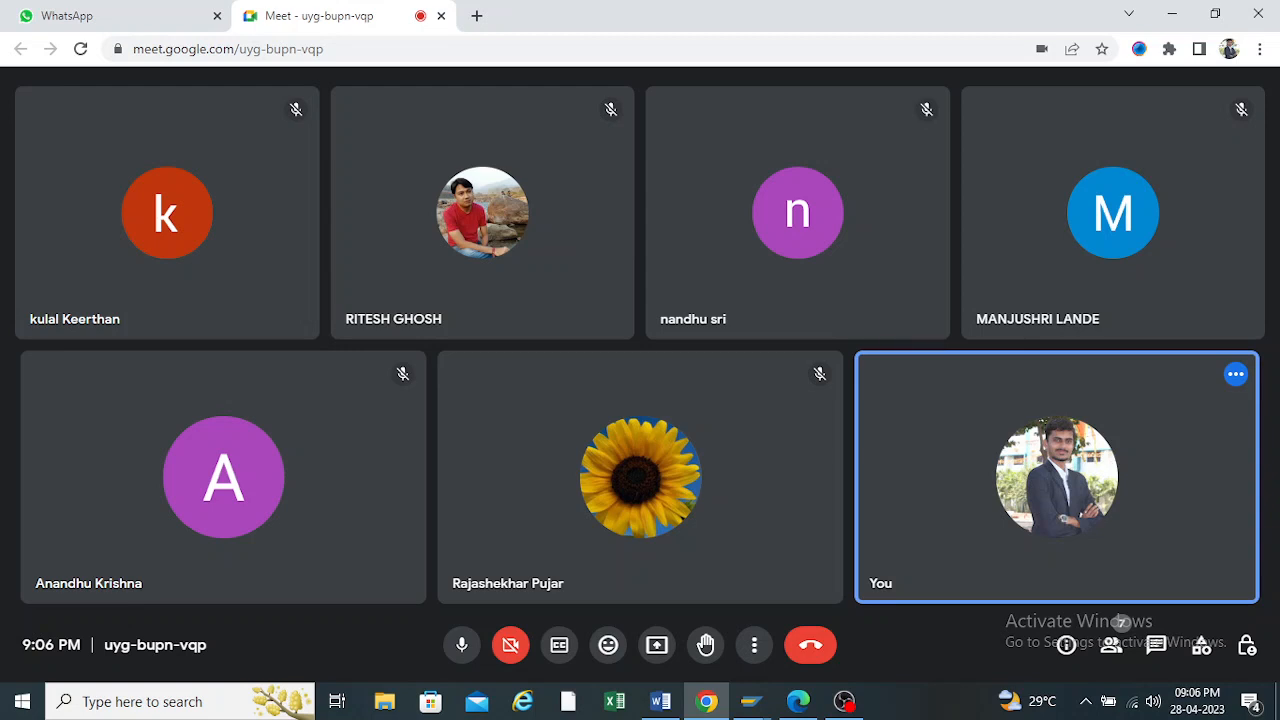
pyautogui.click(751, 701)
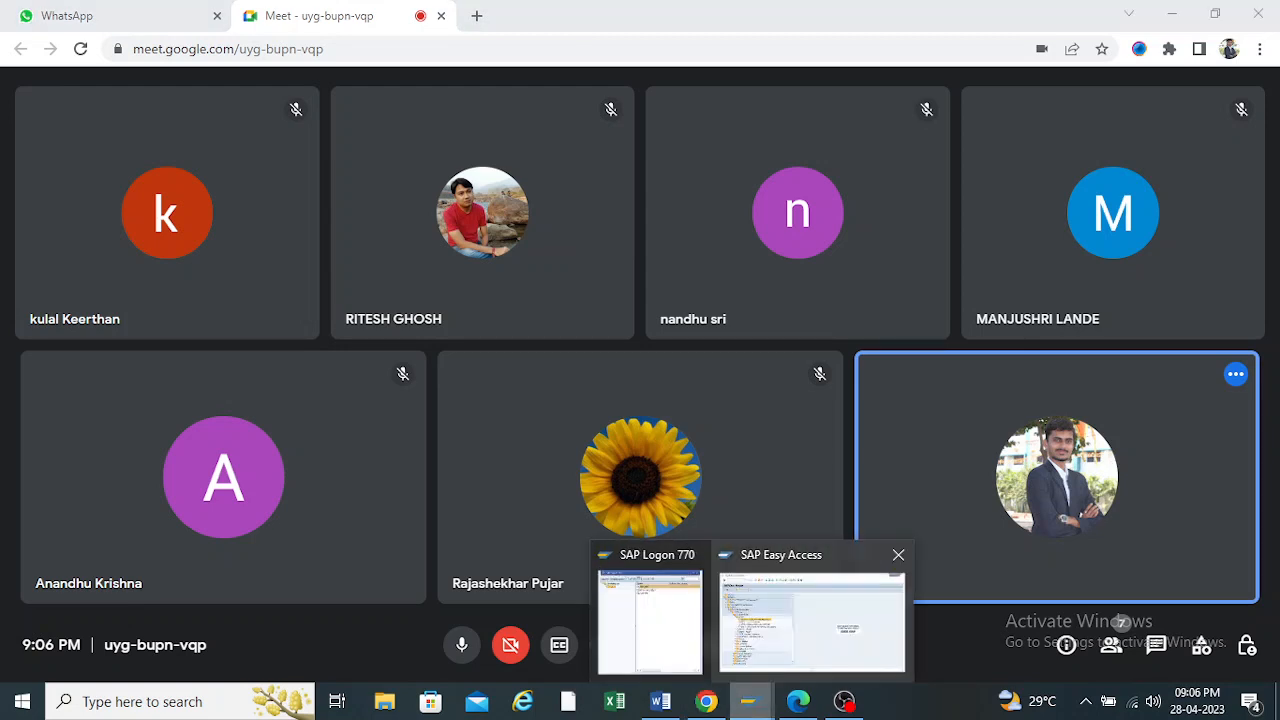
pyautogui.click(812, 620)
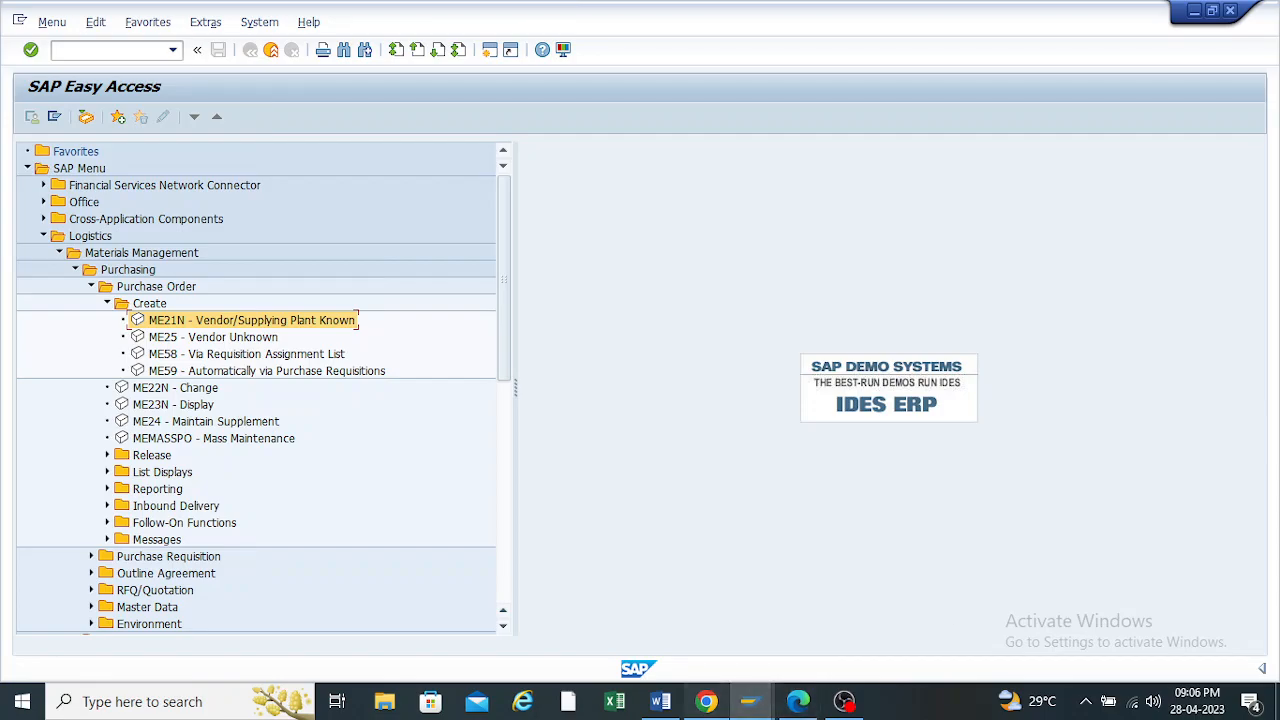
pyautogui.click(706, 701)
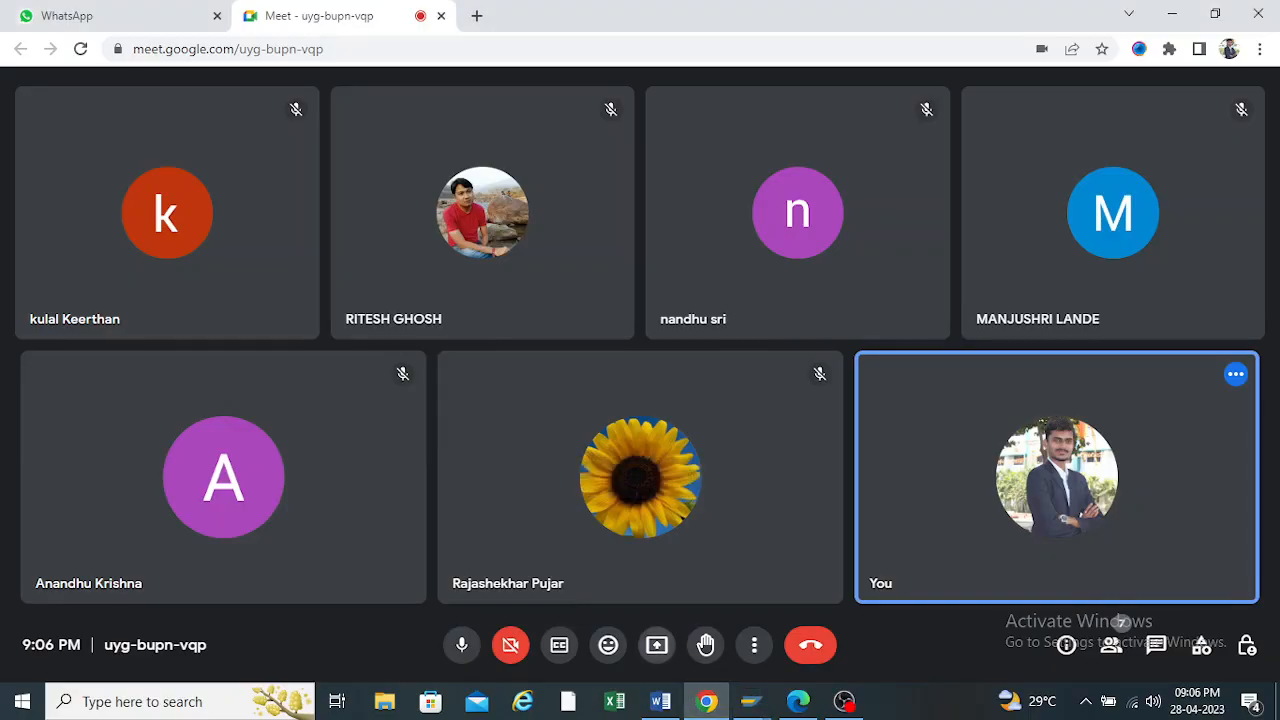
# Present the entire screen in the Google Meet call, ignoring the infinity-mirror warning and hiding the sharing notice
pyautogui.click(656, 644)
pyautogui.click(744, 510)
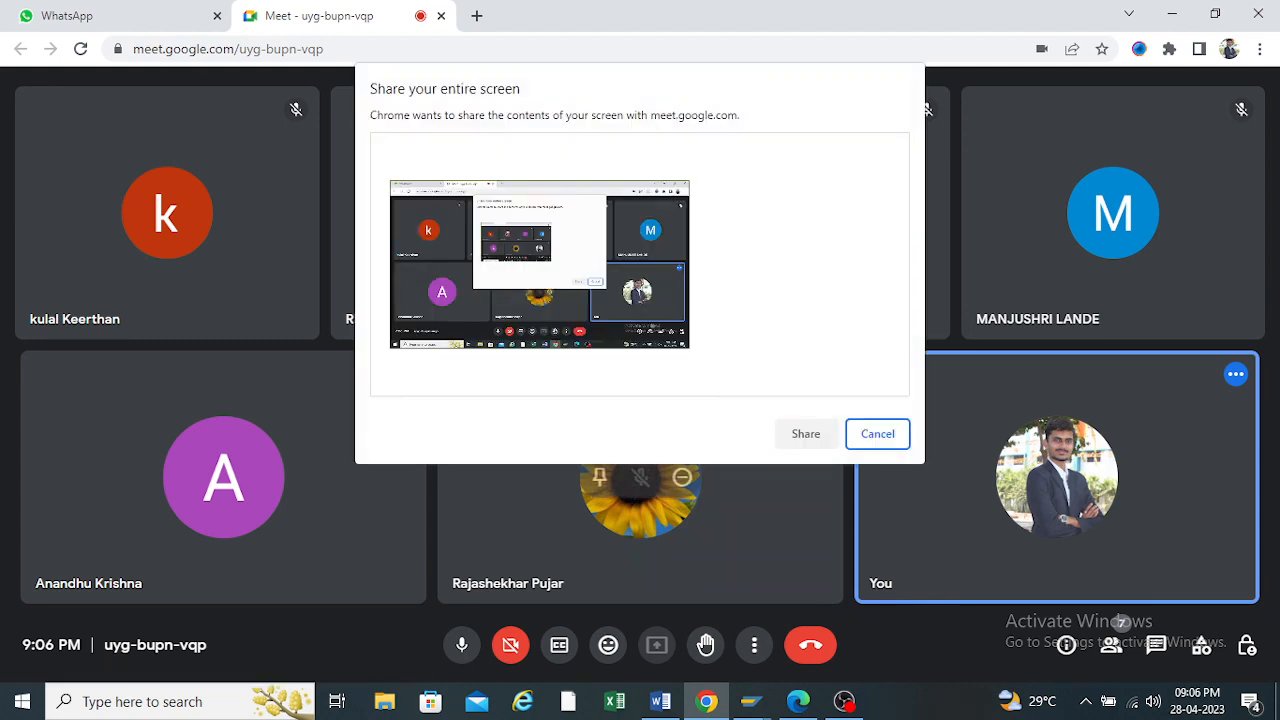
pyautogui.click(539, 264)
pyautogui.click(805, 433)
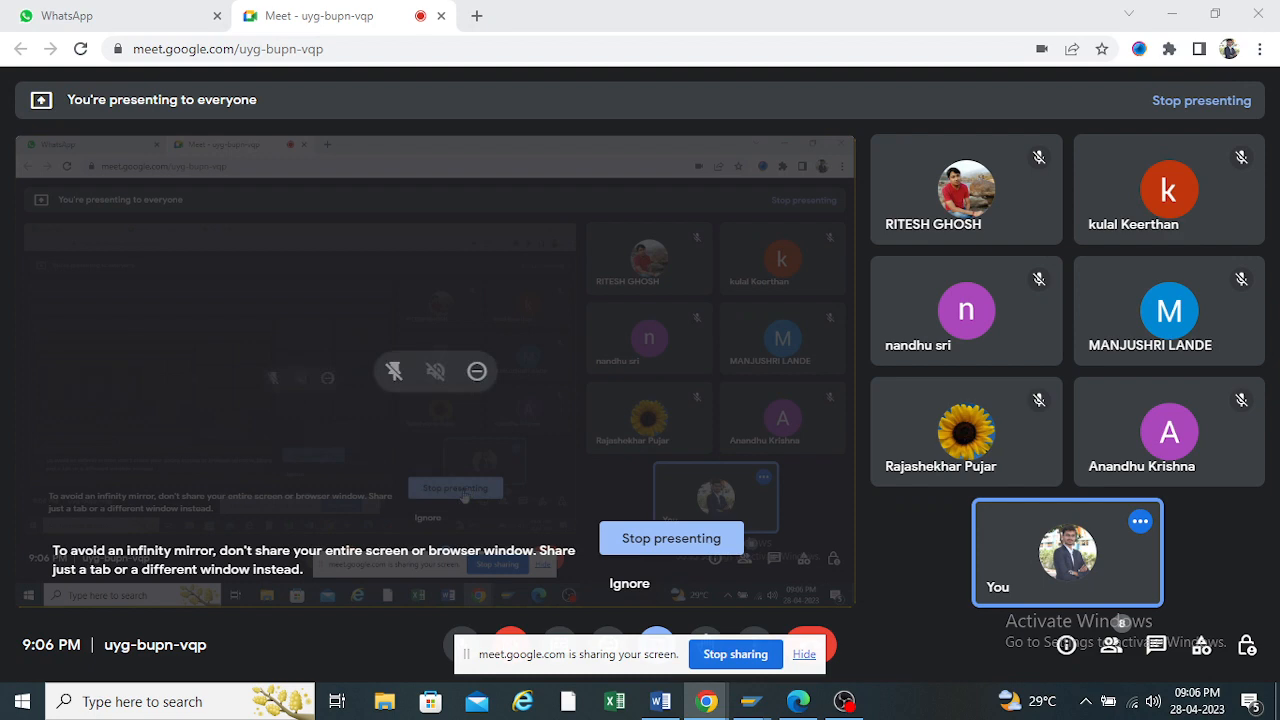
pyautogui.click(629, 583)
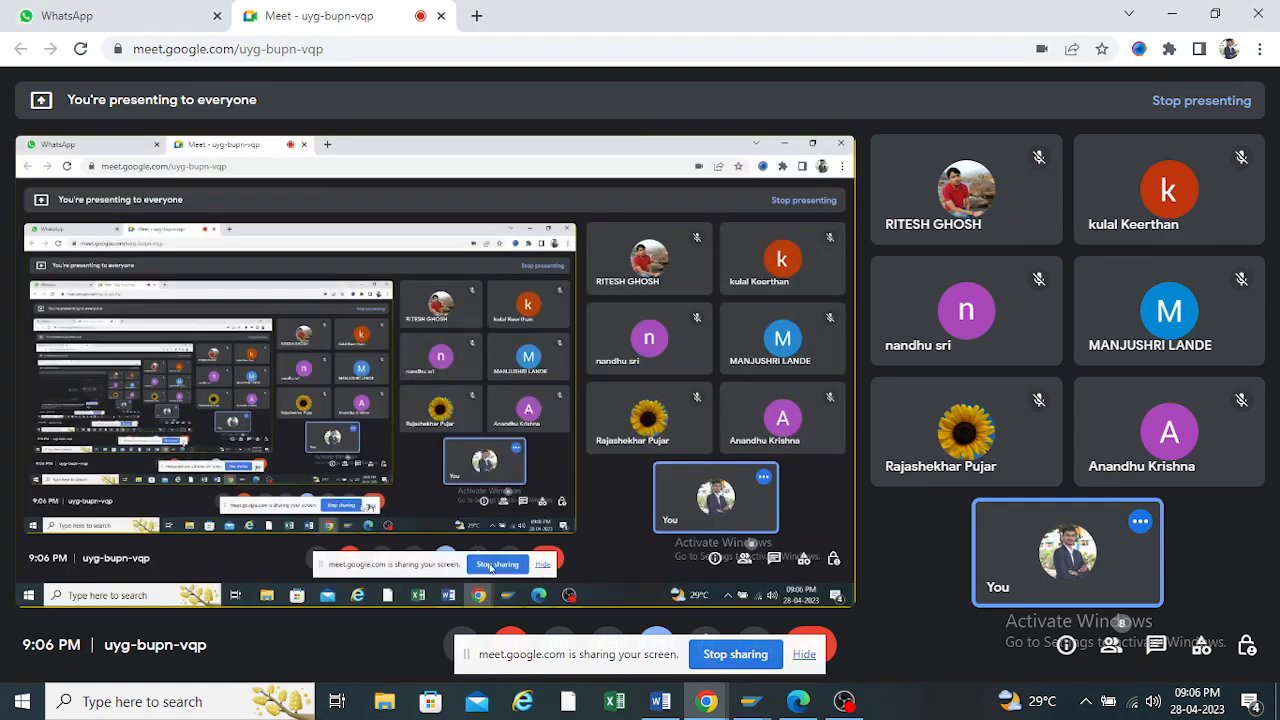
pyautogui.click(804, 654)
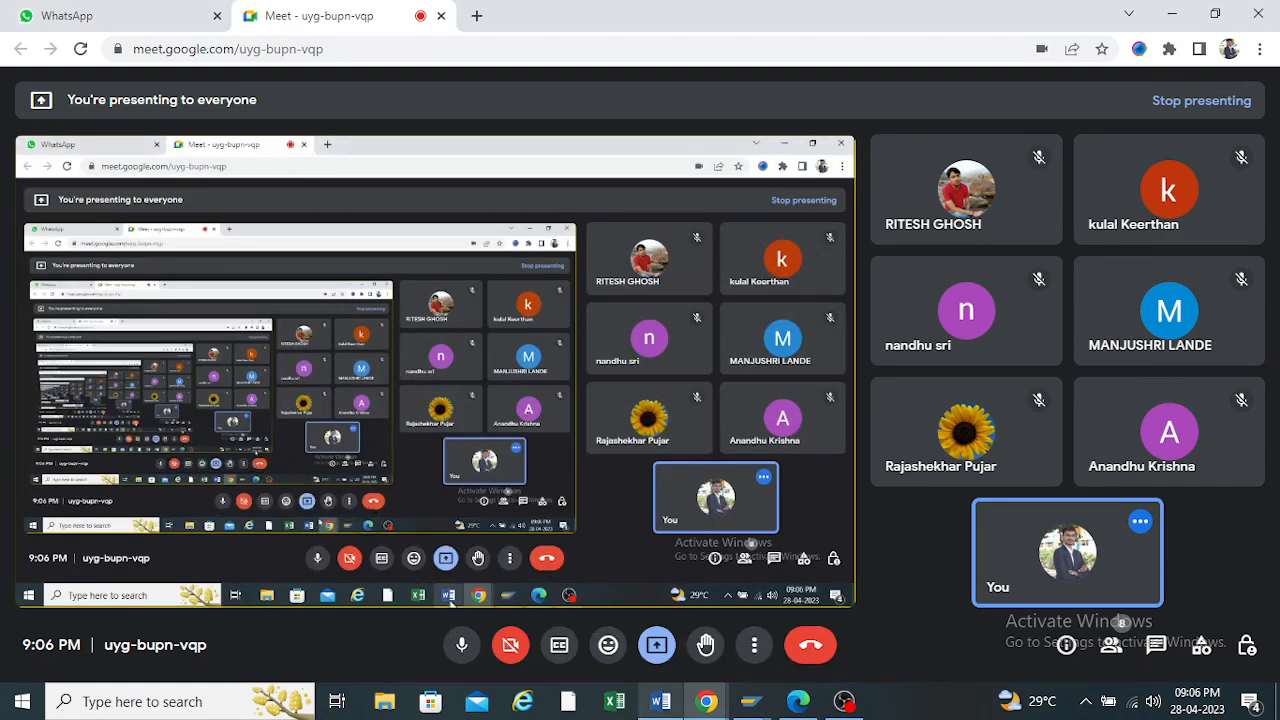
# Switch to SAP Easy Access and collapse the Create and Purchase Order folders under Purchasing
pyautogui.moveTo(749, 701)
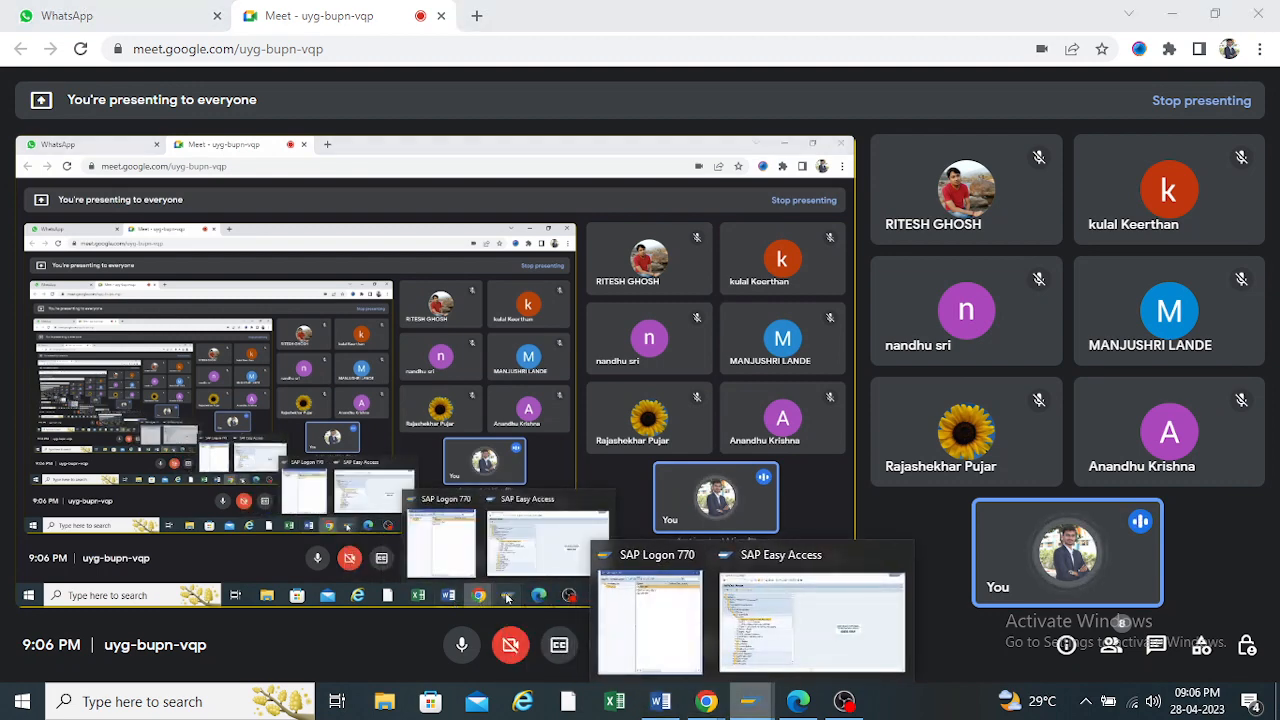
pyautogui.click(812, 620)
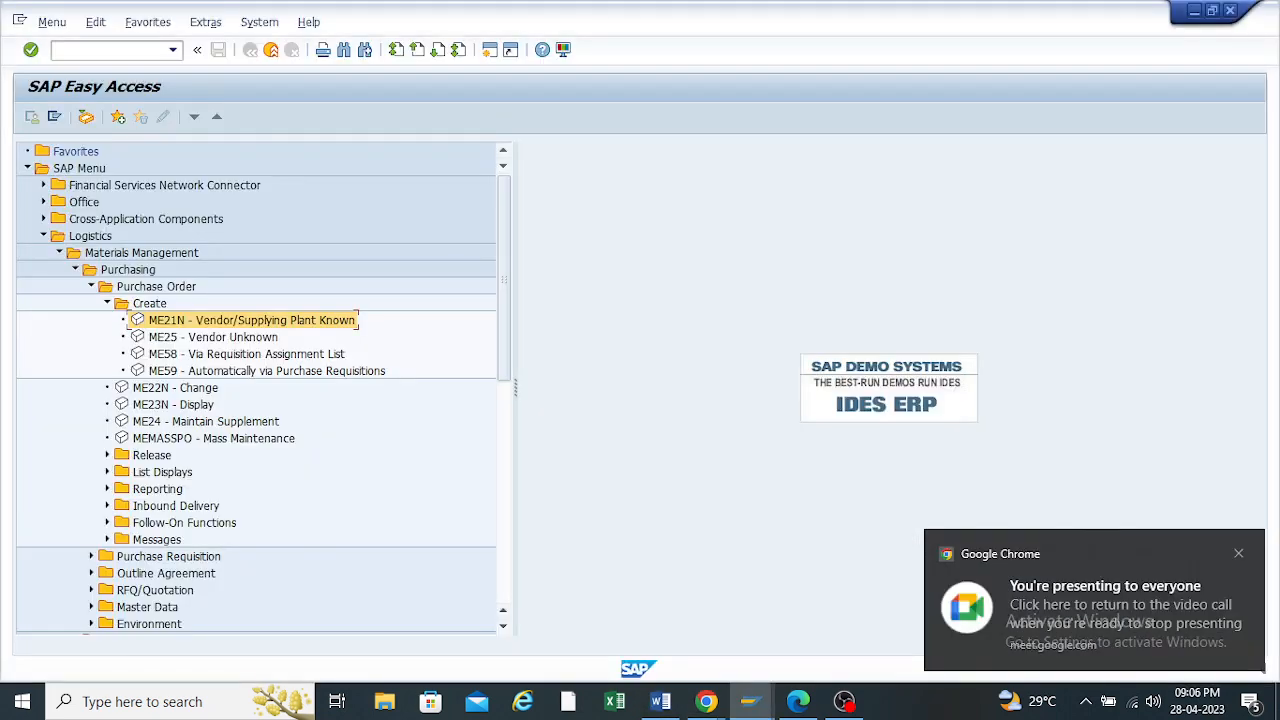
pyautogui.click(107, 303)
pyautogui.click(91, 286)
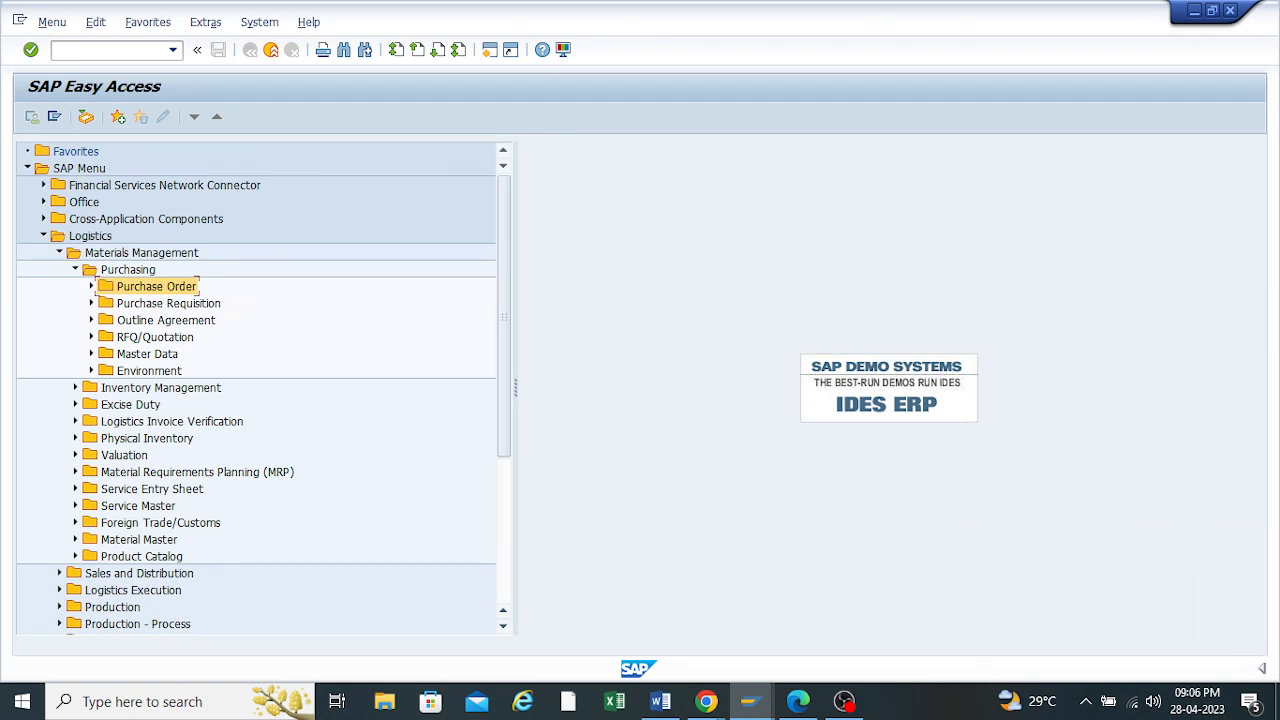
# Examine the contents of the Purchase Order, Purchase Requisition, Outline Agreement, RFQ/Quotation and Master Data folders under Purchasing, collapsing each one again
pyautogui.click(91, 286)
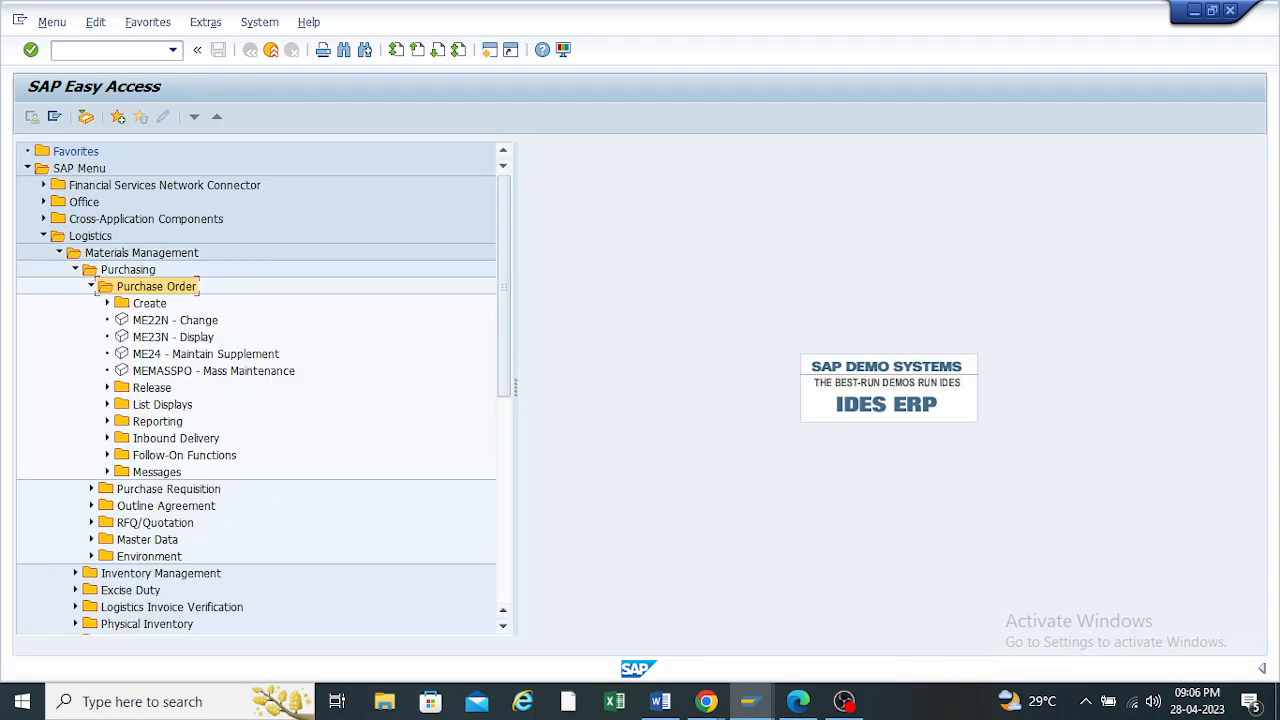
pyautogui.click(91, 286)
pyautogui.click(91, 303)
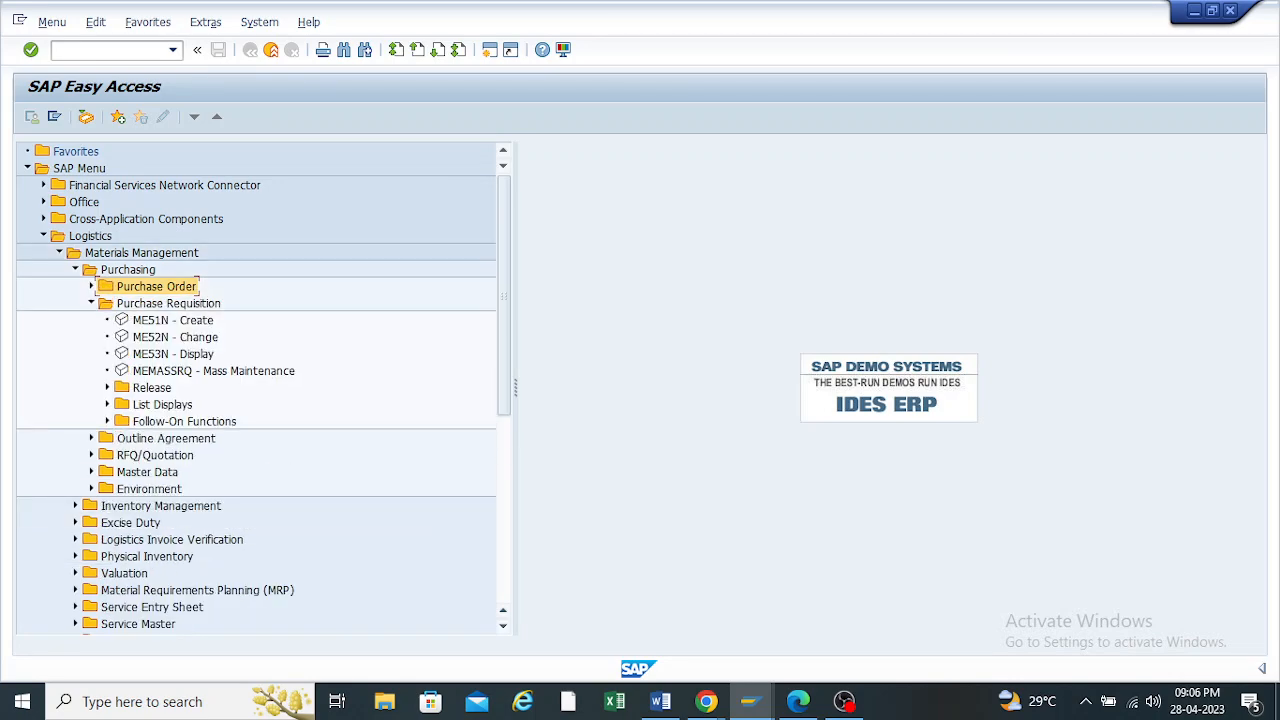
pyautogui.click(91, 303)
pyautogui.click(91, 320)
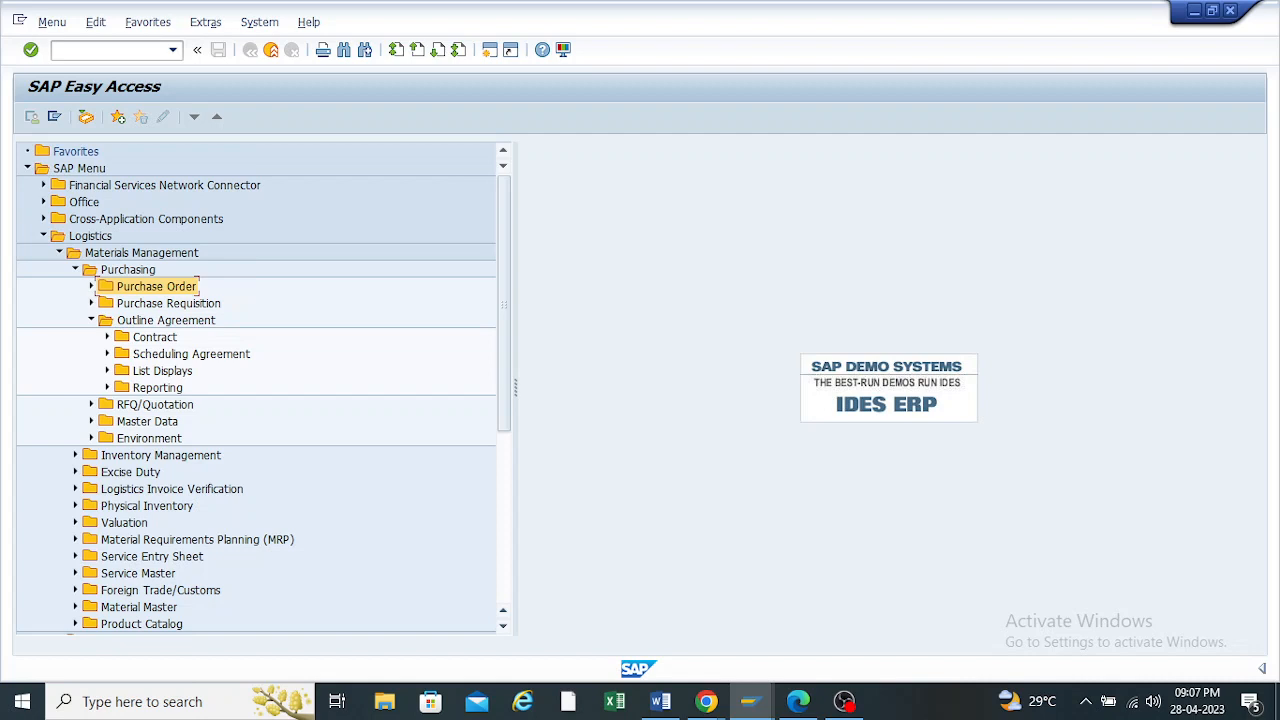
pyautogui.click(91, 320)
pyautogui.click(91, 337)
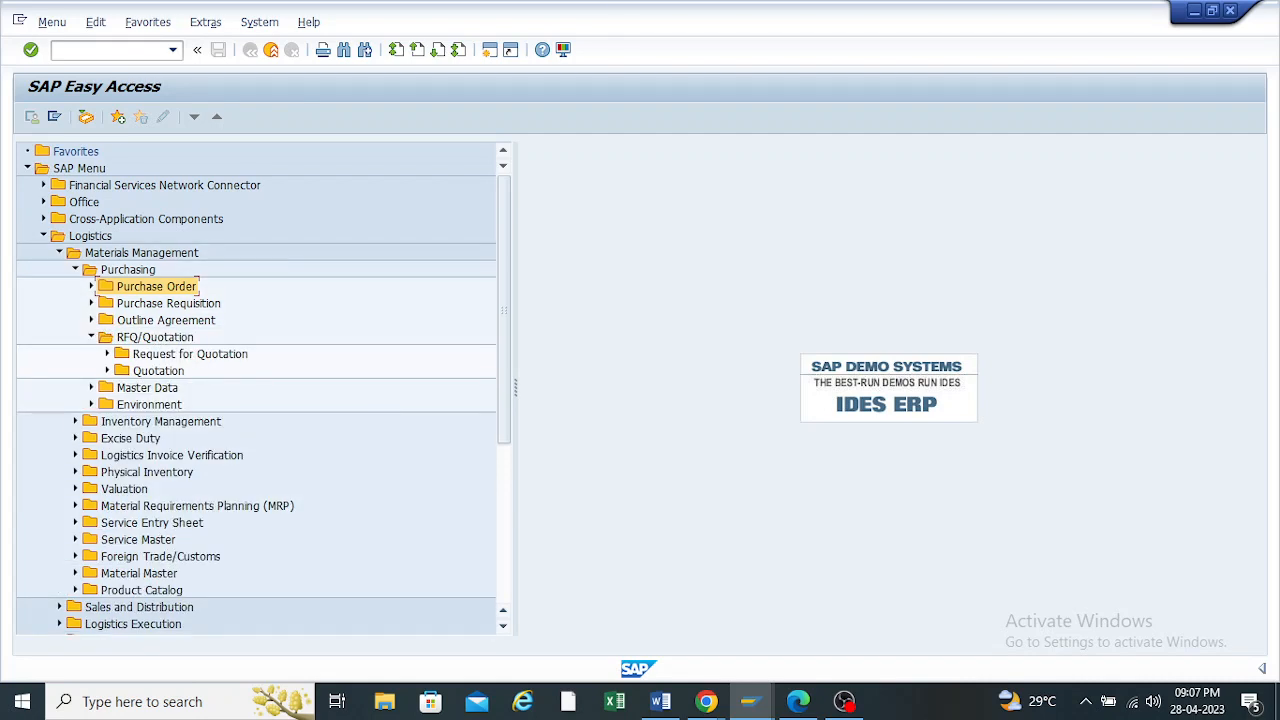
pyautogui.click(91, 337)
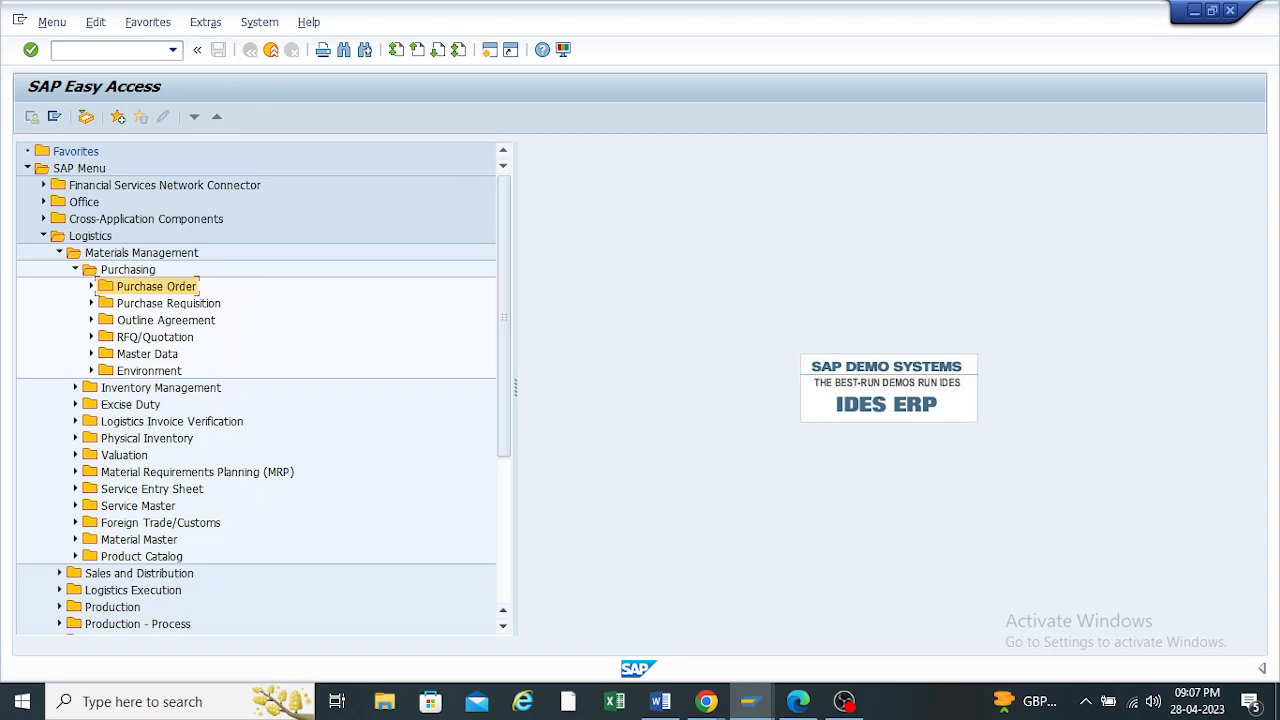
pyautogui.click(91, 354)
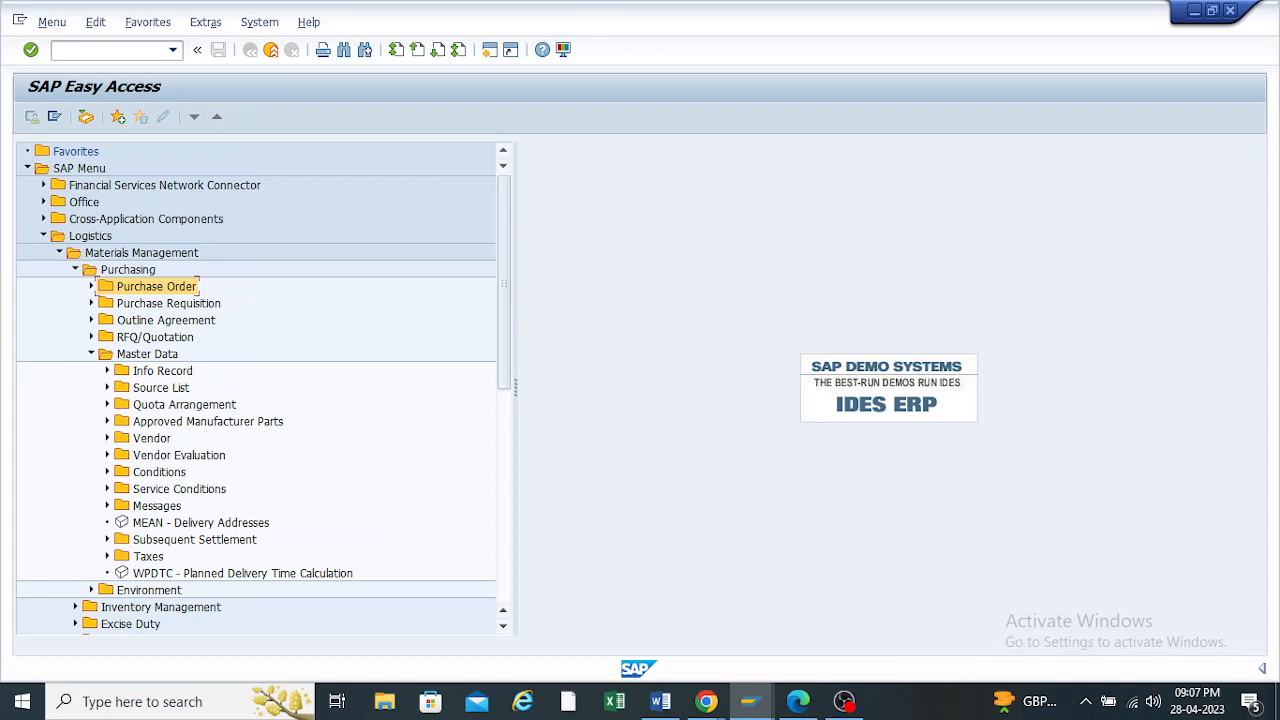
pyautogui.click(91, 354)
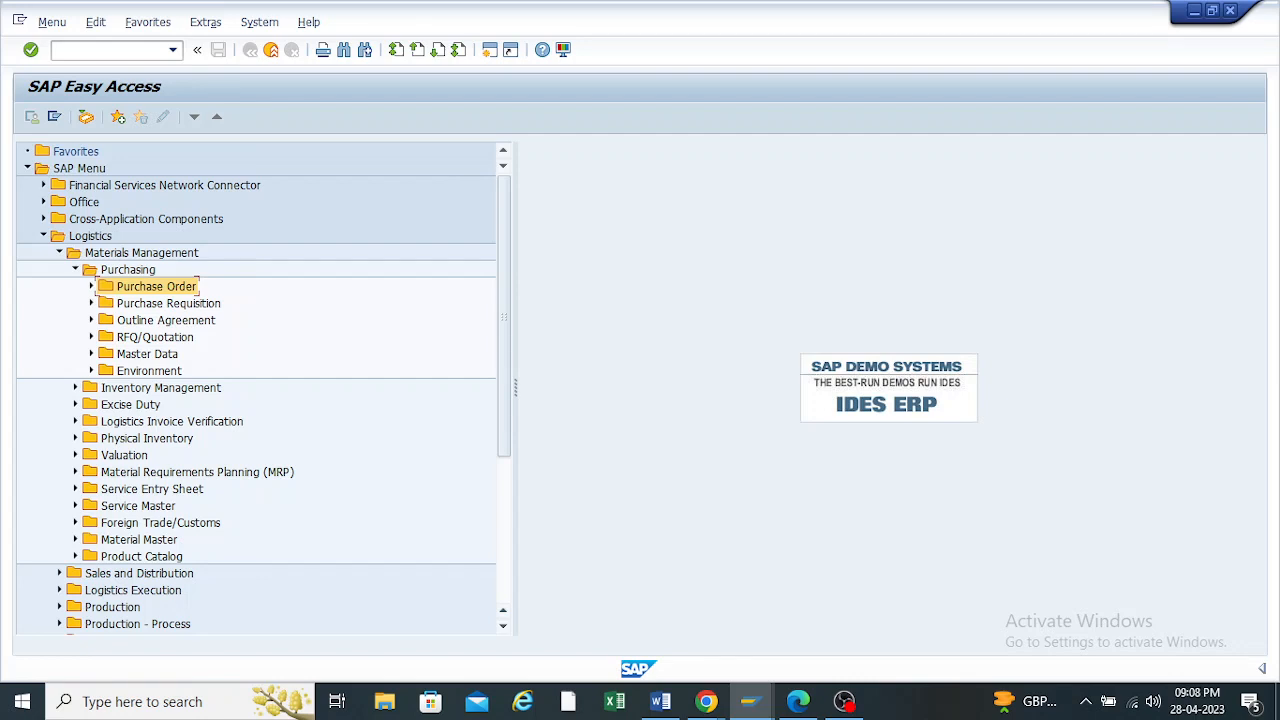
pyautogui.press('Right')
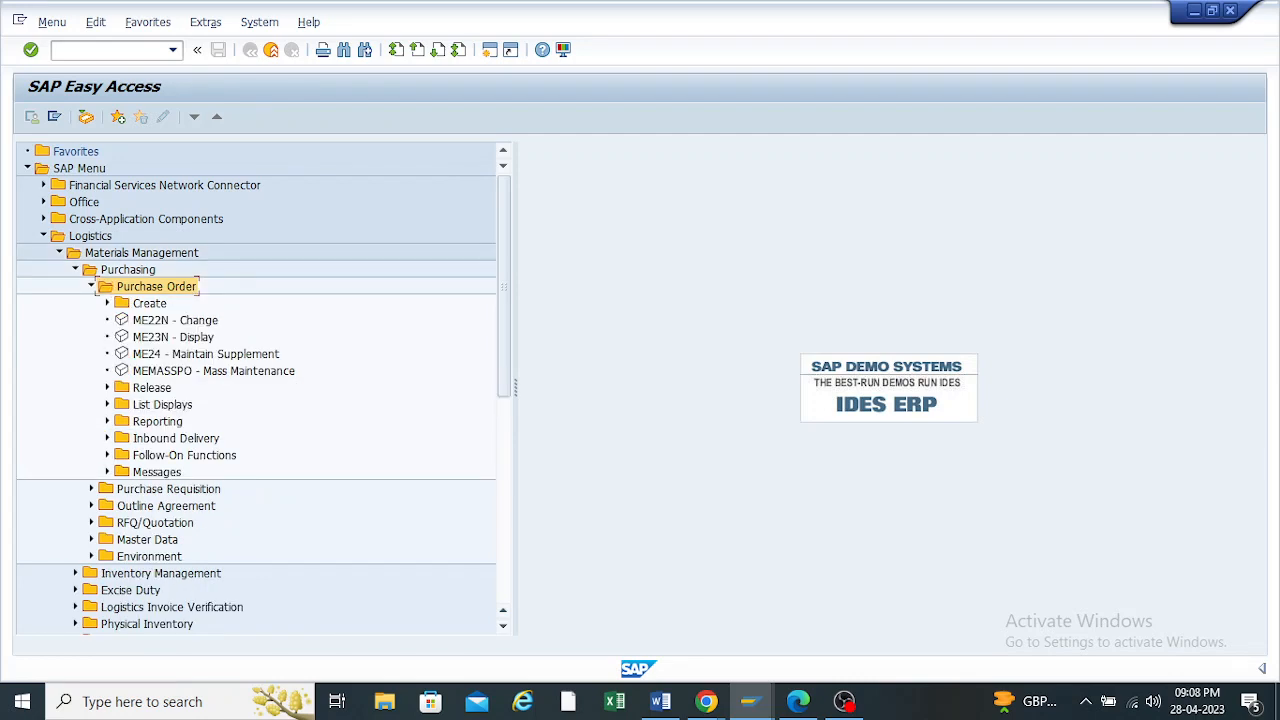
pyautogui.press('Left')
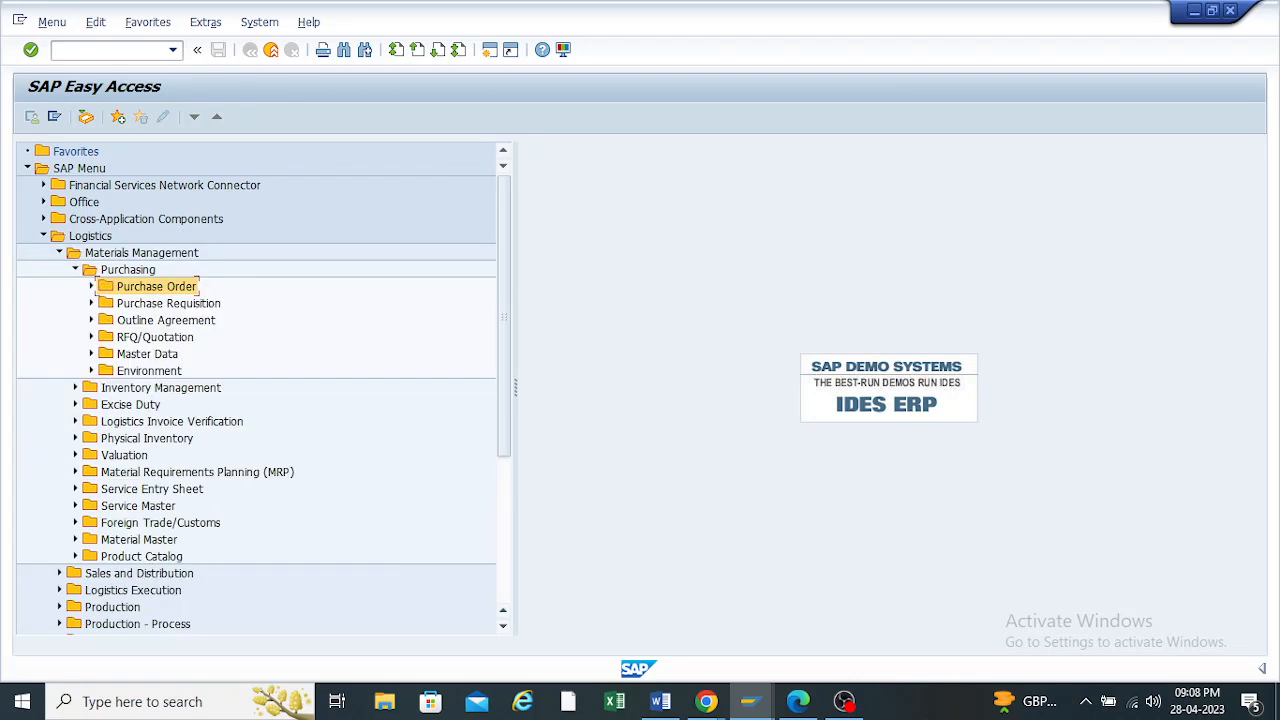
# Open the ME51N - Create transaction from the Purchase Requisition folder under Purchasing
pyautogui.click(91, 303)
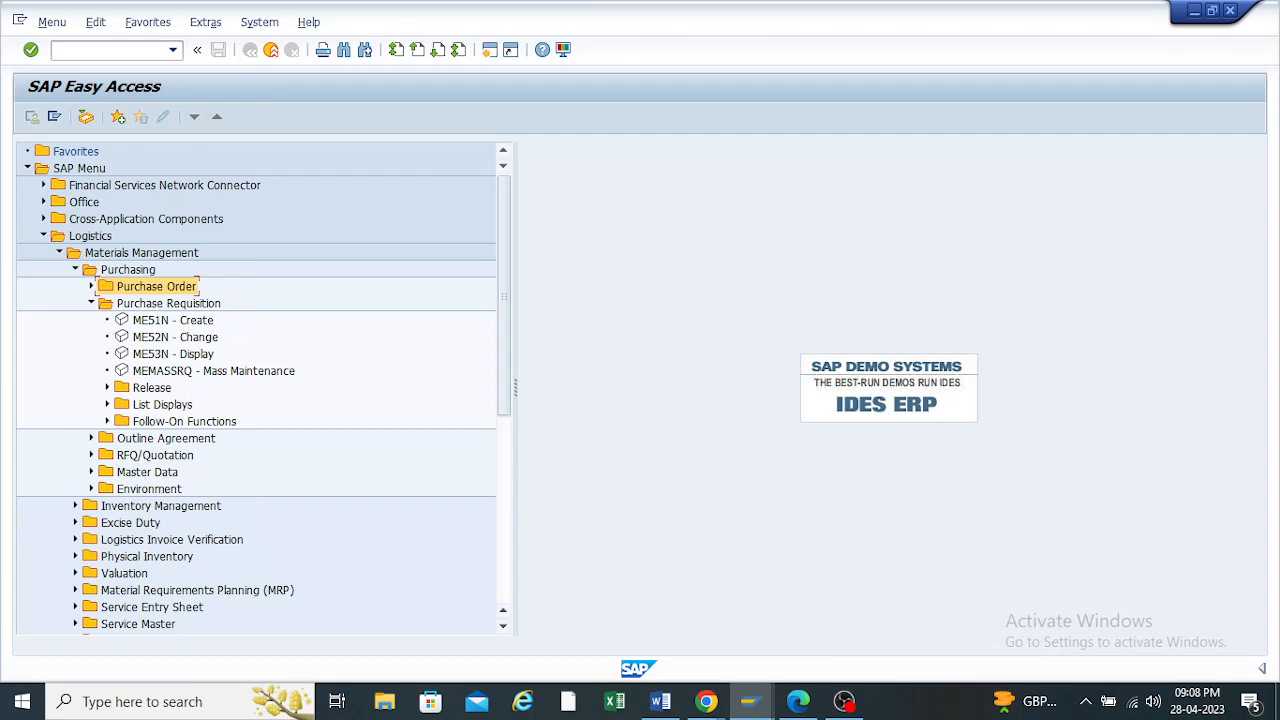
pyautogui.click(844, 701)
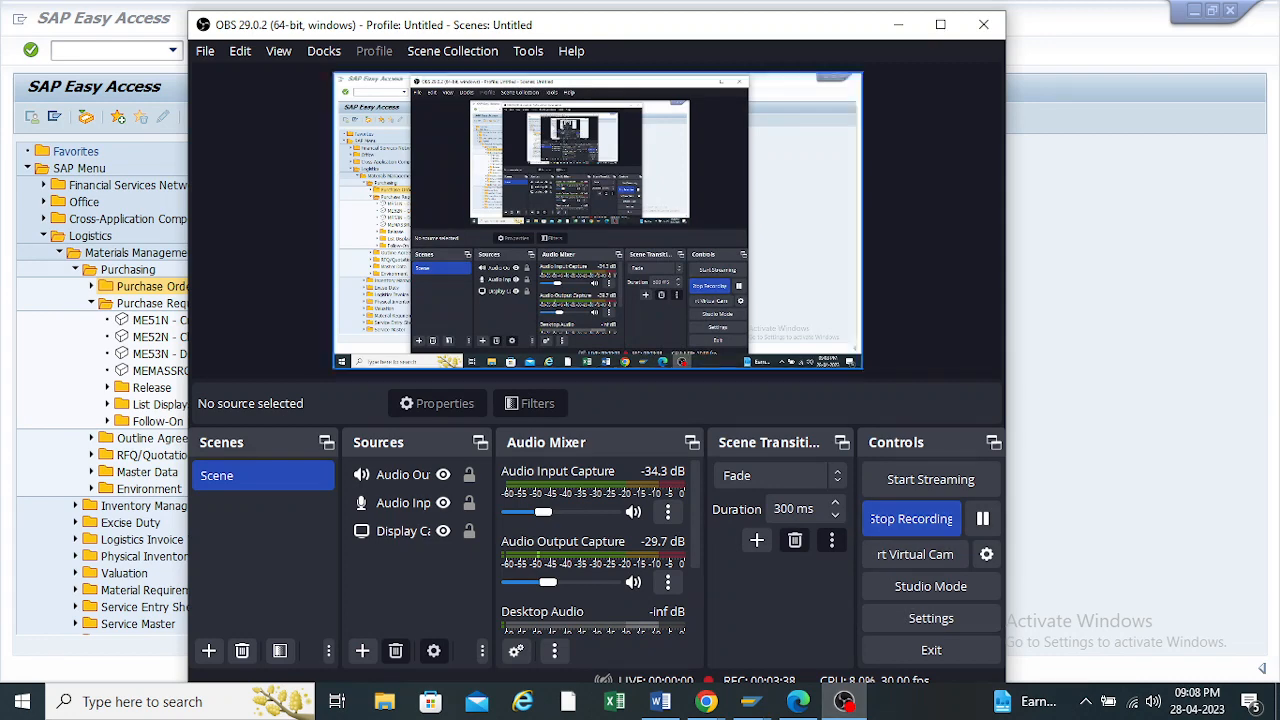
pyautogui.click(898, 25)
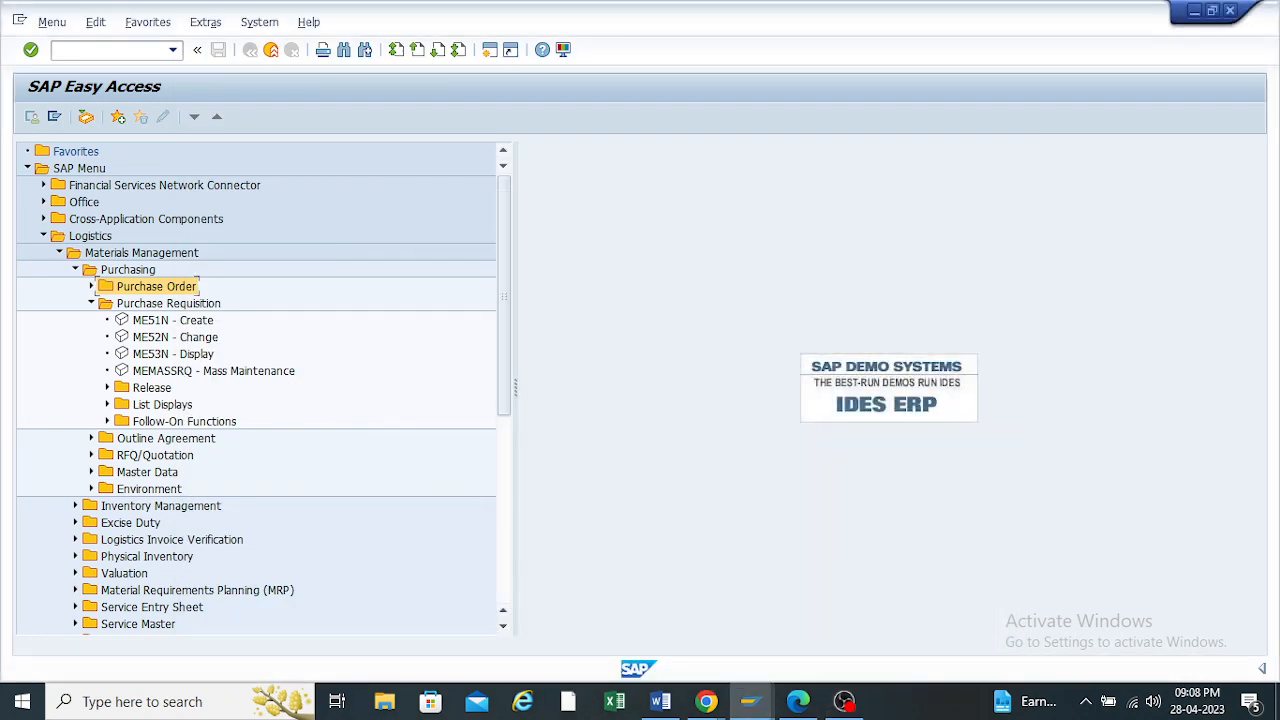
pyautogui.doubleClick(172, 320)
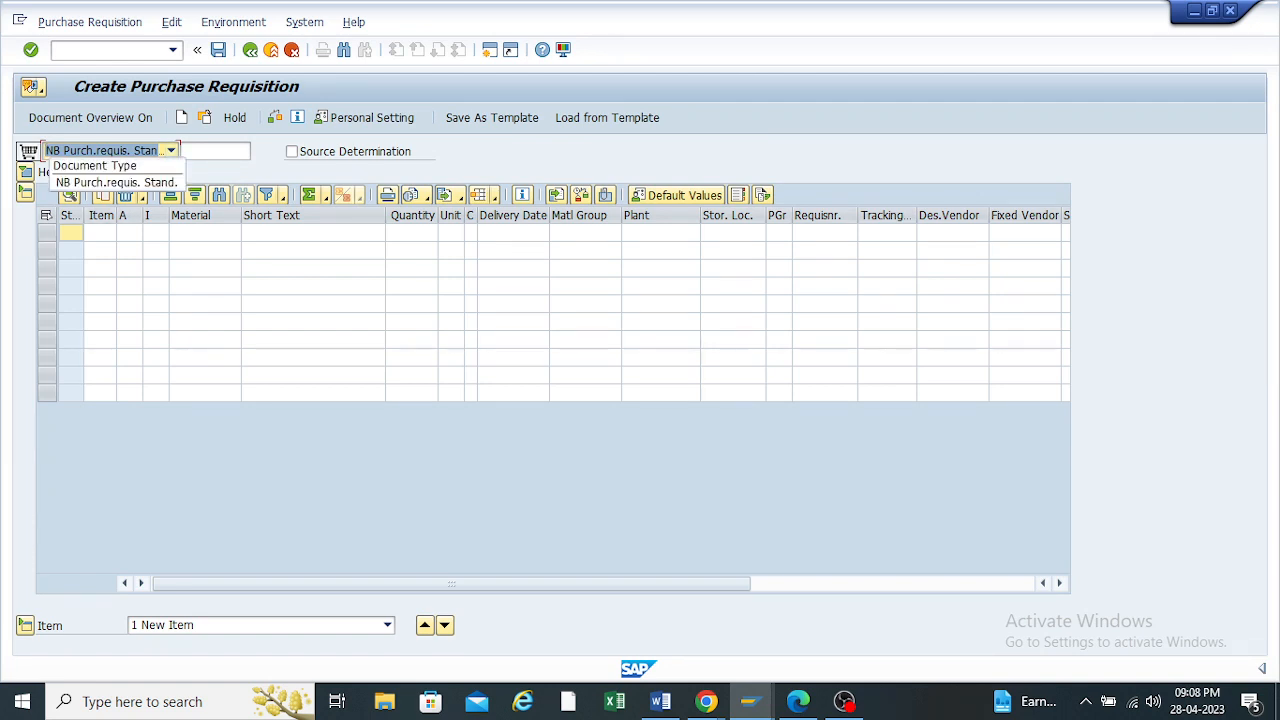
# Review the document types available for the purchase requisition, keeping NB Purch.requis. Stand. as the selection
pyautogui.click(171, 150)
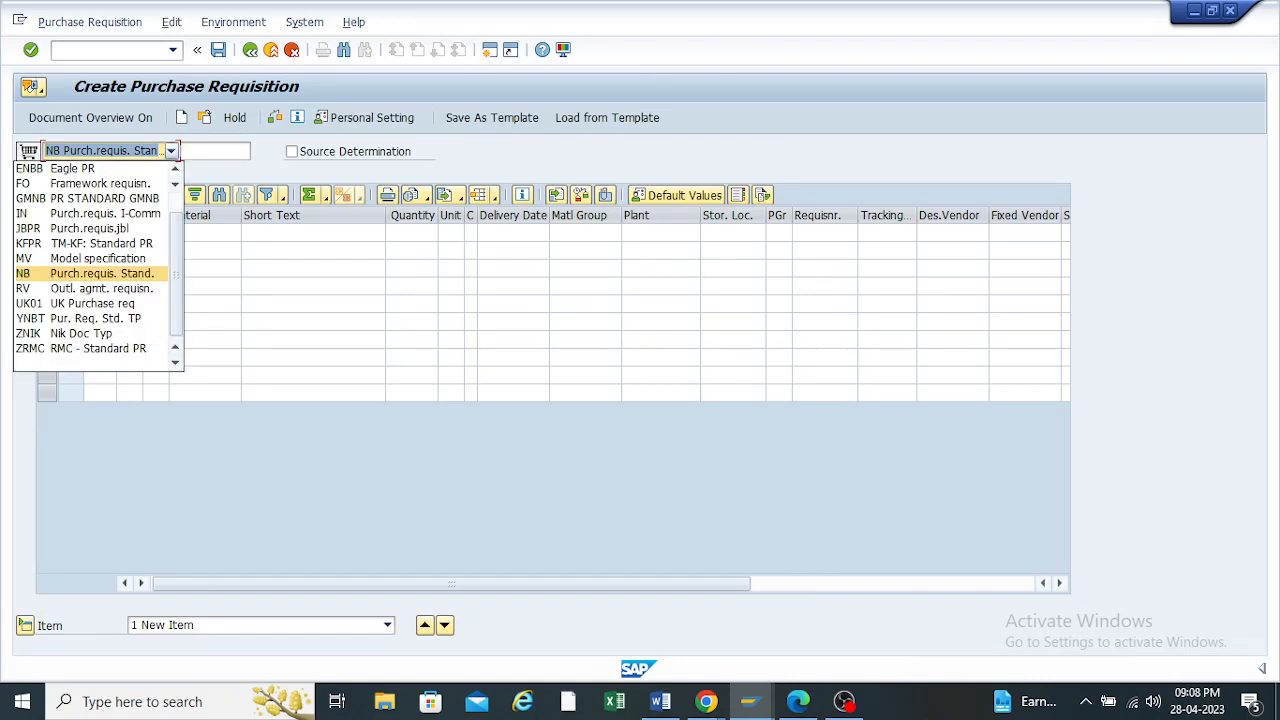
pyautogui.click(102, 273)
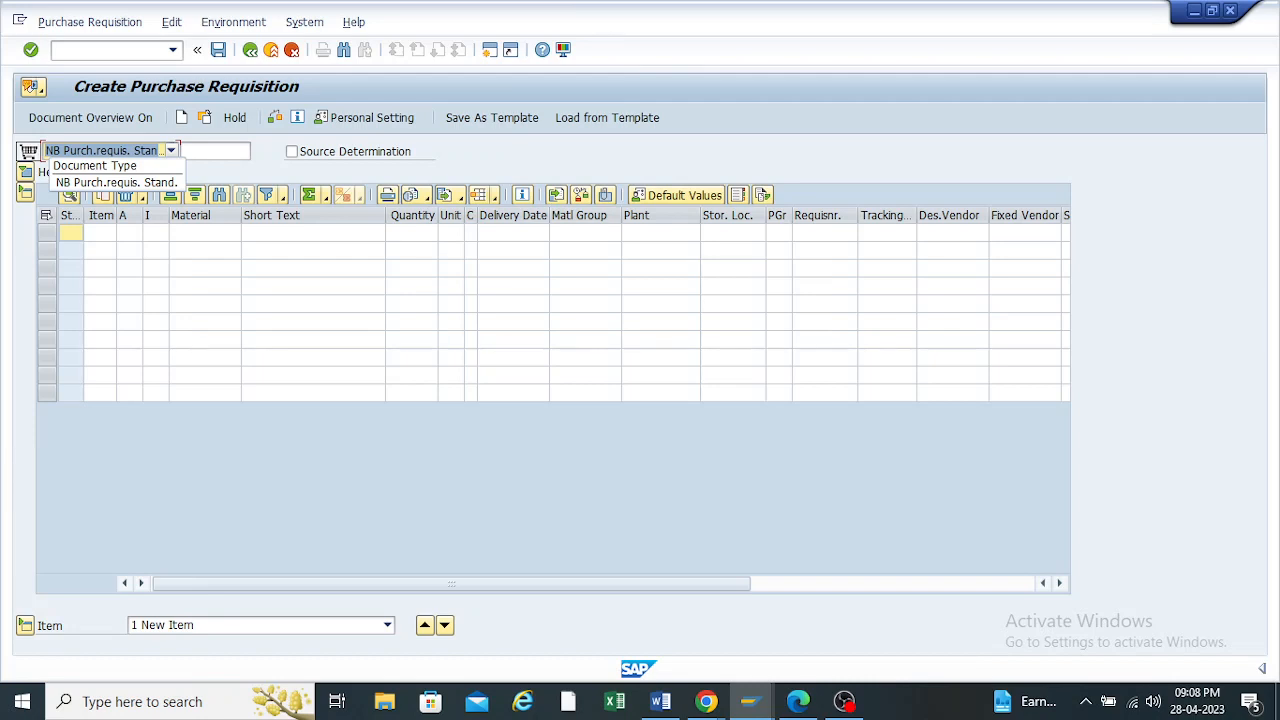
pyautogui.click(171, 151)
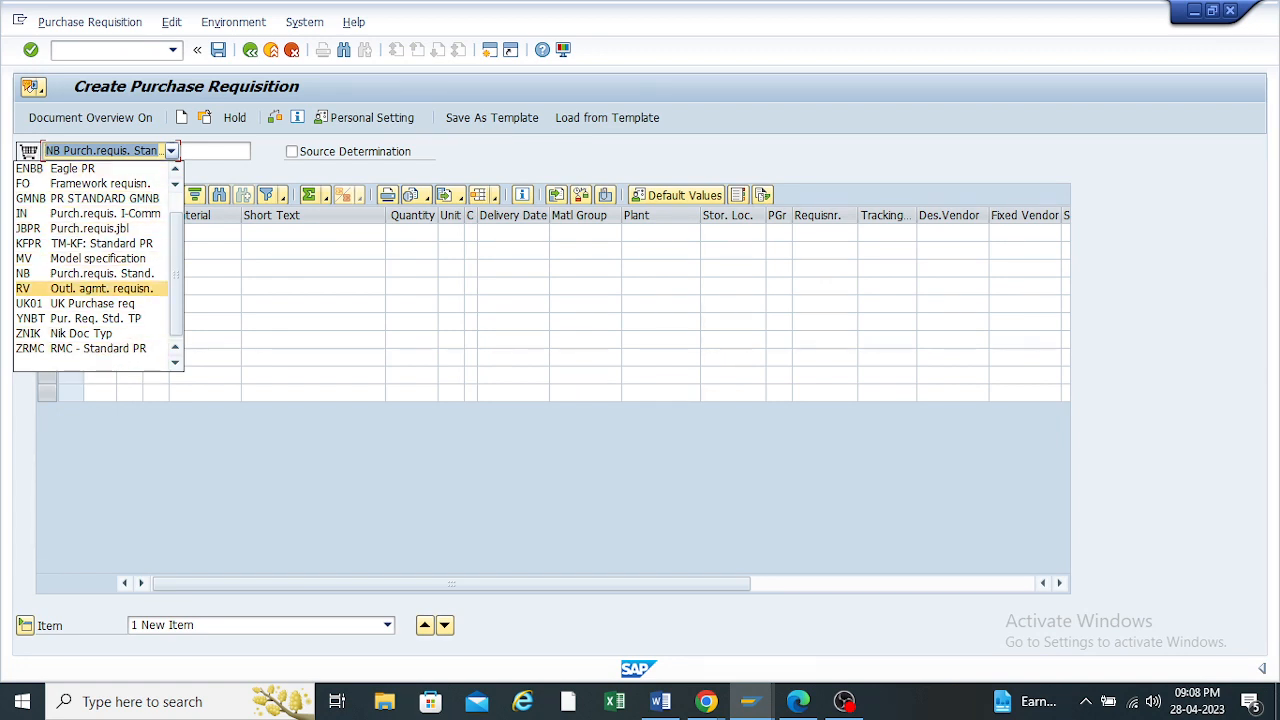
pyautogui.scroll(3, 95, 265)
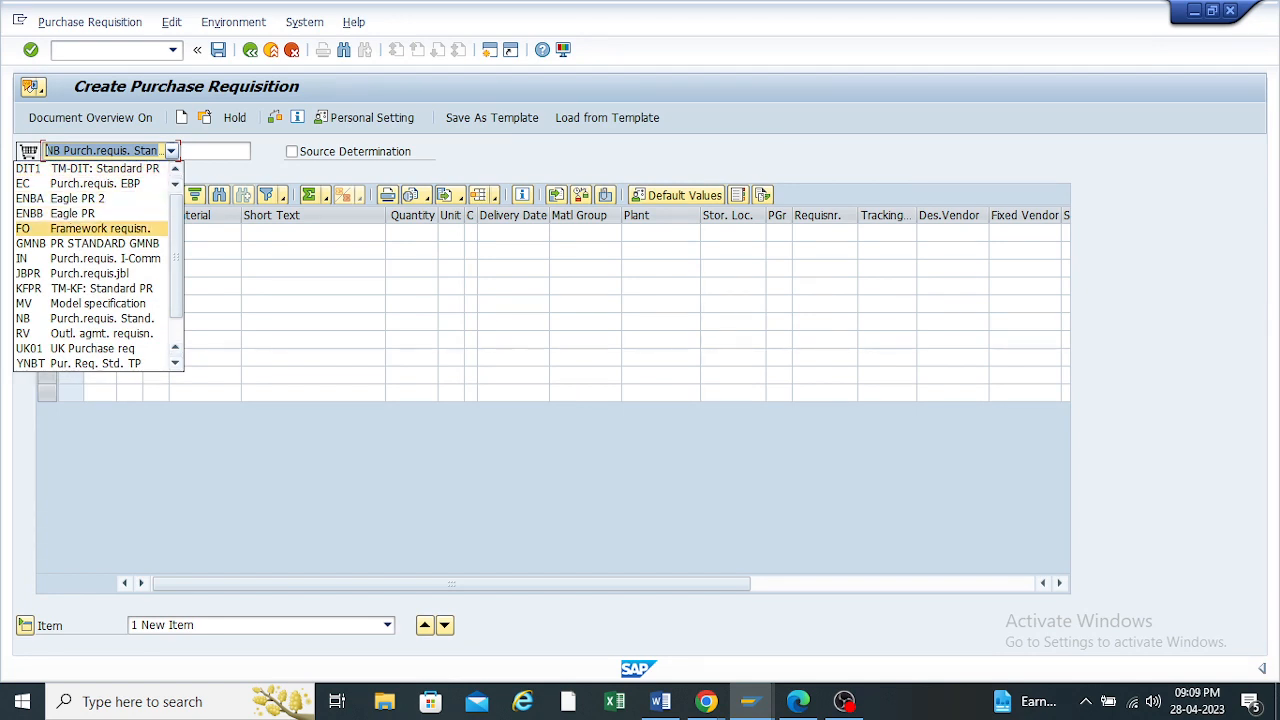
pyautogui.scroll(-3, 90, 258)
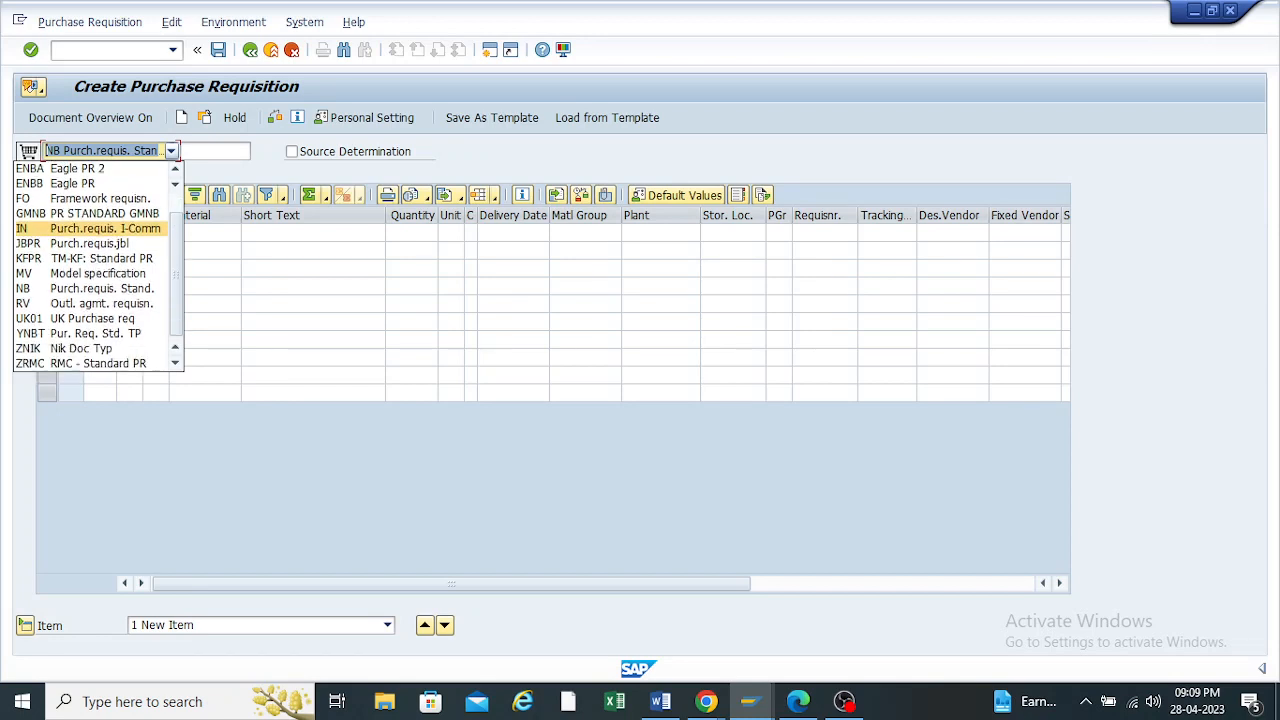
pyautogui.click(90, 273)
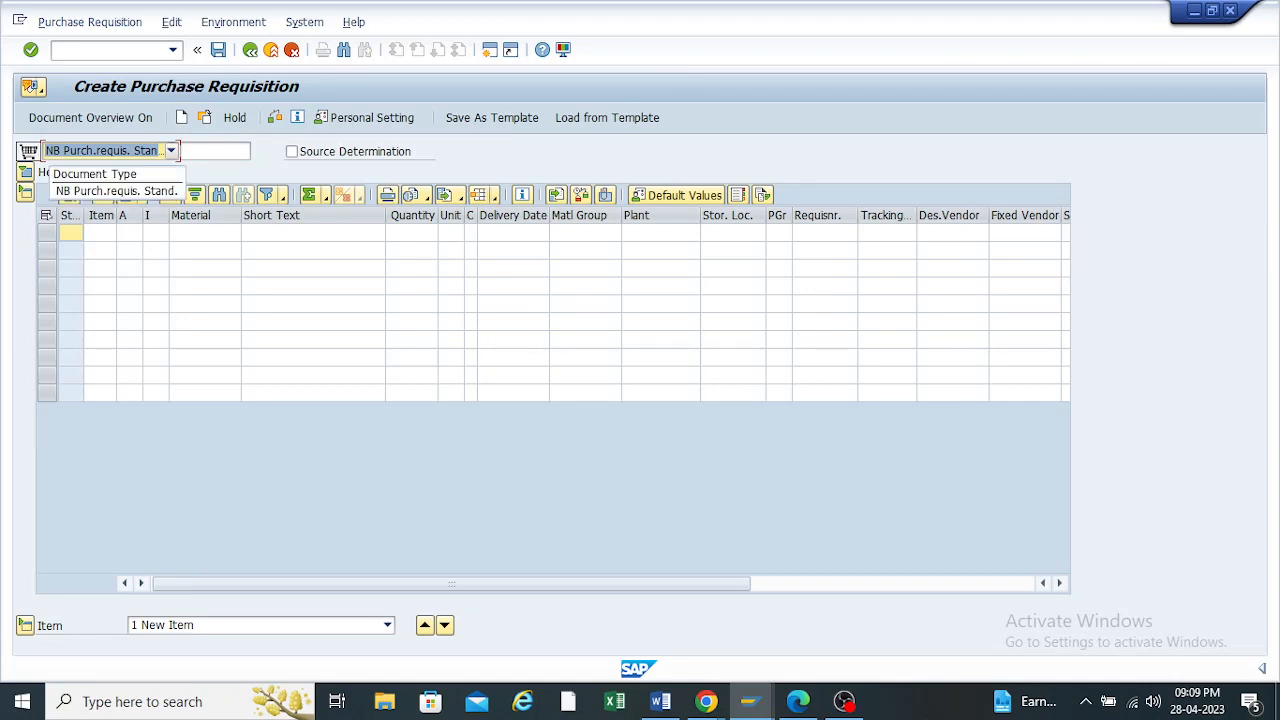
pyautogui.click(171, 150)
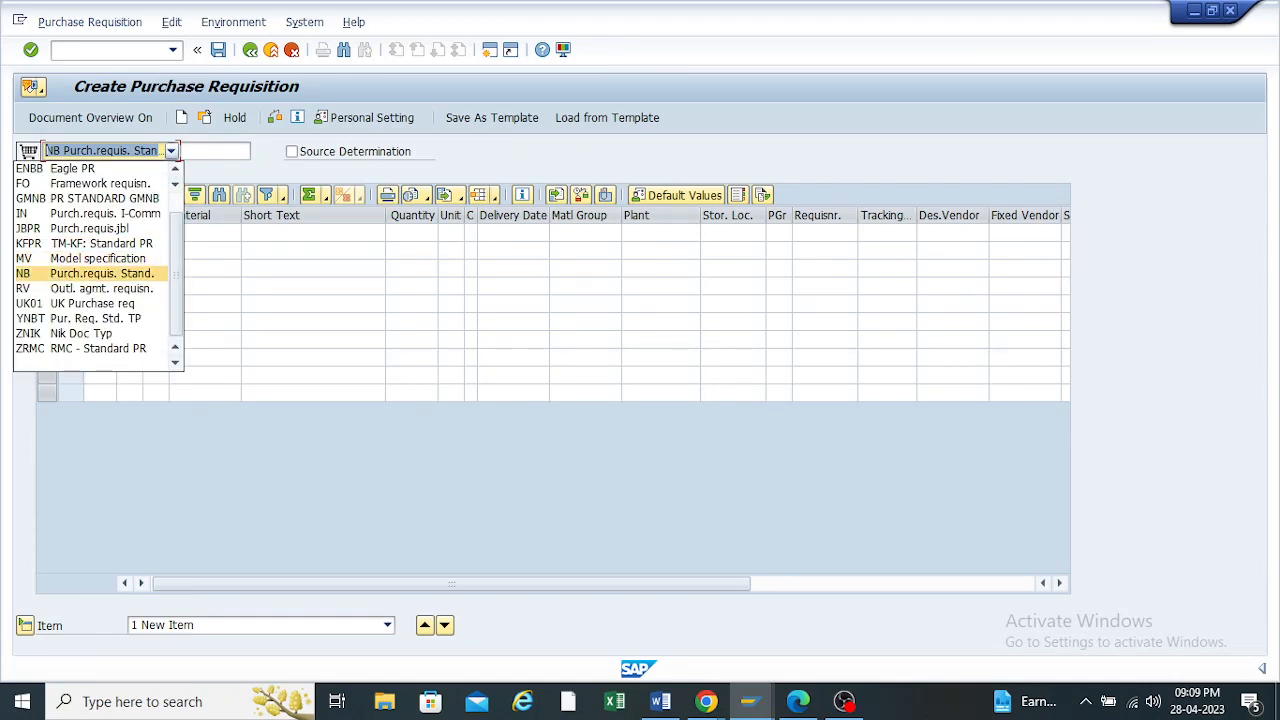
pyautogui.click(90, 273)
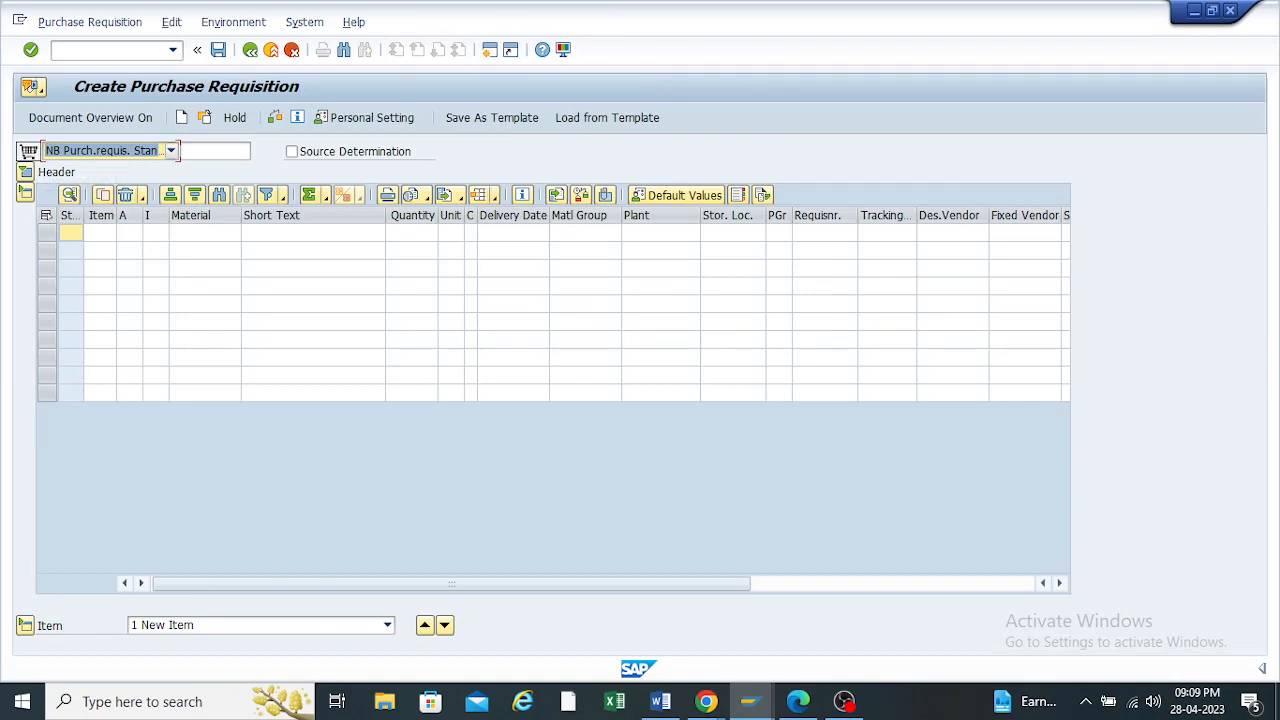
pyautogui.click(171, 150)
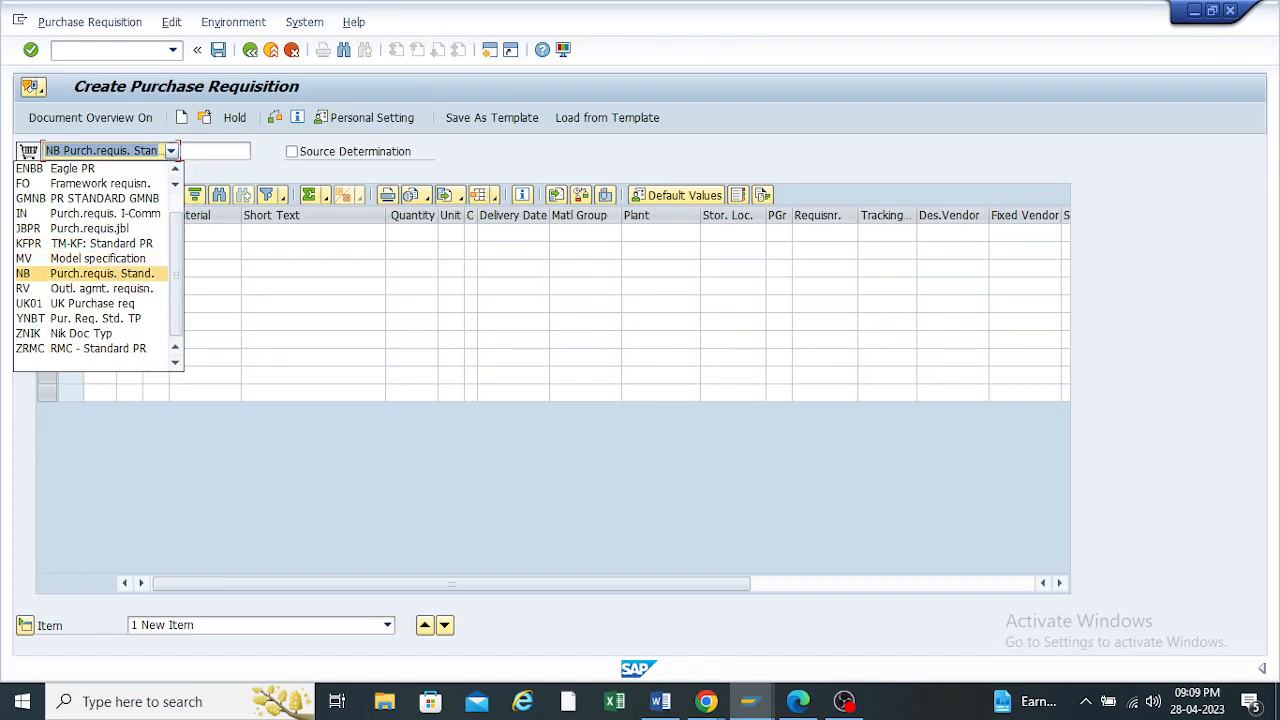
pyautogui.click(101, 273)
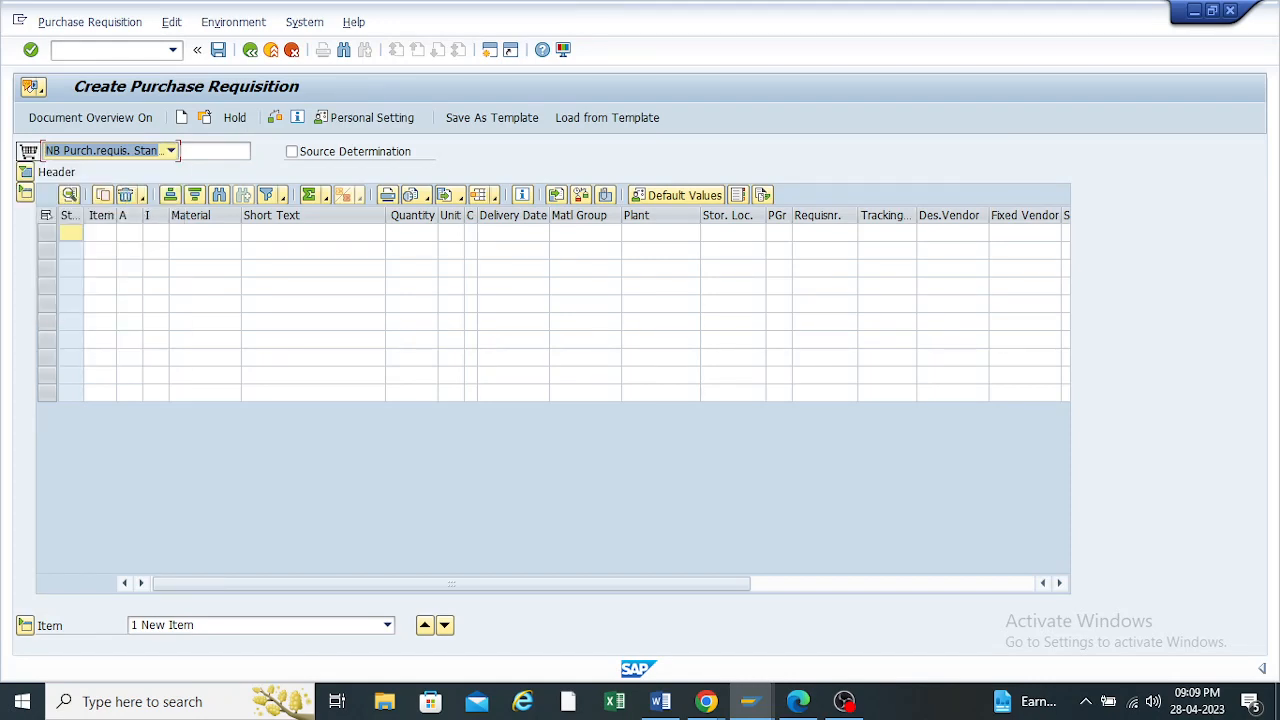
pyautogui.click(171, 150)
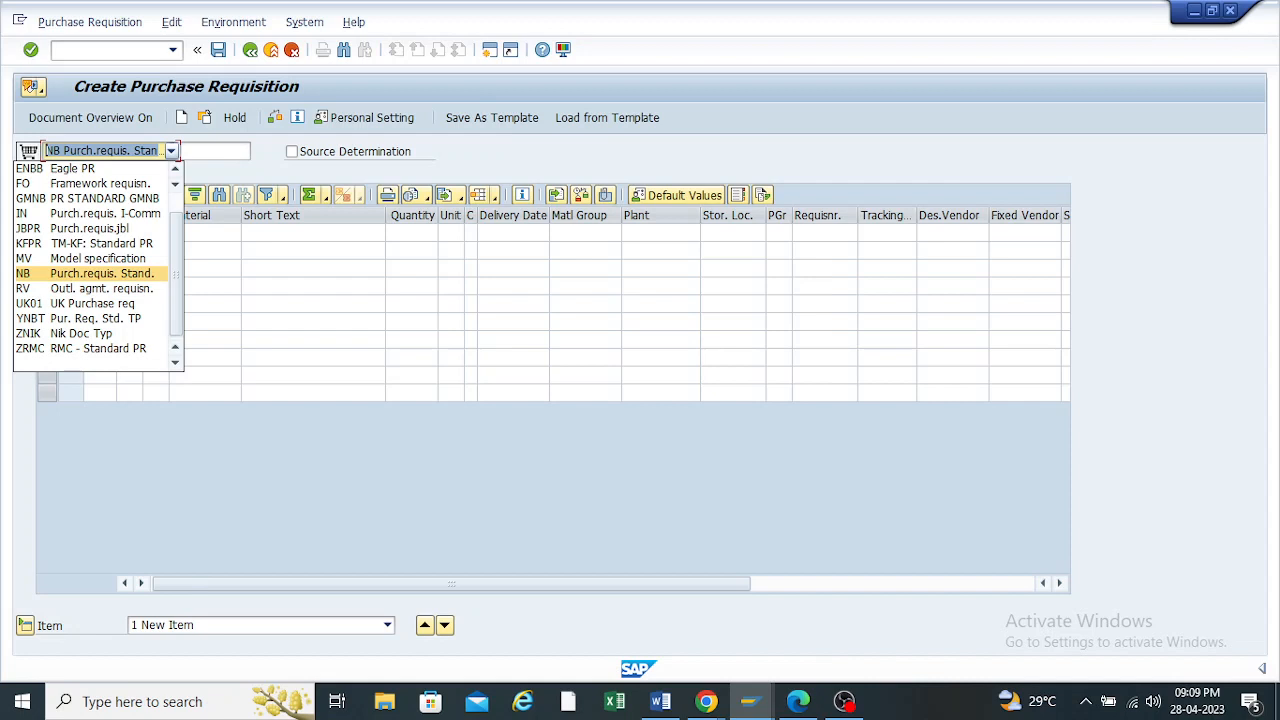
pyautogui.press('Return')
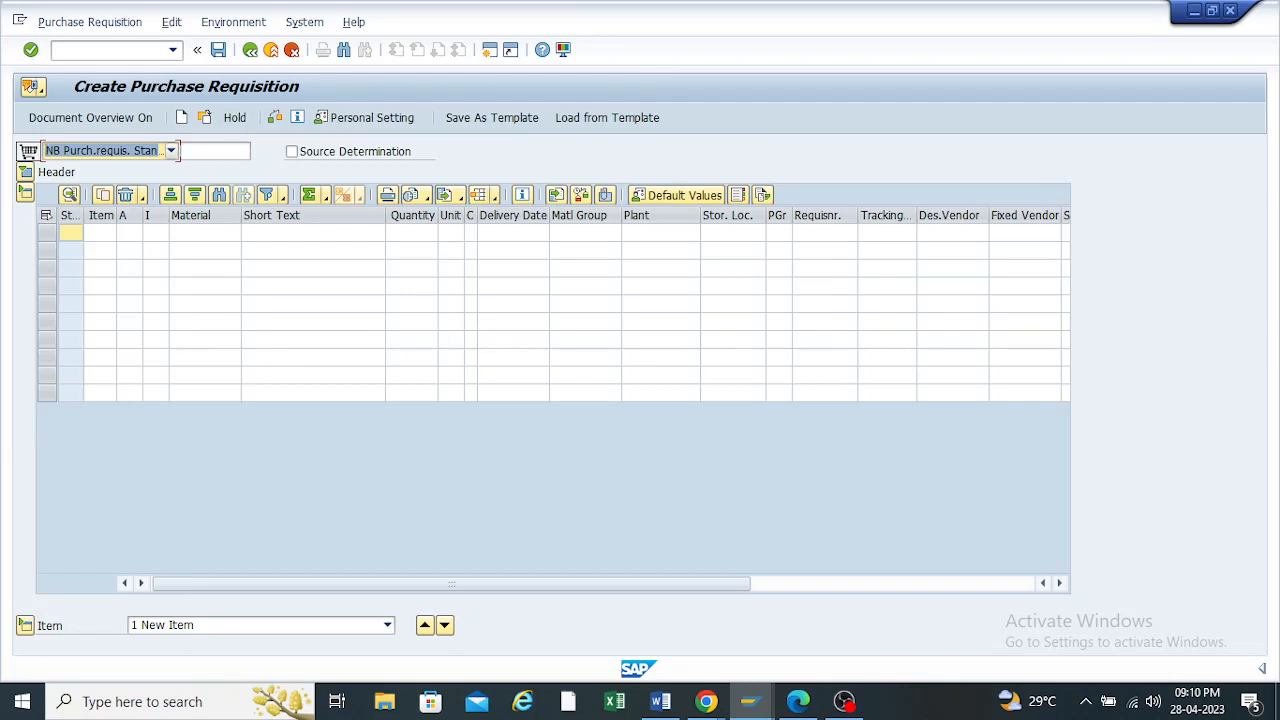
# Reopen the requisition's document type choices and pick NB Purch.requis. Stand. again
pyautogui.click(171, 151)
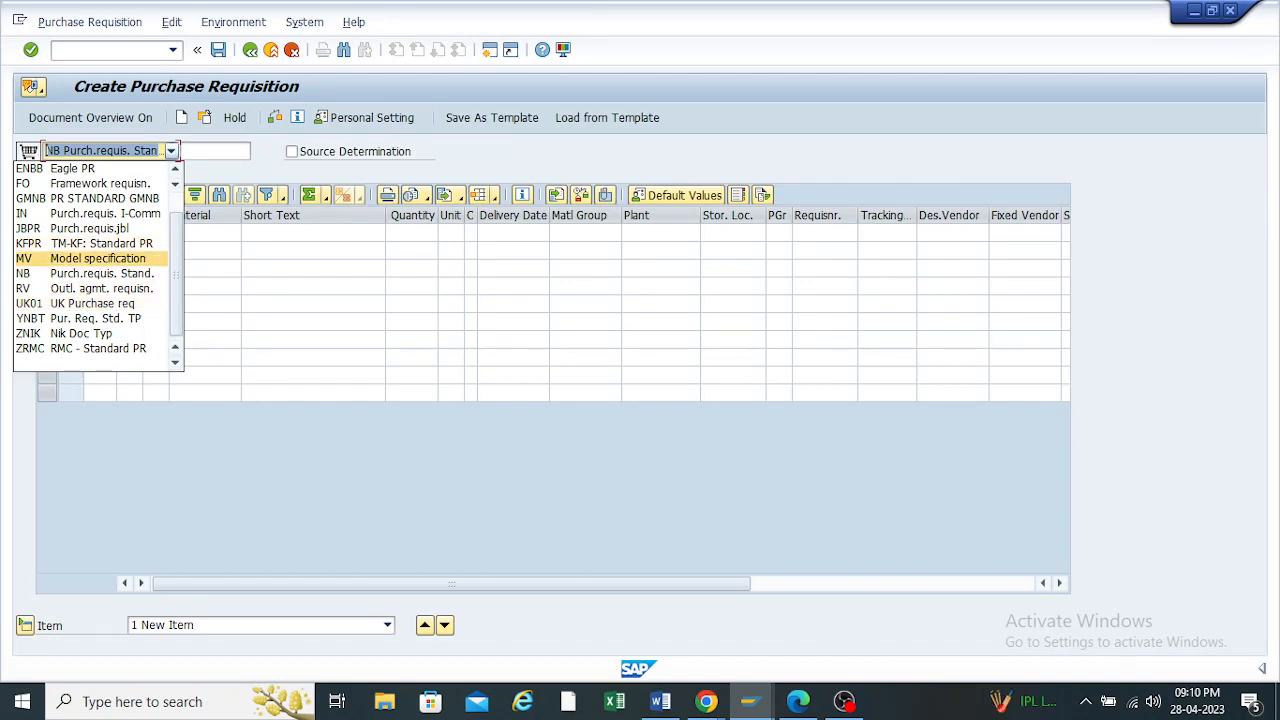
pyautogui.click(102, 273)
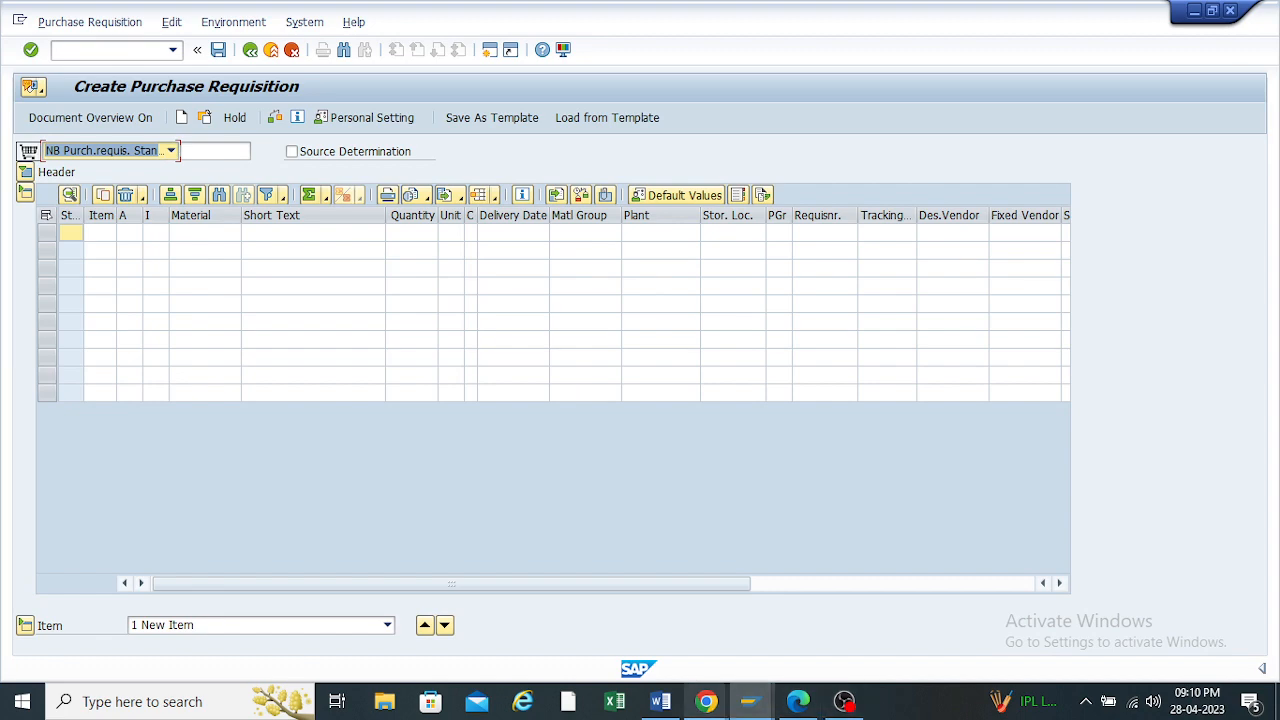
# Switch to the Purchasing Document Configuration PDF in Edge and review its four main configurations: Document Type, Number Range, Field Selection and Text
pyautogui.click(706, 701)
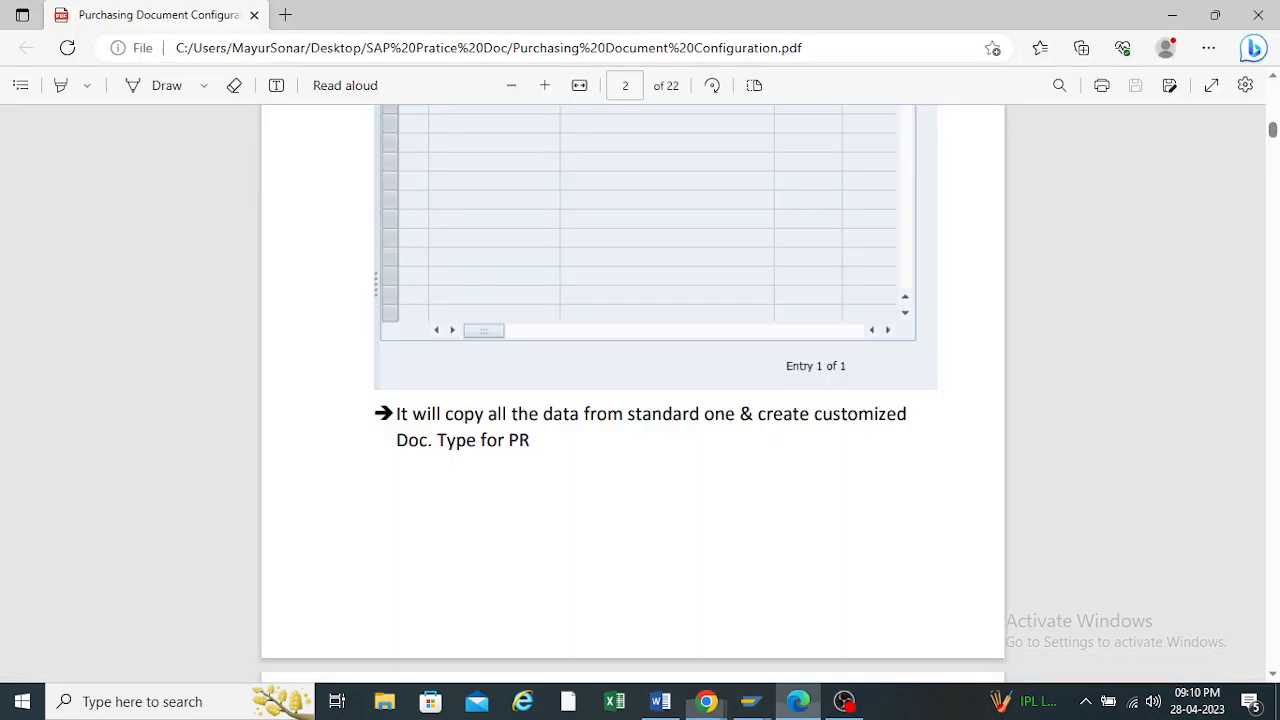
pyautogui.click(798, 701)
pyautogui.scroll(10, 632, 390)
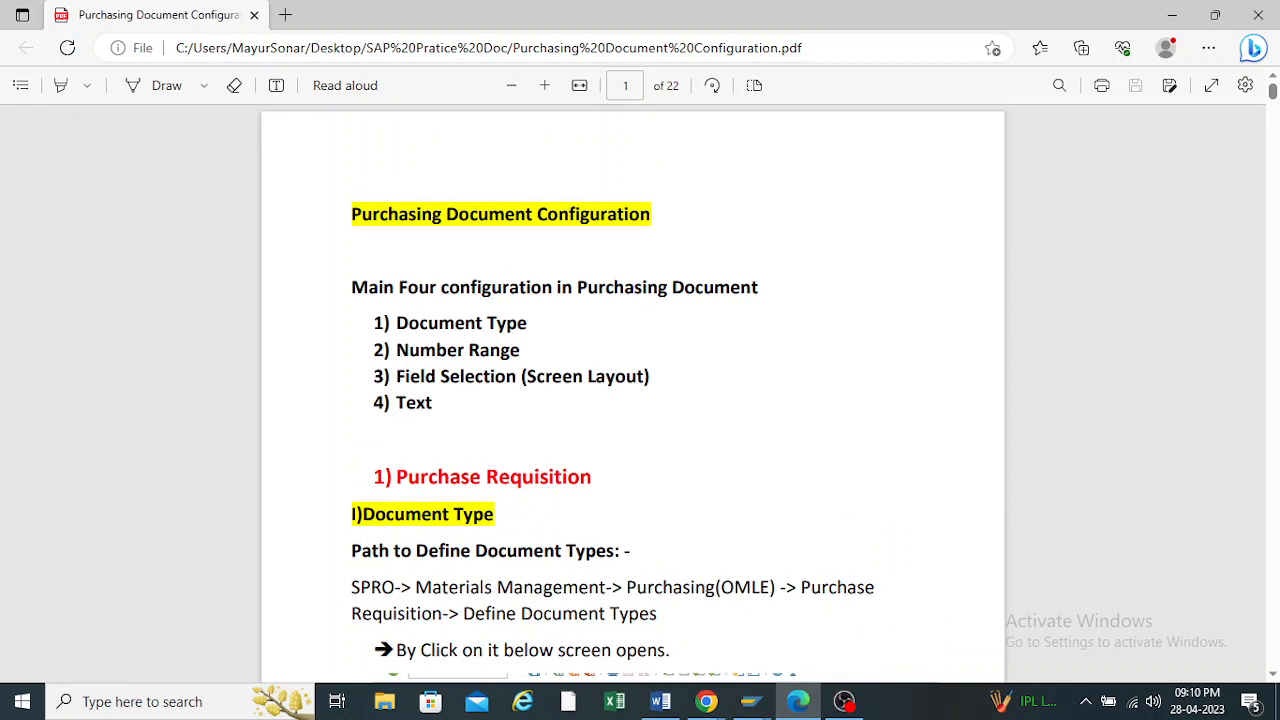
pyautogui.moveTo(396, 323); pyautogui.dragTo(527, 323)
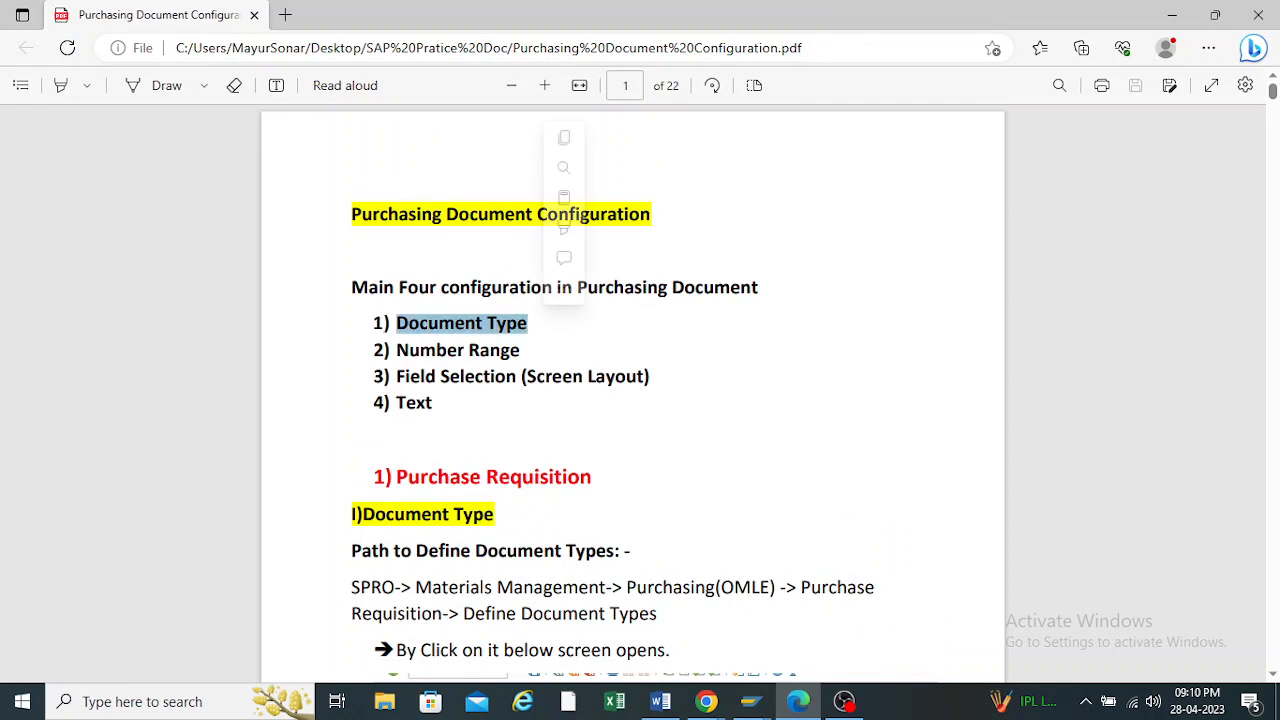
pyautogui.moveTo(396, 350); pyautogui.dragTo(502, 350)
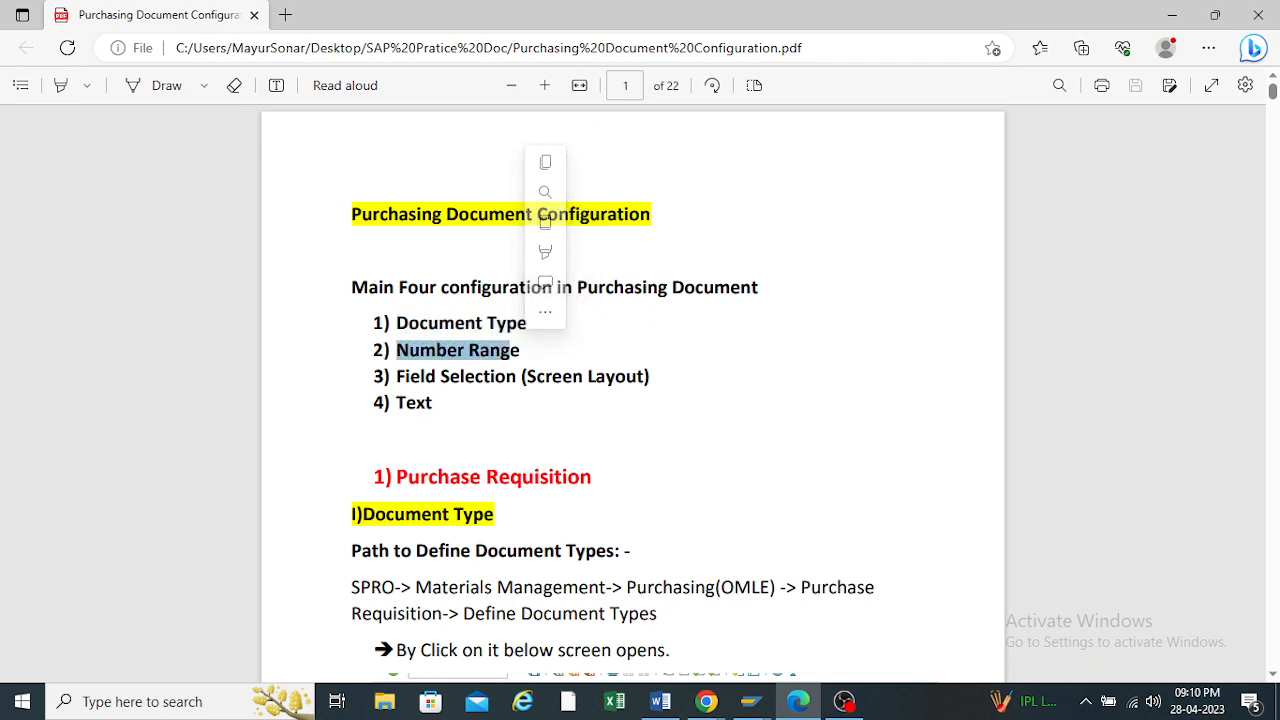
pyautogui.moveTo(396, 376); pyautogui.dragTo(652, 377)
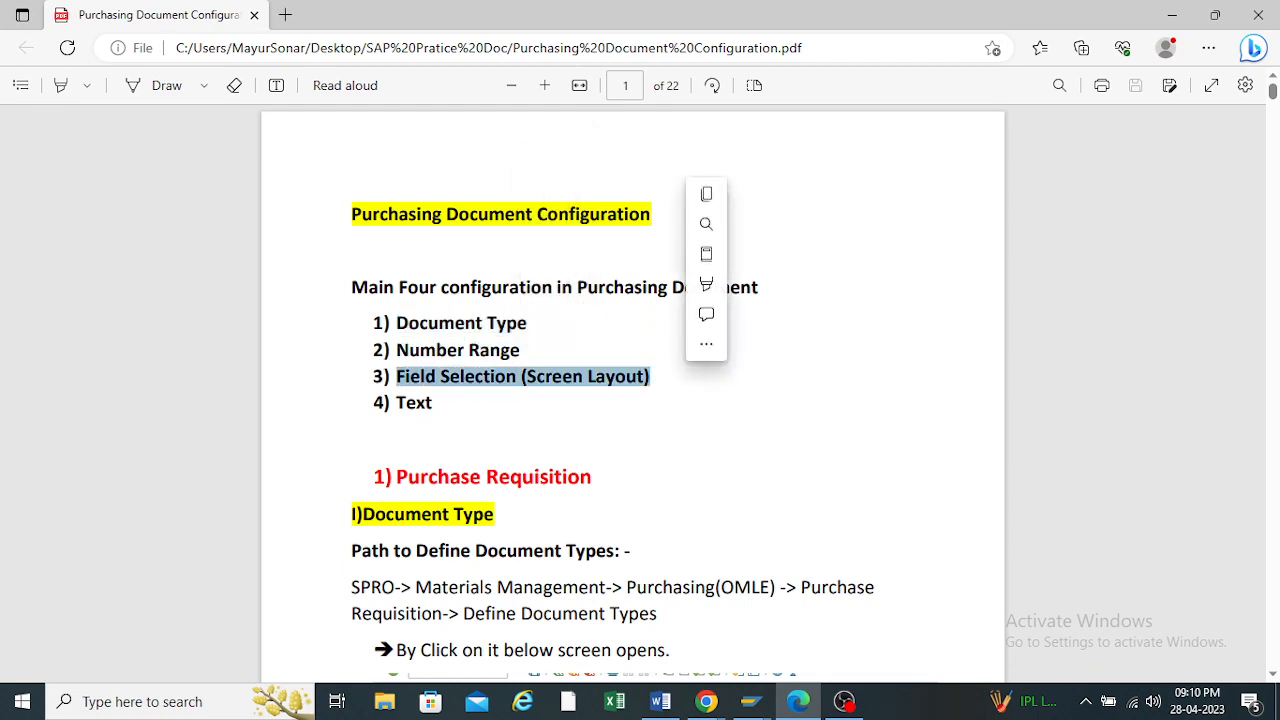
pyautogui.click(396, 403)
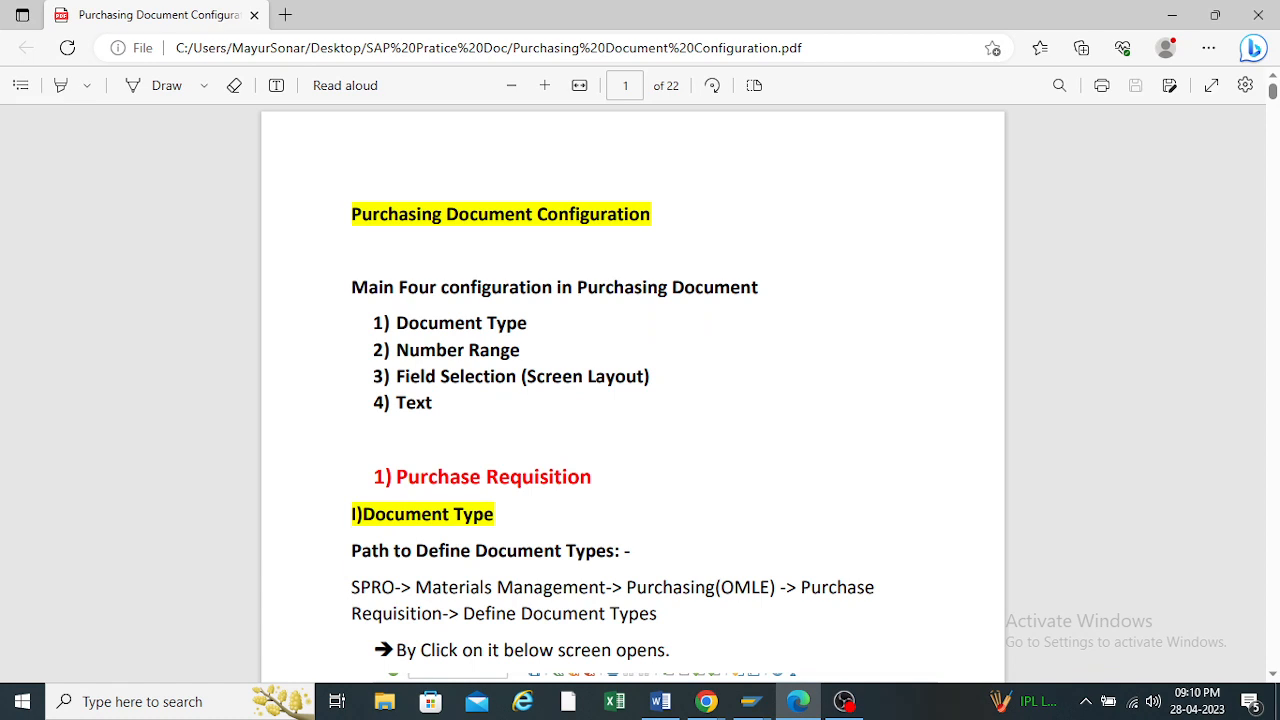
pyautogui.moveTo(520, 376); pyautogui.dragTo(642, 377)
pyautogui.moveTo(374, 403); pyautogui.dragTo(434, 403)
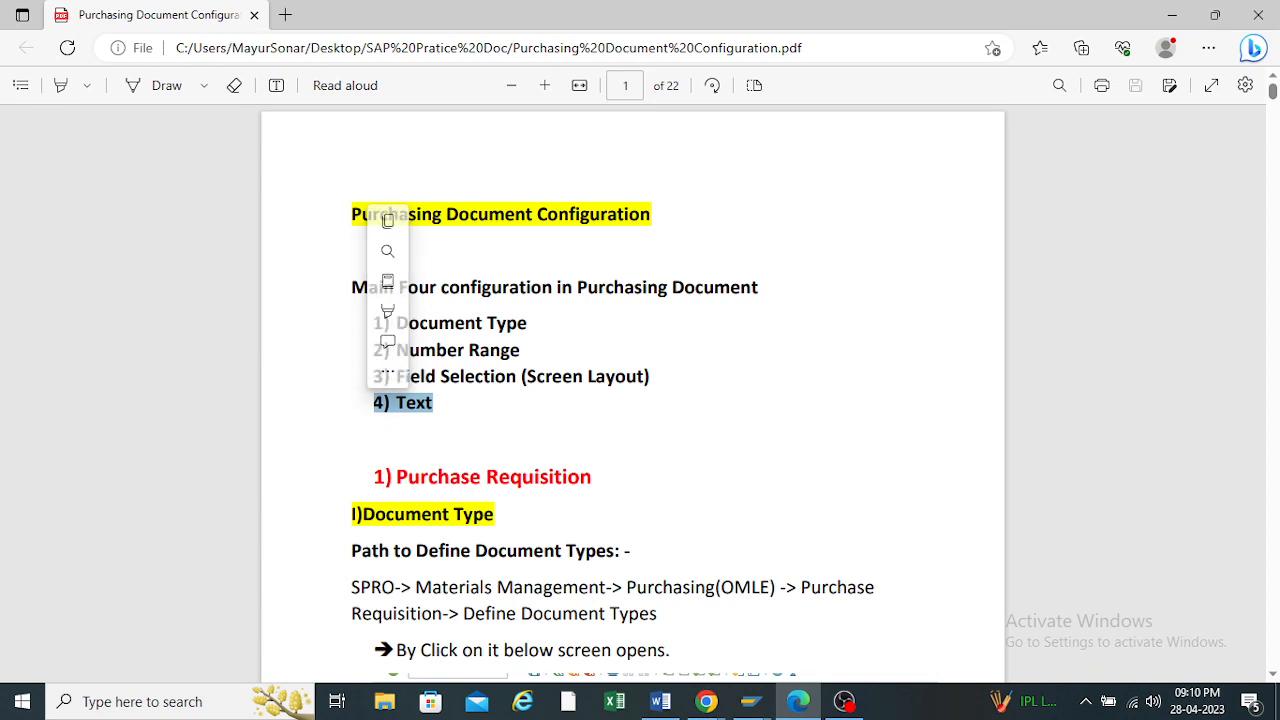
pyautogui.click(352, 248)
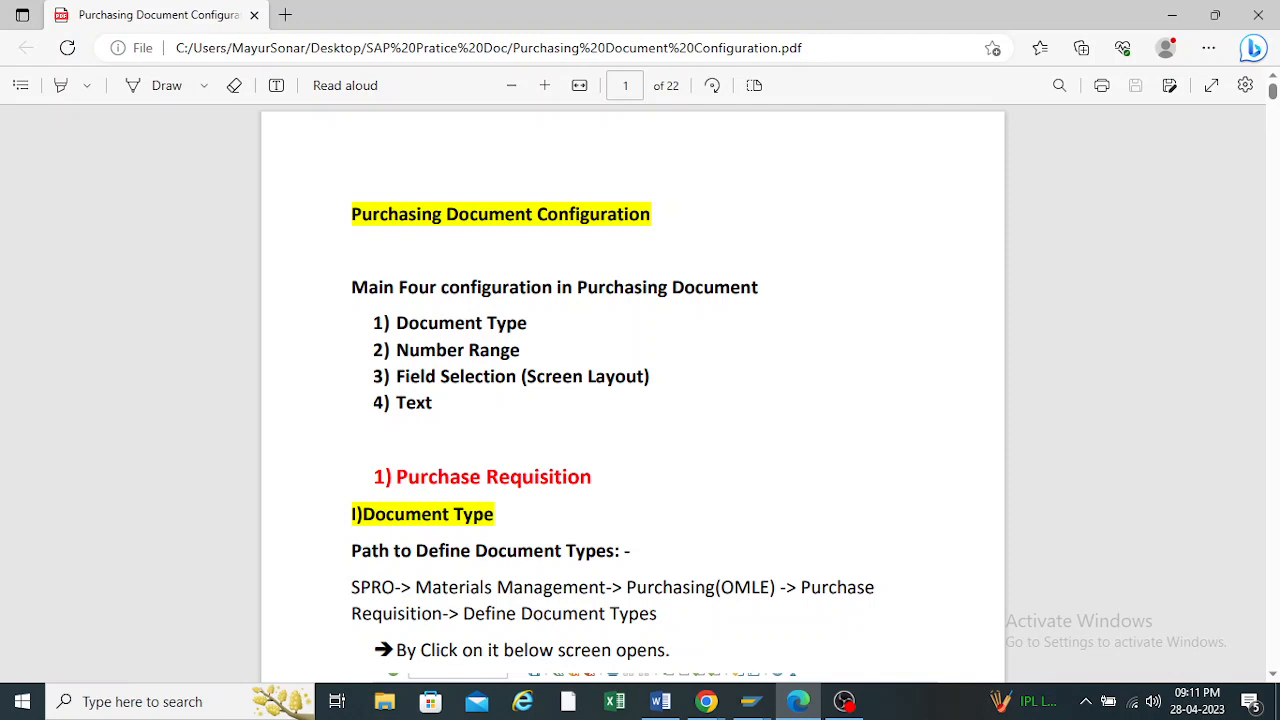
pyautogui.moveTo(397, 323); pyautogui.dragTo(530, 324)
pyautogui.moveTo(397, 350); pyautogui.dragTo(525, 350)
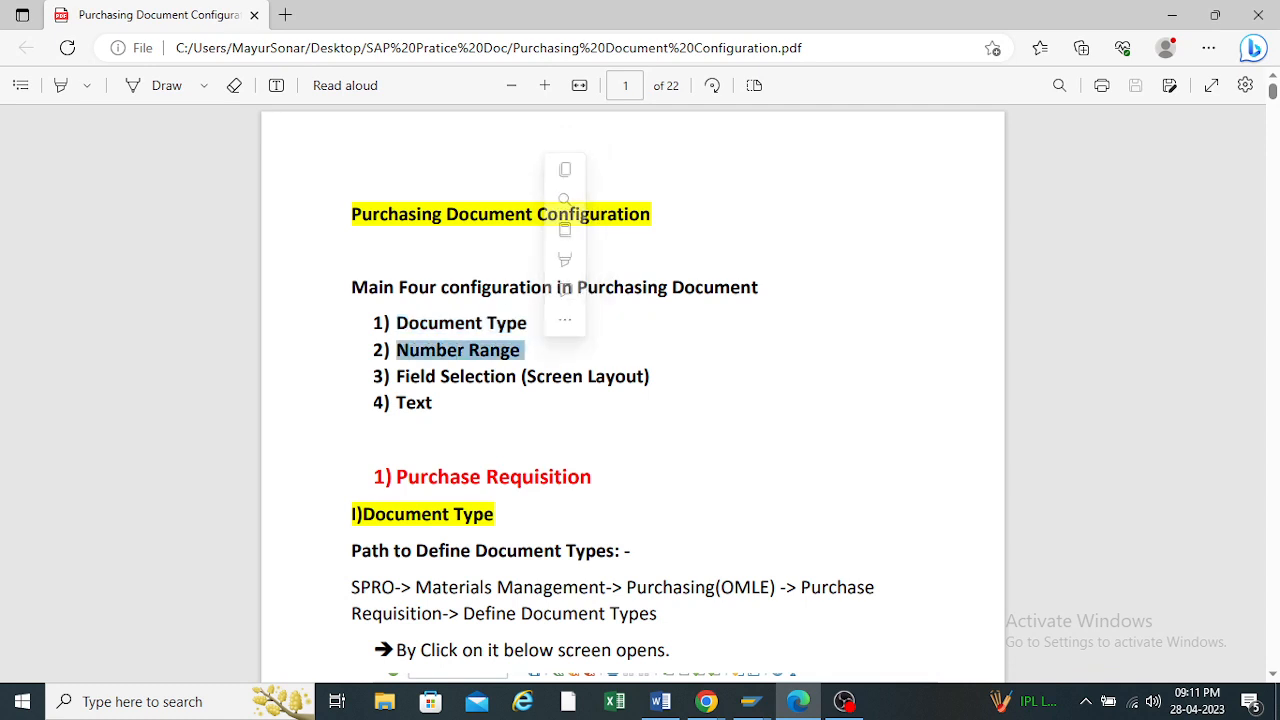
pyautogui.moveTo(397, 376); pyautogui.dragTo(645, 377)
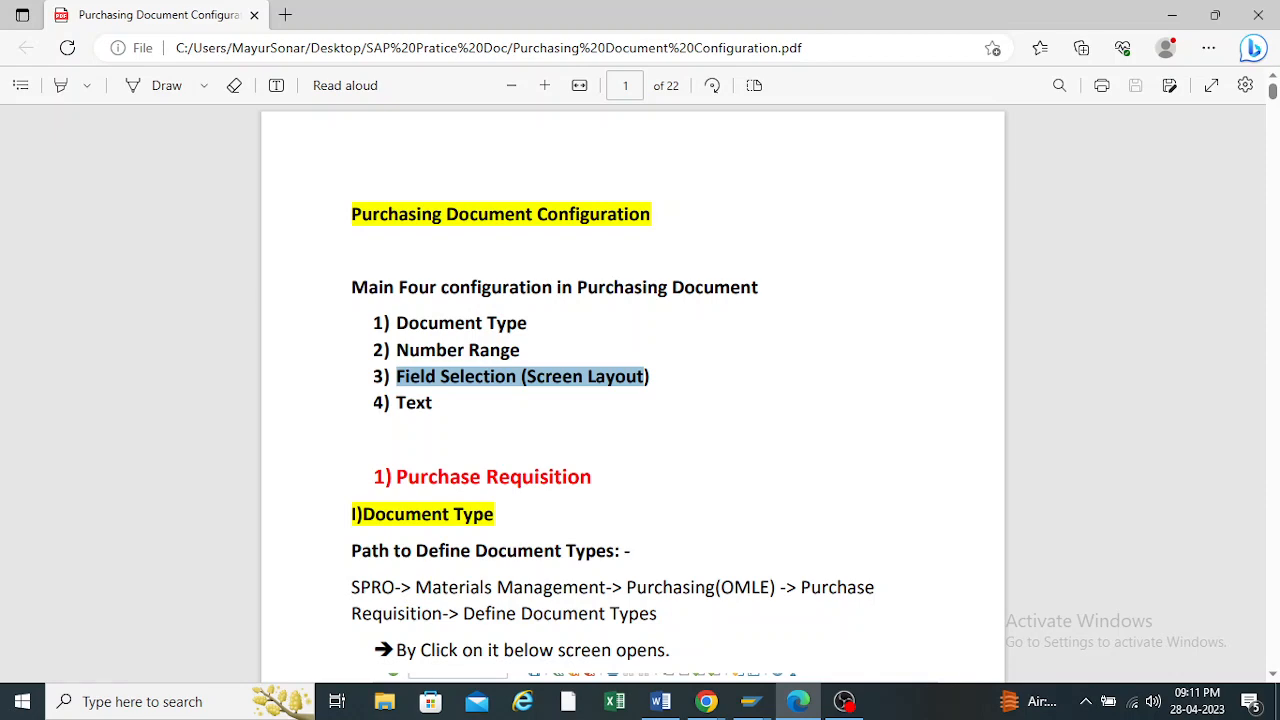
# Read the PDF's Purchase Requisition section on document types, including the SPRO path to define them and its OMLE reference
pyautogui.scroll(-3, 632, 390)
pyautogui.moveTo(374, 292); pyautogui.dragTo(592, 292)
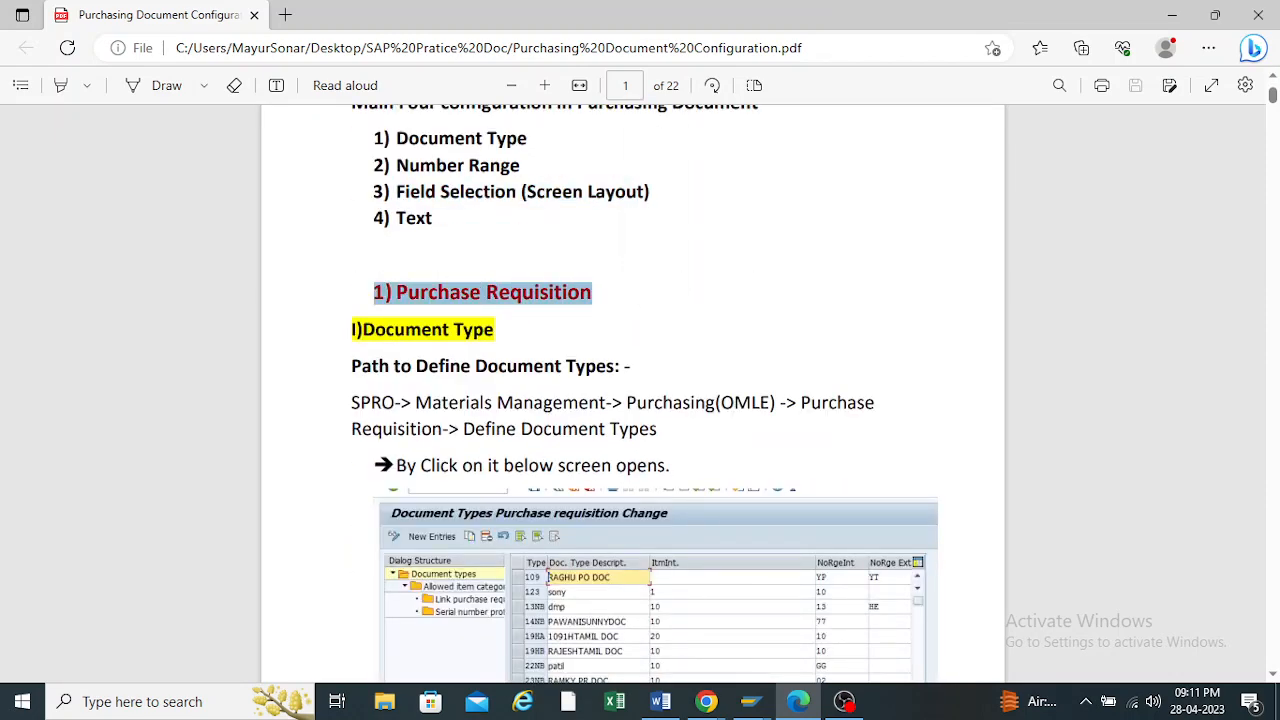
pyautogui.moveTo(352, 329); pyautogui.dragTo(484, 329)
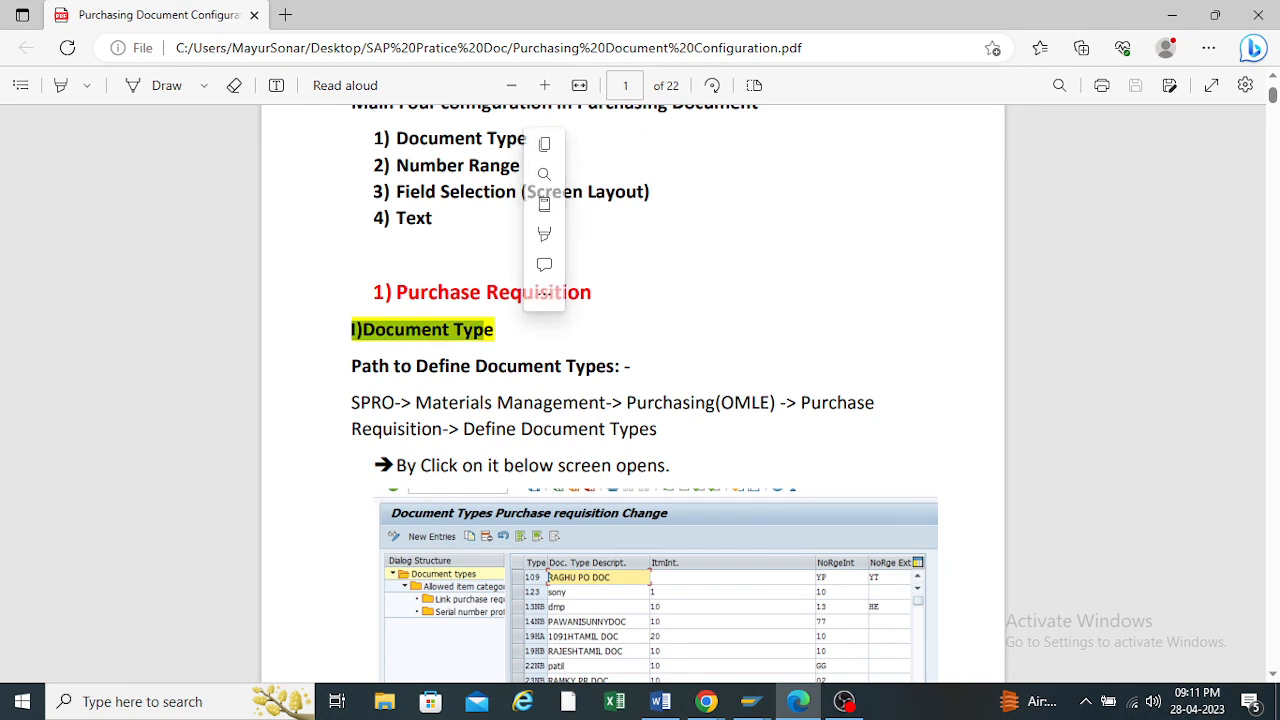
pyautogui.moveTo(351, 366); pyautogui.dragTo(630, 366)
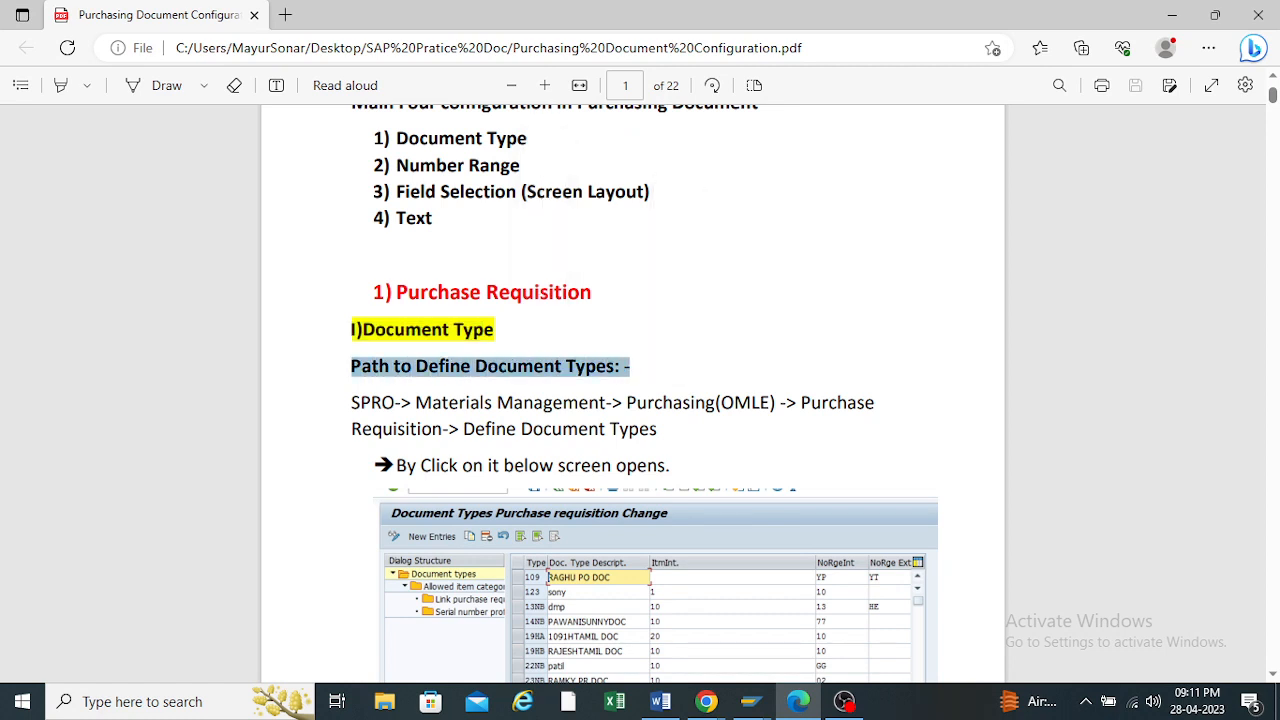
pyautogui.moveTo(396, 292); pyautogui.dragTo(592, 292)
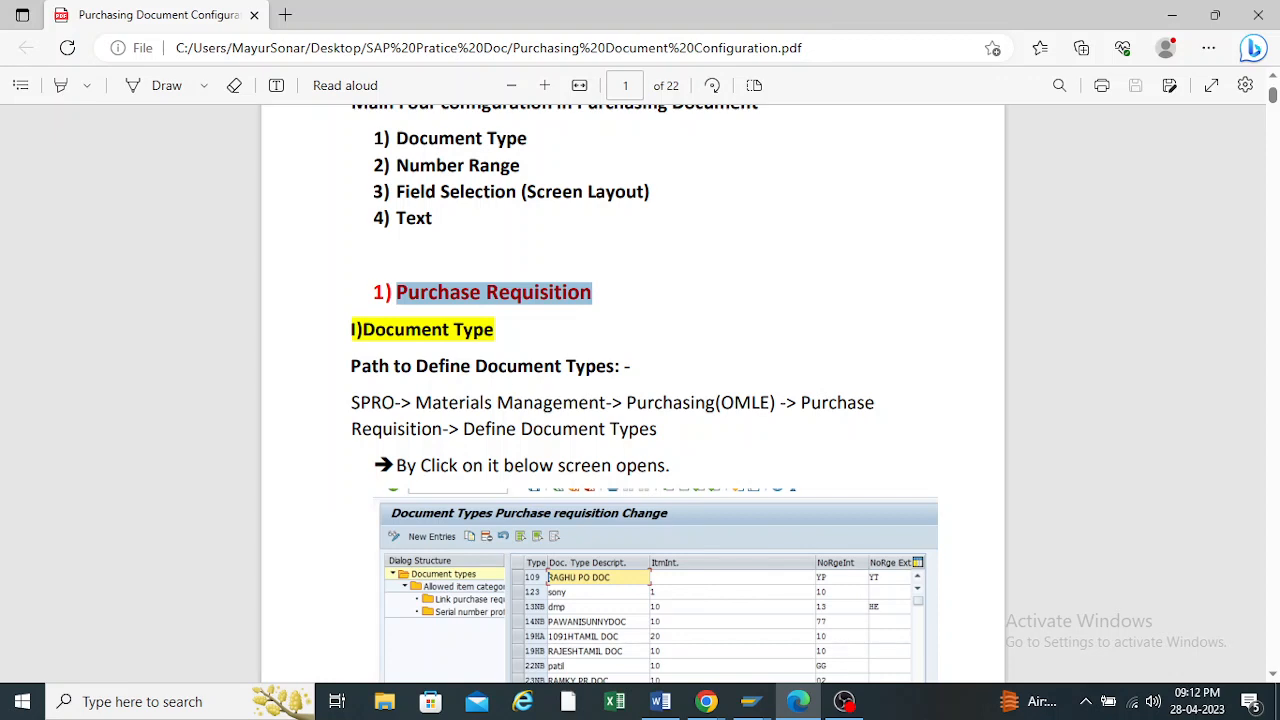
pyautogui.moveTo(720, 402); pyautogui.dragTo(773, 402)
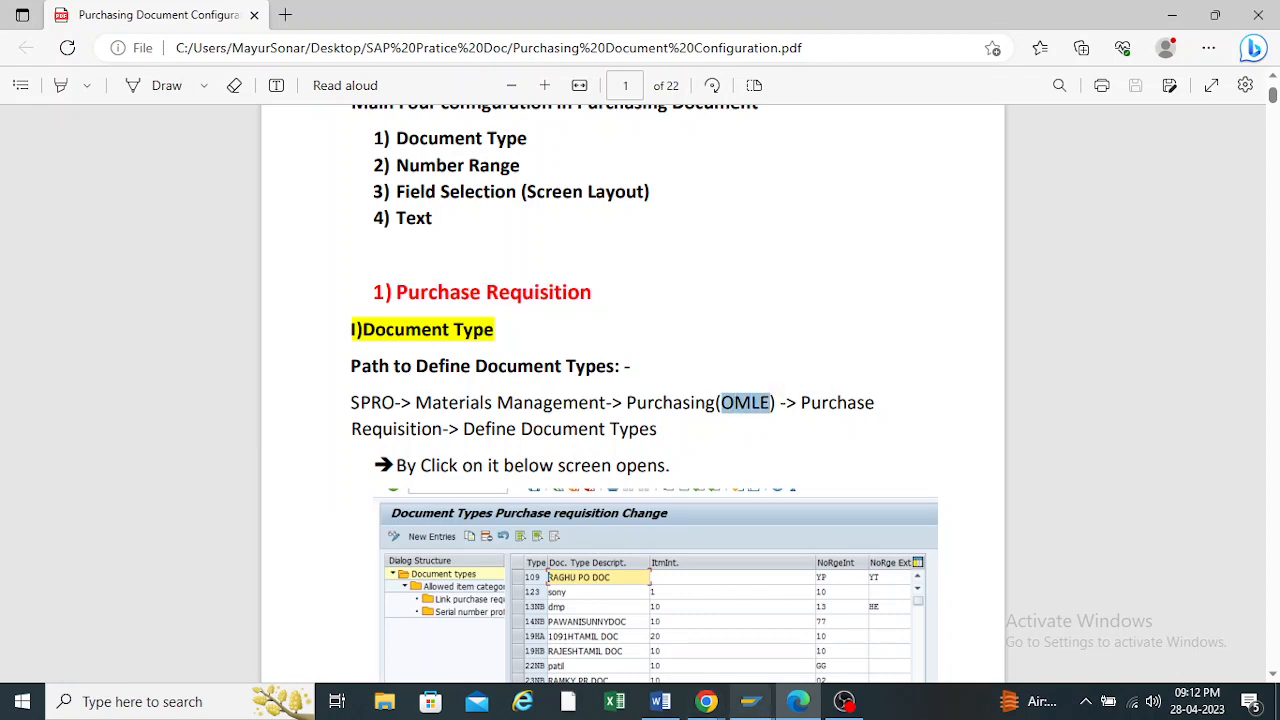
# Switch to SAP, leave the purchase requisition and return to SAP Easy Access, declining to log off
pyautogui.click(751, 702)
pyautogui.click(812, 620)
pyautogui.press('F3')
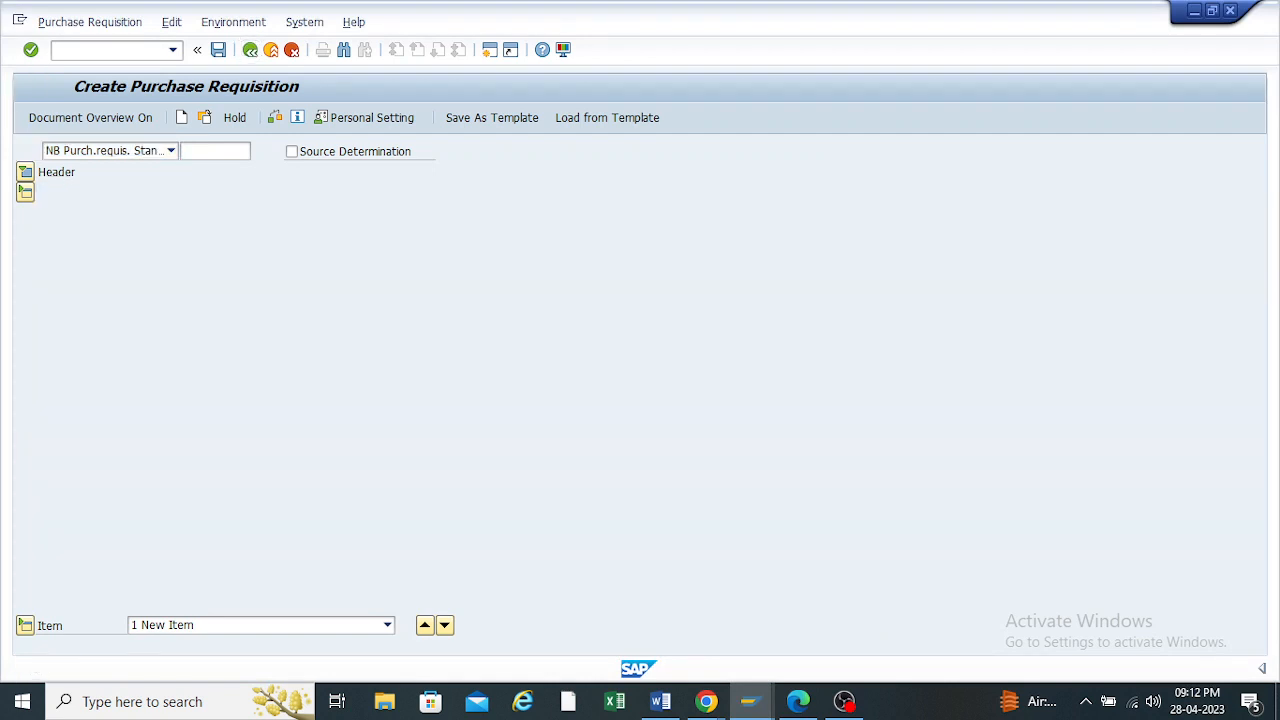
pyautogui.hotkey('shift', 'F3')
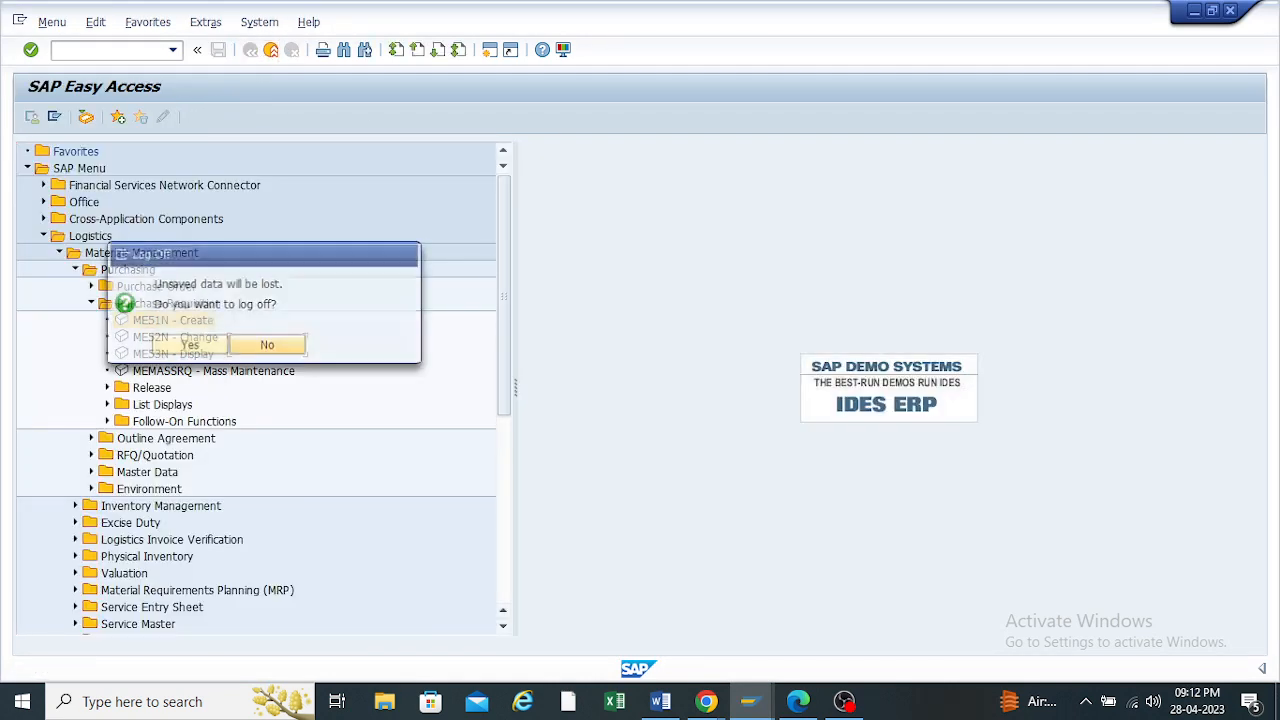
pyautogui.click(267, 345)
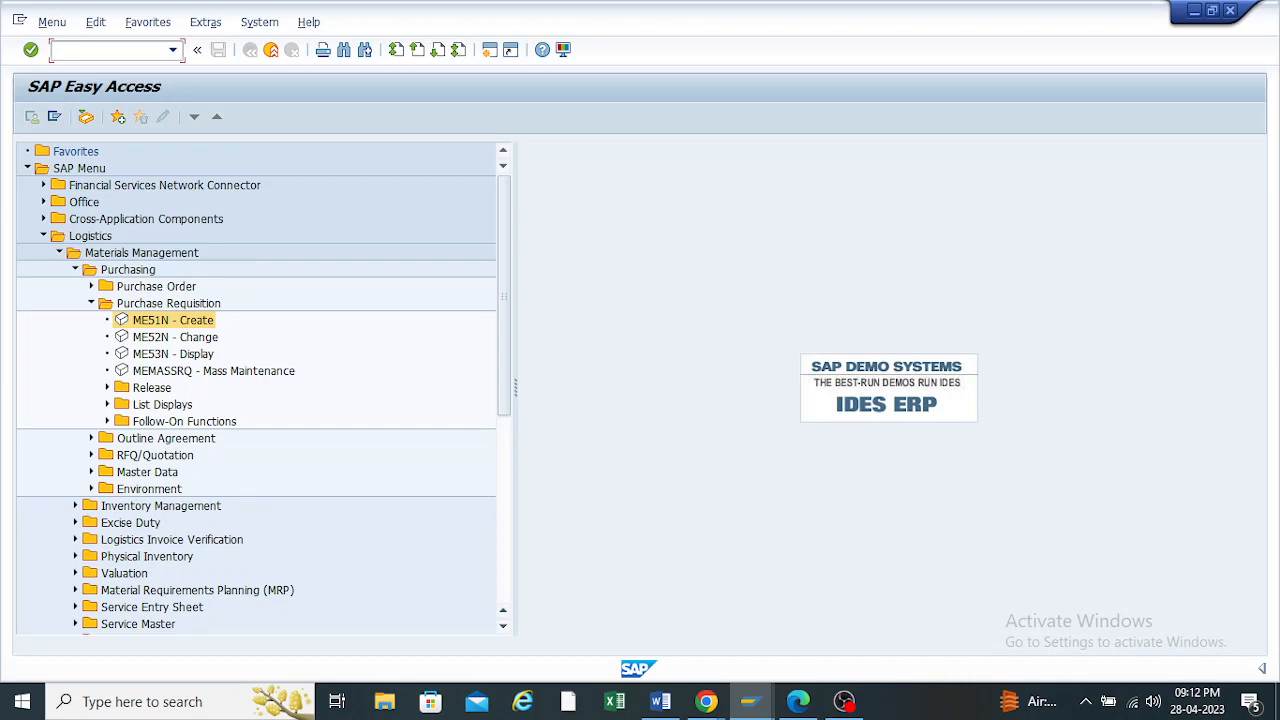
# View the Purchasing section of the IMG with transaction OLME and return to SAP Easy Access
pyautogui.write('olme')
pyautogui.press('Return')
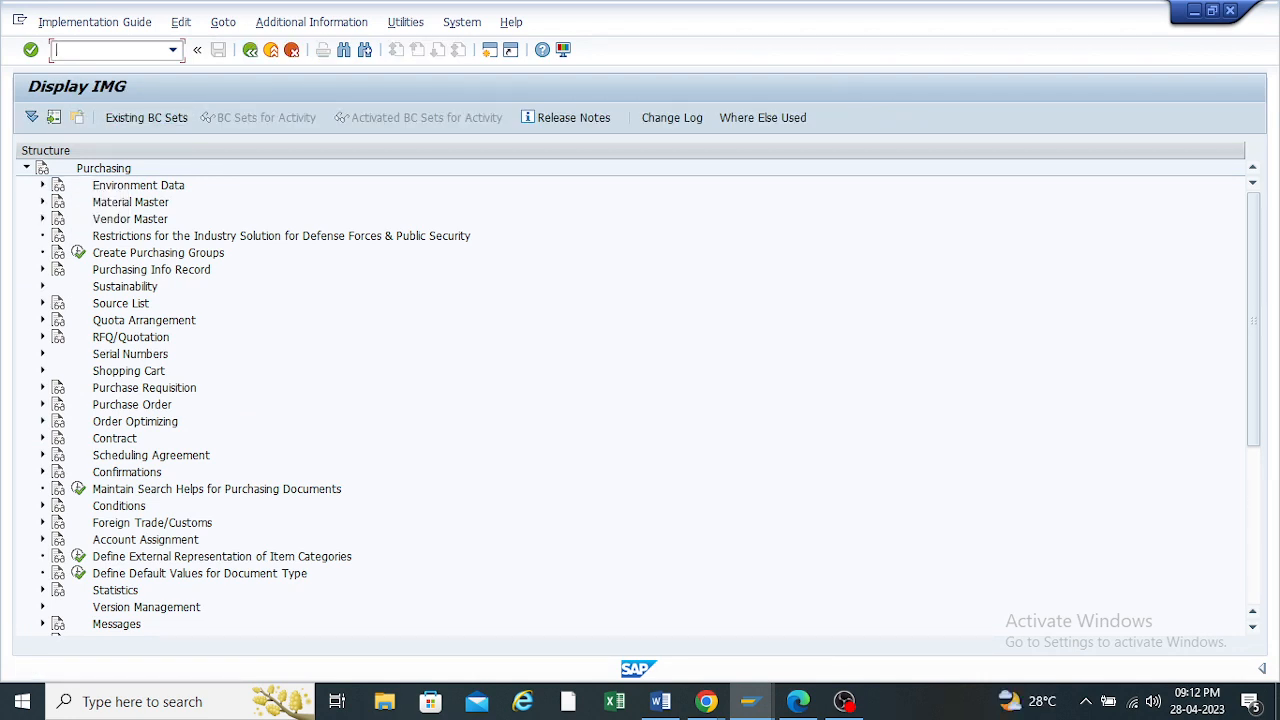
pyautogui.press('F3')
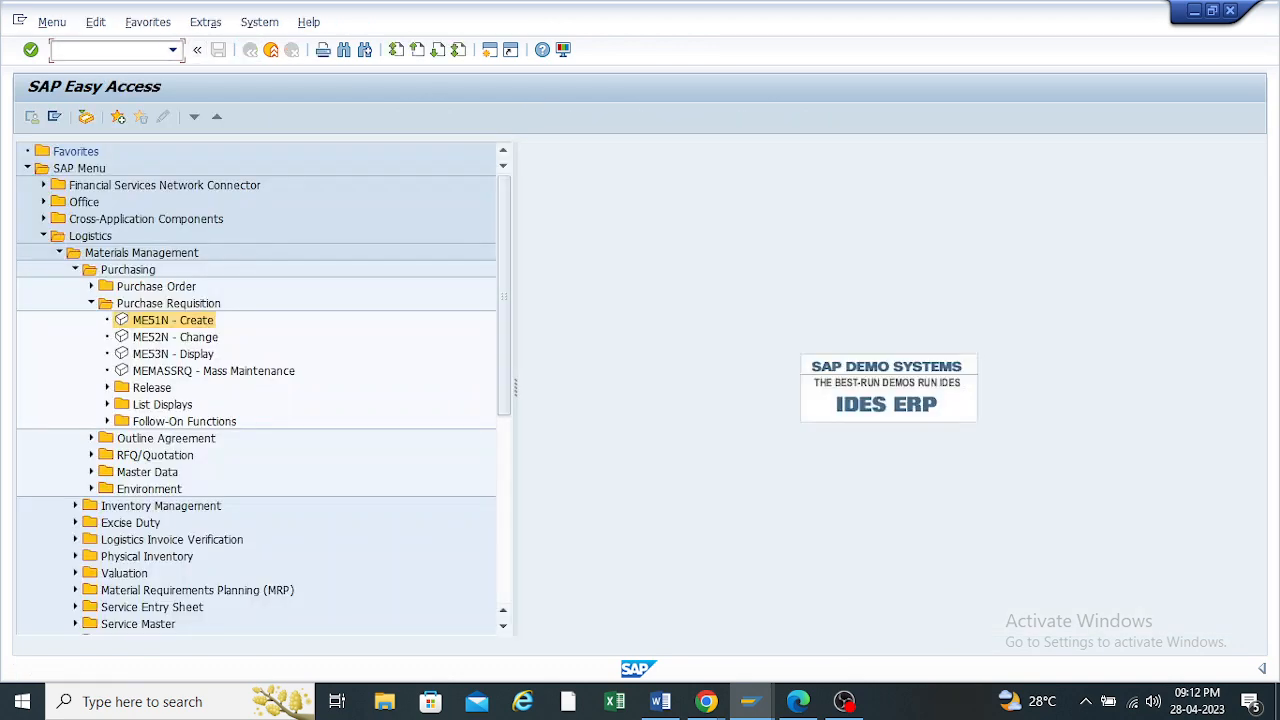
# Open the SAP Reference IMG through transaction SPRO
pyautogui.write('spro')
pyautogui.press('Return')
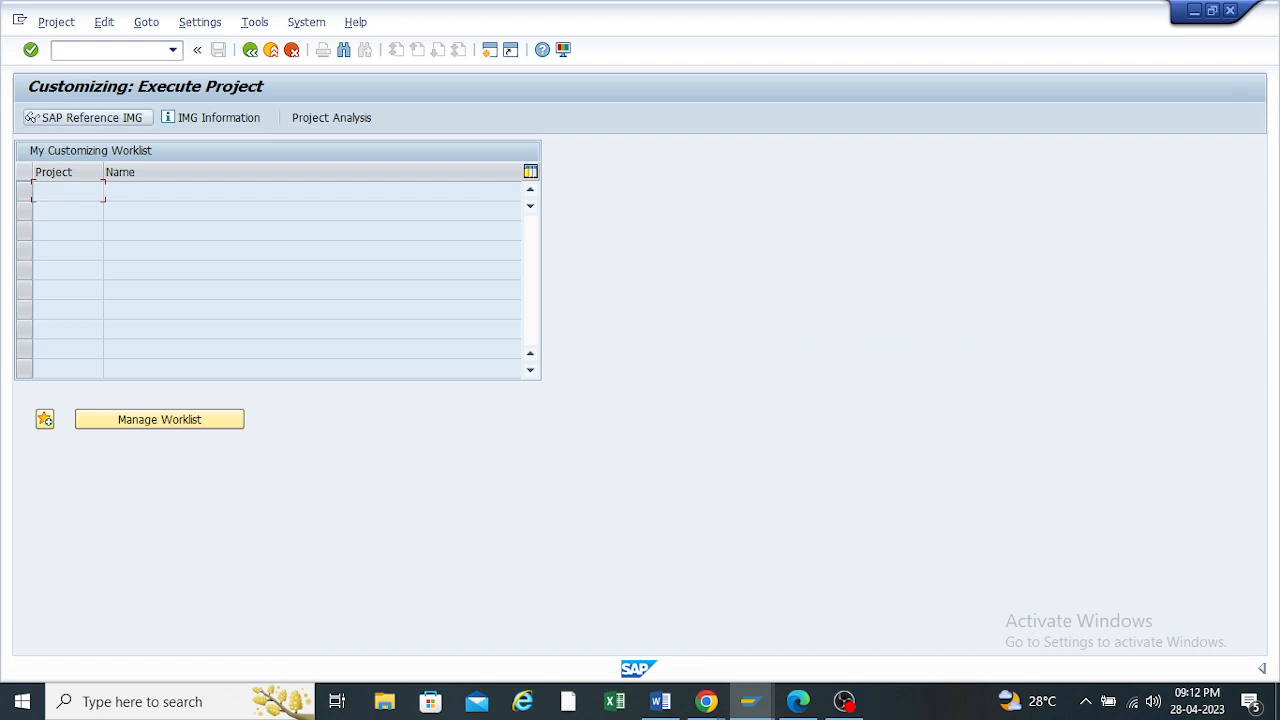
pyautogui.click(30, 117)
# Open the Define Document Types activity for Purchase Requisition under Materials Management, Purchasing in the IMG
pyautogui.scroll(-1, 630, 400)
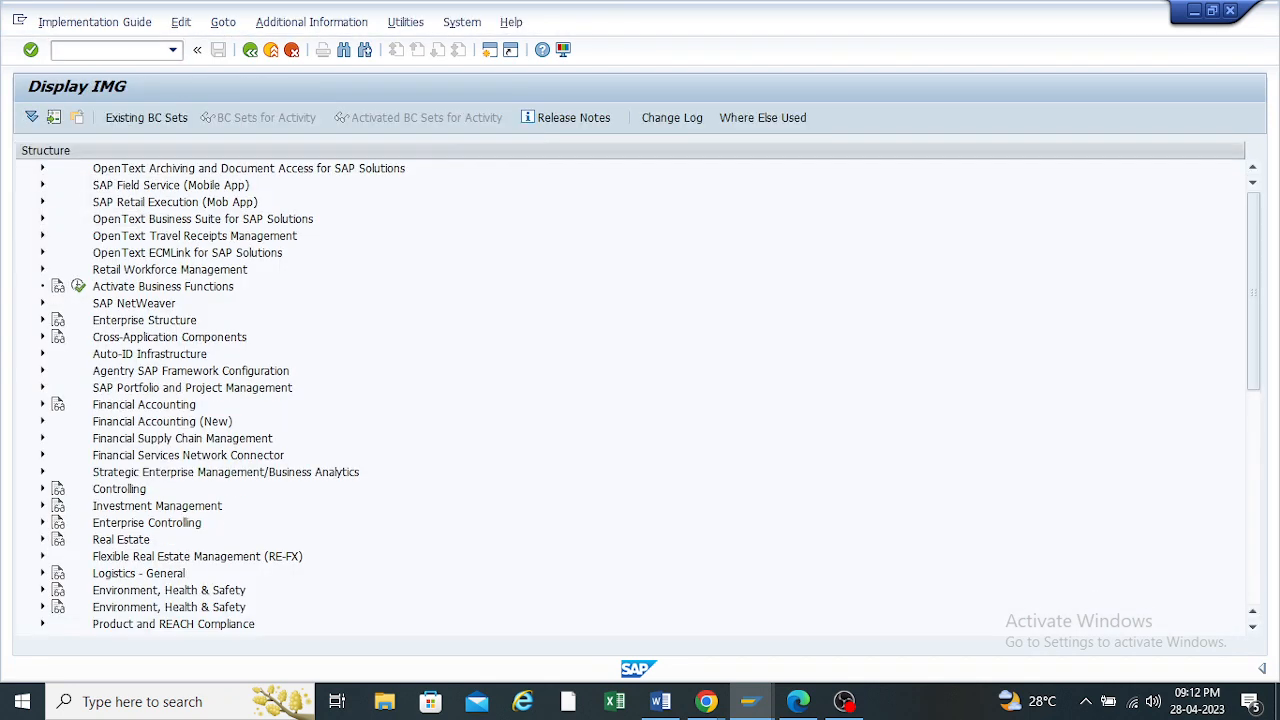
pyautogui.scroll(-5, 57, 410)
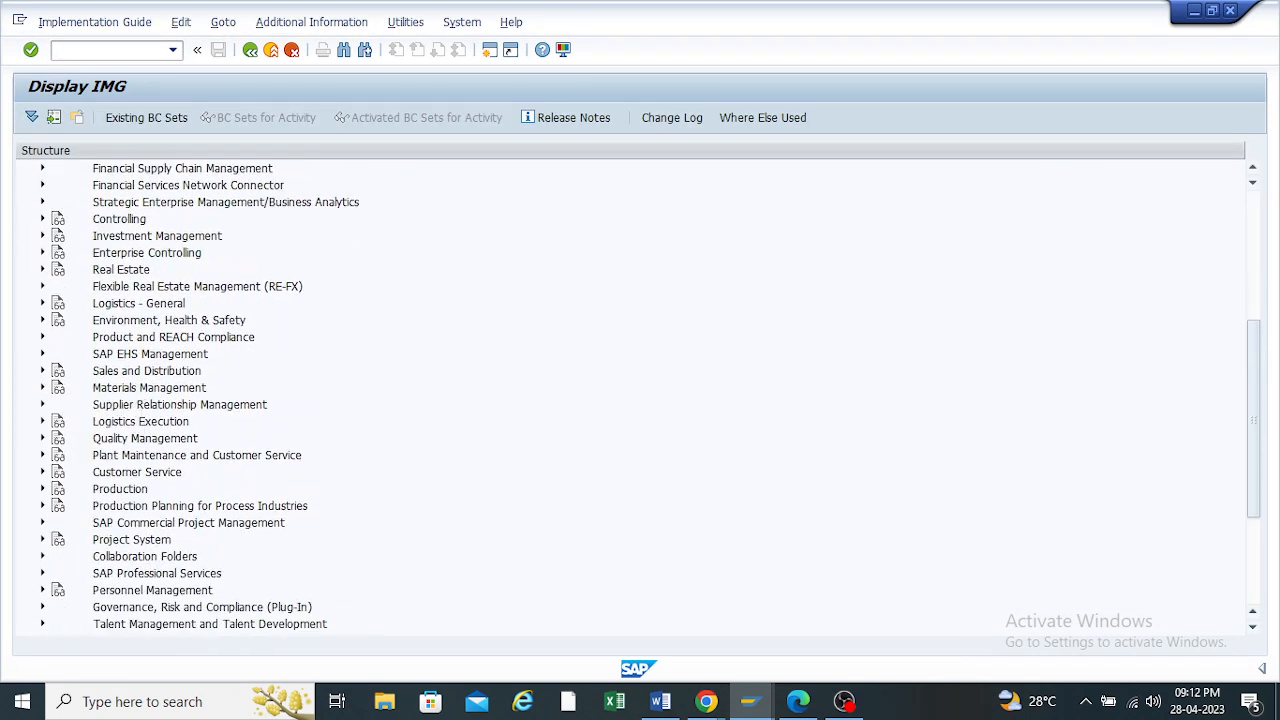
pyautogui.click(42, 387)
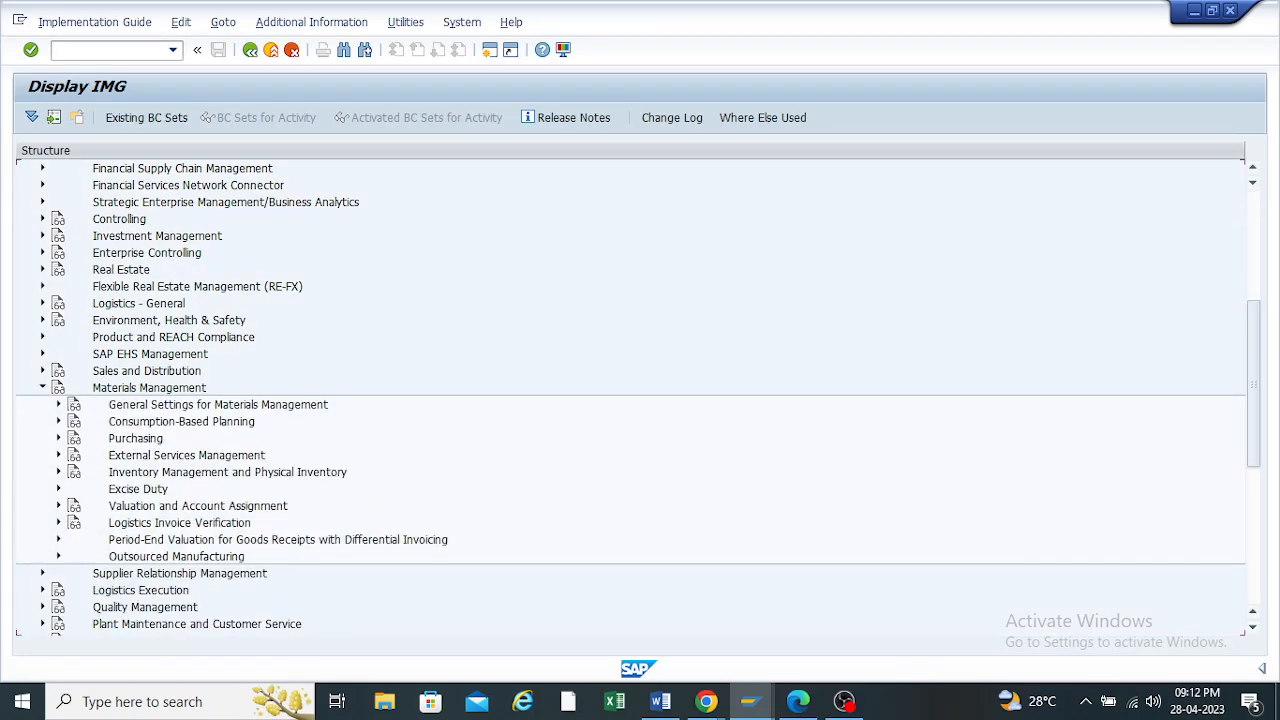
pyautogui.click(58, 438)
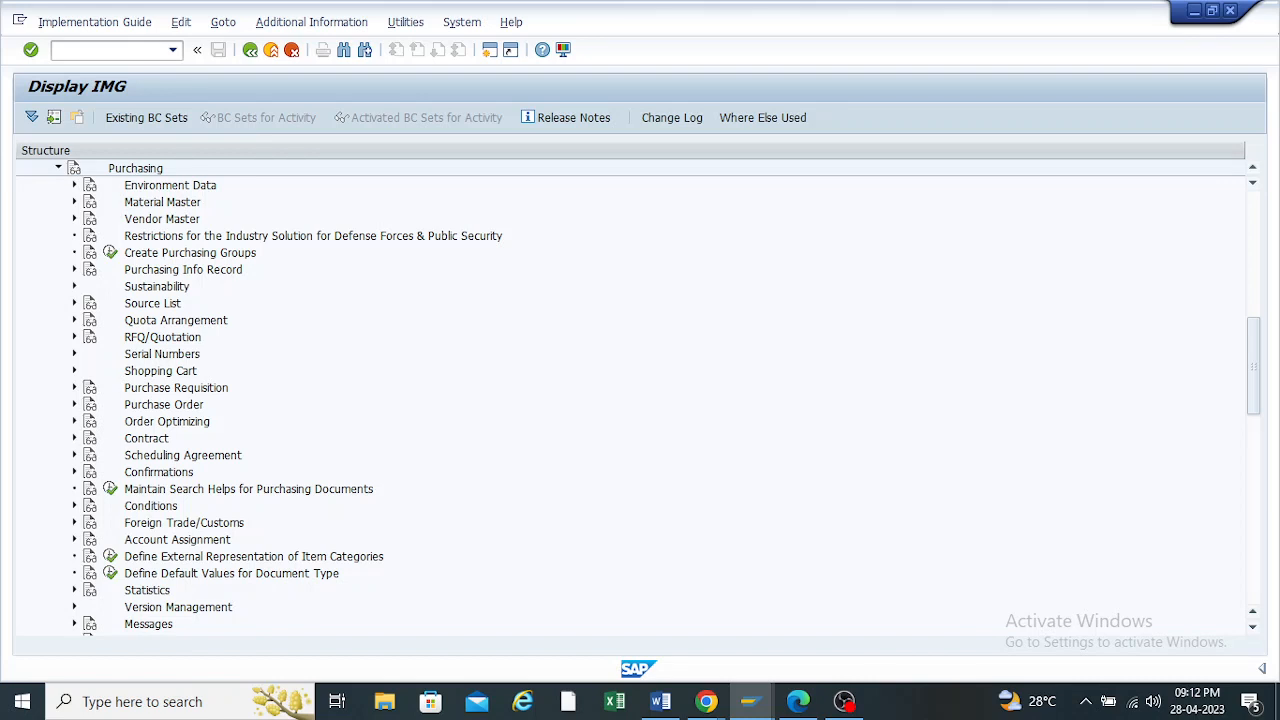
pyautogui.click(74, 388)
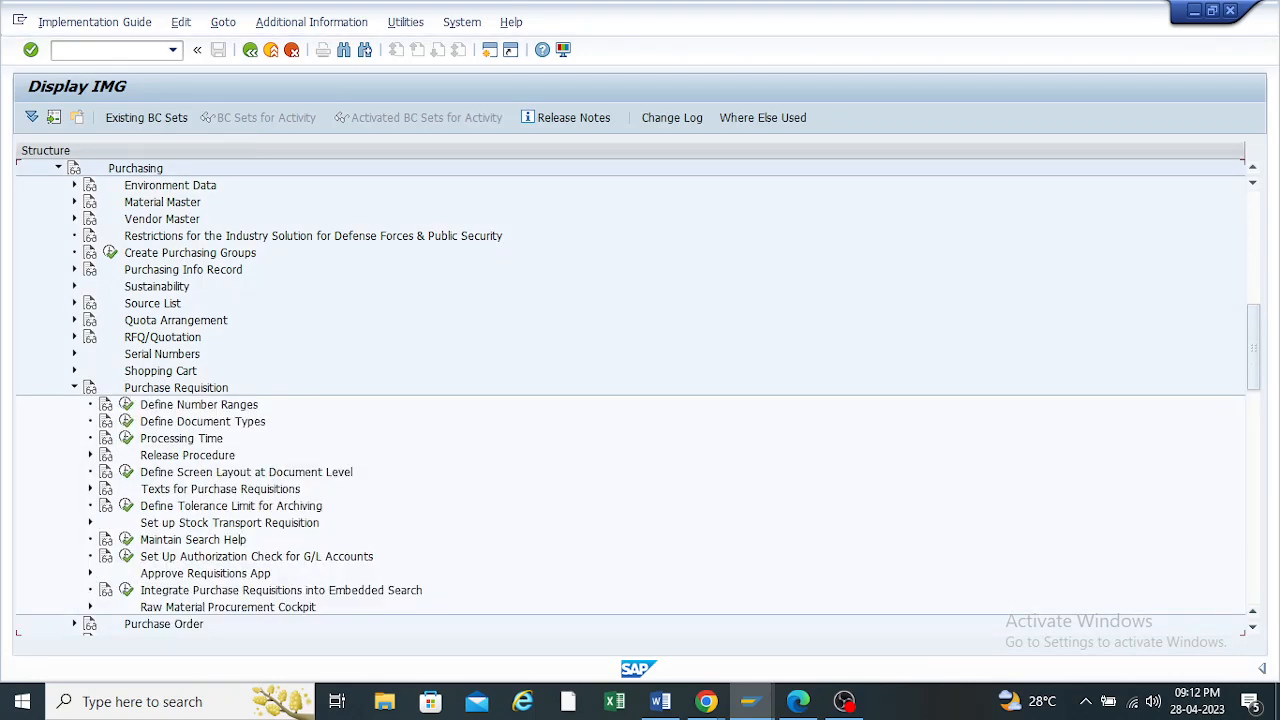
pyautogui.scroll(-2, 105, 400)
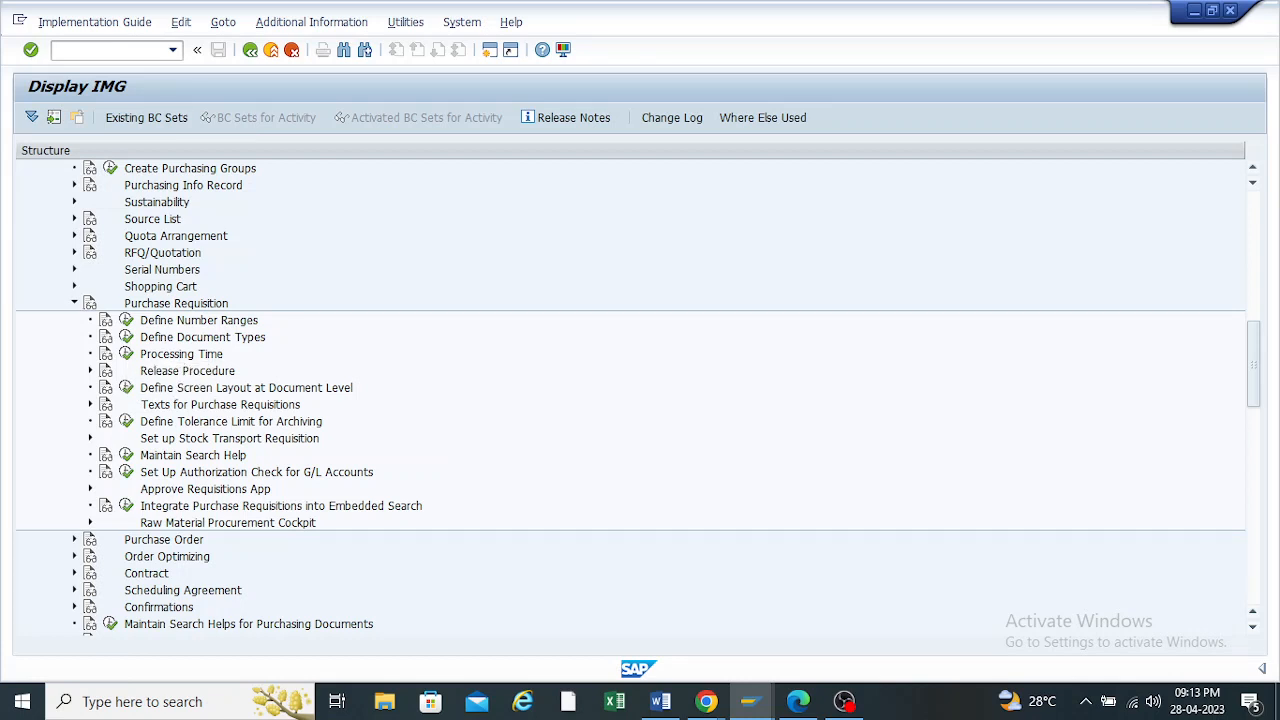
pyautogui.click(126, 337)
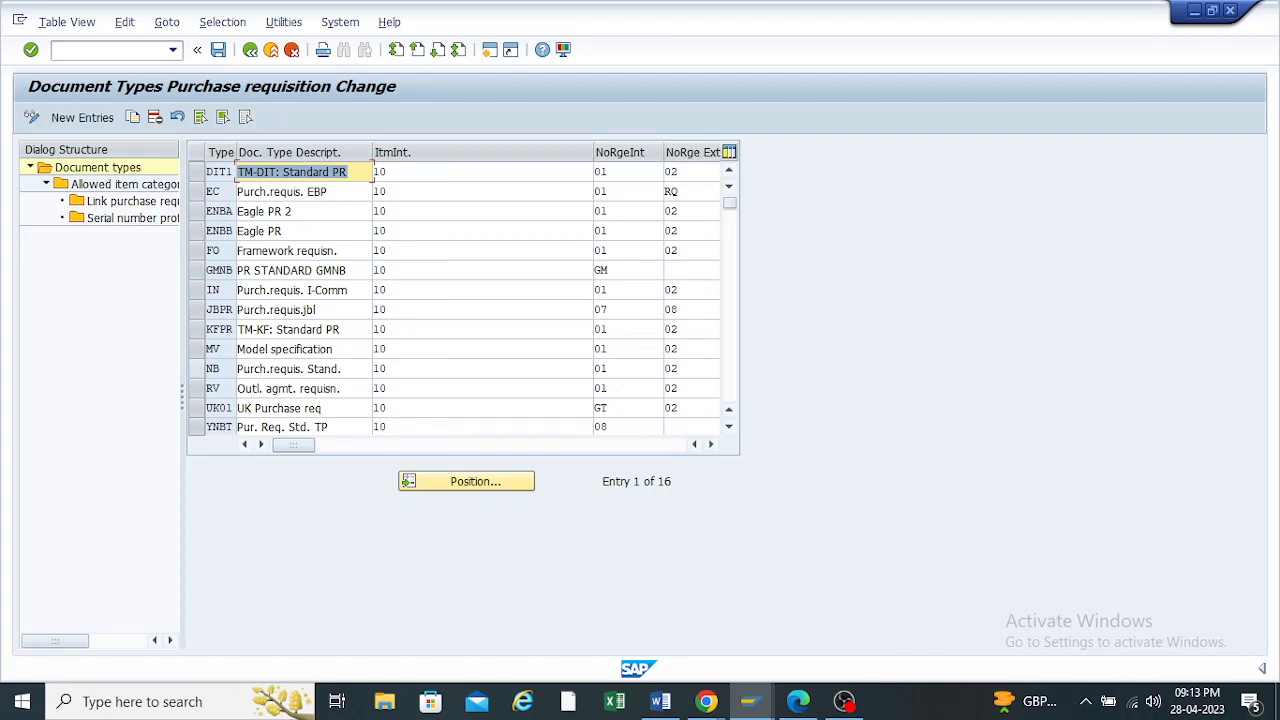
# Select the NB Purch.requis. Stand. document type row and examine its number range and field selection settings
pyautogui.click(200, 368)
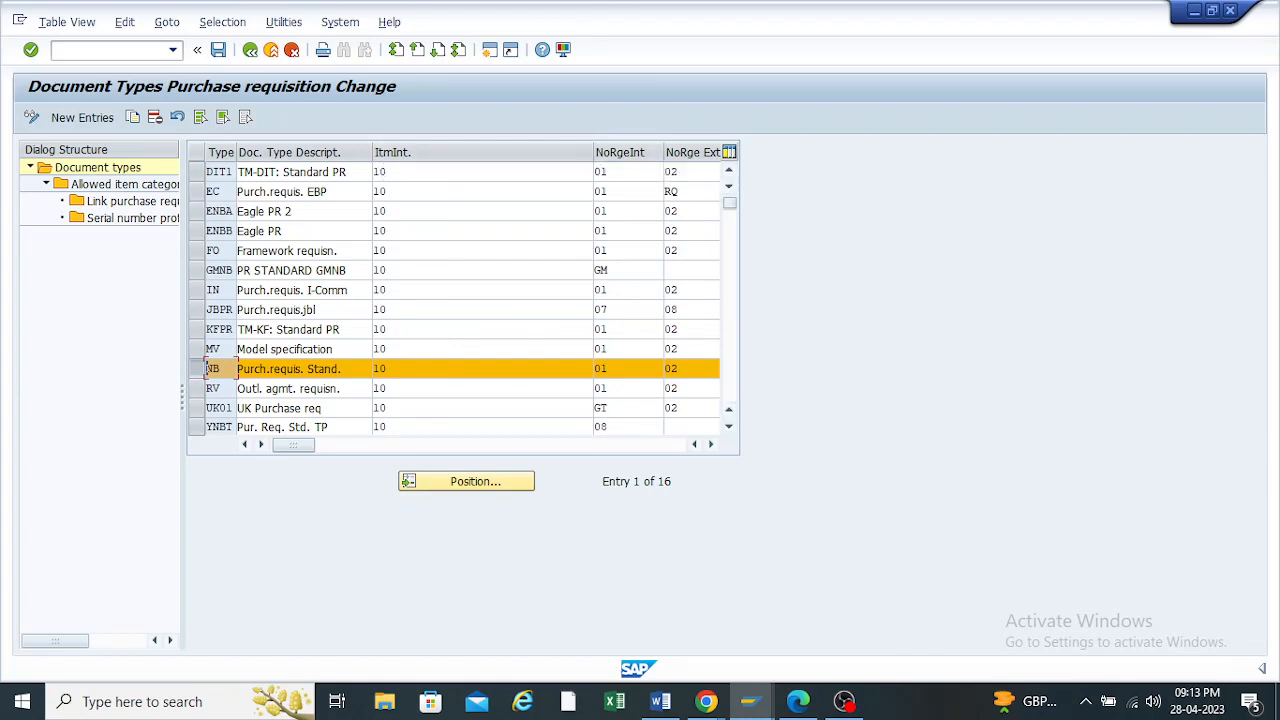
pyautogui.click(711, 445)
pyautogui.click(711, 445)
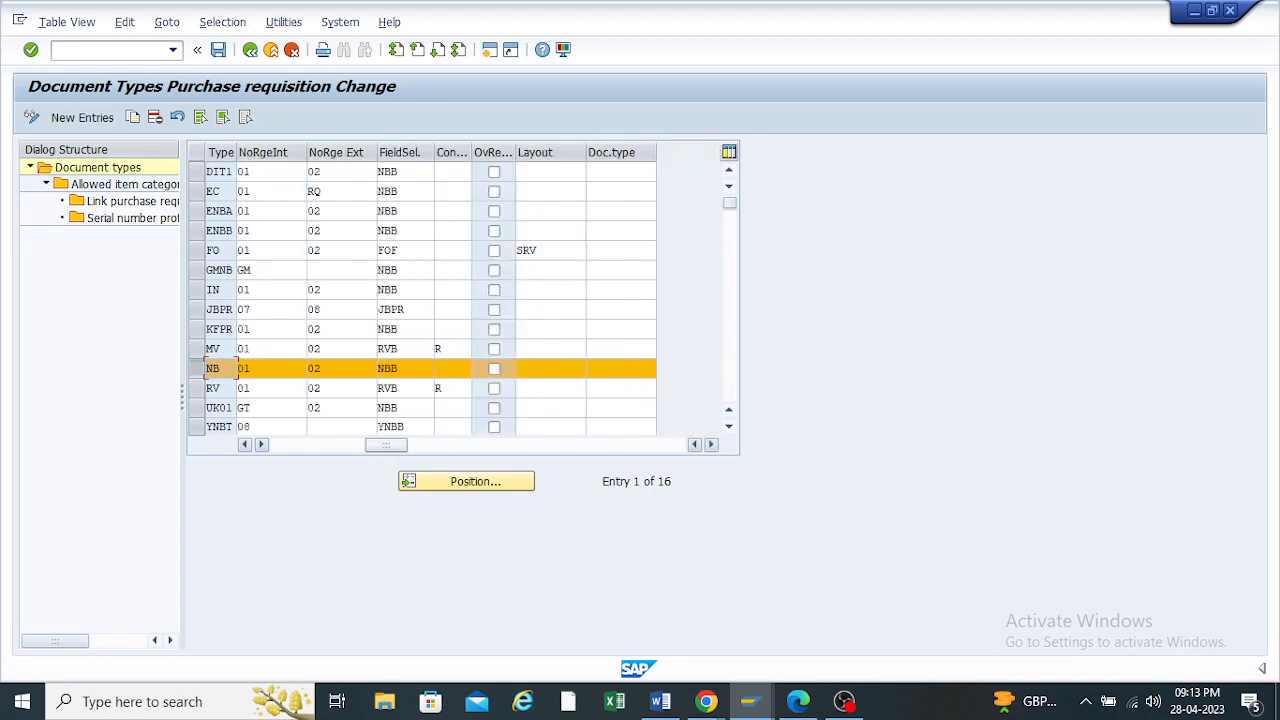
pyautogui.moveTo(402, 369); pyautogui.dragTo(377, 369)
pyautogui.click(244, 445)
pyautogui.click(244, 445)
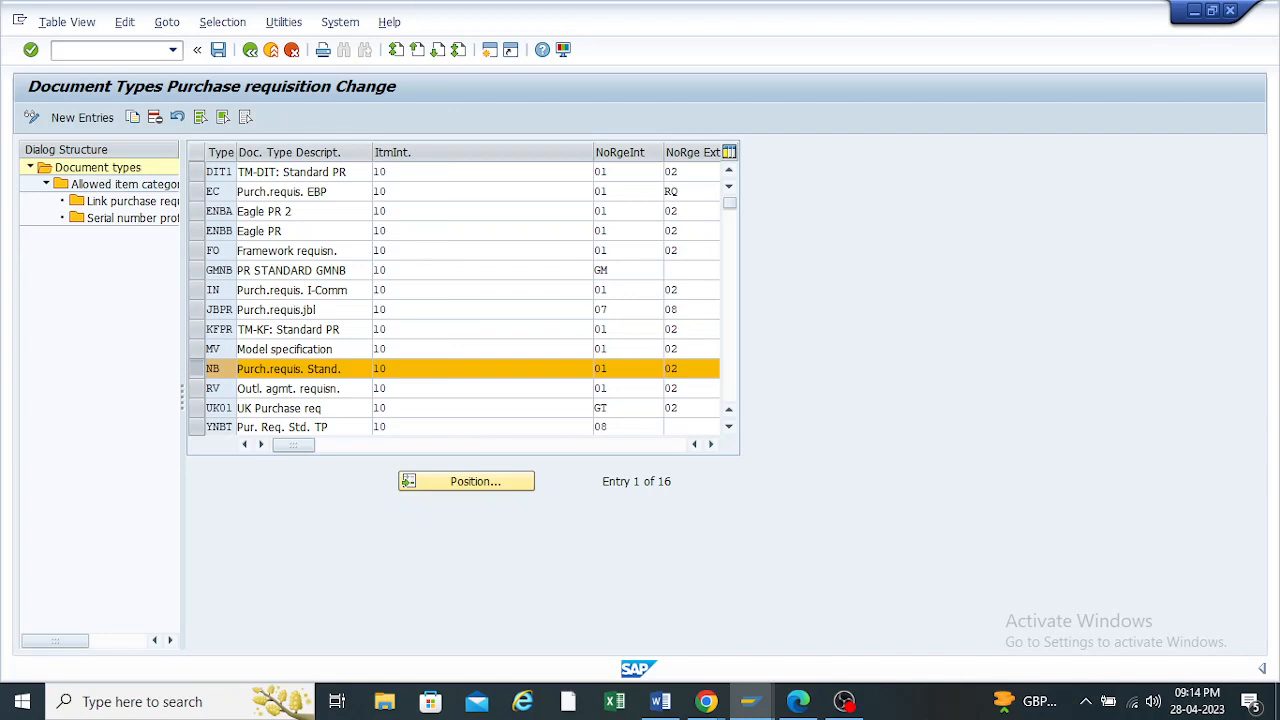
pyautogui.click(197, 369)
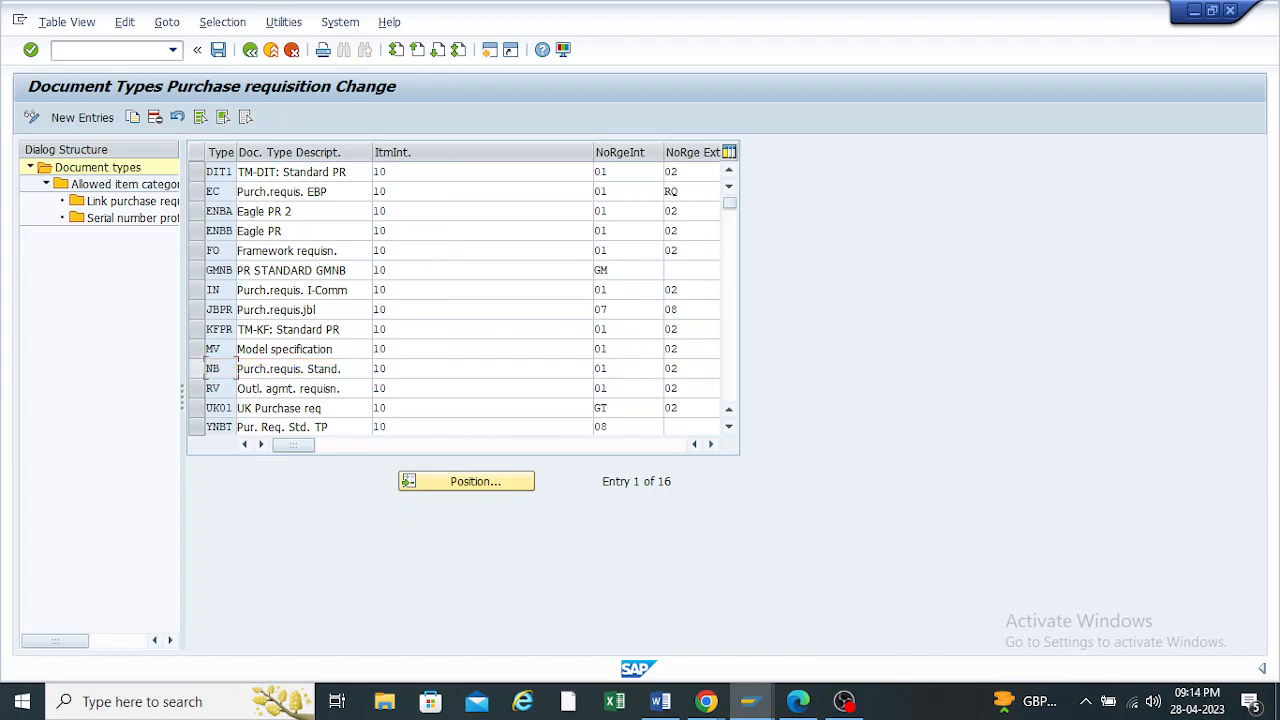
pyautogui.click(198, 369)
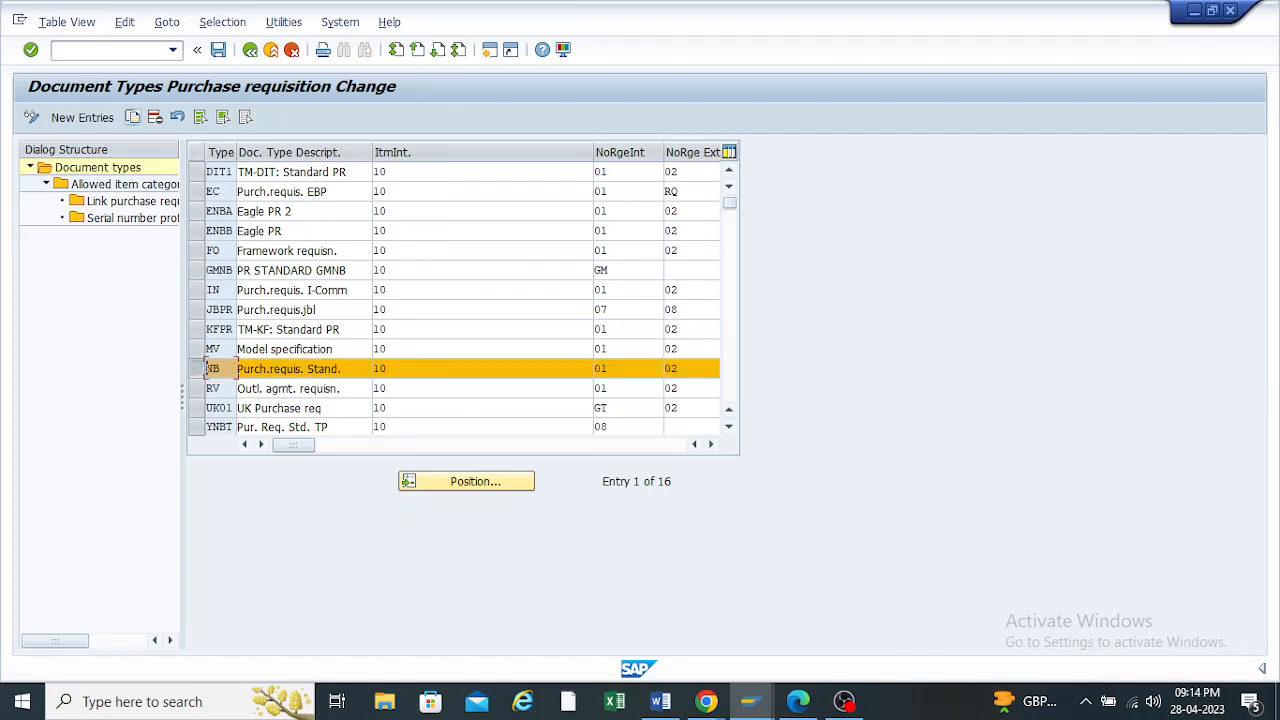
# Copy the NB document type as ZNBT with the description Pur. Req. Std. TP10
pyautogui.click(133, 117)
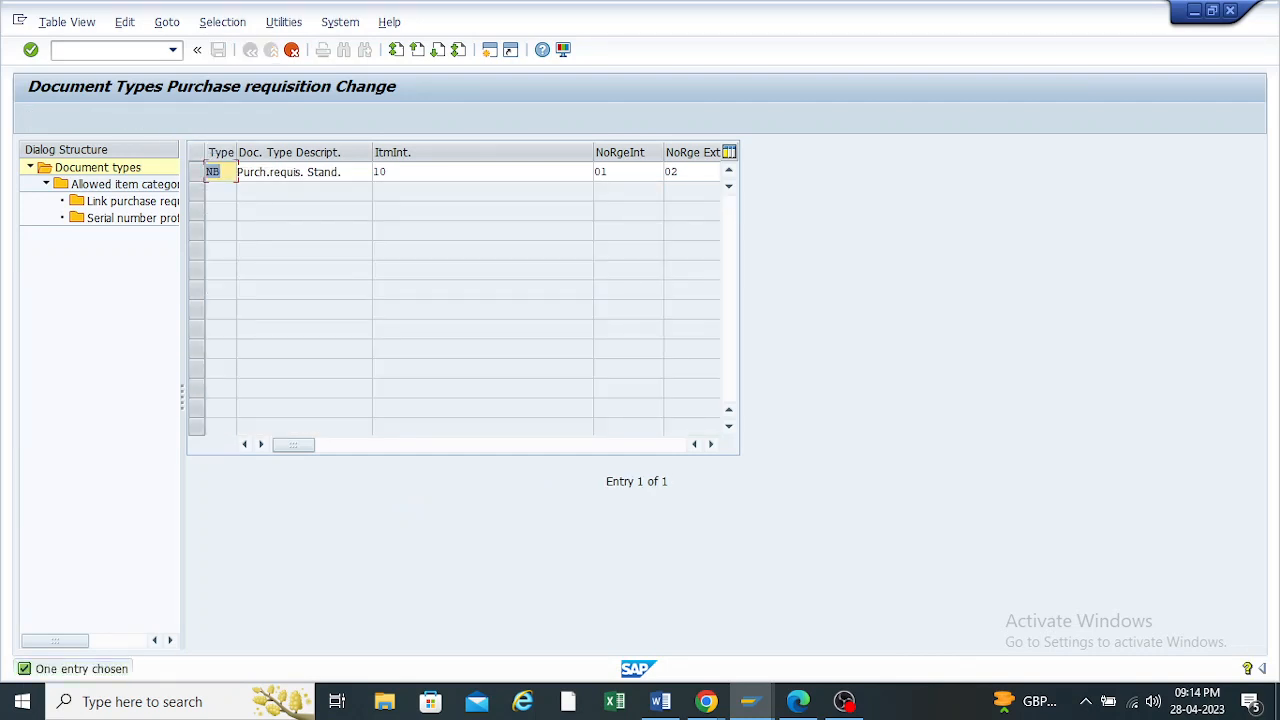
pyautogui.press('BackSpace')
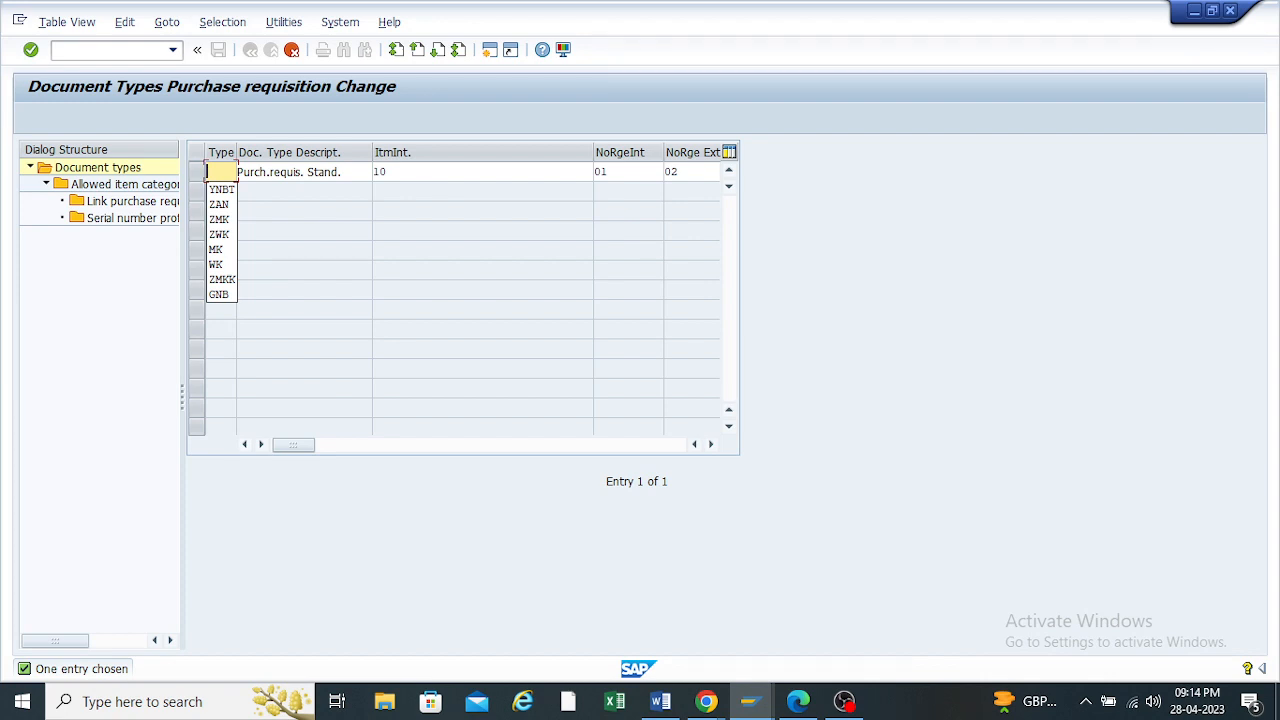
pyautogui.write('ZN')
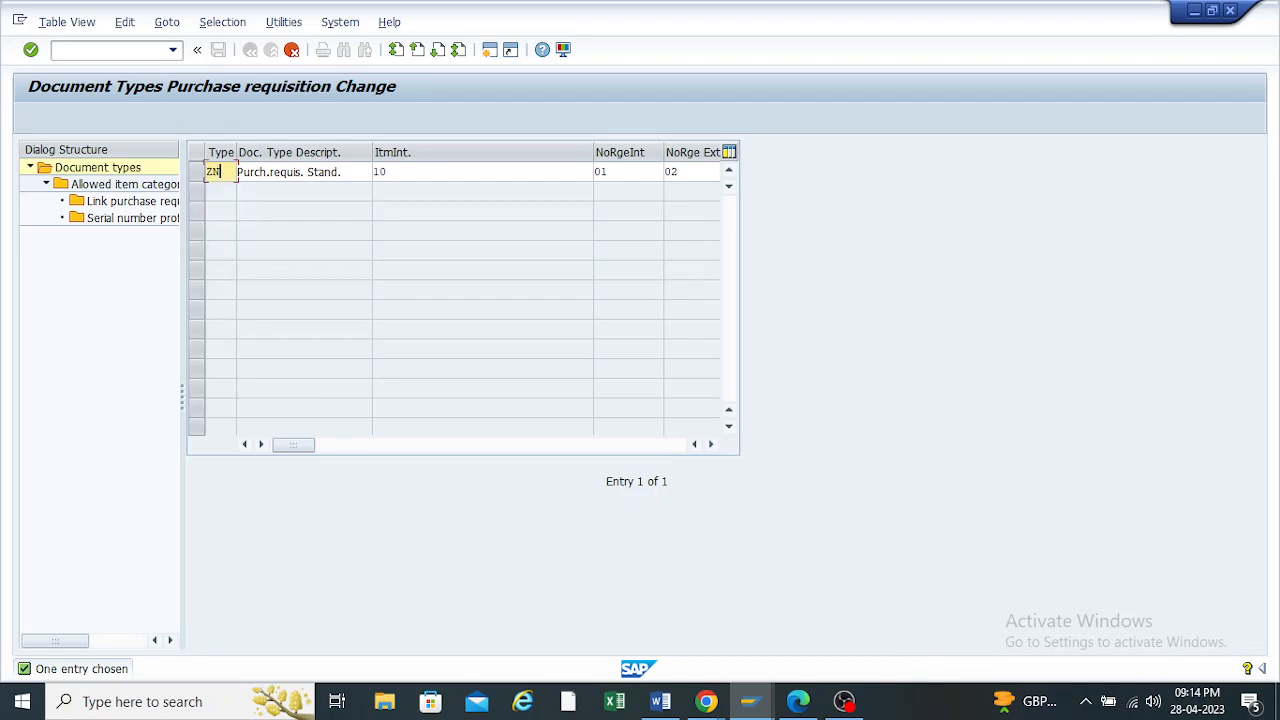
pyautogui.write('BT')
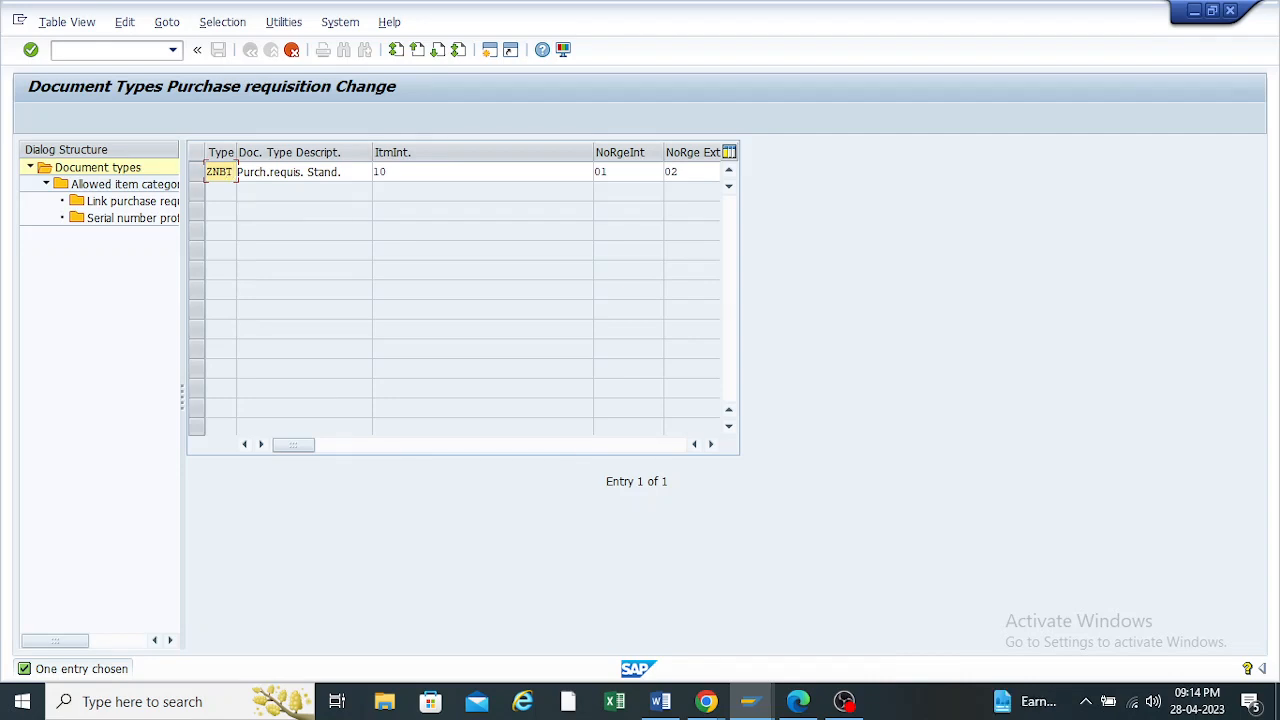
pyautogui.press('Tab')
pyautogui.press('BackSpace')
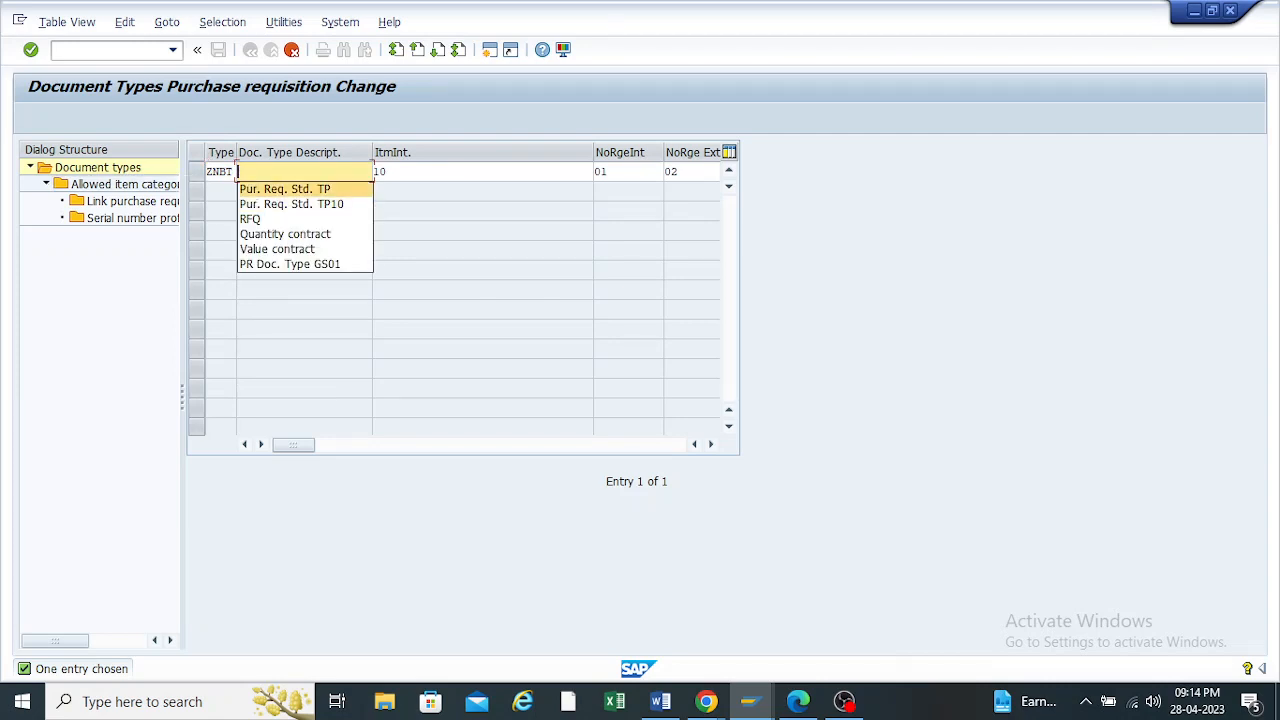
pyautogui.press('Down')
pyautogui.press('Return')
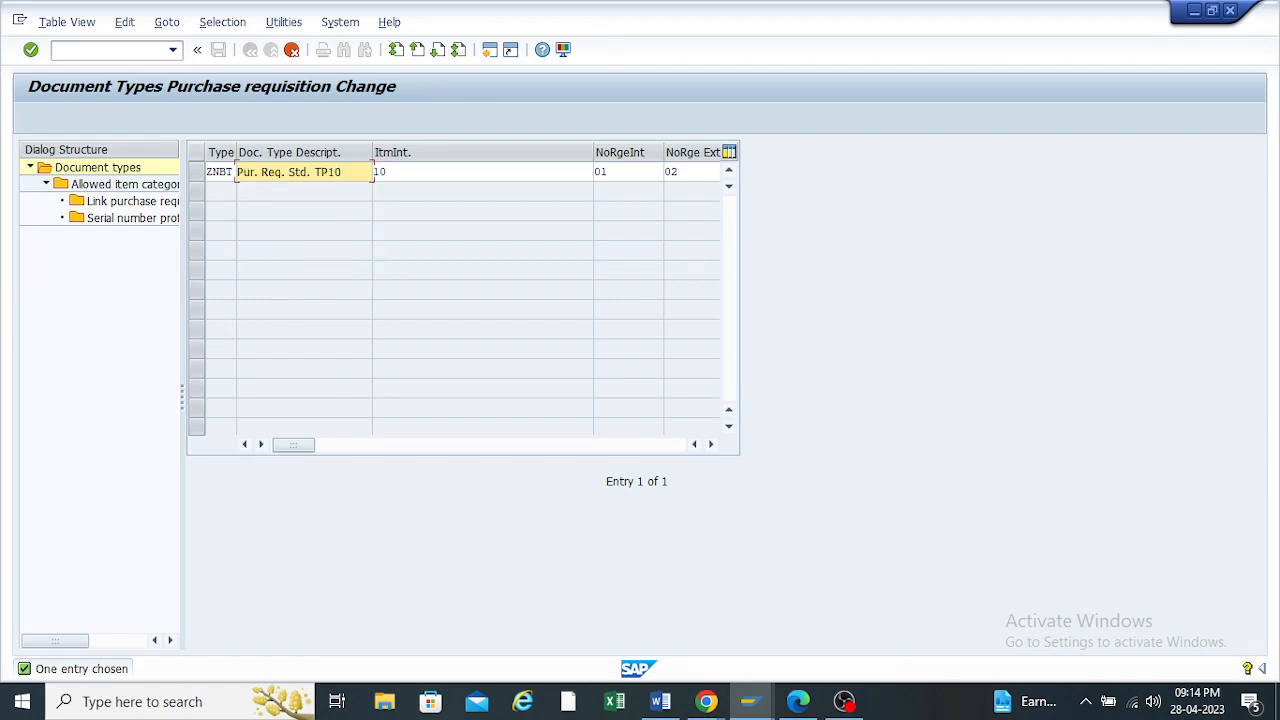
pyautogui.press('Return')
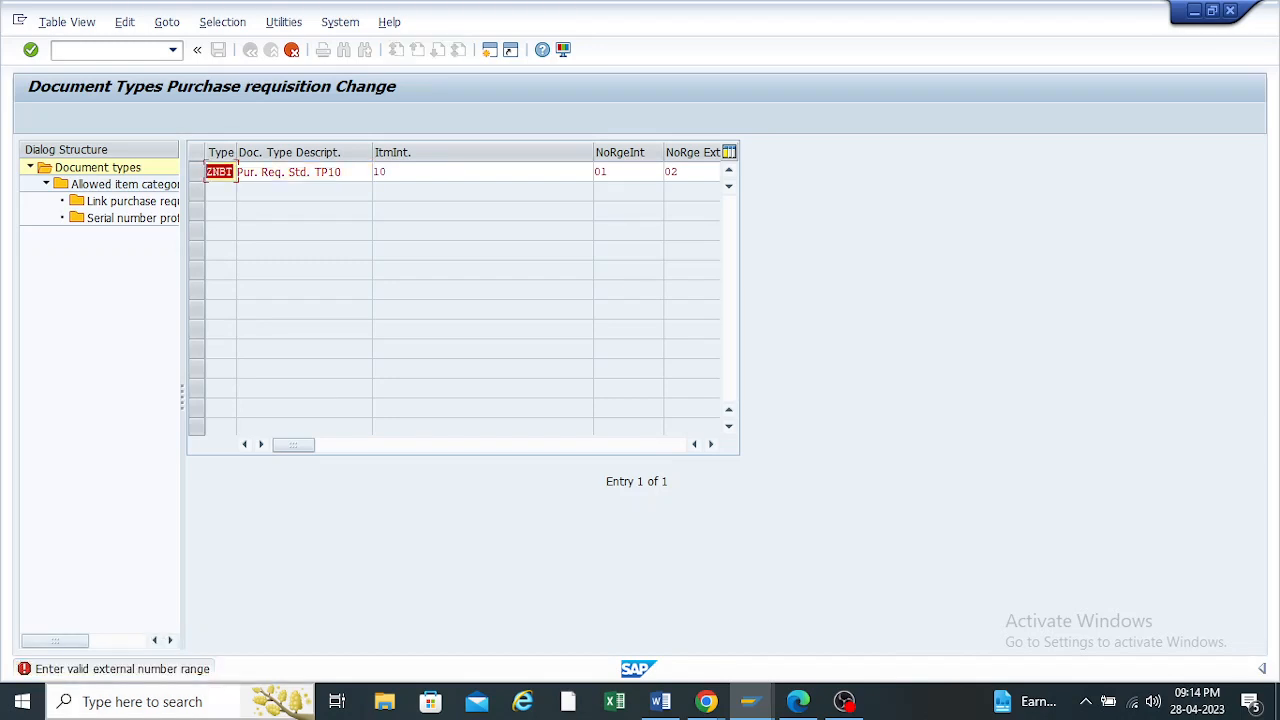
# Clear the external number range of the ZNBT copy and copy it with all dependent entries
pyautogui.moveTo(681, 172); pyautogui.dragTo(665, 172)
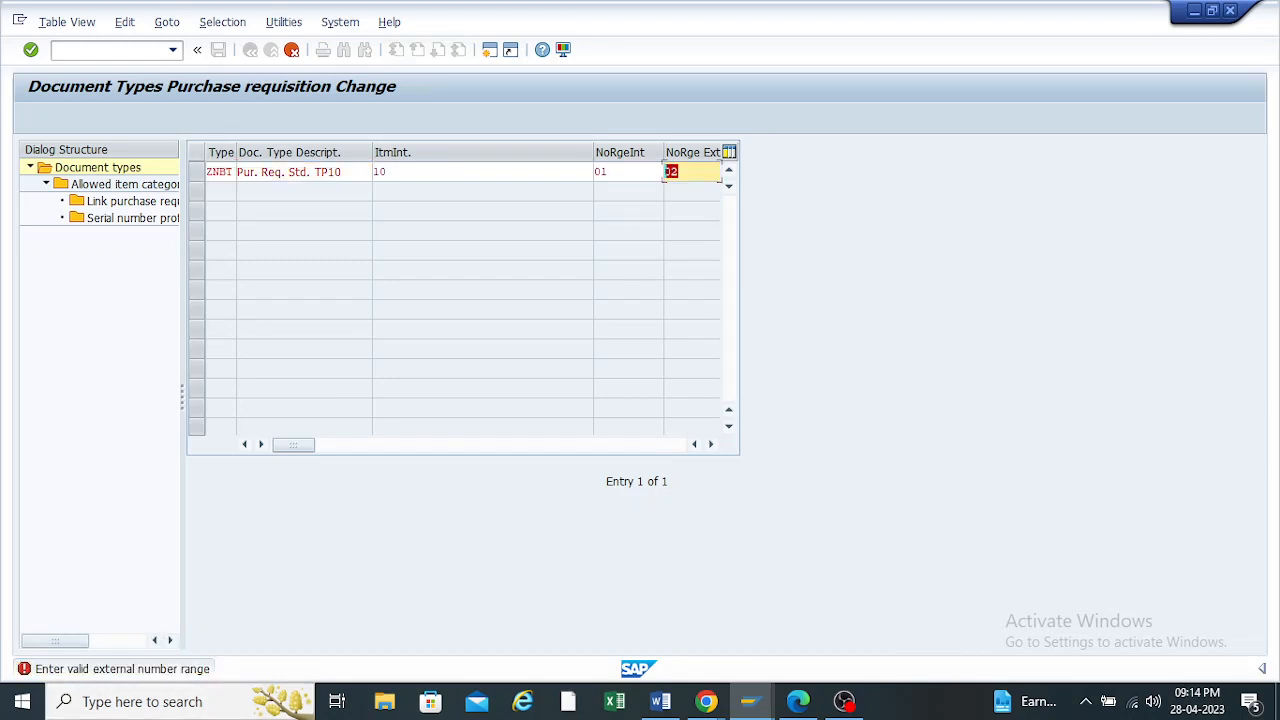
pyautogui.press('BackSpace')
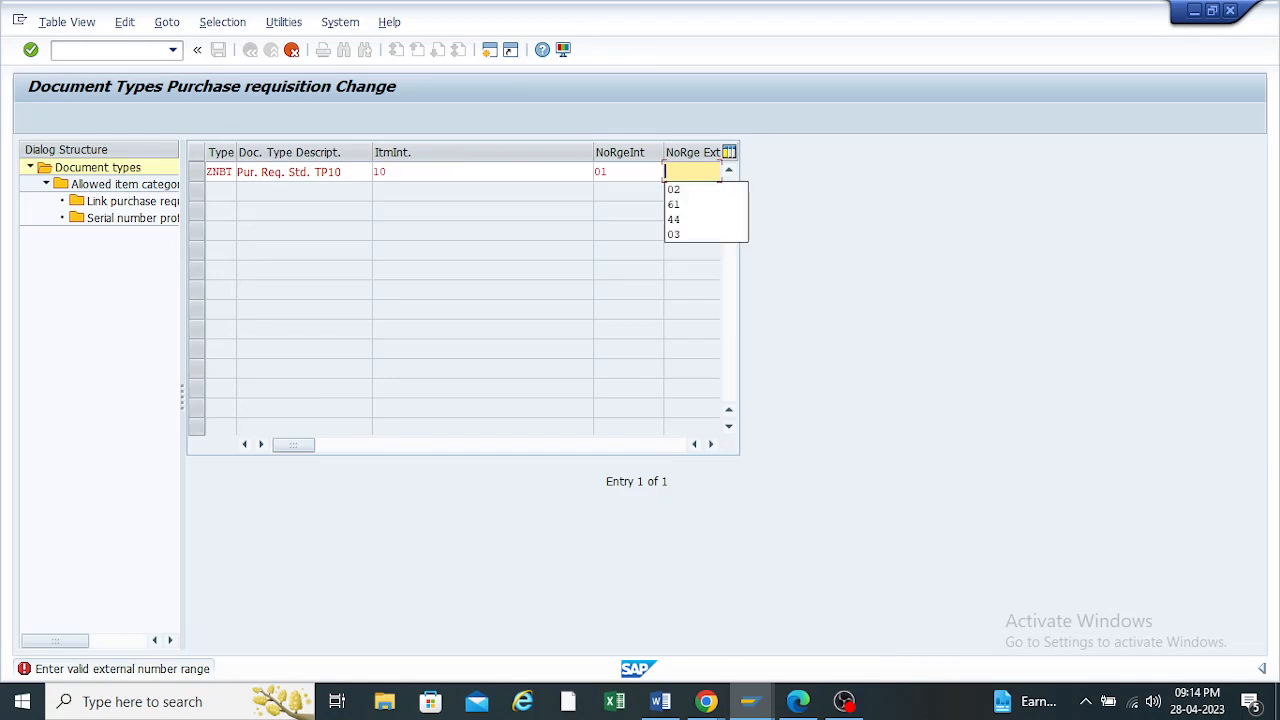
pyautogui.press('Return')
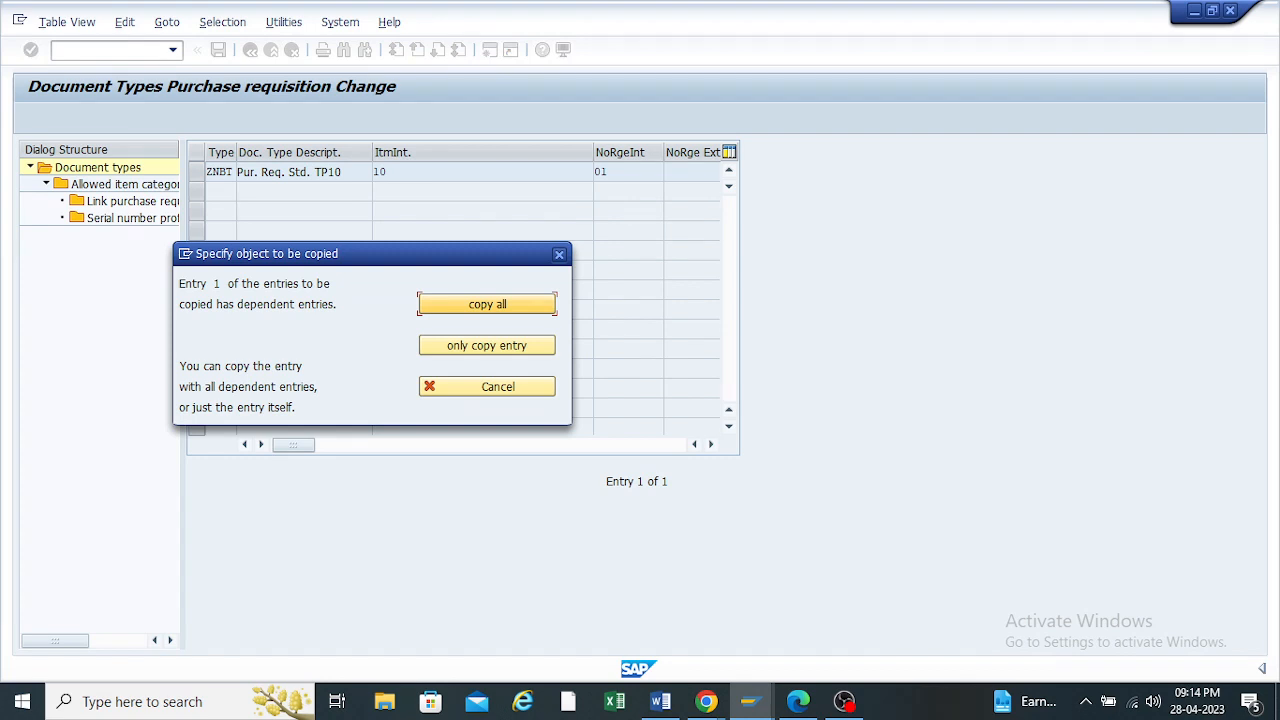
pyautogui.press('Return')
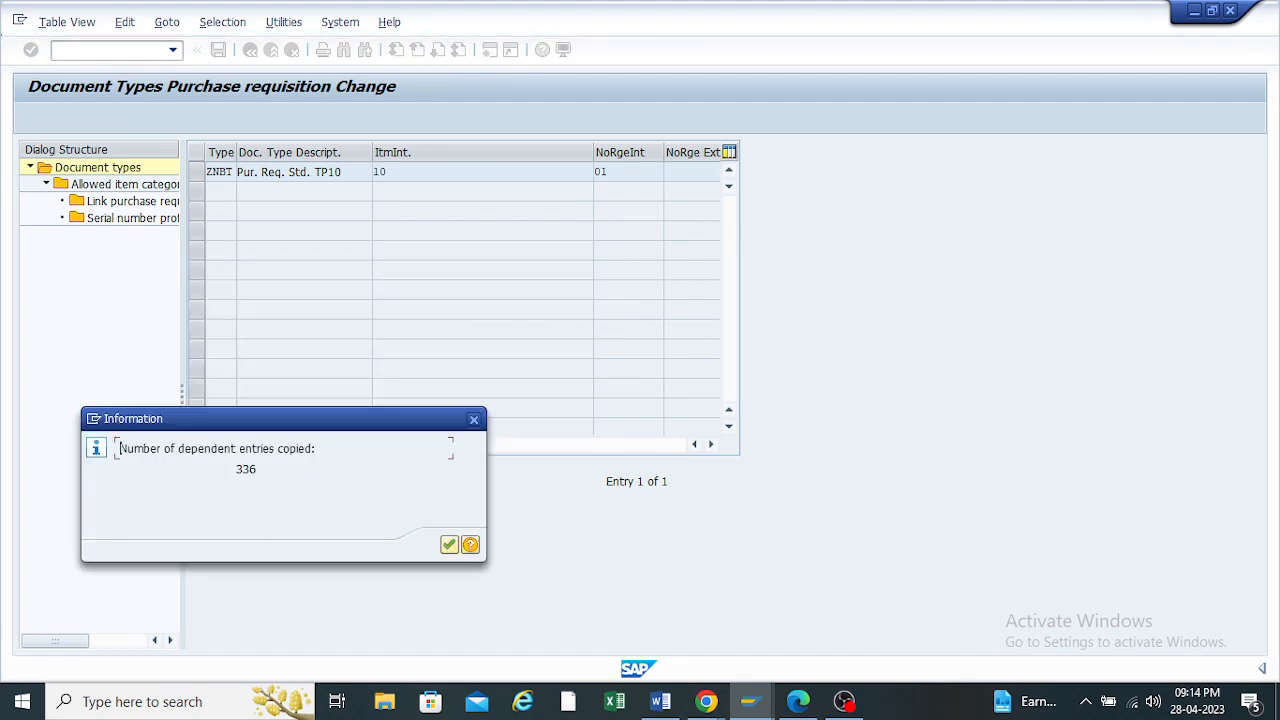
pyautogui.press('Return')
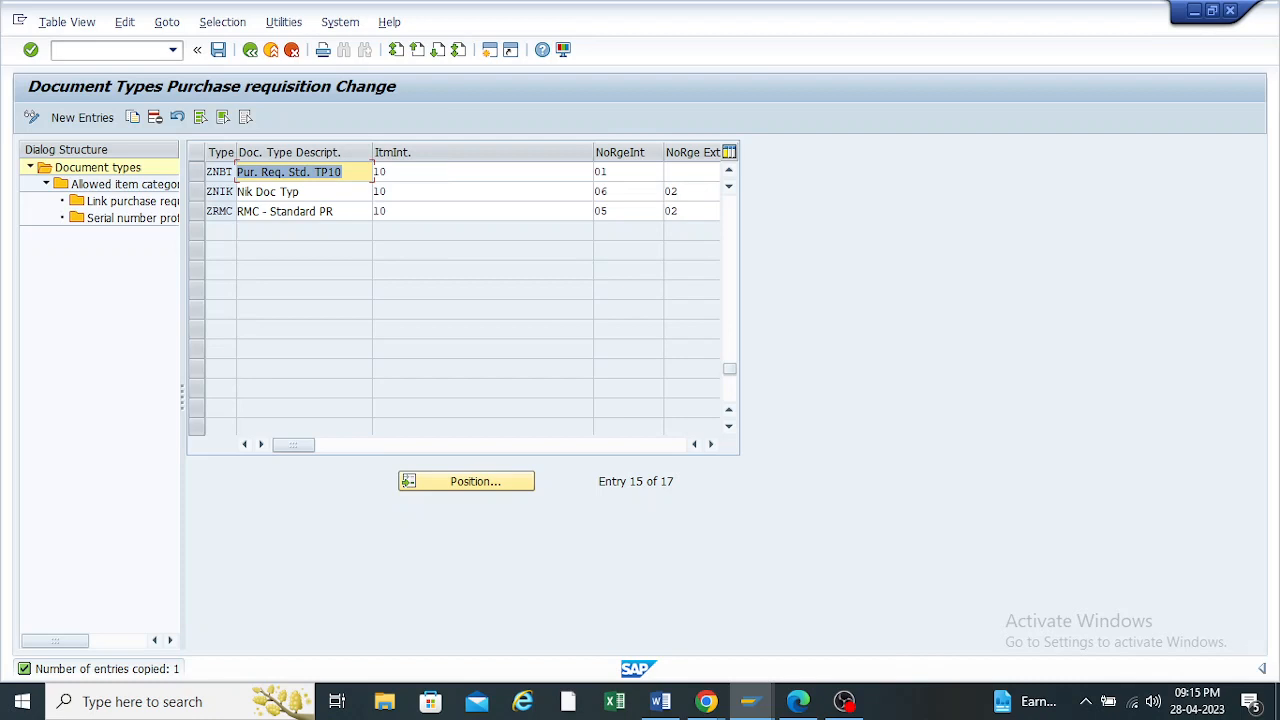
# Save the new document type in a new customizing request described as "purchasing document type"
pyautogui.click(218, 50)
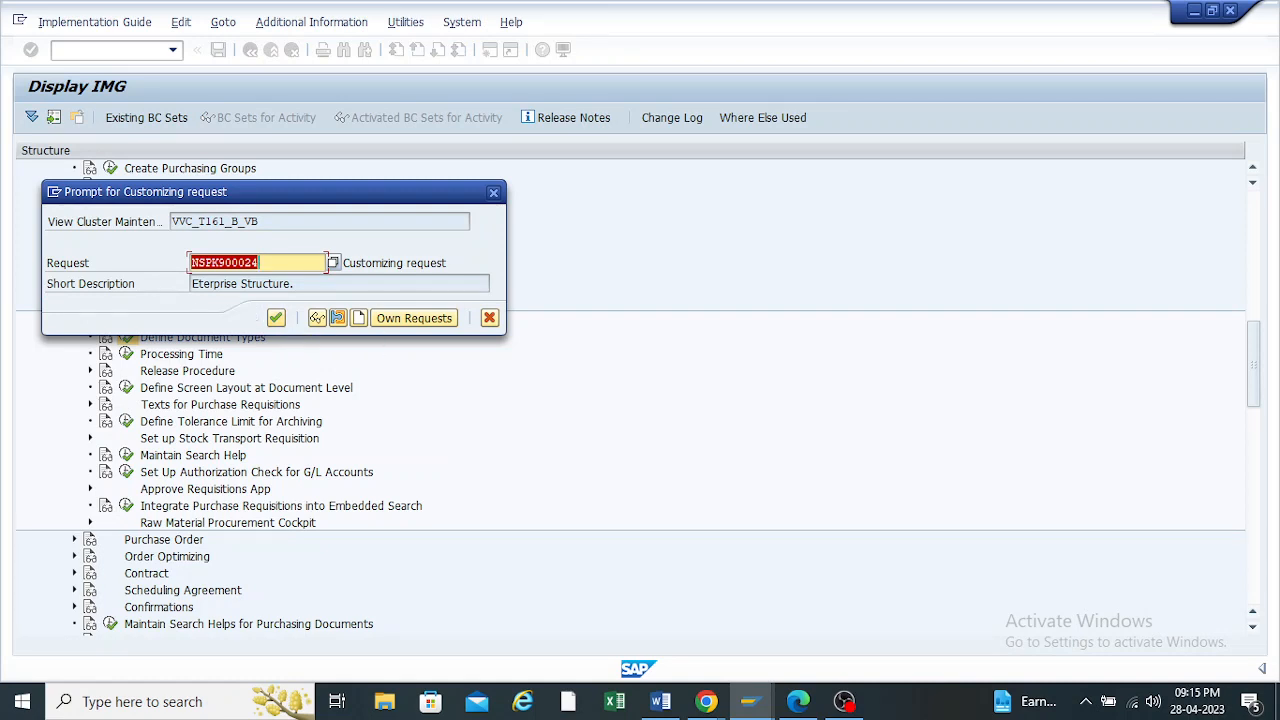
pyautogui.click(358, 318)
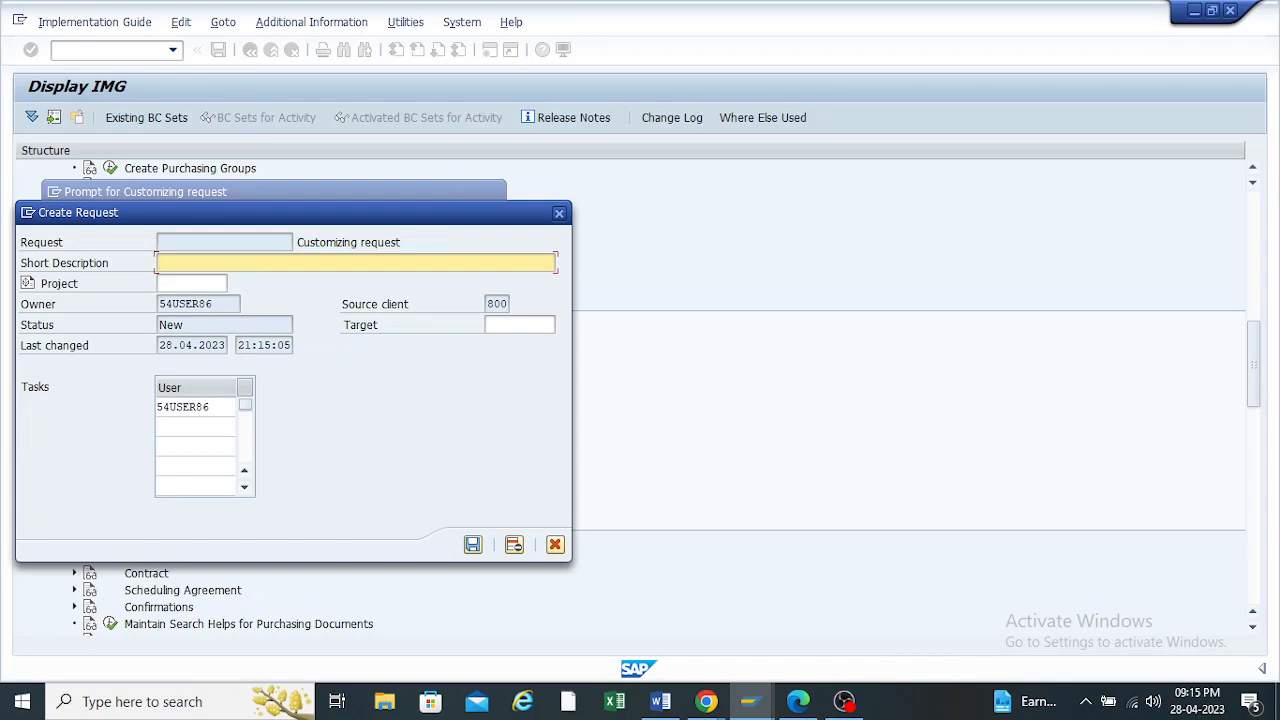
pyautogui.write('Document')
pyautogui.hotkey('ctrl', 'a')
pyautogui.press('BackSpace')
pyautogui.write('purchasing document type')
pyautogui.press('Return')
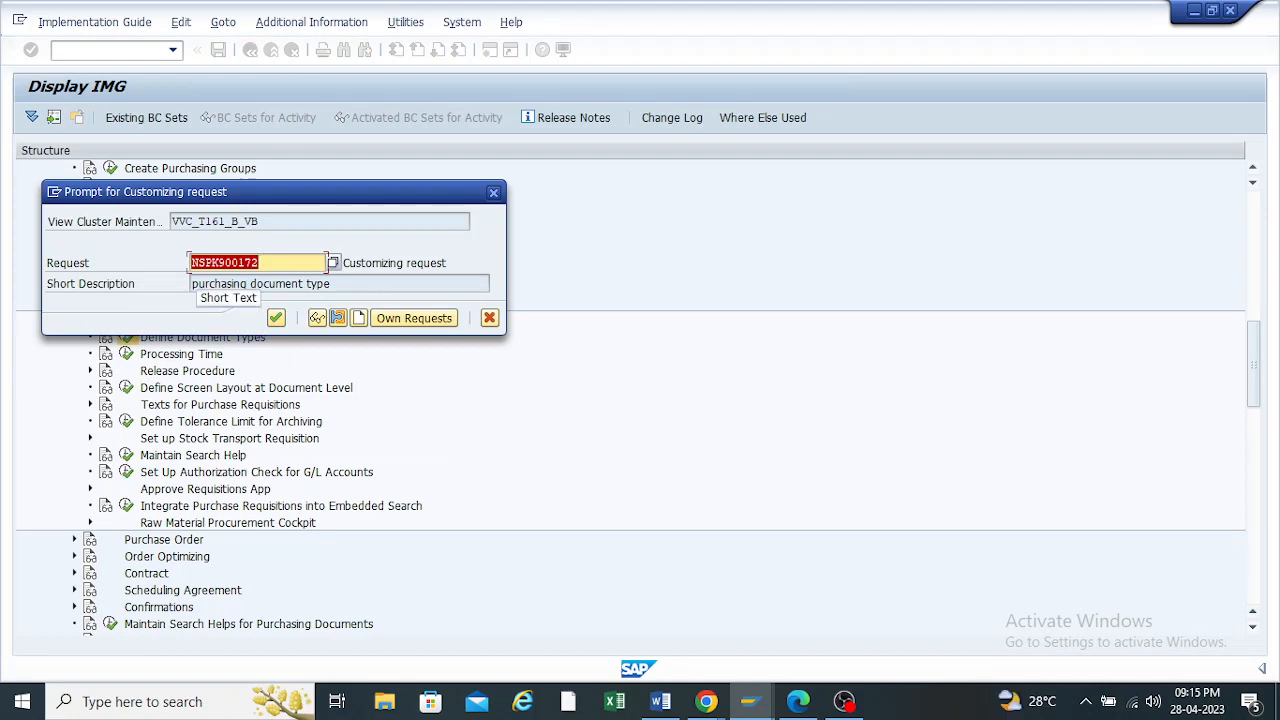
pyautogui.click(276, 318)
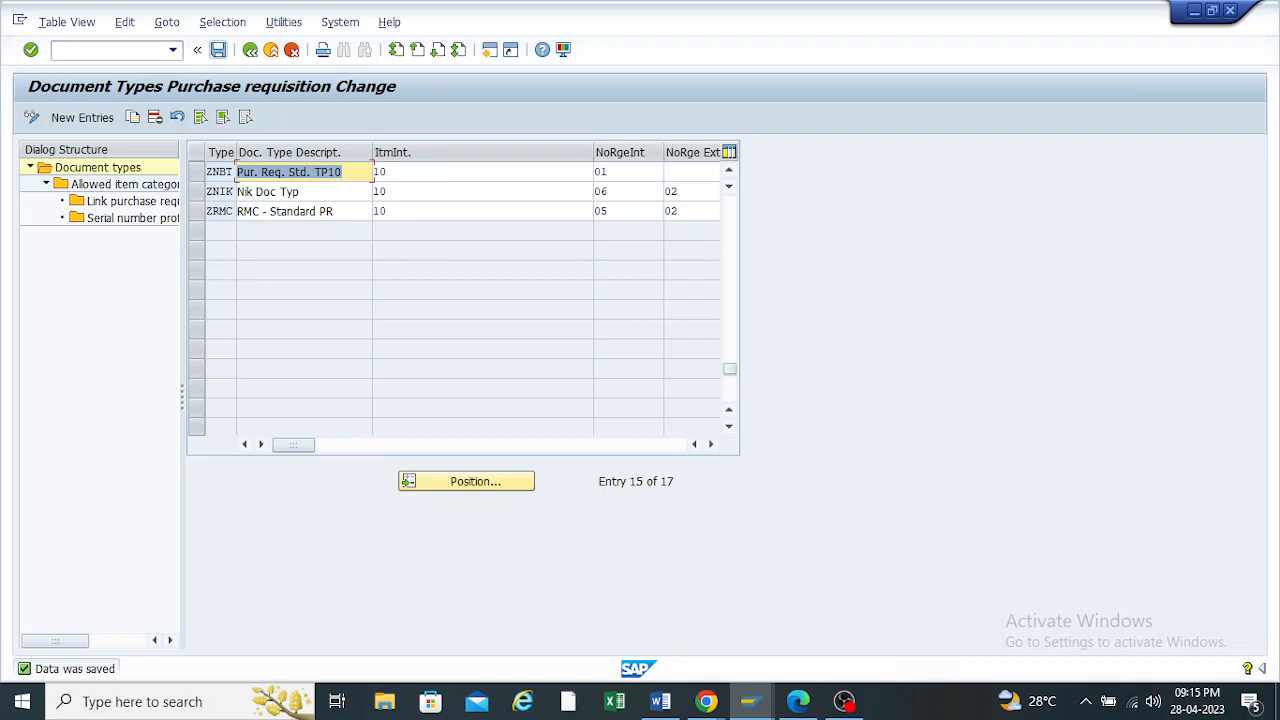
pyautogui.hotkey('ctrl', 's')
pyautogui.hotkey('ctrl', 's')
# Return to the IMG, reopen Define Document Types for Purchase Requisition, and select the ZNBT row
pyautogui.doubleClick(601, 172)
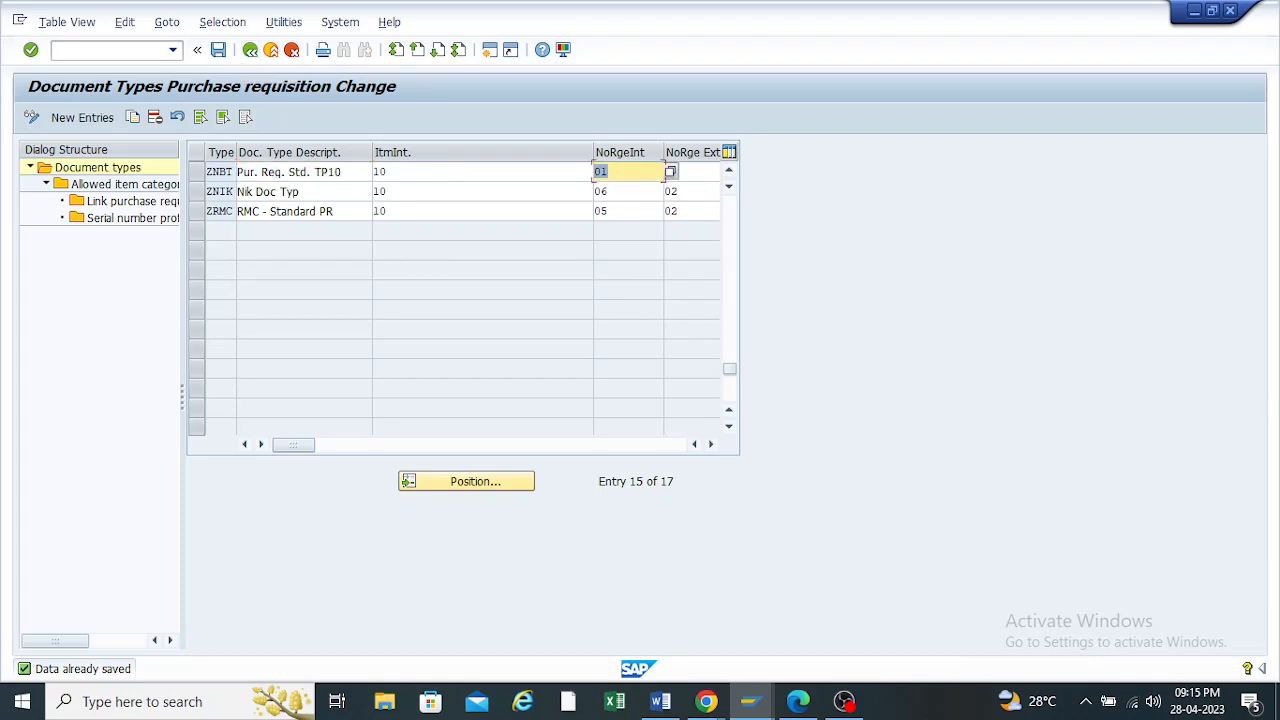
pyautogui.click(386, 211)
pyautogui.click(250, 50)
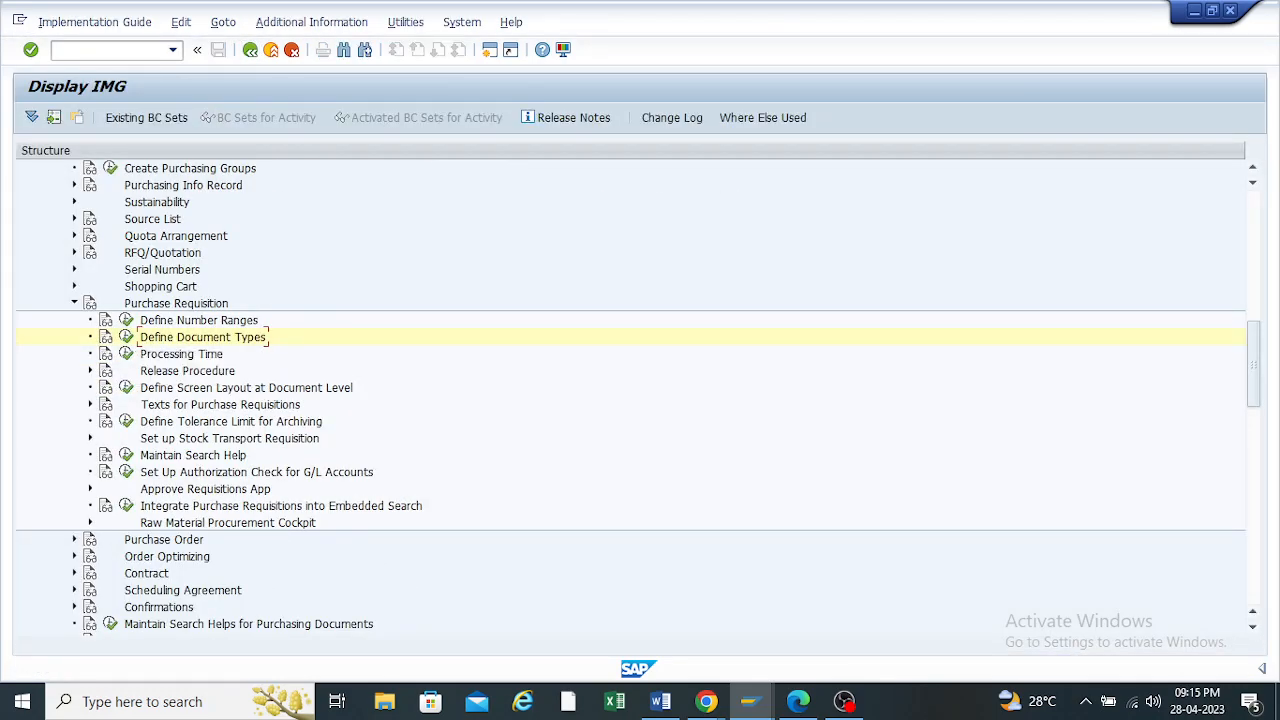
pyautogui.click(126, 337)
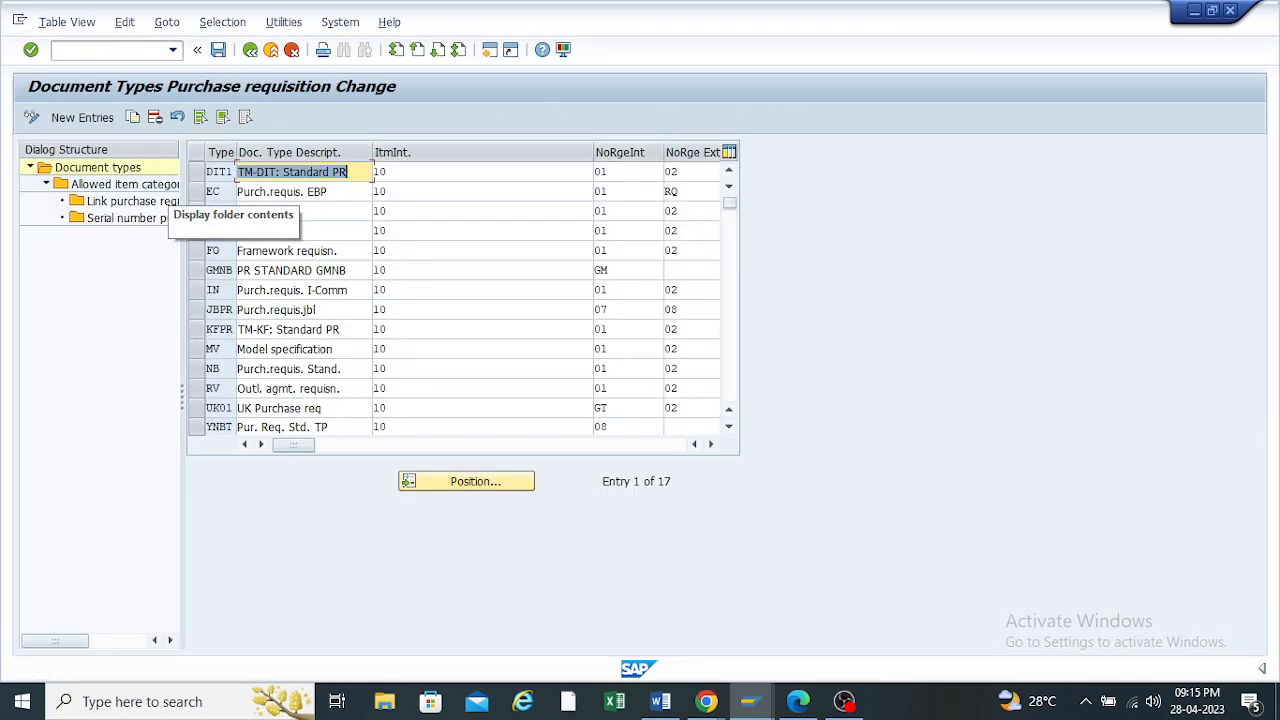
pyautogui.scroll(-1, 463, 300)
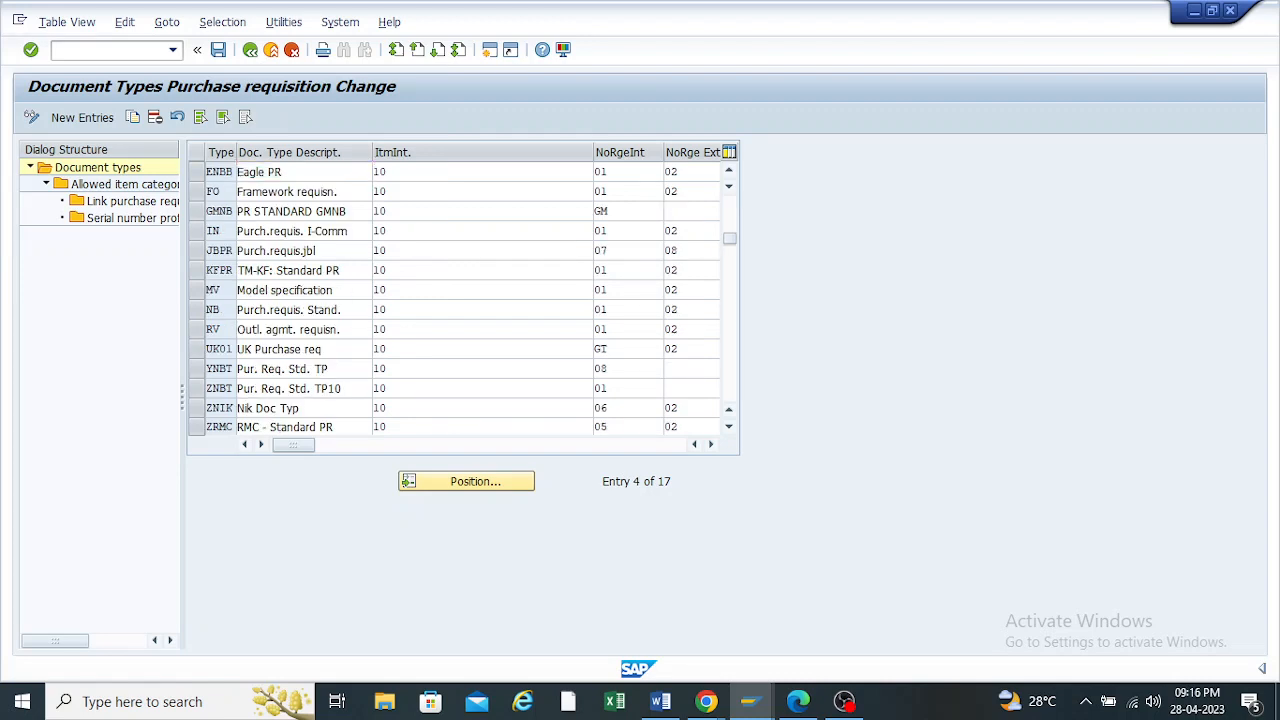
pyautogui.scroll(-1, 463, 300)
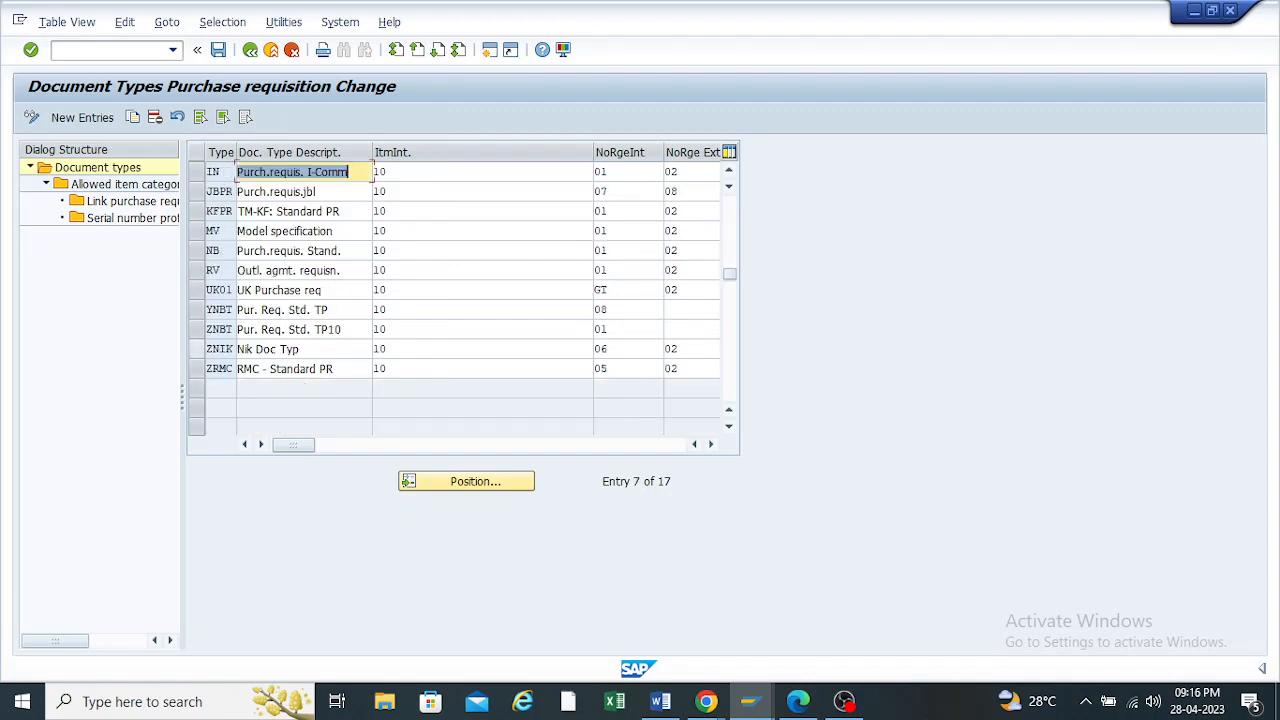
pyautogui.click(196, 329)
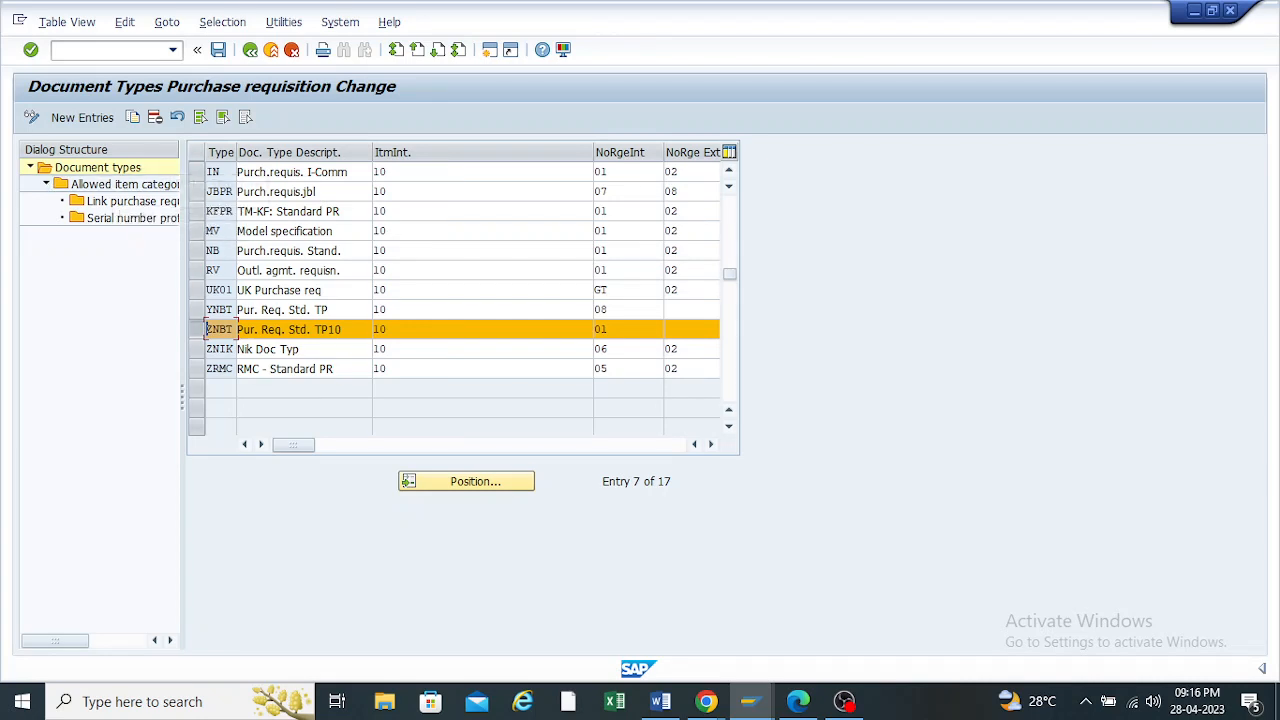
# Widen the Dialog Structure area and highlight Allowed item categories for the selected ZNBT type
pyautogui.click(98, 168)
pyautogui.moveTo(182, 397); pyautogui.dragTo(391, 397)
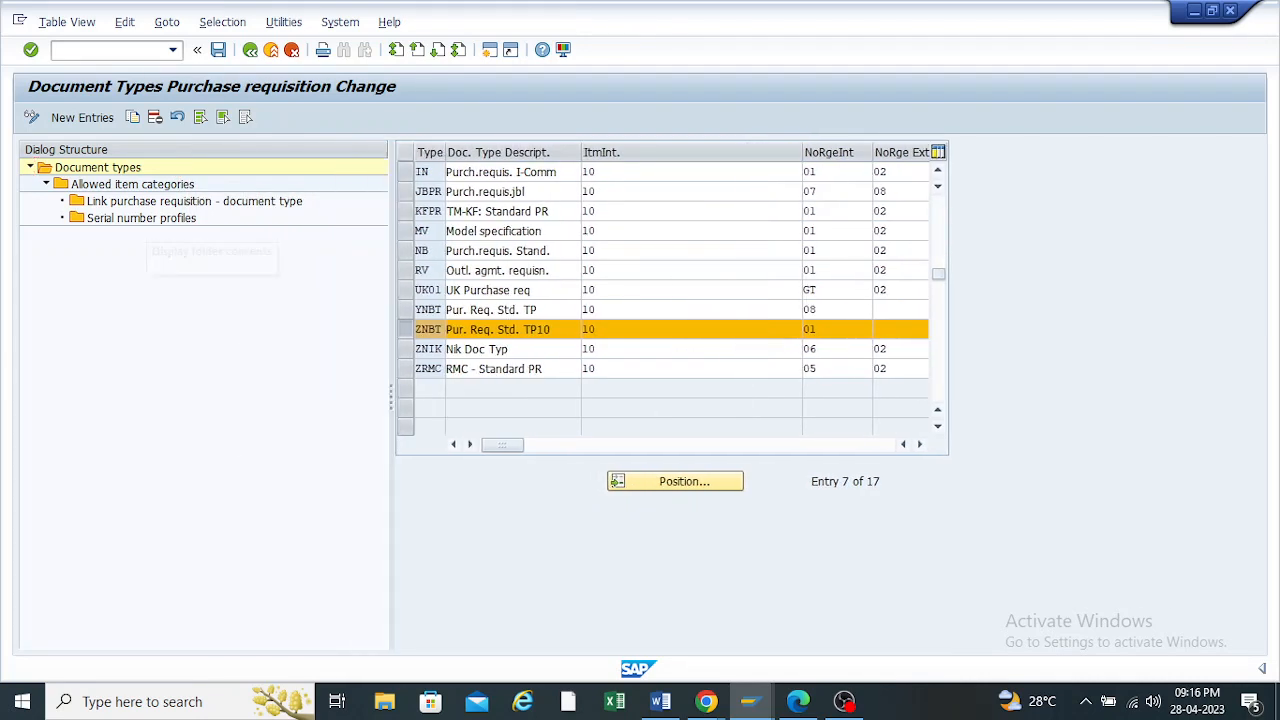
pyautogui.click(132, 185)
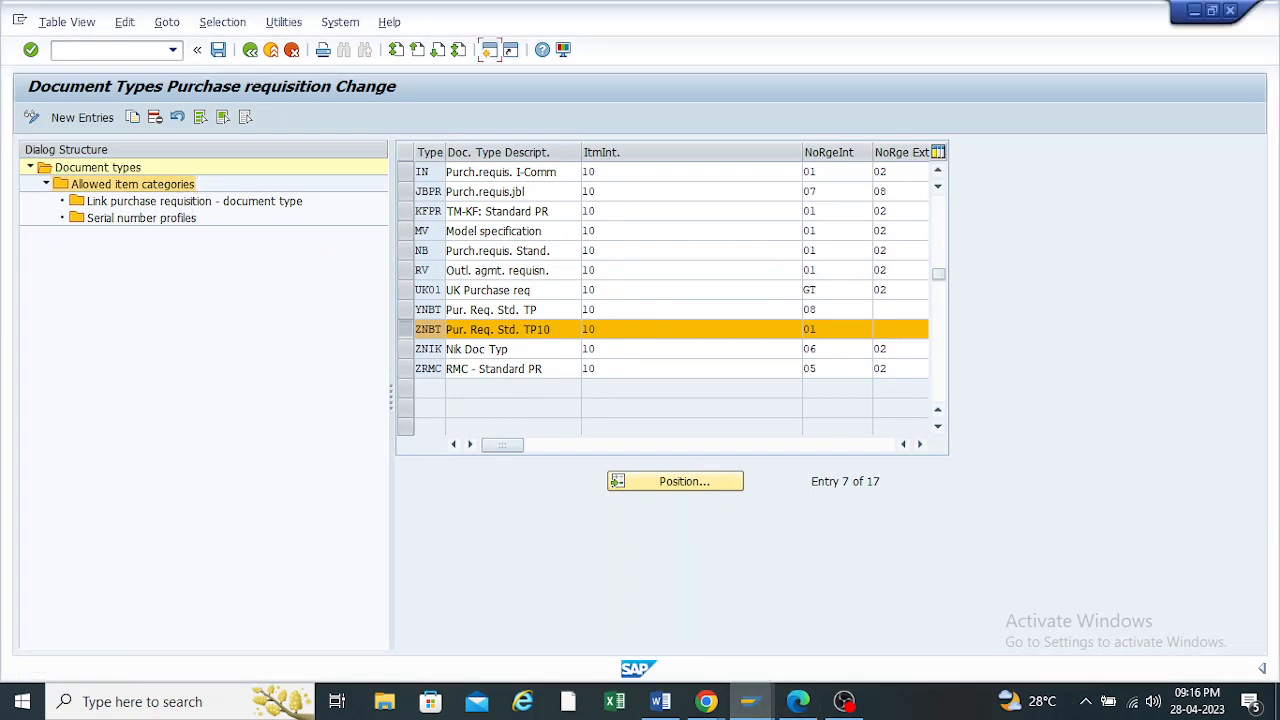
# Open Create Purchase Requisition in a new session with transaction ME51N
pyautogui.click(490, 50)
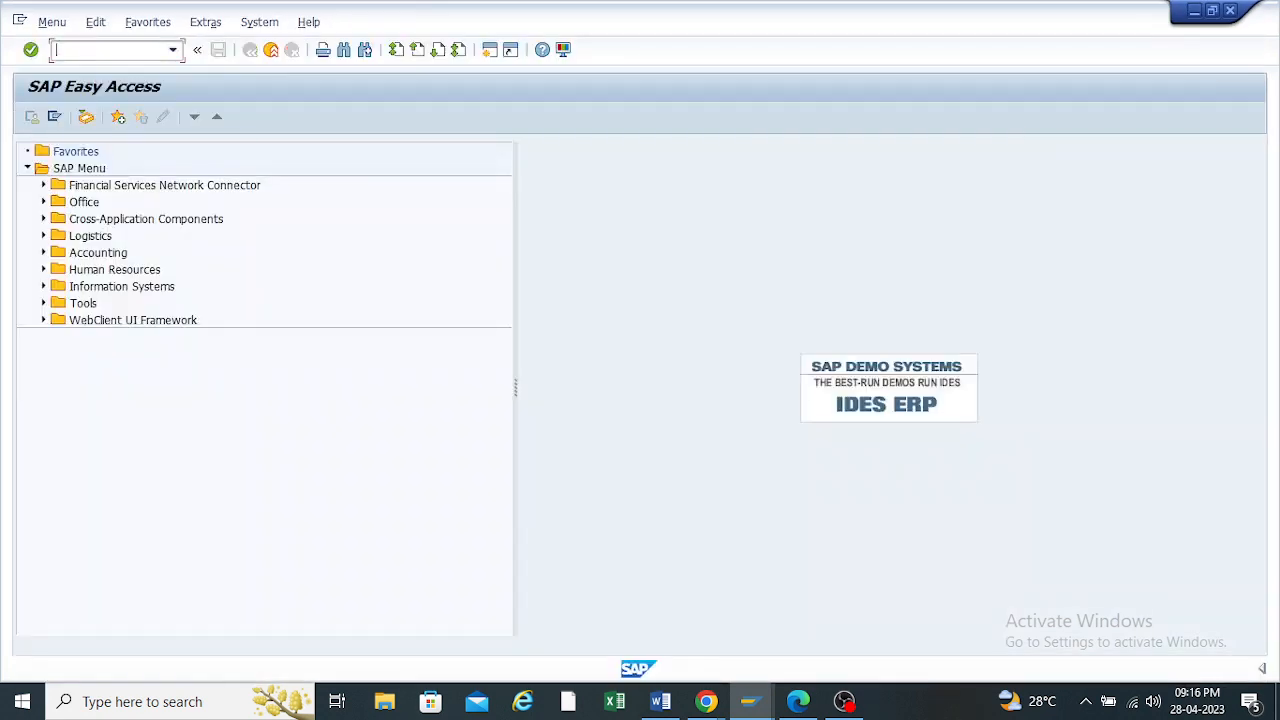
pyautogui.write('me51n')
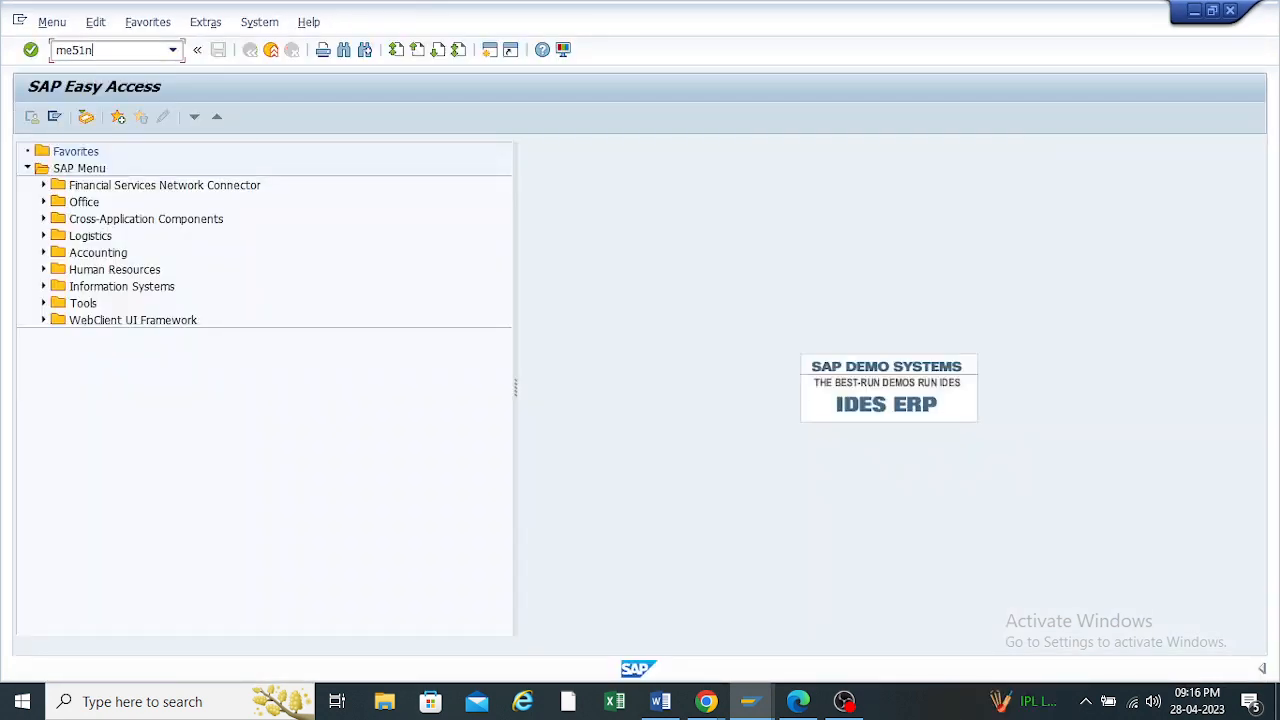
pyautogui.press('Return')
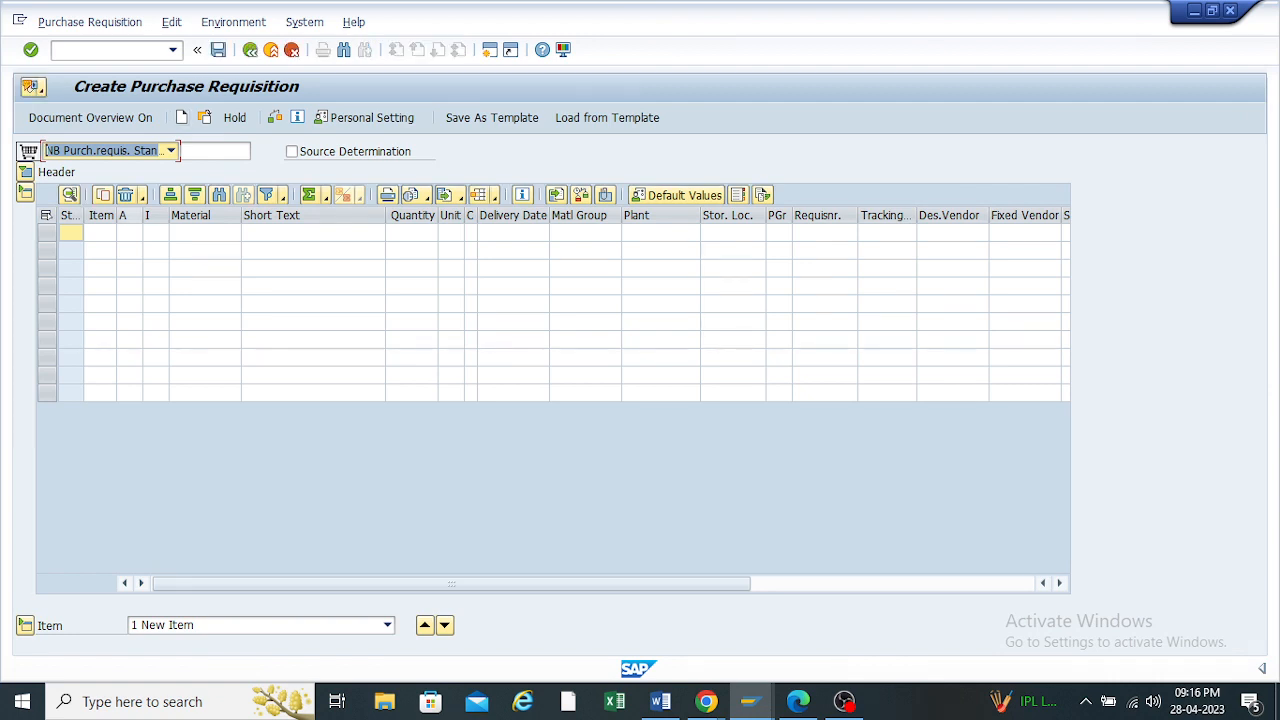
# Examine the available item categories for the first requisition item and choose Standard
pyautogui.click(156, 234)
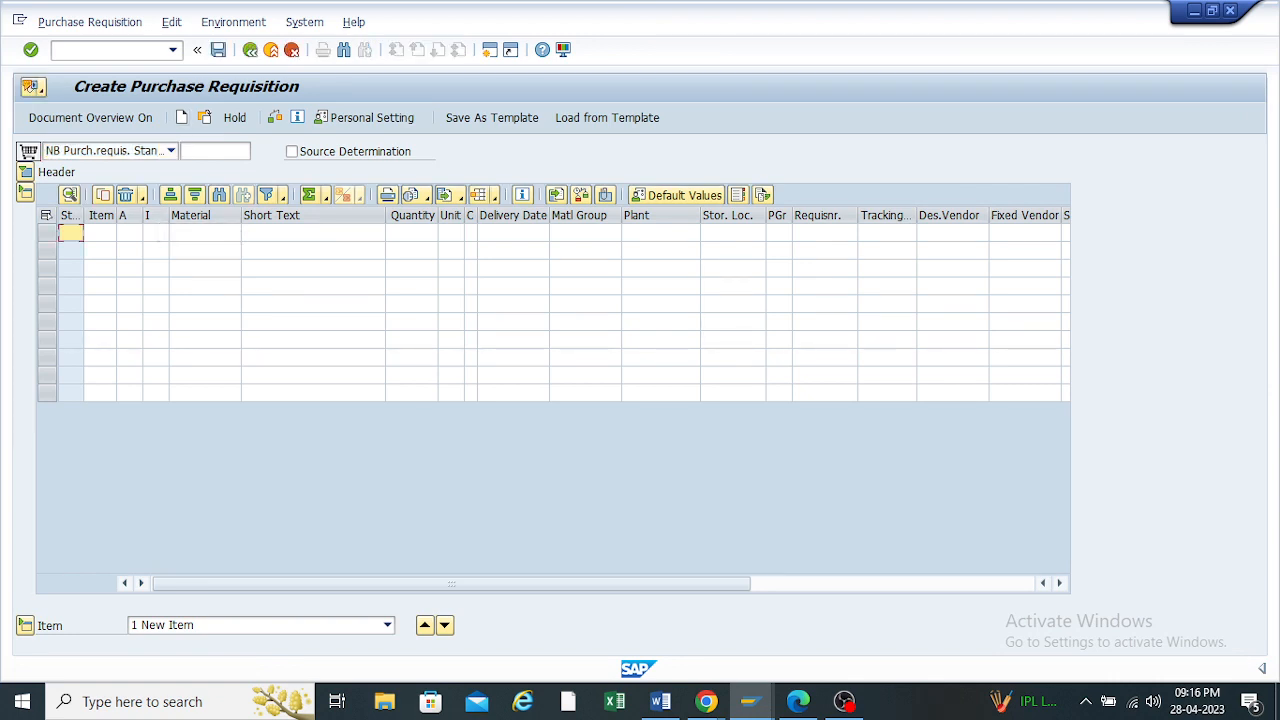
pyautogui.press('F4')
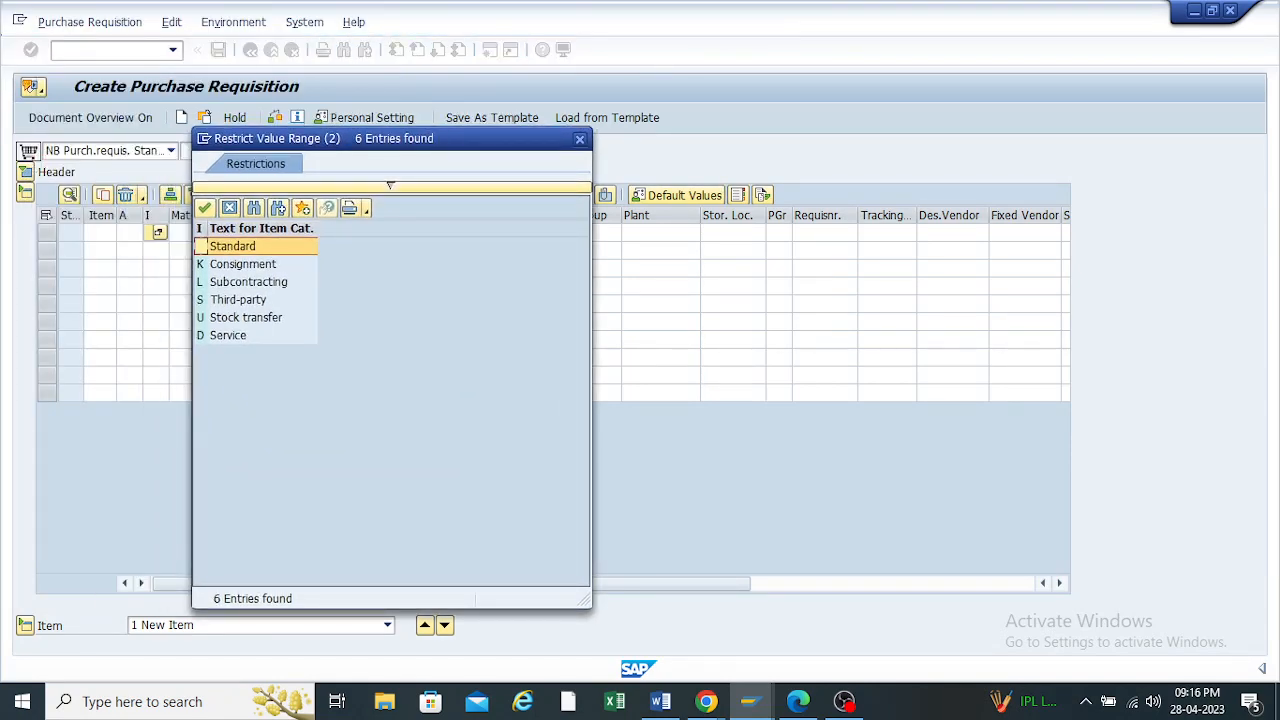
pyautogui.press('Down')
pyautogui.press('Down')
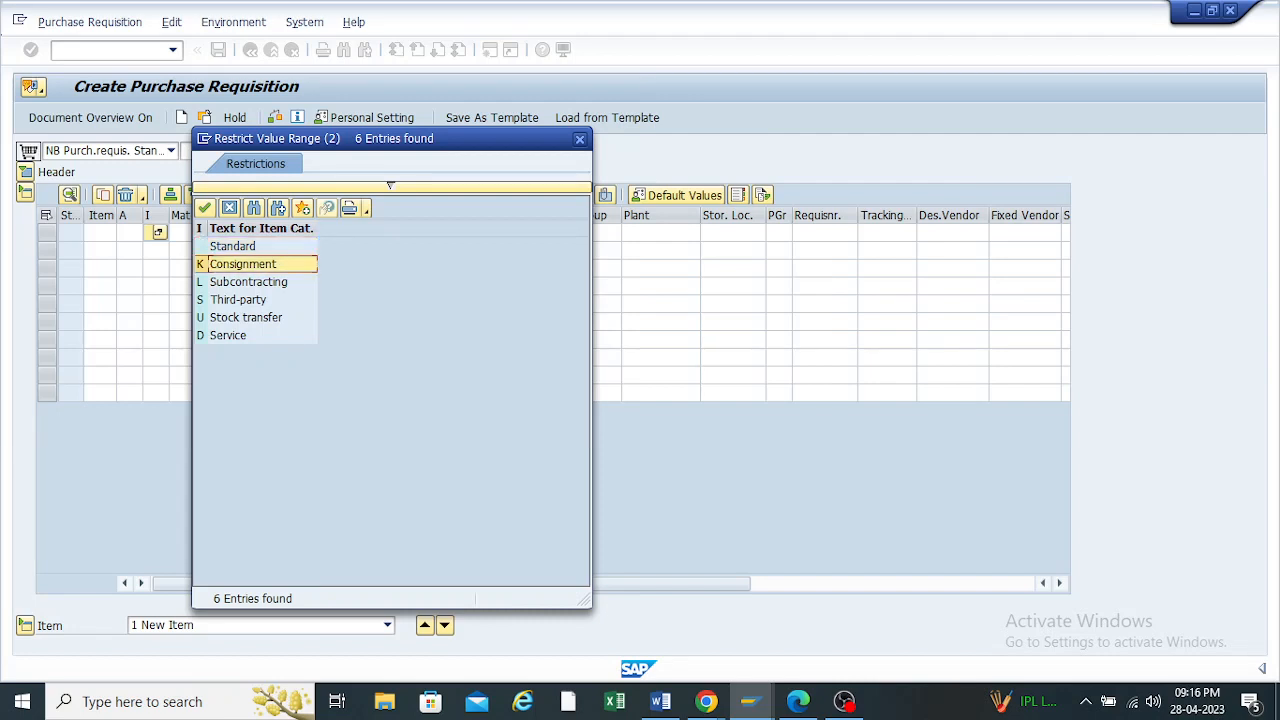
pyautogui.press('Down')
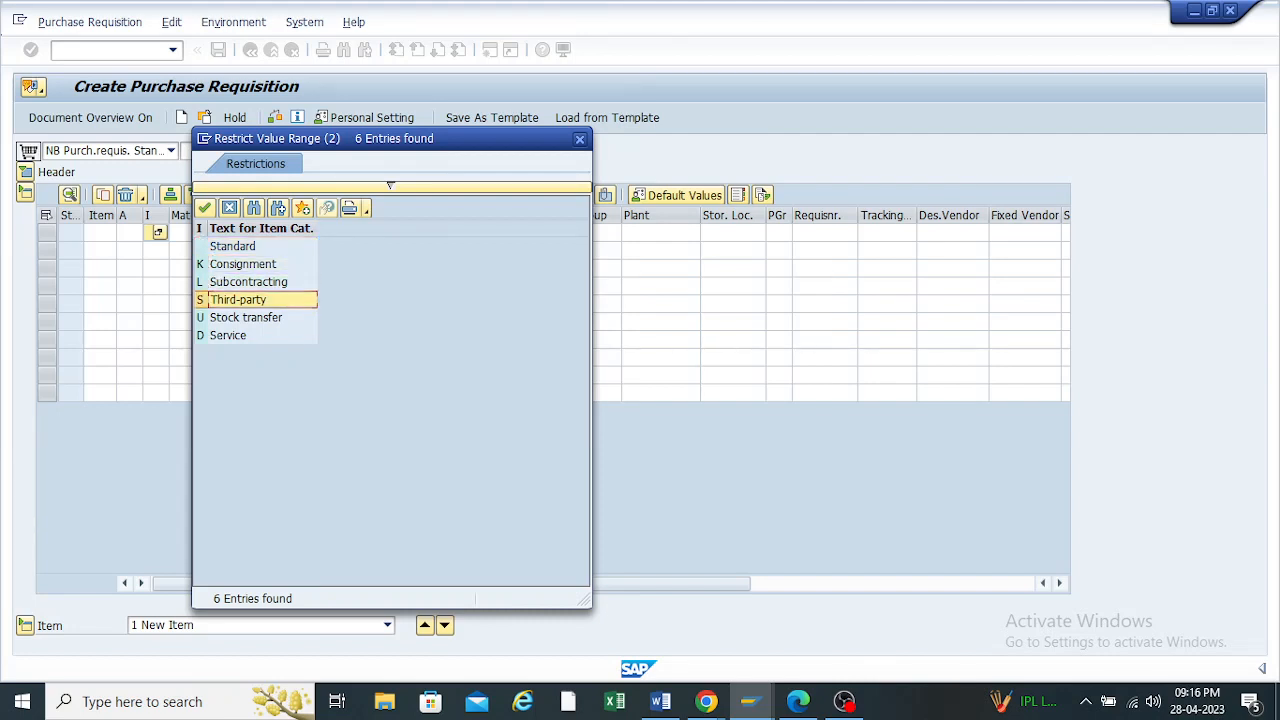
pyautogui.press('Down')
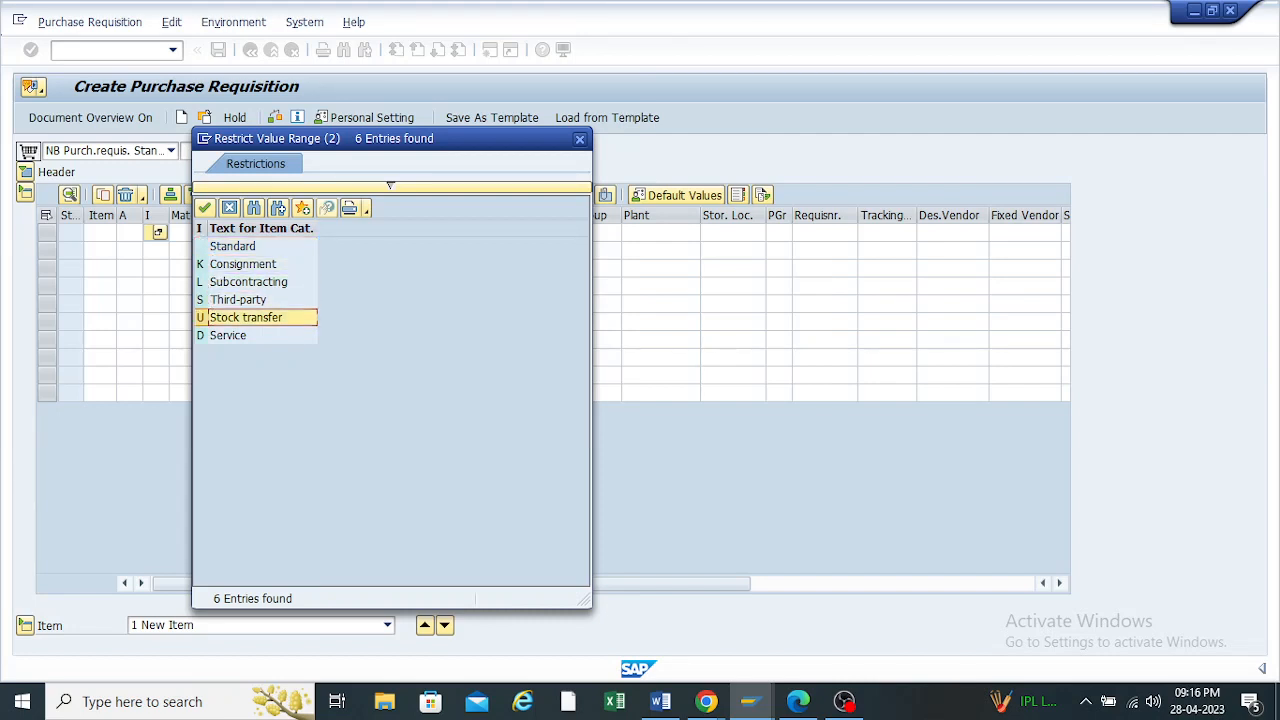
pyautogui.press('Down')
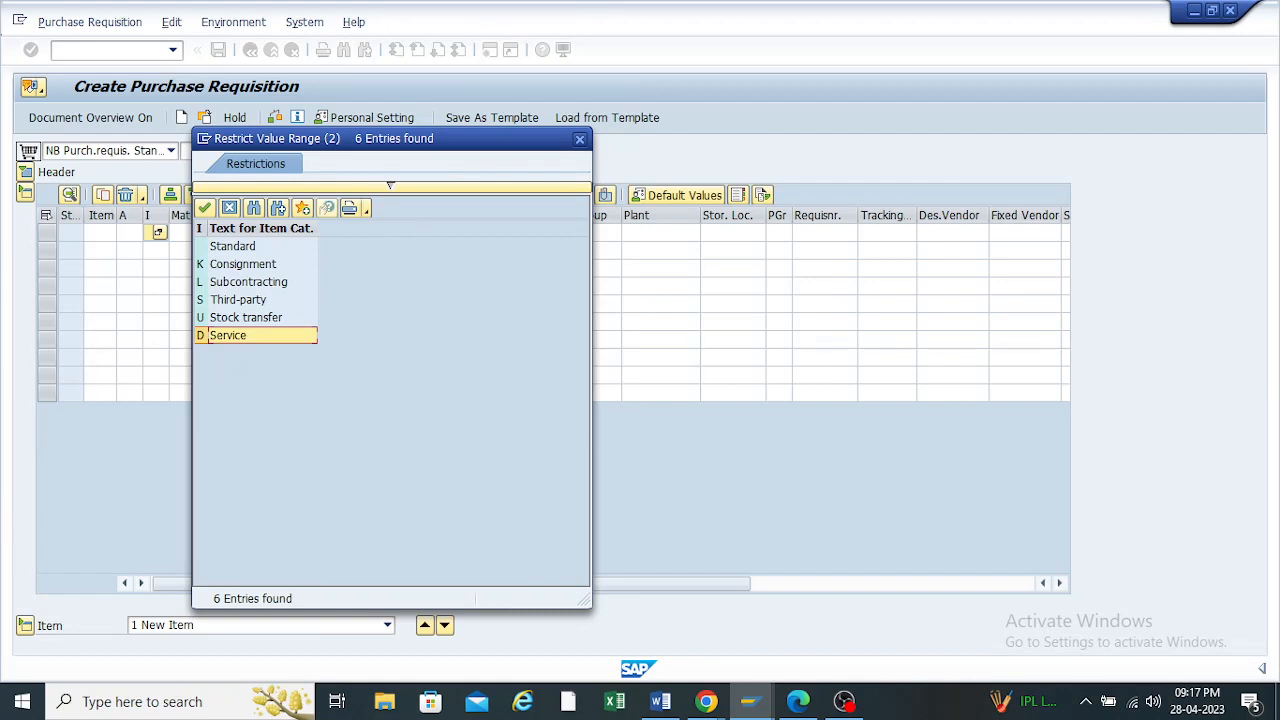
pyautogui.click(233, 246)
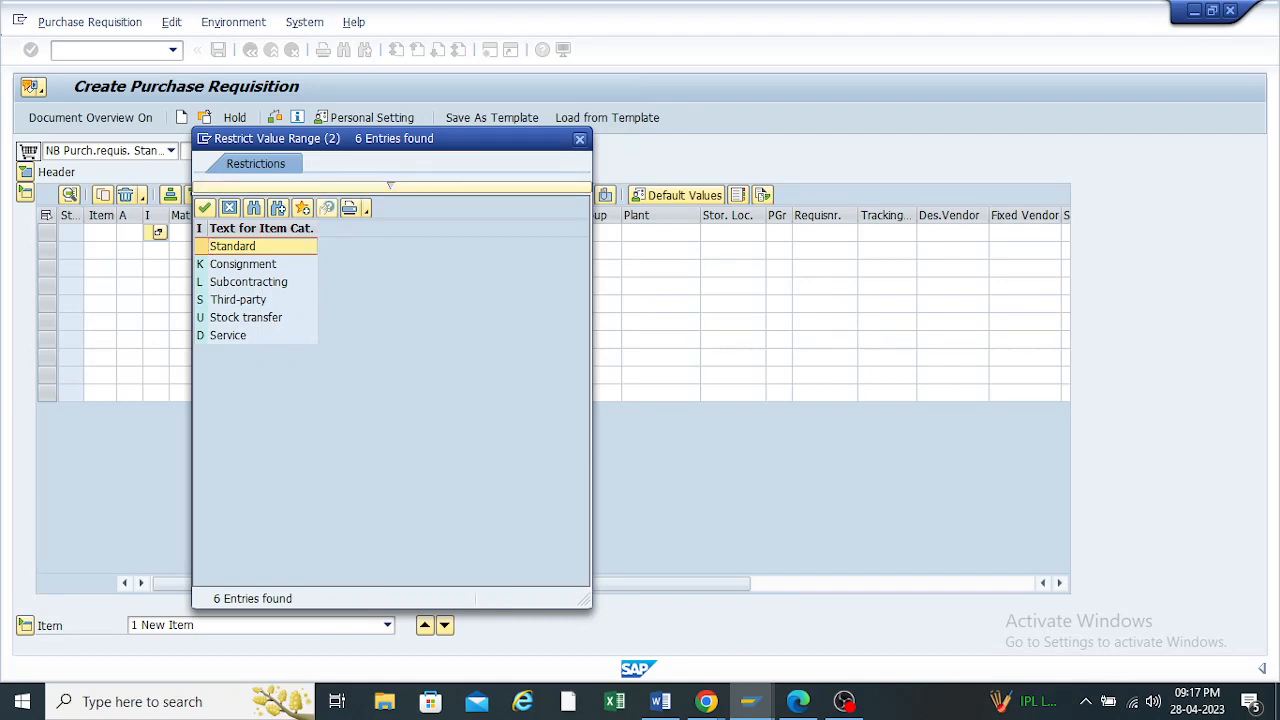
pyautogui.press('Return')
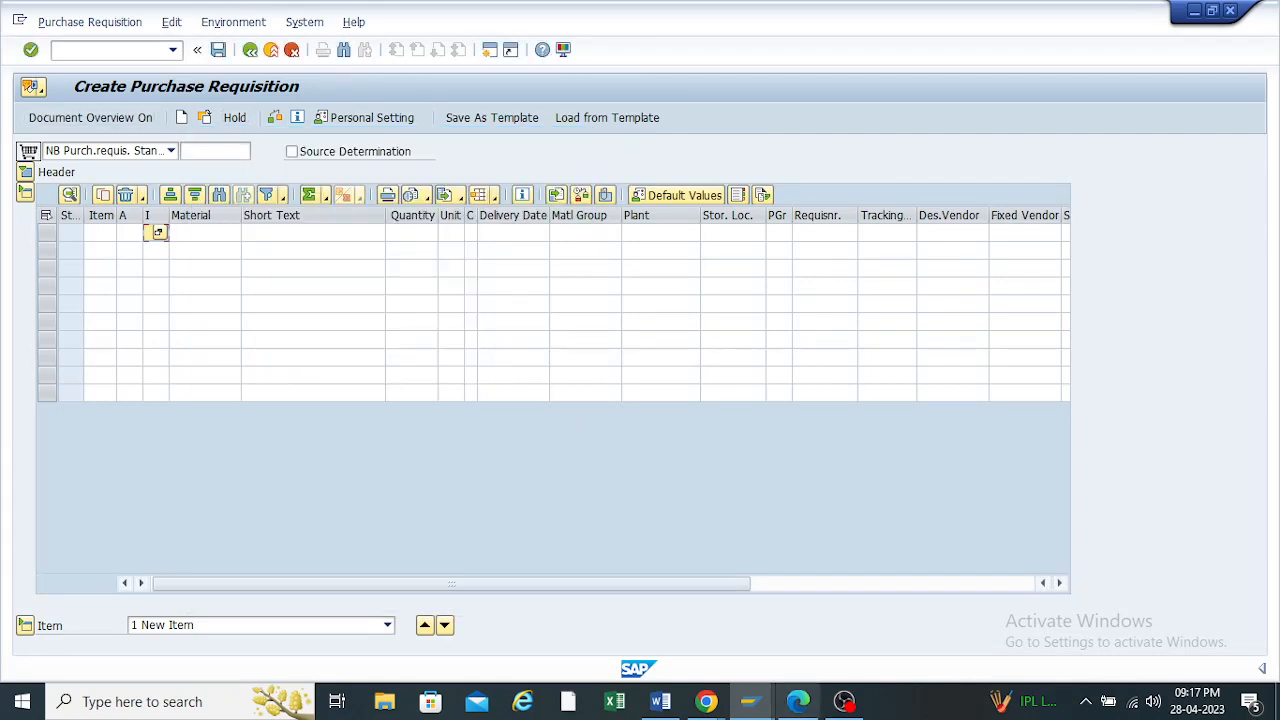
# Return to the purchase requisition document types session, select the ZNBT row and open its allowed item categories
pyautogui.moveTo(749, 701)
pyautogui.click(710, 615)
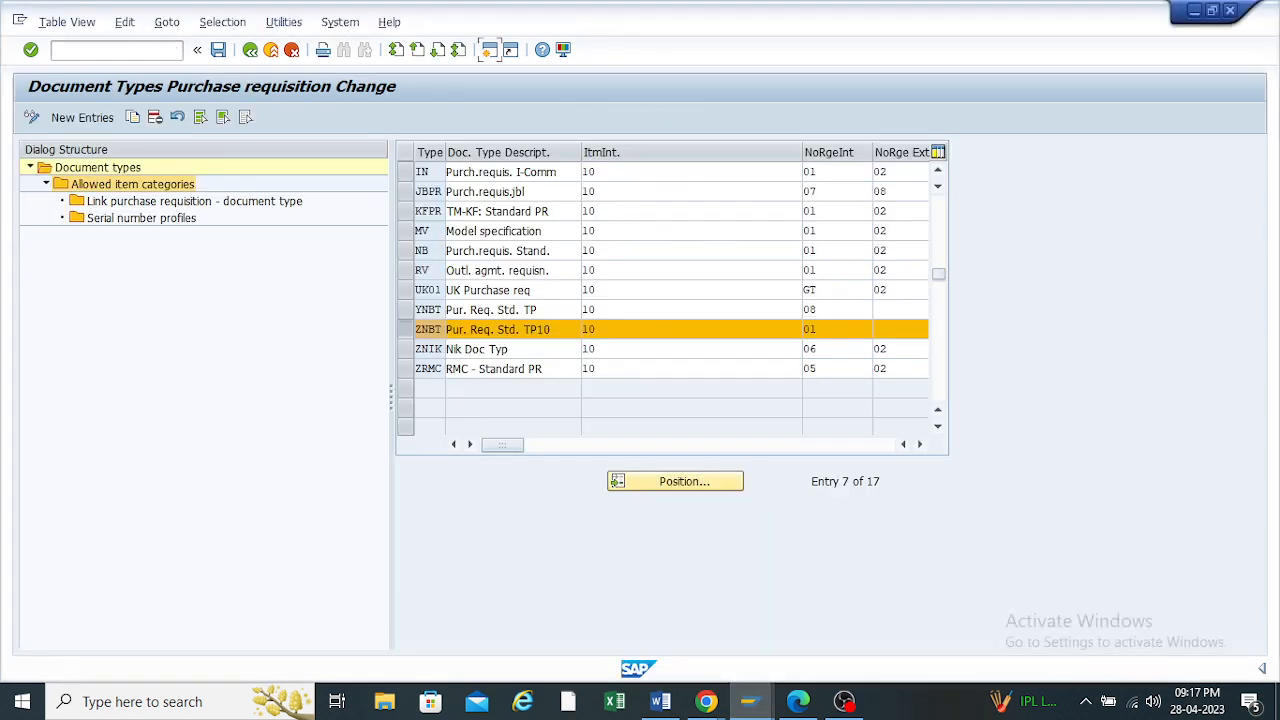
pyautogui.click(405, 329)
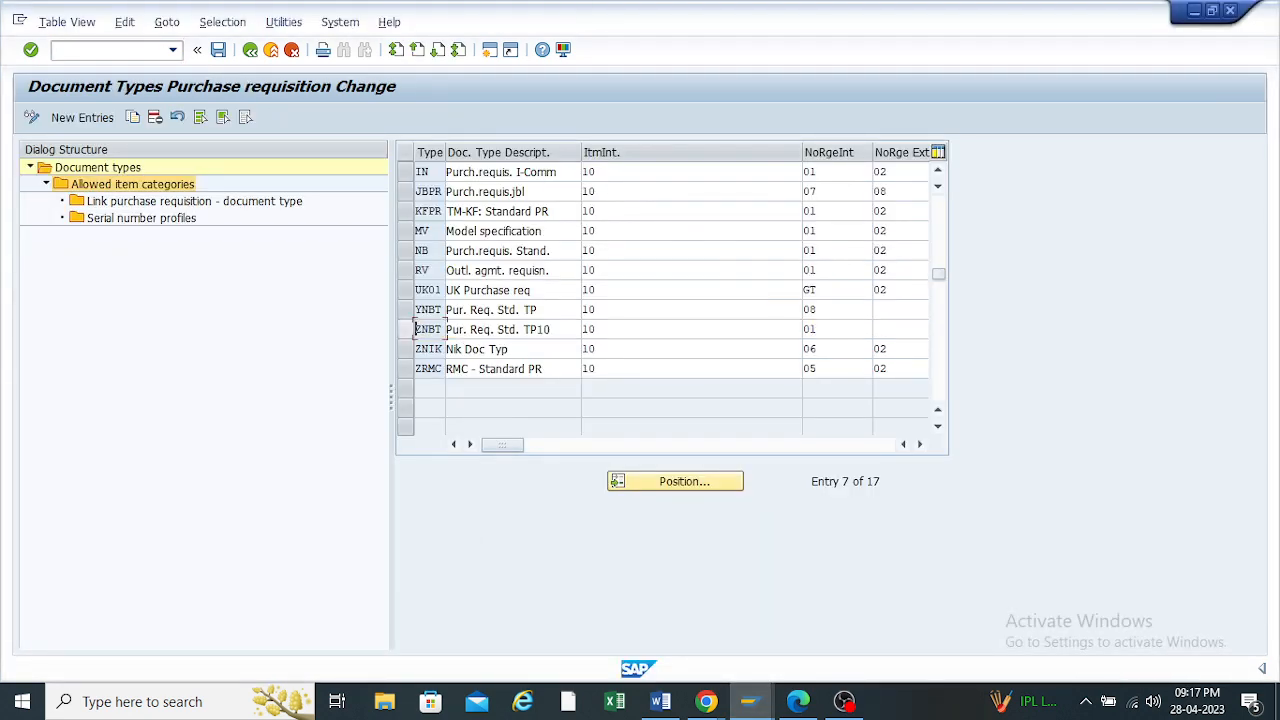
pyautogui.click(405, 329)
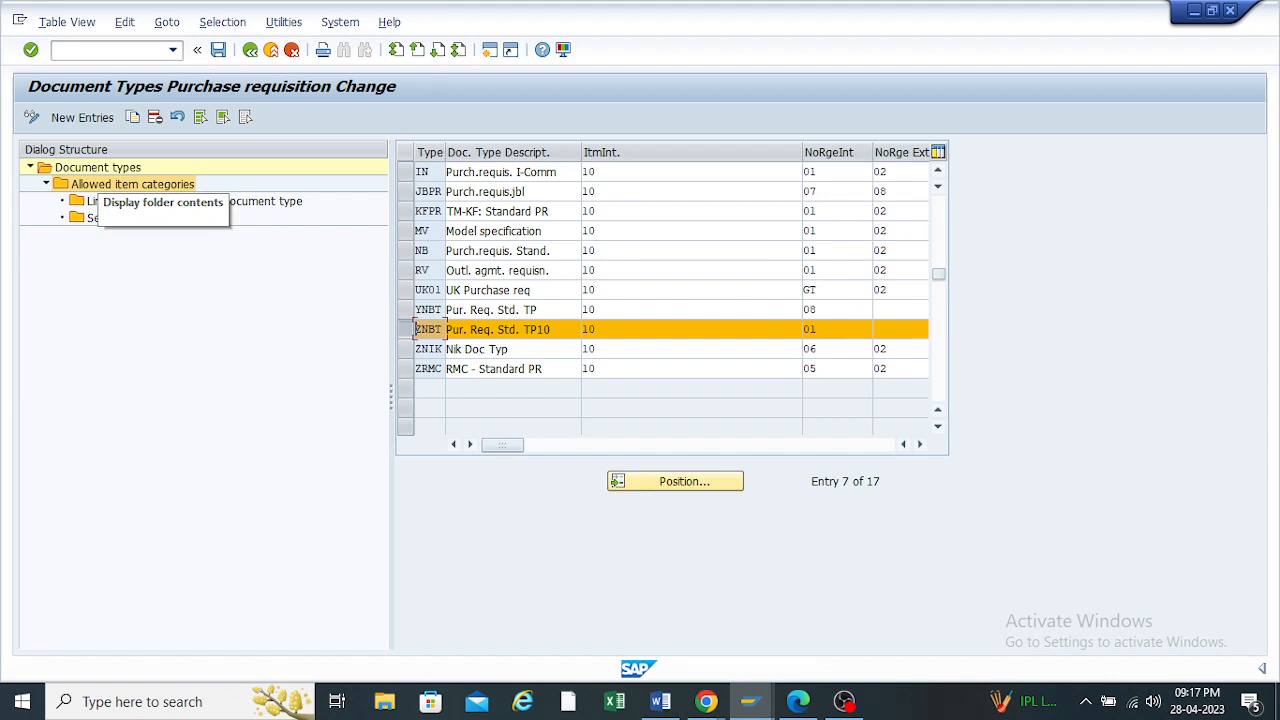
pyautogui.doubleClick(100, 185)
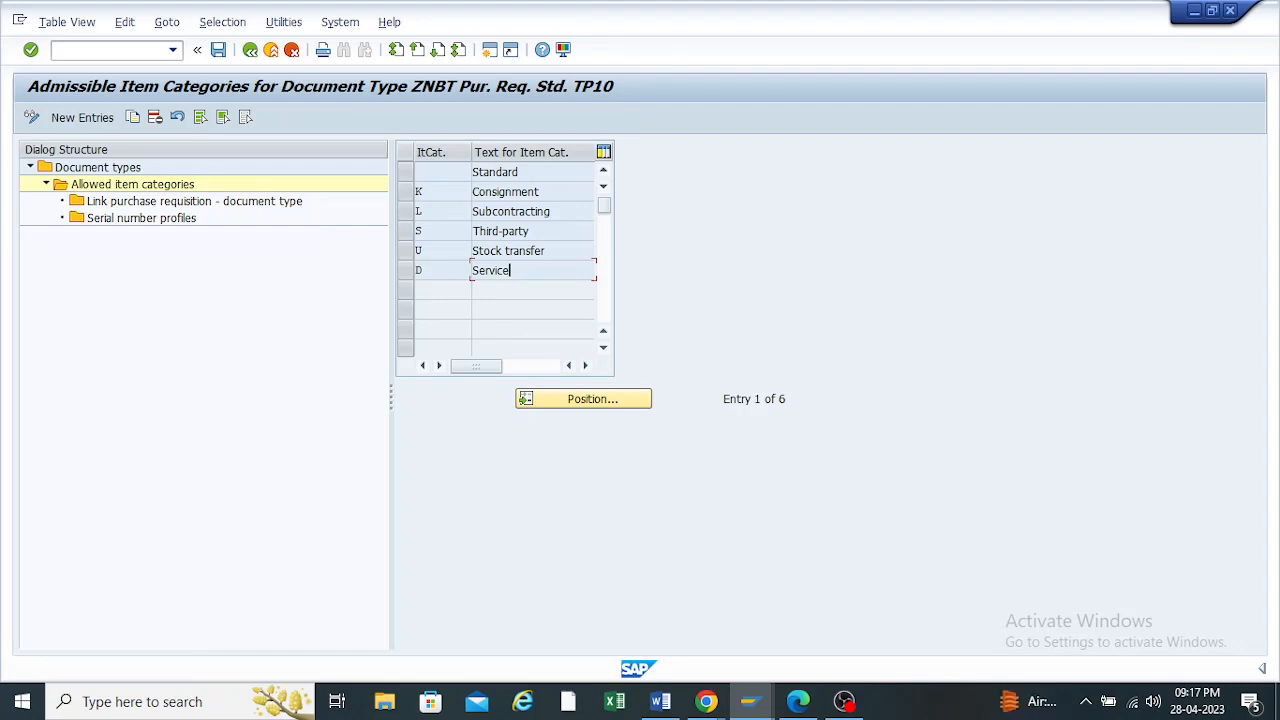
# Delete the Stock transfer (U) and Service (D) item categories from ZNBT with all dependent entries, and save
pyautogui.click(405, 250)
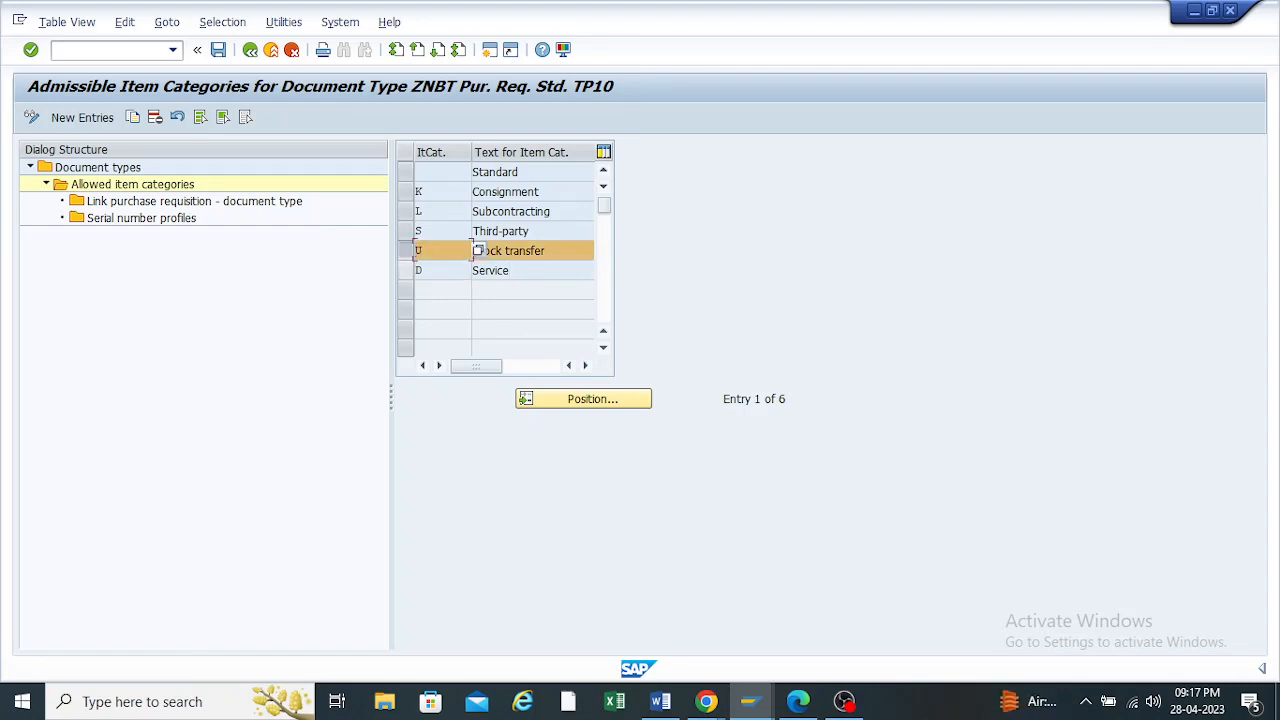
pyautogui.click(405, 270)
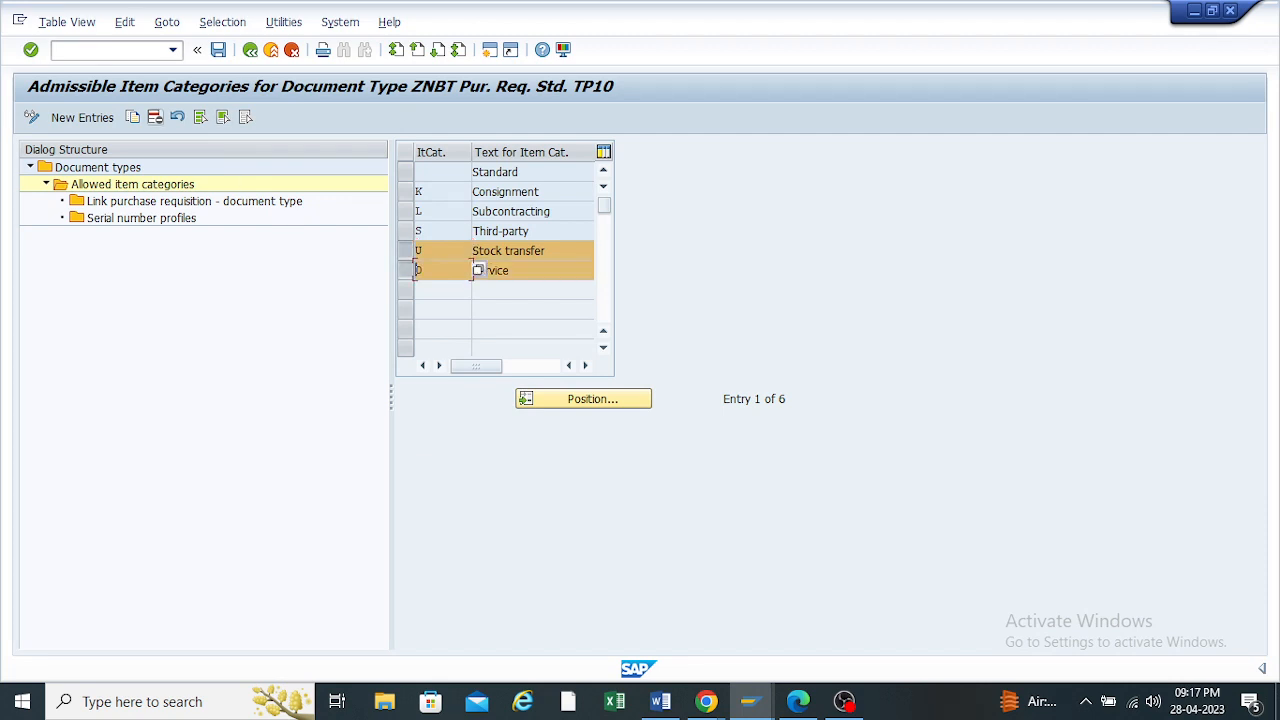
pyautogui.hotkey('shift', 'F2')
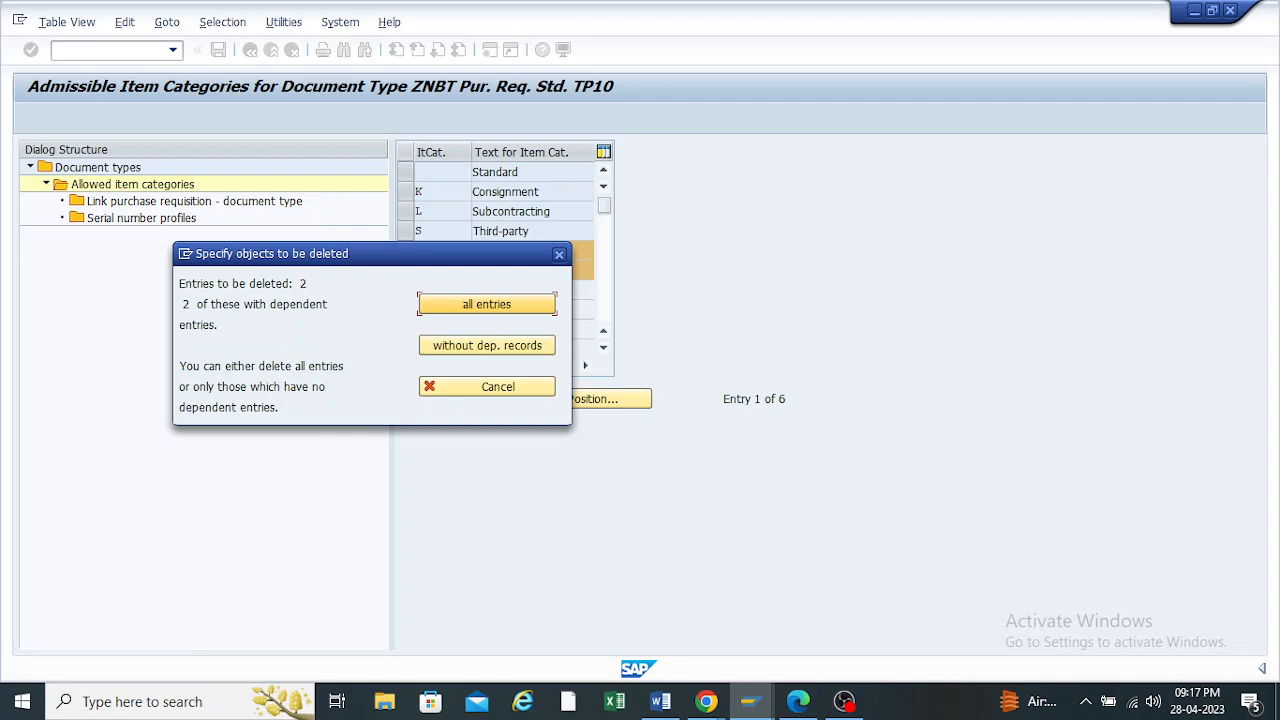
pyautogui.press('Return')
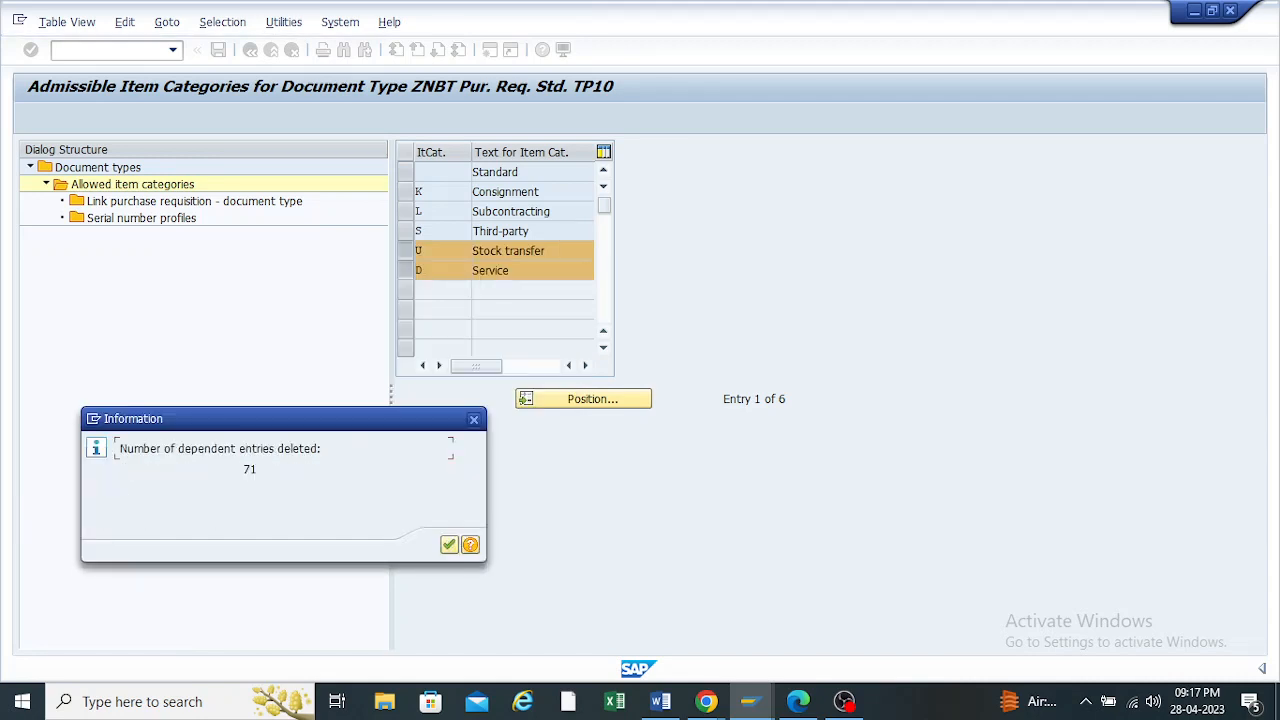
pyautogui.press('Return')
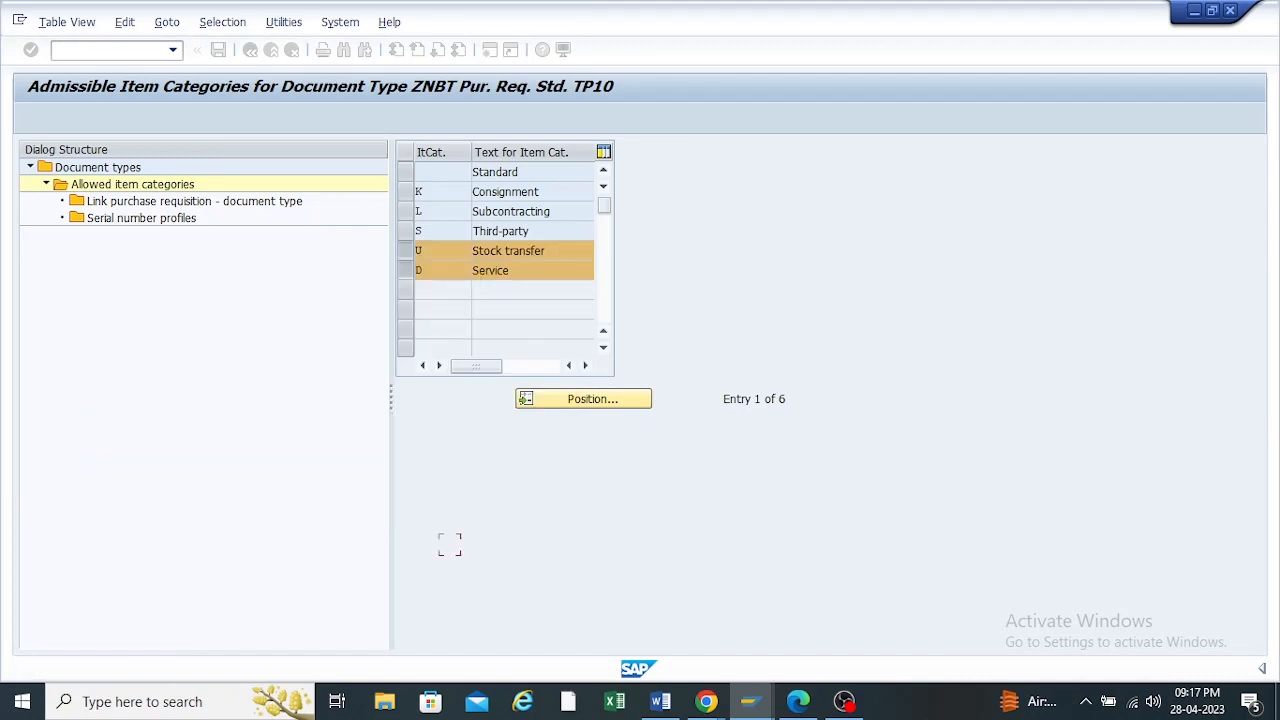
pyautogui.hotkey('ctrl', 's')
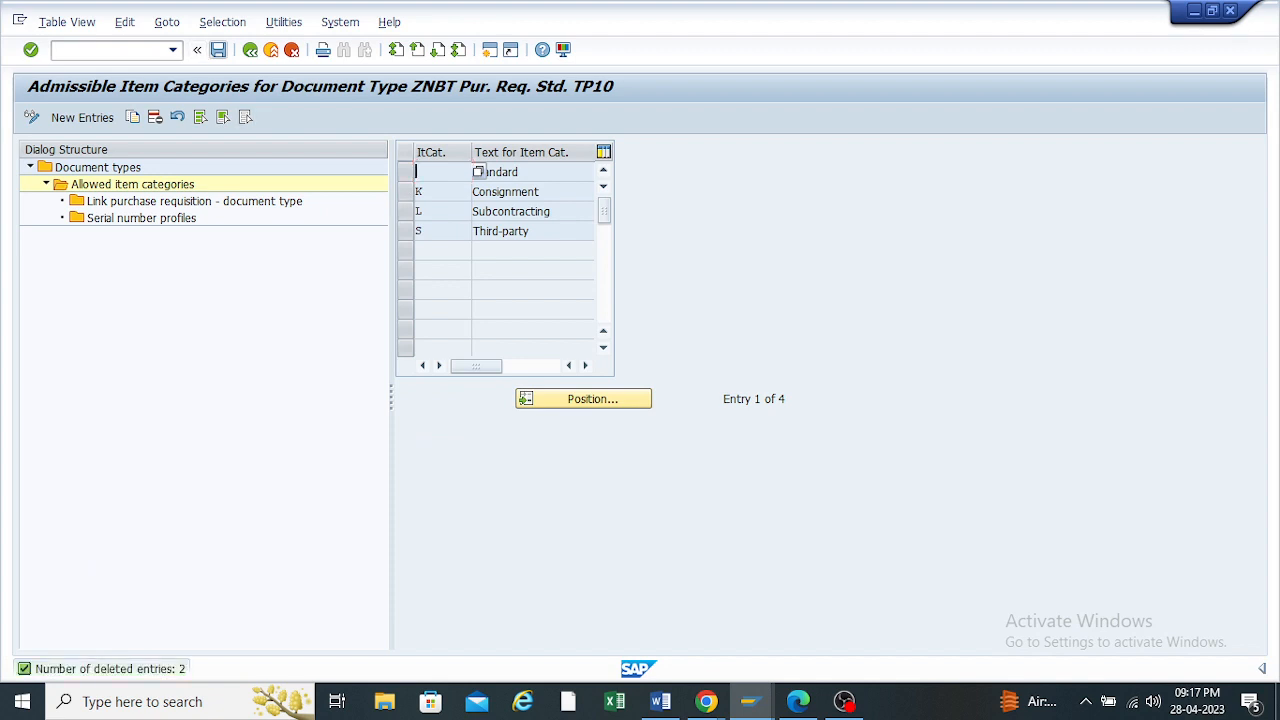
pyautogui.press('Return')
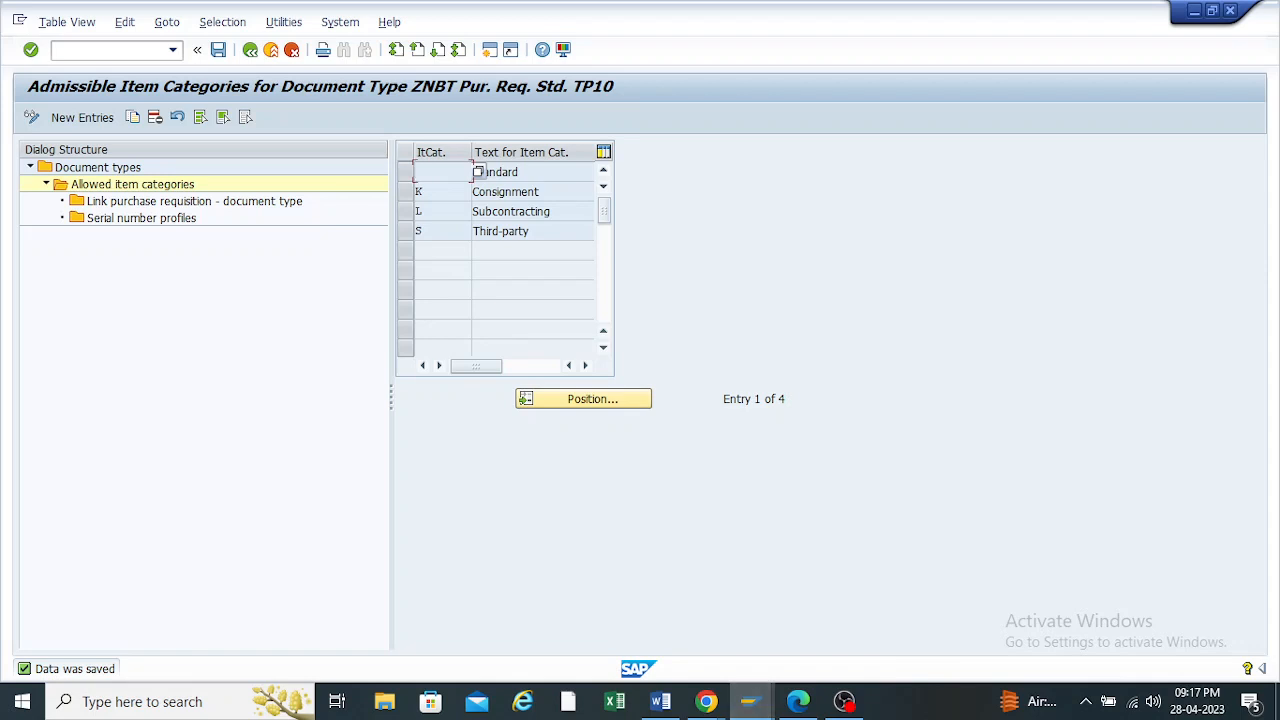
# Go back to the IMG structure and restart transaction ME51N in the Create Purchase Requisition session
pyautogui.press('F3')
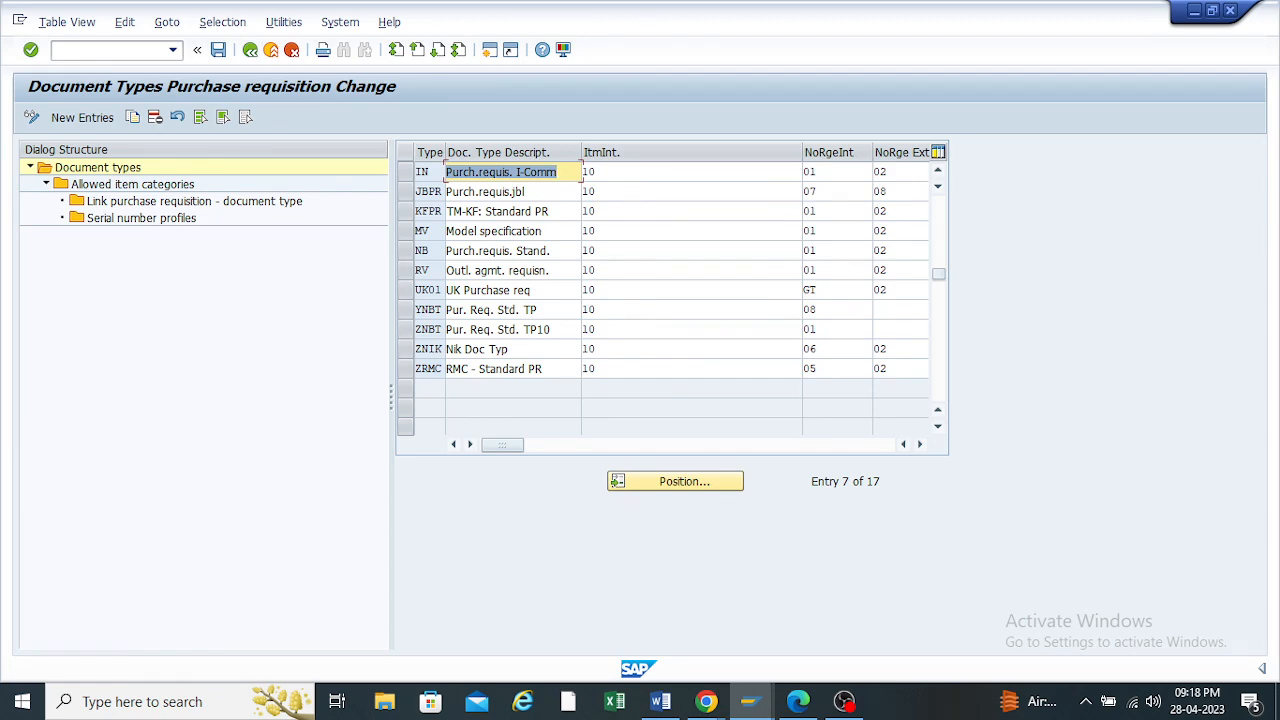
pyautogui.click(250, 50)
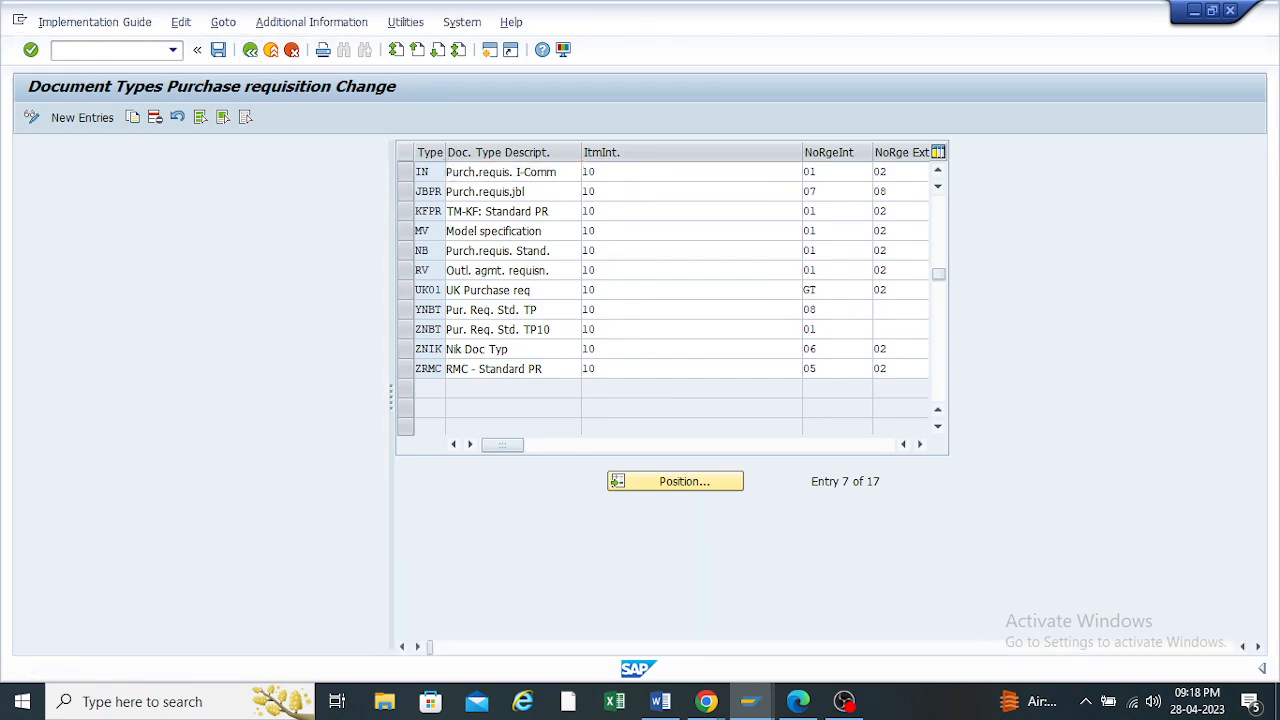
pyautogui.click(748, 701)
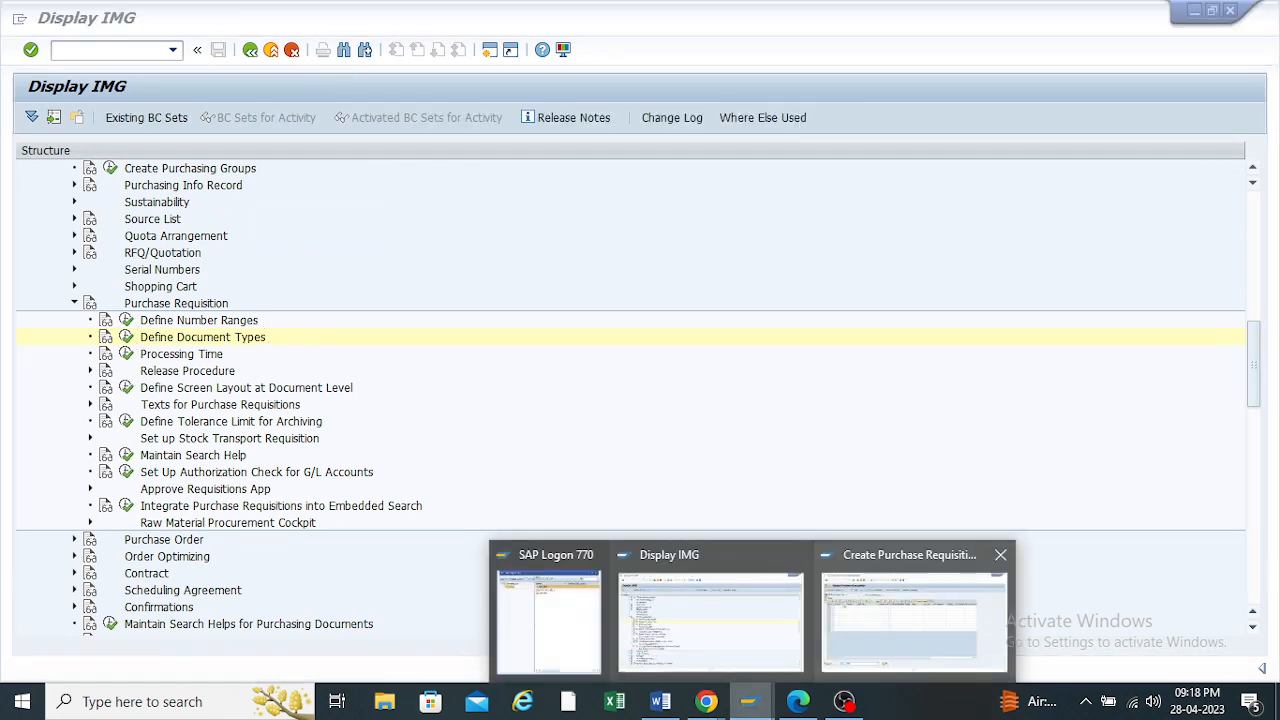
pyautogui.click(914, 614)
pyautogui.click(250, 50)
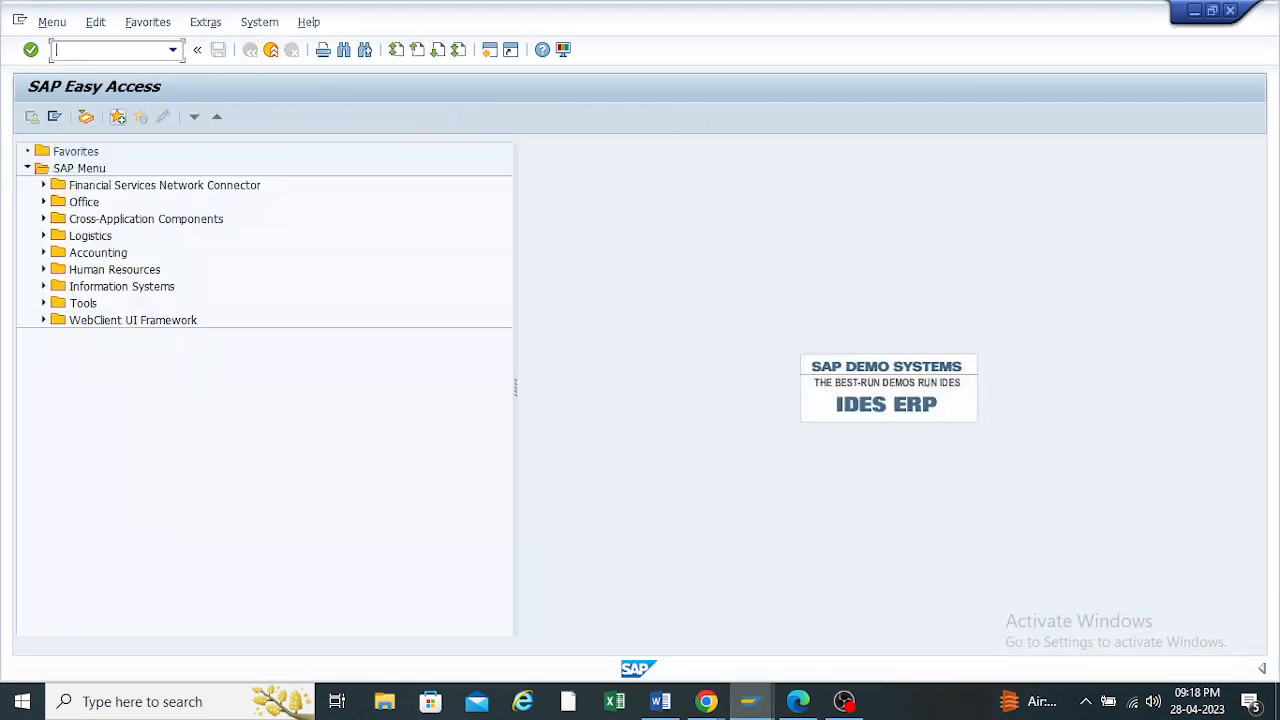
pyautogui.click(173, 50)
pyautogui.press('Return')
pyautogui.press('Return')
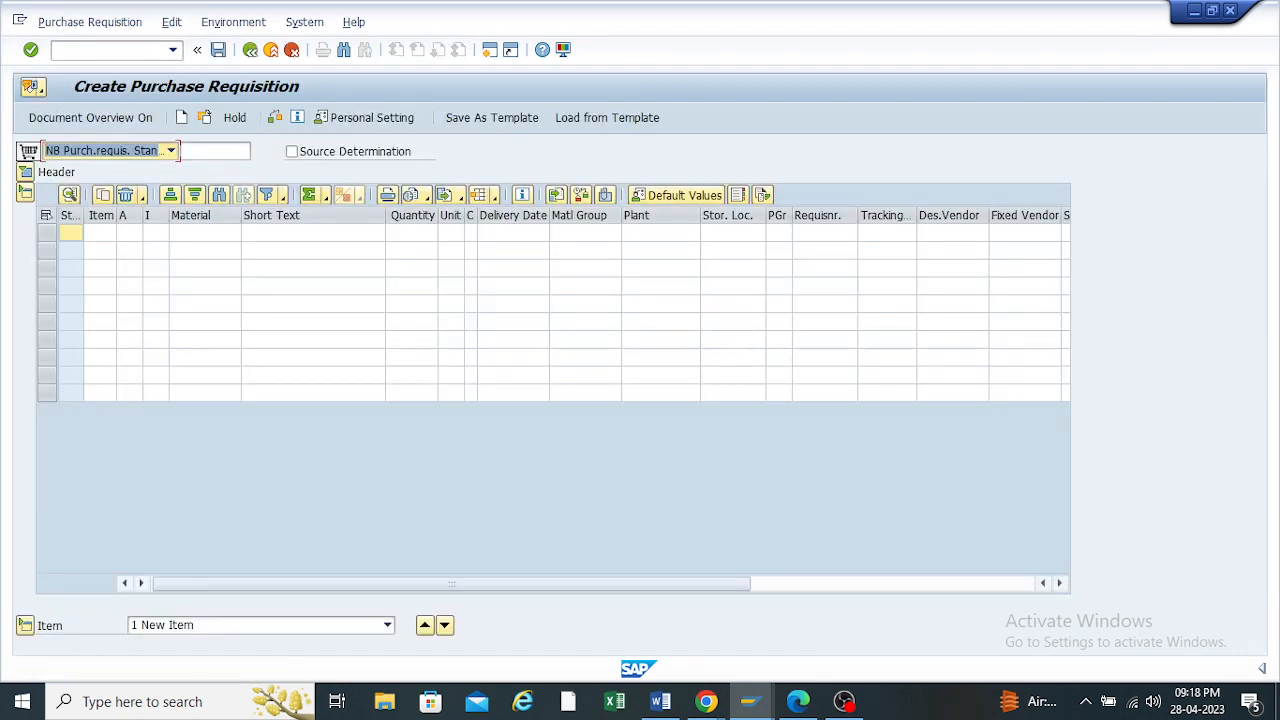
# Choose document type ZNBT for the requisition and examine the item categories offered for the first item
pyautogui.click(171, 151)
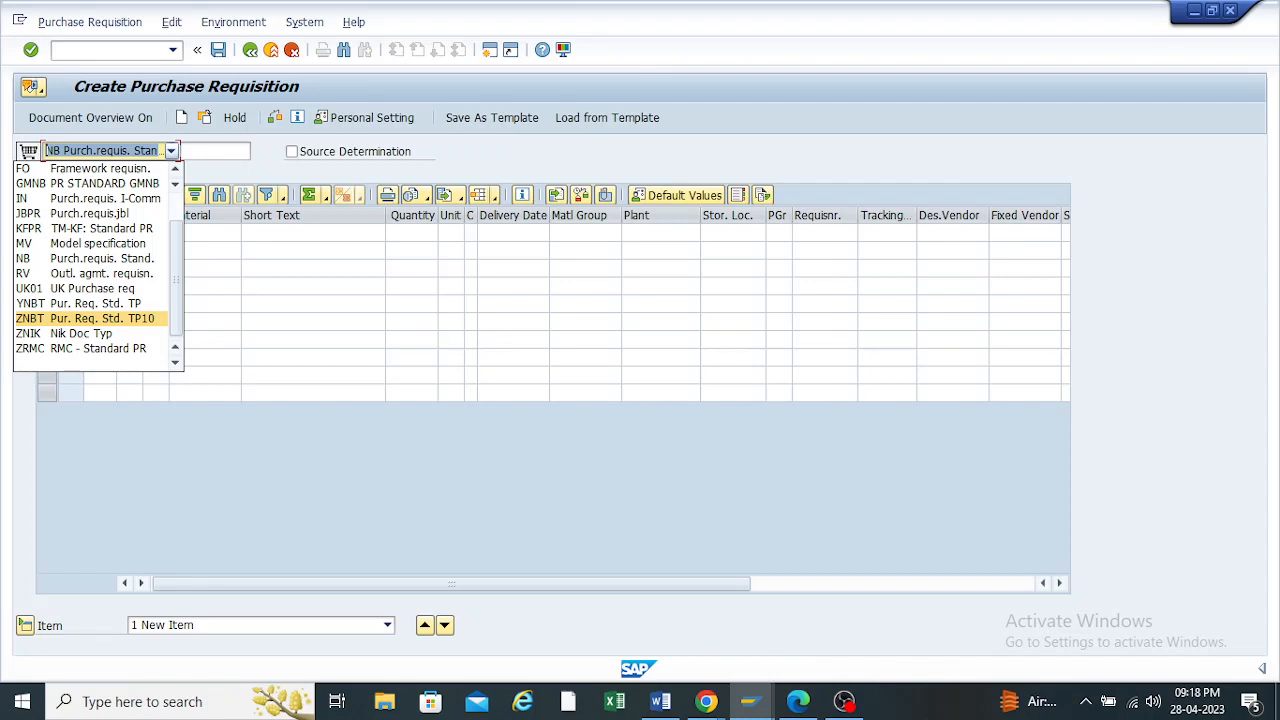
pyautogui.press('Return')
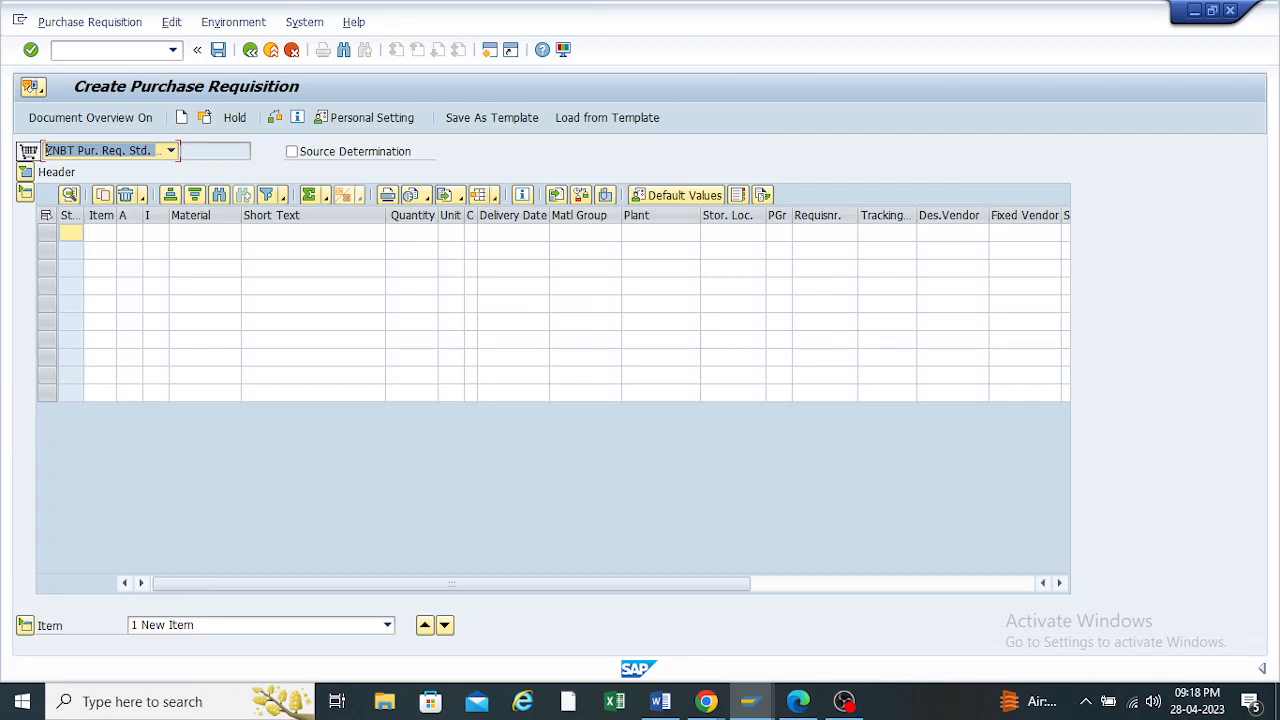
pyautogui.click(150, 233)
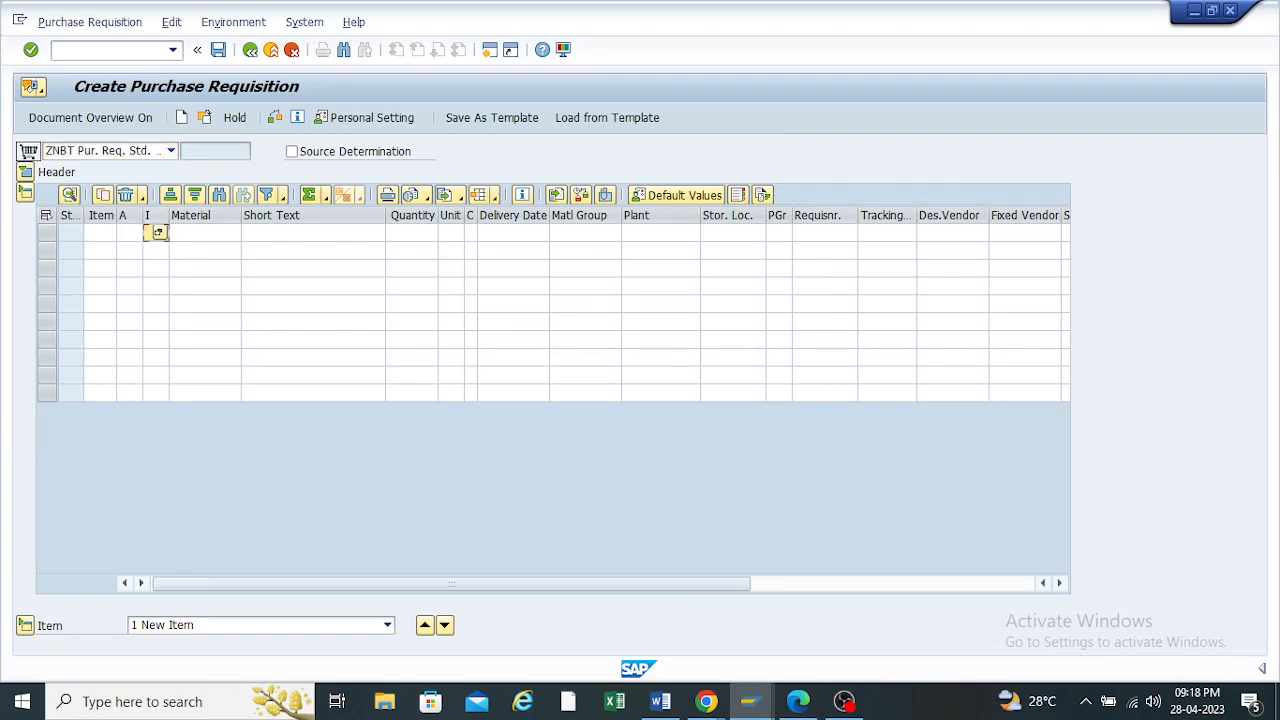
pyautogui.click(158, 232)
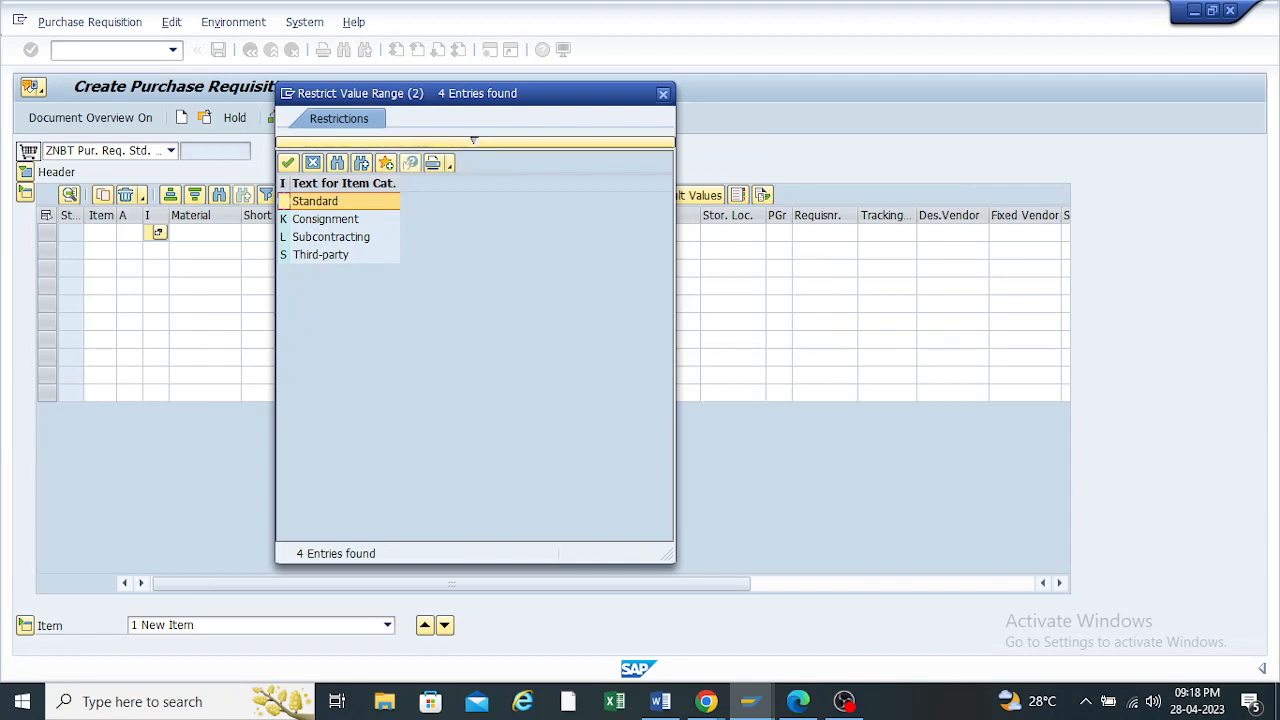
pyautogui.click(663, 93)
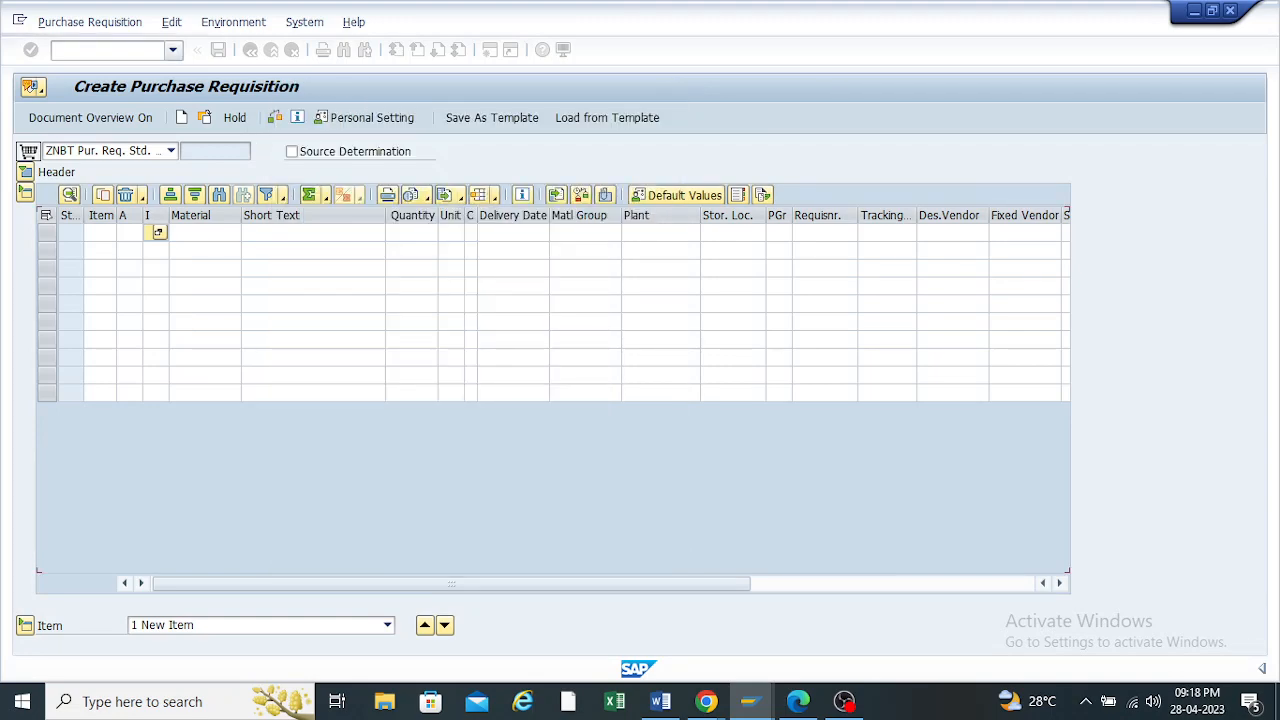
# Leave the requisition, reopen Define Document Types in the IMG session and open the allowed item categories of ZNBT
pyautogui.click(250, 49)
pyautogui.moveTo(748, 701)
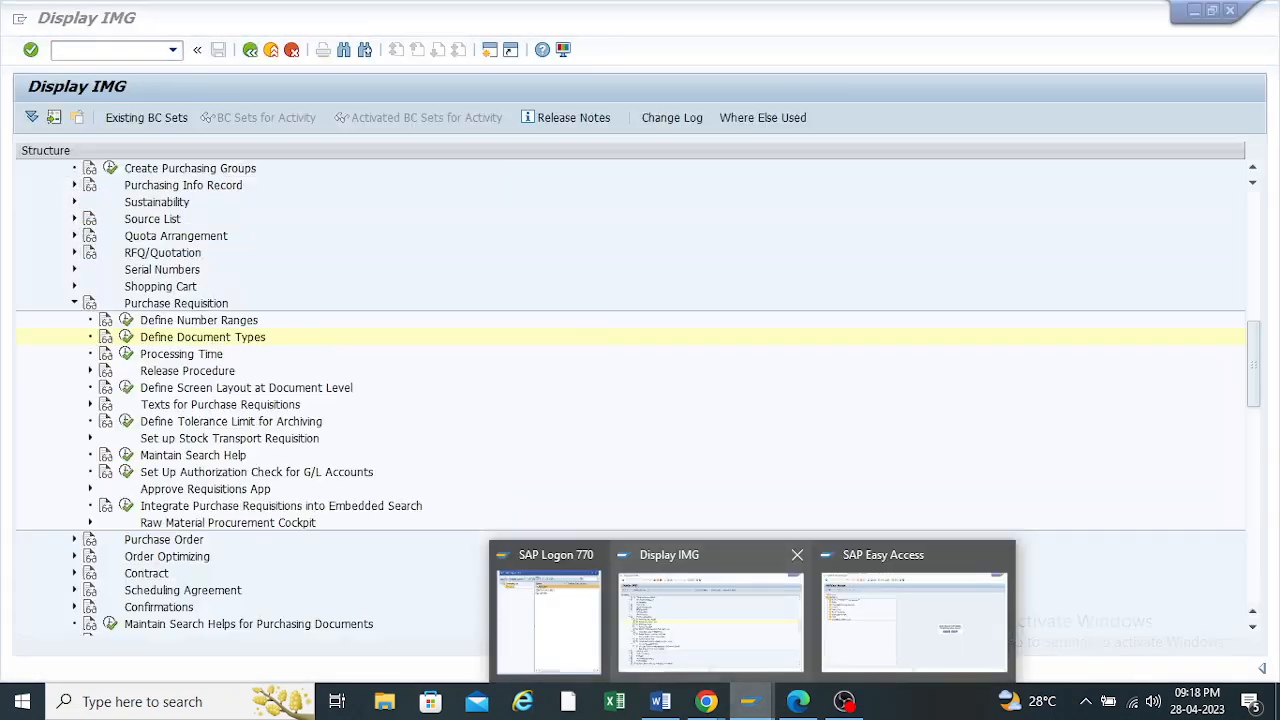
pyautogui.click(735, 608)
pyautogui.click(126, 337)
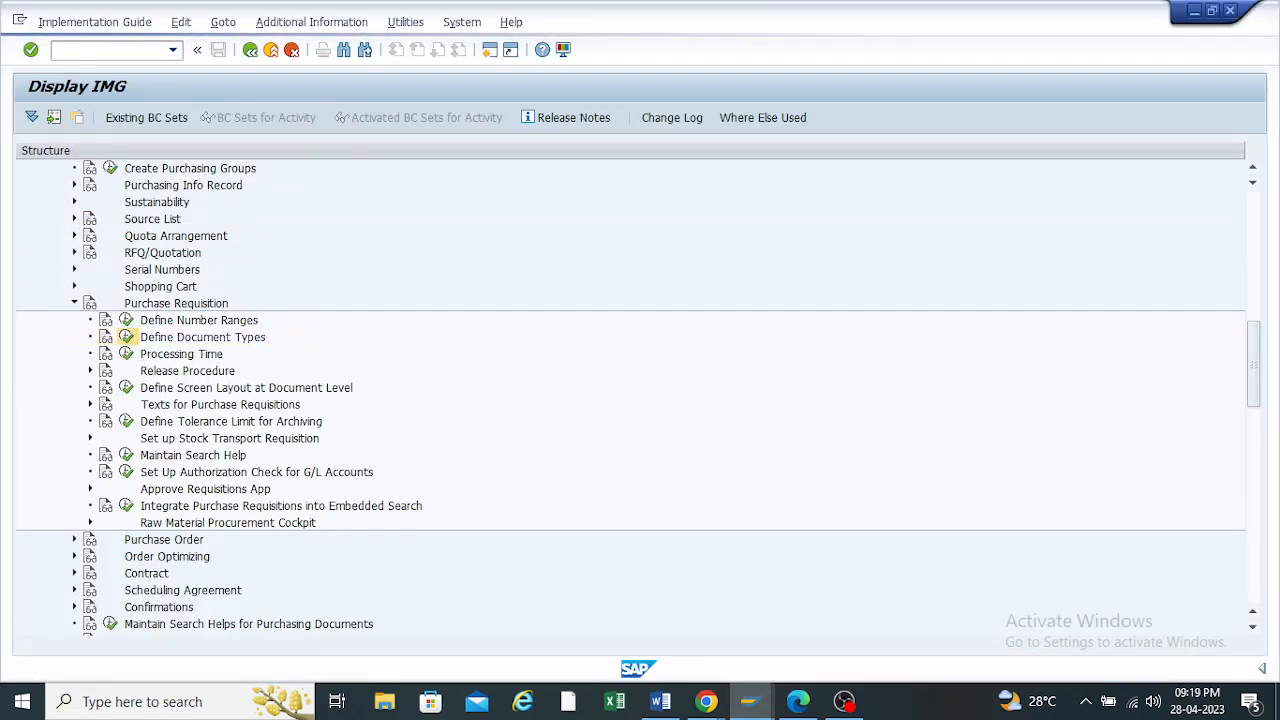
pyautogui.scroll(-2, 455, 300)
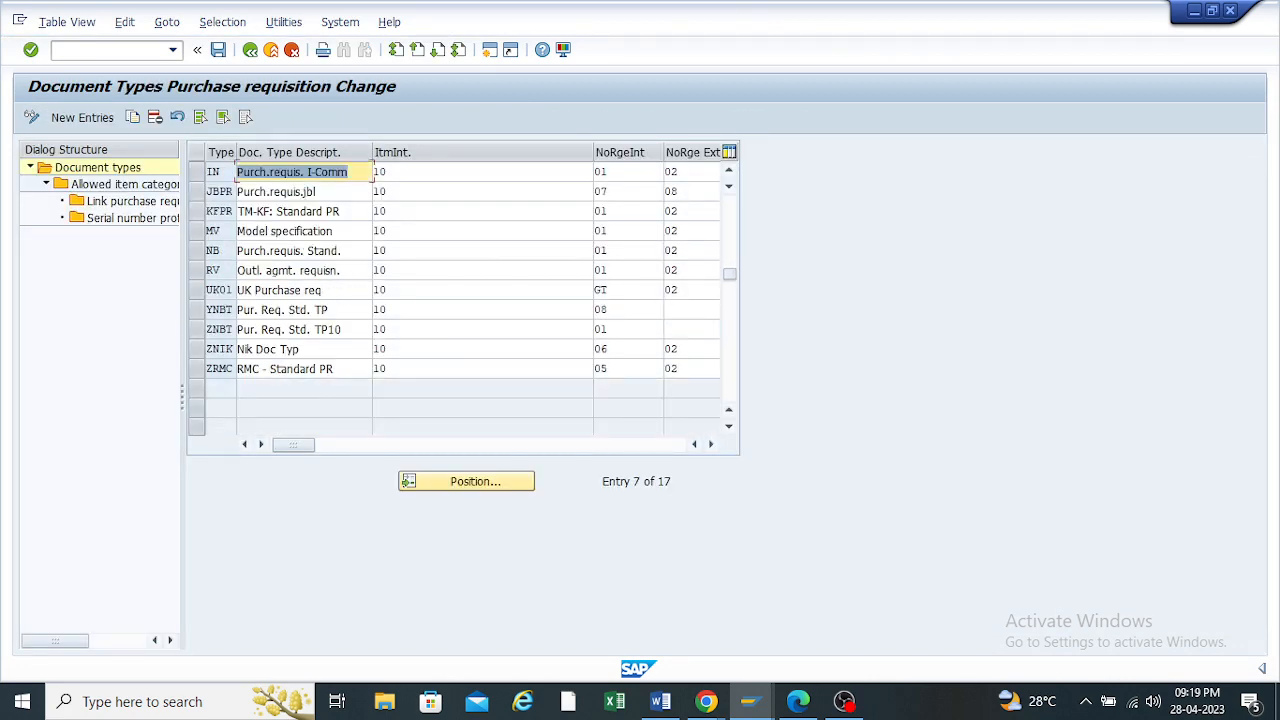
pyautogui.click(196, 329)
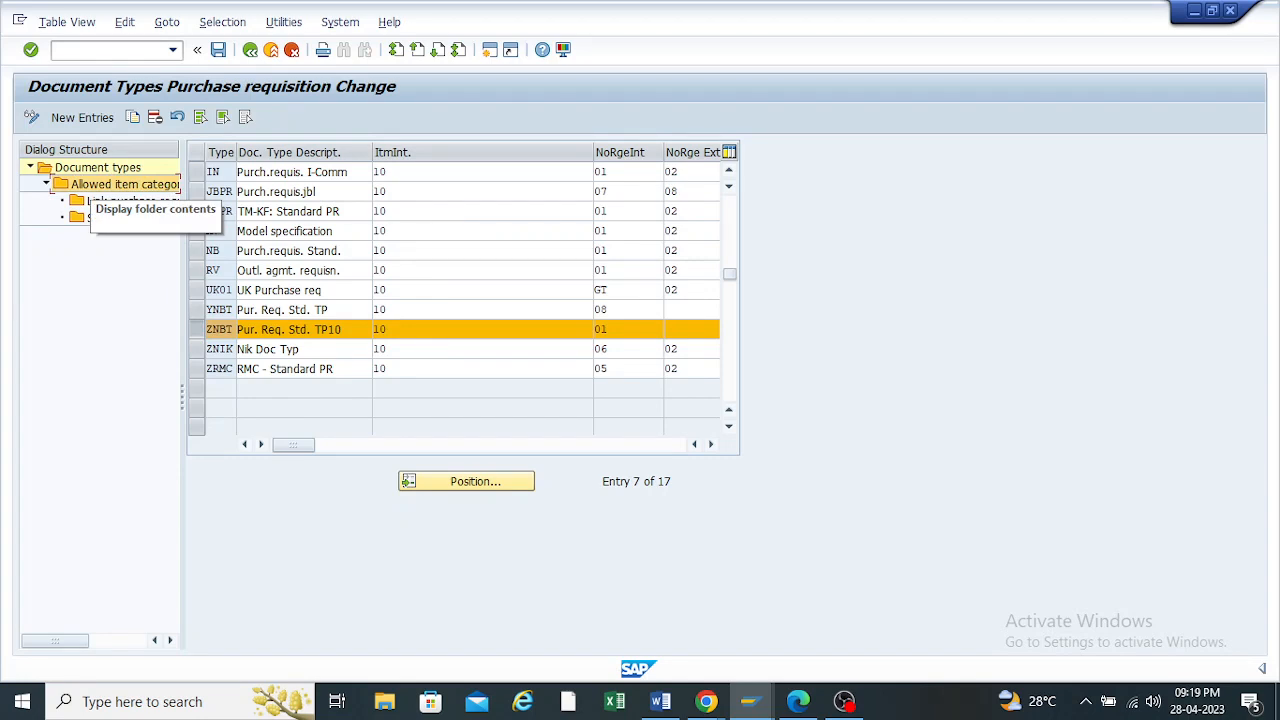
pyautogui.click(112, 184)
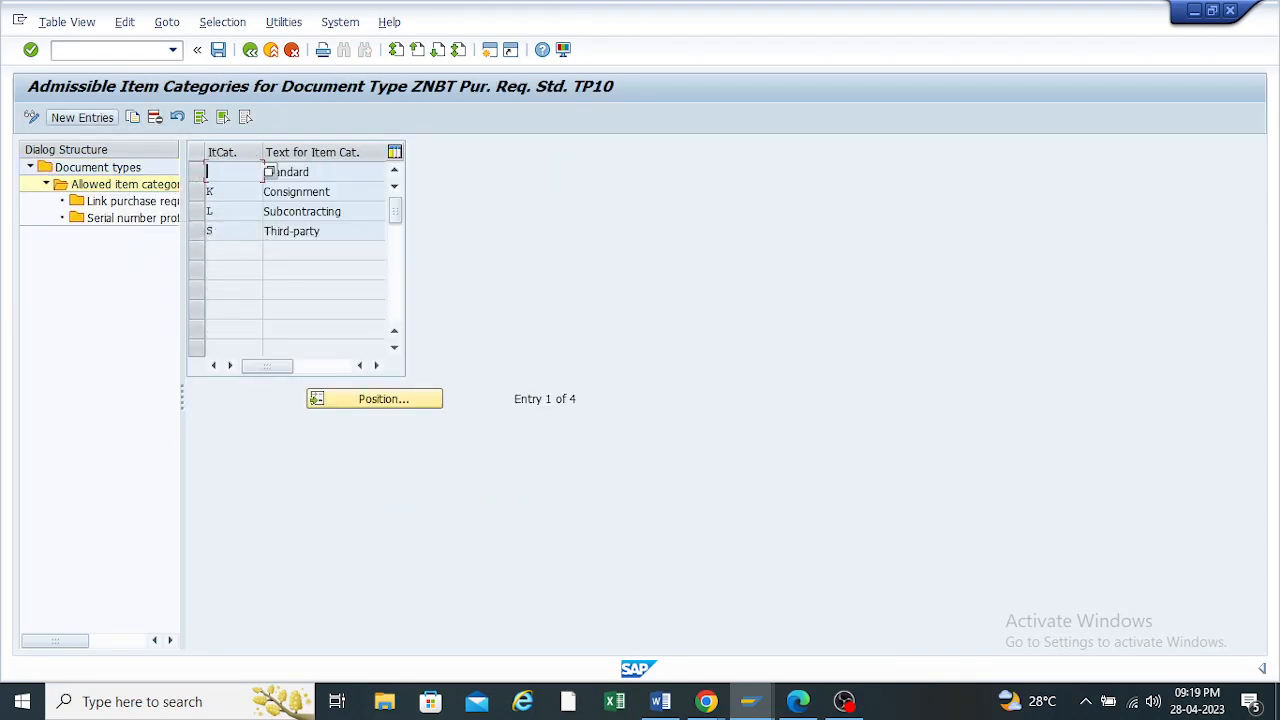
# Add item category D (Service) as a new entry for ZNBT and save it in the proposed customizing request
pyautogui.click(82, 117)
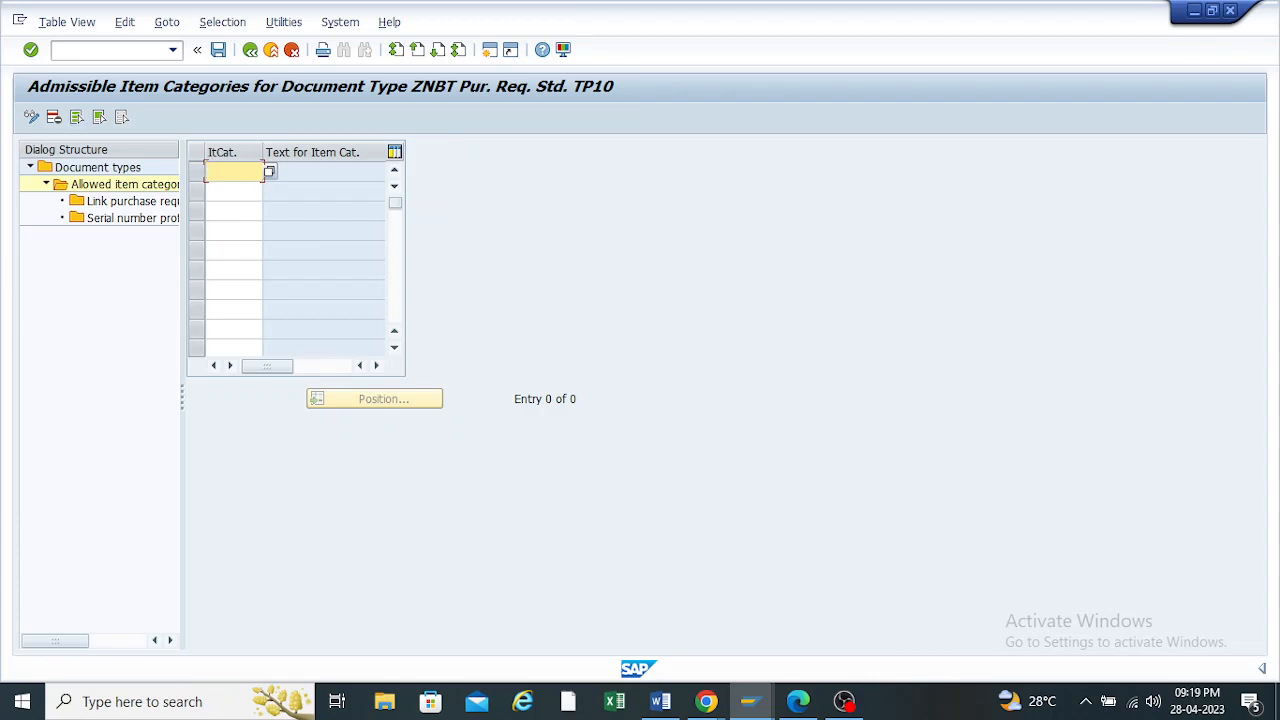
pyautogui.press('F4')
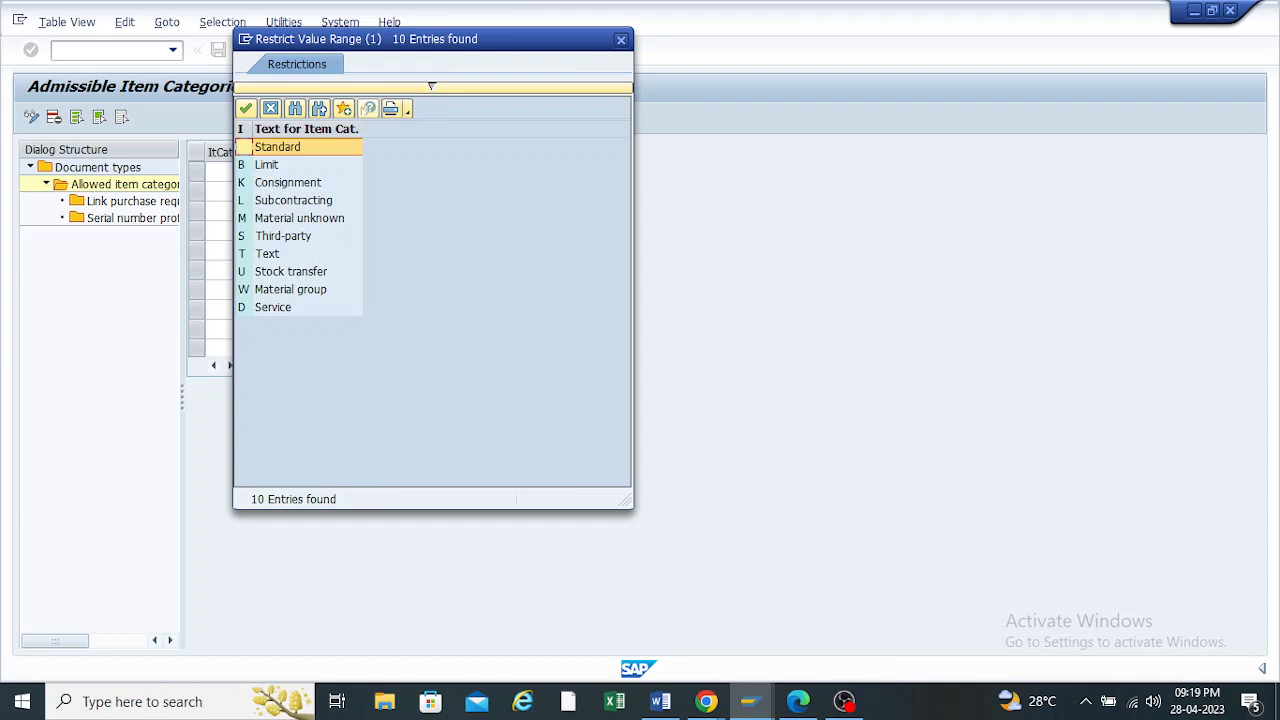
pyautogui.click(273, 307)
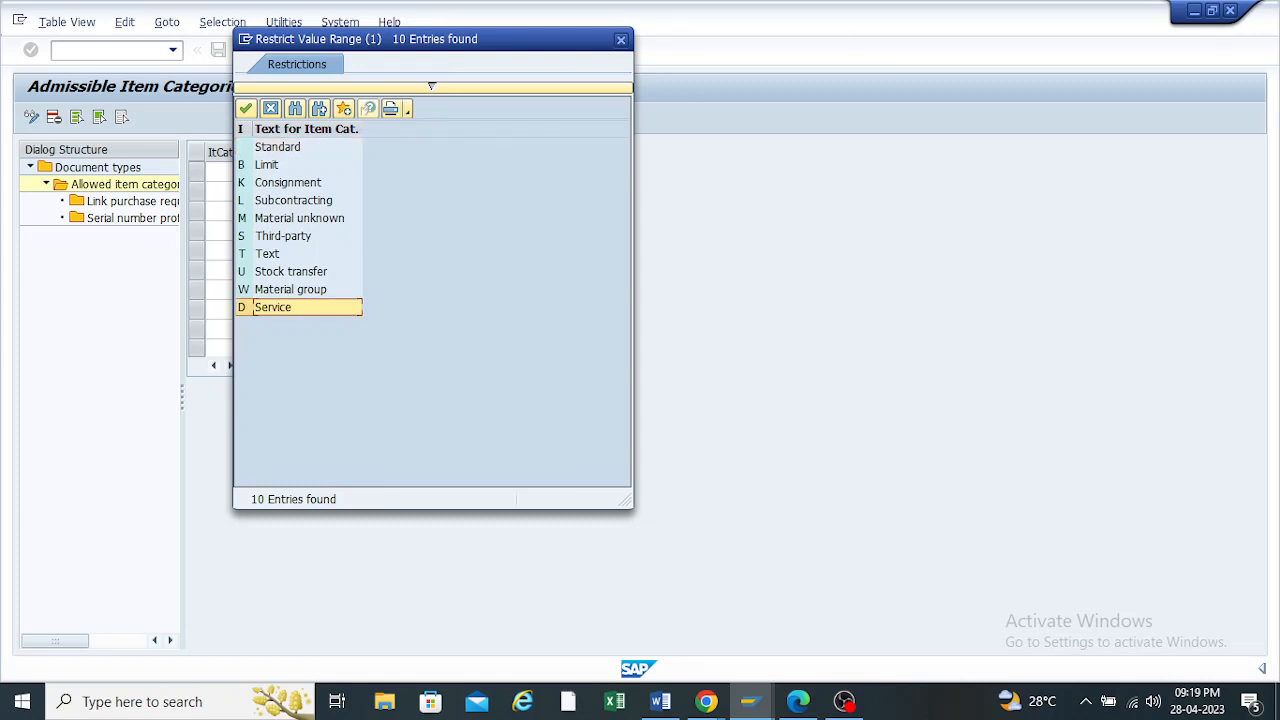
pyautogui.press('Return')
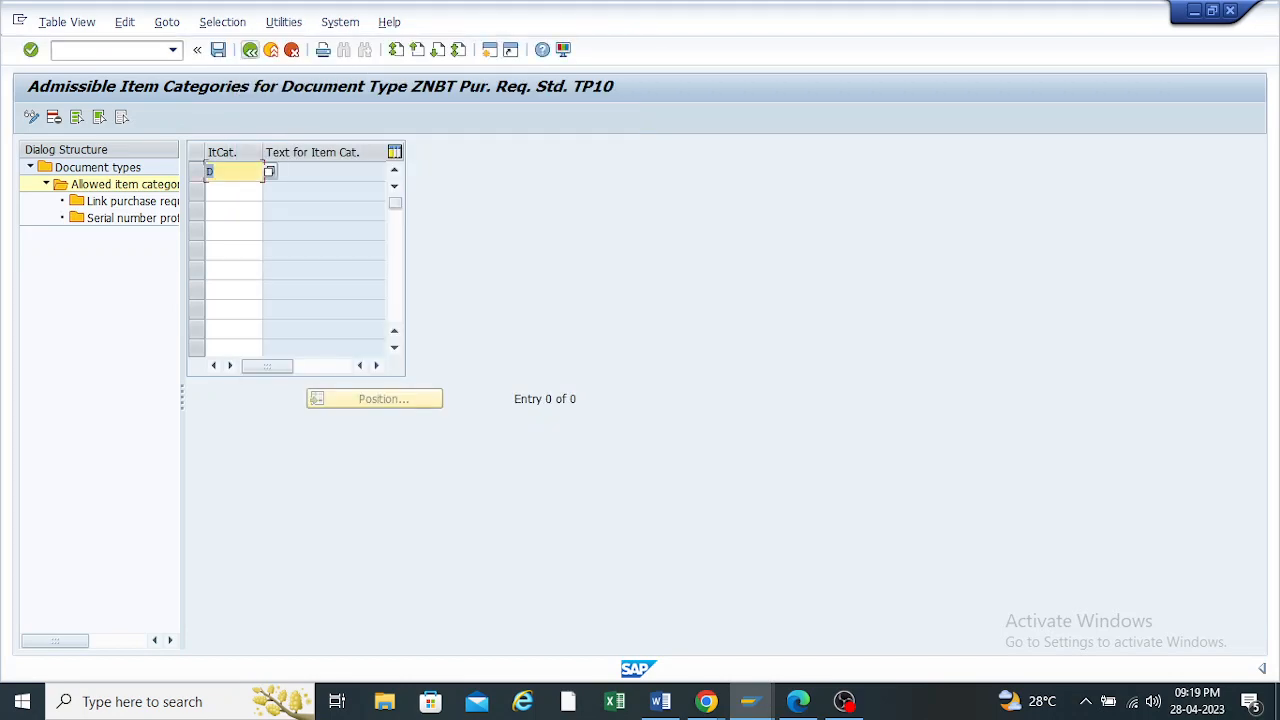
pyautogui.hotkey('ctrl', 's')
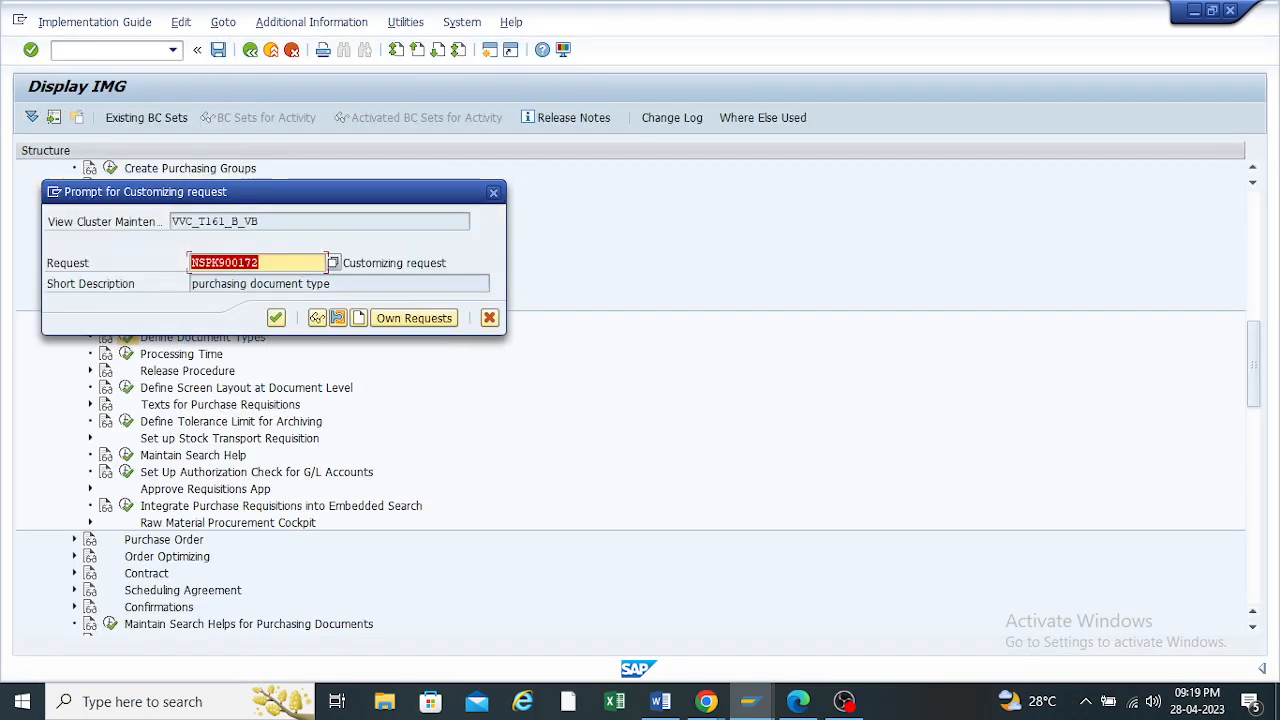
pyautogui.press('Return')
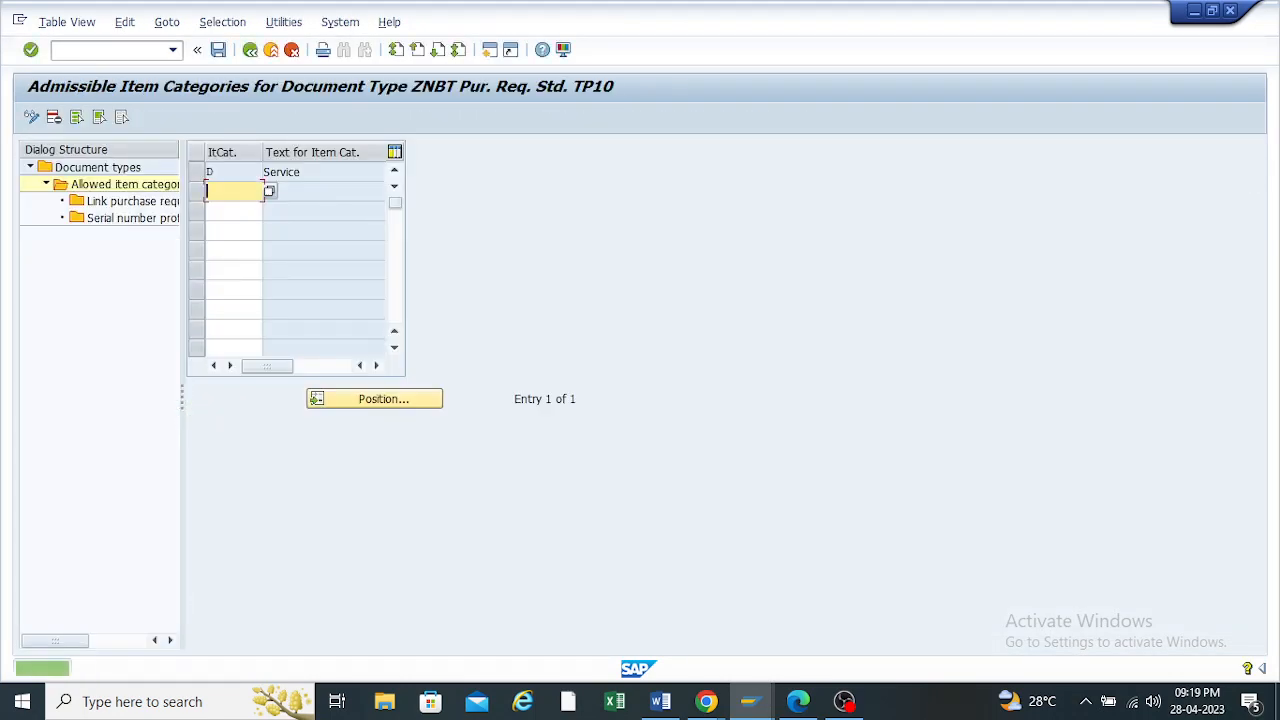
pyautogui.moveTo(750, 701)
pyautogui.click(914, 614)
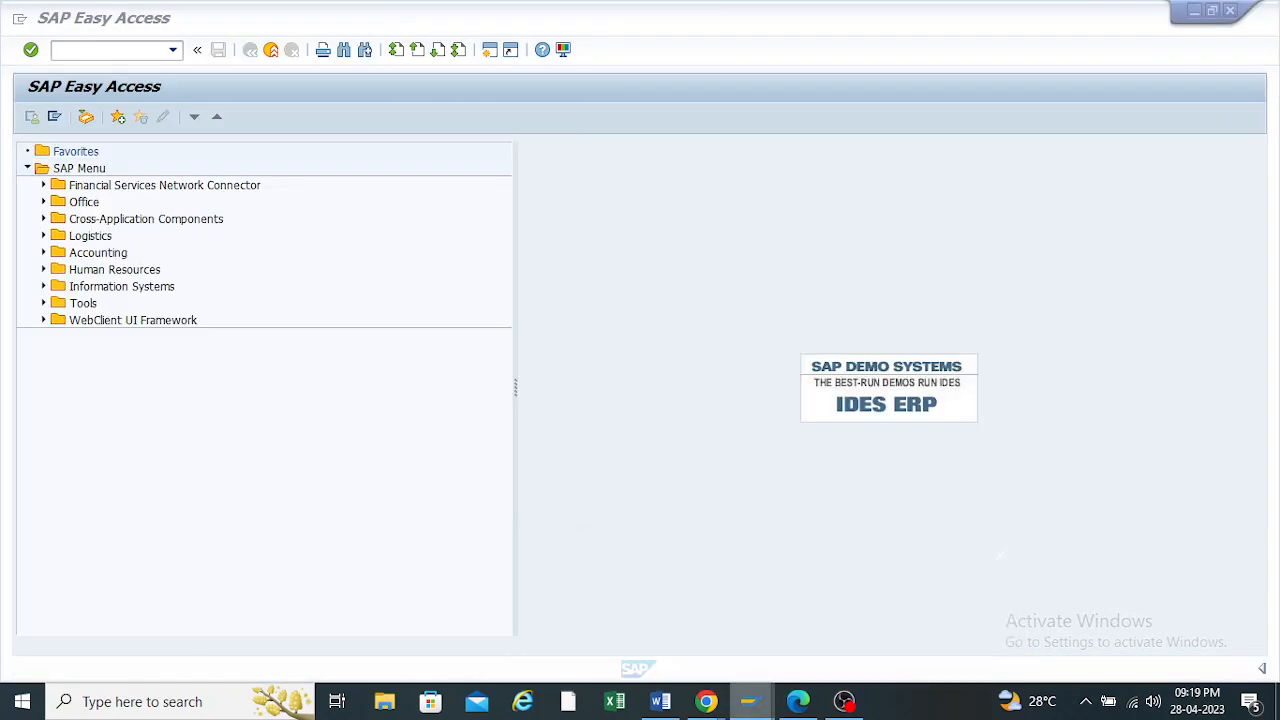
pyautogui.click(173, 50)
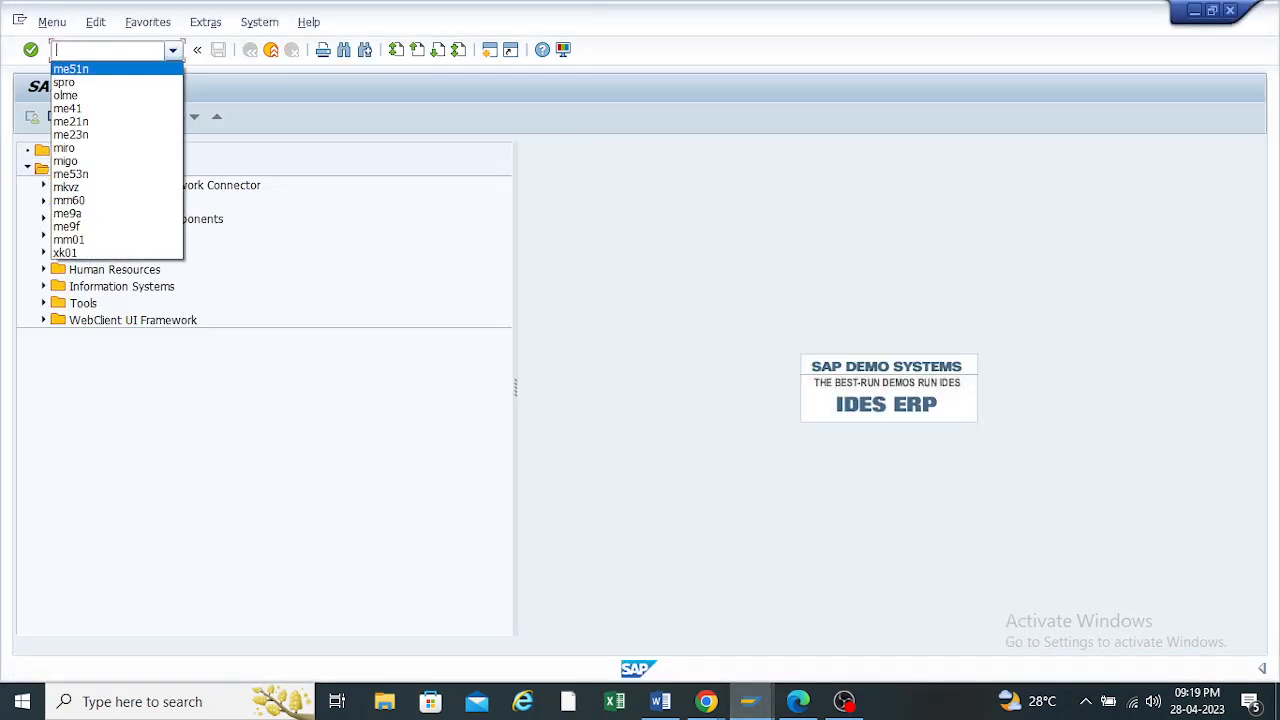
pyautogui.click(173, 50)
pyautogui.moveTo(750, 701)
pyautogui.click(734, 595)
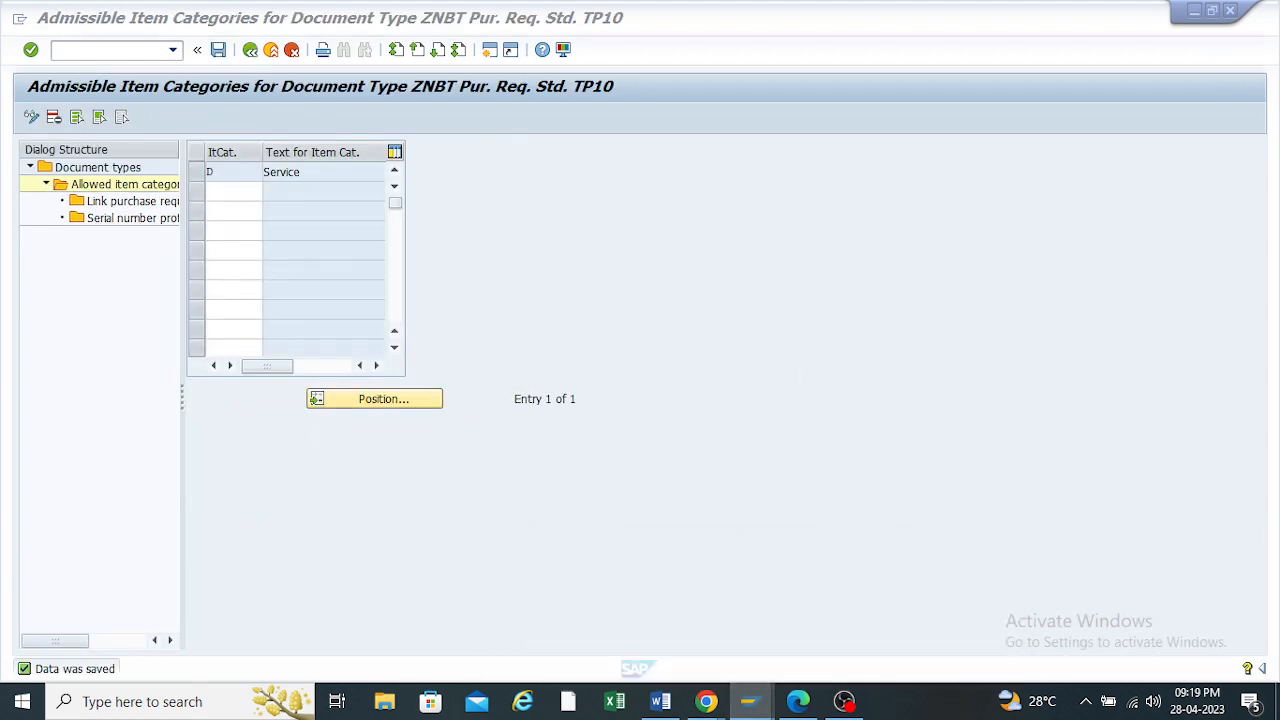
# Leave the new entries, review the allowed item categories of ZNBT and return to the document types list
pyautogui.press('F3')
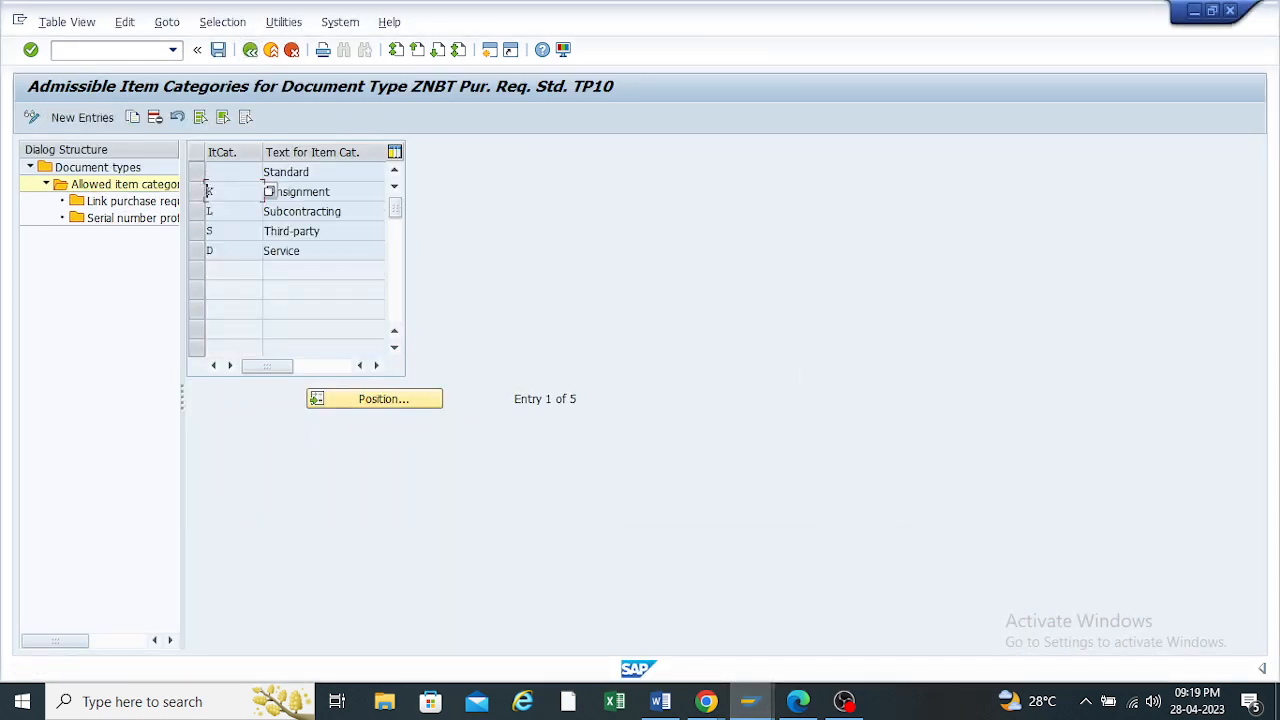
pyautogui.moveTo(301, 251); pyautogui.dragTo(264, 251)
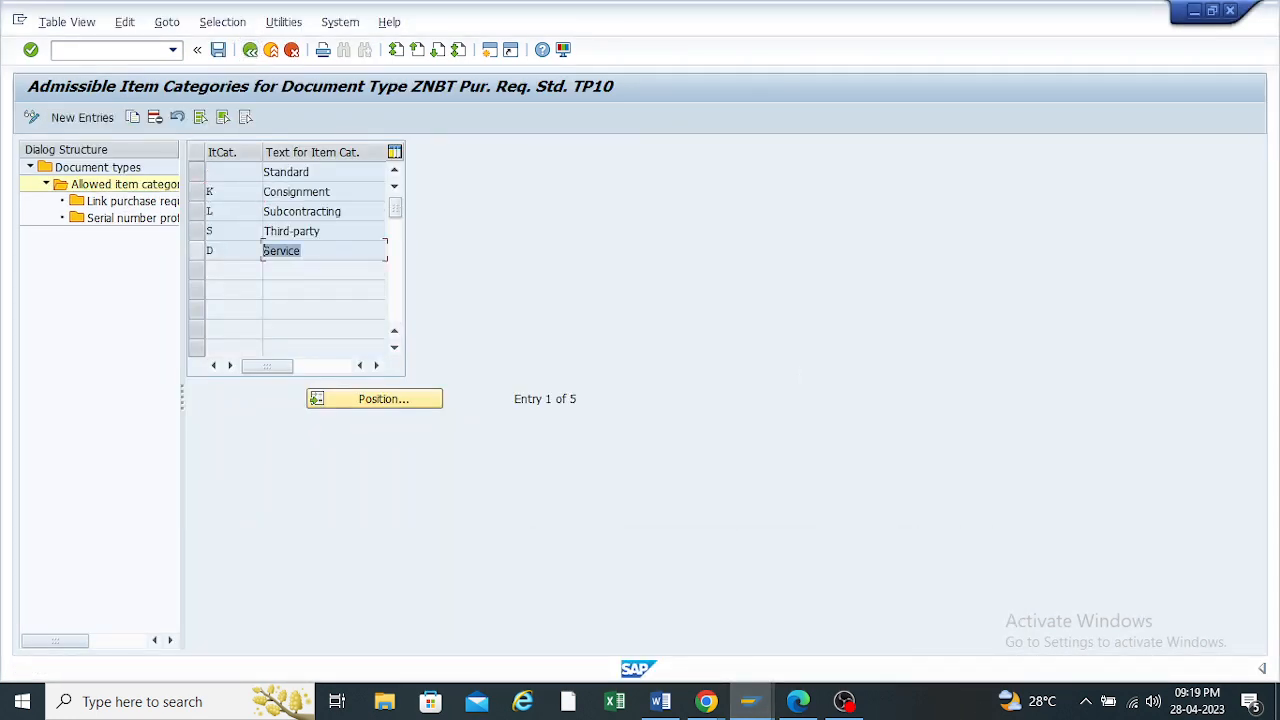
pyautogui.click(250, 49)
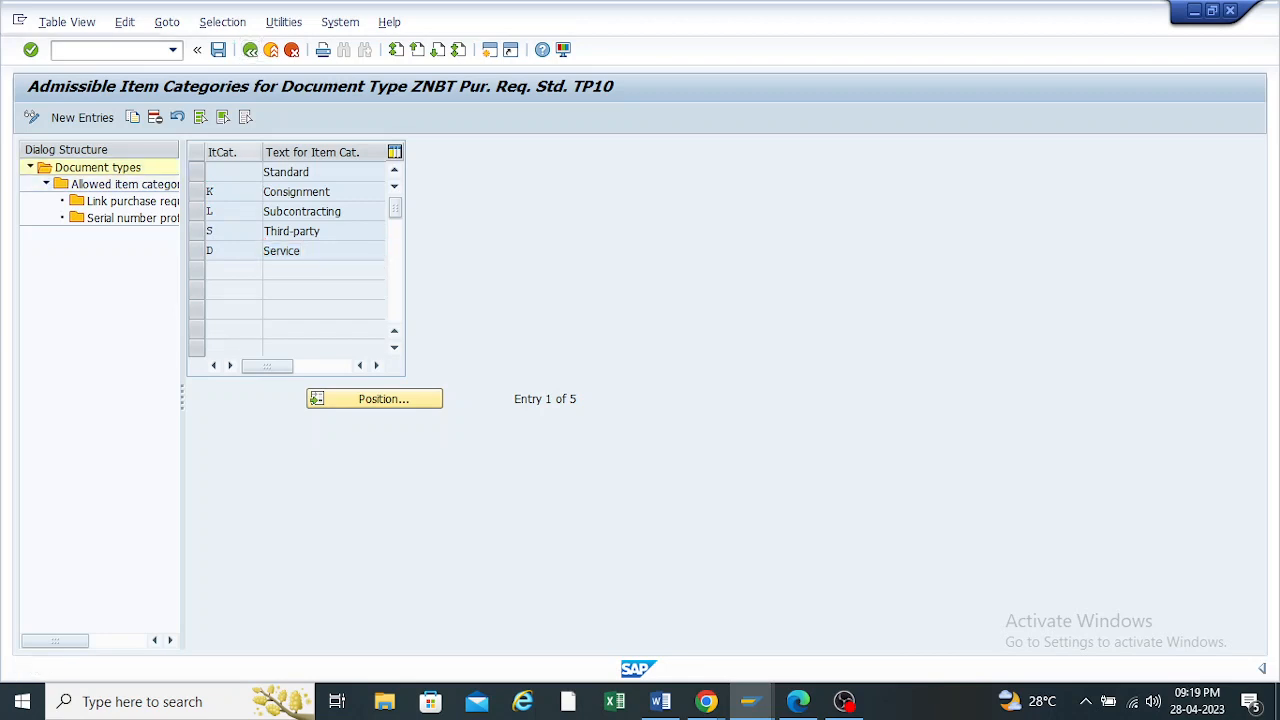
# Switch to the SAP Easy Access session and start transaction ME51N from the command history
pyautogui.moveTo(748, 701)
pyautogui.click(894, 609)
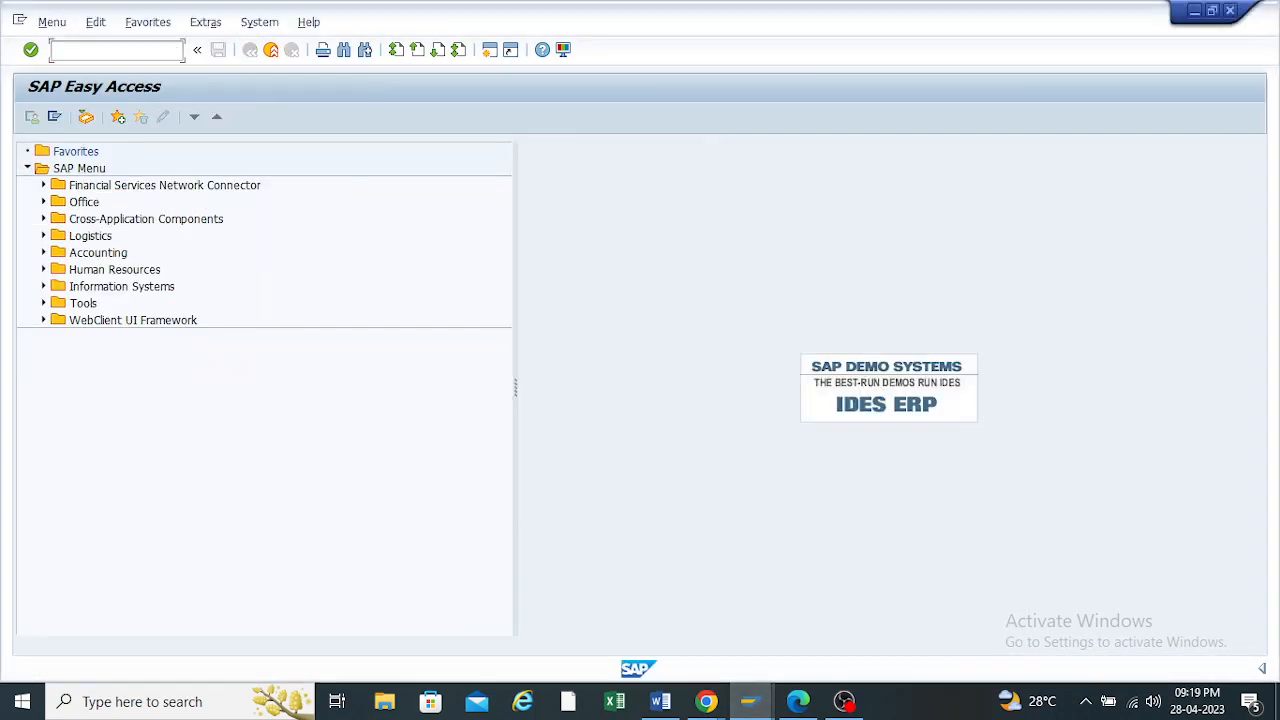
pyautogui.click(172, 49)
pyautogui.click(72, 69)
pyautogui.press('Return')
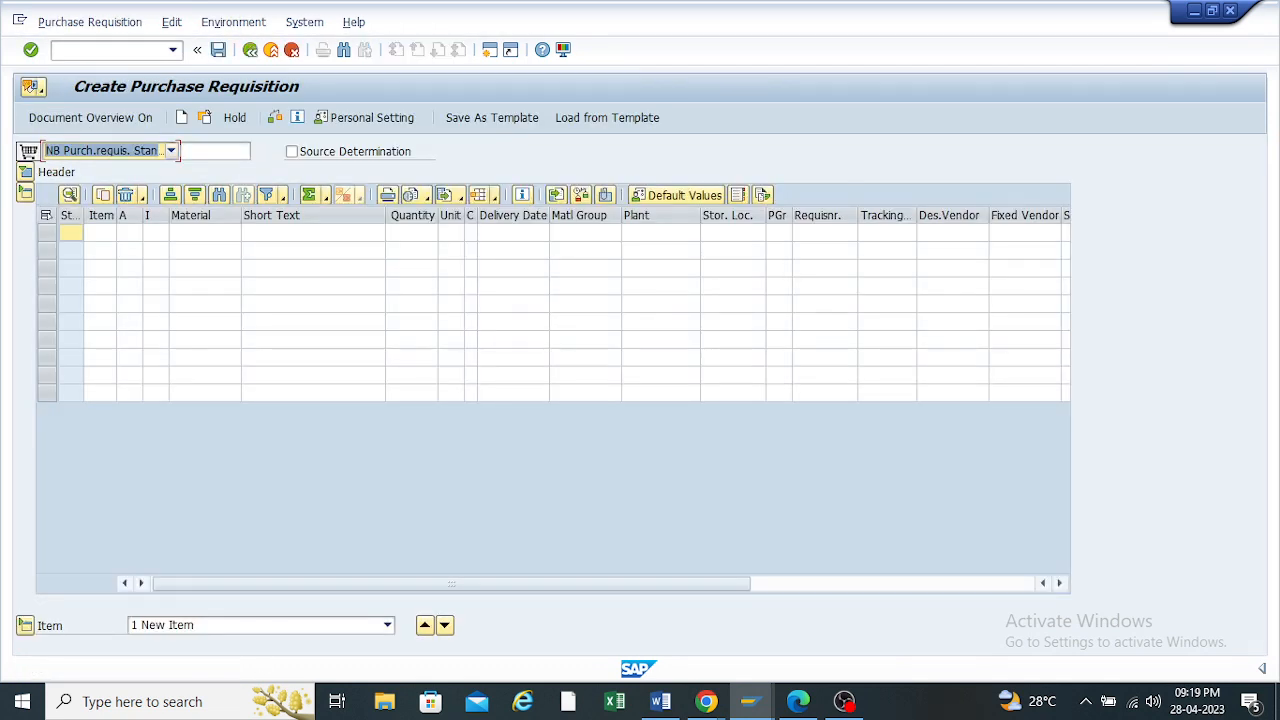
# Choose document type ZNBT for the new requisition and check which item categories the first item's value help offers
pyautogui.click(171, 150)
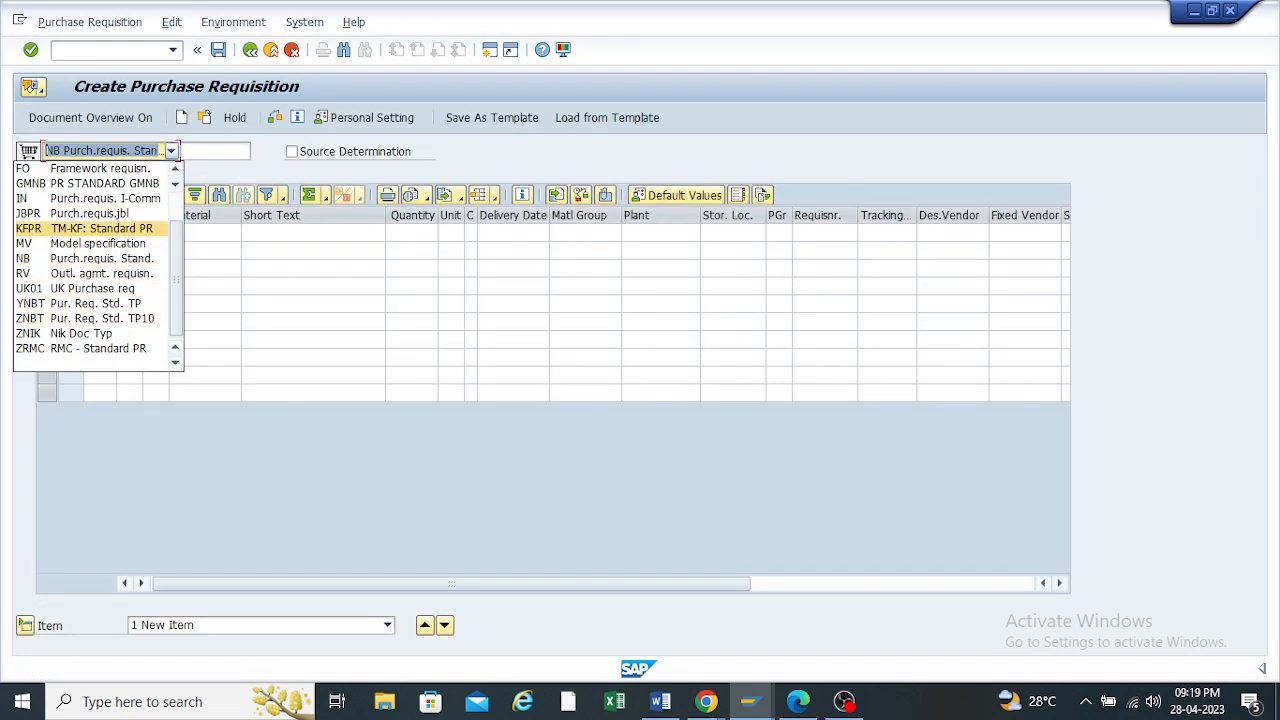
pyautogui.click(102, 318)
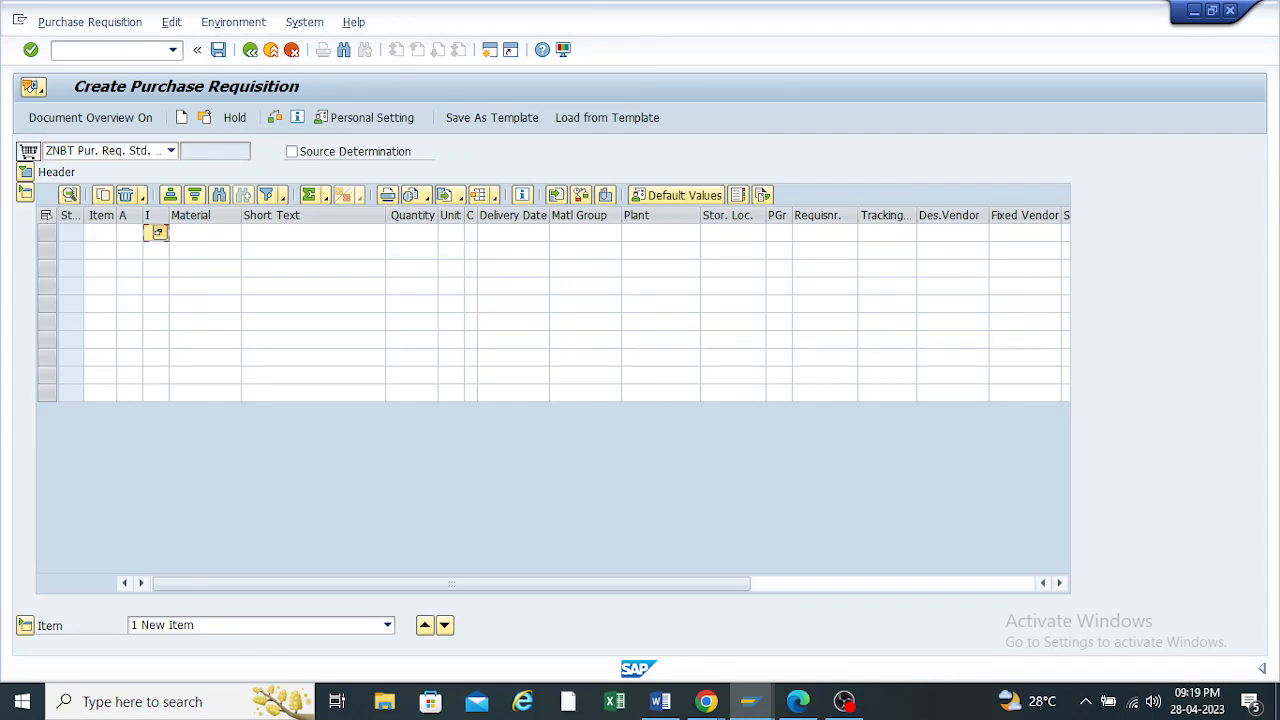
pyautogui.press('F4')
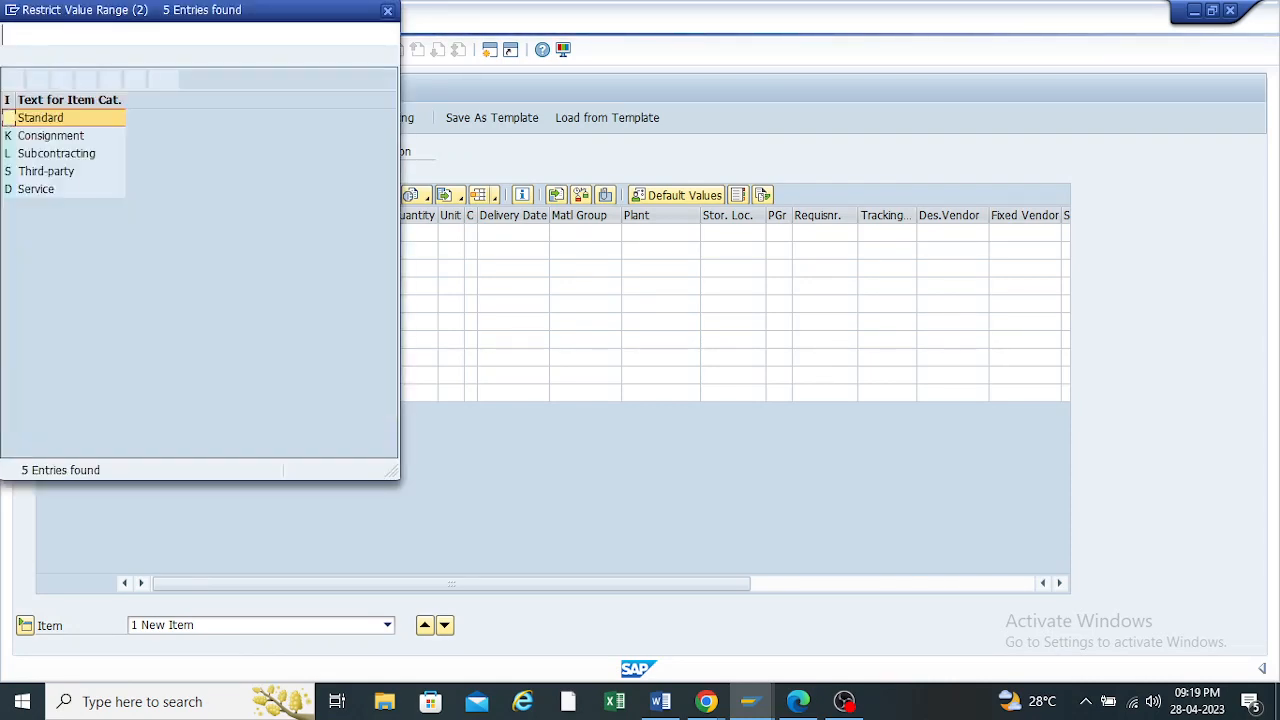
pyautogui.moveTo(184, 13); pyautogui.dragTo(385, 121)
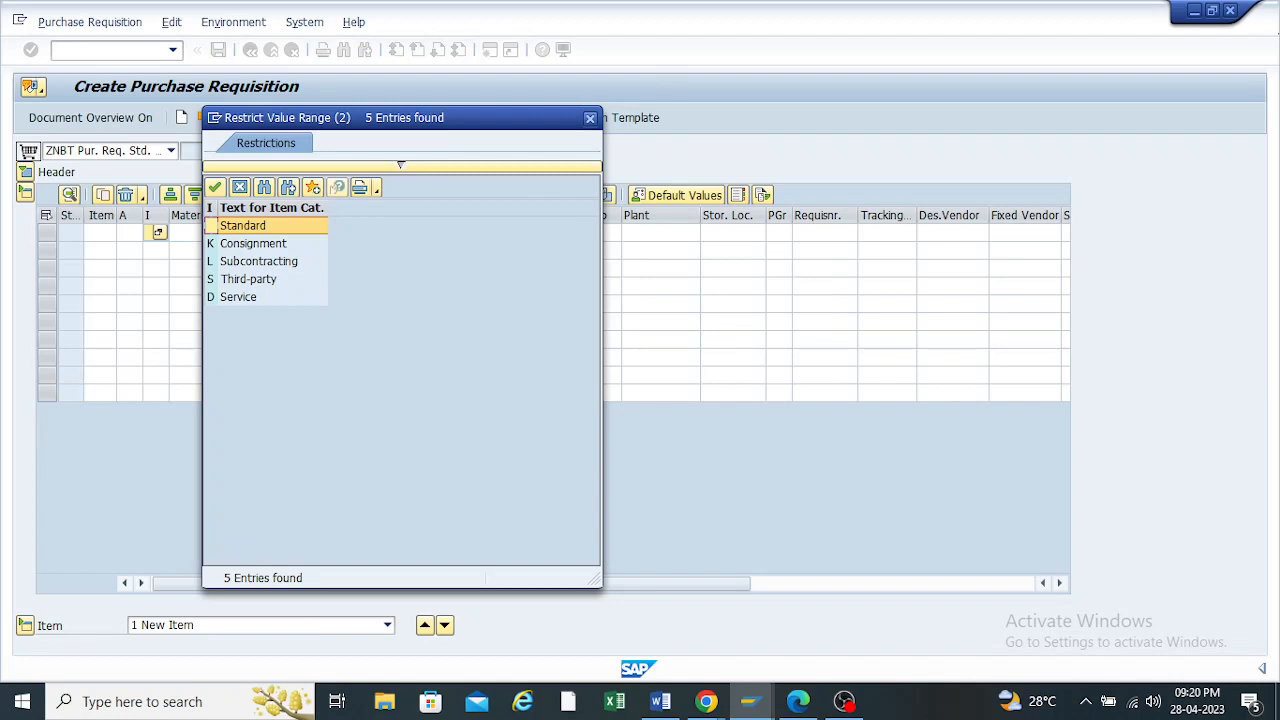
pyautogui.click(590, 117)
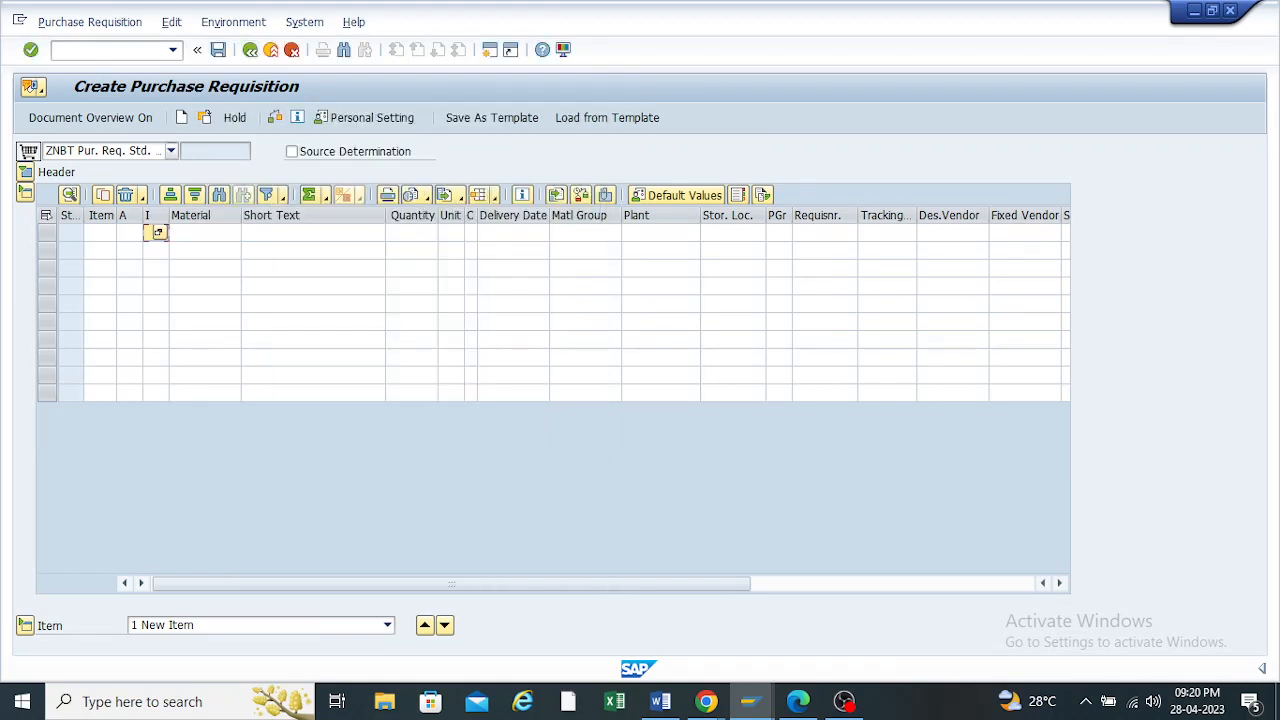
# Select document type ZNBT again, leave the requisition and switch back to the session with the document types list
pyautogui.click(171, 150)
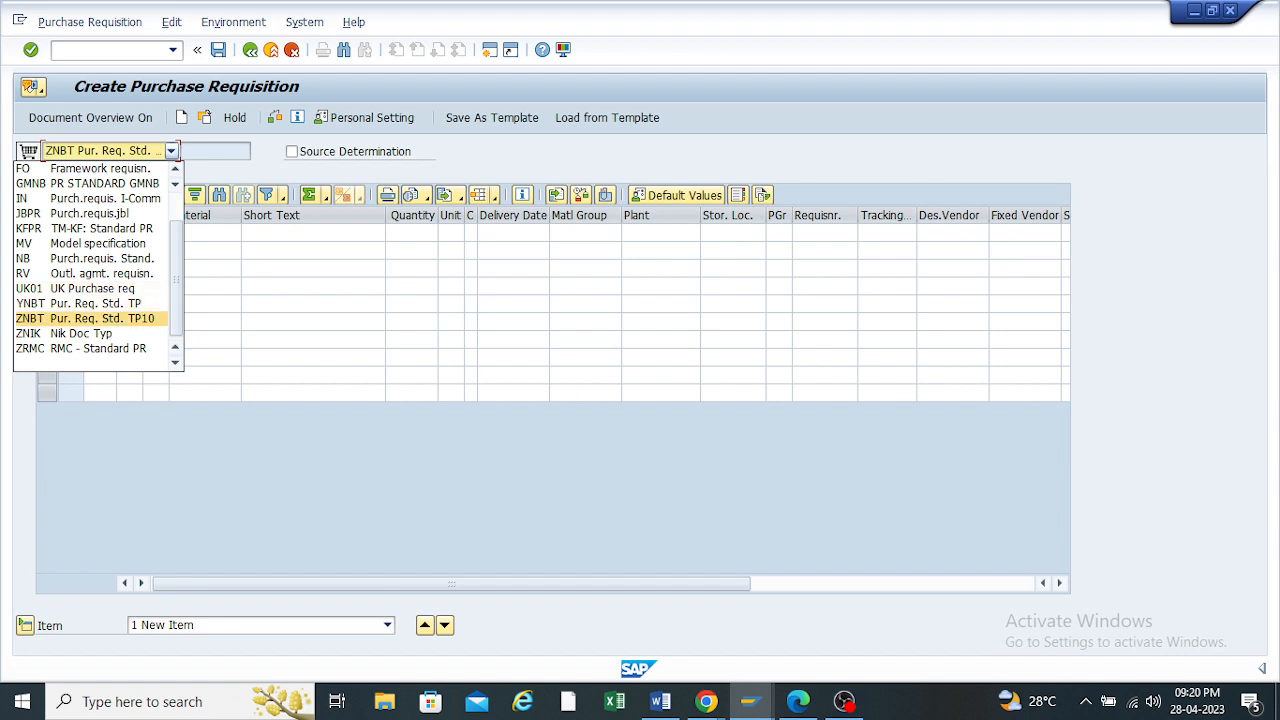
pyautogui.click(100, 318)
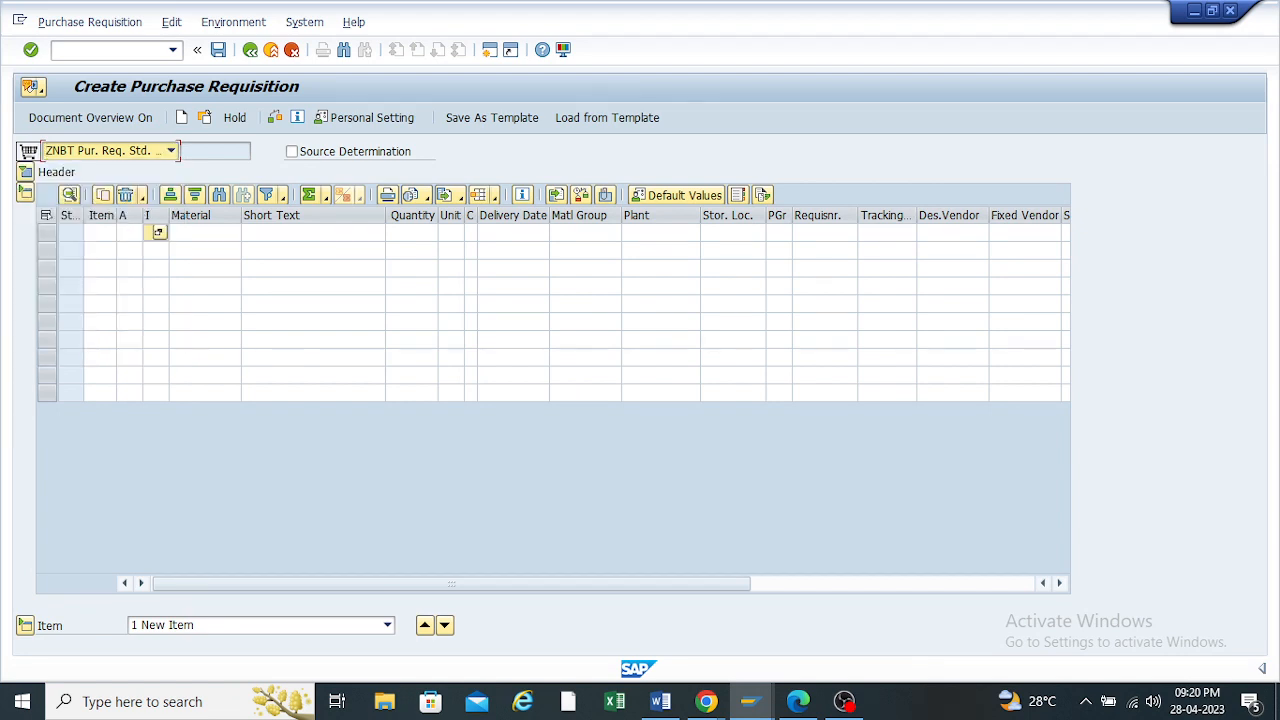
pyautogui.click(250, 50)
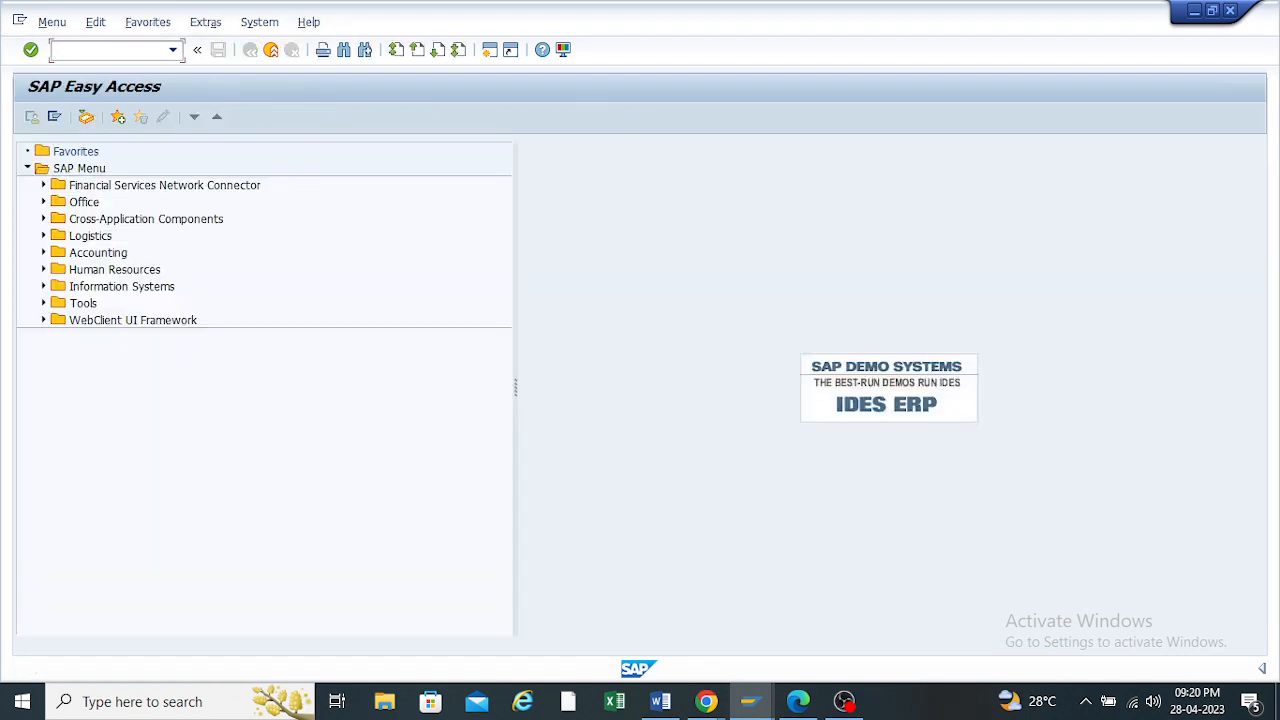
pyautogui.moveTo(750, 701)
pyautogui.click(717, 610)
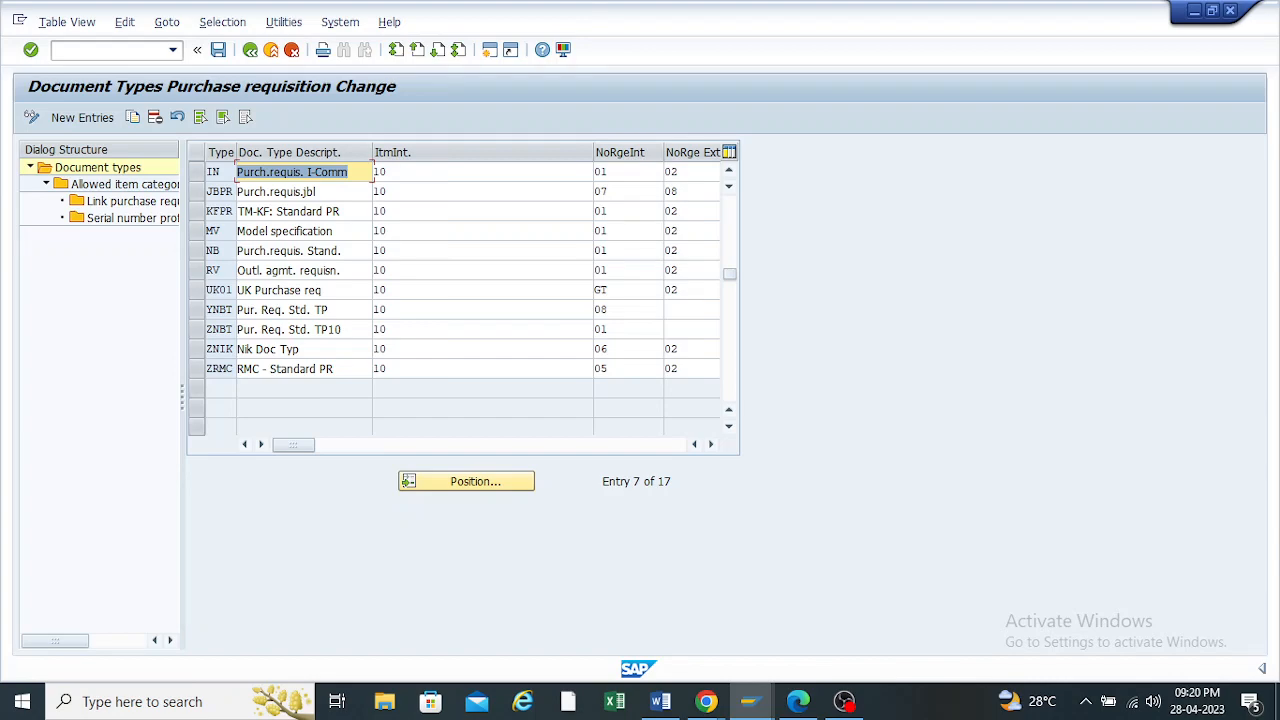
# Open Define Number Ranges for purchase requisitions in the IMG and display the existing intervals
pyautogui.click(250, 50)
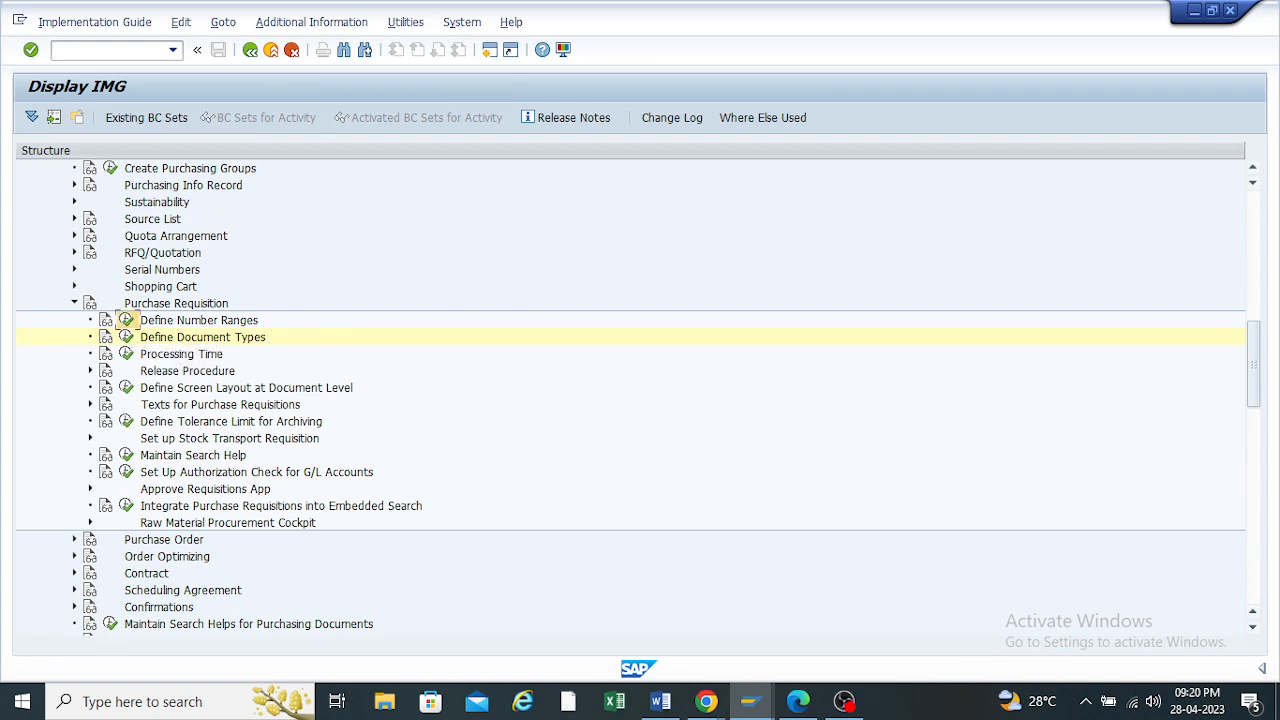
pyautogui.click(126, 320)
pyautogui.click(27, 192)
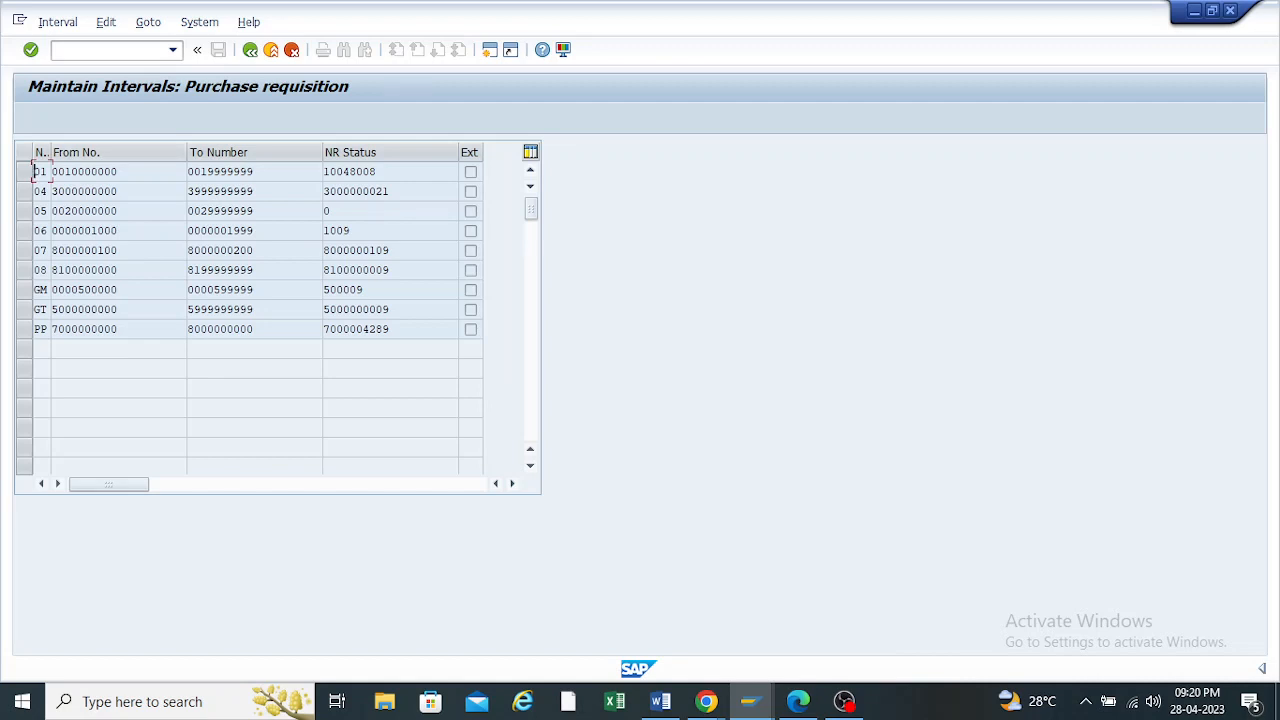
pyautogui.click(250, 49)
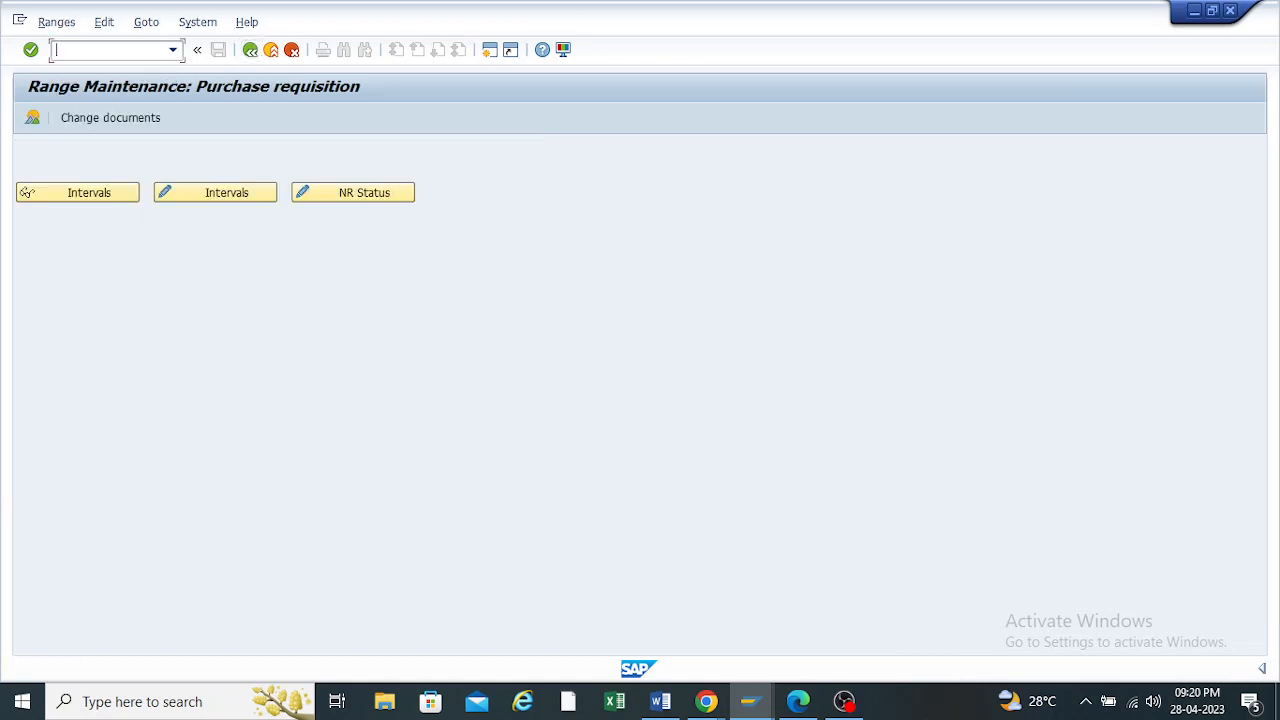
pyautogui.click(215, 192)
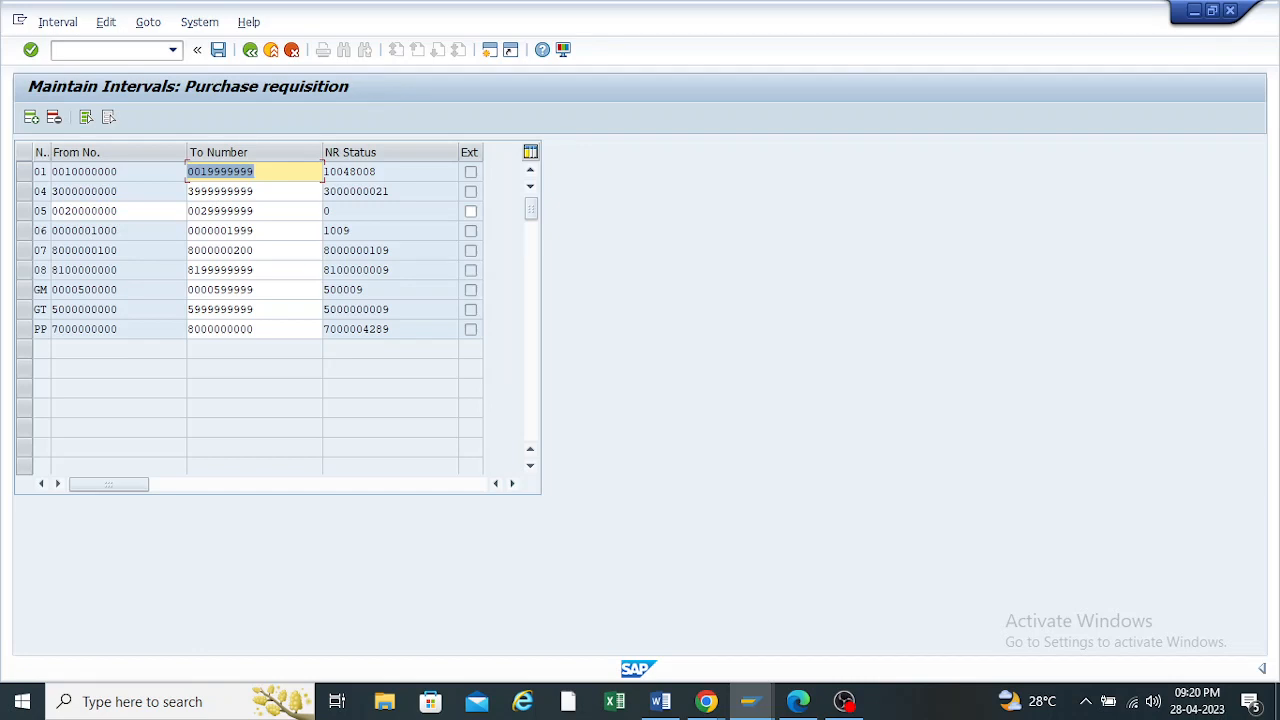
pyautogui.click(31, 117)
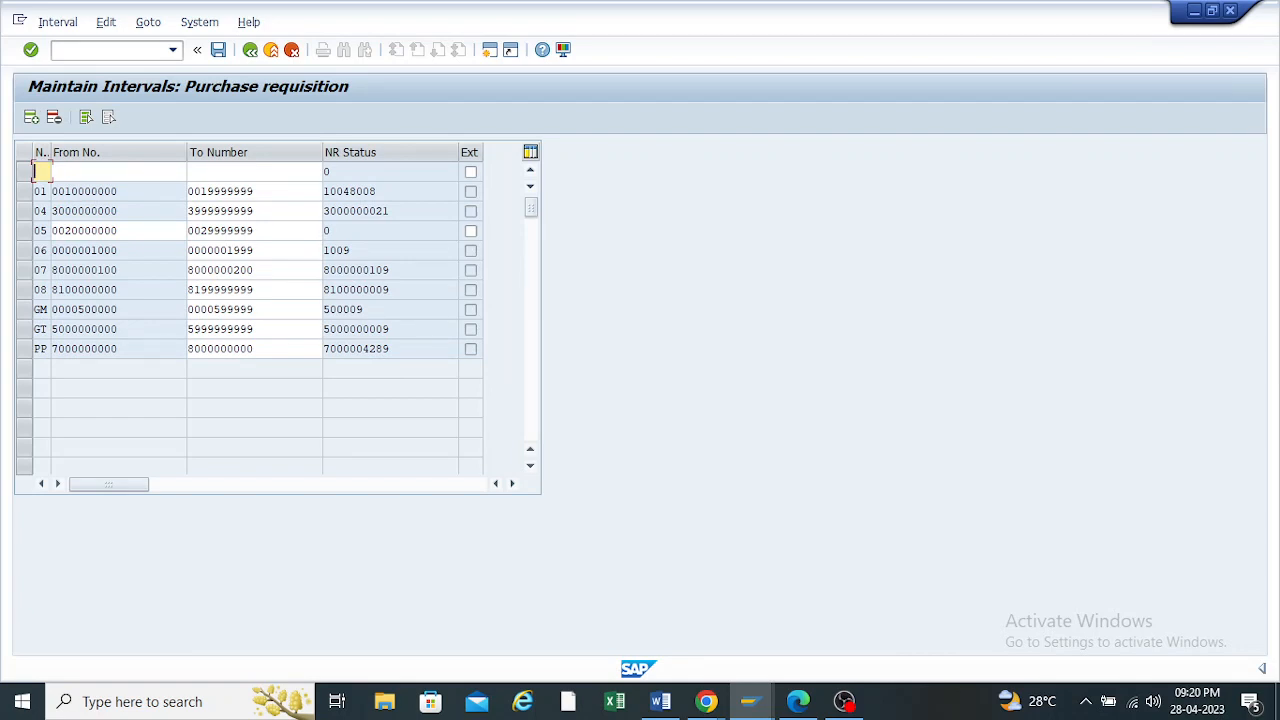
pyautogui.write('09')
pyautogui.click(118, 172)
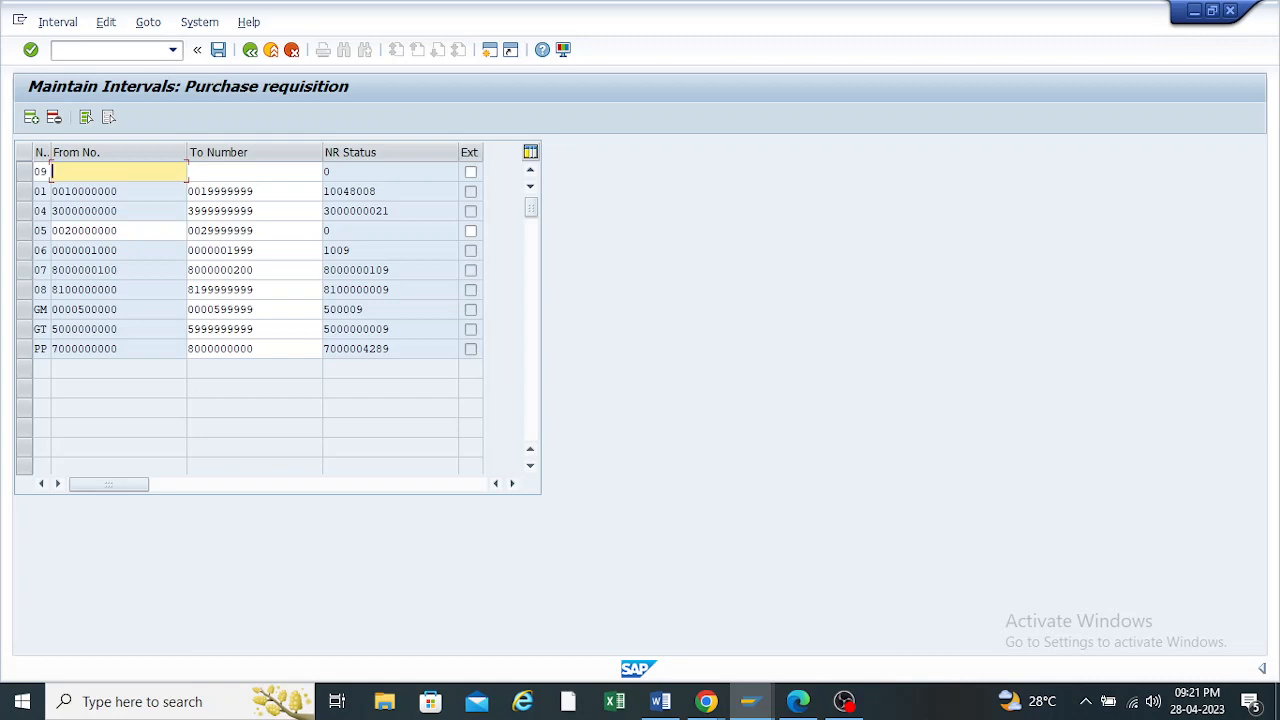
pyautogui.write('2000000000')
pyautogui.click(236, 172)
pyautogui.write('2199999999')
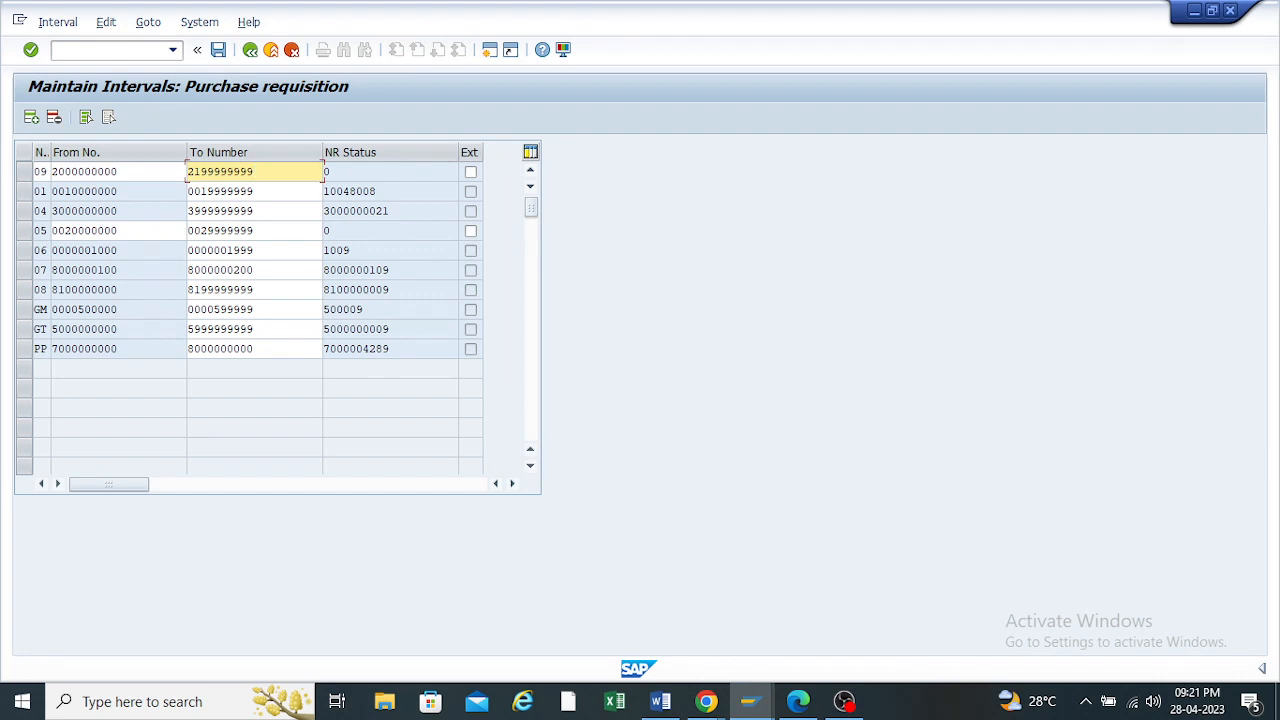
pyautogui.press('Return')
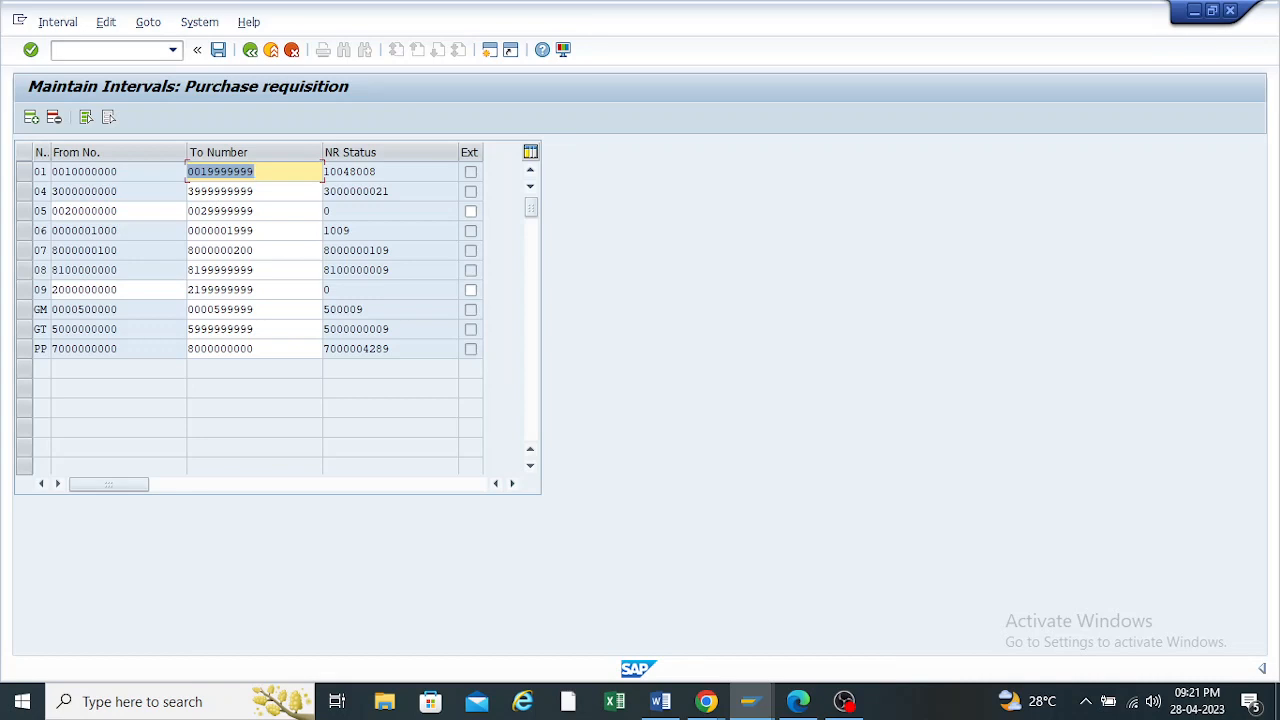
pyautogui.click(218, 49)
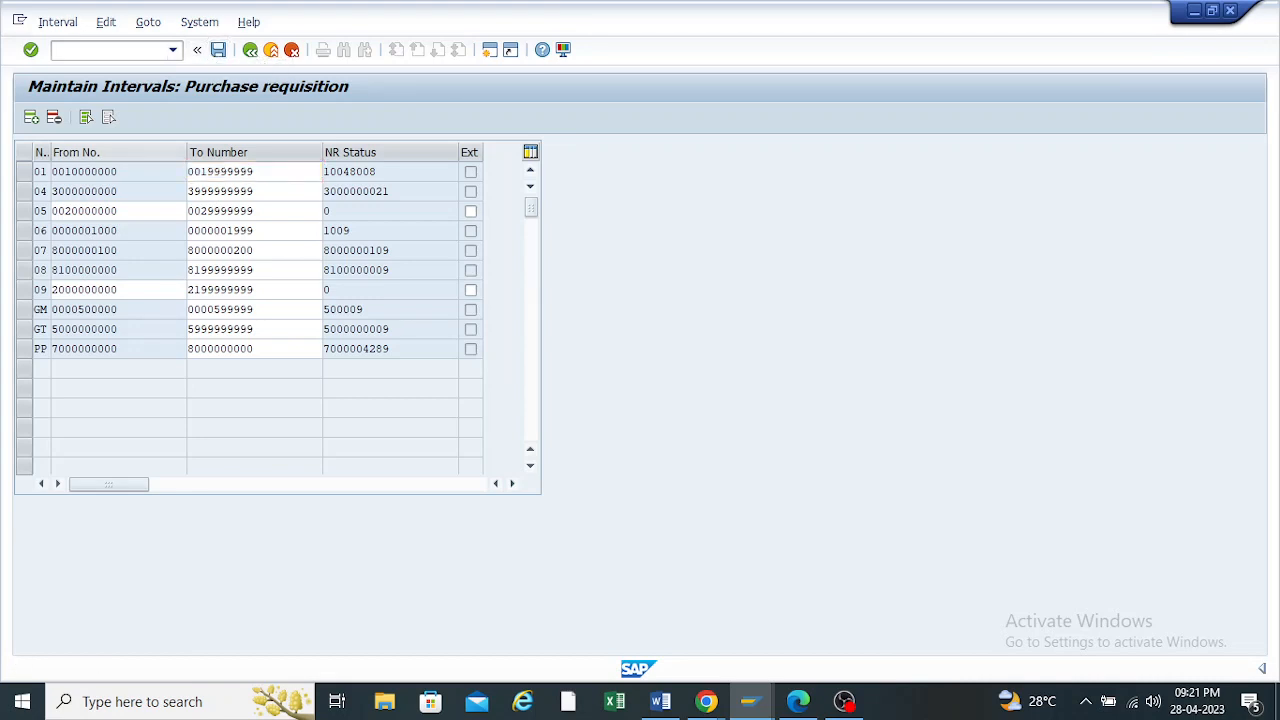
pyautogui.press('Return')
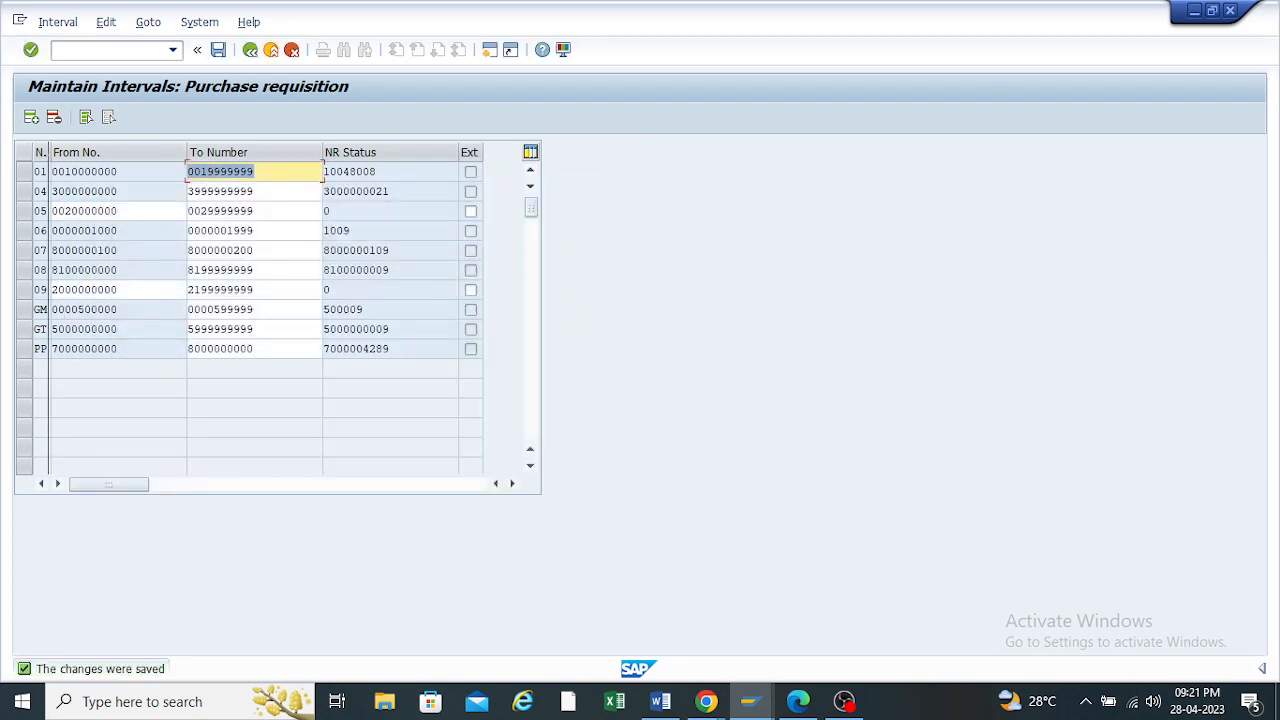
# Widen the interval number column and leave number range maintenance for the IMG structure
pyautogui.doubleClick(48, 290)
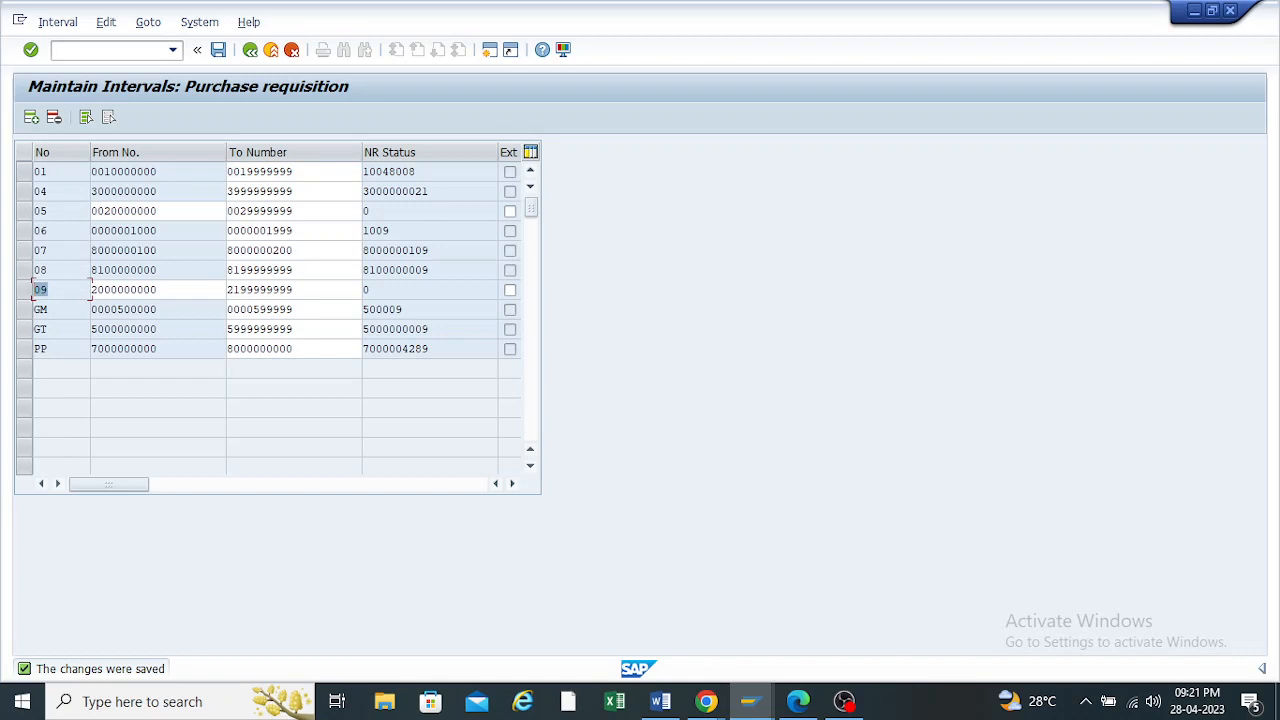
pyautogui.click(250, 49)
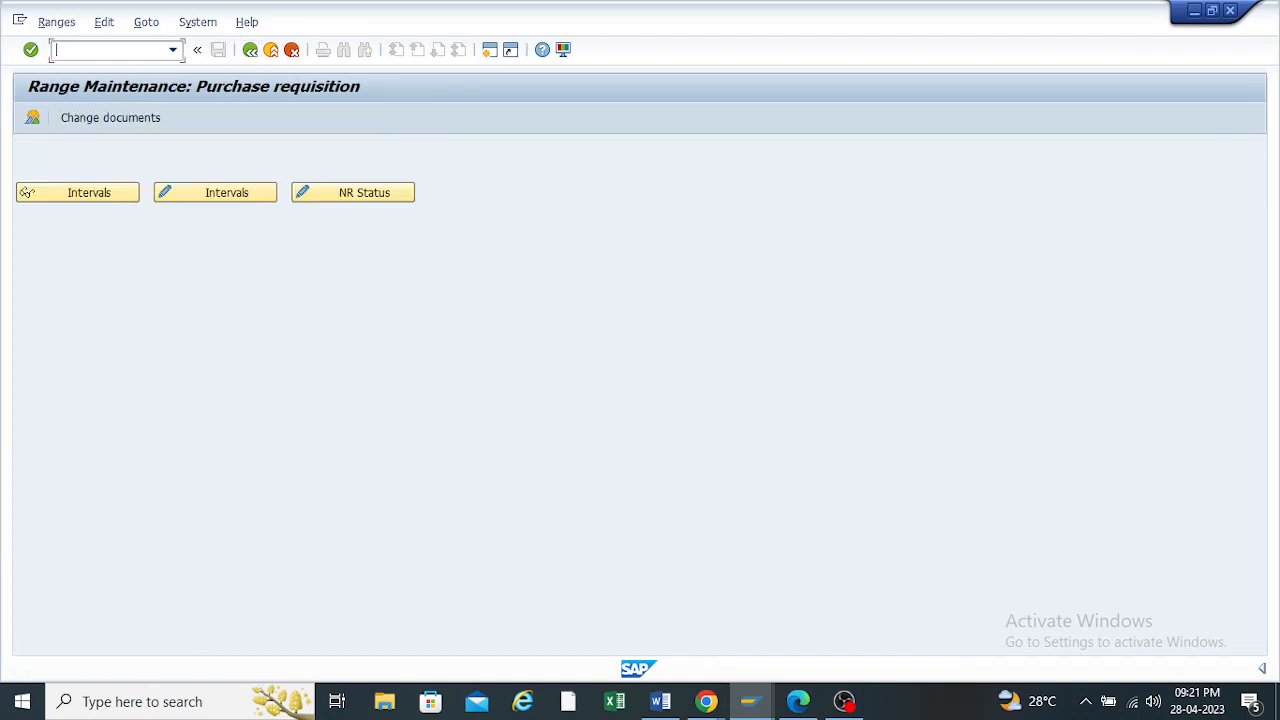
pyautogui.click(250, 49)
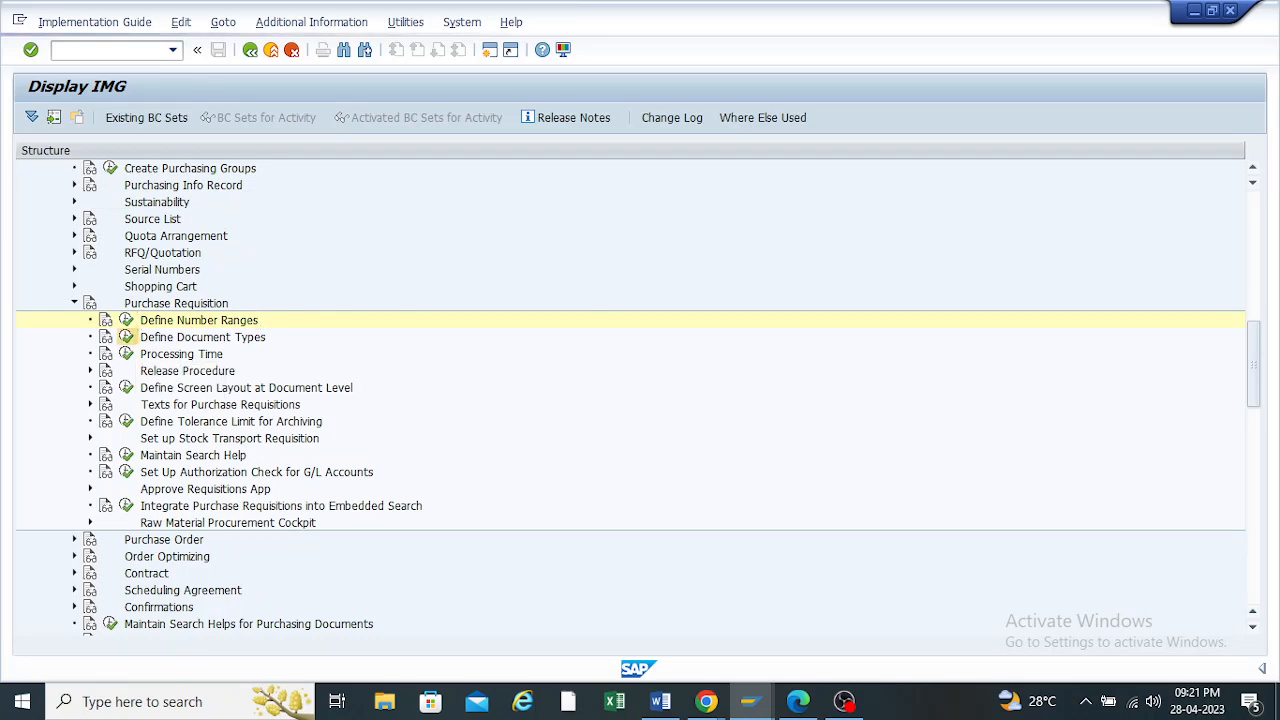
# In Define Document Types, set the internal number range of ZNBT to 09 and save in the proposed customizing request
pyautogui.click(126, 337)
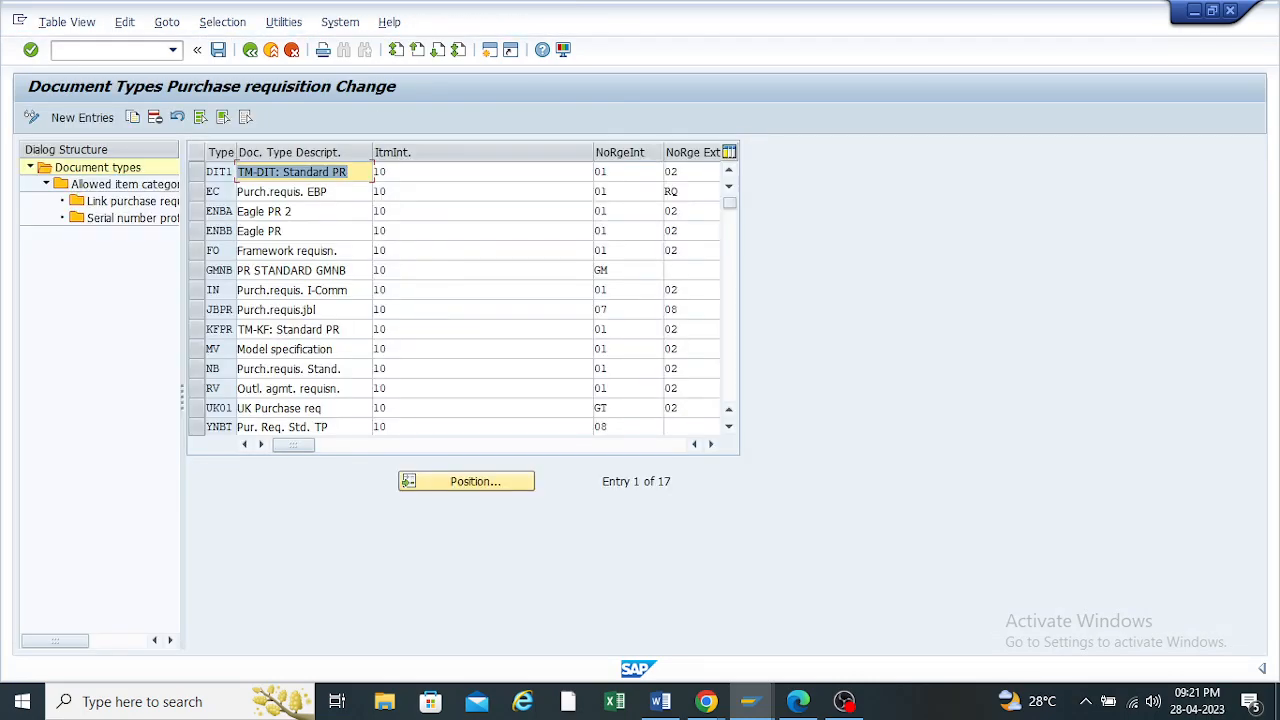
pyautogui.scroll(-1, 462, 300)
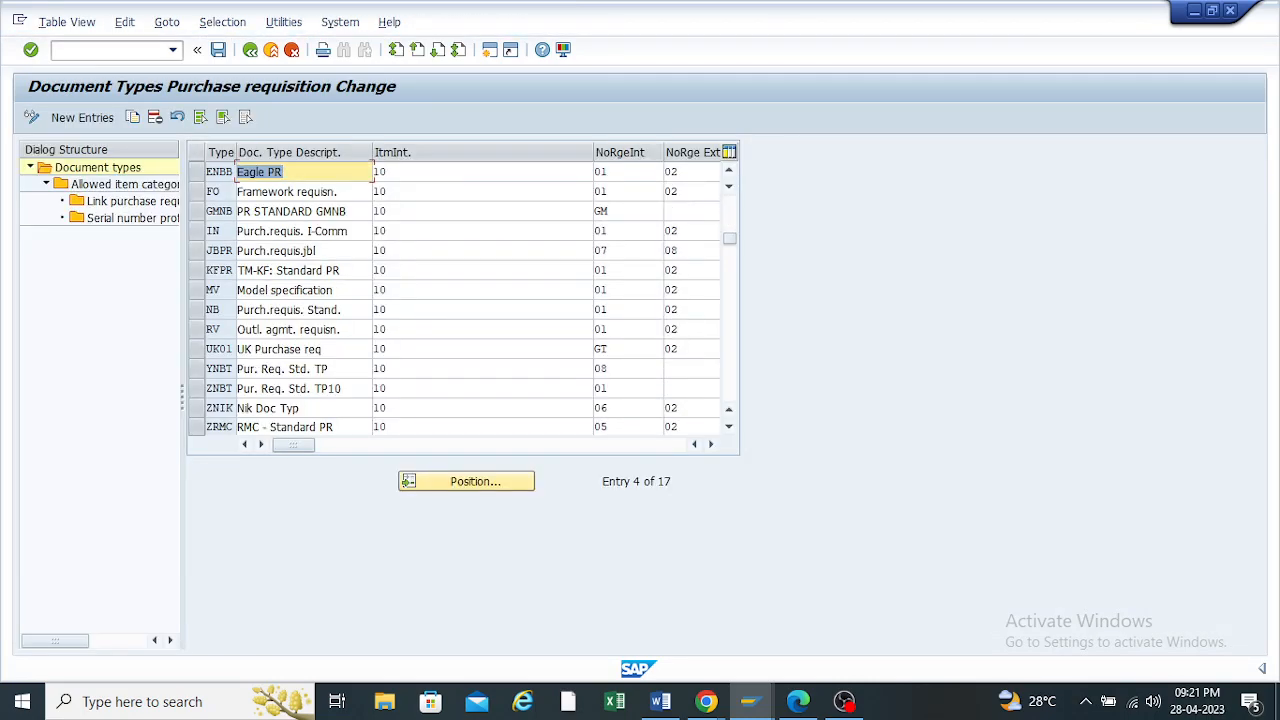
pyautogui.moveTo(609, 388); pyautogui.dragTo(595, 388)
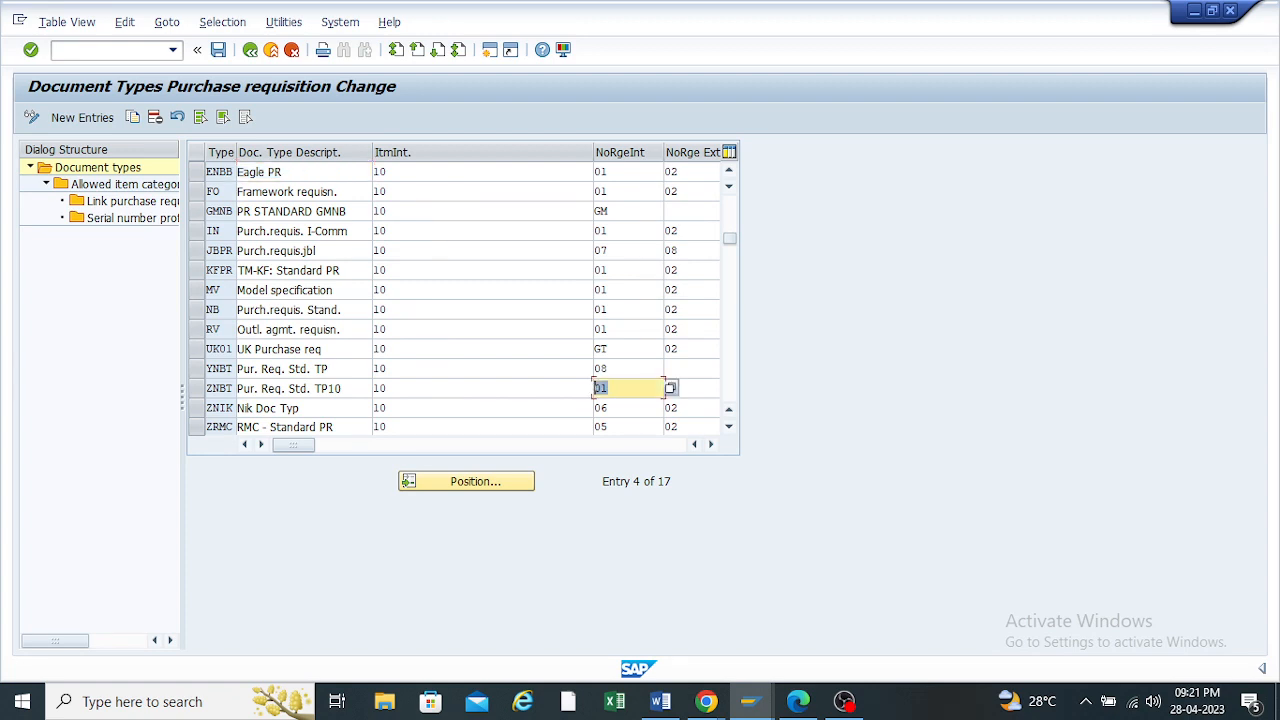
pyautogui.press('BackSpace')
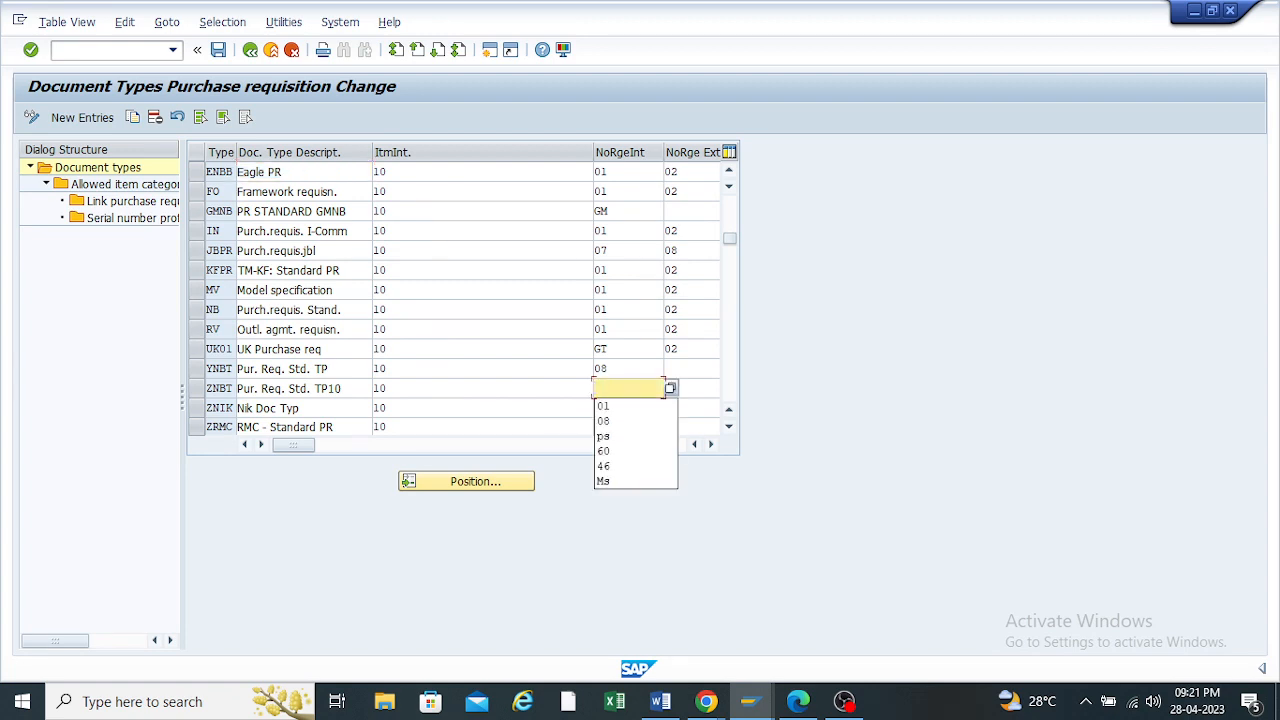
pyautogui.write('09')
pyautogui.press('Return')
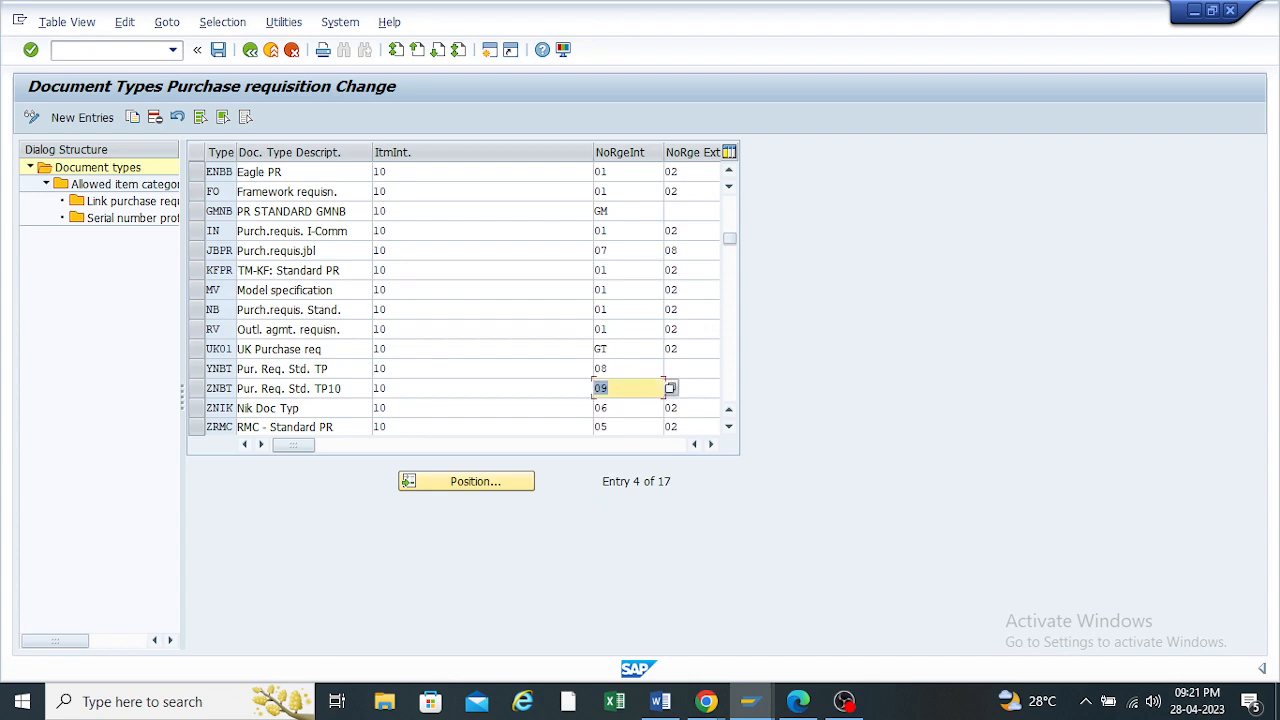
pyautogui.click(218, 50)
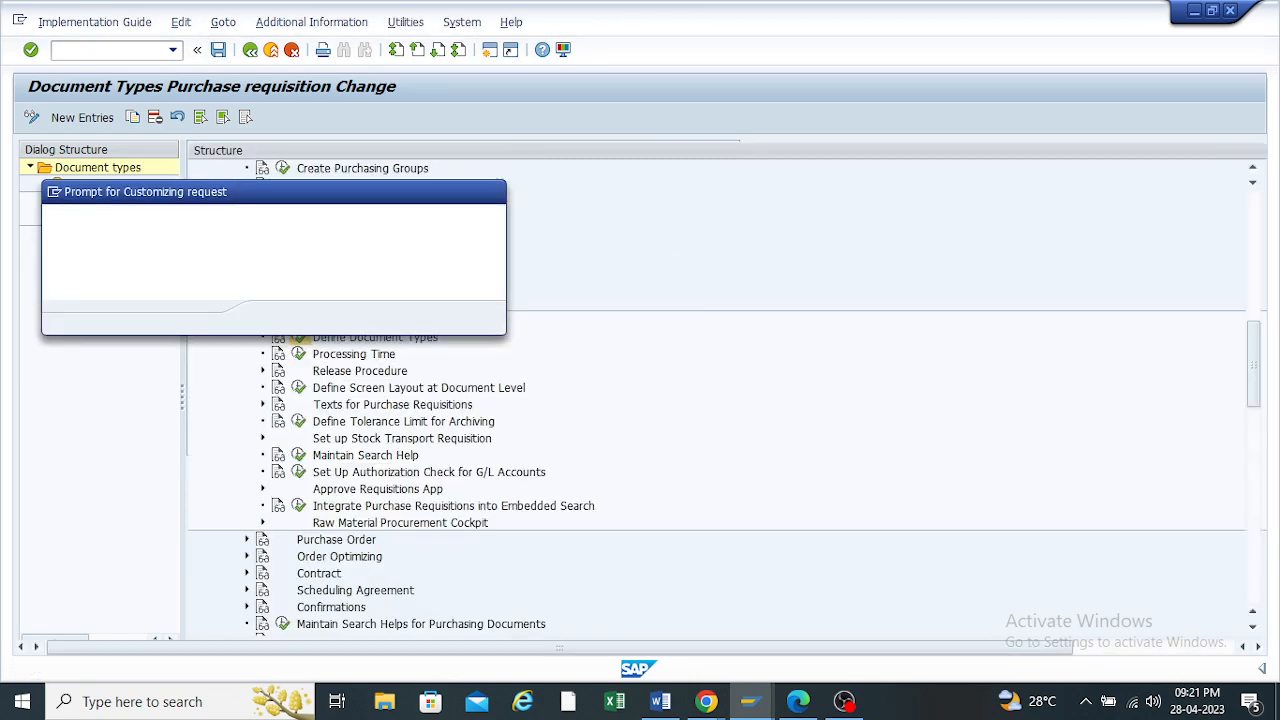
pyautogui.click(272, 317)
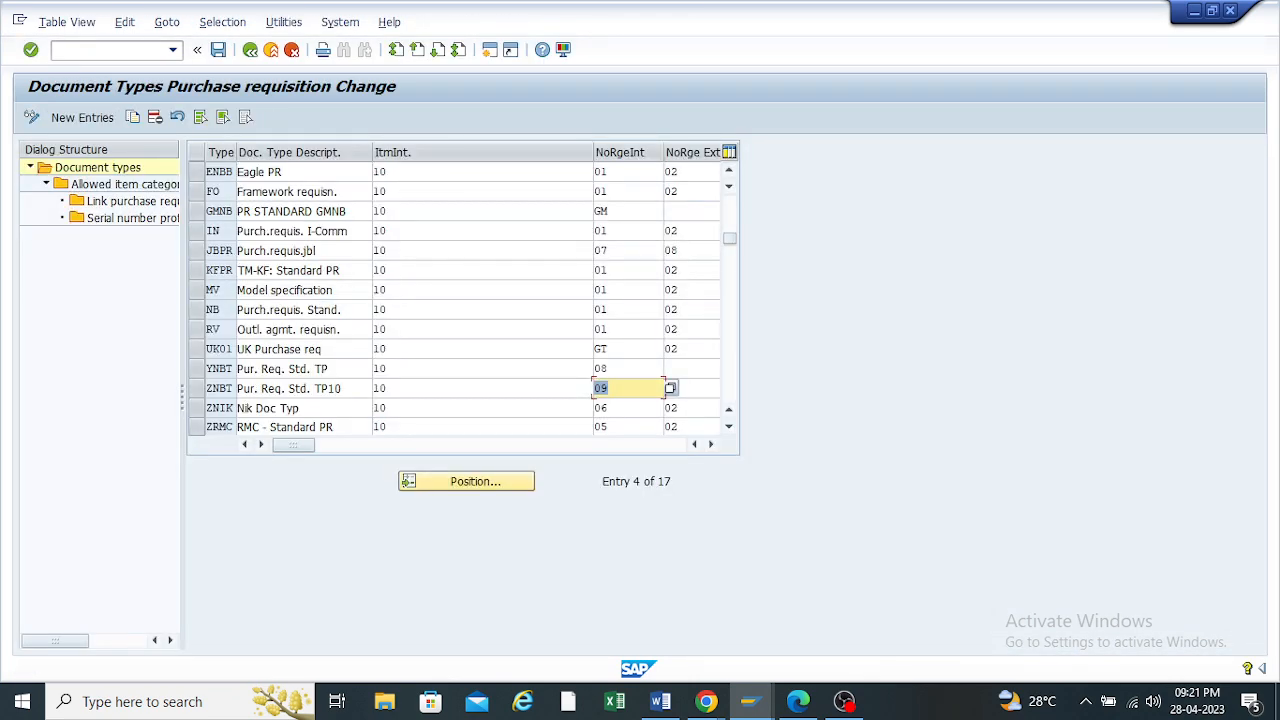
# Leave document type maintenance for purchase requisitions and return to the IMG structure
pyautogui.click(751, 701)
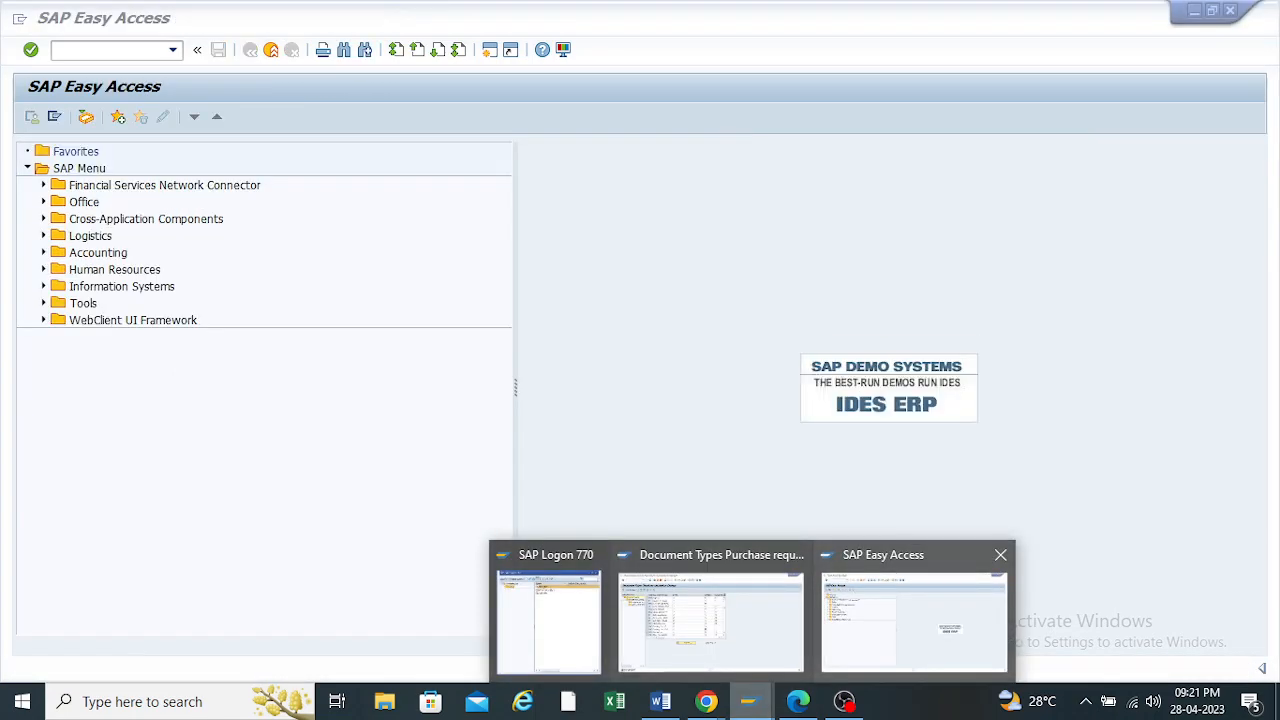
pyautogui.click(914, 620)
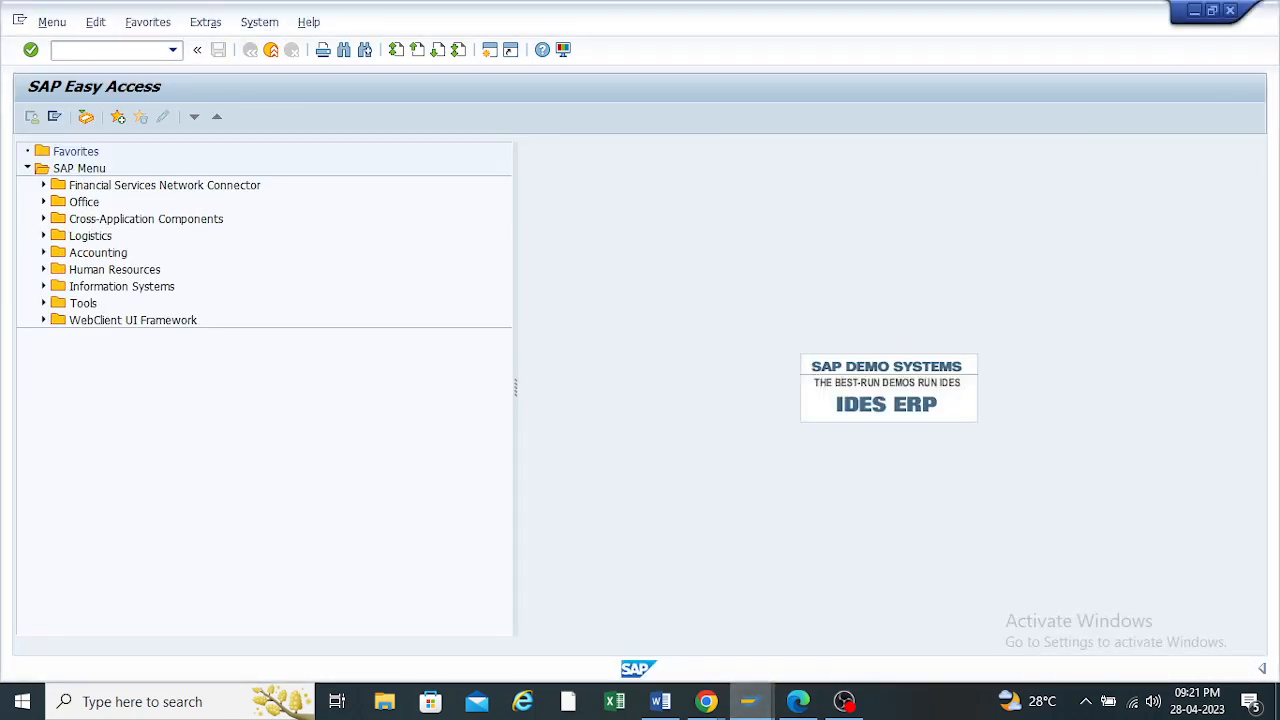
pyautogui.click(751, 701)
pyautogui.click(714, 618)
pyautogui.click(250, 49)
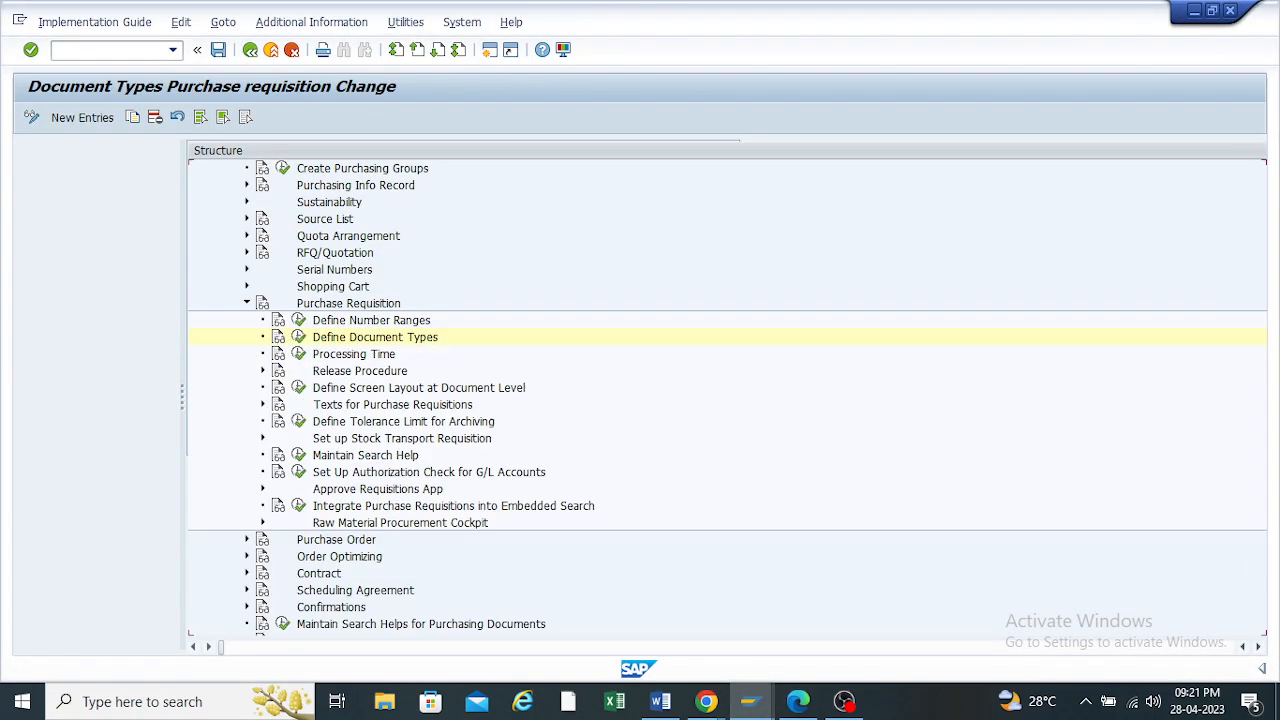
# Run ME51N in the SAP Easy Access session and select document type ZNBT for the new purchase requisition
pyautogui.moveTo(751, 701)
pyautogui.click(914, 620)
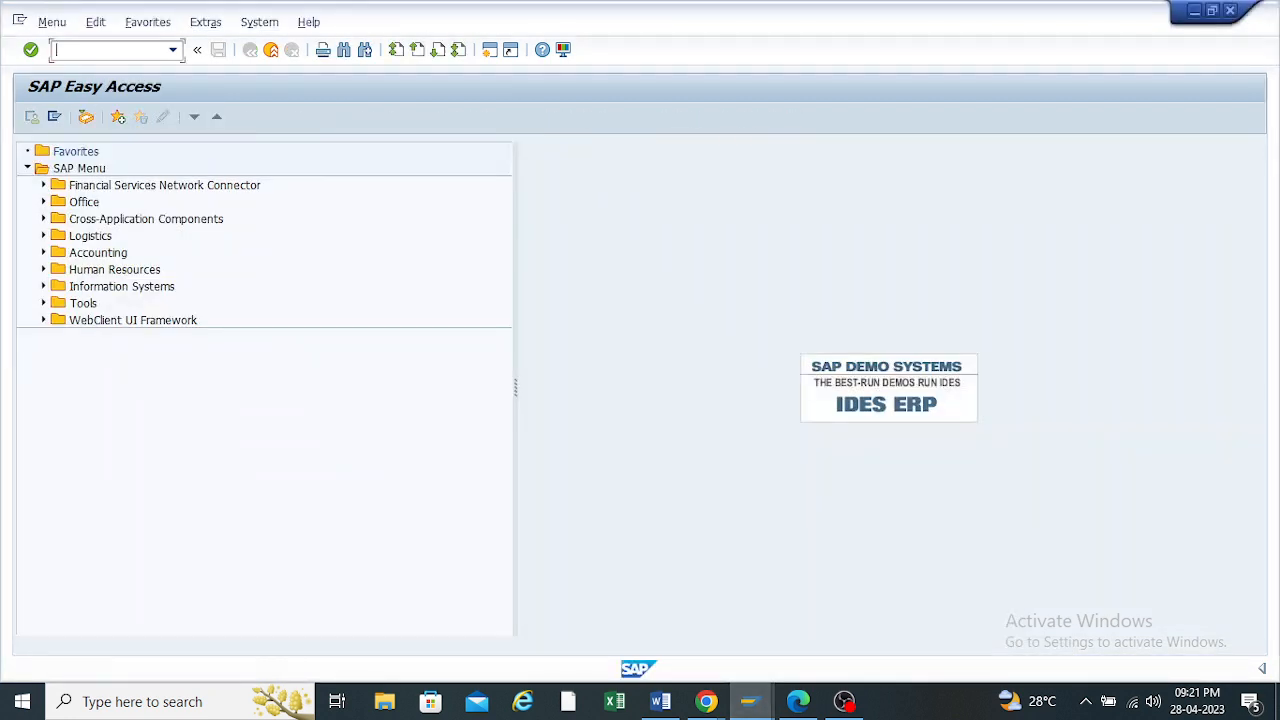
pyautogui.click(172, 49)
pyautogui.press('Return')
pyautogui.press('Return')
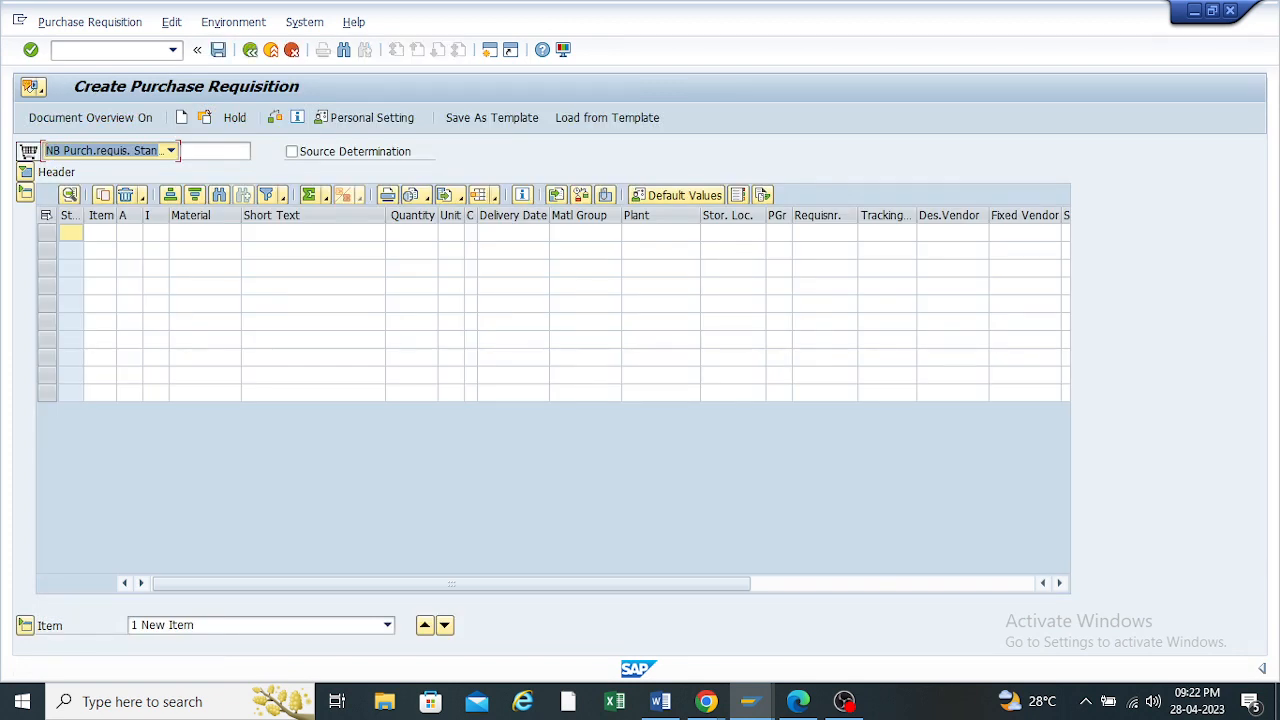
pyautogui.click(171, 151)
pyautogui.click(205, 232)
pyautogui.click(205, 232)
pyautogui.click(171, 151)
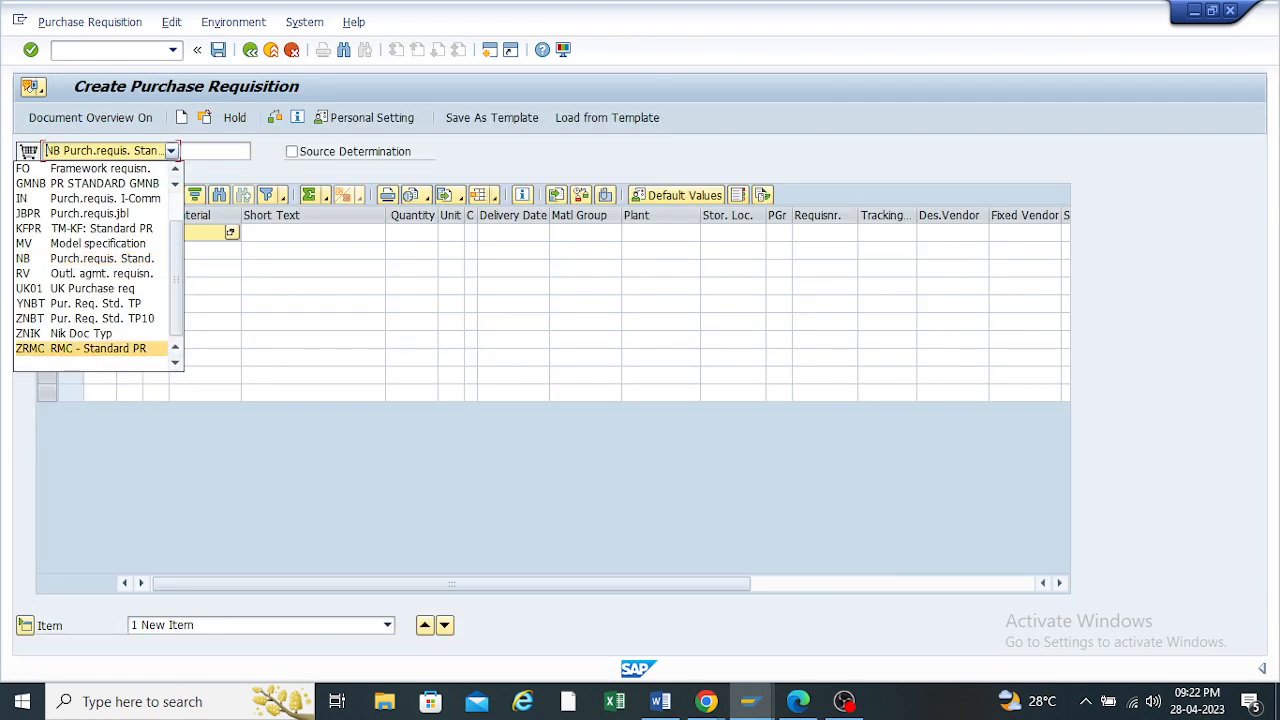
pyautogui.click(102, 318)
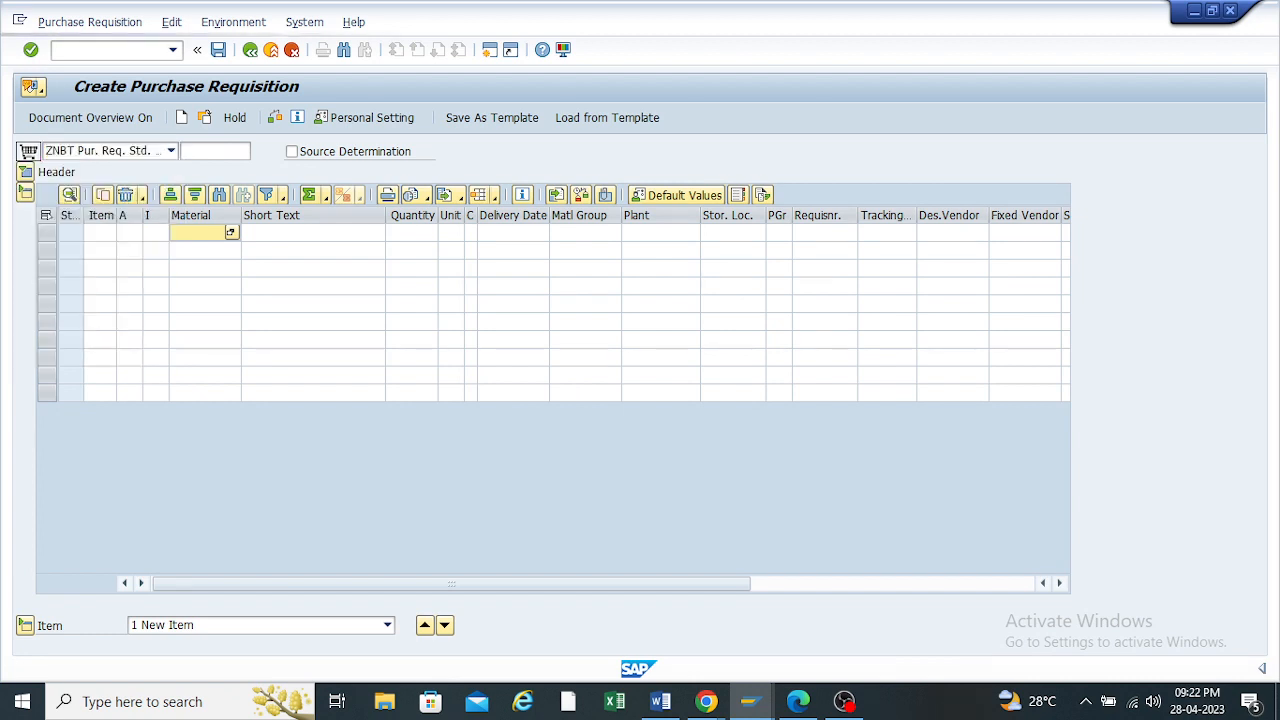
# Enter a requisition item for material 100000105 with quantity 50, plant tp10 and storage location rm00
pyautogui.click(200, 232)
pyautogui.press('Return')
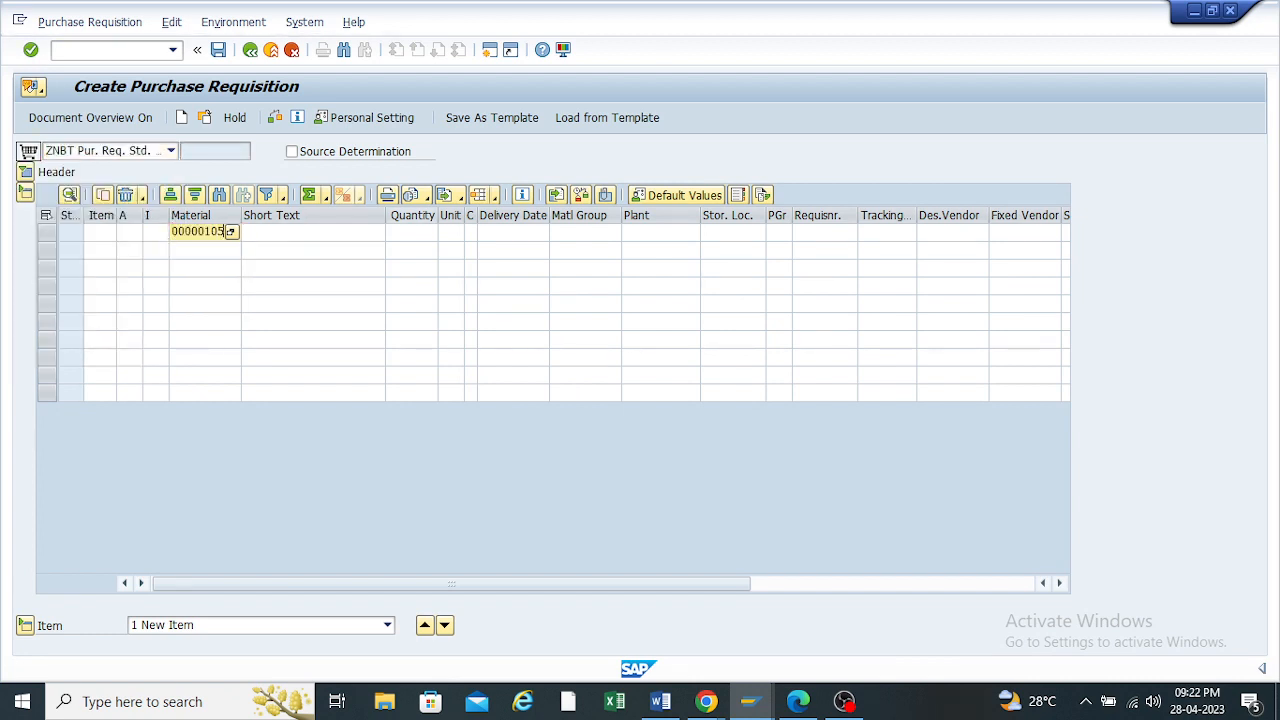
pyautogui.click(411, 232)
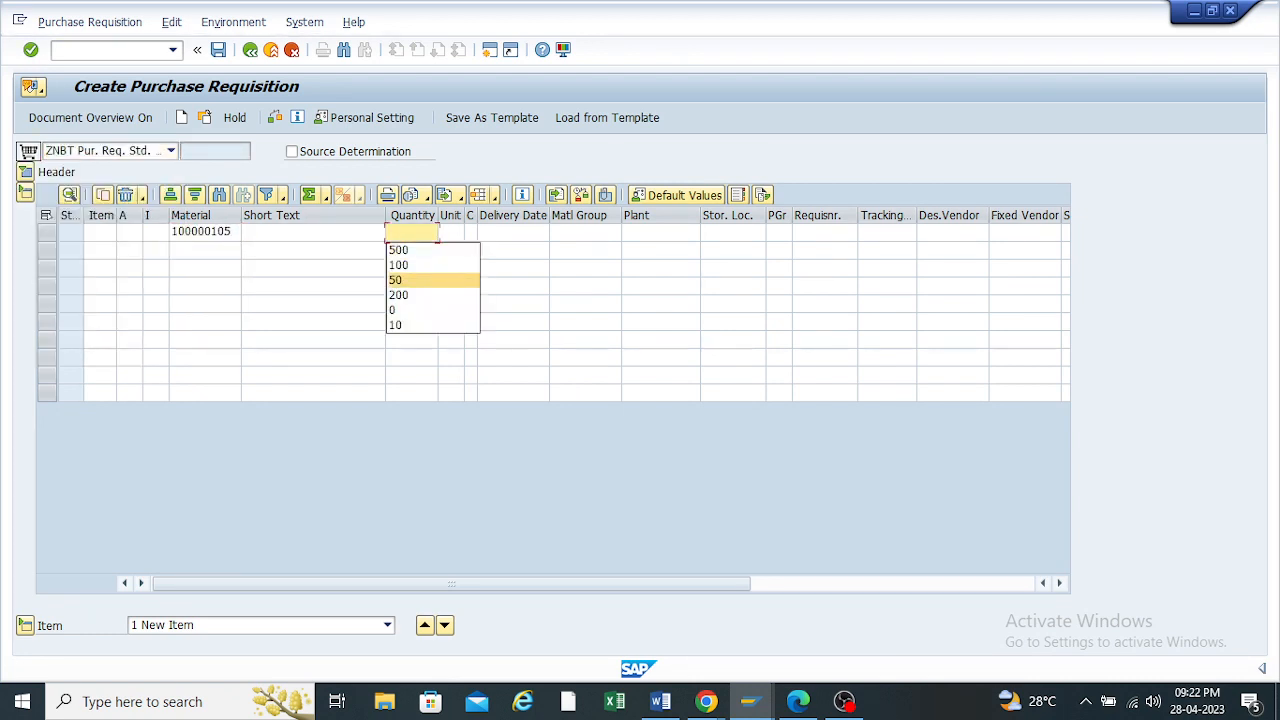
pyautogui.click(411, 280)
pyautogui.click(656, 232)
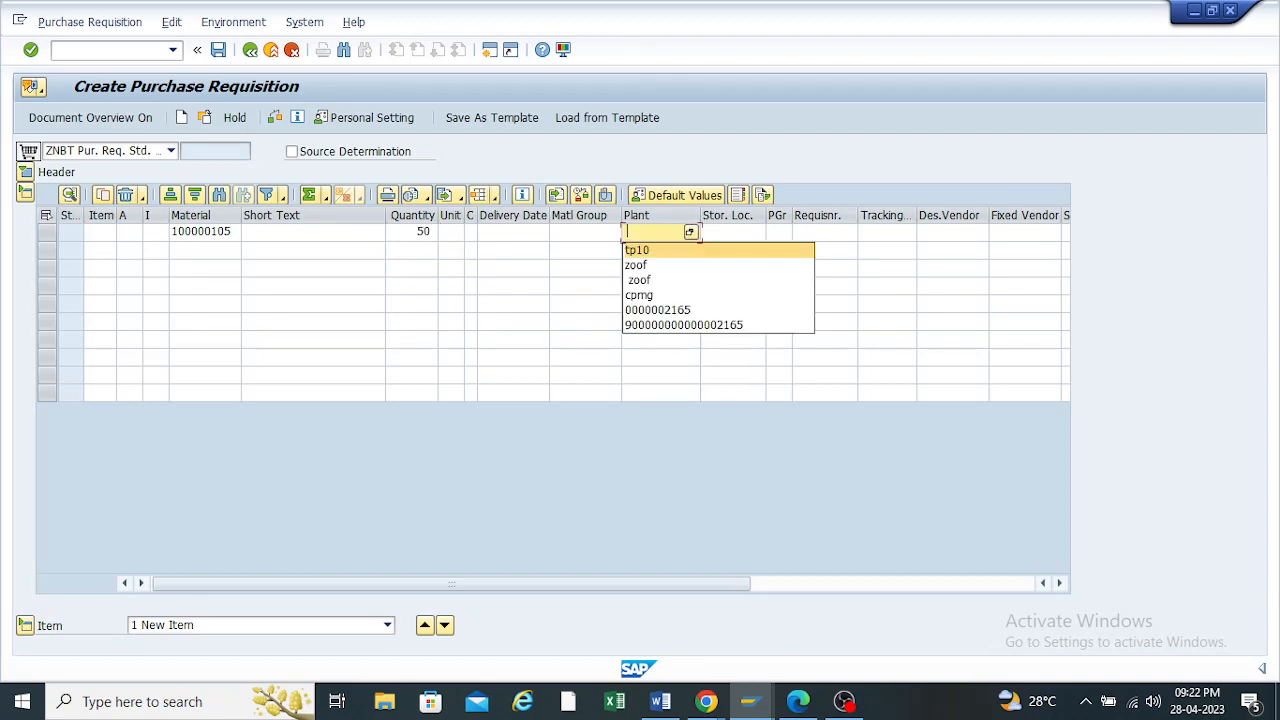
pyautogui.click(656, 249)
pyautogui.click(726, 232)
pyautogui.click(724, 248)
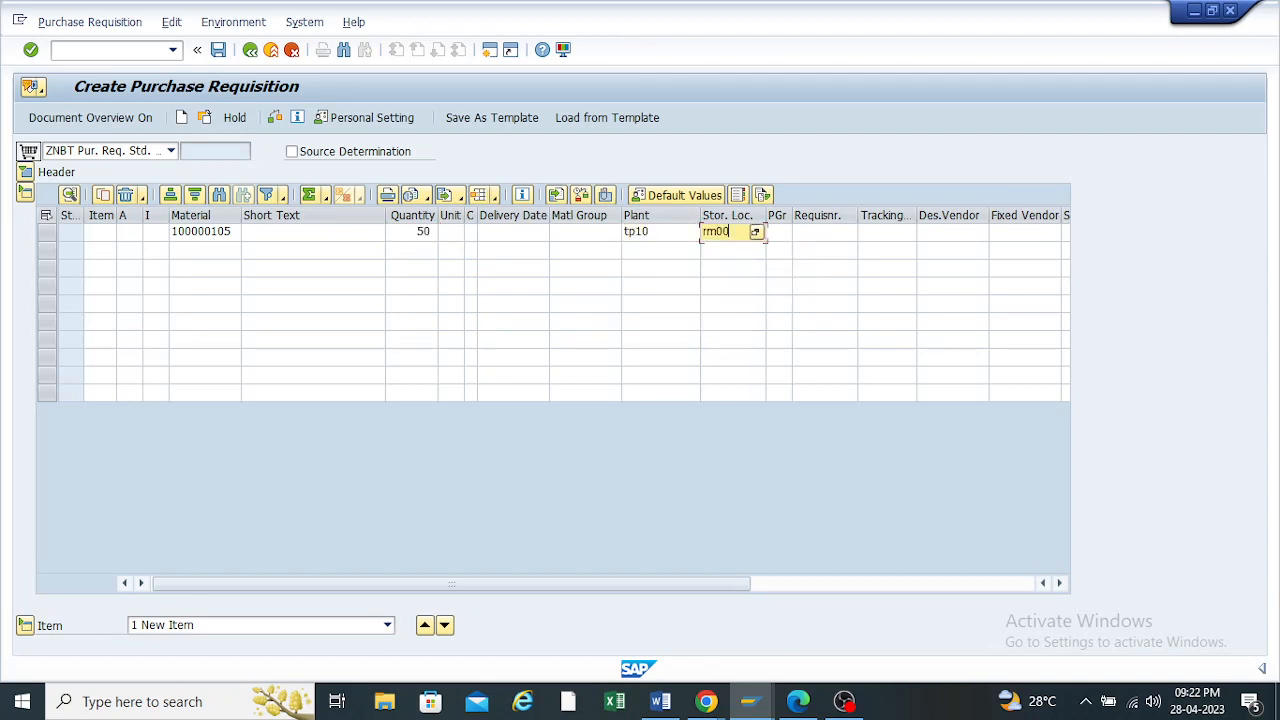
pyautogui.press('Return')
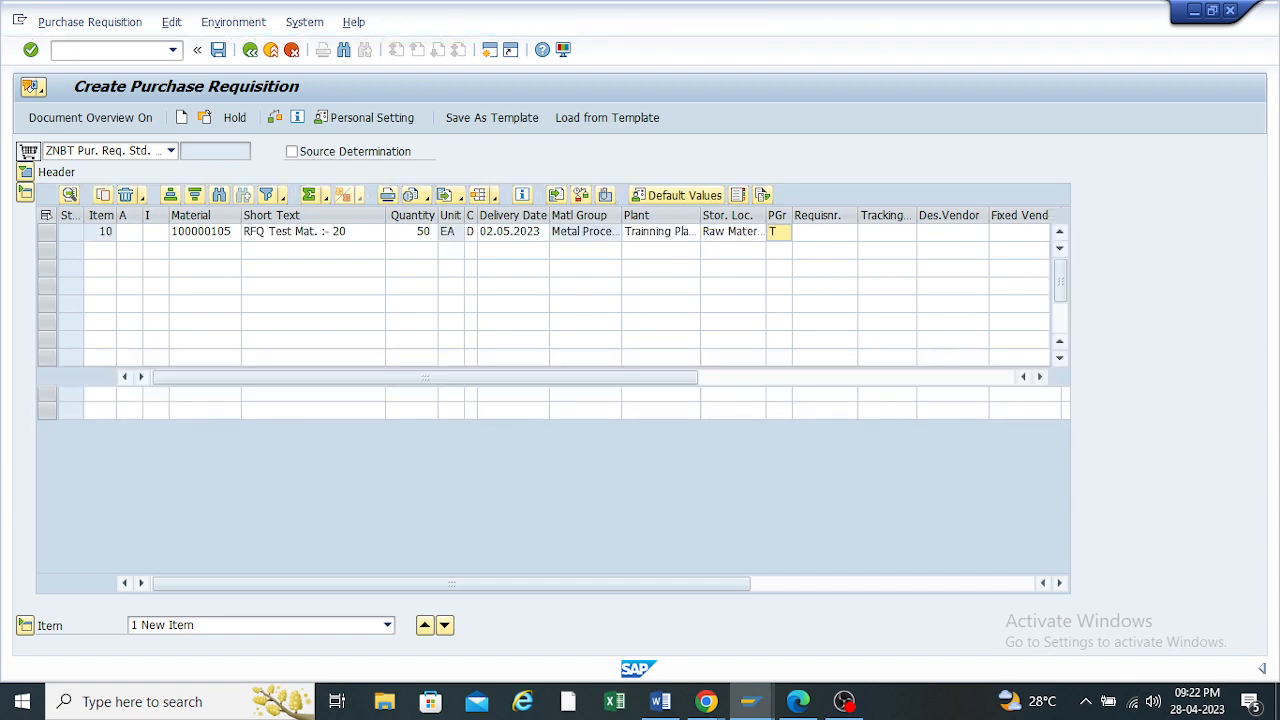
# Set the item's purchasing group to TP1 and save the purchase requisition
pyautogui.click(780, 232)
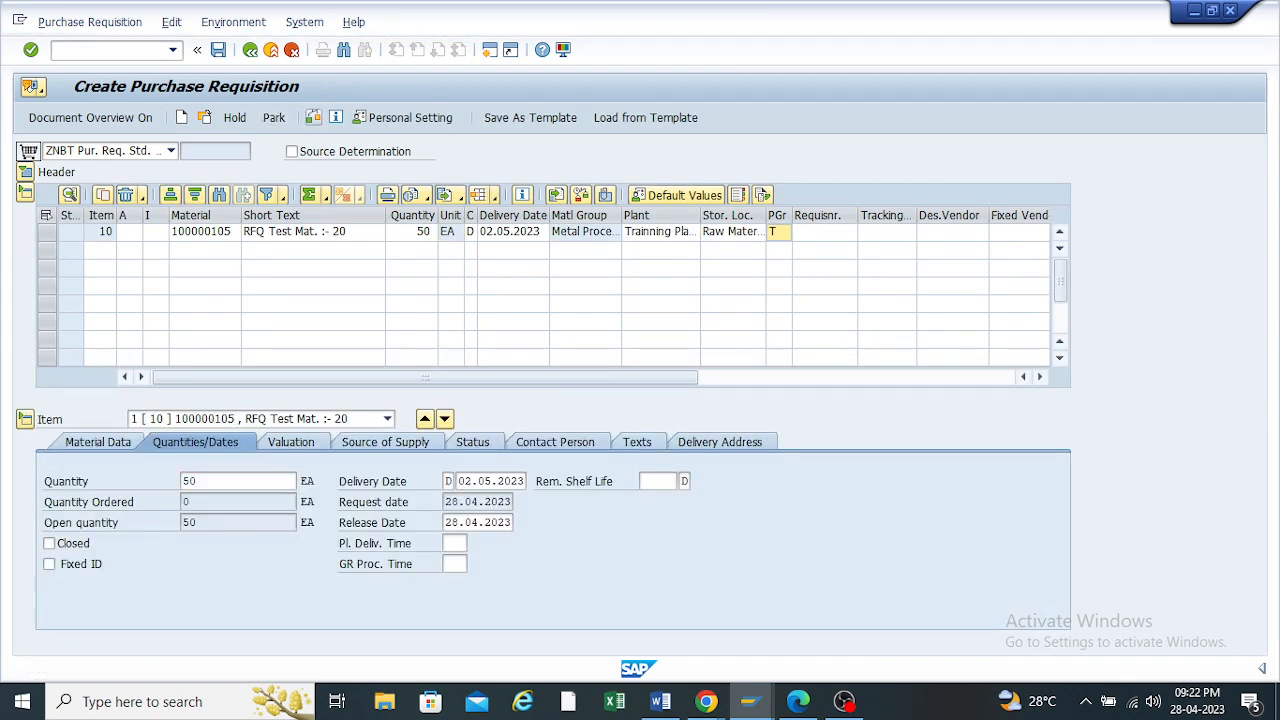
pyautogui.write('P1')
pyautogui.press('Return')
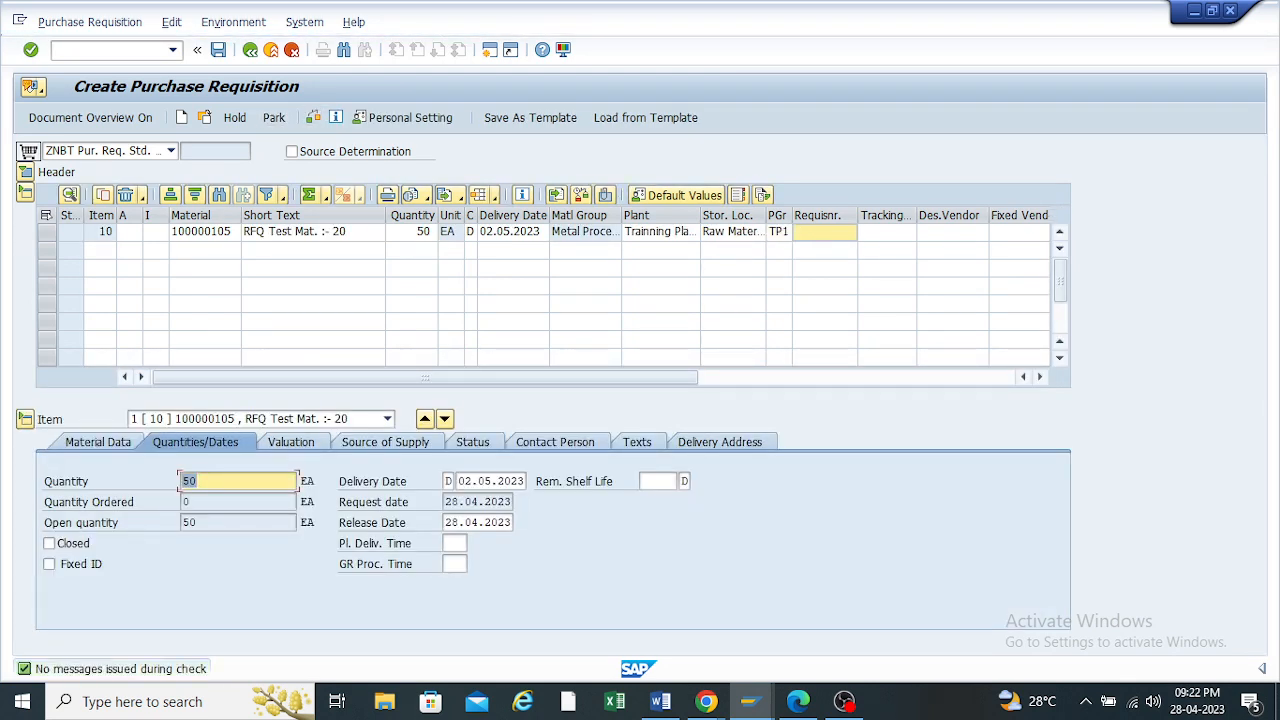
pyautogui.hotkey('ctrl', 's')
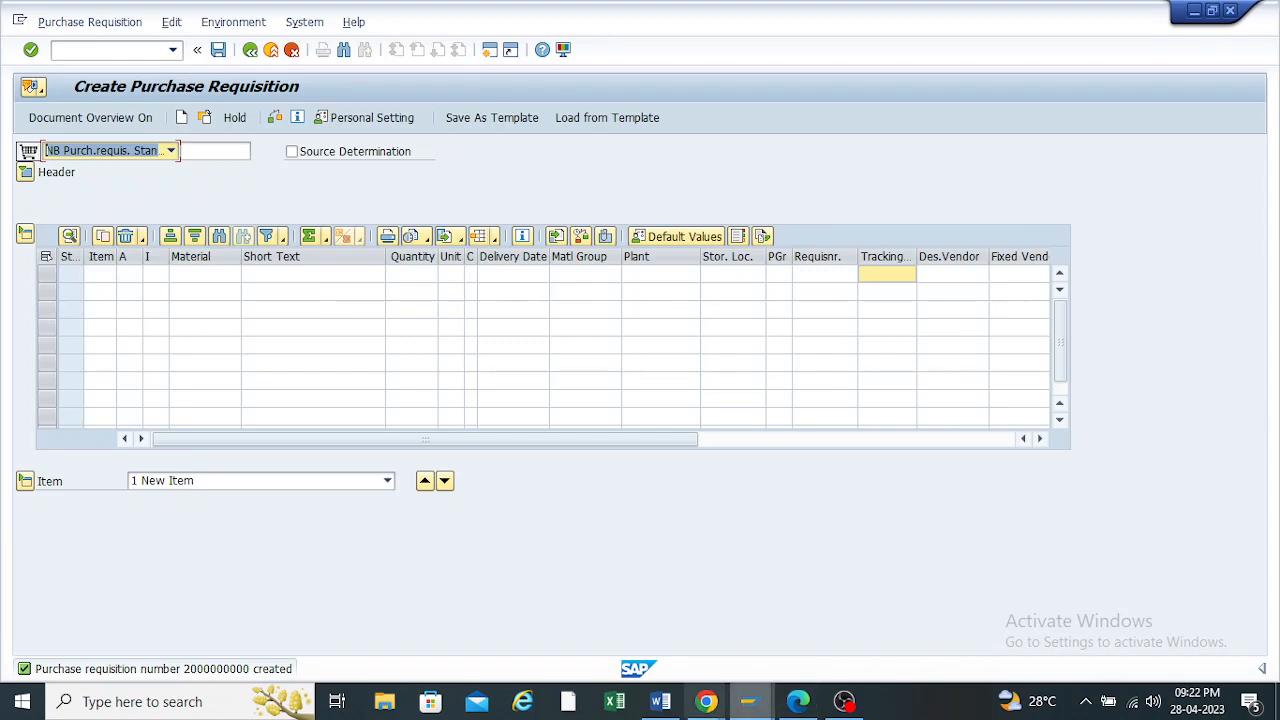
# Look at the Google Meet call in Chrome and switch back to the SAP Display IMG session
pyautogui.moveTo(706, 701)
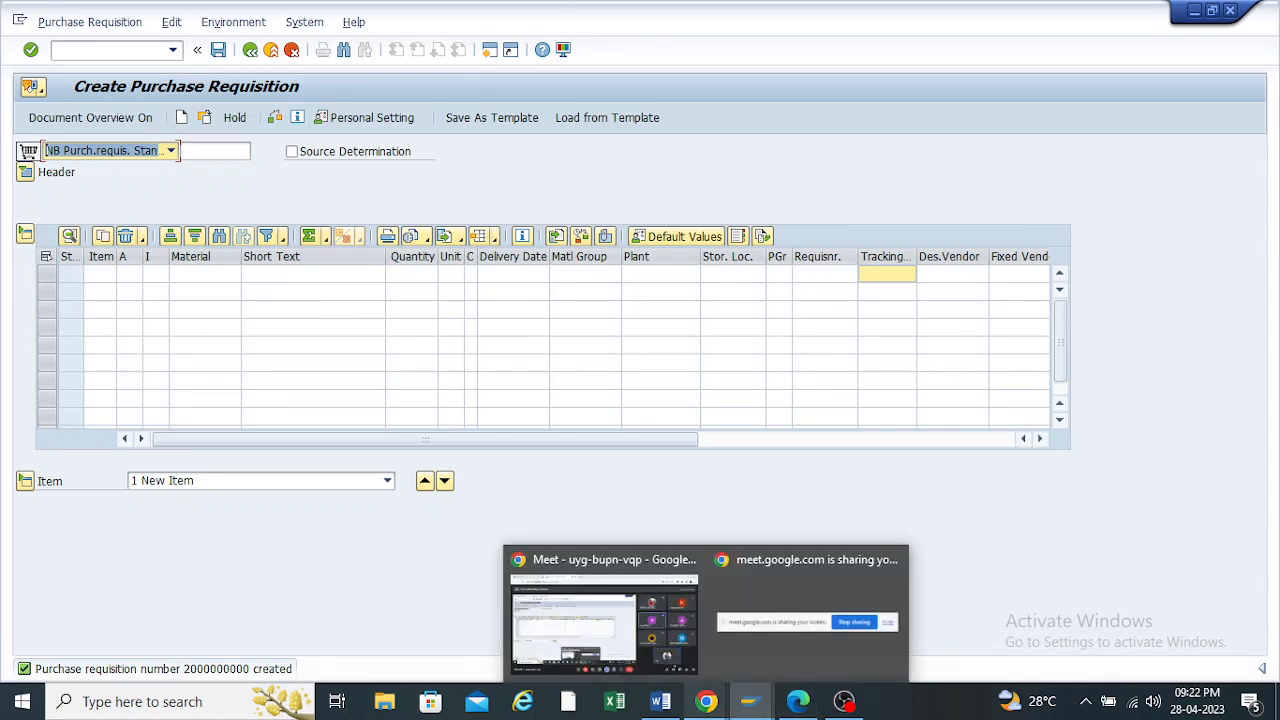
pyautogui.click(604, 620)
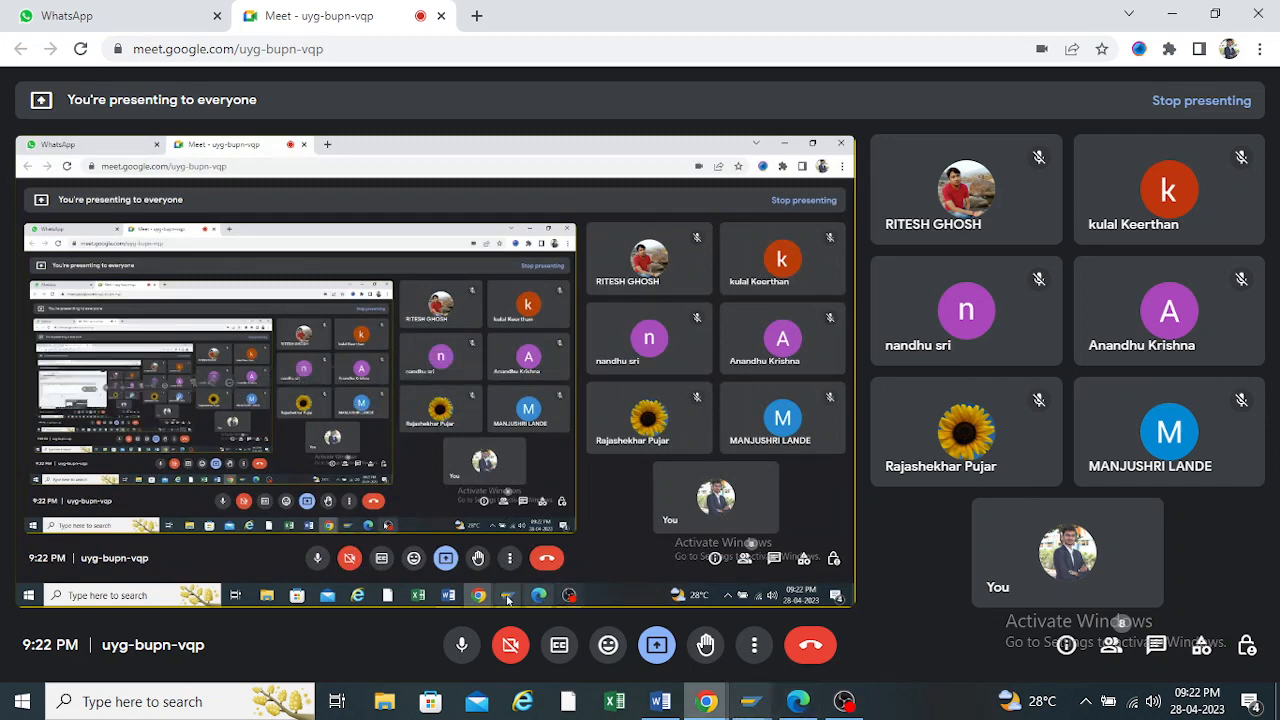
pyautogui.click(706, 701)
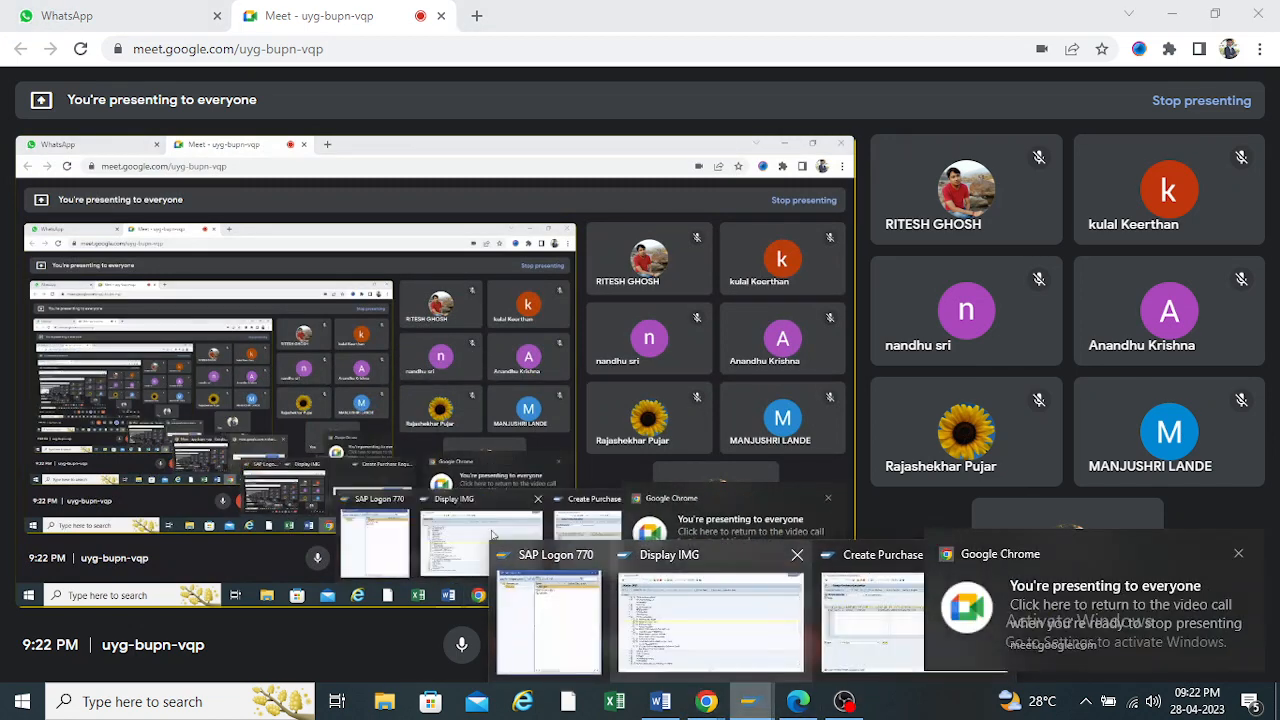
pyautogui.click(700, 610)
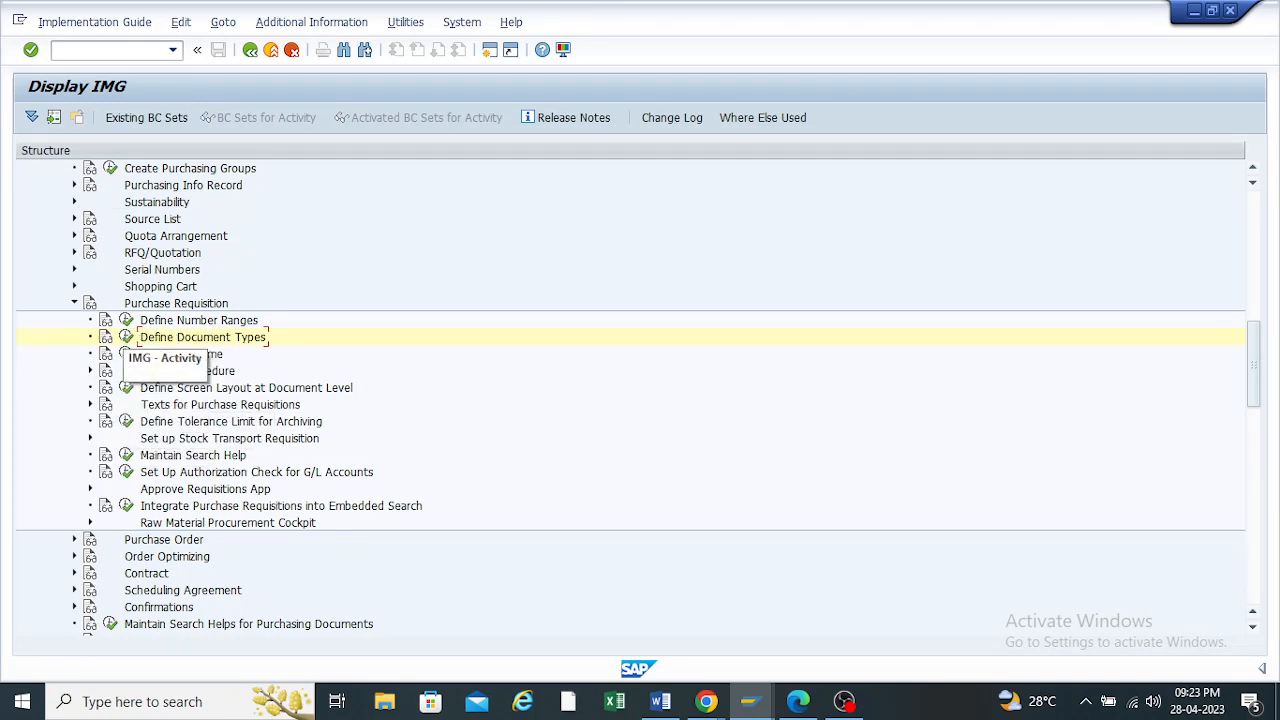
# Examine the field selection key of document type NB in Define Document Types and return to the IMG structure
pyautogui.click(126, 337)
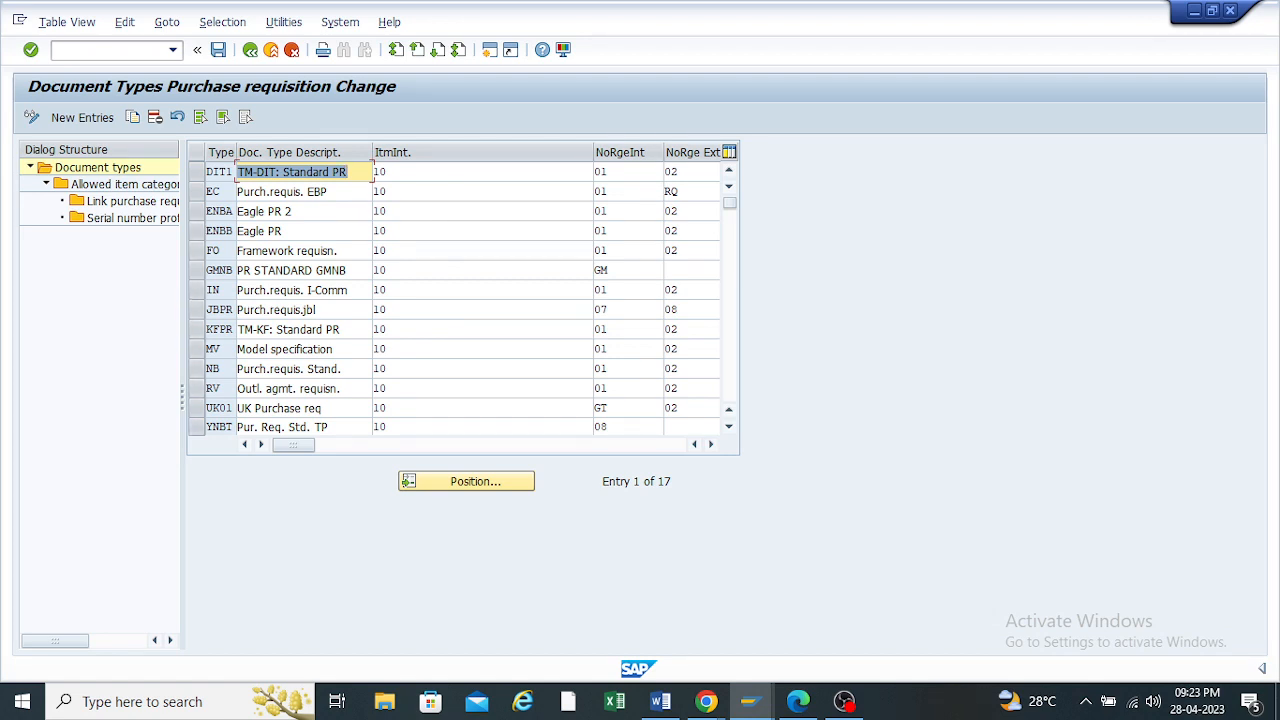
pyautogui.click(196, 369)
pyautogui.click(711, 445)
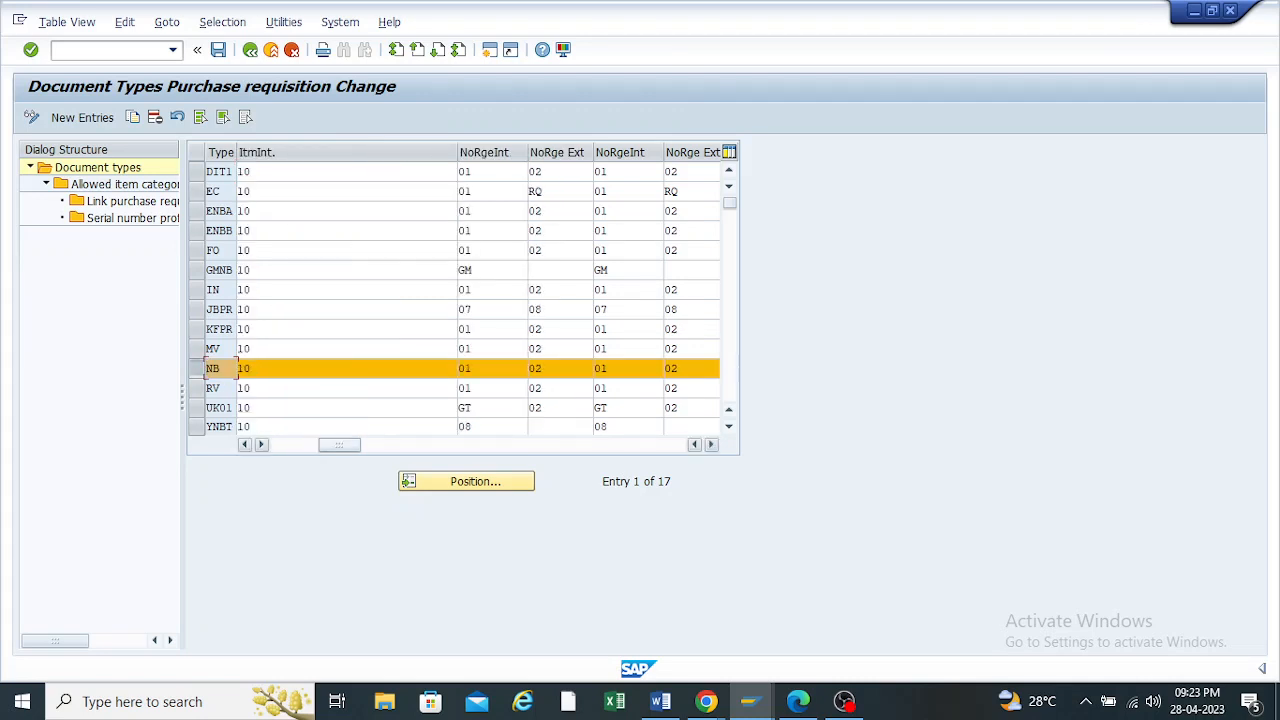
pyautogui.moveTo(339, 445); pyautogui.dragTo(432, 445)
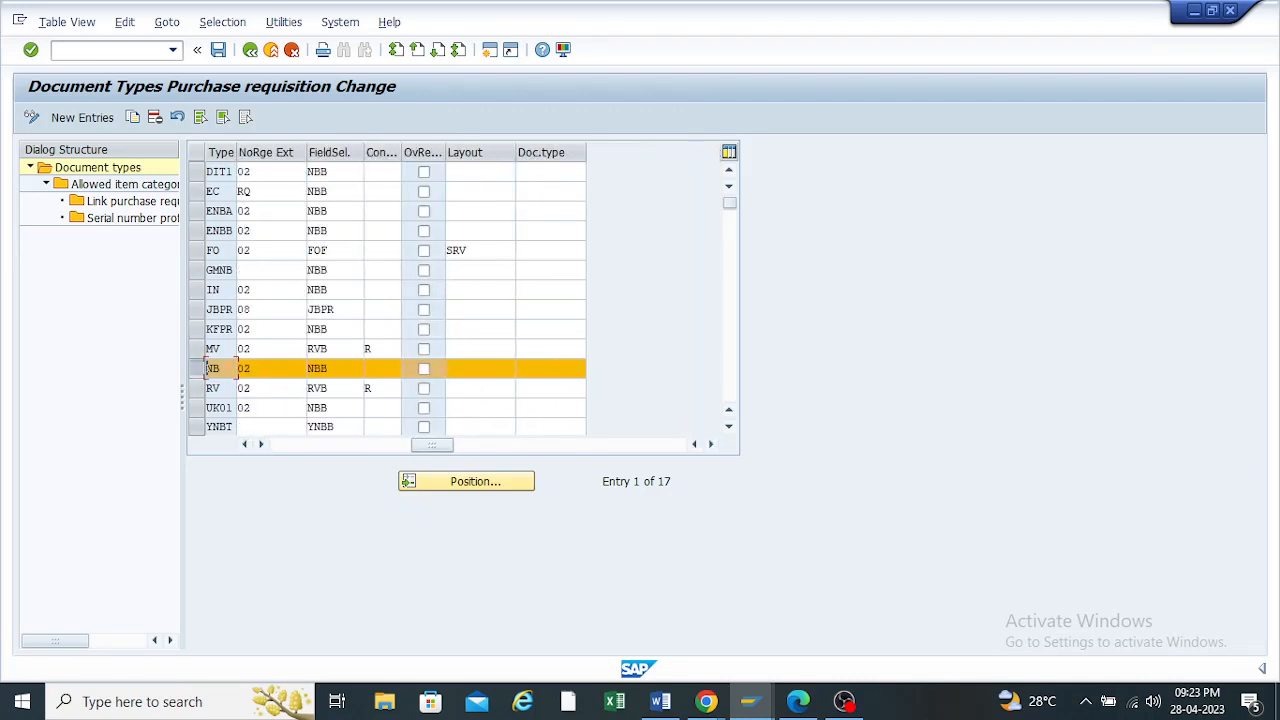
pyautogui.click(330, 368)
pyautogui.moveTo(330, 368); pyautogui.dragTo(306, 368)
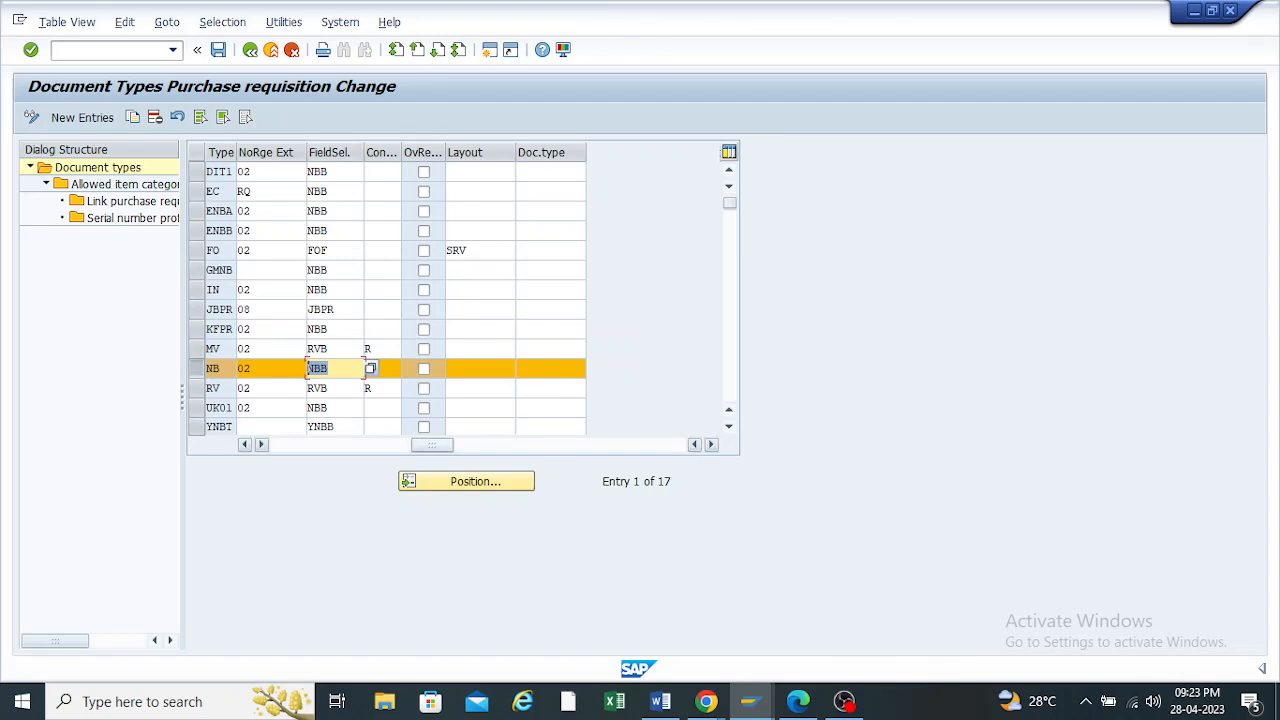
pyautogui.moveTo(432, 445); pyautogui.dragTo(293, 445)
pyautogui.click(250, 49)
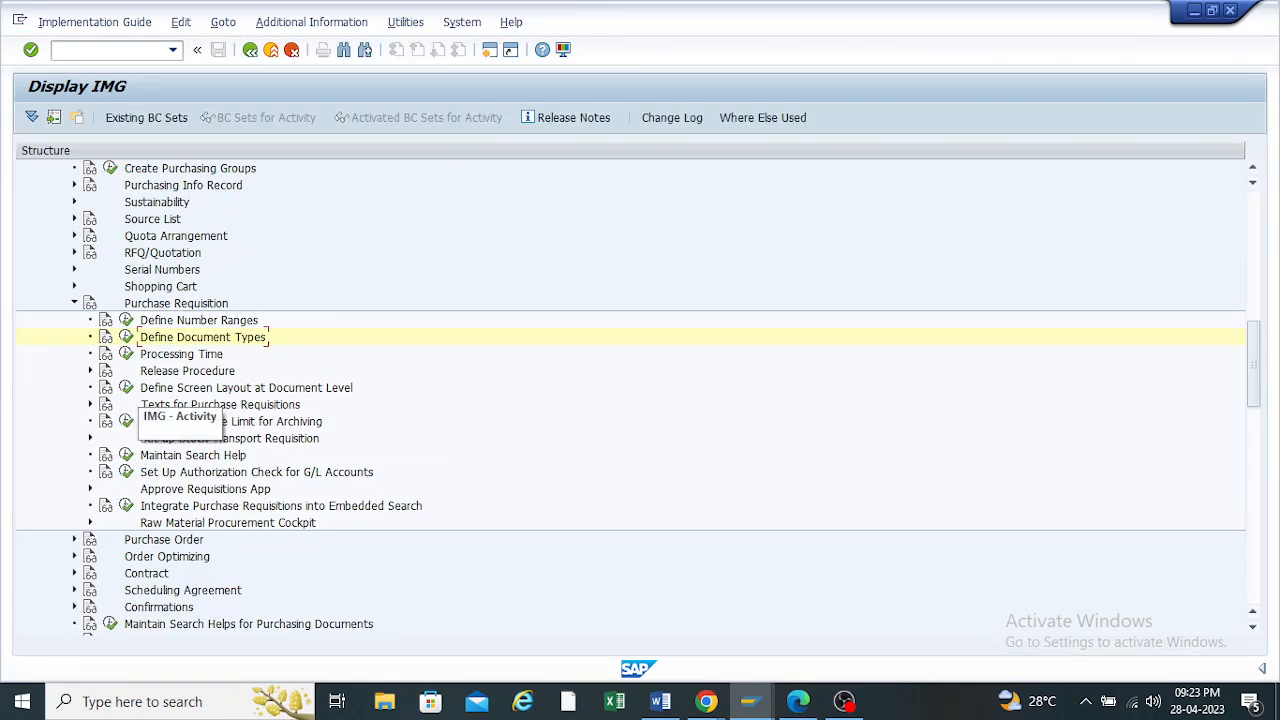
# Open Define Screen Layout at Document Level for purchase requisitions and position the list at field selection key NBB
pyautogui.click(126, 387)
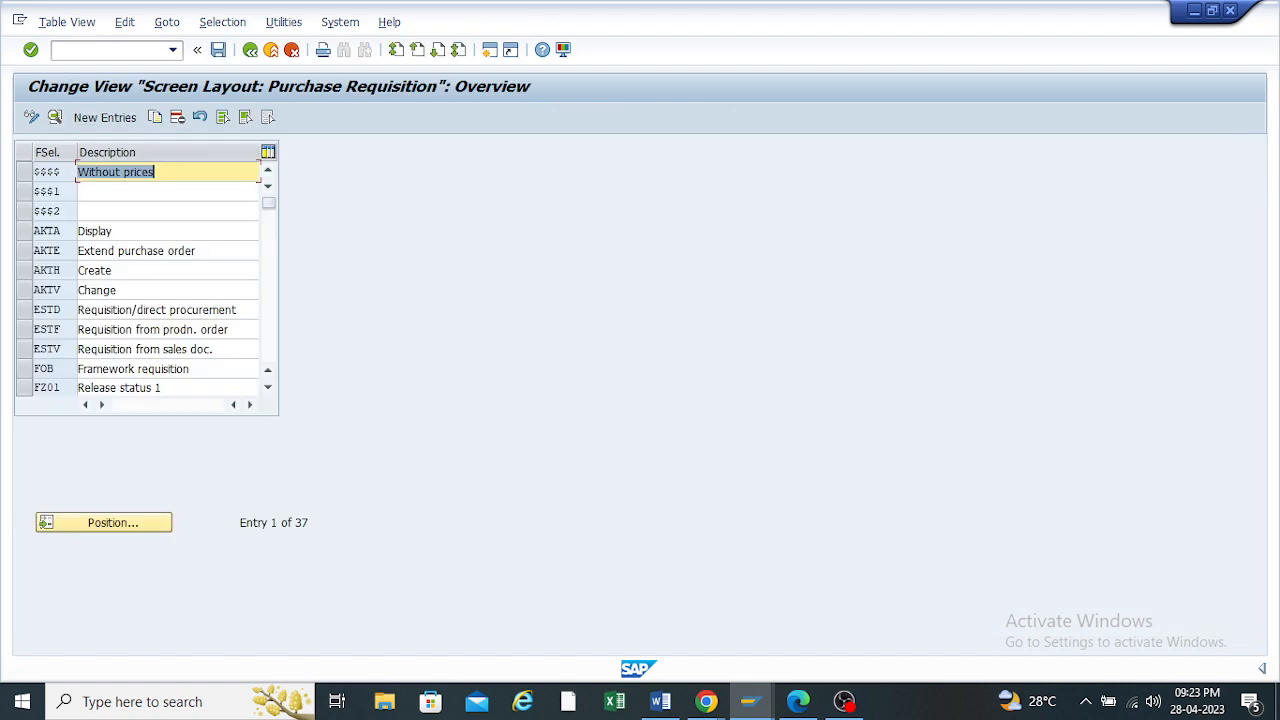
pyautogui.scroll(-2, 146, 280)
pyautogui.click(104, 523)
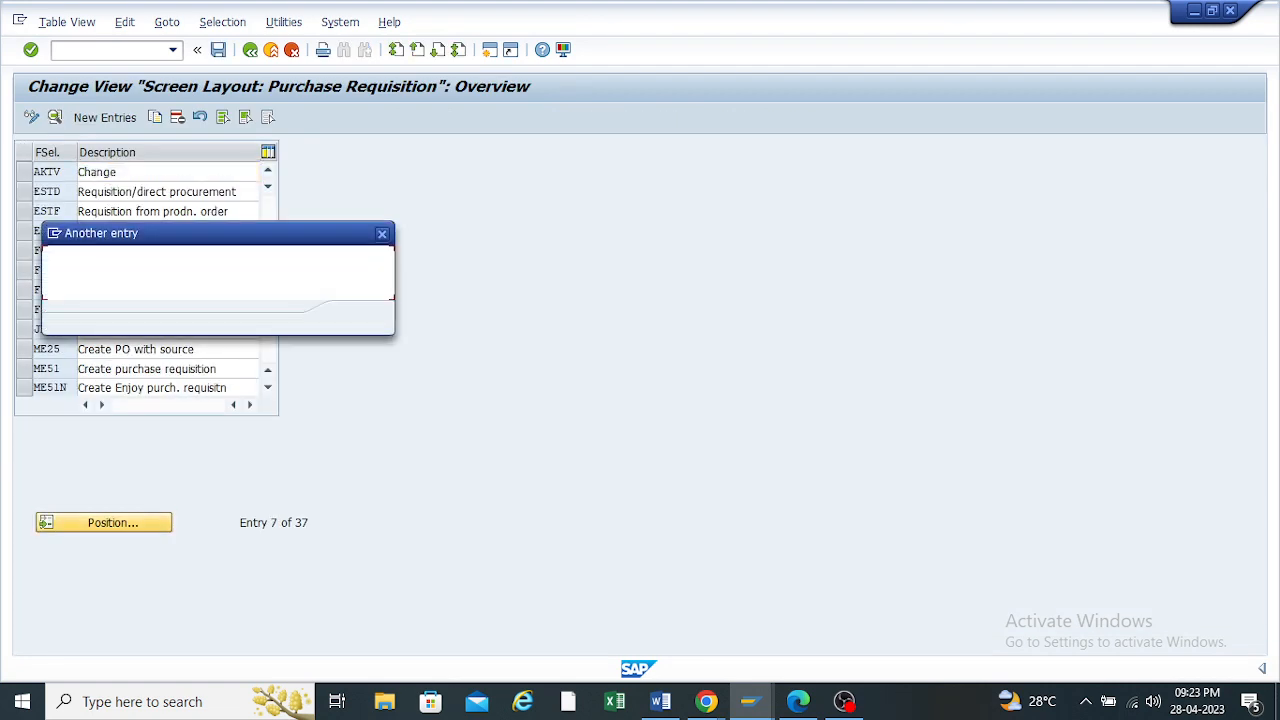
pyautogui.write('nbb')
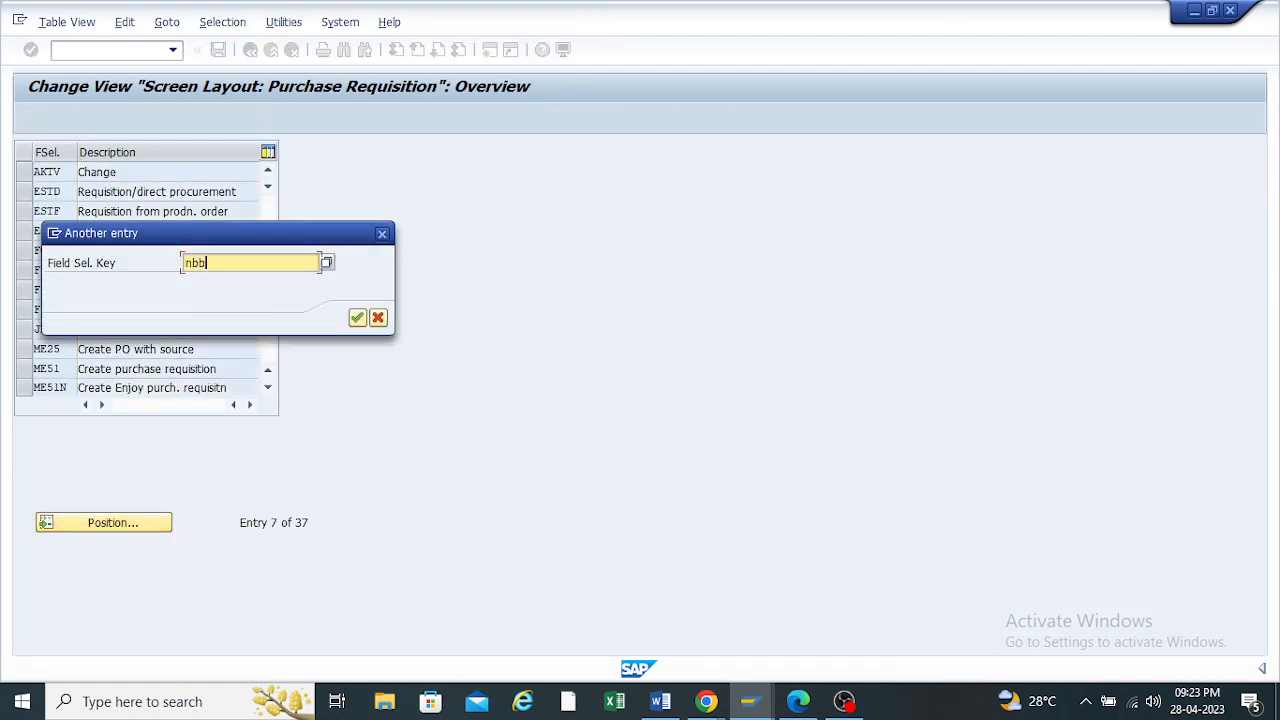
pyautogui.press('Return')
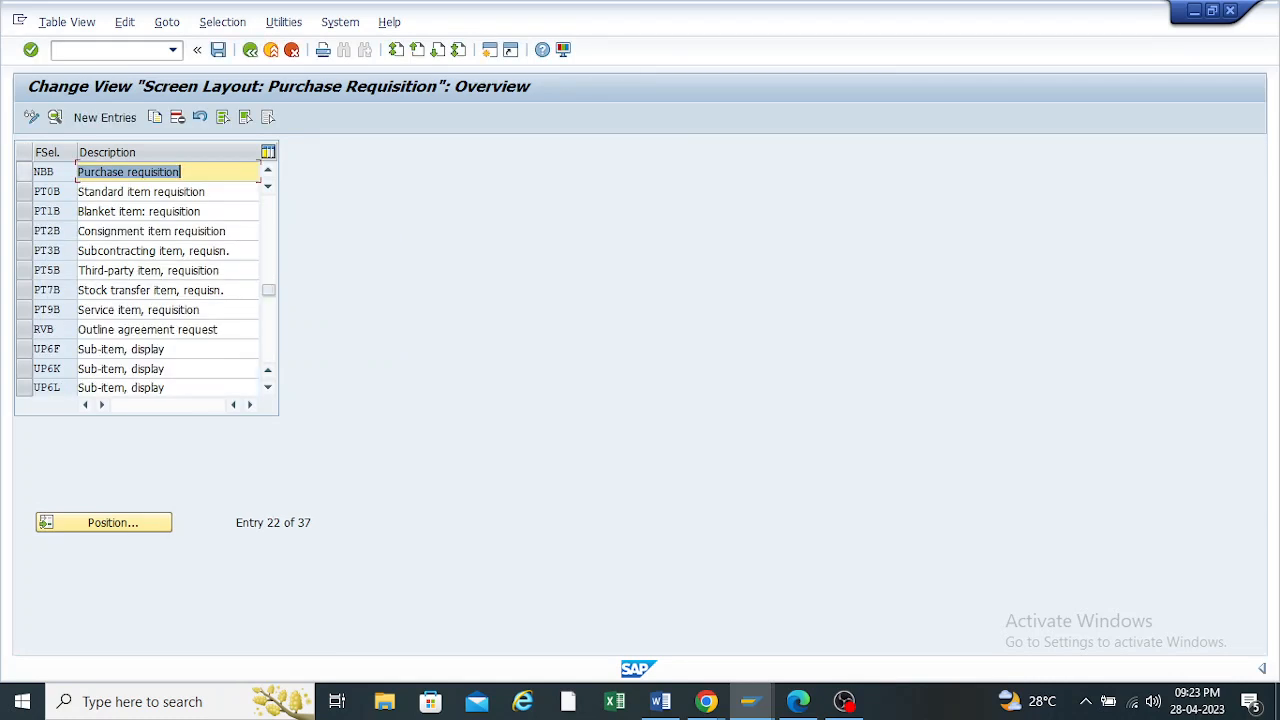
# Copy the NBB screen layout entry and set the copy's field selection key to ZNBB
pyautogui.click(30, 171)
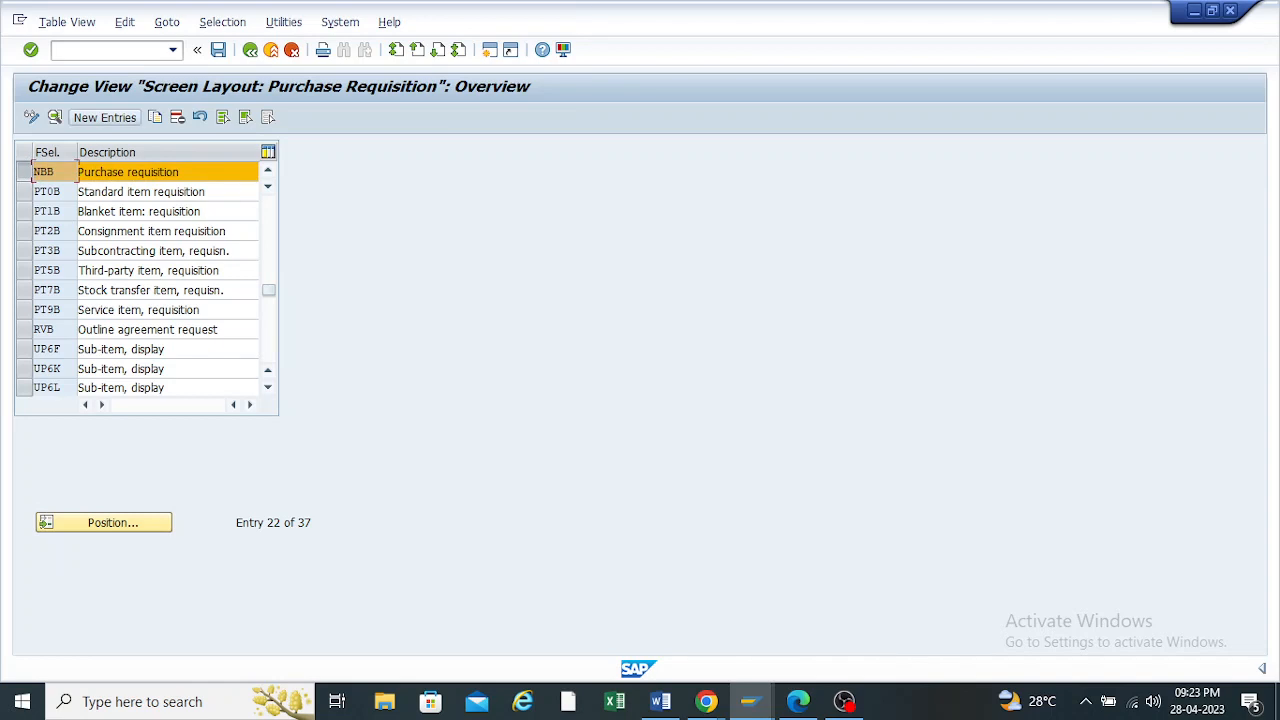
pyautogui.click(155, 117)
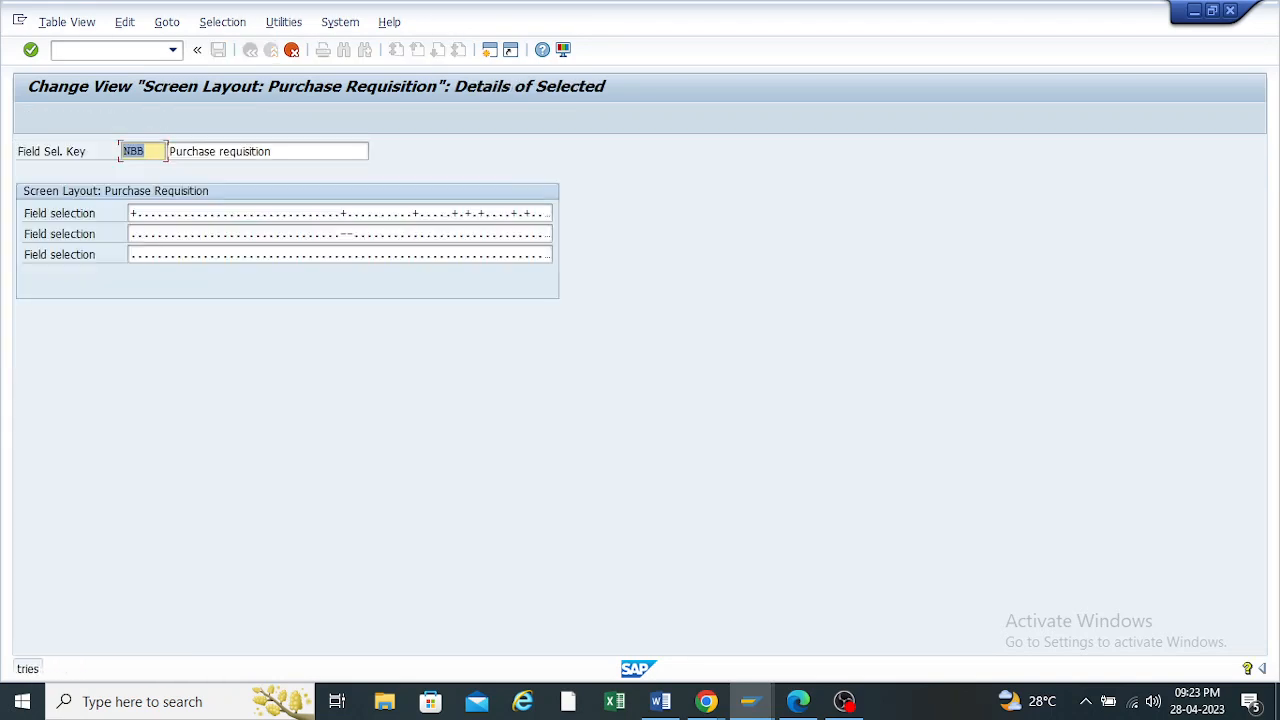
pyautogui.click(146, 151)
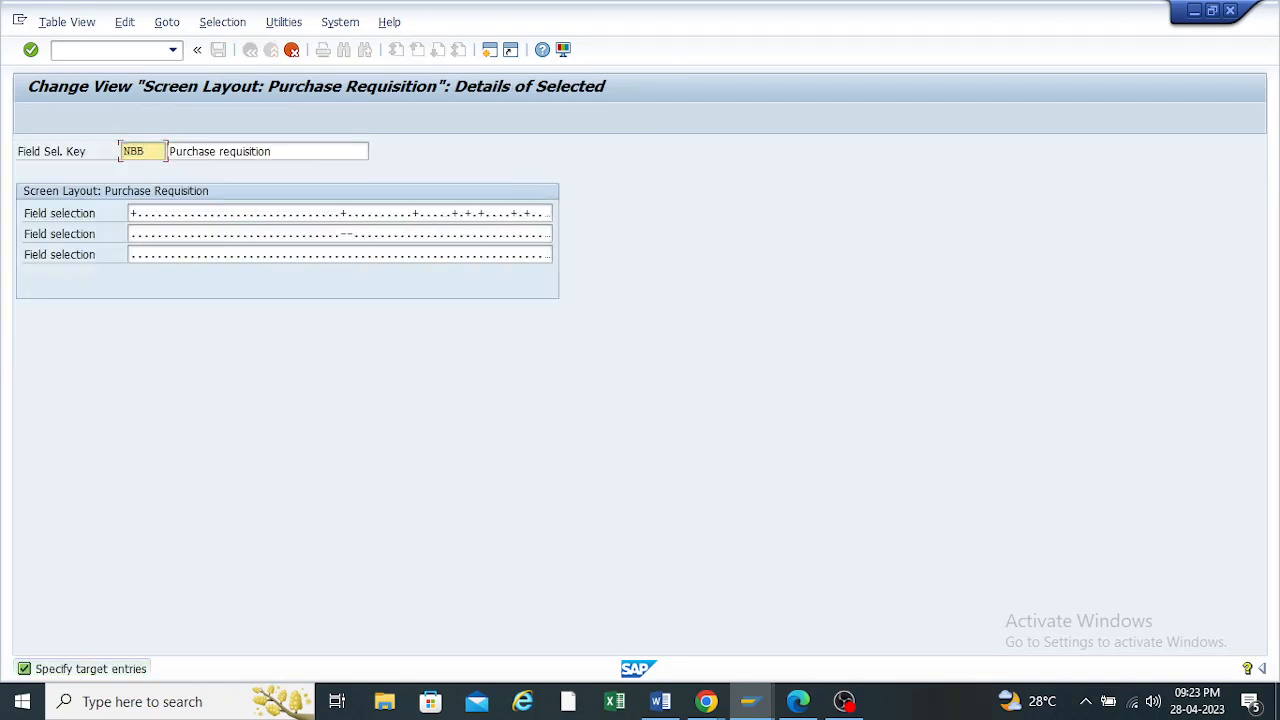
pyautogui.press('BackSpace')
pyautogui.press('BackSpace')
pyautogui.press('BackSpace')
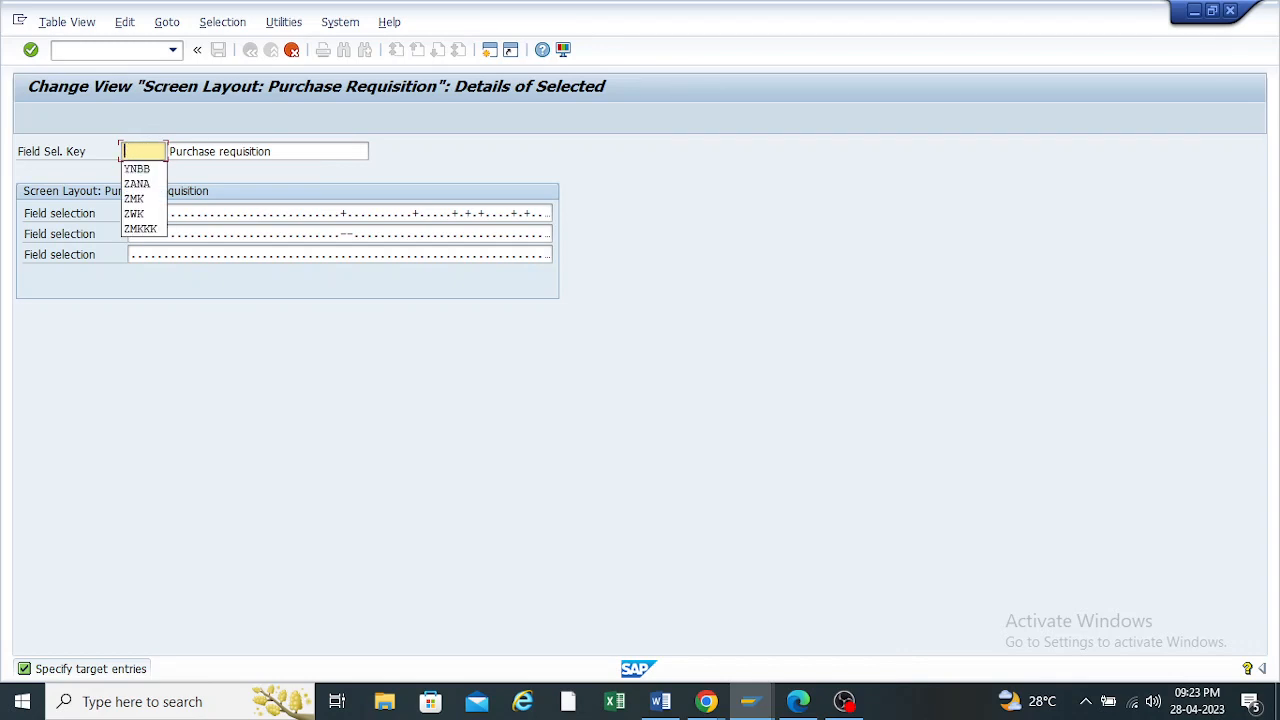
pyautogui.write('ZN')
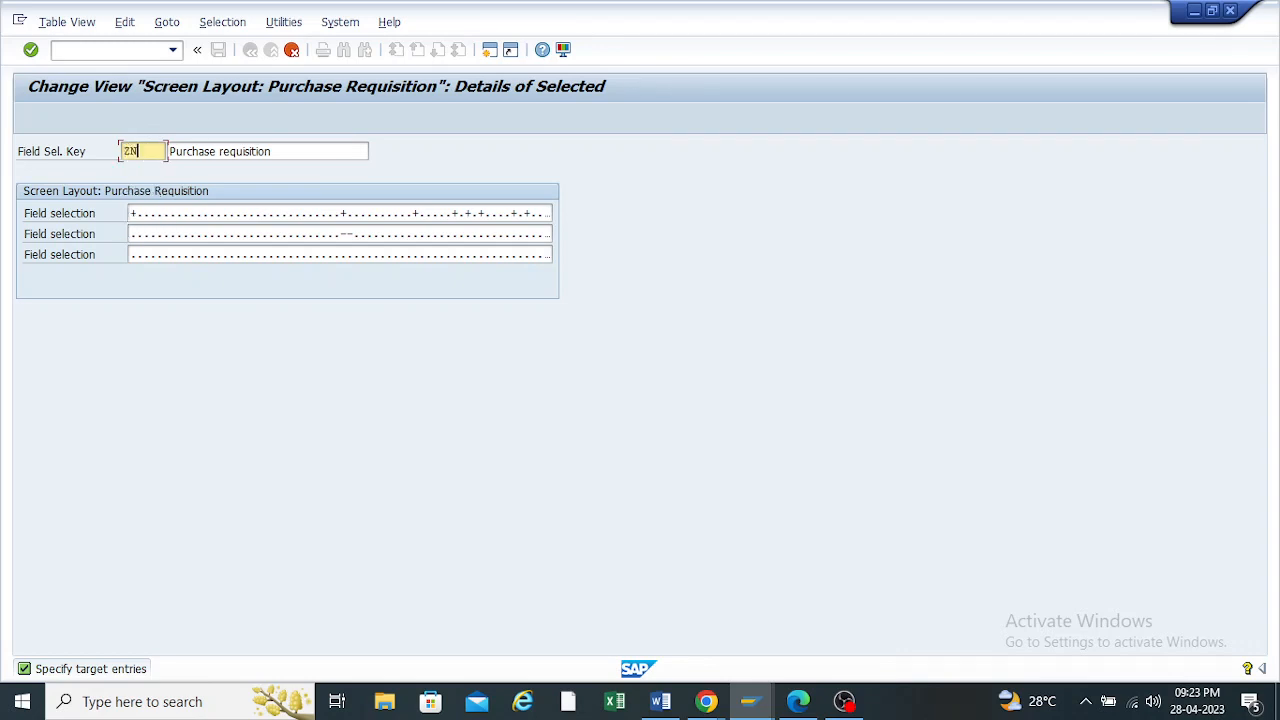
pyautogui.write('BB')
# Replace the description of the copied screen layout entry with "PR Field Sele. For TP10" and submit the entry
pyautogui.click(272, 151)
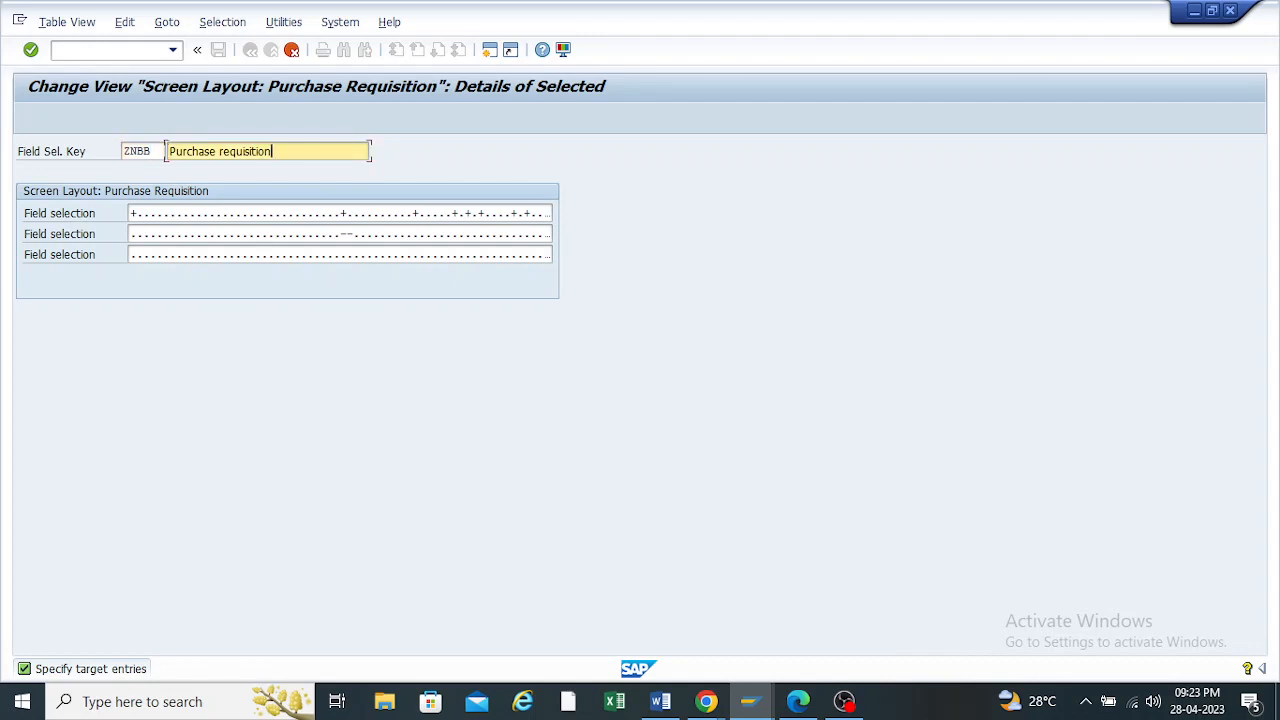
pyautogui.press('BackSpace')
pyautogui.press('BackSpace')
pyautogui.press('BackSpace')
pyautogui.press('BackSpace')
pyautogui.press('BackSpace')
pyautogui.press('BackSpace')
pyautogui.press('BackSpace')
pyautogui.press('BackSpace')
pyautogui.press('BackSpace')
pyautogui.press('BackSpace')
pyautogui.press('BackSpace')
pyautogui.press('BackSpace')
pyautogui.press('BackSpace')
pyautogui.press('BackSpace')
pyautogui.press('BackSpace')
pyautogui.press('BackSpace')
pyautogui.press('BackSpace')
pyautogui.press('BackSpace')
pyautogui.press('BackSpace')
pyautogui.press('BackSpace')
pyautogui.write('F')
pyautogui.press('BackSpace')
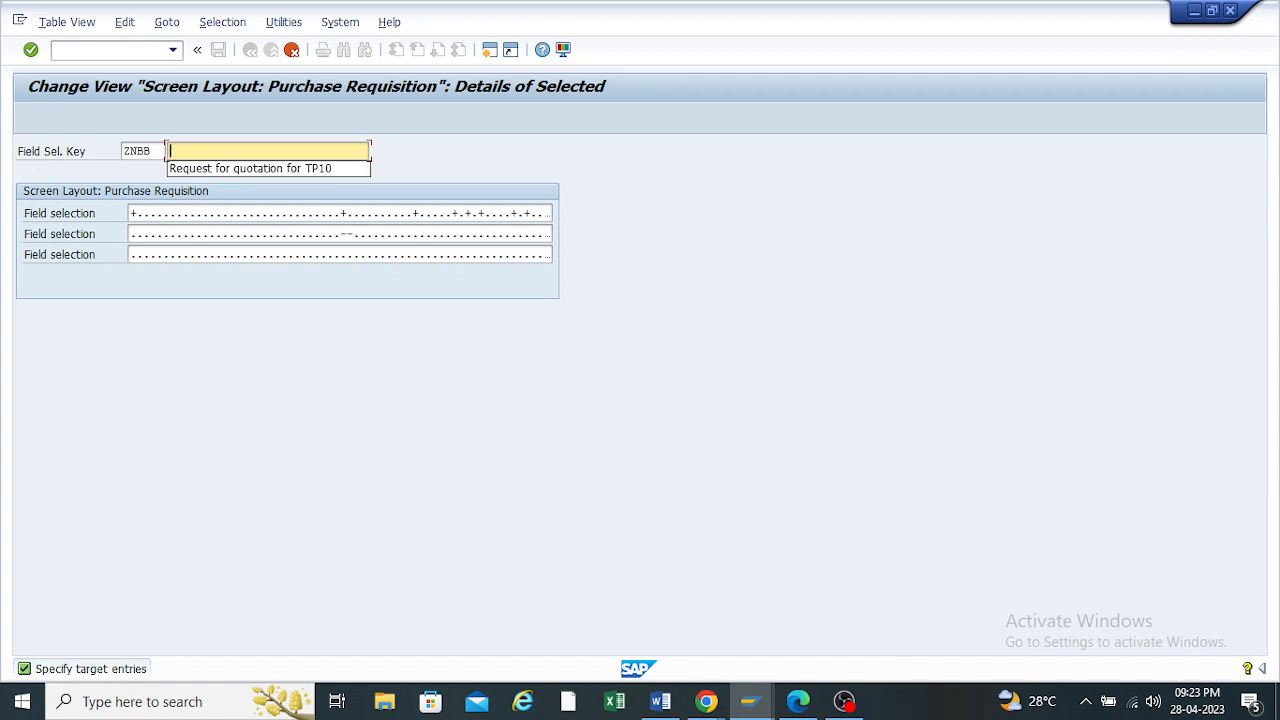
pyautogui.write('PR F')
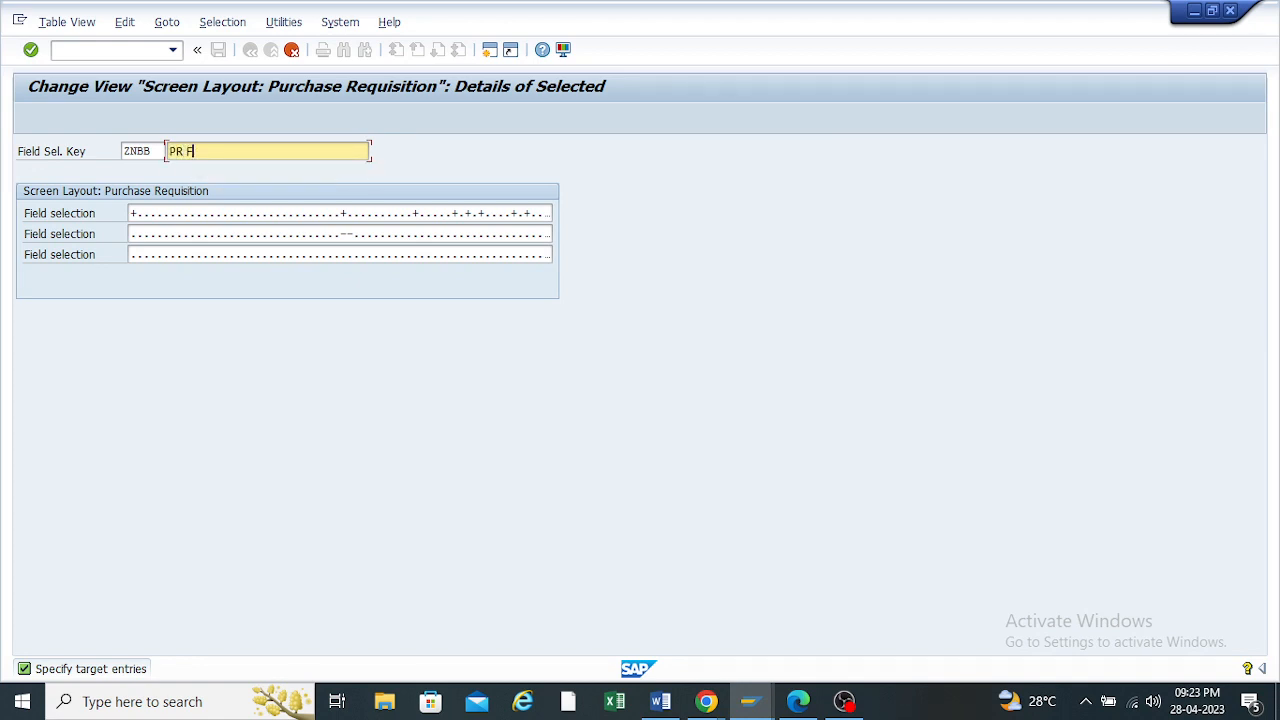
pyautogui.write('ield Sele. For TP10')
pyautogui.press('Return')
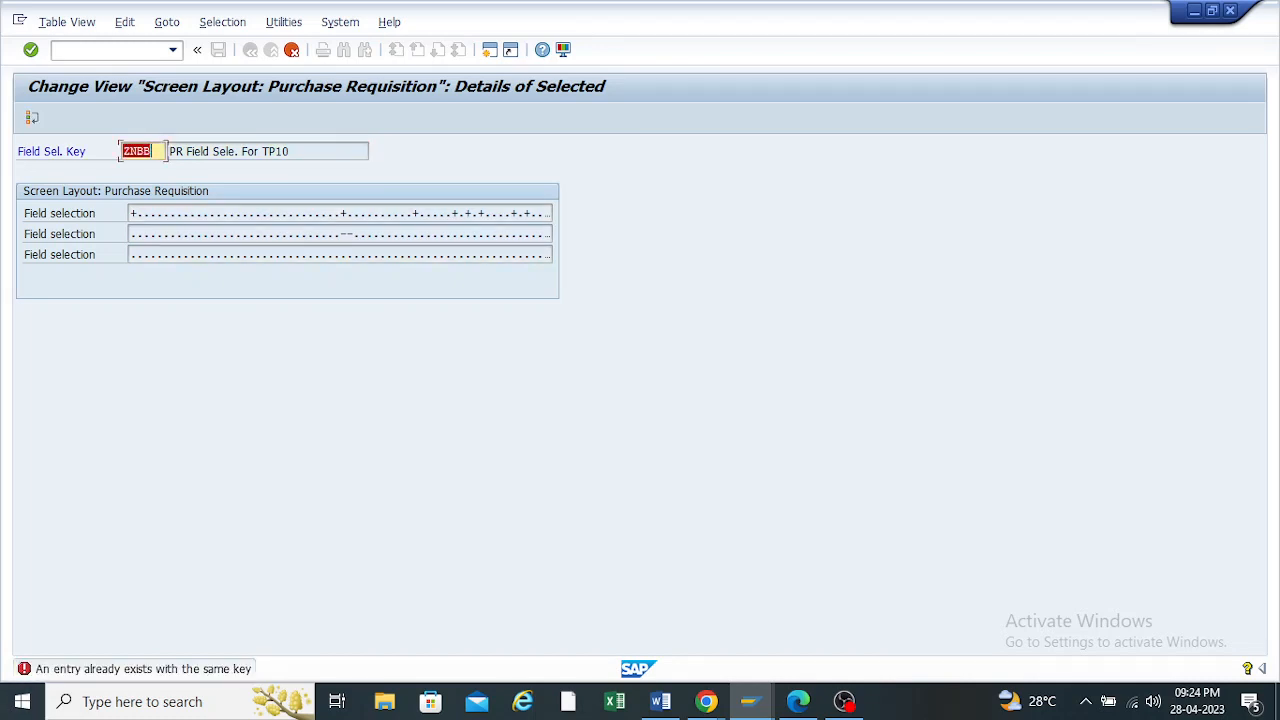
# Change the copied entry's field selection key to ZNBBT and save it in the proposed customizing request
pyautogui.press('Right')
pyautogui.write('T')
pyautogui.press('Return')
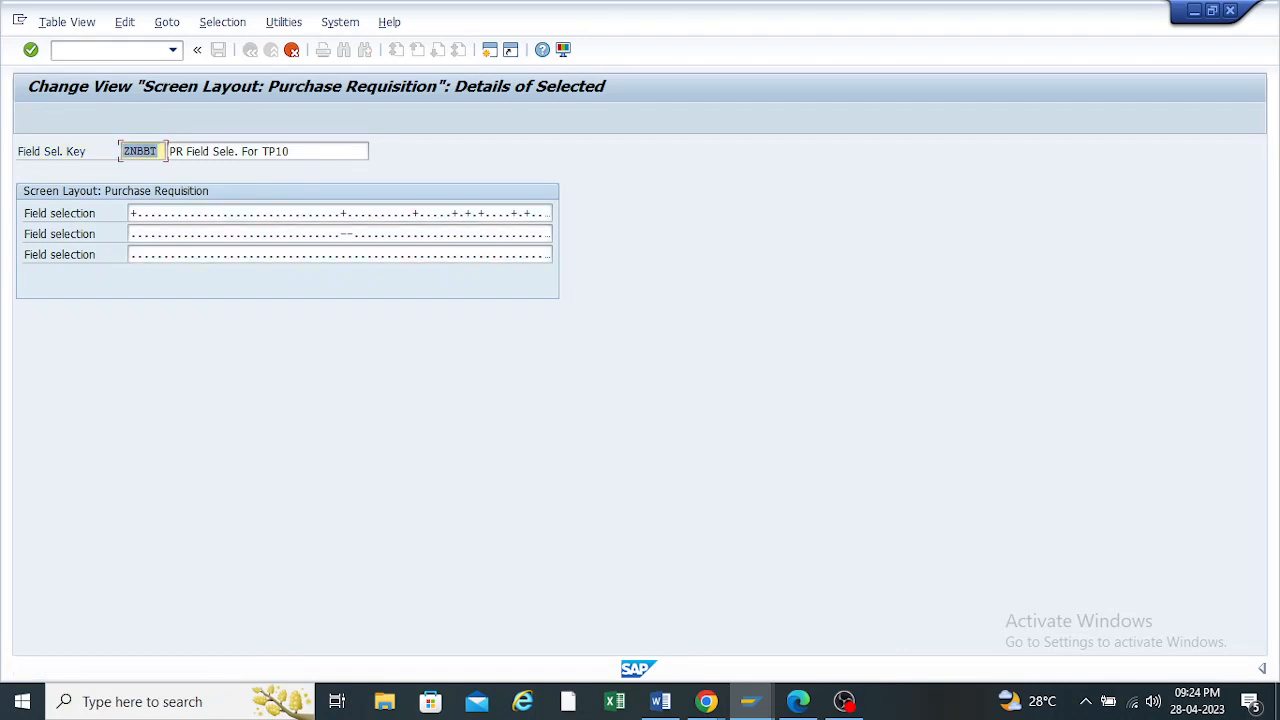
pyautogui.press('Return')
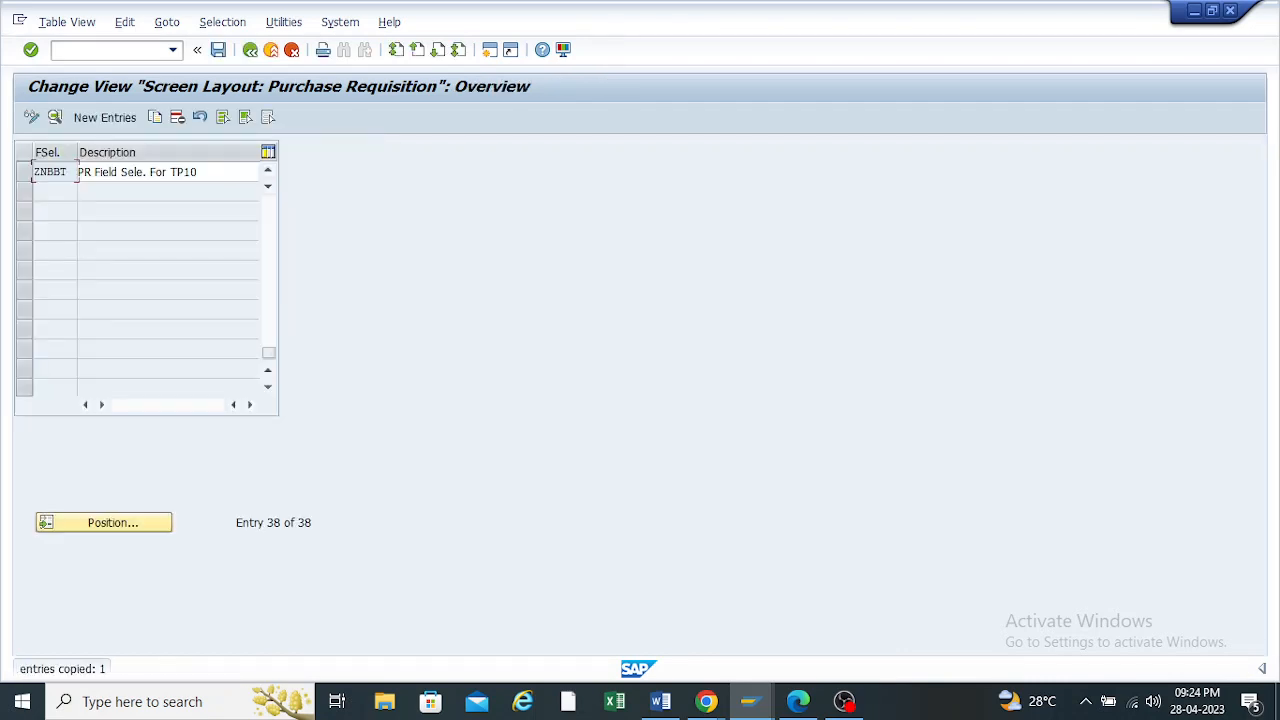
pyautogui.click(218, 50)
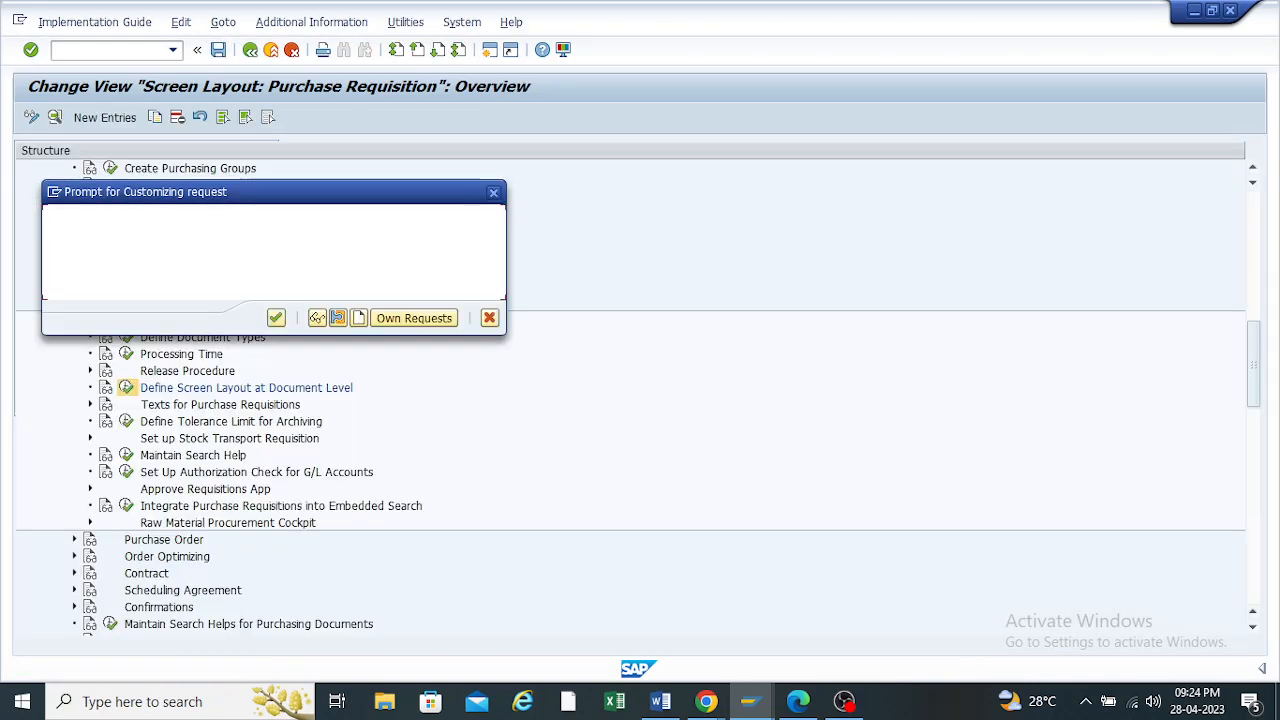
pyautogui.press('Return')
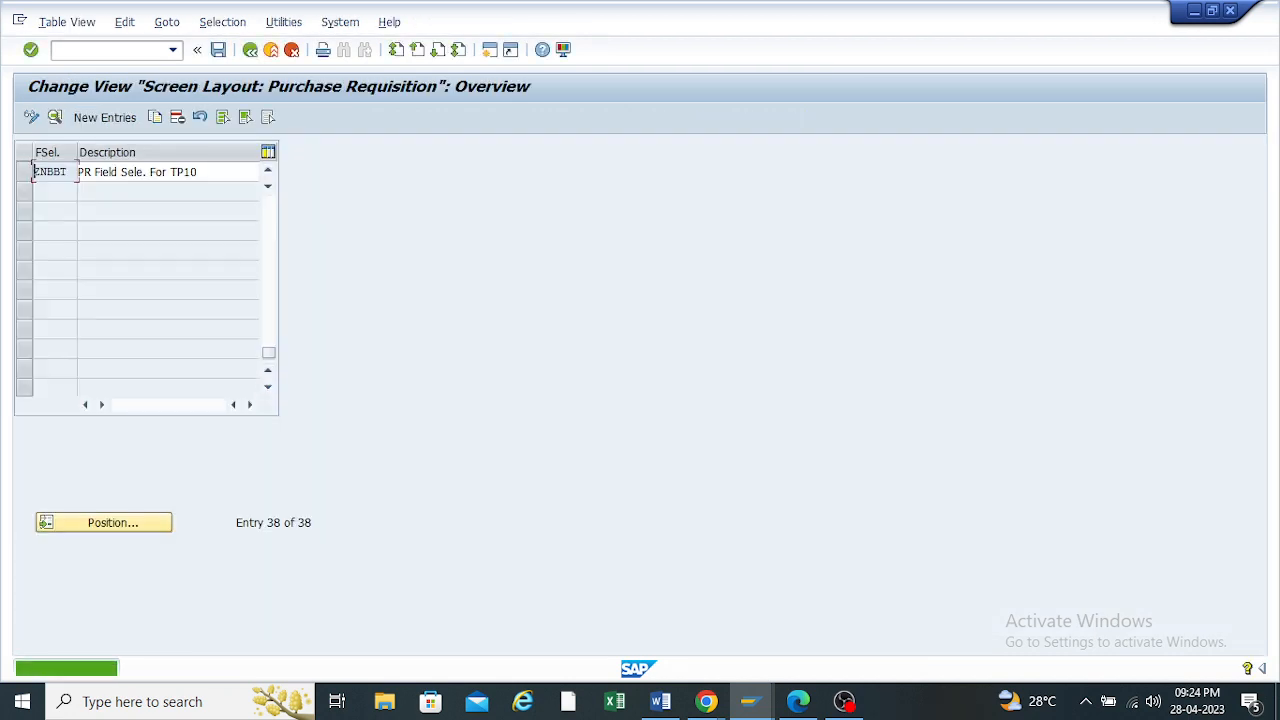
# Return to the IMG structure and open Define Document Types for purchase requisitions
pyautogui.click(24, 172)
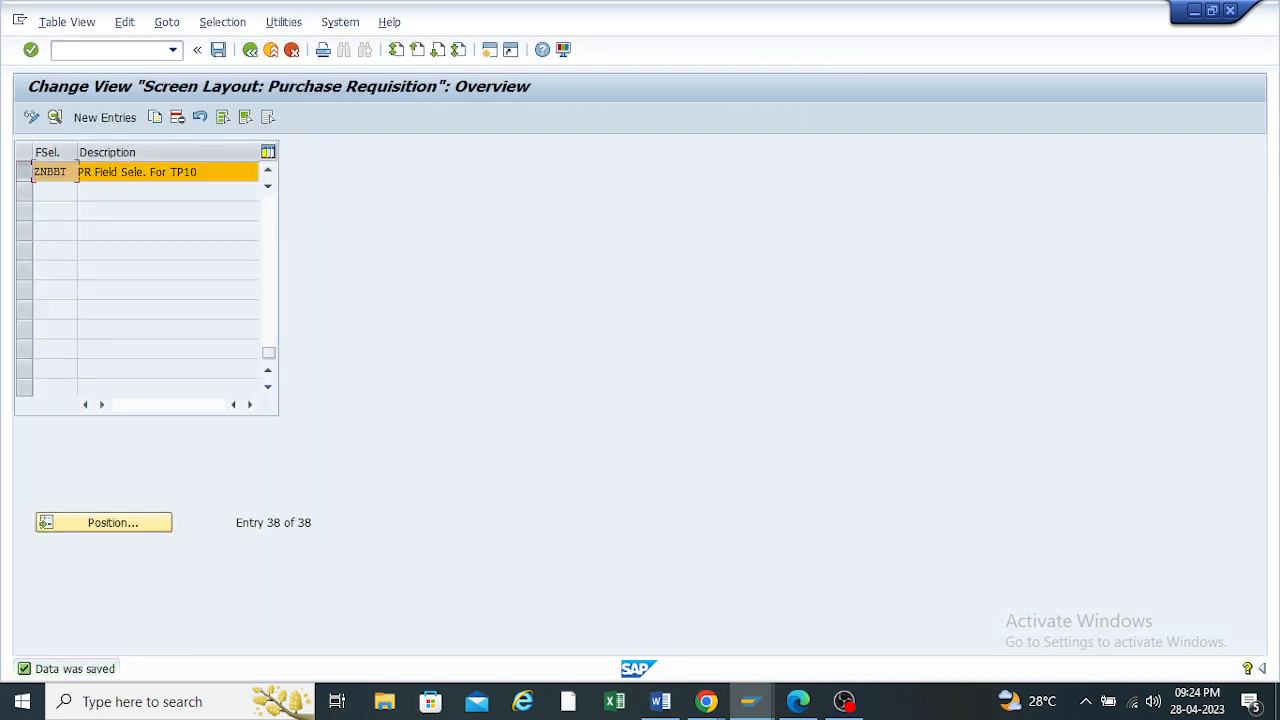
pyautogui.hotkey('ctrl', 'a')
pyautogui.press('F3')
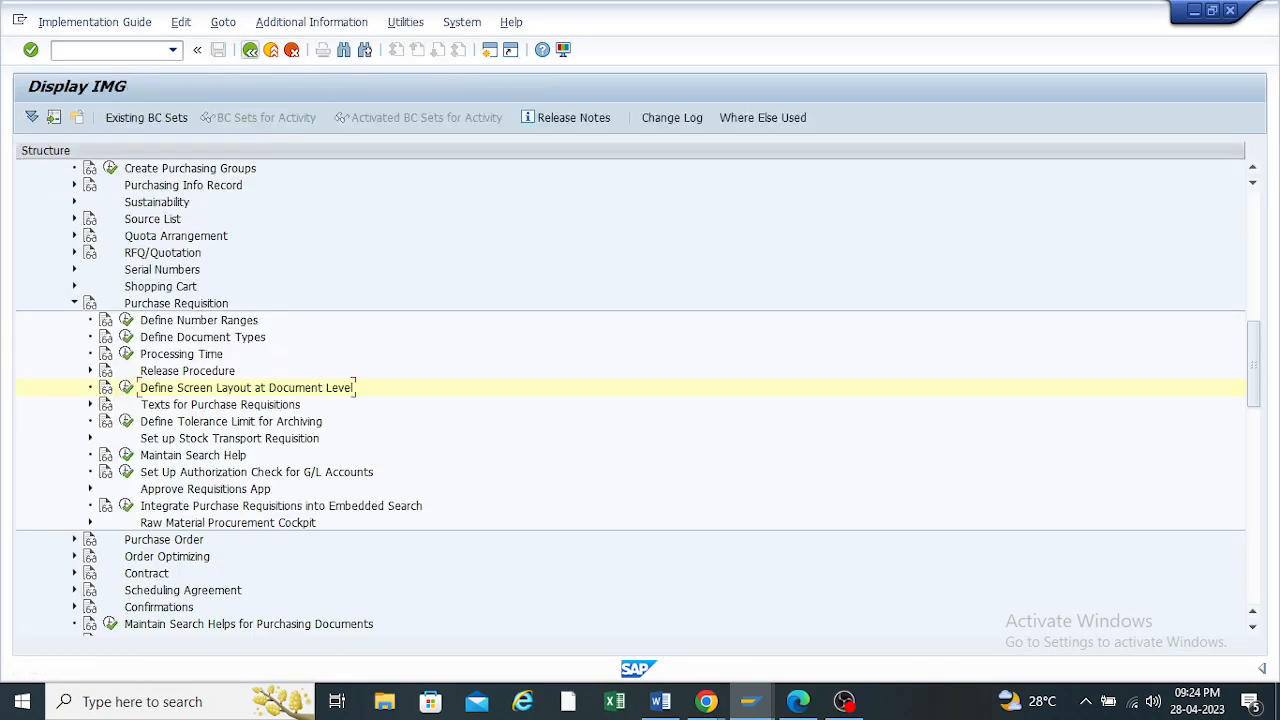
pyautogui.click(126, 337)
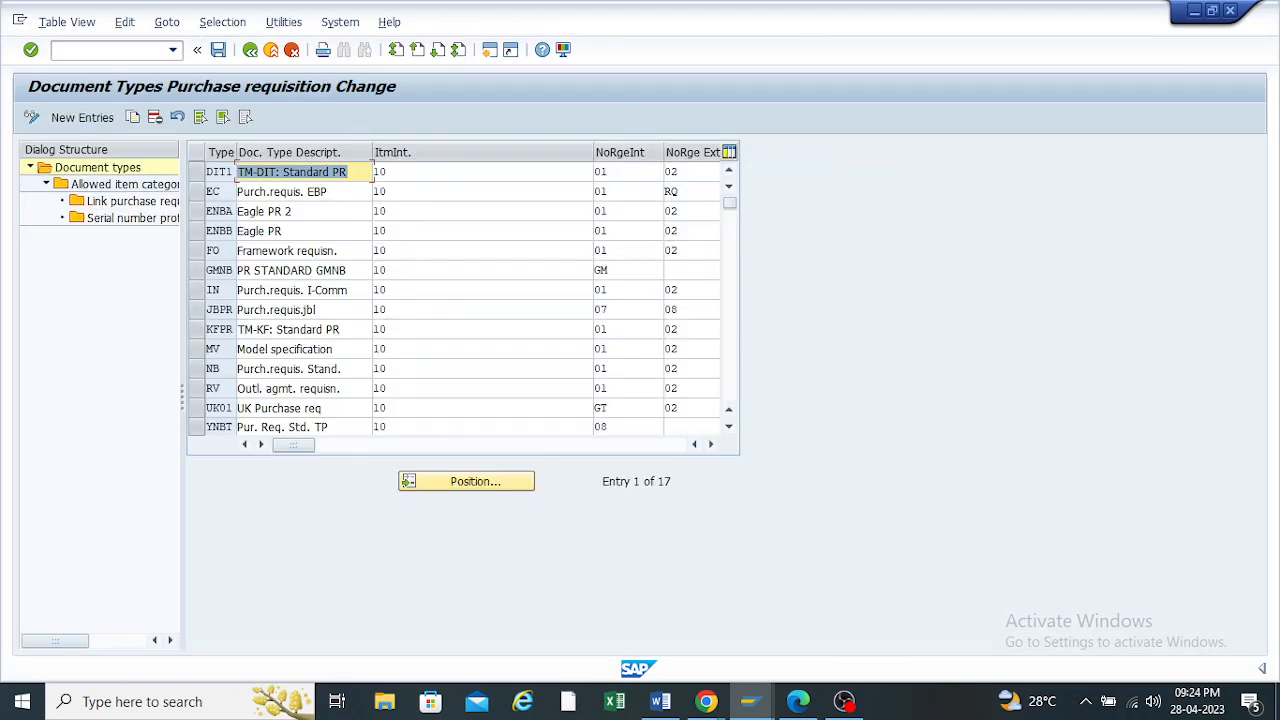
pyautogui.scroll(-1, 460, 300)
pyautogui.scroll(-1, 460, 300)
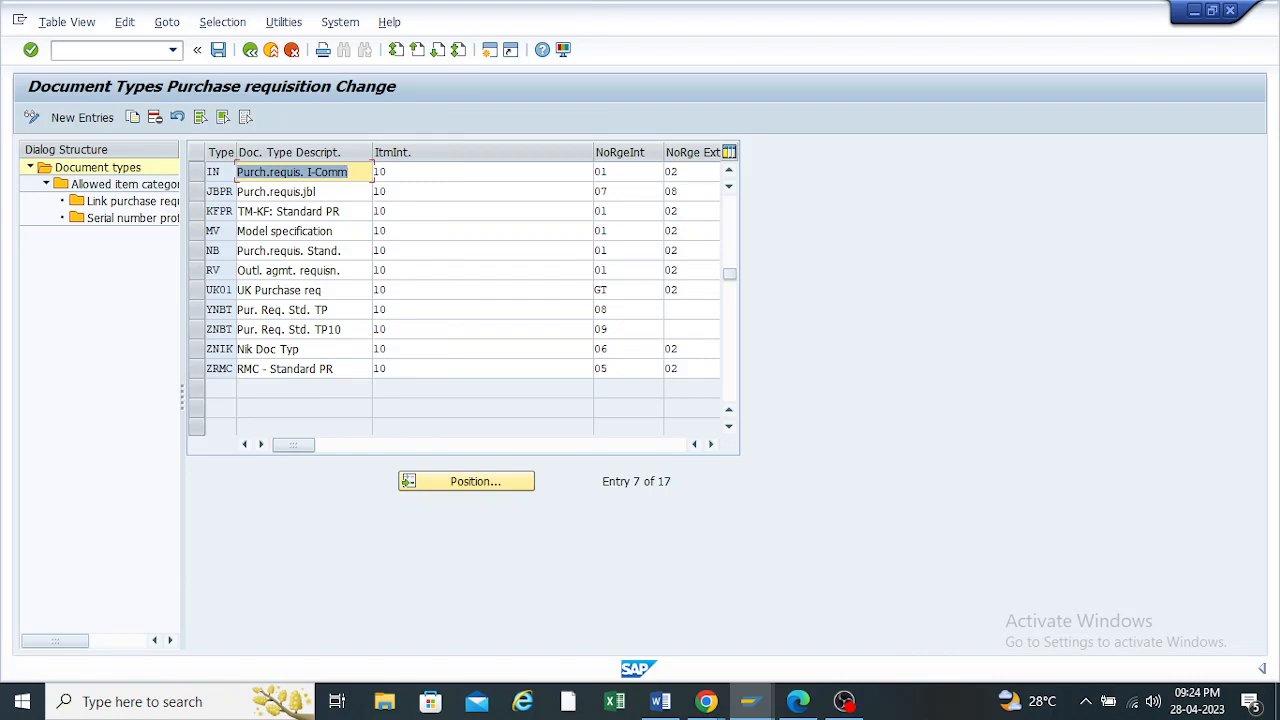
# Set the field selection key of document type ZNBT to ZNBBT and save it in the proposed customizing request
pyautogui.moveTo(235, 329); pyautogui.dragTo(200, 329)
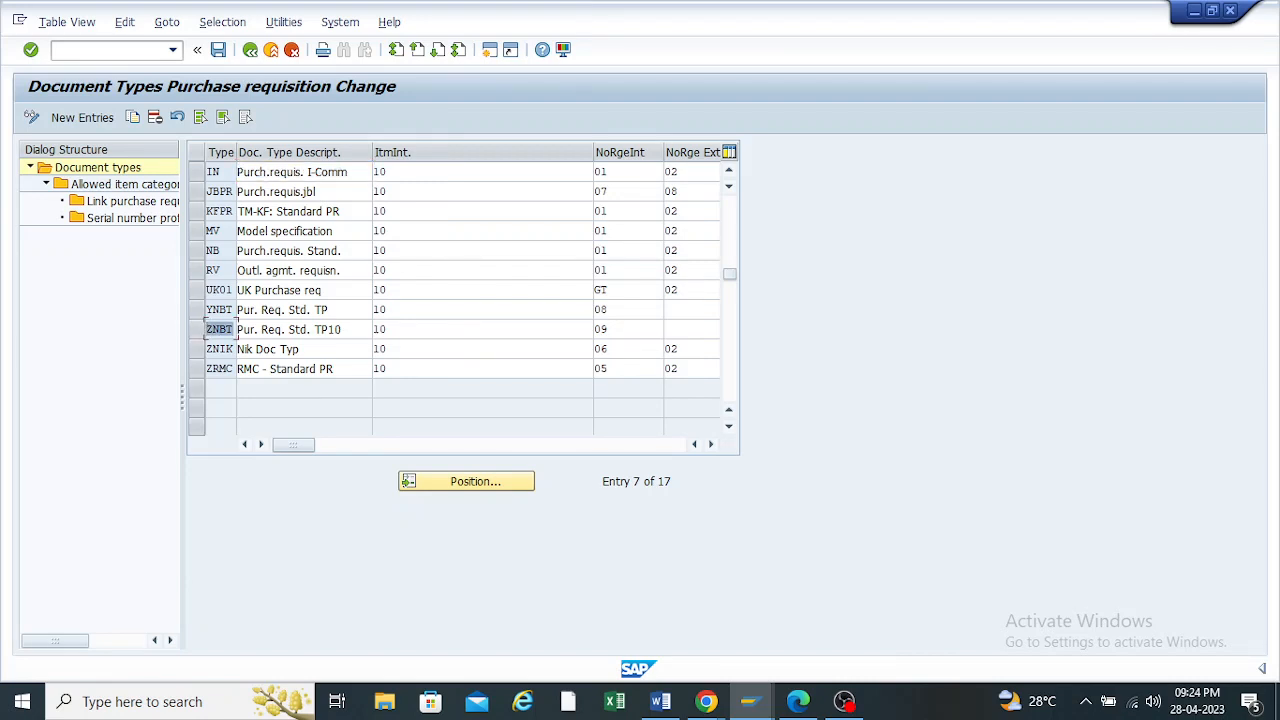
pyautogui.click(711, 444)
pyautogui.click(711, 444)
pyautogui.click(711, 444)
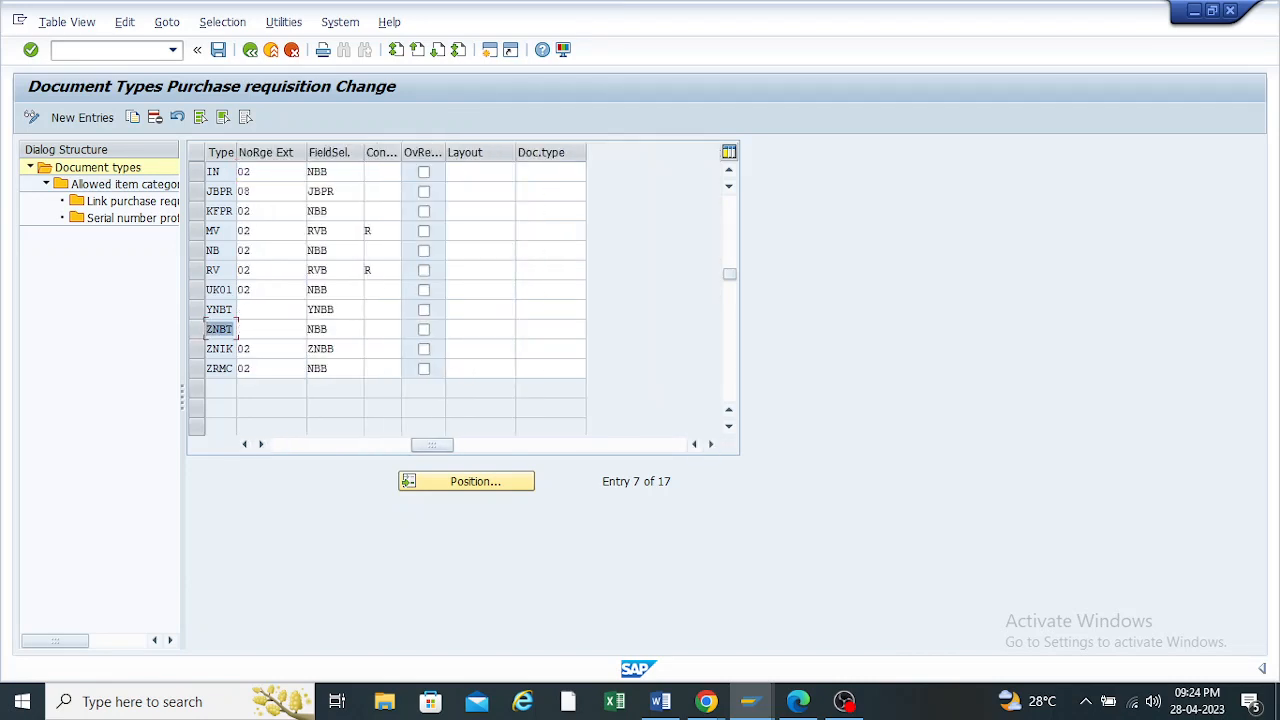
pyautogui.moveTo(335, 329); pyautogui.dragTo(308, 329)
pyautogui.press('BackSpace')
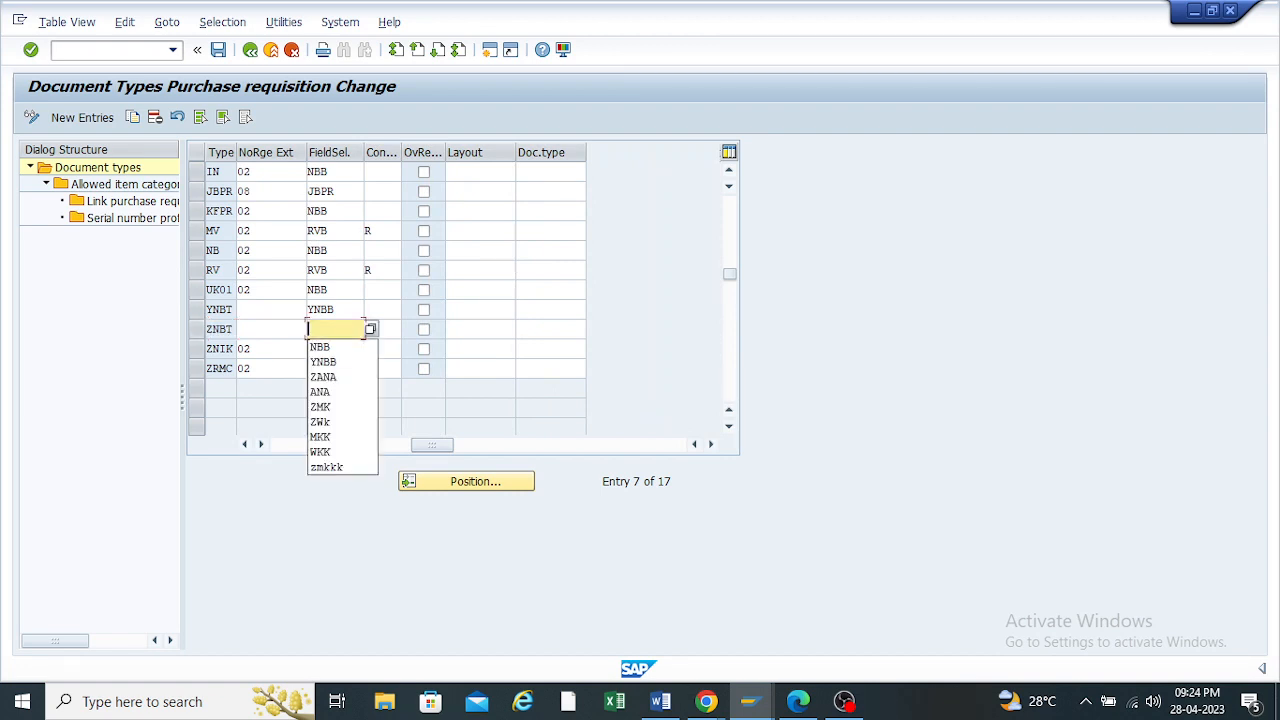
pyautogui.write('ZNBBT')
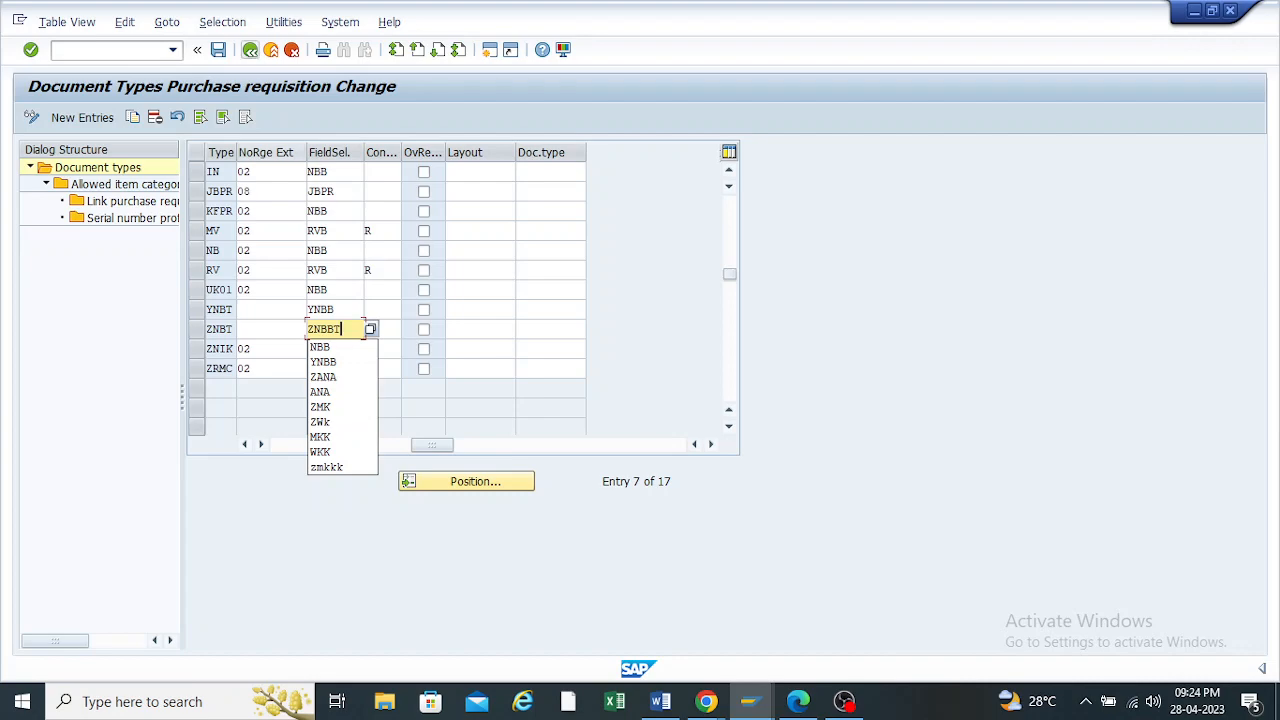
pyautogui.click(218, 50)
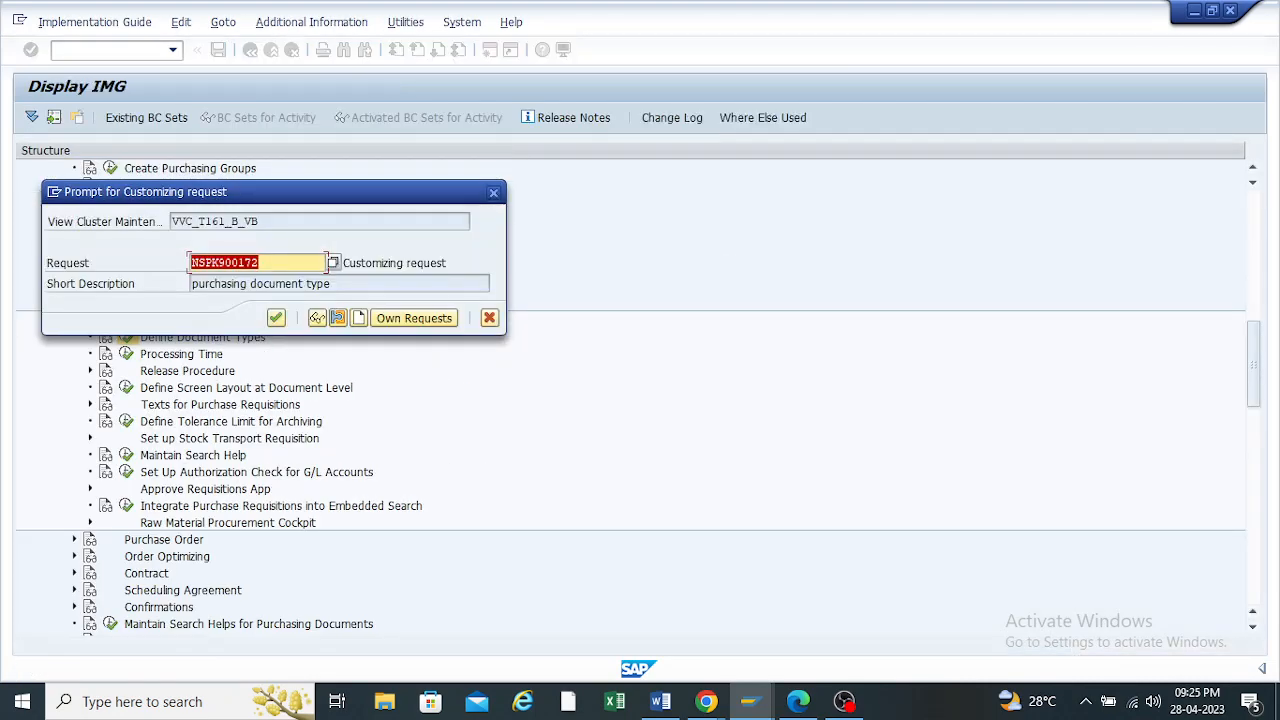
pyautogui.press('Return')
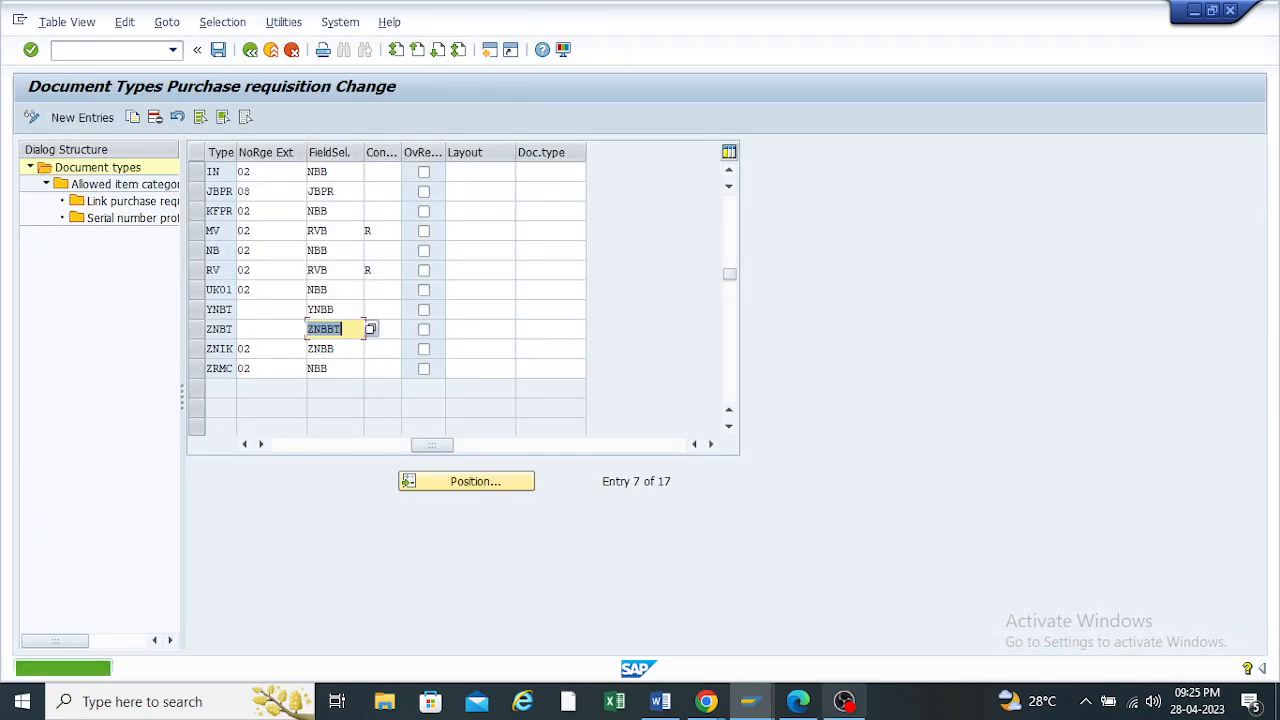
# Switch to the Create Purchase Requisition session and choose document type ZNBT
pyautogui.moveTo(750, 701)
pyautogui.click(912, 620)
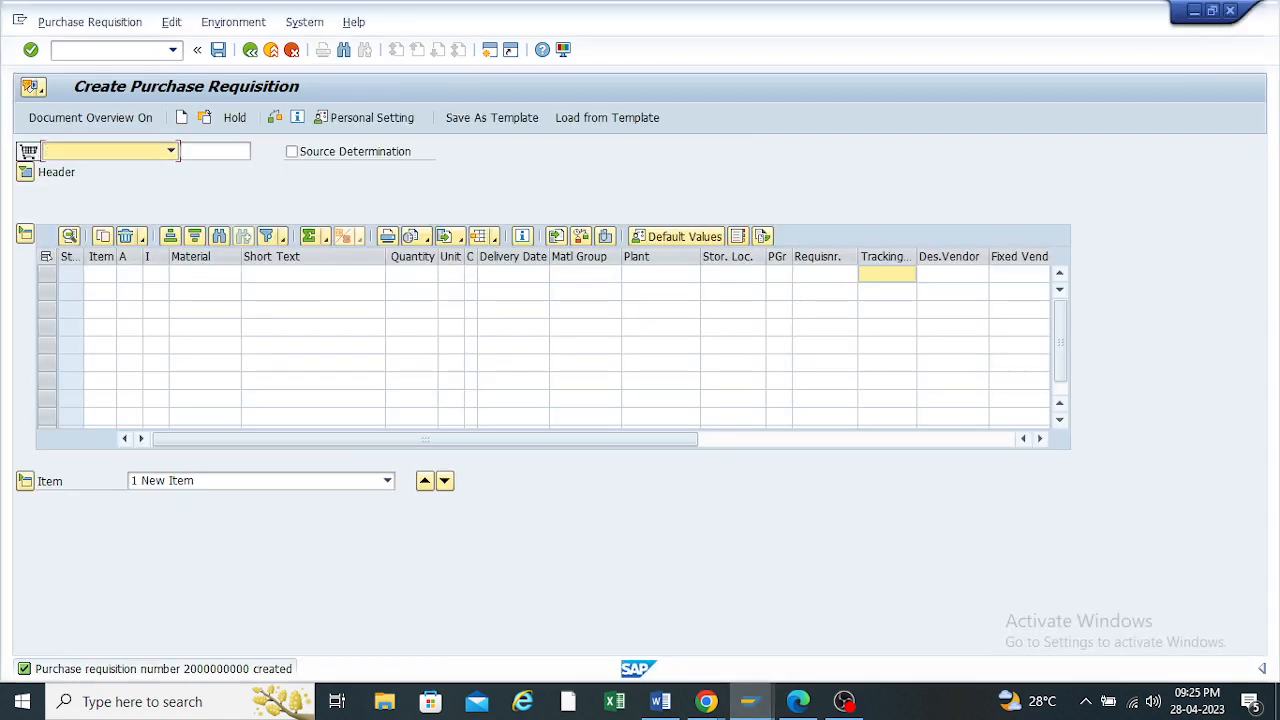
pyautogui.click(171, 151)
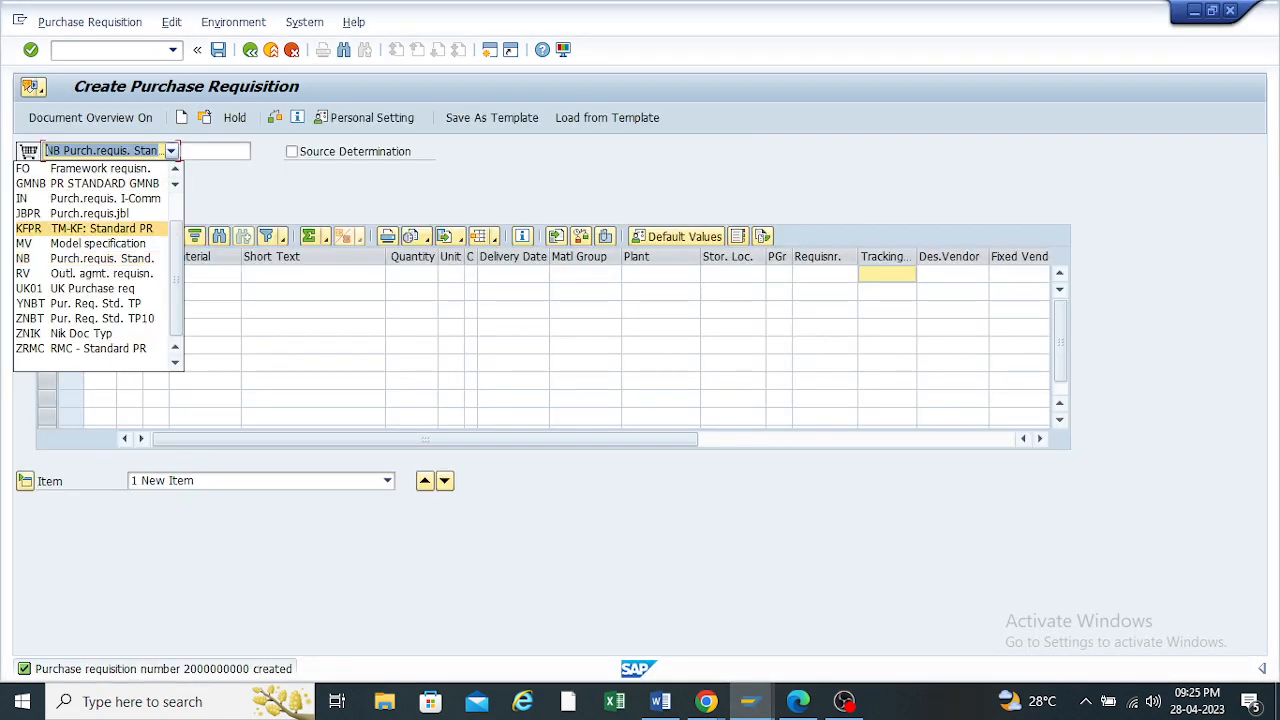
pyautogui.click(102, 318)
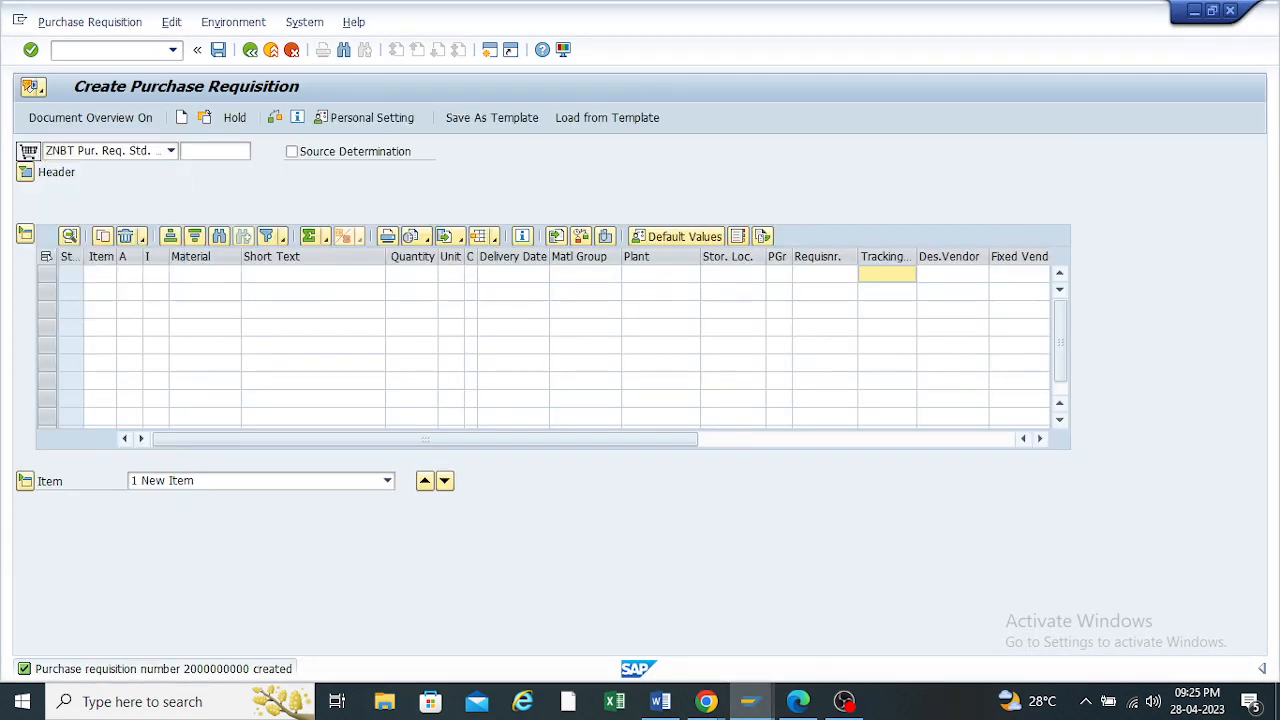
# Enter material 100000105 with a quantity of 500 in the first requisition item
pyautogui.click(198, 274)
pyautogui.write('1')
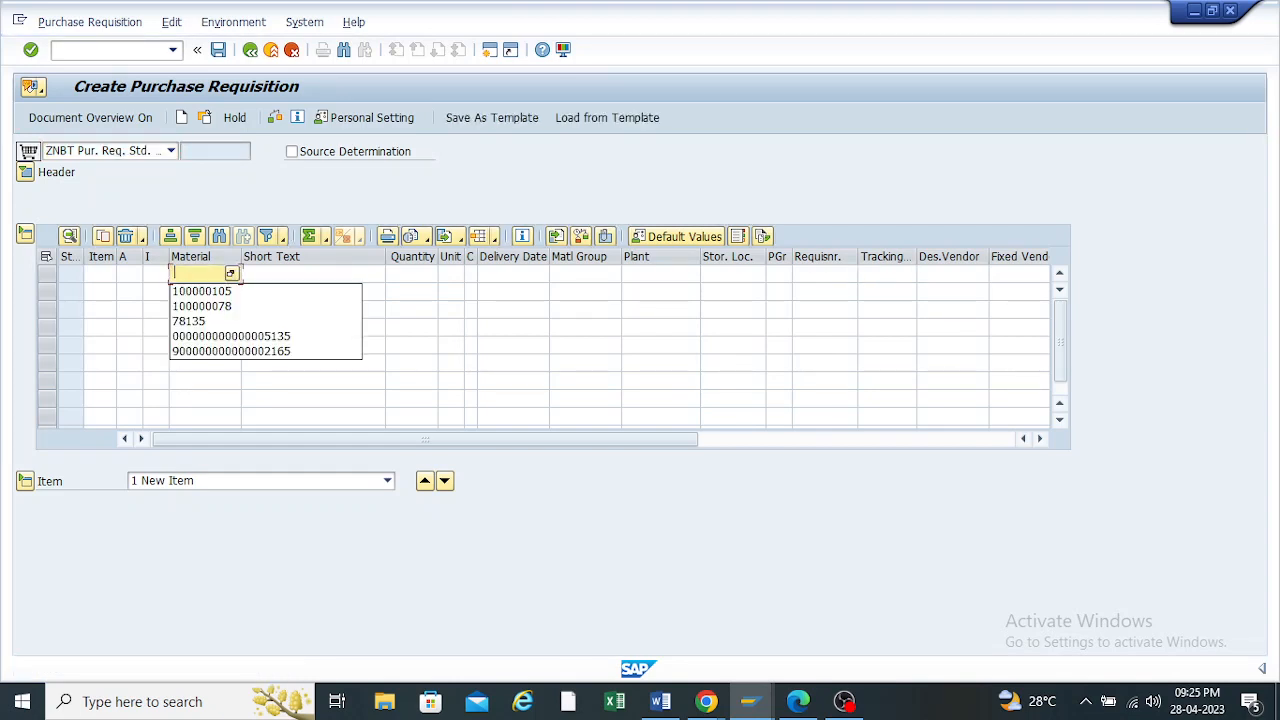
pyautogui.press('Down')
pyautogui.press('Return')
pyautogui.click(412, 274)
pyautogui.press('space')
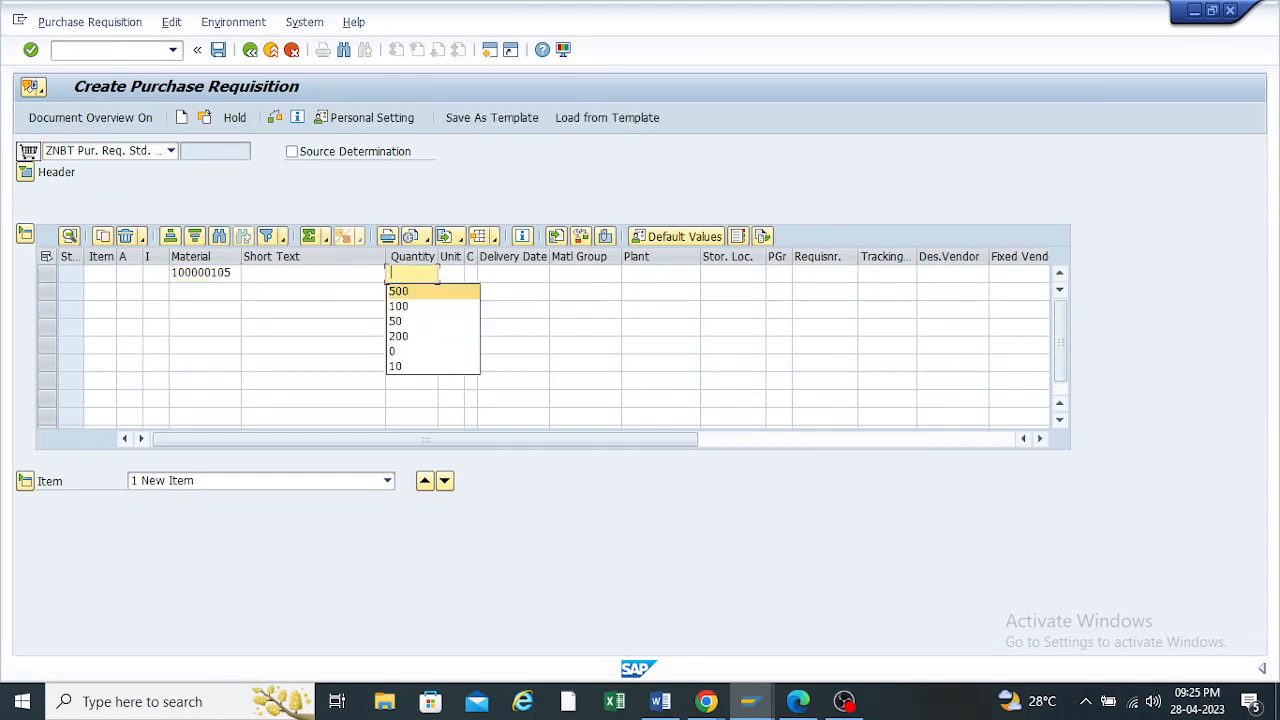
pyautogui.click(420, 291)
# Assign plant TP10 and the raw material storage location to the requisition item and submit the entries
pyautogui.click(660, 274)
pyautogui.press('space')
pyautogui.press('Down')
pyautogui.press('Return')
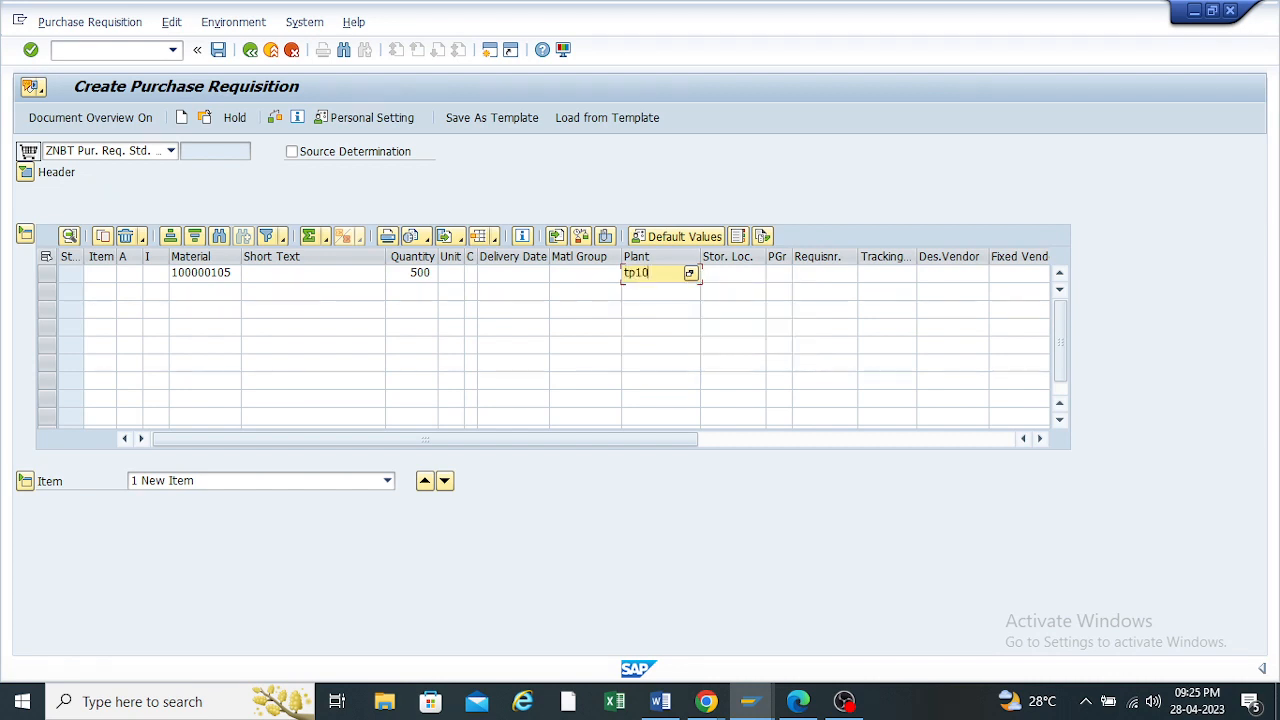
pyautogui.click(732, 274)
pyautogui.press('space')
pyautogui.press('Down')
pyautogui.press('Return')
pyautogui.press('Return')
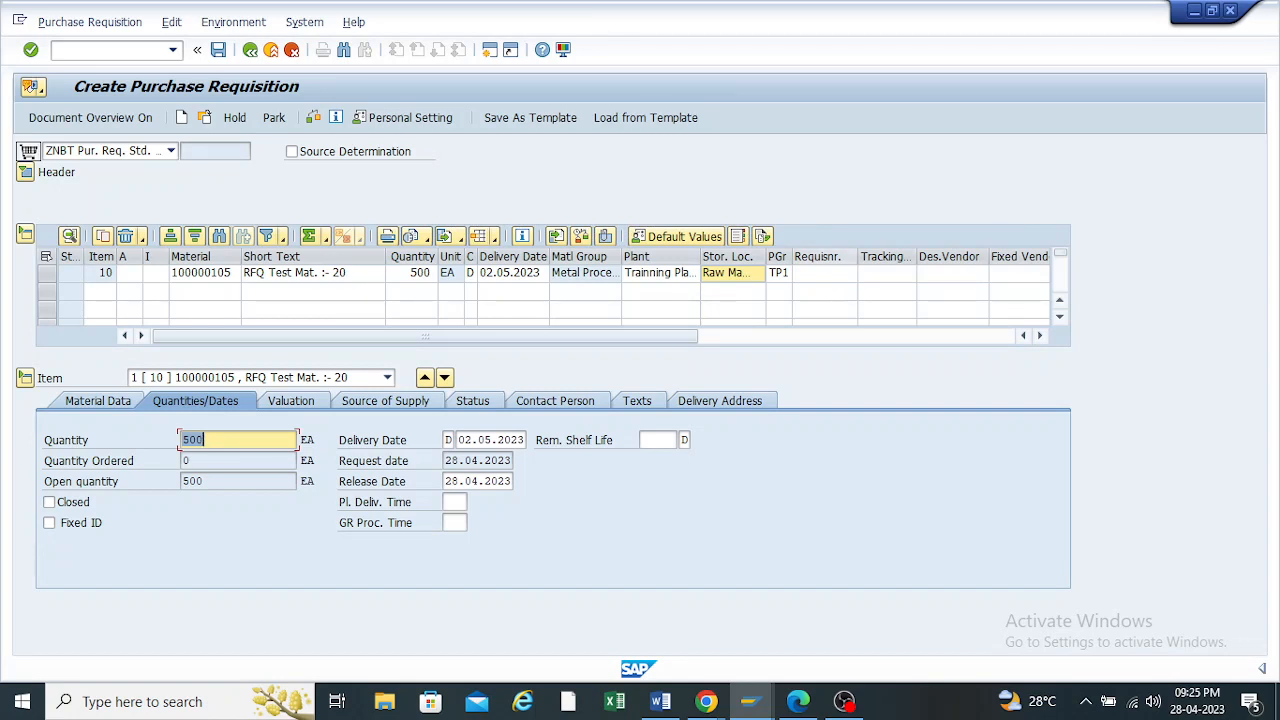
# Widen the item overview's narrow columns to examine the Requested By and TrackingNo fields, and run the requisition check
pyautogui.moveTo(857, 257); pyautogui.dragTo(961, 257)
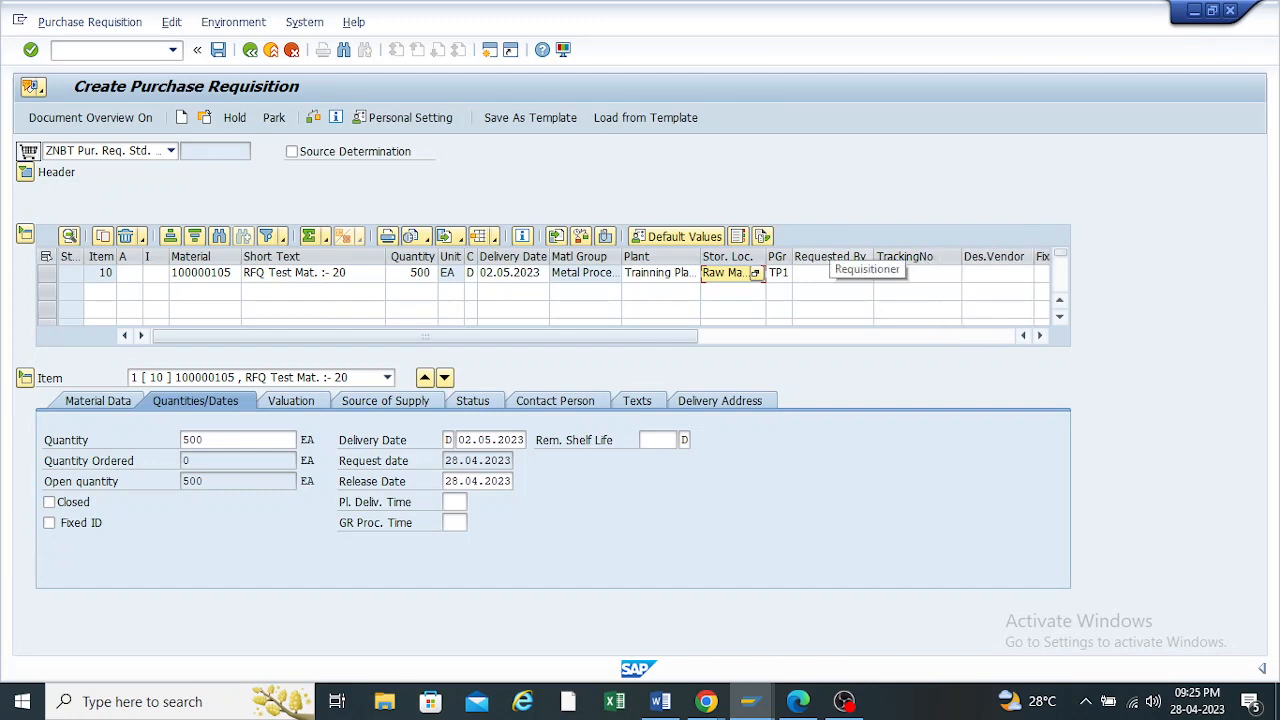
pyautogui.click(832, 273)
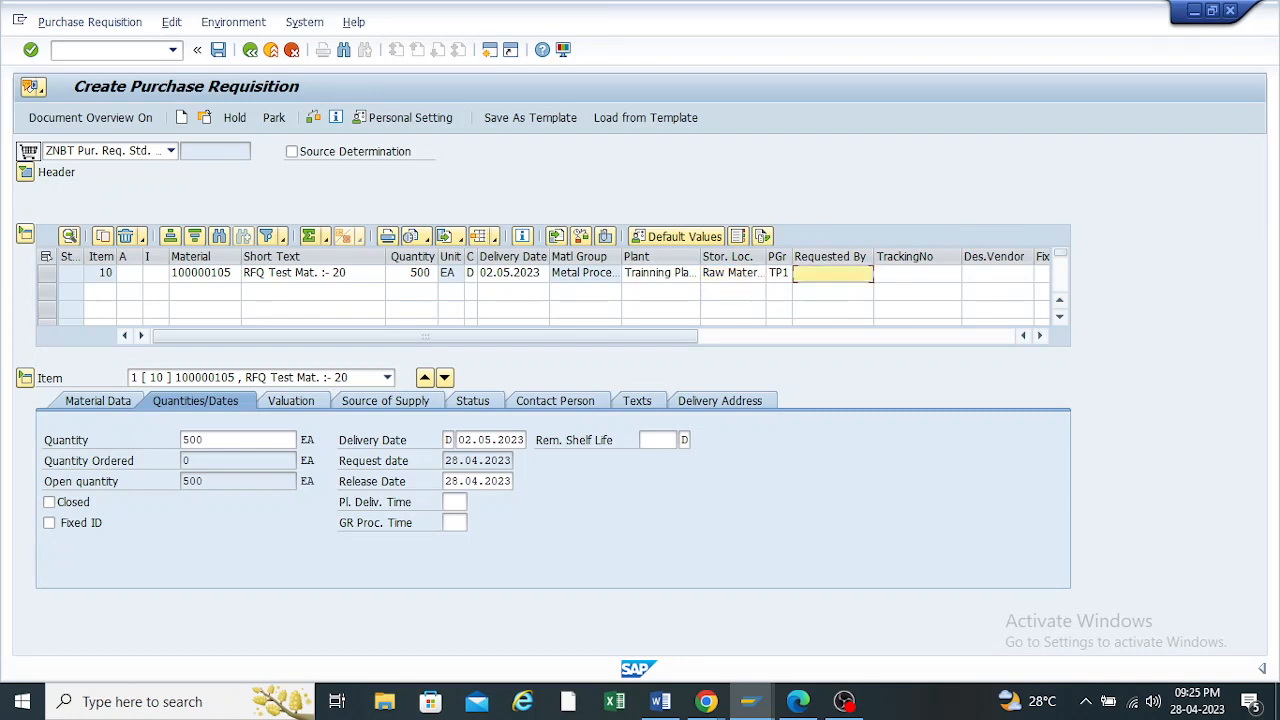
pyautogui.click(922, 257)
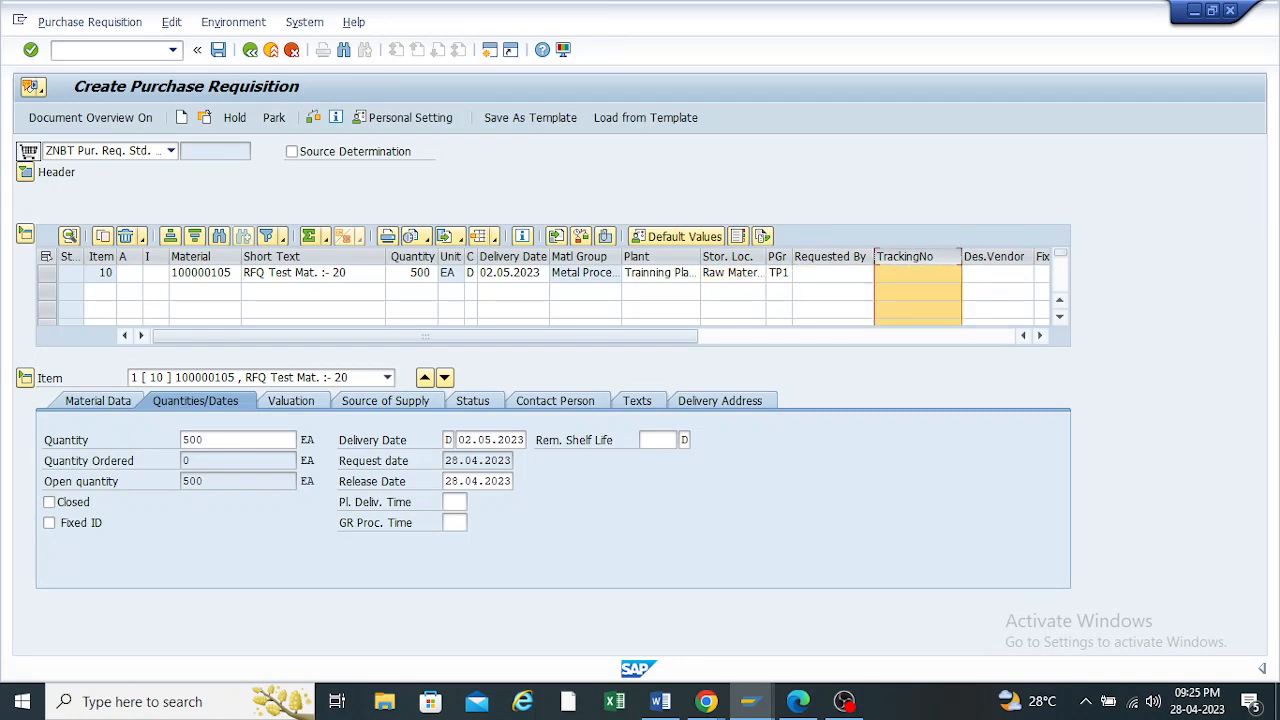
pyautogui.click(918, 292)
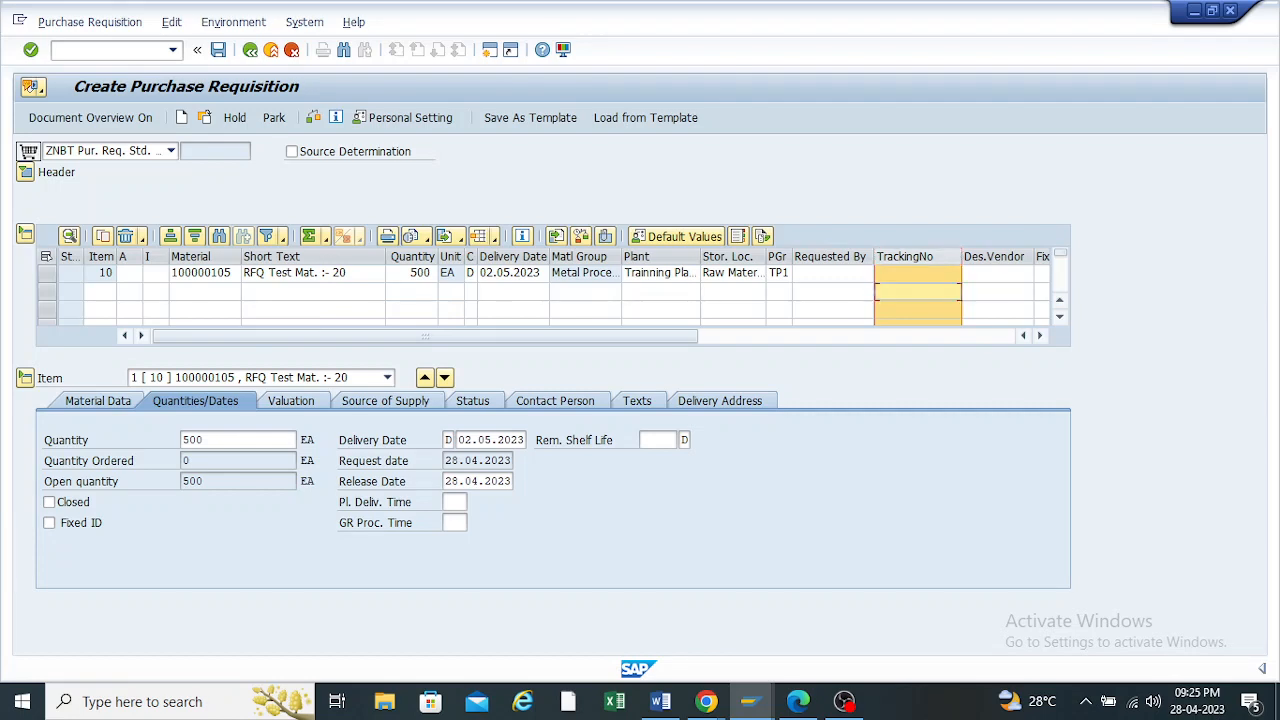
pyautogui.click(313, 117)
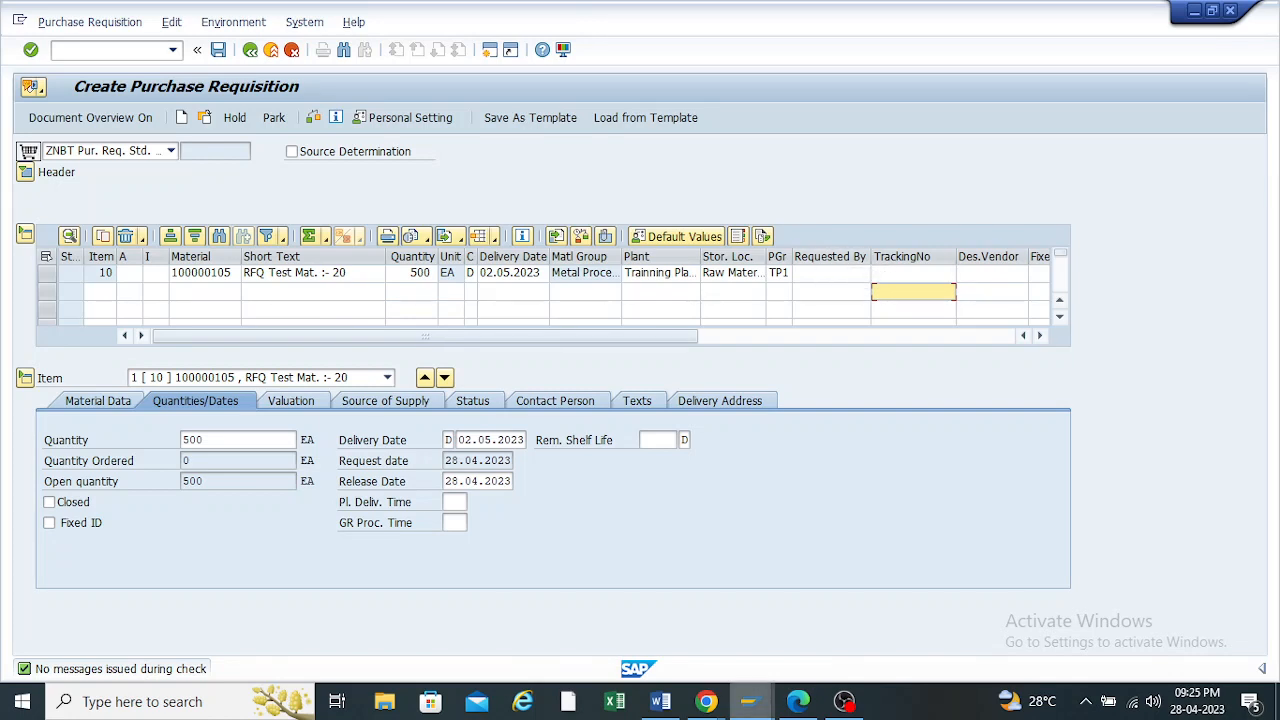
# Switch back to the configuration session, open Define Screen Layout at Document Level and select field selection key ZNBBT
pyautogui.moveTo(750, 701)
pyautogui.click(710, 620)
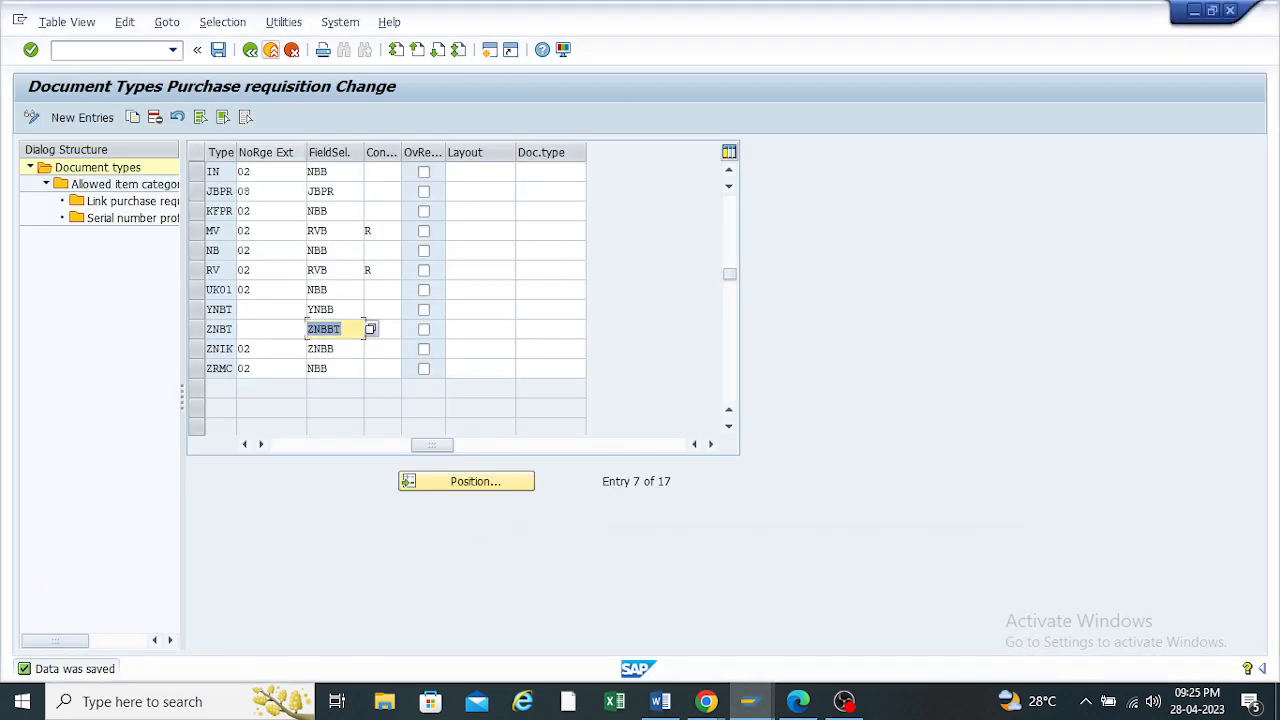
pyautogui.click(250, 49)
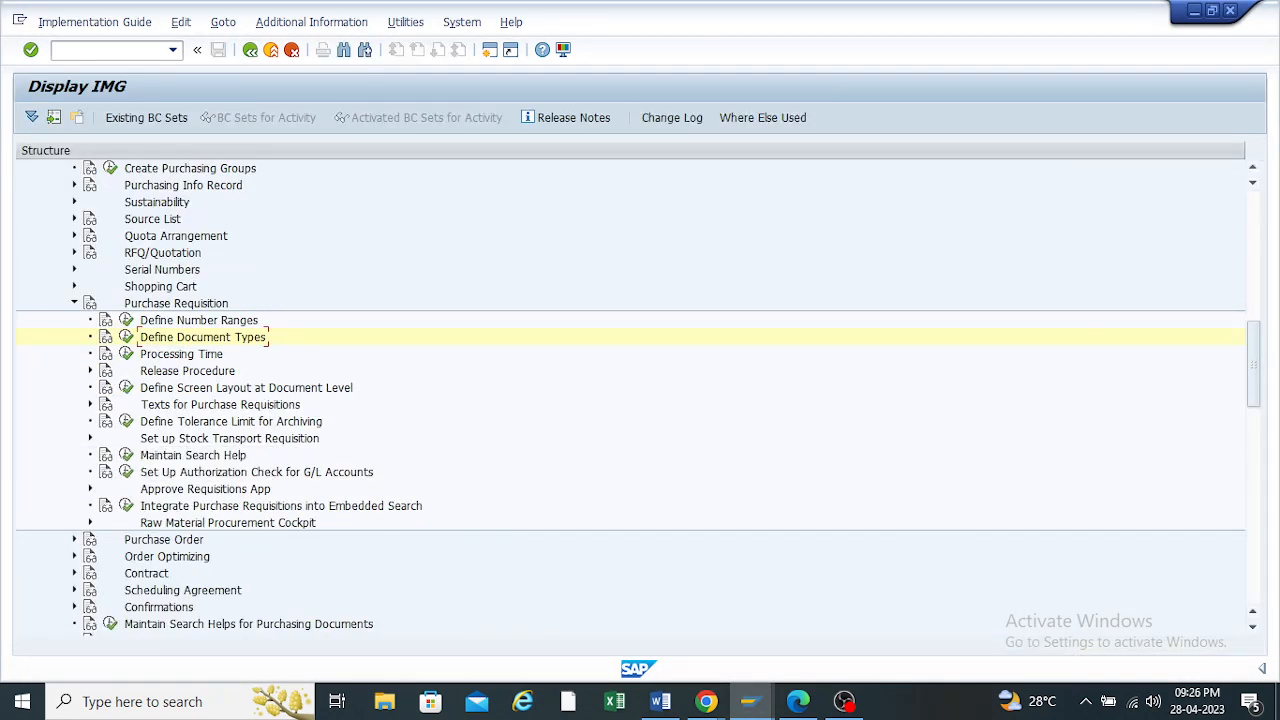
pyautogui.click(126, 387)
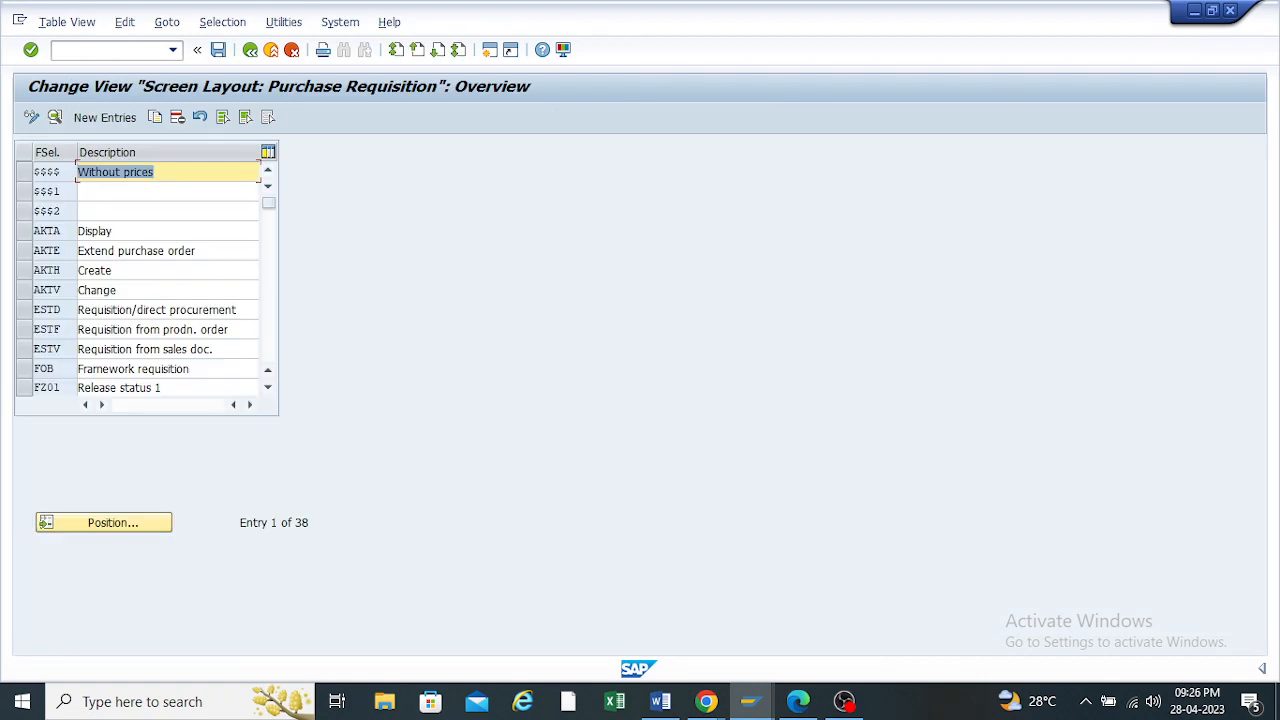
pyautogui.moveTo(268, 203); pyautogui.dragTo(268, 353)
pyautogui.scroll(1, 145, 270)
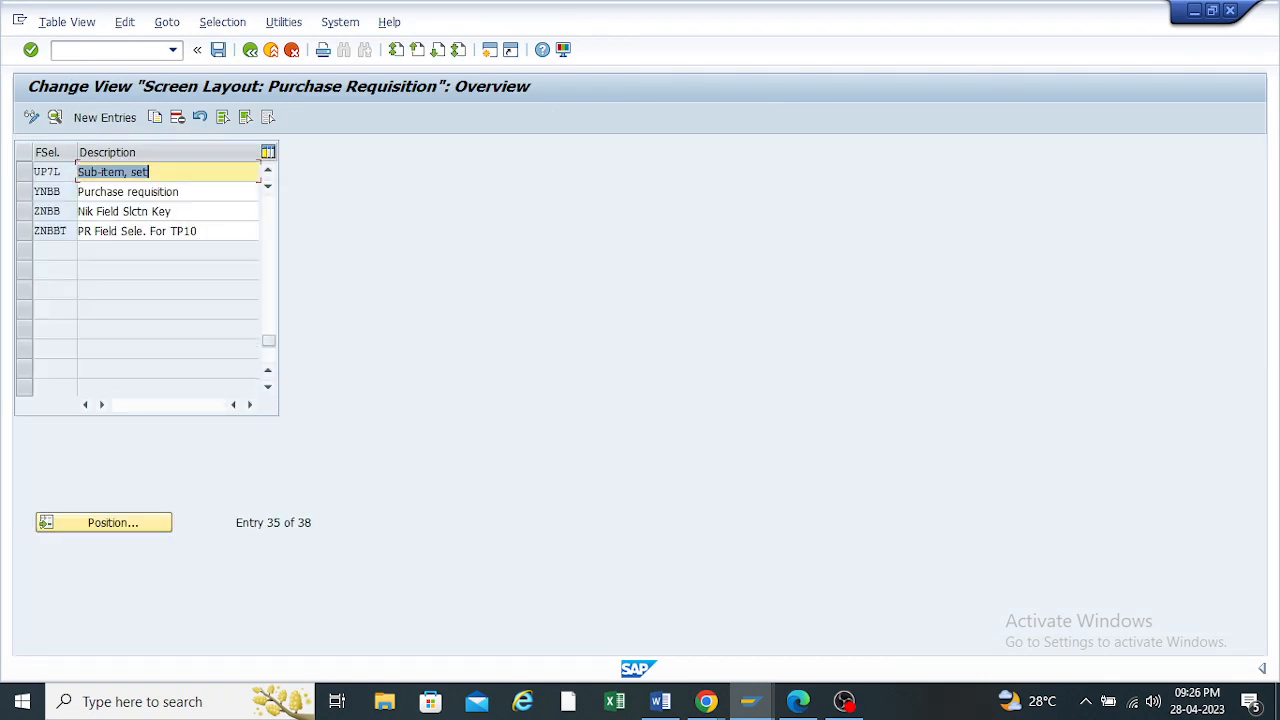
pyautogui.click(24, 231)
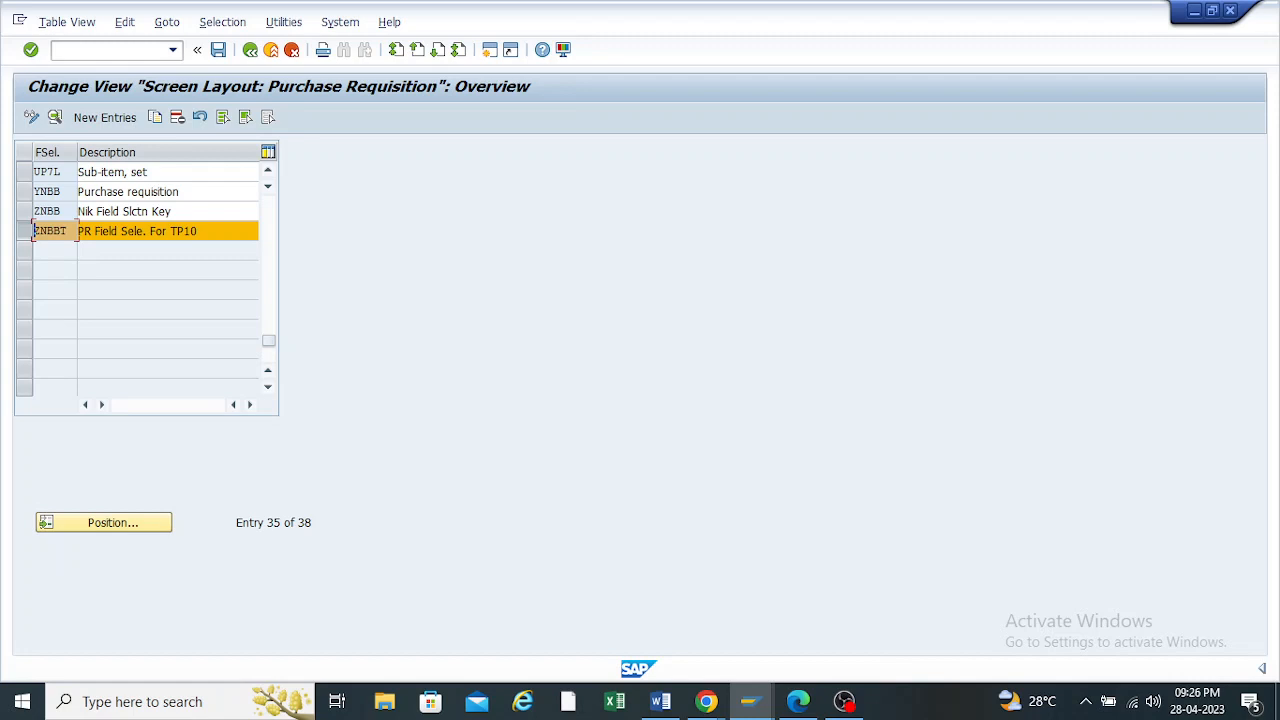
# Review the item's Requested By and TrackingNo fields in the Create Purchase Requisition session, and return to the screen layout configuration
pyautogui.click(749, 701)
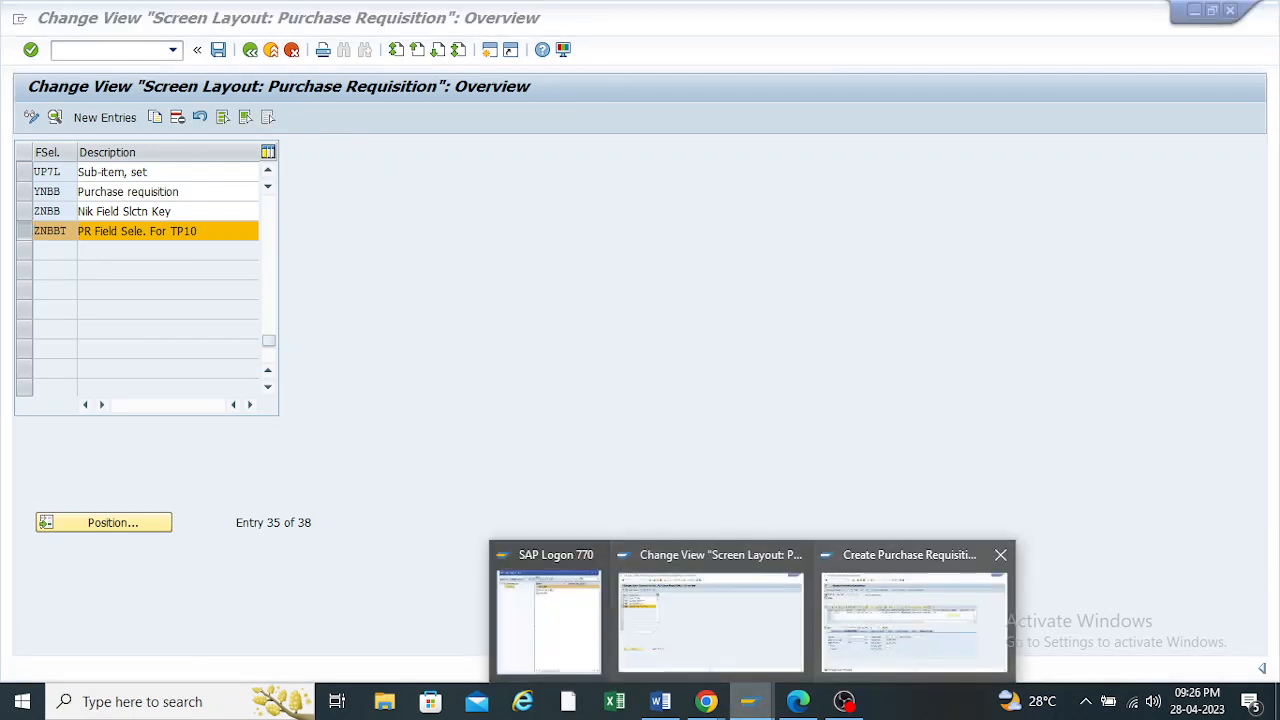
pyautogui.click(913, 620)
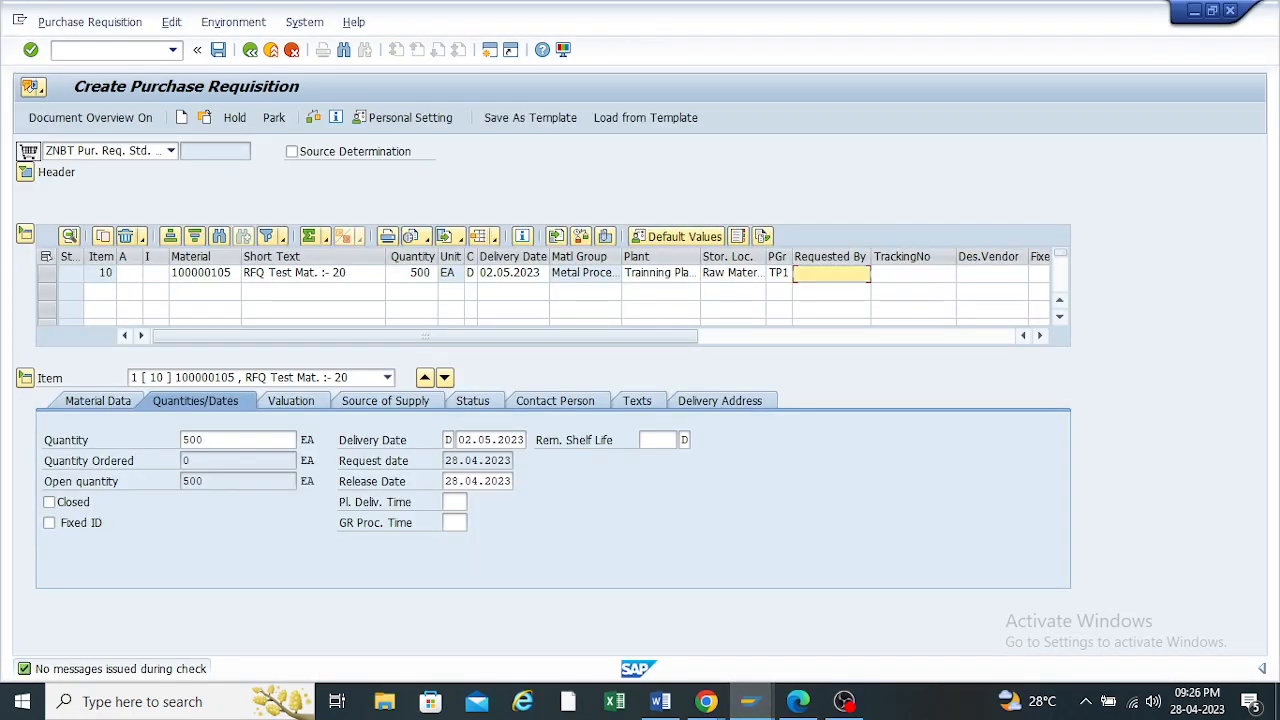
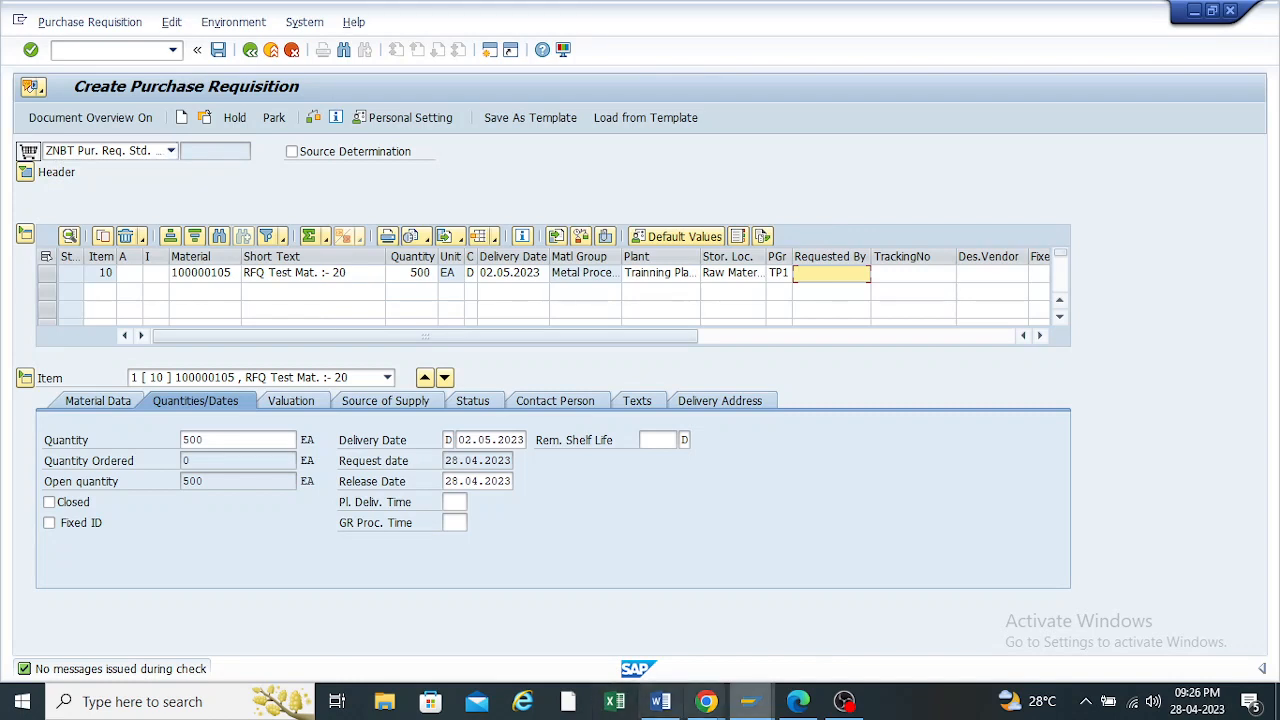
pyautogui.moveTo(749, 701)
pyautogui.click(710, 615)
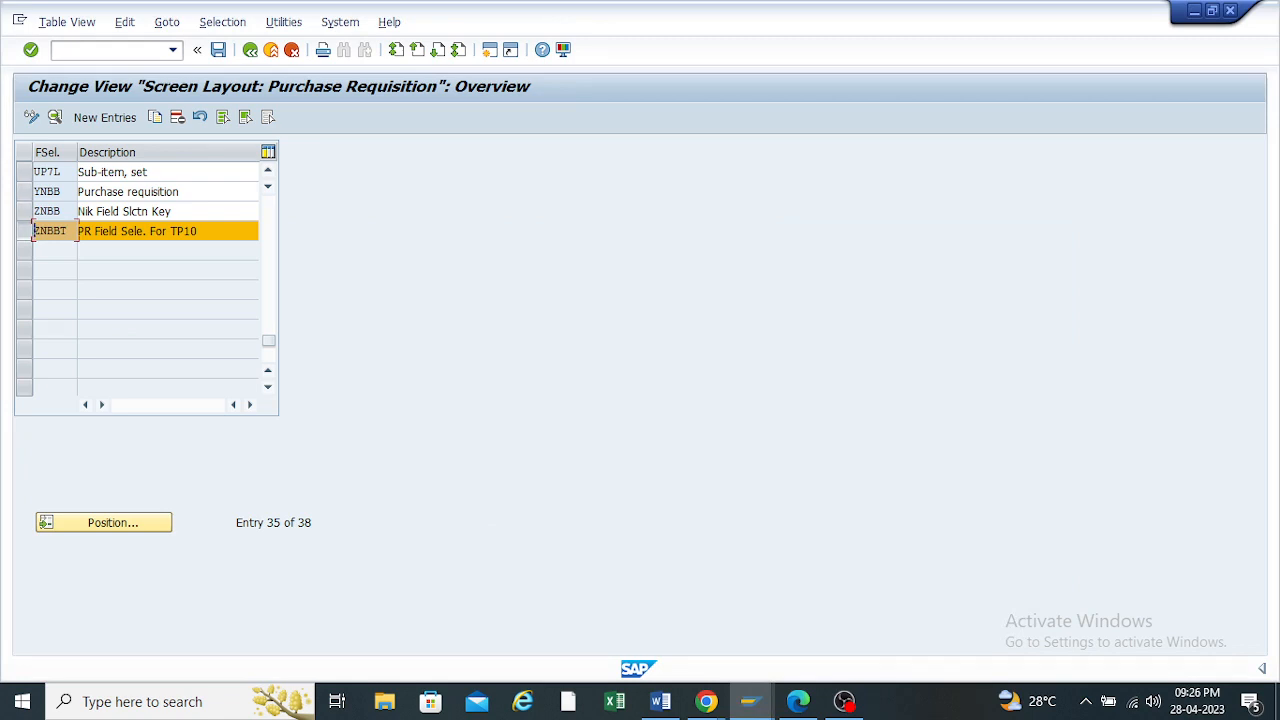
# Open the field selection groups of key ZNBBT and display the fields of the Basic Data, Item group
pyautogui.click(24, 231)
pyautogui.click(24, 231)
pyautogui.click(54, 117)
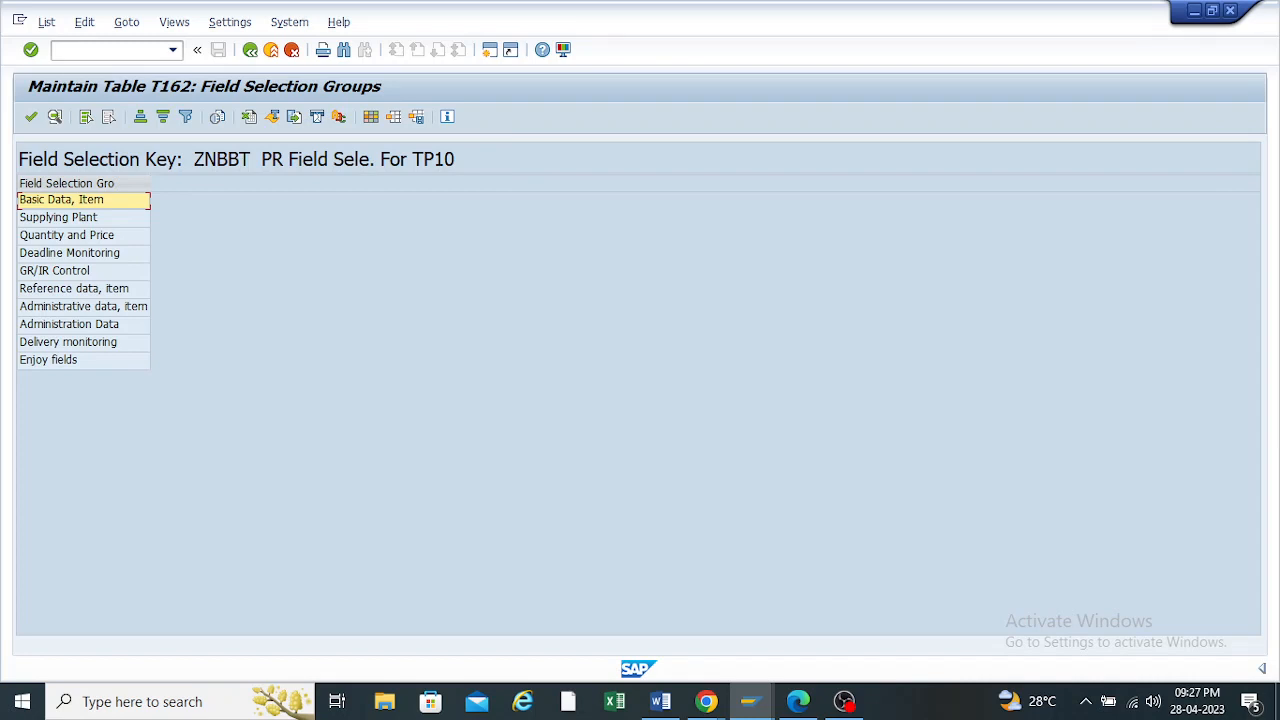
pyautogui.doubleClick(62, 200)
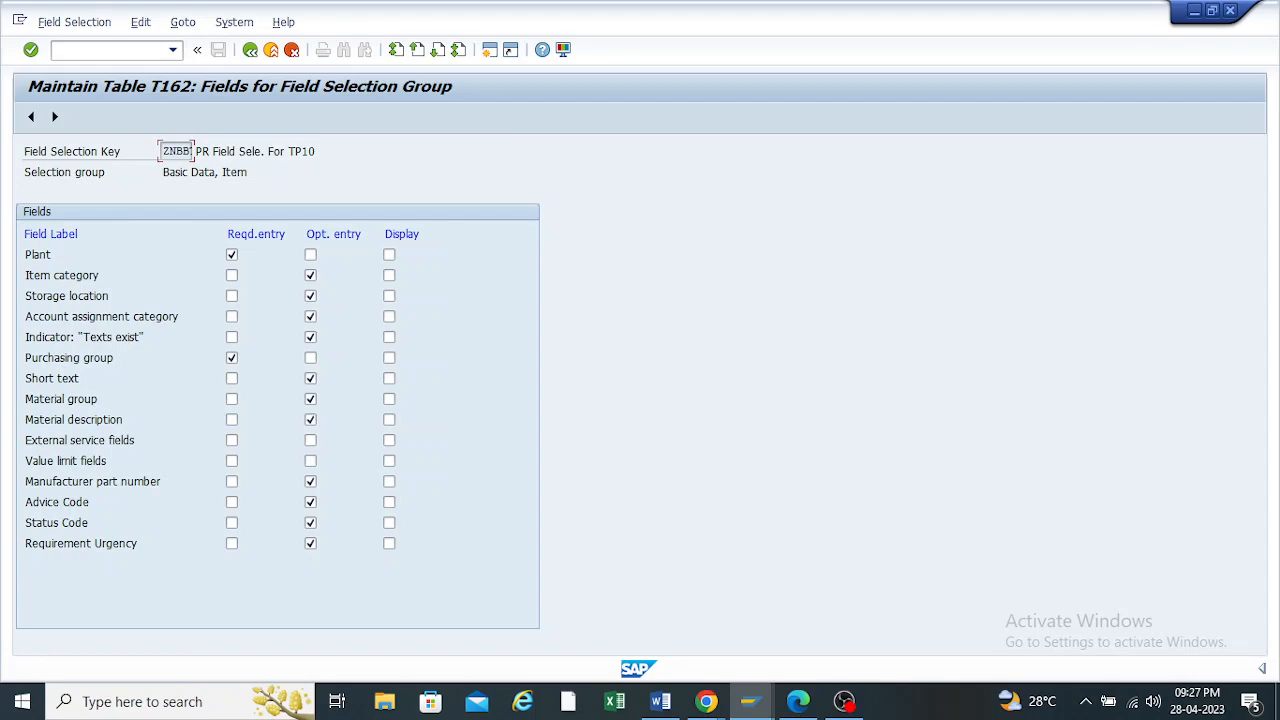
# Check the TrackingNo column's full field name in the purchase requisition session, and return to the field selection session
pyautogui.click(750, 701)
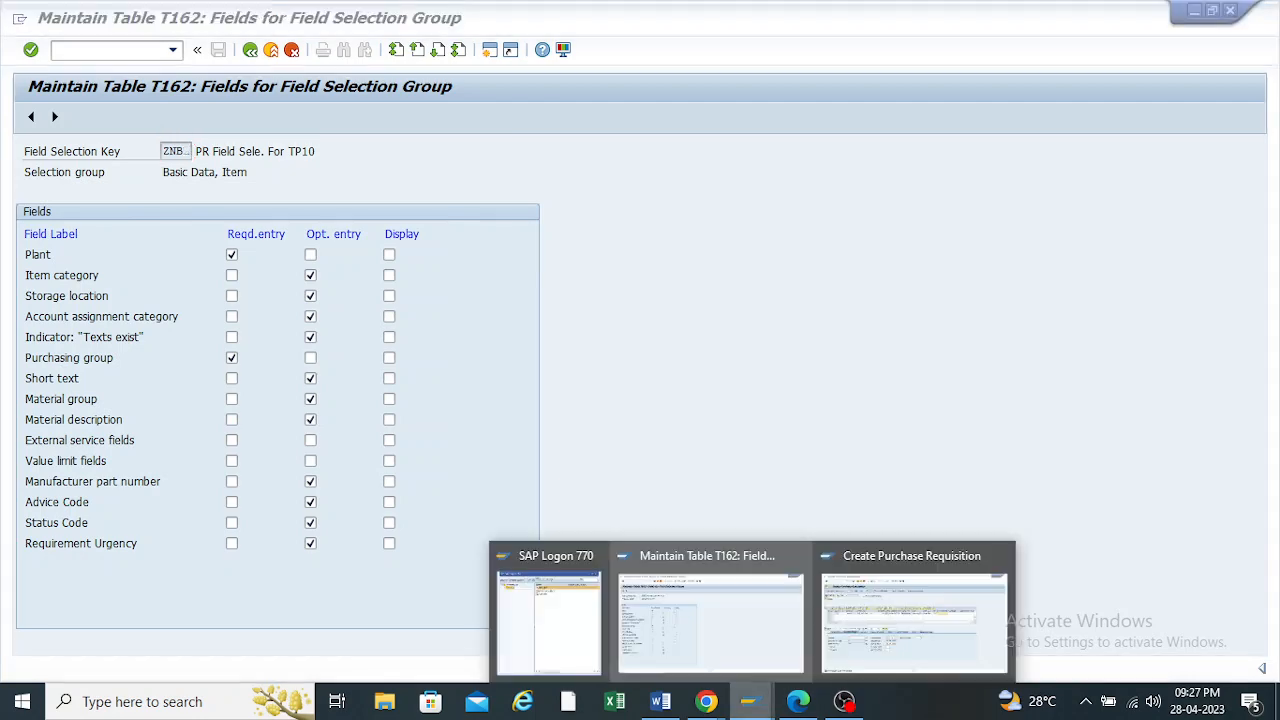
pyautogui.click(883, 612)
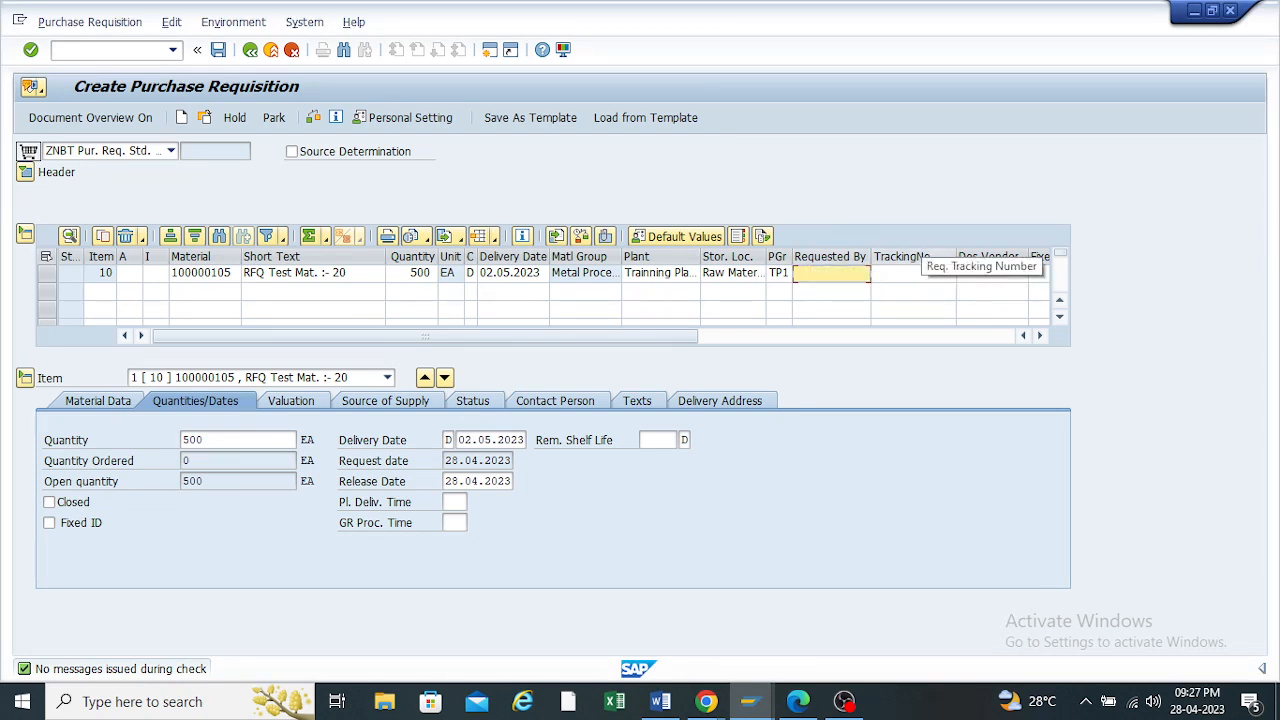
pyautogui.moveTo(748, 701)
pyautogui.click(640, 651)
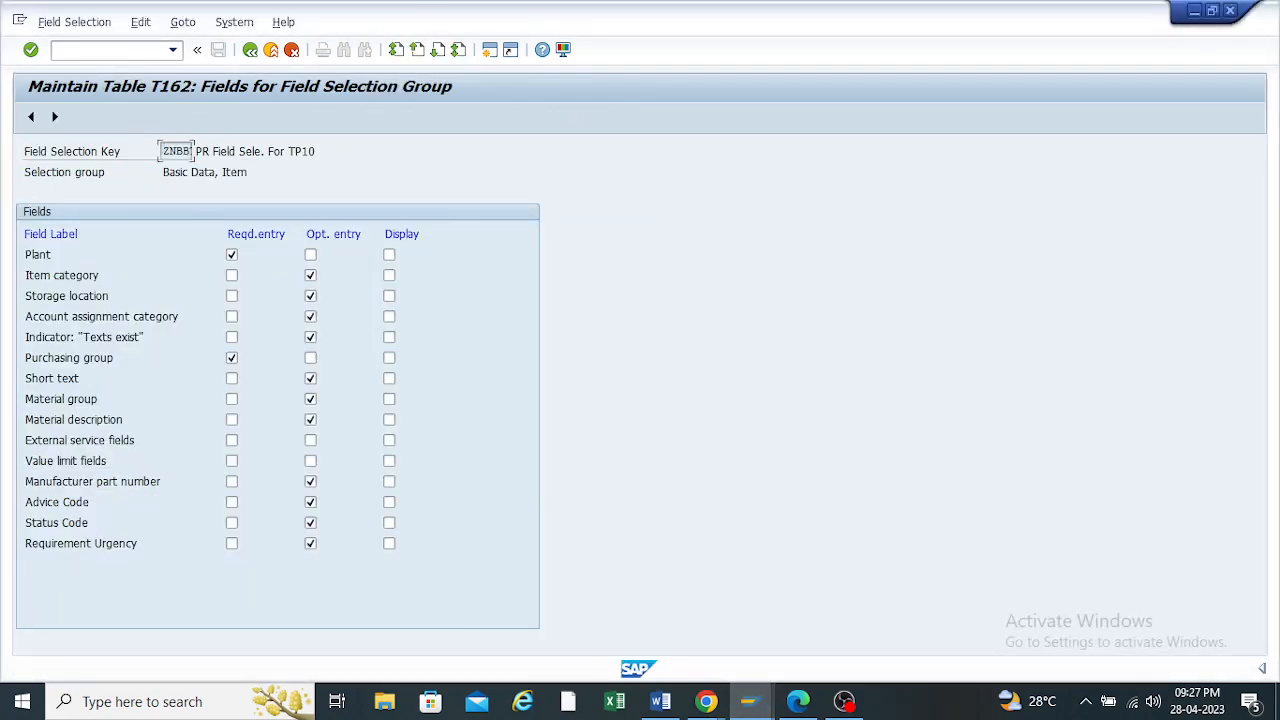
# Advance to the Reference data, item group and make the Requisitioner field a required entry instead of optional
pyautogui.click(54, 116)
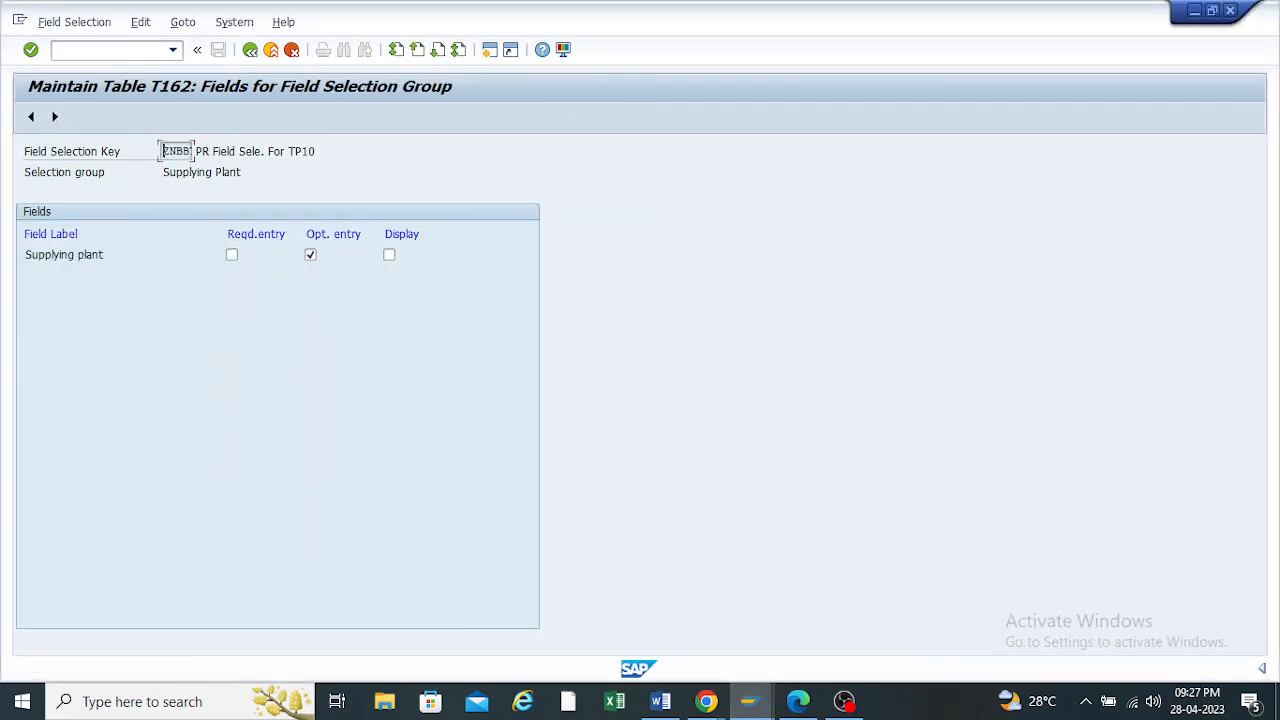
pyautogui.click(54, 116)
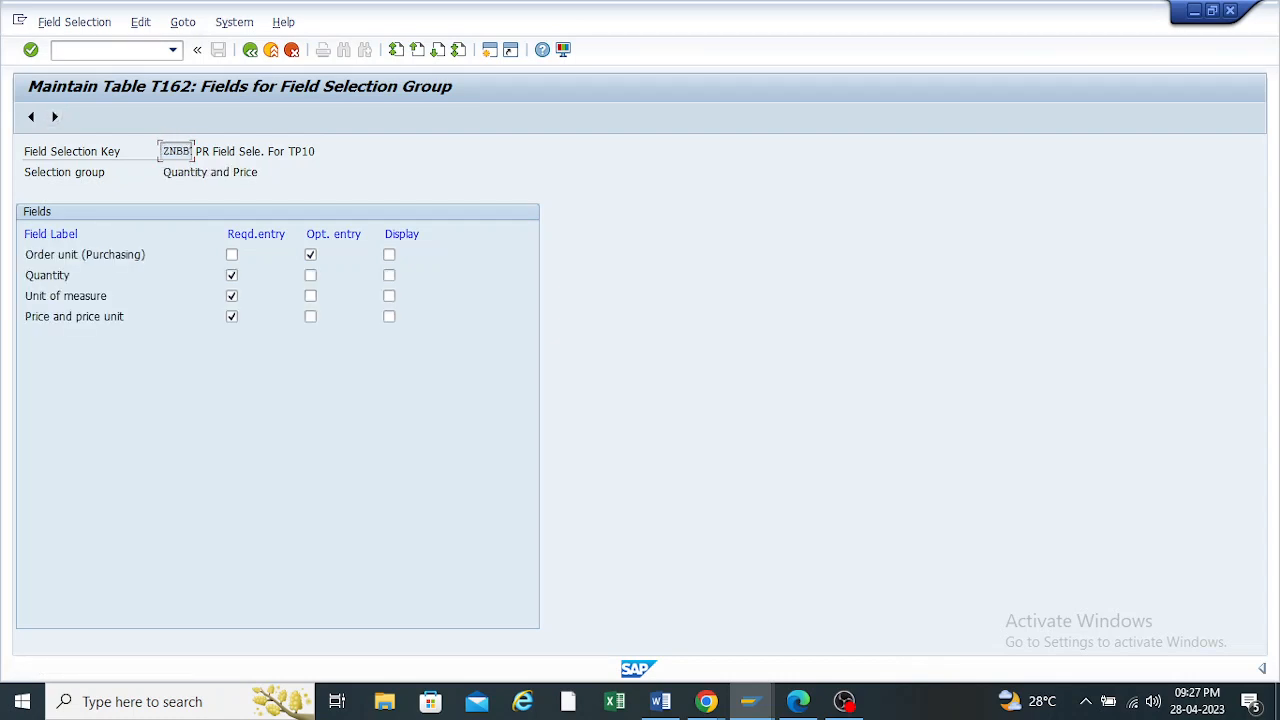
pyautogui.click(54, 116)
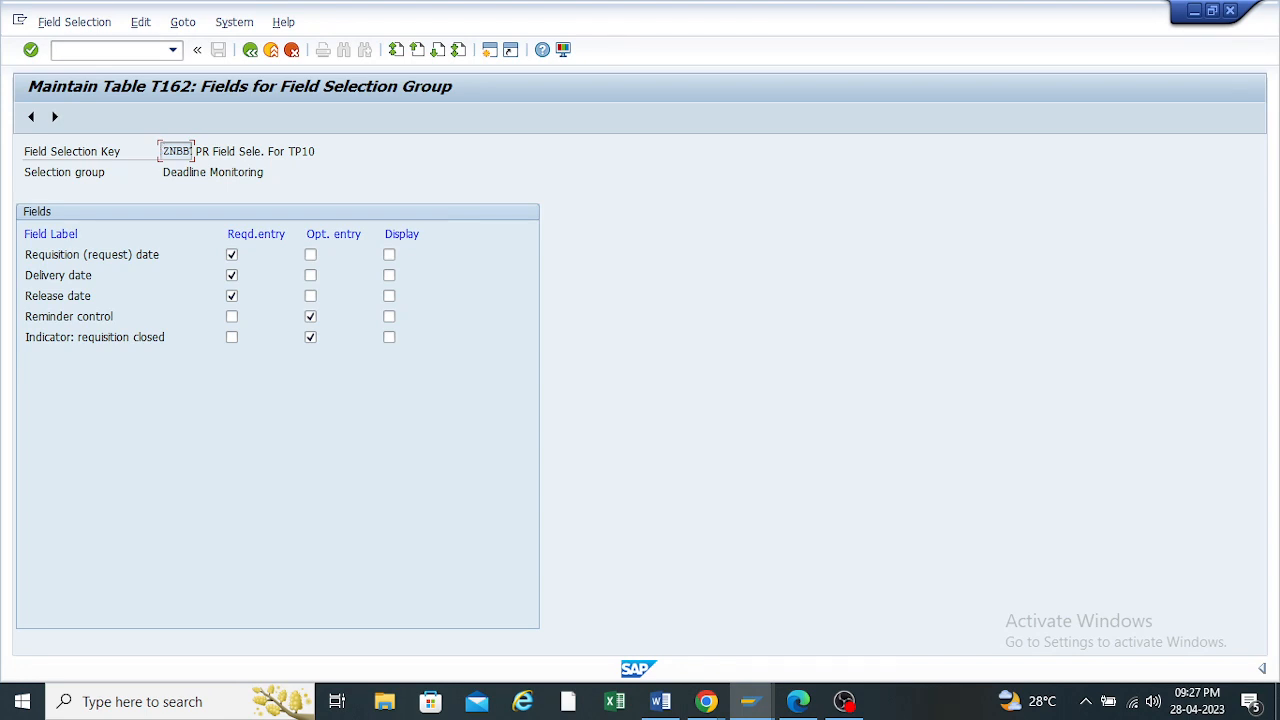
pyautogui.click(54, 116)
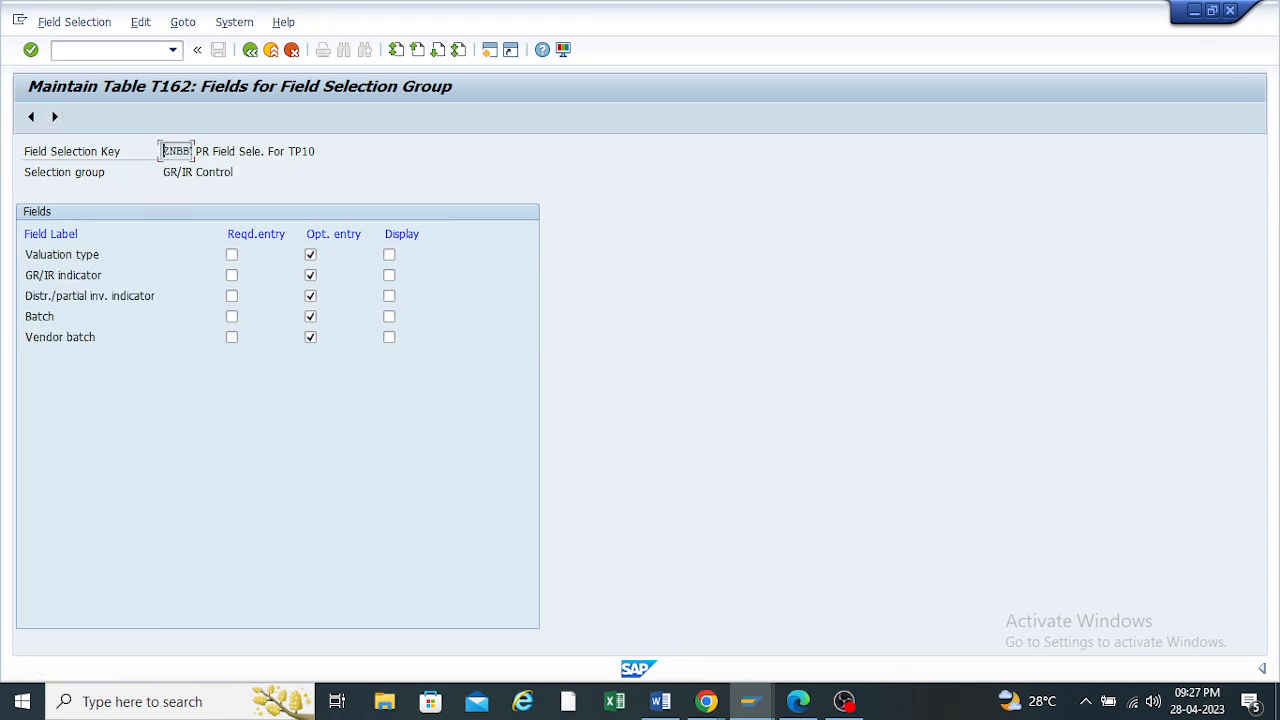
pyautogui.click(54, 116)
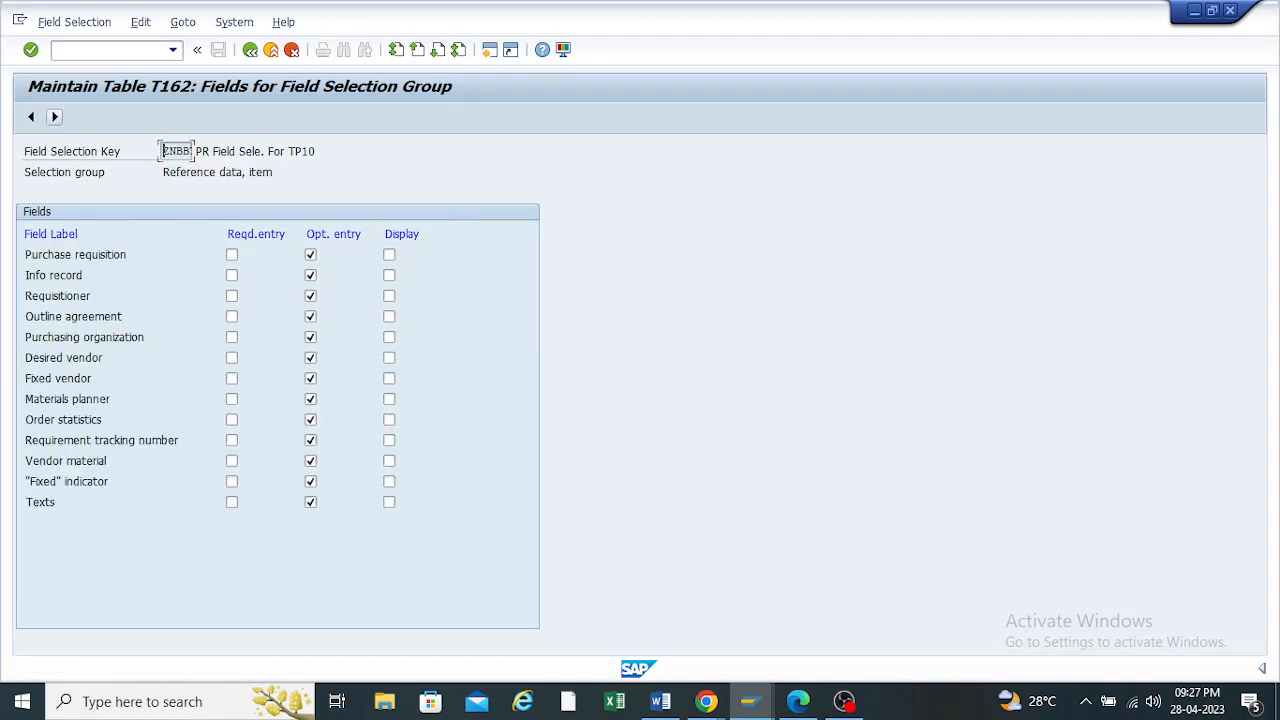
pyautogui.moveTo(25, 296); pyautogui.dragTo(93, 296)
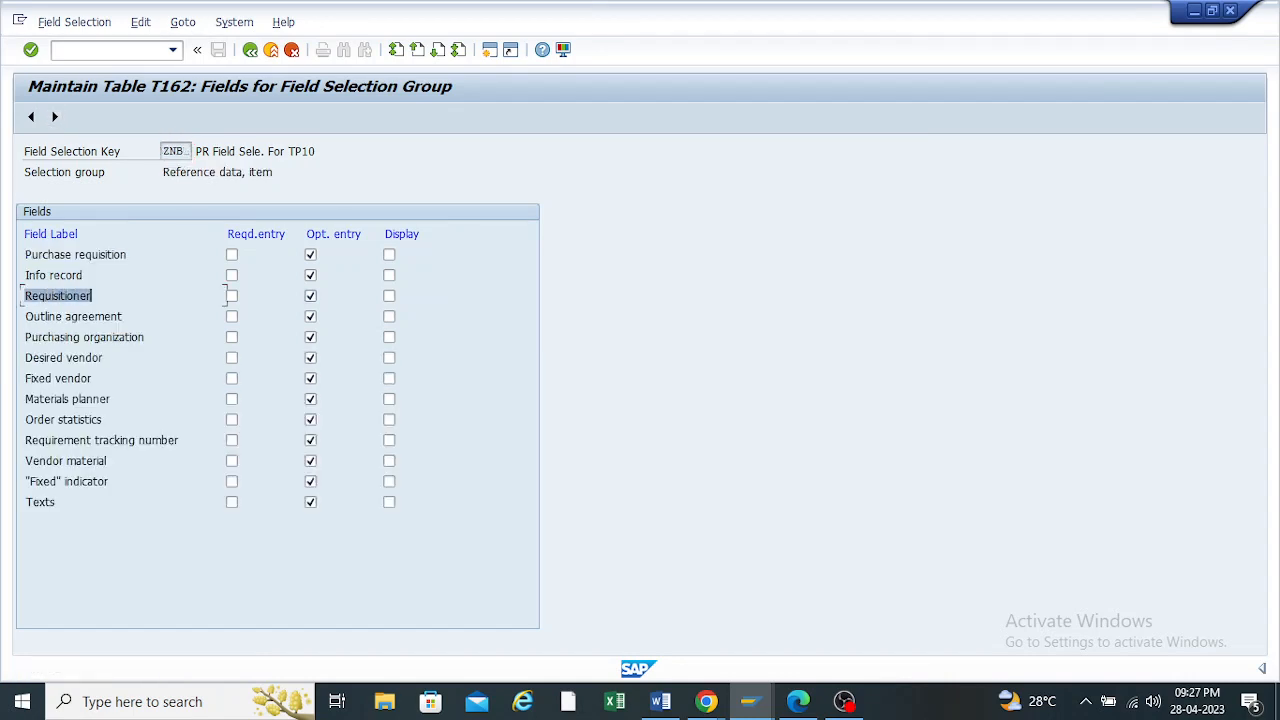
pyautogui.click(311, 296)
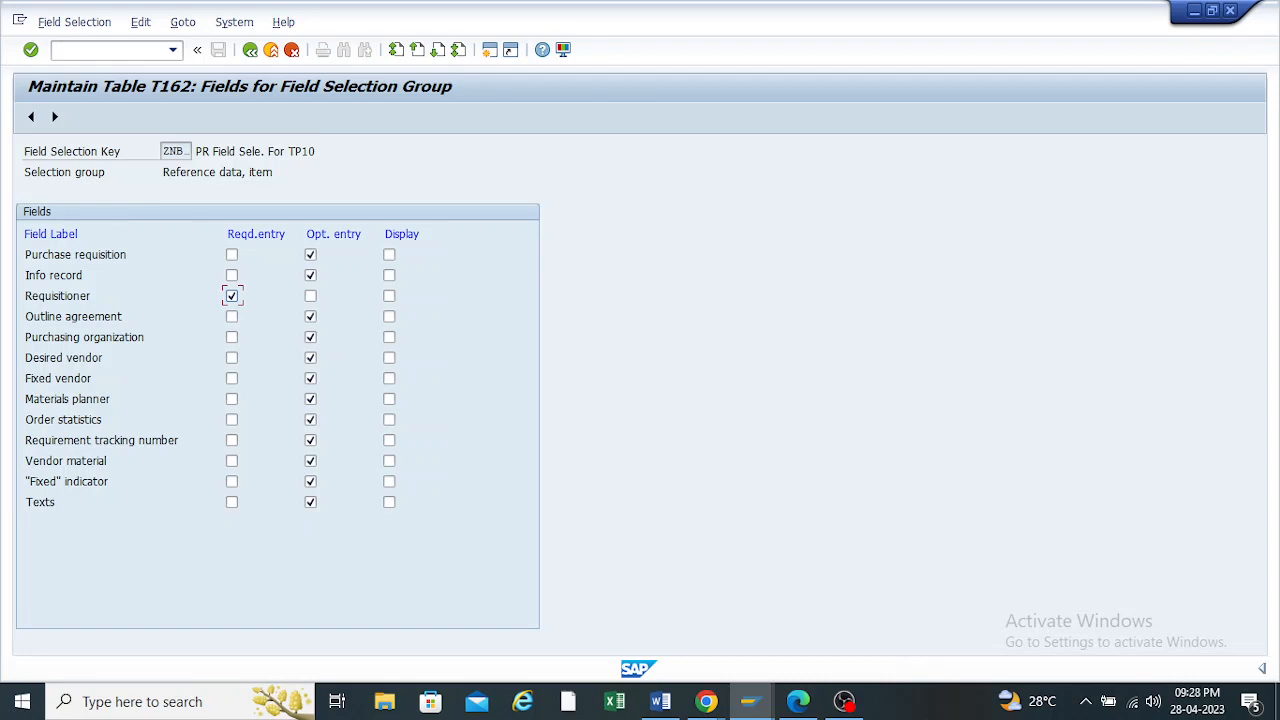
# Examine the field settings in the remaining selection groups through Enjoy fields, and return to Reference data, item
pyautogui.click(55, 116)
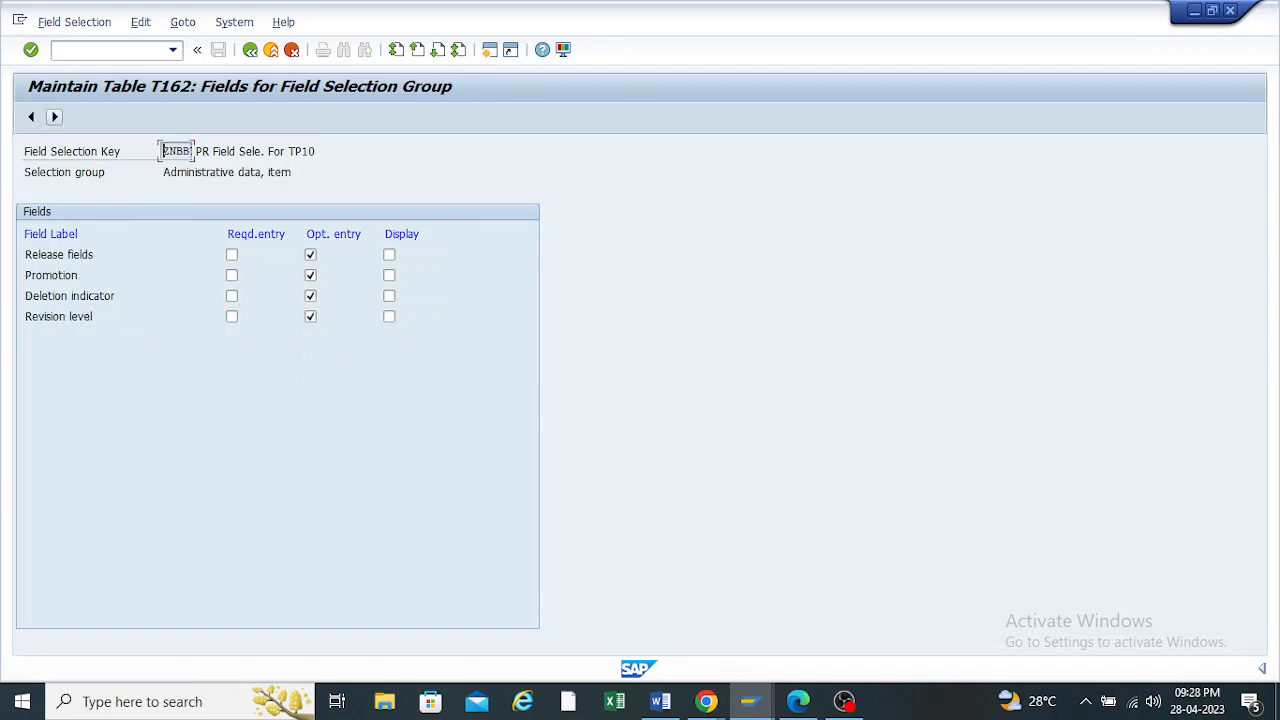
pyautogui.click(55, 116)
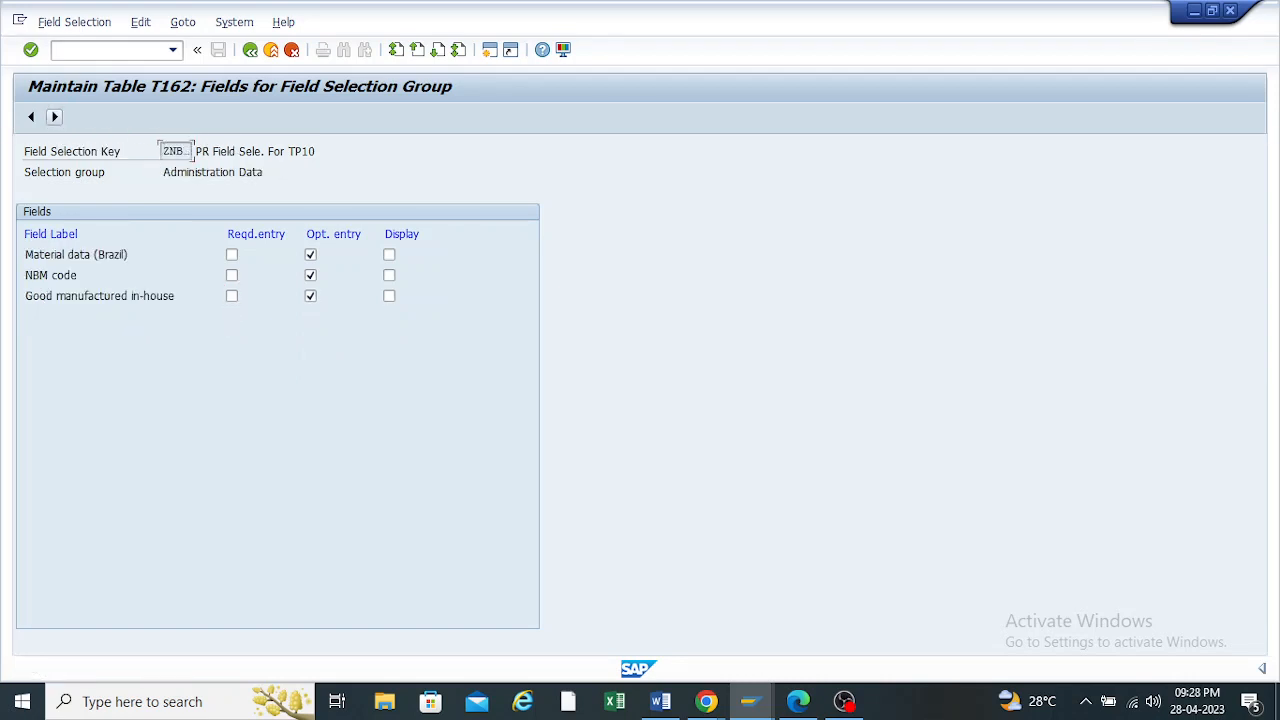
pyautogui.click(55, 116)
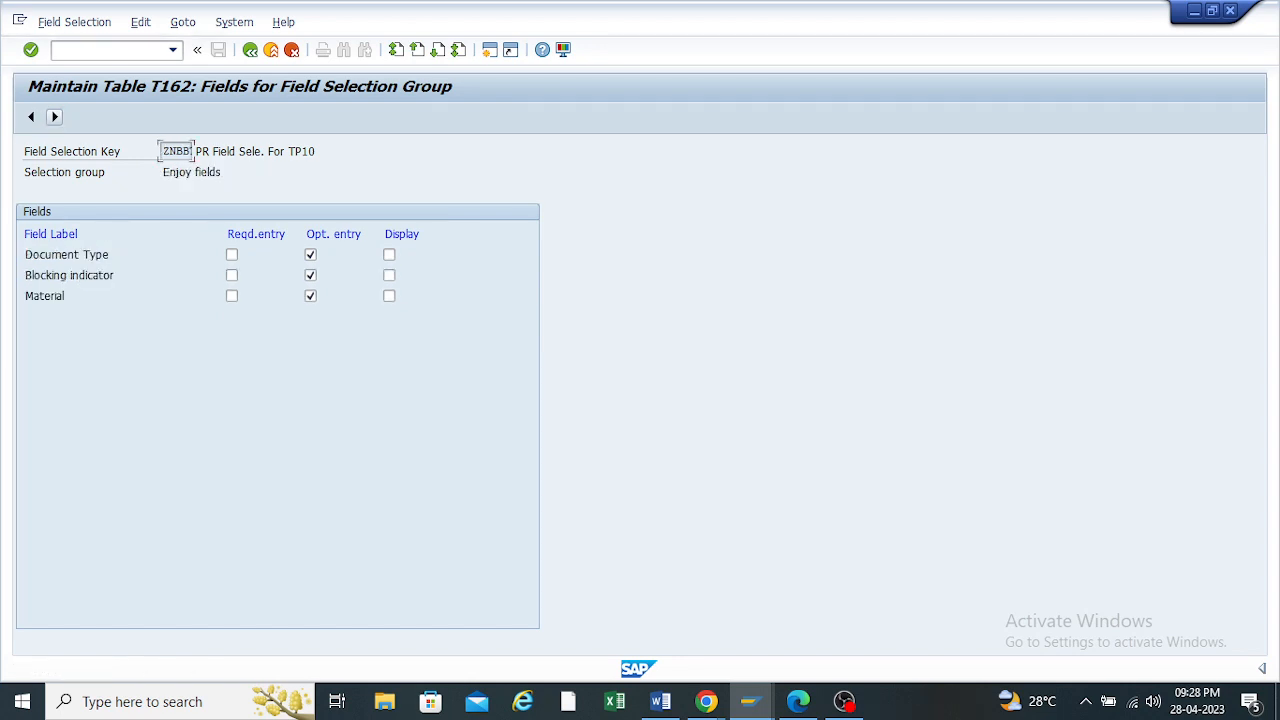
pyautogui.click(55, 116)
pyautogui.click(31, 116)
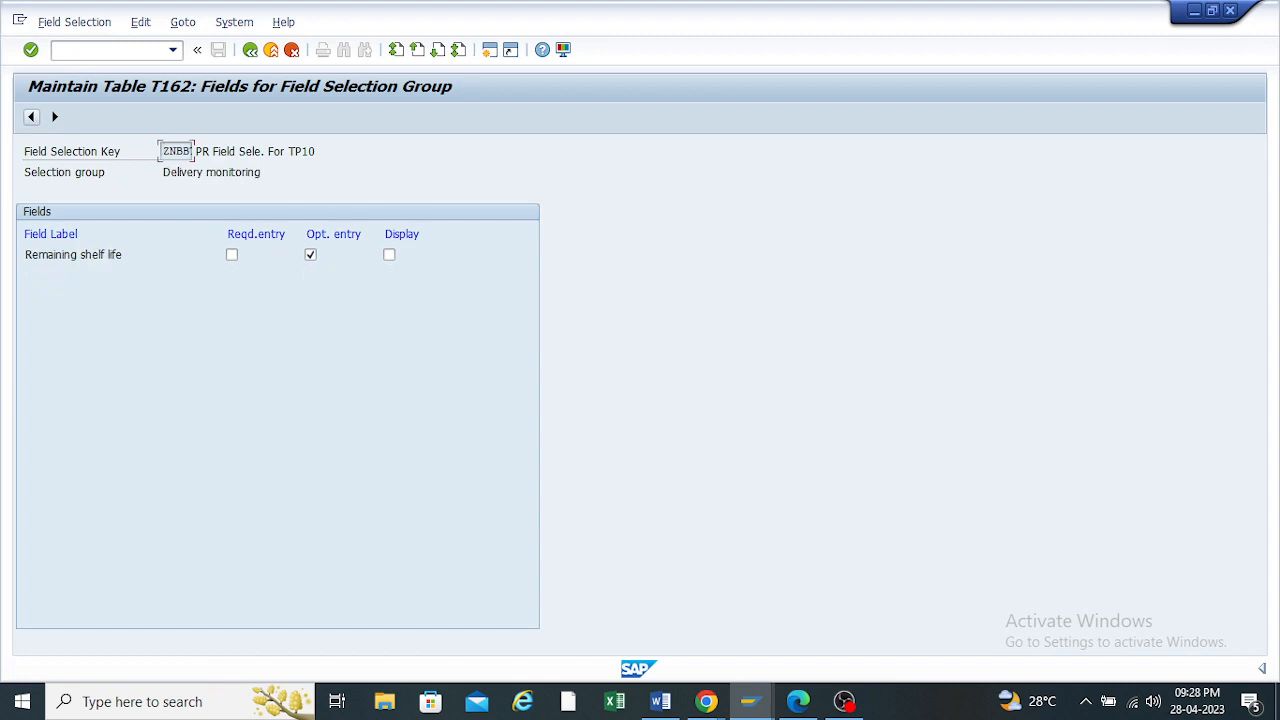
pyautogui.click(31, 116)
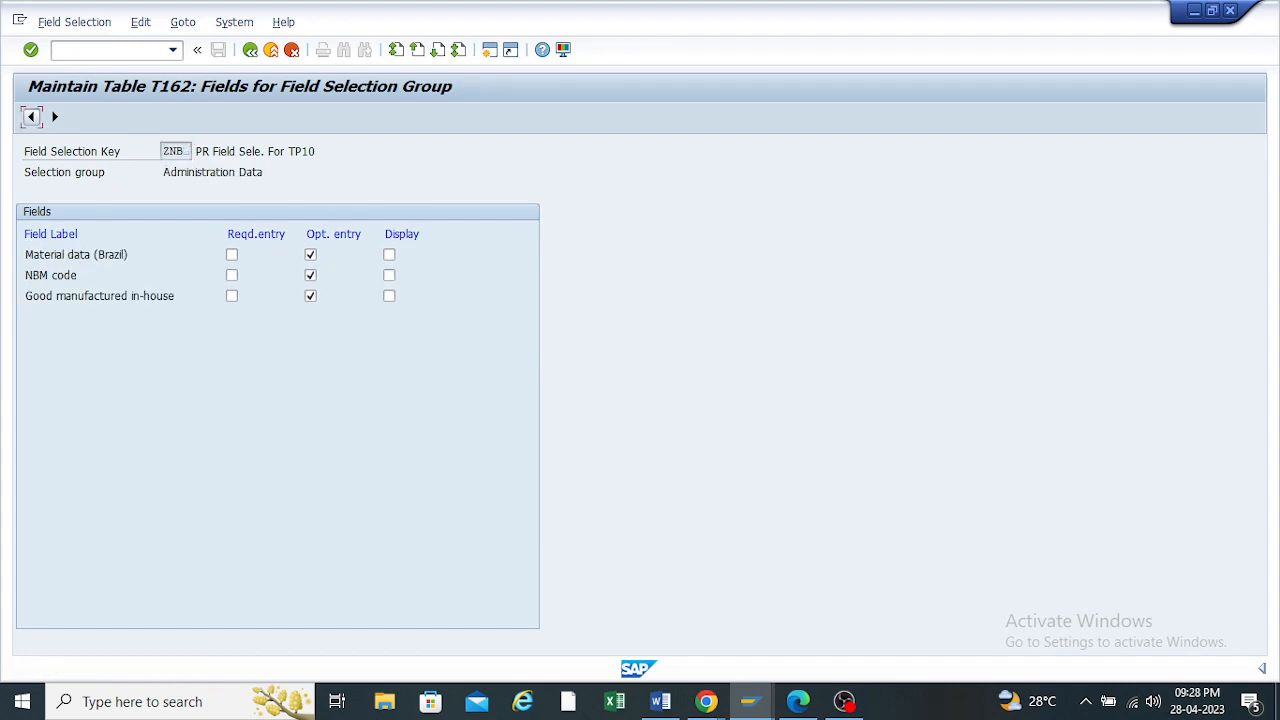
pyautogui.click(31, 116)
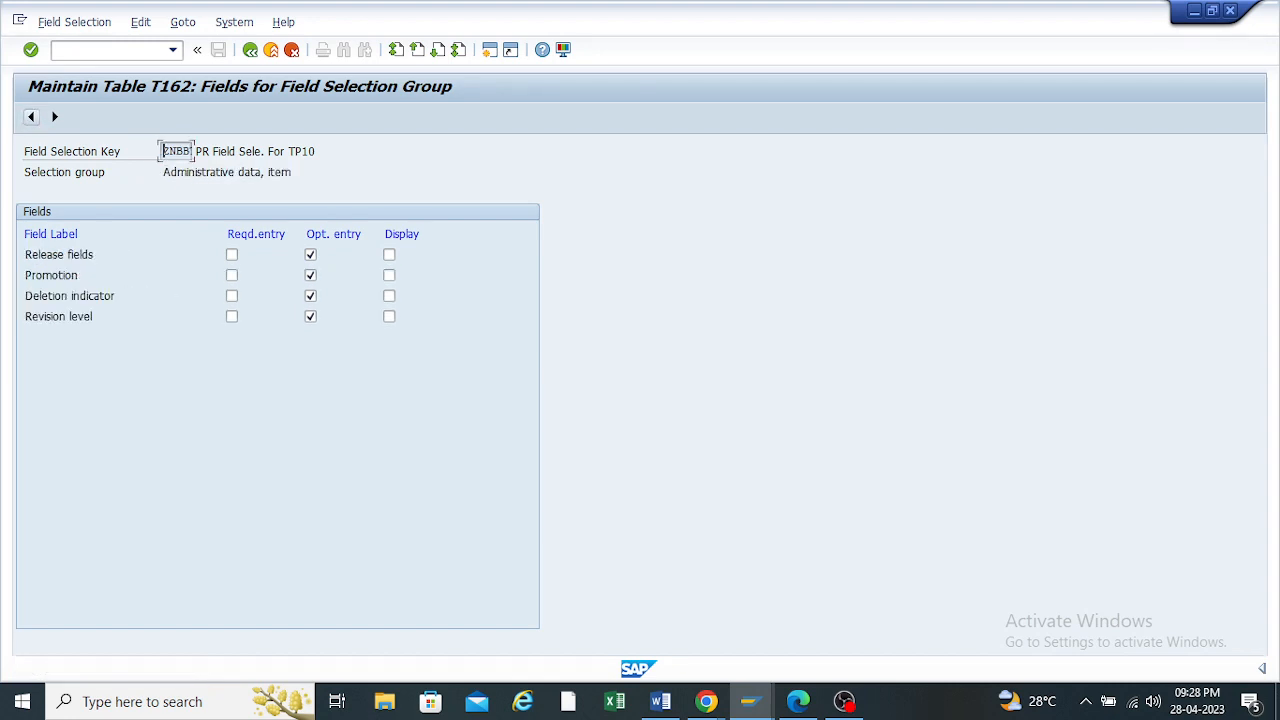
pyautogui.click(31, 116)
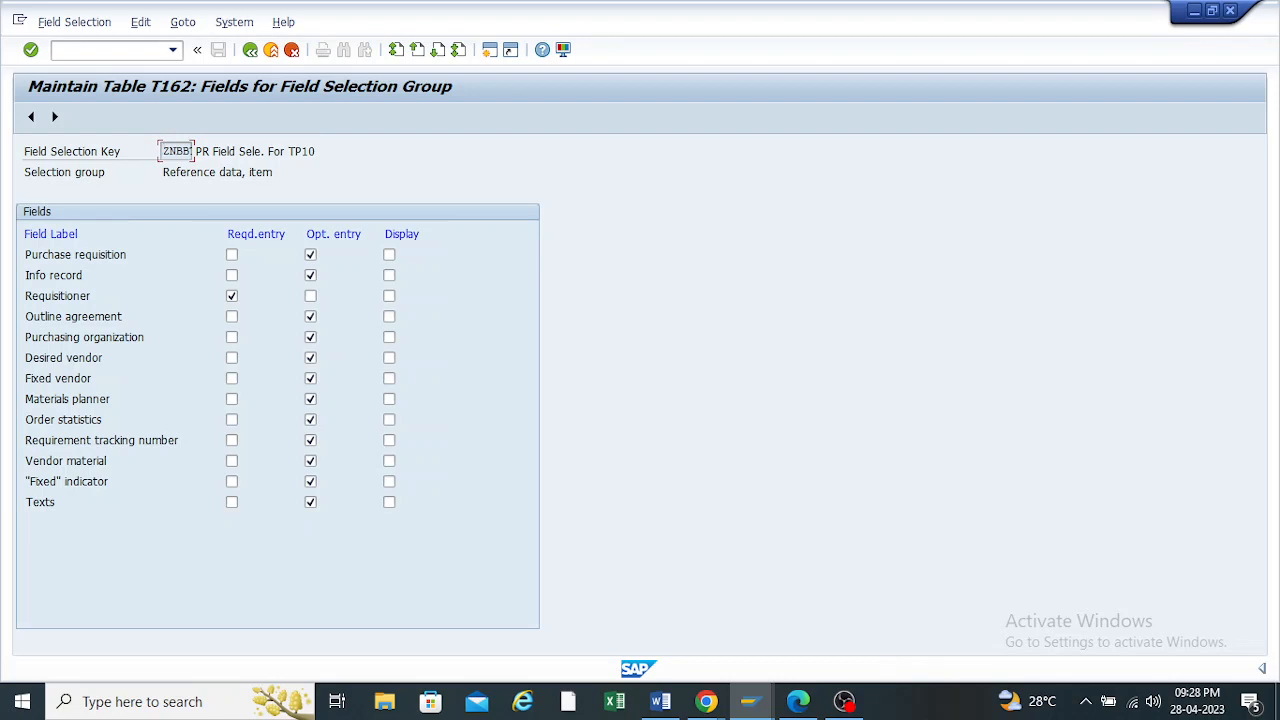
# Compare the requisition item's columns with the Reference data, item fields by viewing the requisition session and returning to the configuration
pyautogui.click(751, 702)
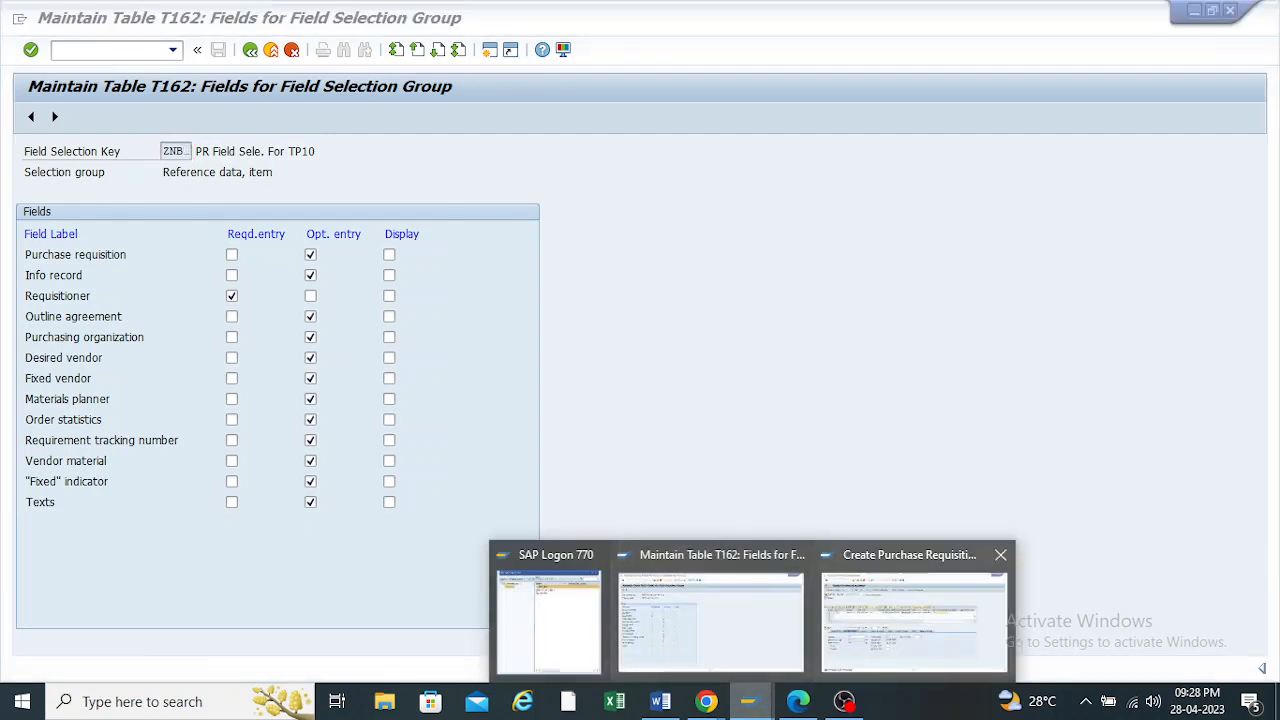
pyautogui.click(913, 620)
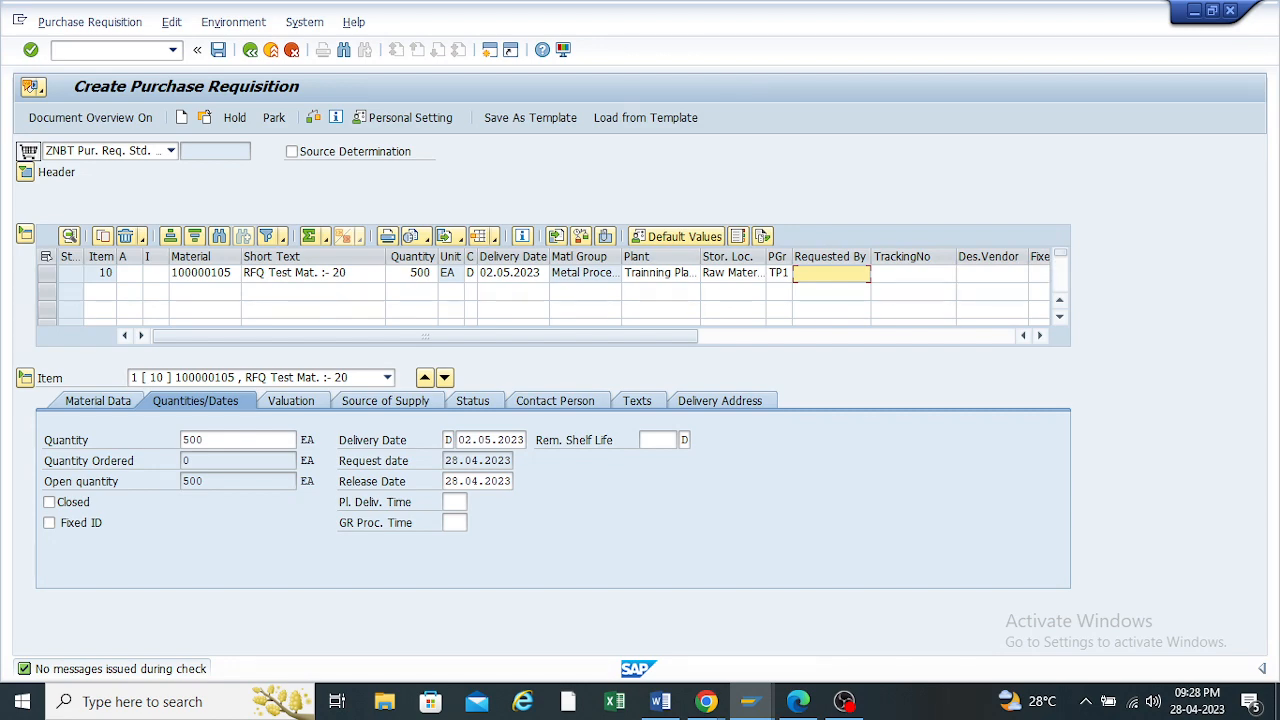
pyautogui.click(751, 702)
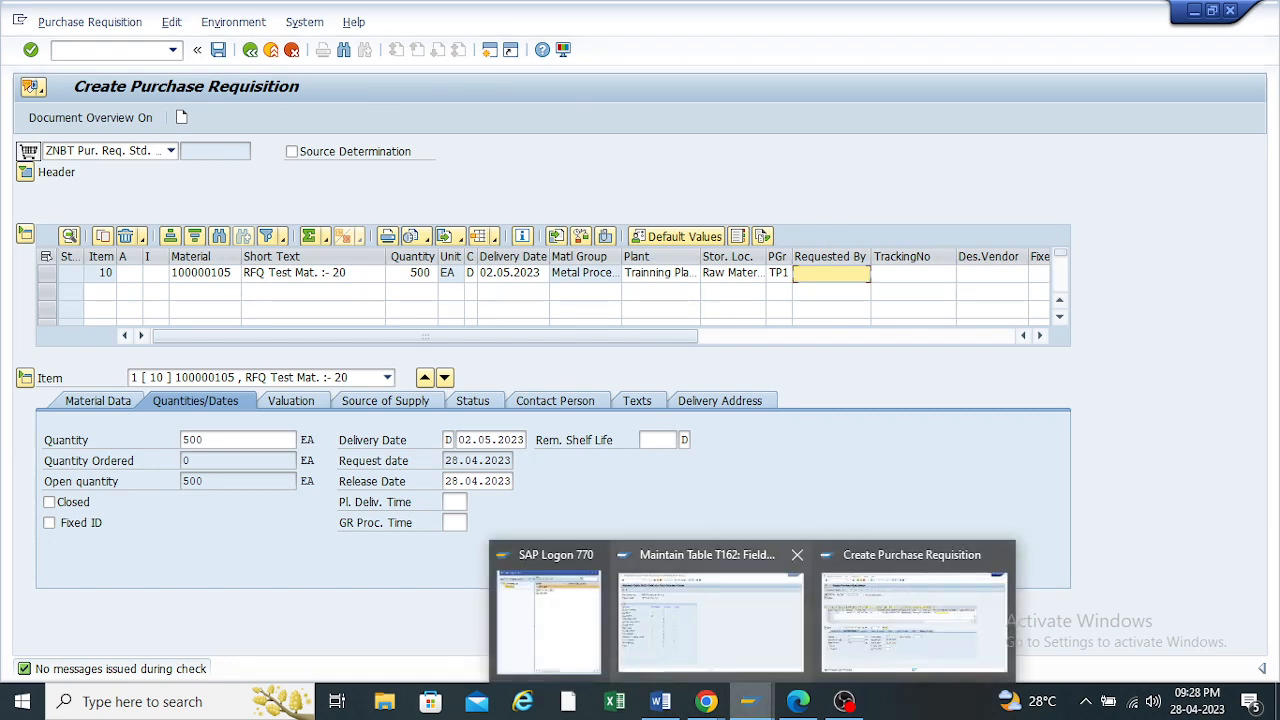
pyautogui.click(731, 614)
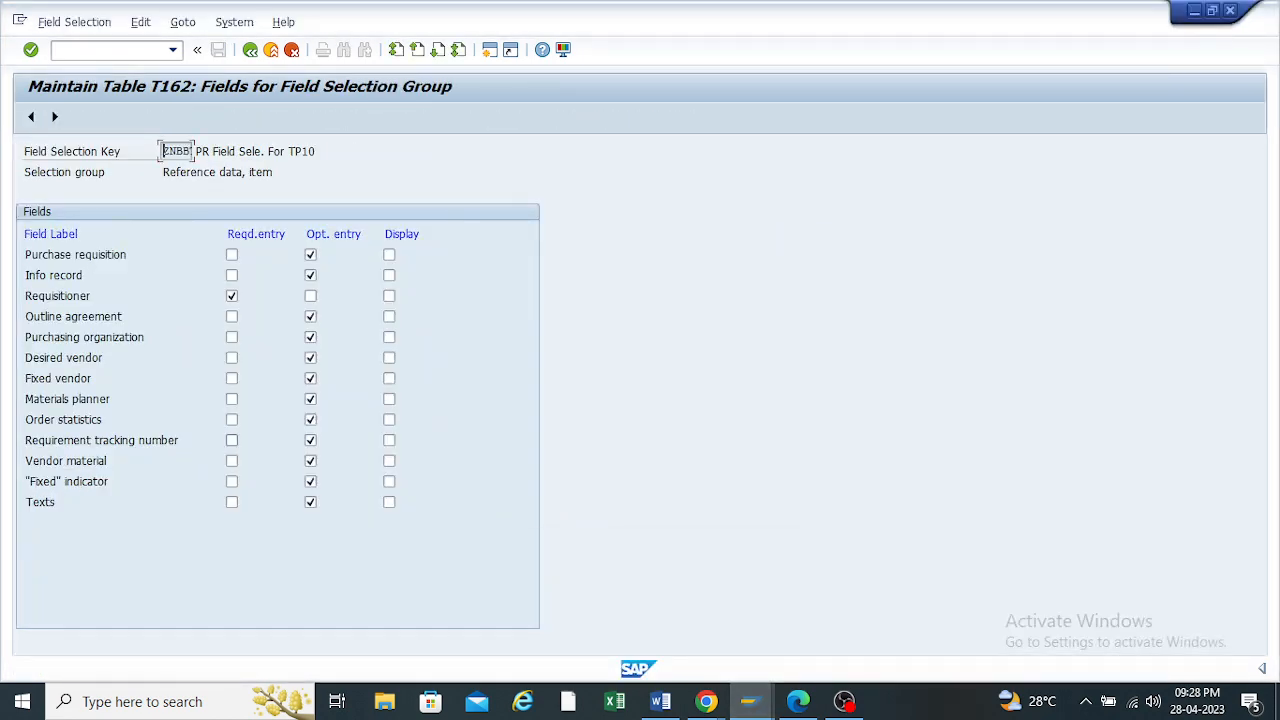
# Make Requirement tracking number a required entry, and save the ZNBBT layout under customizing request NSPK900172
pyautogui.click(232, 440)
pyautogui.click(250, 49)
pyautogui.click(250, 49)
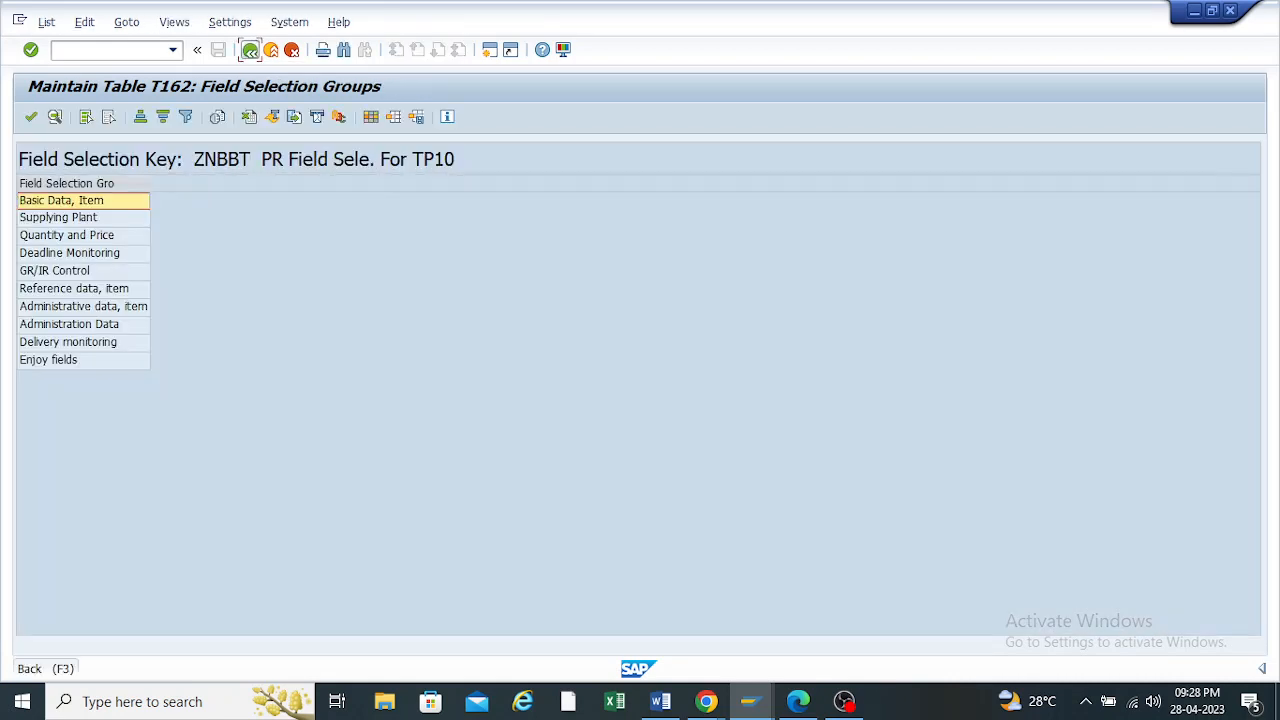
pyautogui.click(218, 49)
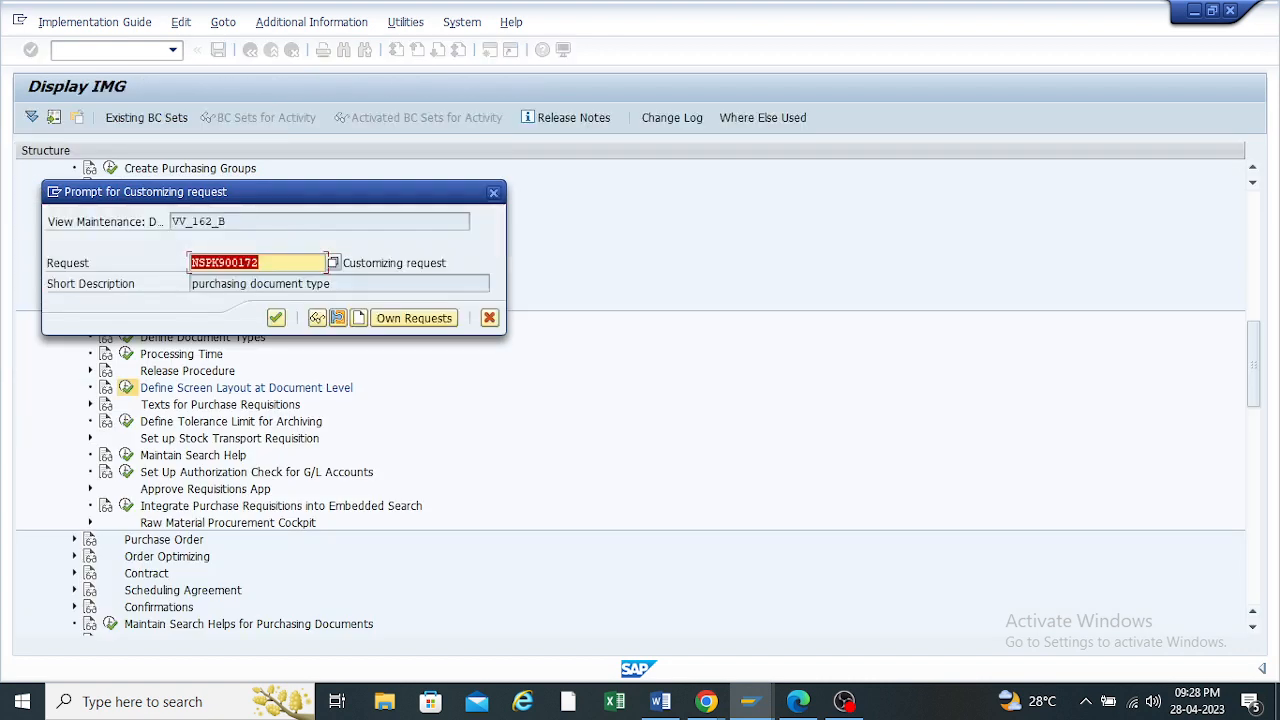
pyautogui.press('Return')
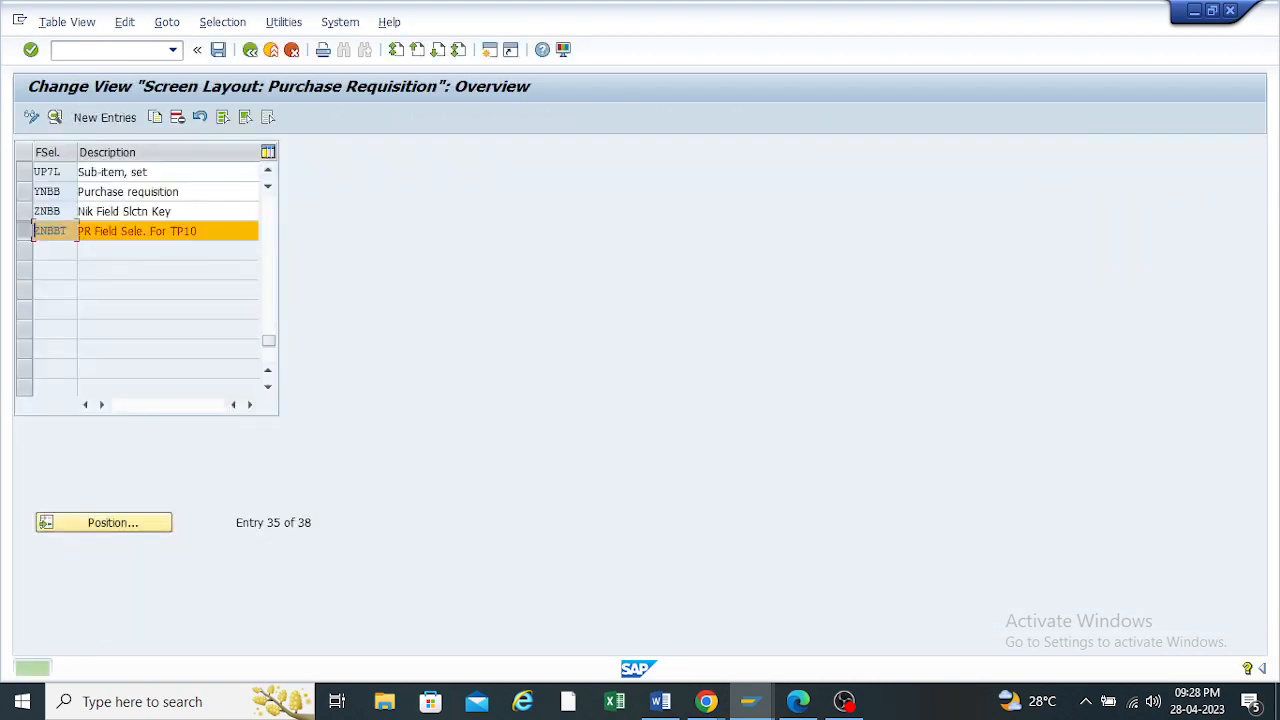
# Switch from the screen layout overview to the Create Purchase Requisition session
pyautogui.moveTo(53, 231); pyautogui.dragTo(34, 231)
pyautogui.click(751, 702)
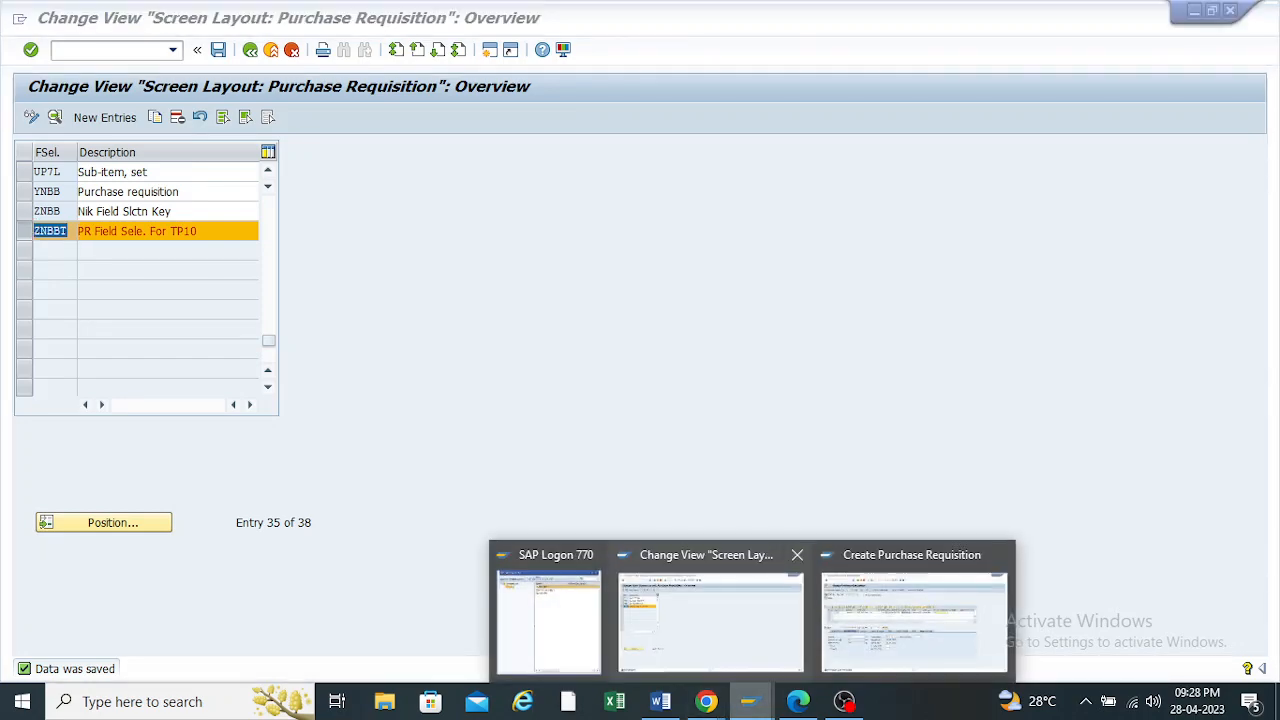
# Switch to the open purchase requisition window, discard the unsaved requisition without saving, and restart transaction me51n
pyautogui.click(913, 615)
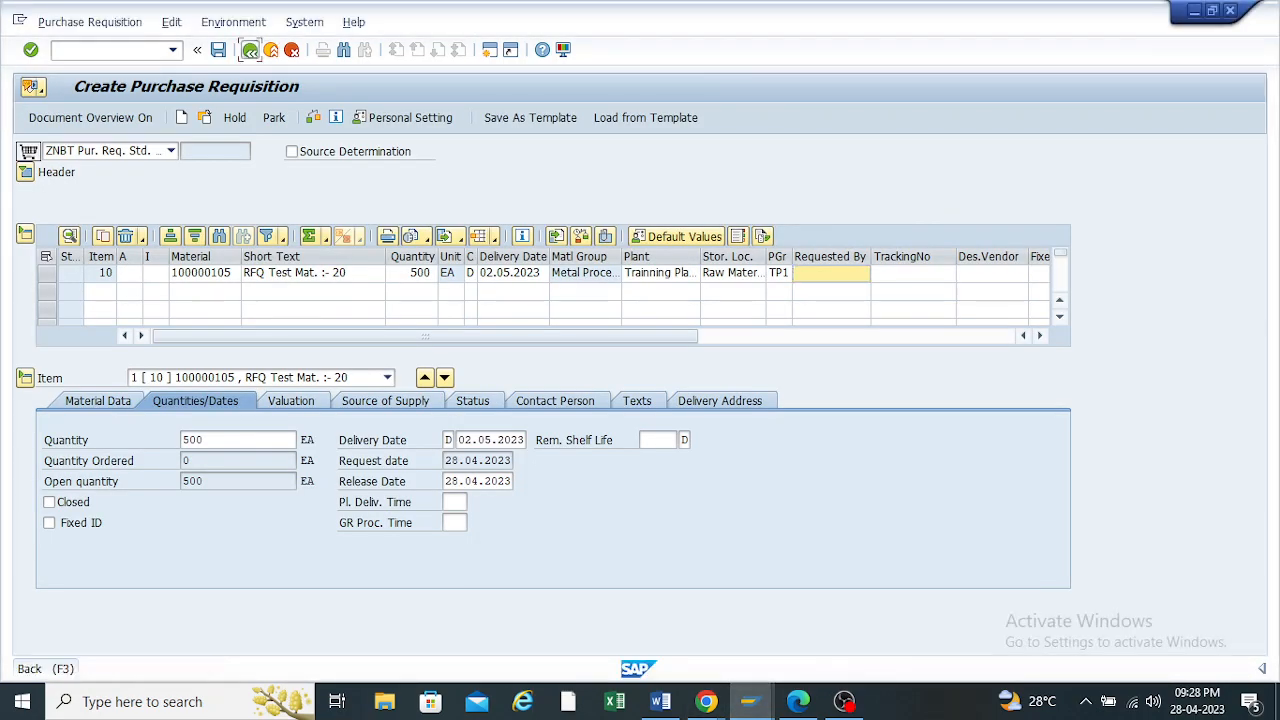
pyautogui.click(250, 49)
pyautogui.click(333, 345)
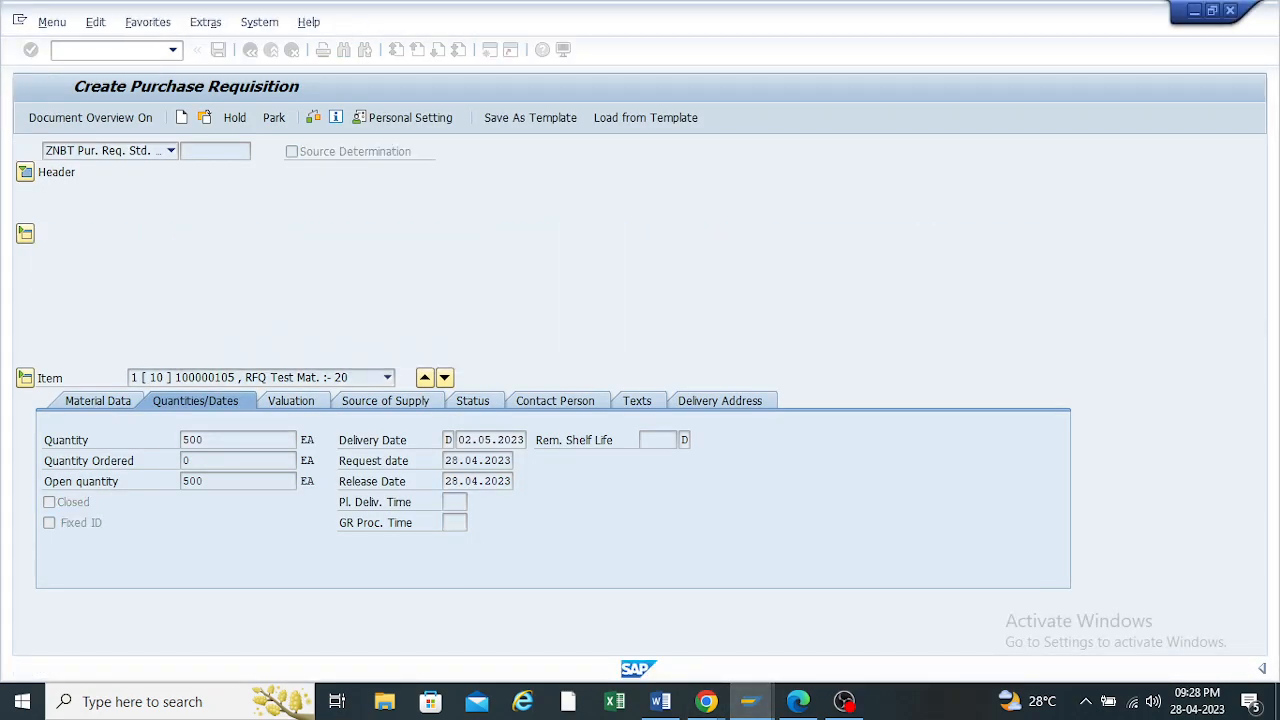
pyautogui.click(173, 50)
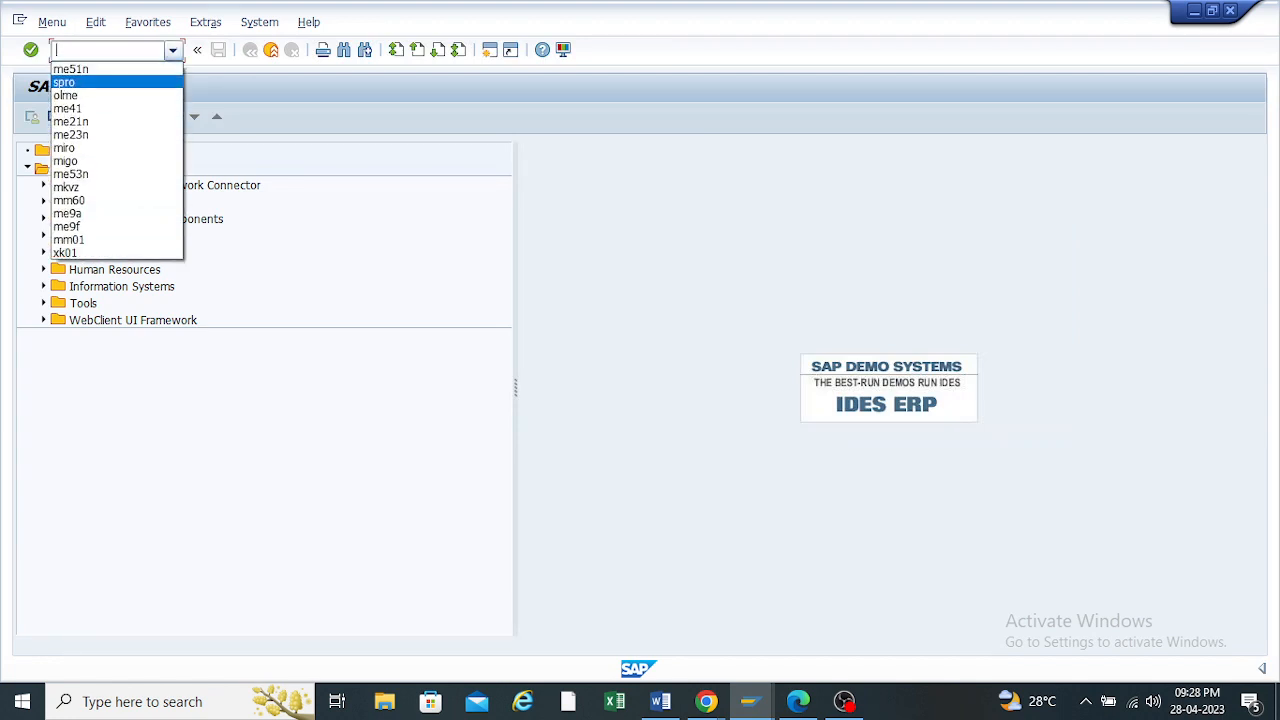
pyautogui.press('Return')
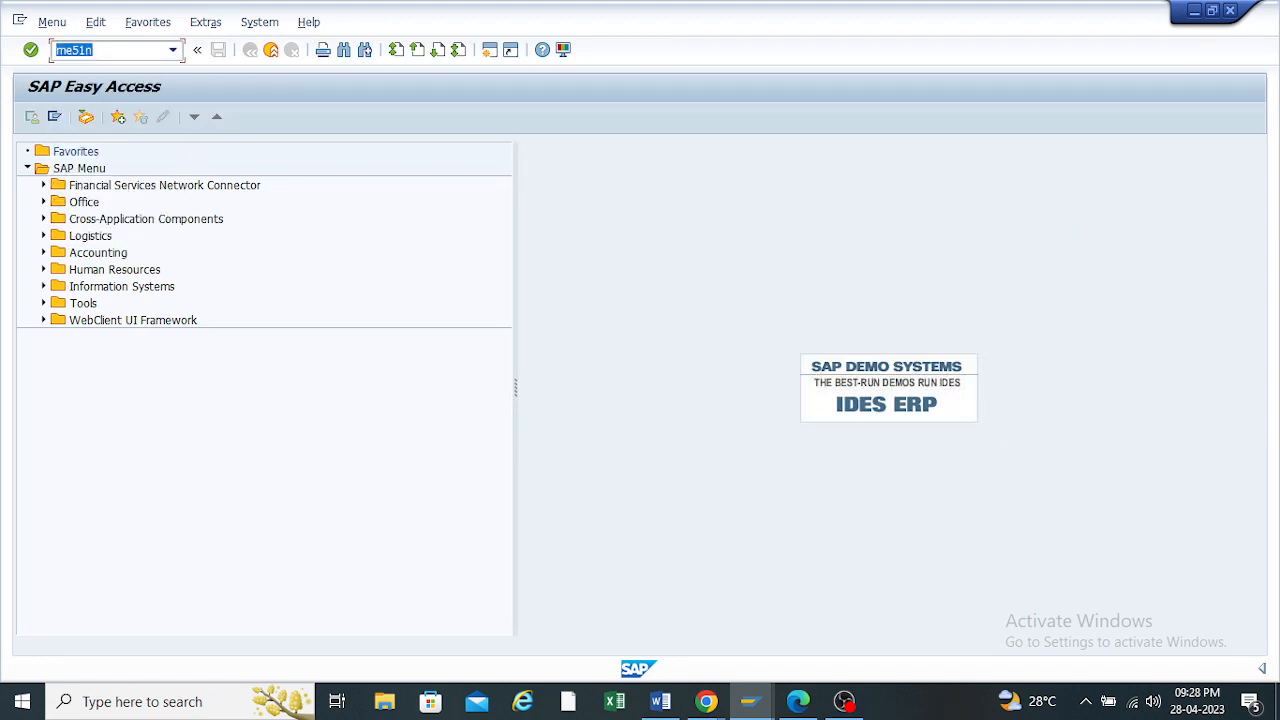
pyautogui.press('Return')
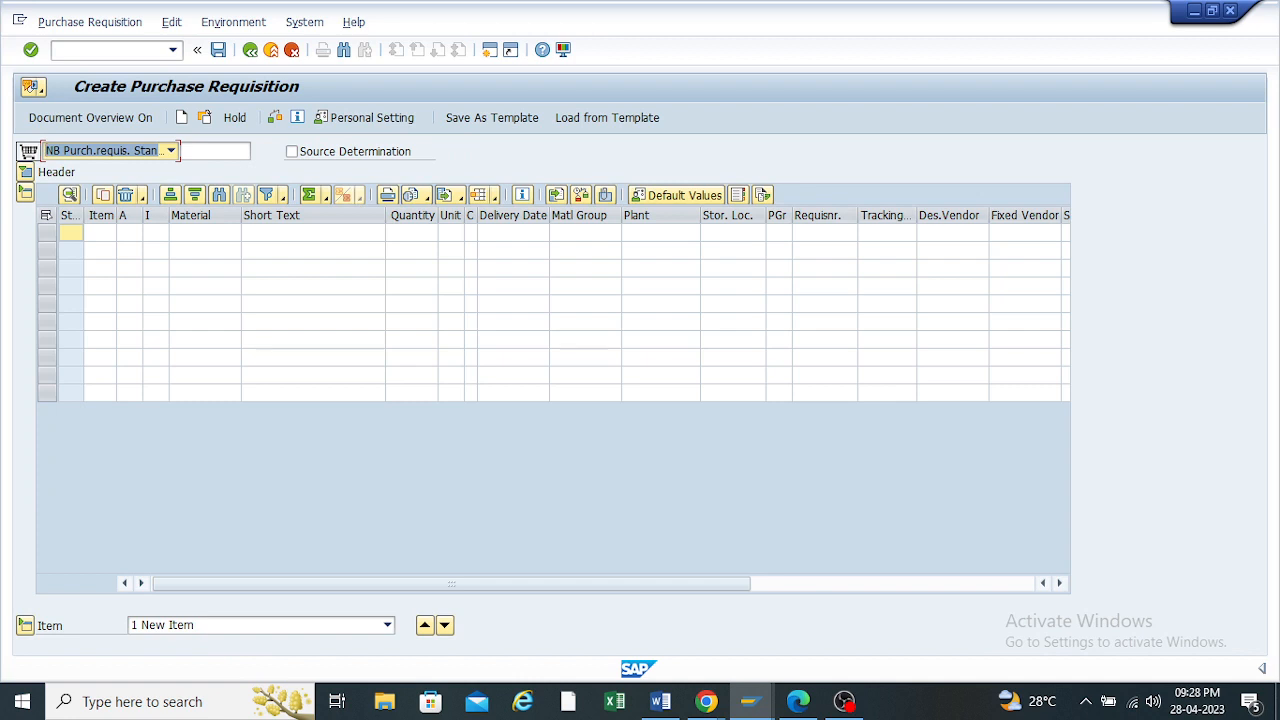
# Choose document type ZNBT for the requisition and enter material 100000105 with quantity 500 on the first item line
pyautogui.click(171, 151)
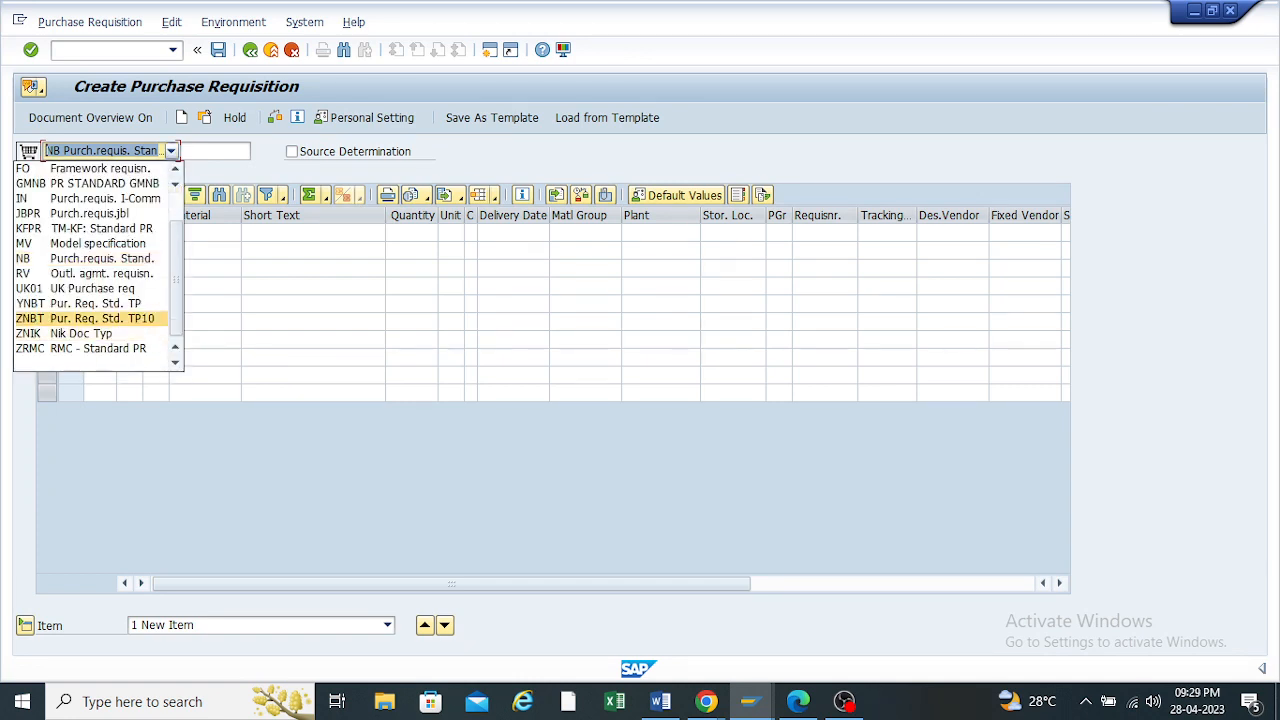
pyautogui.press('Return')
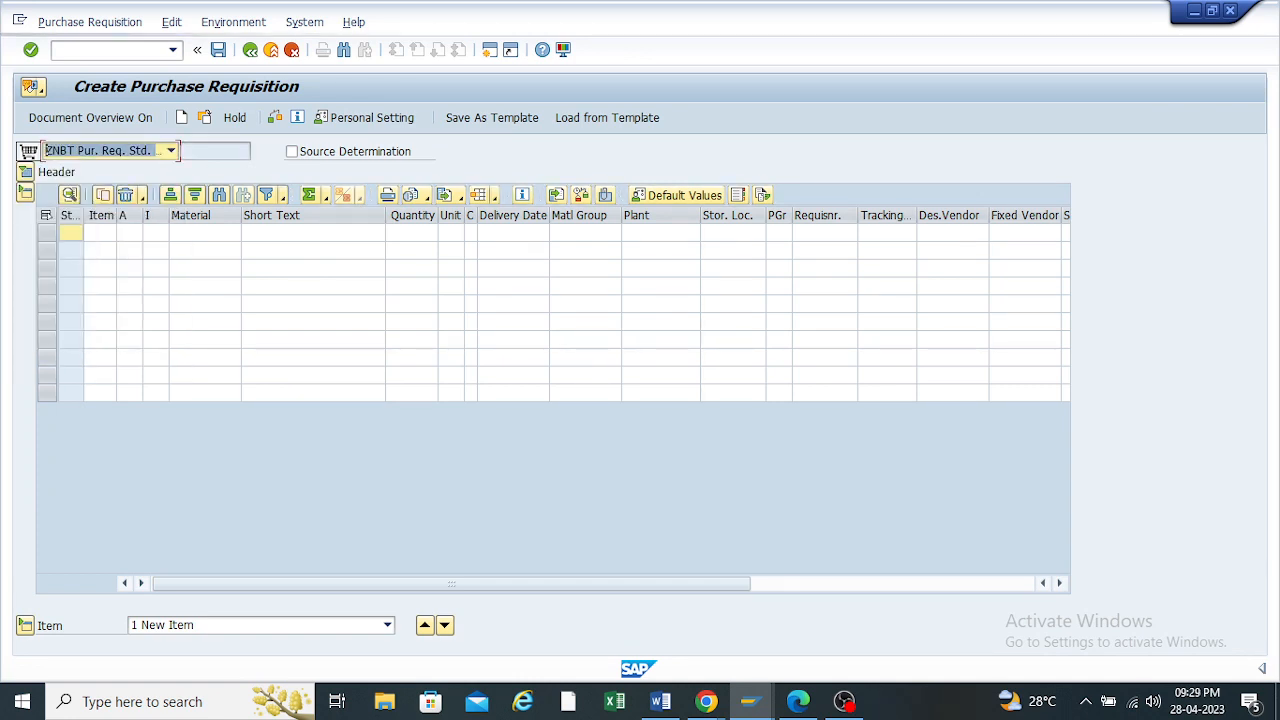
pyautogui.press('space')
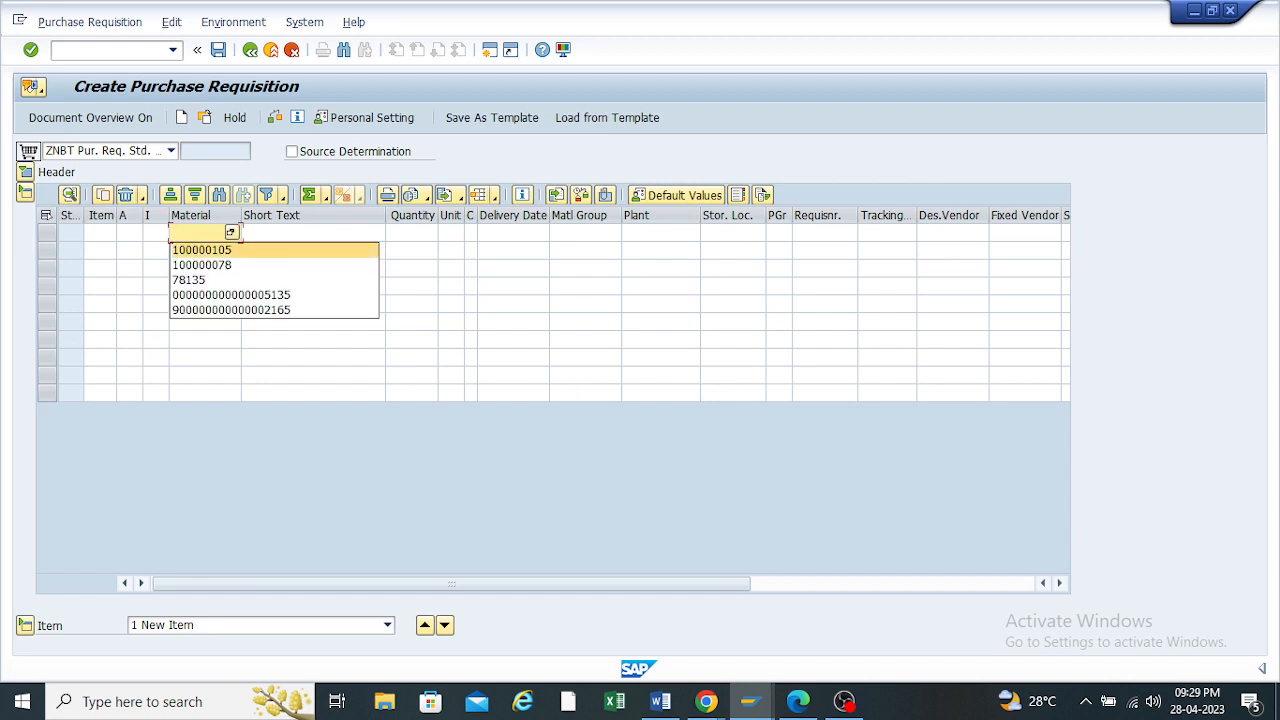
pyautogui.press('Return')
pyautogui.click(411, 232)
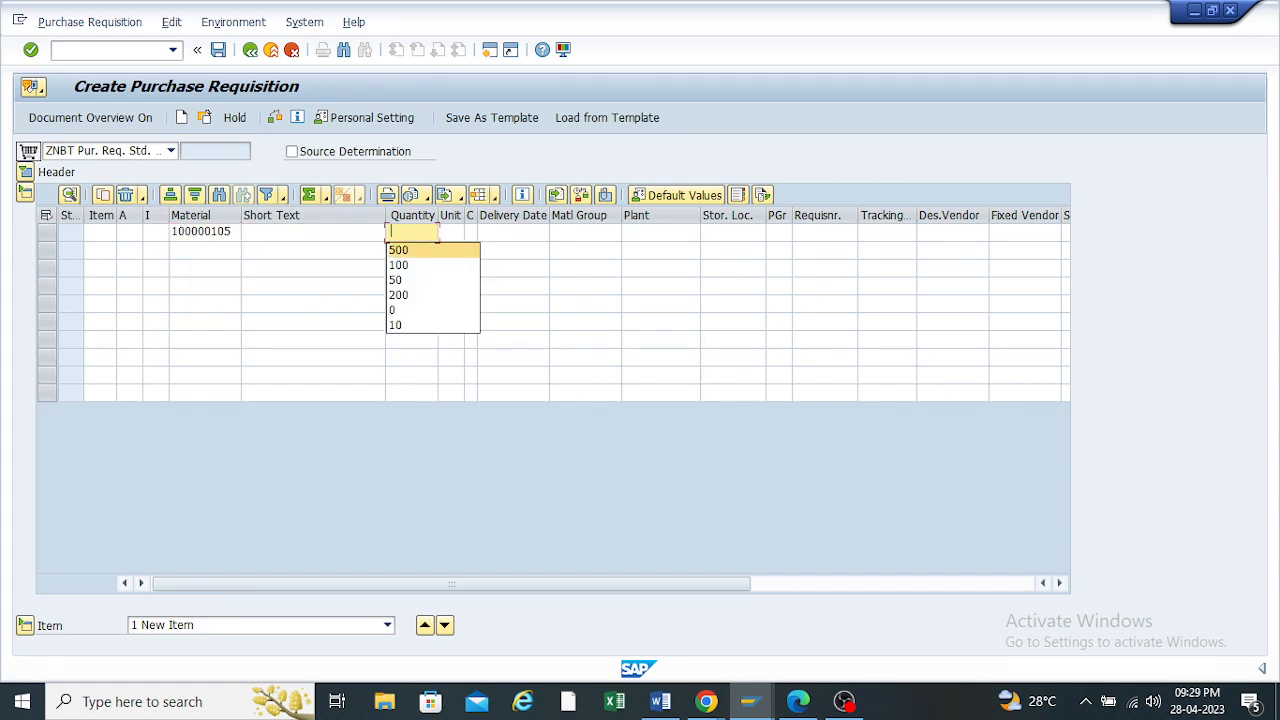
pyautogui.click(420, 250)
# Enter plant tp10 and storage location rm00 for the first item and confirm the line
pyautogui.click(514, 232)
pyautogui.press('Tab')
pyautogui.press('Tab')
pyautogui.press('space')
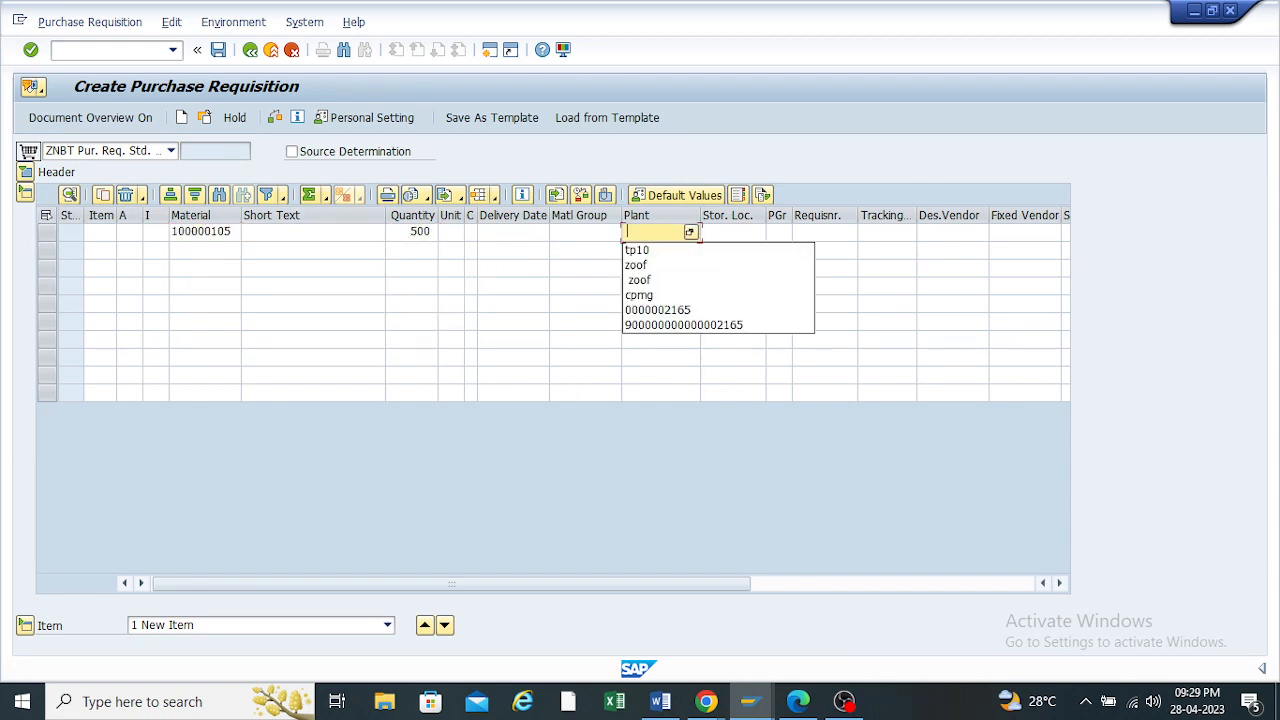
pyautogui.press('Down')
pyautogui.press('Return')
pyautogui.press('Tab')
pyautogui.press('space')
pyautogui.press('Down')
pyautogui.press('Return')
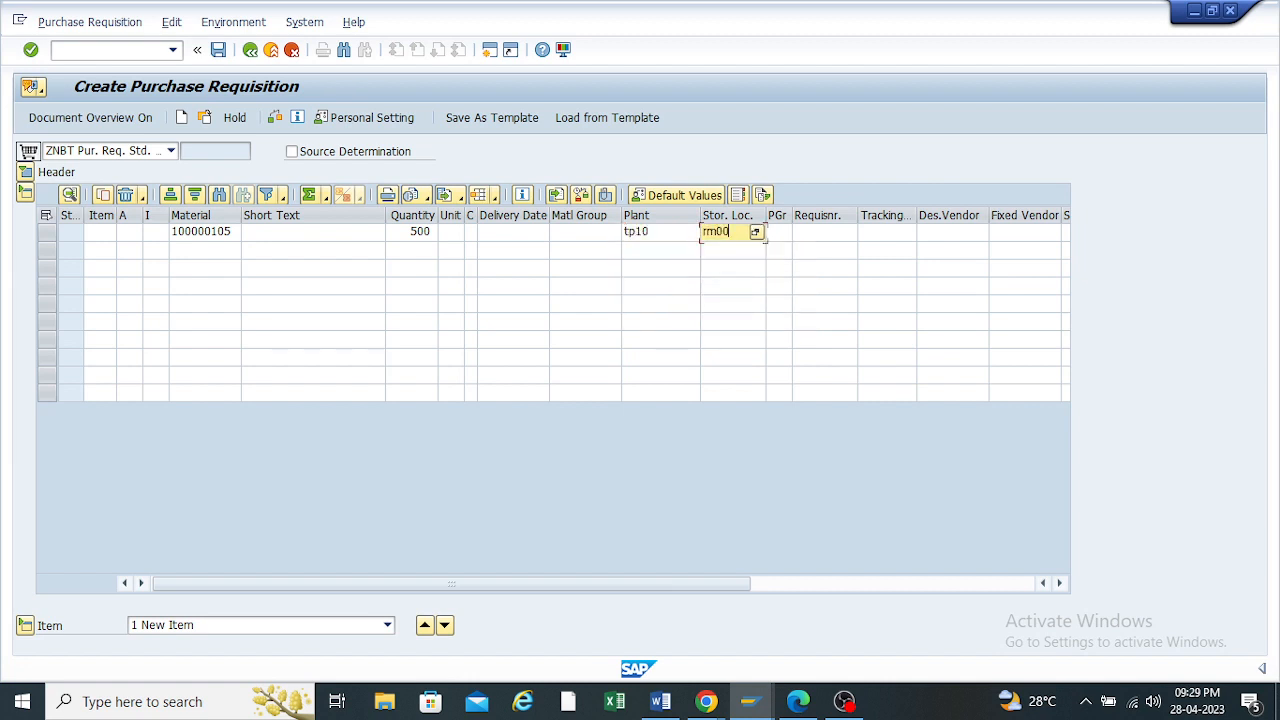
pyautogui.press('Return')
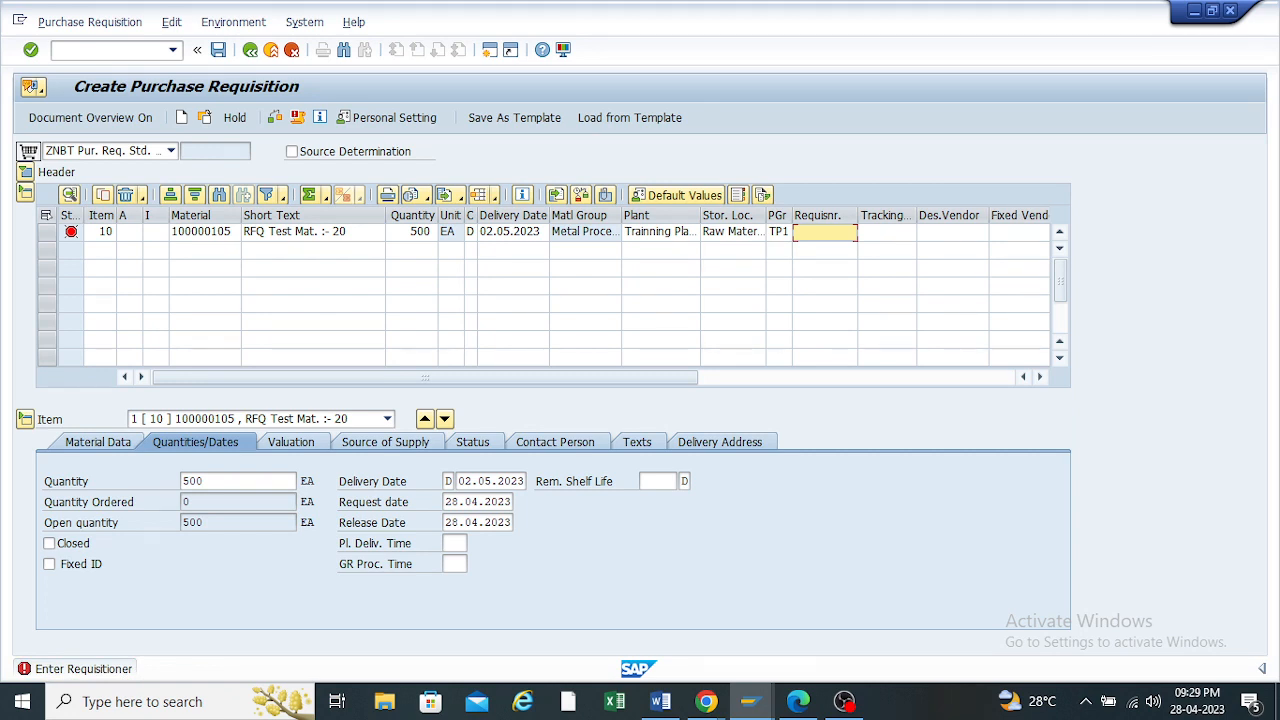
# Check the purchase requisition for errors, review the listed messages, and close the message list
pyautogui.click(275, 117)
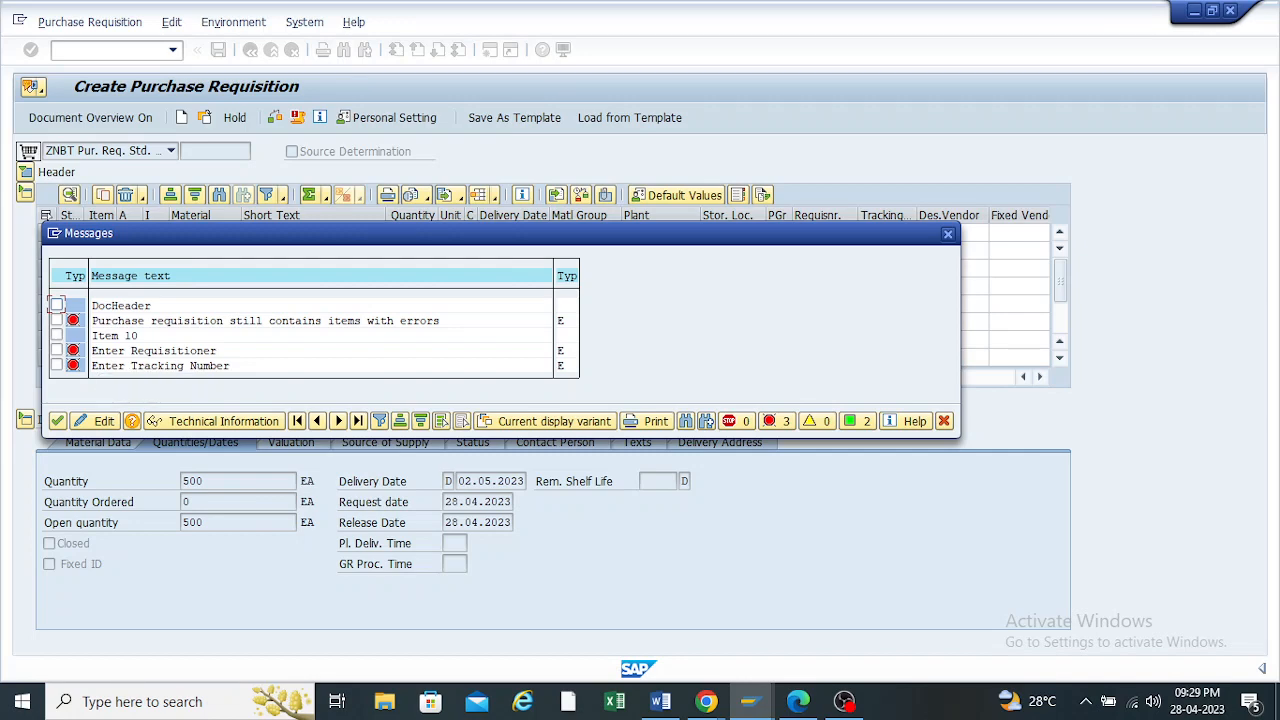
pyautogui.moveTo(500, 233); pyautogui.dragTo(488, 318)
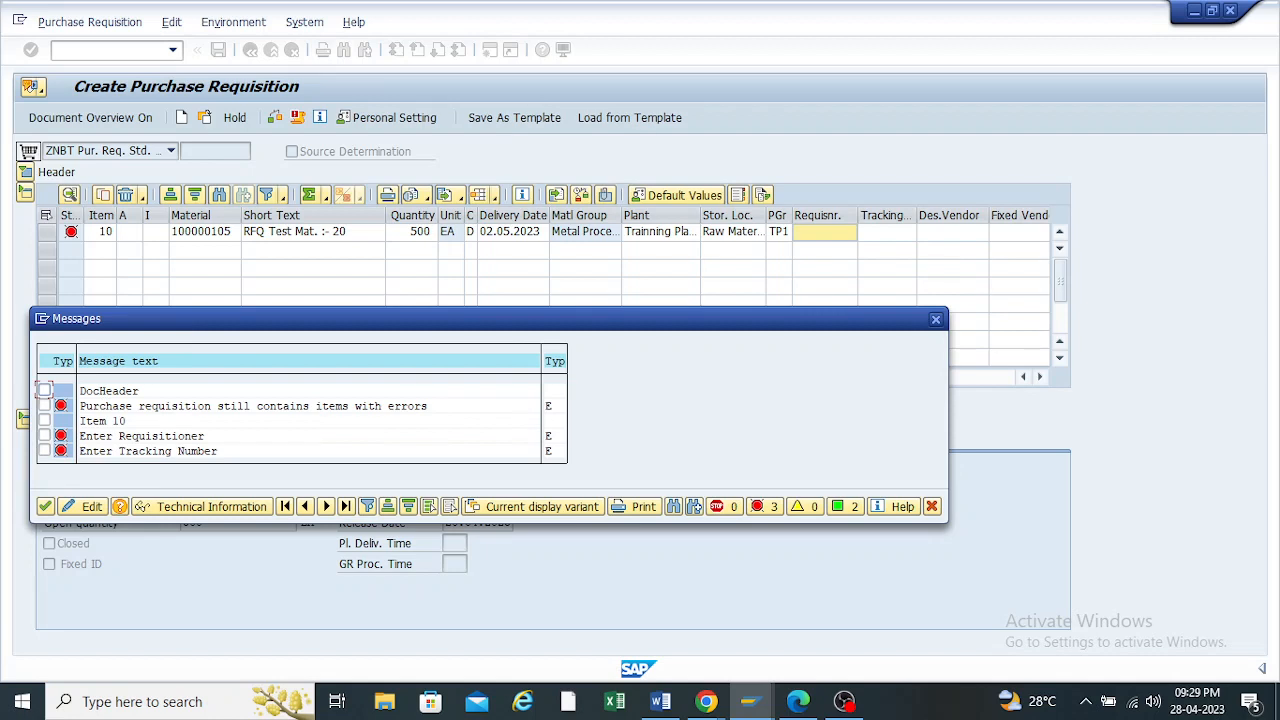
pyautogui.click(936, 319)
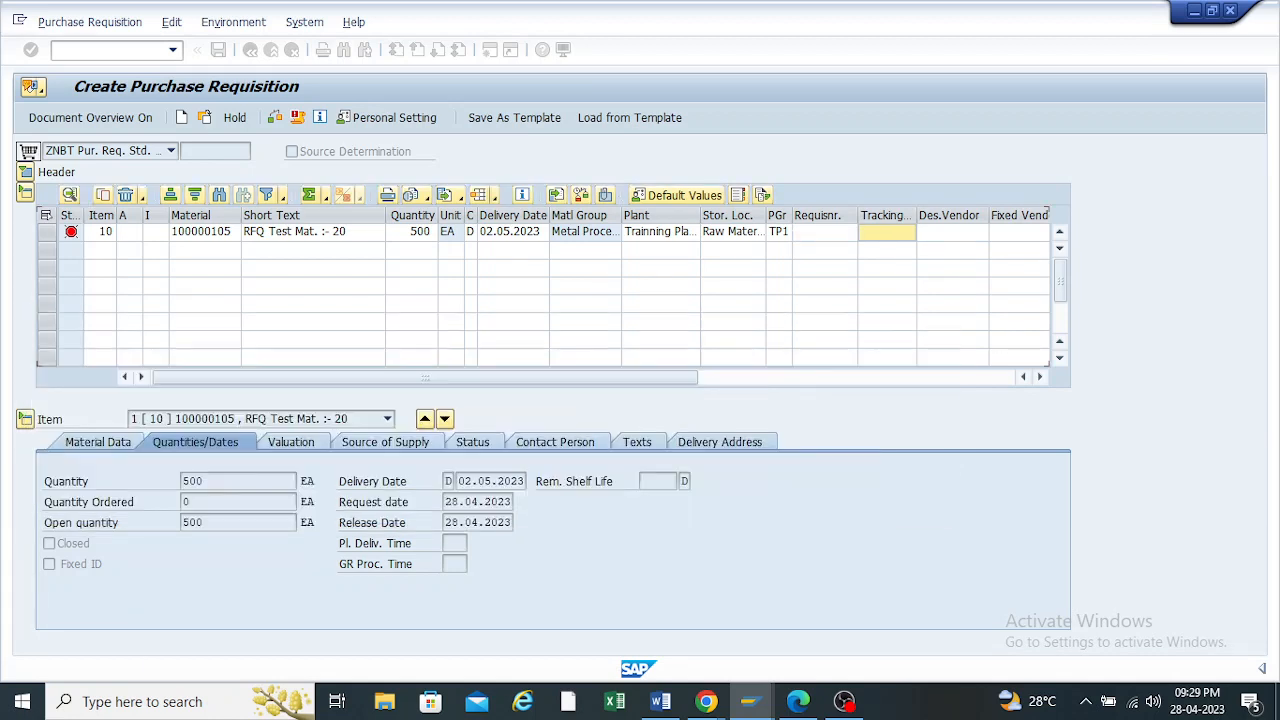
# Enter the requisitioner's name and tracking number 1234 for item 10, and check the requisition
pyautogui.press('space')
pyautogui.press('Down')
pyautogui.press('Return')
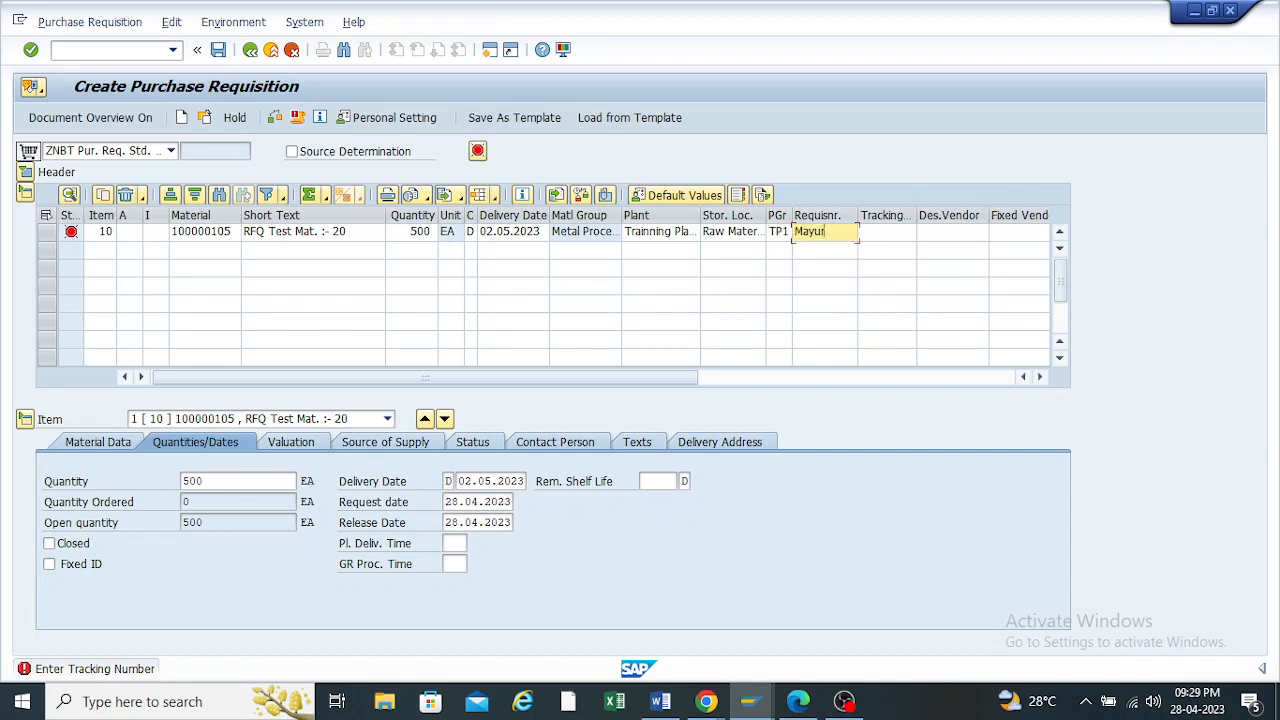
pyautogui.click(887, 232)
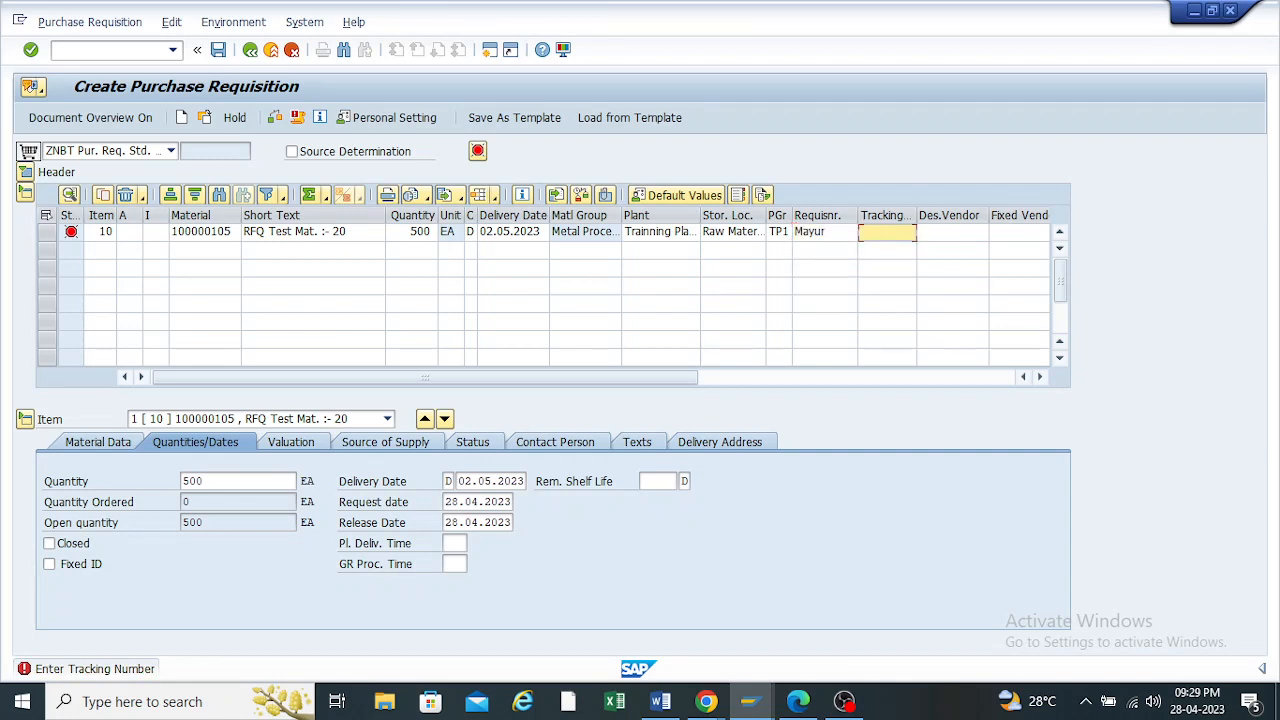
pyautogui.write('1234')
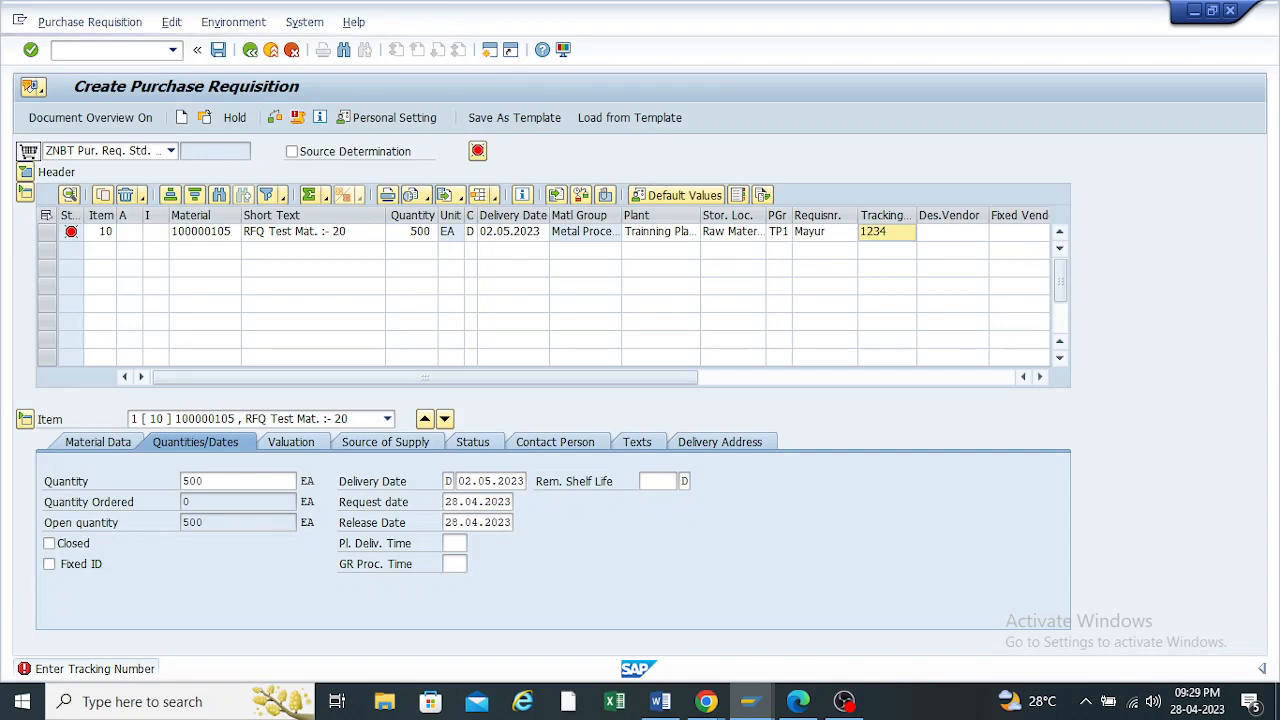
pyautogui.click(979, 232)
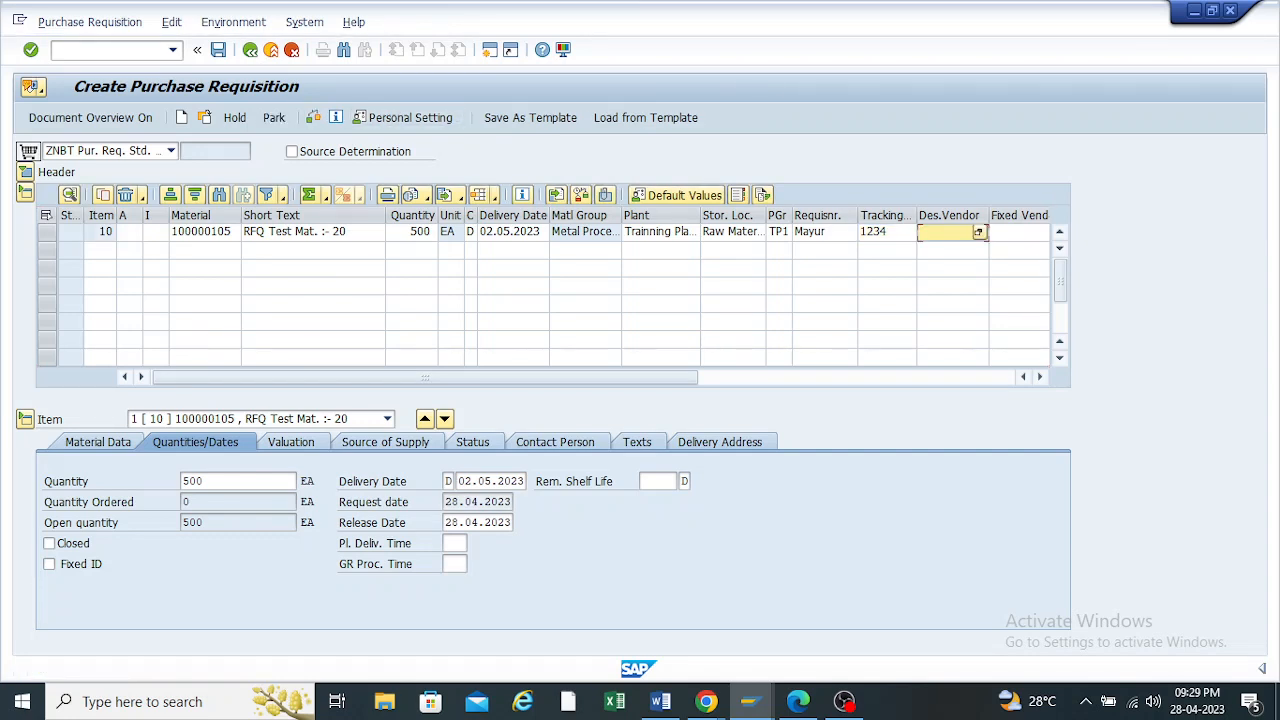
pyautogui.click(314, 118)
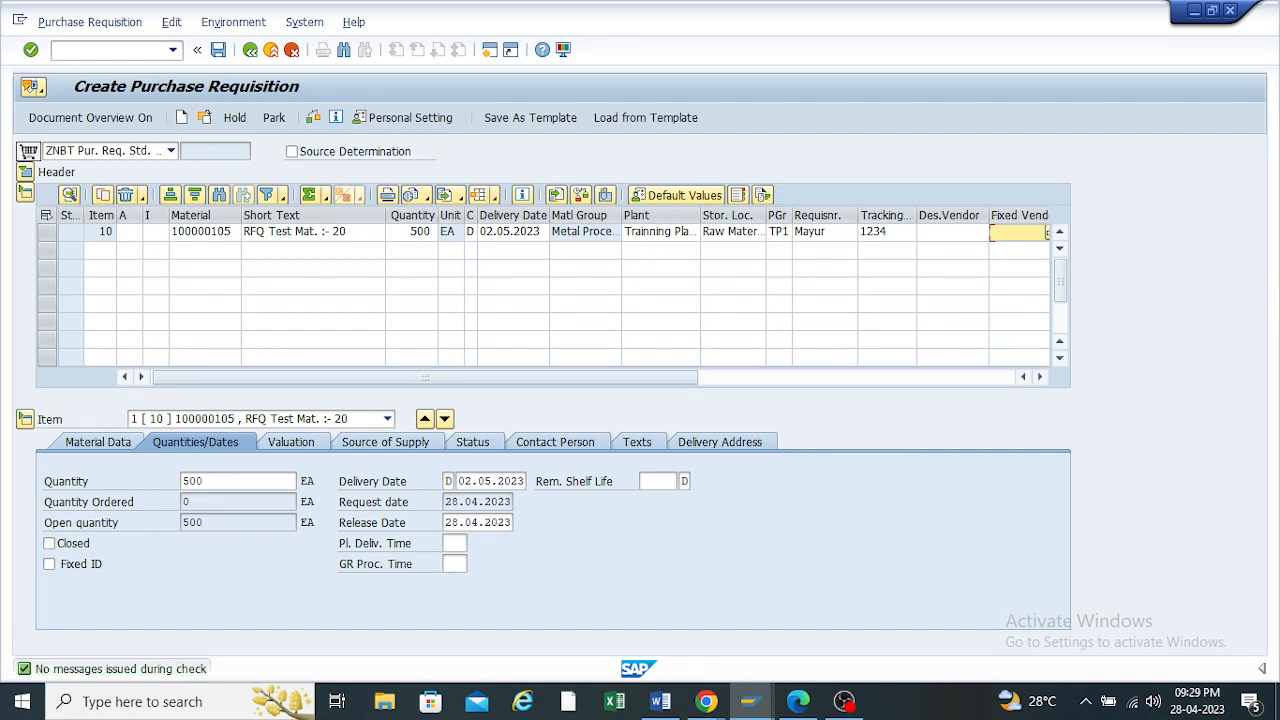
# Clear the tracking number of item 10, check the requisition again, and close the message list
pyautogui.click(888, 232)
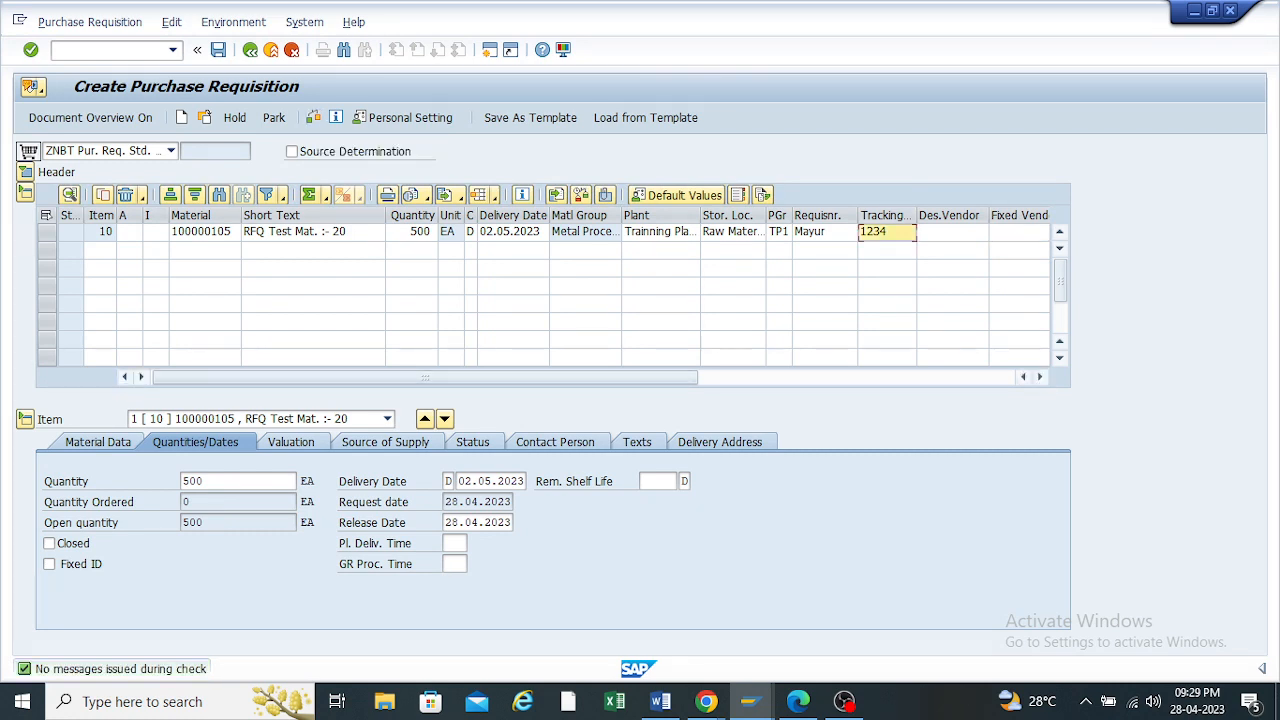
pyautogui.press('Return')
pyautogui.press('BackSpace')
pyautogui.press('BackSpace')
pyautogui.press('BackSpace')
pyautogui.press('BackSpace')
pyautogui.click(313, 117)
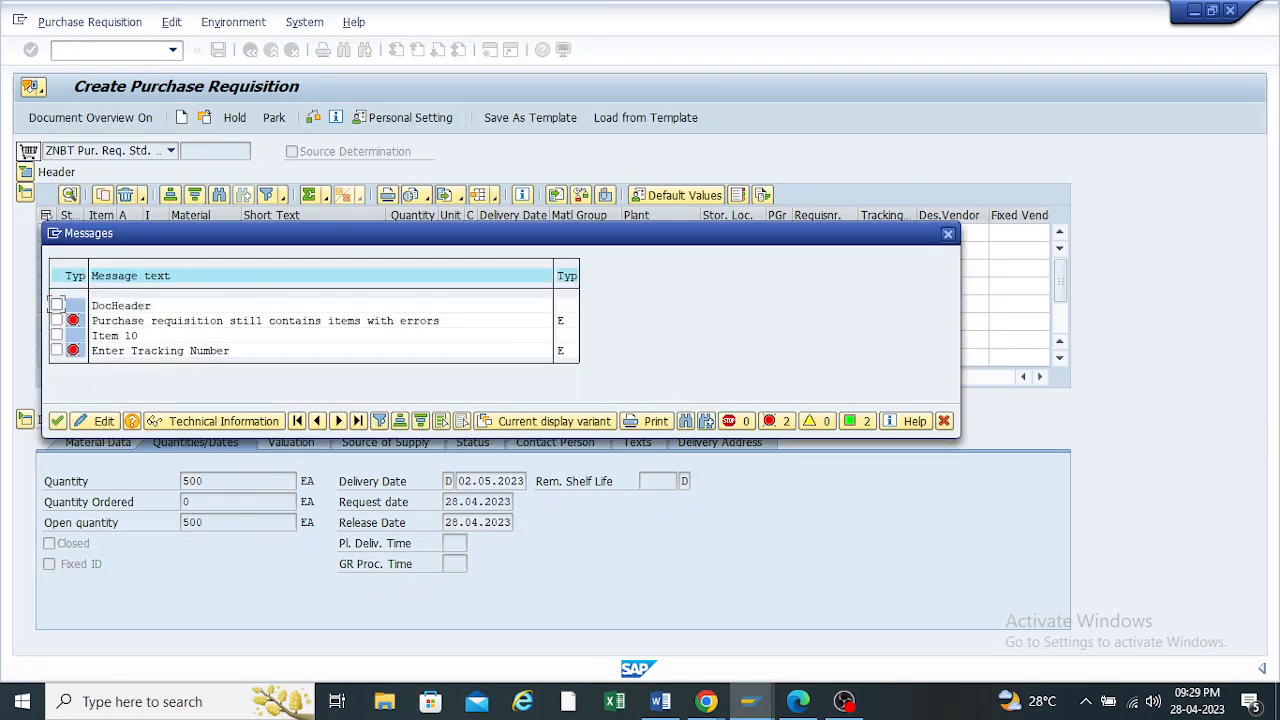
pyautogui.click(947, 233)
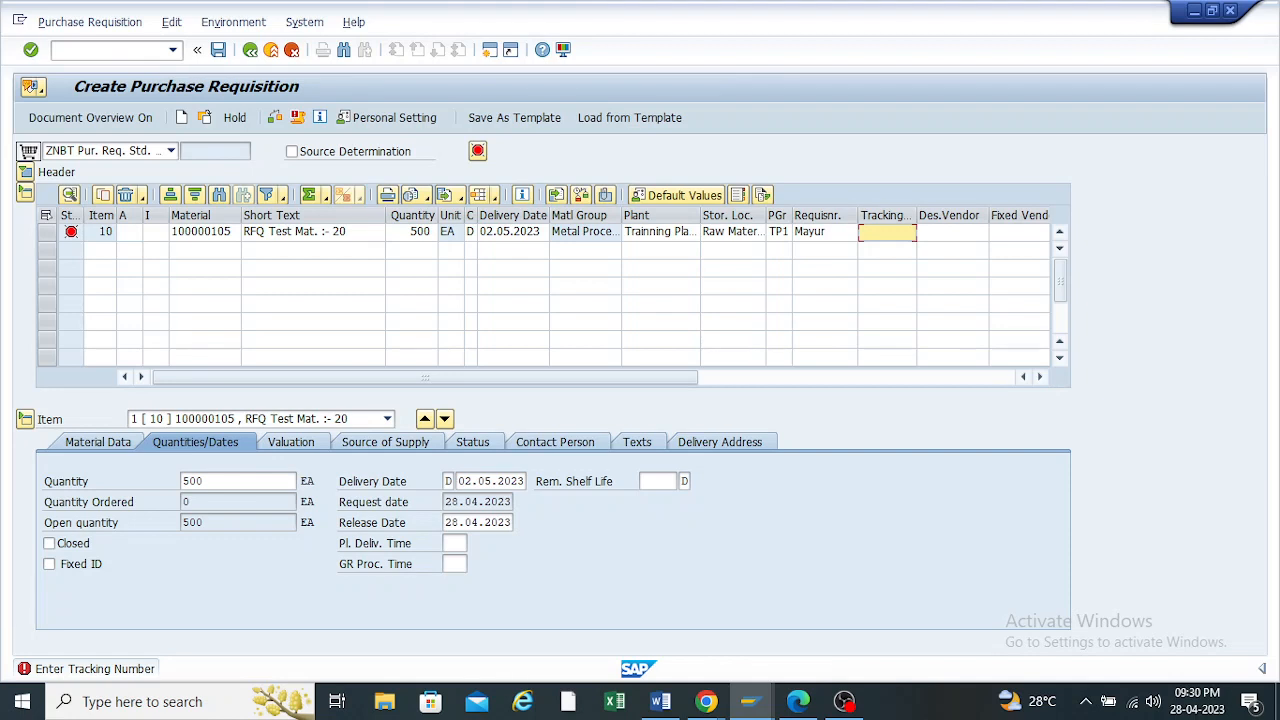
# Set the tracking number of item 10 to 1234, check the requisition, and save it
pyautogui.write('1')
pyautogui.press('Down')
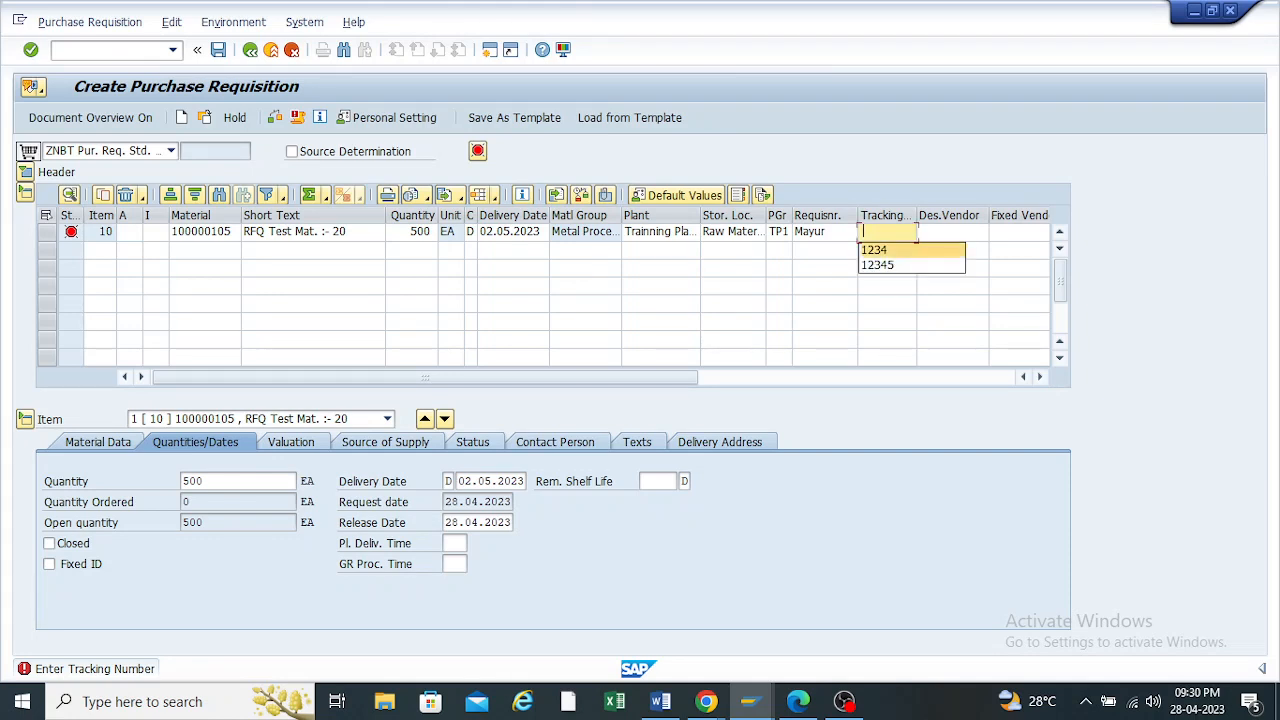
pyautogui.press('Return')
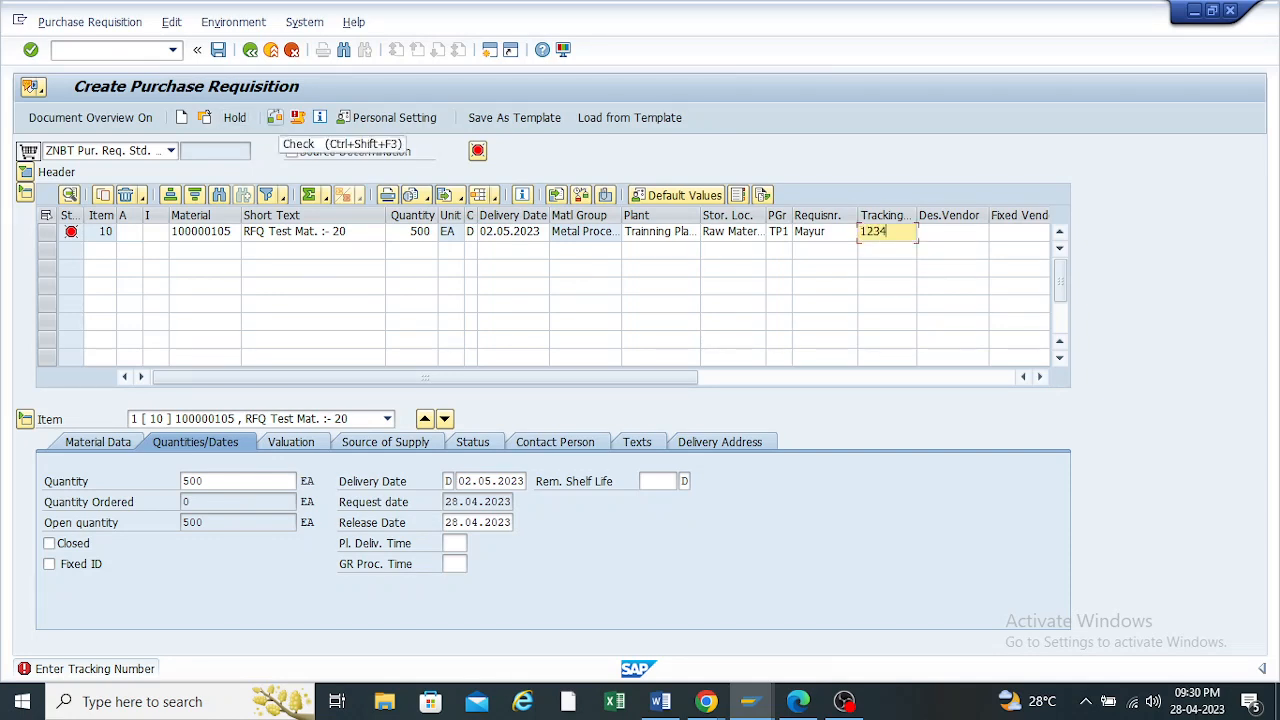
pyautogui.click(274, 117)
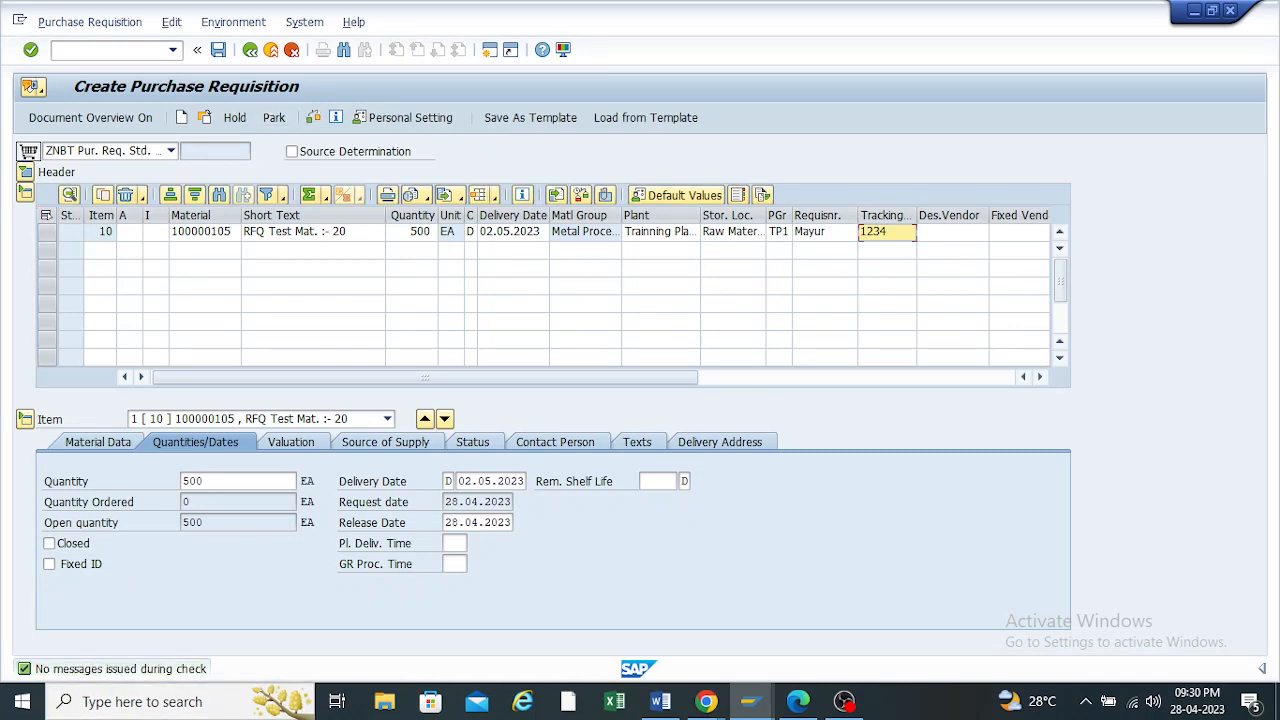
pyautogui.hotkey('ctrl', 's')
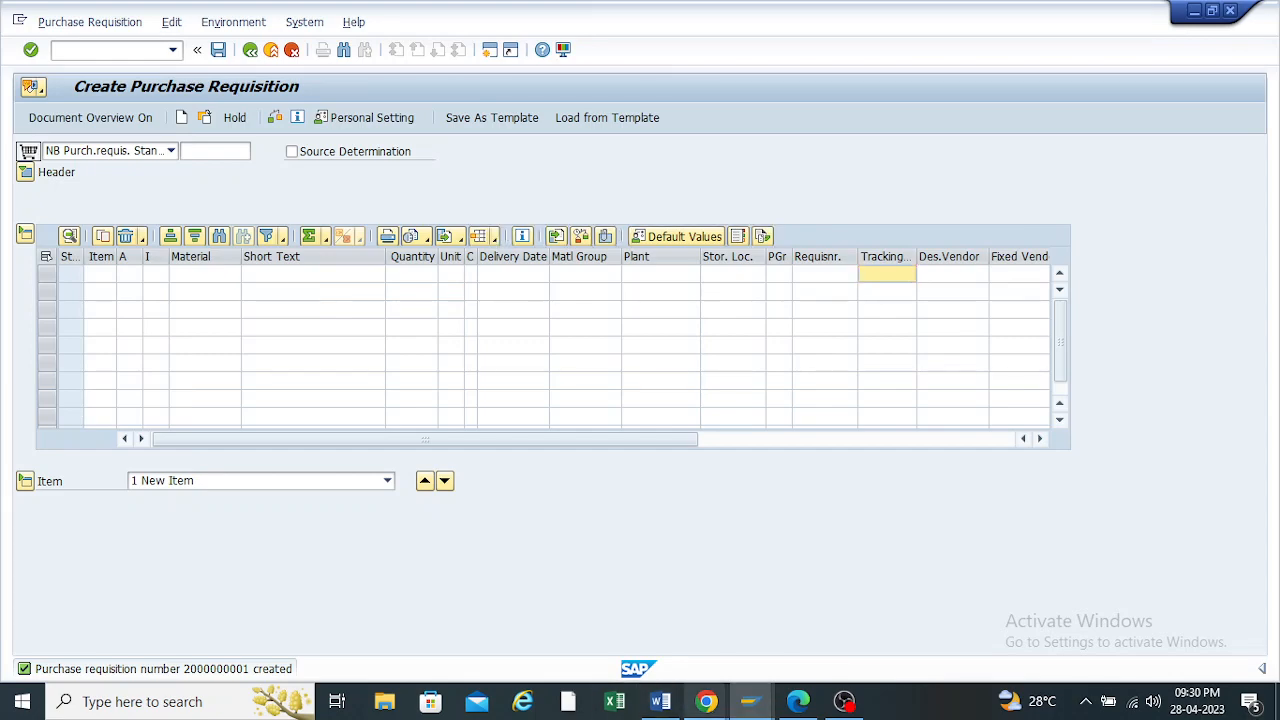
pyautogui.moveTo(706, 701)
pyautogui.click(603, 620)
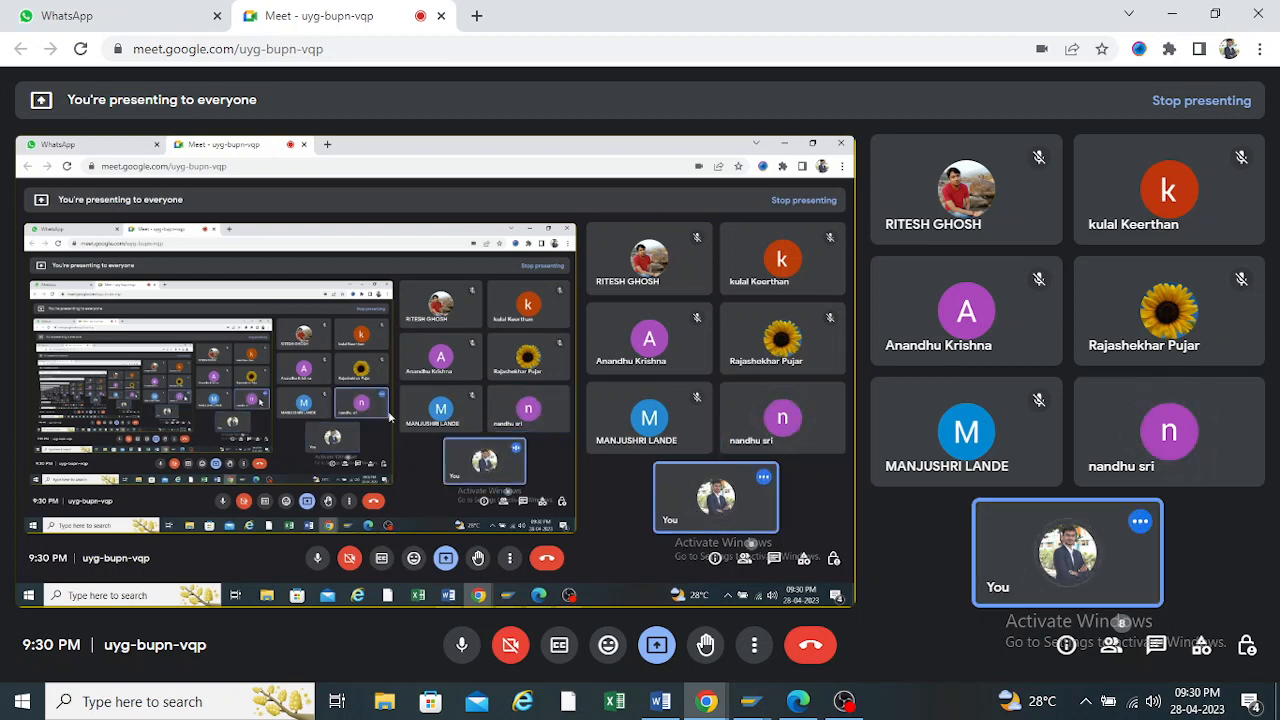
pyautogui.click(706, 701)
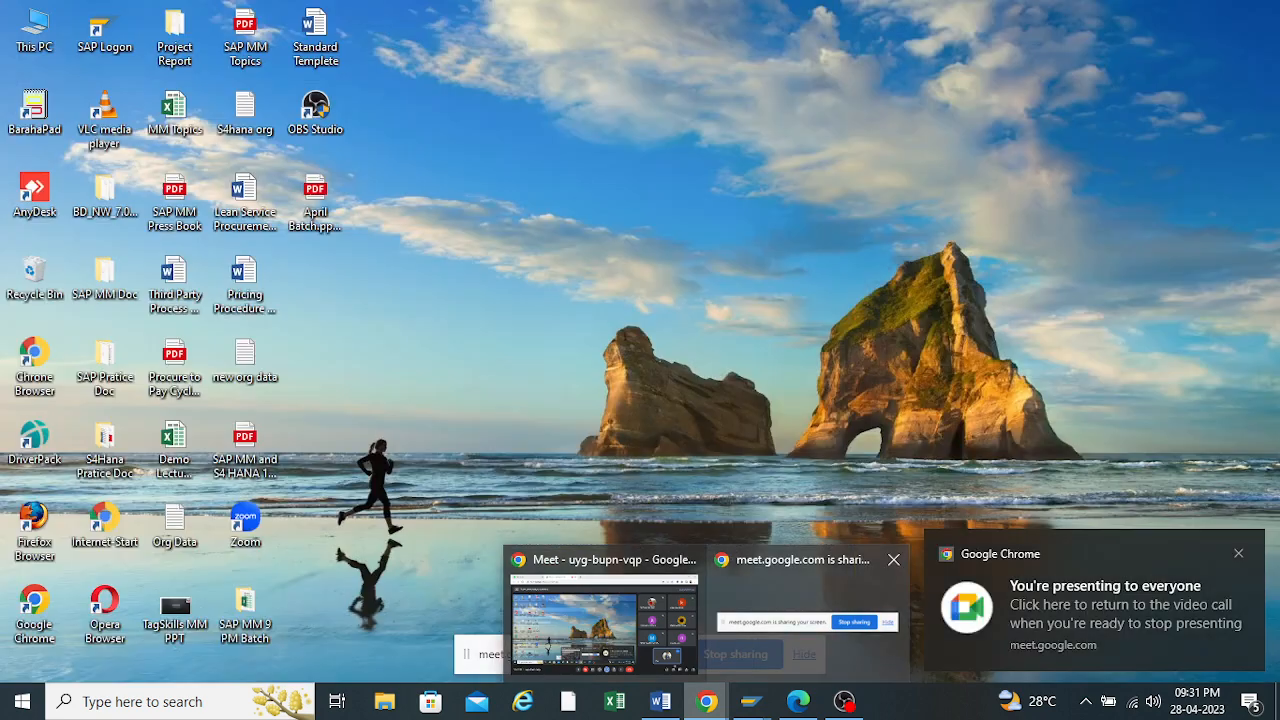
pyautogui.click(603, 605)
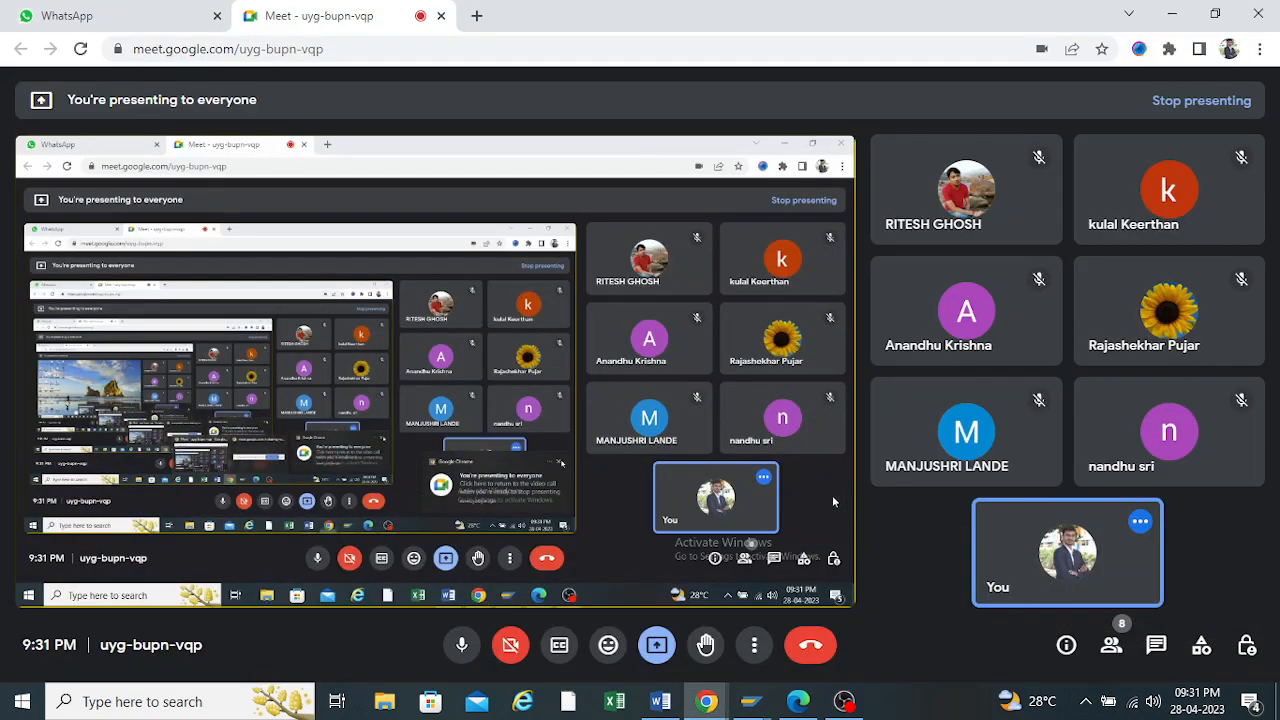
# Switch to the SAP customizing window, leave the screen layout view, and open Define Document Types for purchase requisitions at the ZNBT entry
pyautogui.click(749, 701)
pyautogui.click(634, 590)
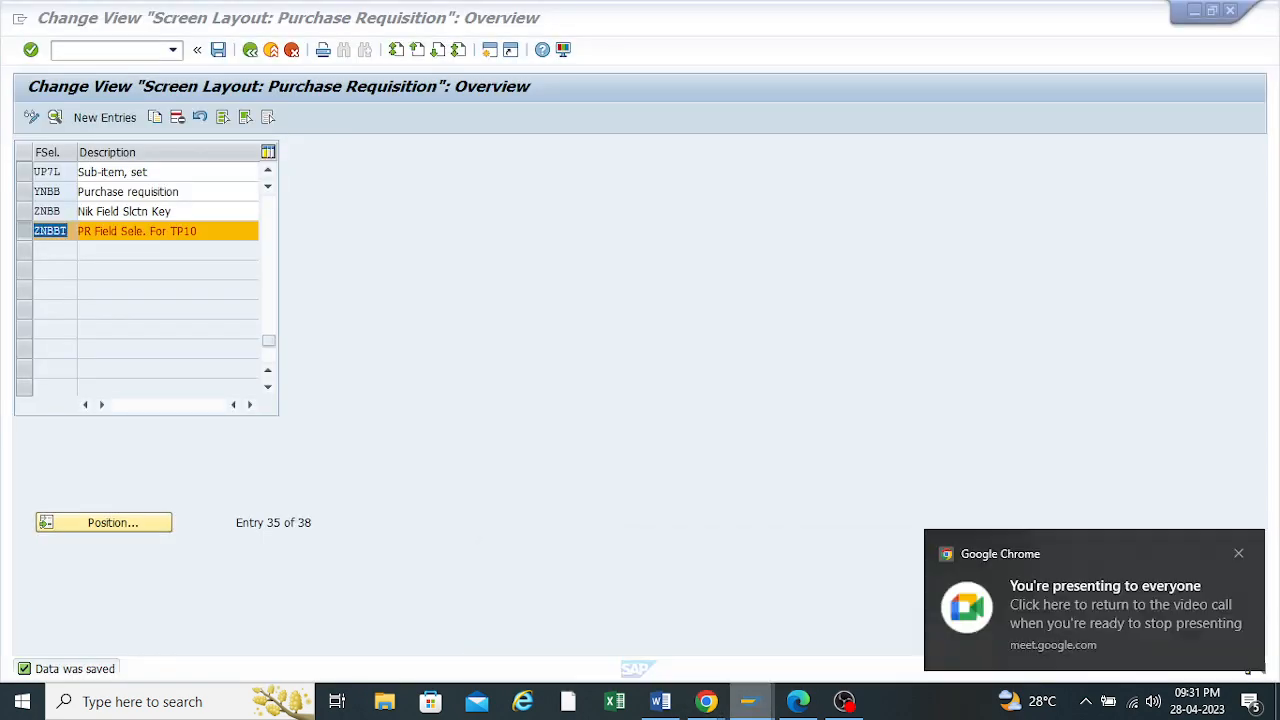
pyautogui.click(250, 49)
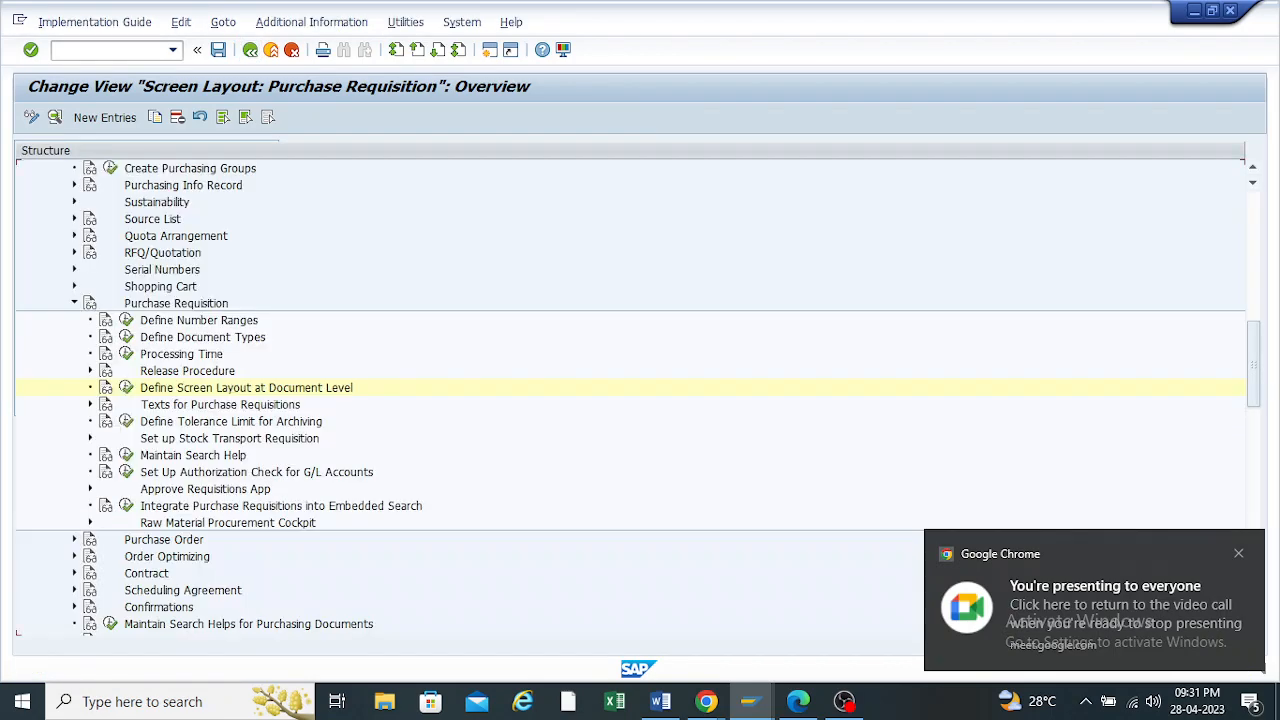
pyautogui.click(125, 337)
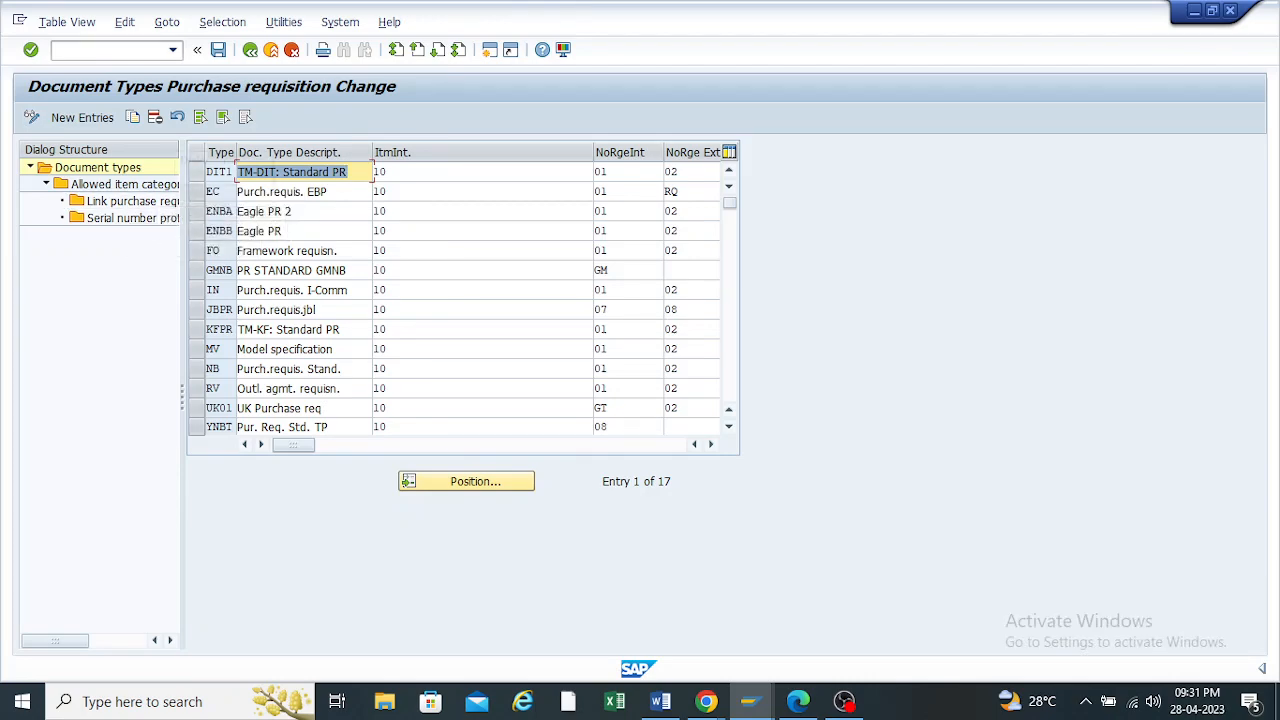
pyautogui.moveTo(182, 397); pyautogui.dragTo(339, 397)
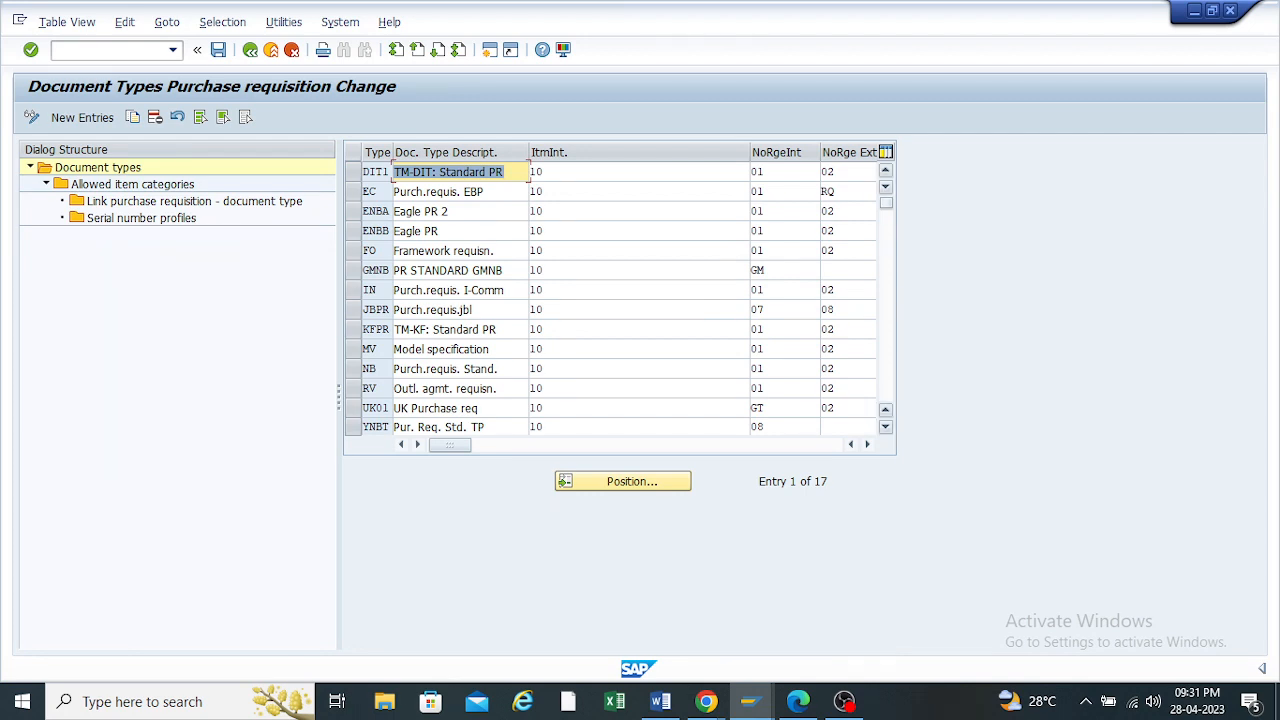
pyautogui.moveTo(886, 203); pyautogui.dragTo(886, 327)
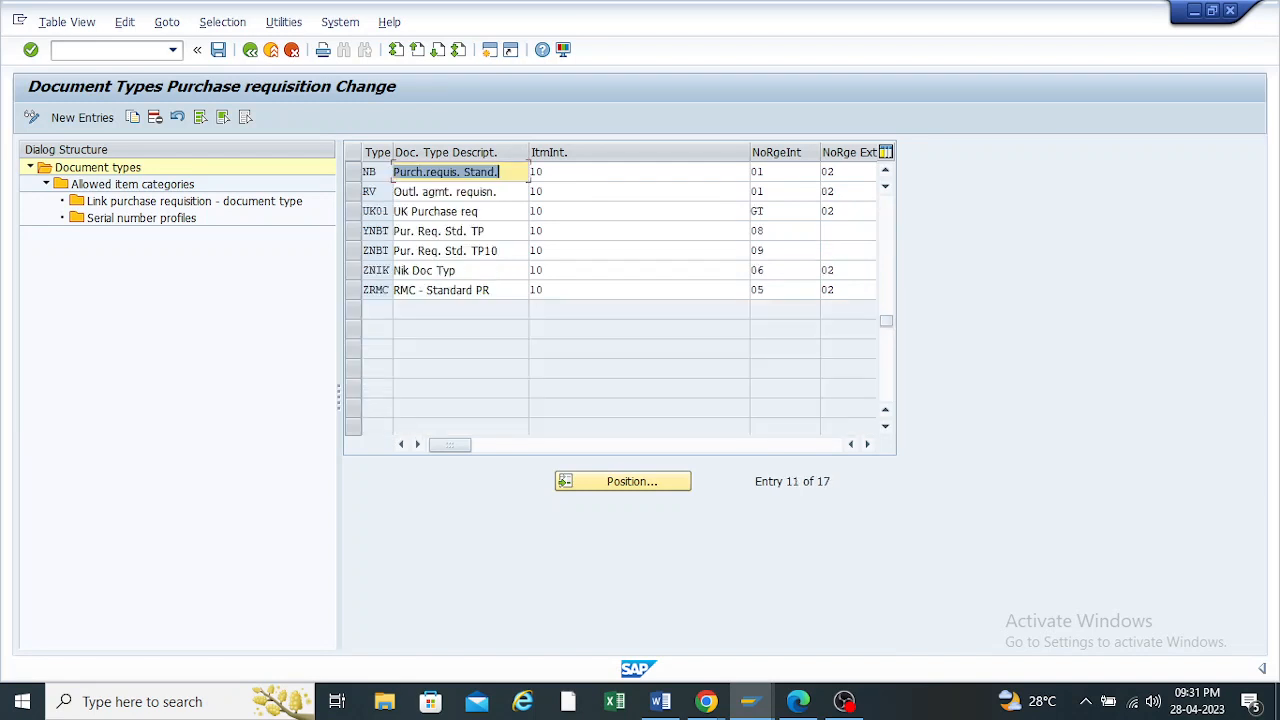
# Open the purchase requisition document type links for ZNBT and look through the linked purchasing document types
pyautogui.click(353, 251)
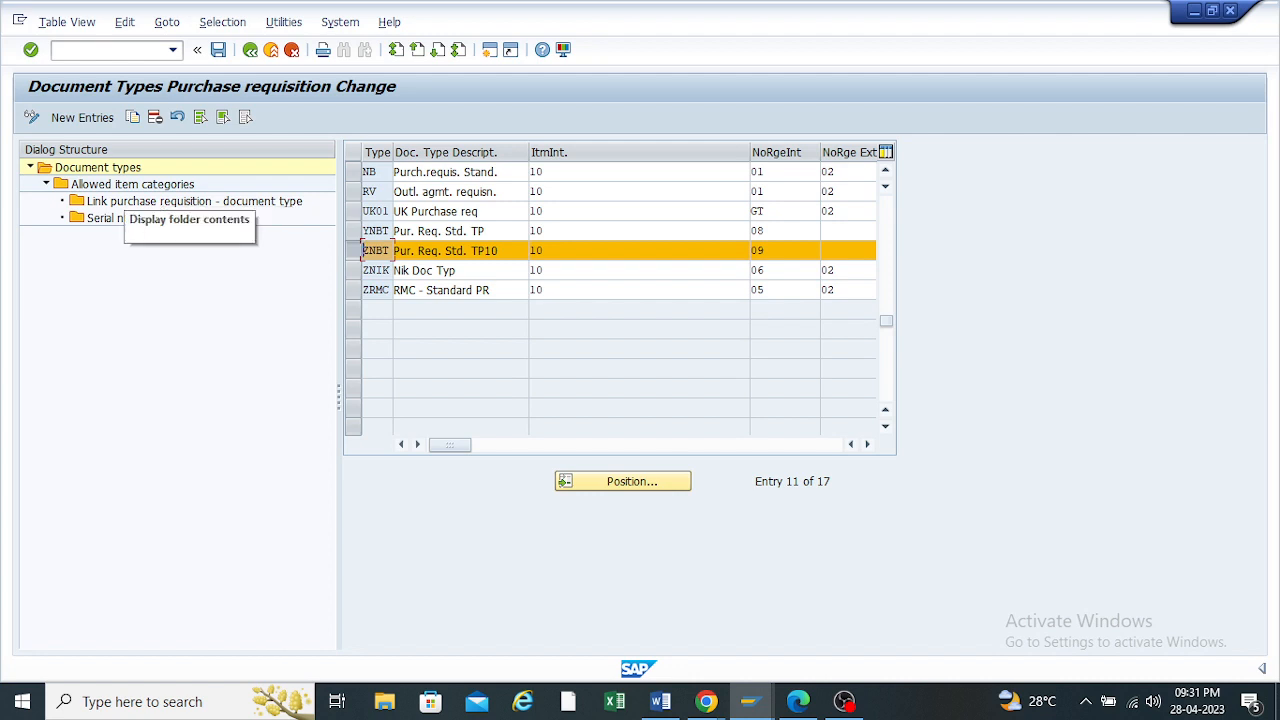
pyautogui.doubleClick(170, 201)
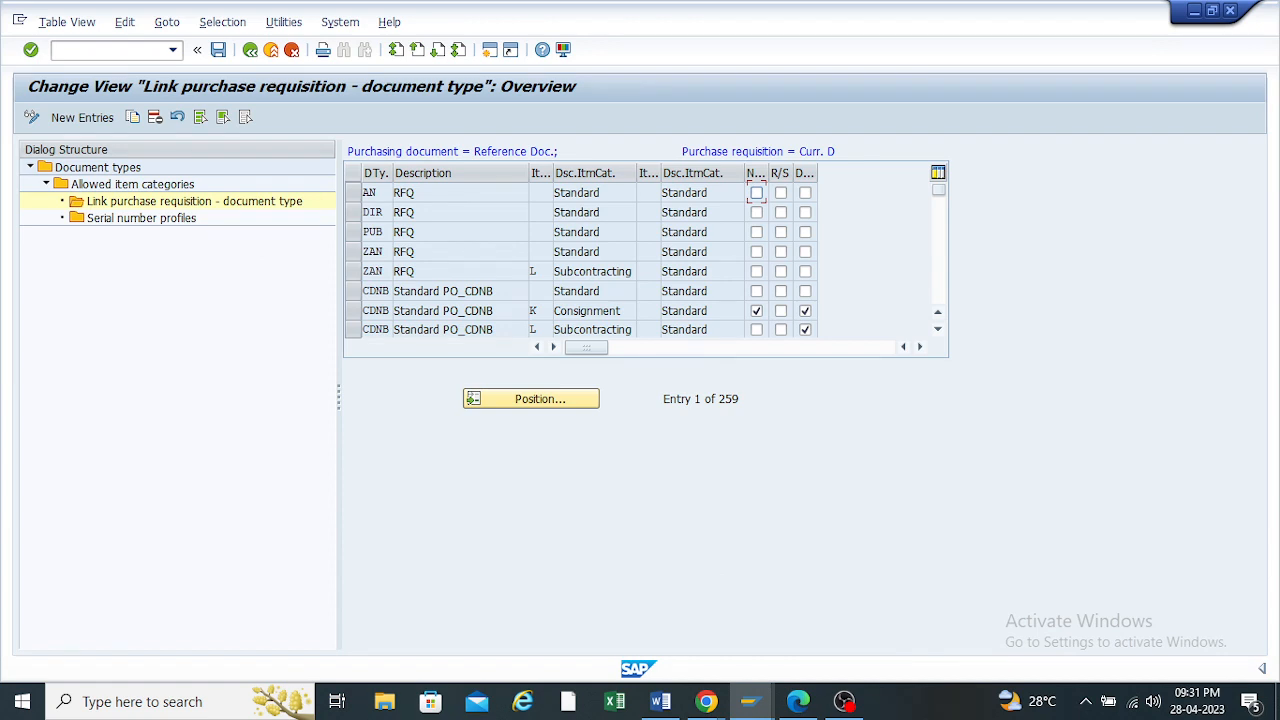
pyautogui.scroll(-5, 645, 260)
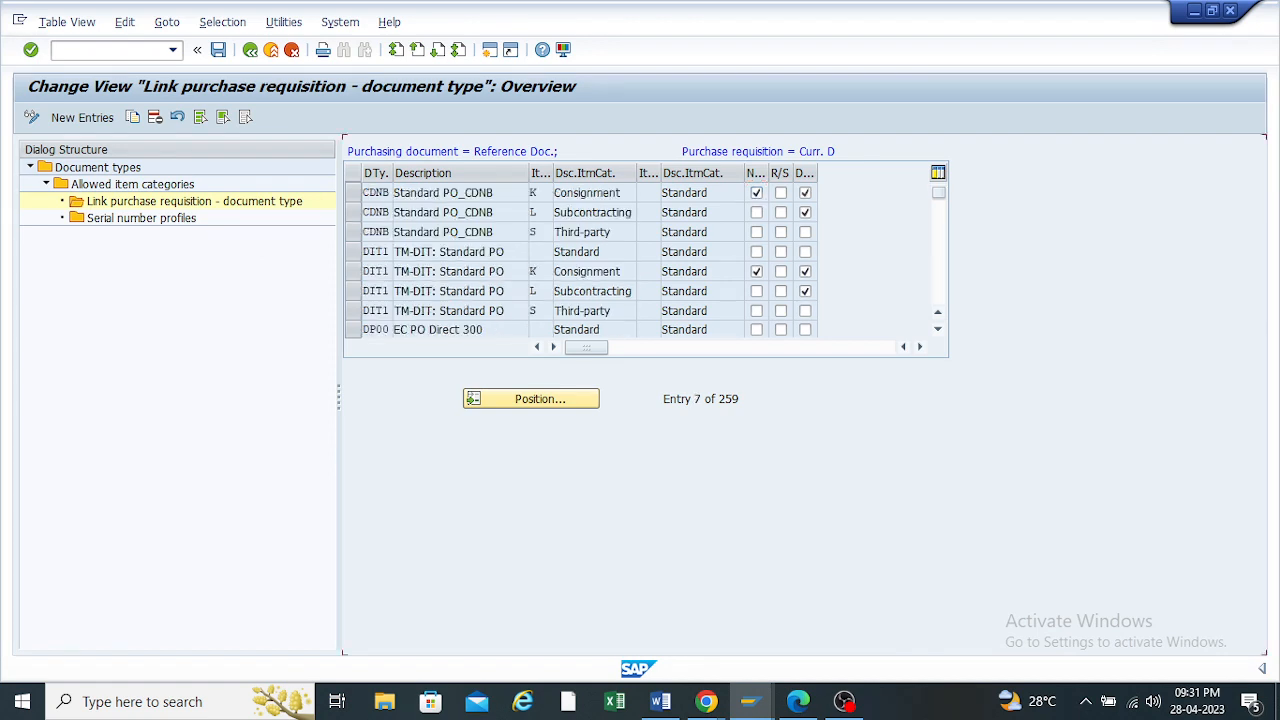
pyautogui.scroll(-4, 645, 260)
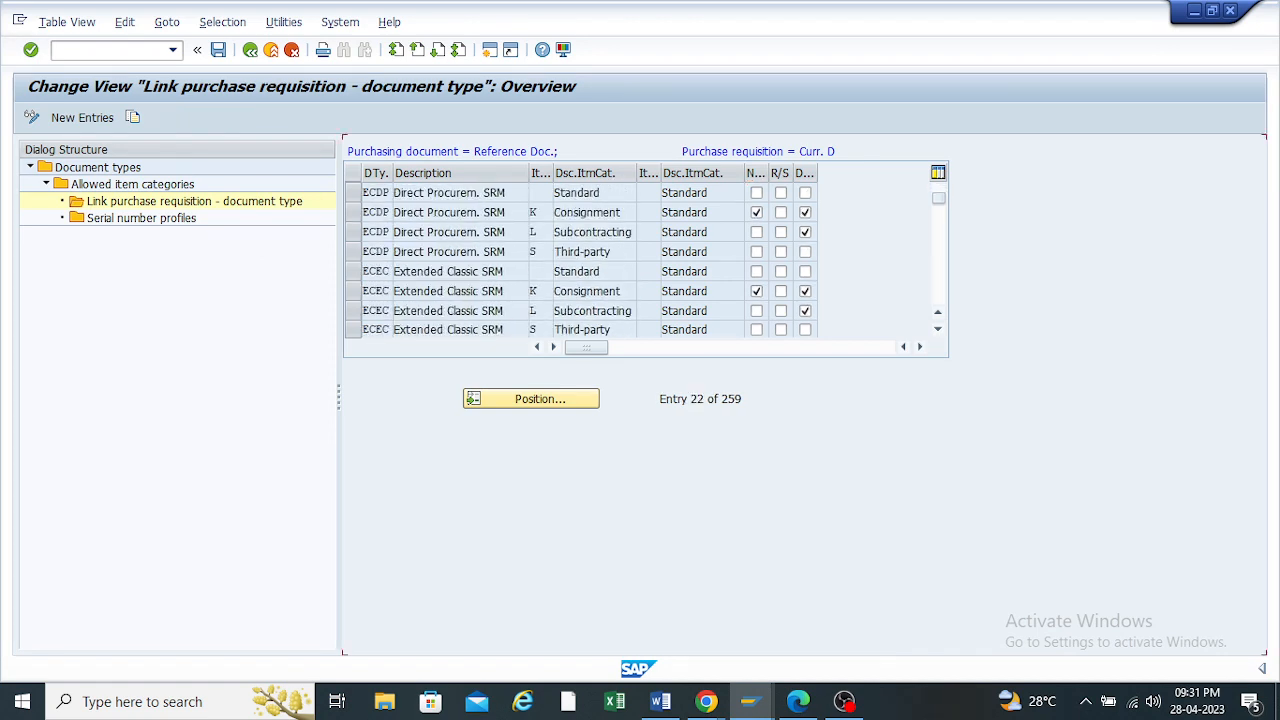
pyautogui.scroll(2, 645, 260)
pyautogui.scroll(7, 645, 260)
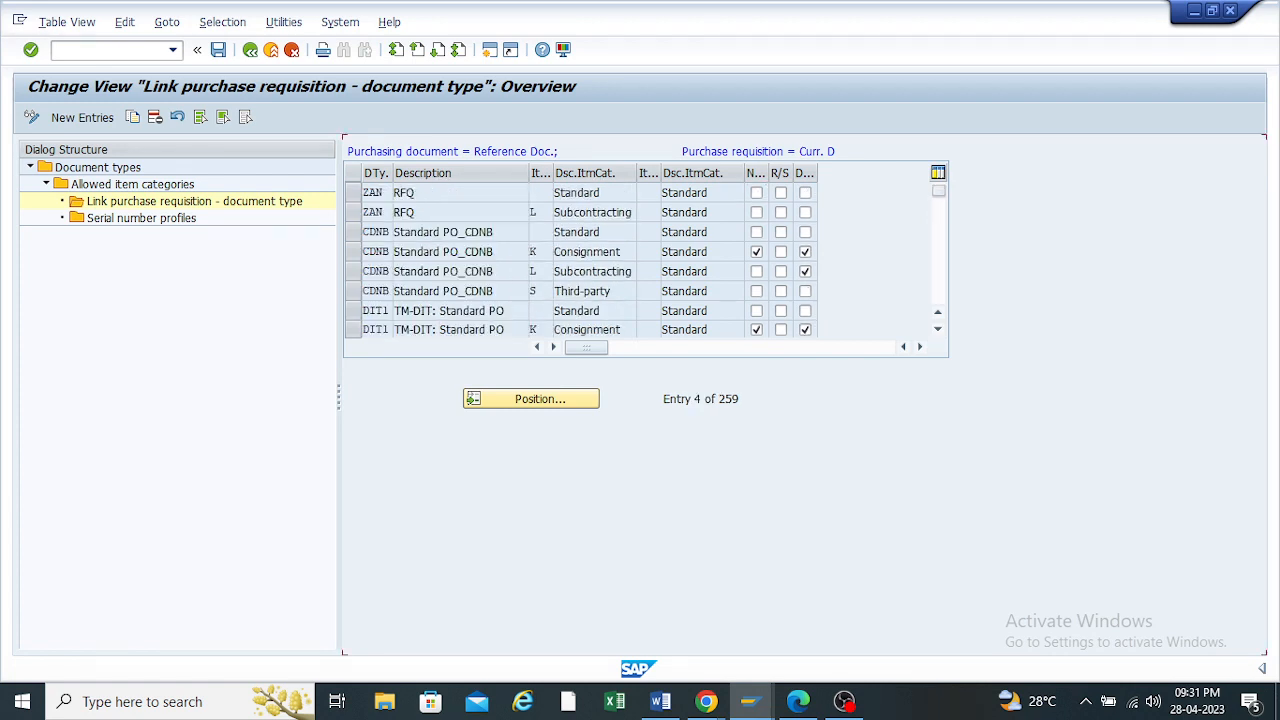
# Delete all entries linking purchasing document types to ZNBT, and save the change to the customizing request
pyautogui.click(353, 193)
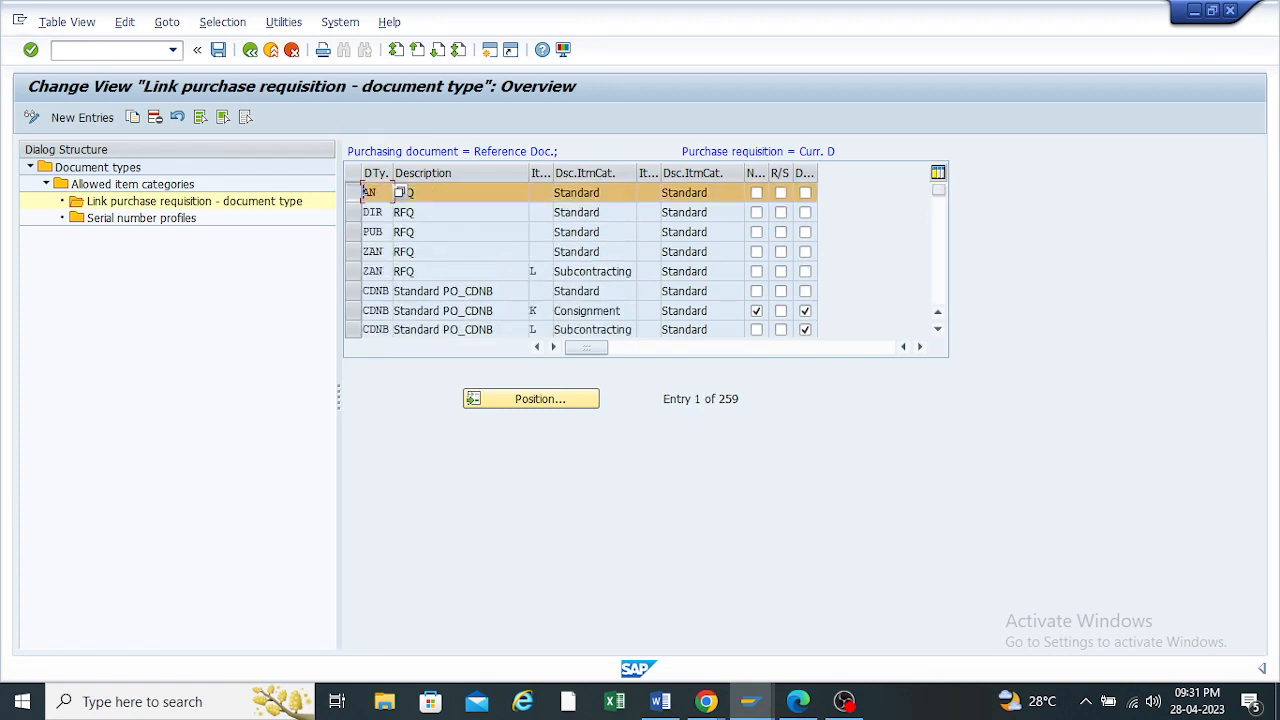
pyautogui.click(353, 212)
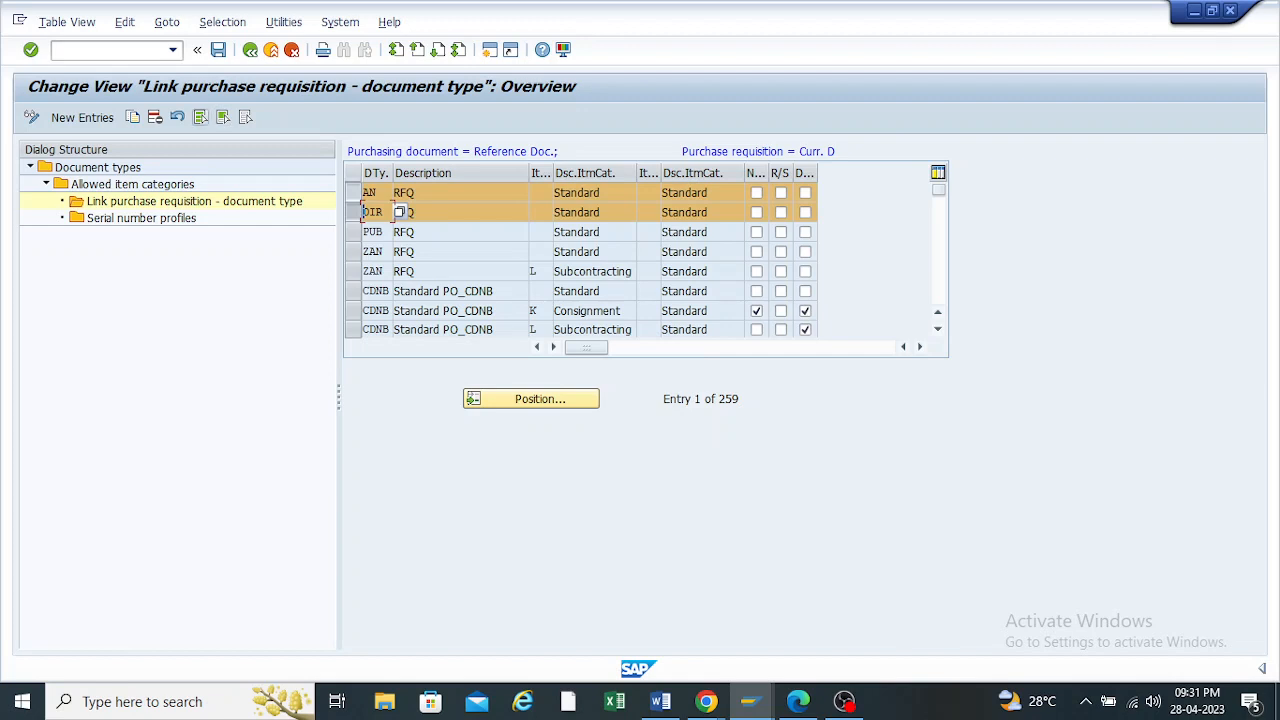
pyautogui.click(200, 117)
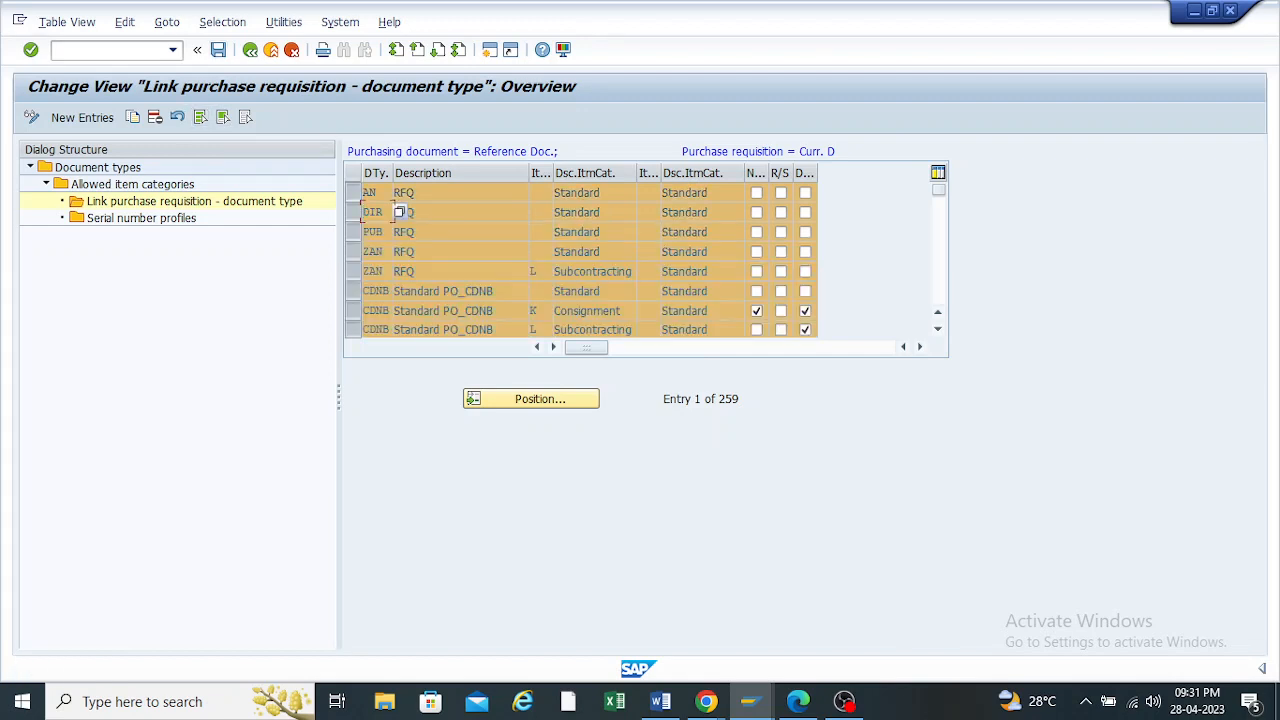
pyautogui.click(155, 117)
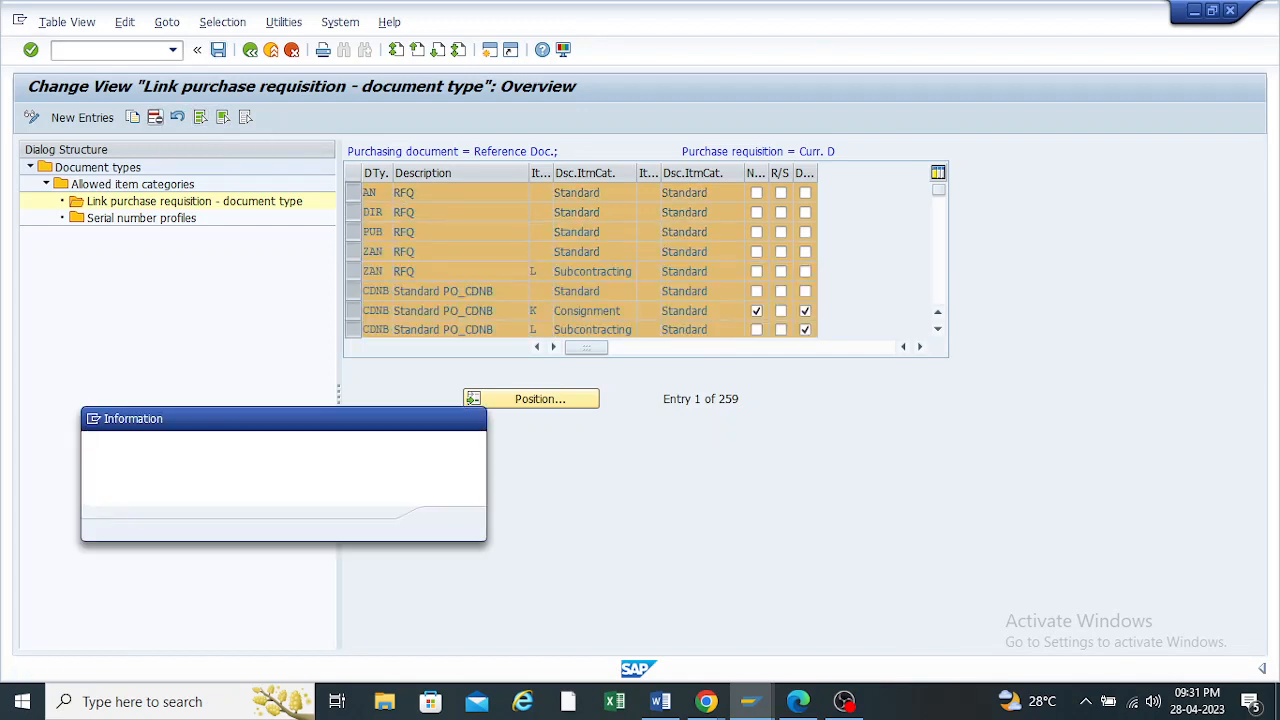
pyautogui.press('Return')
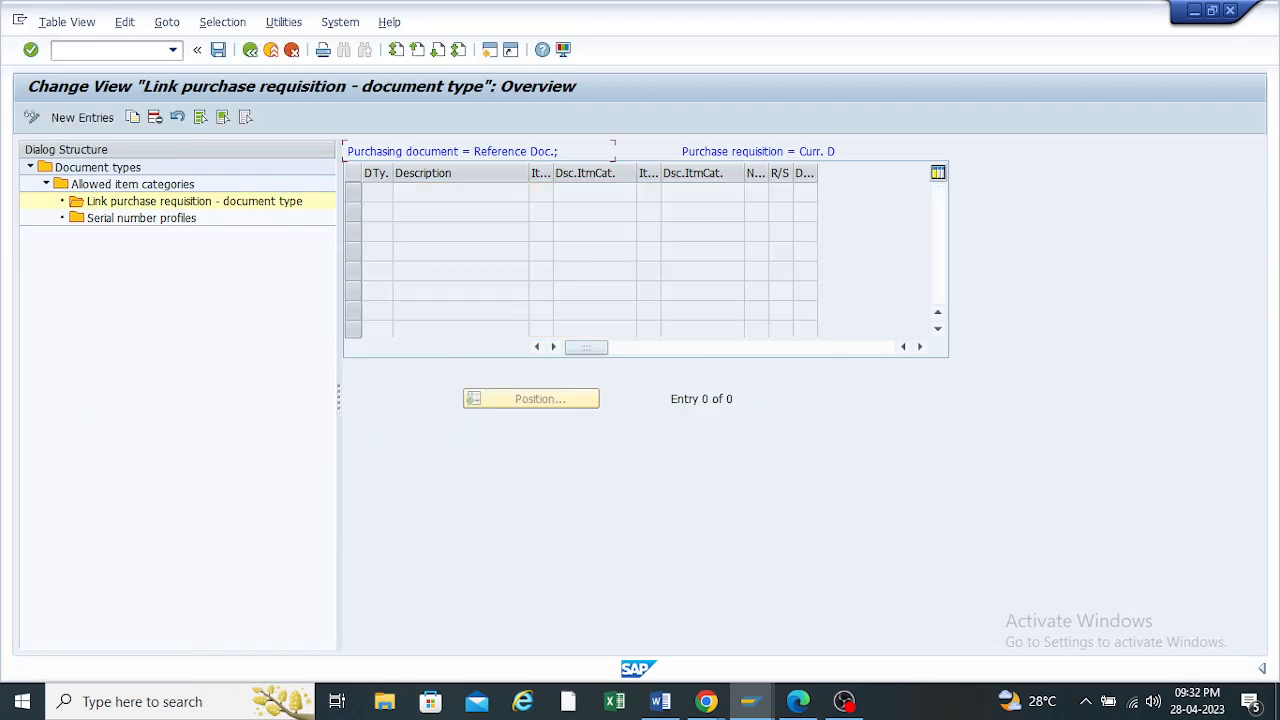
pyautogui.hotkey('ctrl', 's')
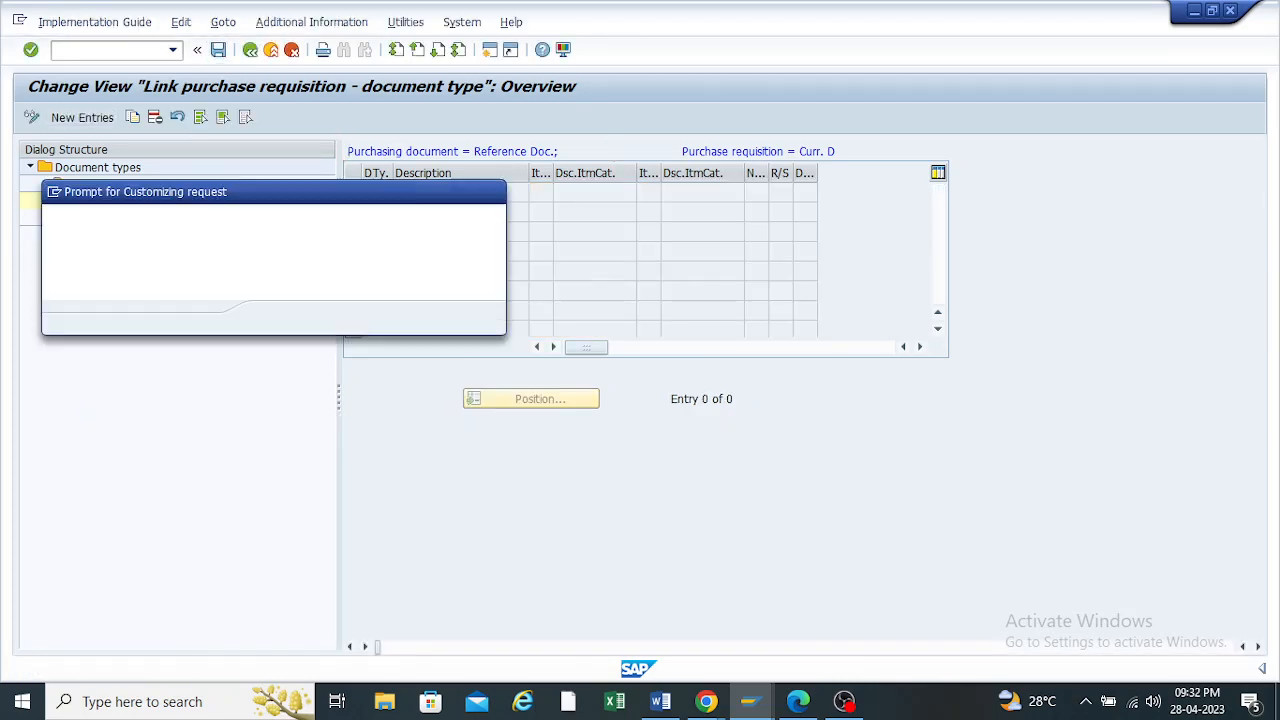
pyautogui.press('Return')
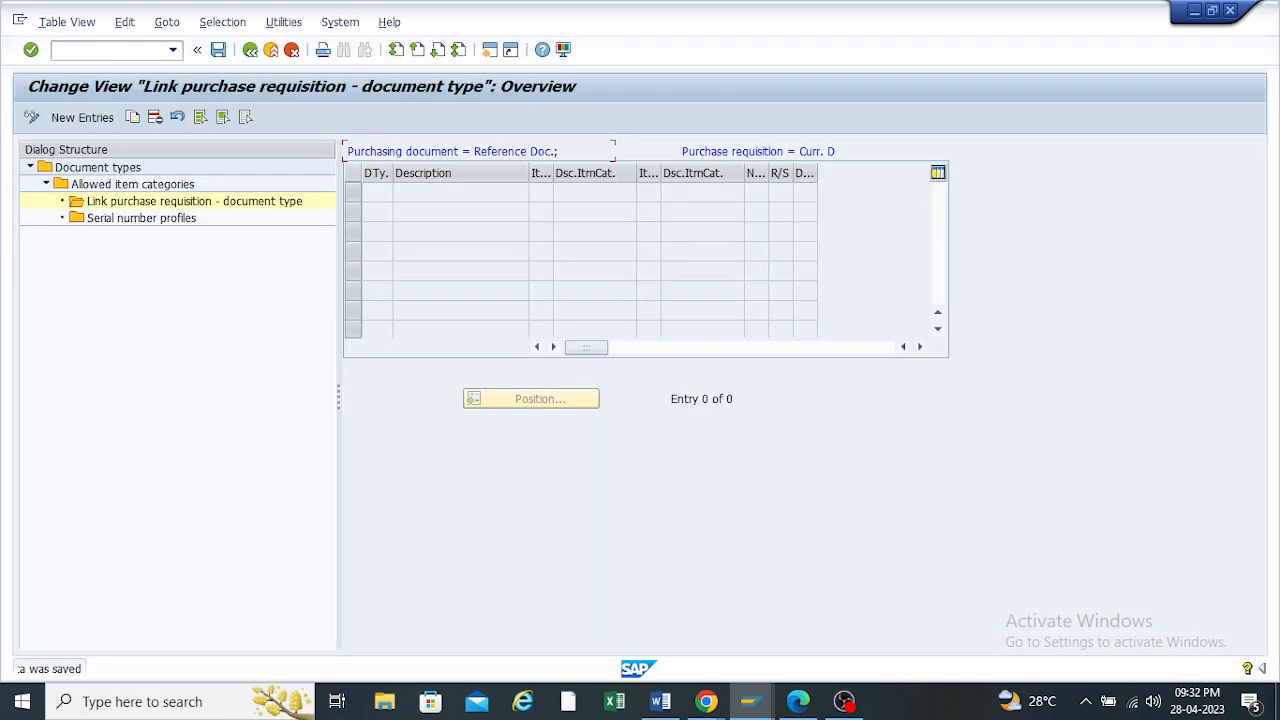
# Switch to the requisition session, open the saved purchase requisition in transaction ME52N, and select its document number
pyautogui.click(751, 702)
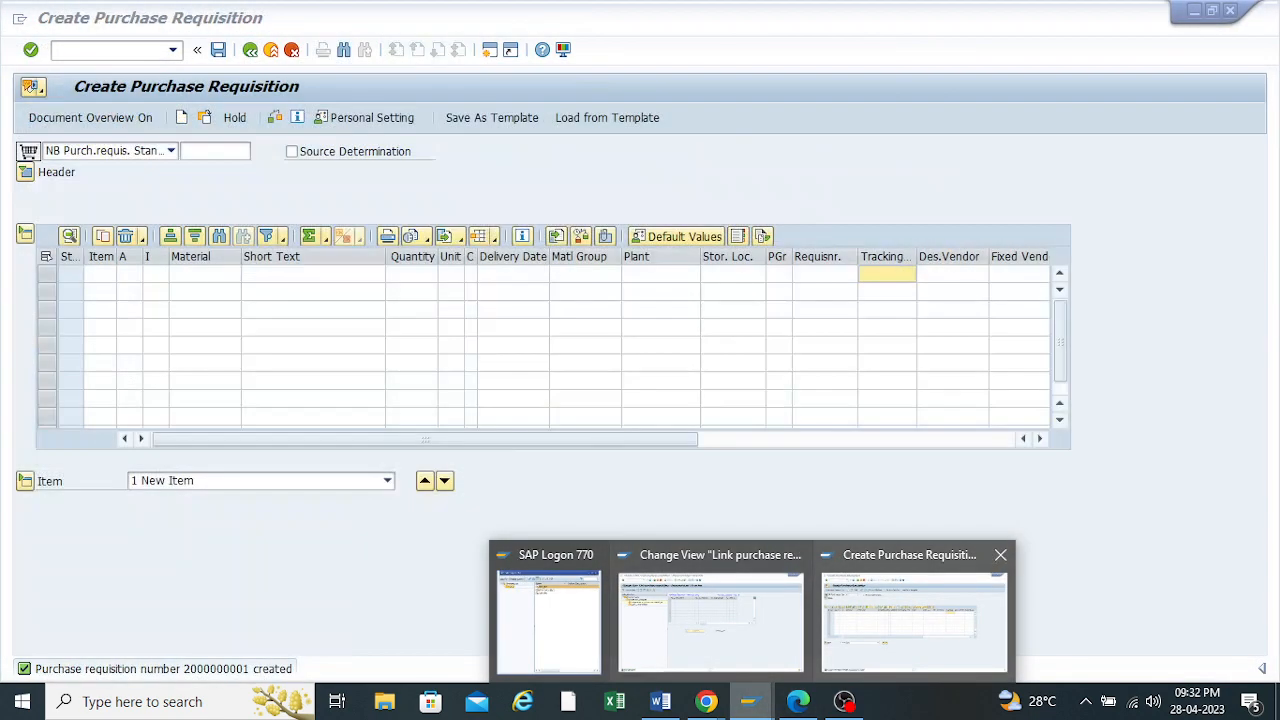
pyautogui.click(914, 620)
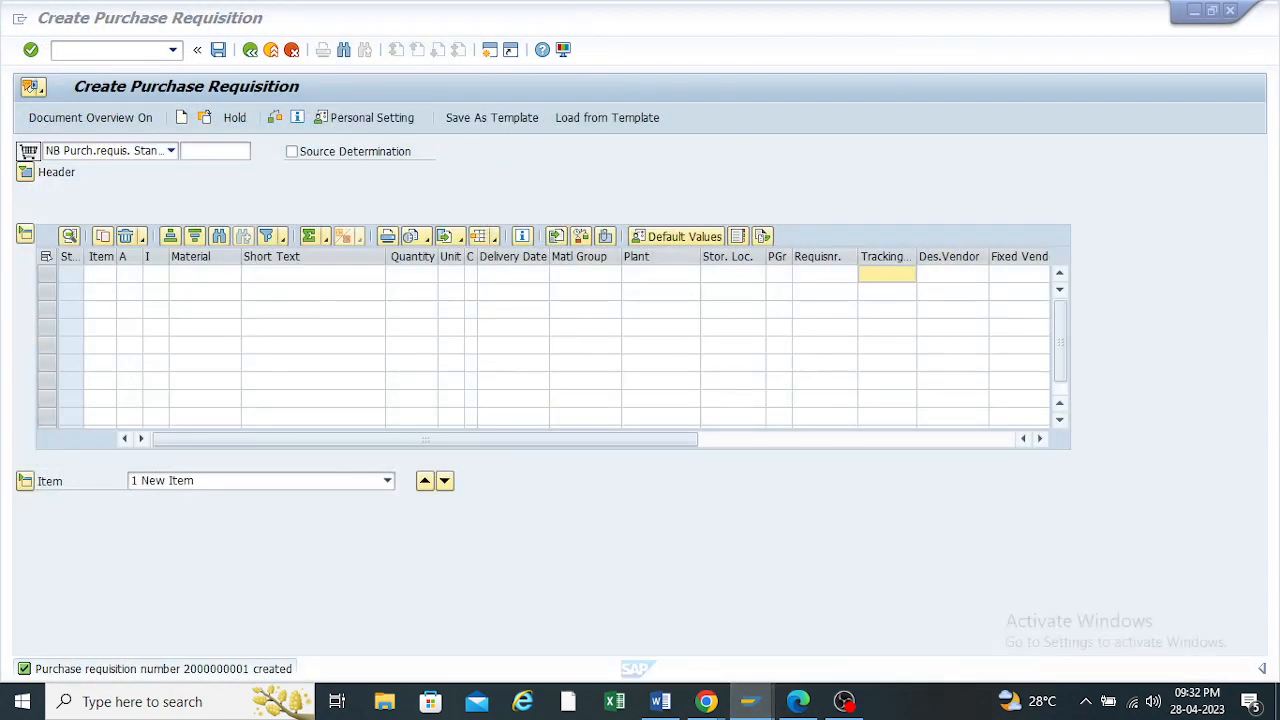
pyautogui.click(250, 49)
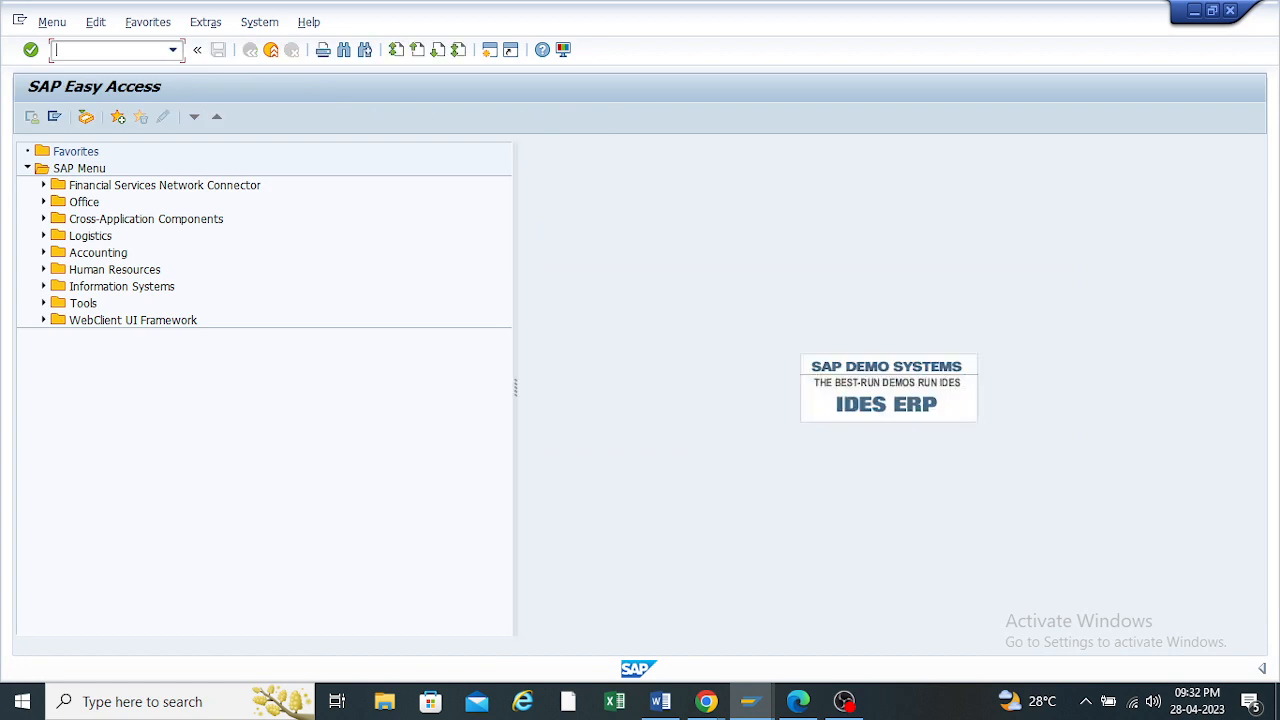
pyautogui.click(173, 50)
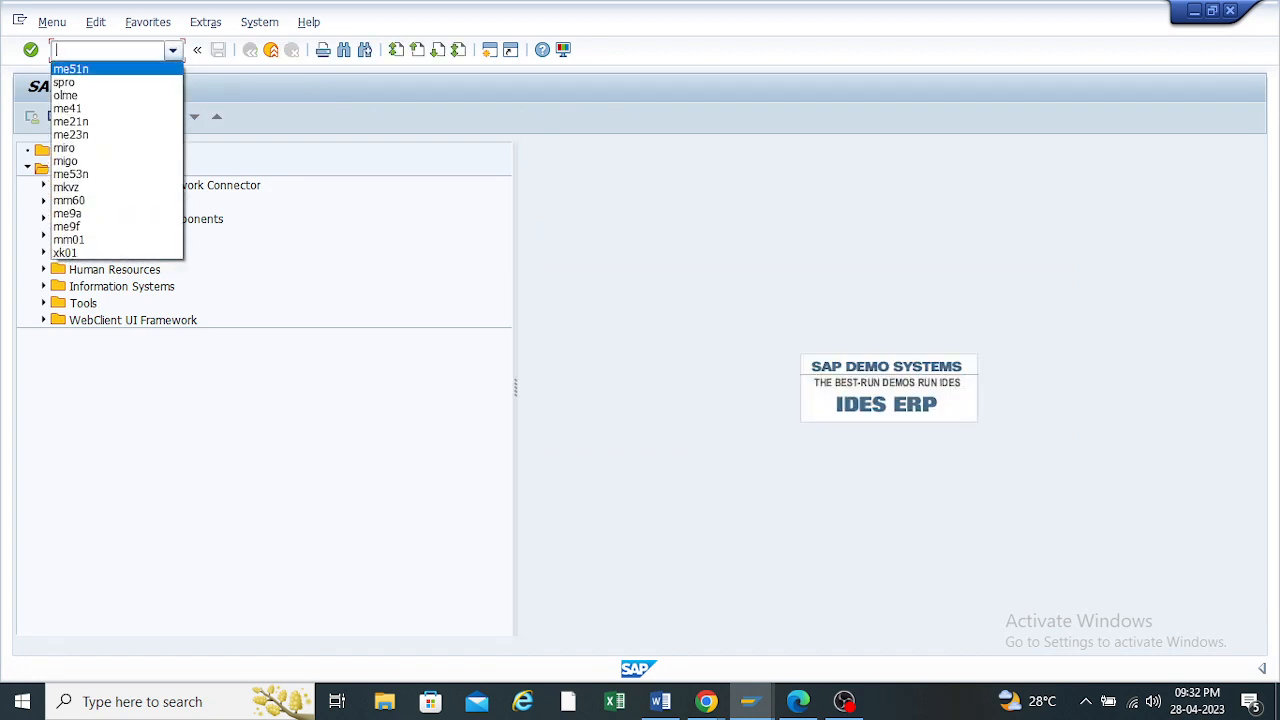
pyautogui.press('Return')
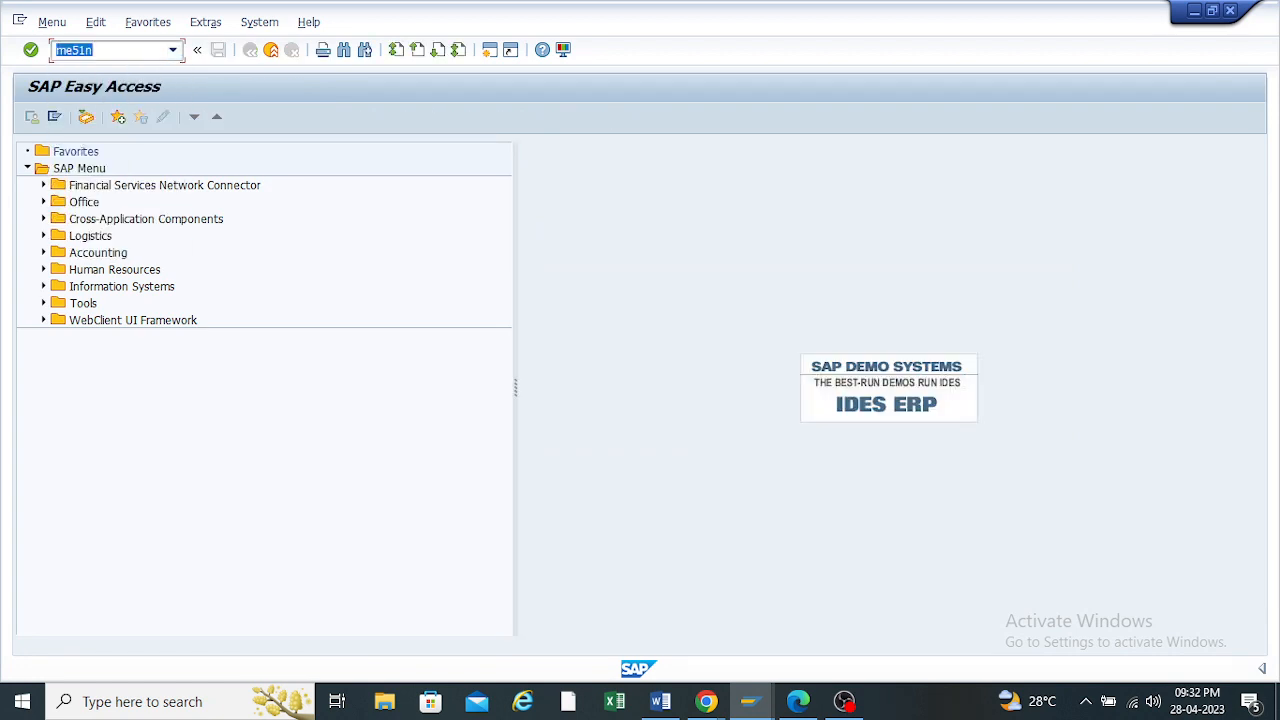
pyautogui.press('BackSpace')
pyautogui.write('me52n')
pyautogui.press('Return')
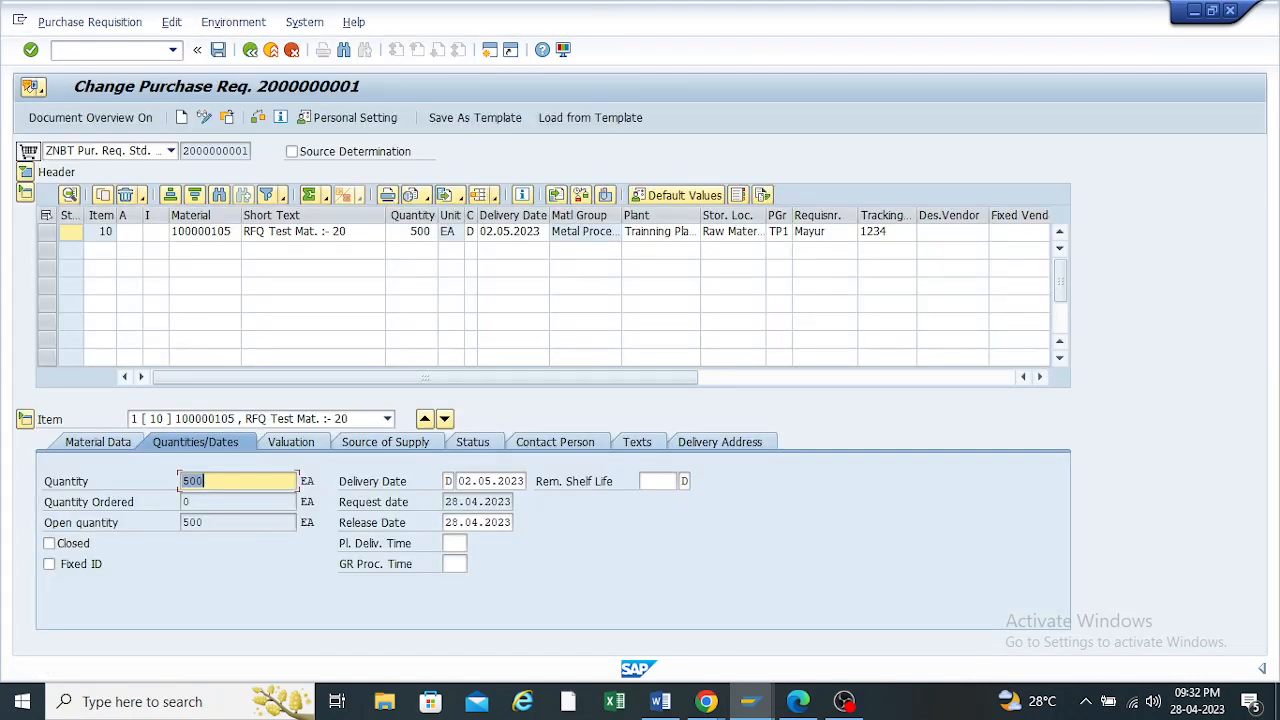
pyautogui.moveTo(249, 150); pyautogui.dragTo(181, 150)
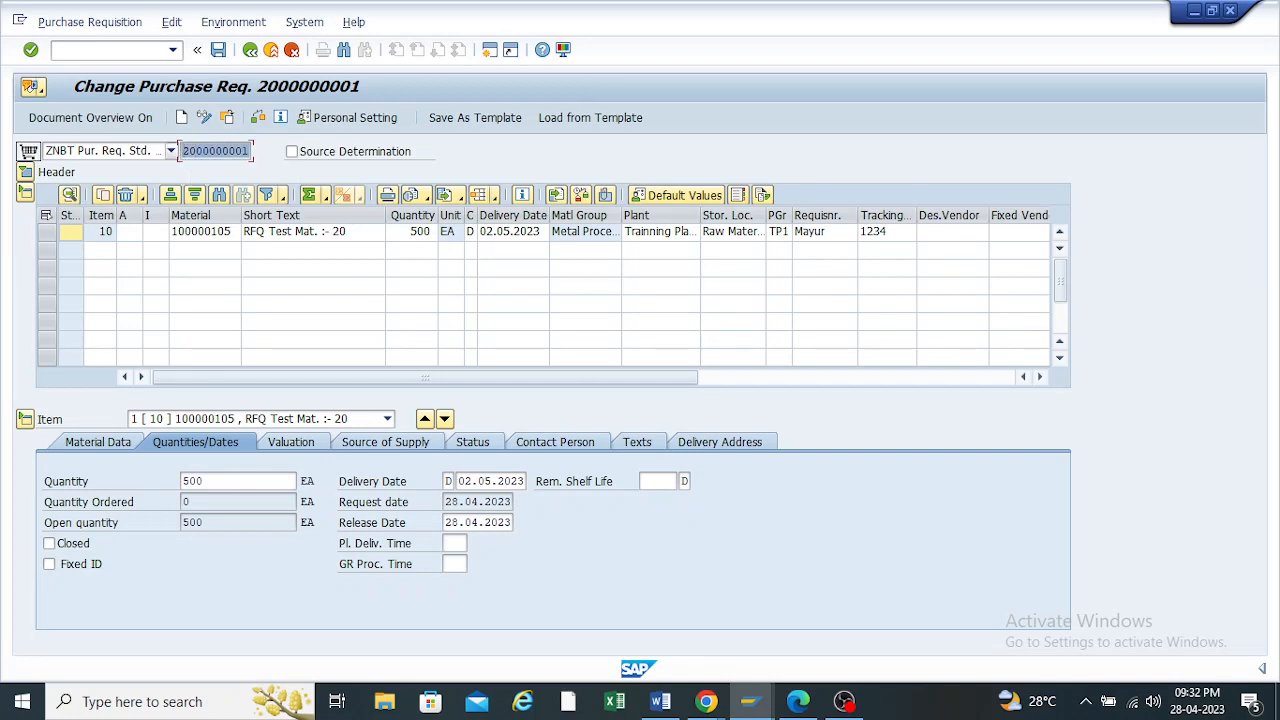
# Leave the requisition and start transaction ME41 for creating an RFQ
pyautogui.click(250, 50)
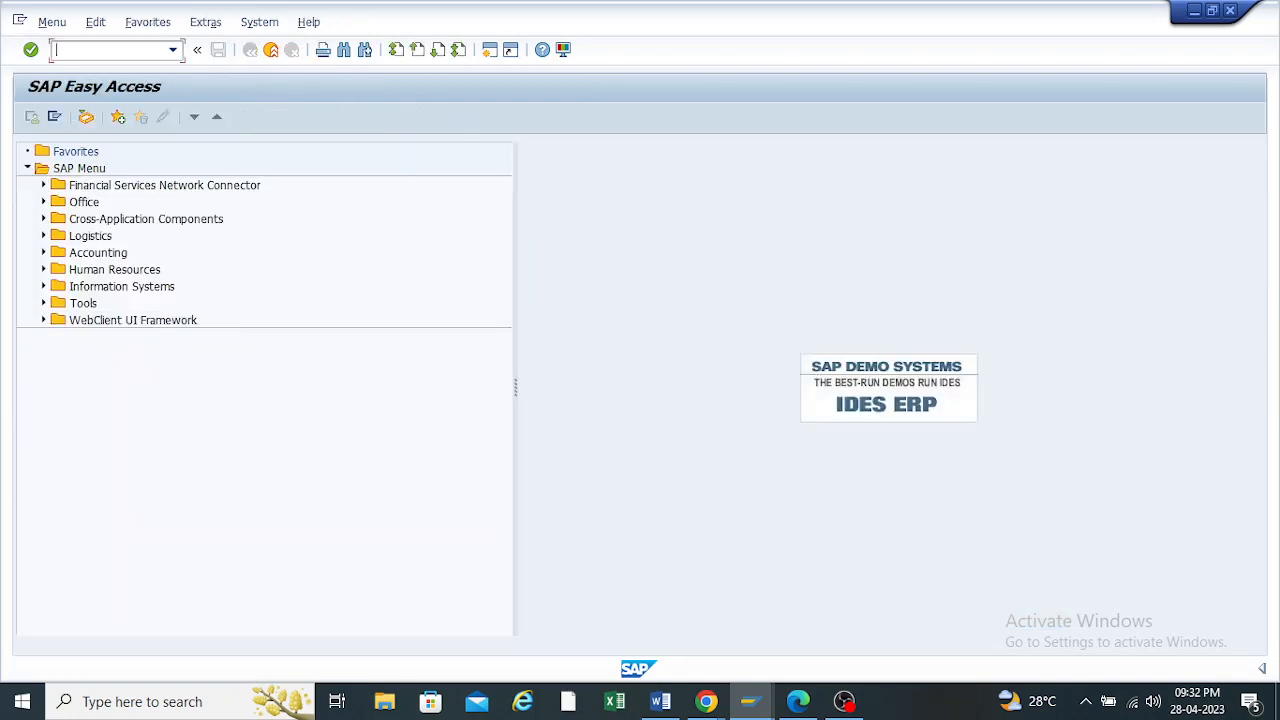
pyautogui.click(173, 50)
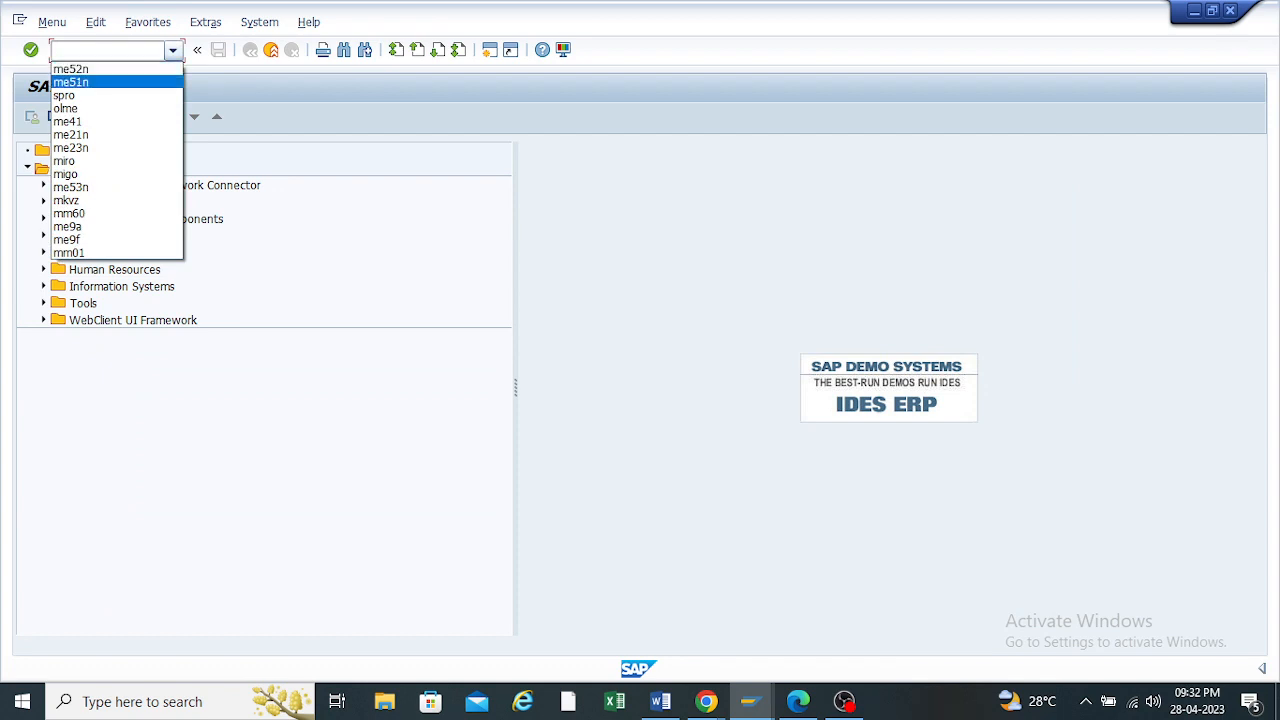
pyautogui.click(80, 121)
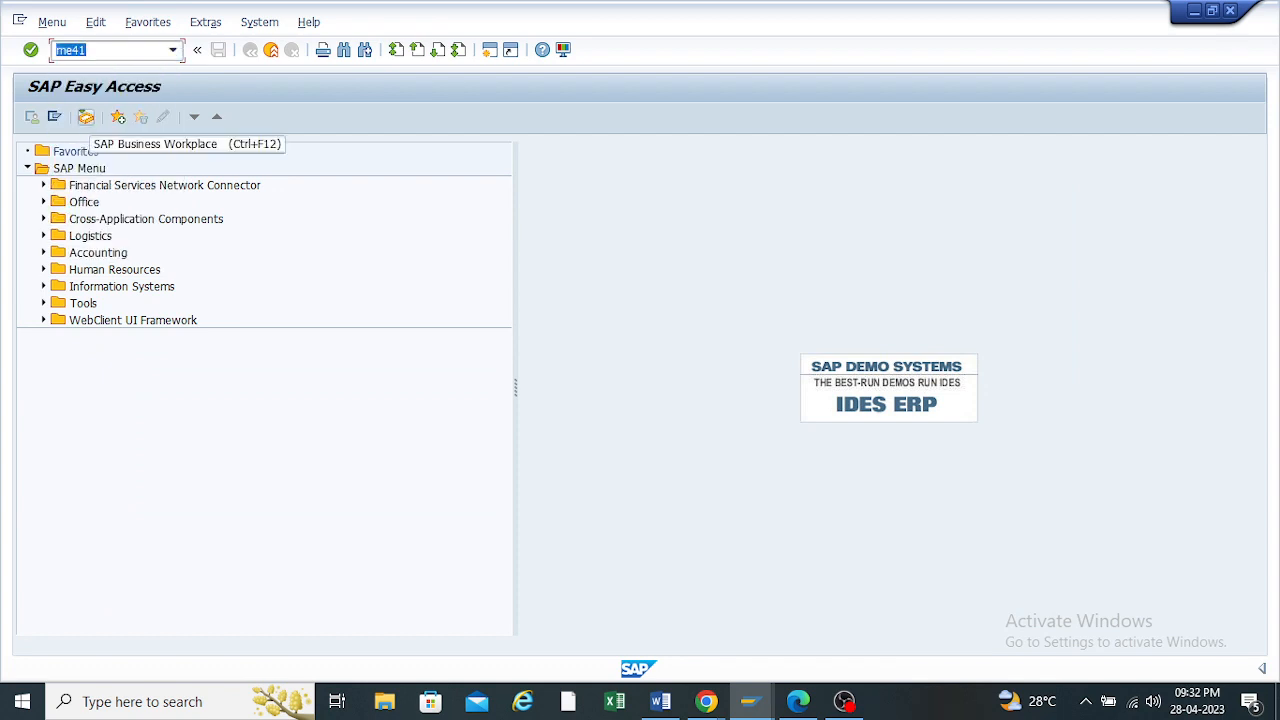
pyautogui.press('Return')
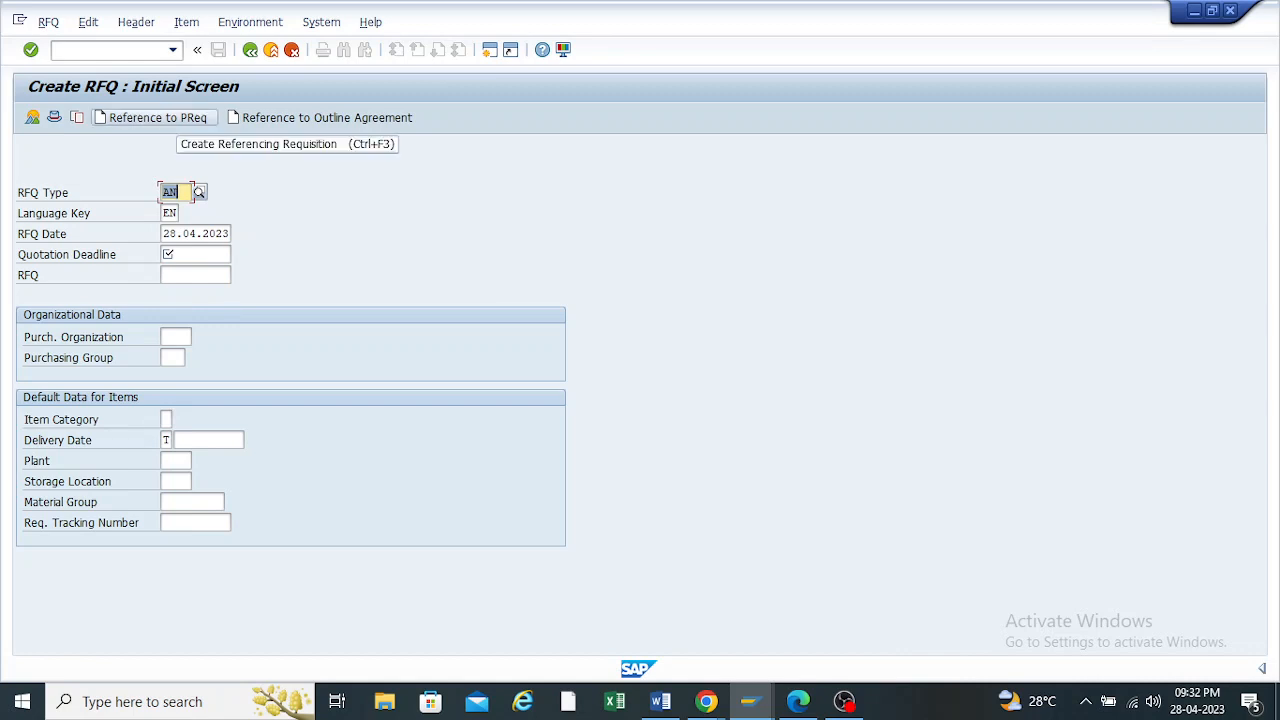
# Set the RFQ's quotation deadline to 01.05.2023, the purchasing organization to TP10, and the purchasing group to TP1
pyautogui.click(174, 254)
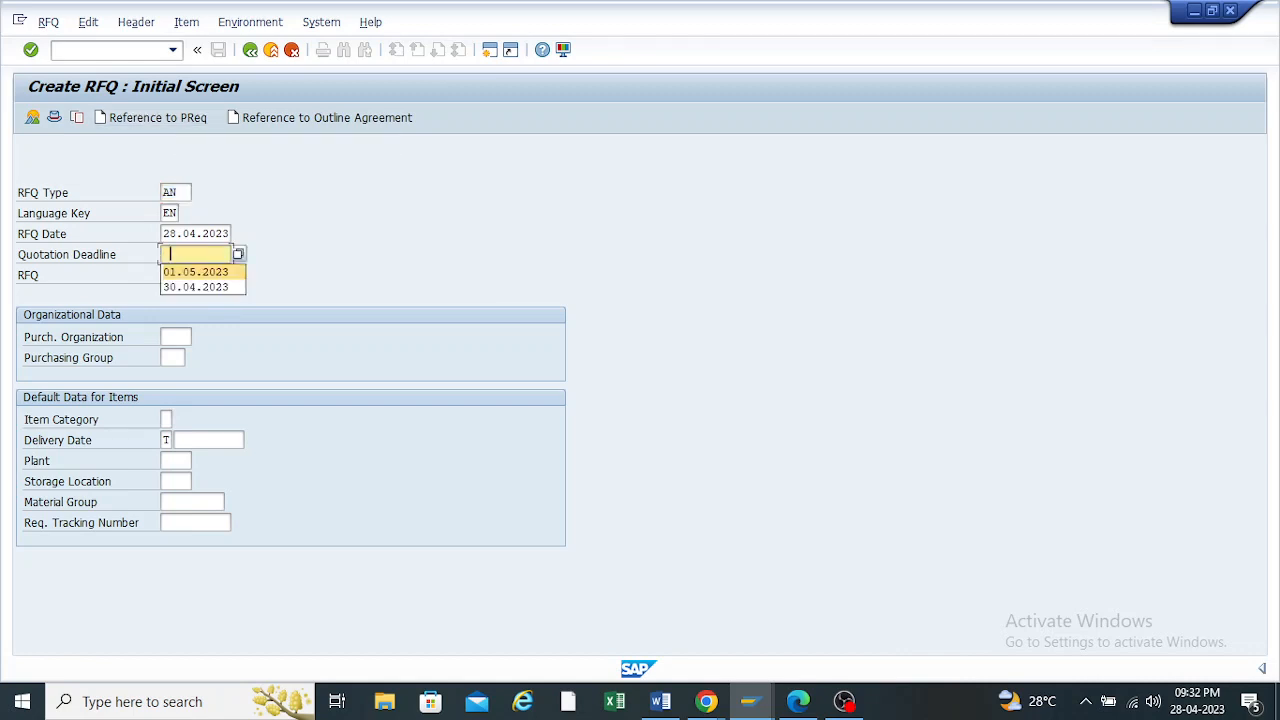
pyautogui.click(180, 272)
pyautogui.press('Tab')
pyautogui.press('Tab')
pyautogui.press('space')
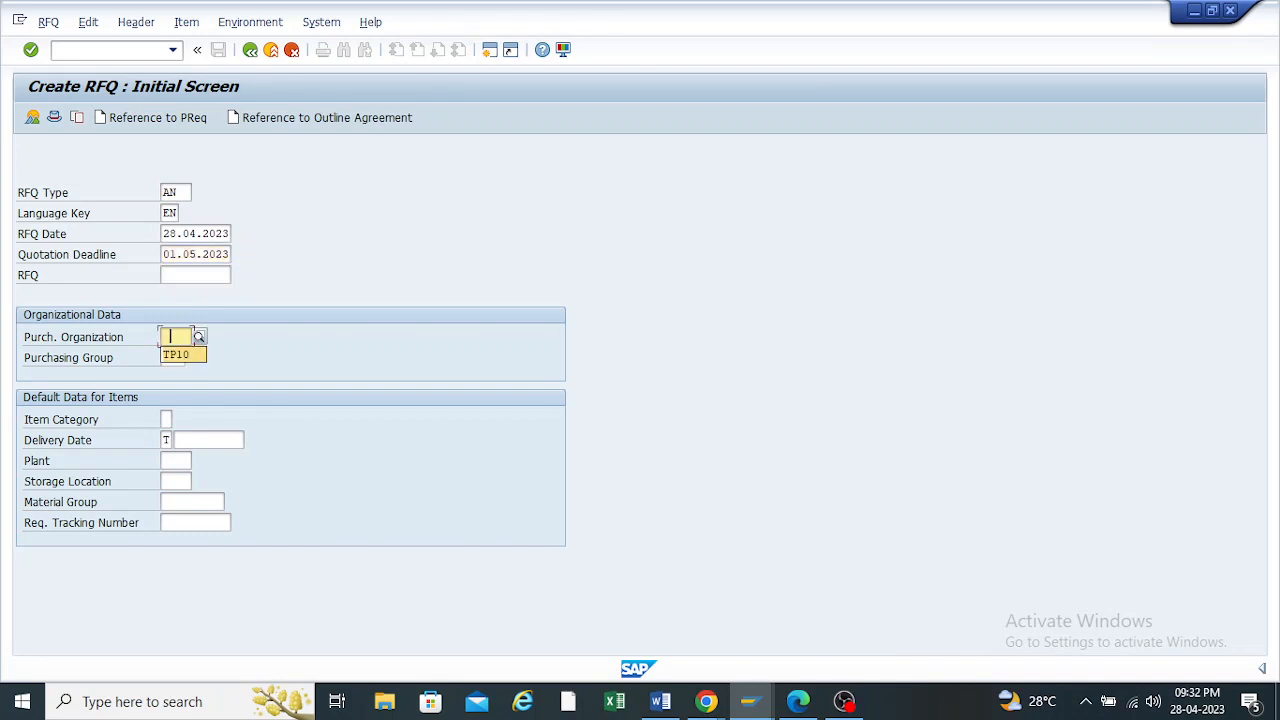
pyautogui.press('Down')
pyautogui.press('Return')
pyautogui.press('Tab')
pyautogui.press('space')
pyautogui.press('Down')
pyautogui.press('Return')
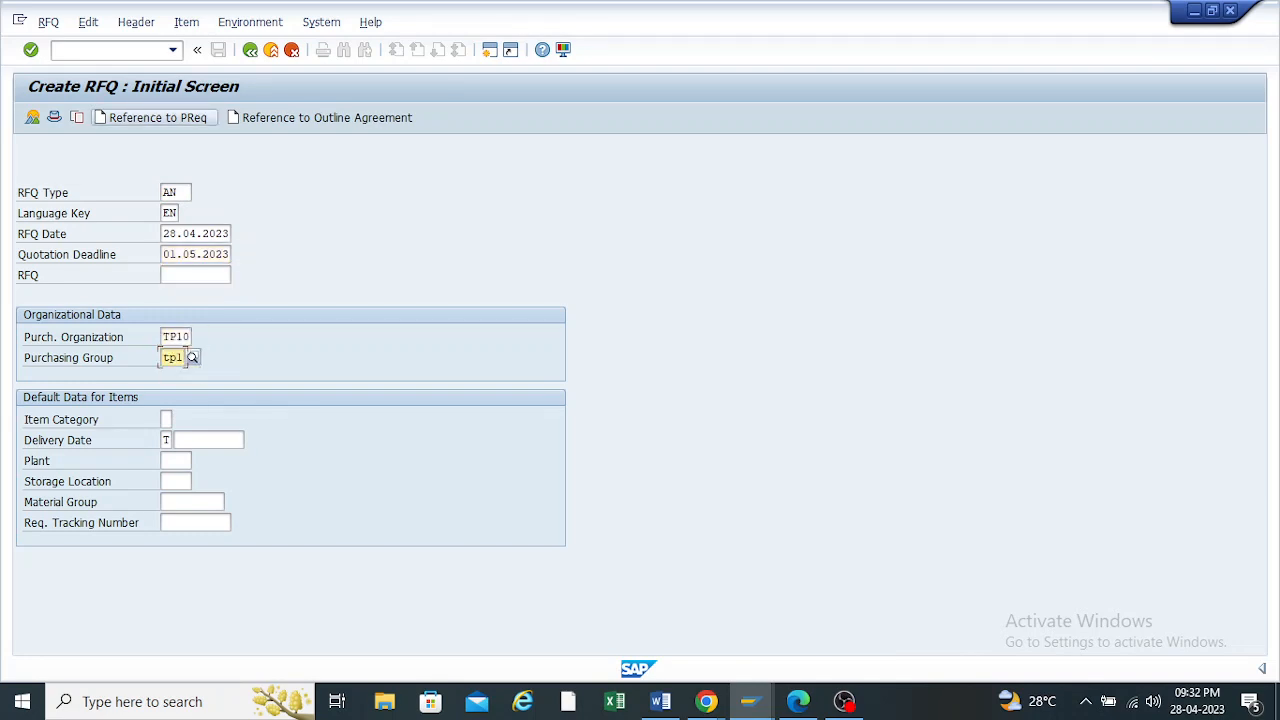
# Try to create the RFQ of type AN with reference to the saved ZNBT purchase requisition
pyautogui.click(155, 117)
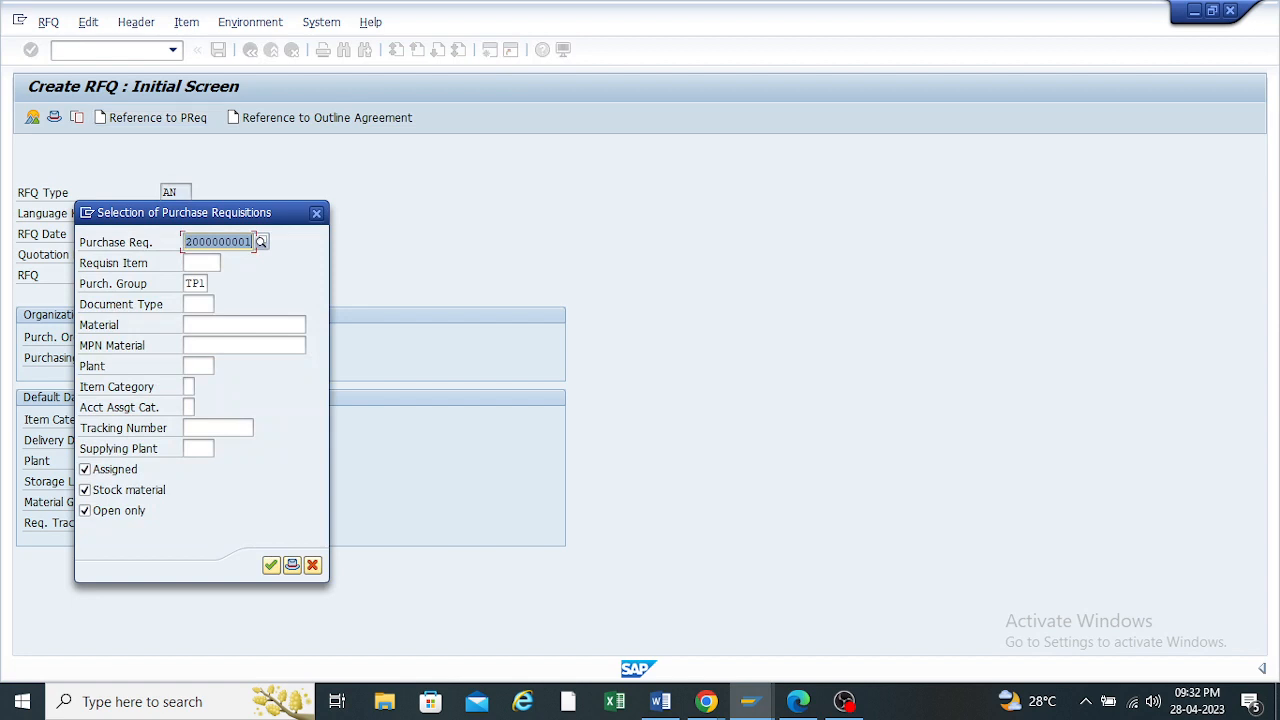
pyautogui.moveTo(215, 212); pyautogui.dragTo(409, 178)
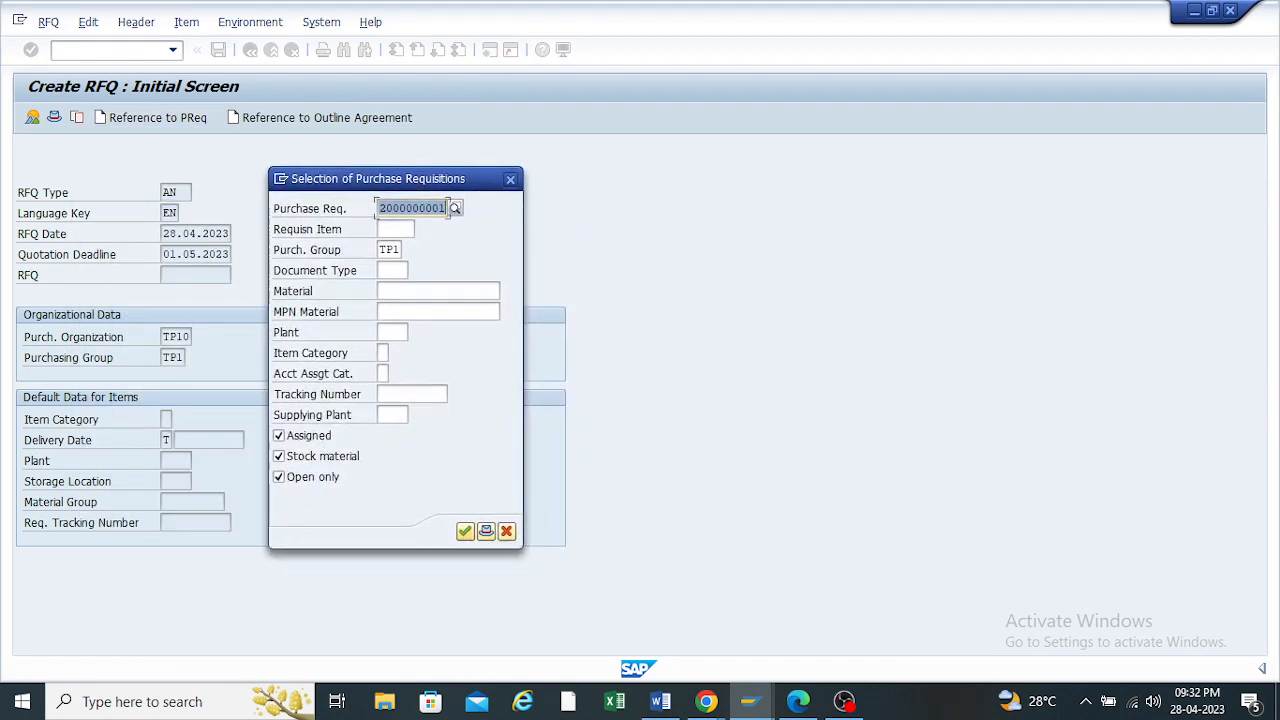
pyautogui.click(464, 531)
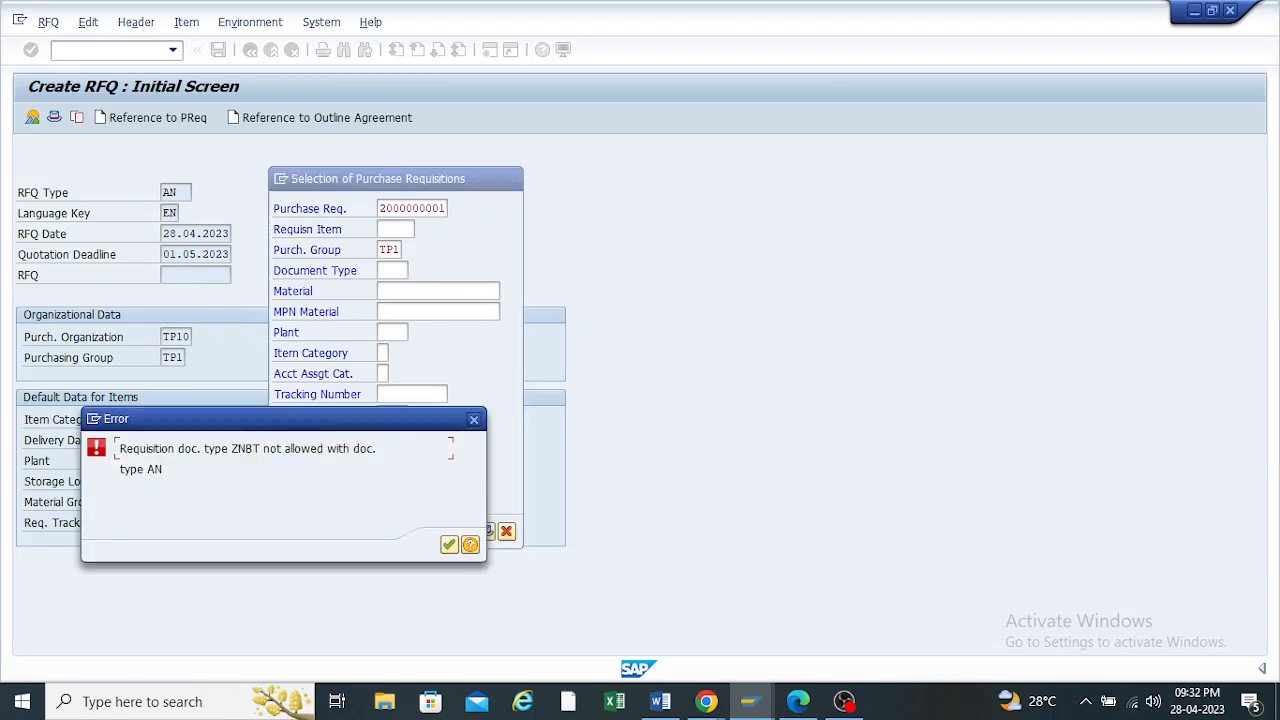
# Examine which document types the error message names, and close it along with the requisition selection
pyautogui.moveTo(332, 419); pyautogui.dragTo(365, 253)
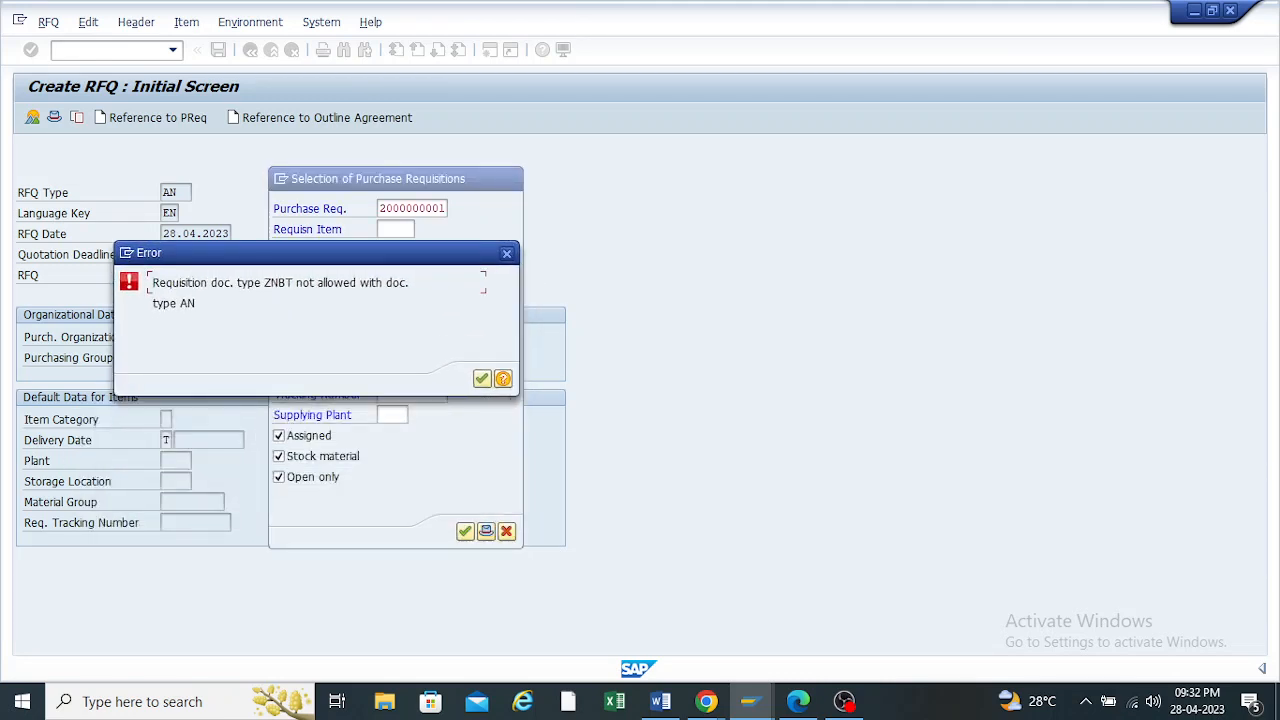
pyautogui.moveTo(263, 283); pyautogui.dragTo(410, 283)
pyautogui.moveTo(152, 303); pyautogui.dragTo(180, 303)
pyautogui.click(197, 303)
pyautogui.moveTo(263, 282); pyautogui.dragTo(294, 282)
pyautogui.click(506, 253)
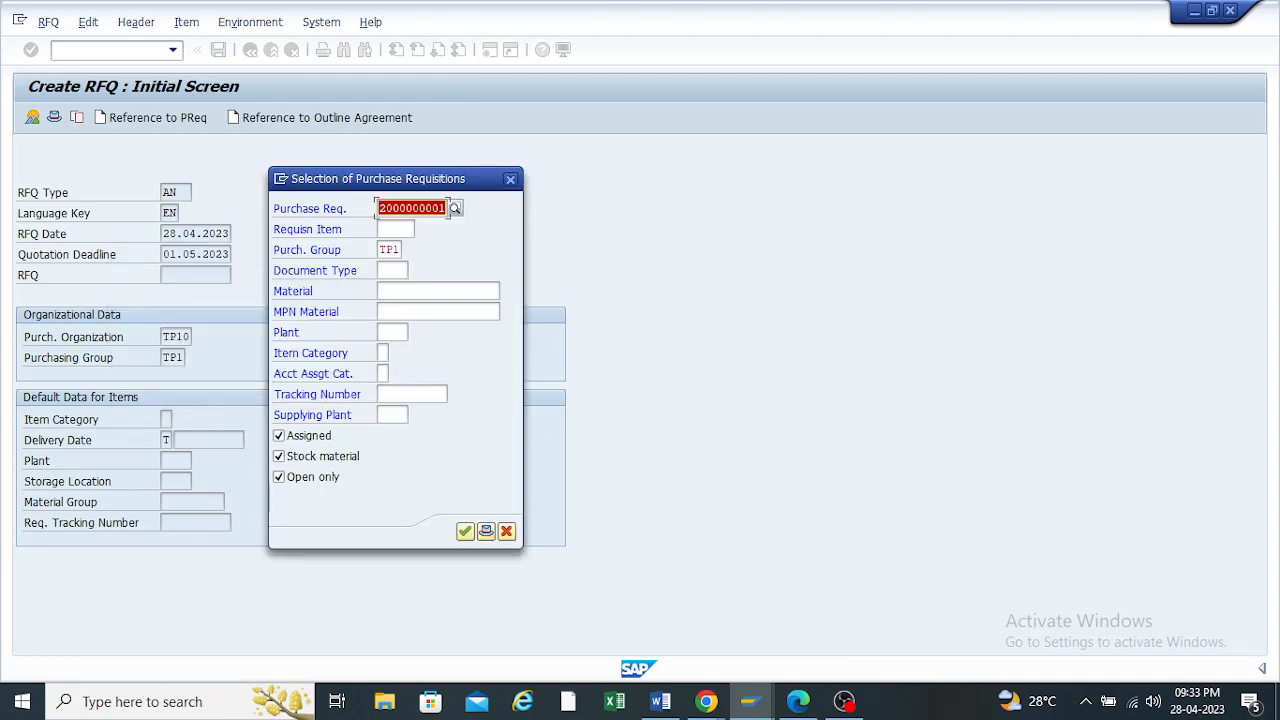
pyautogui.click(510, 179)
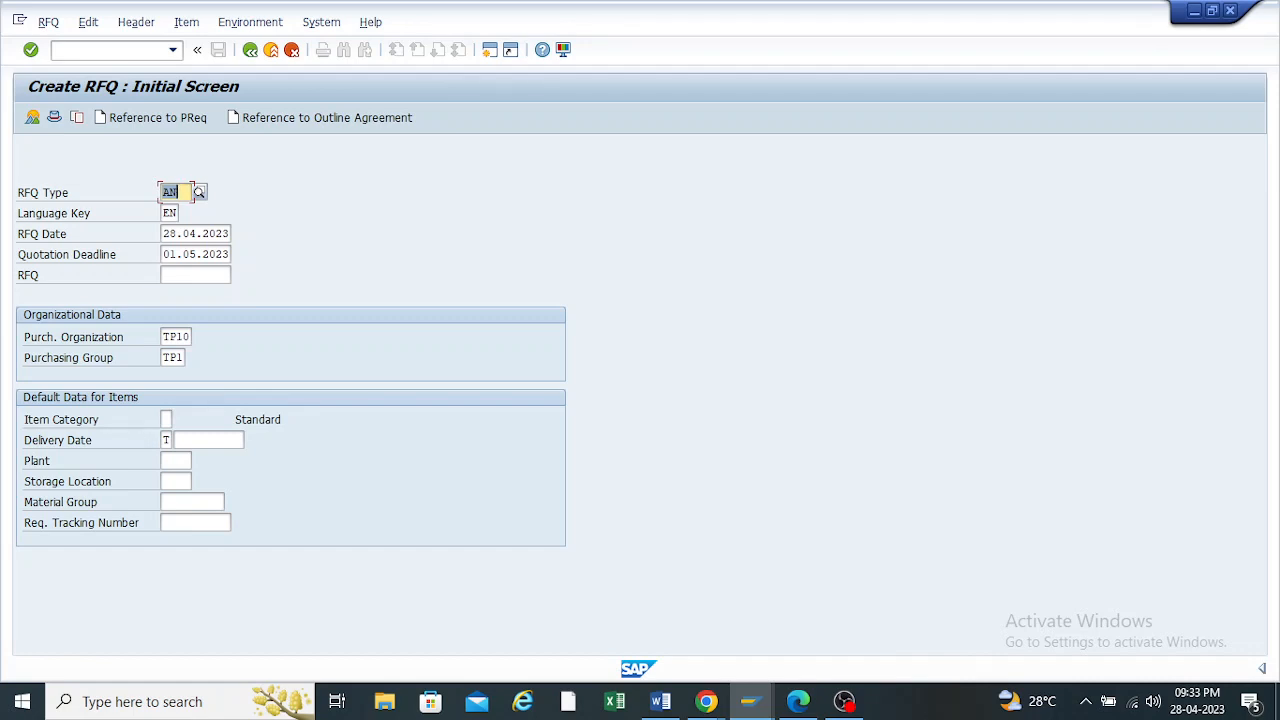
# Switch back to the customizing session and return from the link view to the purchase requisition document types
pyautogui.click(751, 702)
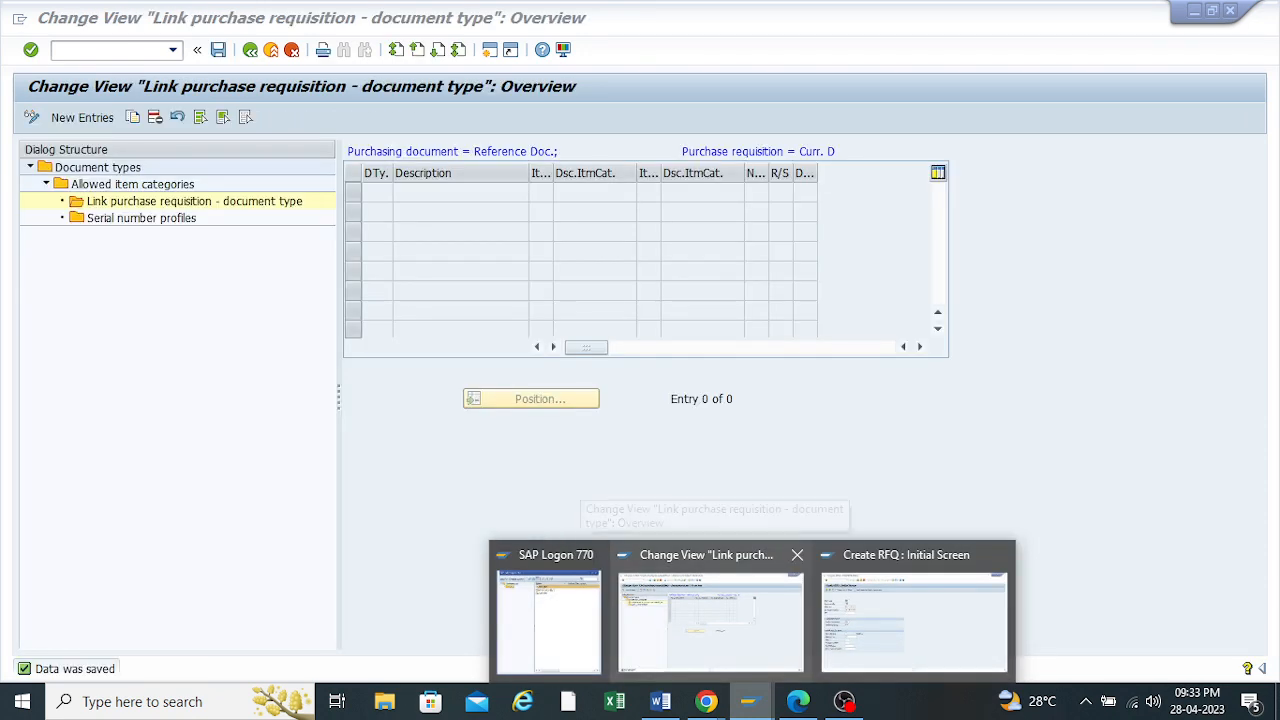
pyautogui.click(710, 620)
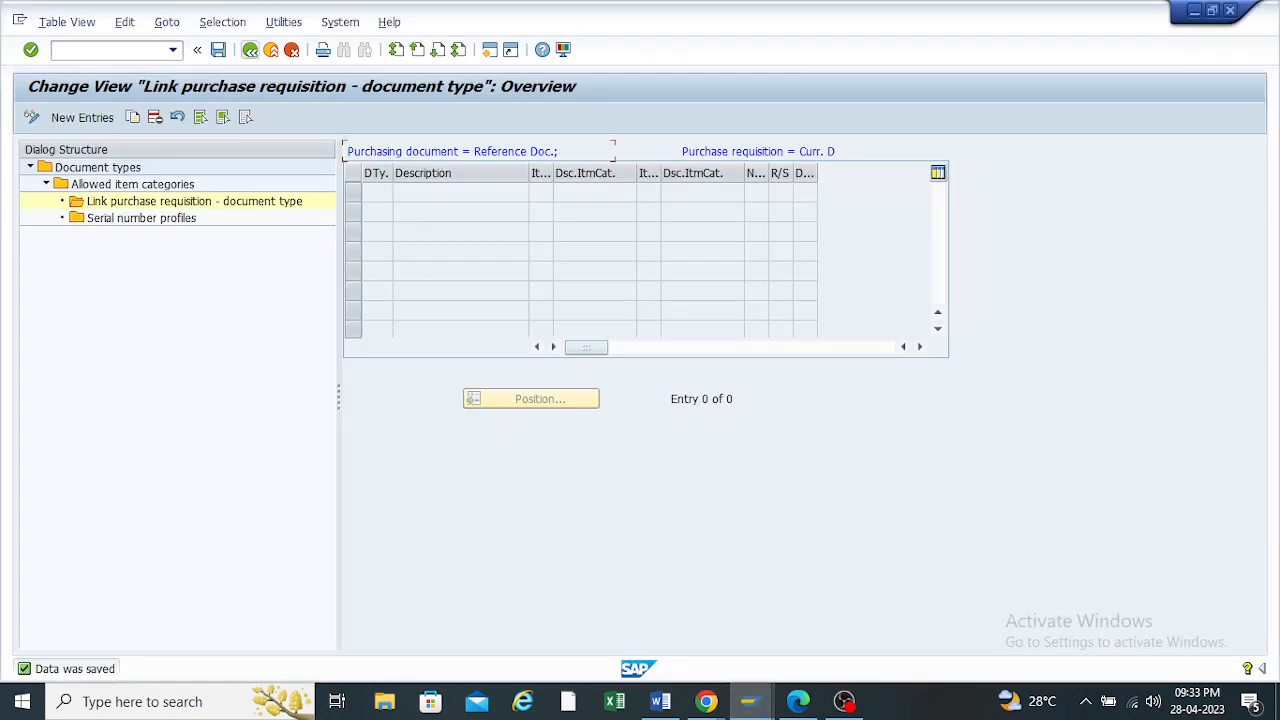
pyautogui.click(250, 50)
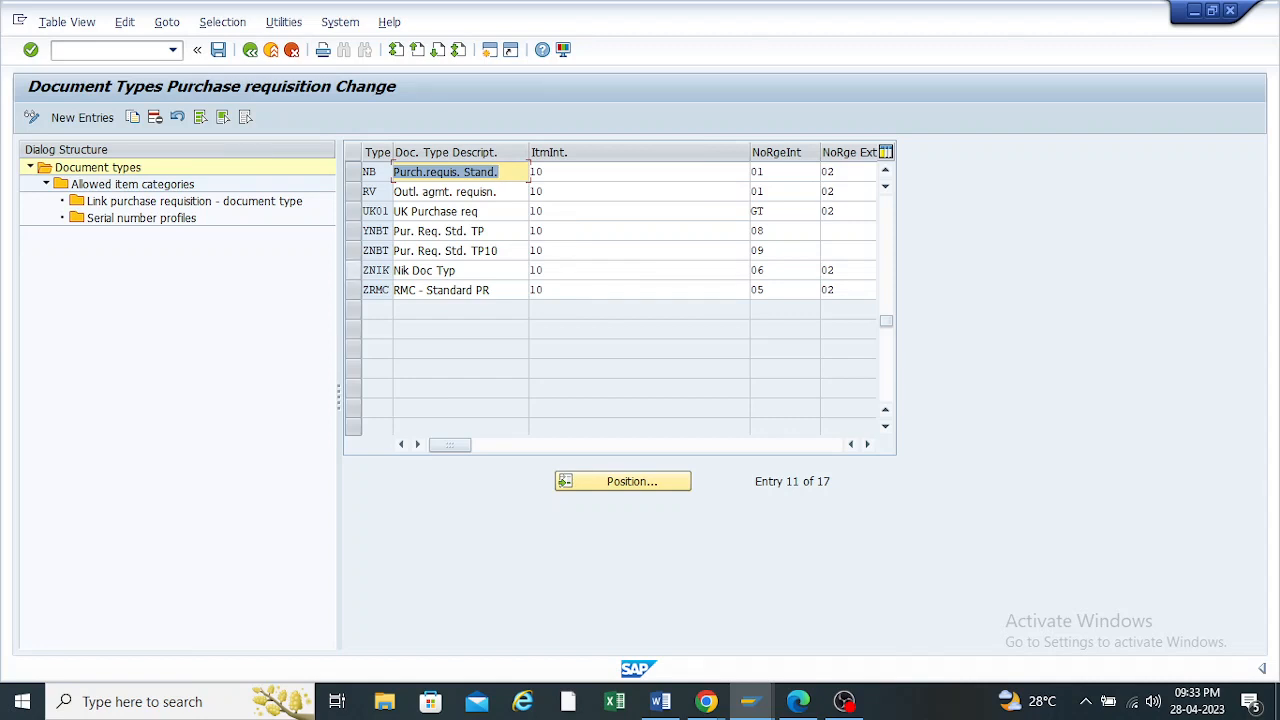
# Open the links between purchase requisition type ZNBT and the purchasing document types
pyautogui.click(362, 250)
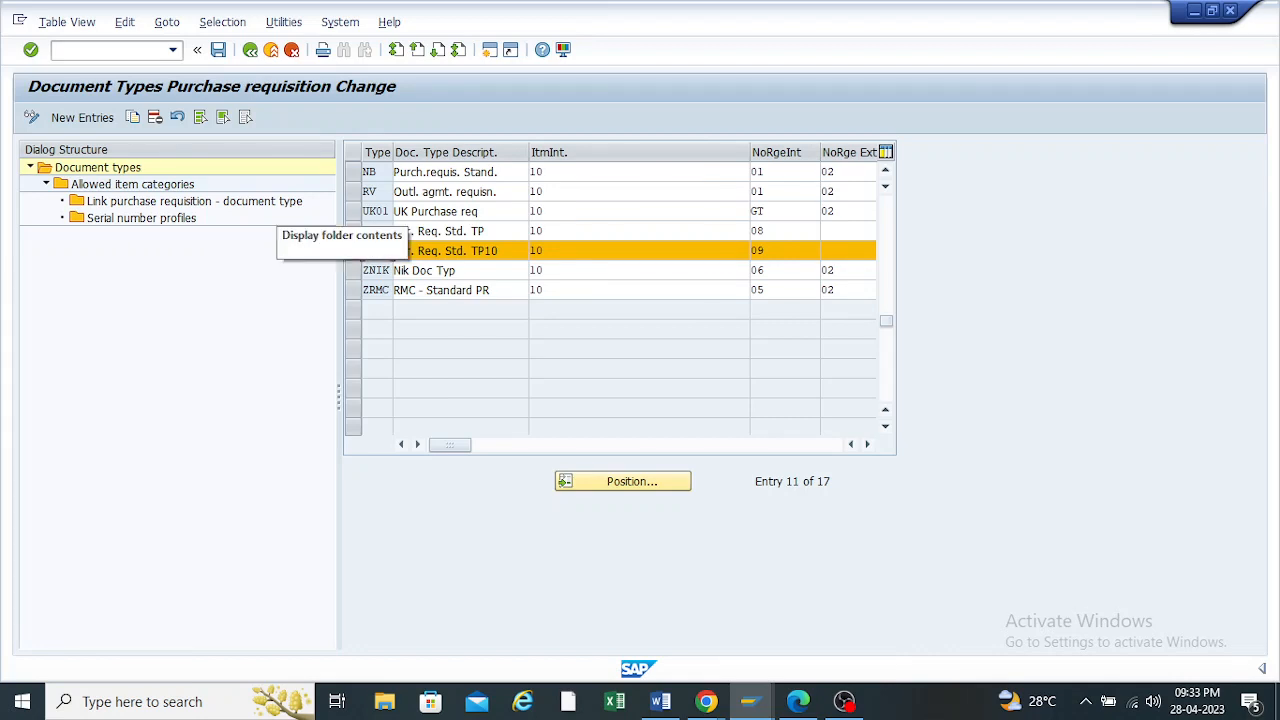
pyautogui.doubleClick(276, 203)
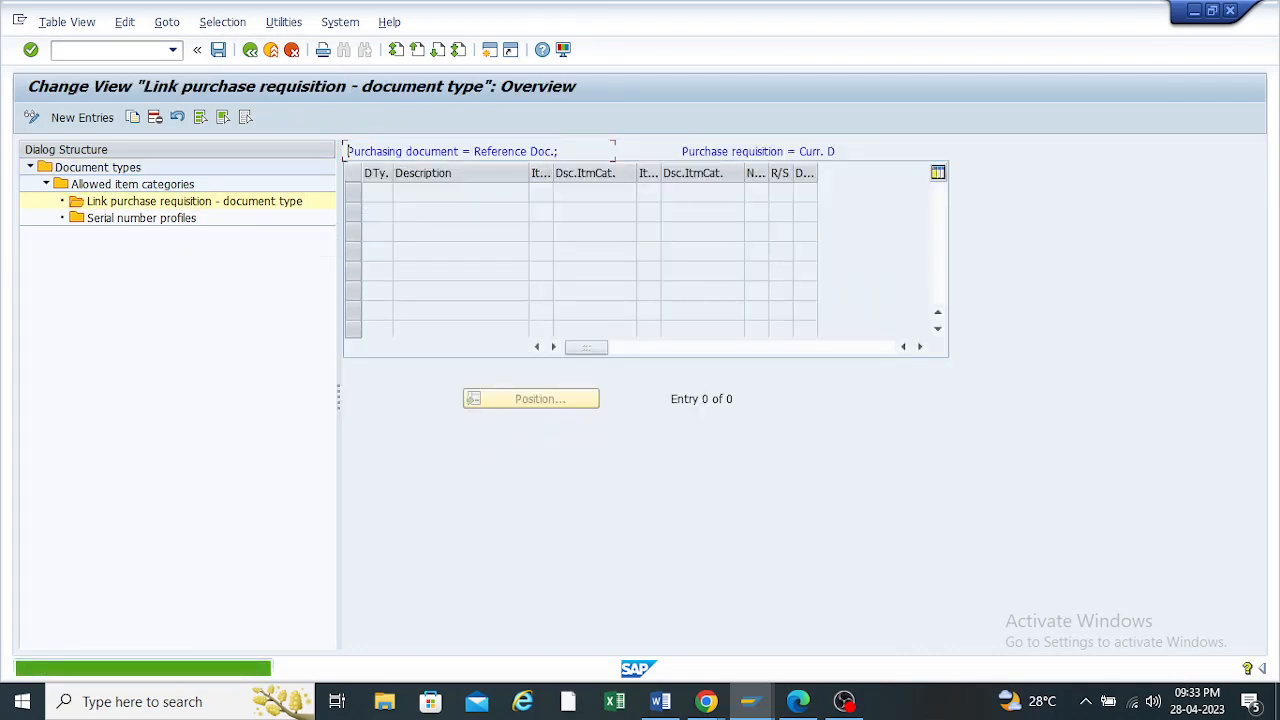
# Switch to the RFQ session, try again to create the type AN RFQ with reference to the ZNBT requisition, and dismiss the error
pyautogui.moveTo(749, 701)
pyautogui.click(914, 612)
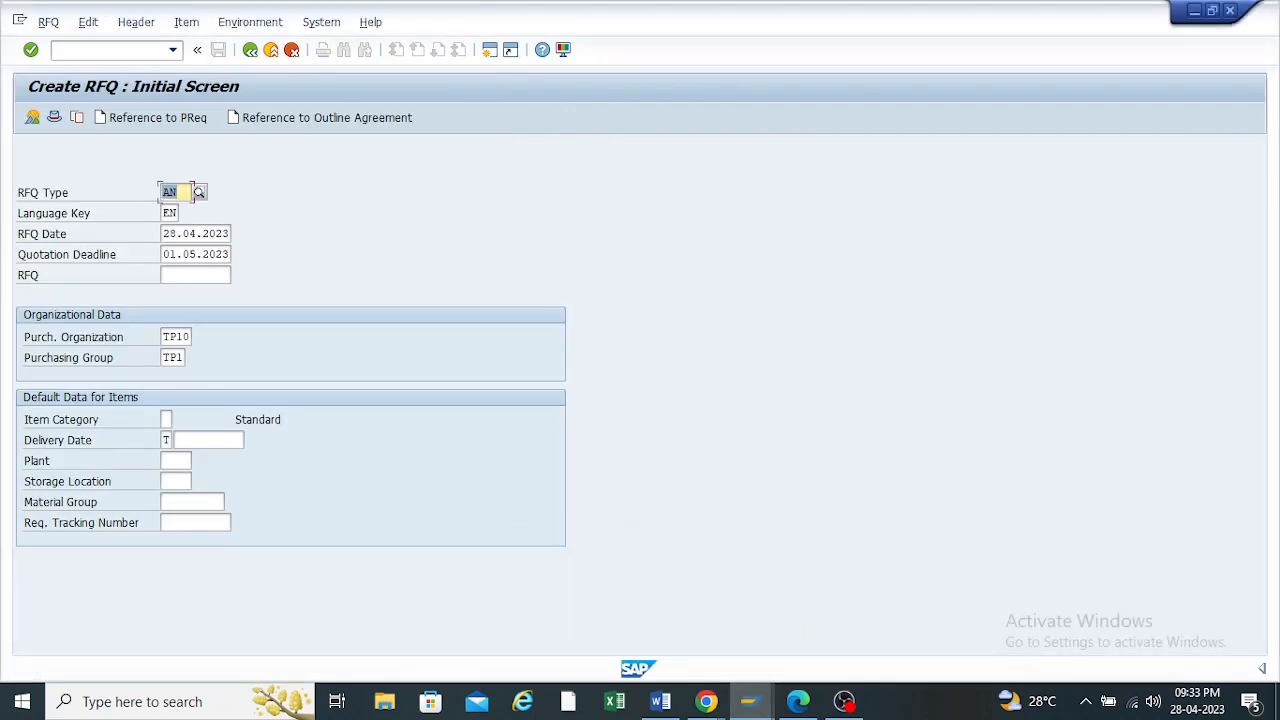
pyautogui.click(157, 118)
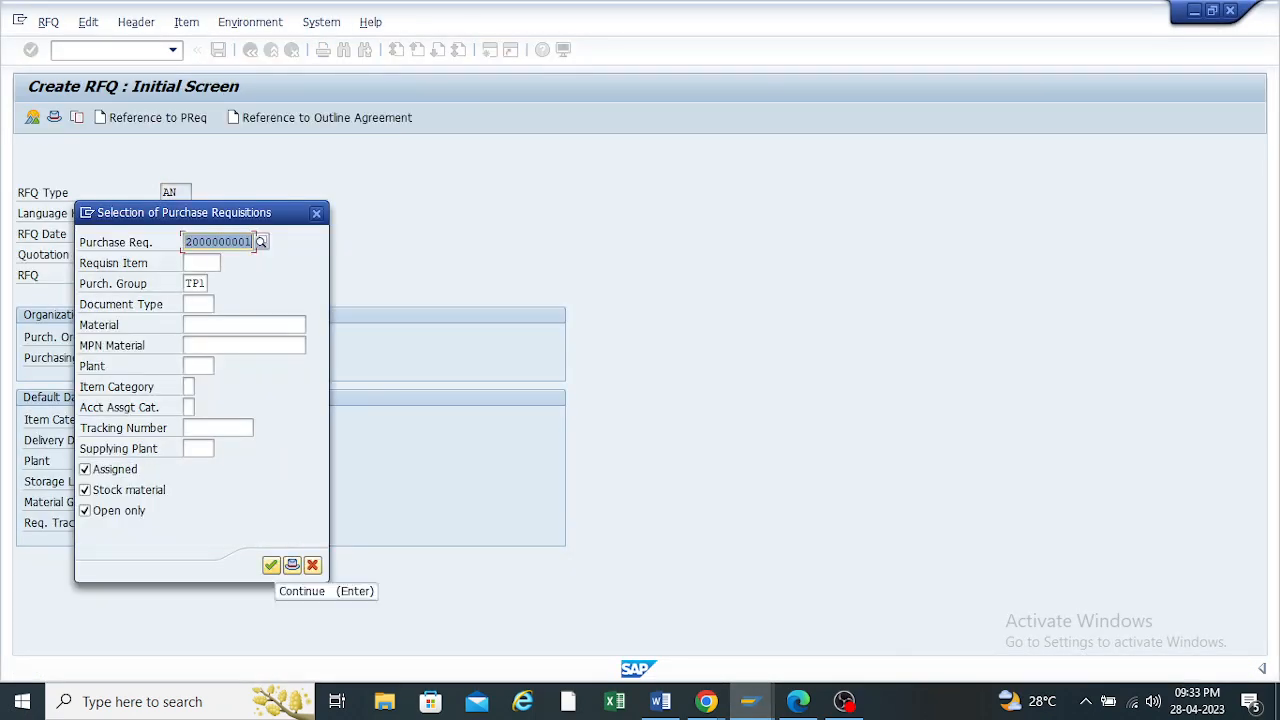
pyautogui.click(271, 565)
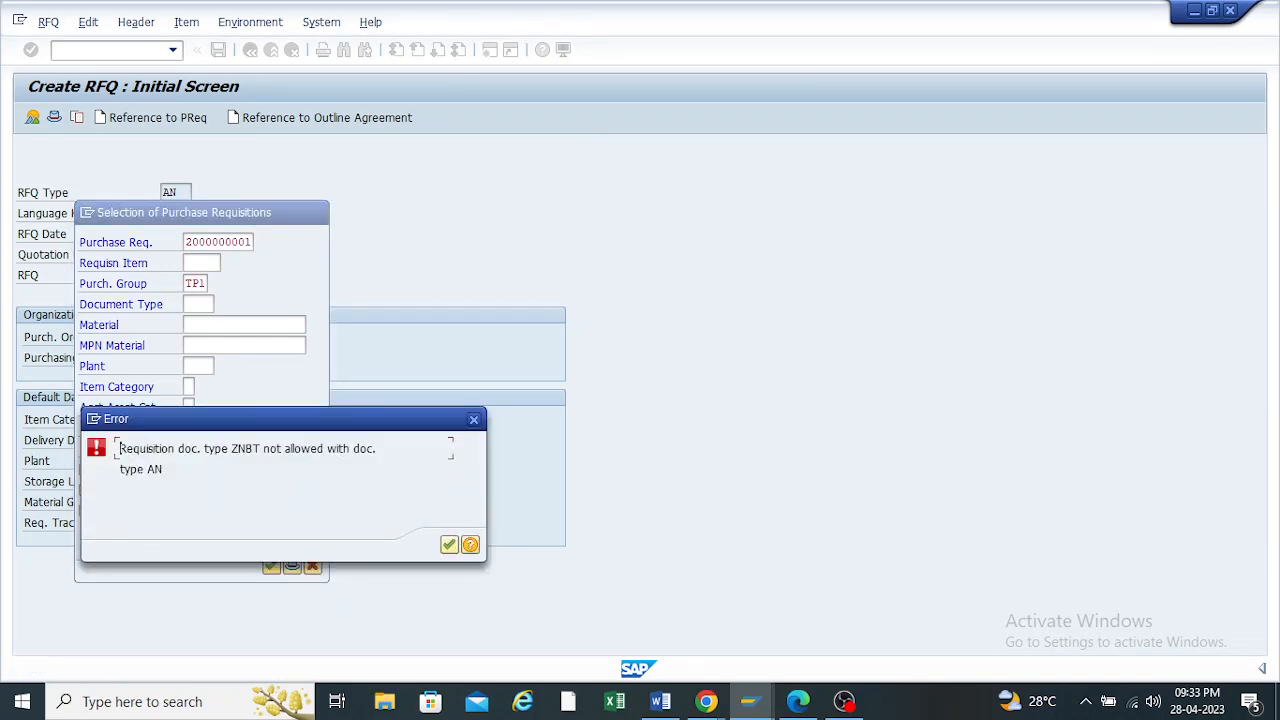
pyautogui.doubleClick(154, 469)
pyautogui.click(449, 544)
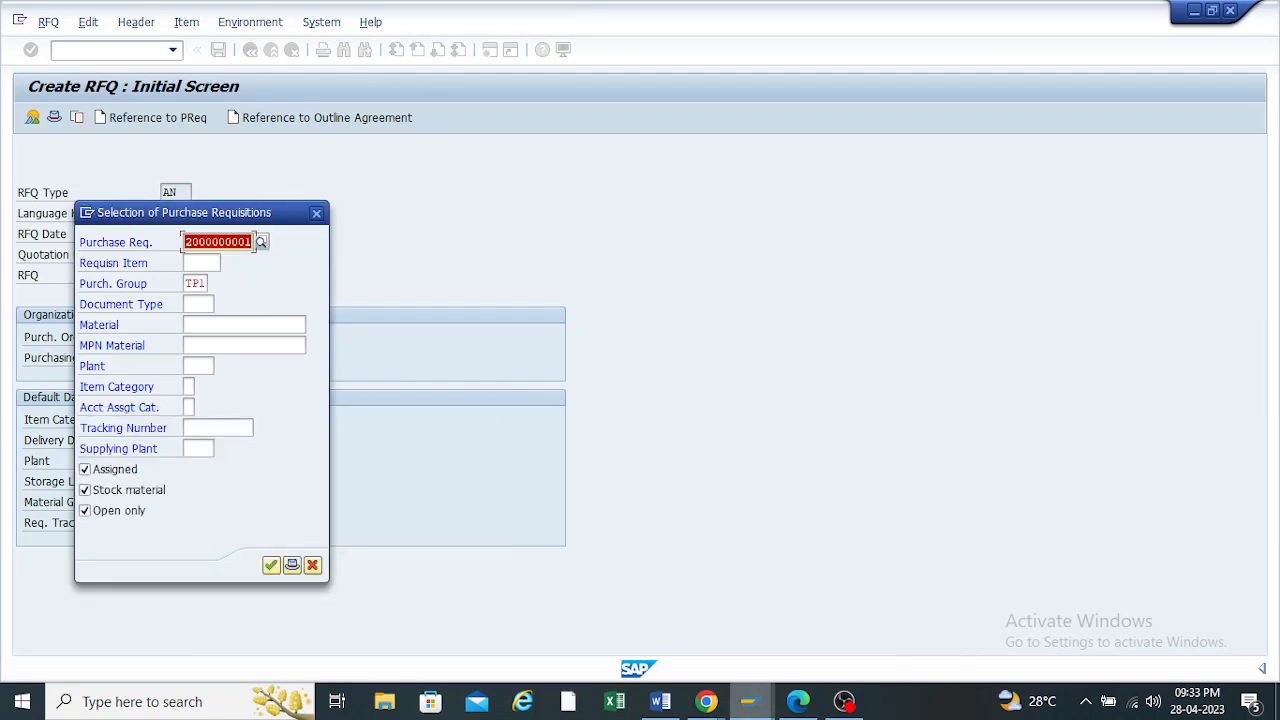
# Switch back to the customizing session and reopen the document type links of requisition type ZNBT from the document types overview
pyautogui.moveTo(749, 701)
pyautogui.click(737, 610)
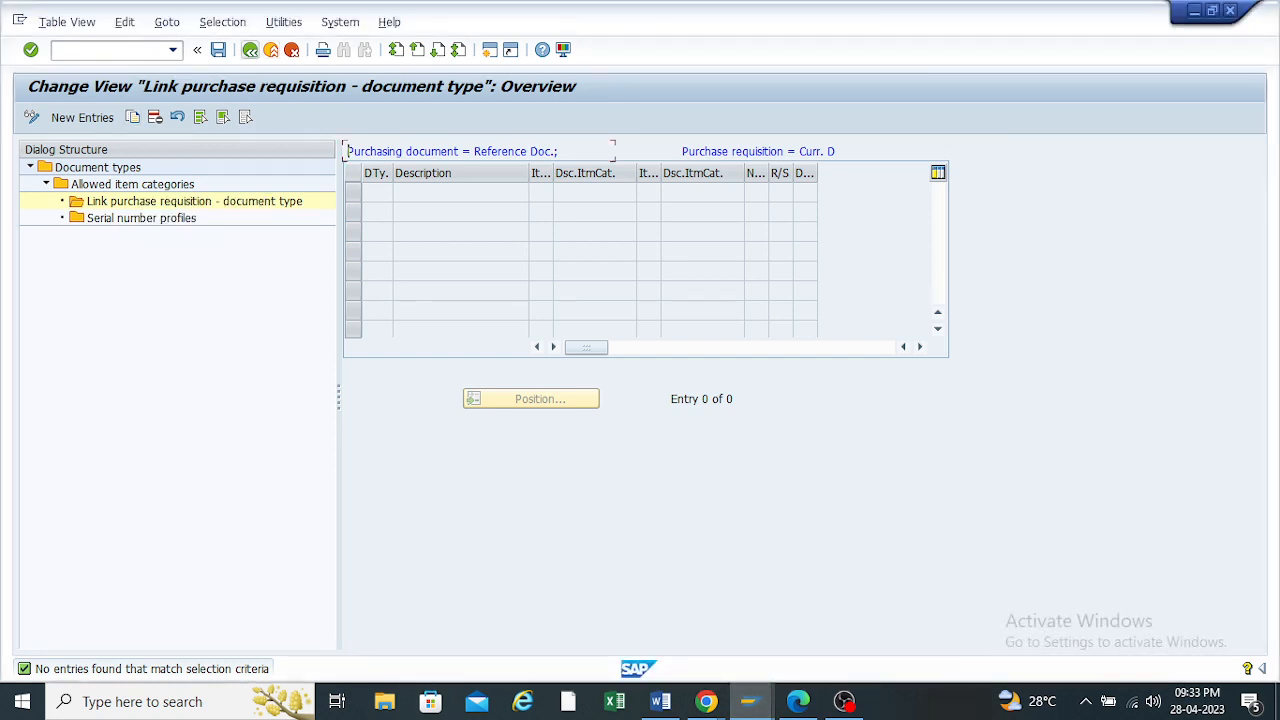
pyautogui.click(250, 49)
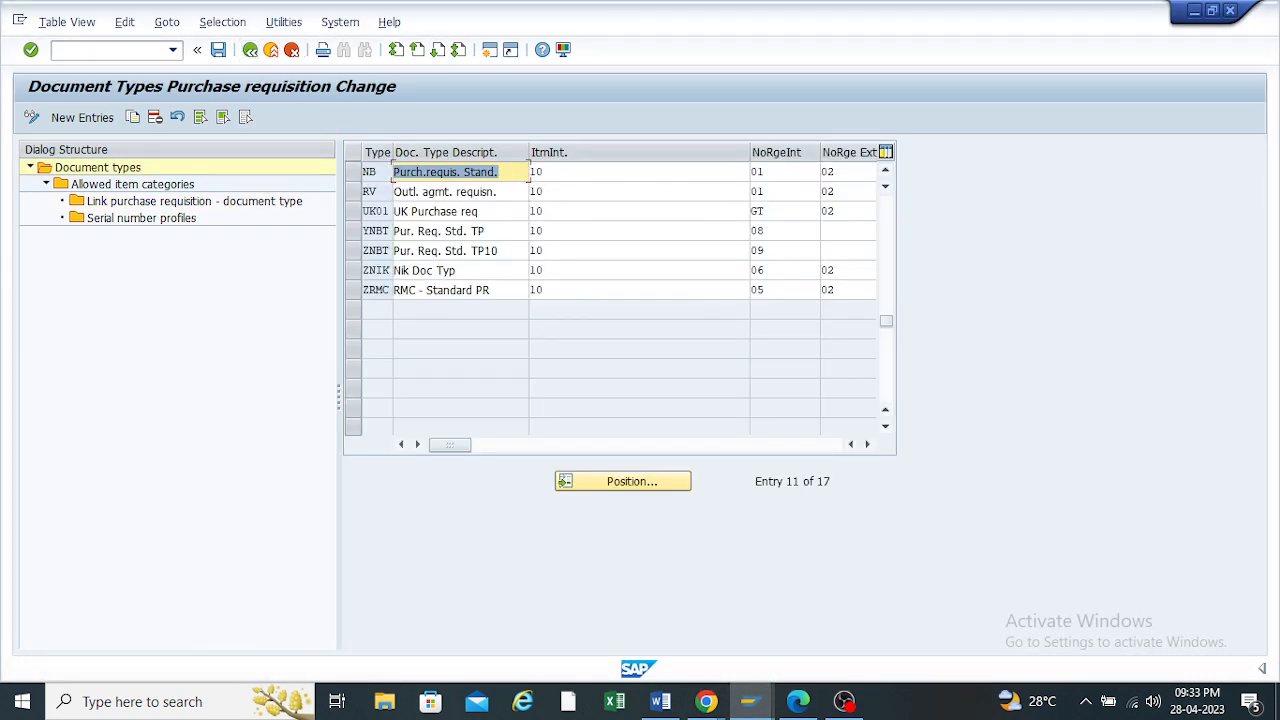
pyautogui.click(364, 250)
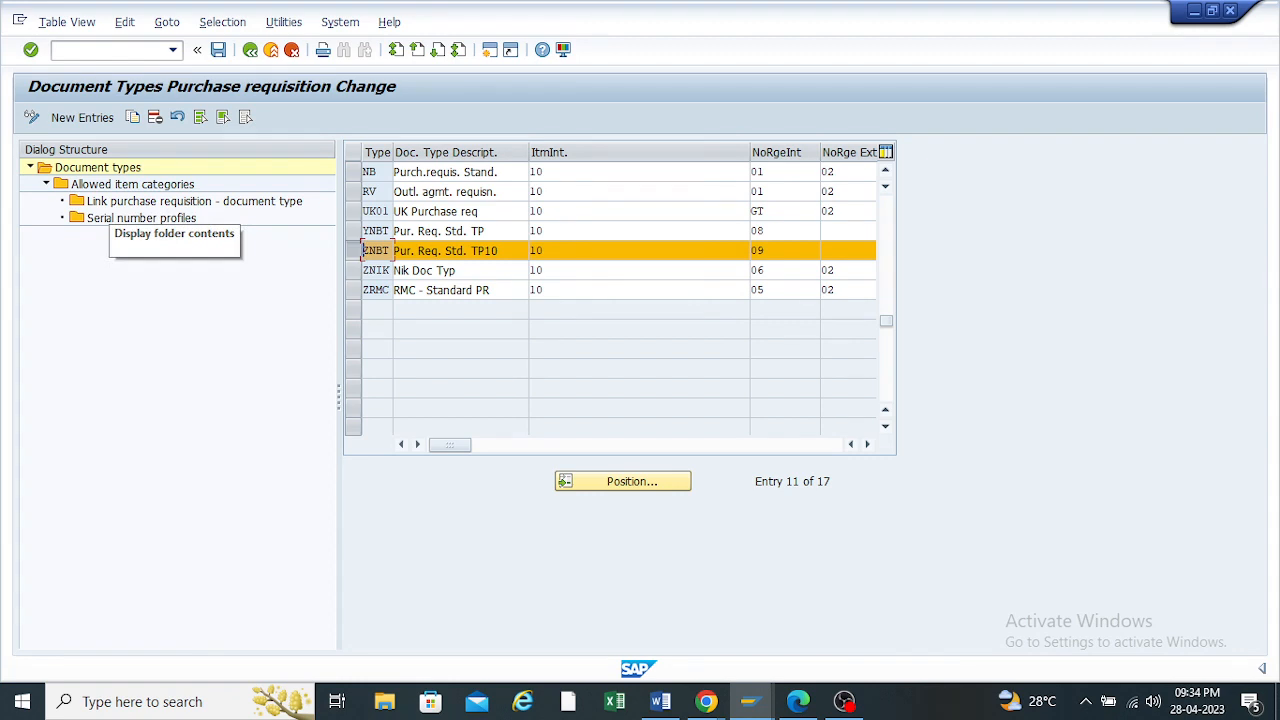
pyautogui.doubleClick(190, 202)
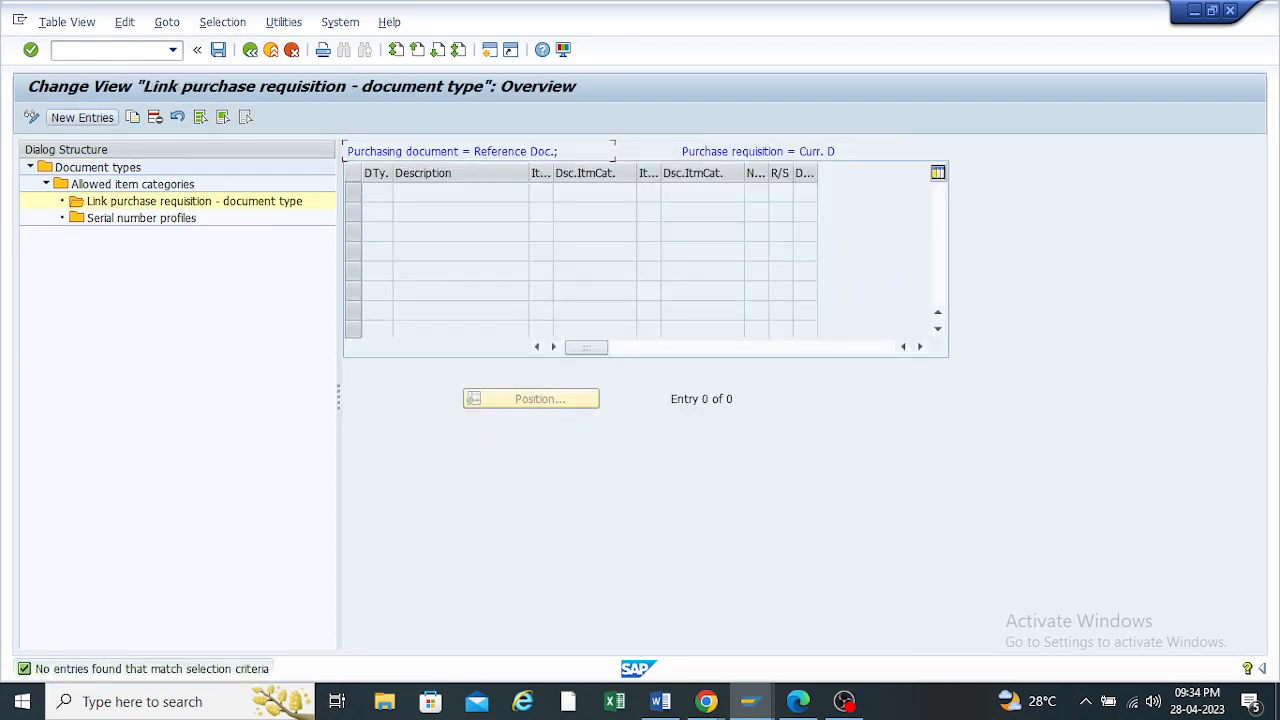
# Create a new link entry for ZNBT and choose document type AN (RFQ) from the possible values
pyautogui.click(82, 117)
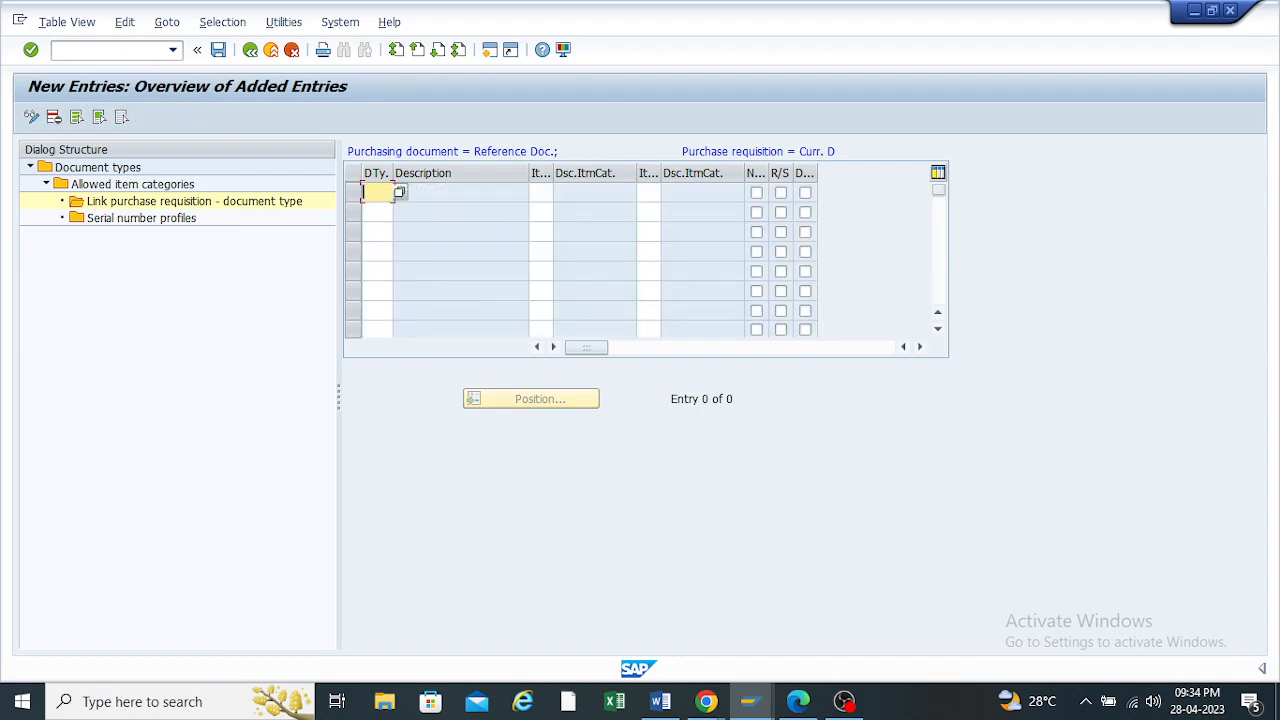
pyautogui.write('An')
pyautogui.press('Down')
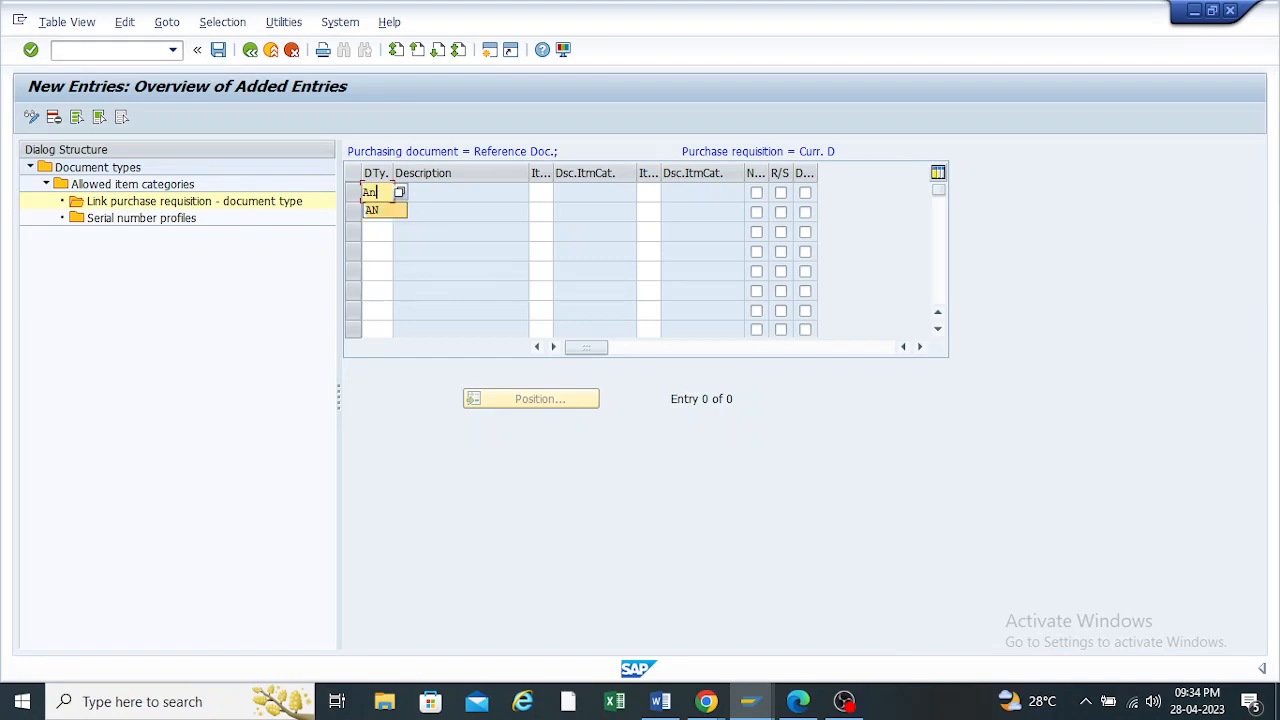
pyautogui.press('Return')
pyautogui.press('F4')
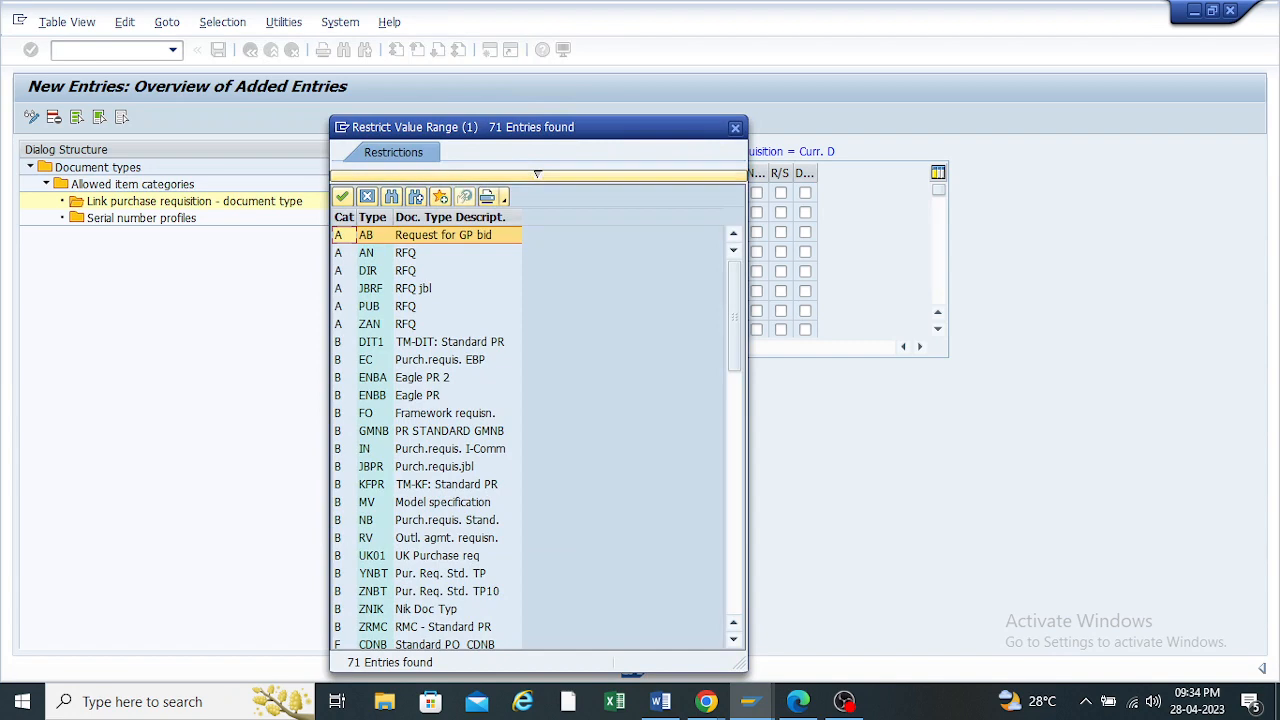
pyautogui.click(367, 253)
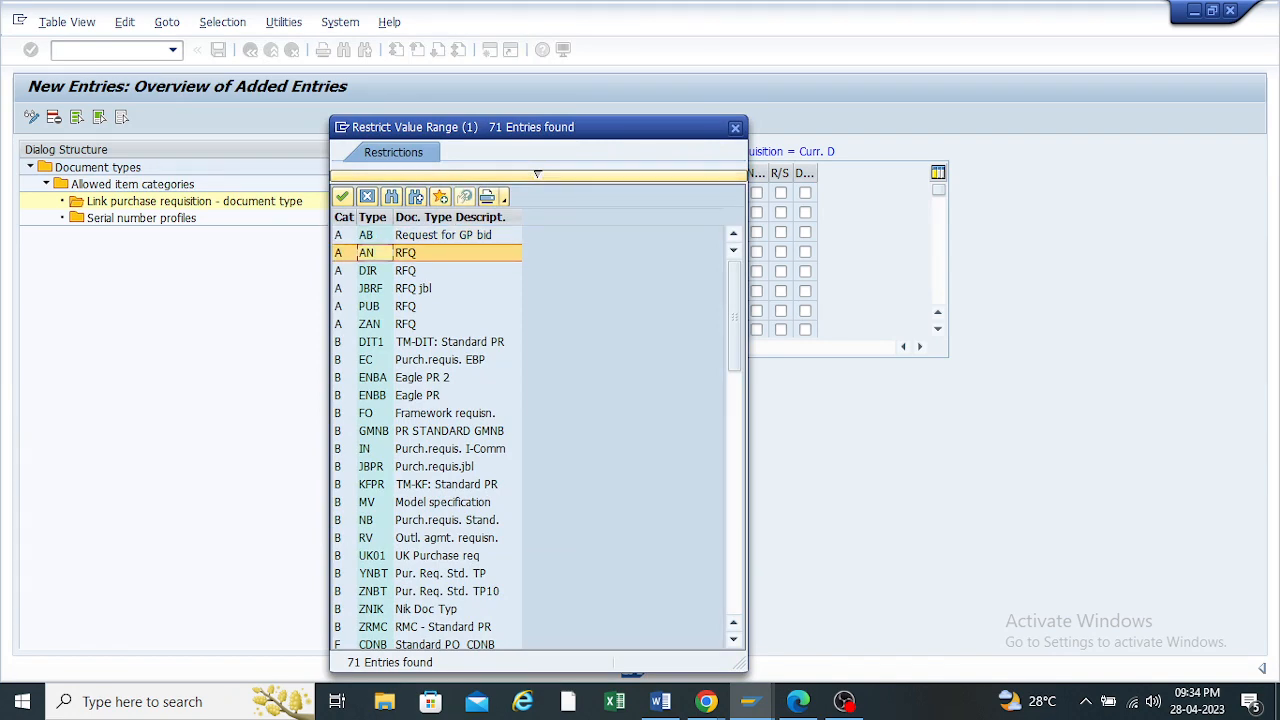
pyautogui.scroll(-16, 430, 435)
pyautogui.scroll(16, 430, 435)
pyautogui.doubleClick(367, 253)
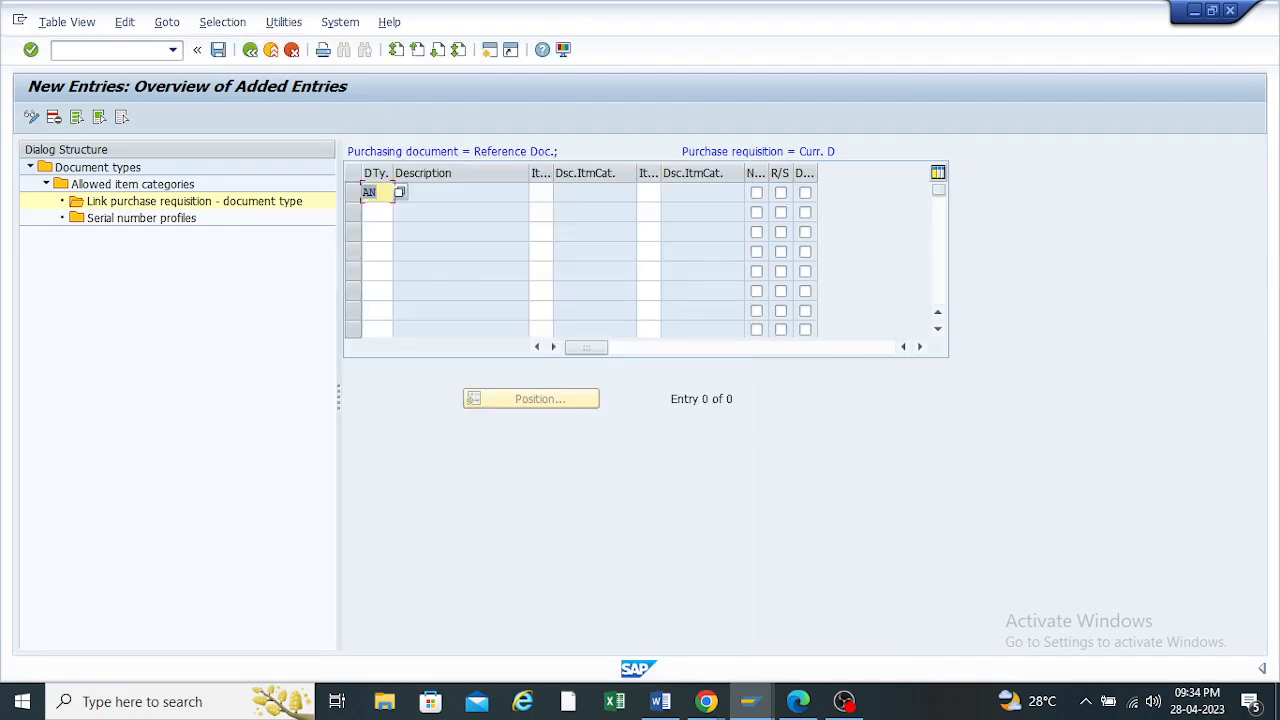
# Choose the Standard item category for the new AN entry and confirm the row
pyautogui.click(540, 193)
pyautogui.click(562, 193)
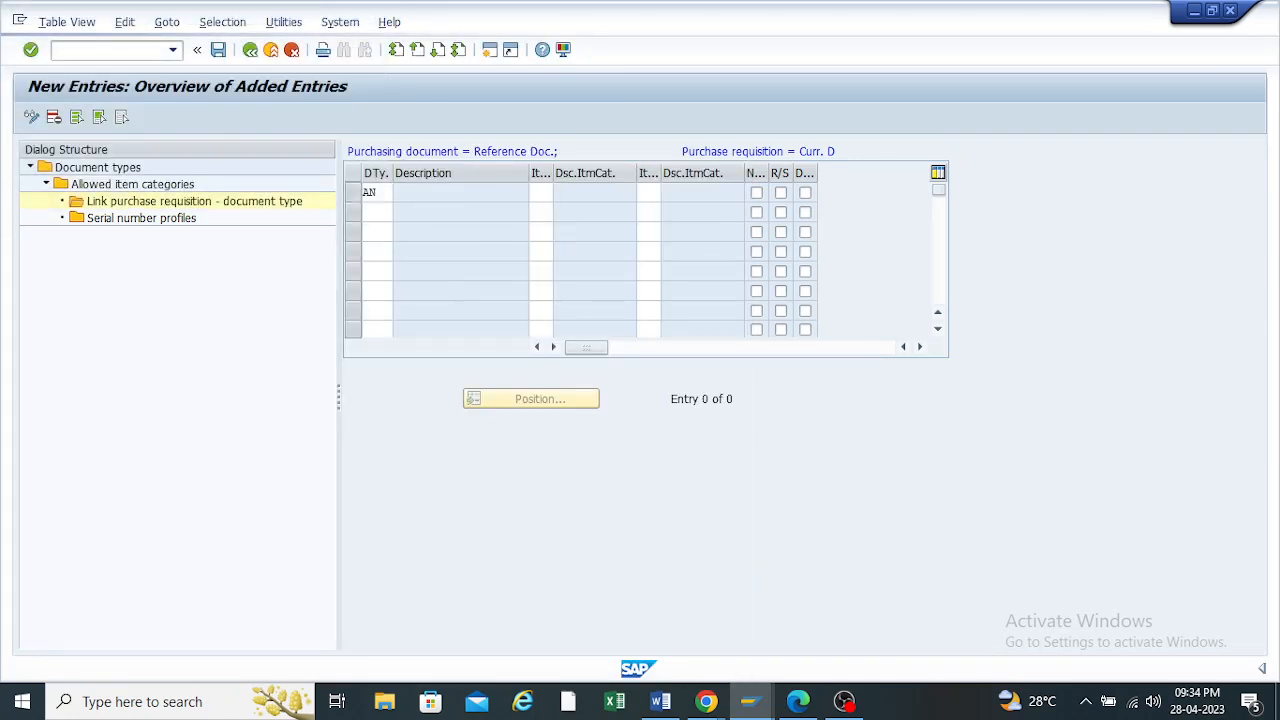
pyautogui.moveTo(191, 10); pyautogui.dragTo(374, 85)
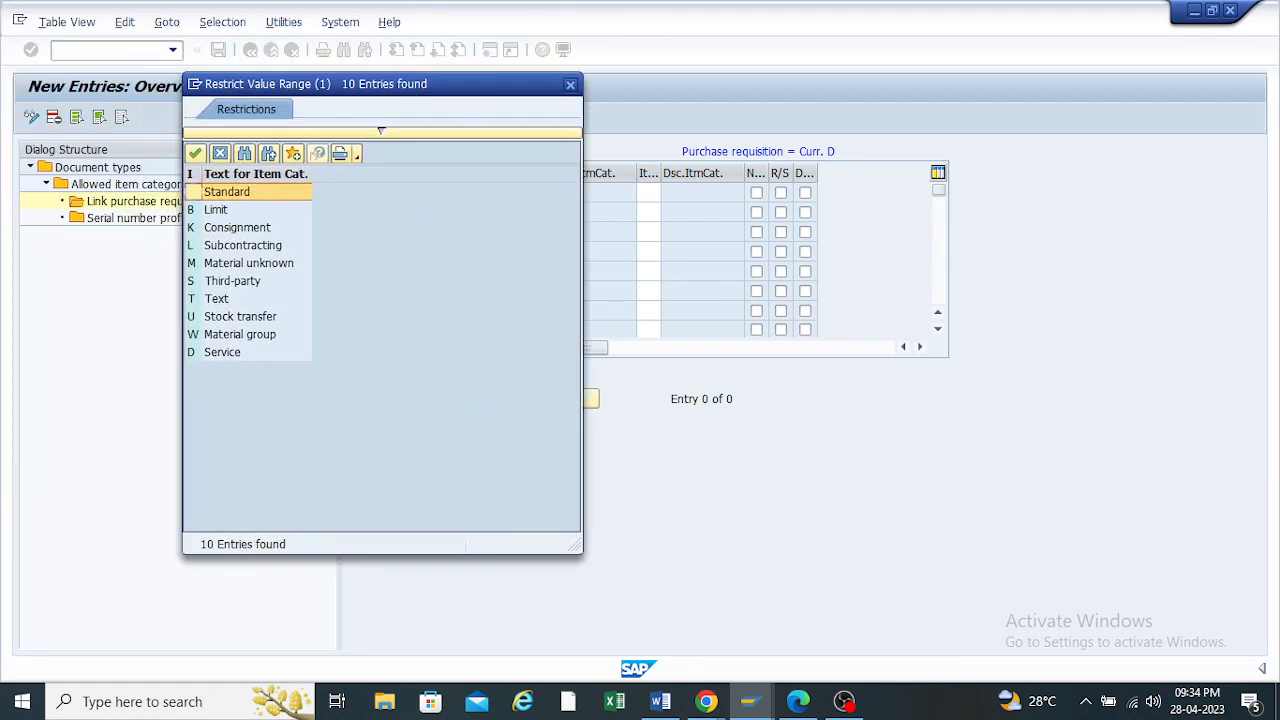
pyautogui.doubleClick(228, 192)
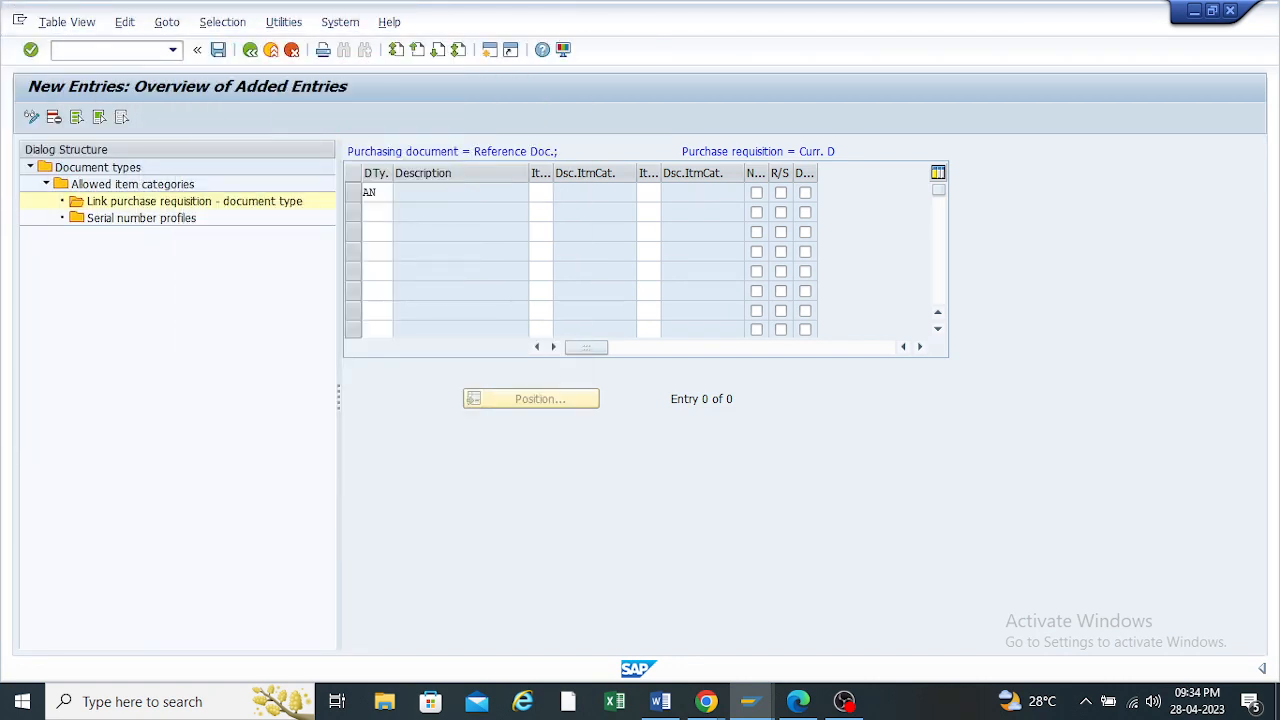
pyautogui.press('Return')
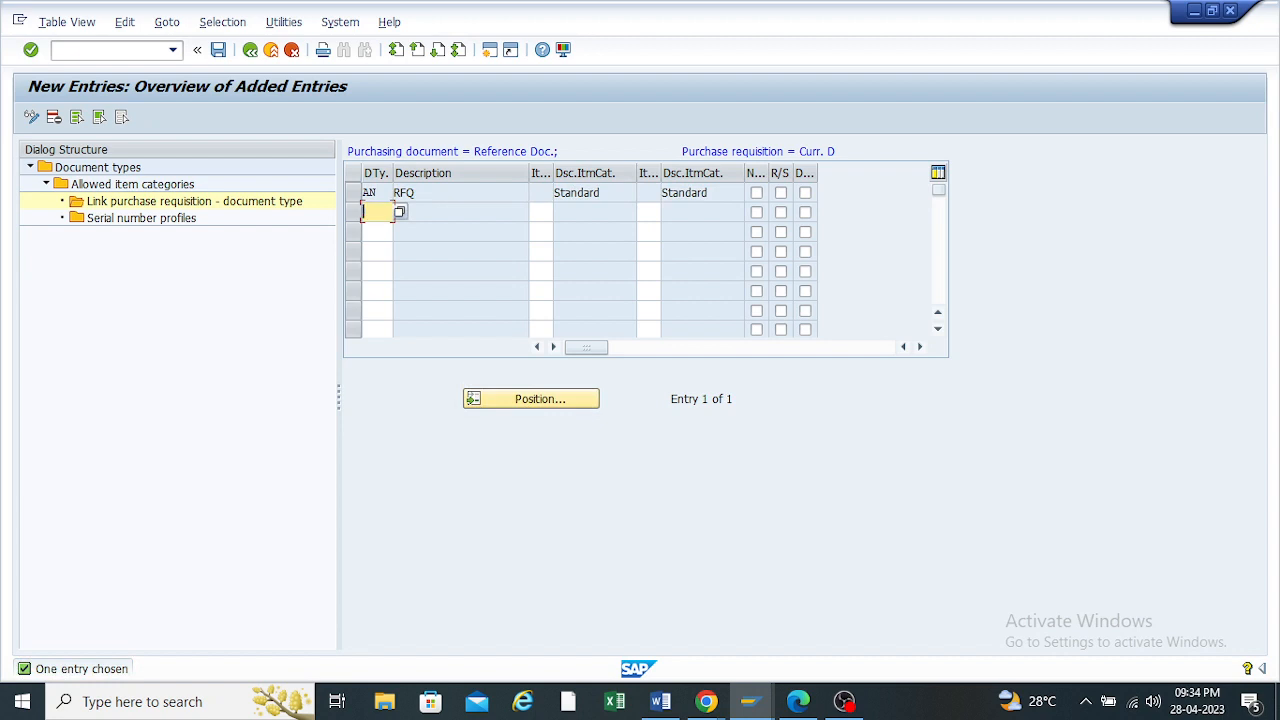
# Save the new ZNBT link to AN and return to the purchase requisition document types overview
pyautogui.click(218, 50)
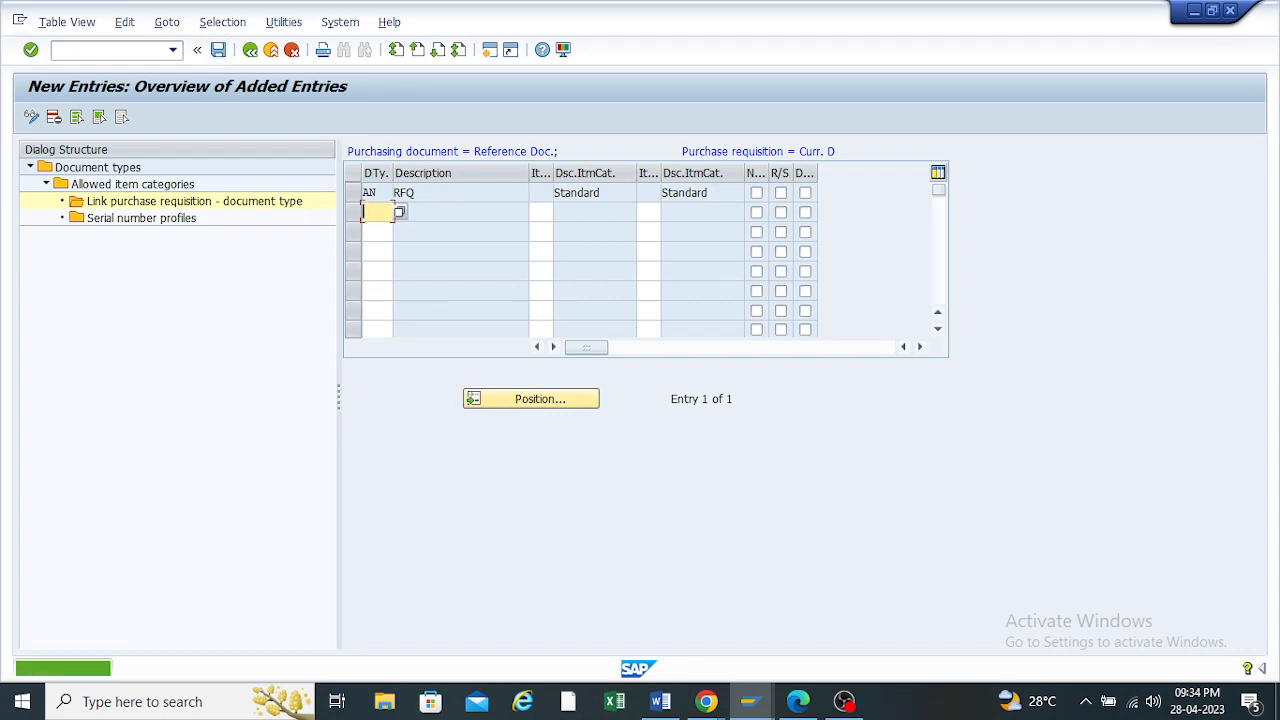
pyautogui.click(250, 50)
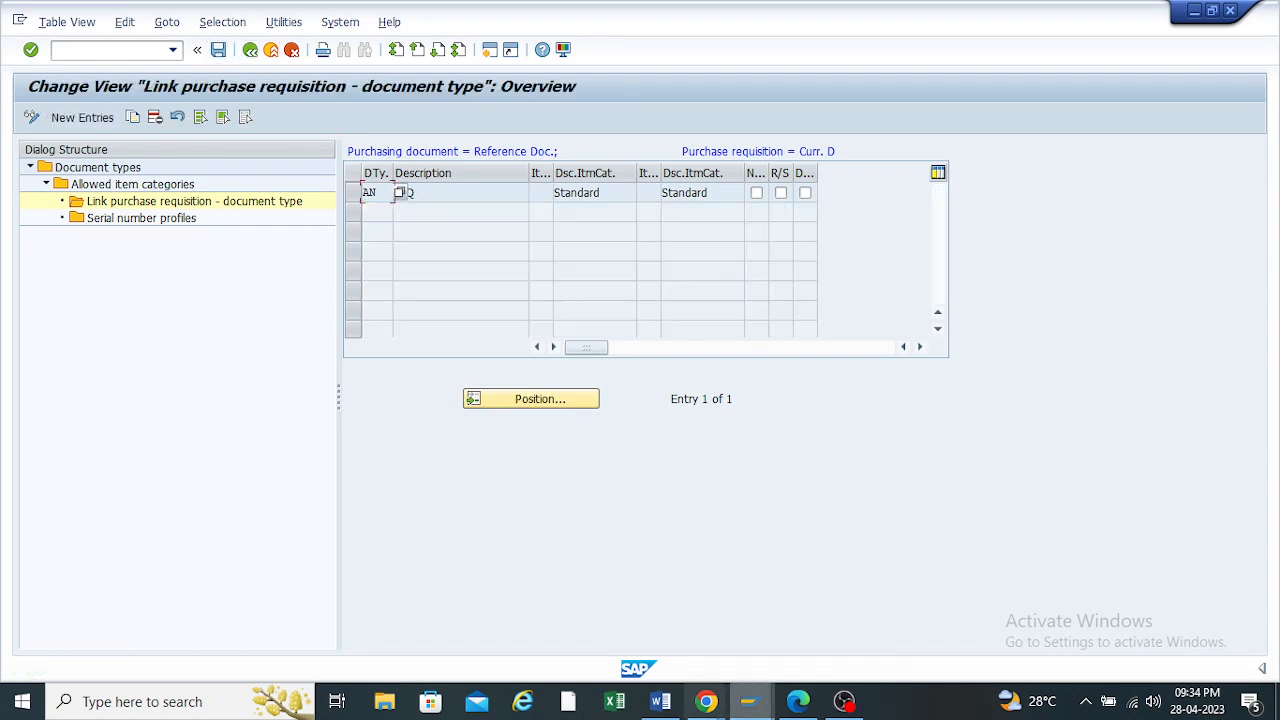
pyautogui.moveTo(748, 701)
pyautogui.moveTo(913, 615)
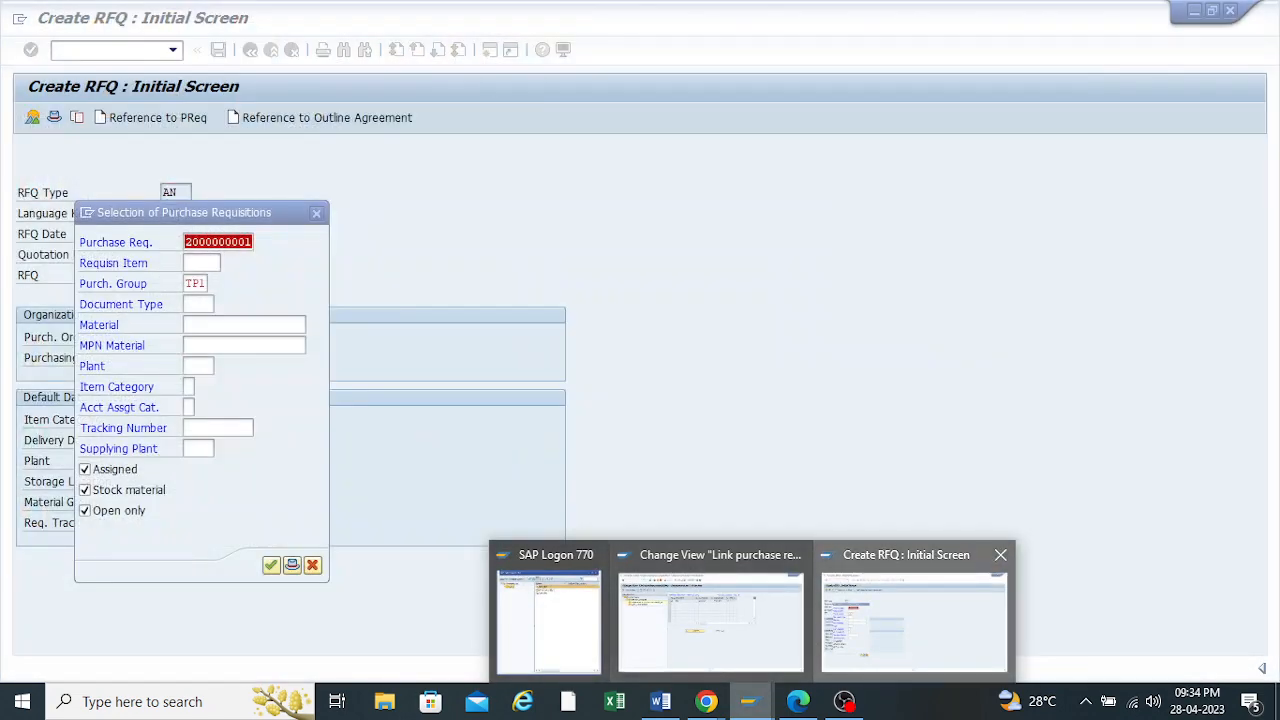
pyautogui.click(711, 615)
pyautogui.click(250, 50)
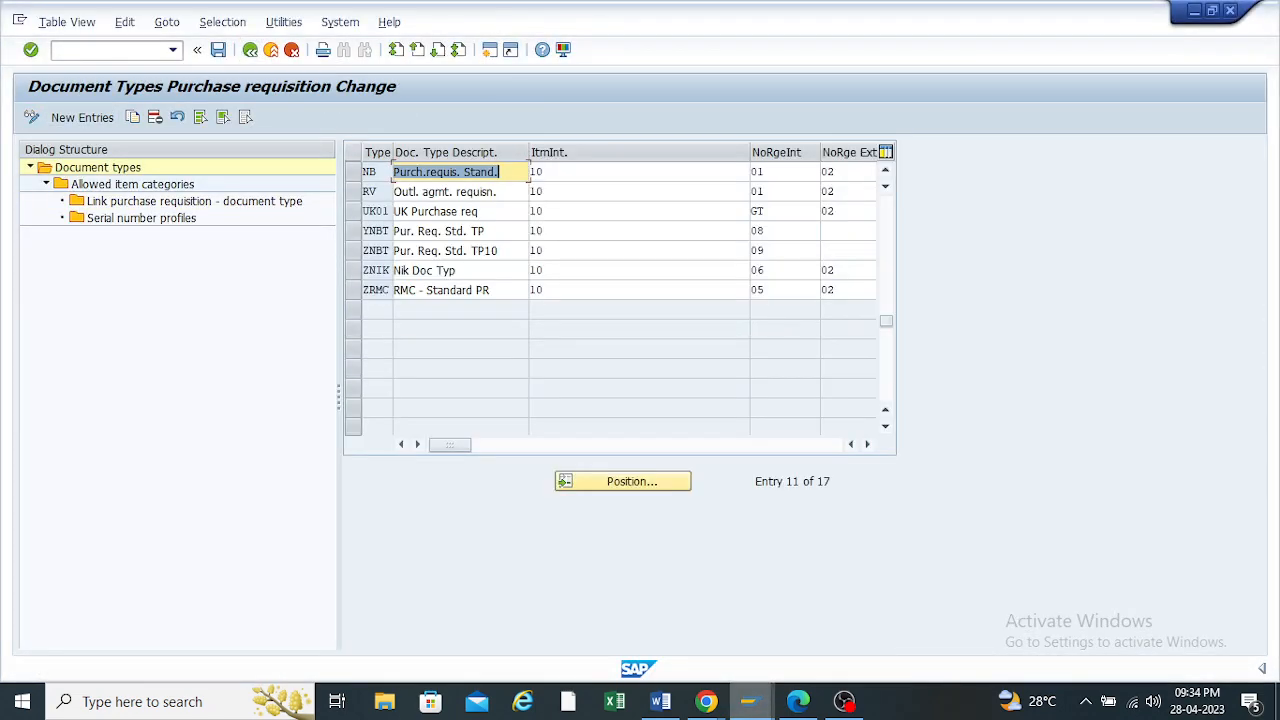
# In the RFQ session, cancel the requisition selection, leave RFQ creation, and restart the Create RFQ transaction
pyautogui.moveTo(748, 701)
pyautogui.click(914, 614)
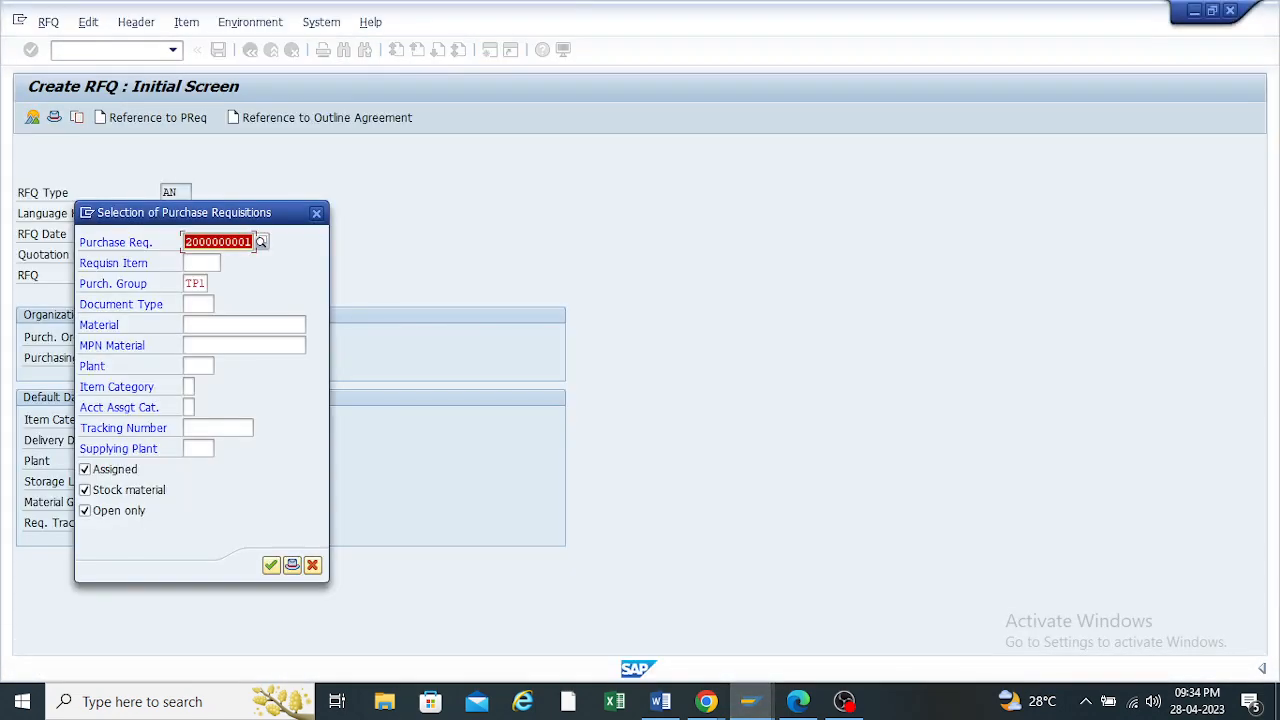
pyautogui.click(316, 212)
pyautogui.click(250, 50)
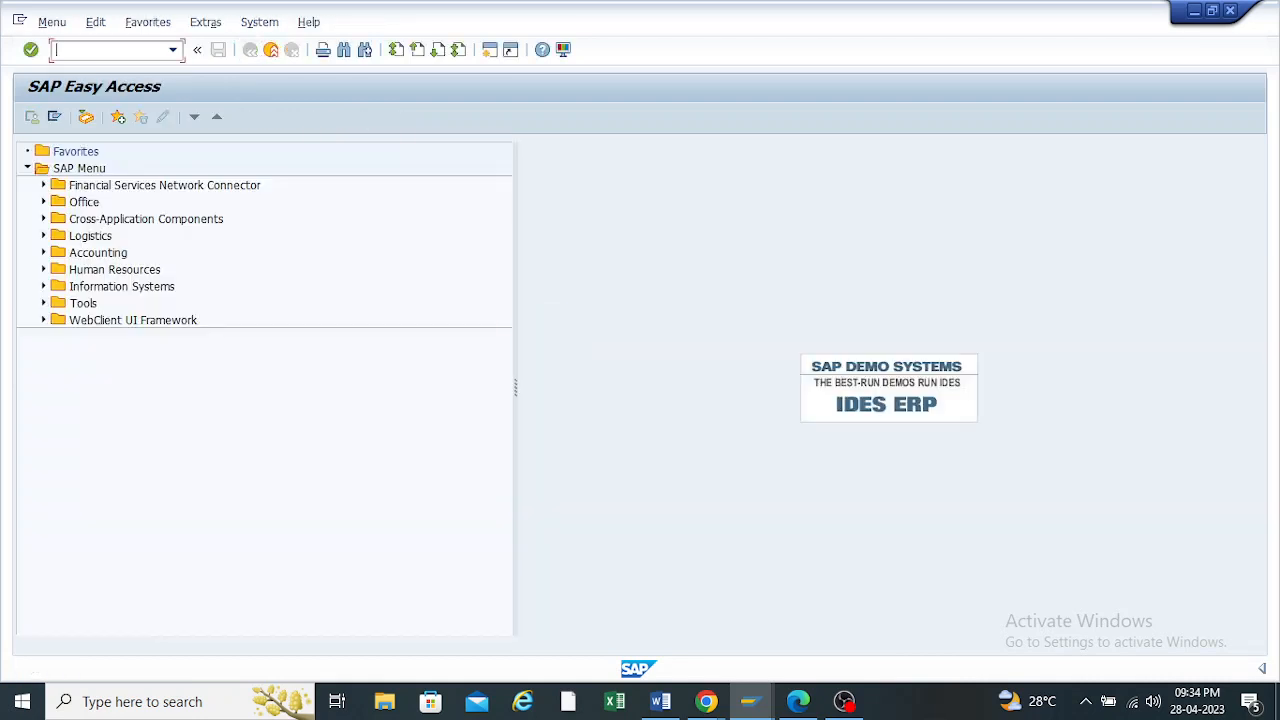
pyautogui.click(173, 50)
pyautogui.click(72, 69)
pyautogui.press('Return')
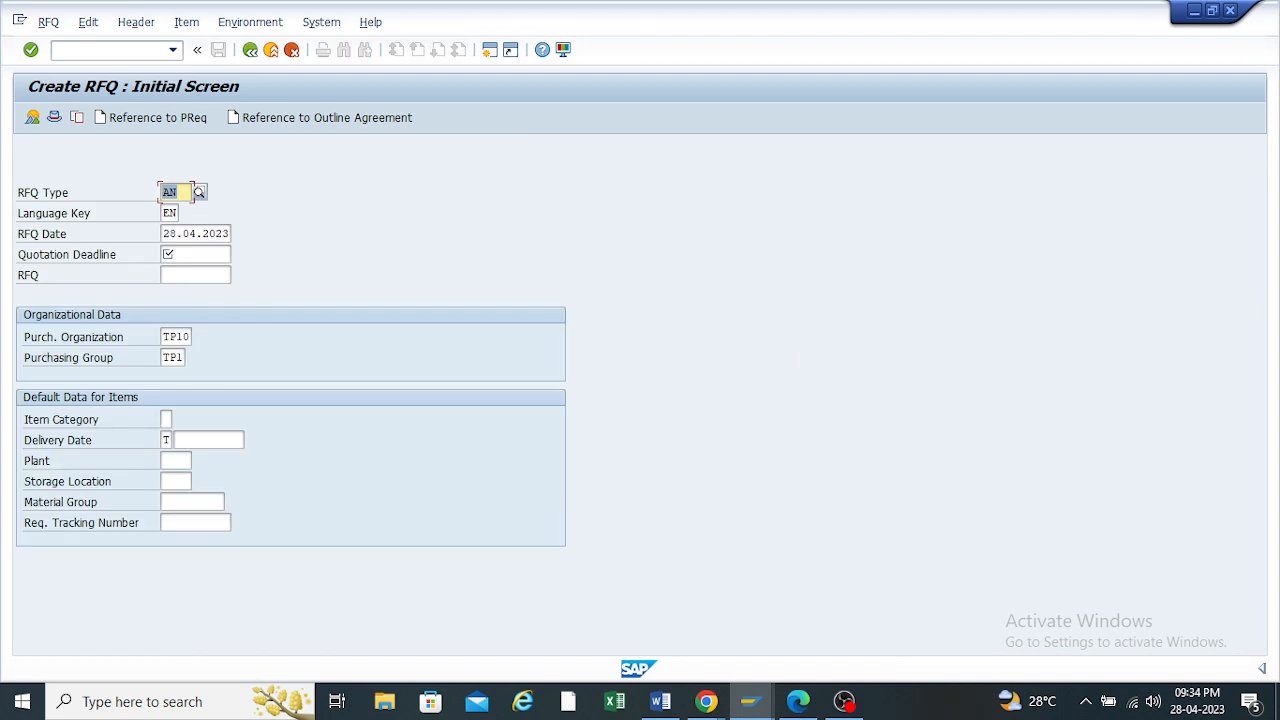
# Set the quotation deadline to 01.05.2023 and create the type AN RFQ with reference to the saved ZNBT requisition
pyautogui.click(195, 254)
pyautogui.click(195, 274)
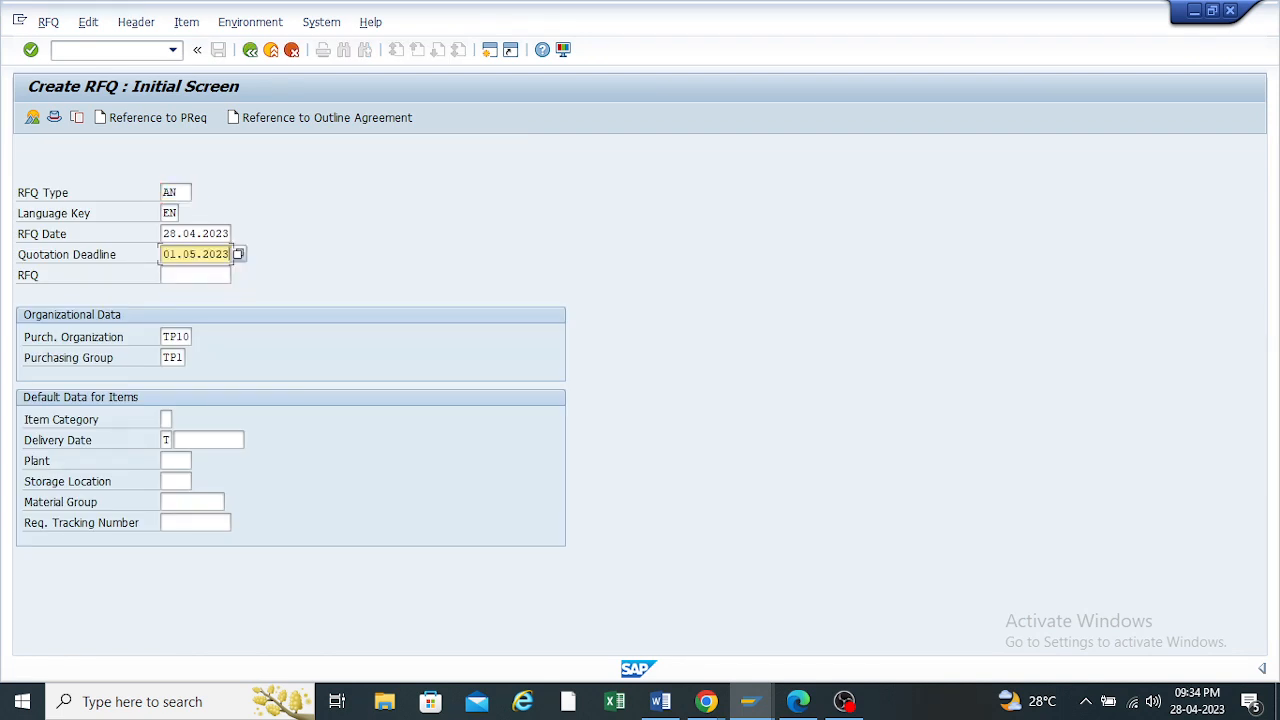
pyautogui.click(157, 117)
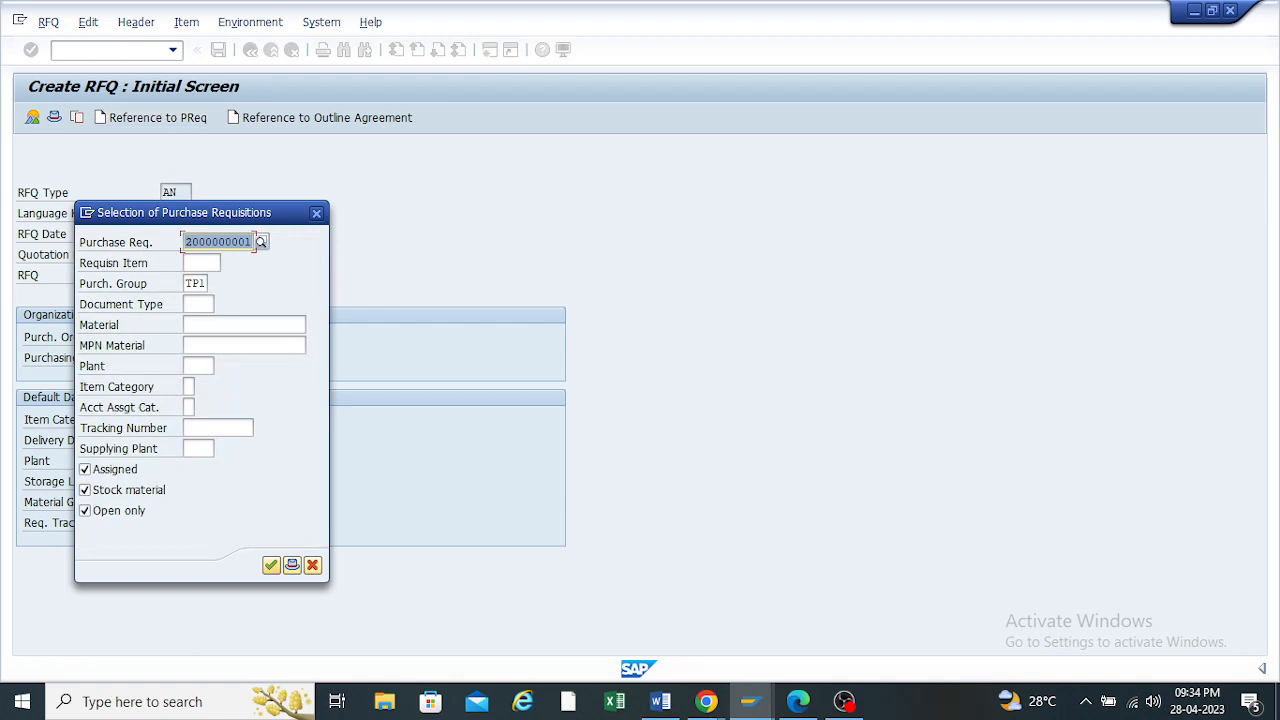
pyautogui.click(270, 565)
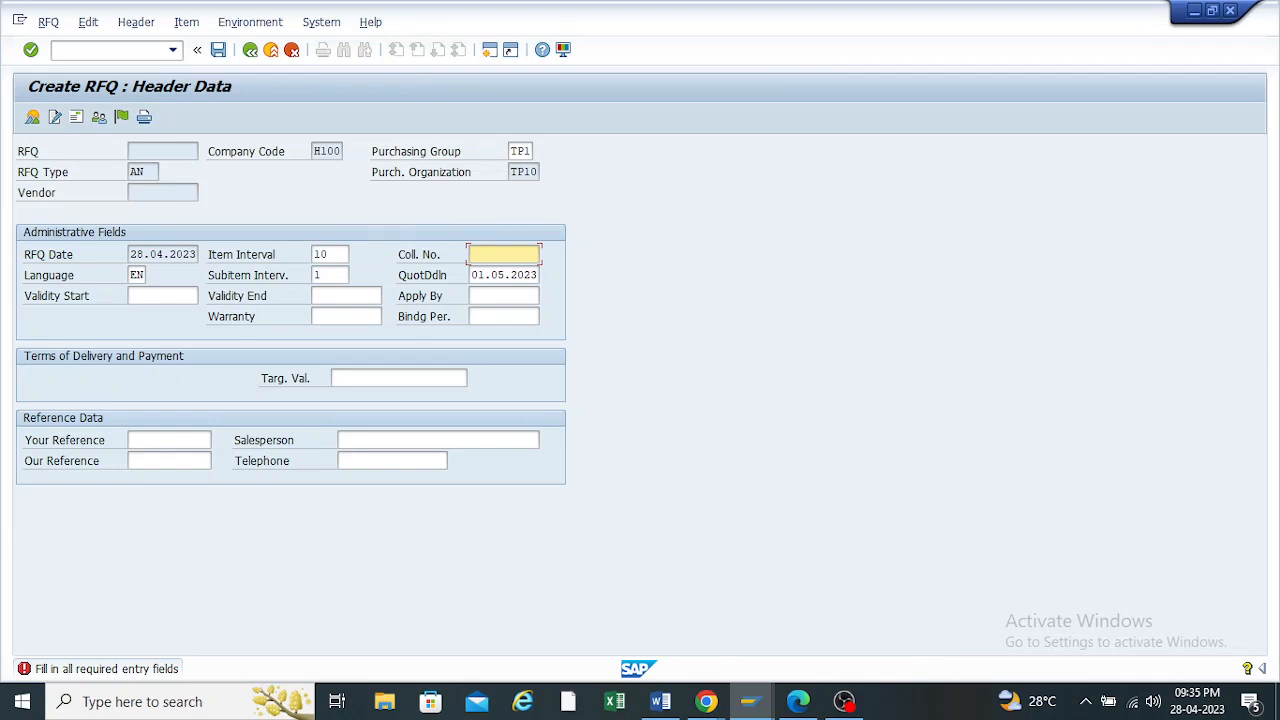
# Exit the RFQ header data without saving the document
pyautogui.click(250, 50)
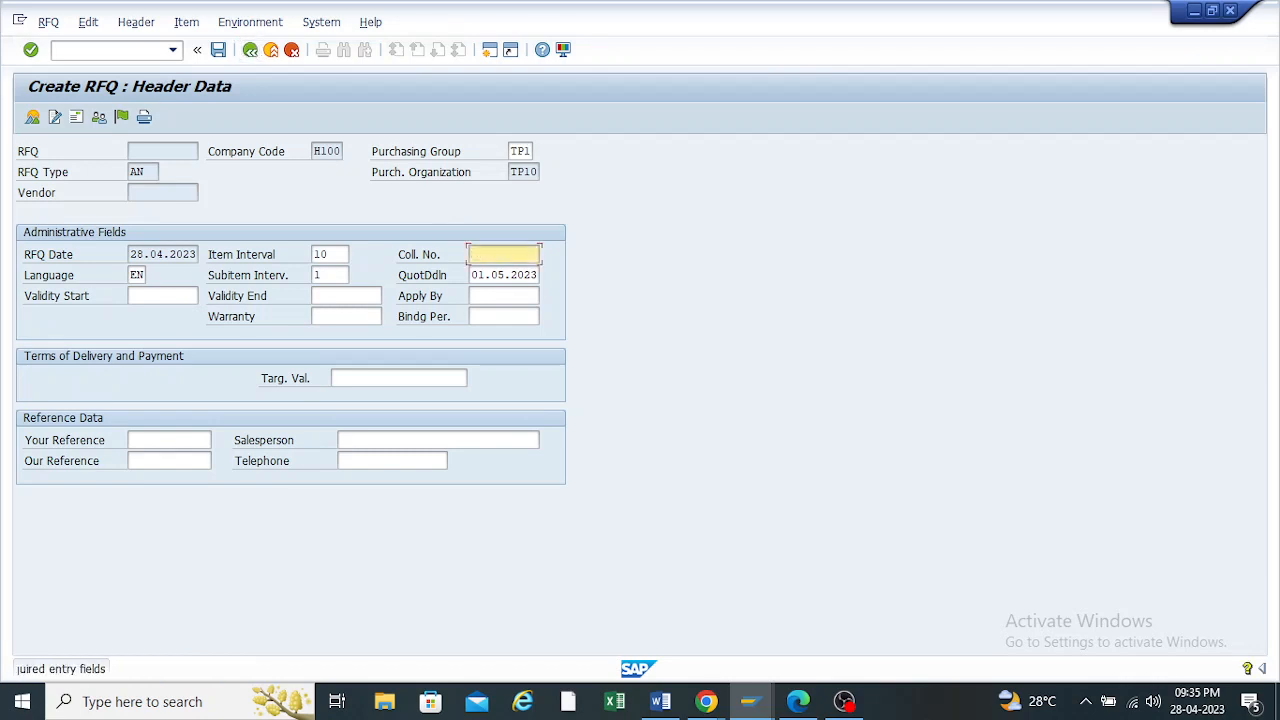
pyautogui.click(271, 50)
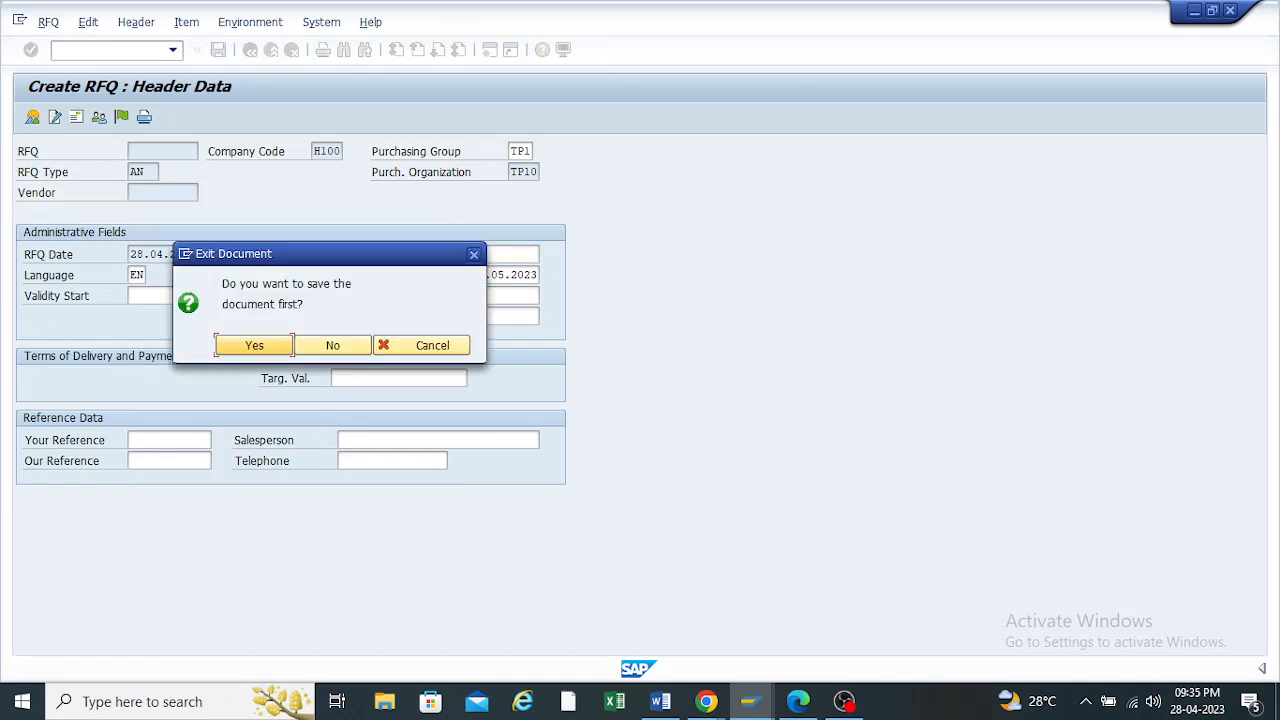
pyautogui.click(333, 345)
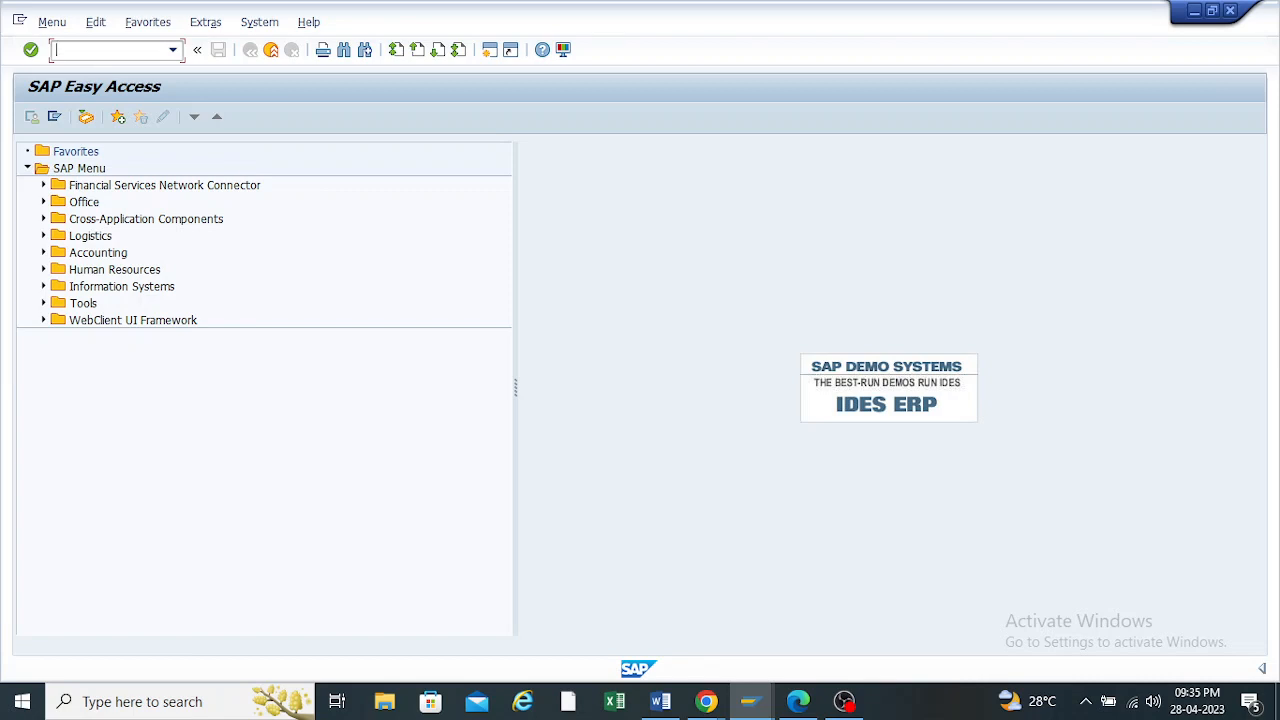
# Switch to the Purchasing Document Configuration PDF in Microsoft Edge
pyautogui.moveTo(749, 701)
pyautogui.click(710, 620)
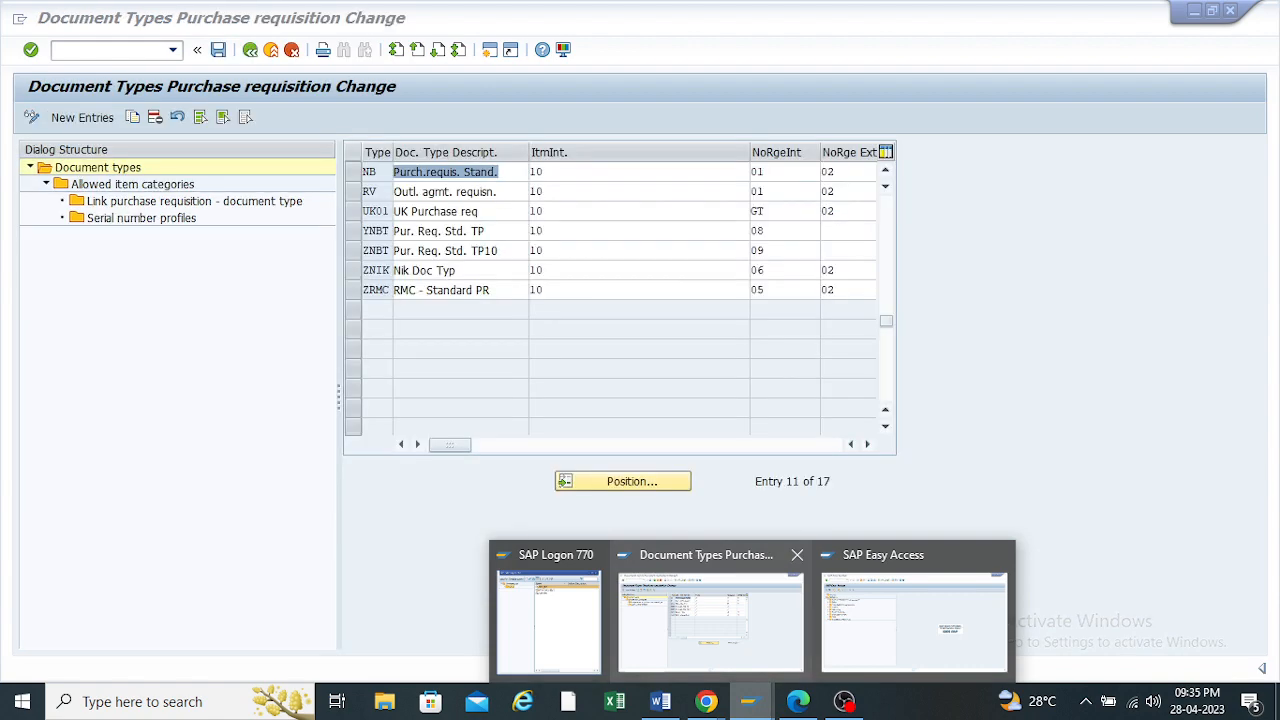
pyautogui.click(913, 620)
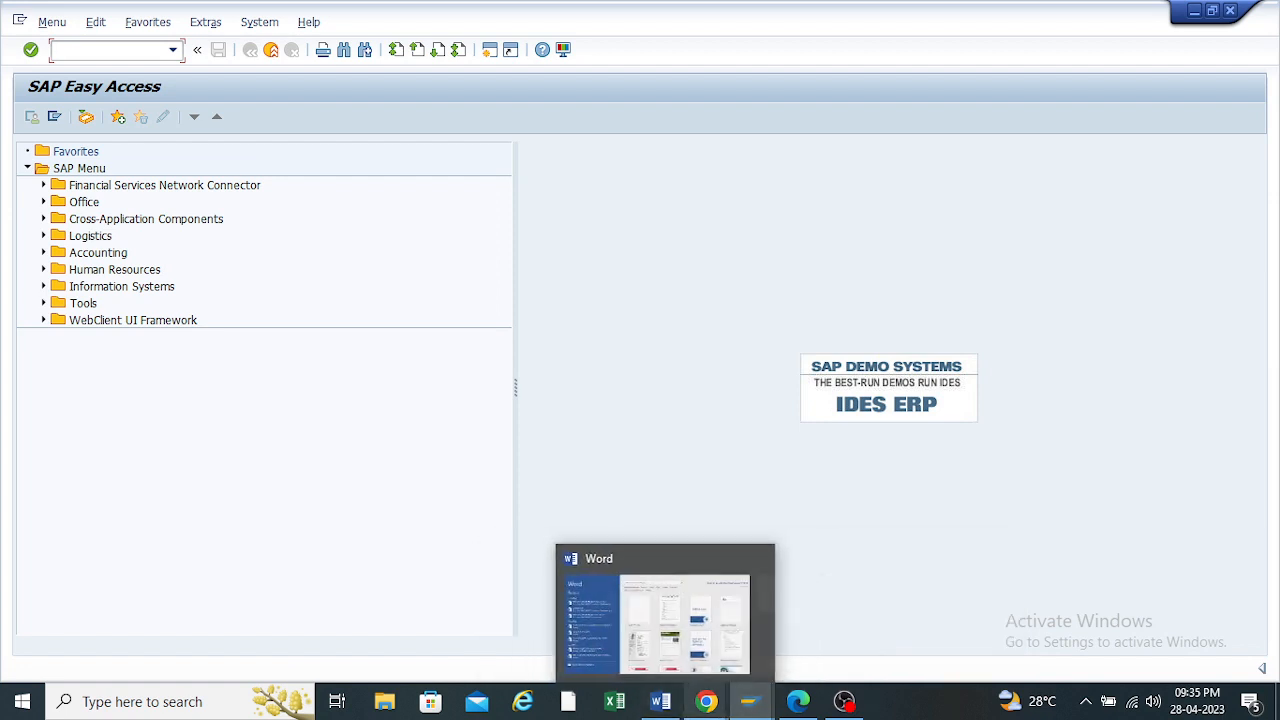
pyautogui.click(720, 615)
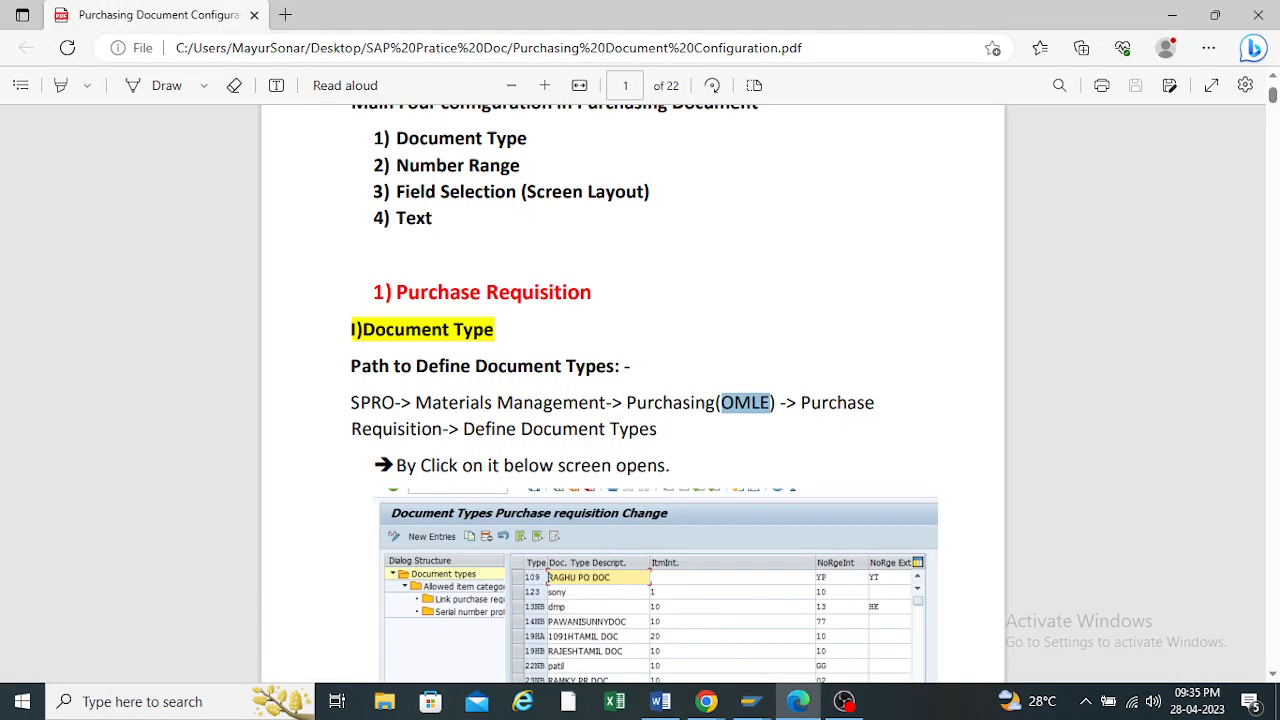
# Review the main purchasing document configurations in the PDF, including Document Type, Number Range and Field Selection, and skim the requisition document type pages
pyautogui.moveTo(374, 138); pyautogui.dragTo(522, 138)
pyautogui.moveTo(396, 165); pyautogui.dragTo(520, 165)
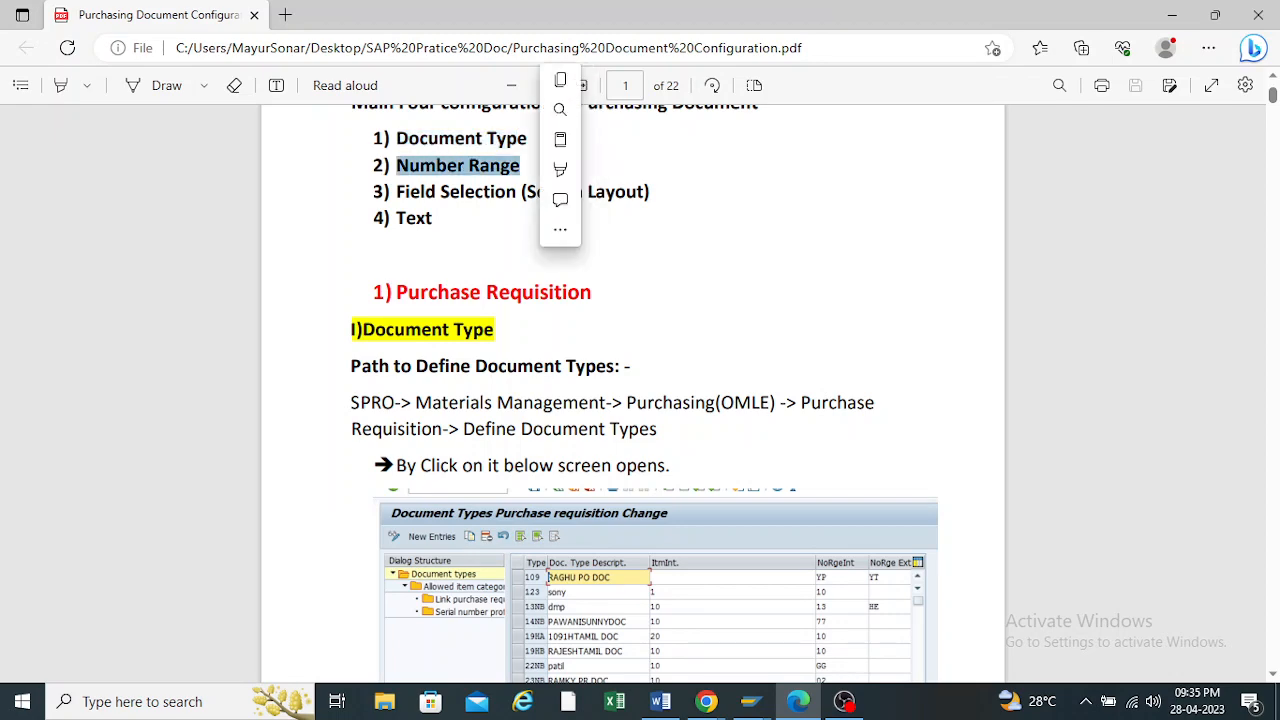
pyautogui.moveTo(396, 191); pyautogui.dragTo(650, 191)
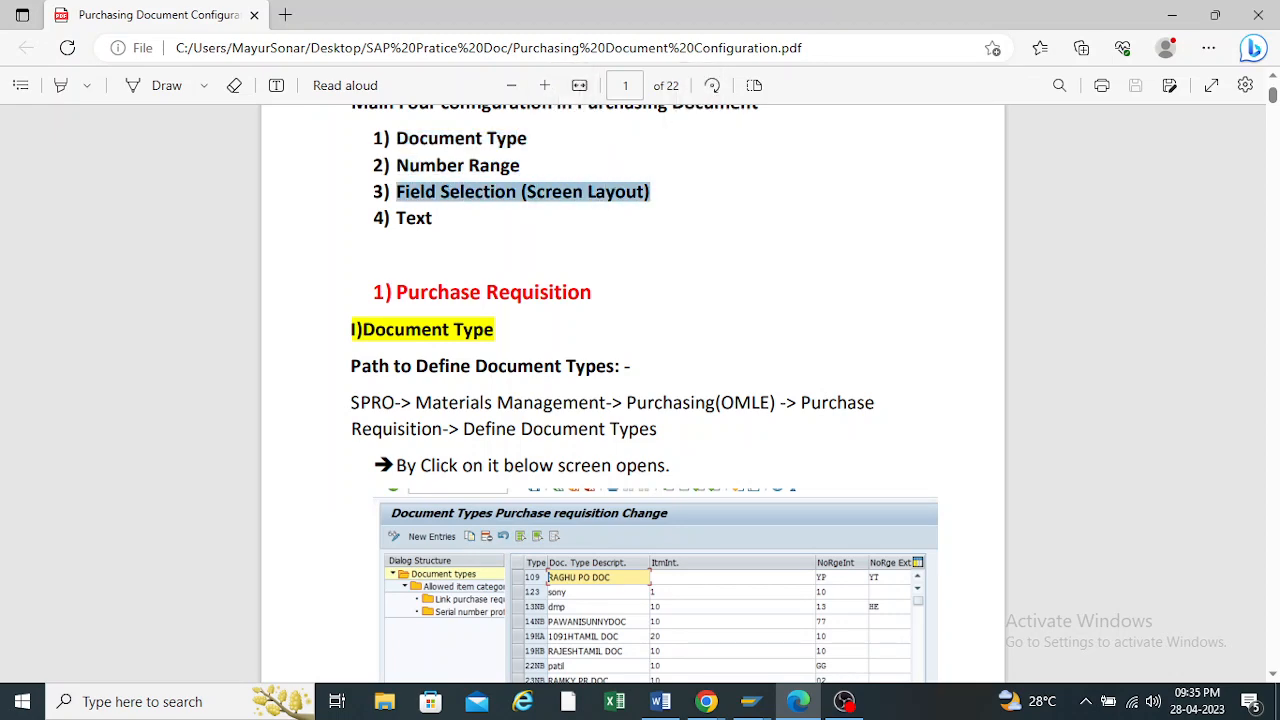
pyautogui.scroll(-15, 632, 400)
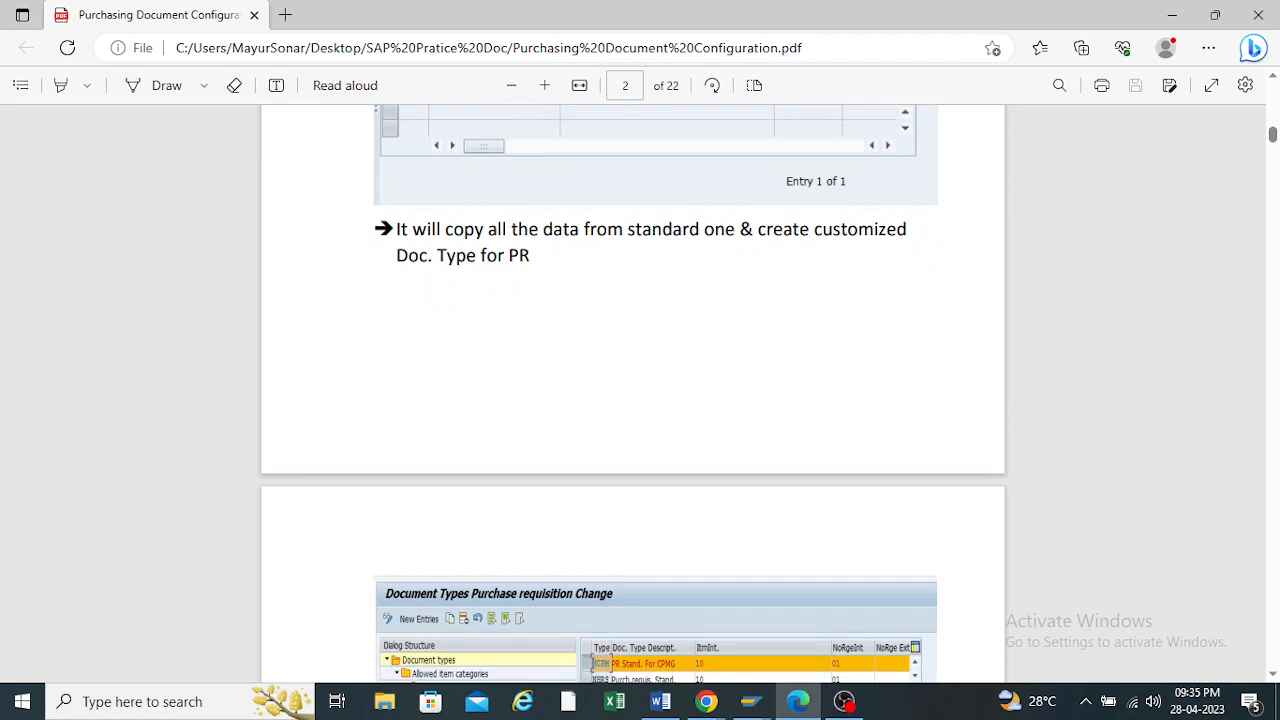
pyautogui.scroll(-5, 632, 400)
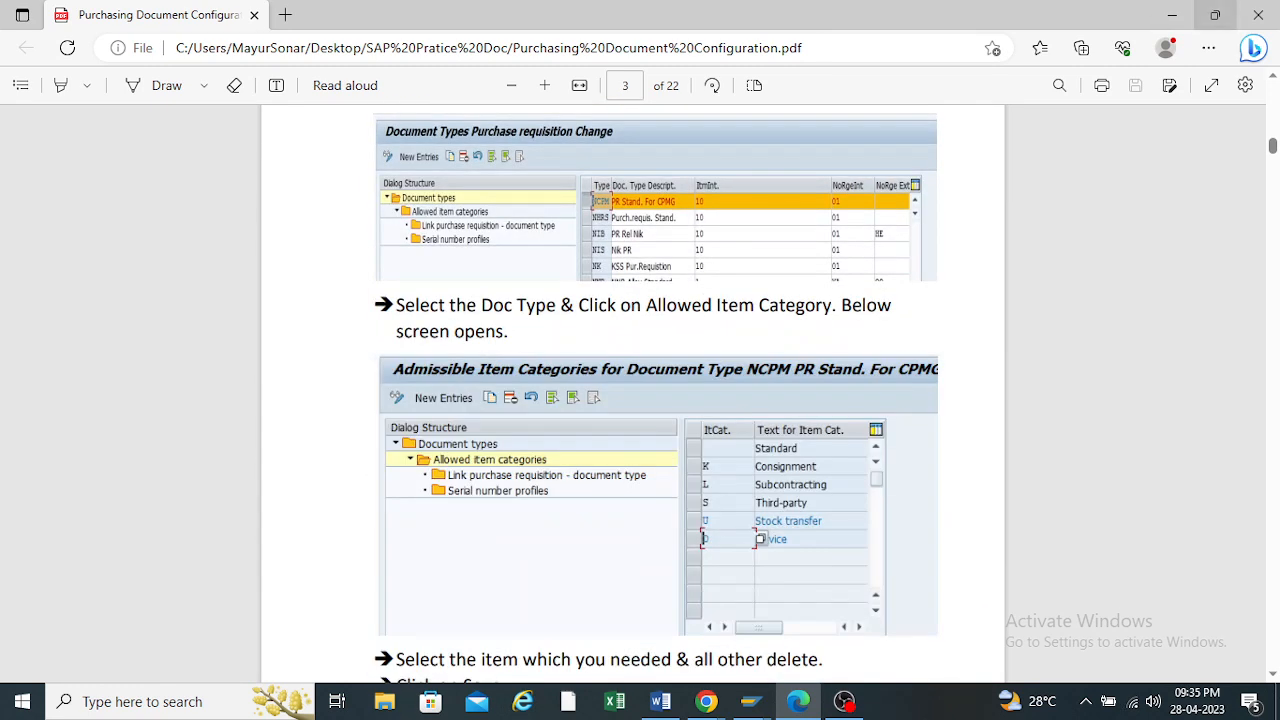
# Switch to the SAP document types session, return to the Display IMG tree and collapse the Purchase Requisition node
pyautogui.click(1172, 15)
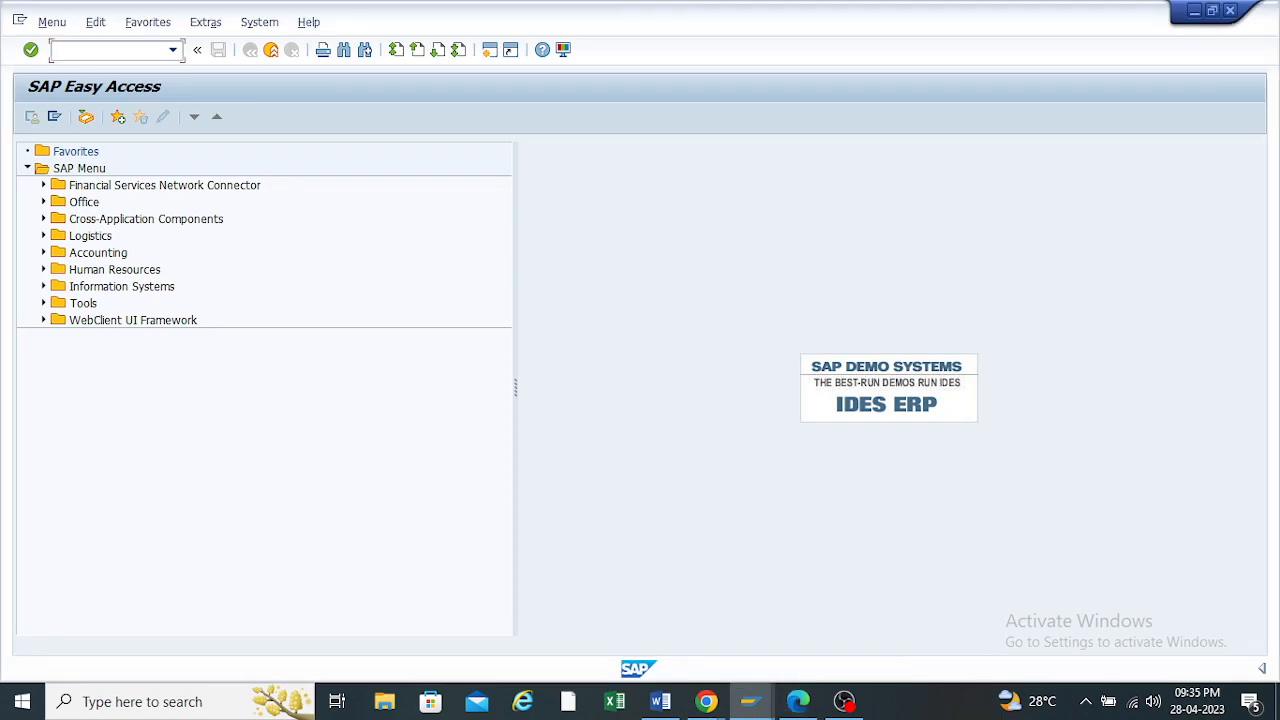
pyautogui.moveTo(749, 701)
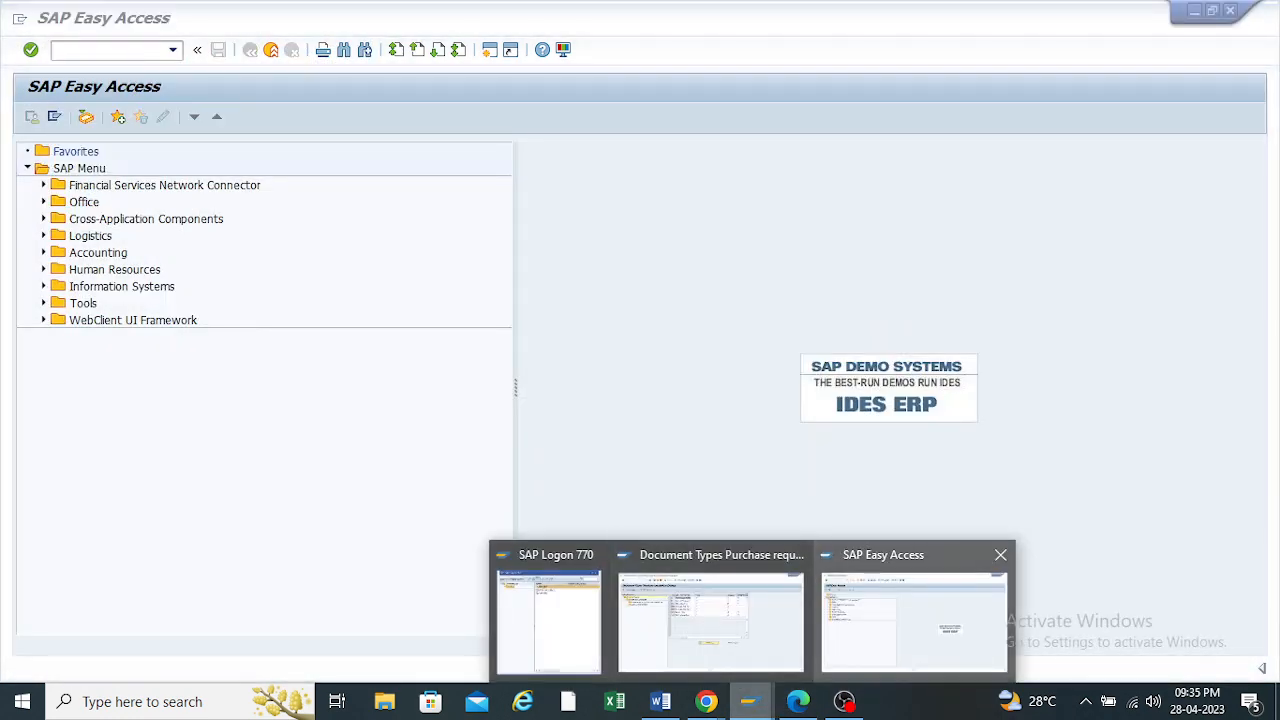
pyautogui.click(710, 620)
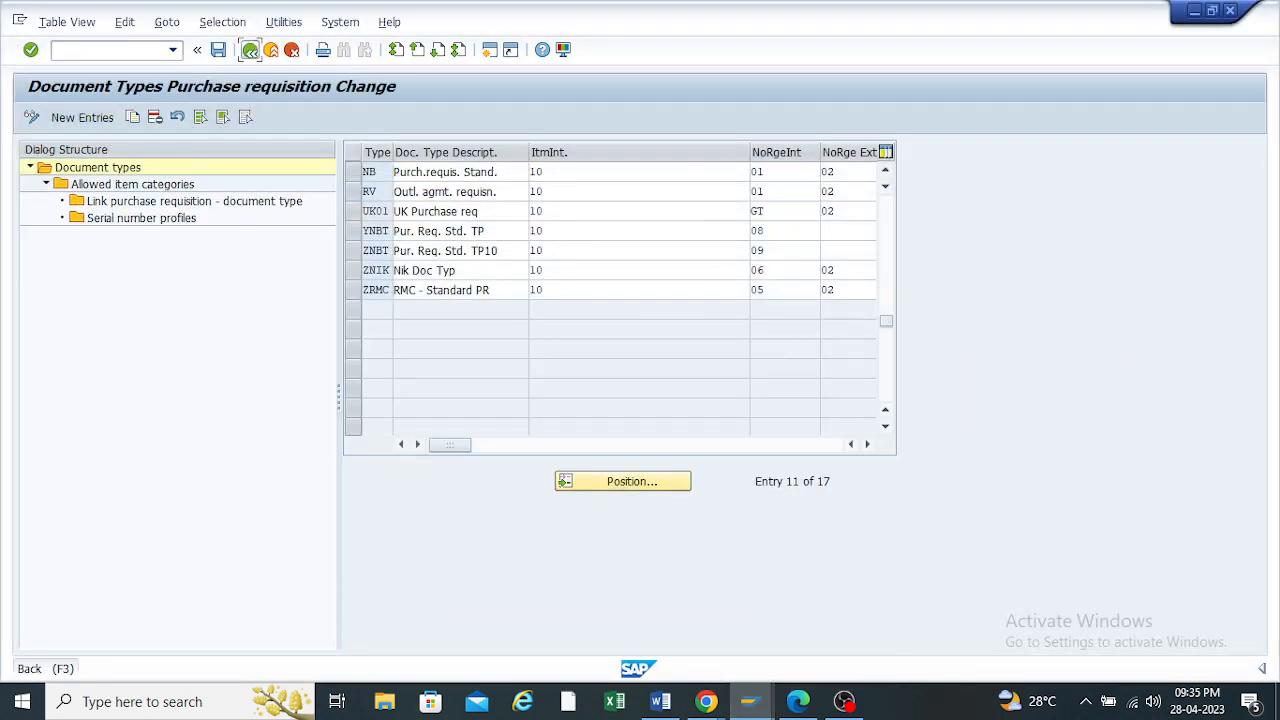
pyautogui.click(250, 49)
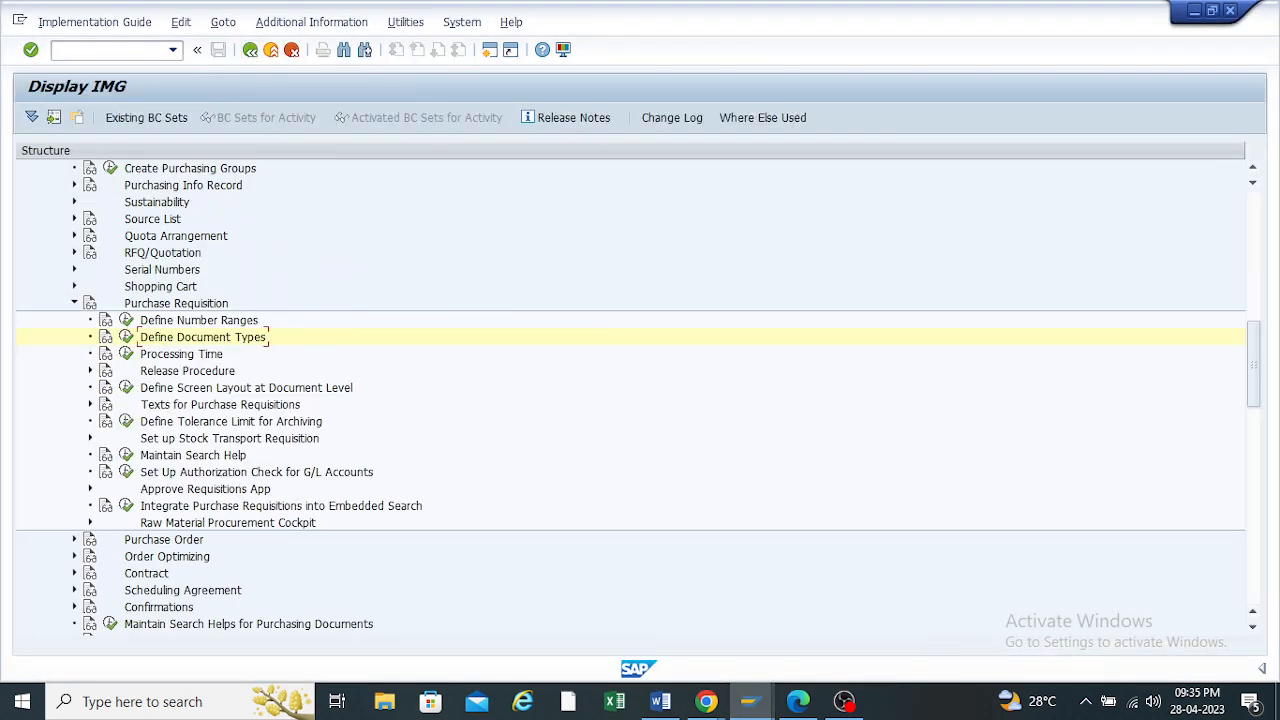
pyautogui.click(74, 303)
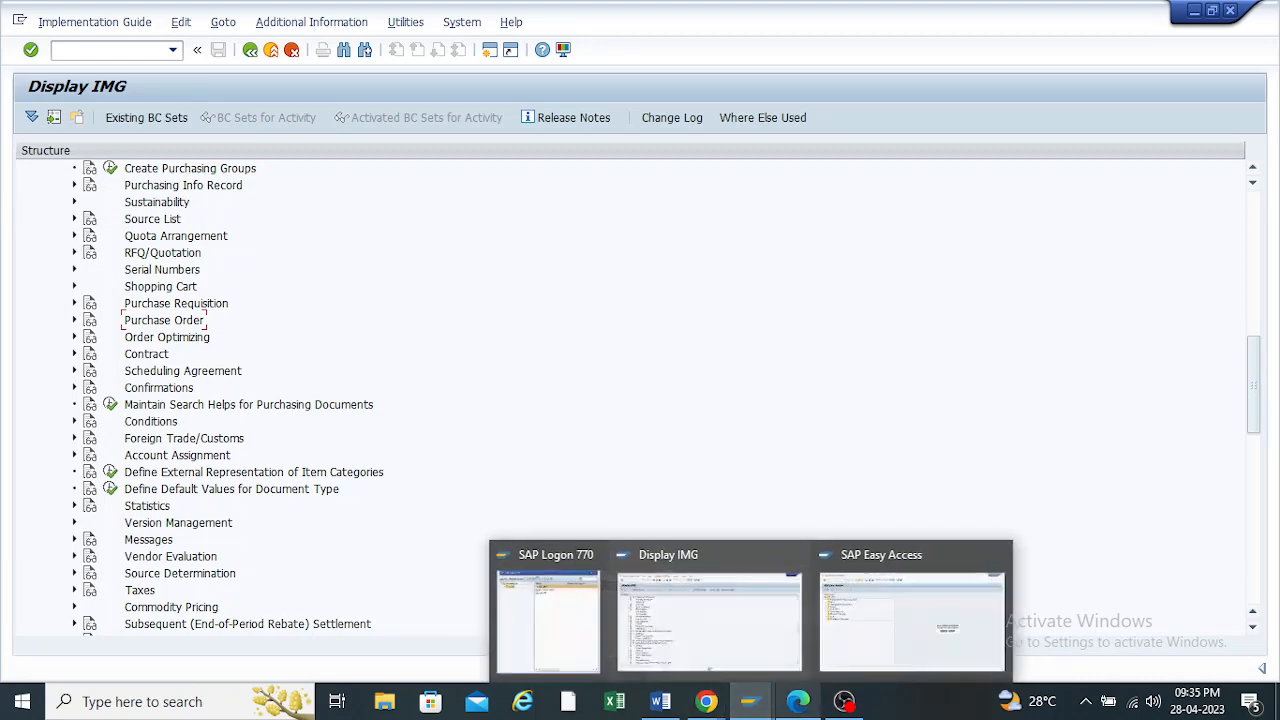
# Switch back to the PDF in Microsoft Edge and skim the requisition number range and screen layout sections through to the Purchase Order heading
pyautogui.click(798, 701)
pyautogui.scroll(-10, 632, 400)
pyautogui.scroll(5, 632, 400)
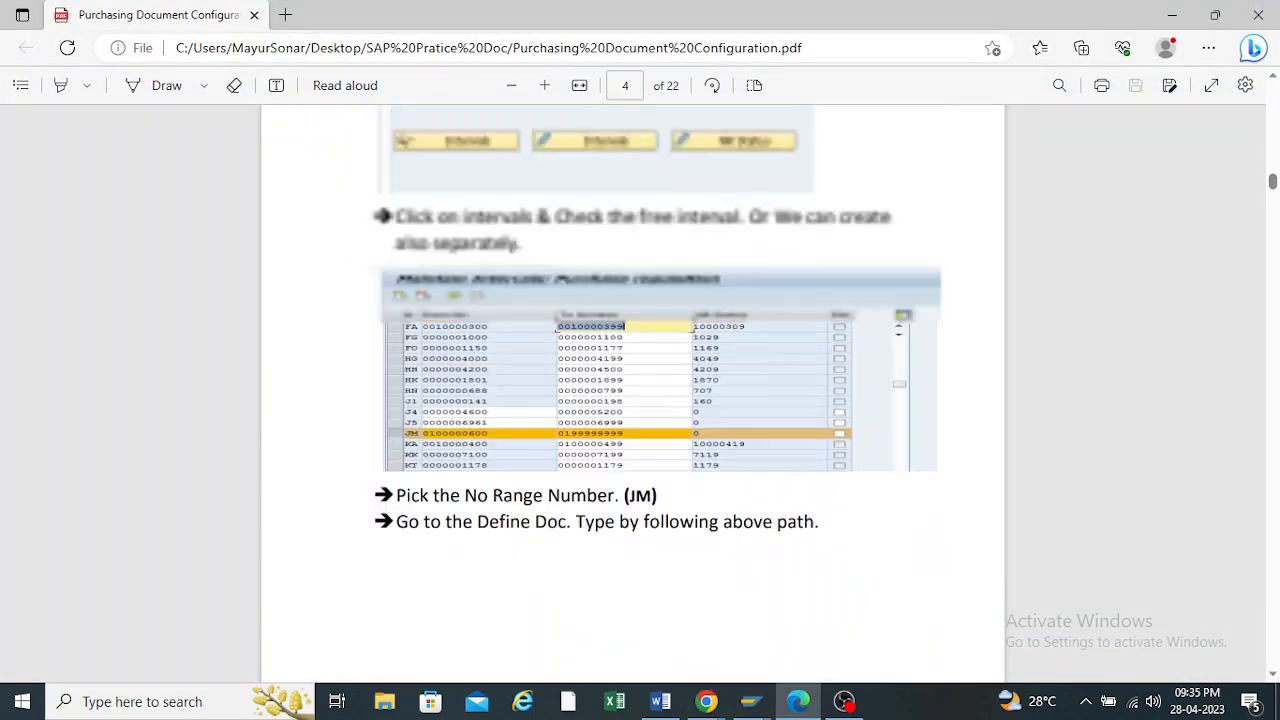
pyautogui.scroll(-10, 632, 400)
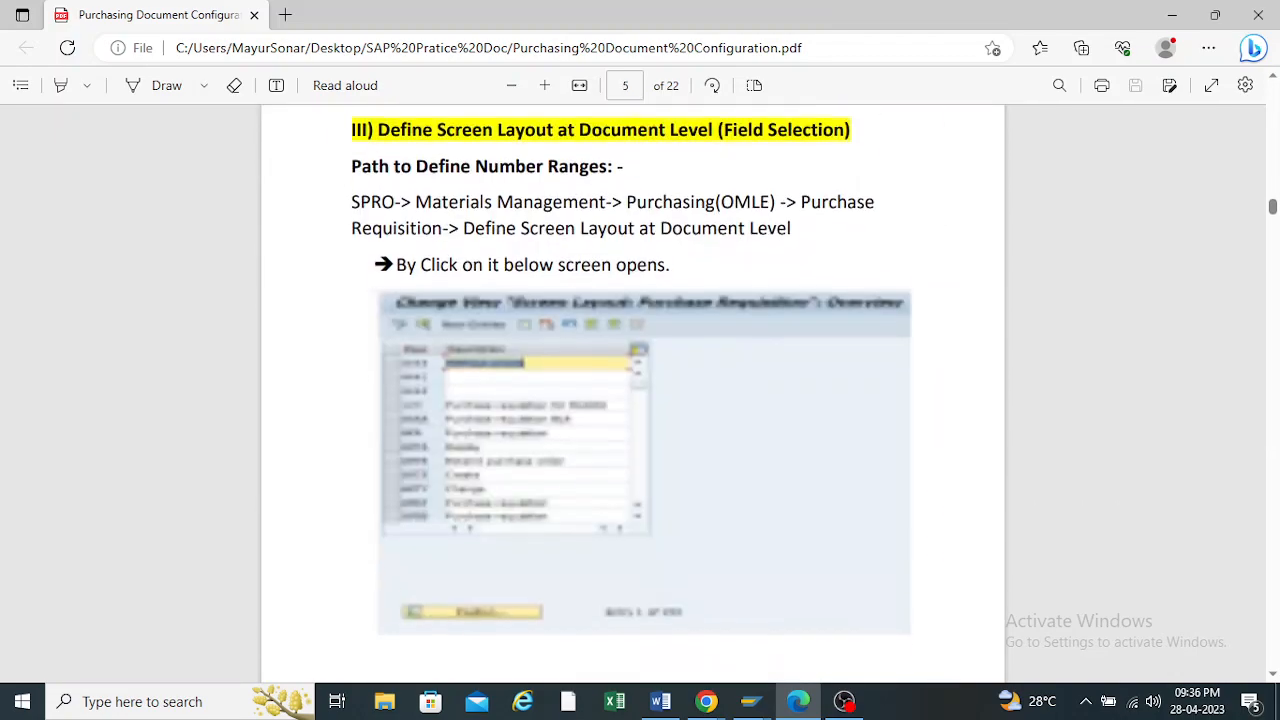
pyautogui.scroll(-15, 632, 400)
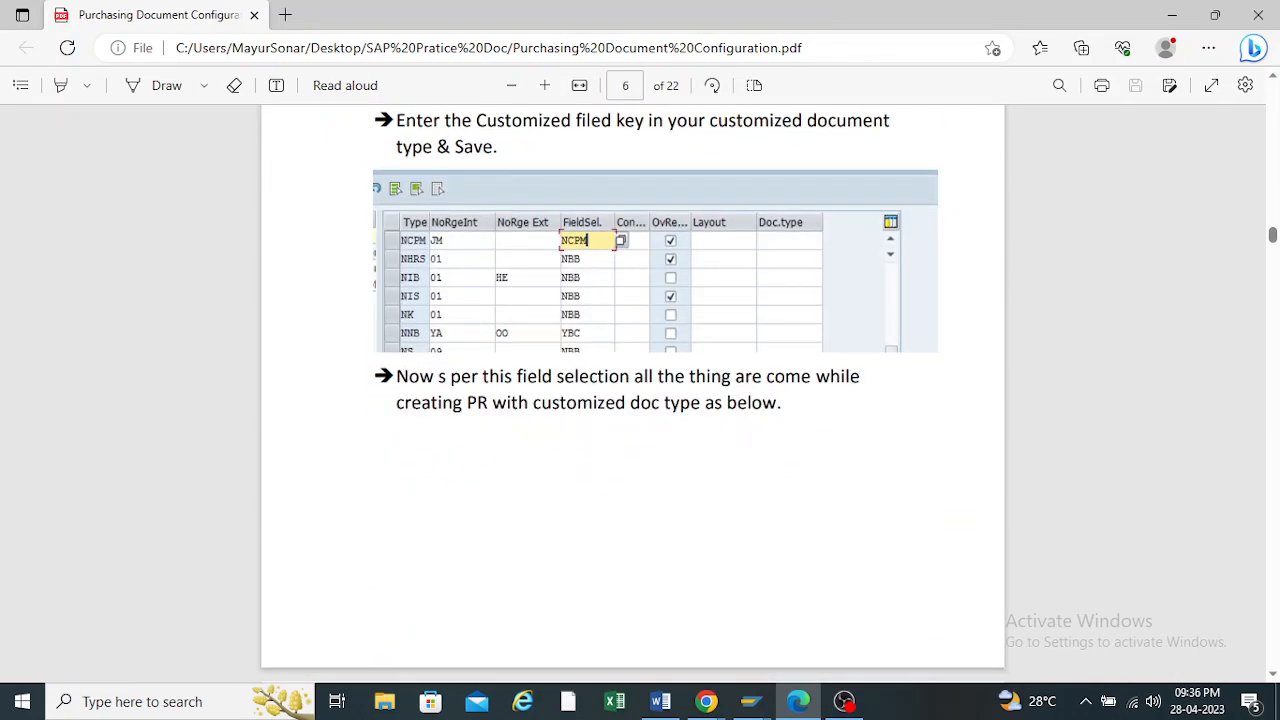
pyautogui.scroll(-12, 632, 400)
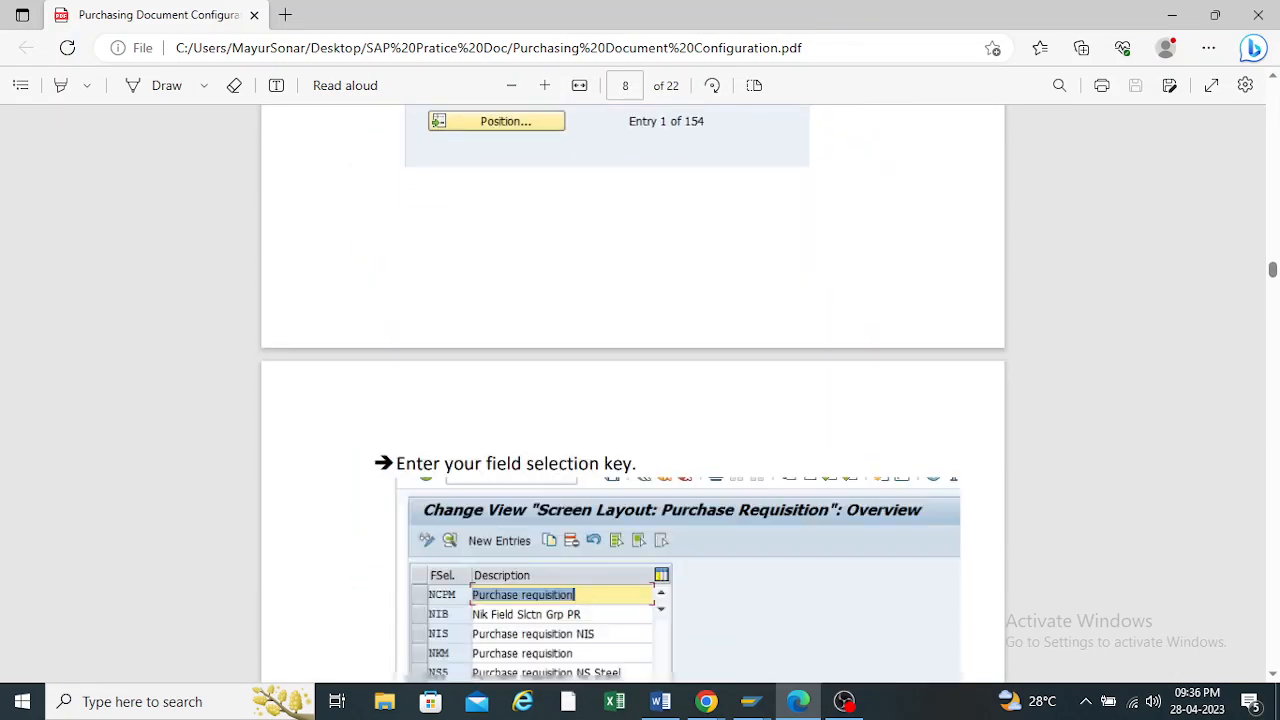
pyautogui.scroll(-12, 632, 400)
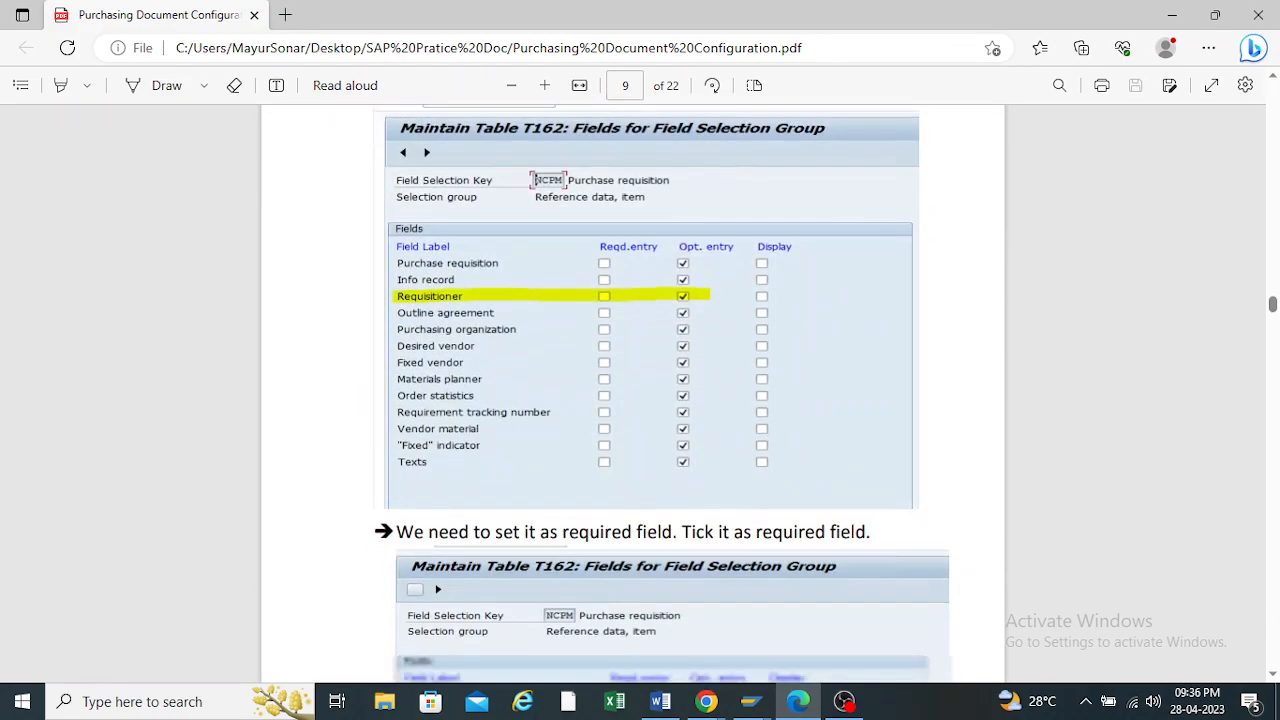
pyautogui.scroll(-15, 632, 400)
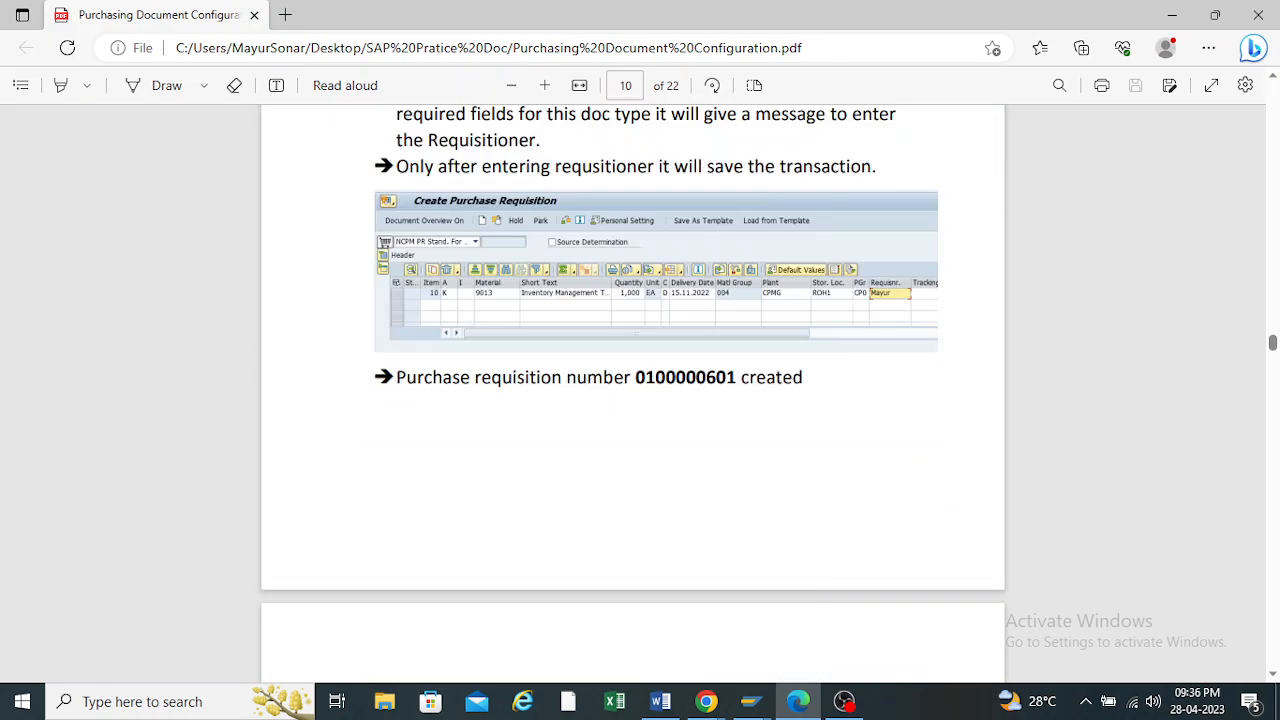
pyautogui.scroll(2, 632, 400)
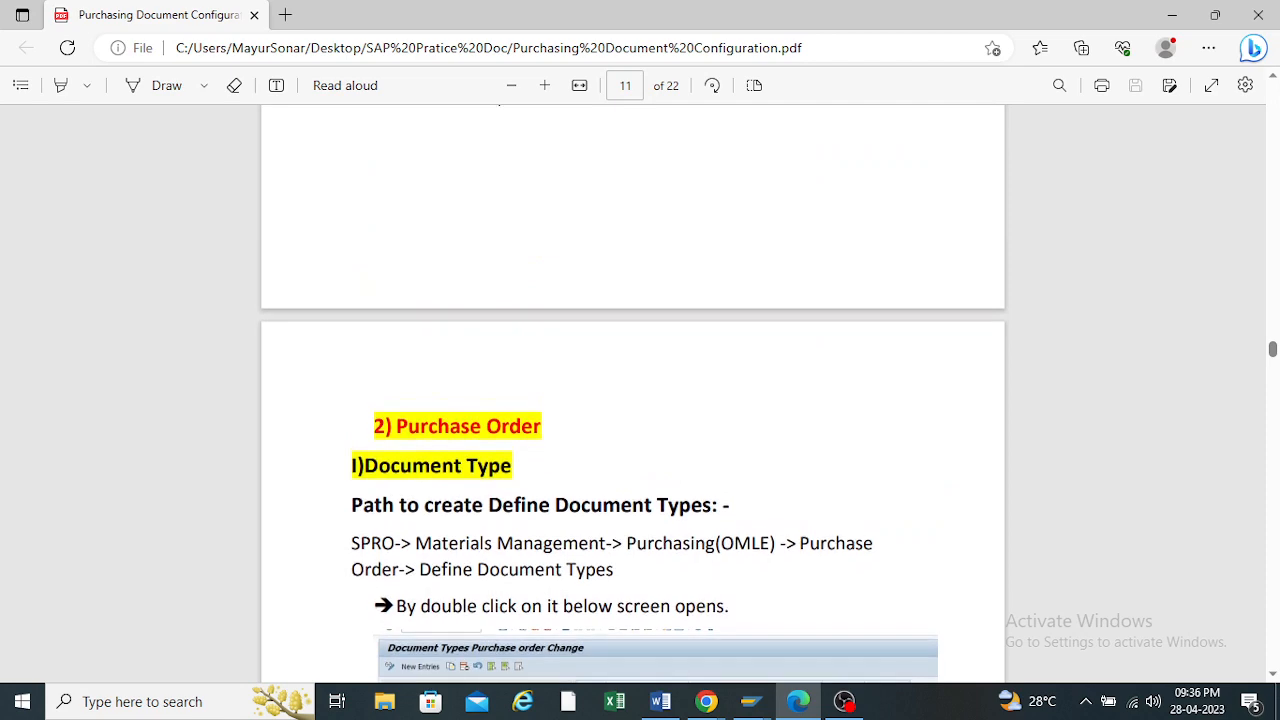
# Read the Purchase Order Define Document Types section and mark the text "NB- Standard Doc. Type for PO"
pyautogui.scroll(-10, 632, 400)
pyautogui.scroll(5, 632, 400)
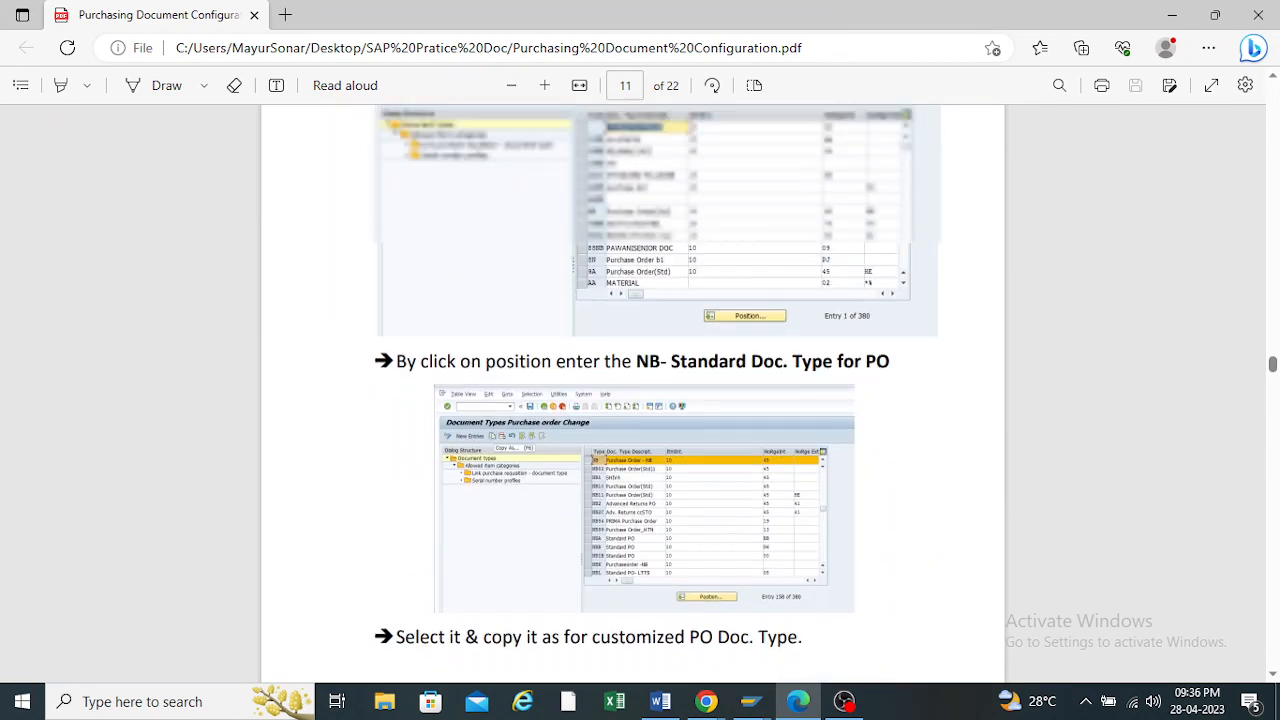
pyautogui.scroll(2, 632, 400)
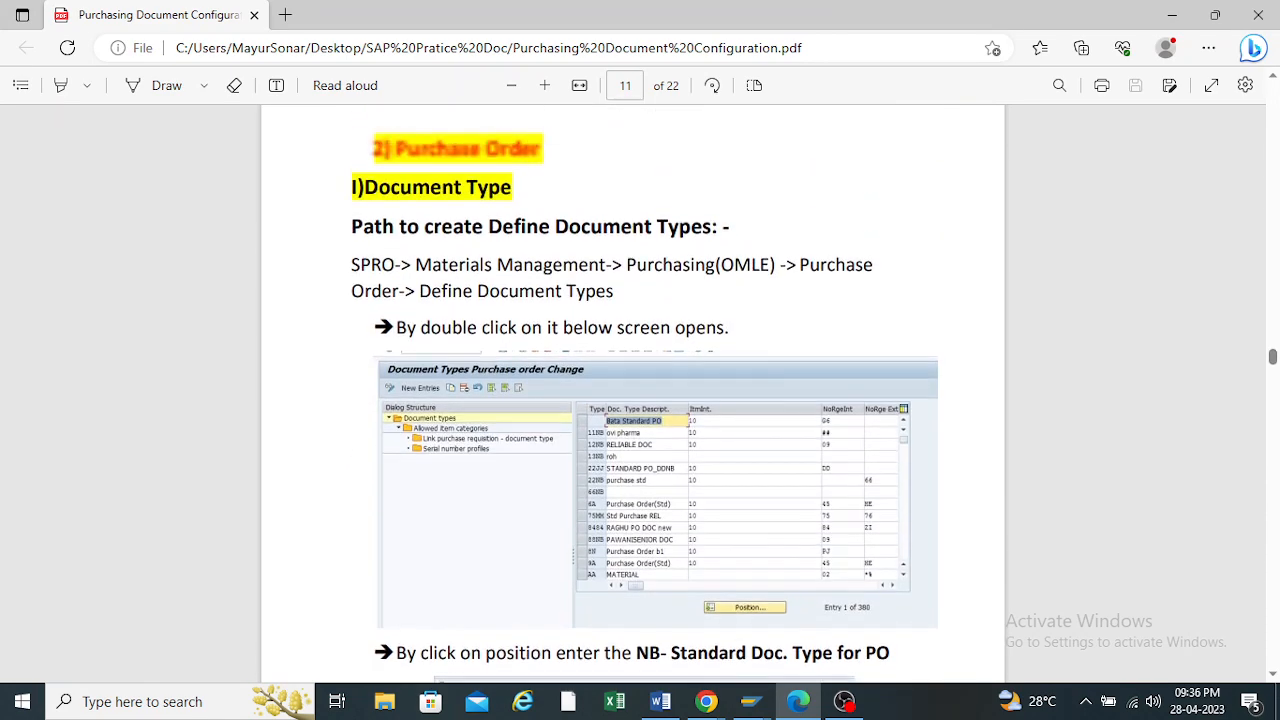
pyautogui.scroll(-2, 632, 400)
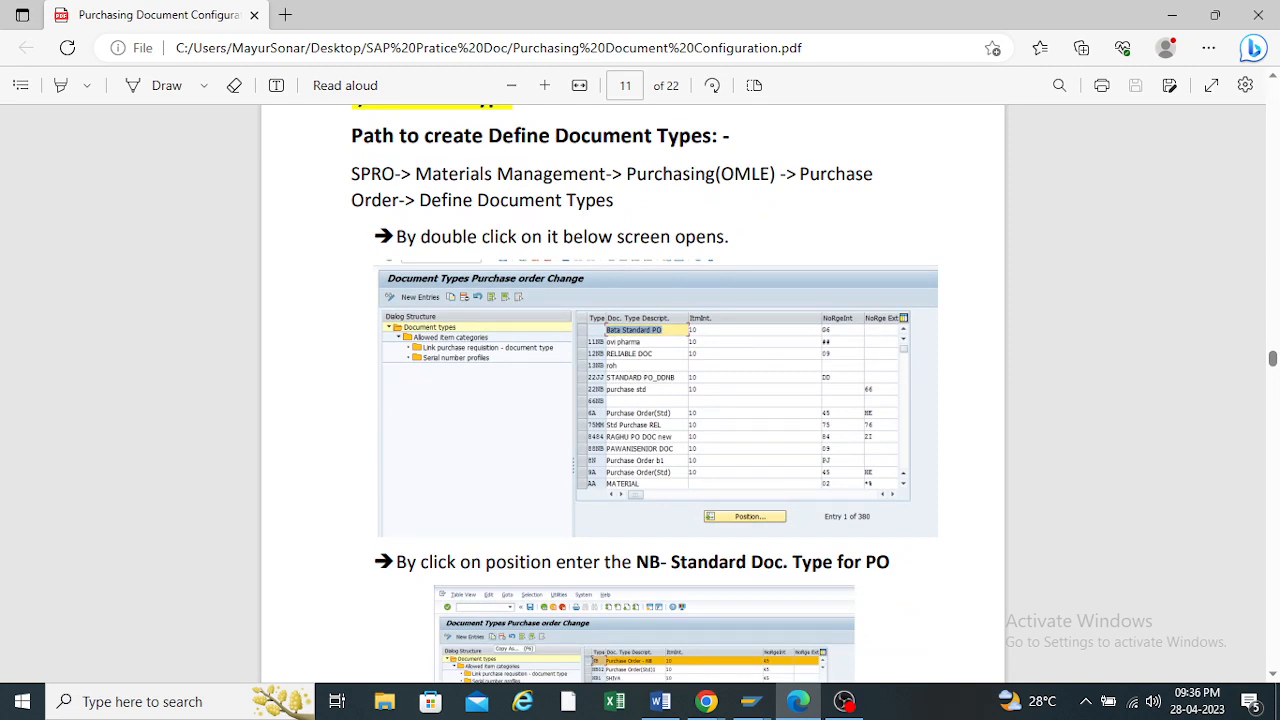
pyautogui.moveTo(636, 562); pyautogui.dragTo(876, 562)
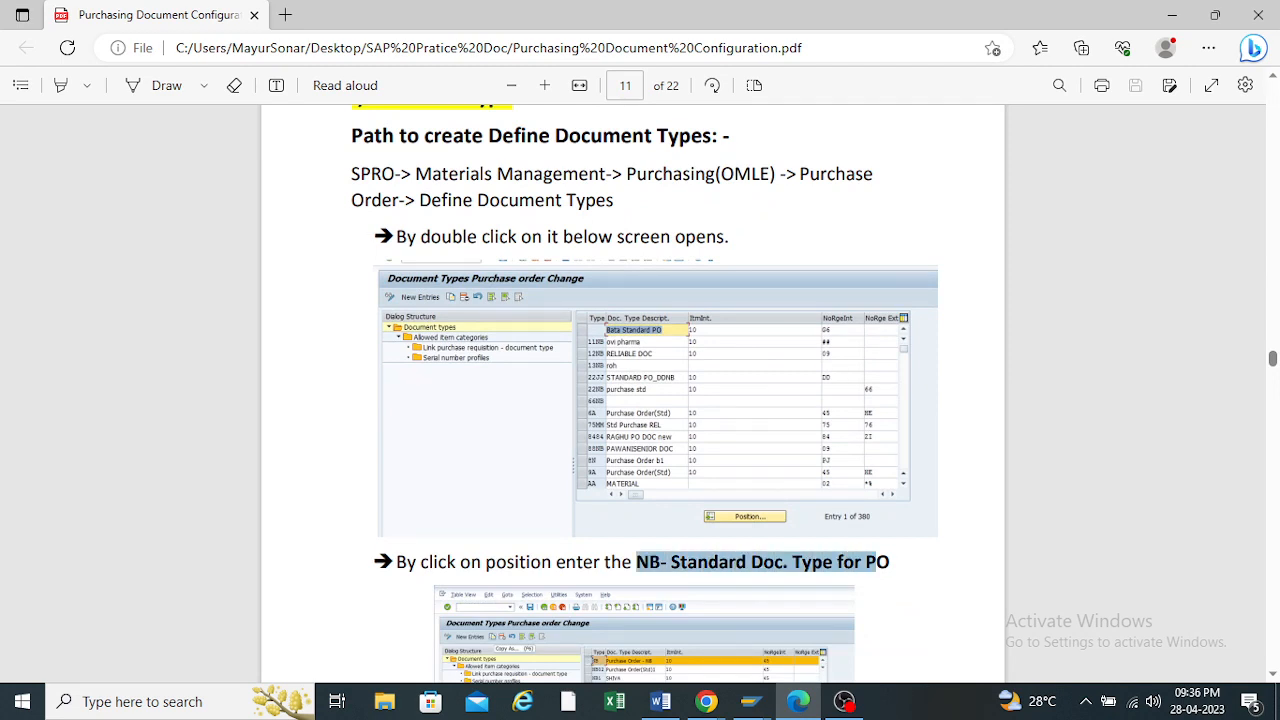
pyautogui.moveTo(636, 562)
pyautogui.mouseDown()
pyautogui.moveTo(889, 562)
pyautogui.moveTo(634, 562)
pyautogui.mouseUp()
pyautogui.moveTo(671, 522)
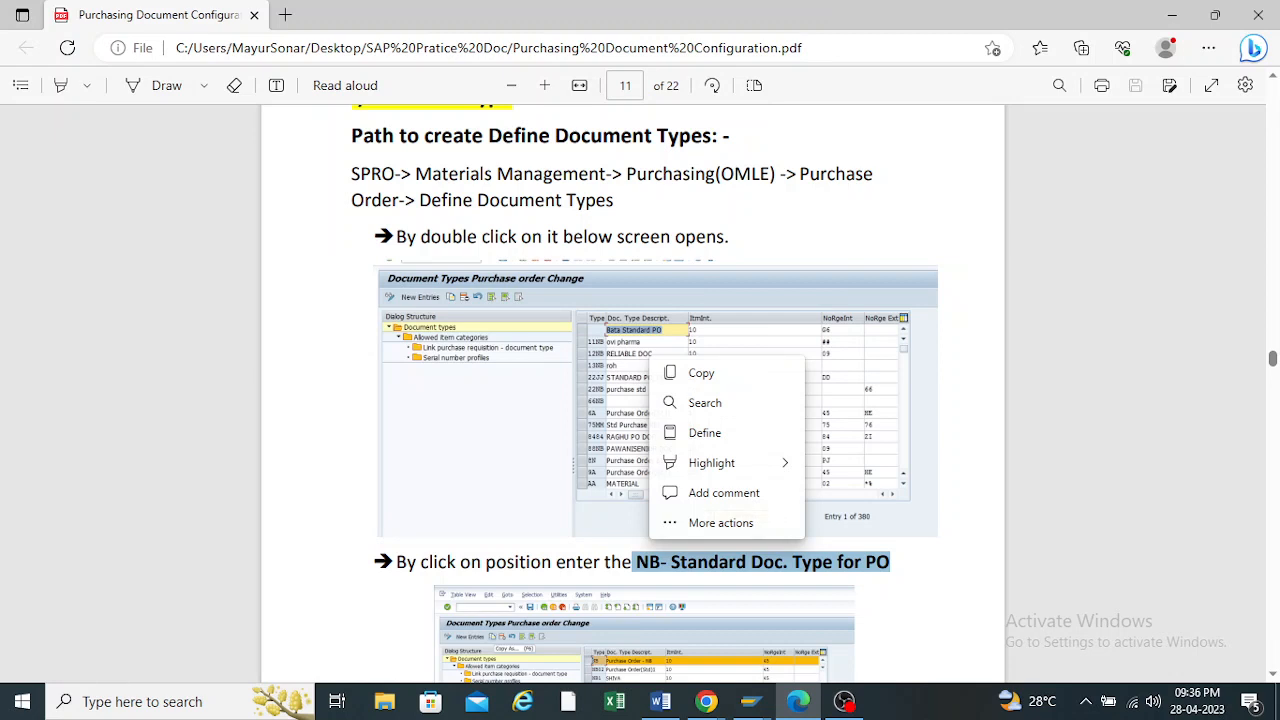
# Switch to the SAP Easy Access session and start Create Purchase Order from Logistics, Materials Management, Purchasing, Purchase Order, Create
pyautogui.click(749, 701)
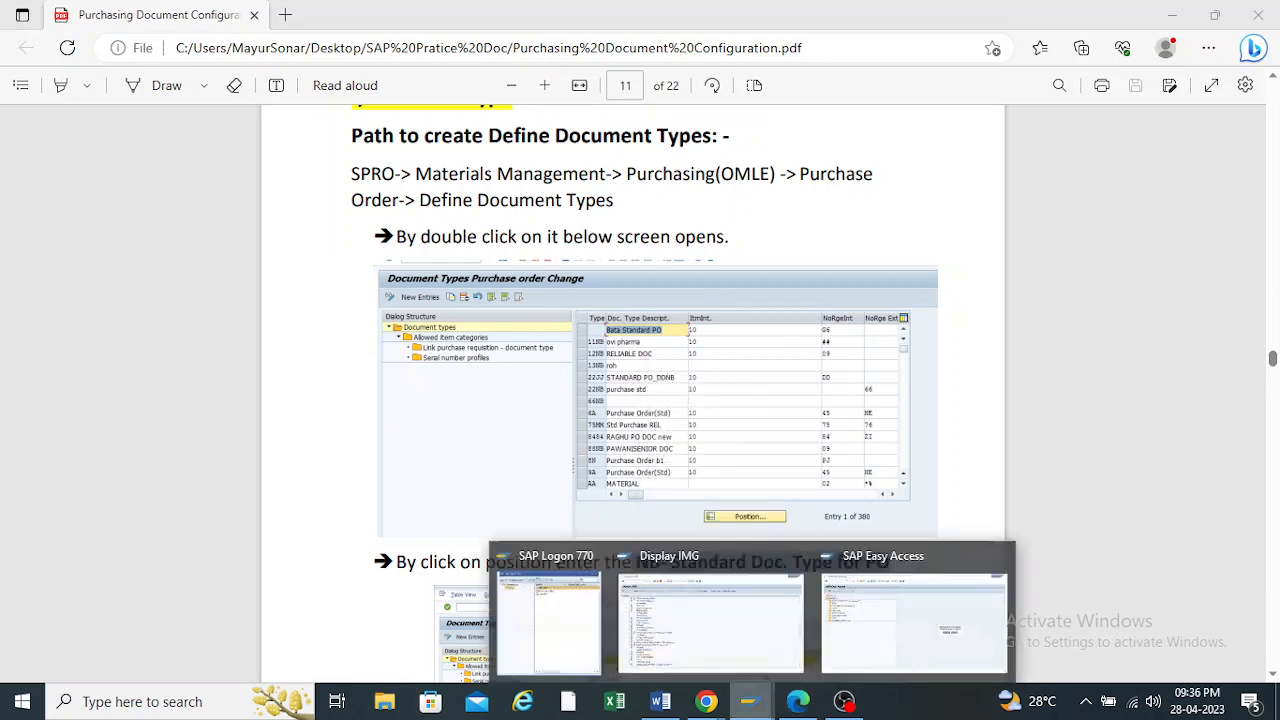
pyautogui.click(913, 620)
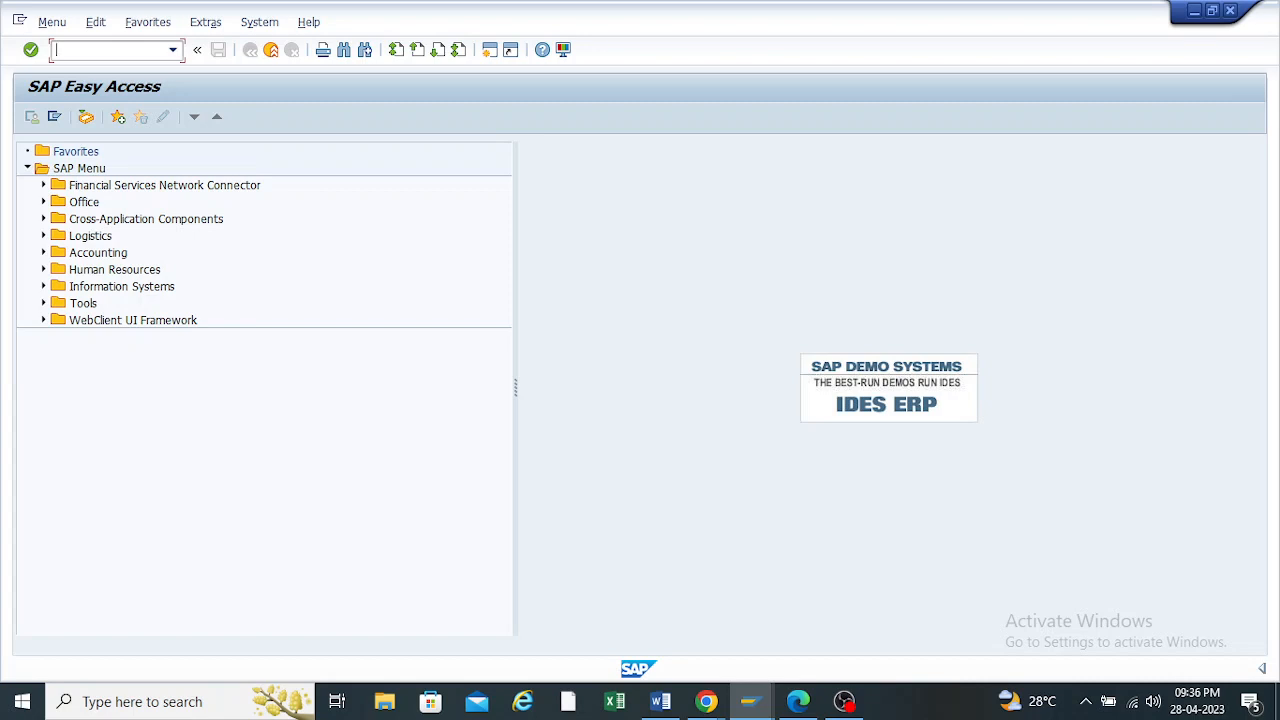
pyautogui.click(43, 236)
pyautogui.click(59, 253)
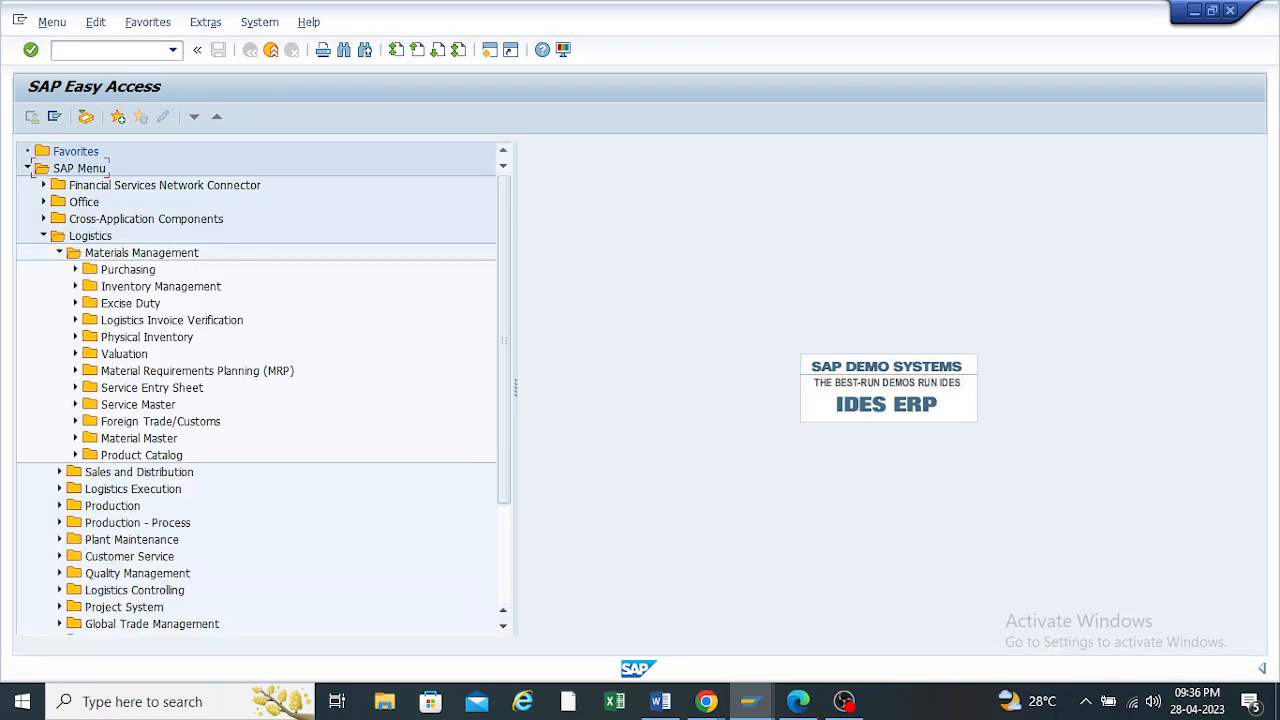
pyautogui.click(75, 270)
pyautogui.click(91, 286)
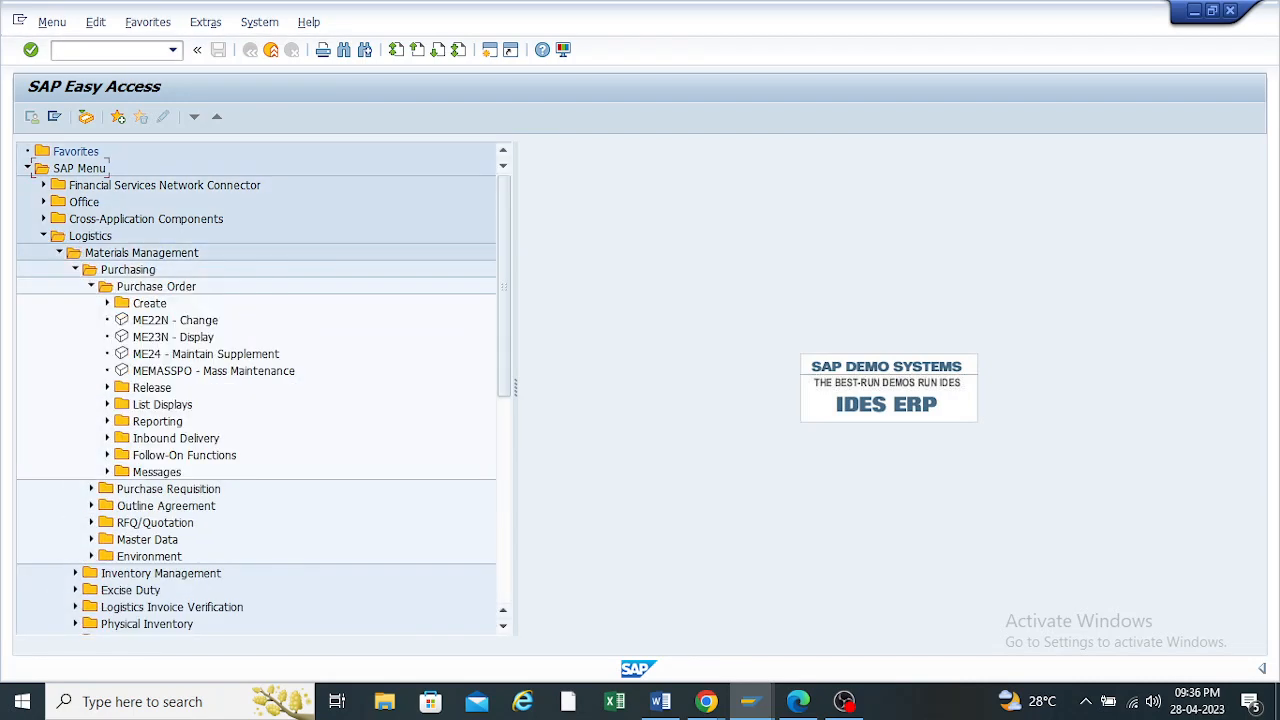
pyautogui.click(149, 303)
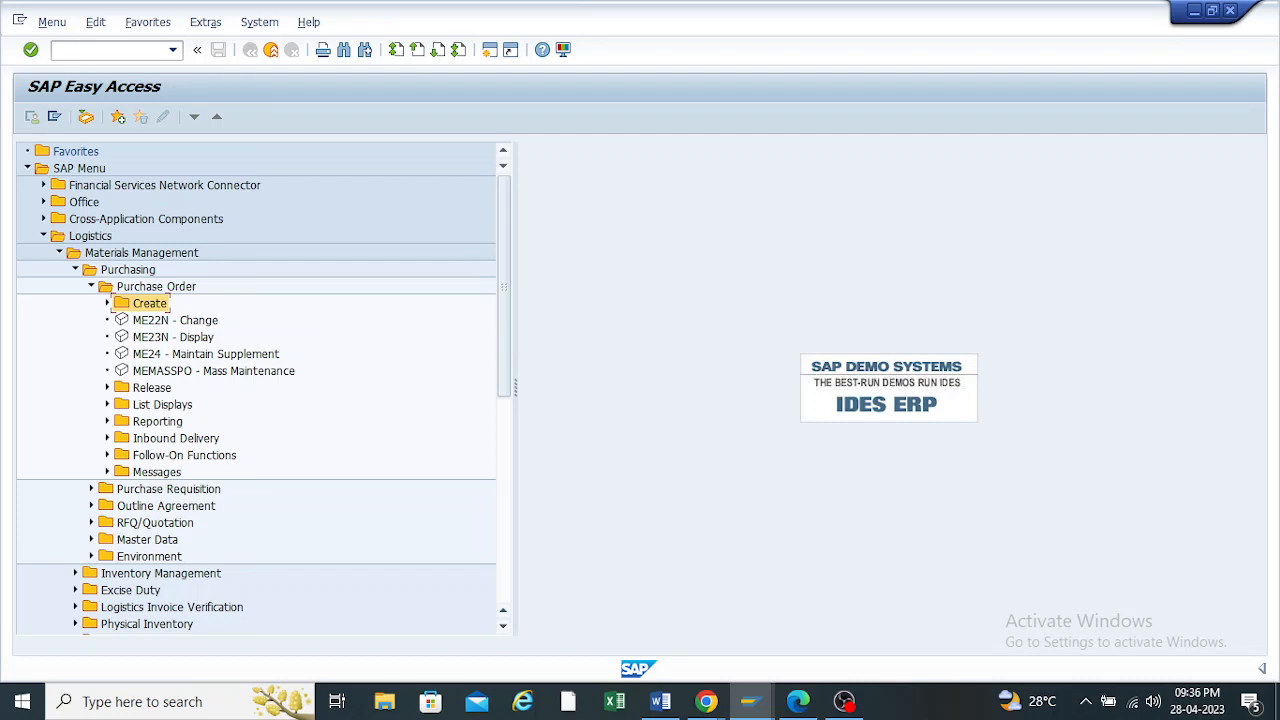
pyautogui.click(107, 303)
pyautogui.doubleClick(170, 320)
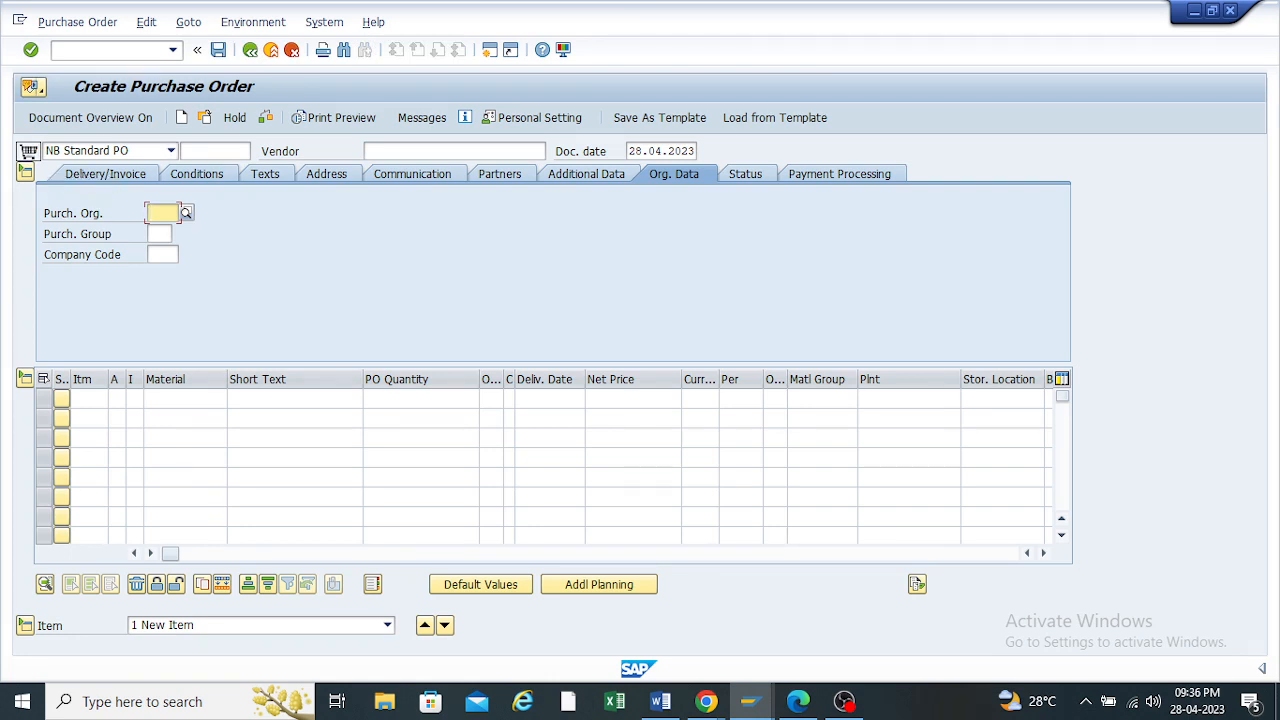
# Look through the available purchase order document types and keep NB Standard PO selected
pyautogui.click(171, 151)
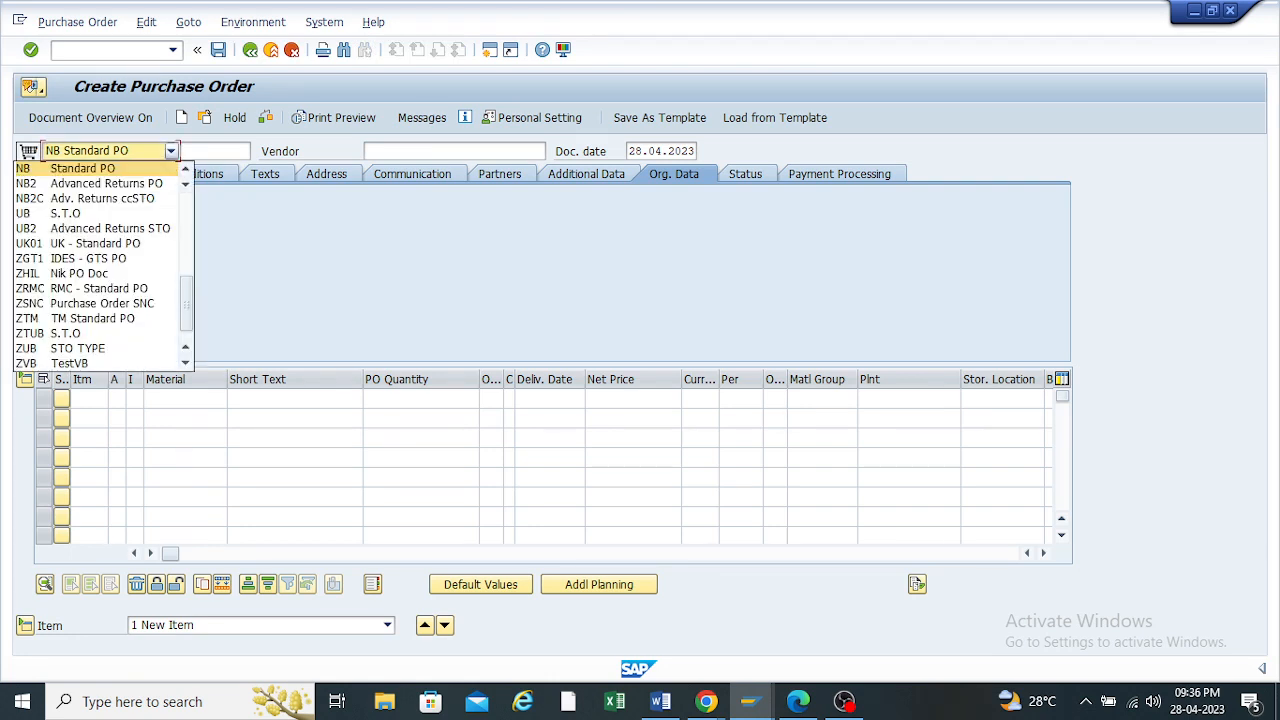
pyautogui.click(96, 169)
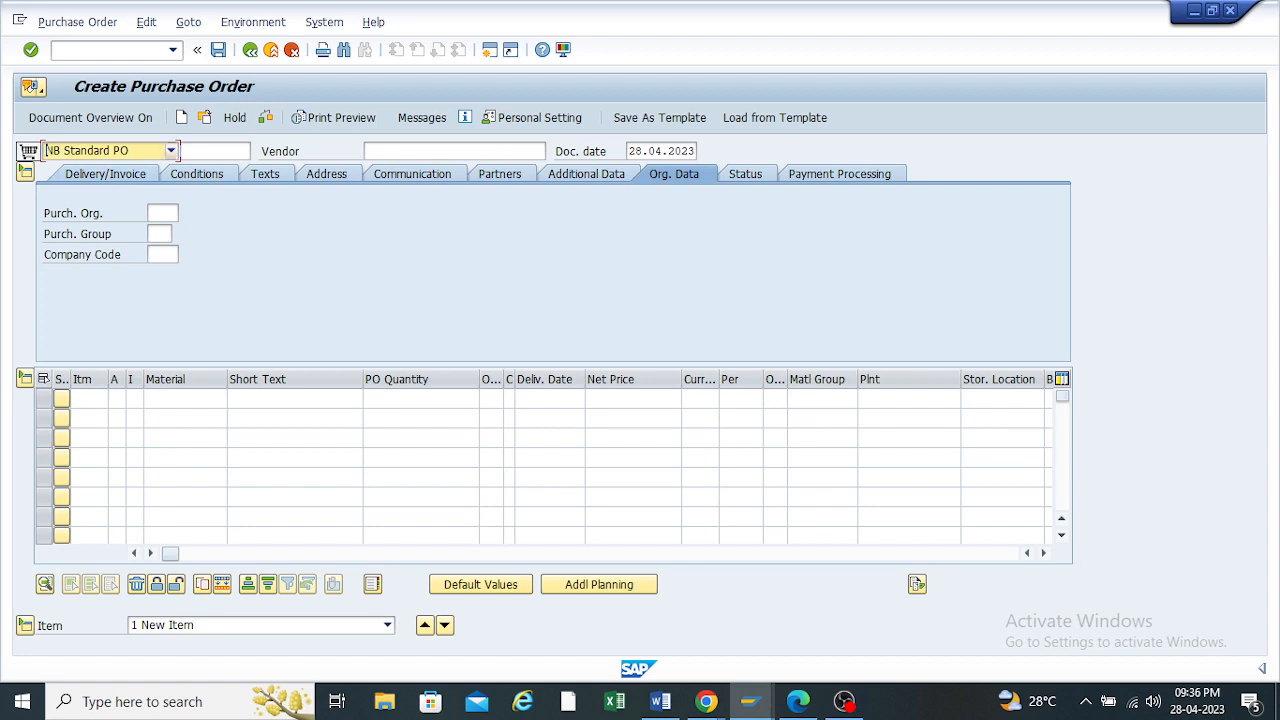
pyautogui.click(171, 151)
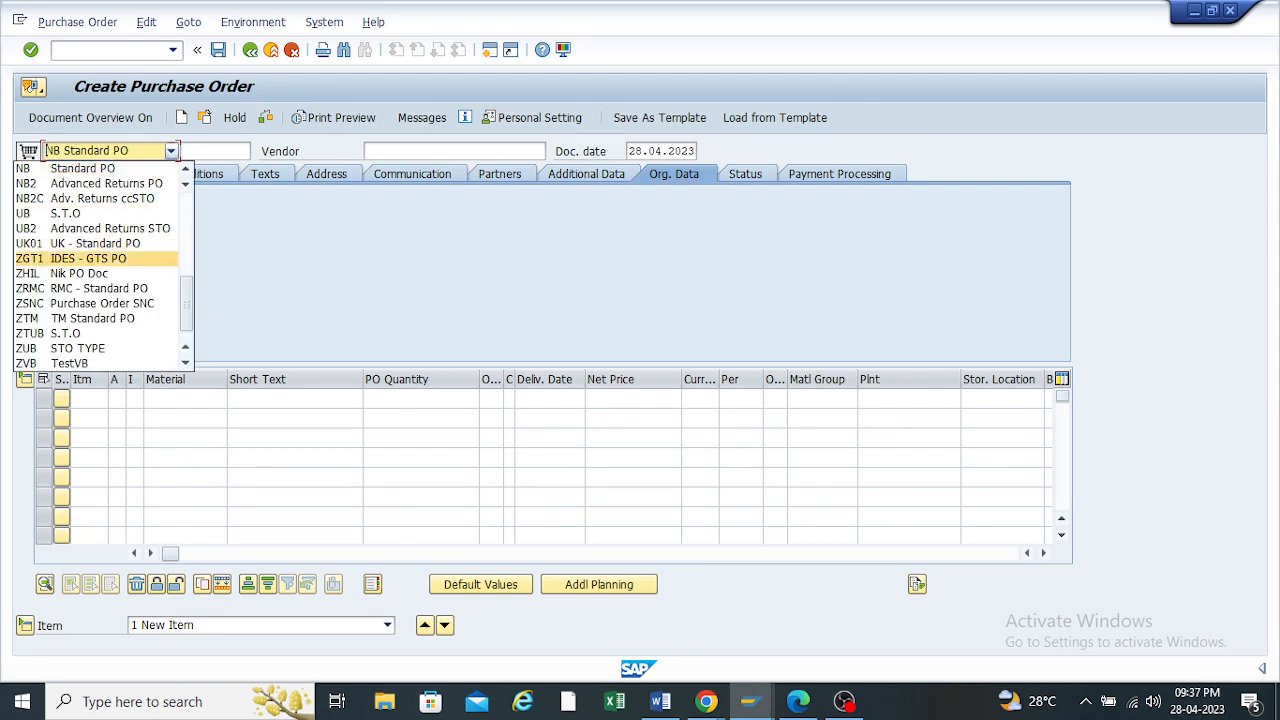
pyautogui.scroll(-2, 96, 288)
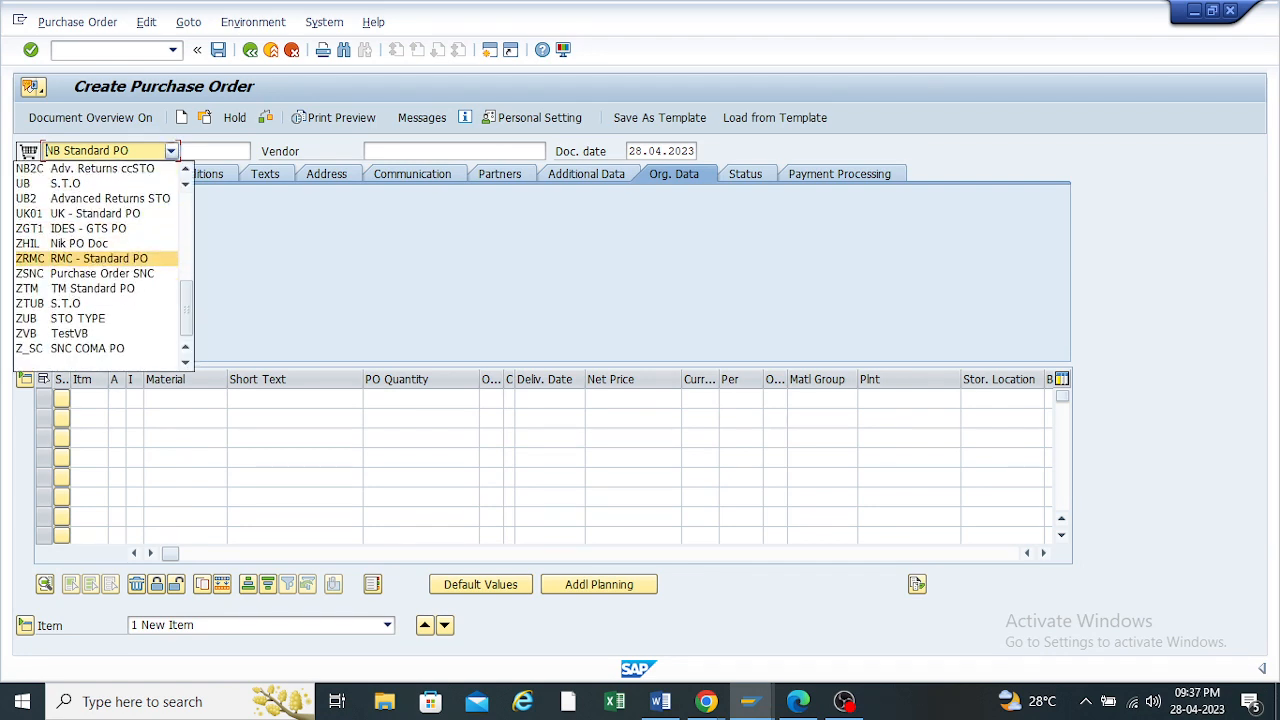
pyautogui.scroll(7, 96, 263)
pyautogui.scroll(-2, 96, 198)
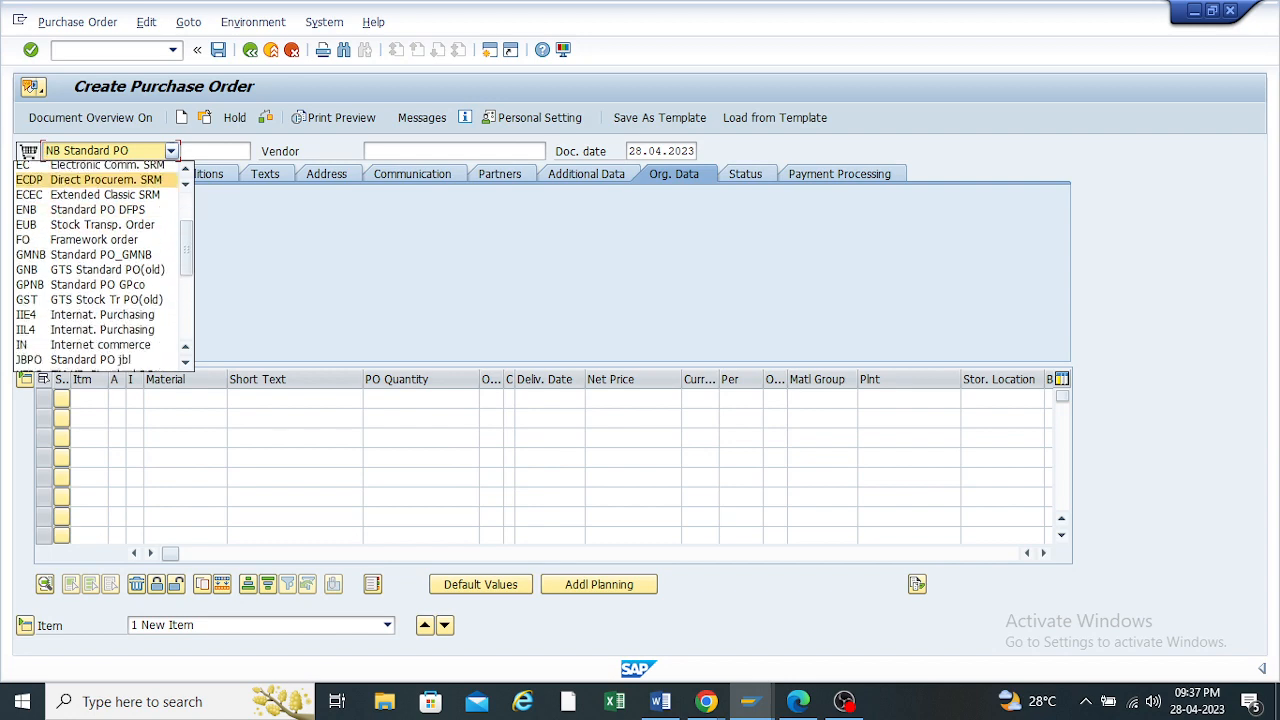
pyautogui.scroll(2, 96, 198)
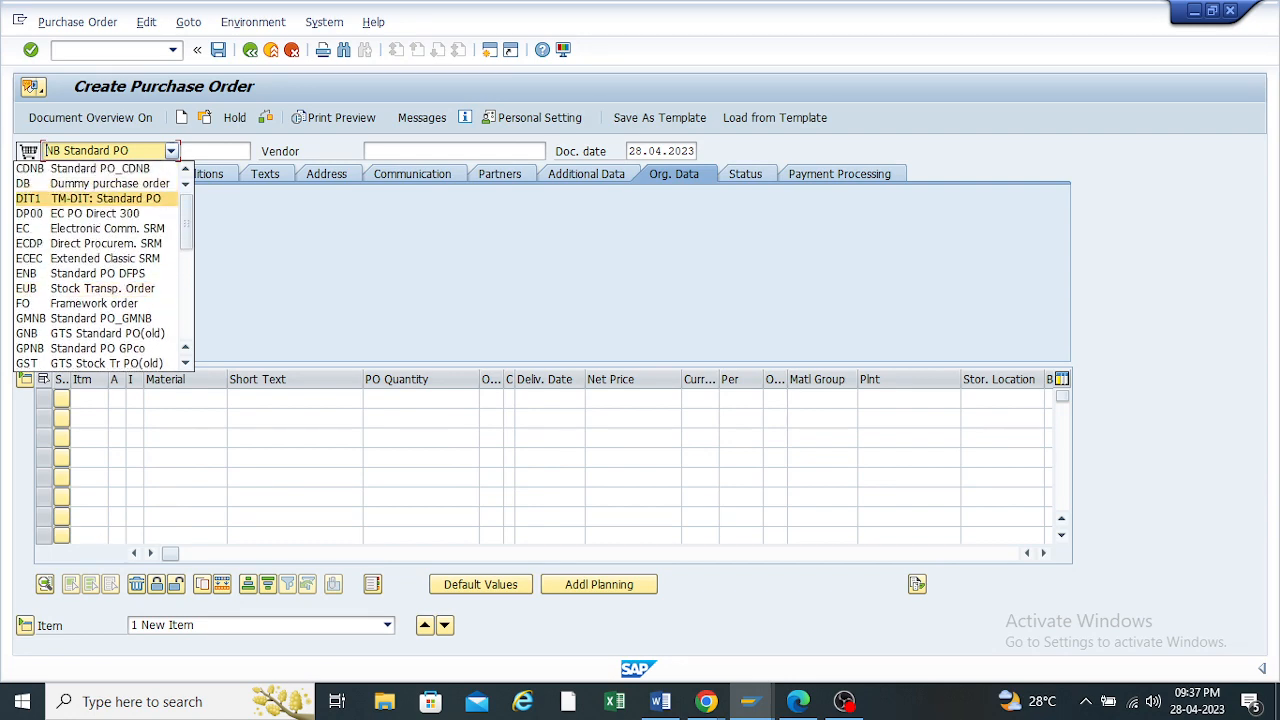
pyautogui.scroll(-2, 96, 318)
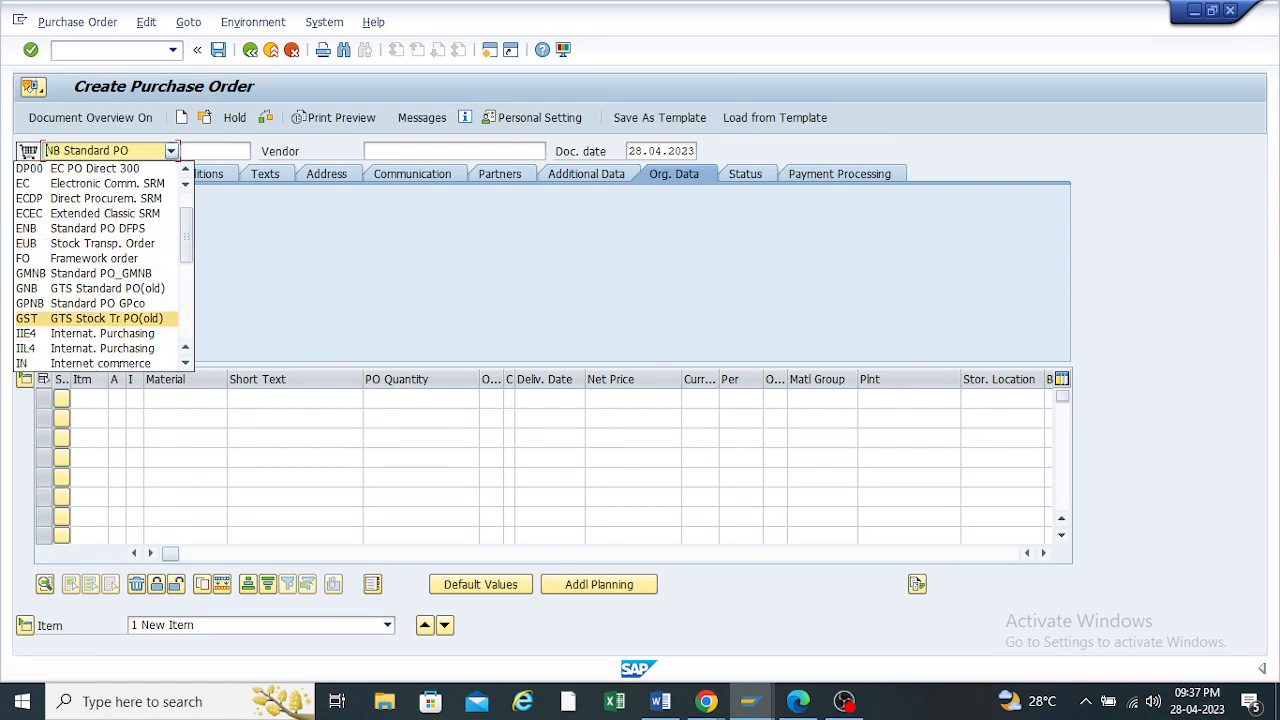
pyautogui.scroll(-4, 96, 318)
pyautogui.scroll(-3, 96, 318)
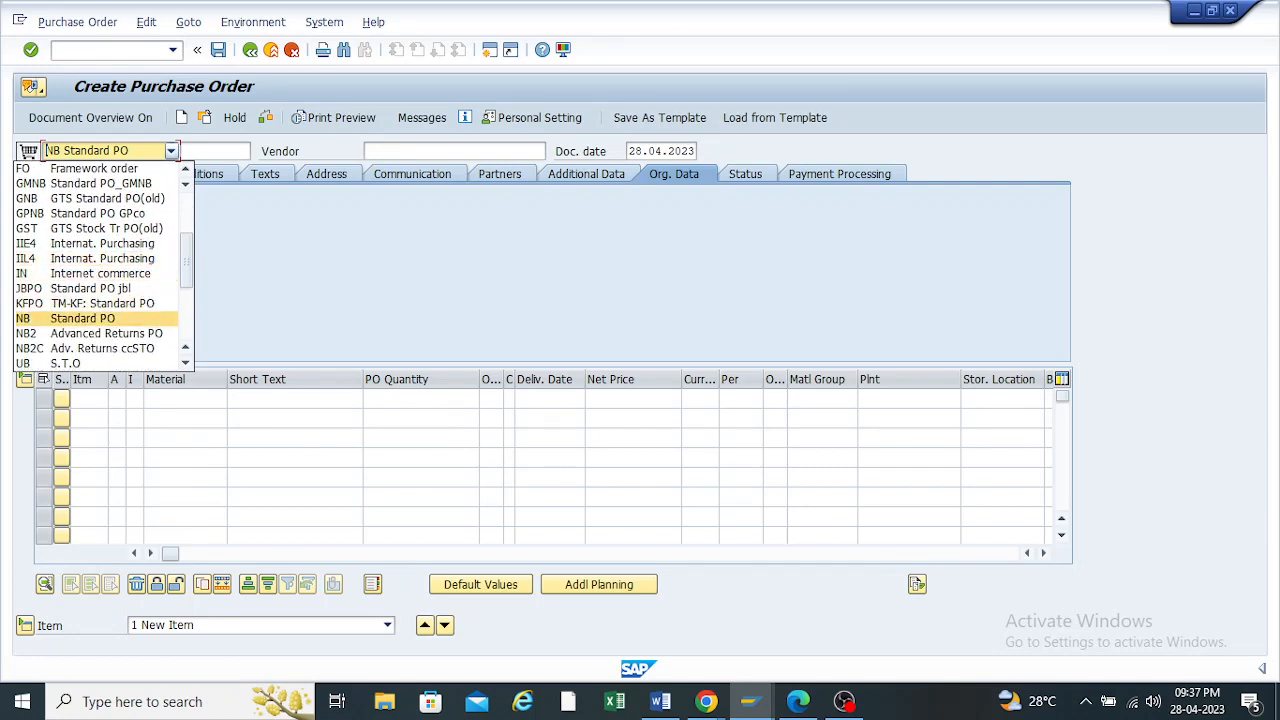
pyautogui.click(96, 318)
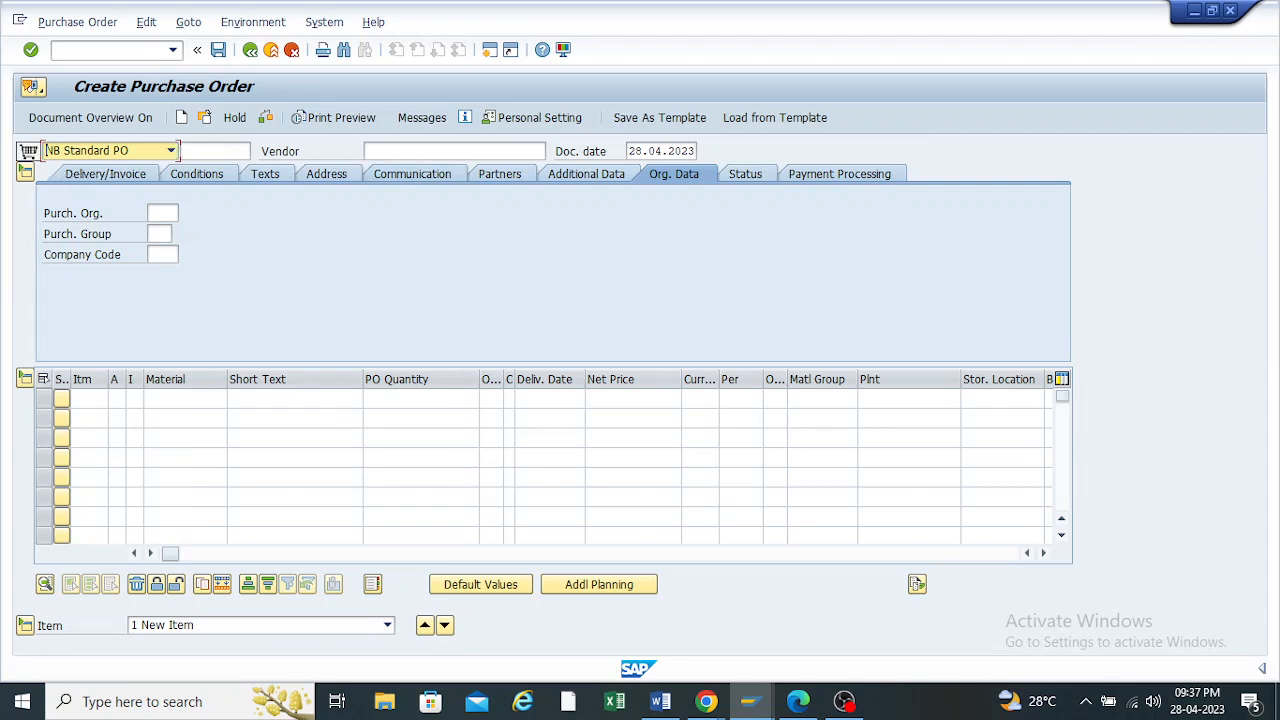
# Enter the TP10 test vendor, purchasing organization TP10, purchasing group tp1 and company code h100 in the order header
pyautogui.click(420, 152)
pyautogui.click(410, 167)
pyautogui.click(160, 213)
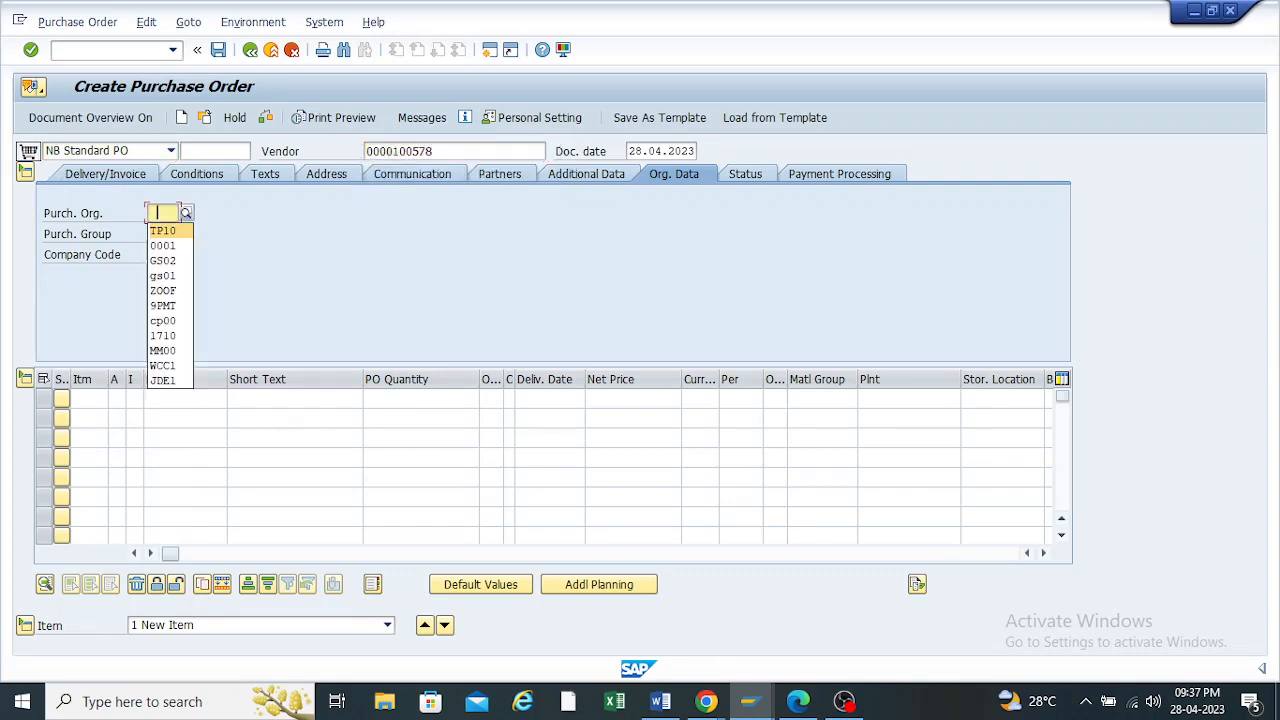
pyautogui.click(162, 232)
pyautogui.click(160, 234)
pyautogui.click(160, 252)
pyautogui.click(162, 254)
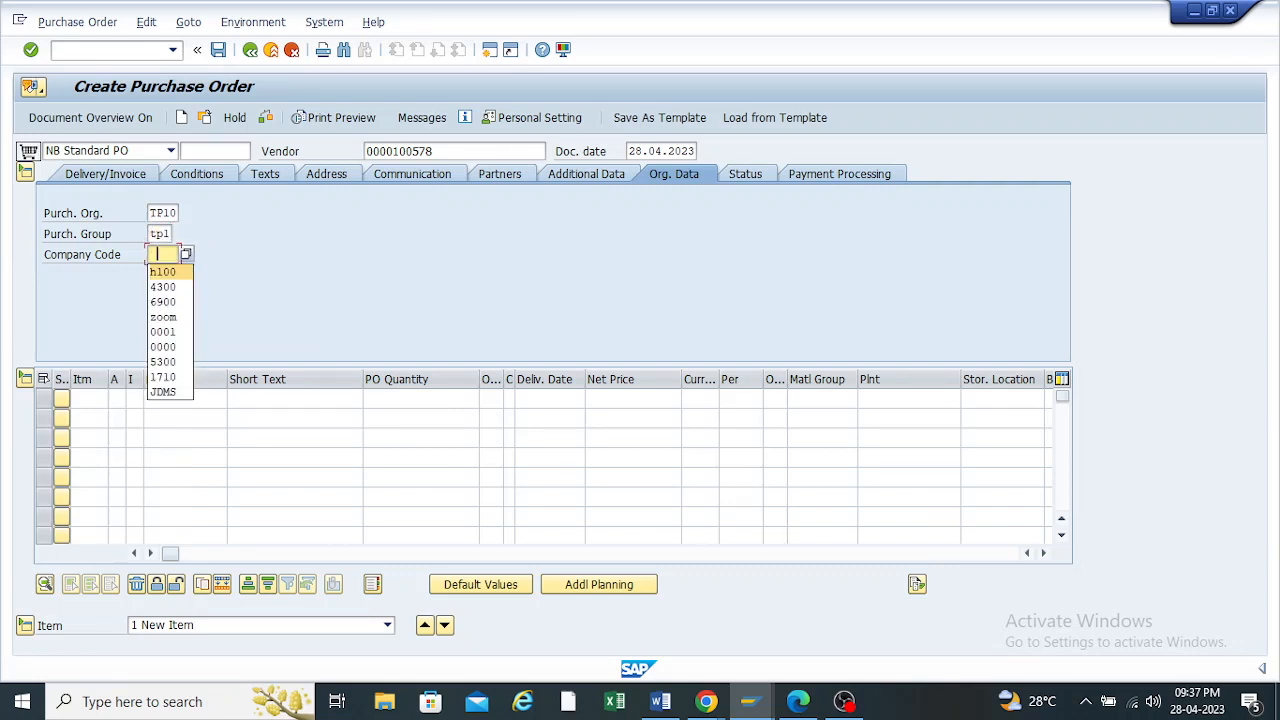
pyautogui.click(160, 271)
# Enter the first order item with material 100000000, quantity 50, plant tp10 and storage location rm00
pyautogui.click(185, 399)
pyautogui.click(185, 416)
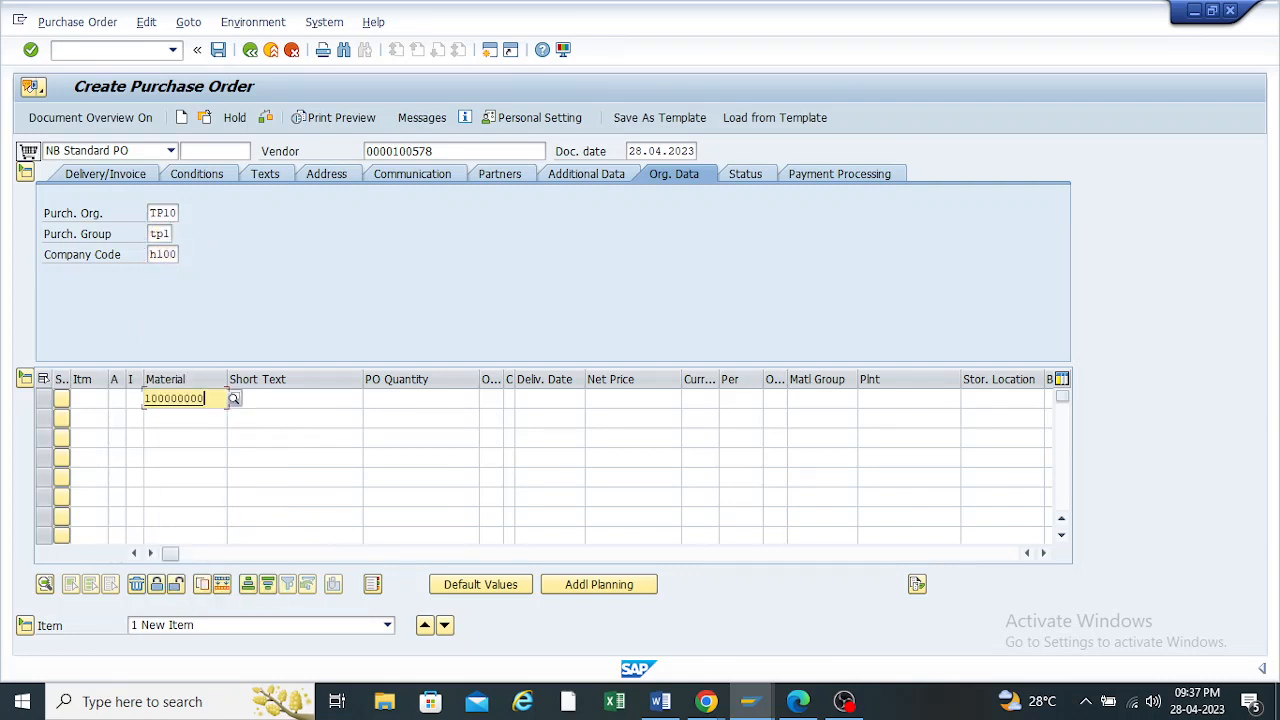
pyautogui.click(470, 398)
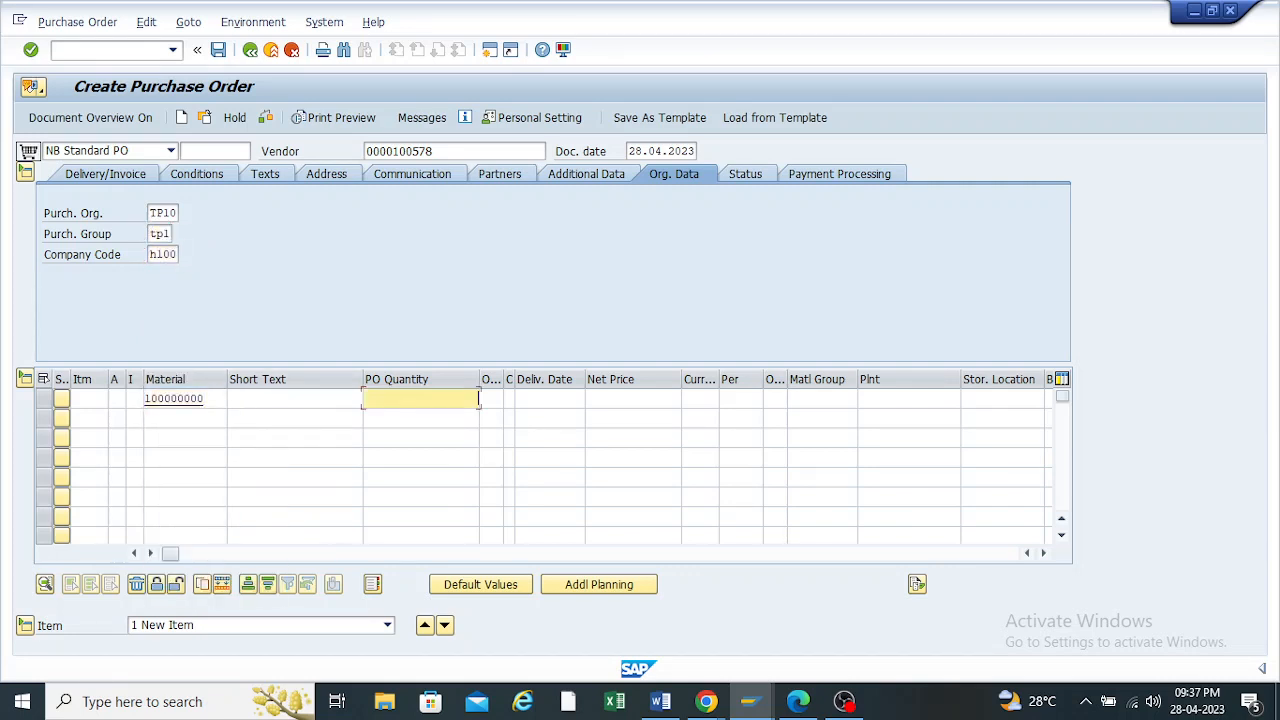
pyautogui.click(468, 417)
pyautogui.click(900, 399)
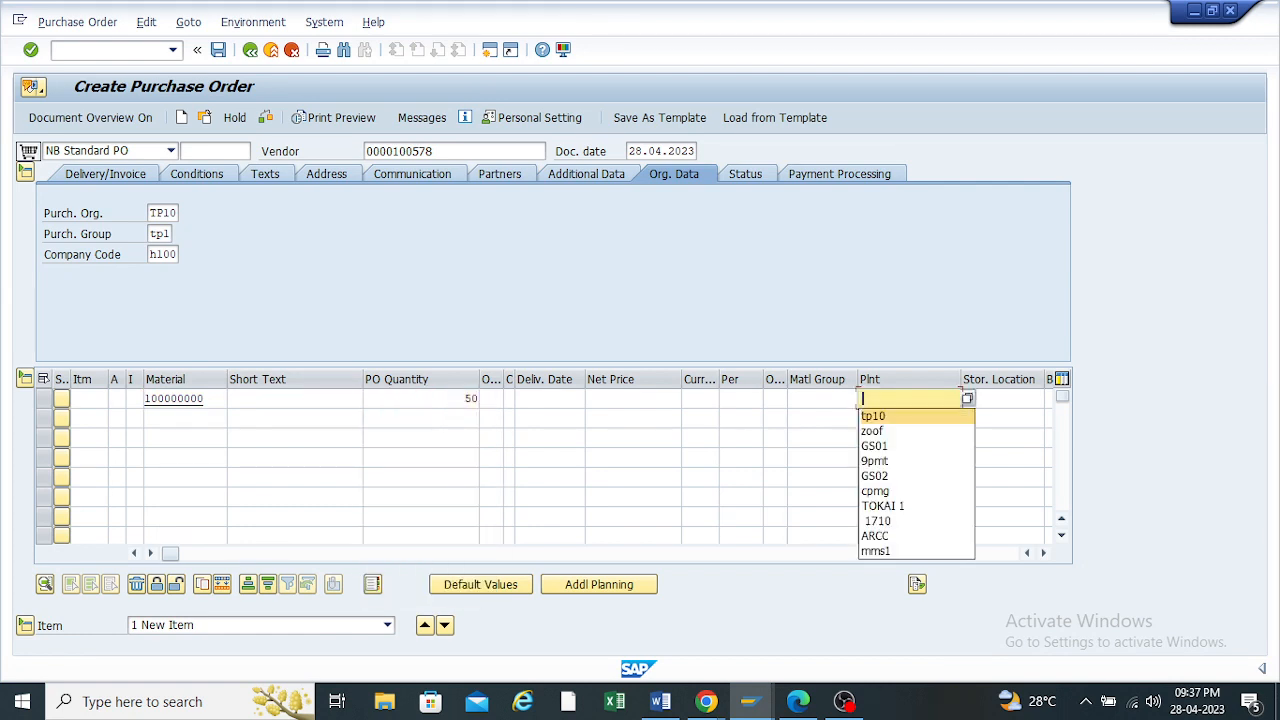
pyautogui.click(882, 416)
pyautogui.click(998, 399)
pyautogui.press('Return')
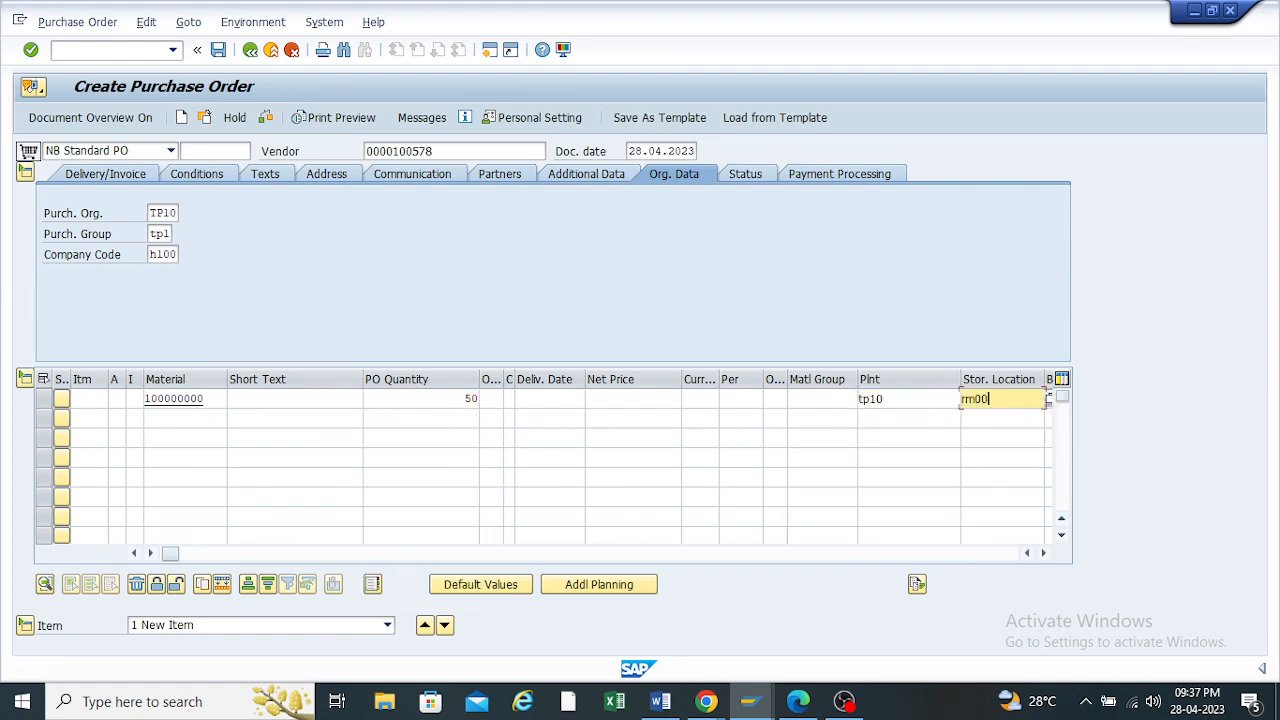
pyautogui.press('Return')
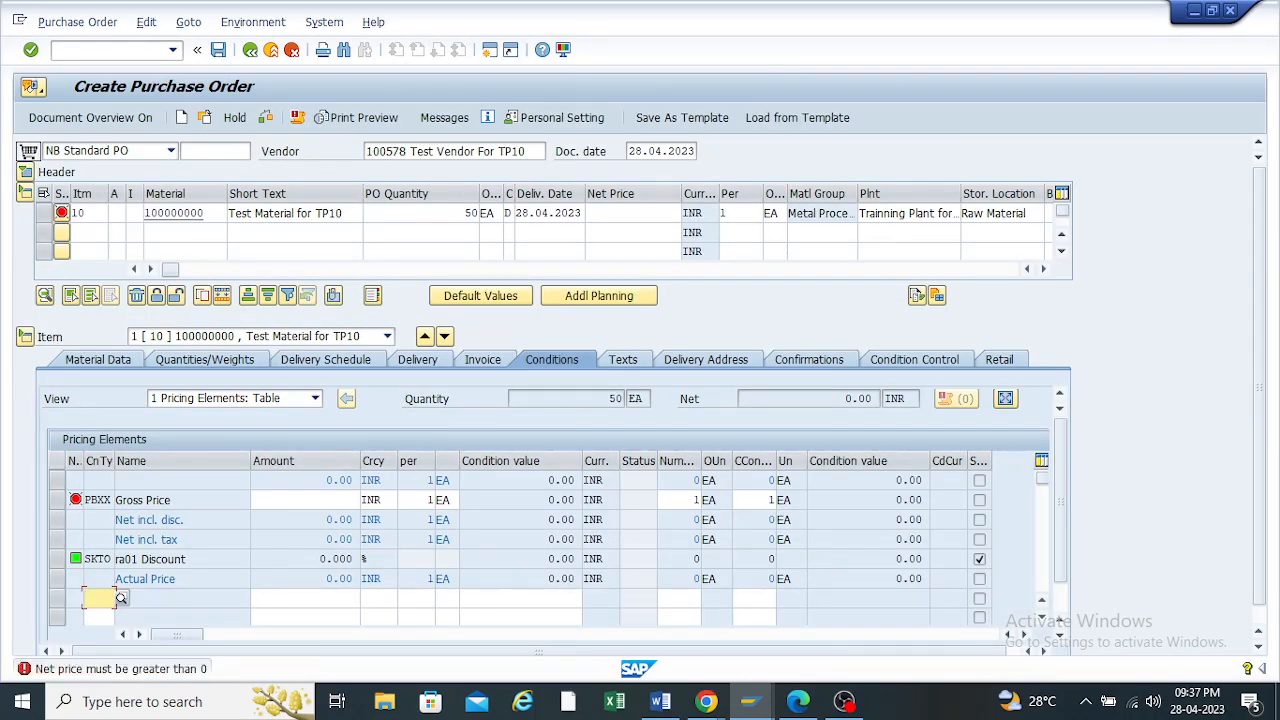
# Set the item's PBXX gross price to 10 INR, check the purchase order and close the message list
pyautogui.click(300, 499)
pyautogui.write('10')
pyautogui.press('Return')
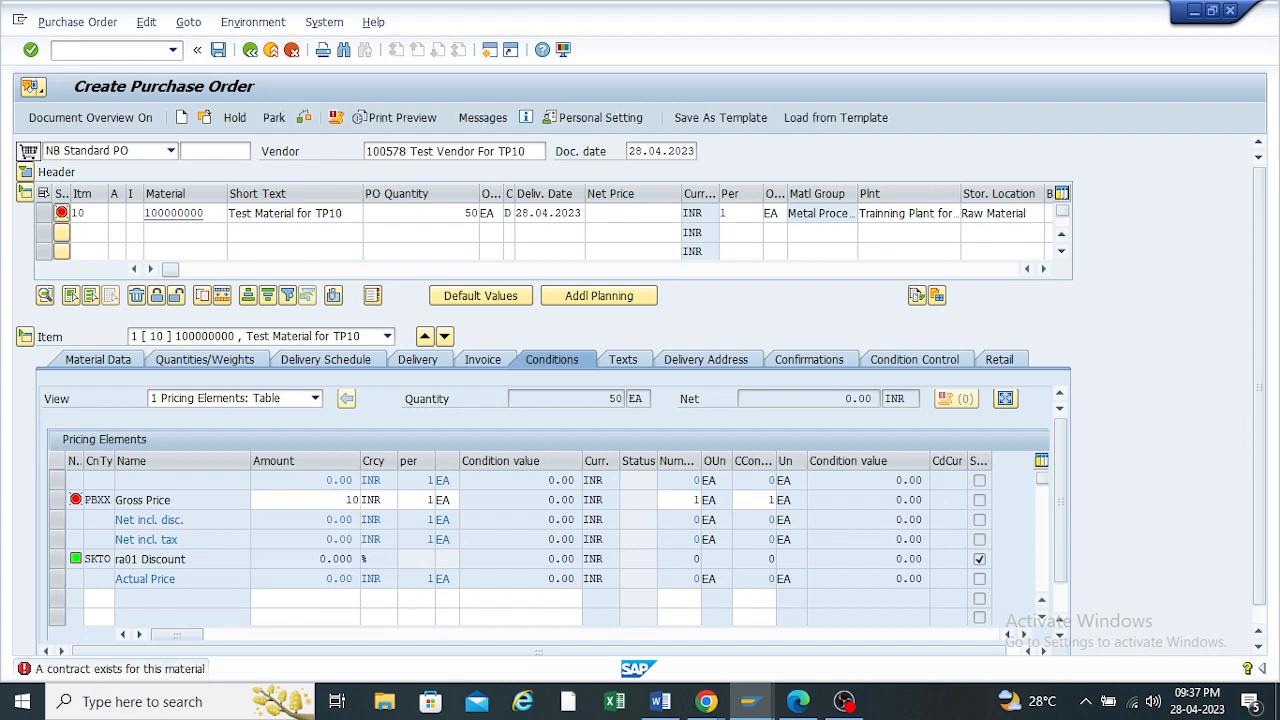
pyautogui.click(304, 118)
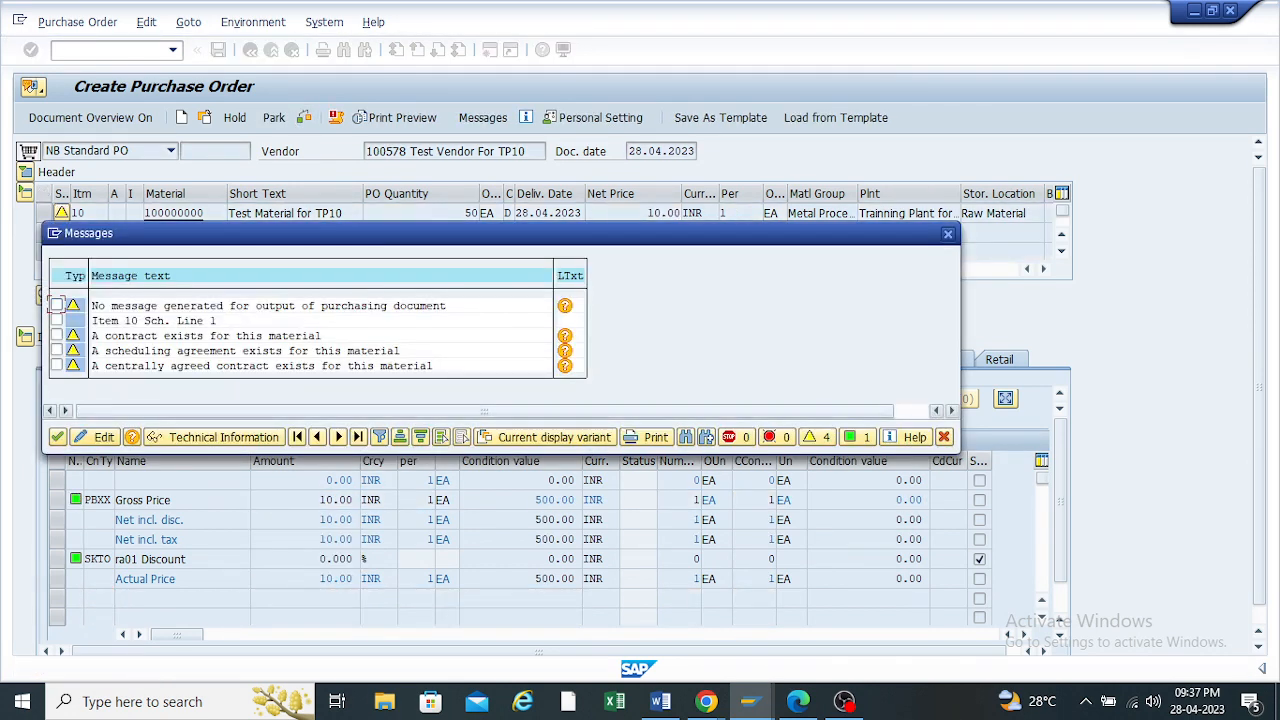
pyautogui.click(57, 437)
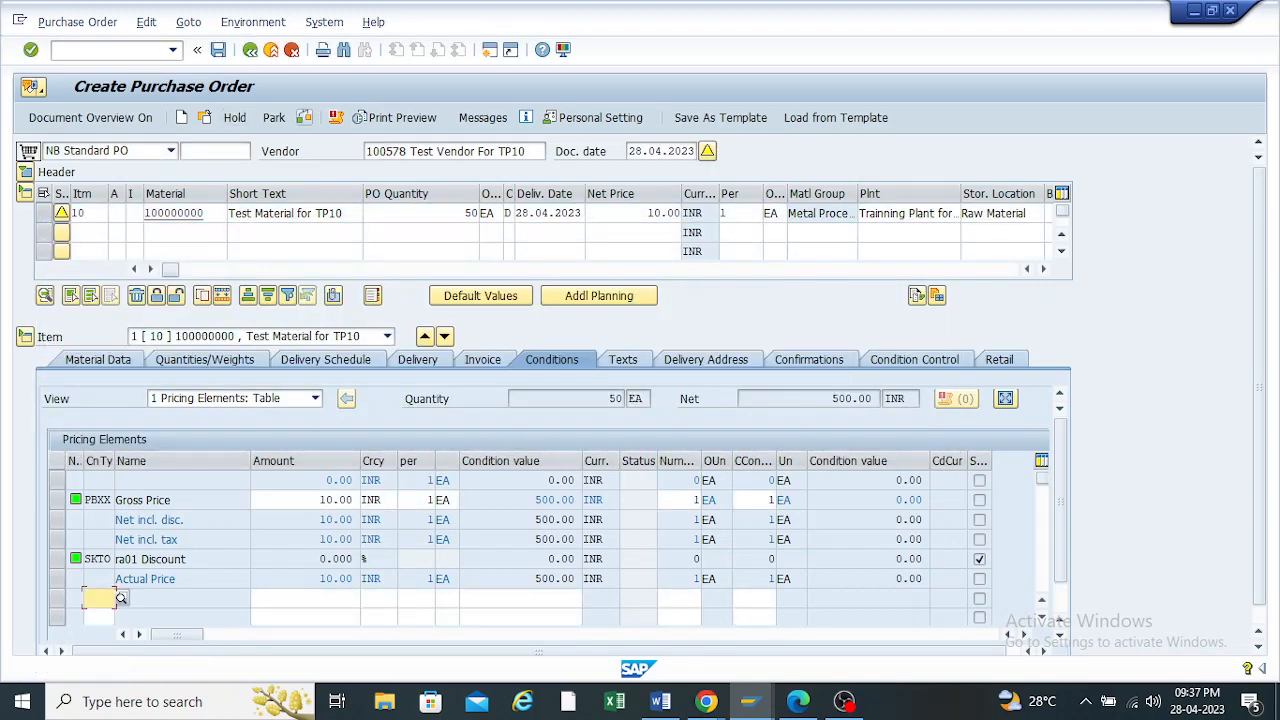
# Recheck and save the standard purchase order, and return to the SAP Easy Access menu
pyautogui.click(304, 118)
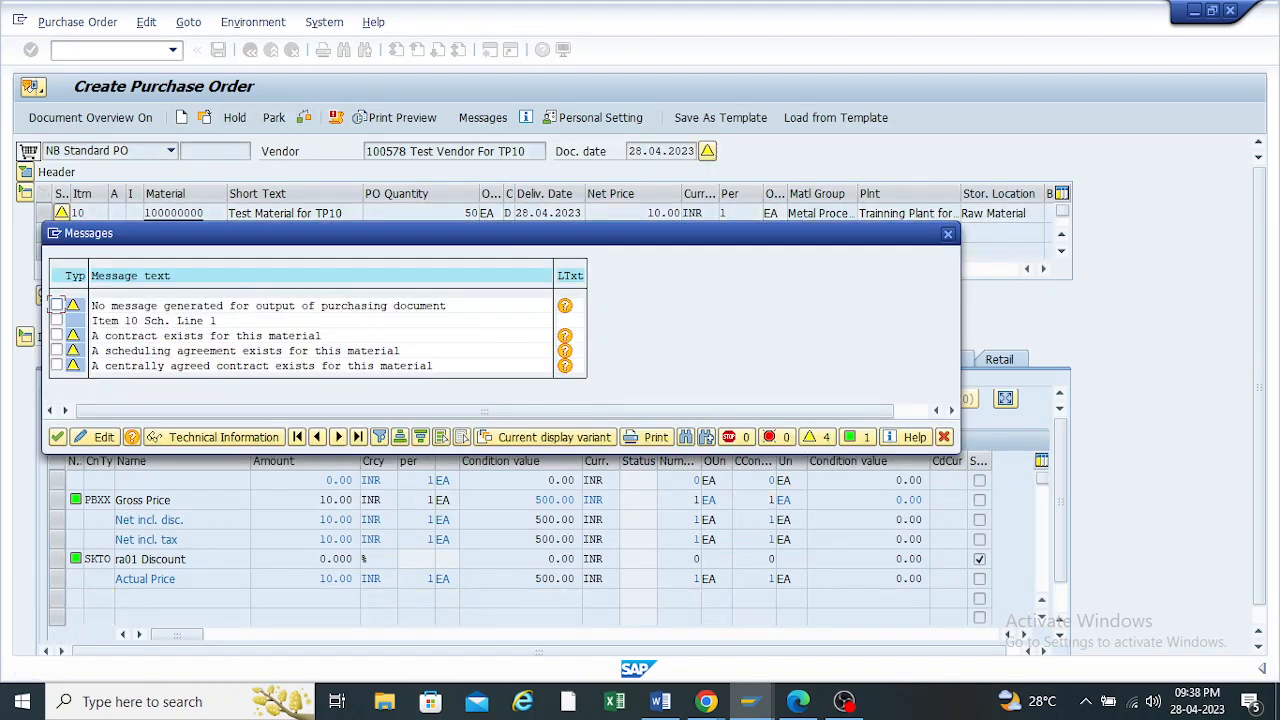
pyautogui.click(57, 437)
pyautogui.hotkey('ctrl', 's')
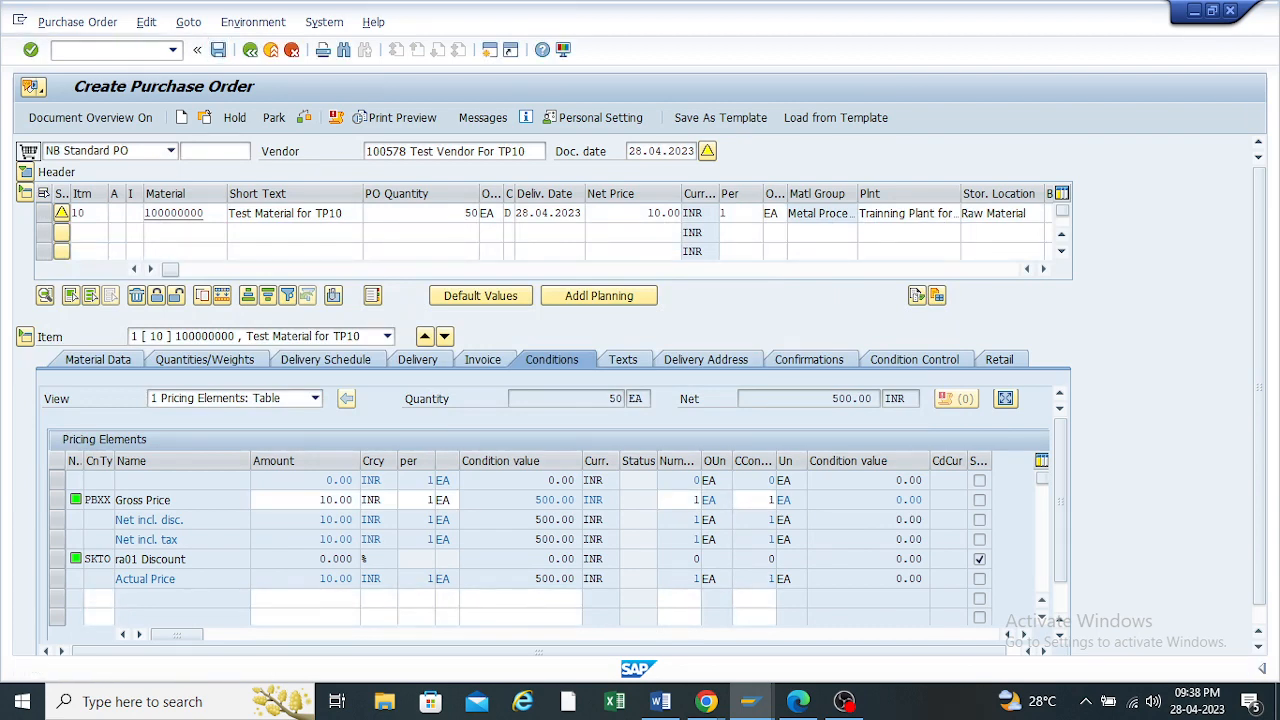
pyautogui.press('Return')
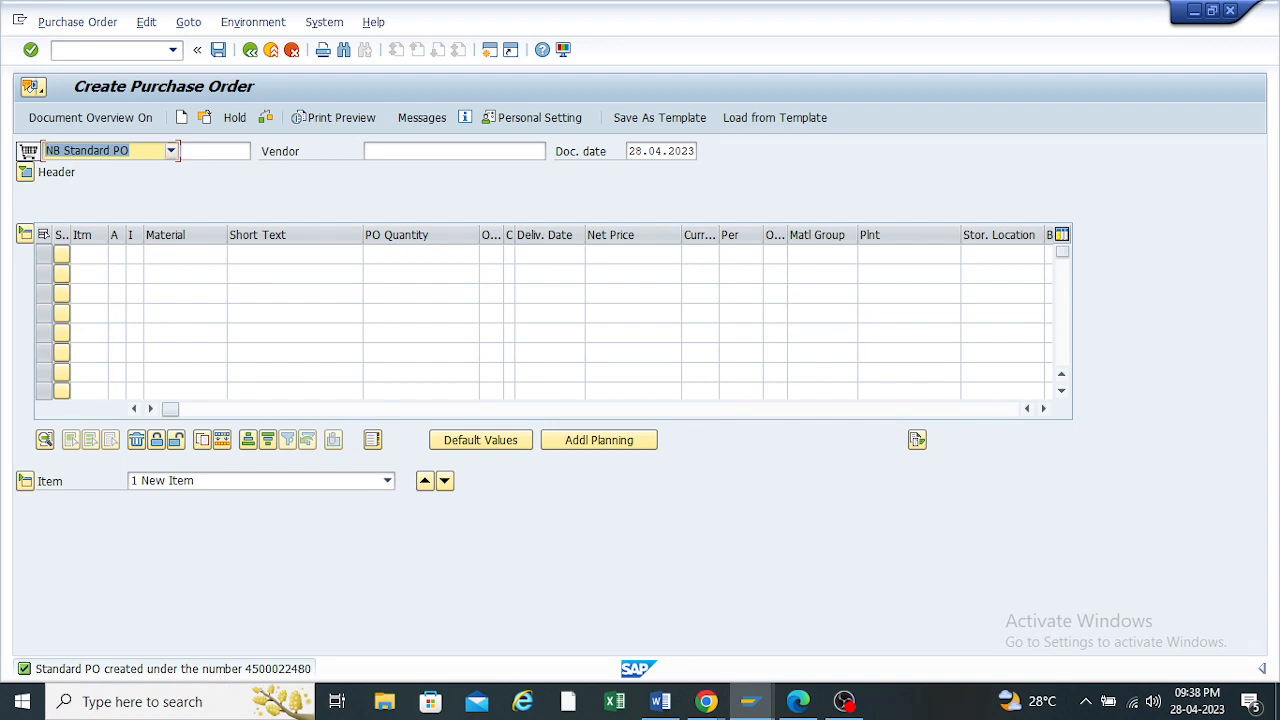
pyautogui.click(250, 50)
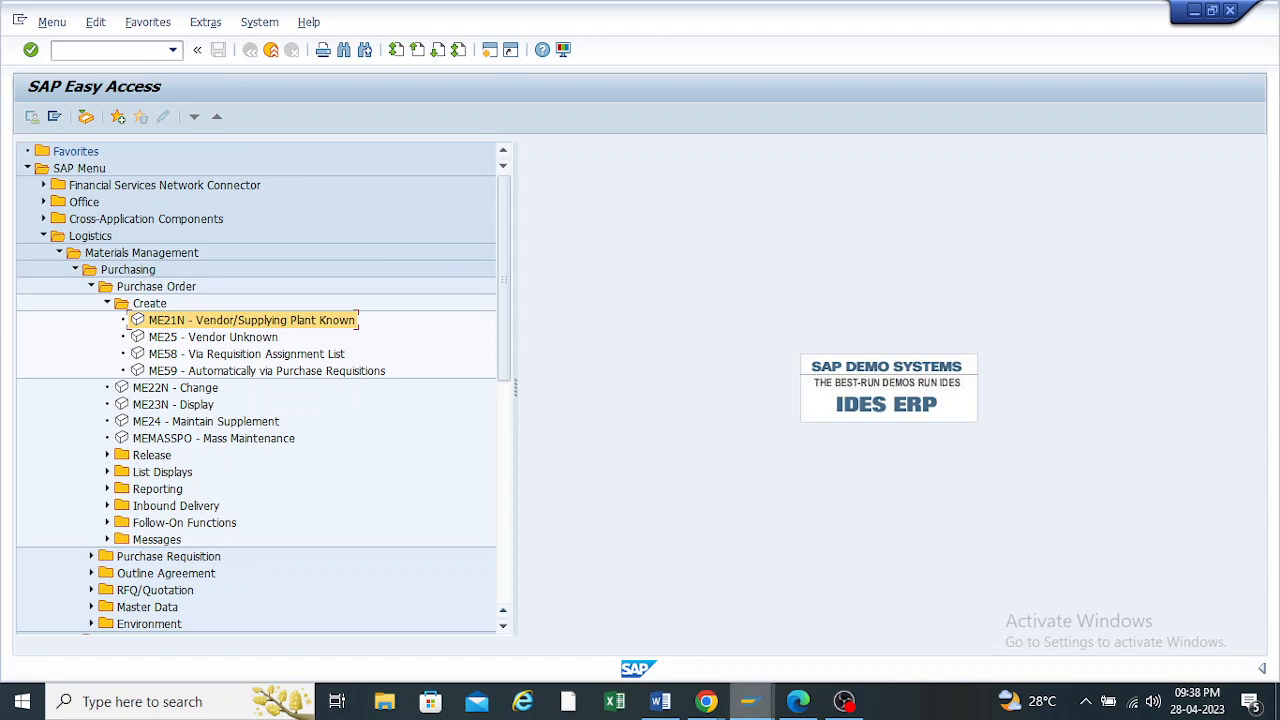
# Switch to the Display IMG session and open Define Document Types under Materials Management, Purchasing, Purchase Order
pyautogui.moveTo(750, 701)
pyautogui.click(651, 600)
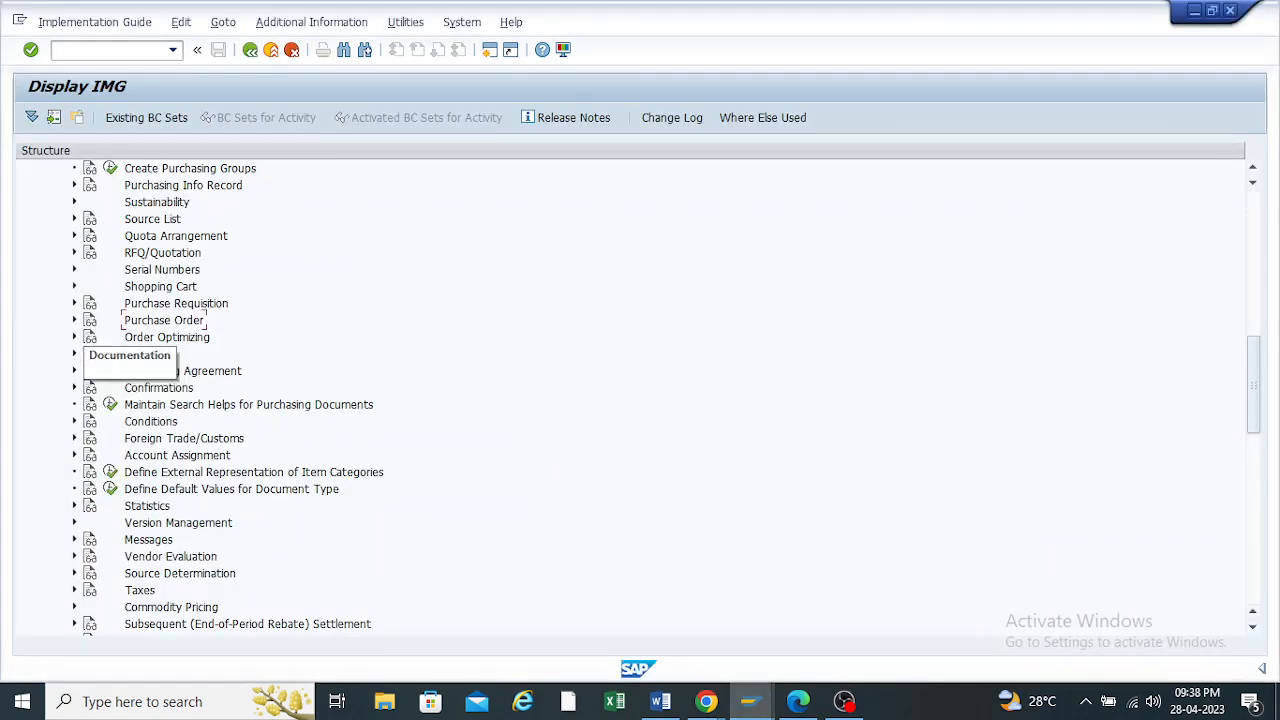
pyautogui.scroll(4, 90, 345)
pyautogui.scroll(2, 90, 345)
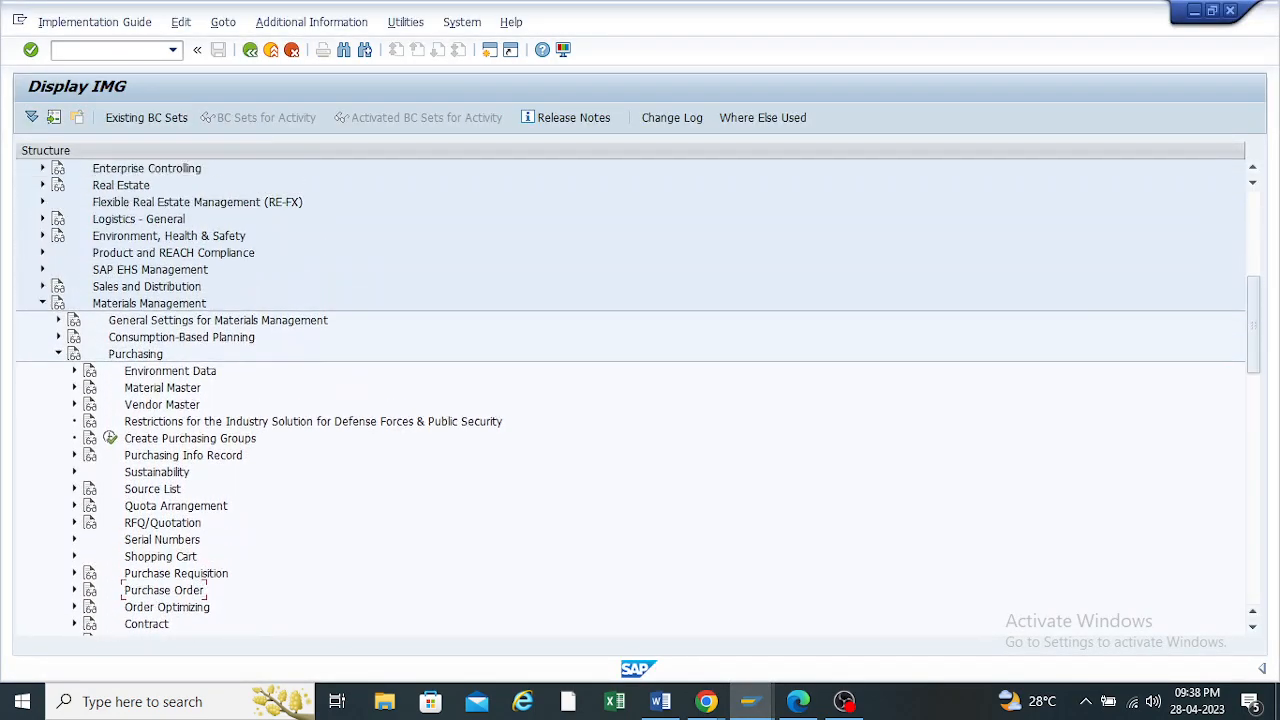
pyautogui.scroll(4, 90, 345)
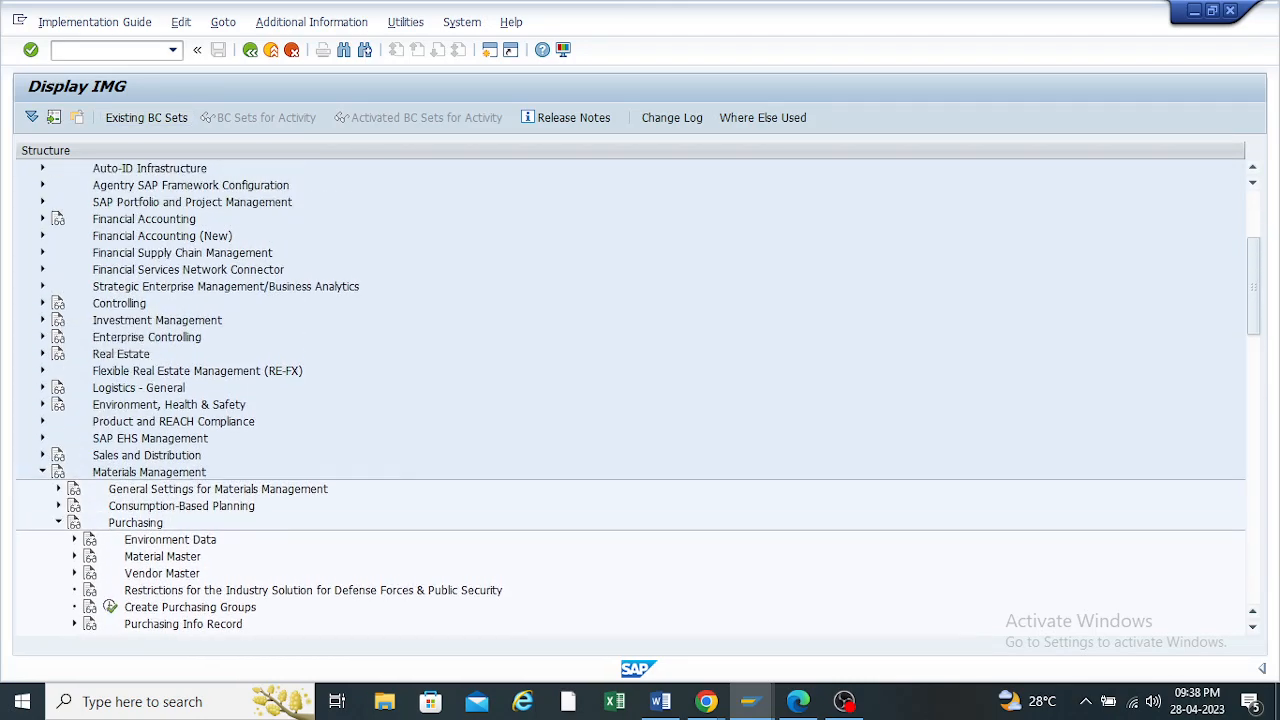
pyautogui.scroll(-1, 58, 456)
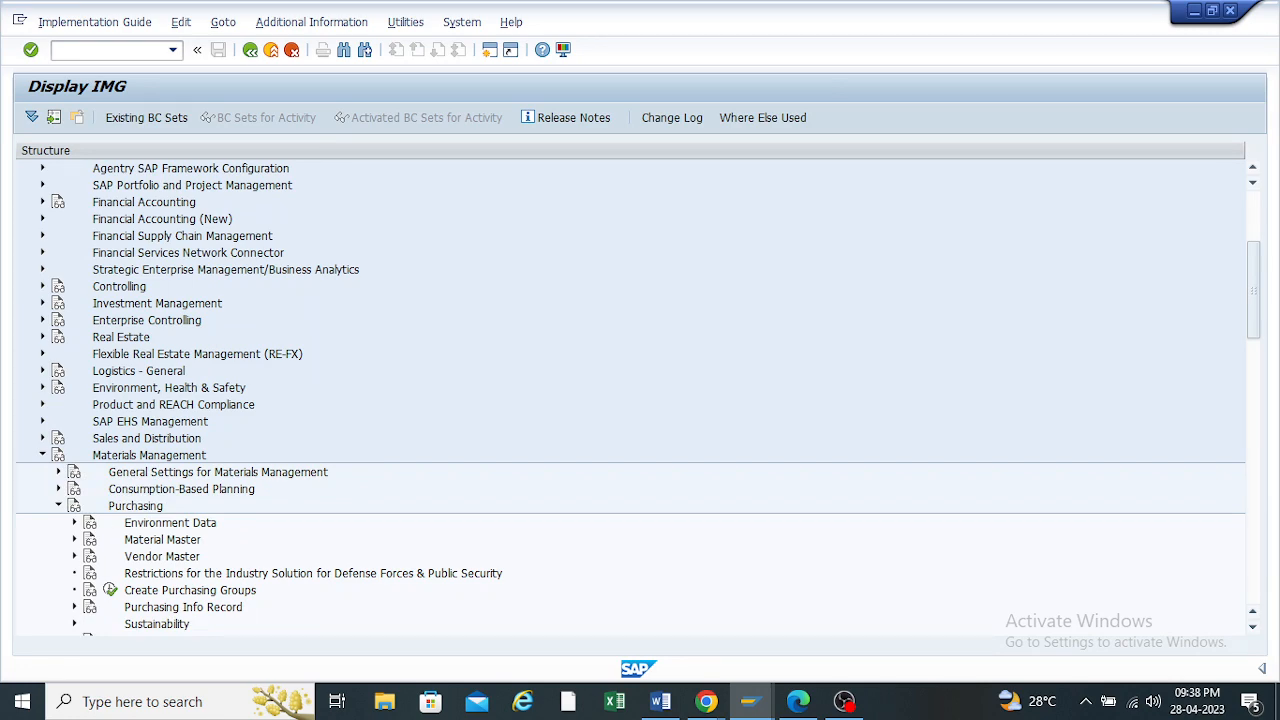
pyautogui.scroll(-5, 90, 500)
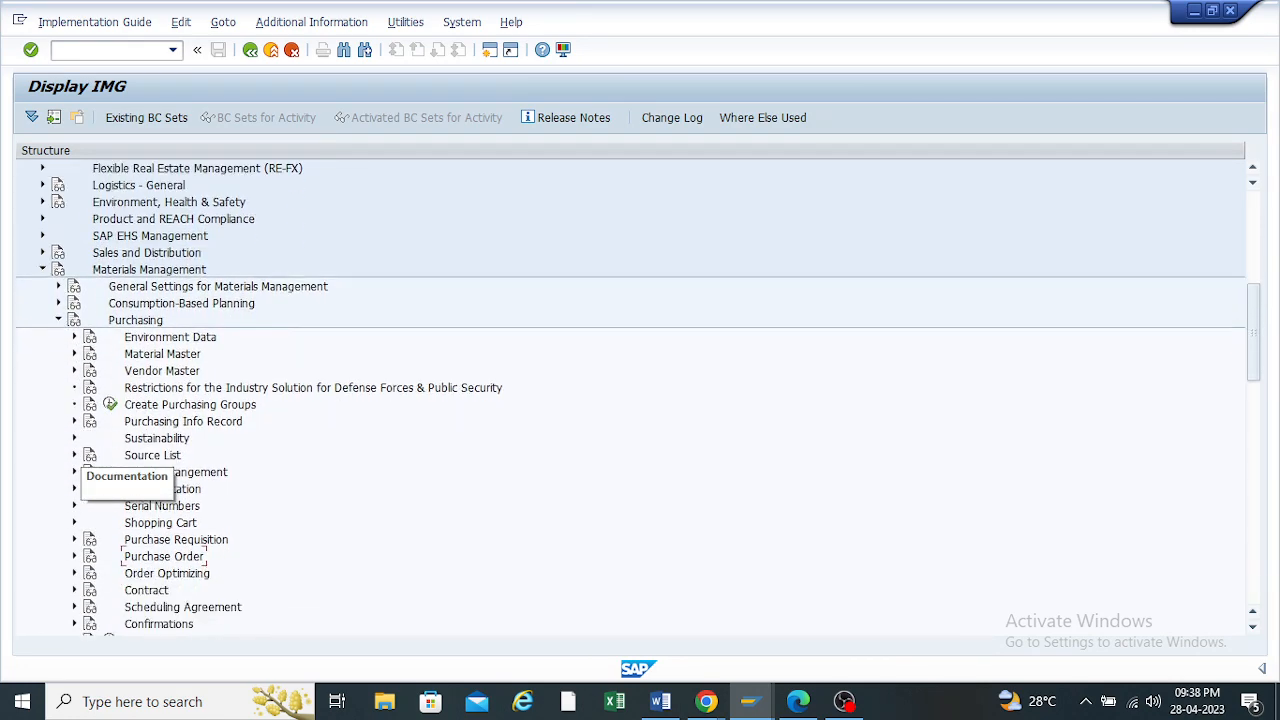
pyautogui.scroll(-2, 90, 465)
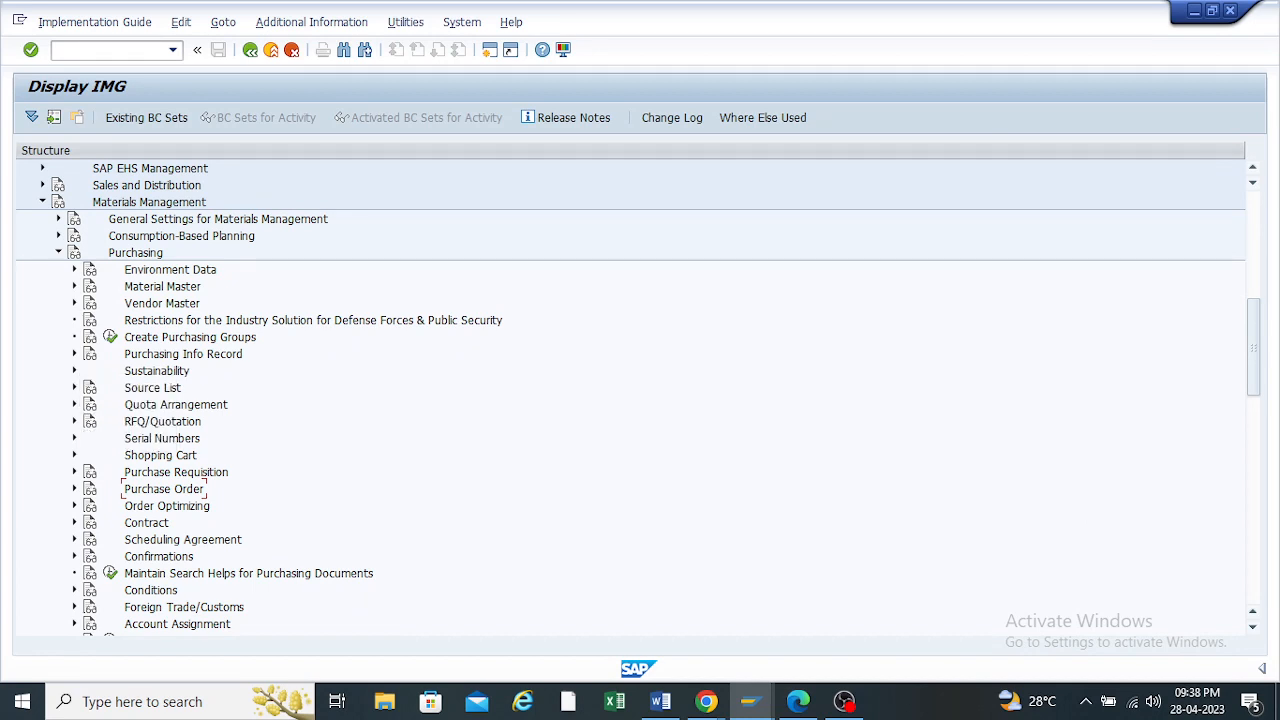
pyautogui.scroll(-1, 90, 465)
pyautogui.doubleClick(165, 455)
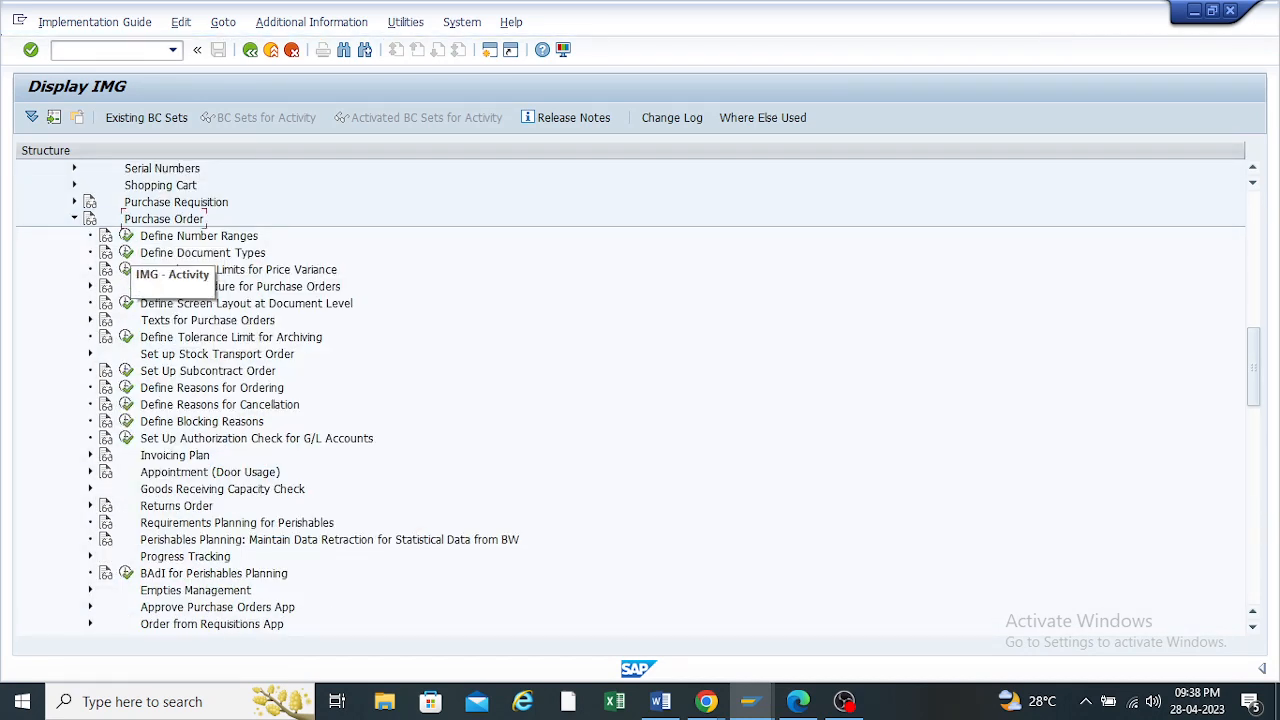
pyautogui.click(126, 252)
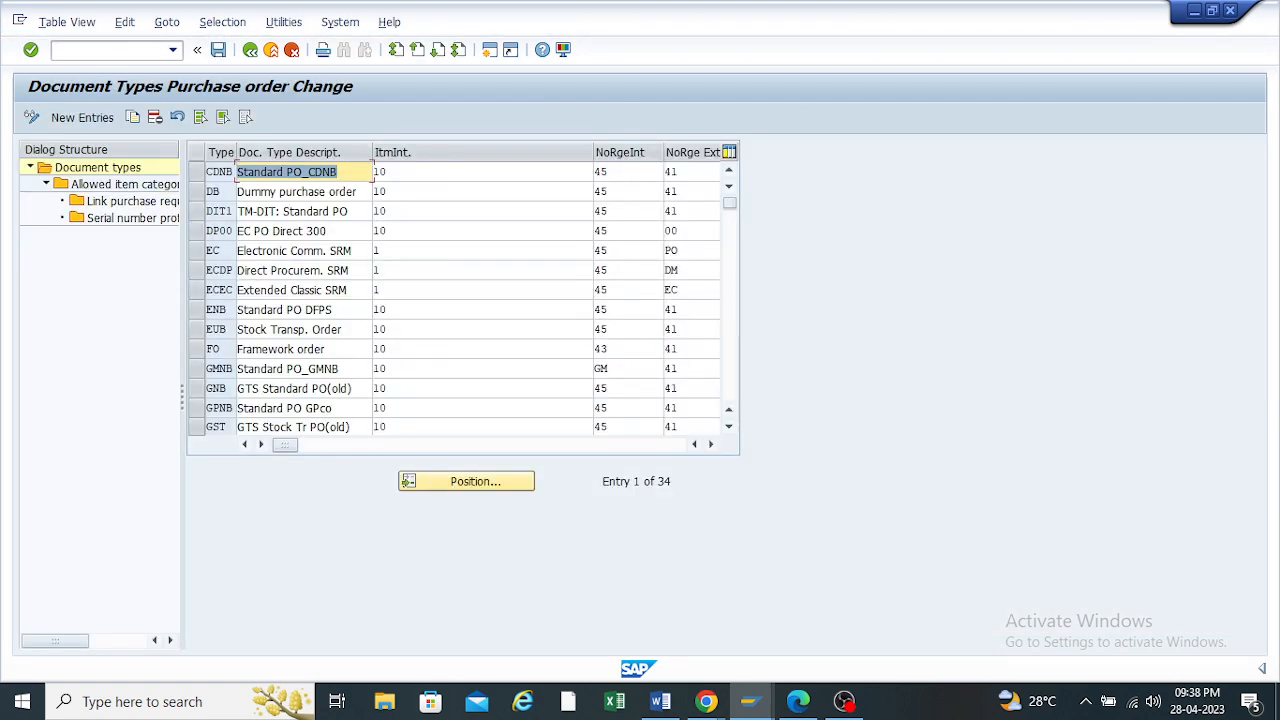
# Copy purchase order document type NB as ZNB with the description Standard PO for TP10
pyautogui.scroll(-1, 460, 300)
pyautogui.scroll(-1, 460, 300)
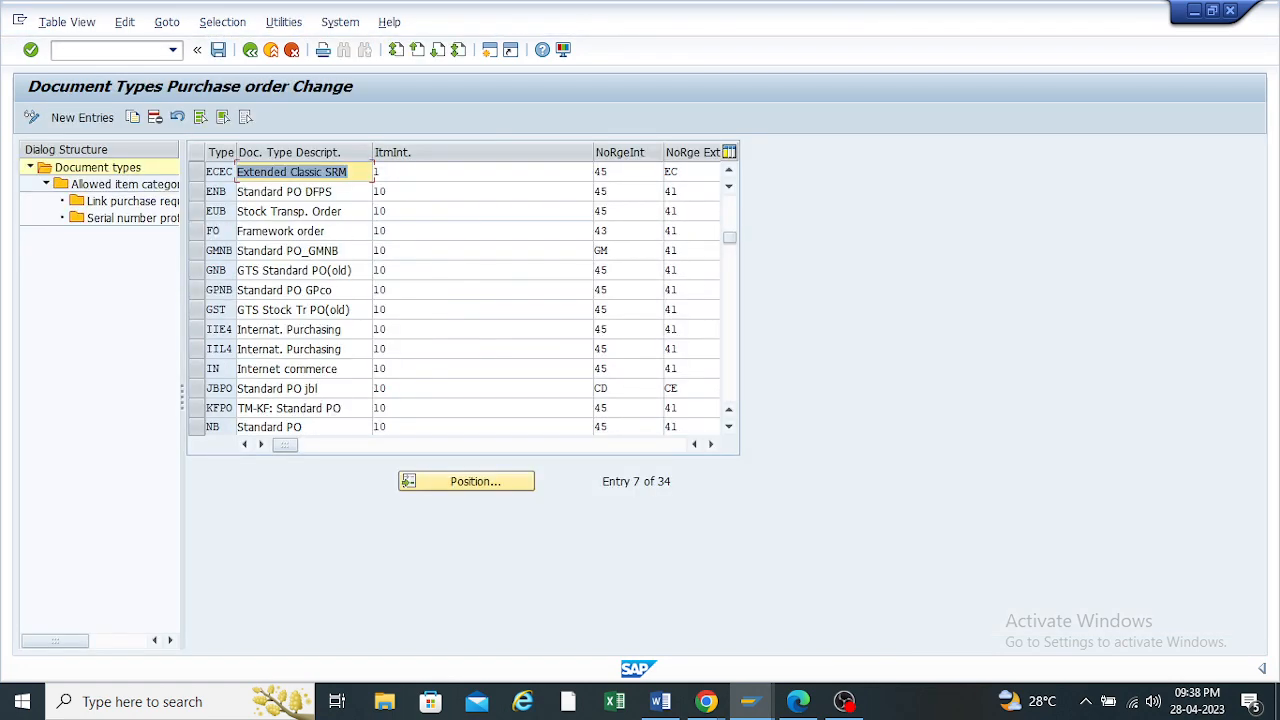
pyautogui.scroll(-1, 460, 300)
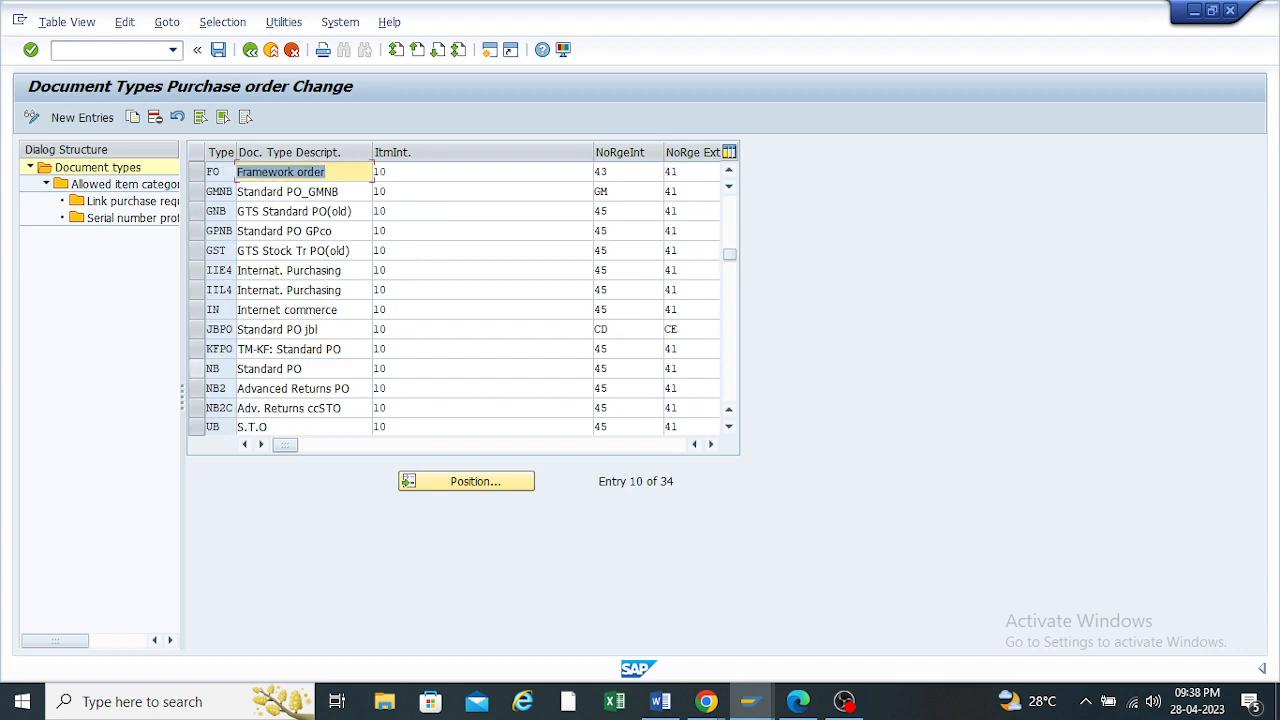
pyautogui.click(206, 368)
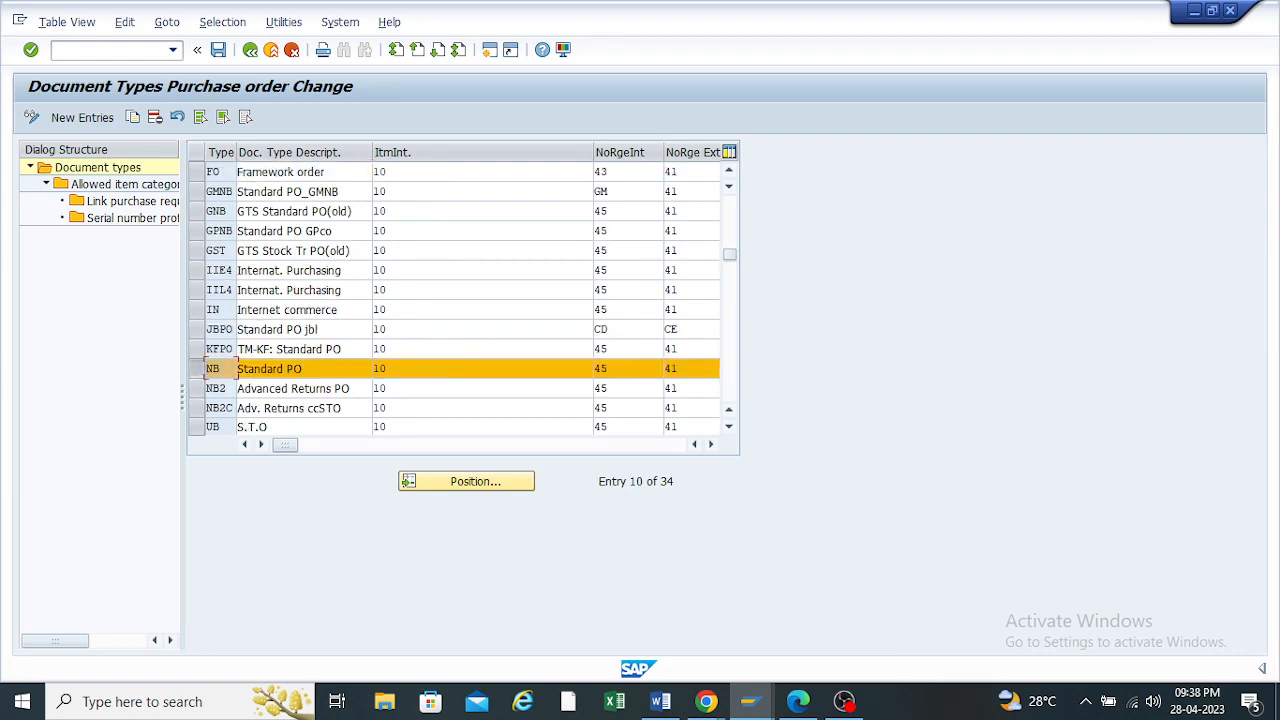
pyautogui.click(133, 117)
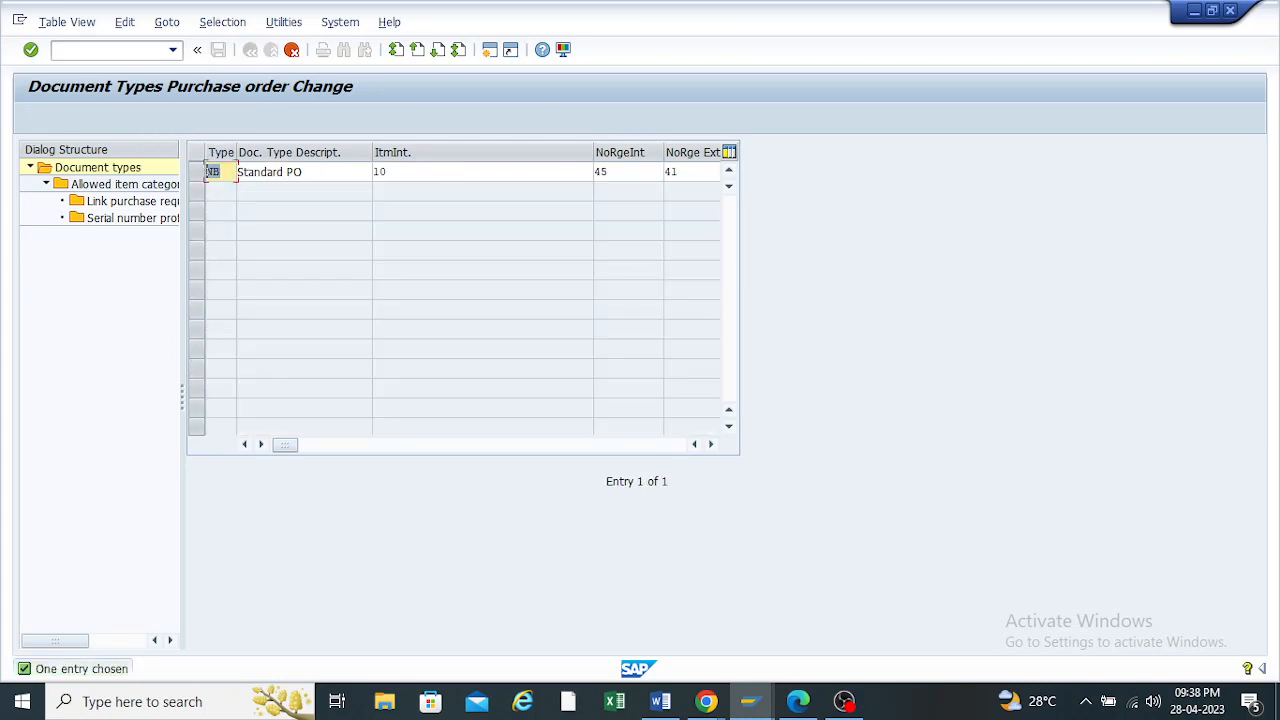
pyautogui.press('BackSpace')
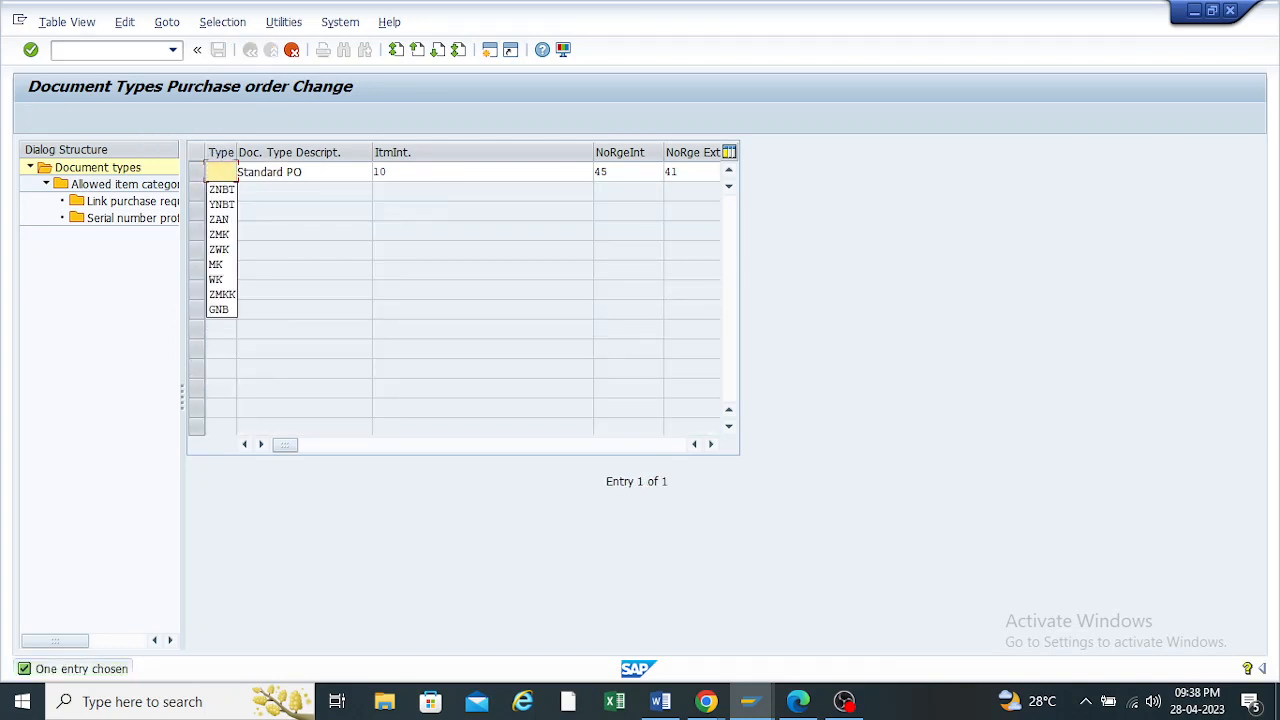
pyautogui.write('Z')
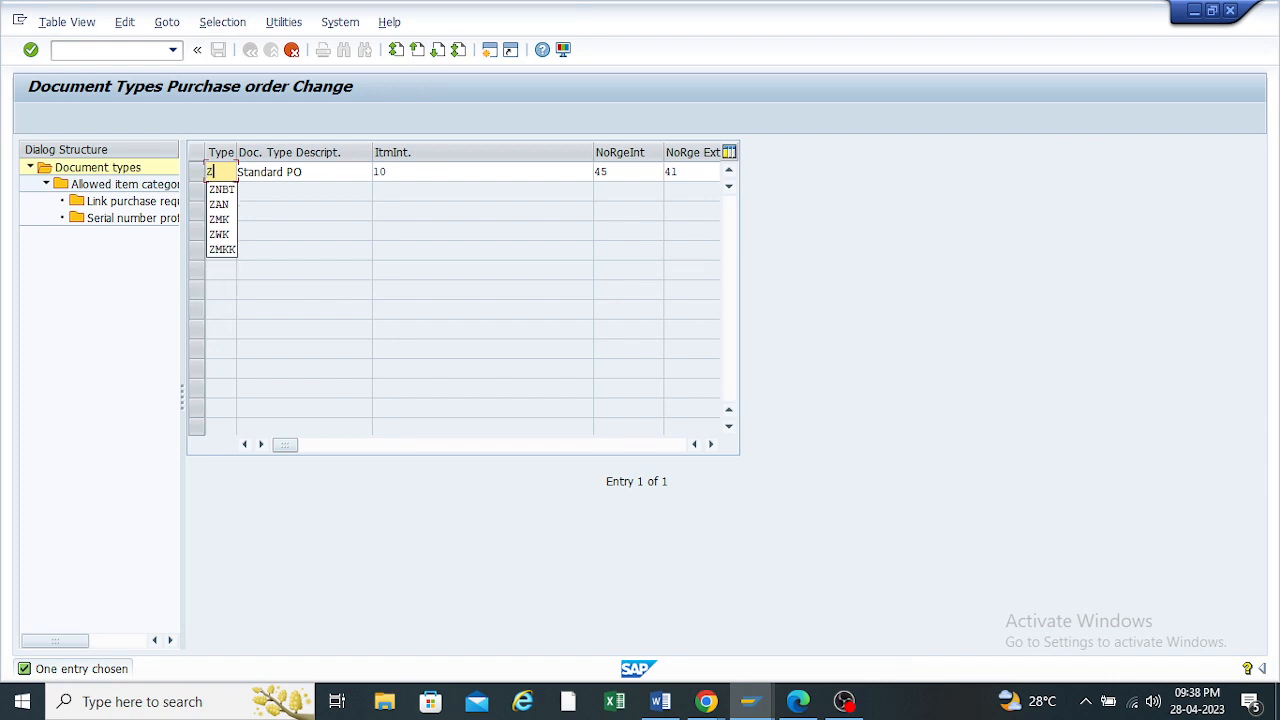
pyautogui.write('NB')
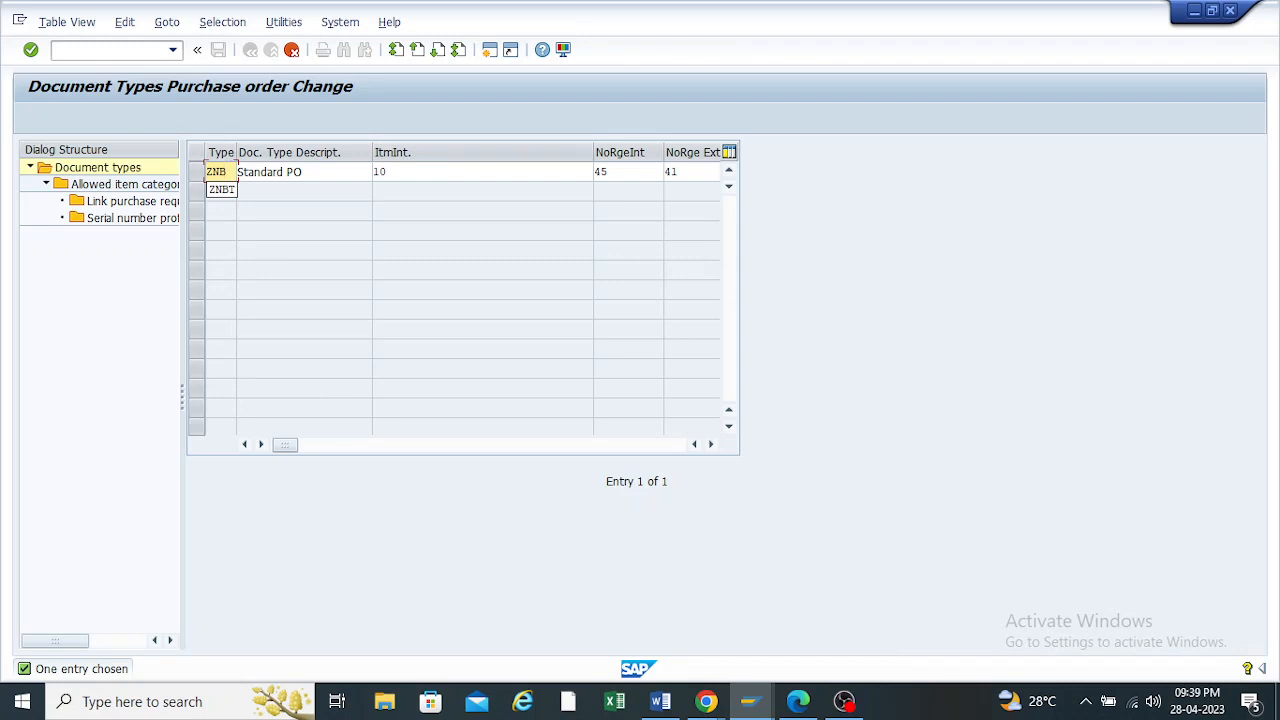
pyautogui.press('Tab')
pyautogui.write('f')
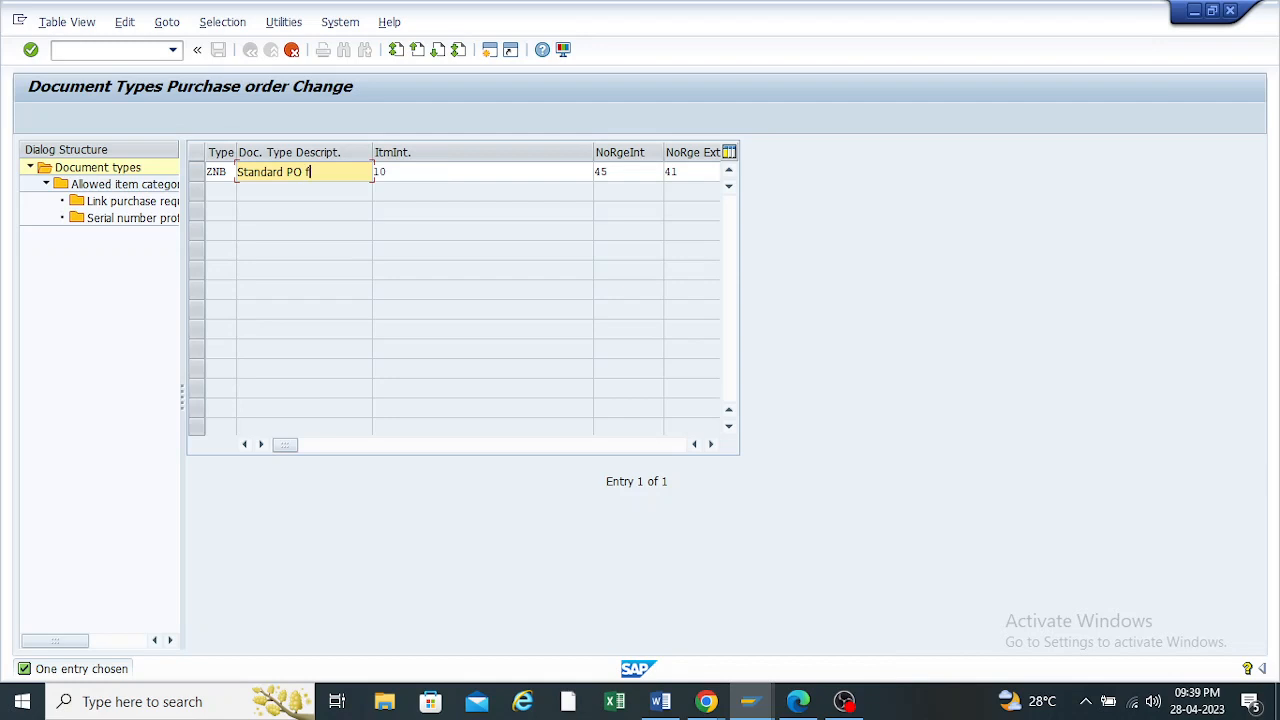
pyautogui.write('or TP10')
pyautogui.press('Return')
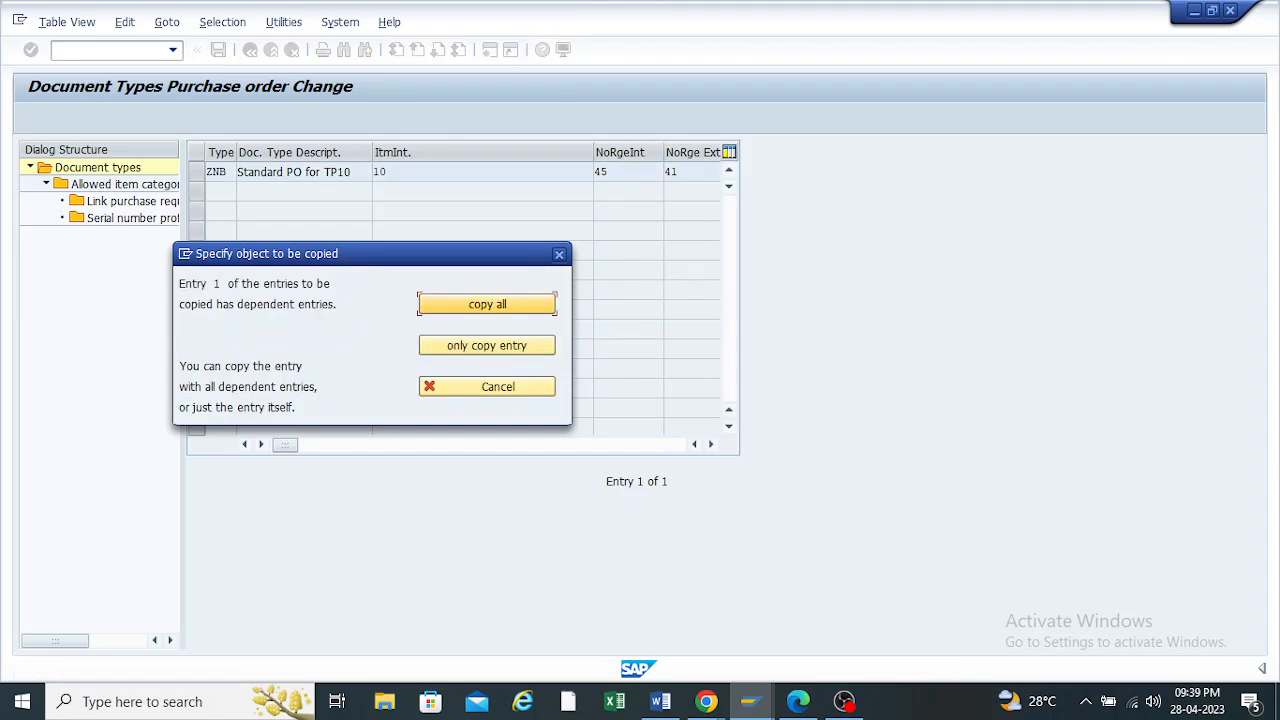
# Include all dependent entries in the ZNB copy and save it to the proposed customizing request
pyautogui.press('Return')
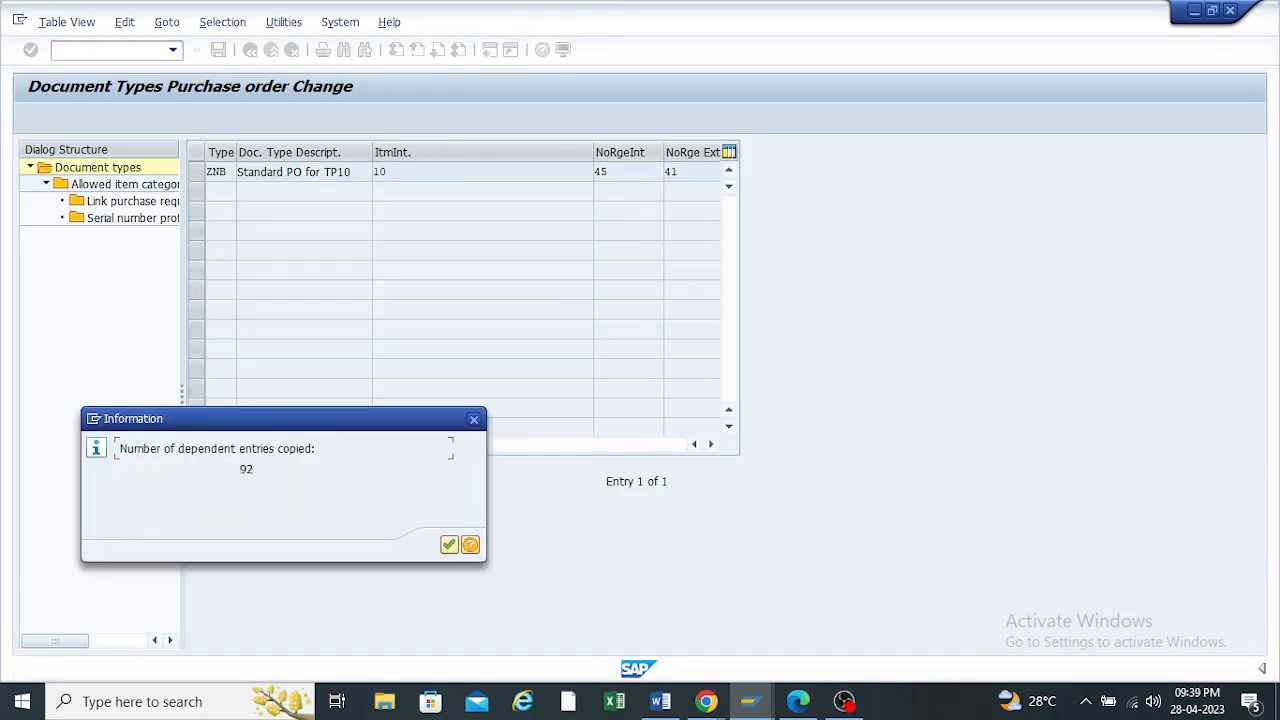
pyautogui.click(448, 544)
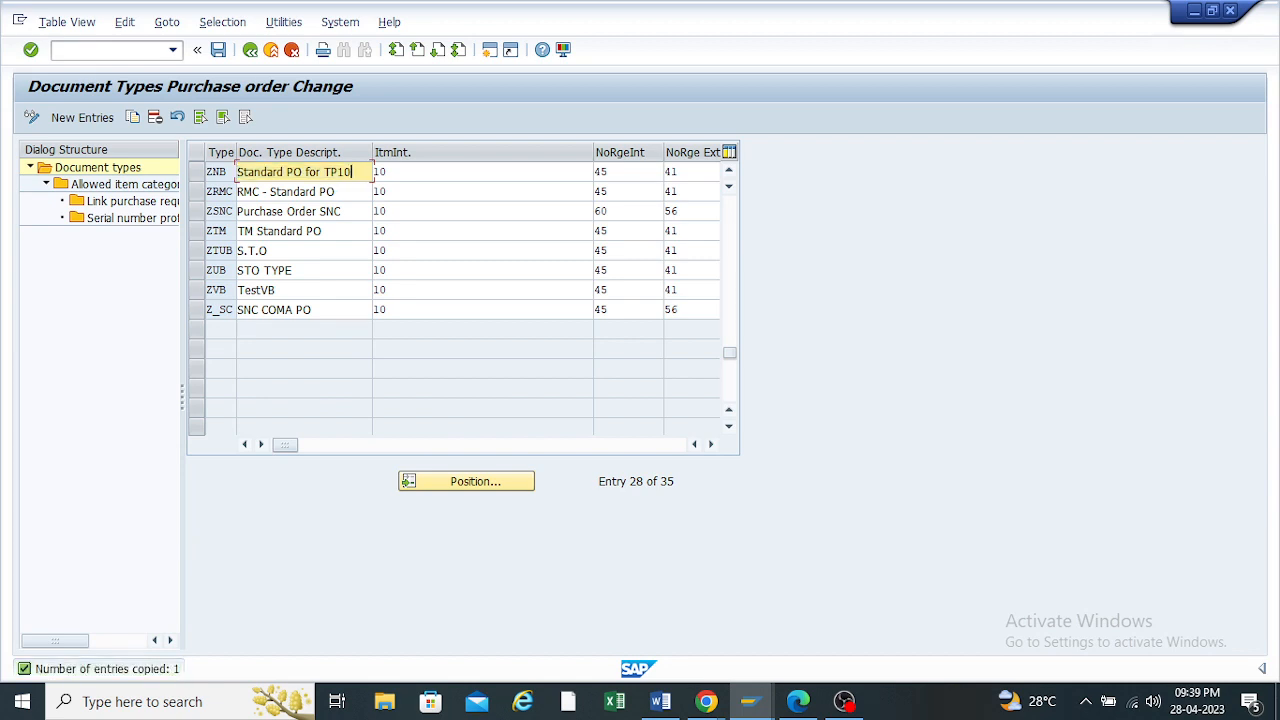
pyautogui.click(218, 49)
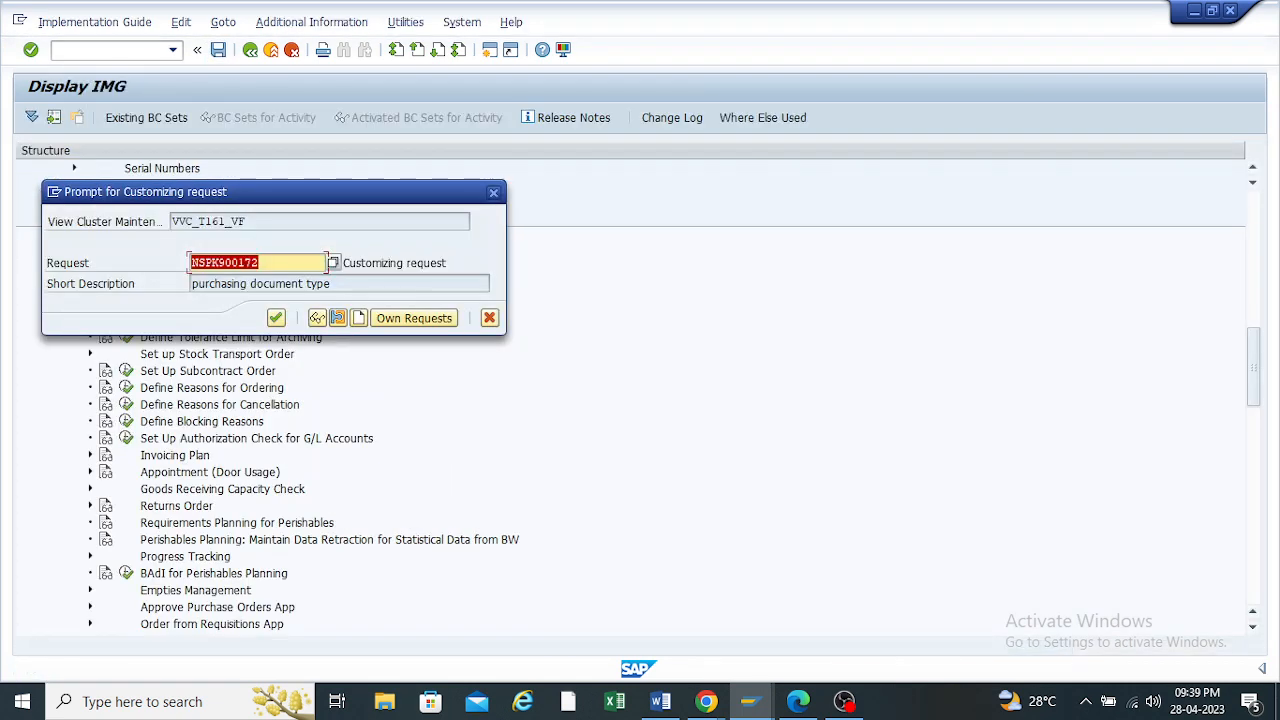
pyautogui.press('Return')
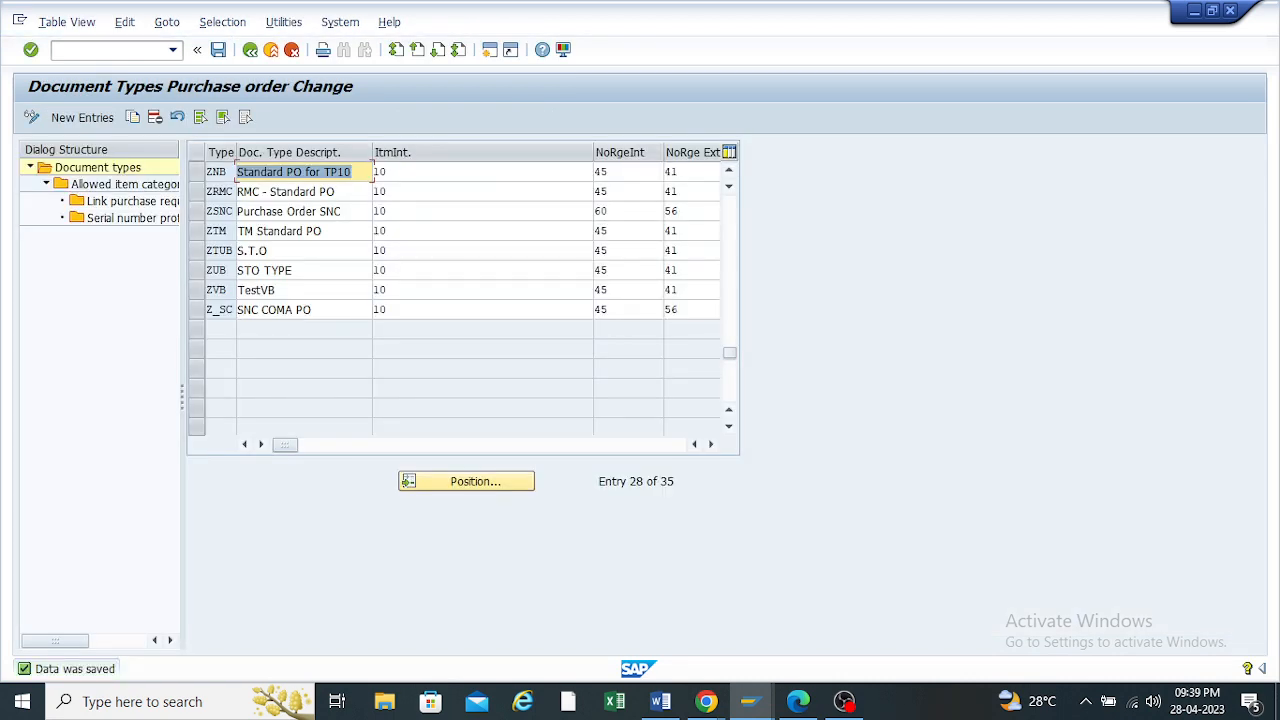
# Examine ZNB's item interval, internal and external number ranges, and field selection key
pyautogui.click(390, 172)
pyautogui.moveTo(388, 172); pyautogui.dragTo(373, 172)
pyautogui.click(608, 172)
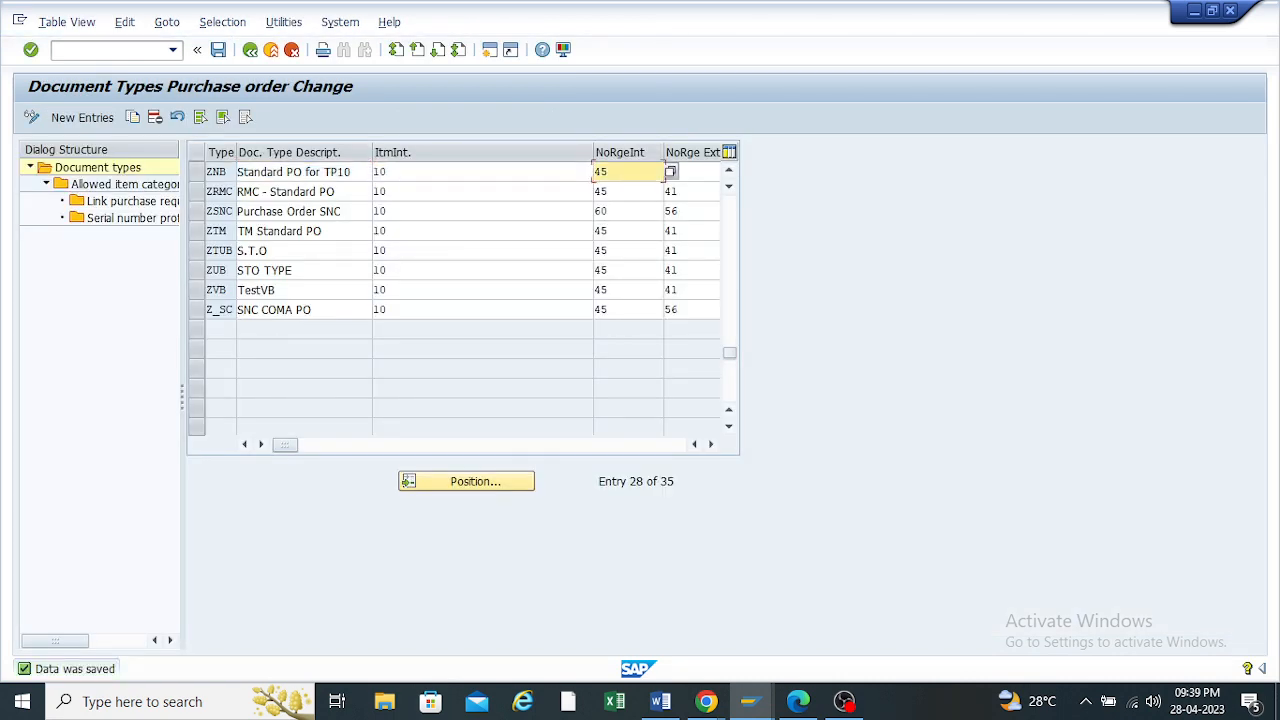
pyautogui.moveTo(608, 172); pyautogui.dragTo(594, 172)
pyautogui.click(711, 445)
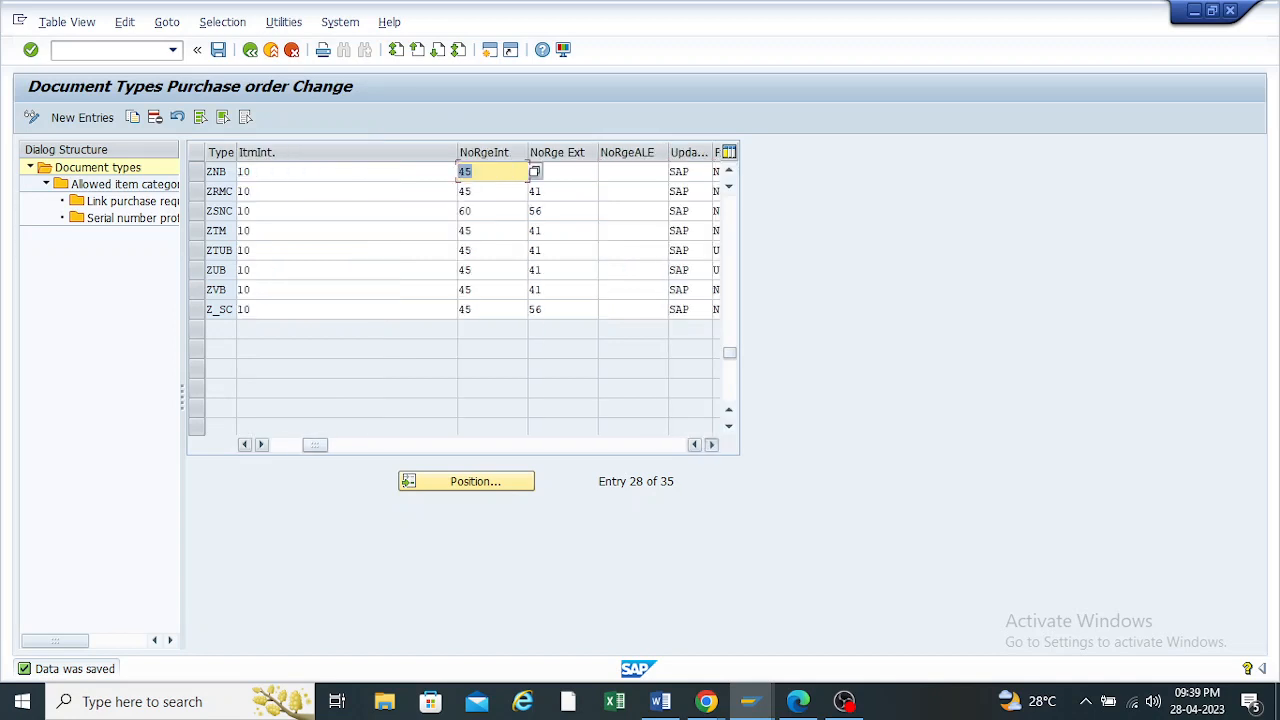
pyautogui.click(711, 445)
pyautogui.moveTo(513, 172); pyautogui.dragTo(493, 172)
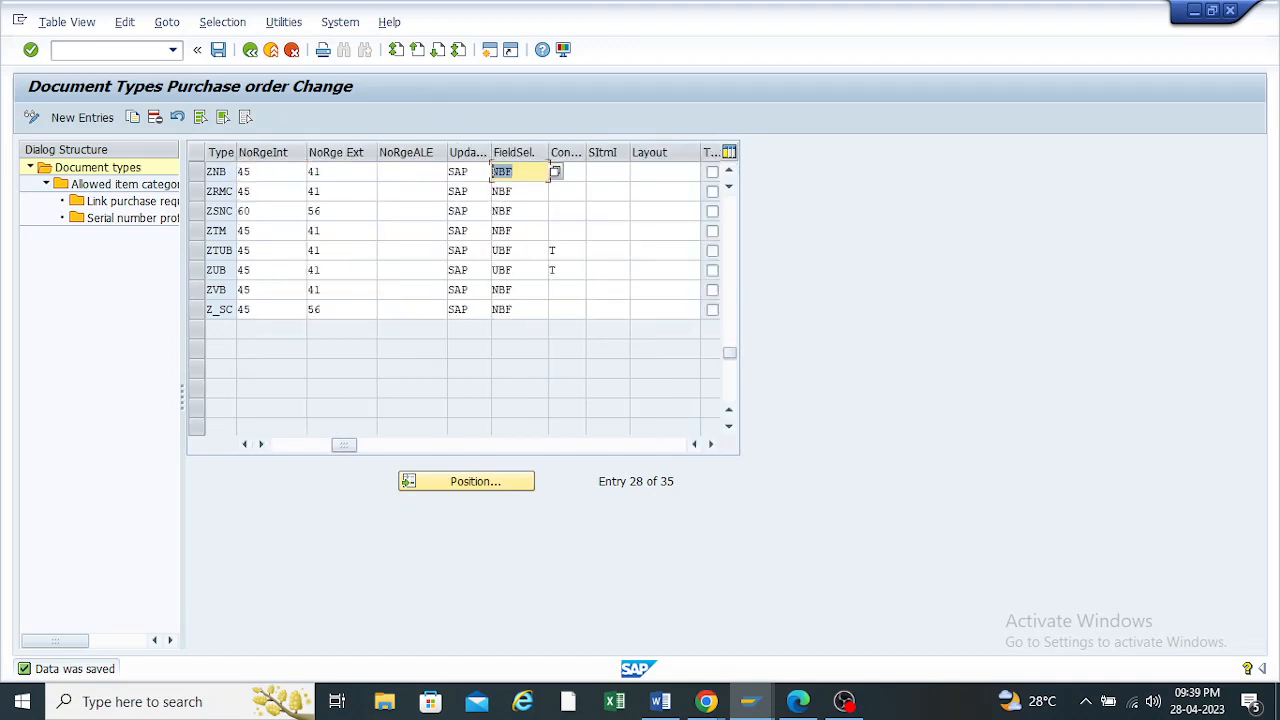
pyautogui.click(514, 172)
pyautogui.moveTo(344, 445); pyautogui.dragTo(285, 445)
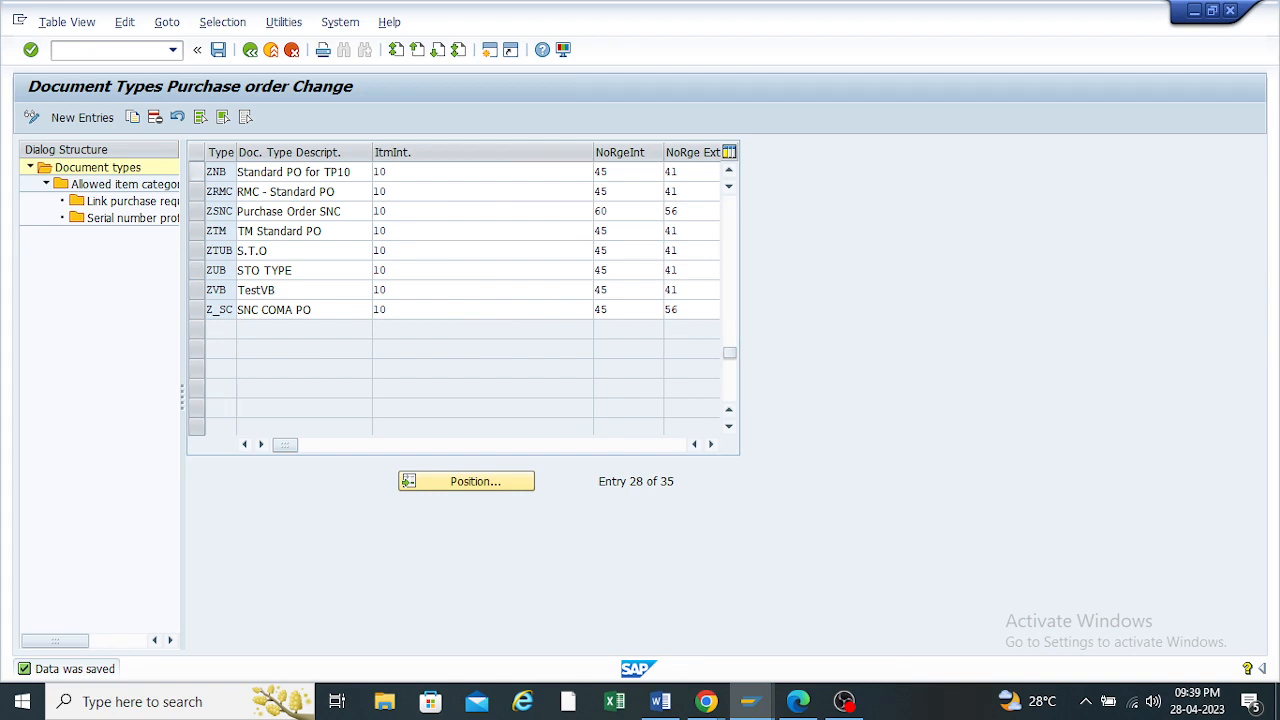
pyautogui.doubleClick(601, 172)
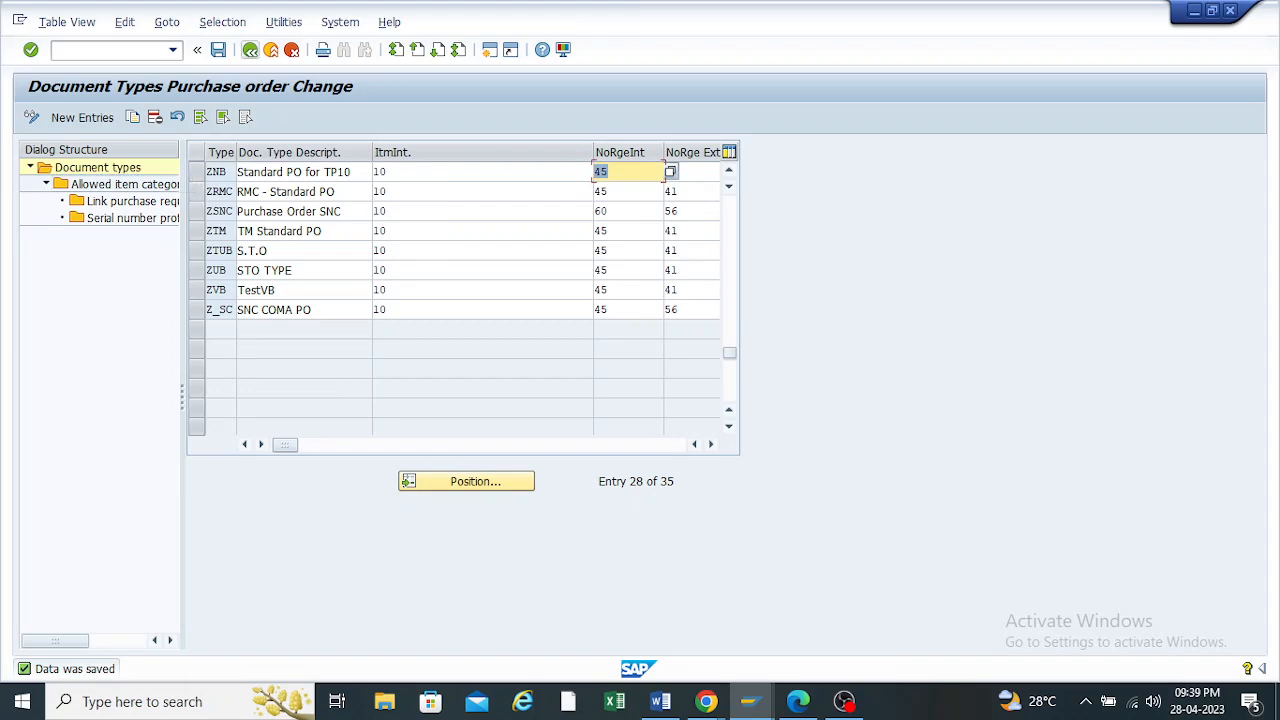
# Return to the IMG, open Define Number Ranges for purchase orders with intervals in change mode, and review the existing intervals
pyautogui.click(250, 49)
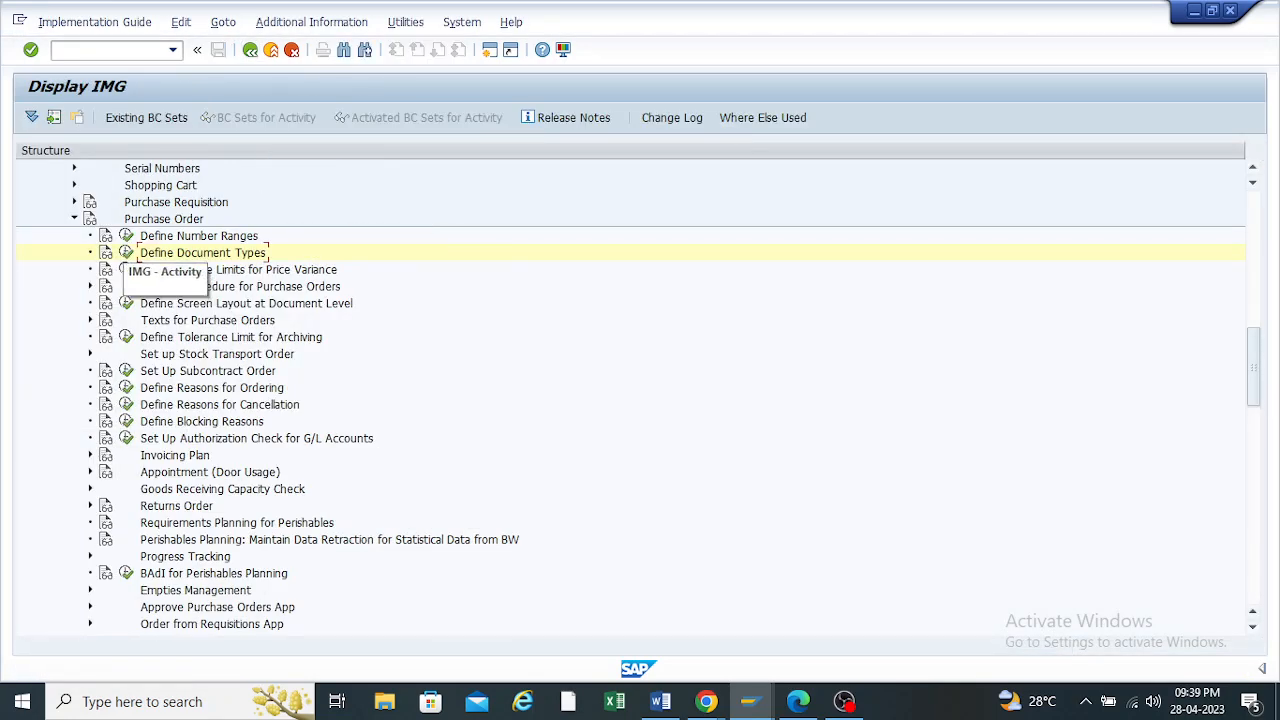
pyautogui.click(125, 235)
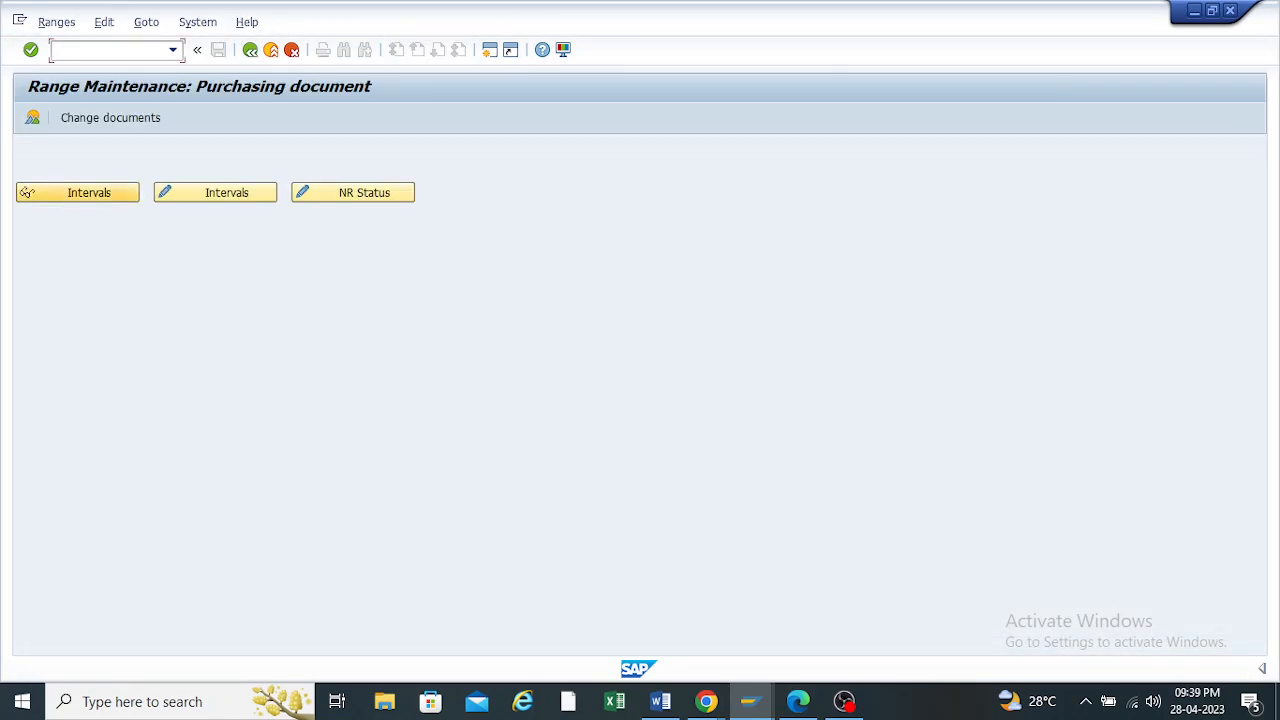
pyautogui.click(215, 192)
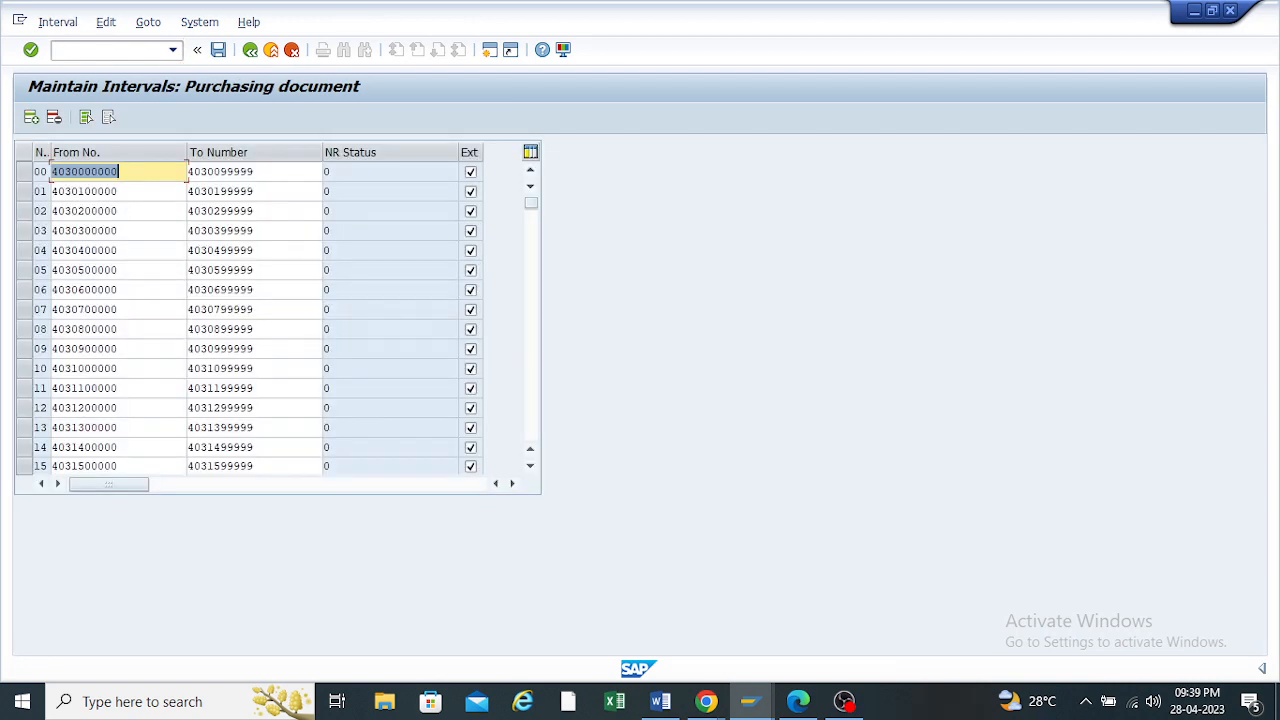
pyautogui.scroll(-10, 270, 318)
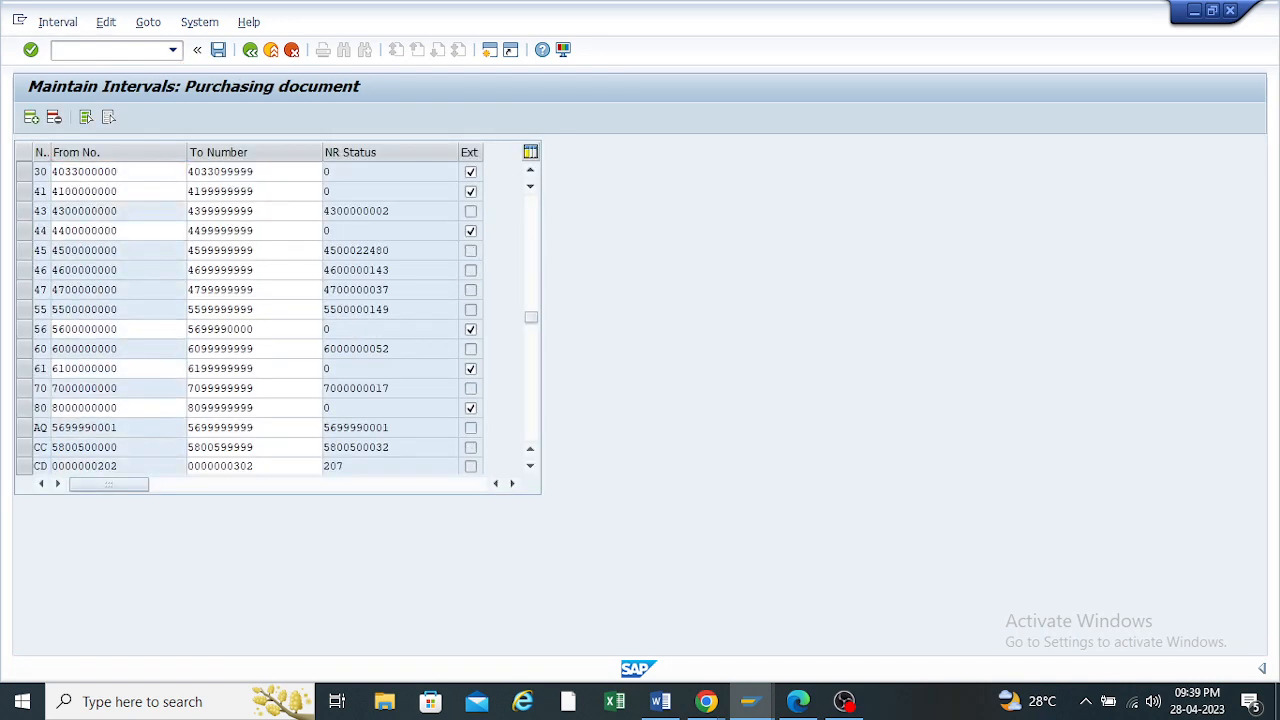
pyautogui.scroll(-5, 270, 318)
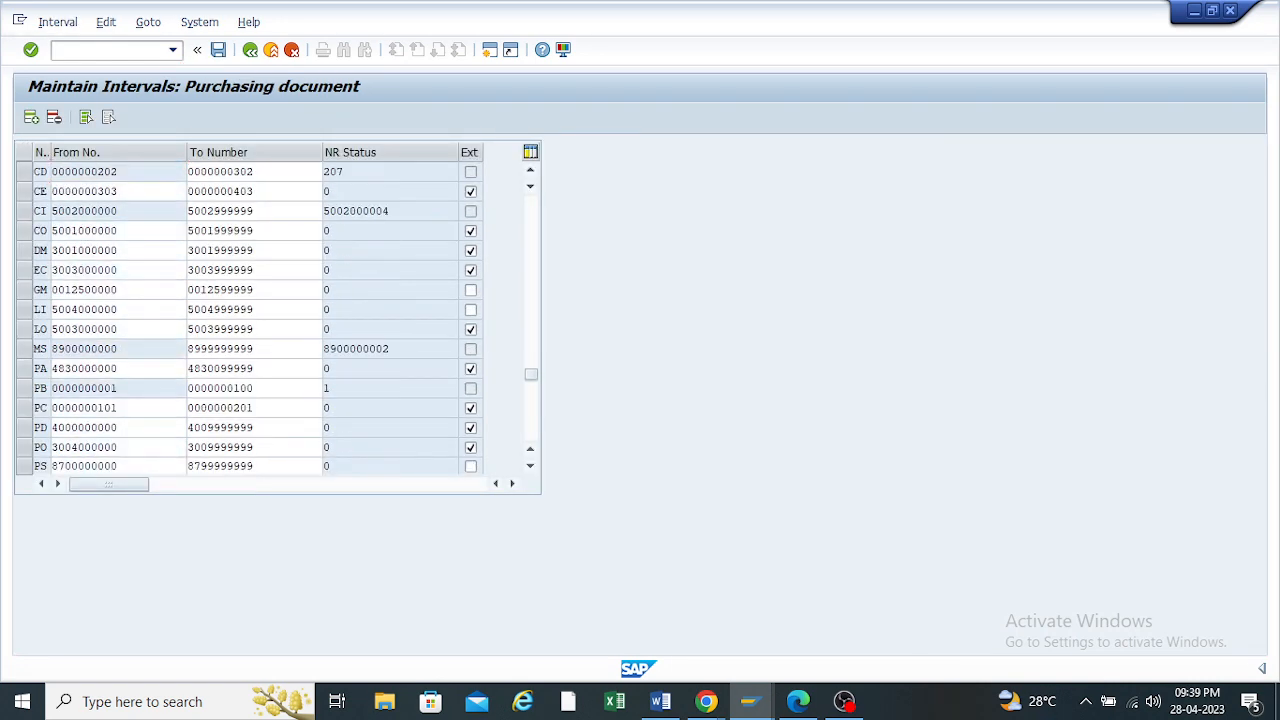
pyautogui.scroll(-3, 270, 318)
pyautogui.scroll(1, 270, 318)
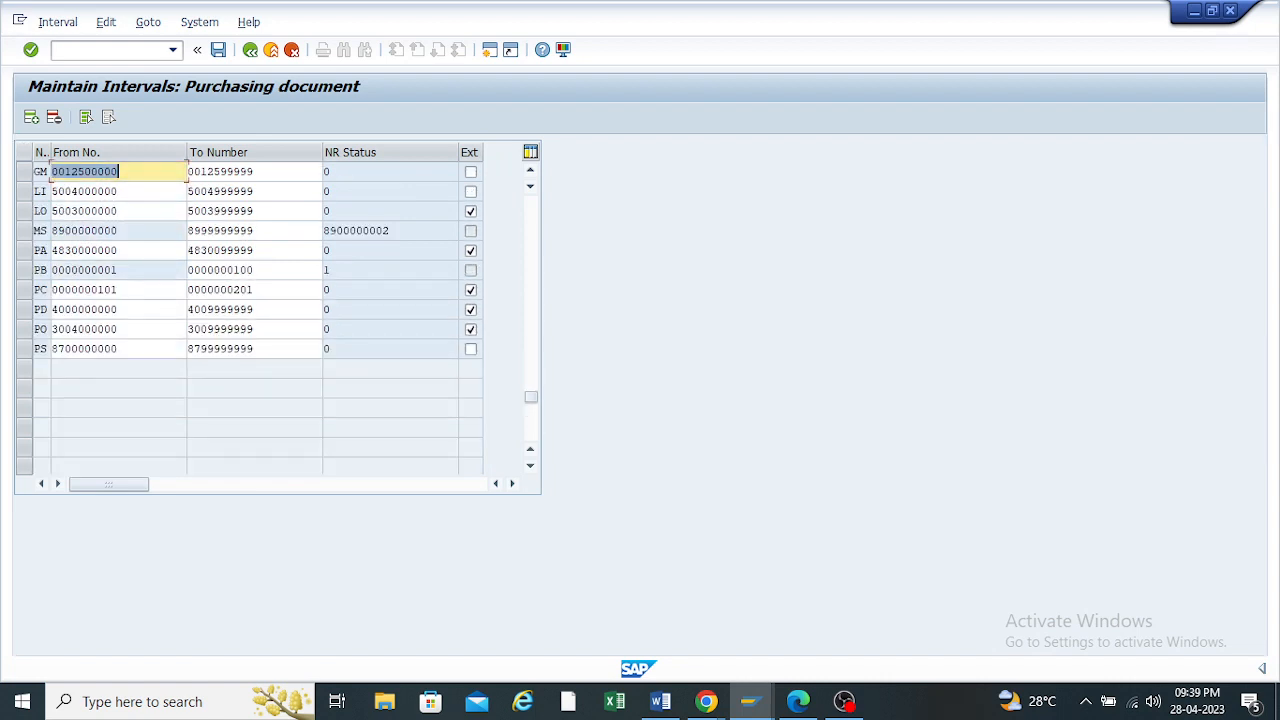
pyautogui.scroll(1, 250, 290)
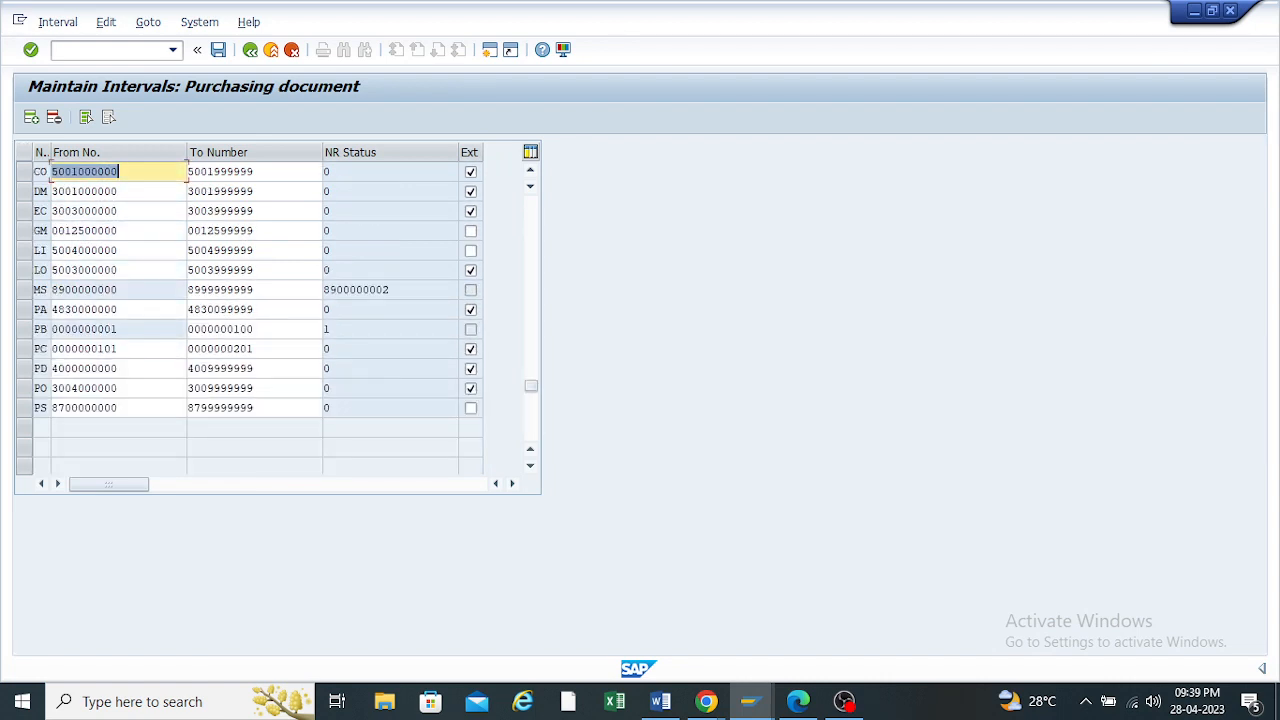
pyautogui.click(31, 117)
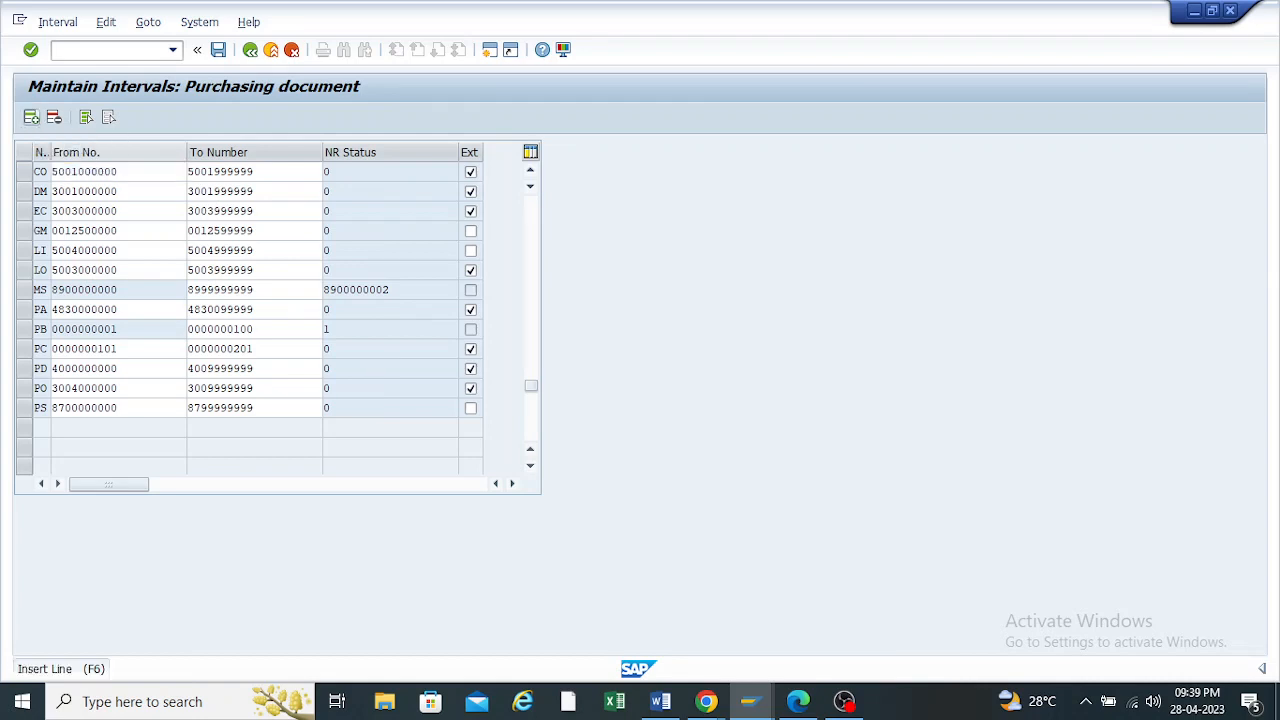
pyautogui.scroll(1, 36, 168)
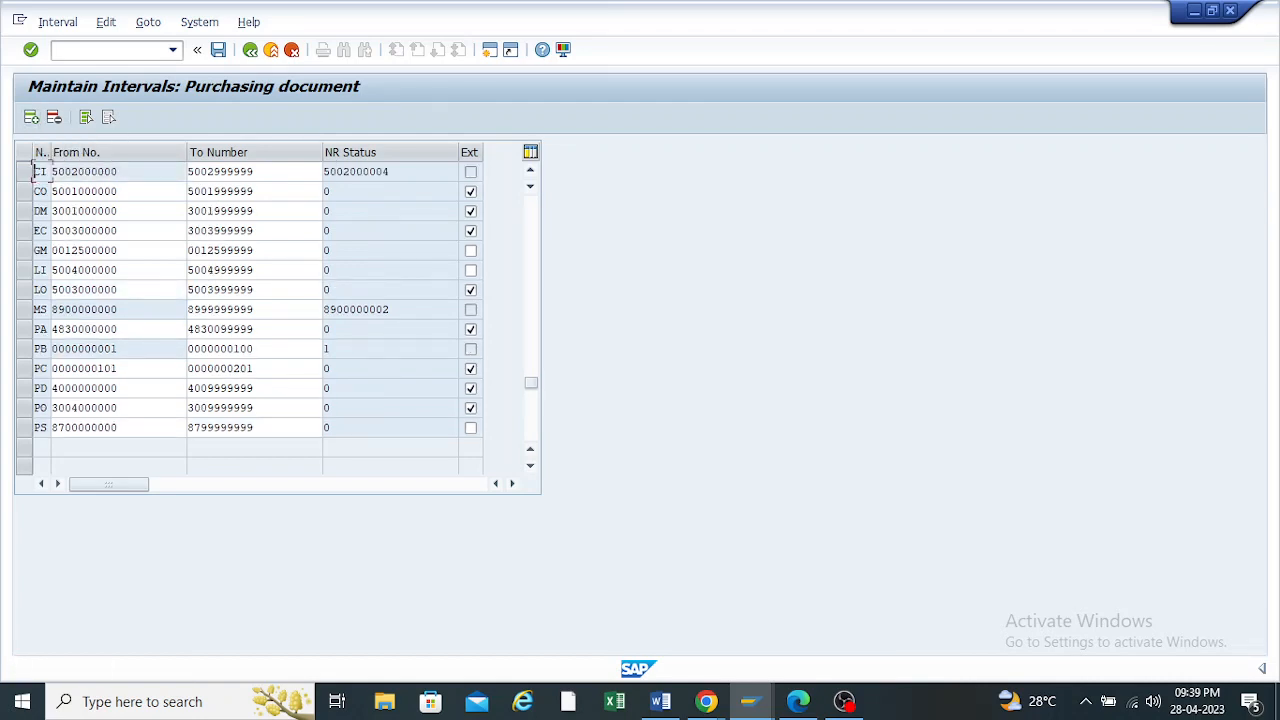
pyautogui.scroll(10, 36, 168)
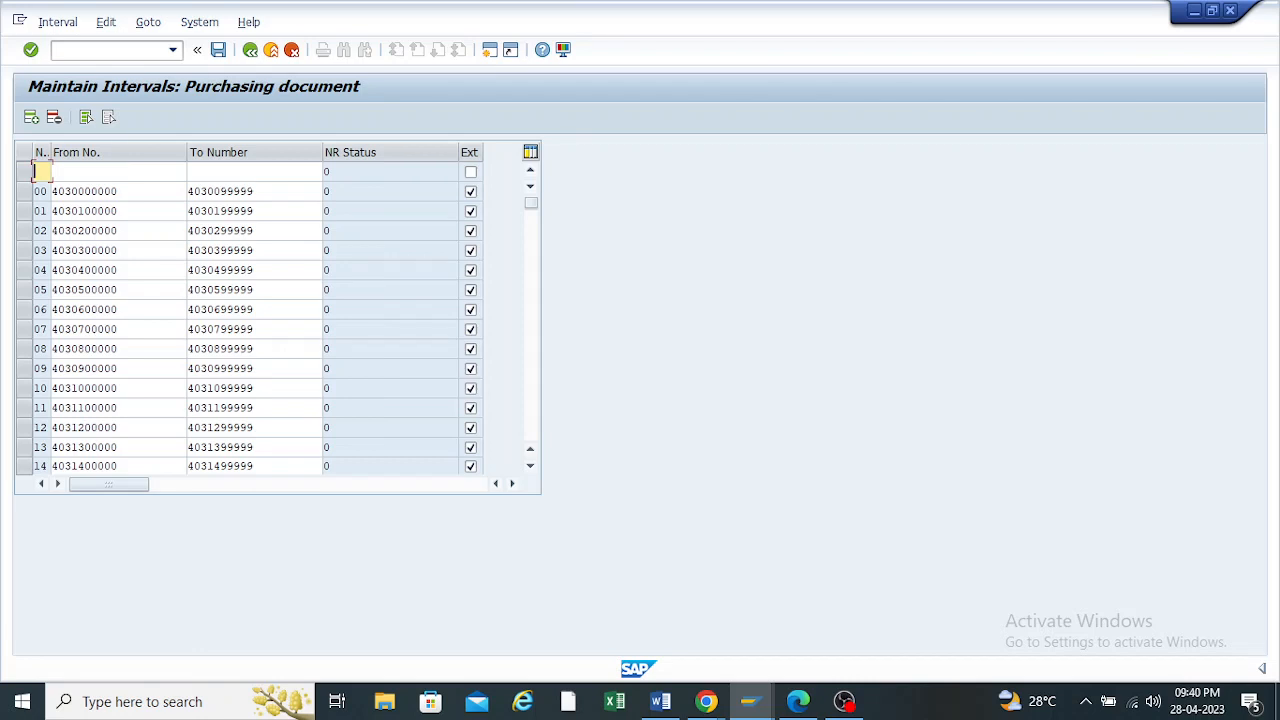
pyautogui.write('QM')
pyautogui.press('Tab')
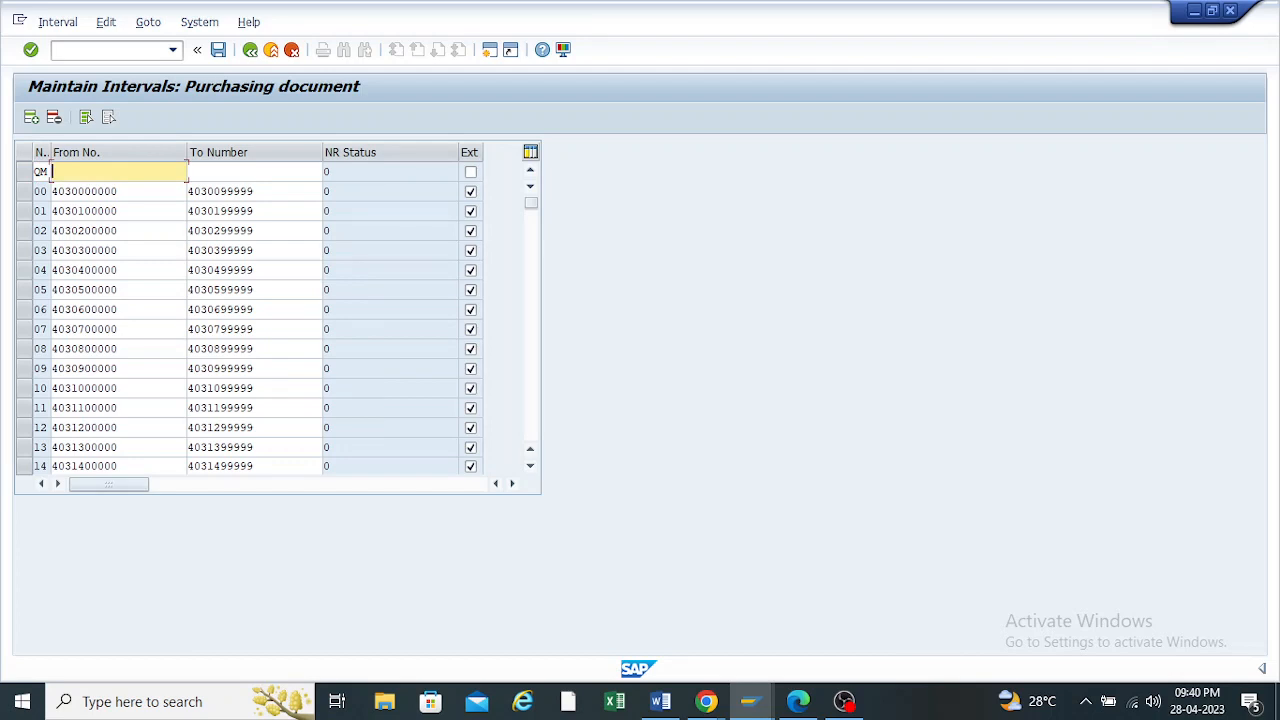
pyautogui.write('8800000000')
pyautogui.press('Tab')
pyautogui.write('88')
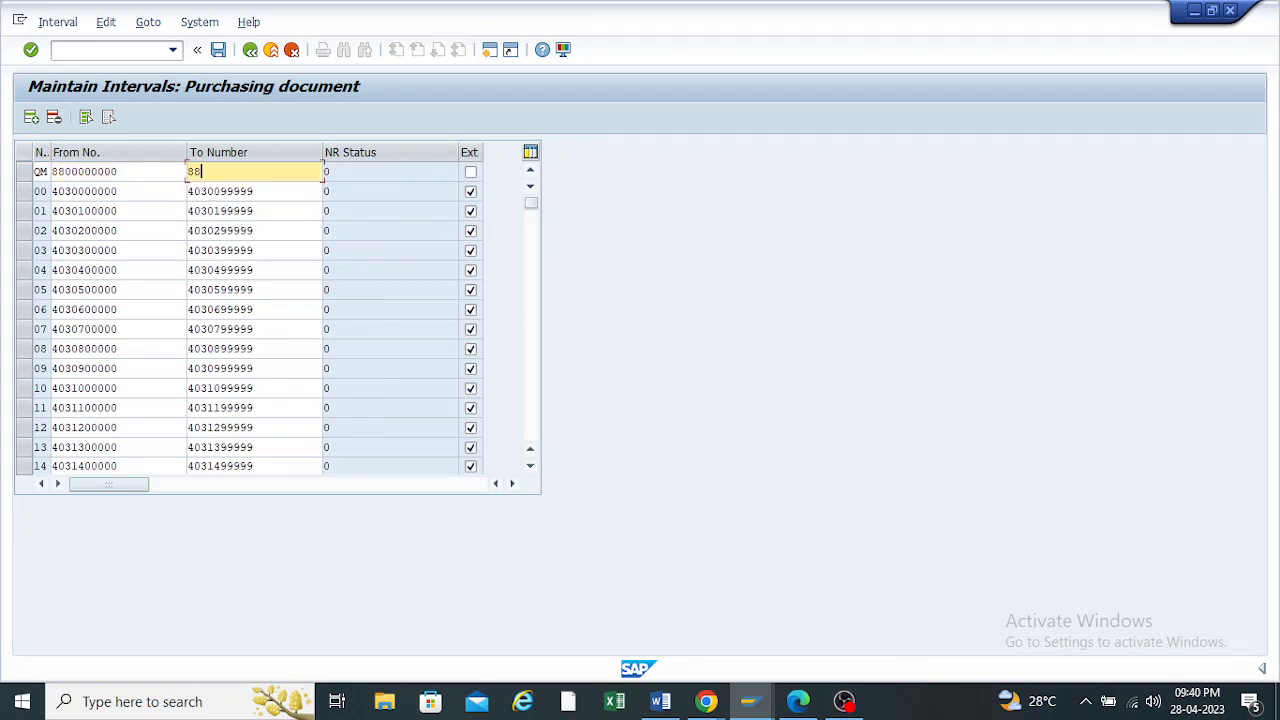
pyautogui.write('99999999')
pyautogui.press('Return')
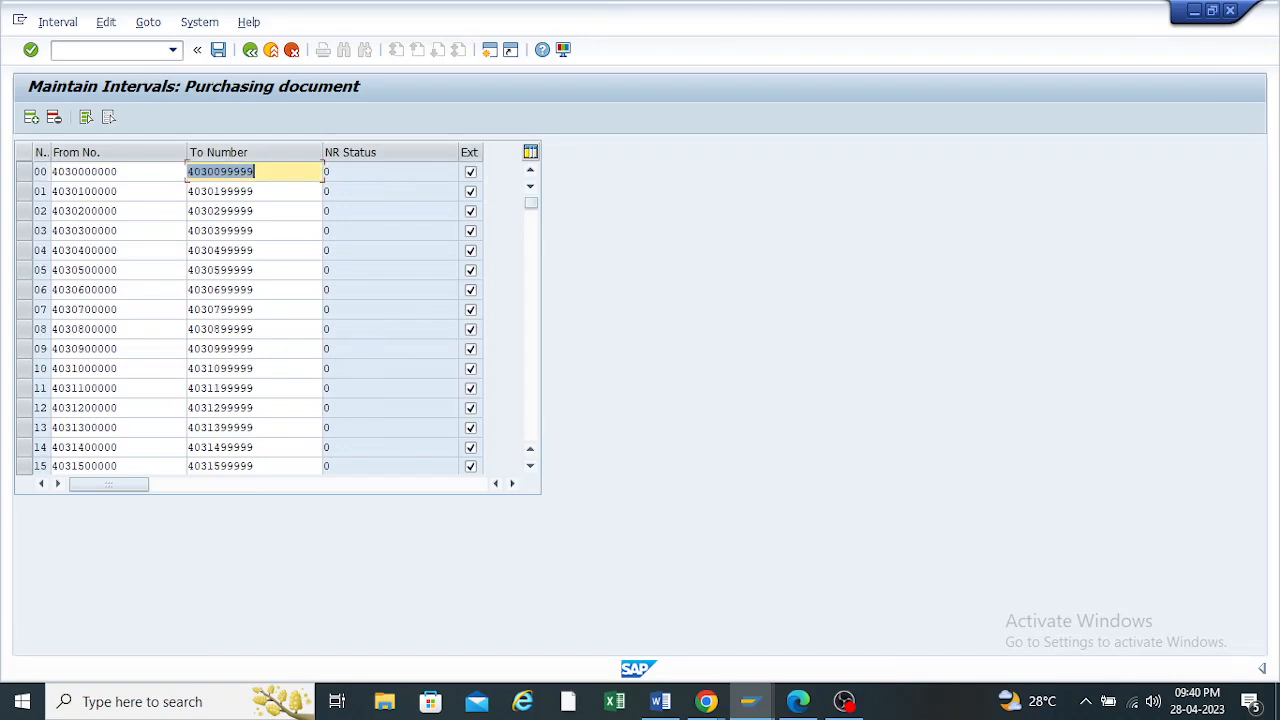
# Review the purchasing document intervals through QM, then save them and accept the number range transport notice
pyautogui.scroll(-7, 270, 318)
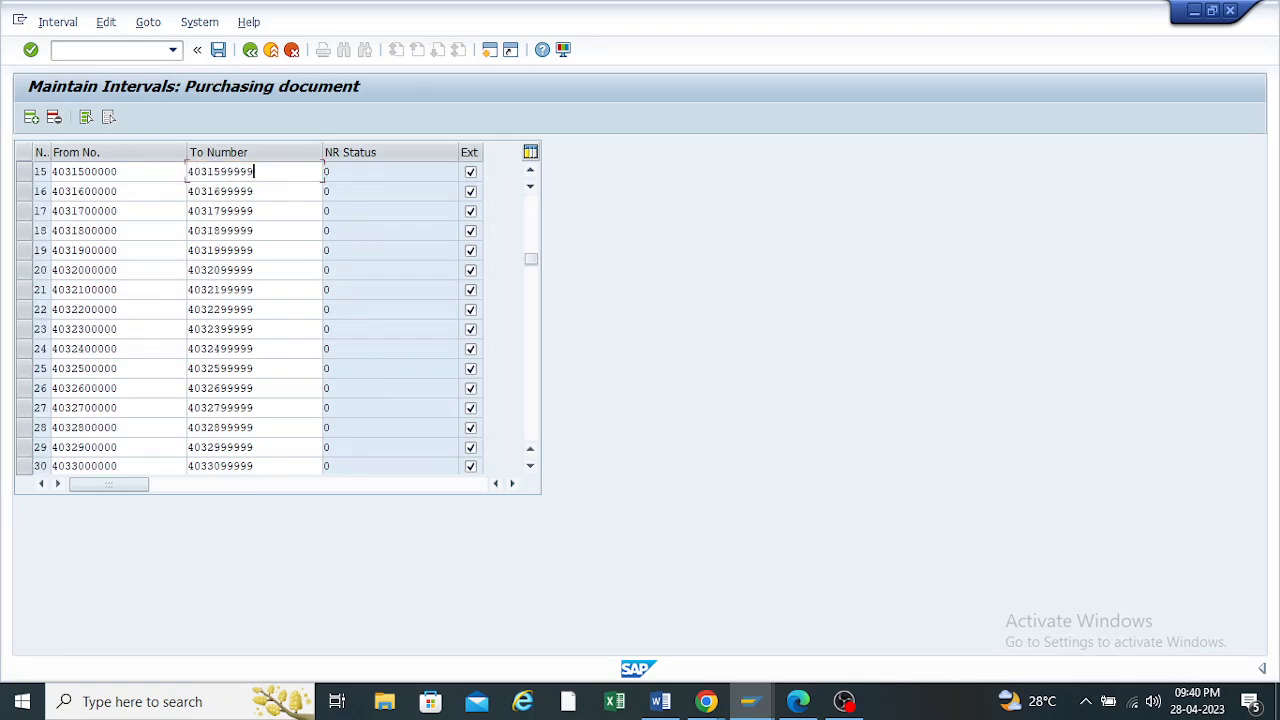
pyautogui.scroll(-10, 270, 318)
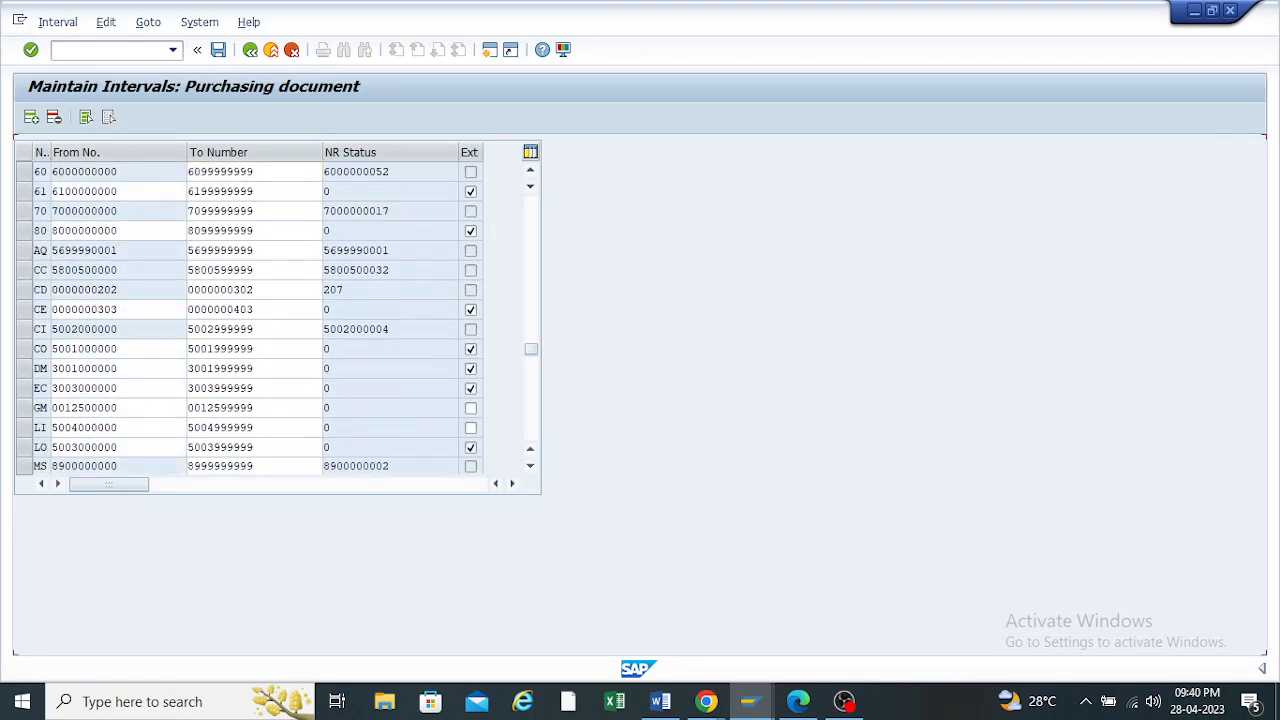
pyautogui.scroll(-2, 270, 318)
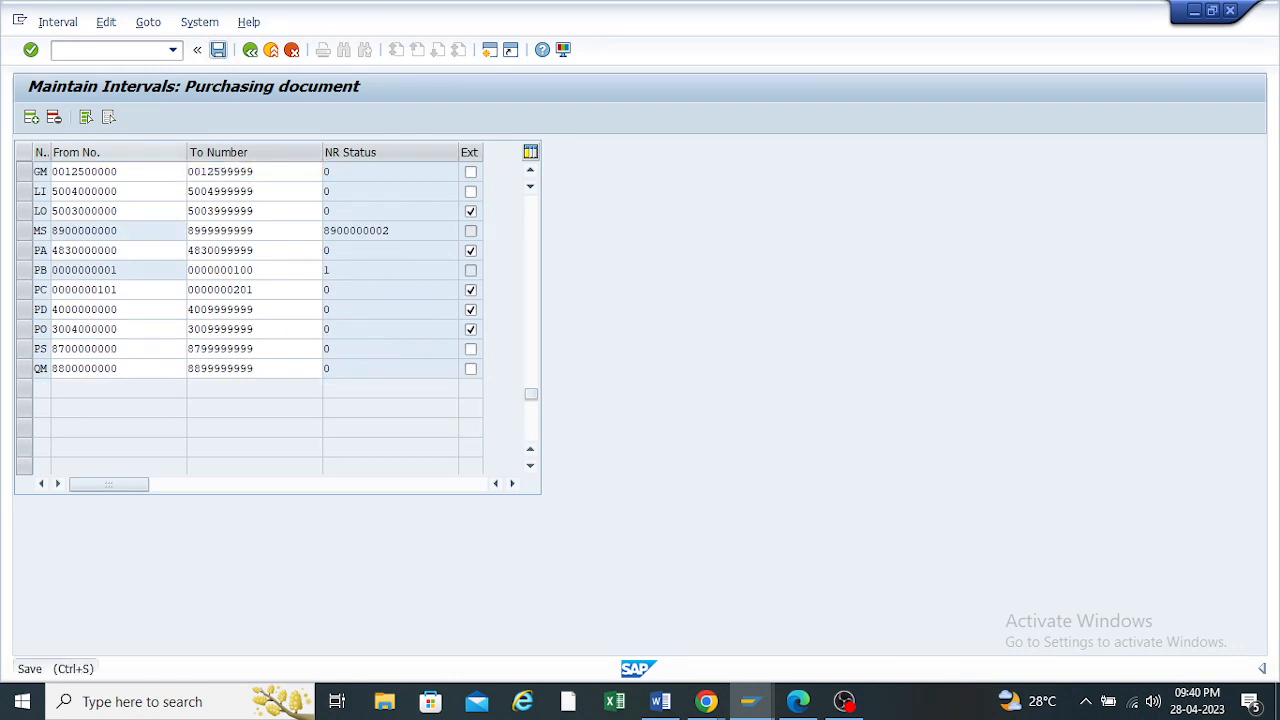
pyautogui.click(218, 49)
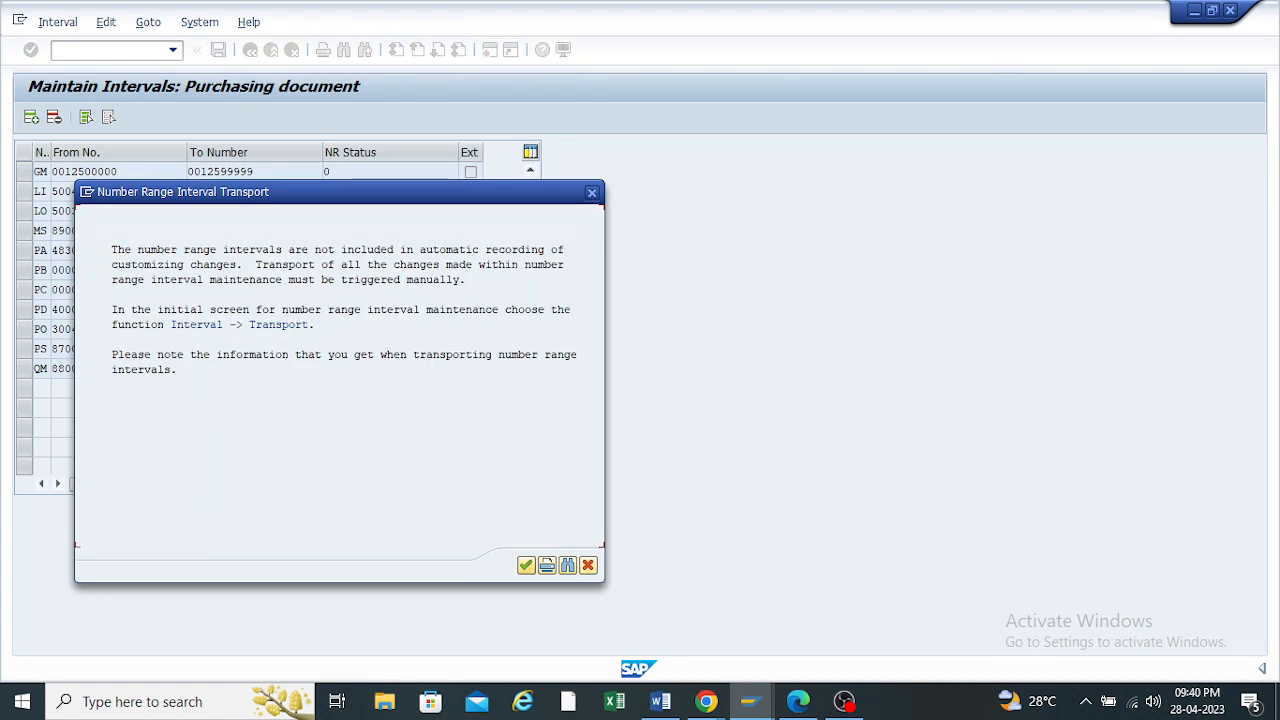
pyautogui.press('Return')
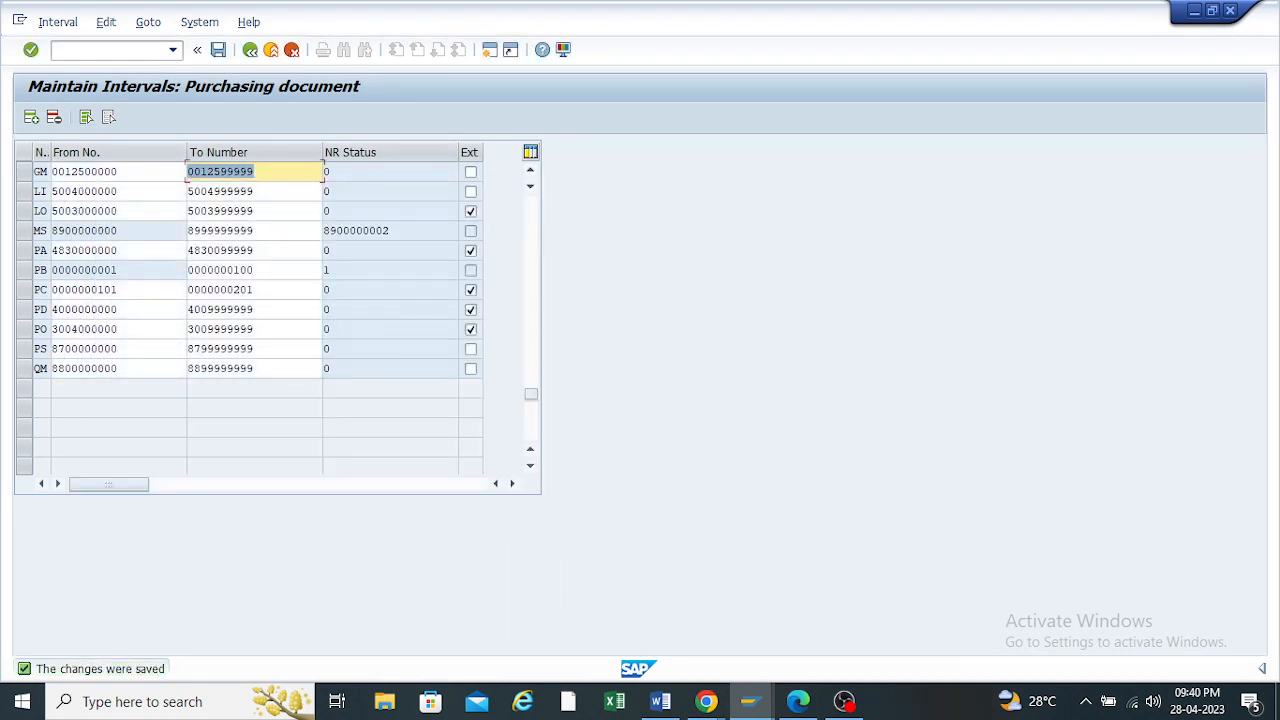
# Review the saved intervals and widen the number column to read the QM interval's key in full
pyautogui.scroll(3, 278, 318)
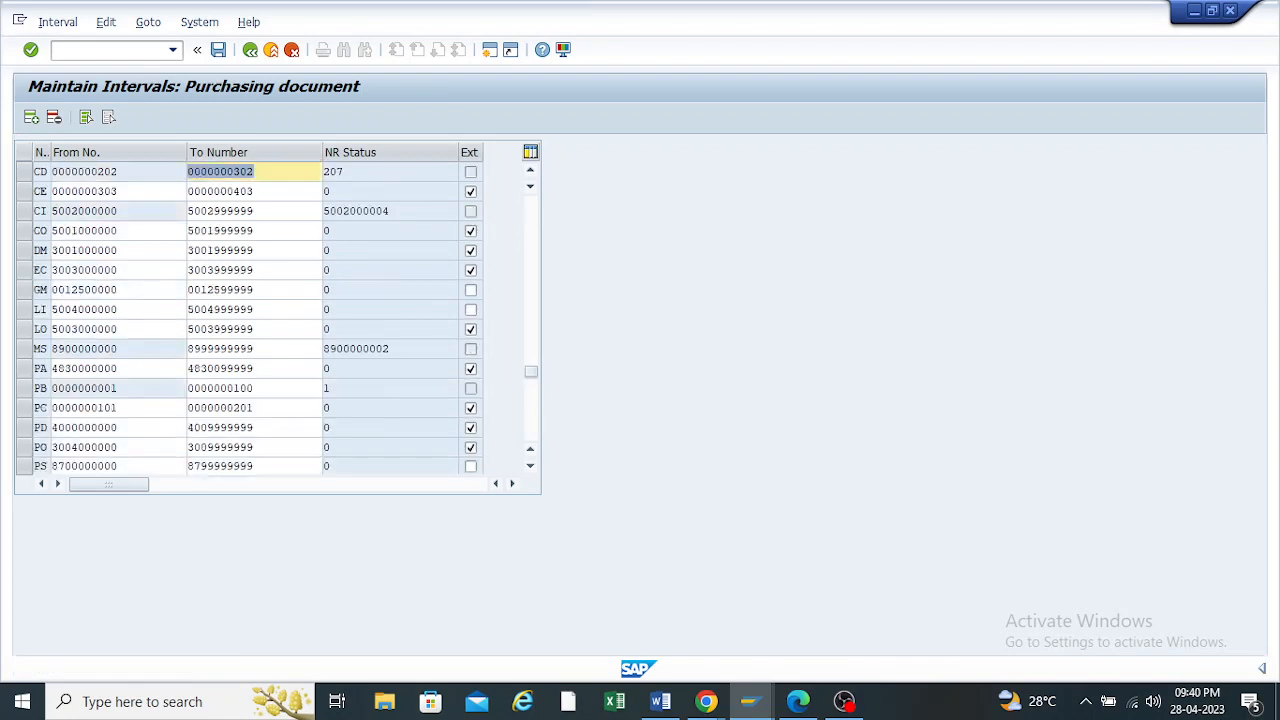
pyautogui.scroll(-4, 278, 318)
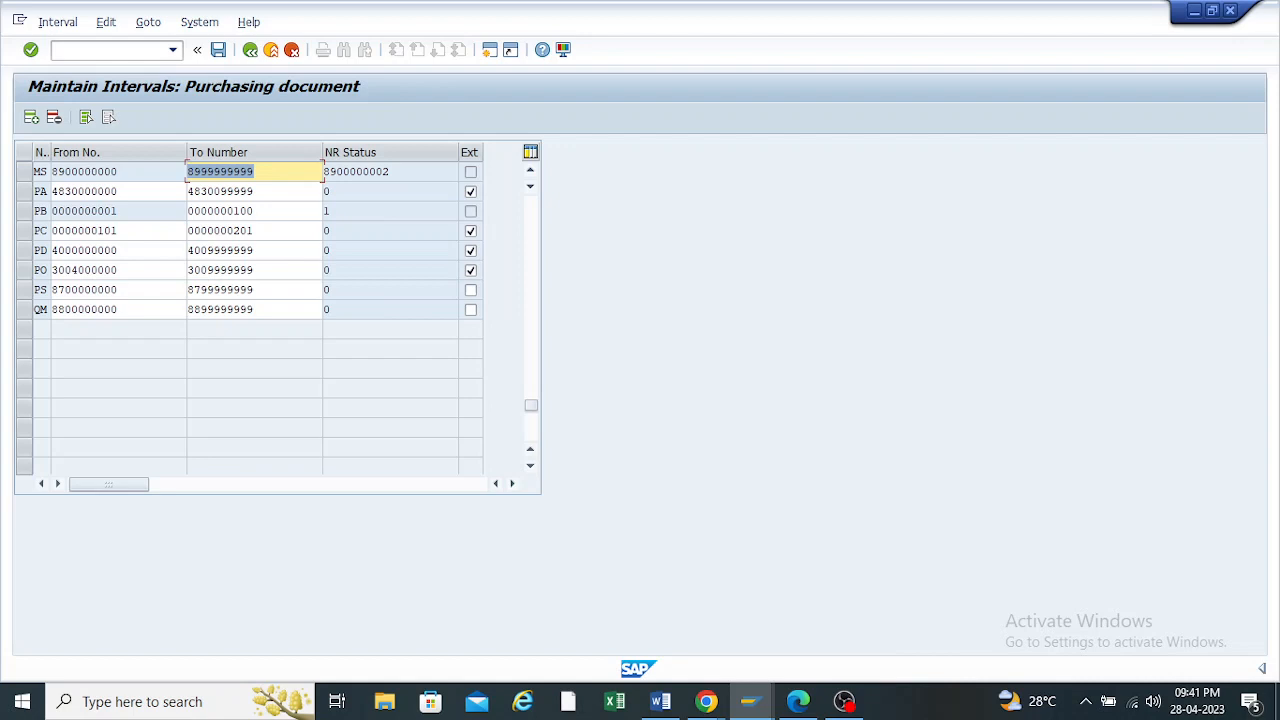
pyautogui.moveTo(50, 152)
pyautogui.mouseDown()
pyautogui.moveTo(35, 152)
pyautogui.moveTo(64, 152)
pyautogui.mouseUp()
pyautogui.moveTo(48, 310); pyautogui.dragTo(34, 310)
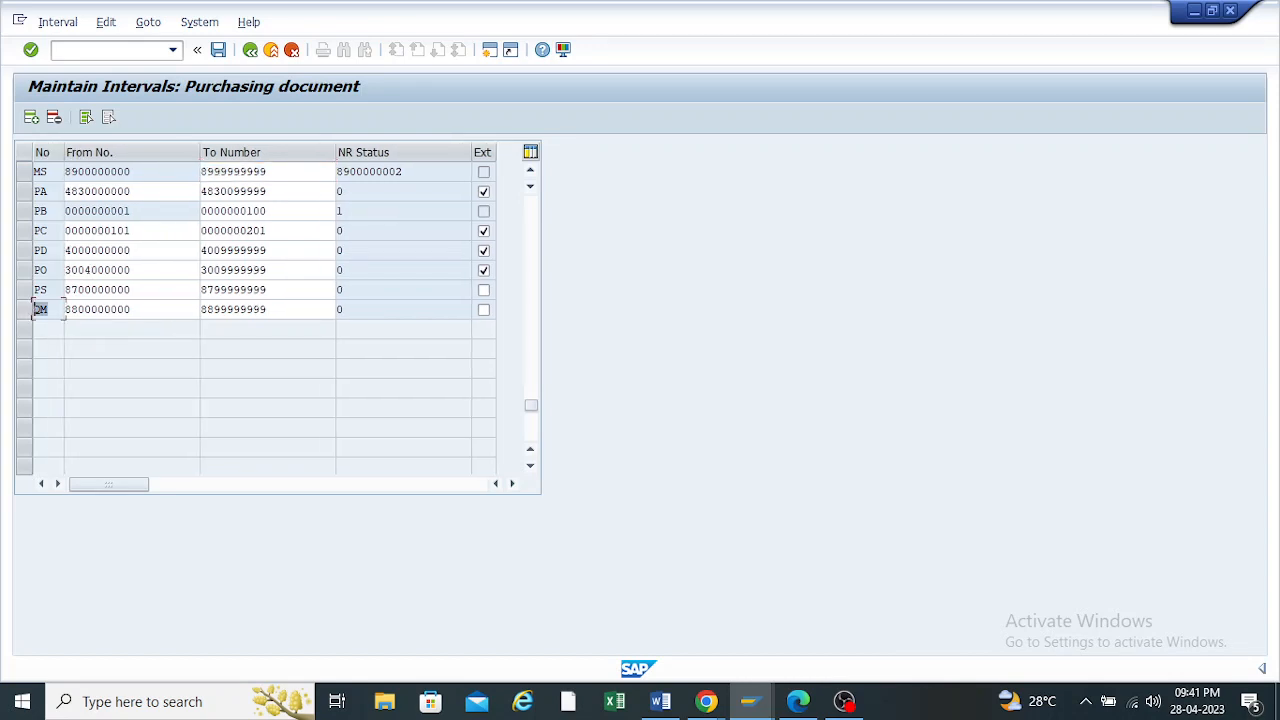
pyautogui.click(34, 310)
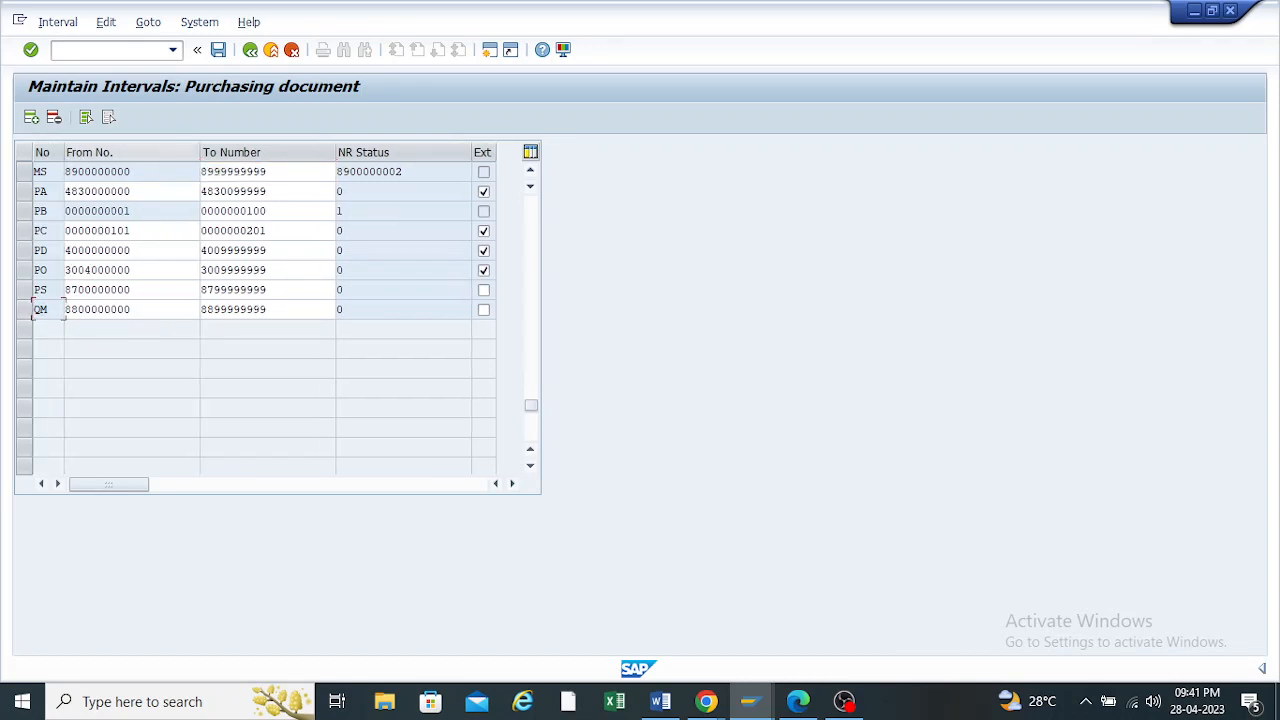
# Return to the IMG and open Define Document Types for purchase orders
pyautogui.click(250, 49)
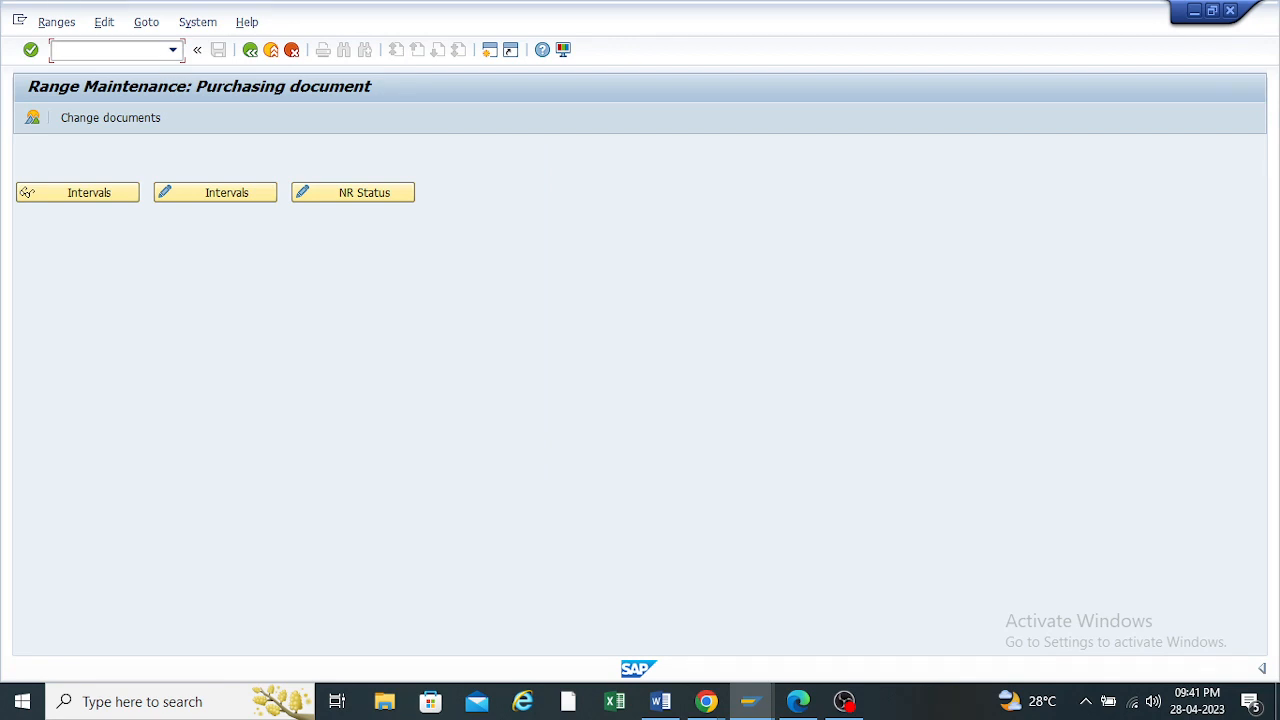
pyautogui.click(250, 49)
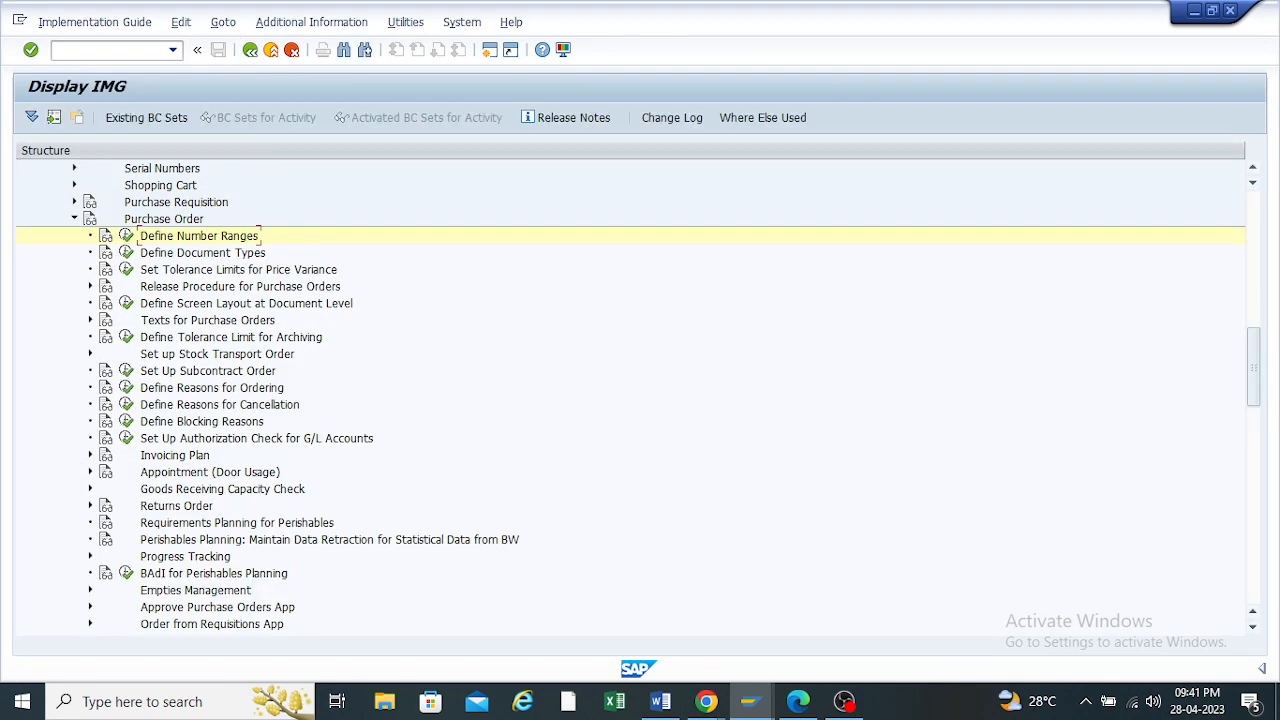
pyautogui.click(126, 252)
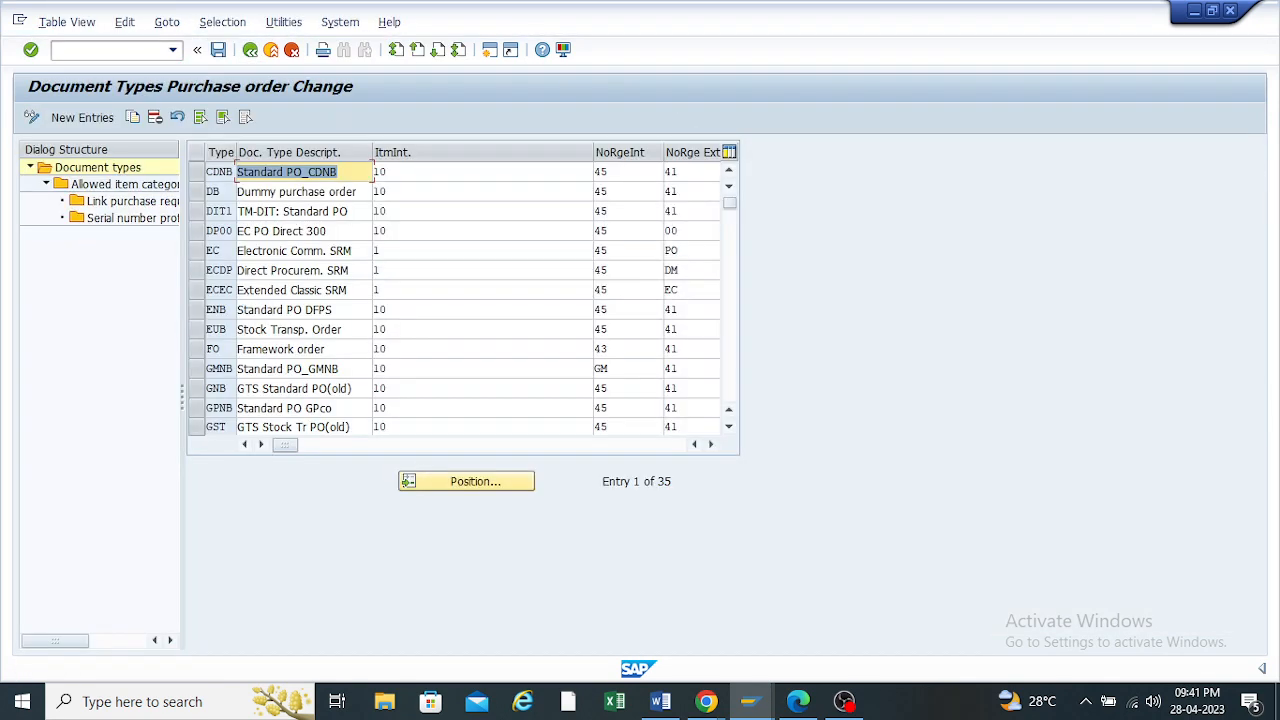
# Set document type ZNB's internal number range to QM and save it to the proposed customizing request
pyautogui.scroll(-6, 460, 300)
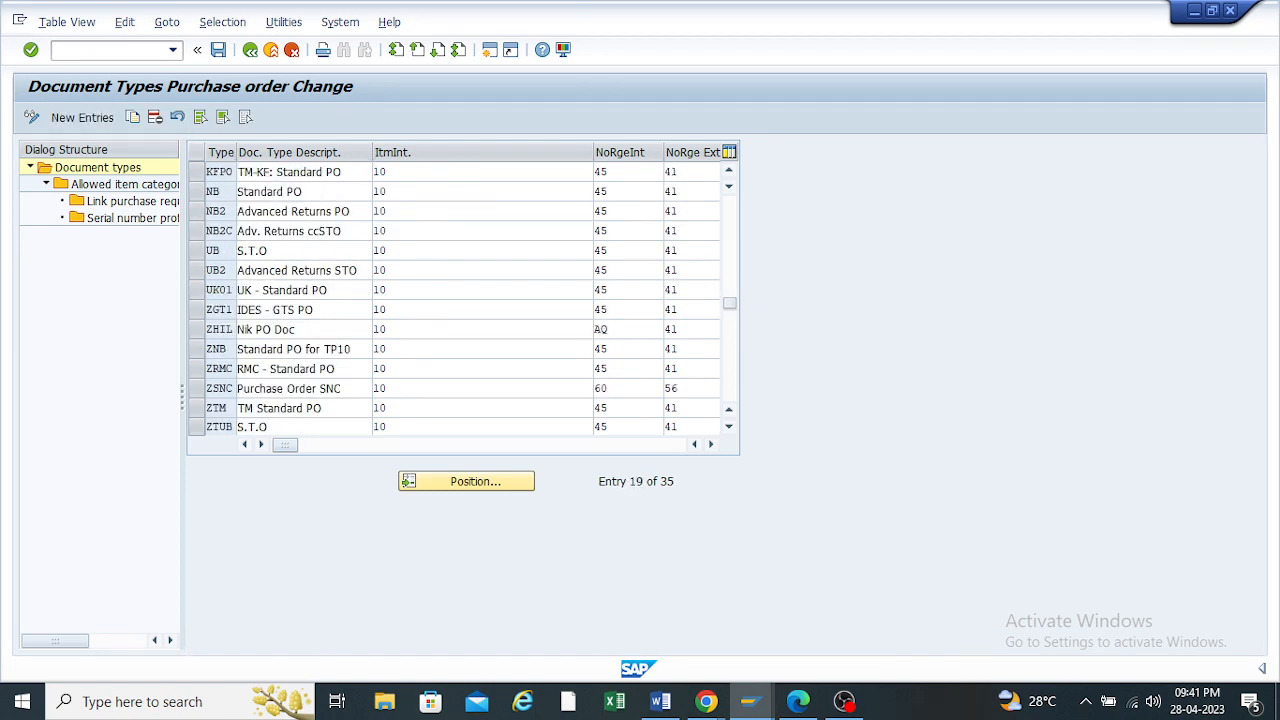
pyautogui.click(204, 290)
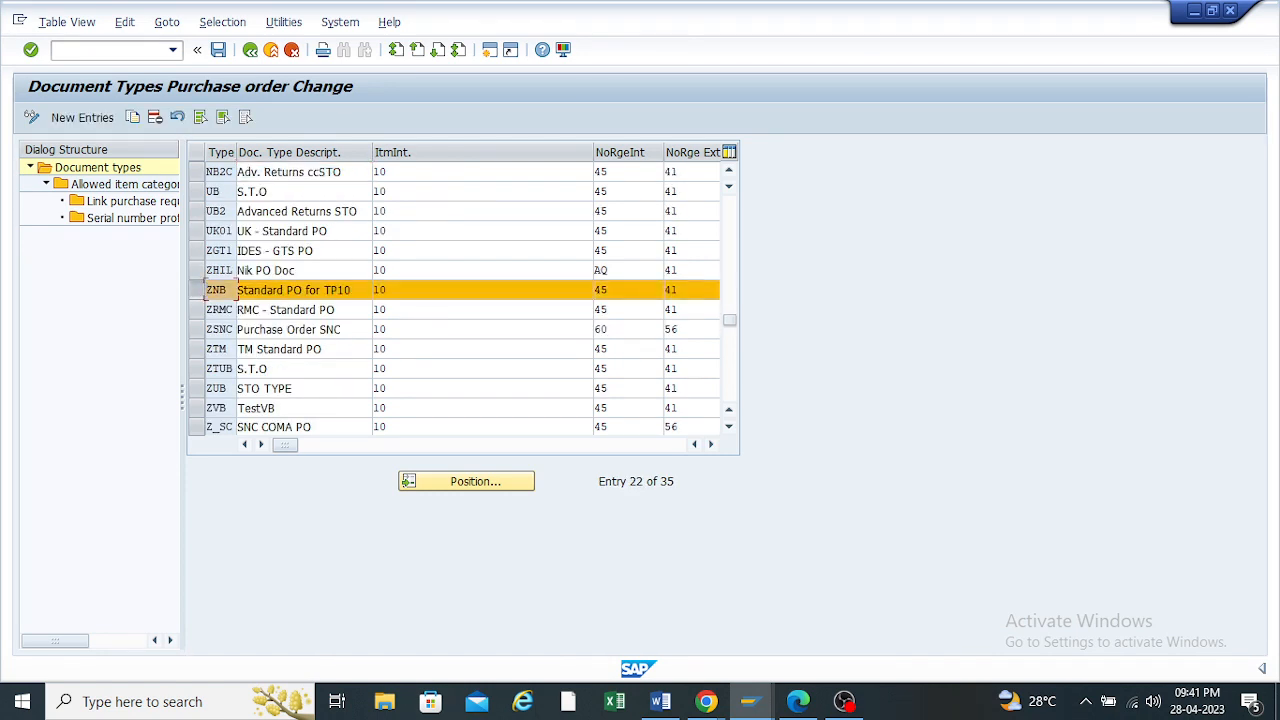
pyautogui.click(602, 289)
pyautogui.press('BackSpace')
pyautogui.press('BackSpace')
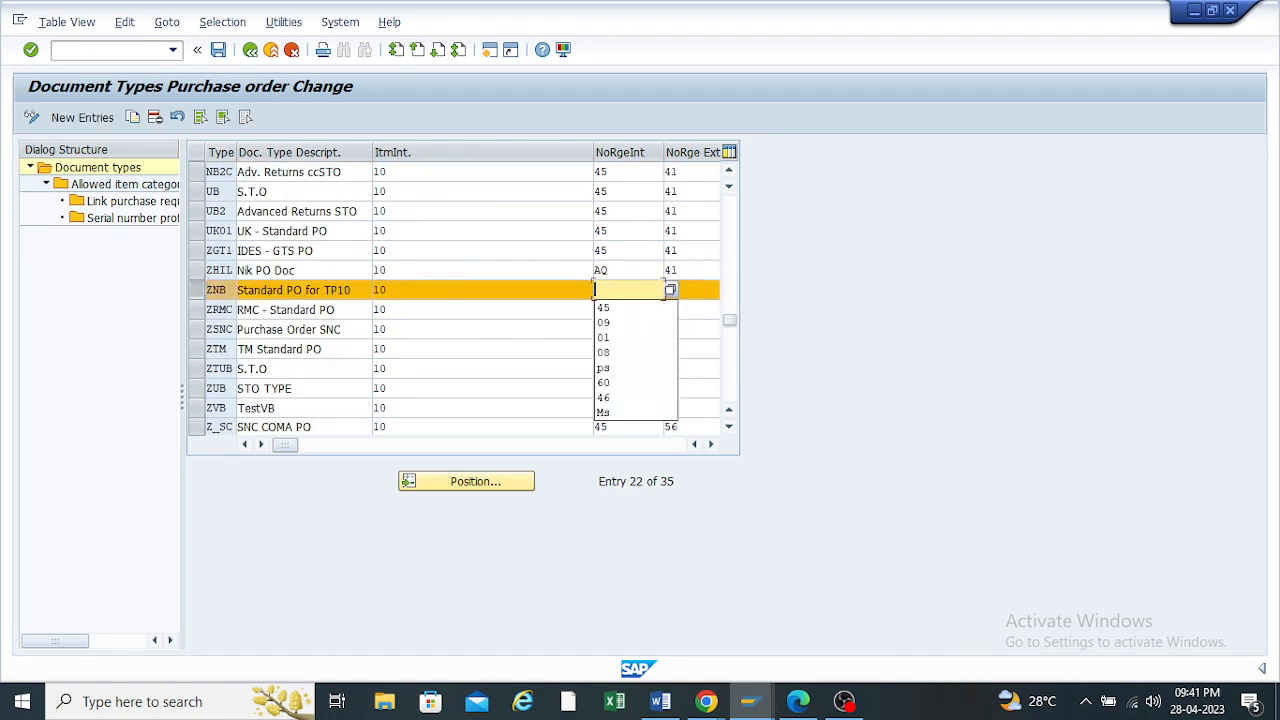
pyautogui.write('QM')
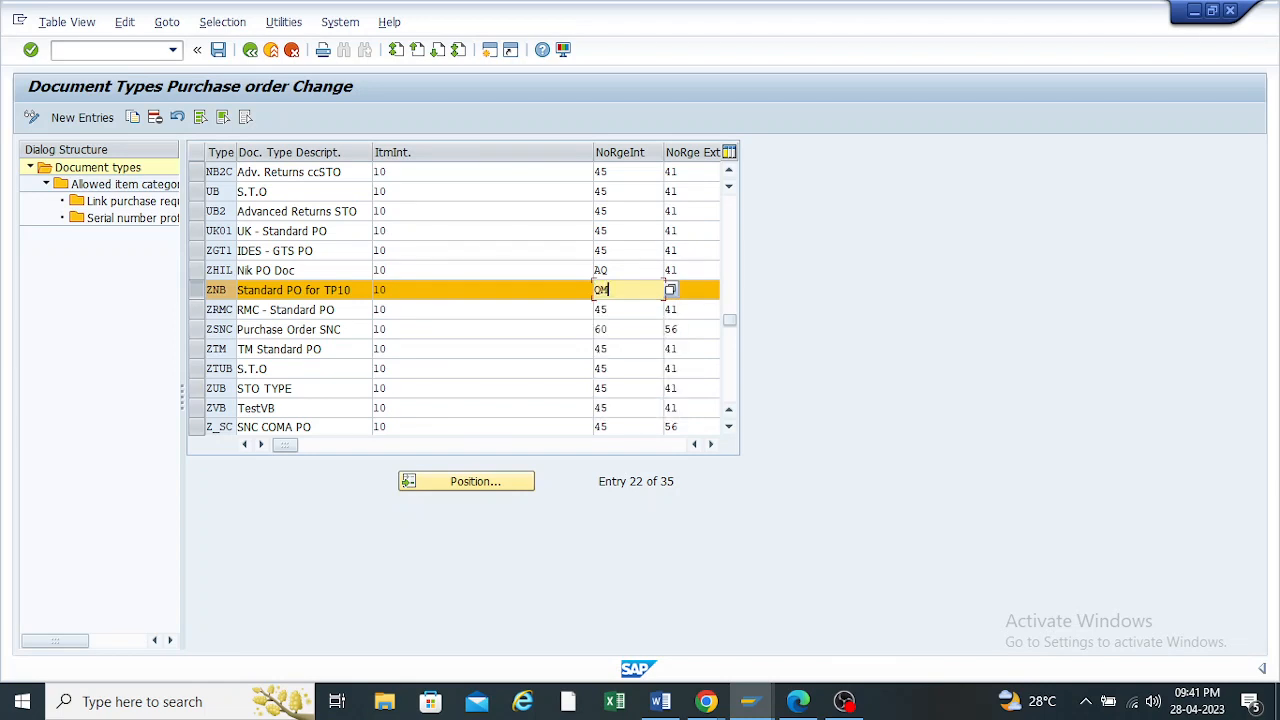
pyautogui.press('Return')
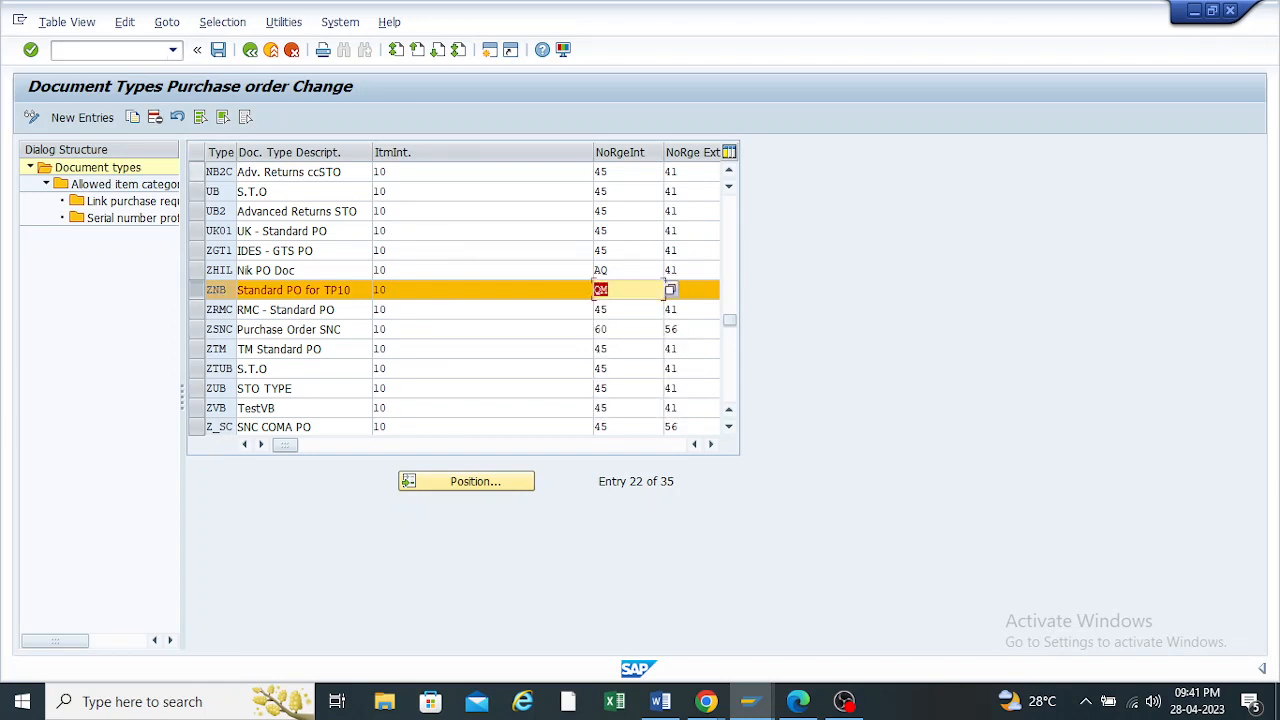
pyautogui.hotkey('ctrl', 's')
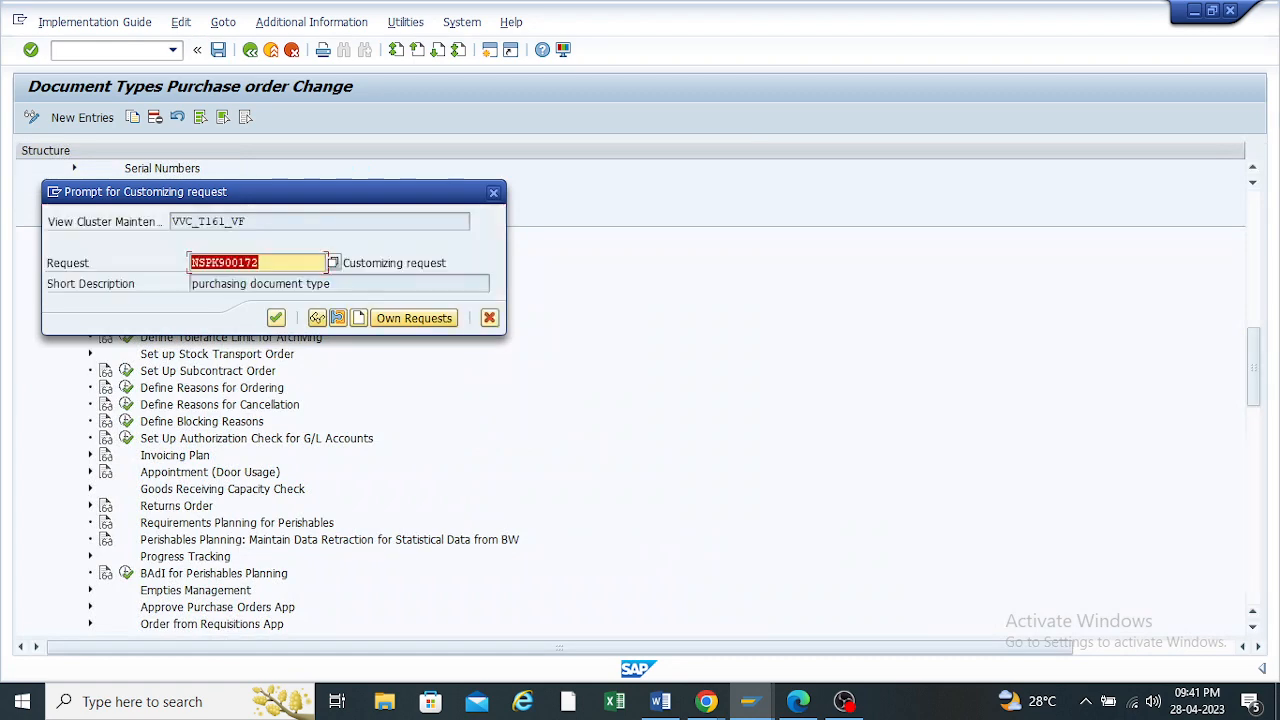
pyautogui.press('Return')
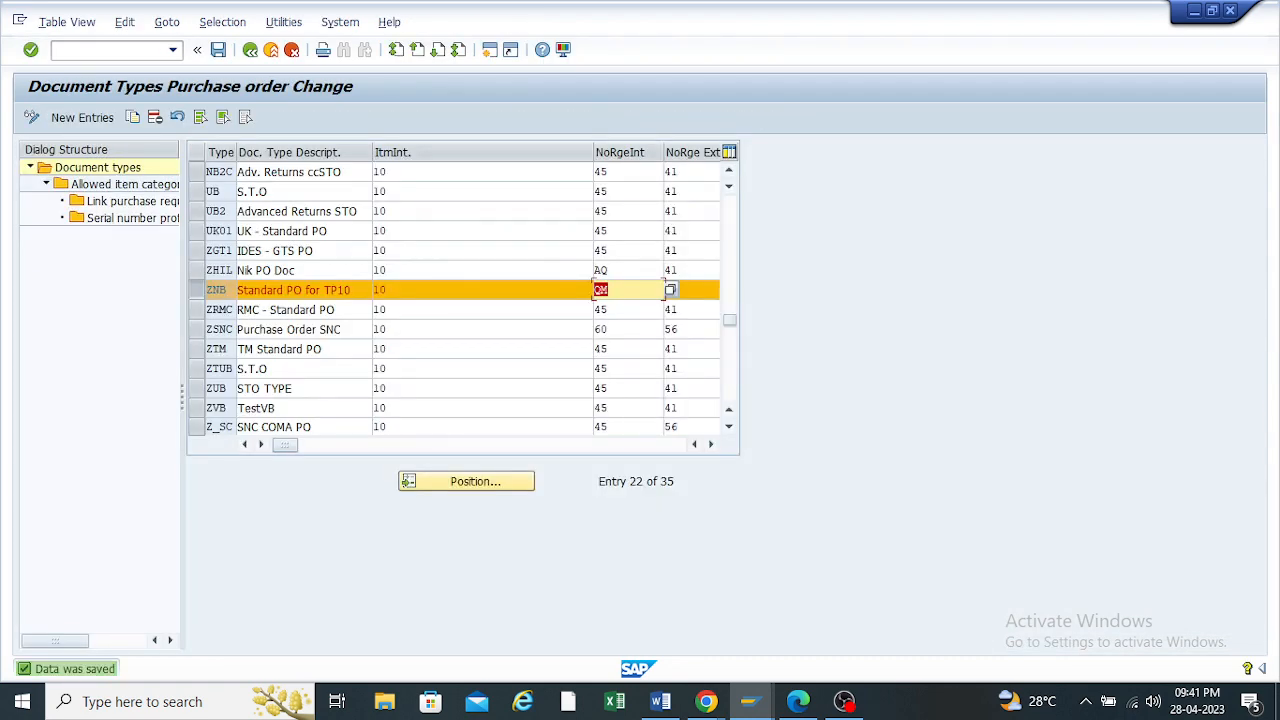
# Switch to the SAP Easy Access session, start ME21N, and choose document type ZNB Standard PO for TP10
pyautogui.moveTo(748, 701)
pyautogui.click(915, 610)
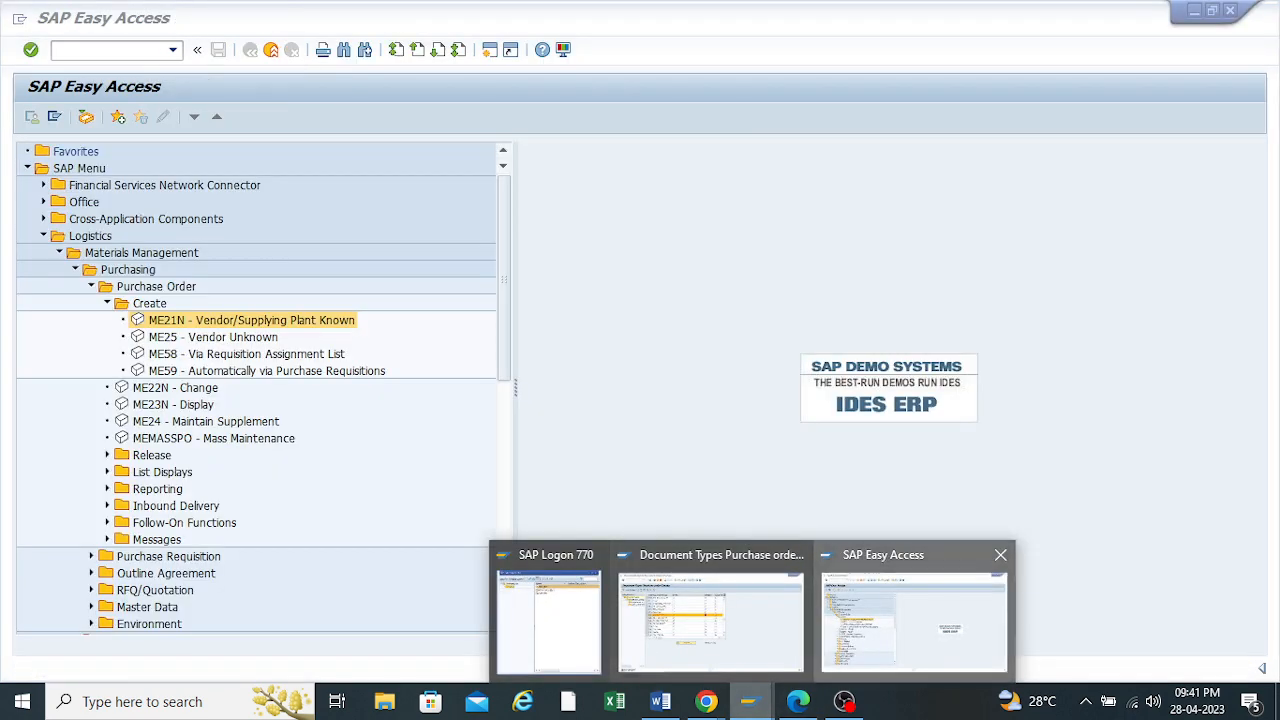
pyautogui.press('Return')
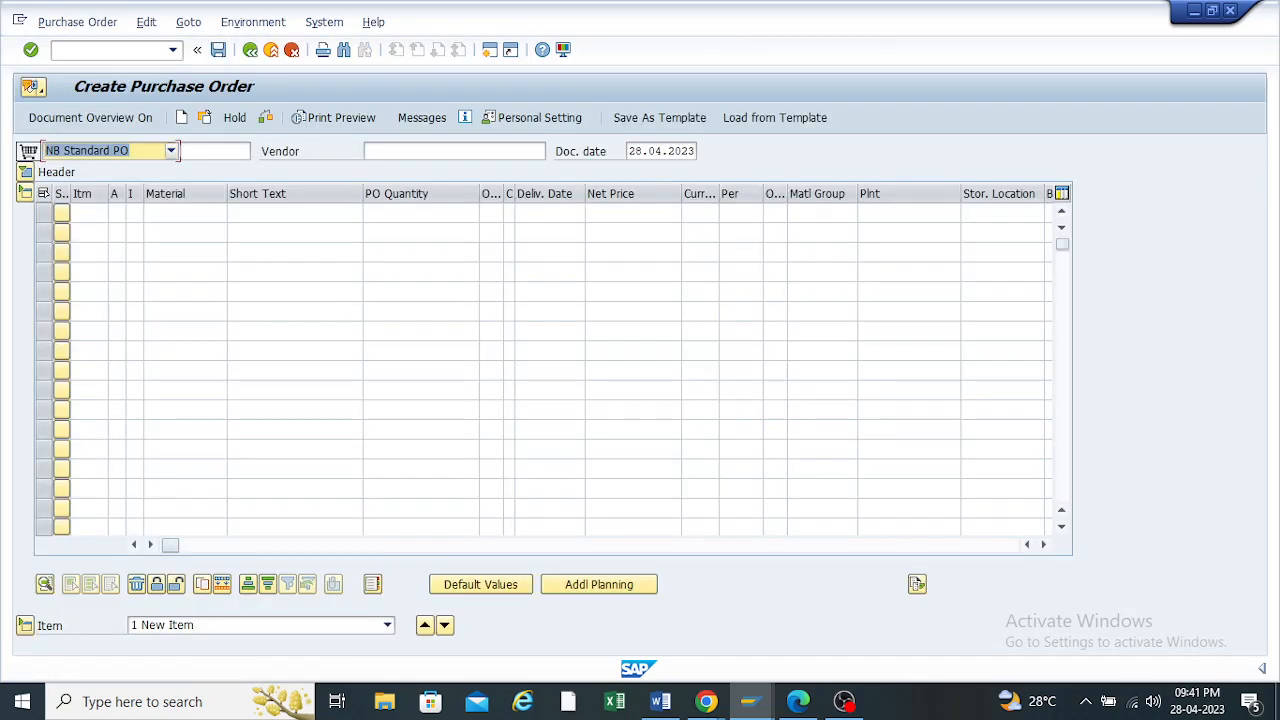
pyautogui.click(171, 151)
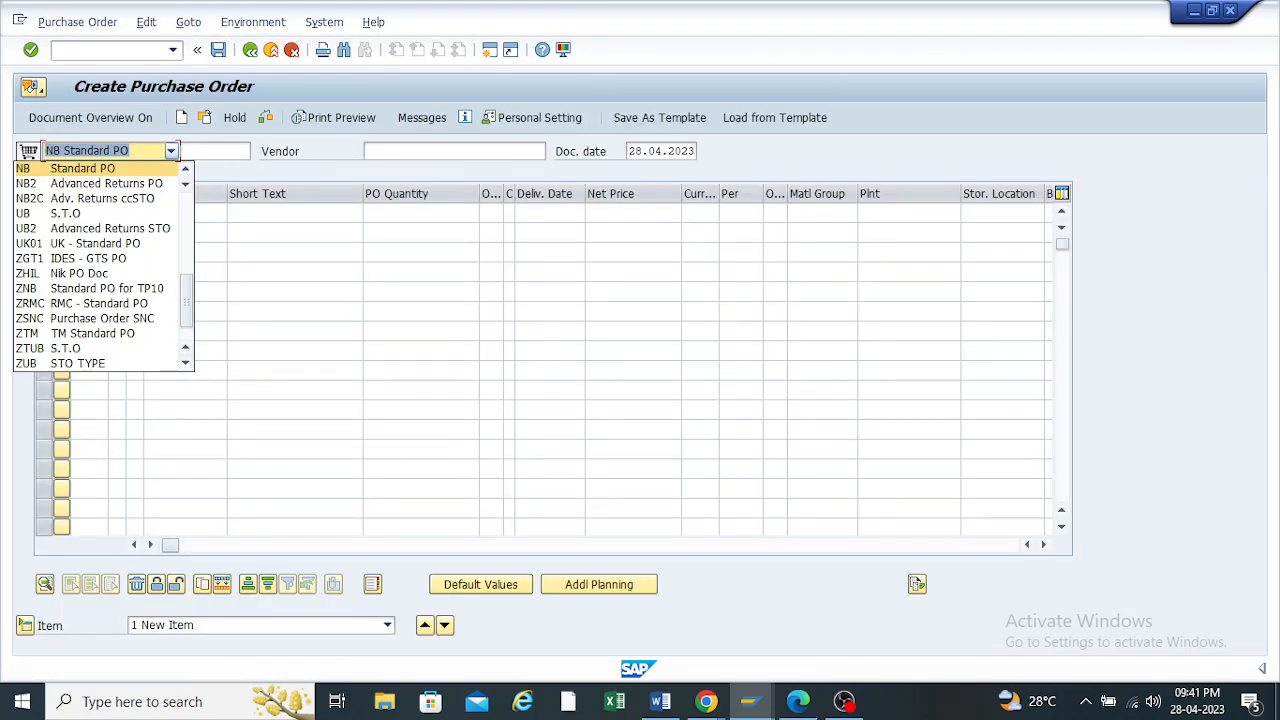
pyautogui.scroll(-3, 100, 258)
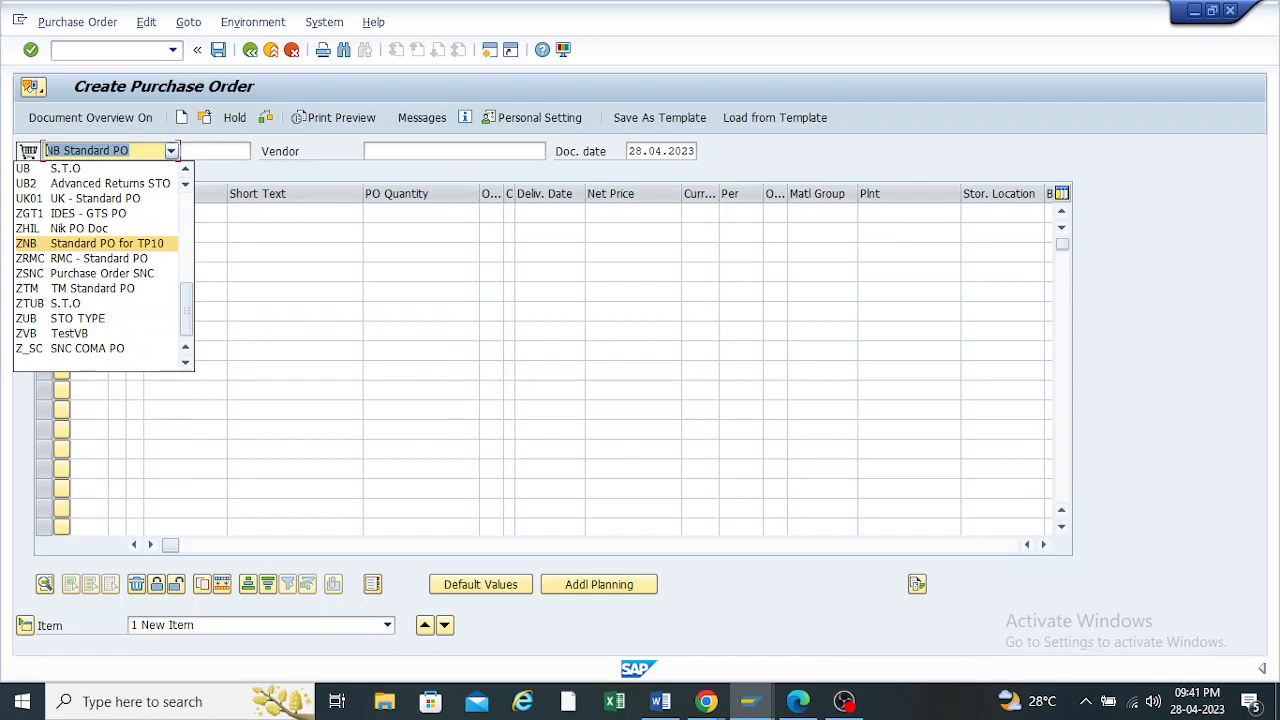
pyautogui.click(90, 243)
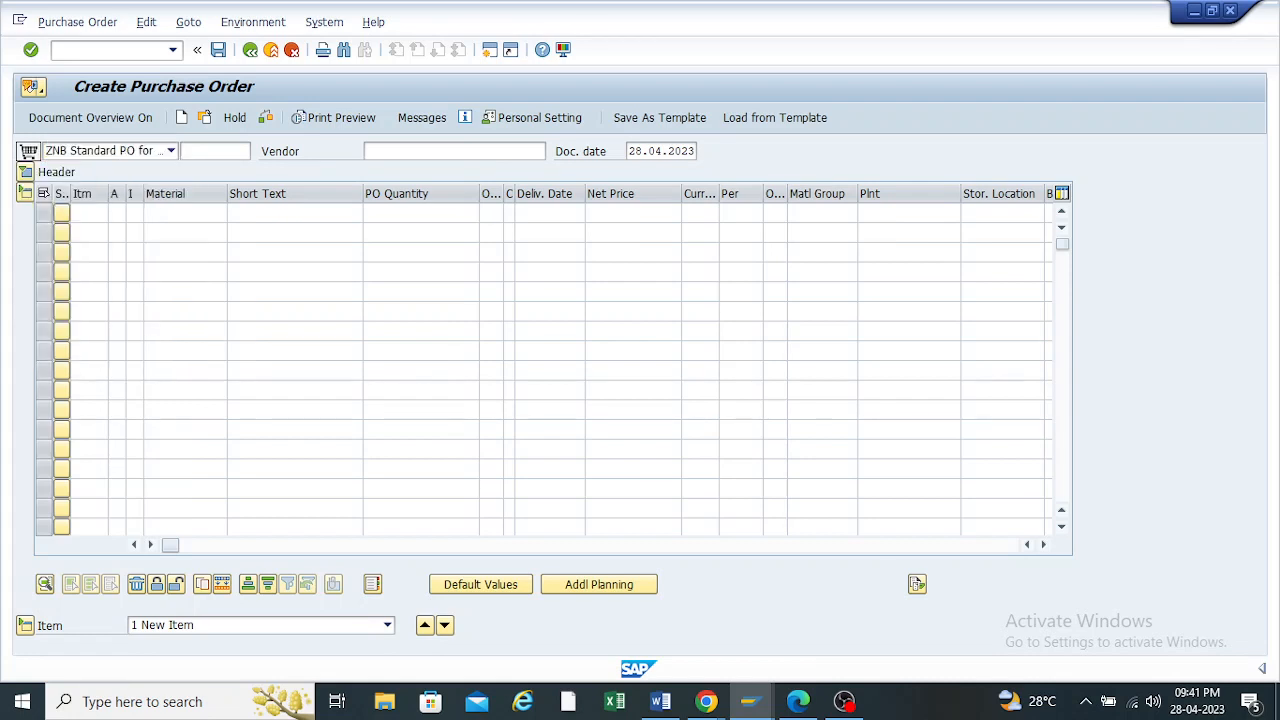
# Enter the TP10 test vendor with purchasing organization TP10, purchasing group tp1, and company code h100 in the order header
pyautogui.click(370, 150)
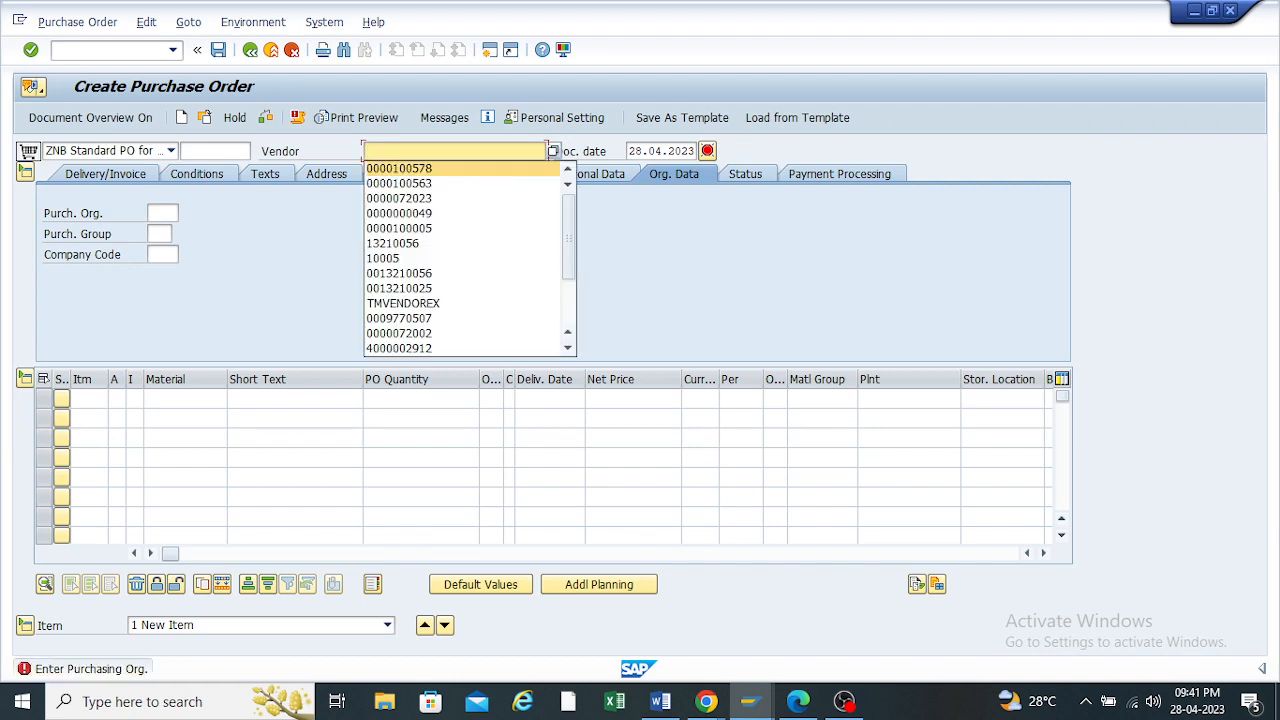
pyautogui.click(400, 168)
pyautogui.click(152, 213)
pyautogui.click(163, 231)
pyautogui.click(159, 234)
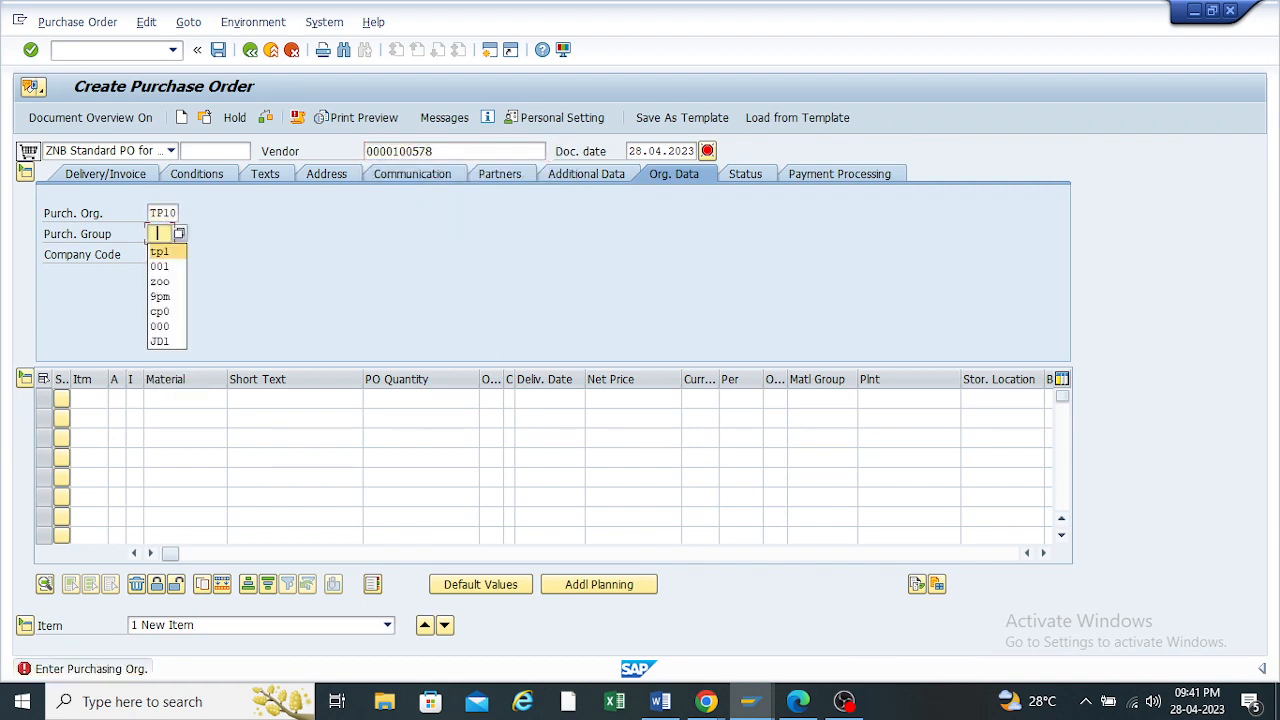
pyautogui.click(160, 252)
pyautogui.click(161, 255)
pyautogui.click(162, 272)
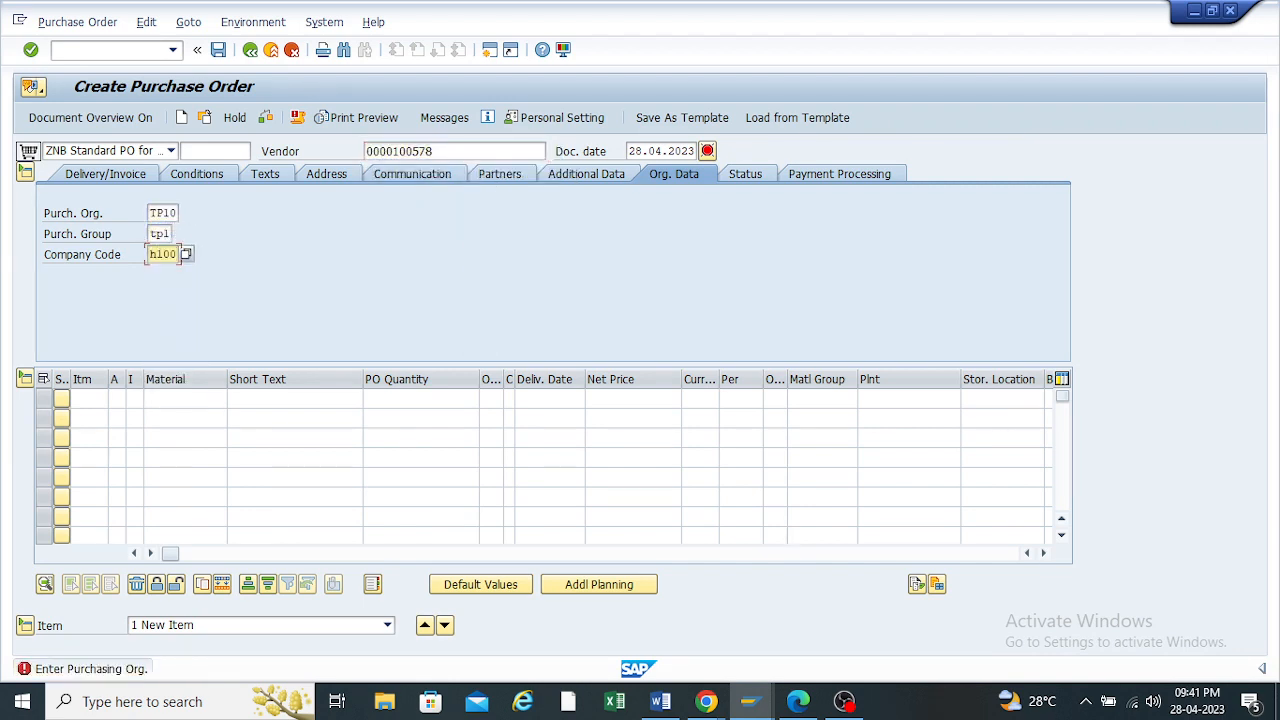
# Enter an order item for material 100000000 with quantity 50, net price 20, plant tp10, and storage location rm00
pyautogui.click(180, 398)
pyautogui.click(186, 417)
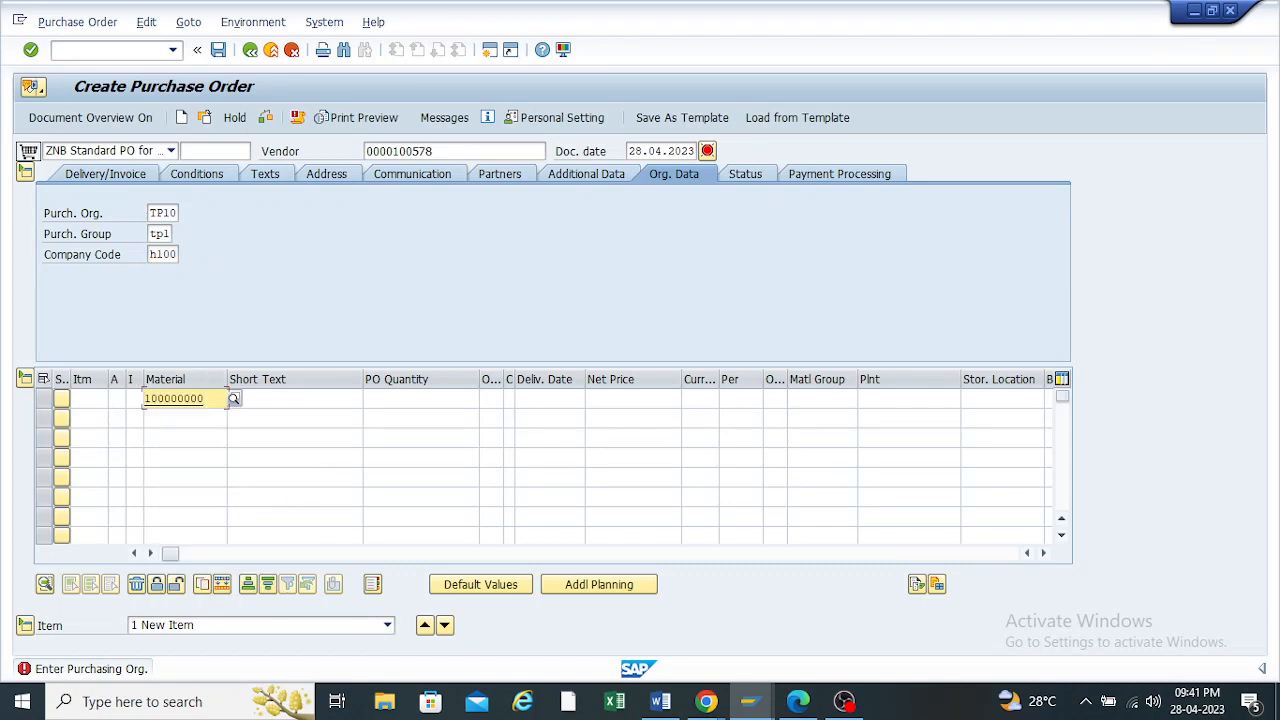
pyautogui.click(420, 398)
pyautogui.click(420, 416)
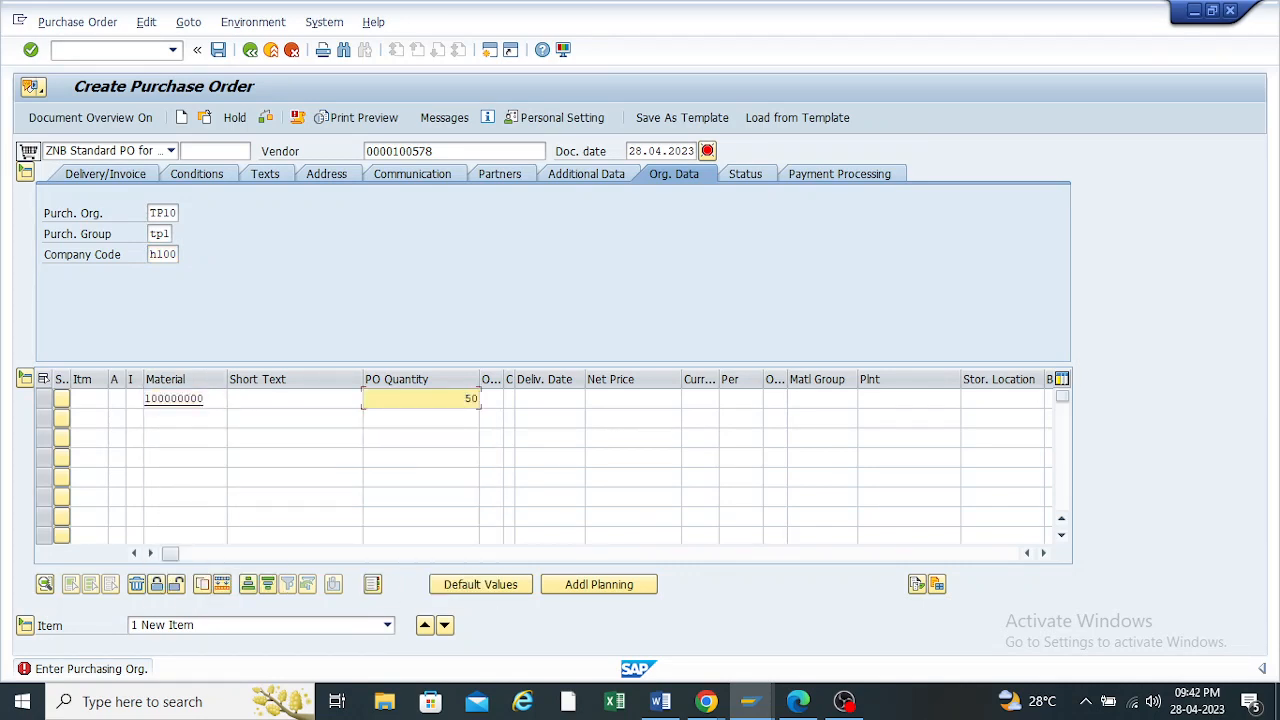
pyautogui.click(634, 398)
pyautogui.click(634, 416)
pyautogui.click(908, 398)
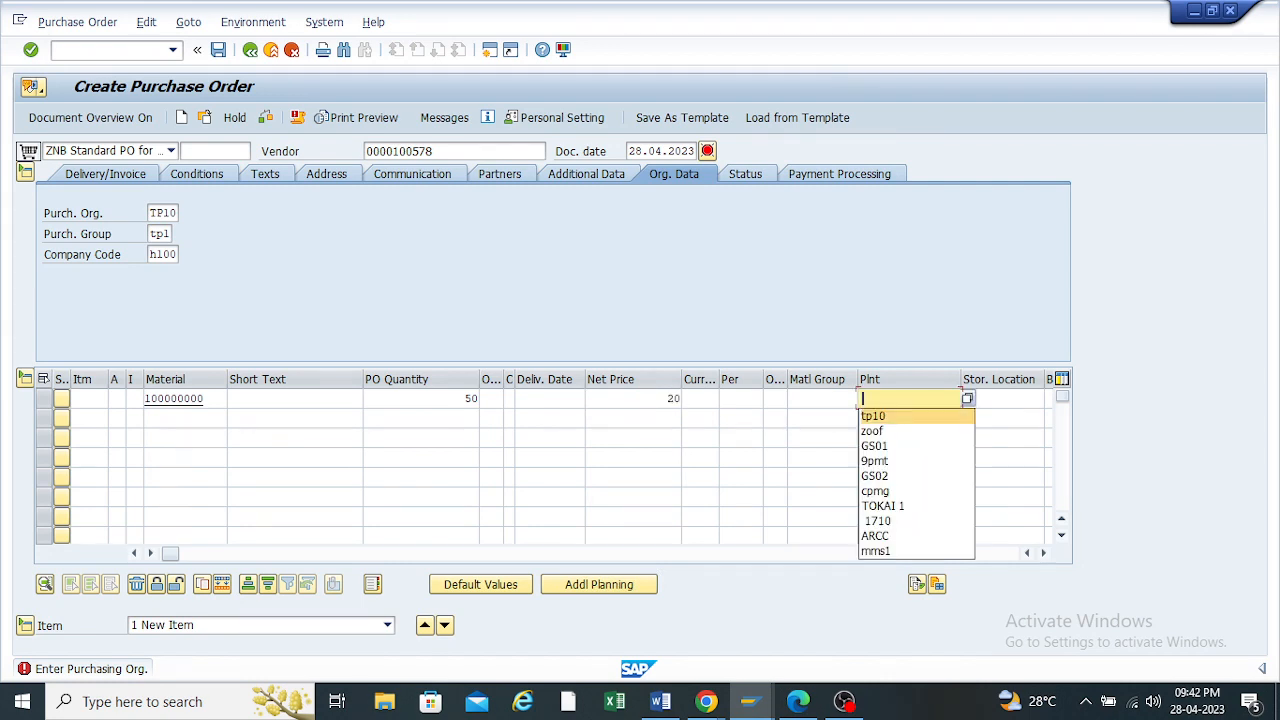
pyautogui.click(908, 416)
pyautogui.click(1000, 398)
pyautogui.click(1000, 416)
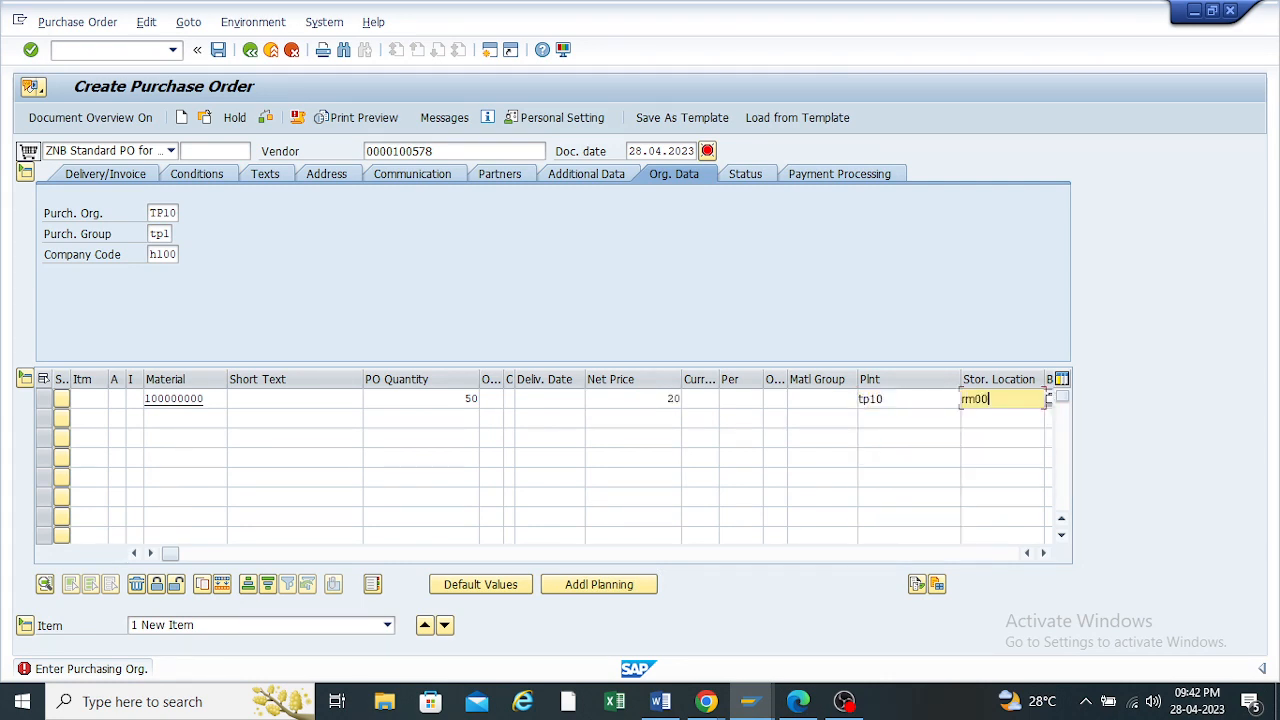
pyautogui.press('Return')
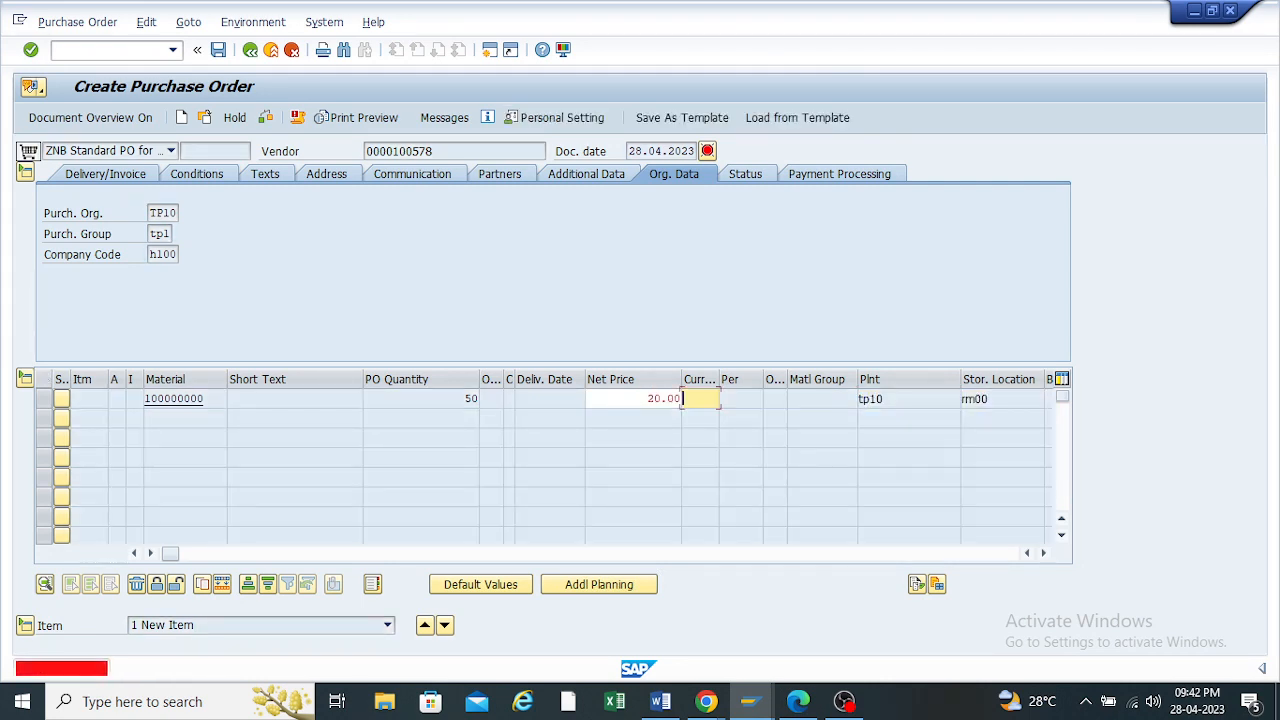
# Set the item's currency to INR and run the check on the purchase order
pyautogui.write('inr')
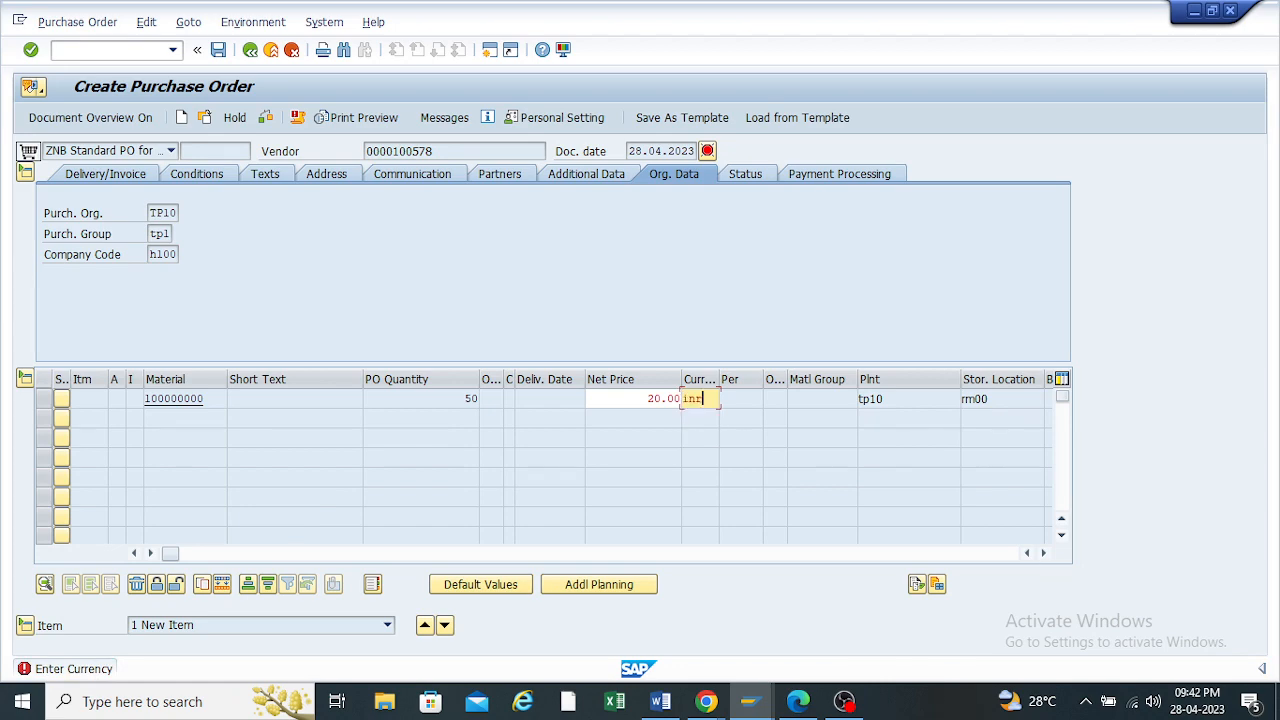
pyautogui.press('Return')
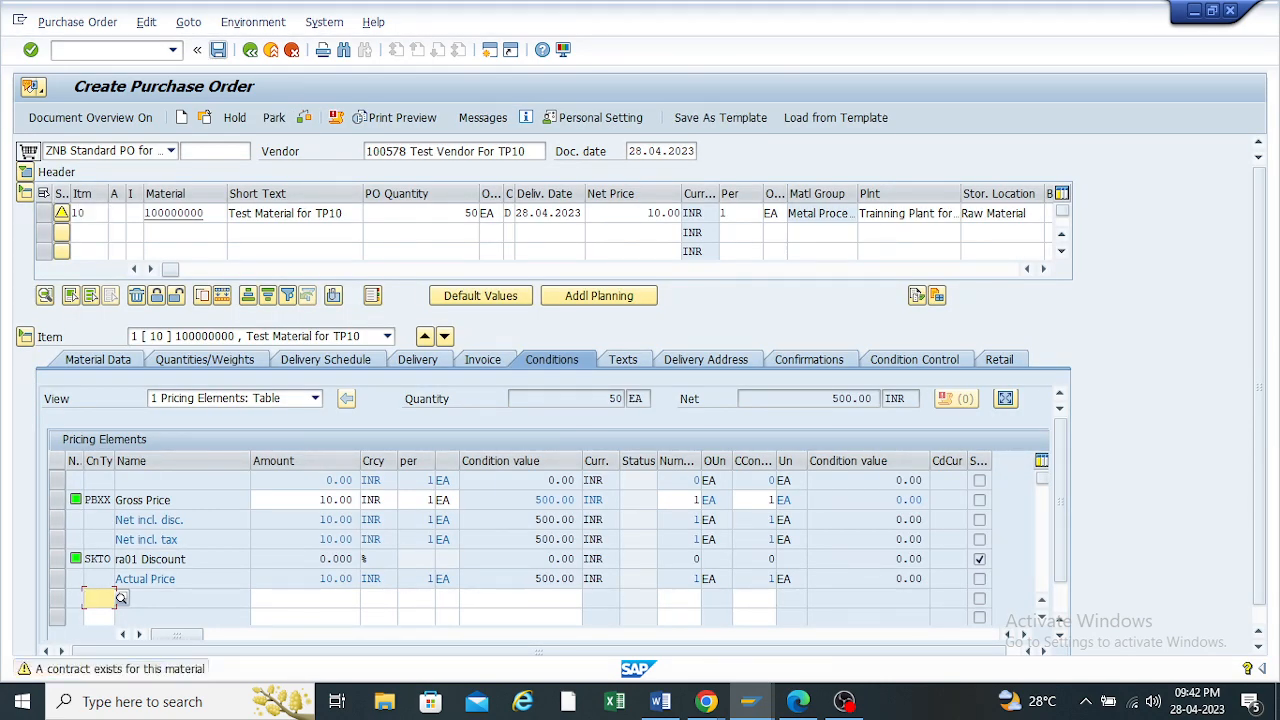
pyautogui.click(304, 118)
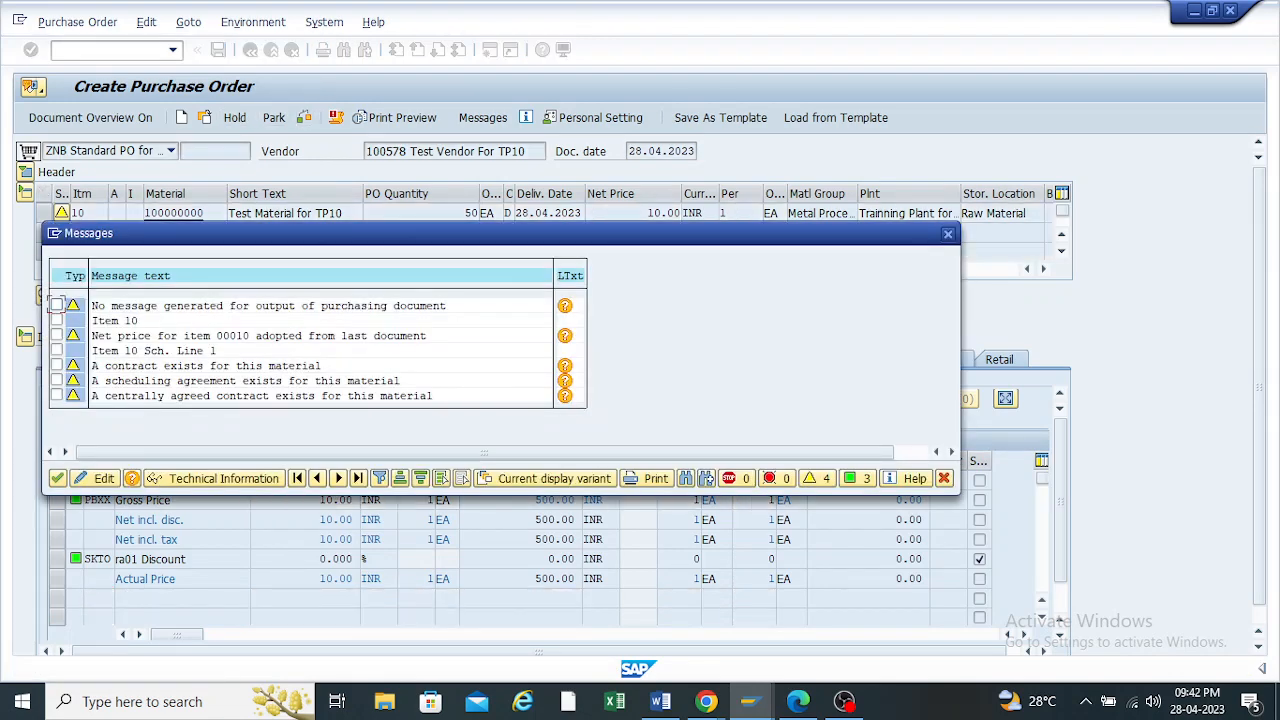
# Close the check messages and save the ZNB purchase order despite the system messages
pyautogui.press('Return')
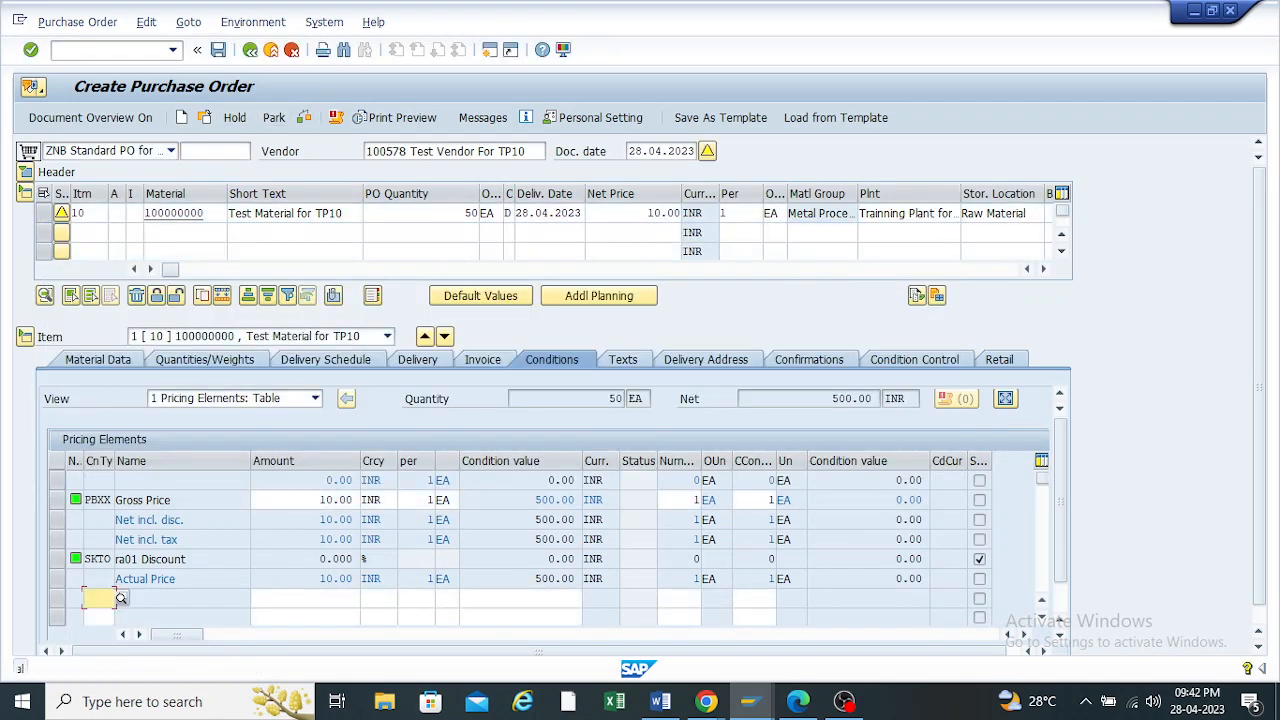
pyautogui.hotkey('ctrl', 's')
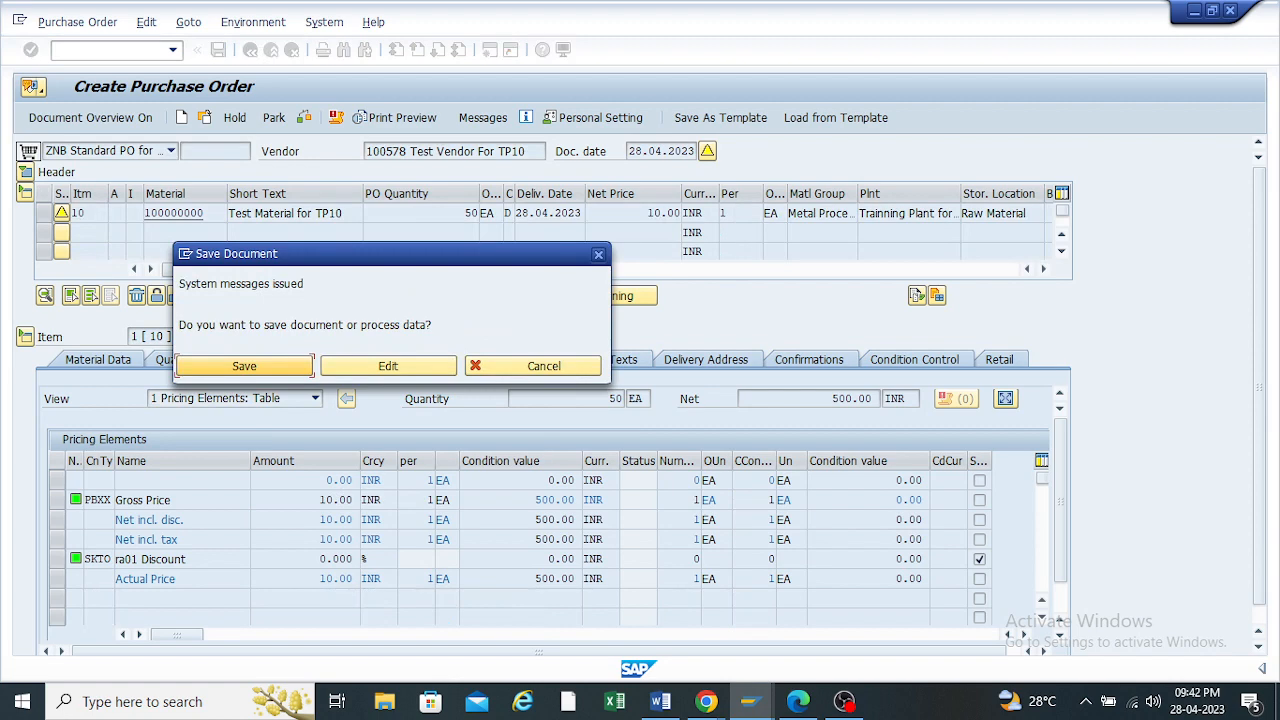
pyautogui.press('Return')
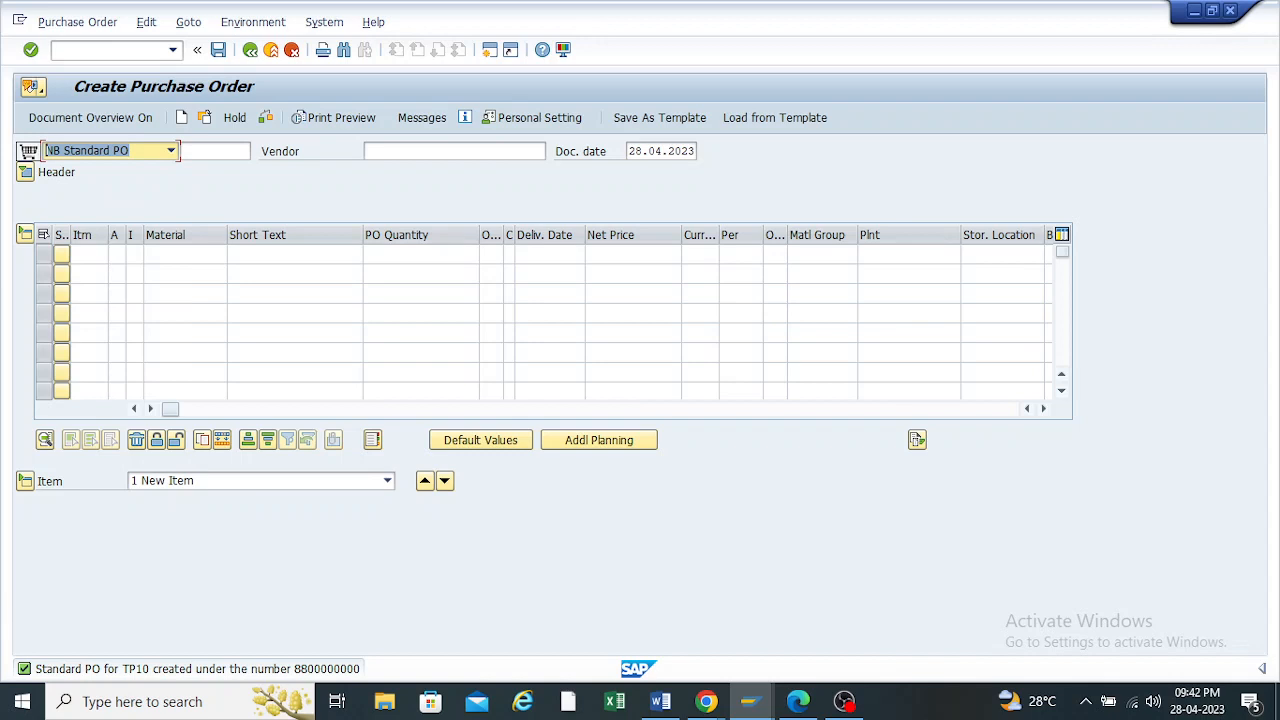
# Review the available order document types and the item category choices for a Standard PO item, leaving both unchanged
pyautogui.click(171, 150)
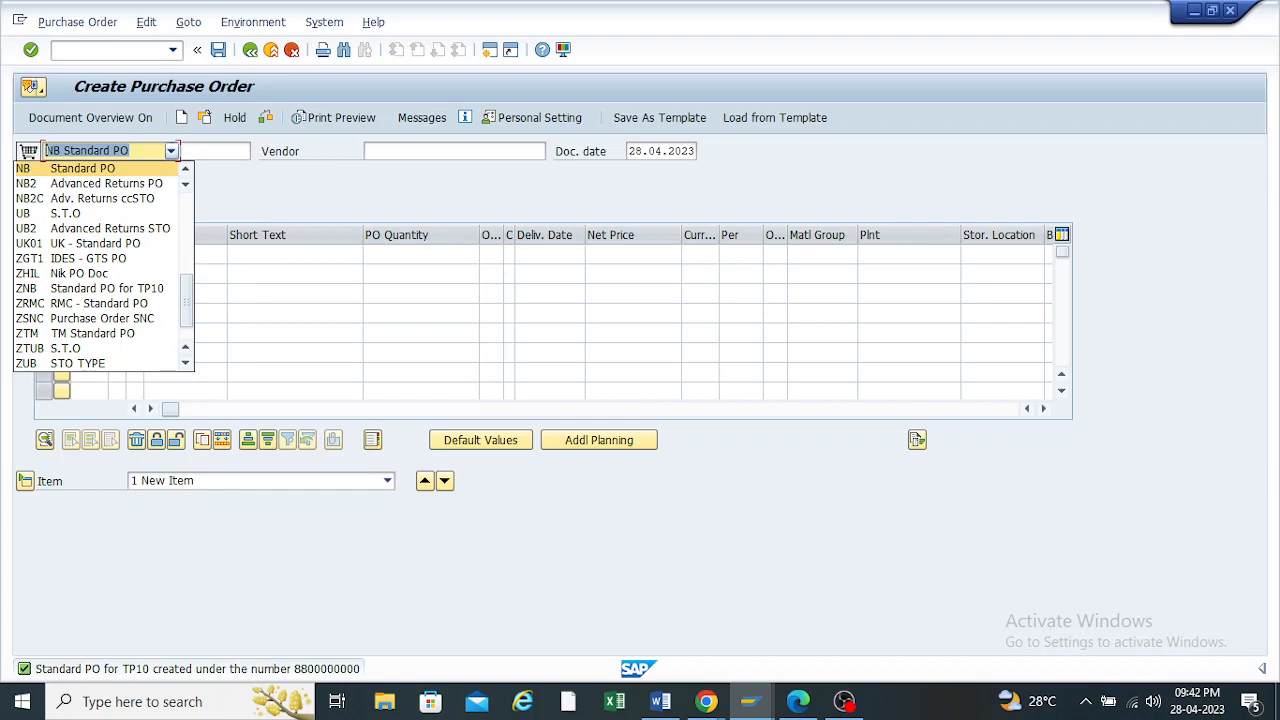
pyautogui.click(280, 191)
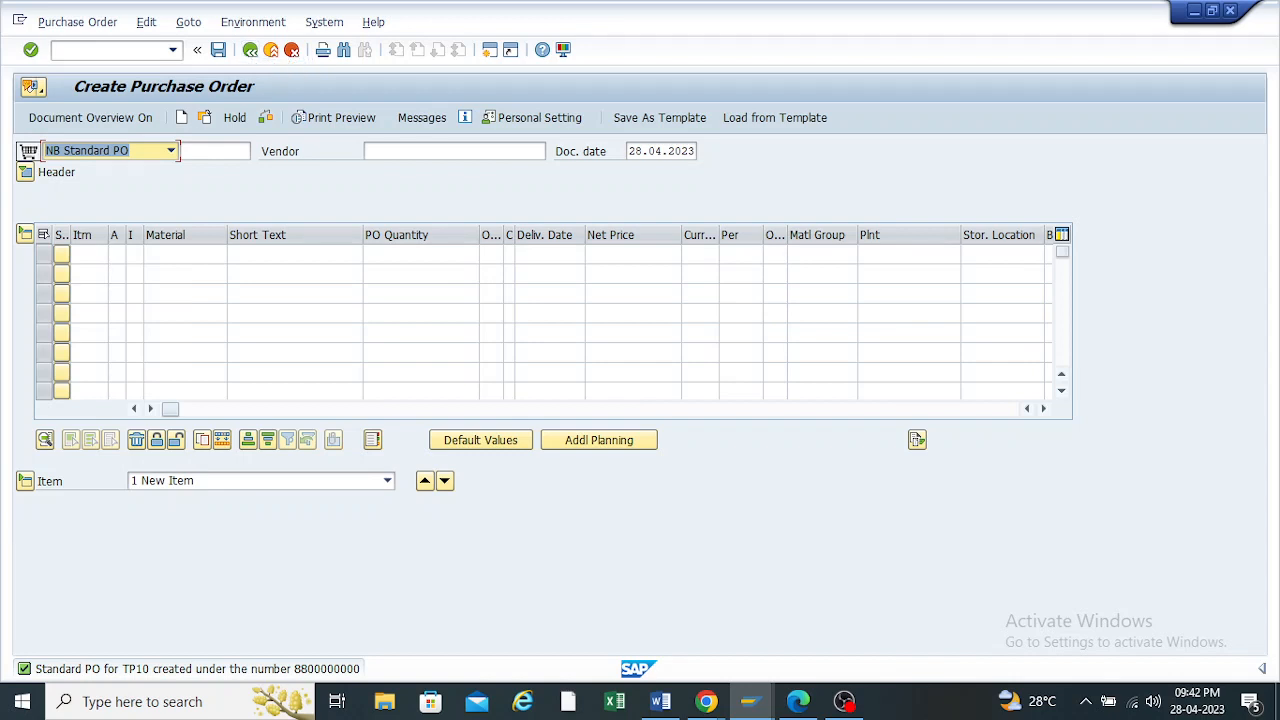
pyautogui.click(134, 254)
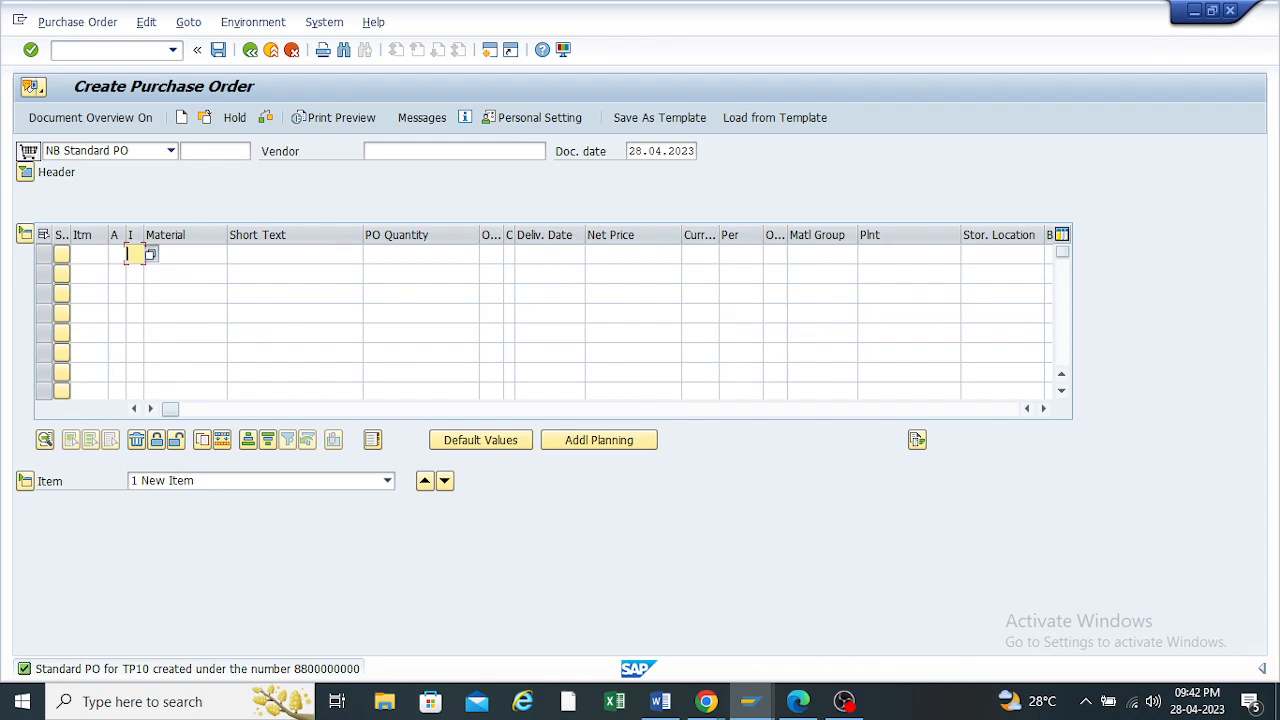
pyautogui.click(151, 254)
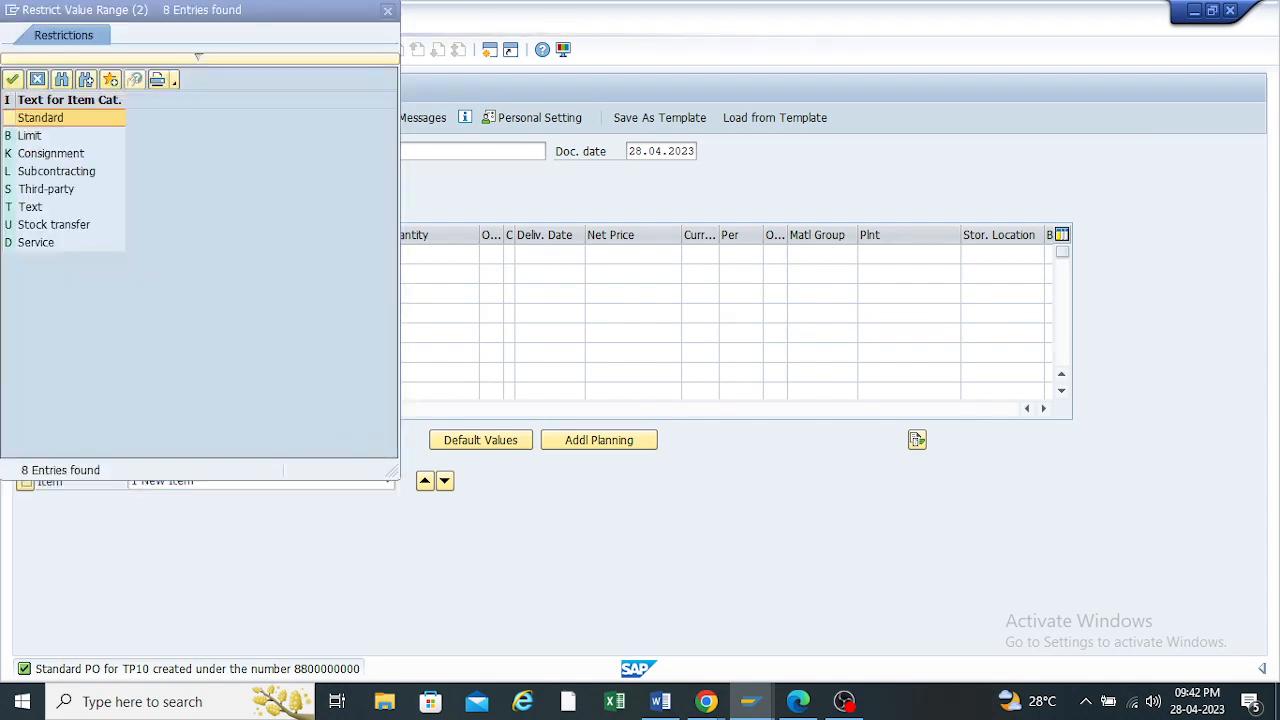
pyautogui.moveTo(210, 14); pyautogui.dragTo(484, 114)
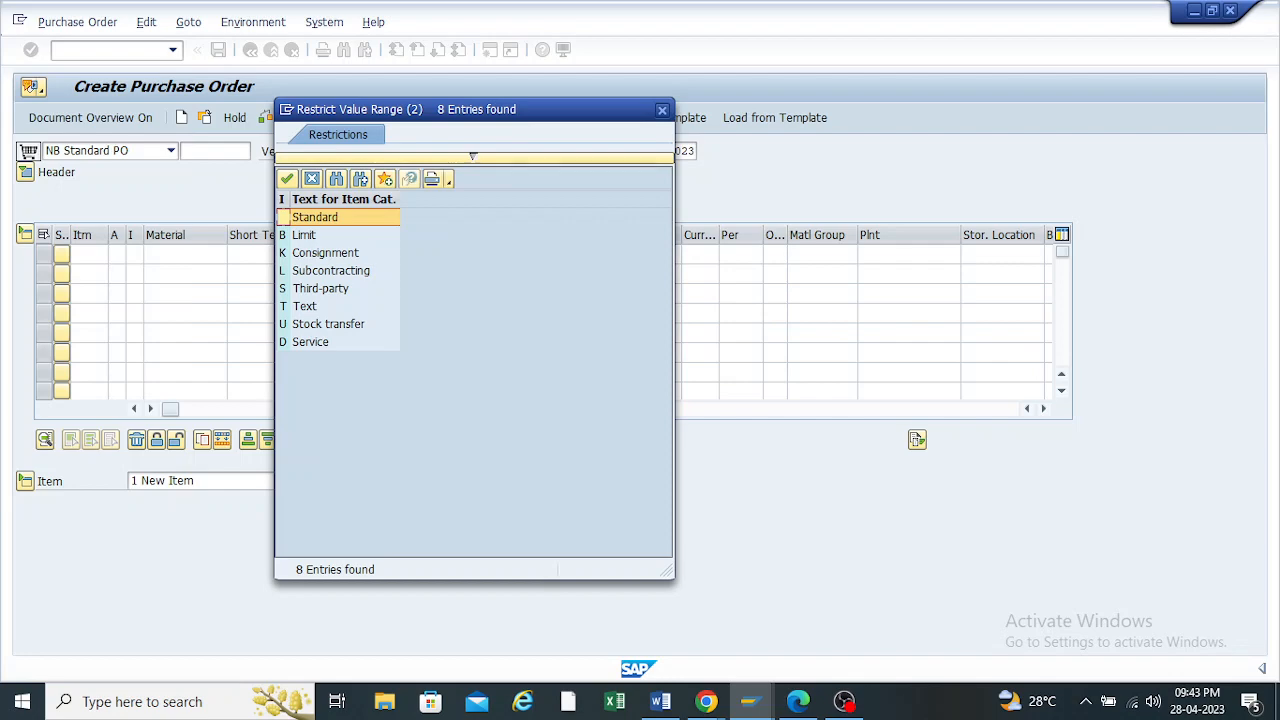
pyautogui.click(662, 109)
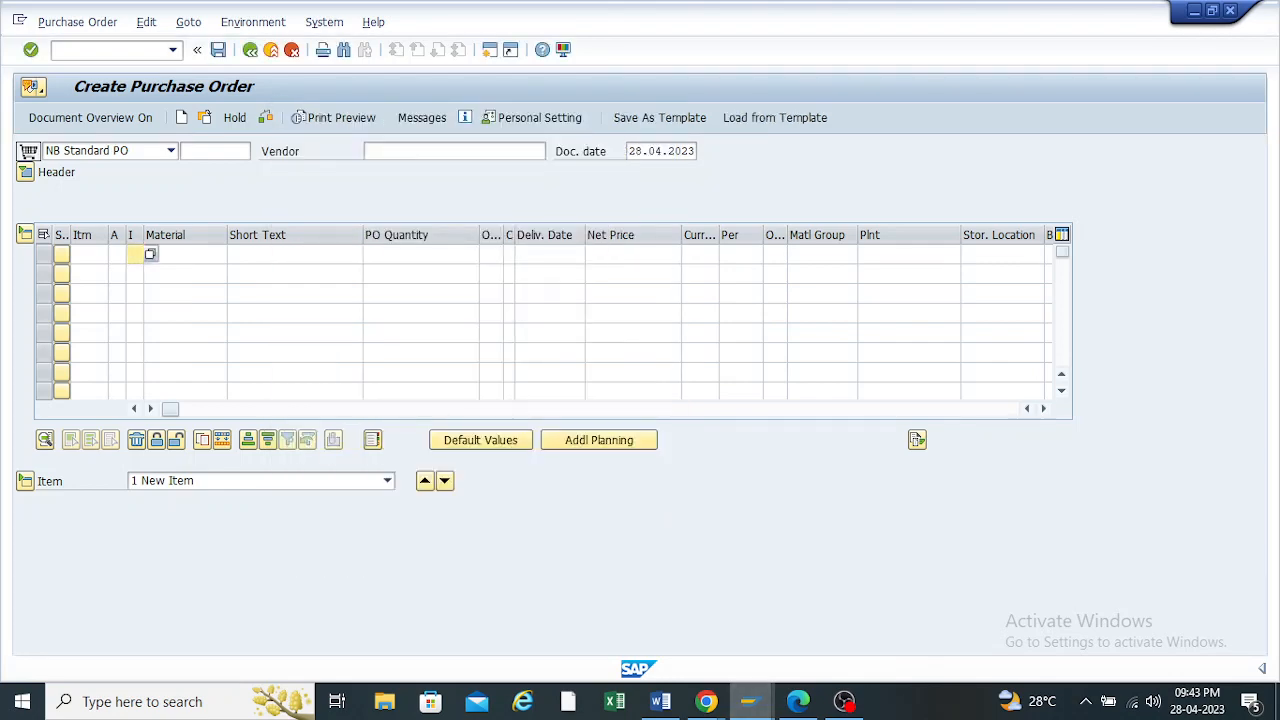
# Switch to the document types configuration session, delete item categories B Limit and T Text from those allowed for ZNB, and save
pyautogui.moveTo(750, 701)
pyautogui.click(710, 615)
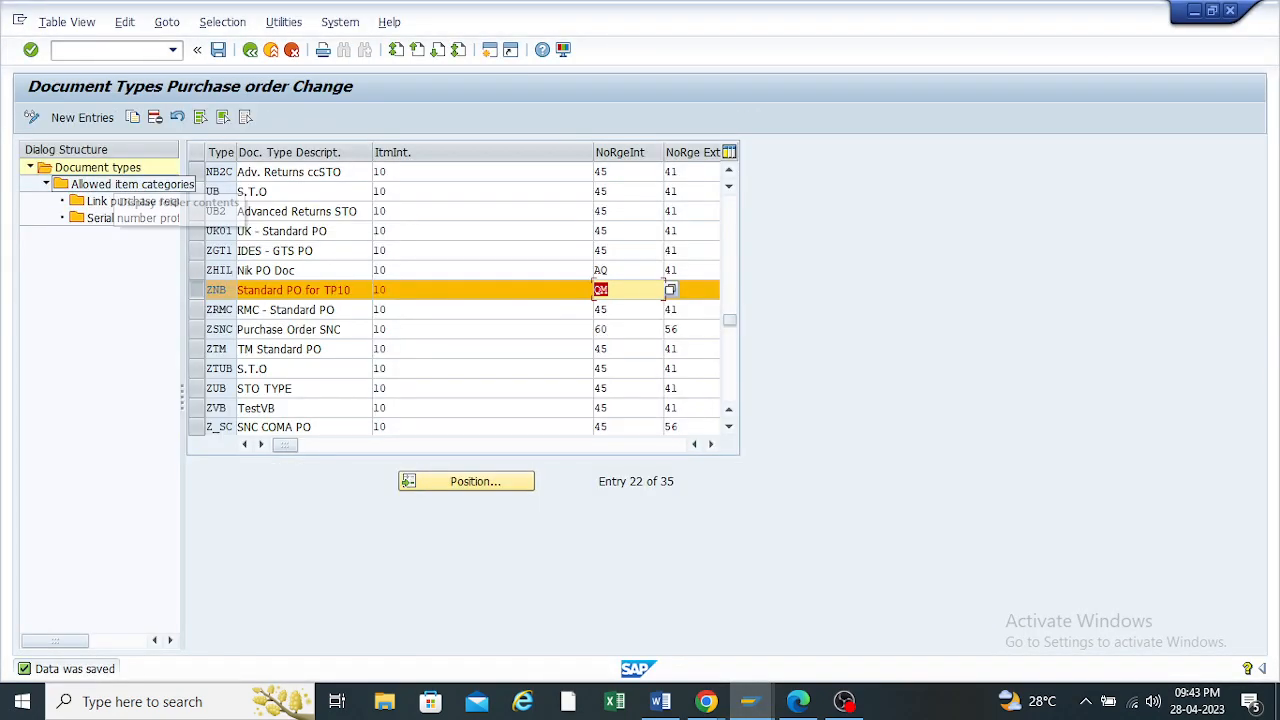
pyautogui.moveTo(182, 397); pyautogui.dragTo(349, 397)
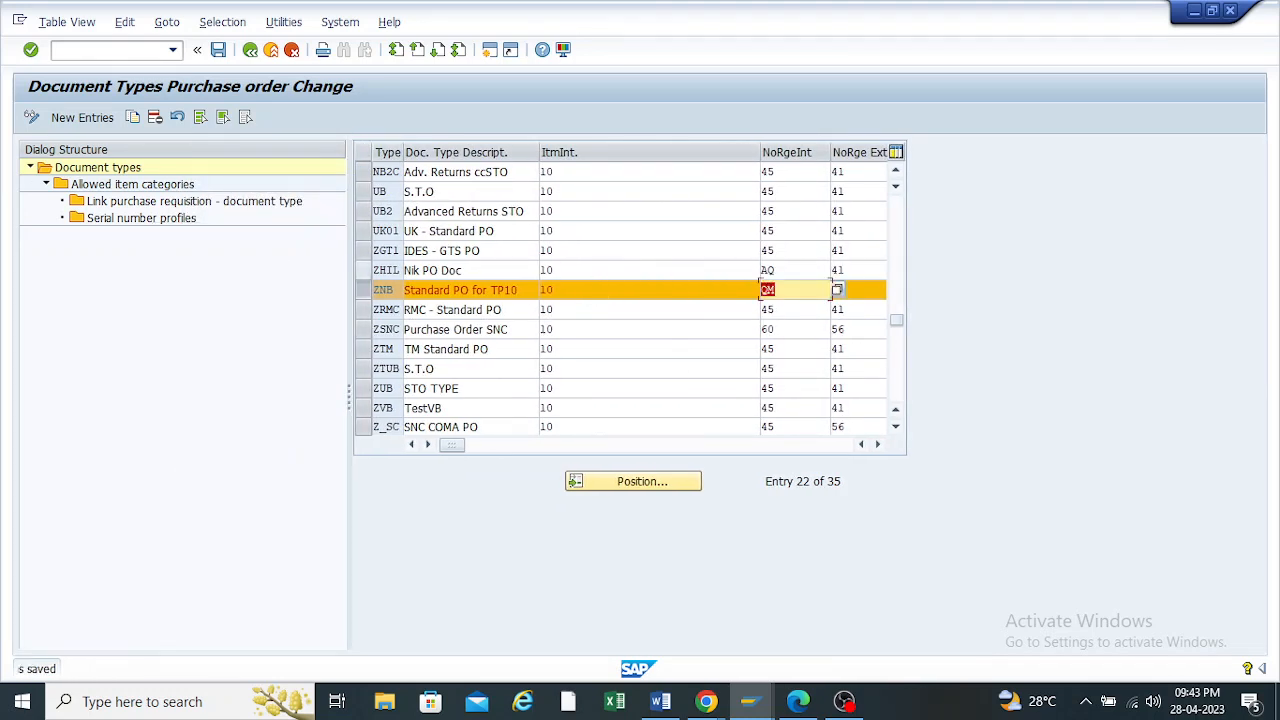
pyautogui.doubleClick(132, 184)
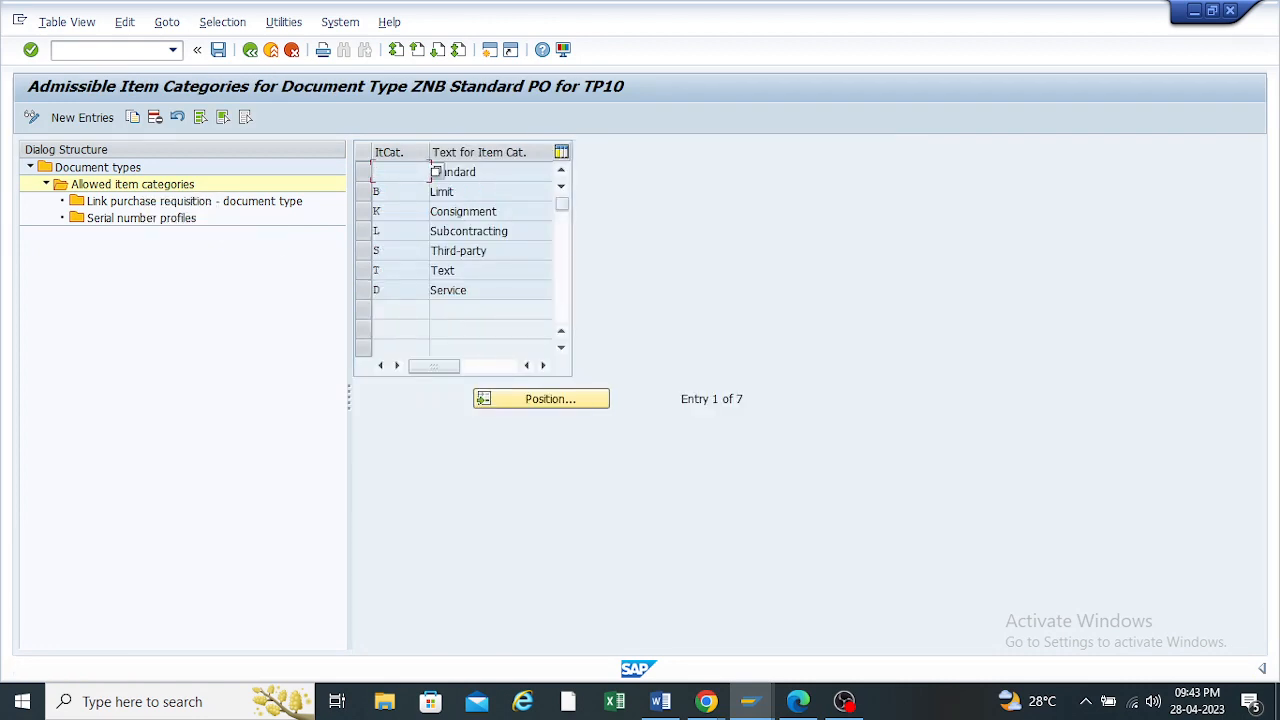
pyautogui.click(435, 270)
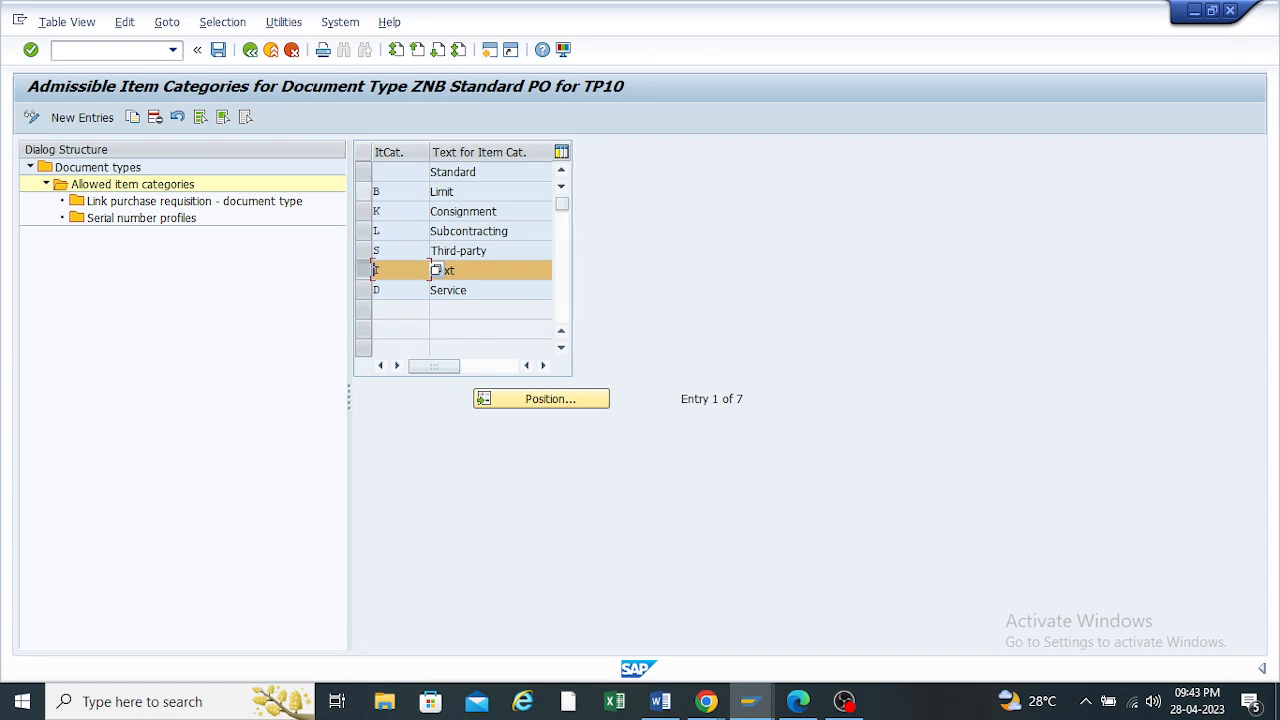
pyautogui.click(435, 191)
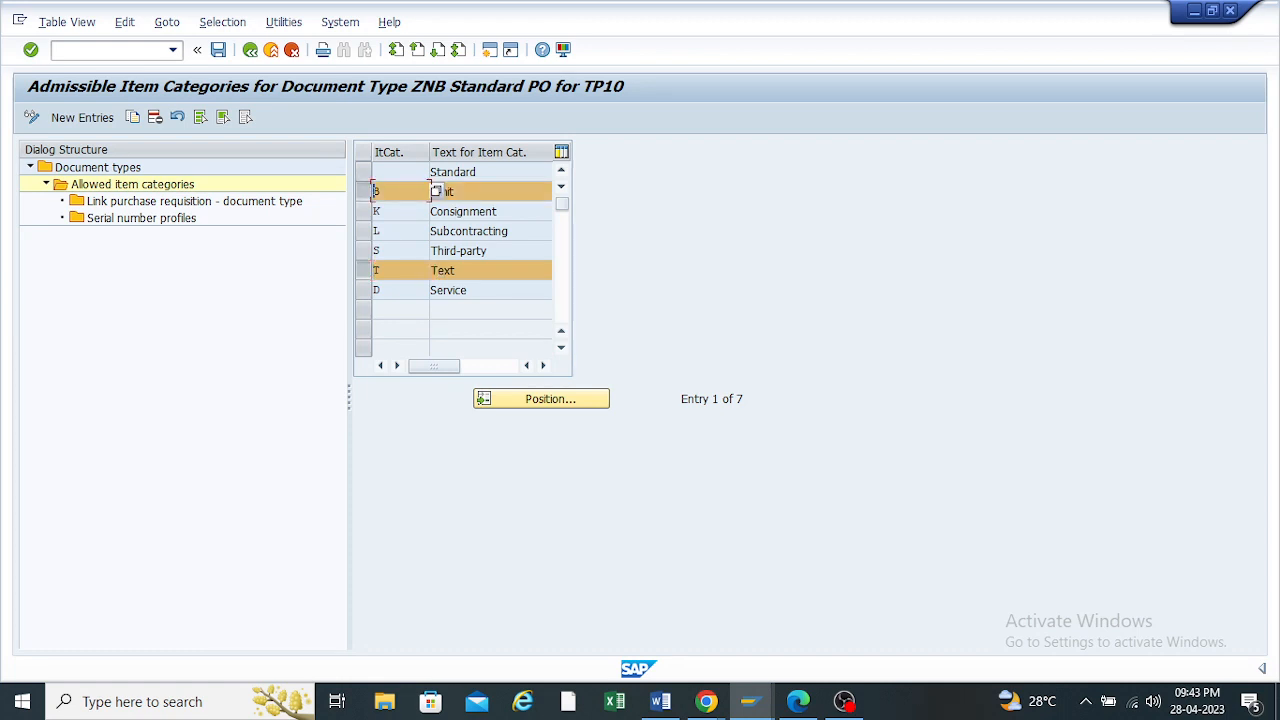
pyautogui.hotkey('shift', 'F2')
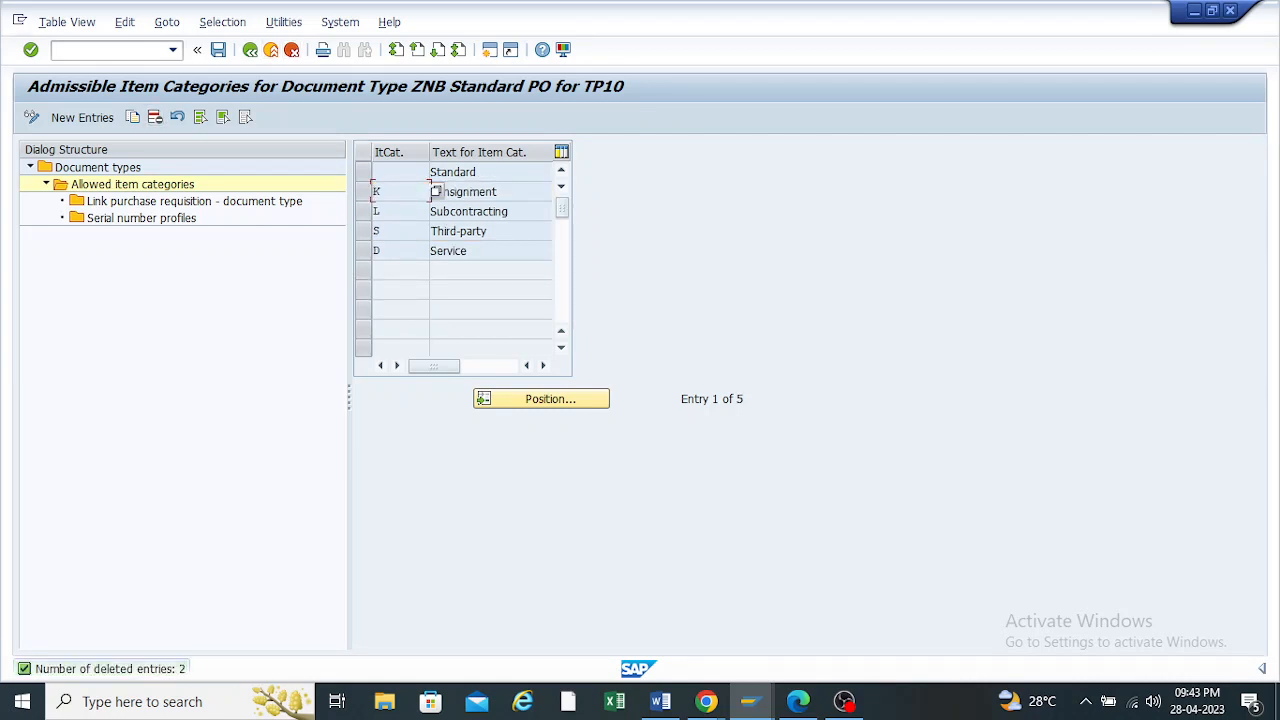
pyautogui.hotkey('ctrl', 's')
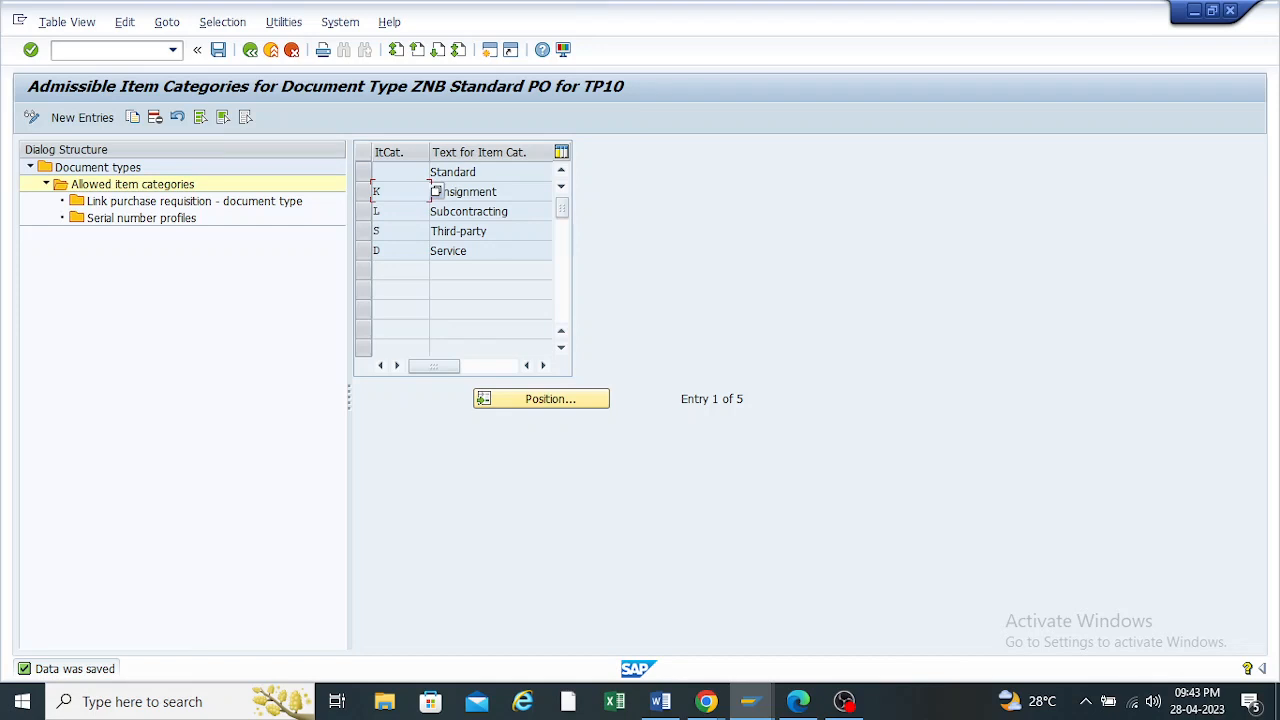
pyautogui.moveTo(478, 172); pyautogui.dragTo(431, 172)
pyautogui.press('F5')
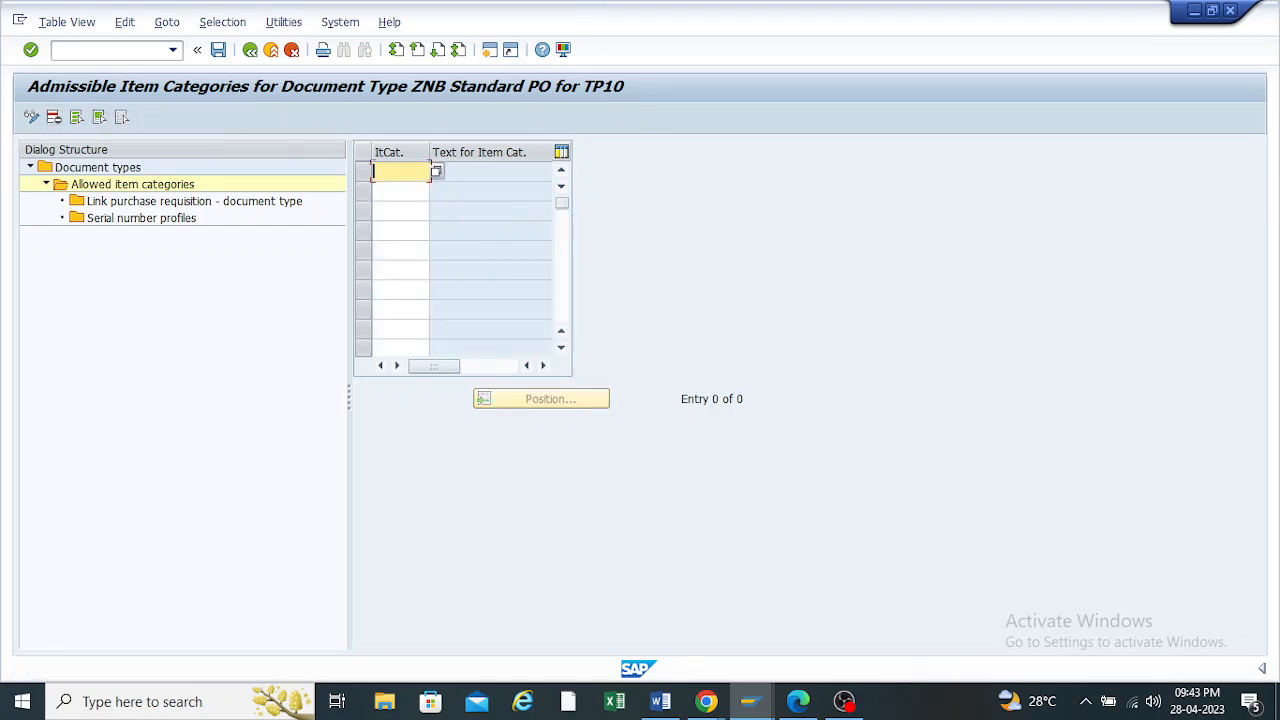
pyautogui.press('F3')
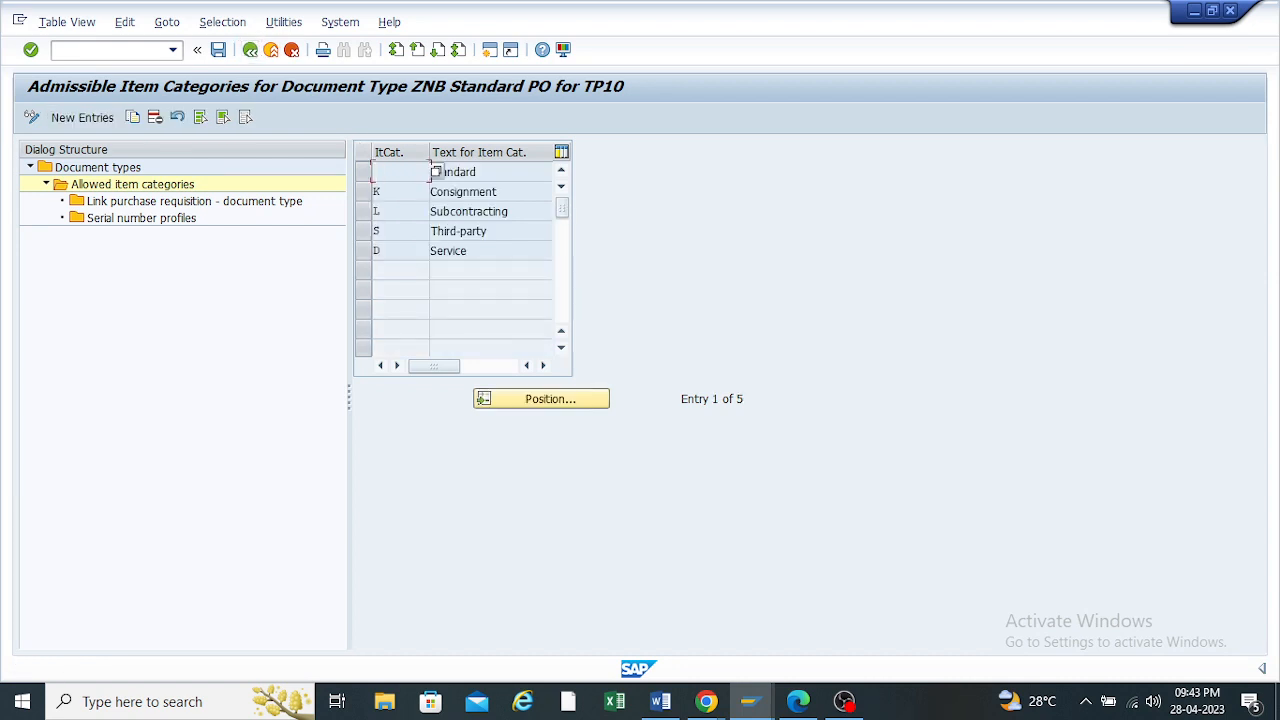
# Return to the implementation guide and reopen Define Document Types under Purchase Order
pyautogui.click(271, 49)
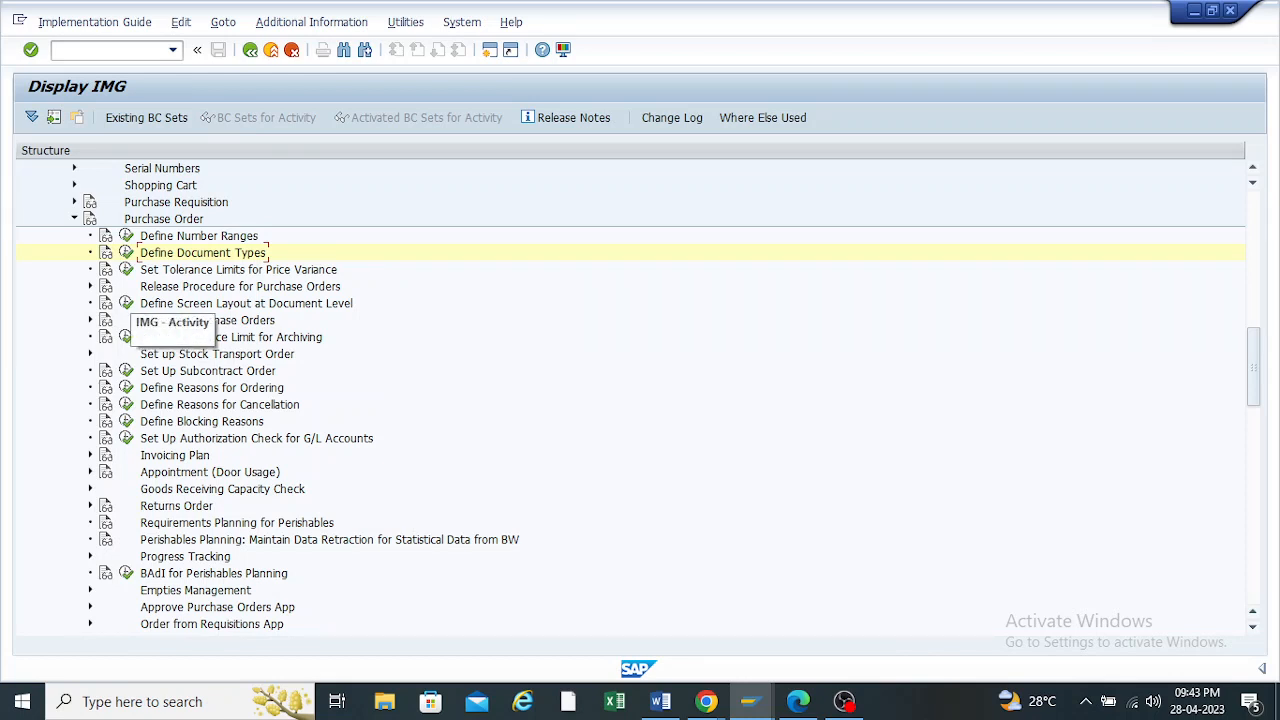
pyautogui.click(126, 252)
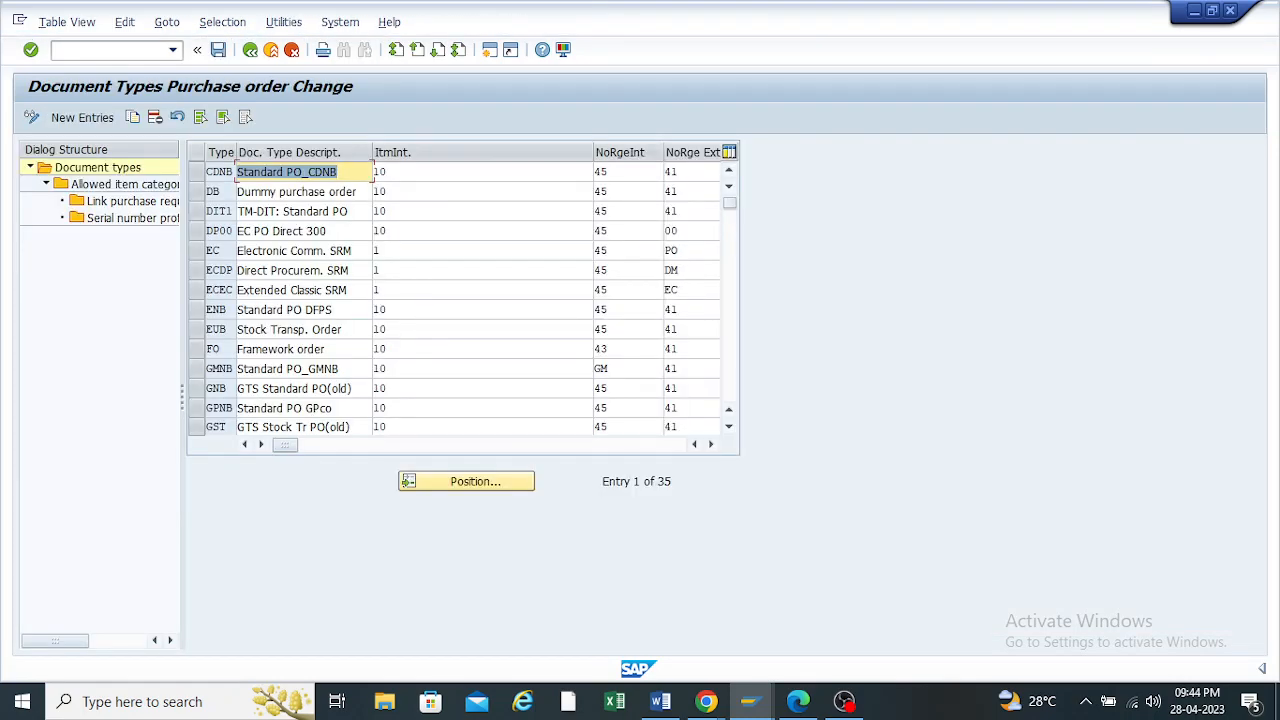
# Switch to the Purchasing Document Configuration PDF in Edge and read the Define Screen Layout at Document Level section, including the NBF field selection instruction
pyautogui.click(798, 701)
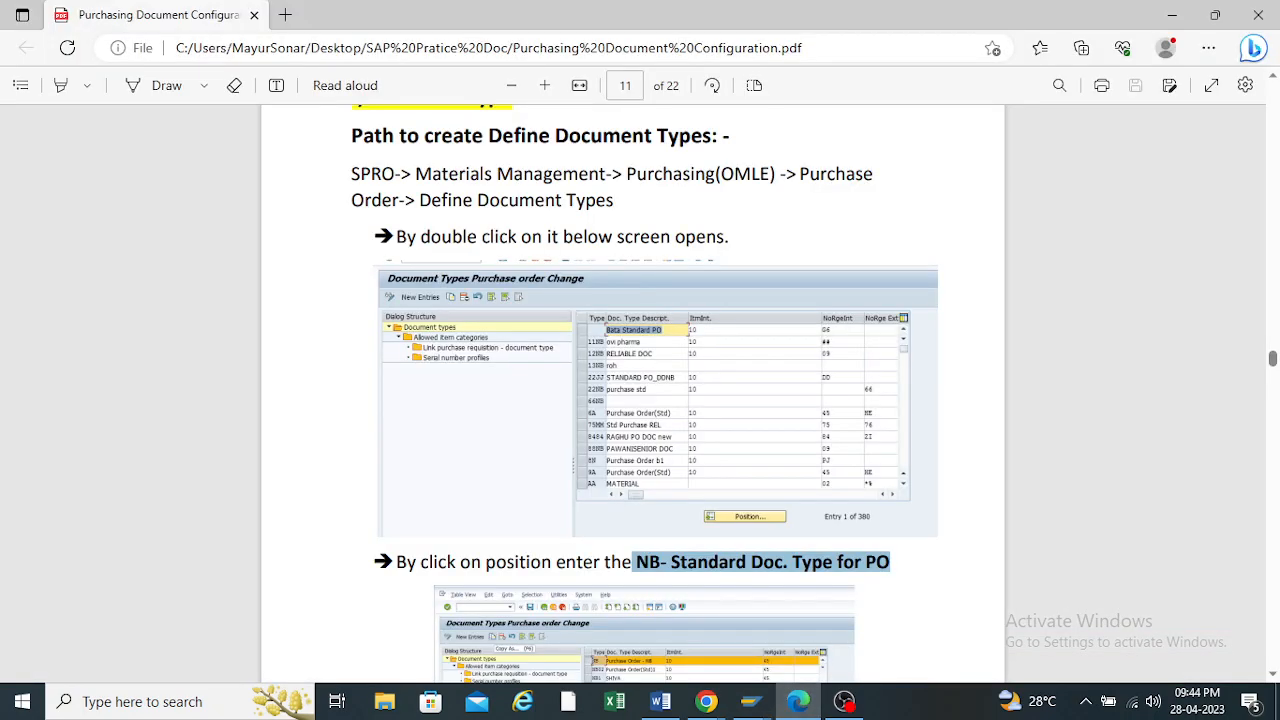
pyautogui.scroll(-4, 632, 380)
pyautogui.scroll(-10, 632, 390)
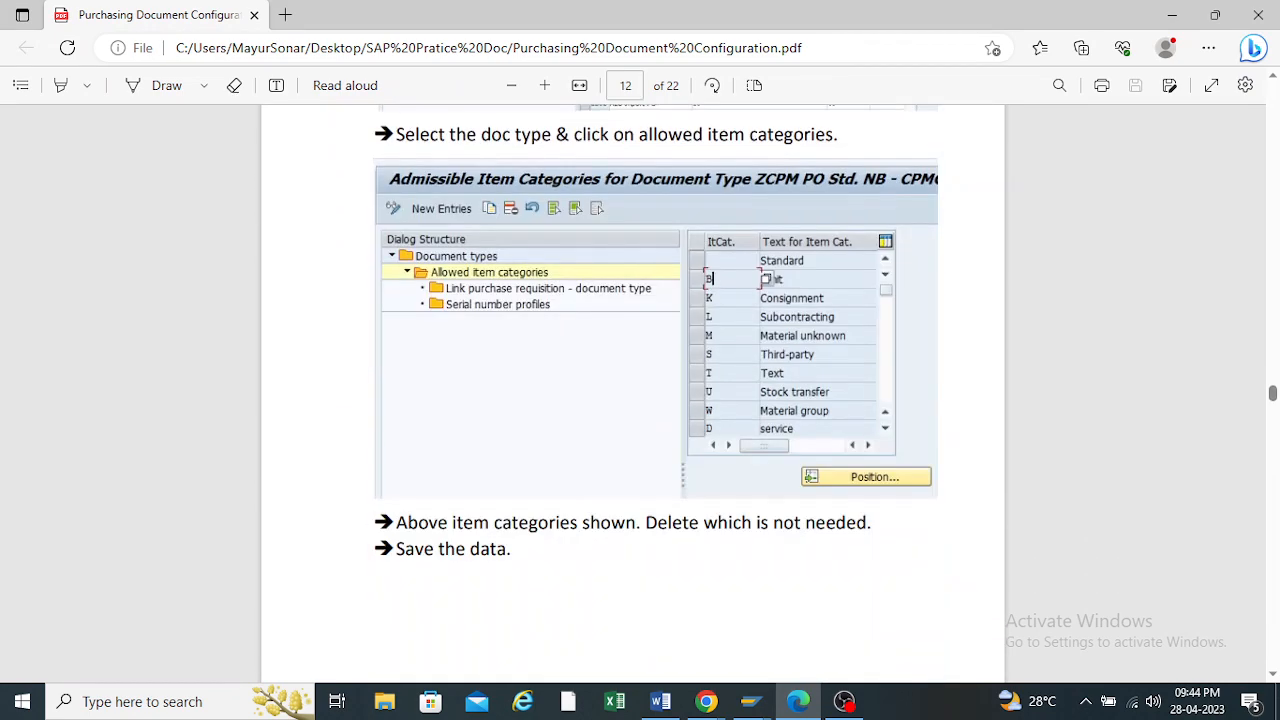
pyautogui.scroll(-5, 632, 390)
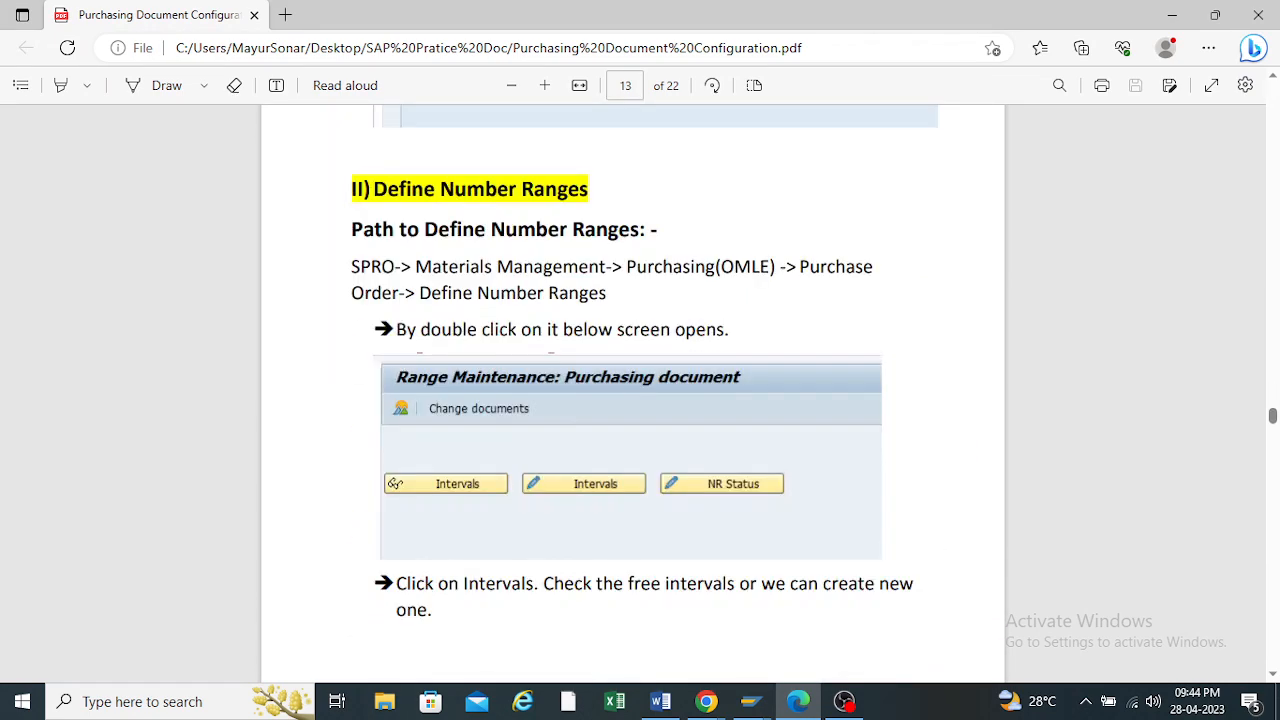
pyautogui.scroll(-9, 632, 390)
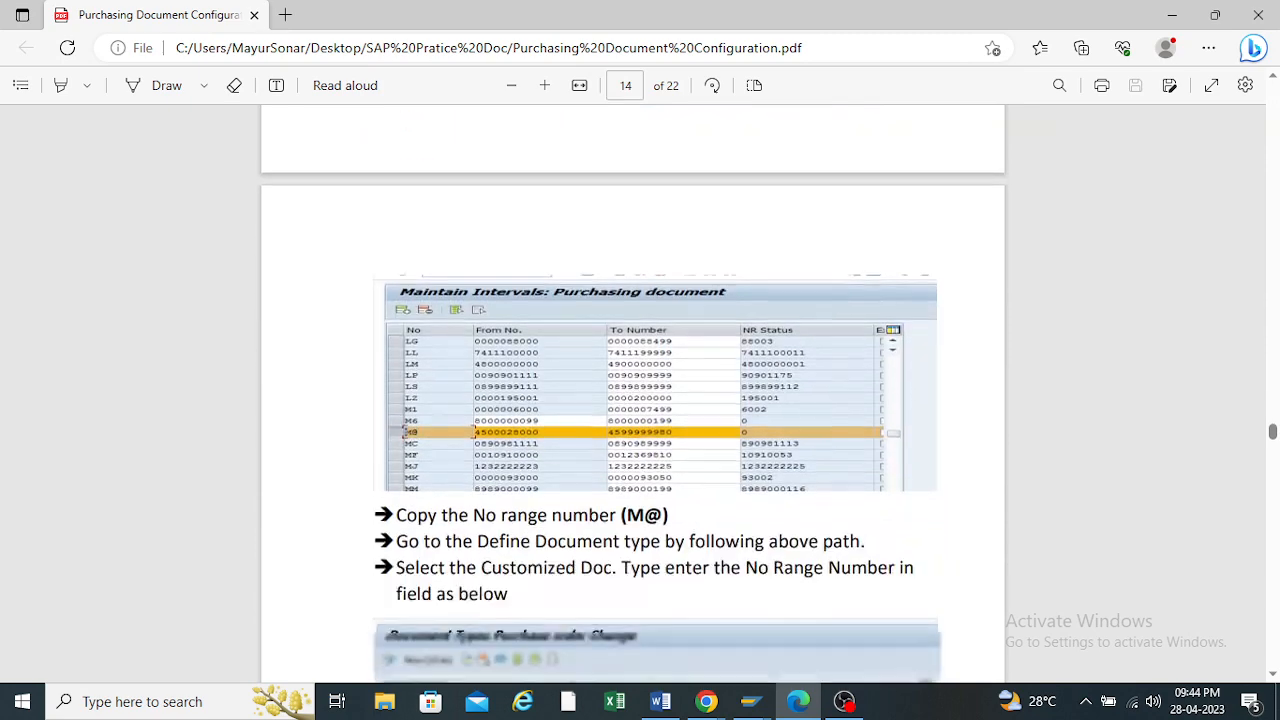
pyautogui.scroll(-3, 632, 390)
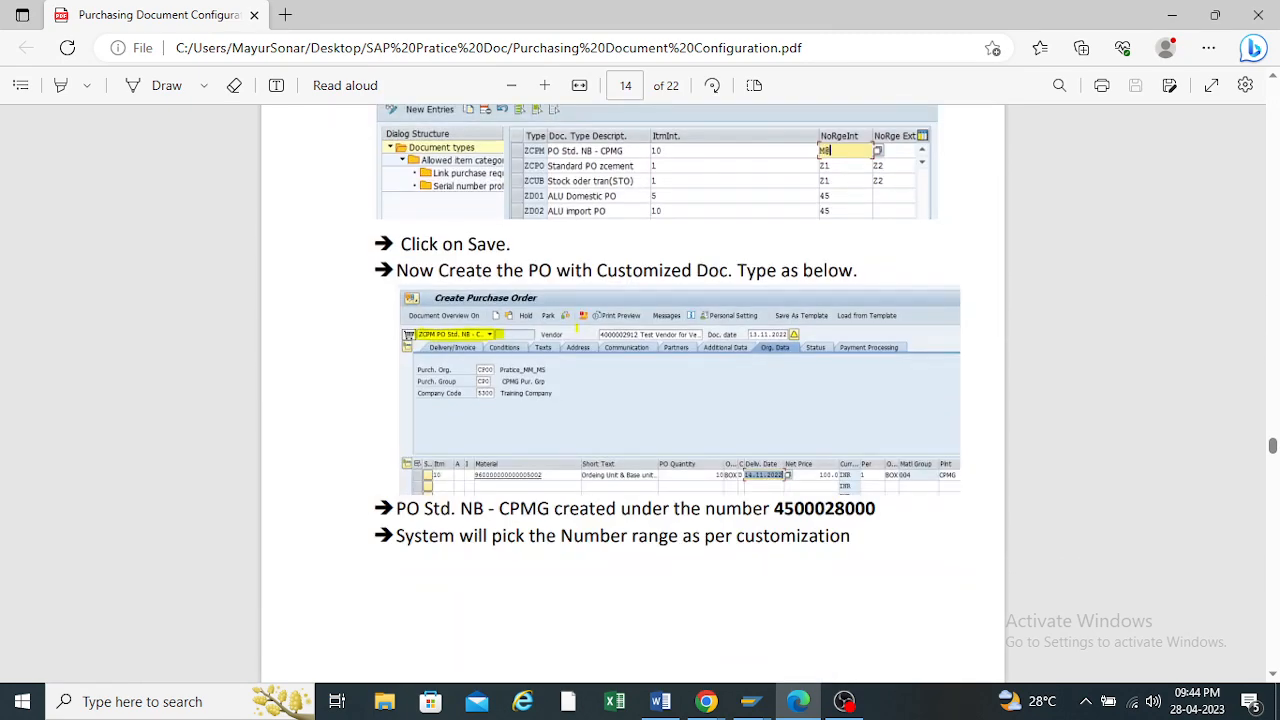
pyautogui.scroll(-5, 632, 390)
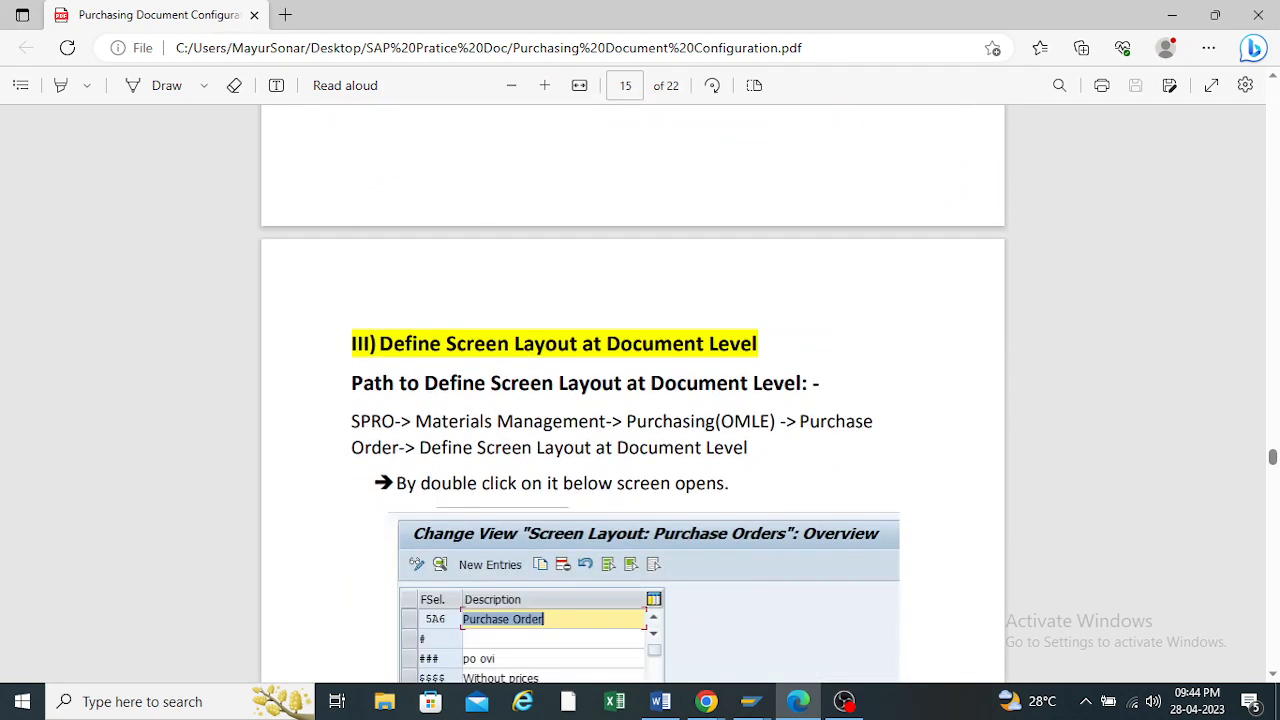
pyautogui.scroll(-8, 632, 390)
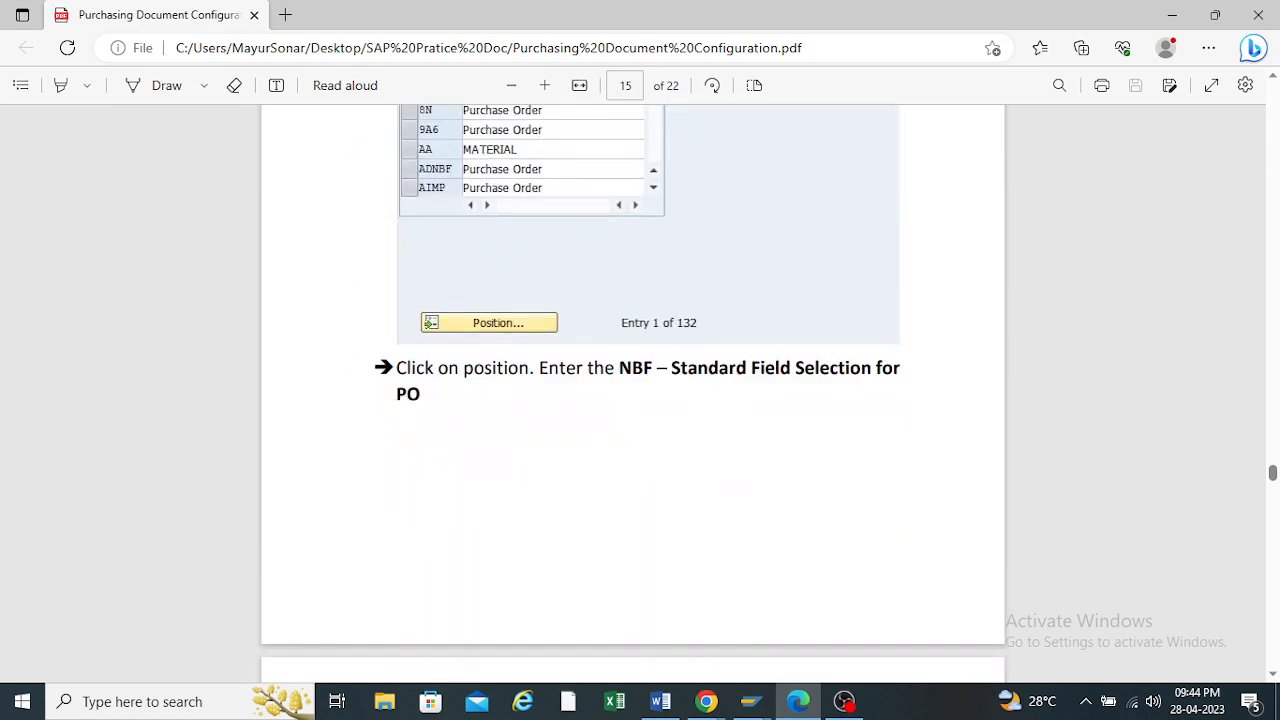
pyautogui.moveTo(619, 368); pyautogui.dragTo(905, 368)
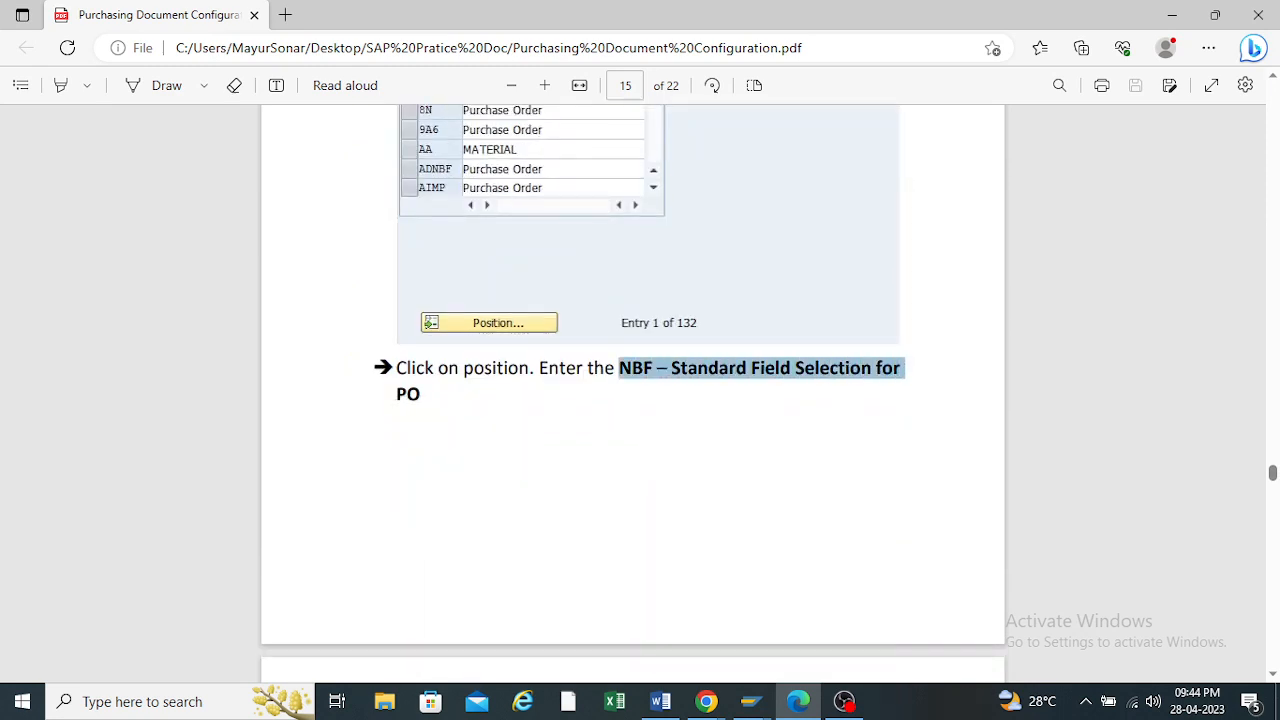
pyautogui.click(400, 393)
pyautogui.scroll(4, 632, 390)
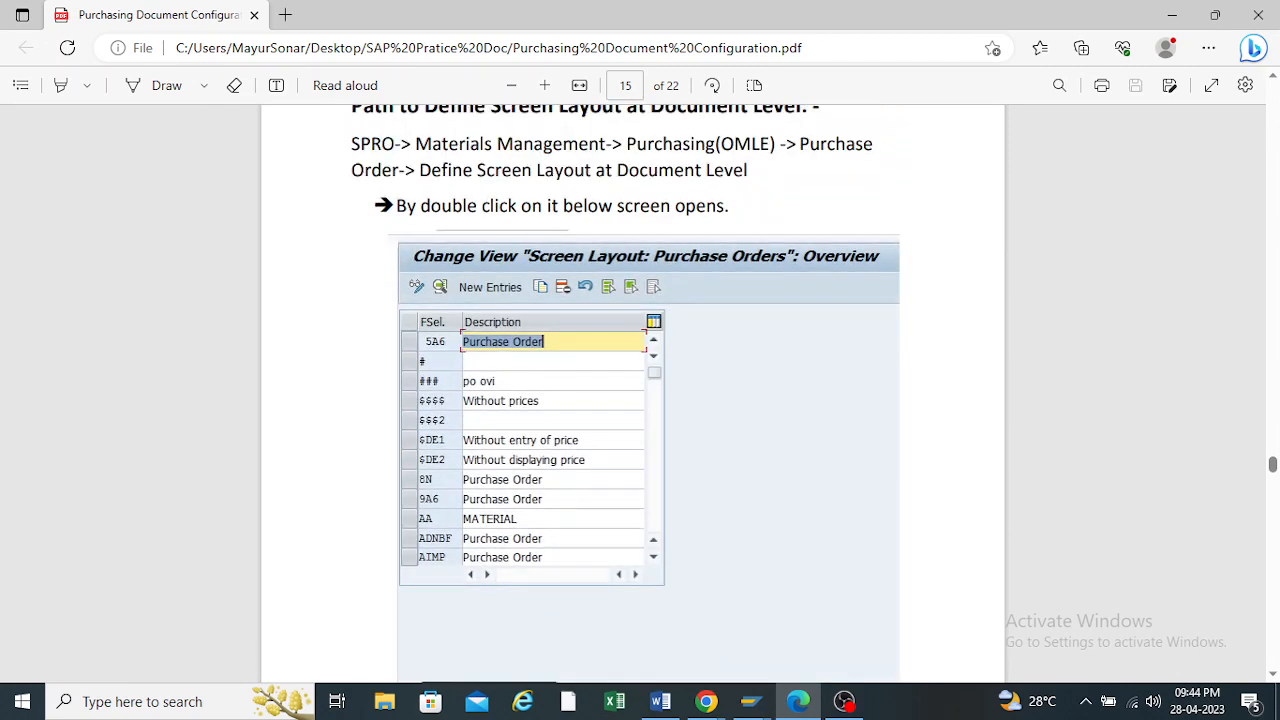
# Switch back to SAP and examine the field selection key assigned to document type NB Standard PO
pyautogui.click(710, 615)
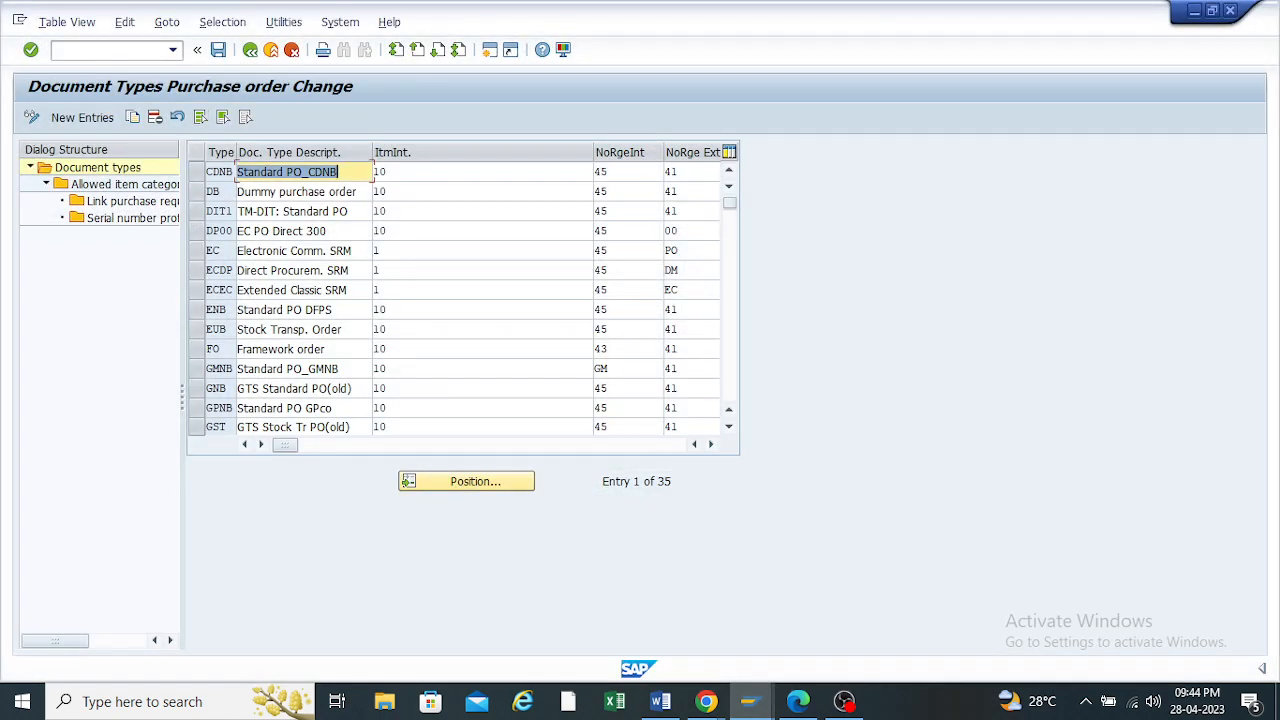
pyautogui.scroll(-2, 196, 330)
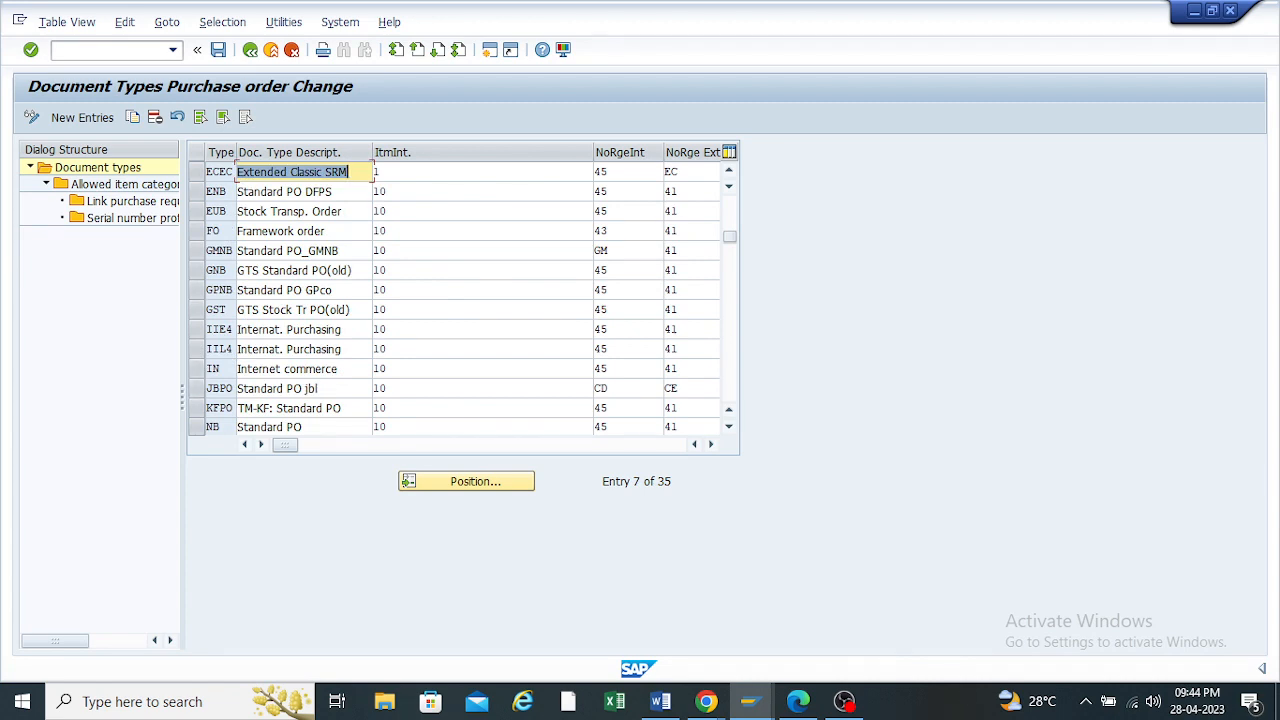
pyautogui.click(205, 427)
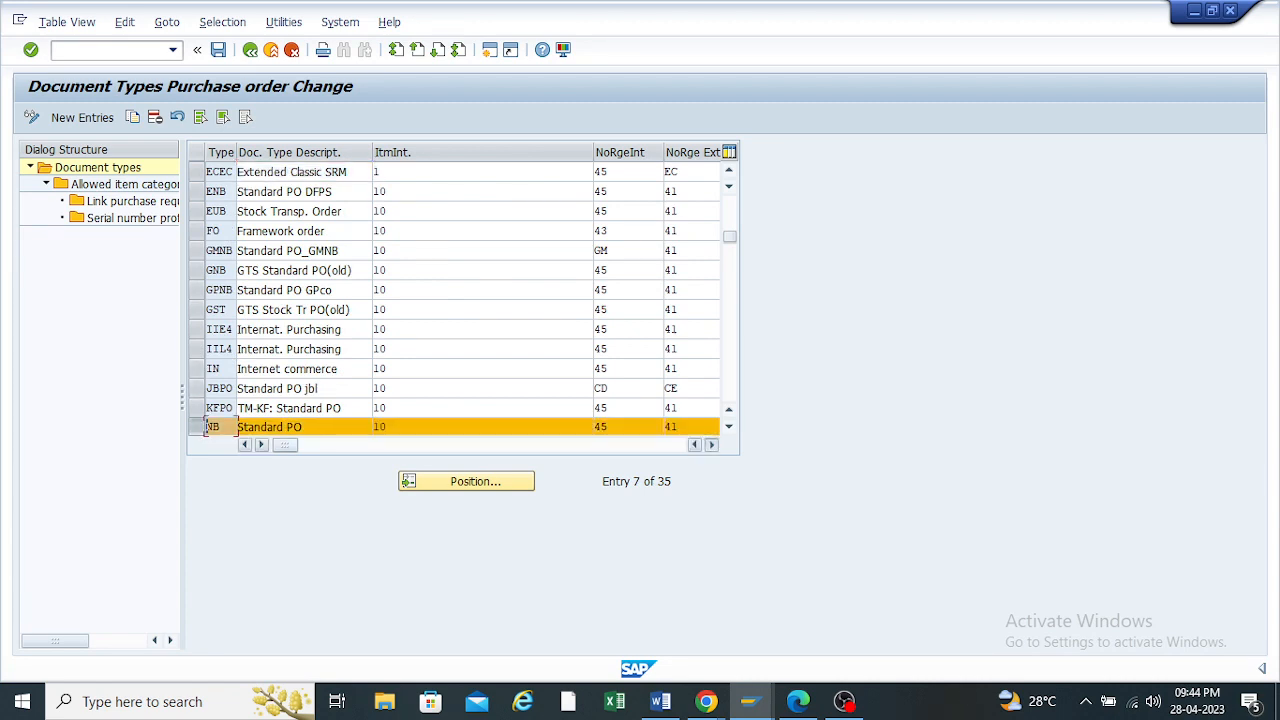
pyautogui.click(711, 445)
pyautogui.click(711, 445)
pyautogui.click(711, 445)
pyautogui.click(711, 445)
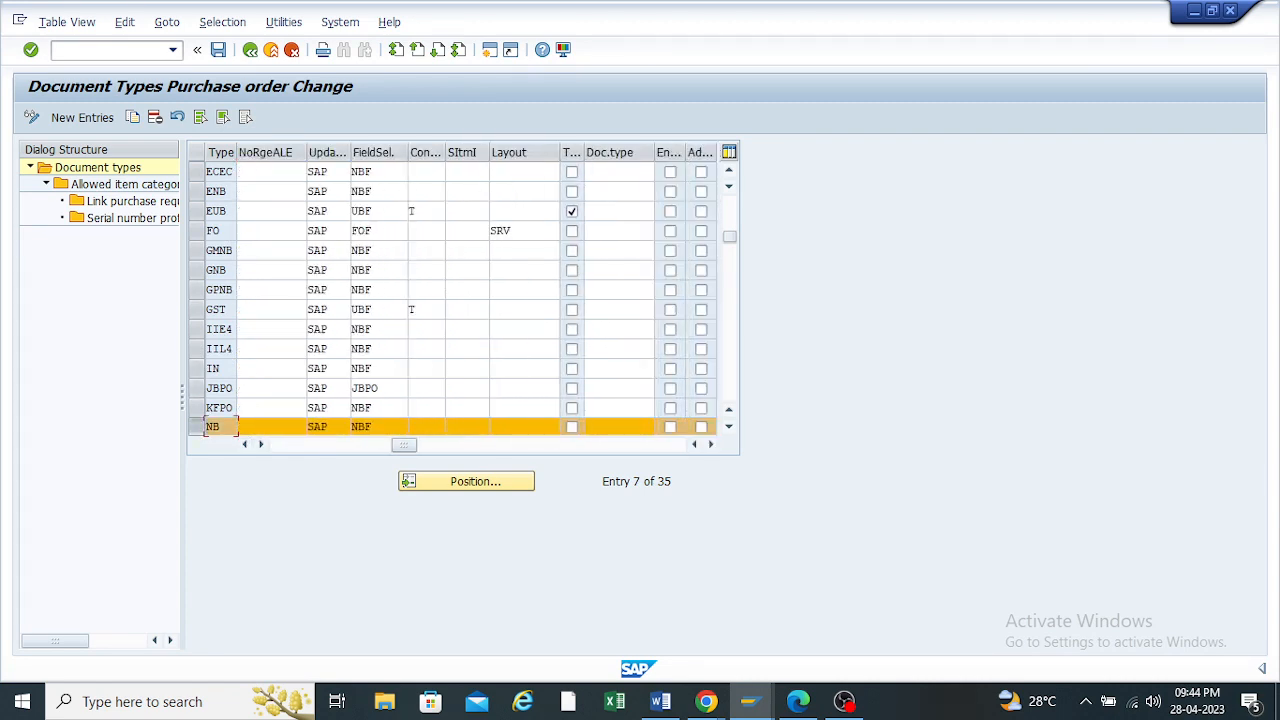
pyautogui.doubleClick(358, 427)
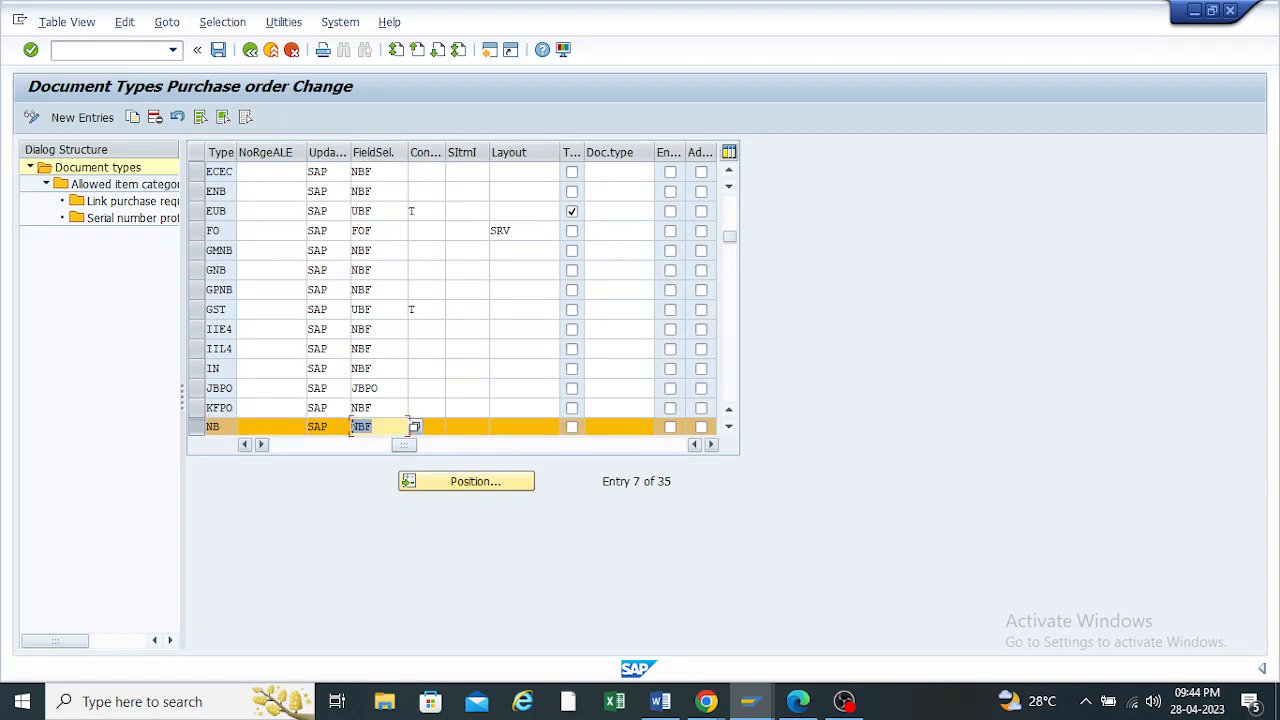
pyautogui.moveTo(404, 445); pyautogui.dragTo(285, 445)
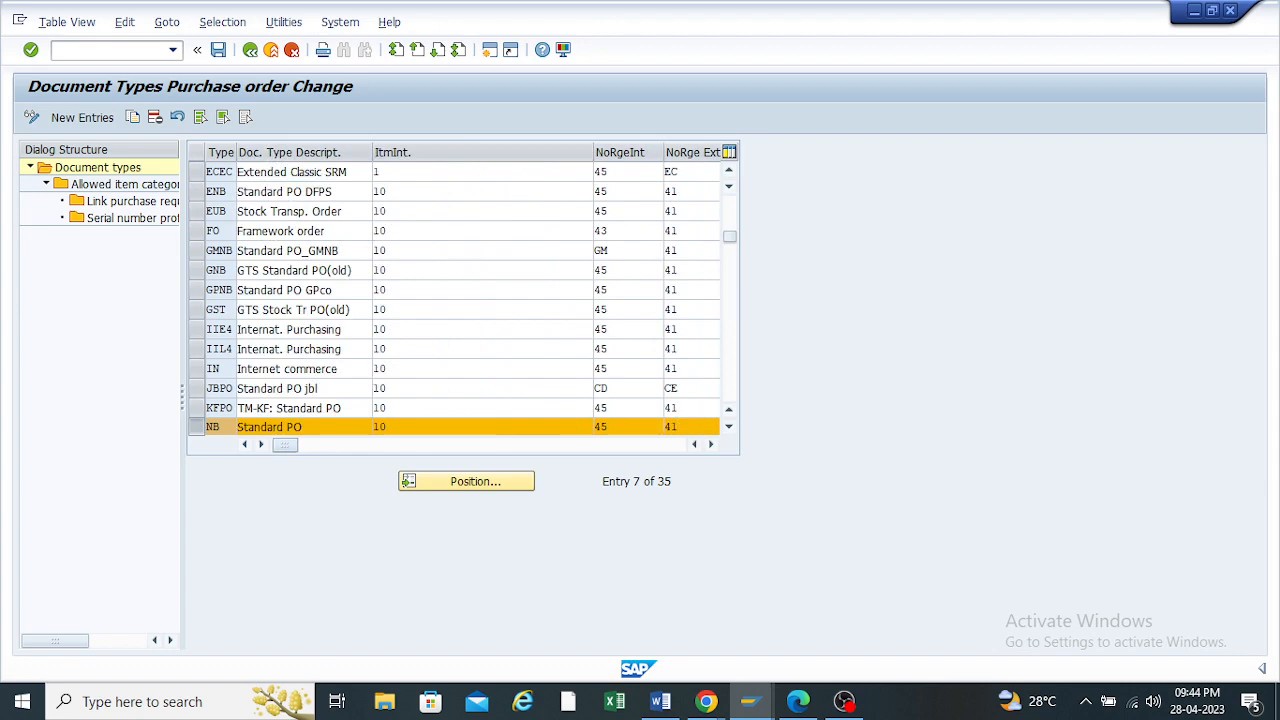
# Return to the implementation guide, open Define Screen Layout at Document Level for purchase orders, and jump to field selection key NBF
pyautogui.click(250, 49)
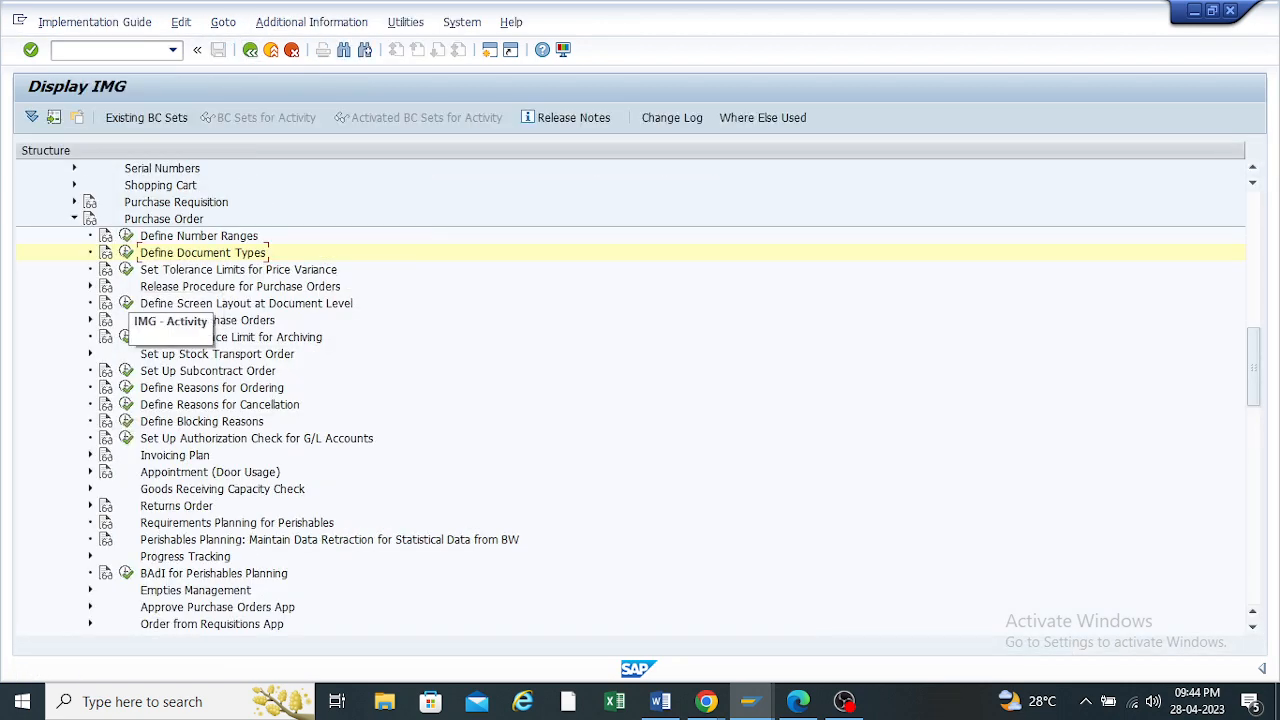
pyautogui.click(126, 303)
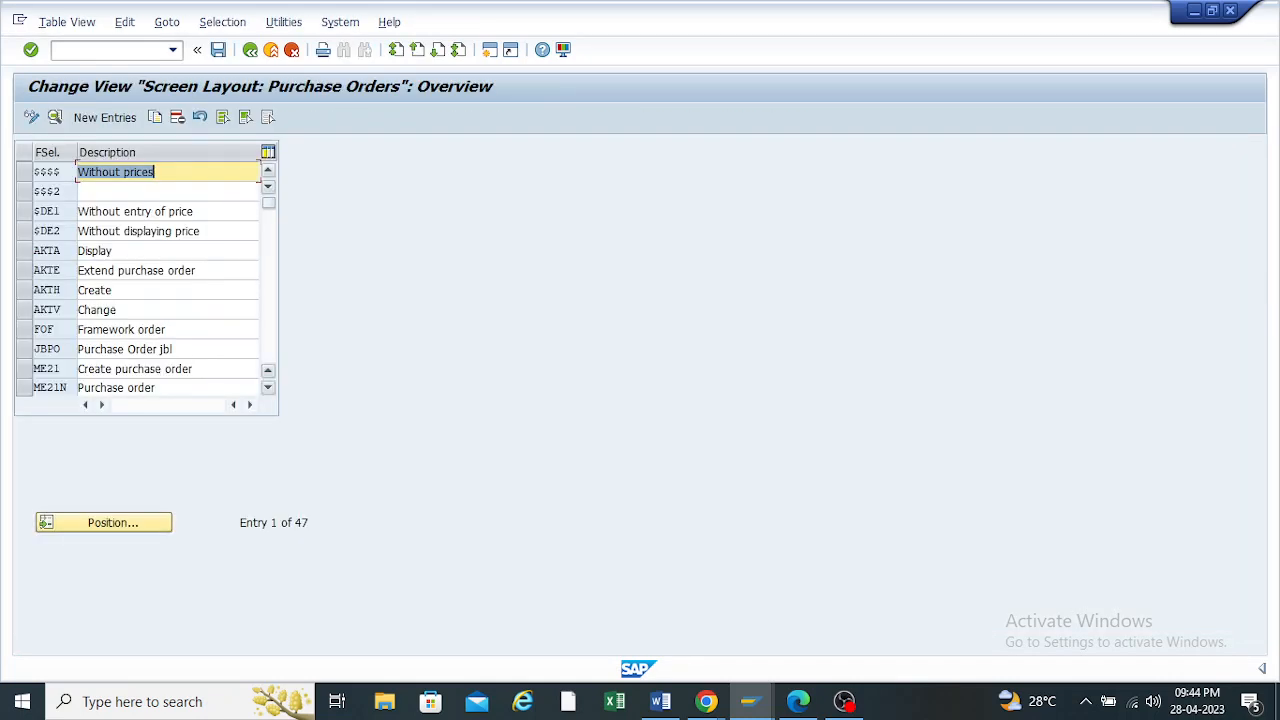
pyautogui.click(104, 522)
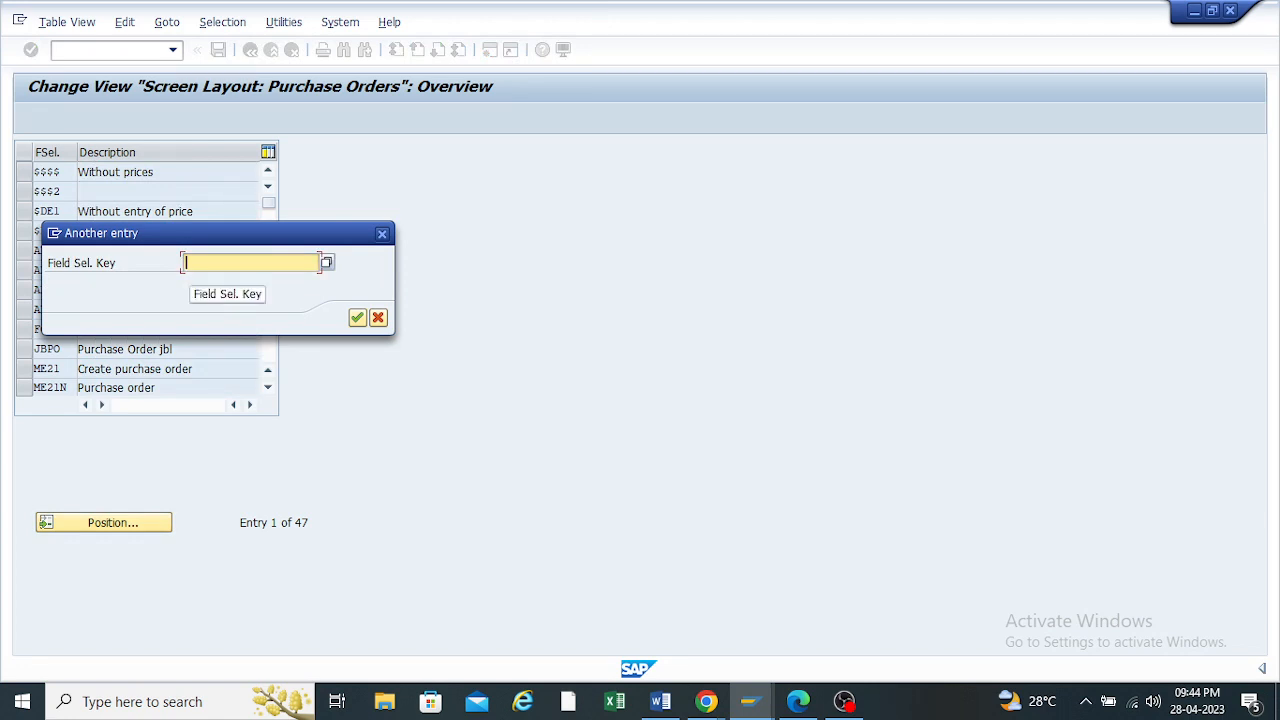
pyautogui.write('nbf')
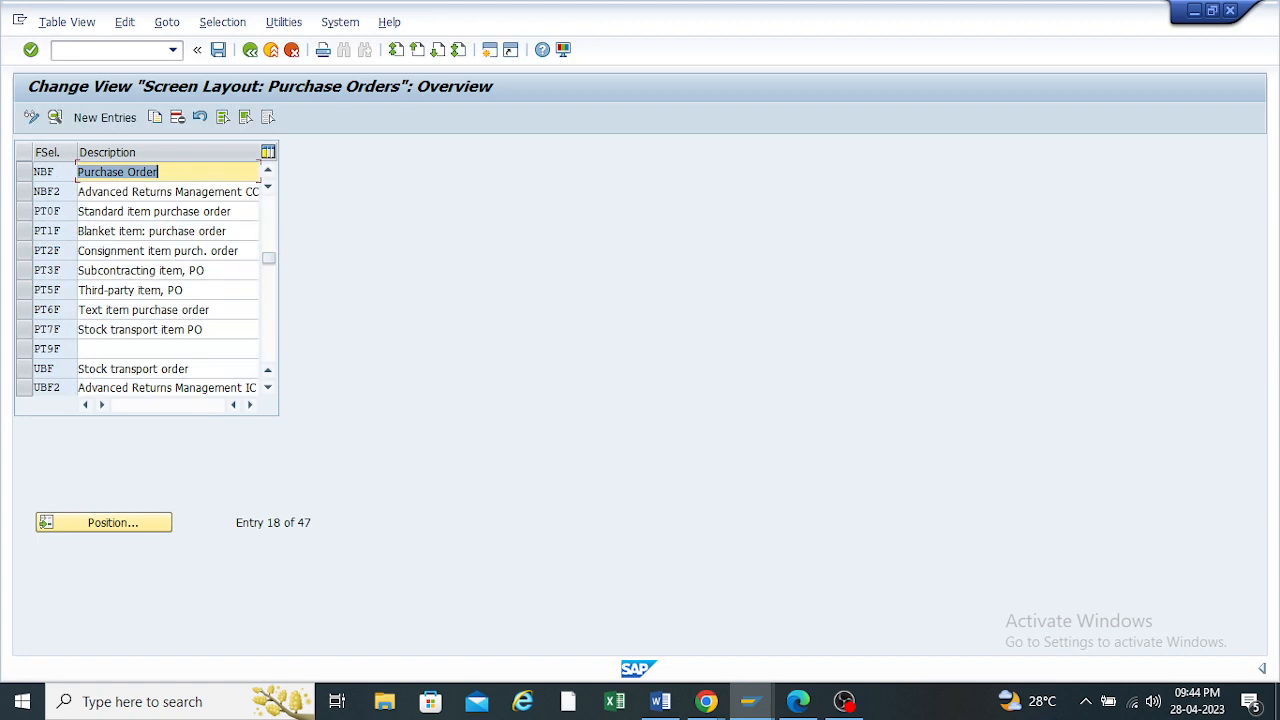
# Copy the NBF Purchase Order field selection entry, giving the copy the field selection key ZNBF
pyautogui.click(24, 172)
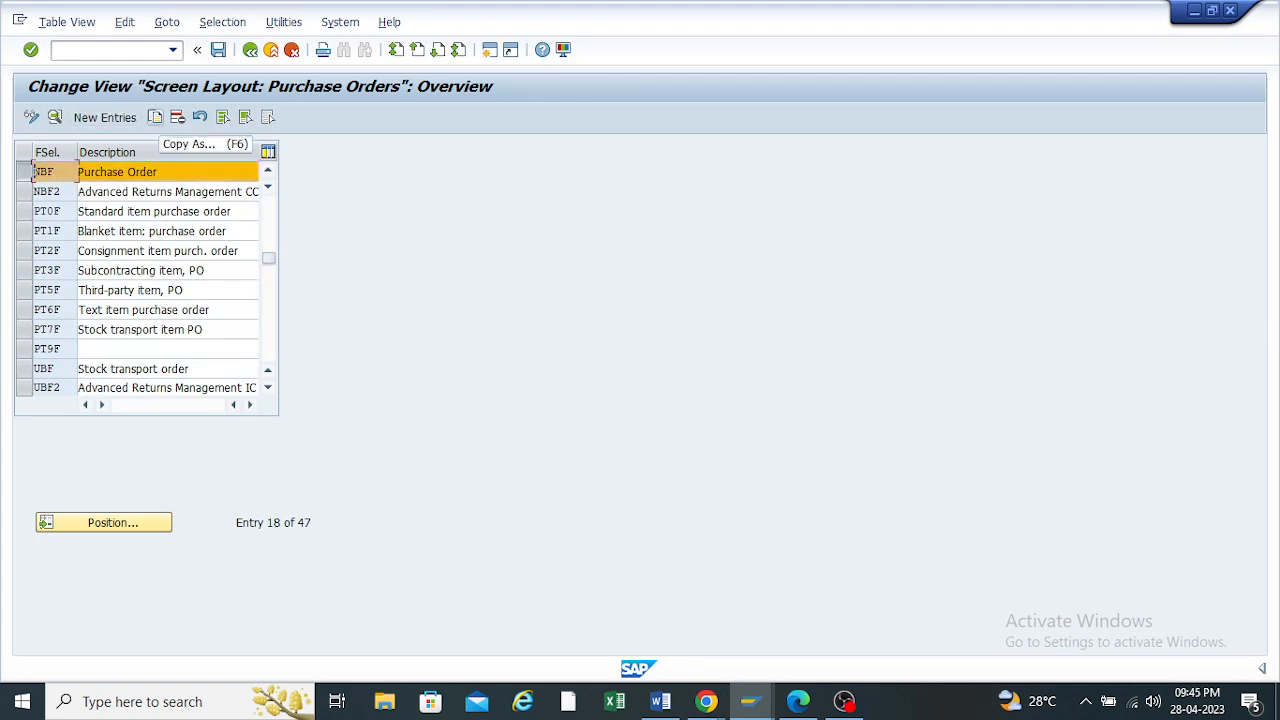
pyautogui.click(155, 117)
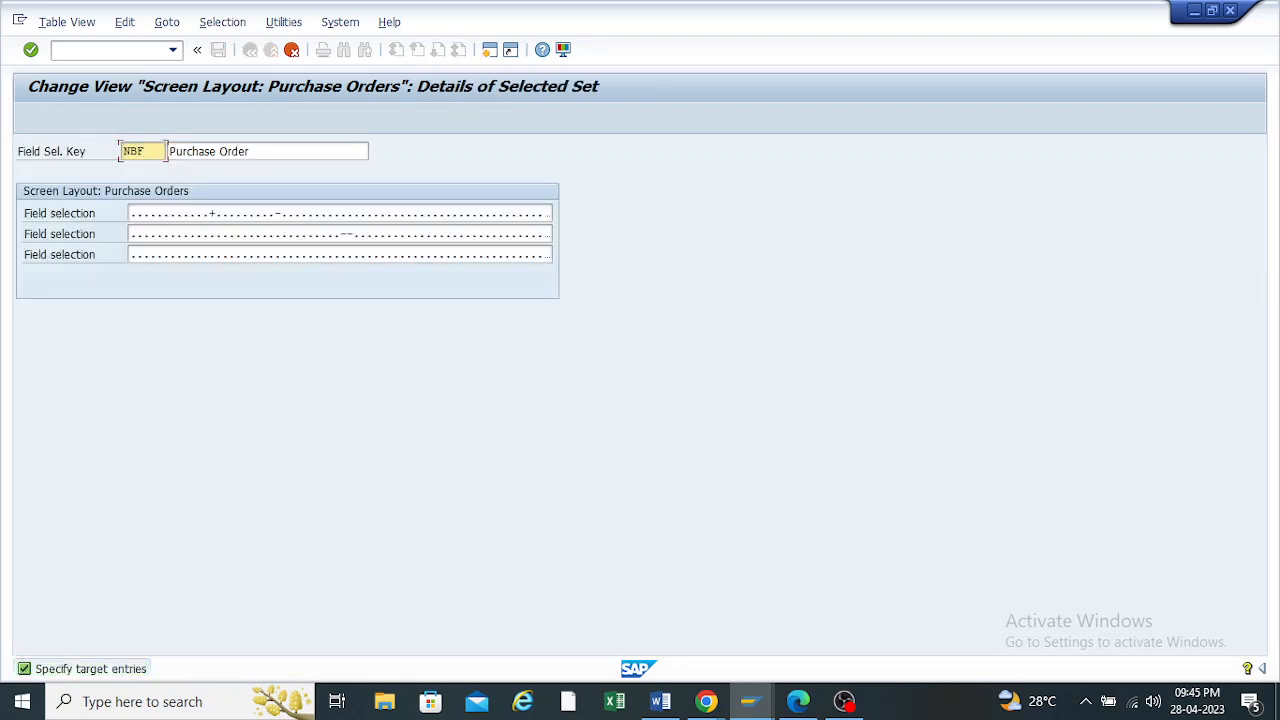
pyautogui.press('BackSpace')
pyautogui.press('BackSpace')
pyautogui.press('BackSpace')
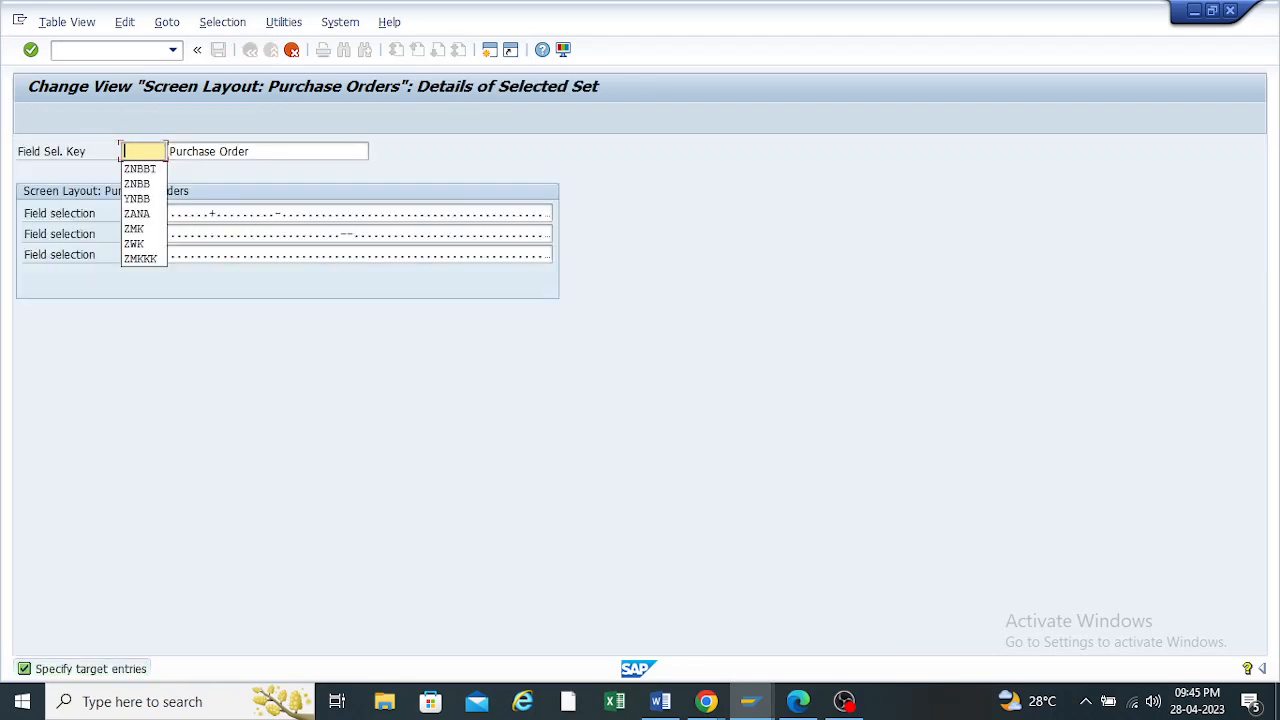
pyautogui.write('ZNBF')
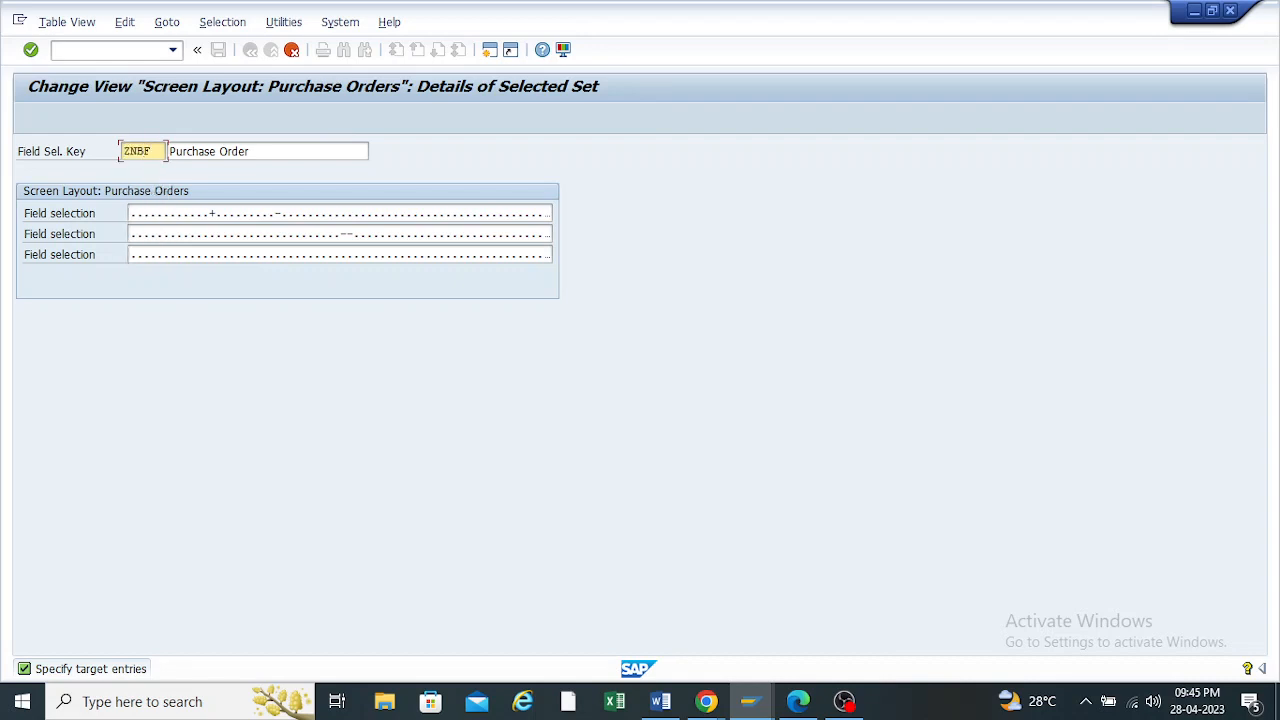
# Change the copied purchase order screen layout's description to "PO FS for TP10"
pyautogui.click(250, 151)
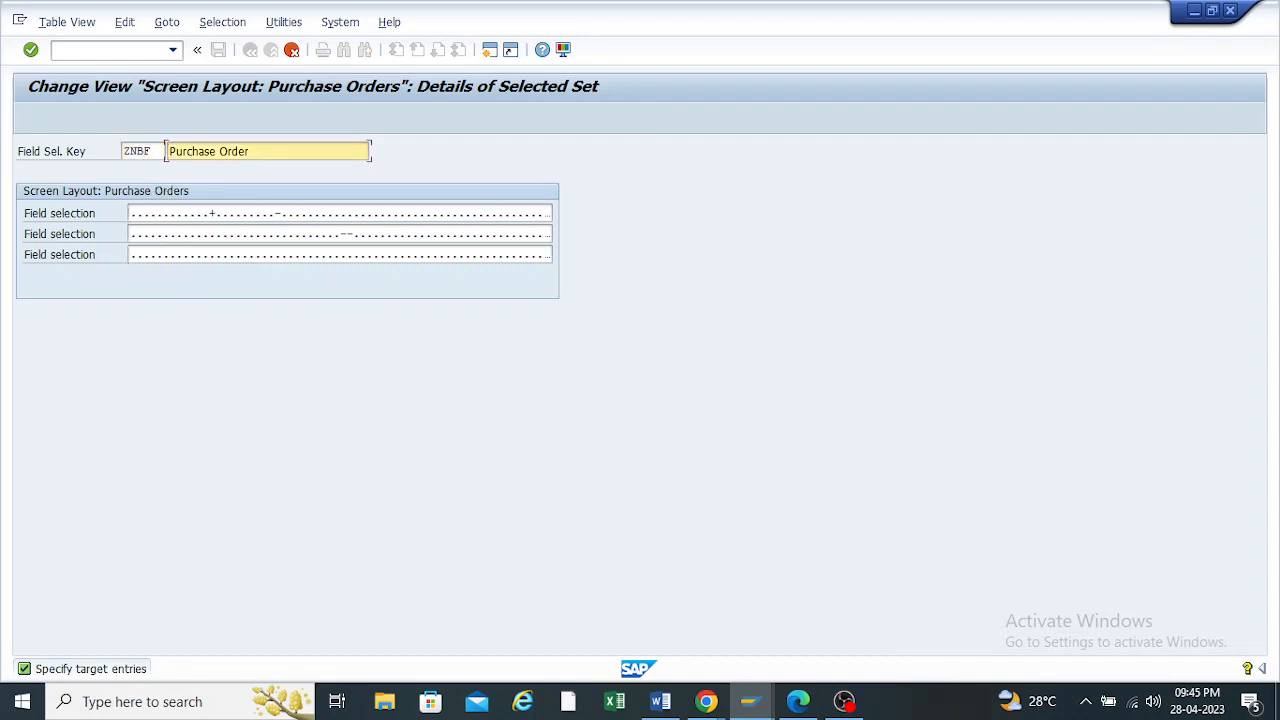
pyautogui.press('BackSpace')
pyautogui.press('BackSpace')
pyautogui.press('BackSpace')
pyautogui.press('BackSpace')
pyautogui.press('BackSpace')
pyautogui.press('BackSpace')
pyautogui.press('BackSpace')
pyautogui.press('BackSpace')
pyautogui.press('BackSpace')
pyautogui.press('BackSpace')
pyautogui.press('BackSpace')
pyautogui.press('BackSpace')
pyautogui.press('BackSpace')
pyautogui.press('BackSpace')
pyautogui.write('PO FS for TP10')
pyautogui.press('Return')
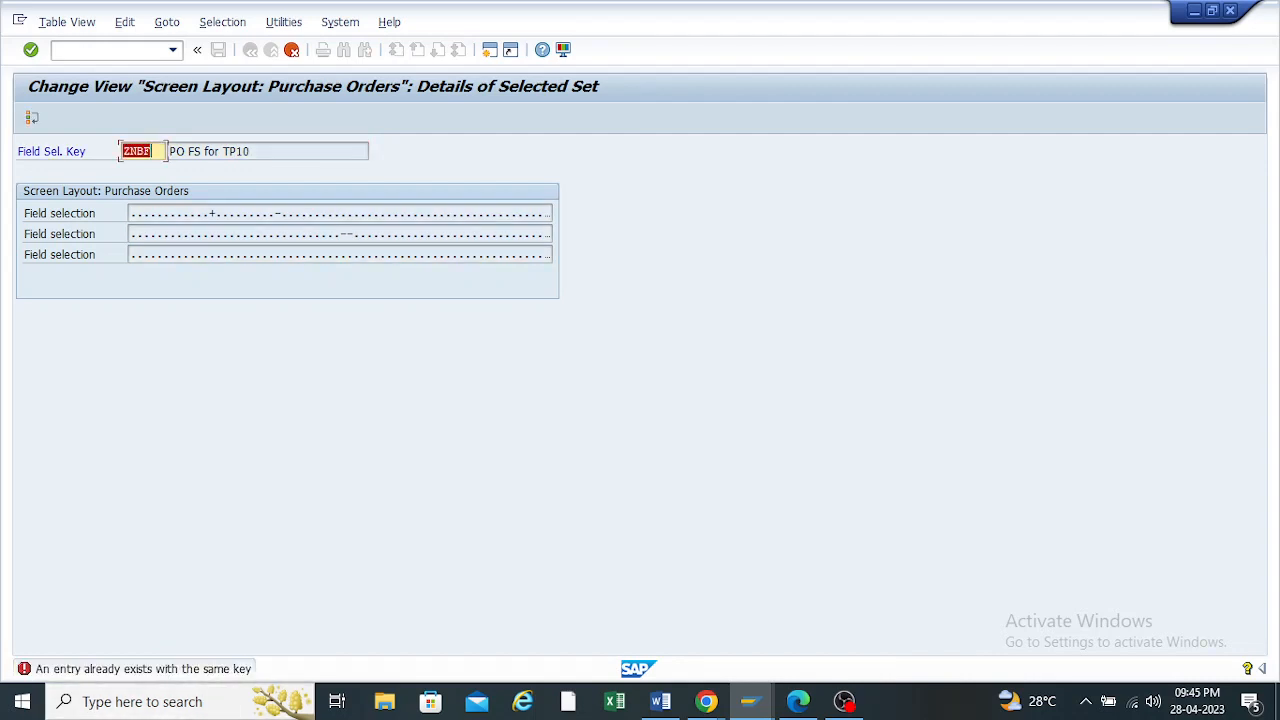
# Set the copied layout's field selection key to ZNBFT and save the entry under customizing request NSPK900172
pyautogui.press('Right')
pyautogui.write('T')
pyautogui.press('Return')
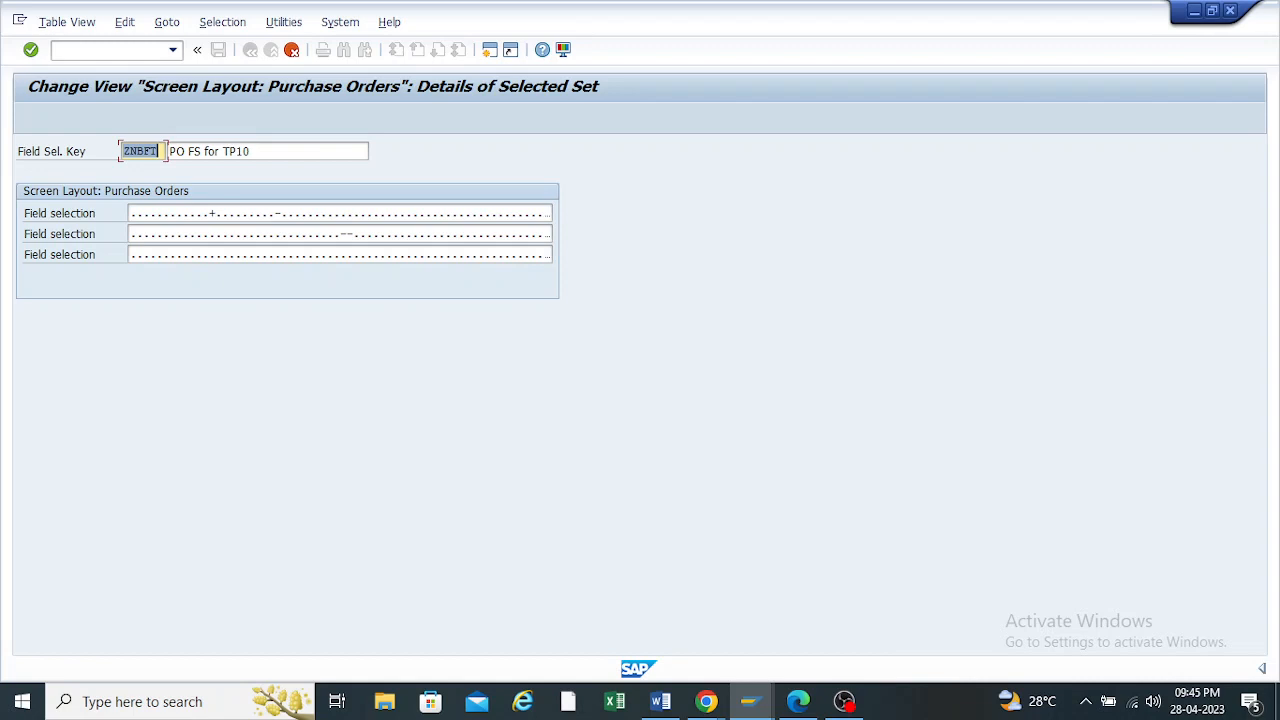
pyautogui.press('Return')
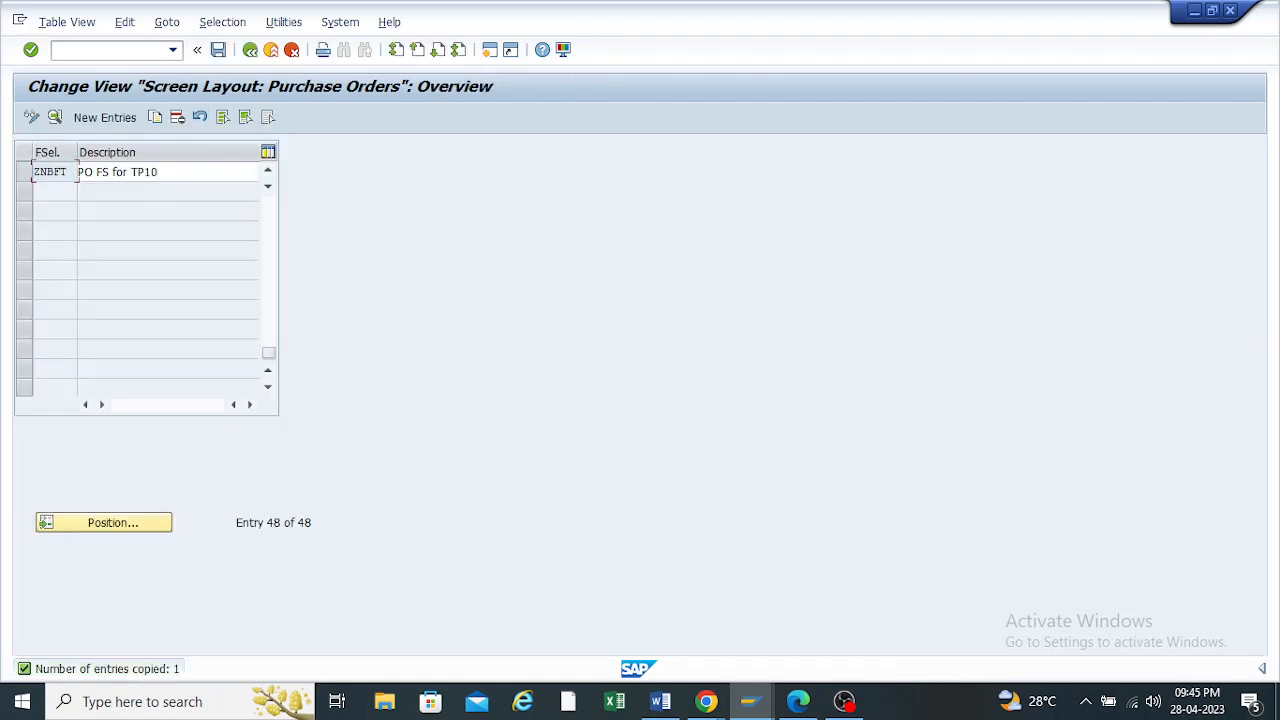
pyautogui.click(218, 50)
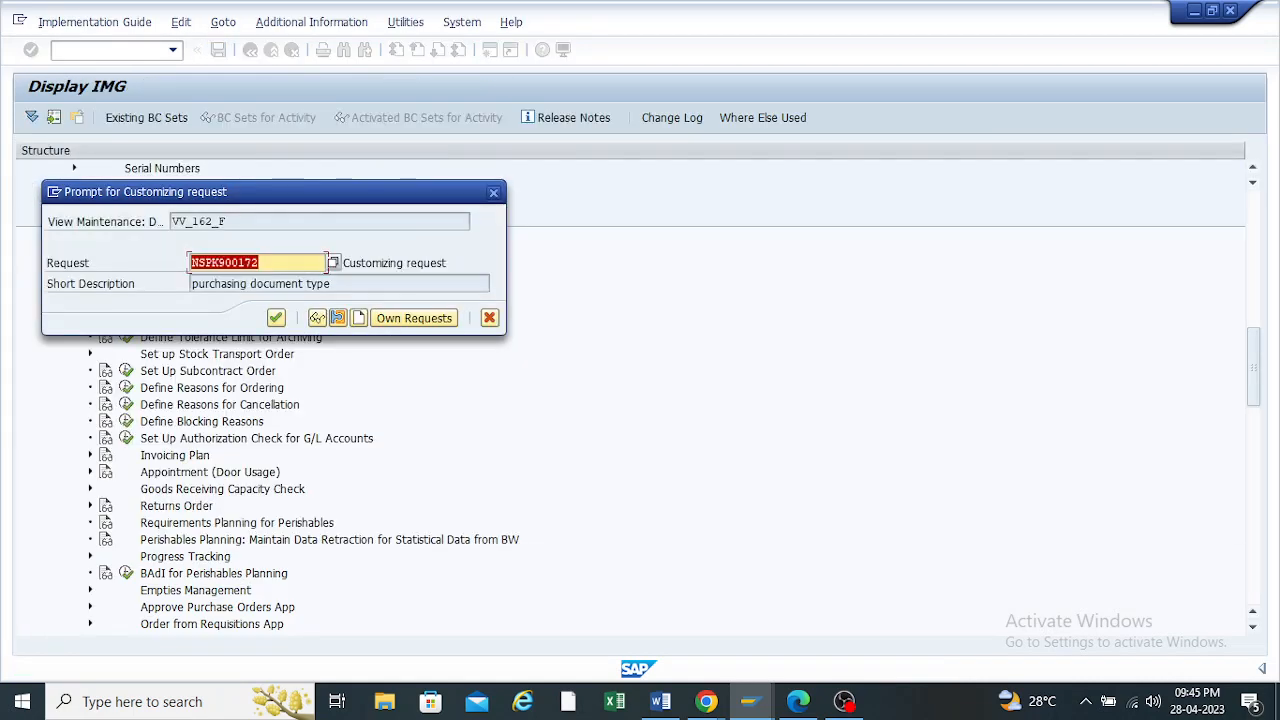
pyautogui.click(276, 318)
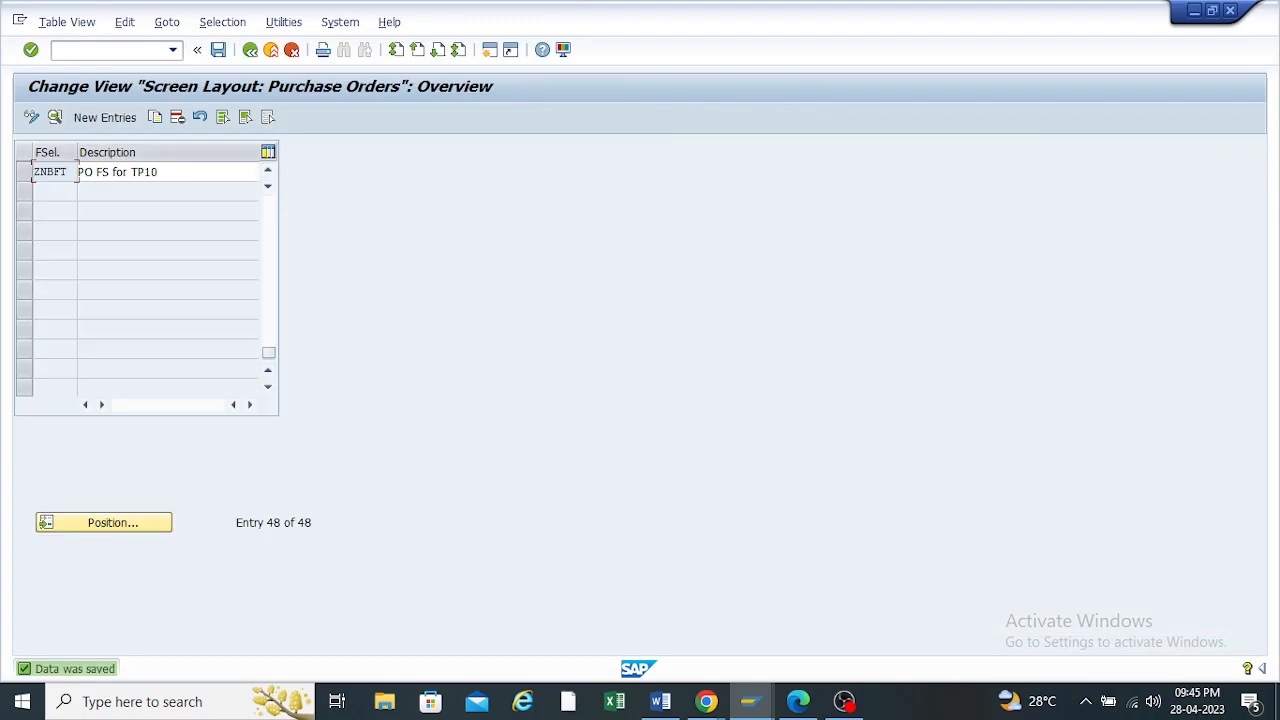
# Leave the screen layout overview and open Define Document Types for purchase orders
pyautogui.moveTo(37, 171); pyautogui.dragTo(34, 171)
pyautogui.click(34, 171)
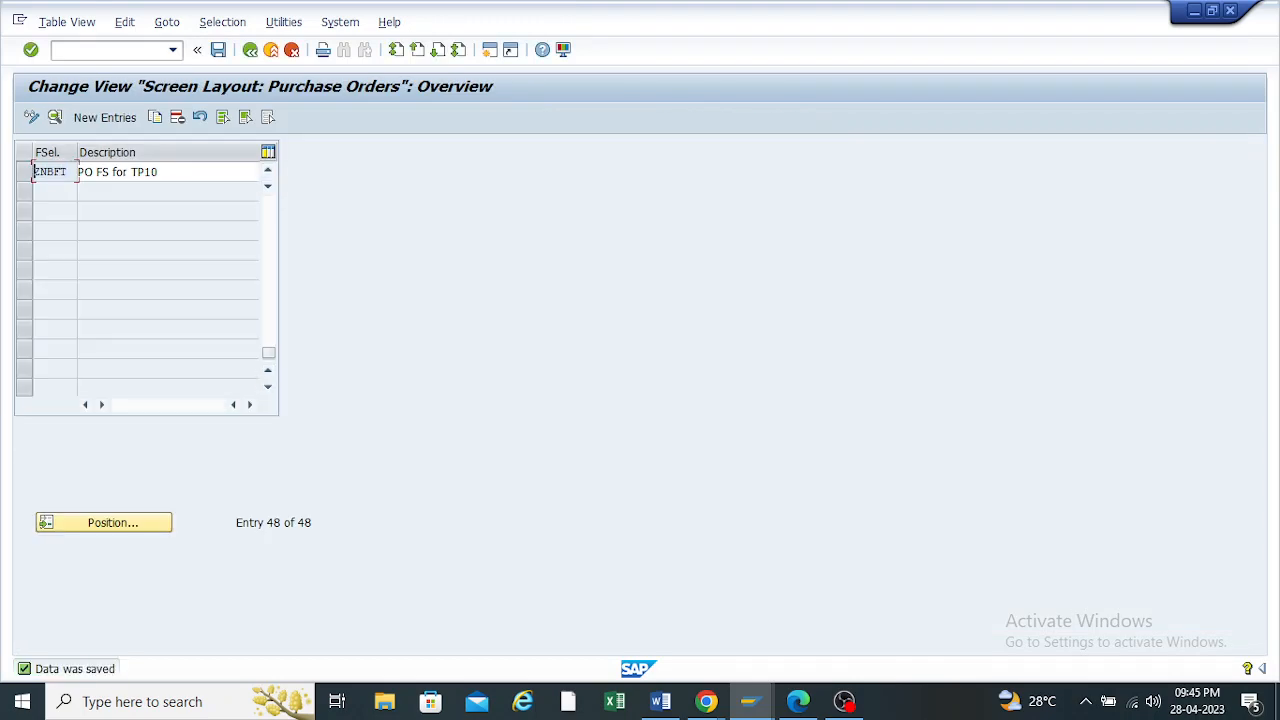
pyautogui.click(250, 49)
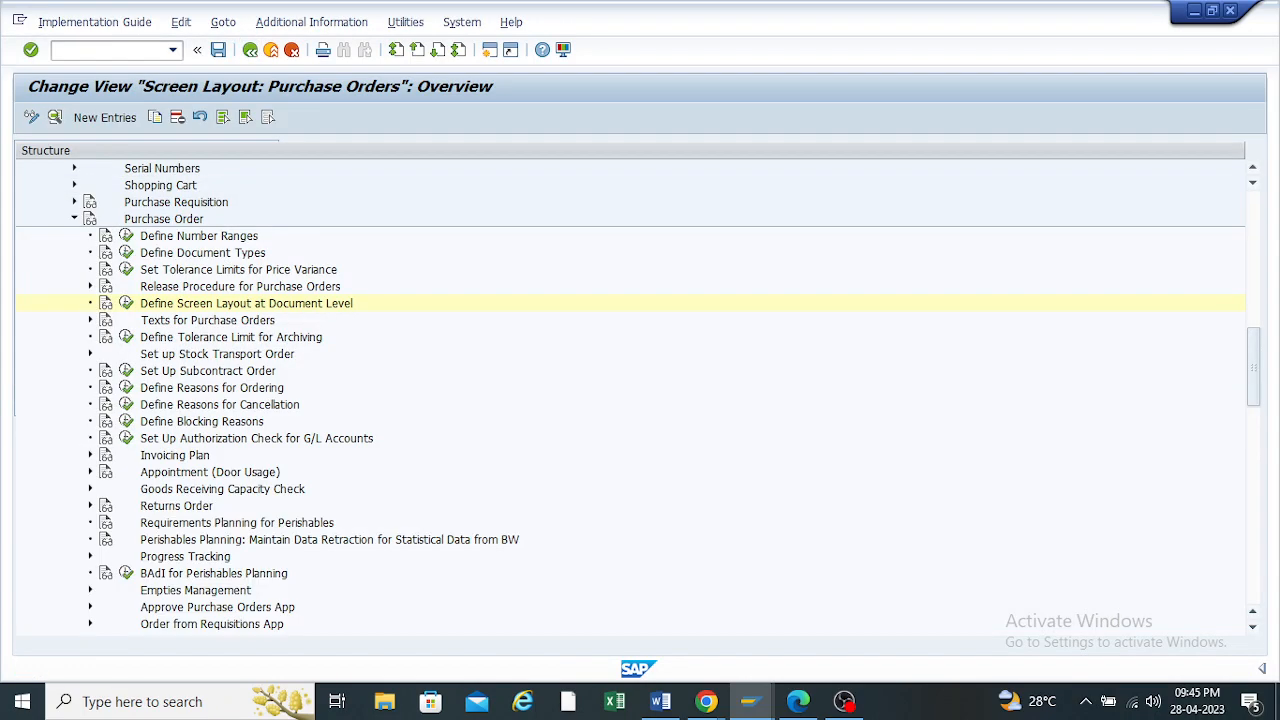
pyautogui.click(126, 252)
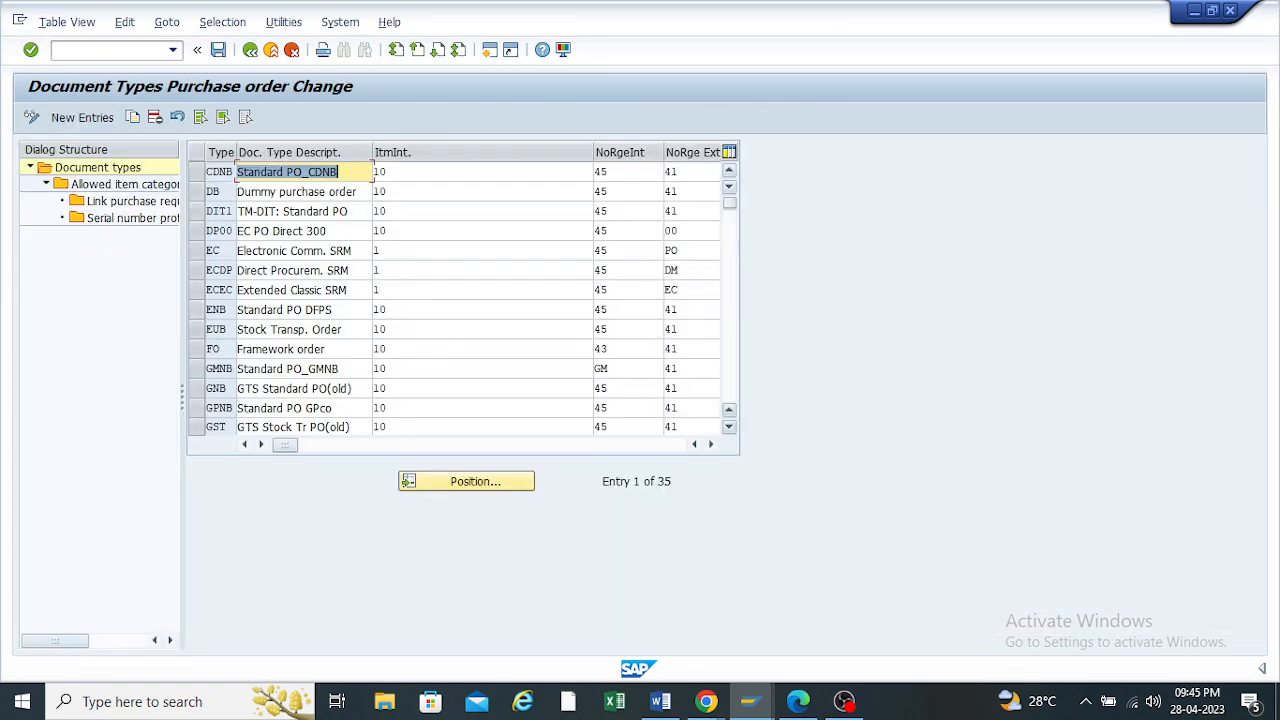
# Assign field selection key ZNBFT to document type ZNB and save the change under customizing request NSPK900172
pyautogui.moveTo(729, 205); pyautogui.dragTo(729, 358)
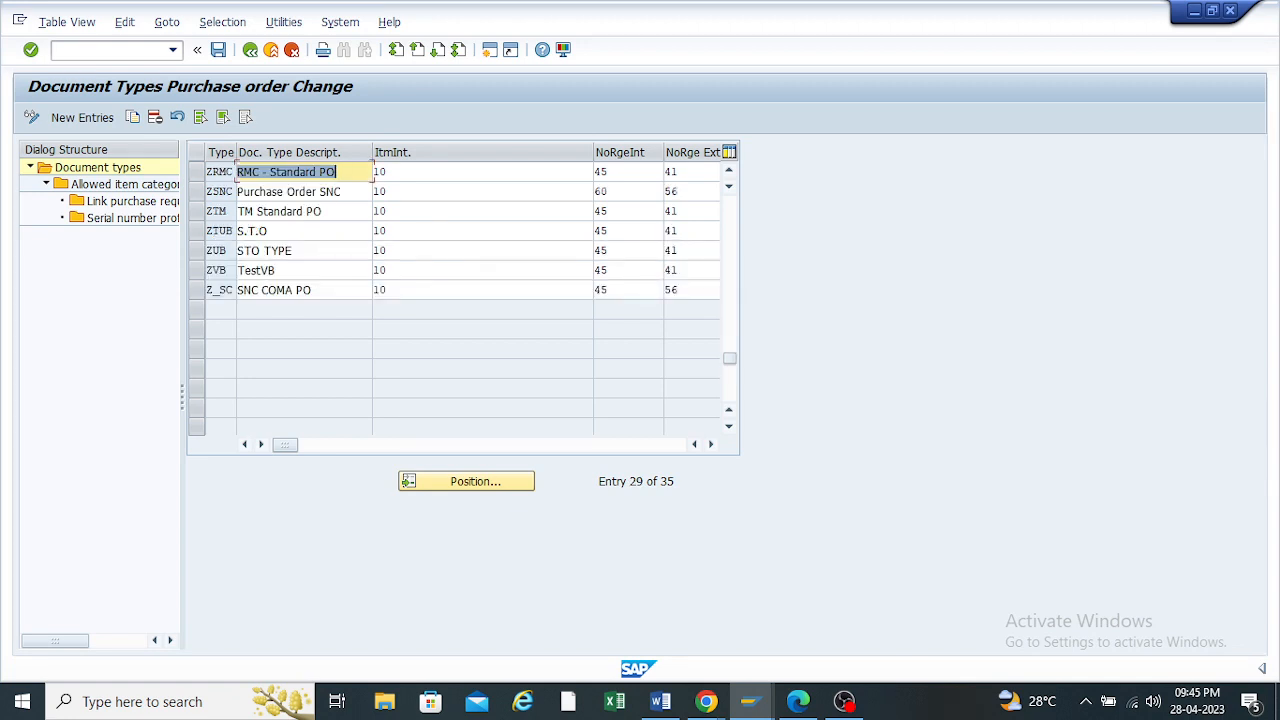
pyautogui.scroll(1, 455, 290)
pyautogui.click(215, 211)
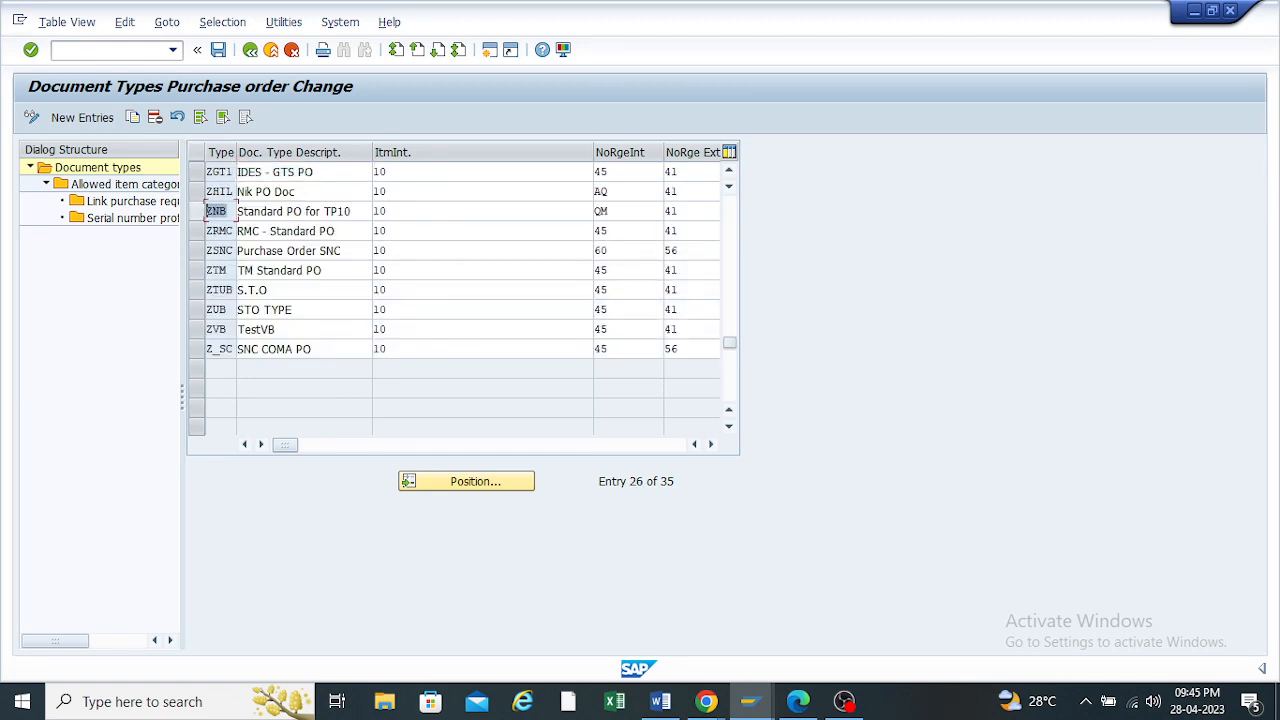
pyautogui.click(196, 211)
pyautogui.moveTo(285, 445); pyautogui.dragTo(374, 445)
pyautogui.doubleClick(431, 211)
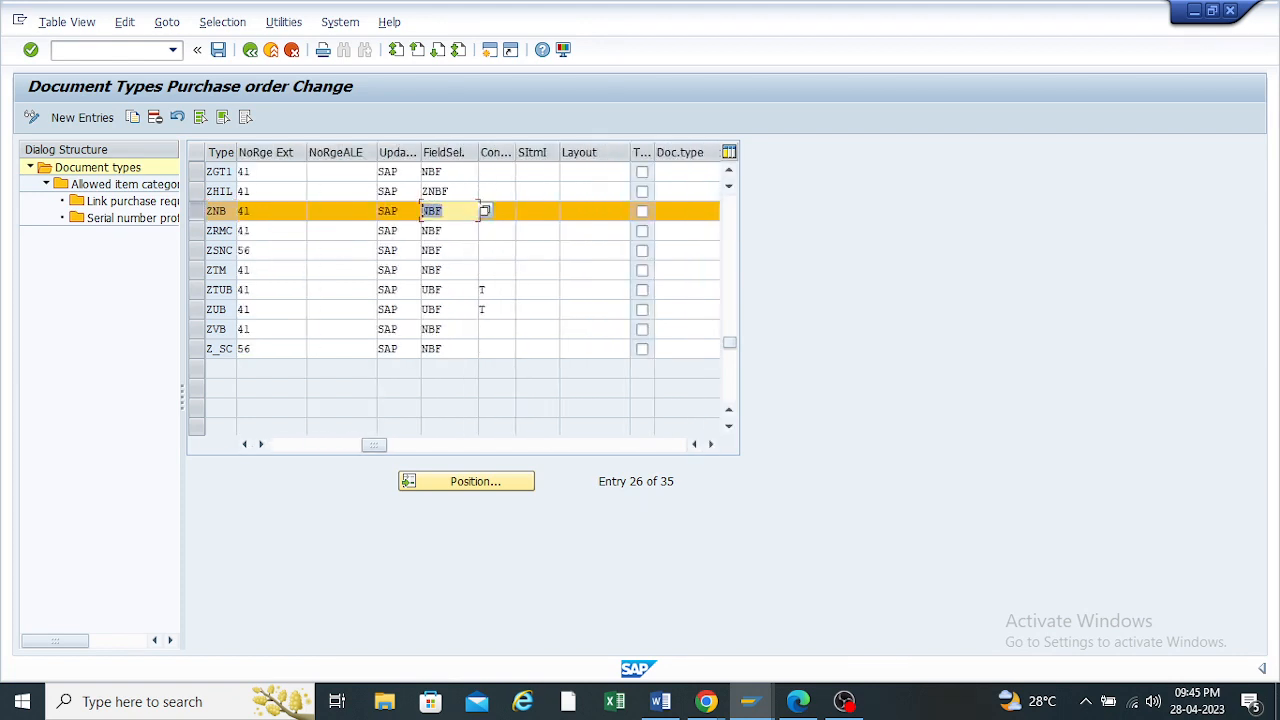
pyautogui.write('ZNBFT')
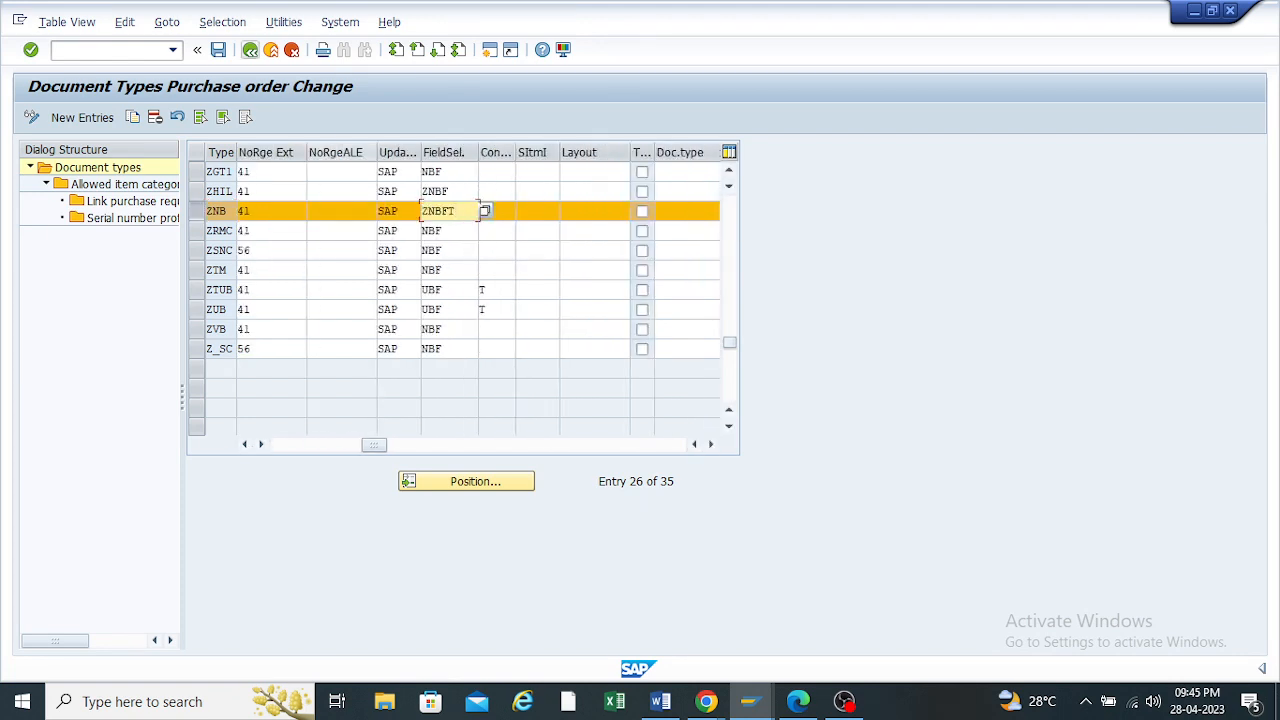
pyautogui.click(218, 50)
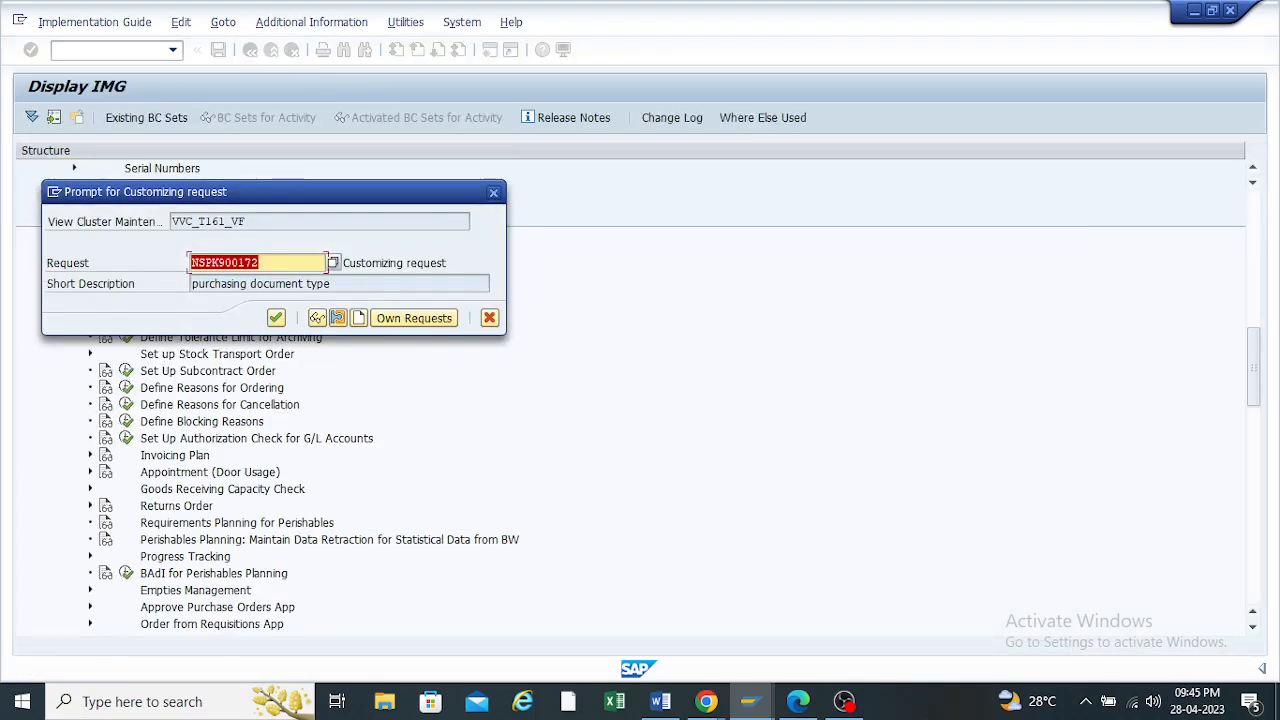
pyautogui.press('Return')
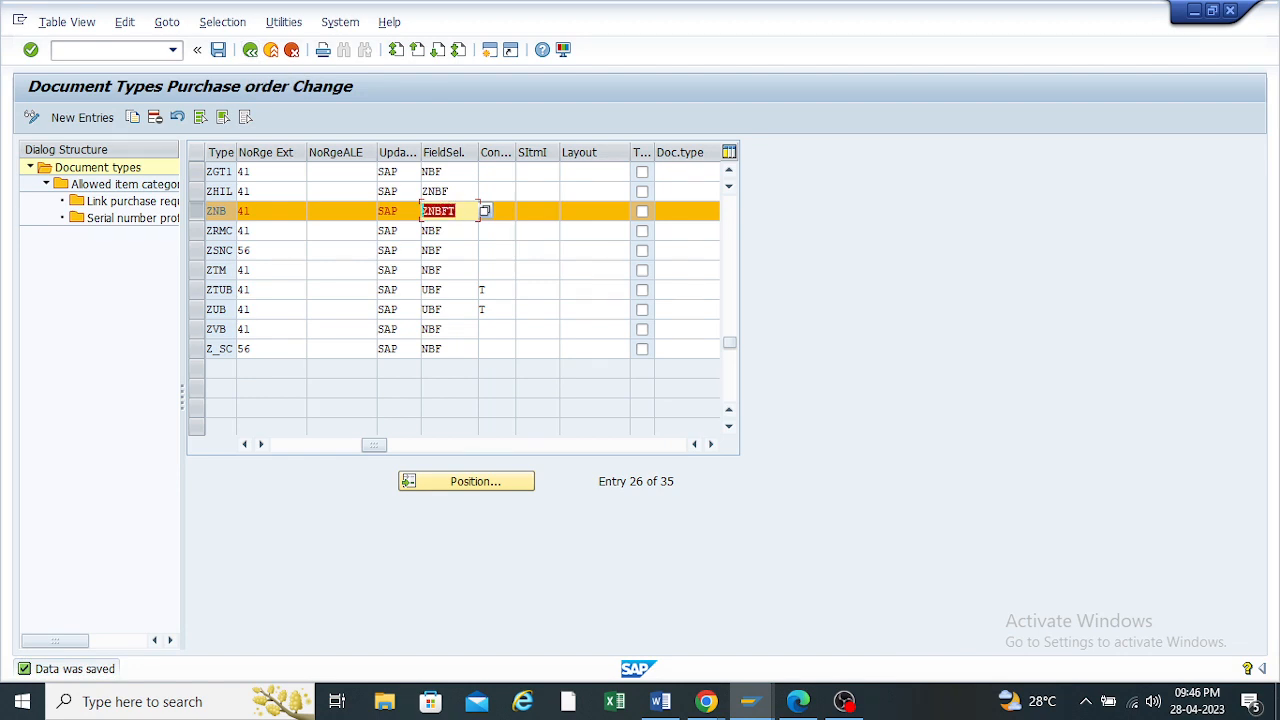
pyautogui.moveTo(374, 445); pyautogui.dragTo(285, 445)
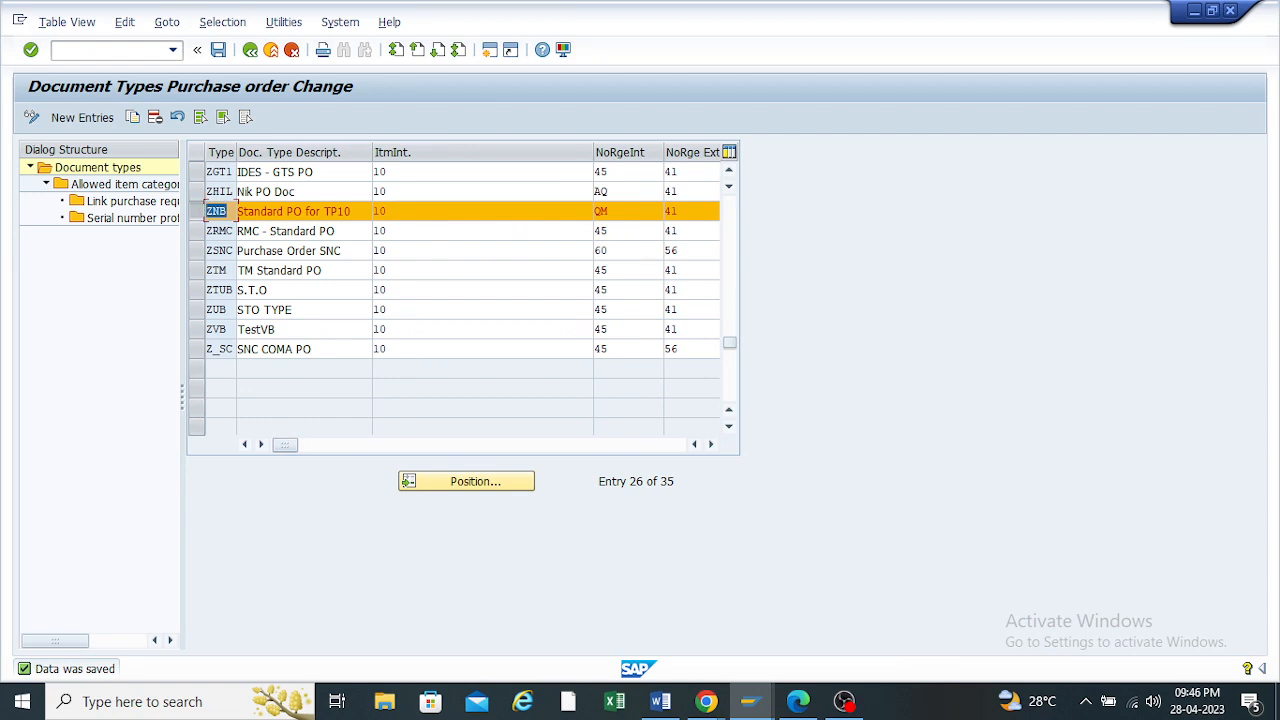
pyautogui.click(300, 231)
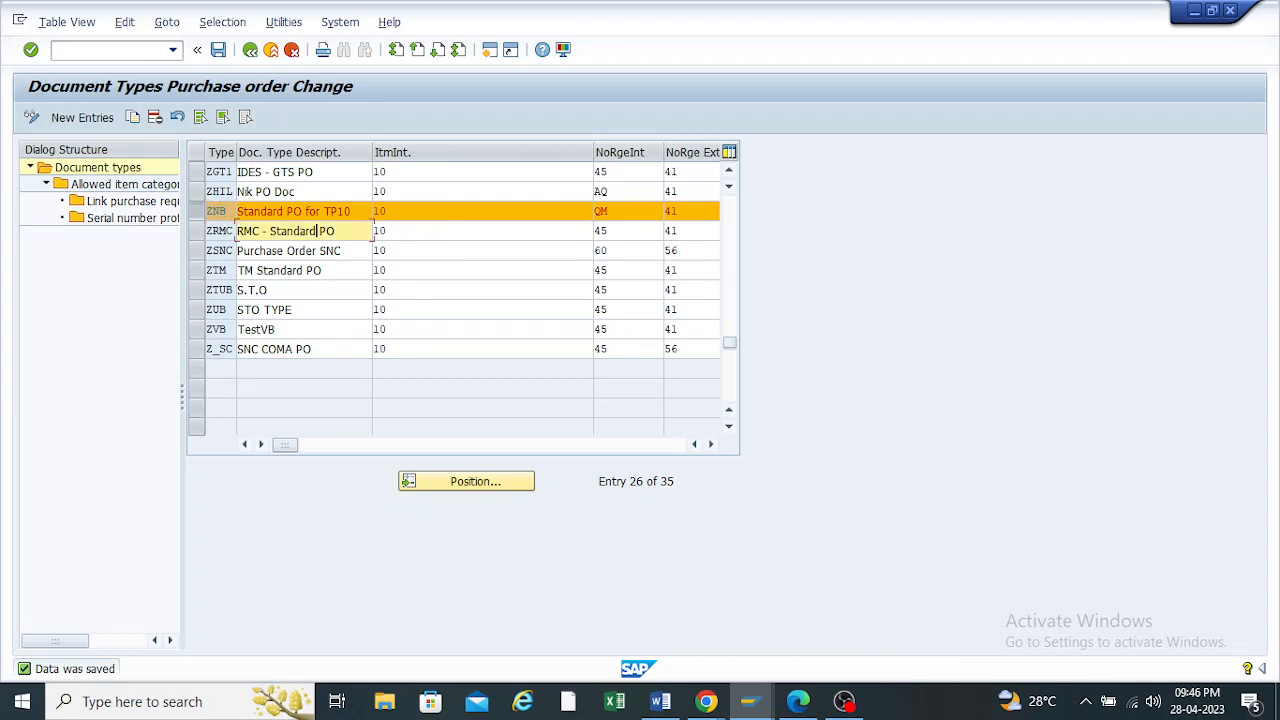
pyautogui.click(385, 211)
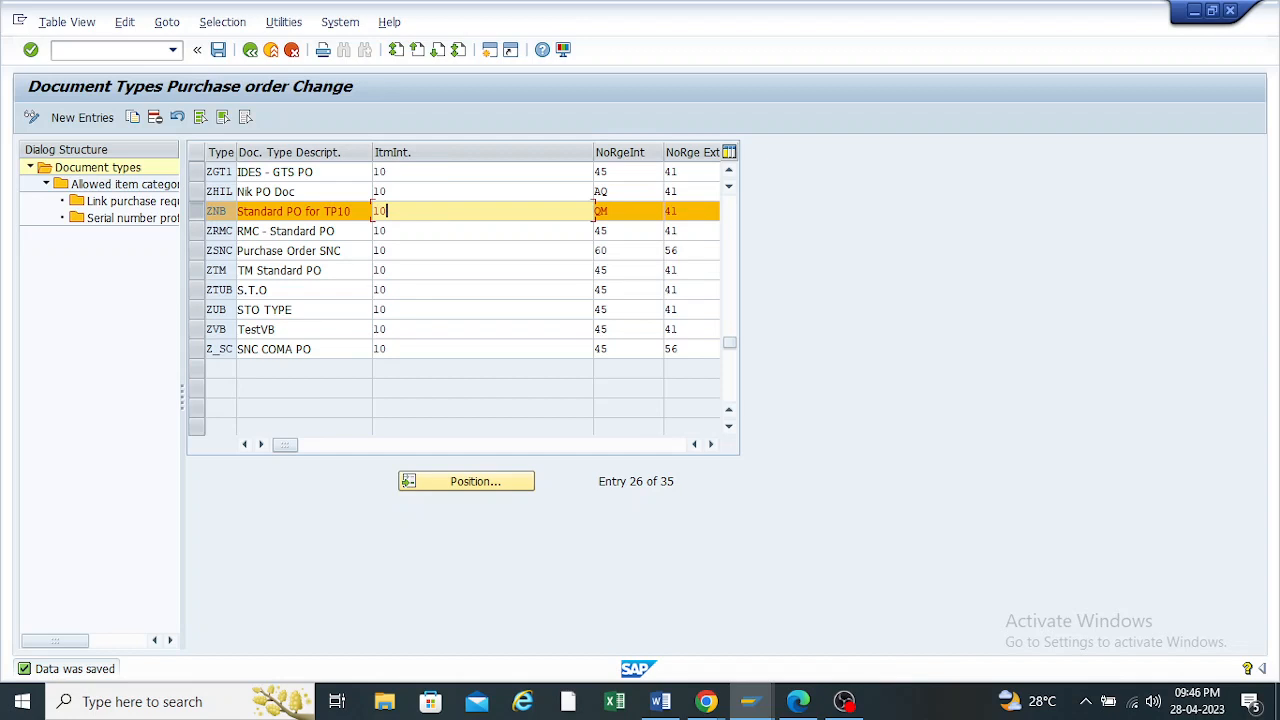
pyautogui.click(212, 211)
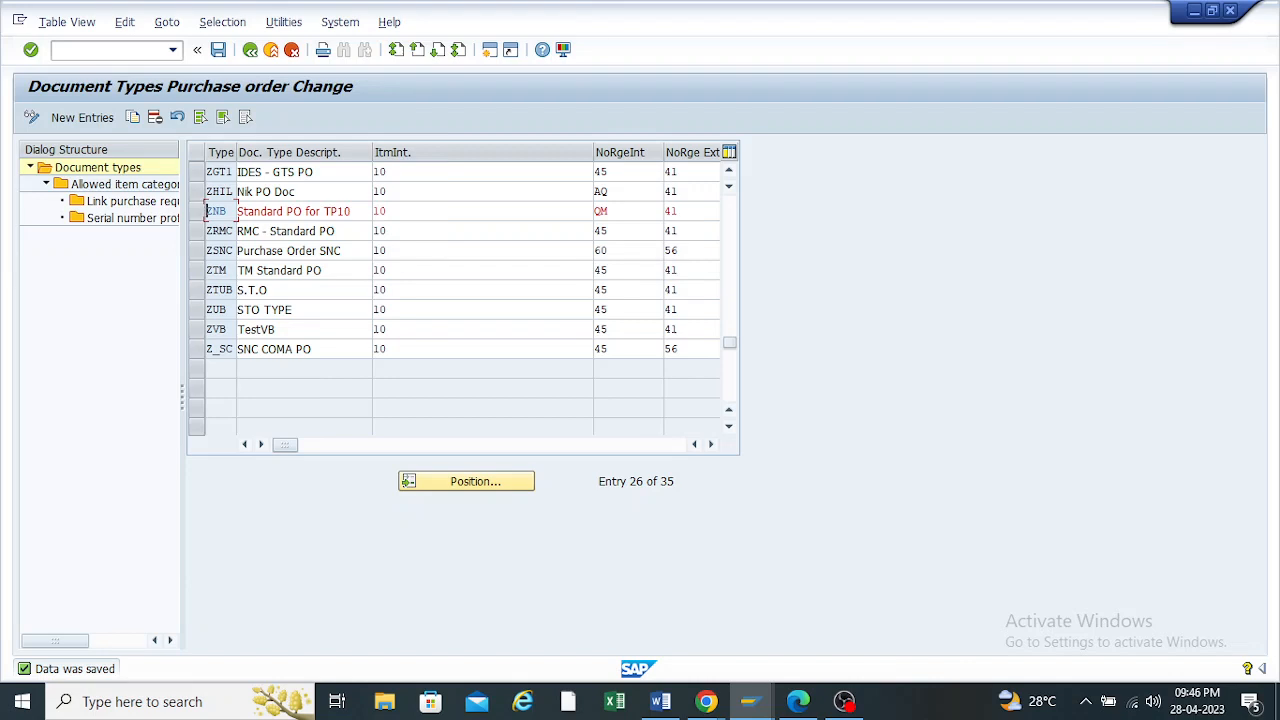
pyautogui.moveTo(229, 211); pyautogui.dragTo(203, 211)
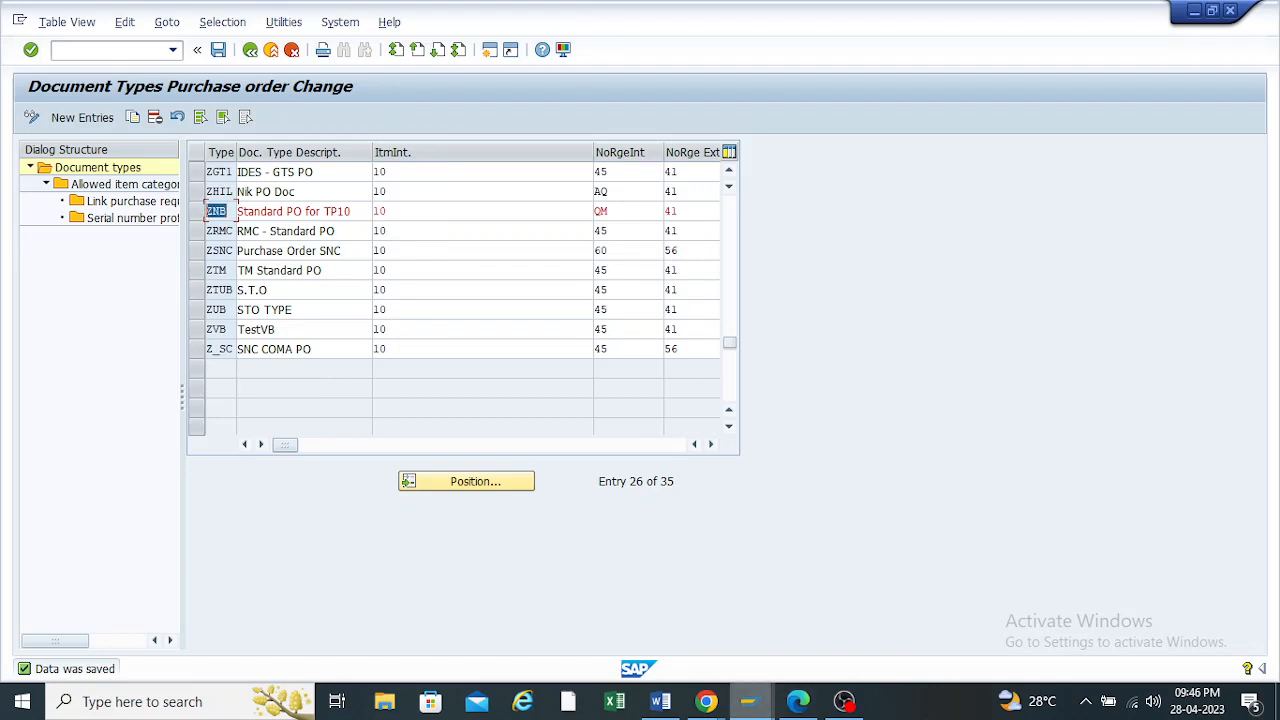
# Switch to the Create Purchase Order session and set the order type to ZNB Standard PO for TP10
pyautogui.click(751, 702)
pyautogui.click(914, 618)
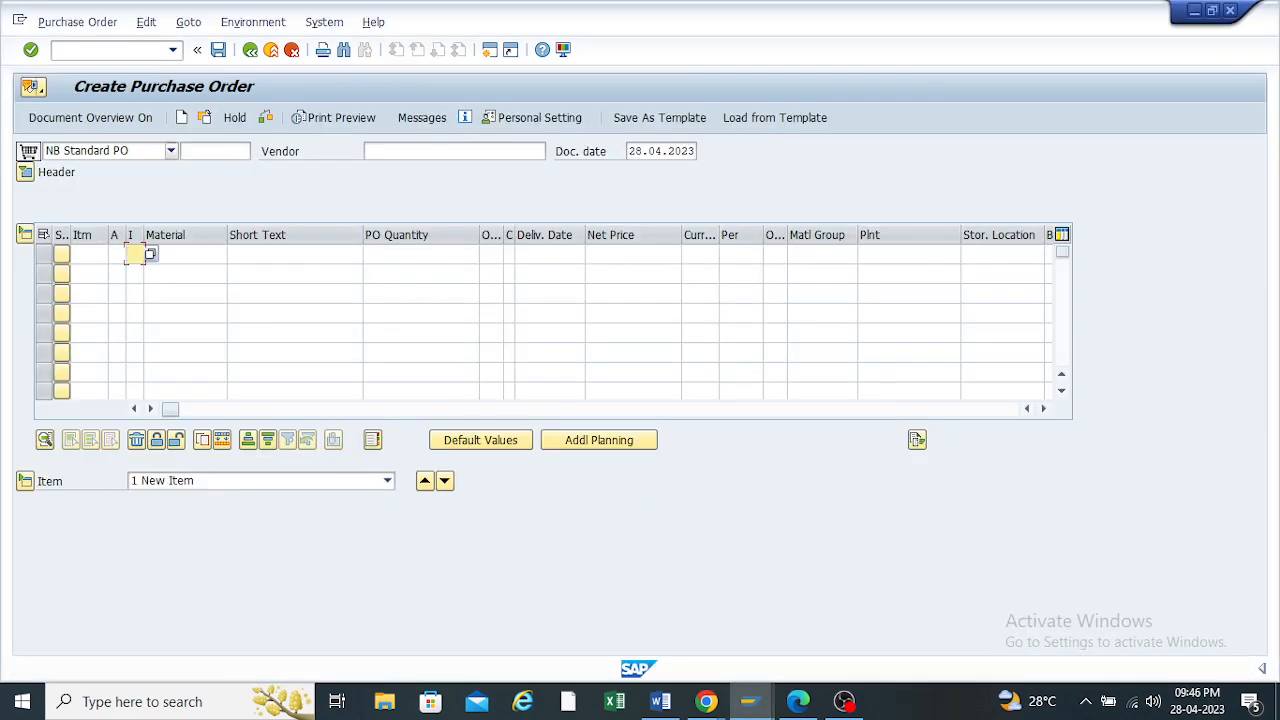
pyautogui.click(171, 150)
pyautogui.scroll(-1, 100, 285)
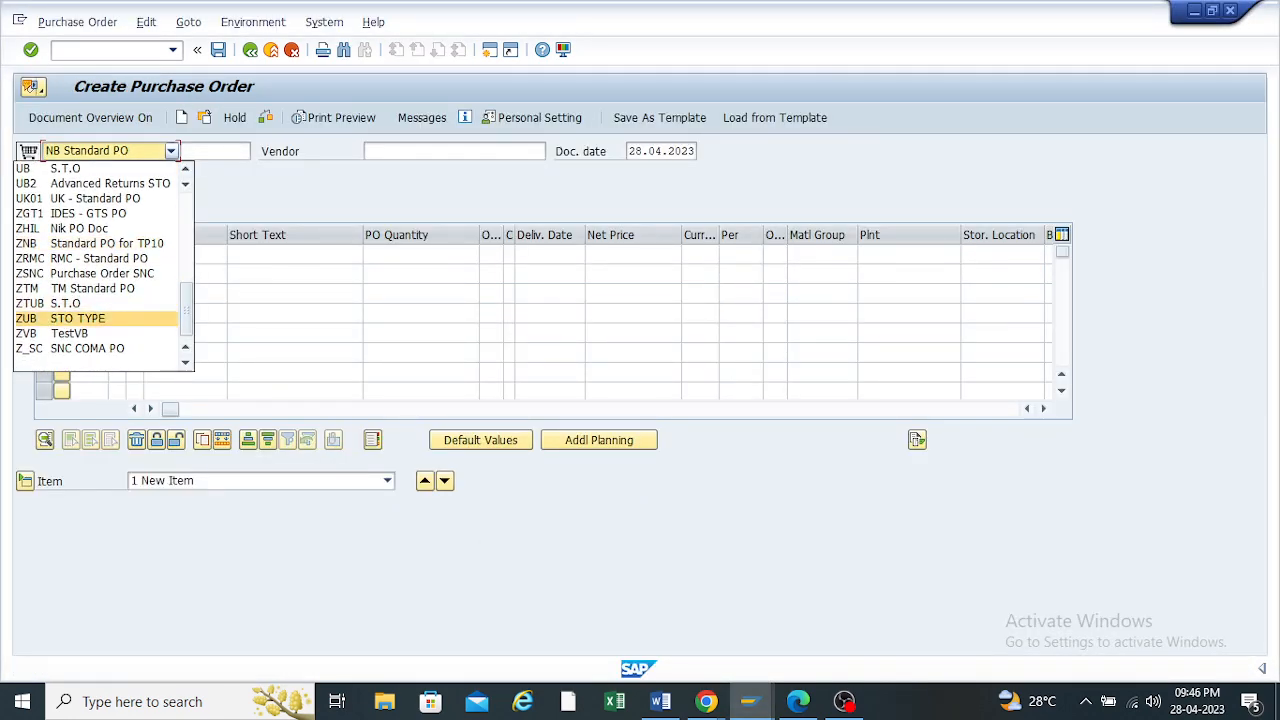
pyautogui.click(90, 243)
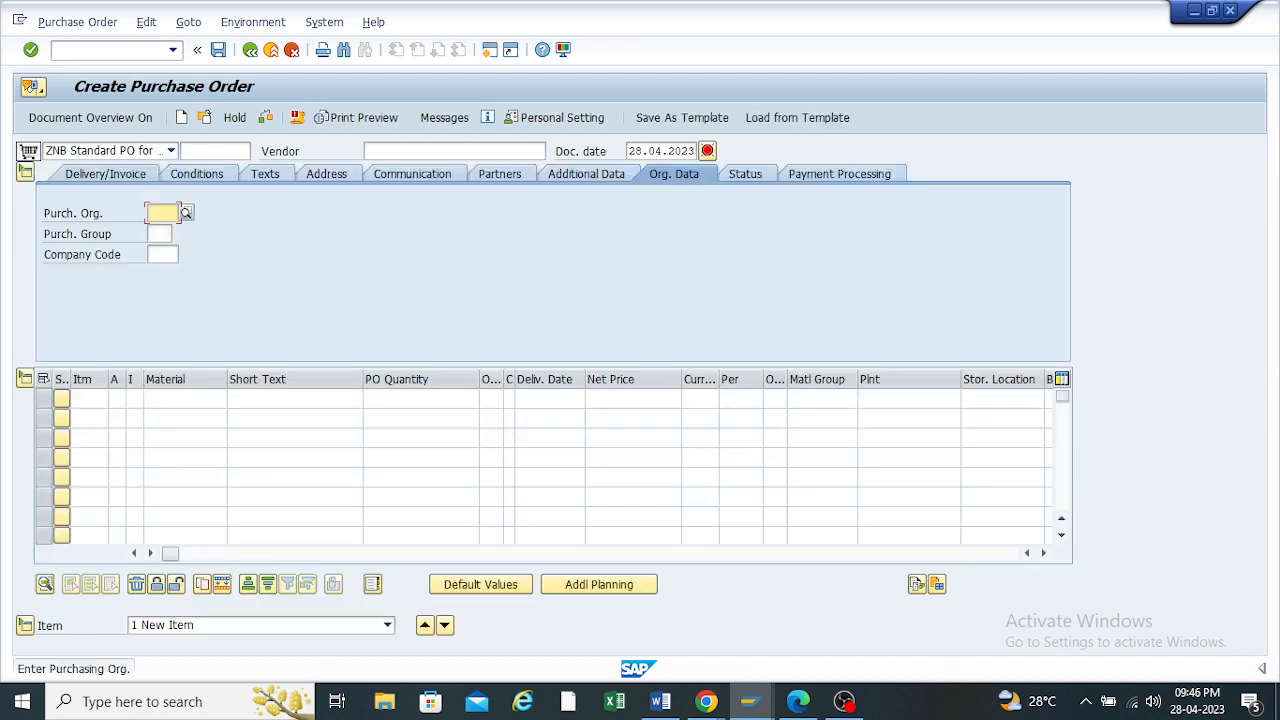
# Enter the vendor number of Test Vendor For TP10 in the purchase order
pyautogui.press('space')
pyautogui.press('Down')
pyautogui.press('Return')
pyautogui.press('Return')
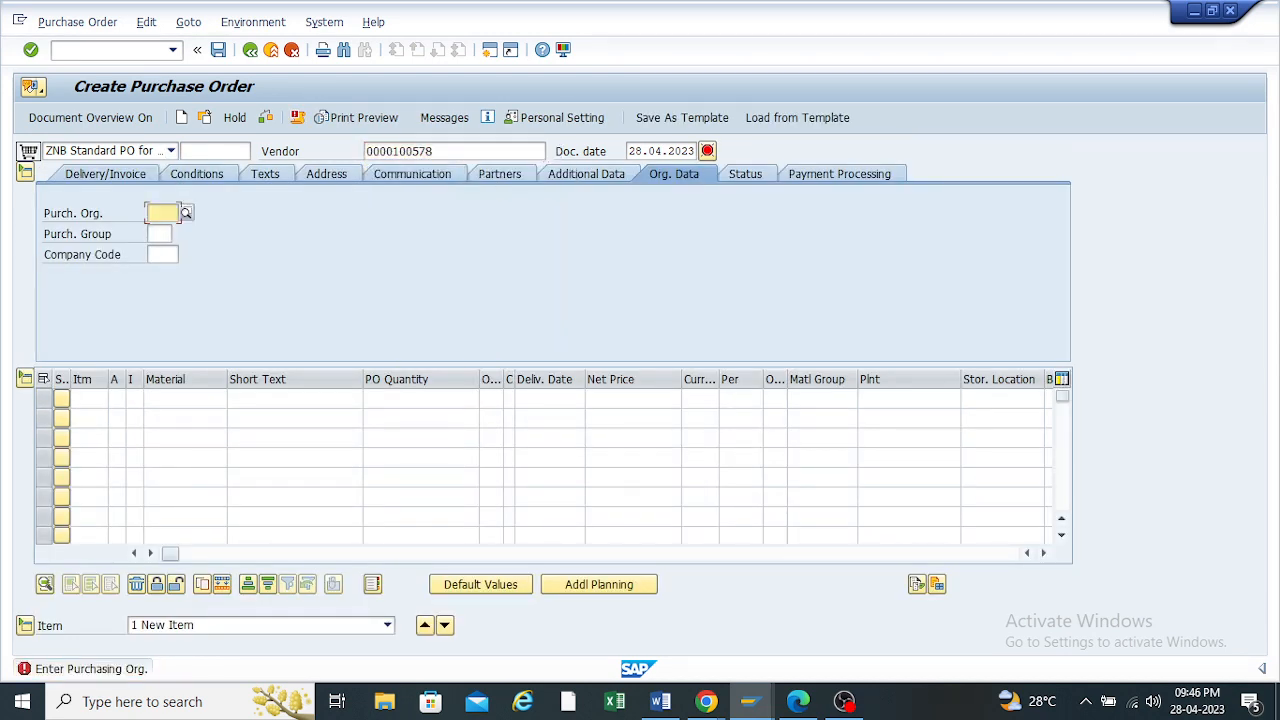
# Fill in the organizational data with purchasing organization TP10, purchasing group tp1 and company code h100
pyautogui.press('space')
pyautogui.press('Down')
pyautogui.press('Return')
pyautogui.press('Tab')
pyautogui.press('space')
pyautogui.press('Down')
pyautogui.press('Return')
pyautogui.press('Tab')
pyautogui.press('space')
pyautogui.press('Down')
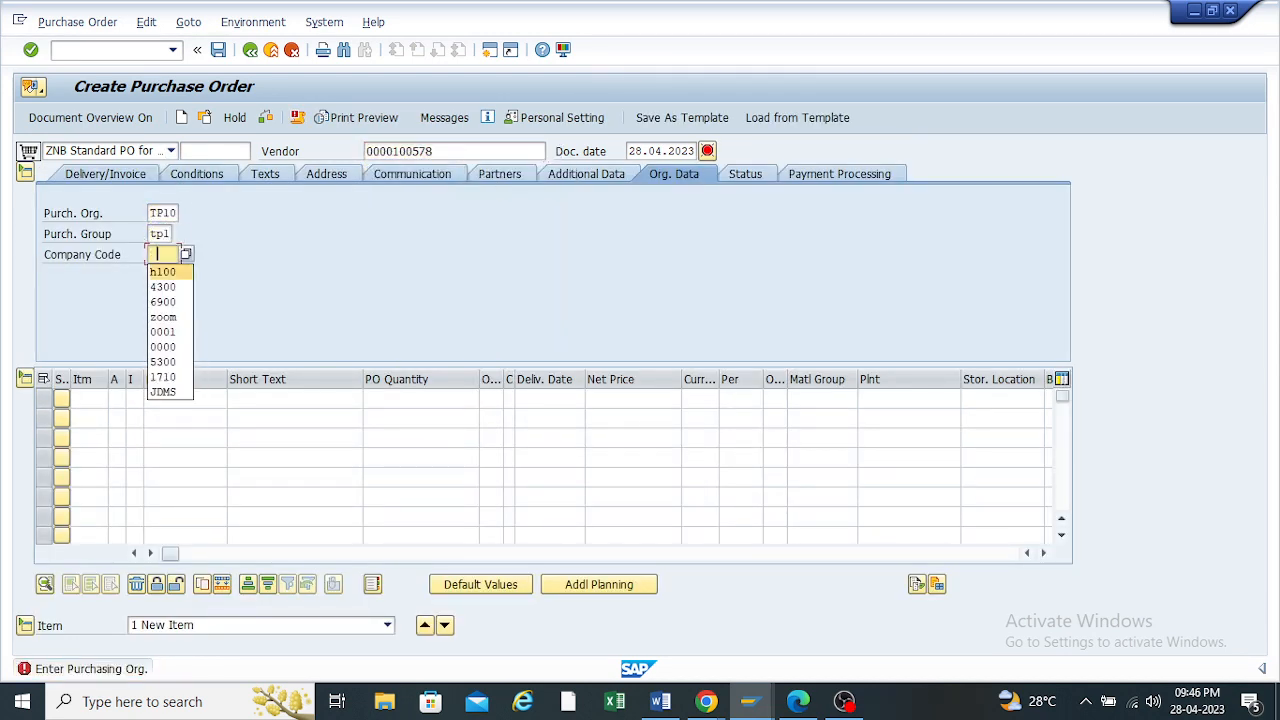
pyautogui.press('Return')
# Enter material 100000000 with a PO quantity of 50 in the first item row
pyautogui.click(184, 399)
pyautogui.press('space')
pyautogui.press('Down')
pyautogui.press('Down')
pyautogui.press('Up')
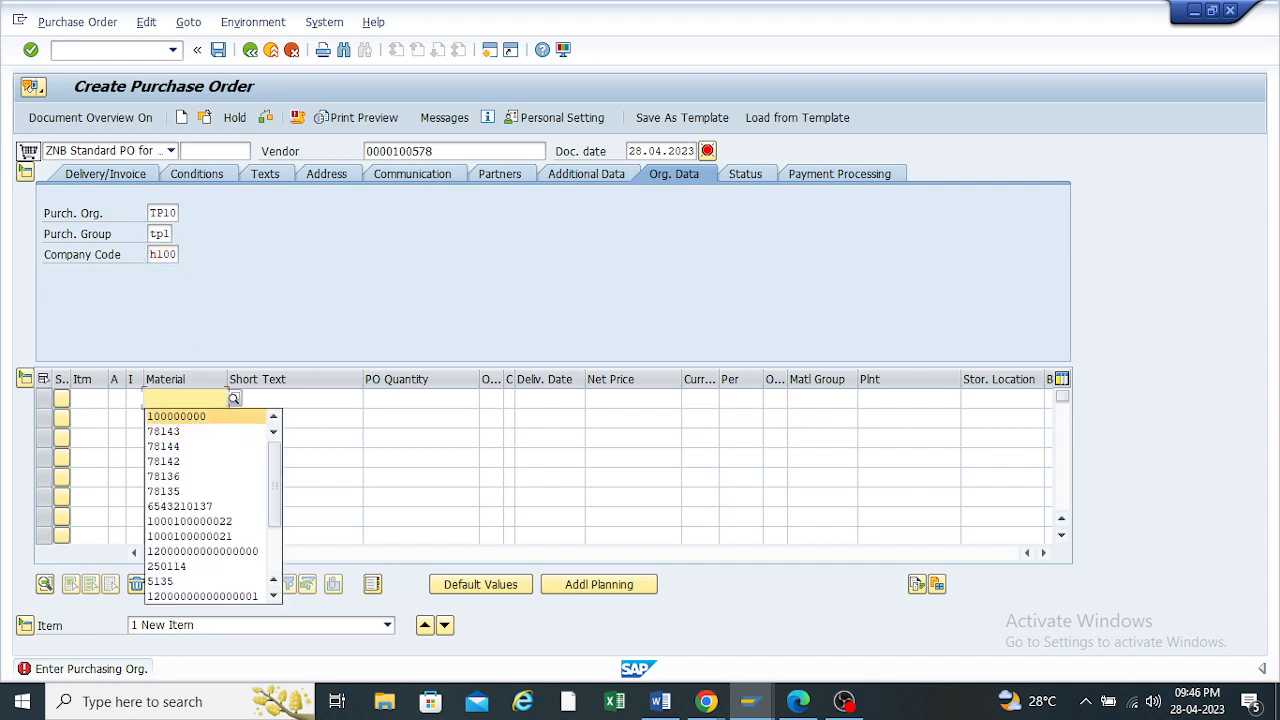
pyautogui.press('Return')
pyautogui.click(421, 399)
pyautogui.press('space')
pyautogui.press('Down')
pyautogui.press('Return')
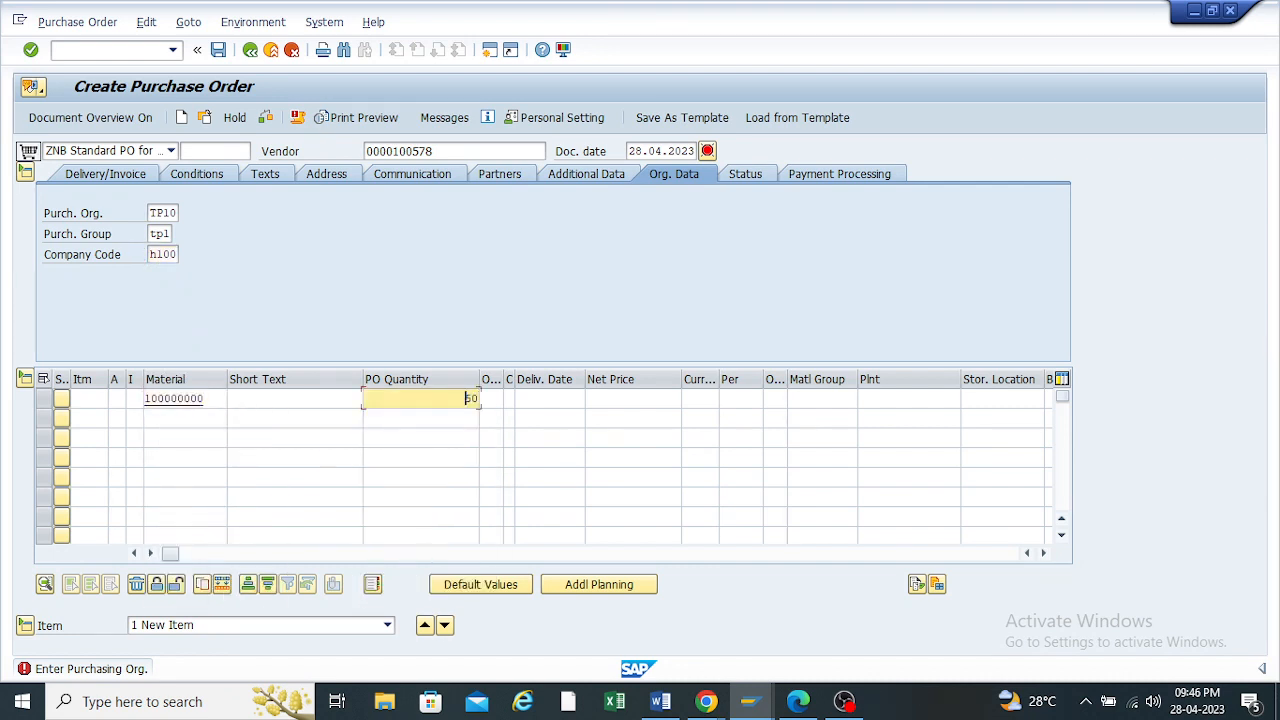
# Set the item's plant to tp10 and its storage location to rm00
pyautogui.click(741, 399)
pyautogui.click(909, 399)
pyautogui.press('space')
pyautogui.press('Down')
pyautogui.press('Return')
pyautogui.press('Tab')
pyautogui.press('space')
pyautogui.press('Down')
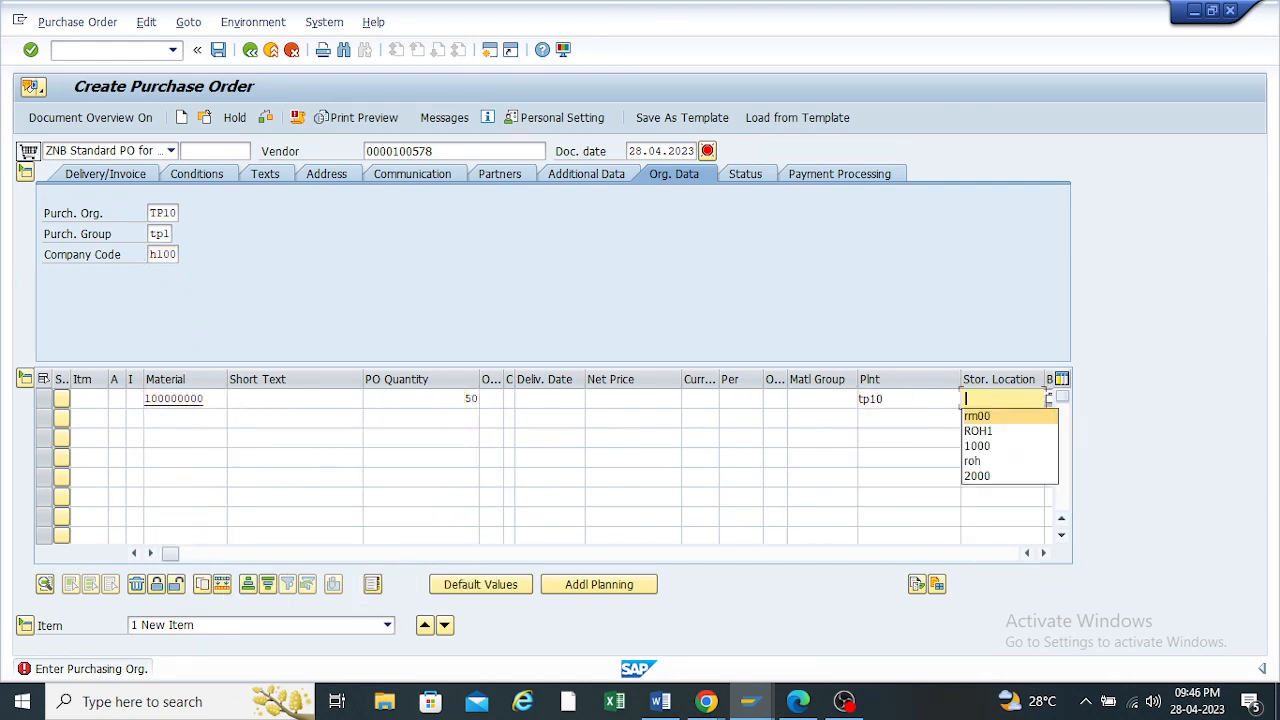
pyautogui.press('Return')
# Set the item's currency to inr and confirm the entered purchase order data
pyautogui.click(700, 399)
pyautogui.press('space')
pyautogui.press('Down')
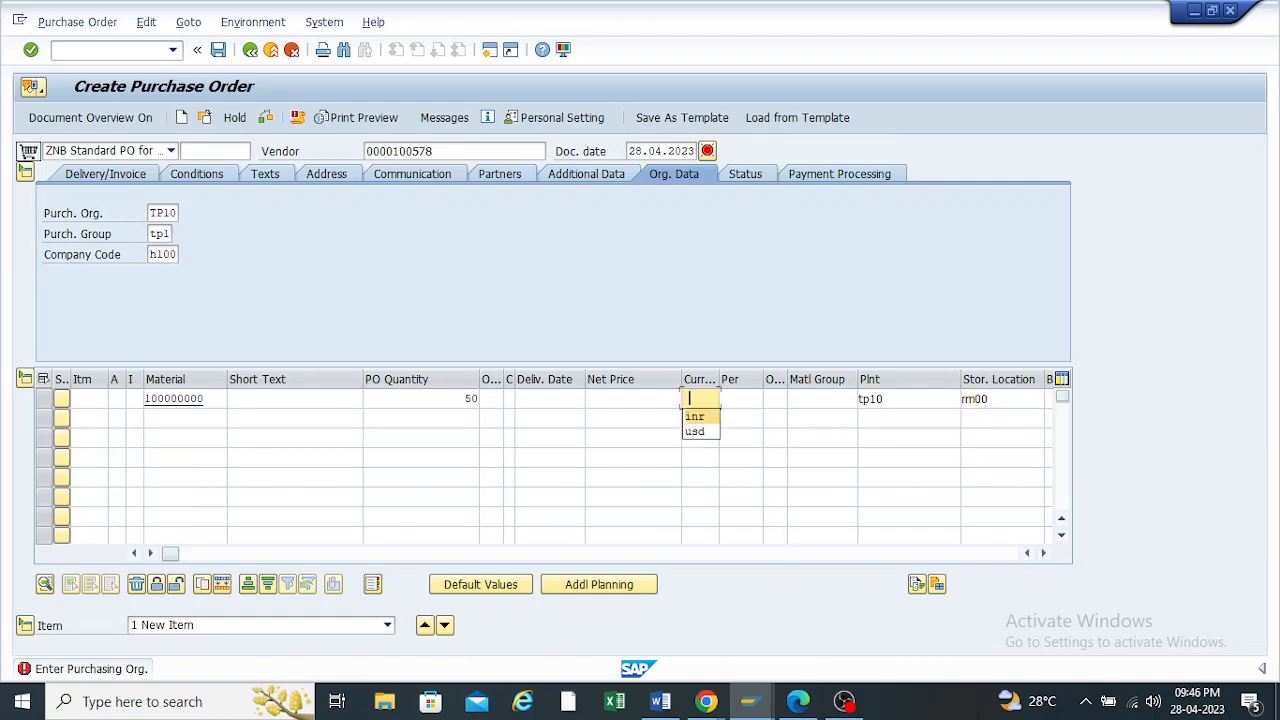
pyautogui.press('Return')
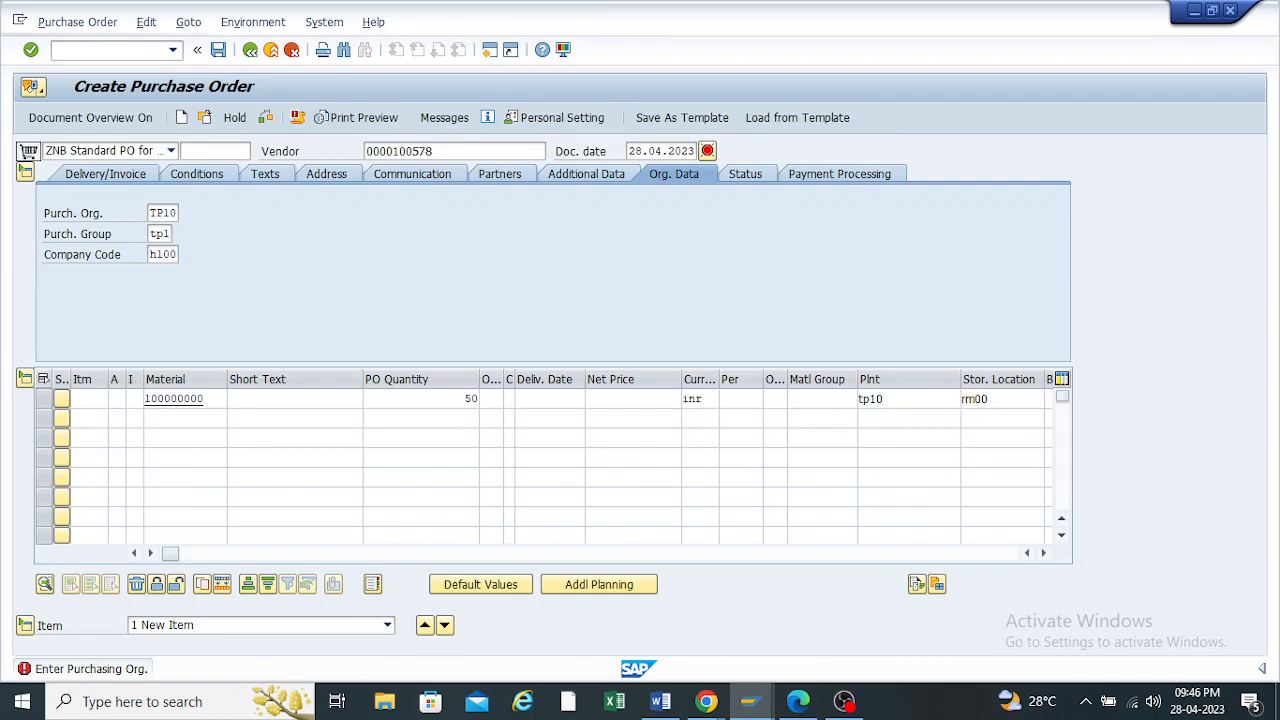
pyautogui.press('Return')
# Check the item's conditions, material data and delivery fields, including the latest GR date and Incoterms
pyautogui.click(112, 597)
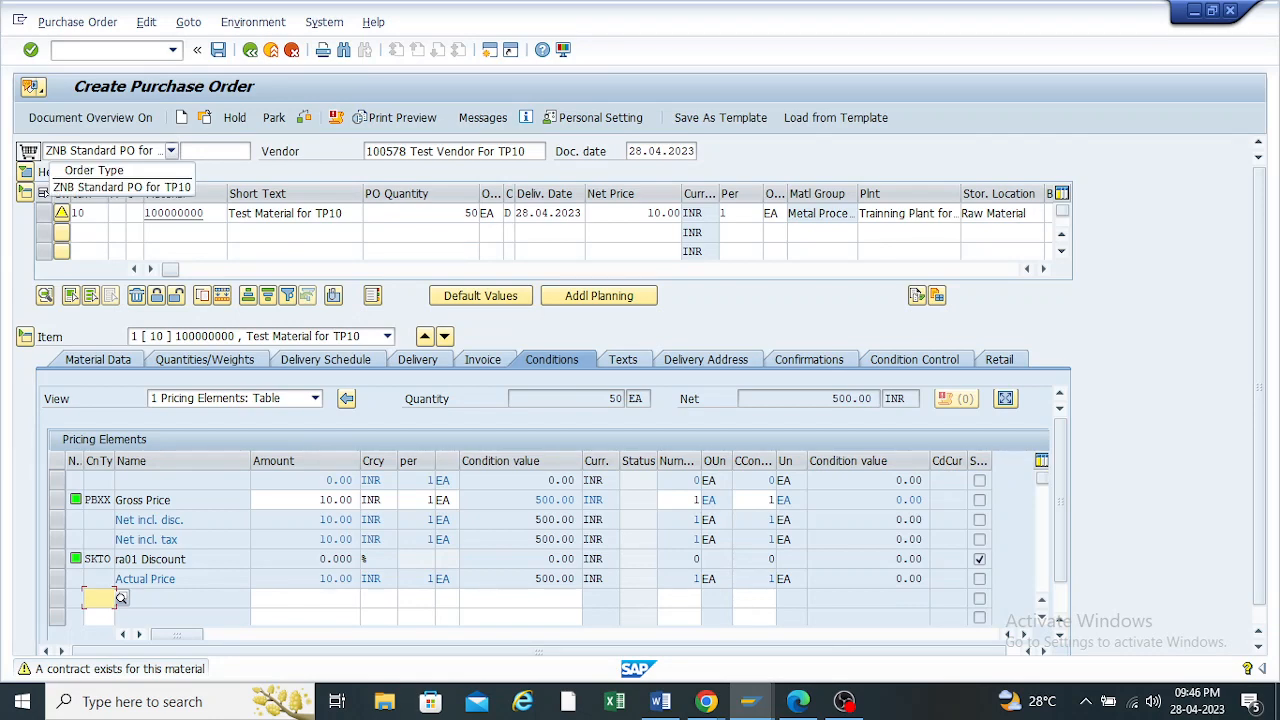
pyautogui.click(98, 360)
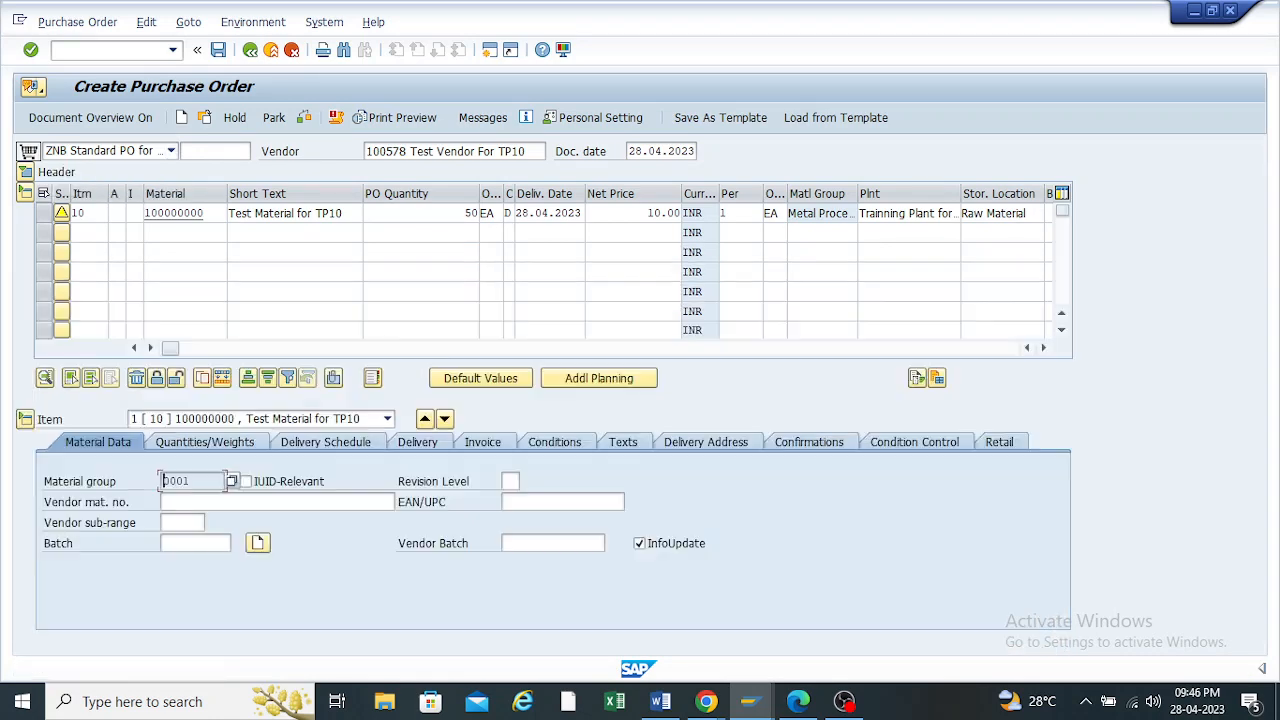
pyautogui.click(418, 442)
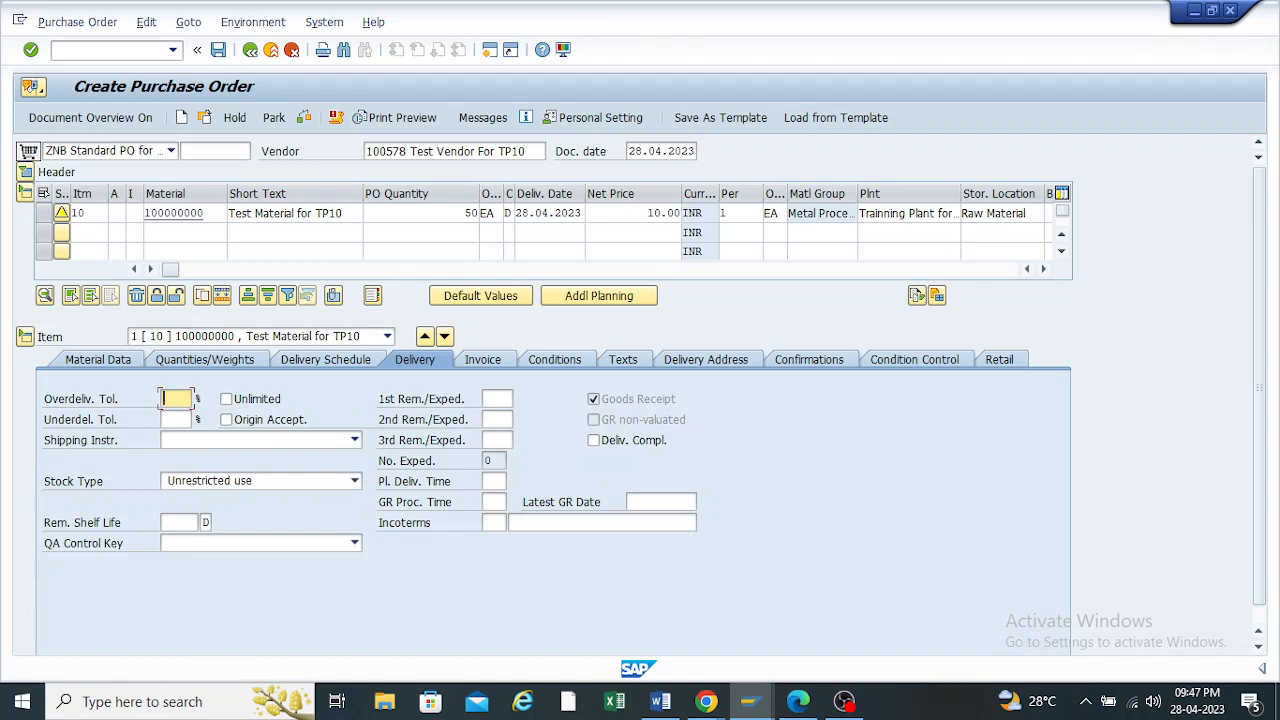
pyautogui.click(660, 501)
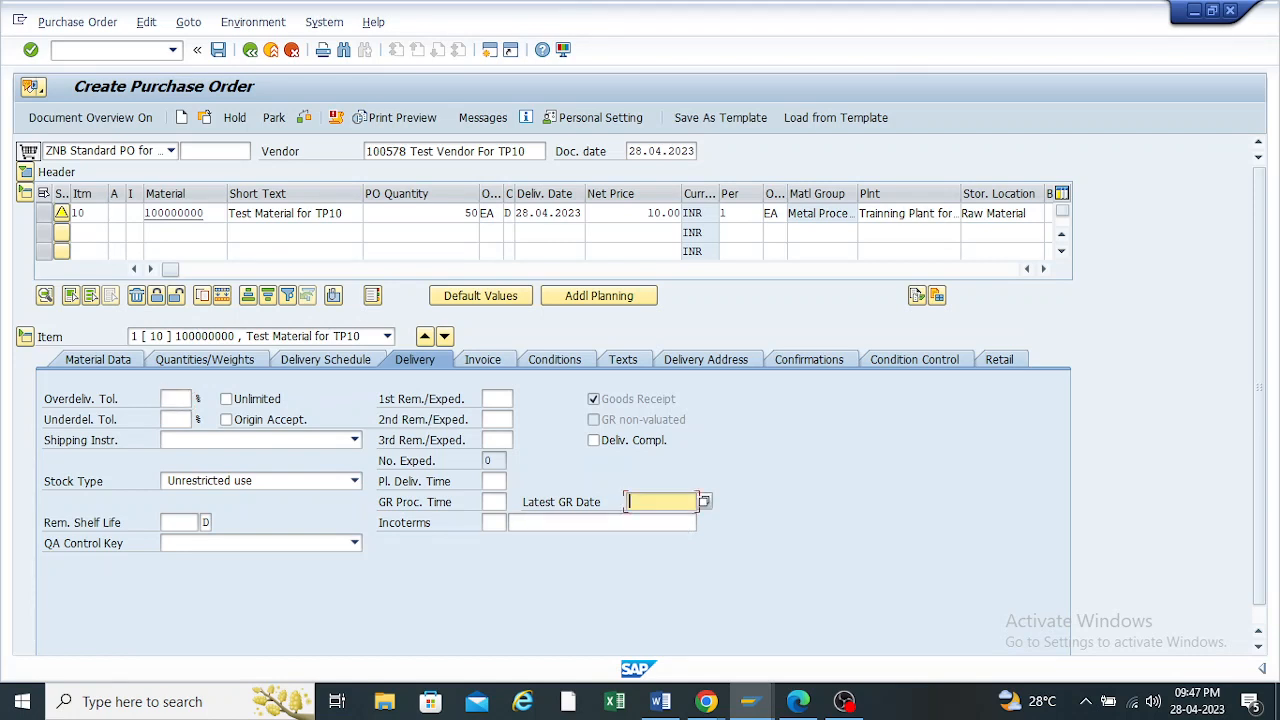
pyautogui.click(620, 523)
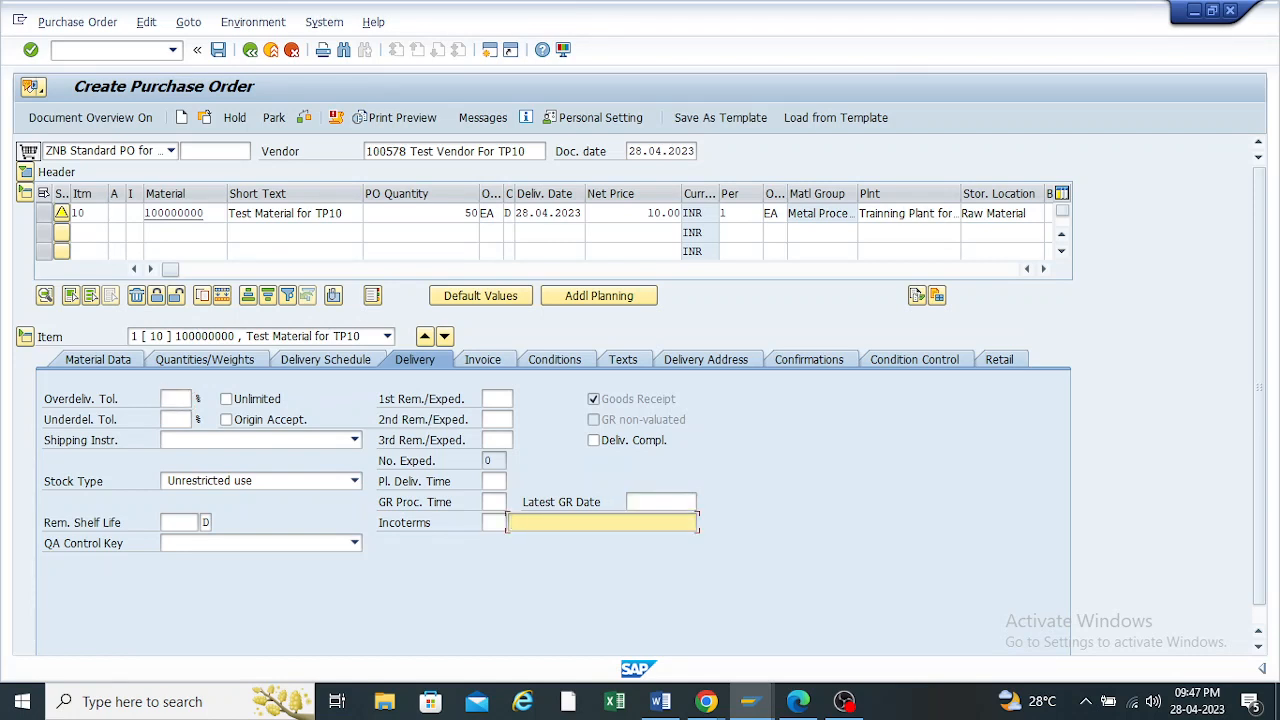
# Compare the purchase order's document date with the item's Latest GR Date field
pyautogui.click(660, 502)
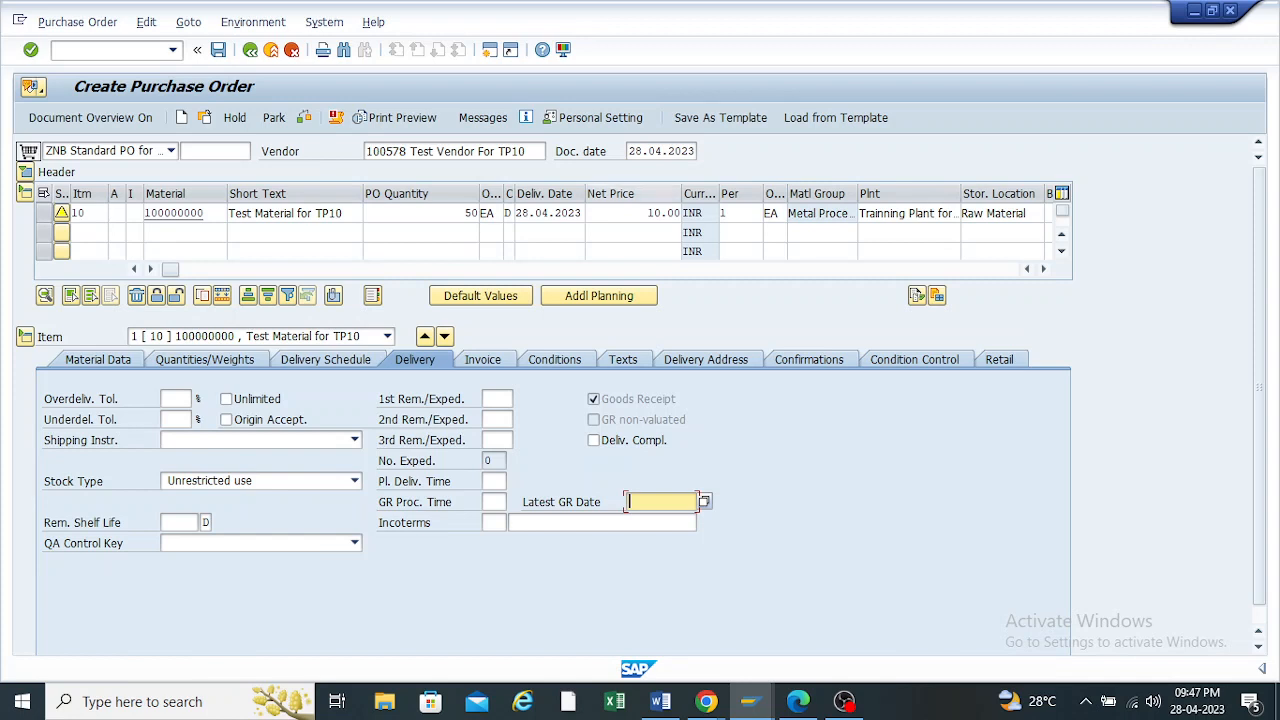
pyautogui.moveTo(695, 151); pyautogui.dragTo(628, 151)
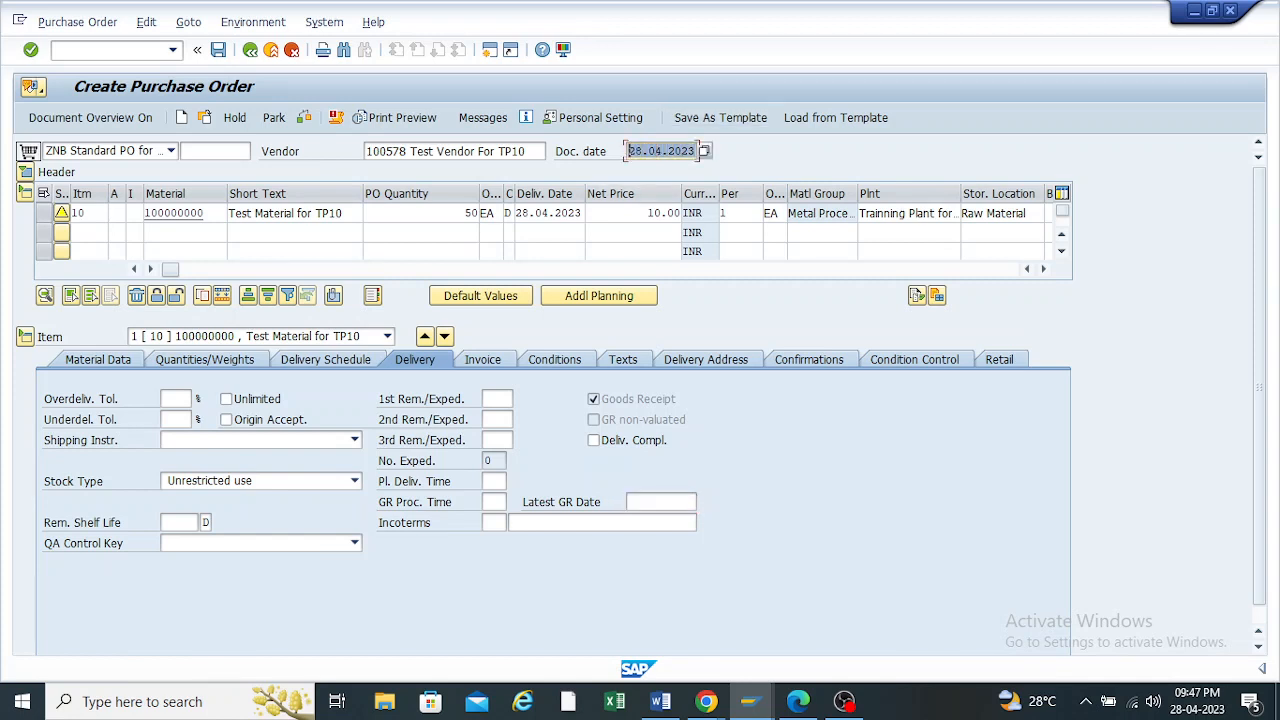
pyautogui.click(660, 502)
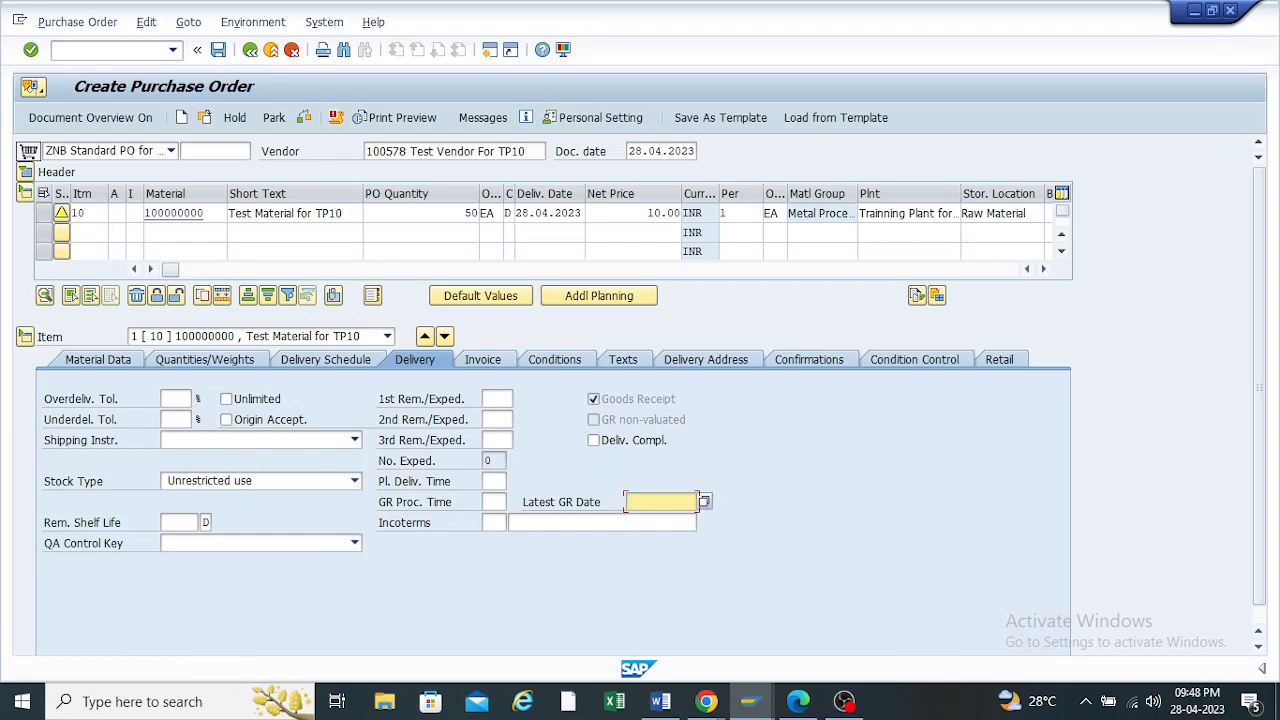
# Switch to the document types session and return to the purchase order activities in the IMG
pyautogui.moveTo(751, 701)
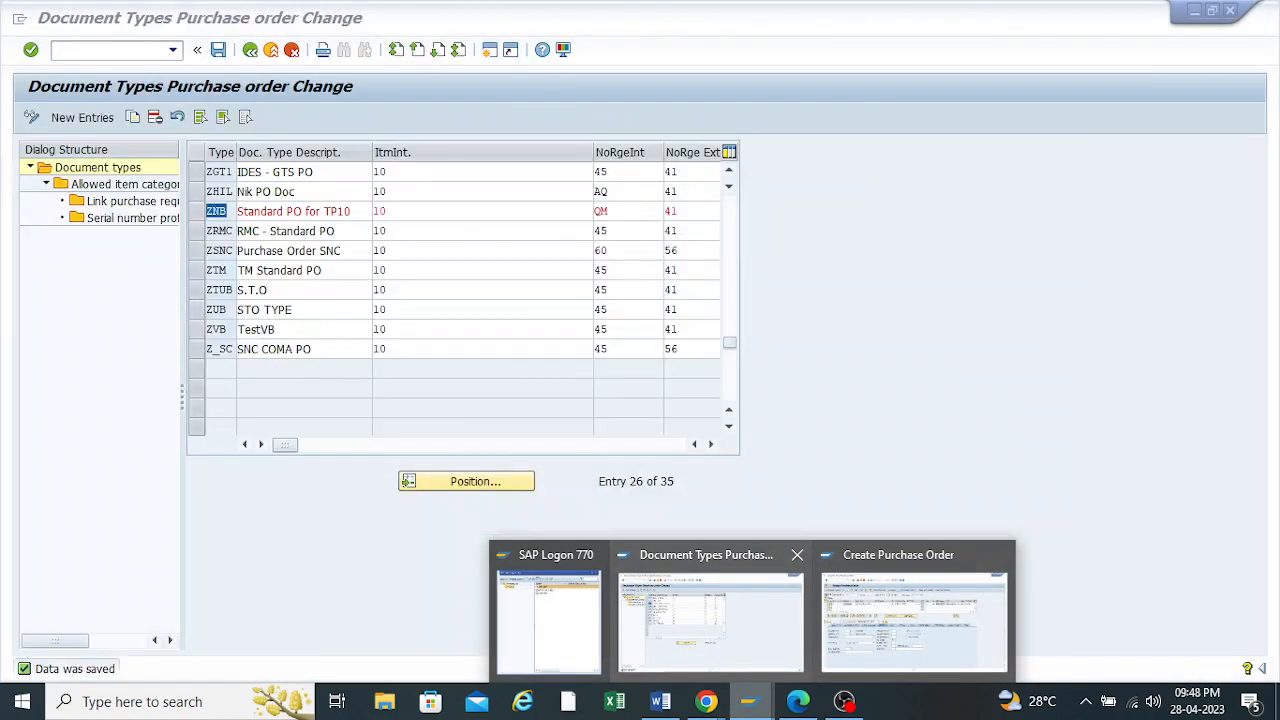
pyautogui.click(710, 620)
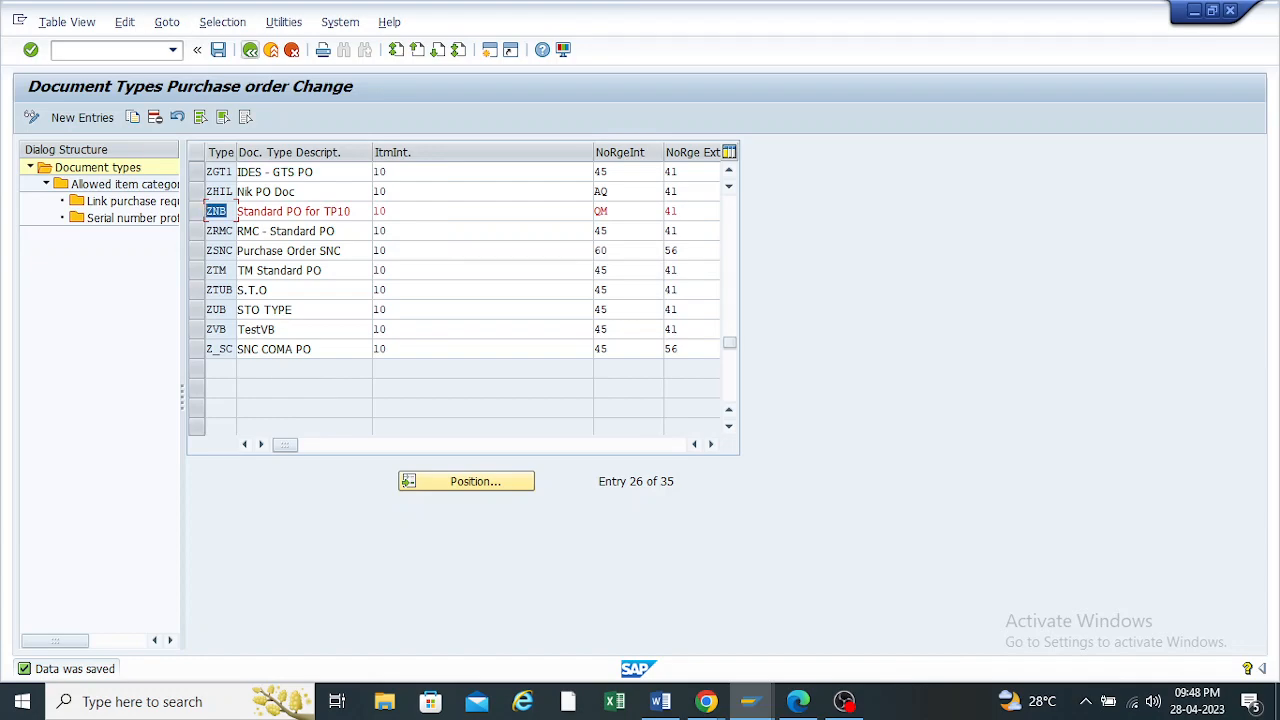
pyautogui.click(250, 50)
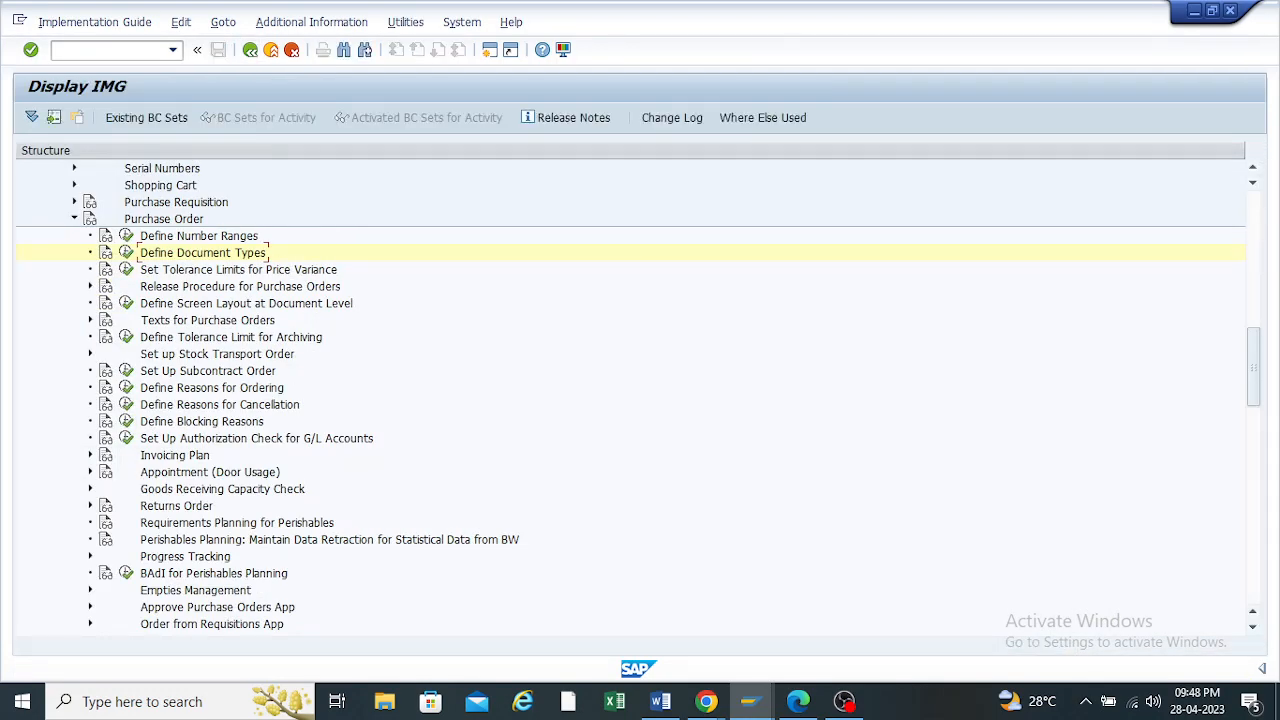
pyautogui.moveTo(706, 701)
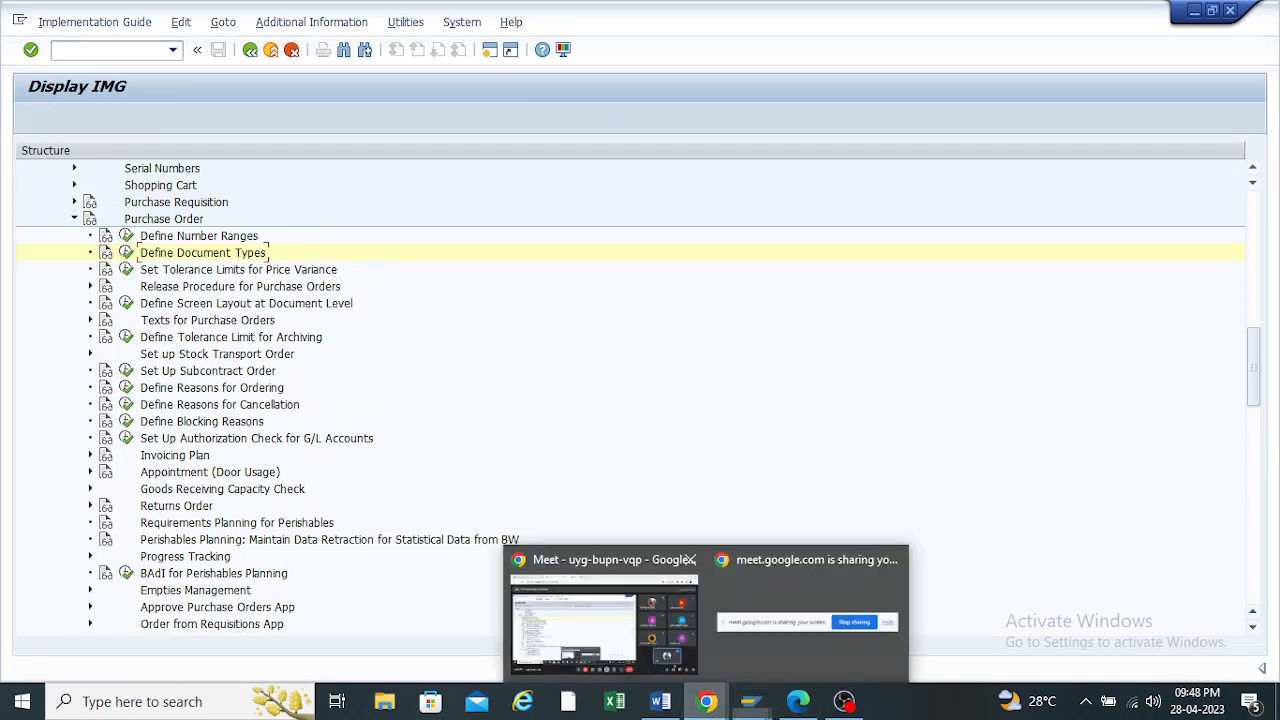
pyautogui.click(665, 655)
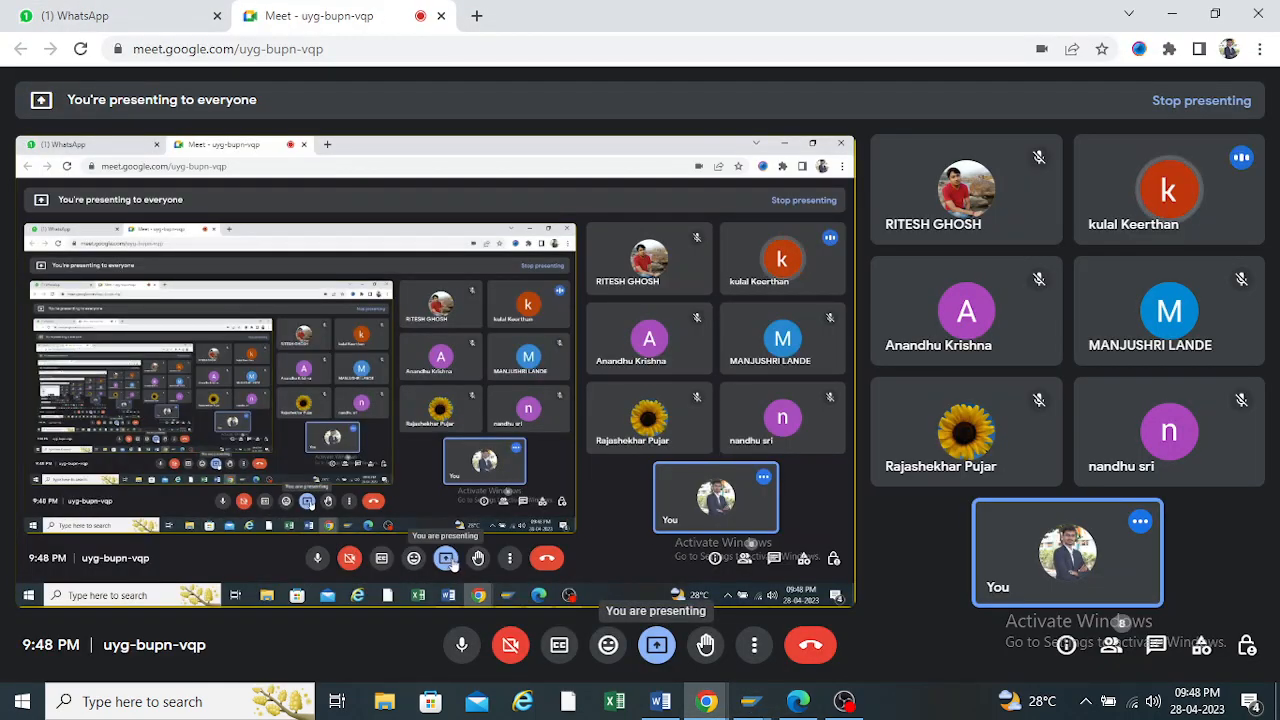
pyautogui.moveTo(750, 701)
pyautogui.click(711, 612)
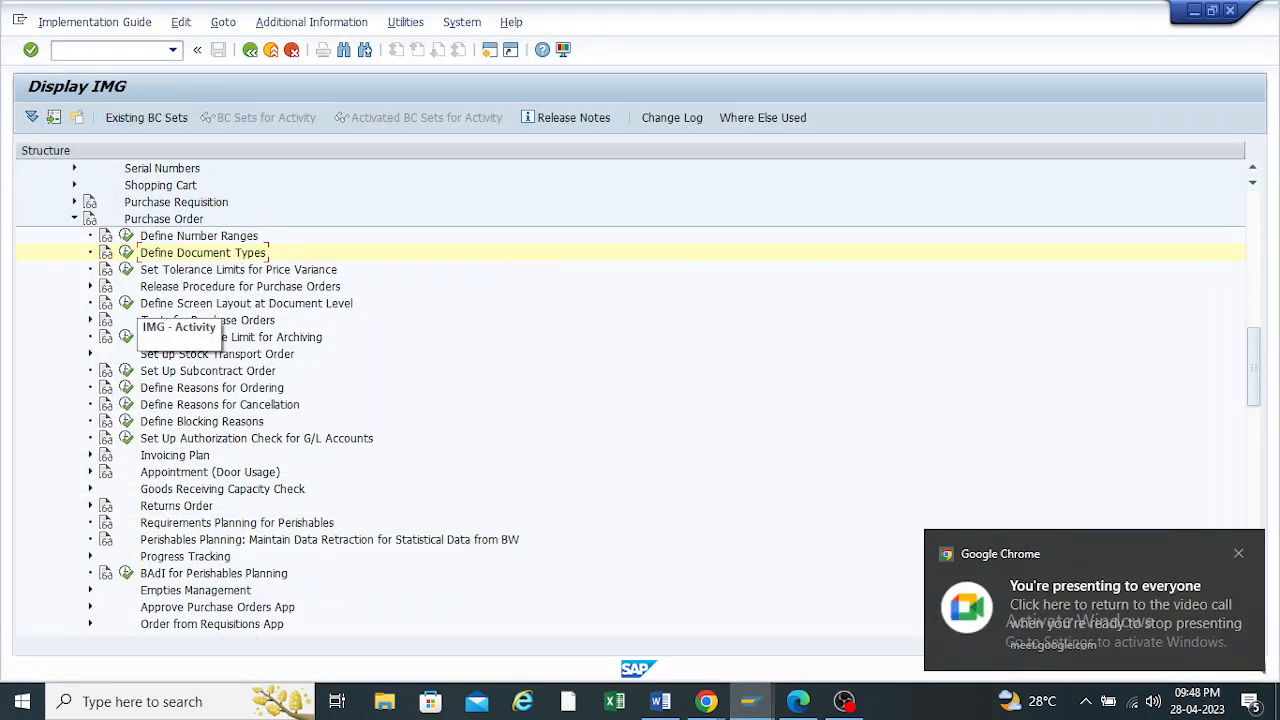
# Open the screen layout customizing for purchase orders and display the Basic Data, Item group of field selection ZNBFT
pyautogui.click(126, 303)
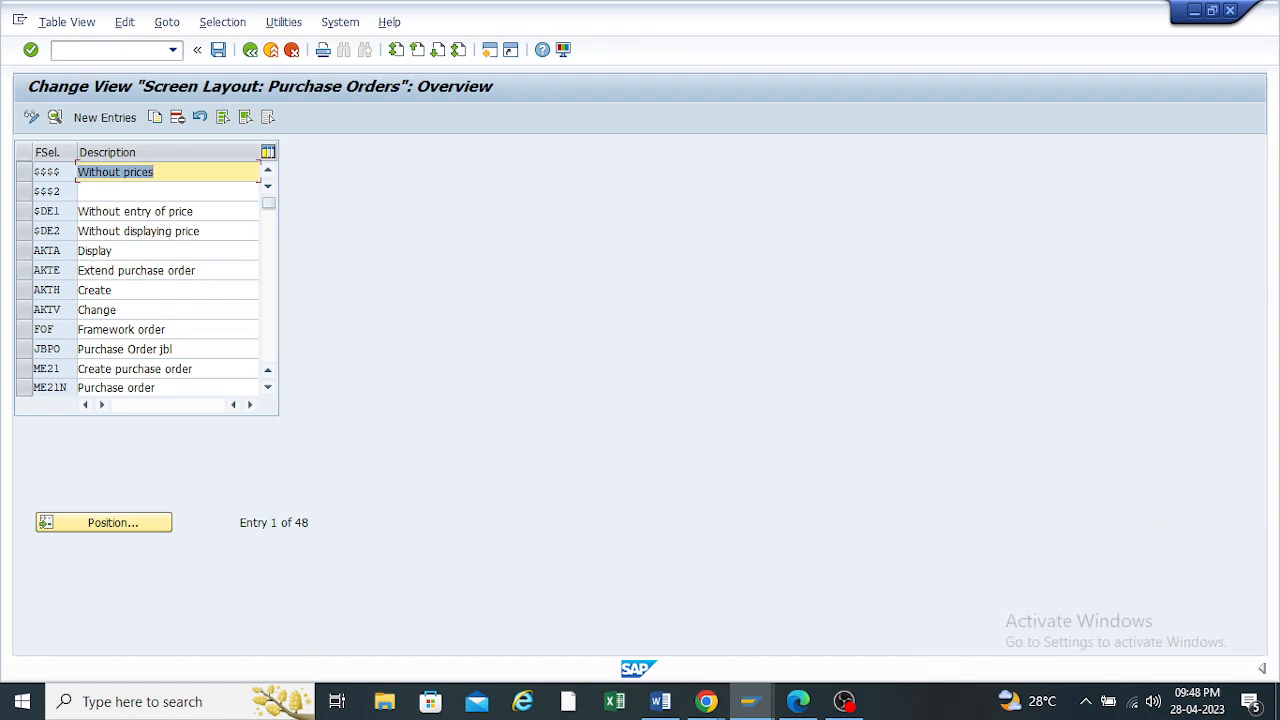
pyautogui.scroll(-11, 146, 280)
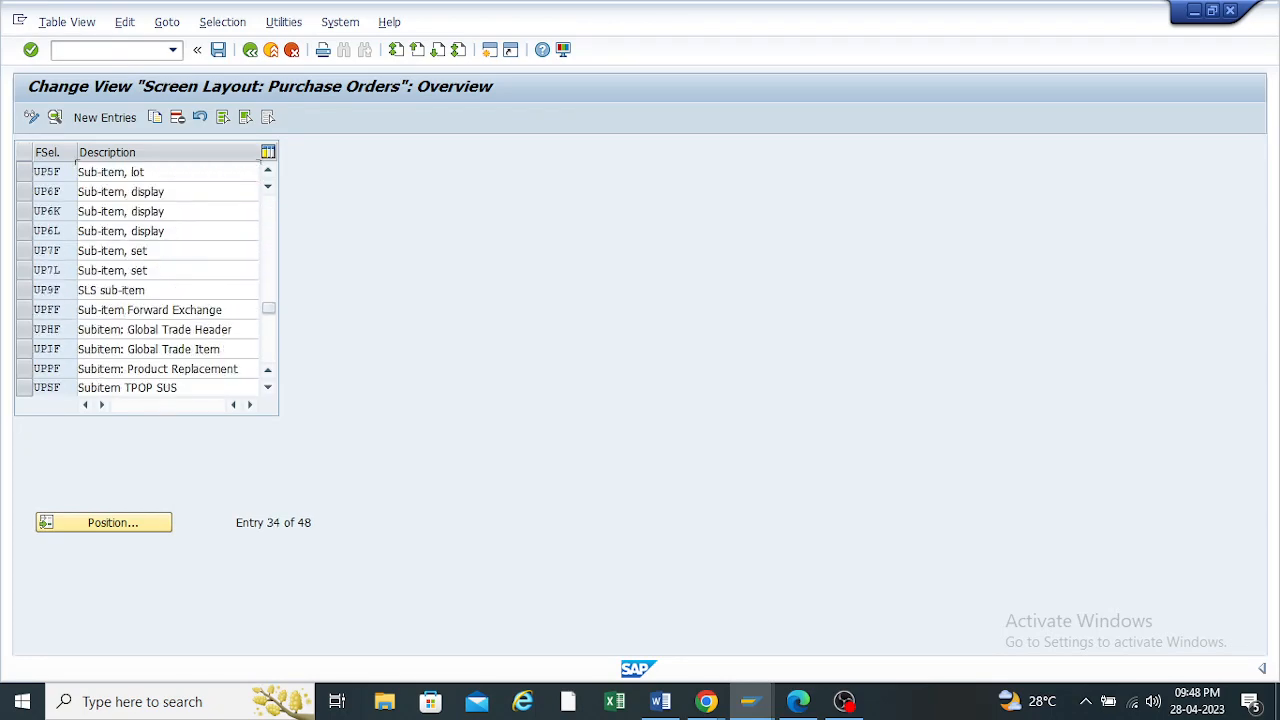
pyautogui.scroll(-4, 146, 280)
pyautogui.scroll(1, 146, 280)
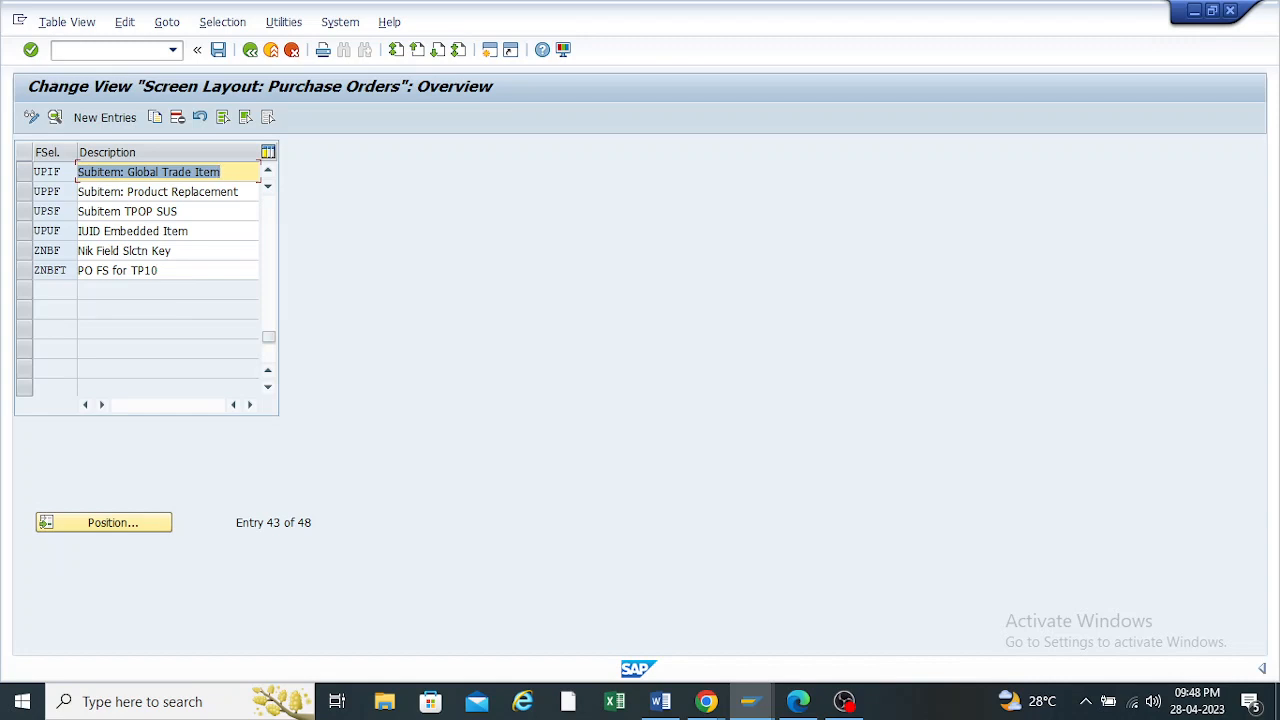
pyautogui.click(28, 270)
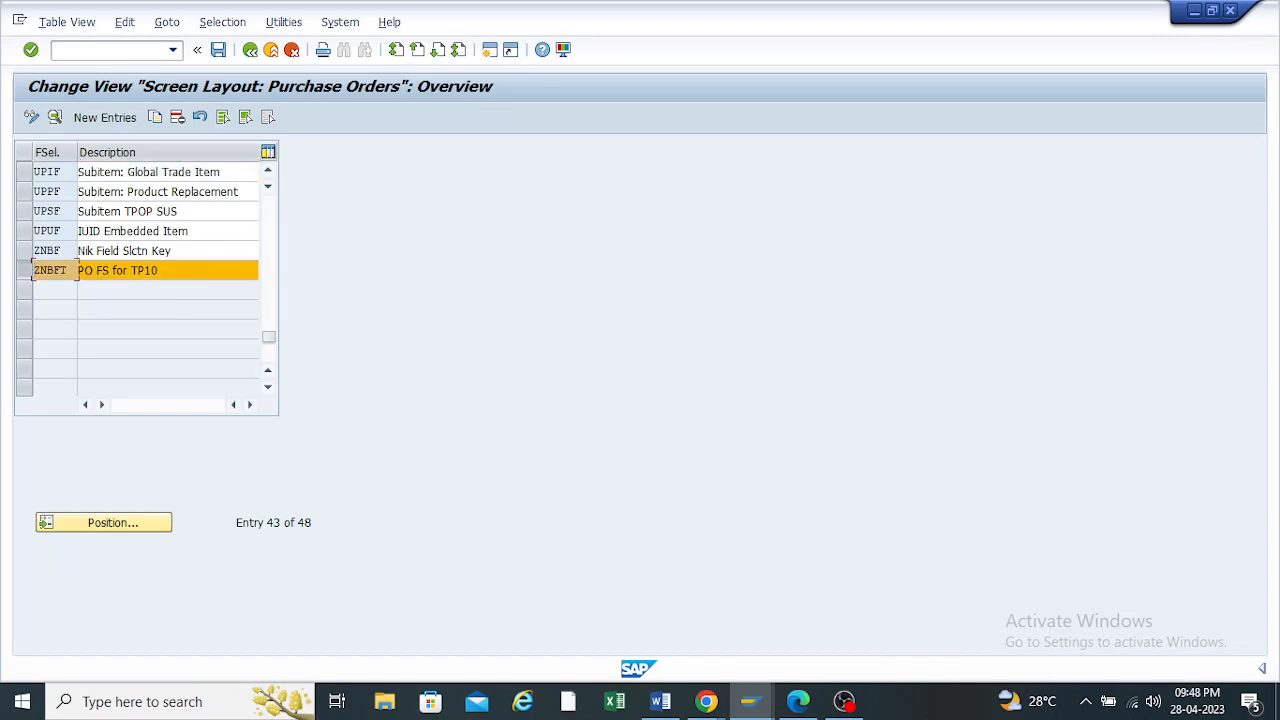
pyautogui.click(55, 117)
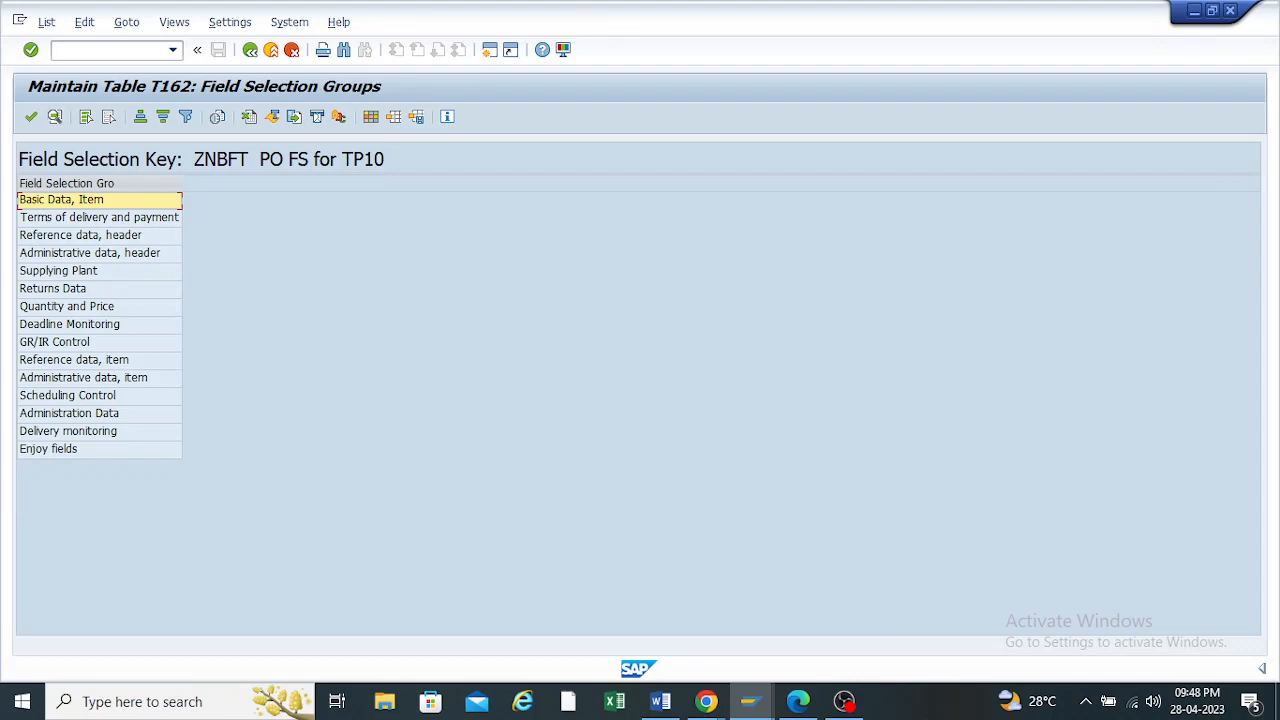
pyautogui.doubleClick(82, 200)
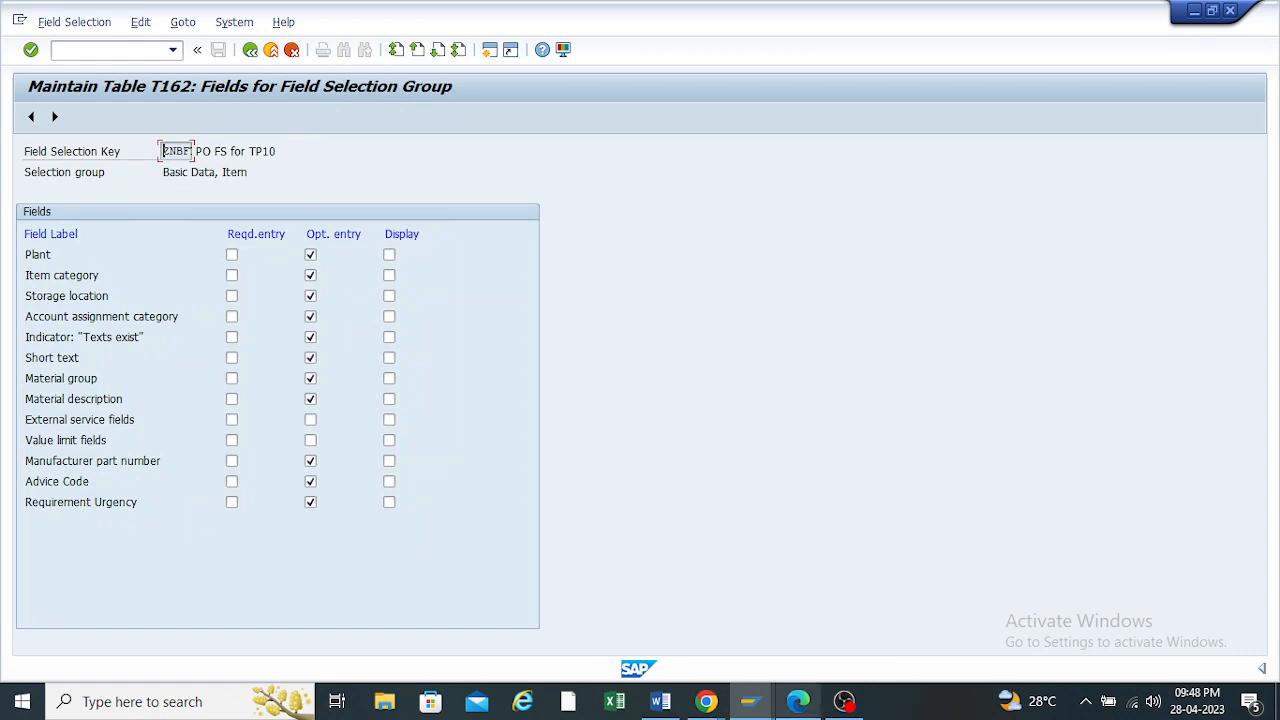
# Recheck the Latest GR Date field in the open purchase order and return to the field selection session
pyautogui.moveTo(750, 701)
pyautogui.click(913, 615)
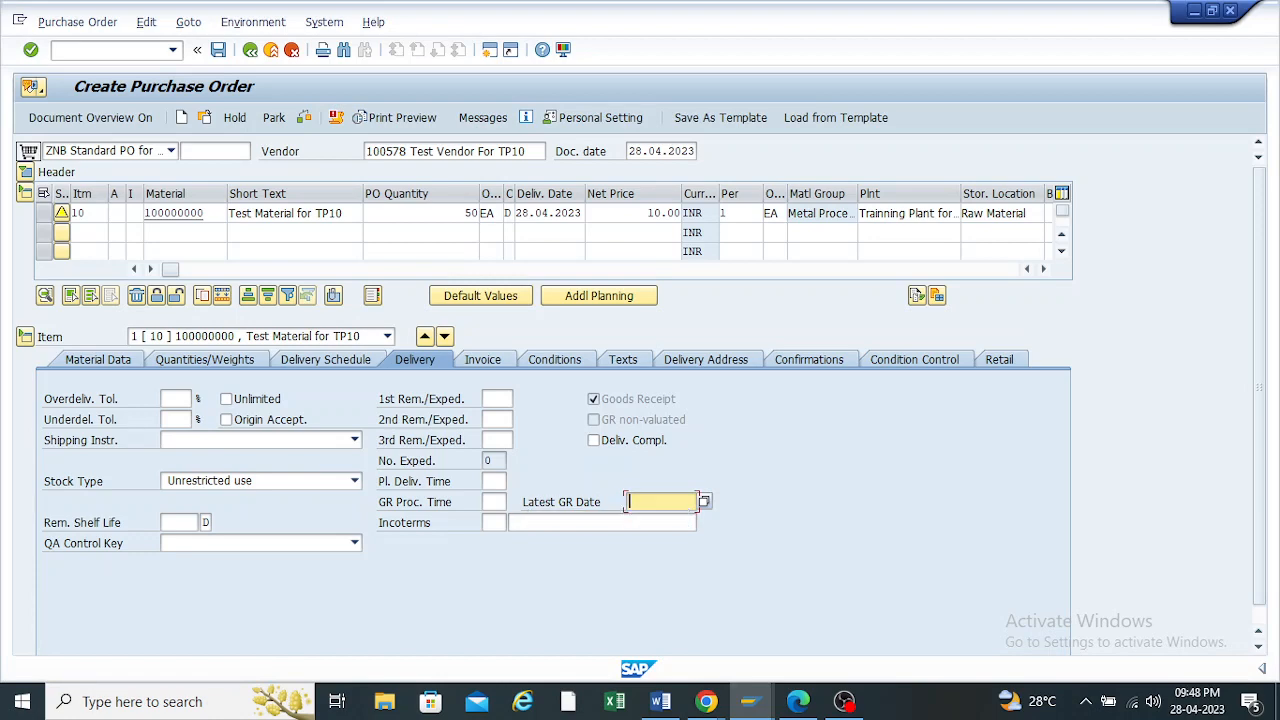
pyautogui.moveTo(750, 701)
pyautogui.click(710, 620)
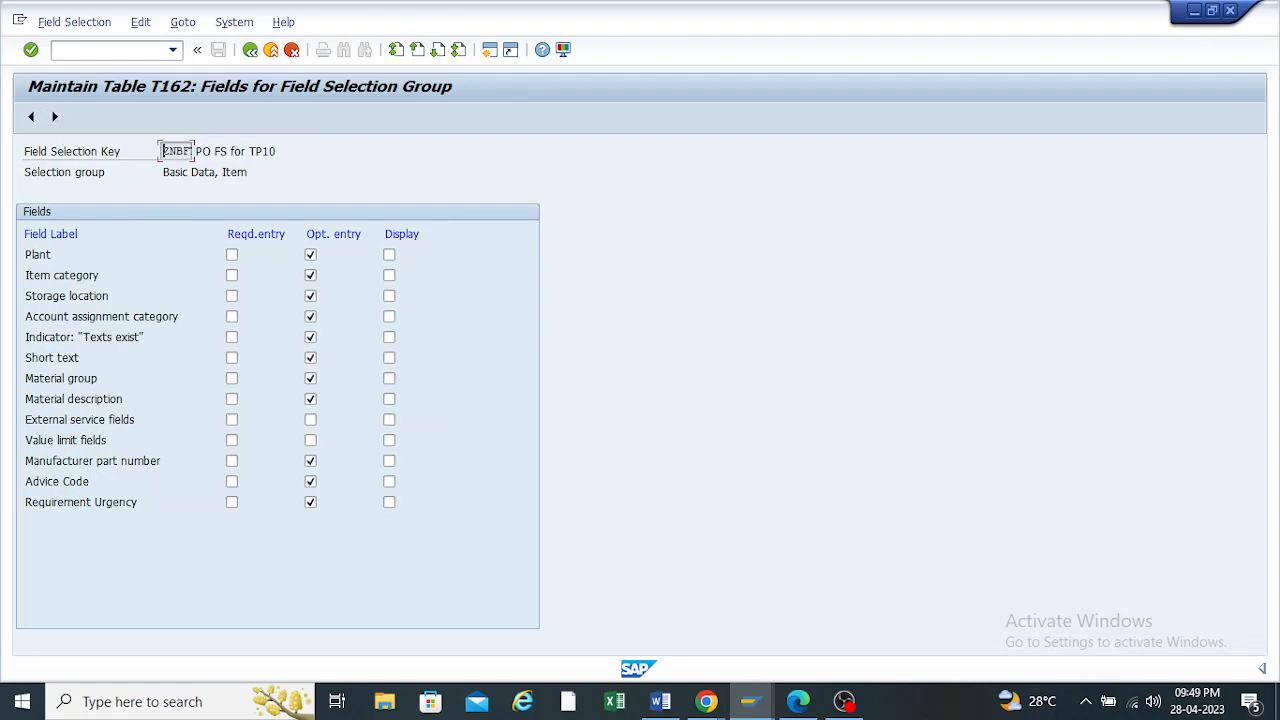
# Make Latest GR date a required entry instead of optional in ZNBFT's Delivery monitoring group, and return to the group list
pyautogui.click(55, 117)
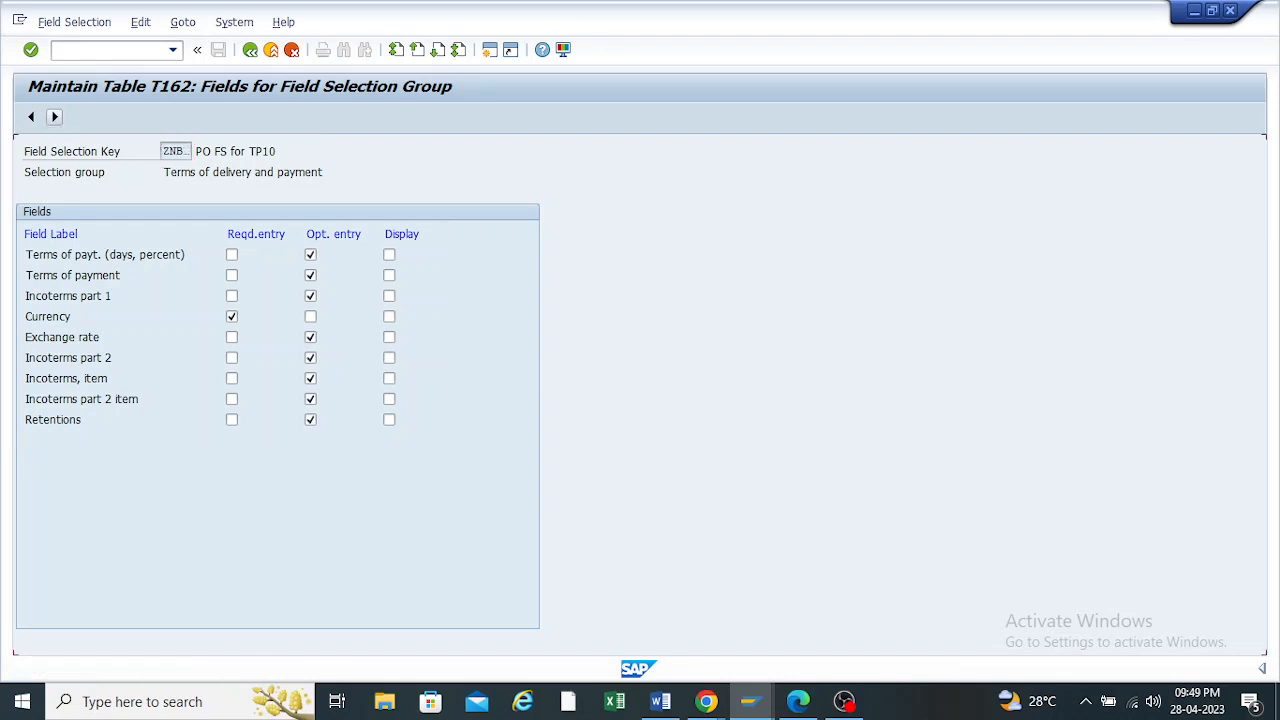
pyautogui.click(55, 117)
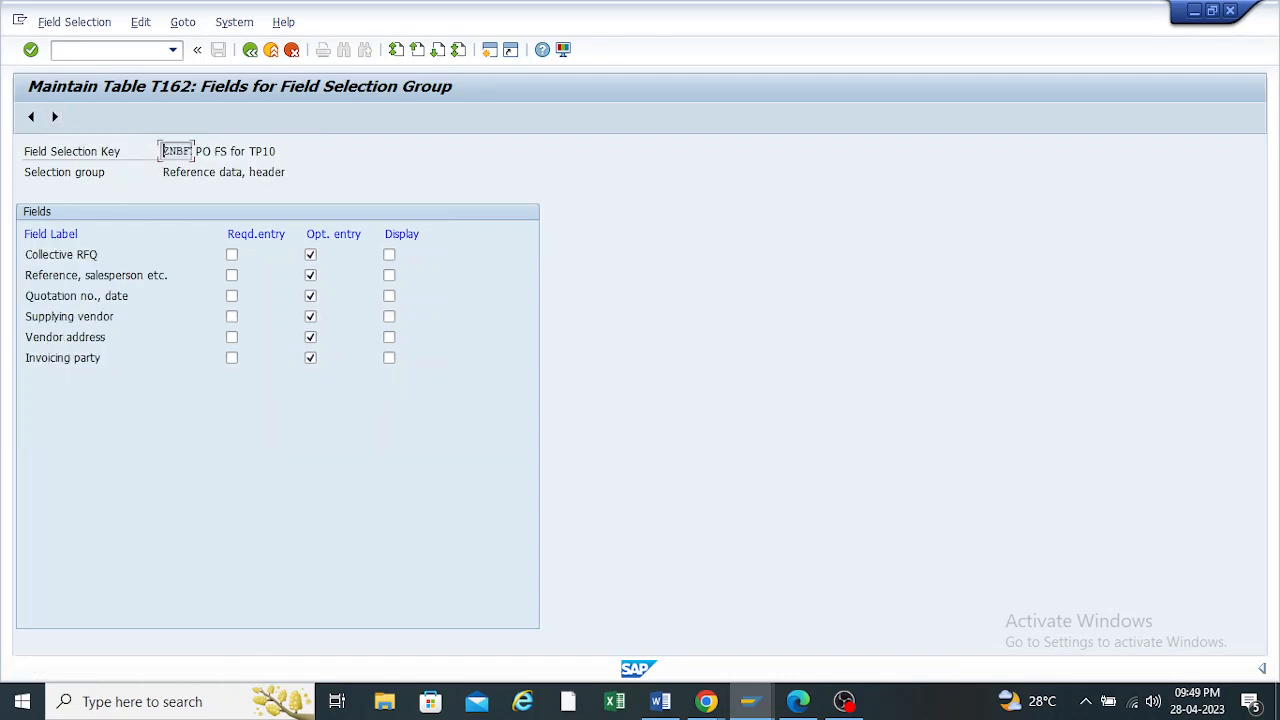
pyautogui.click(55, 117)
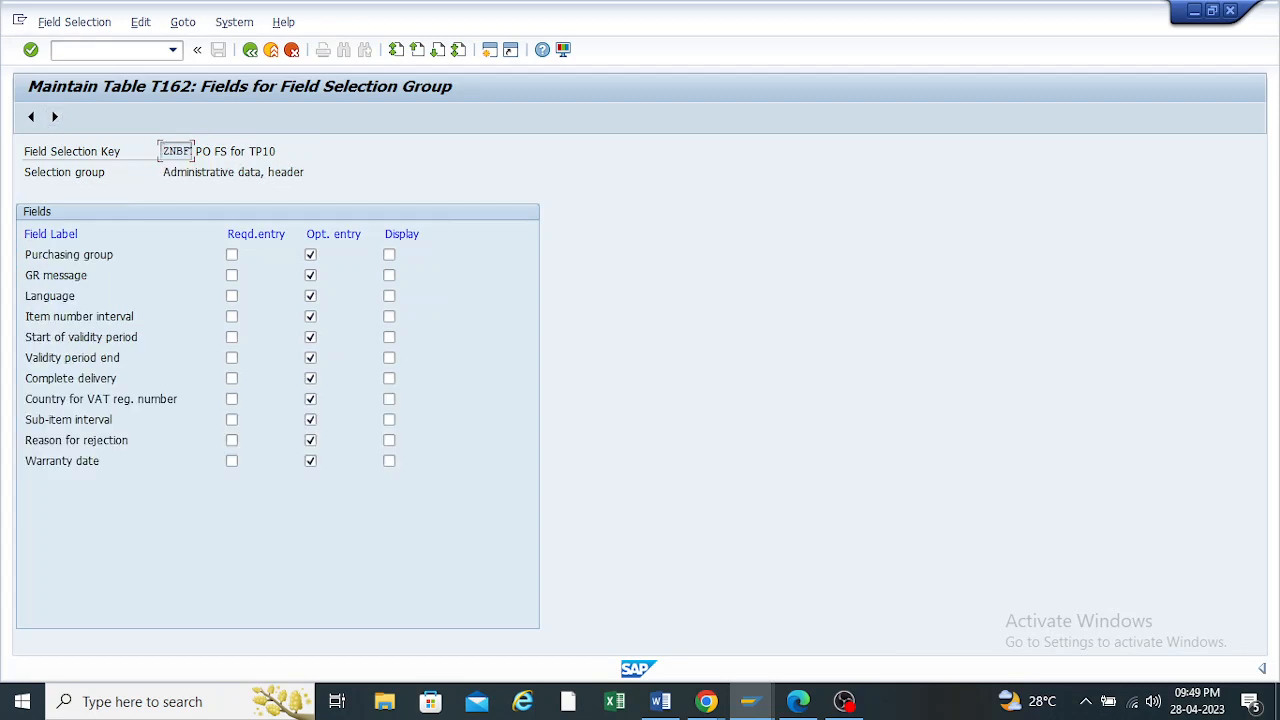
pyautogui.click(55, 117)
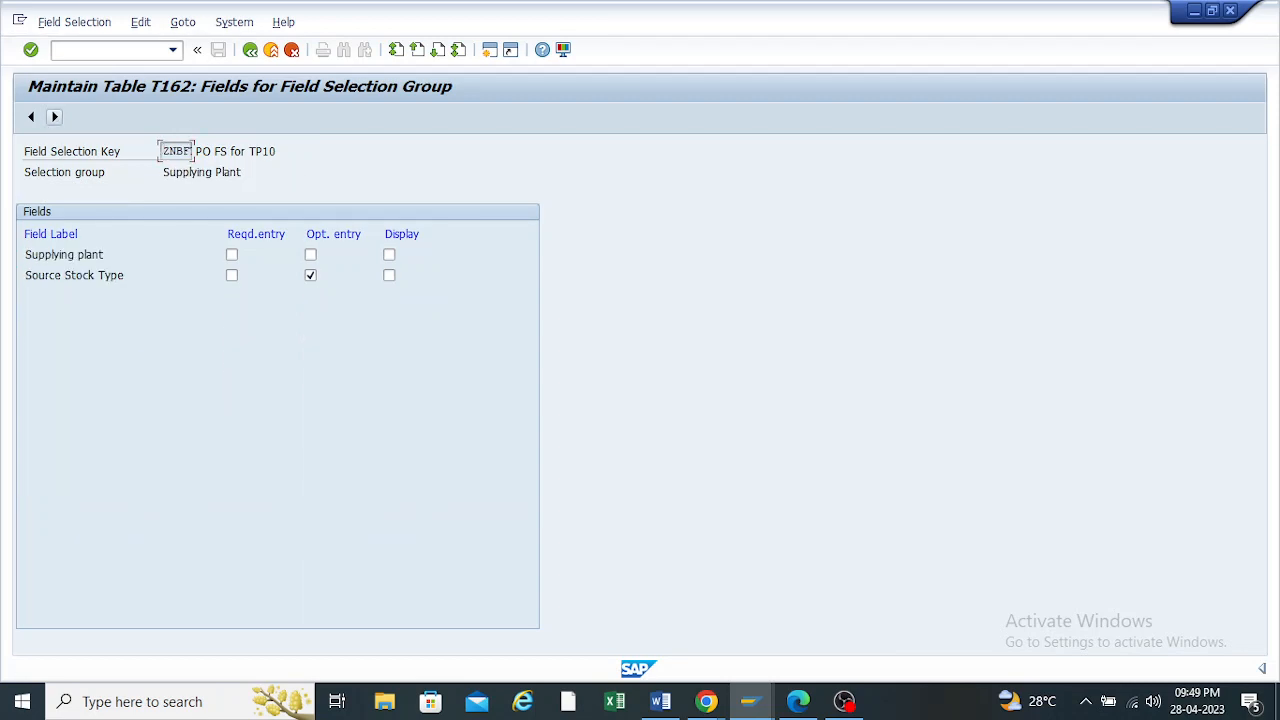
pyautogui.click(55, 117)
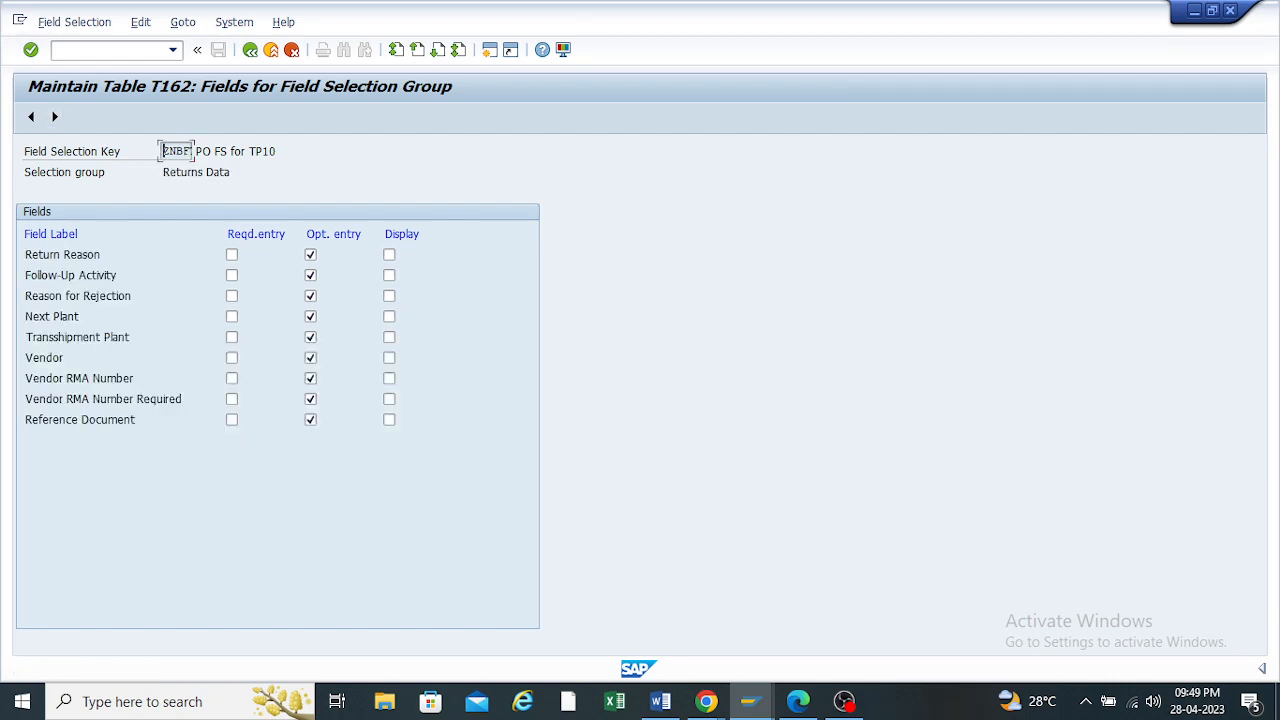
pyautogui.click(55, 117)
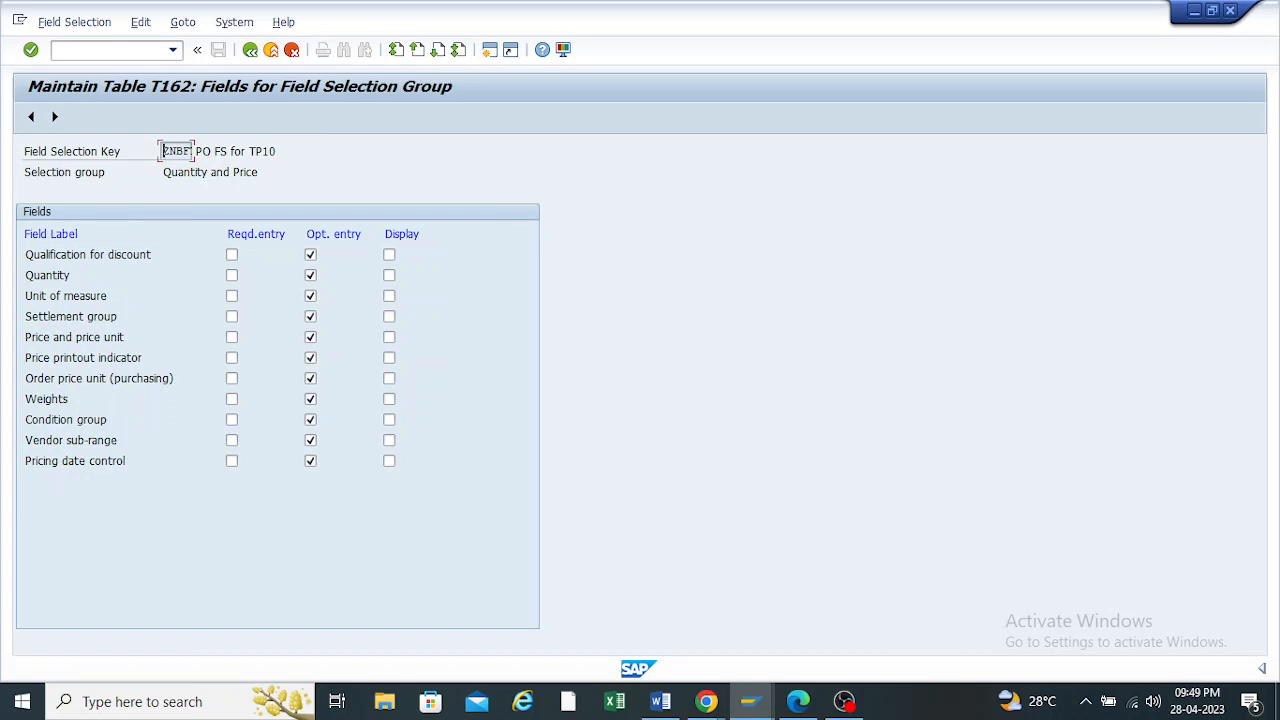
pyautogui.click(55, 117)
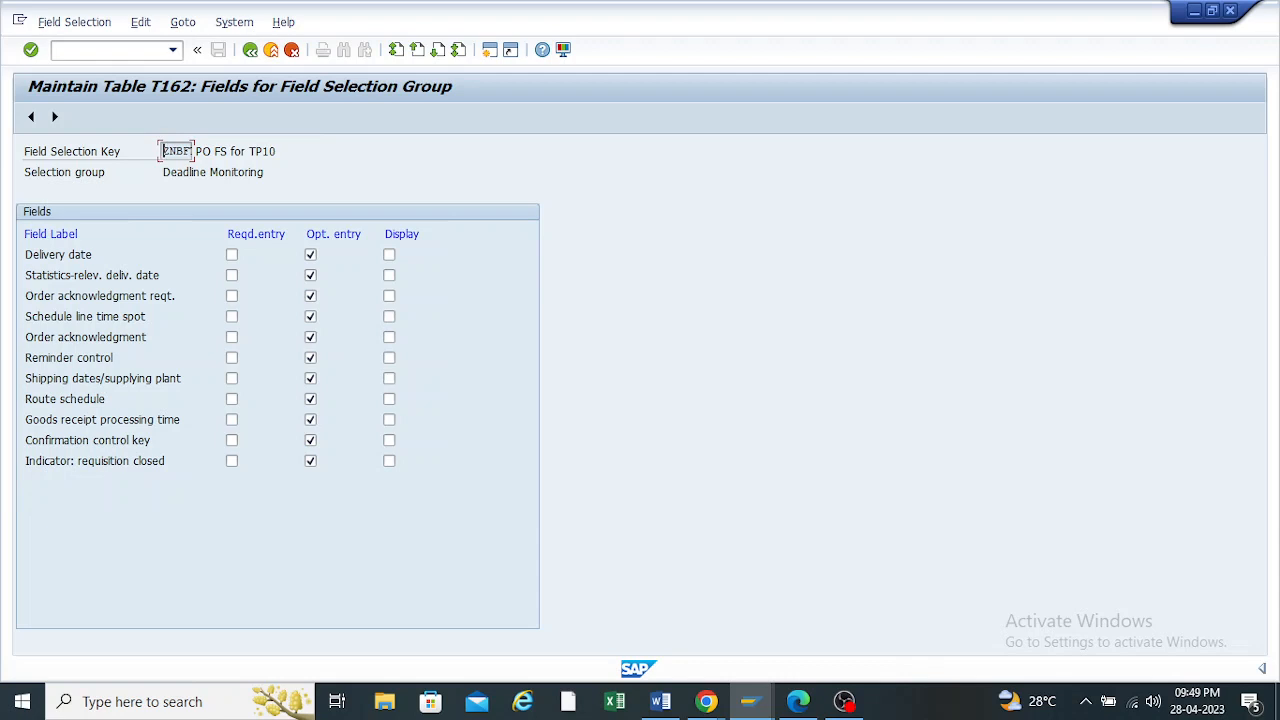
pyautogui.click(55, 117)
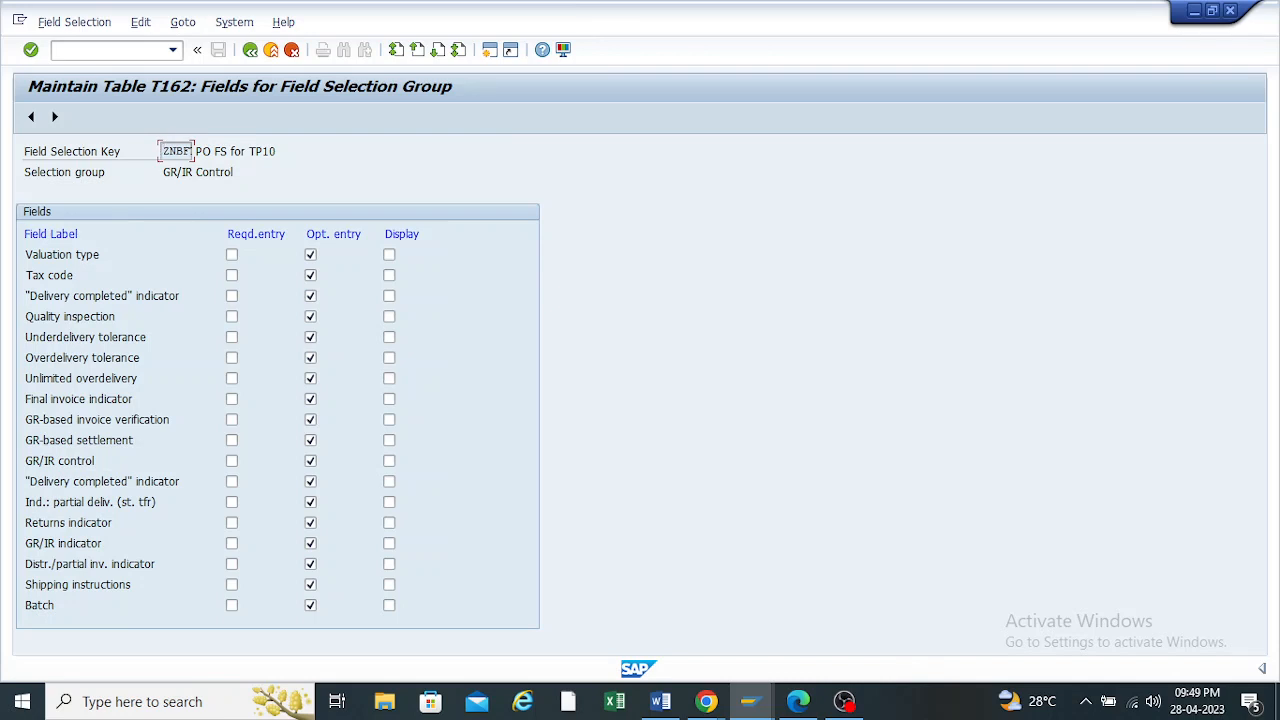
pyautogui.click(55, 116)
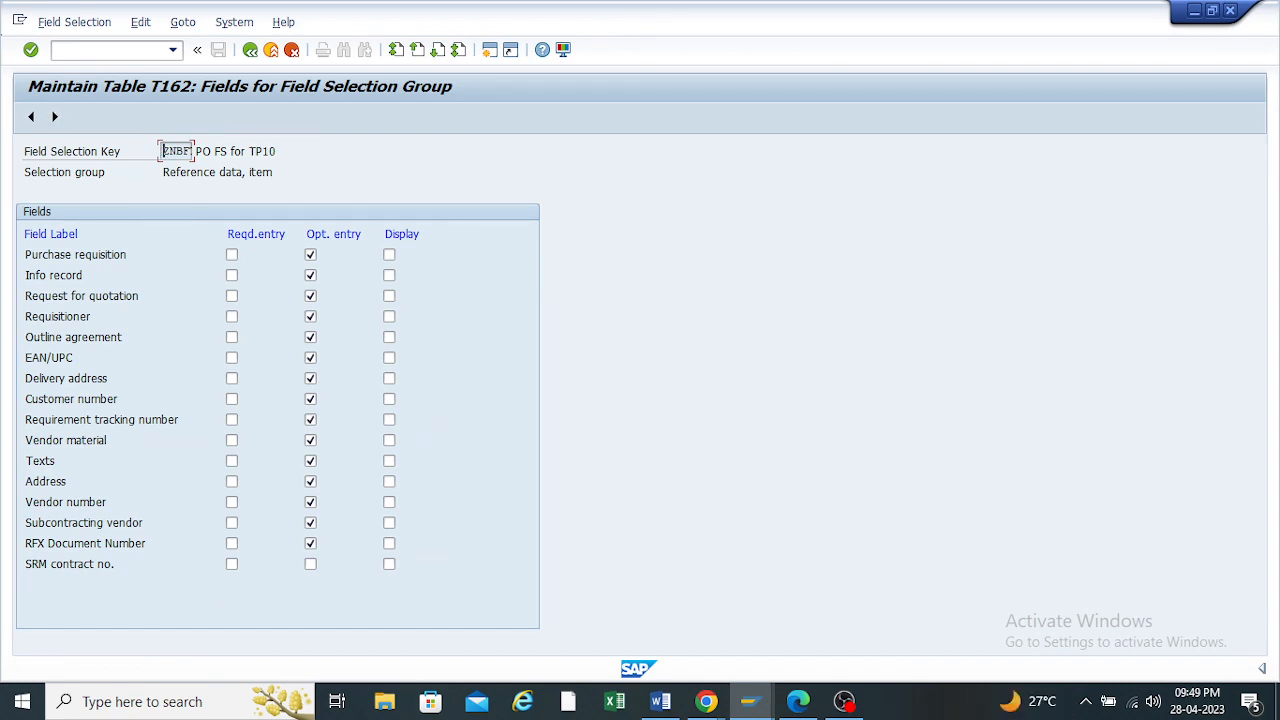
pyautogui.click(55, 116)
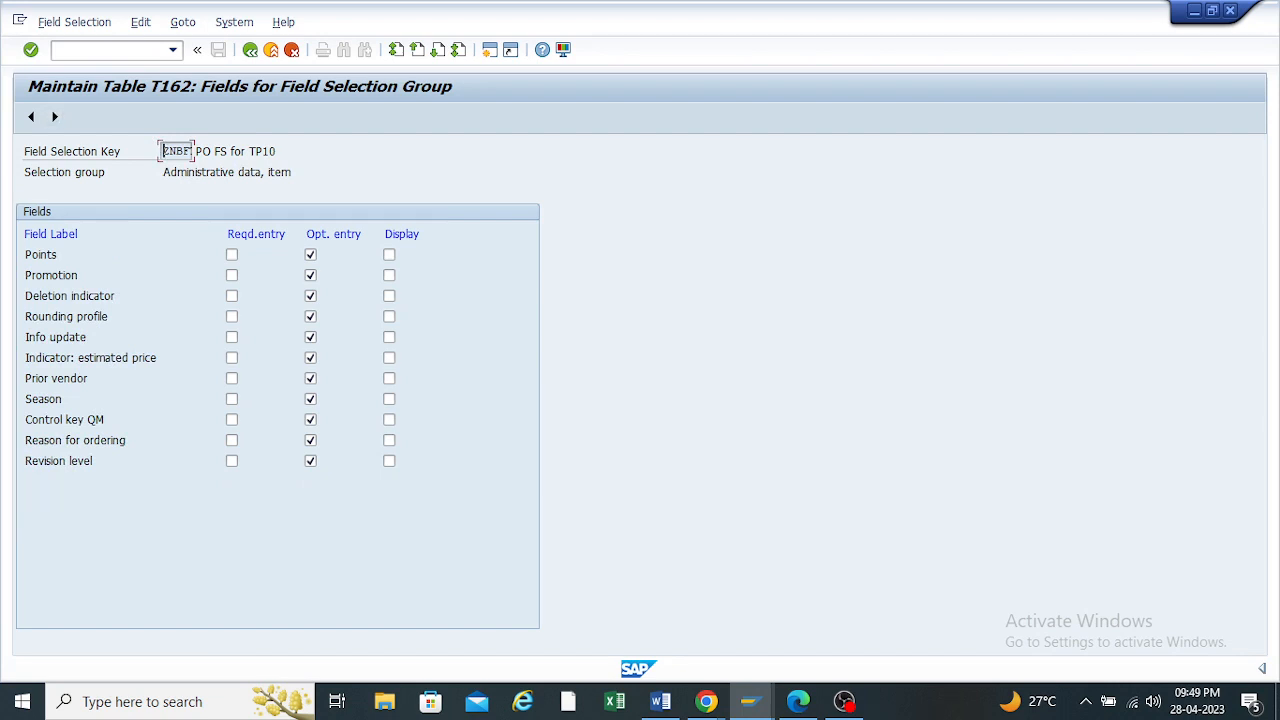
pyautogui.click(55, 116)
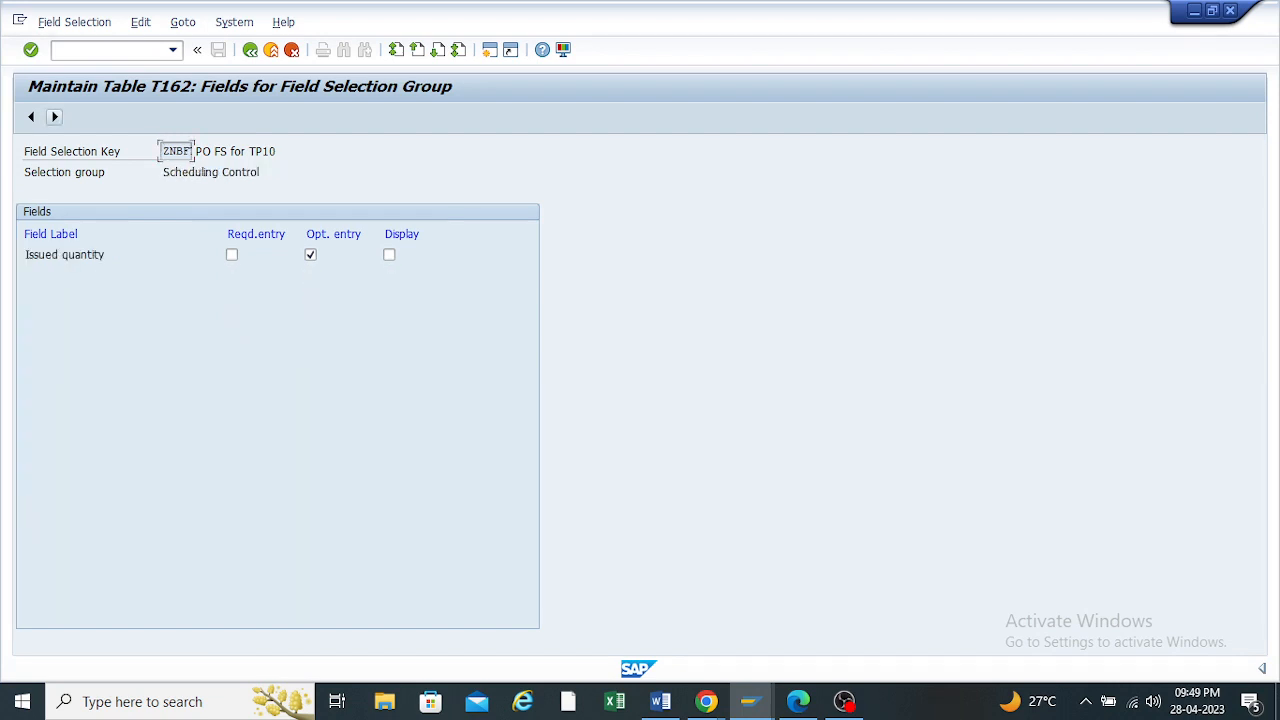
pyautogui.click(55, 116)
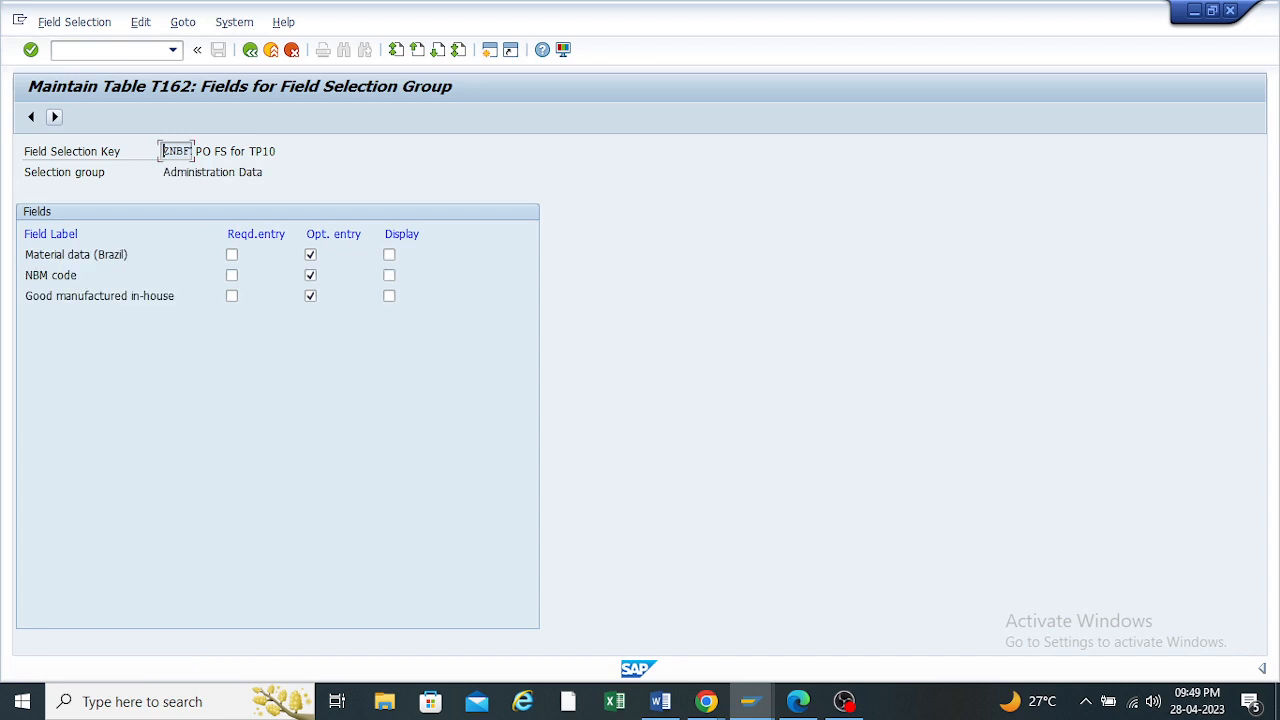
pyautogui.click(55, 116)
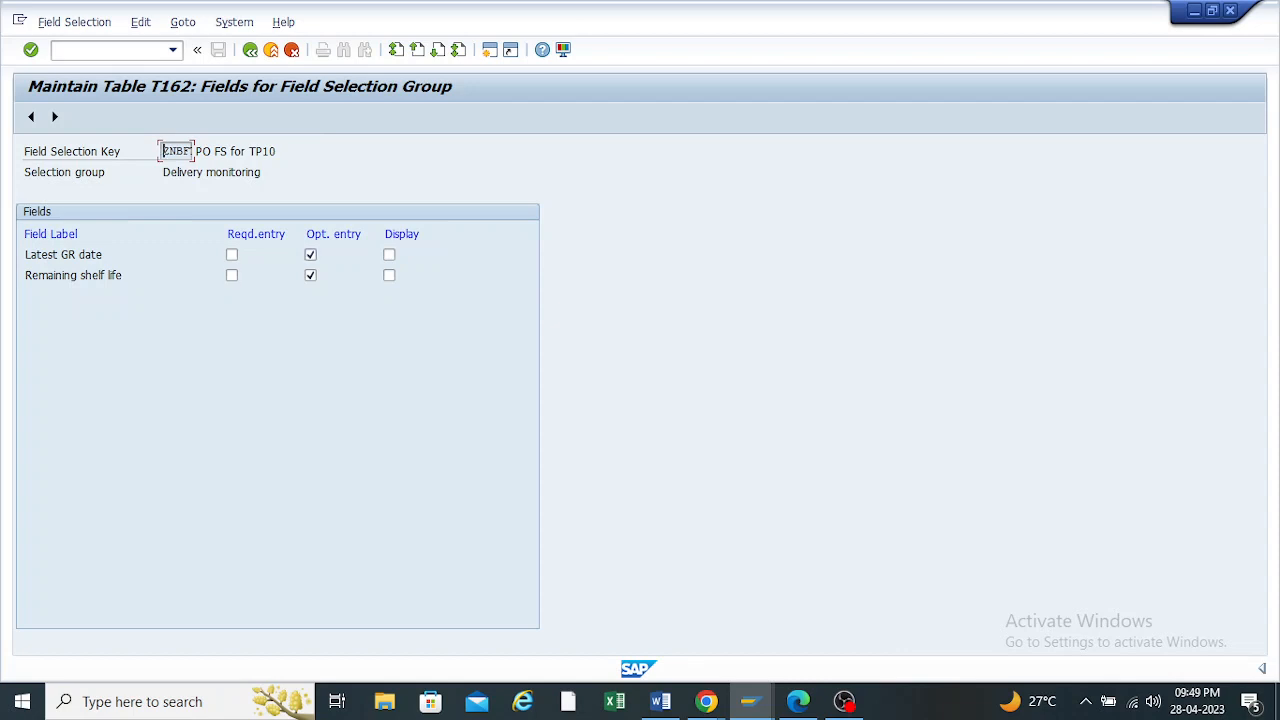
pyautogui.click(310, 255)
pyautogui.click(232, 255)
pyautogui.click(250, 49)
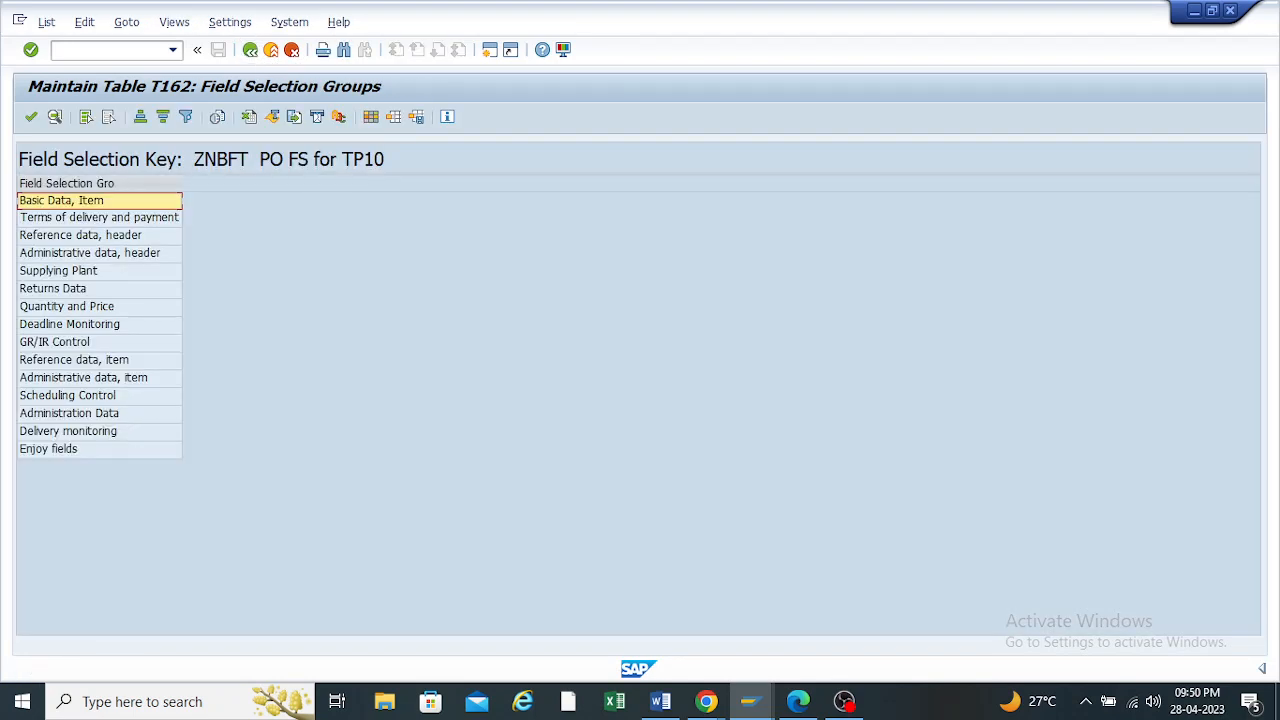
# Review the Delivery monitoring settings against the purchase order's delivery fields, and return to the screen layout overview
pyautogui.doubleClick(68, 431)
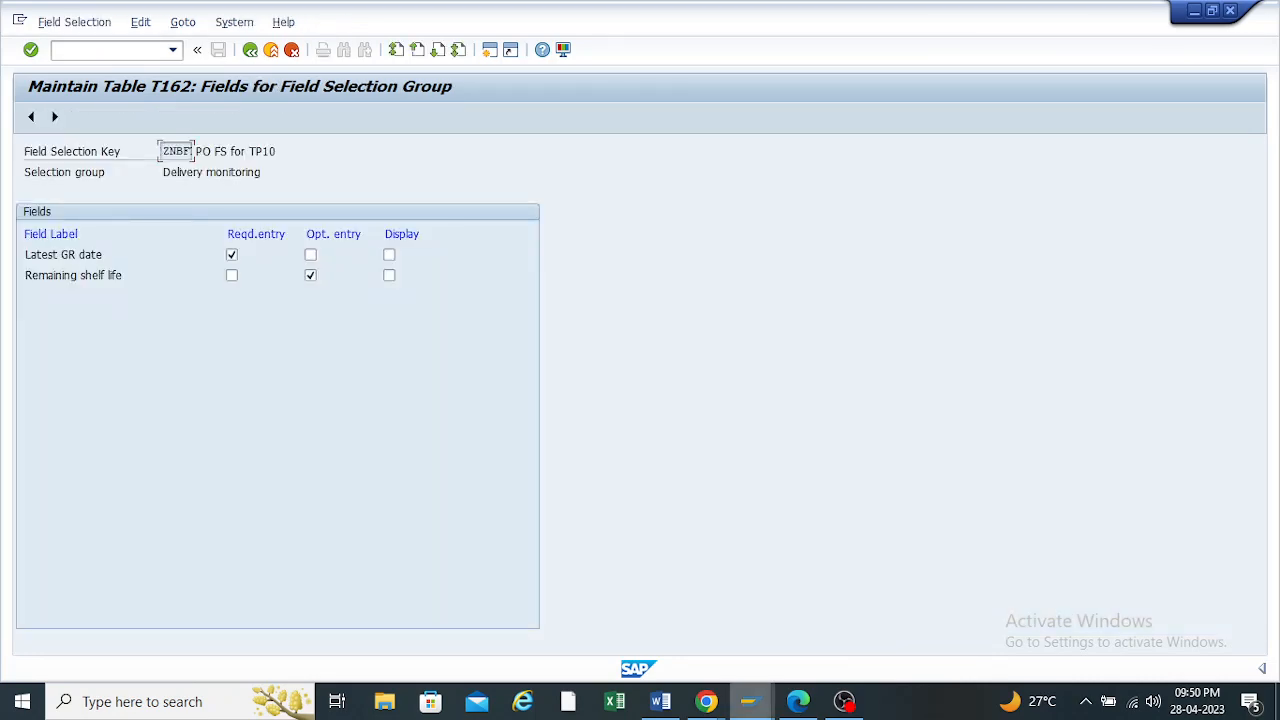
pyautogui.moveTo(749, 701)
pyautogui.click(914, 600)
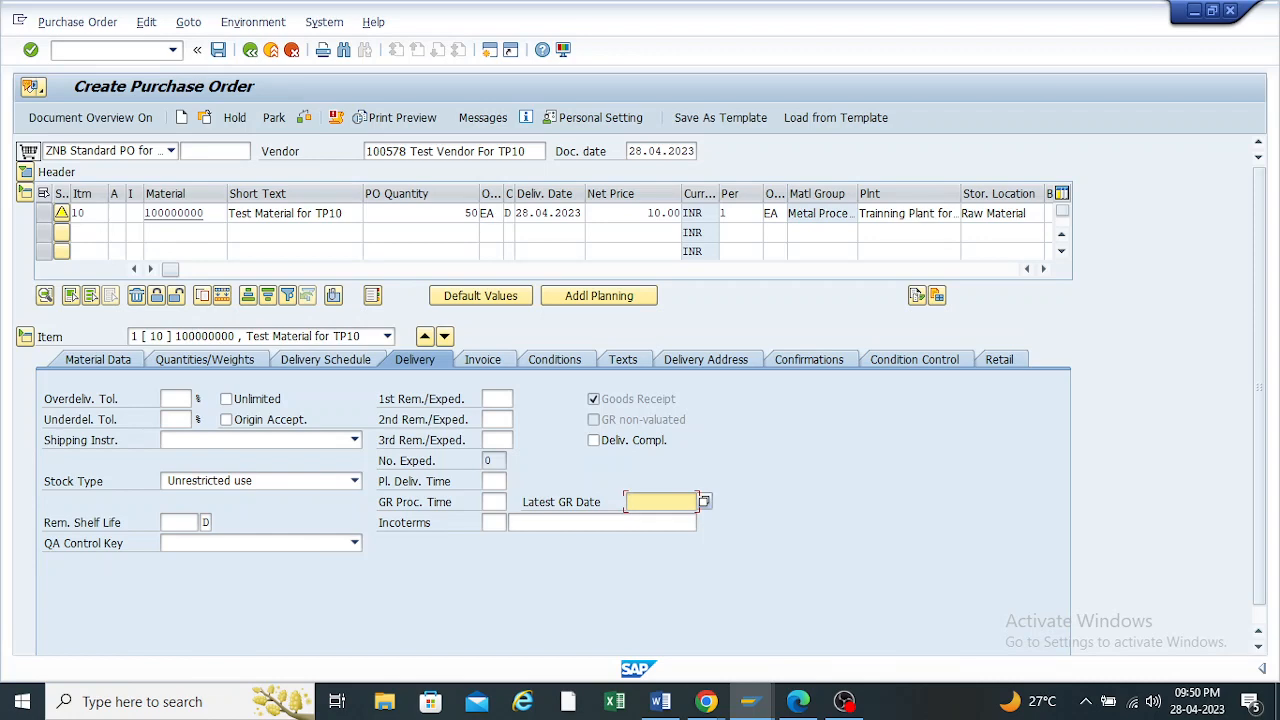
pyautogui.moveTo(749, 701)
pyautogui.click(714, 603)
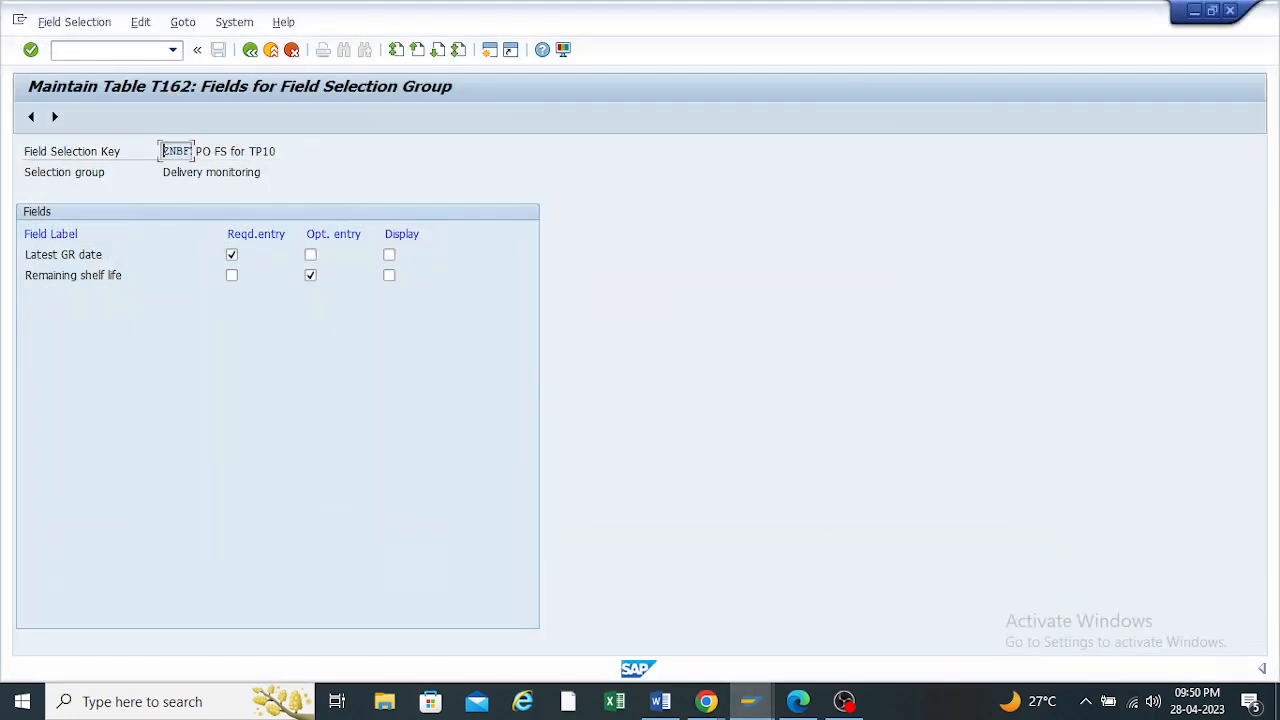
pyautogui.click(250, 50)
pyautogui.click(250, 50)
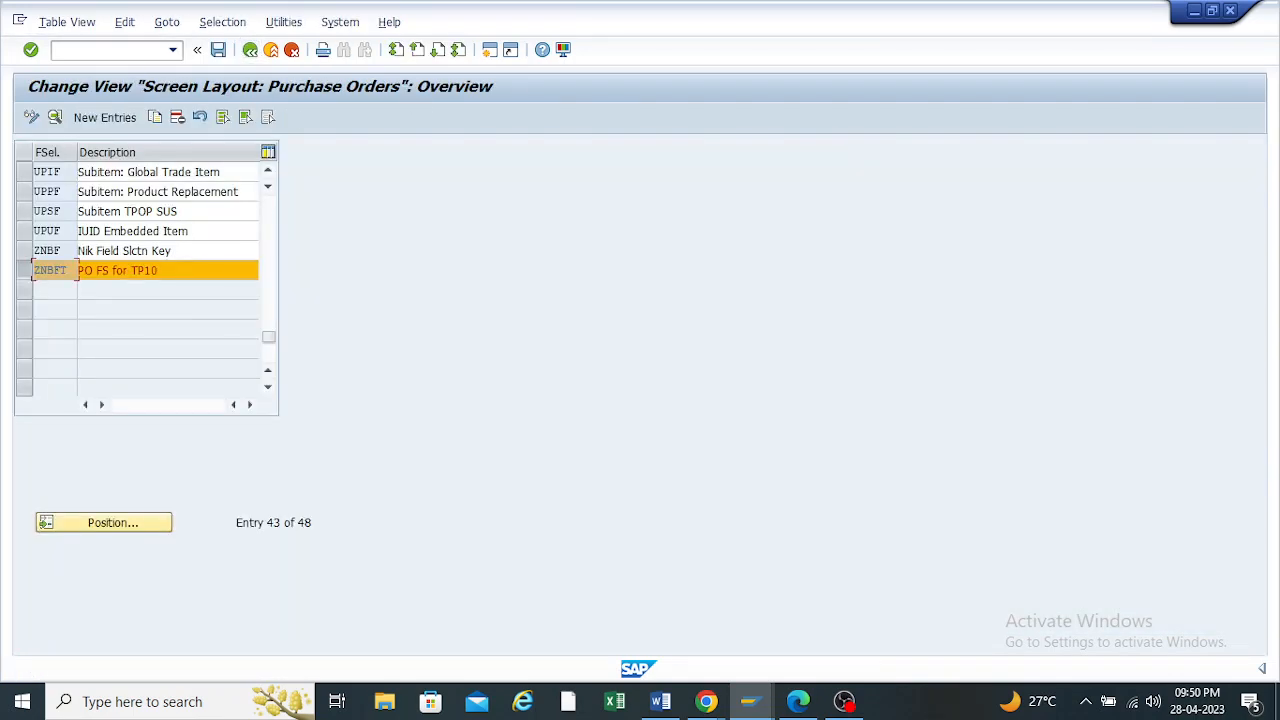
# Save the ZNBFT field selection changes, and exit the open purchase order in the other session without saving it
pyautogui.click(250, 50)
pyautogui.click(276, 318)
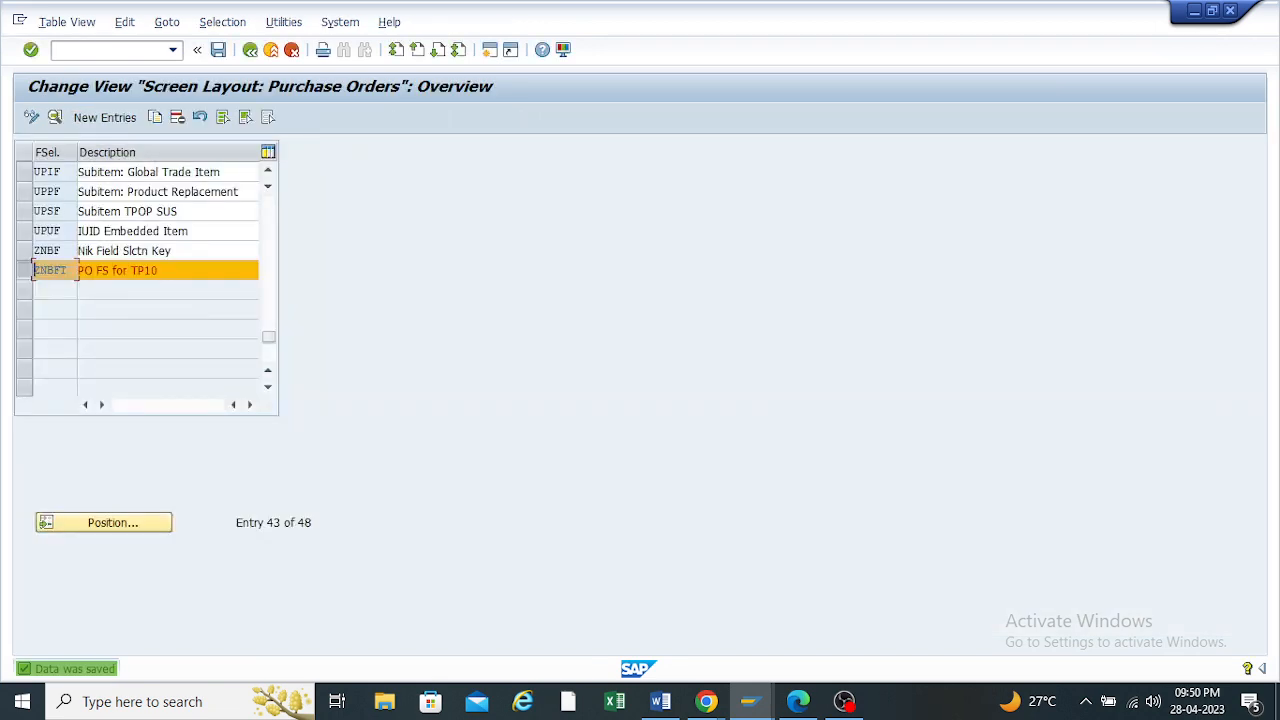
pyautogui.moveTo(750, 701)
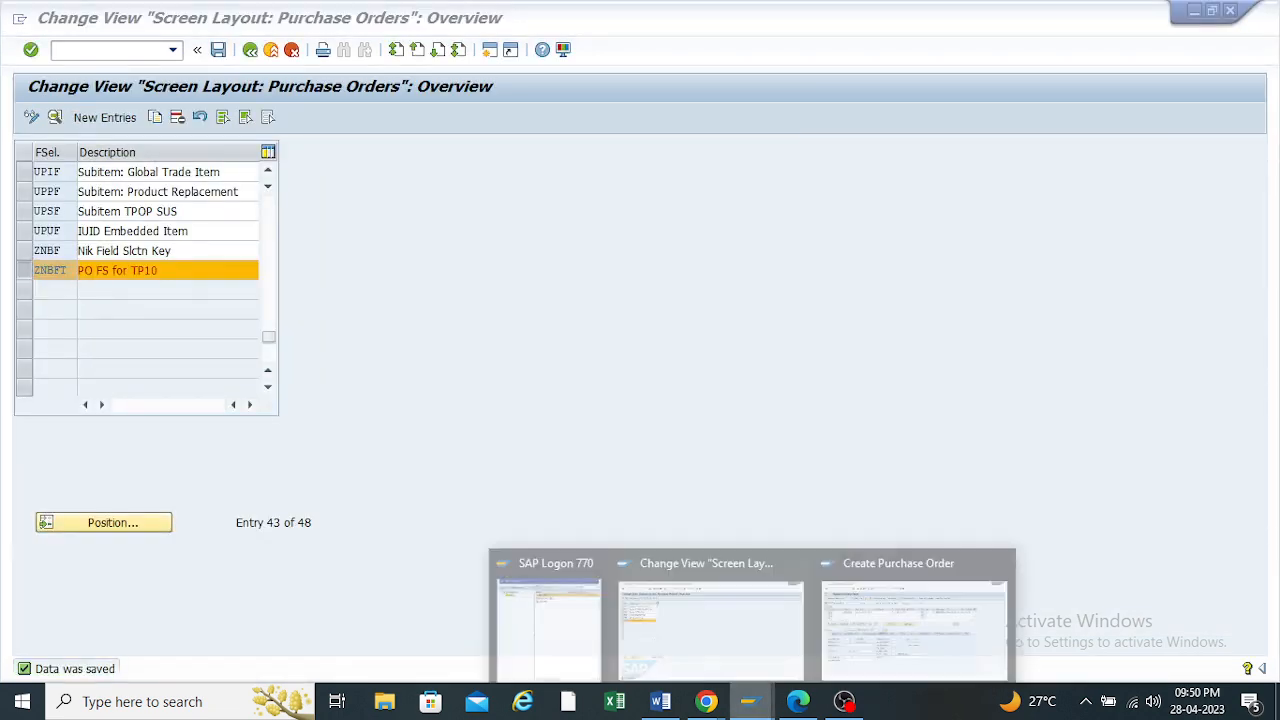
pyautogui.click(913, 620)
pyautogui.click(250, 50)
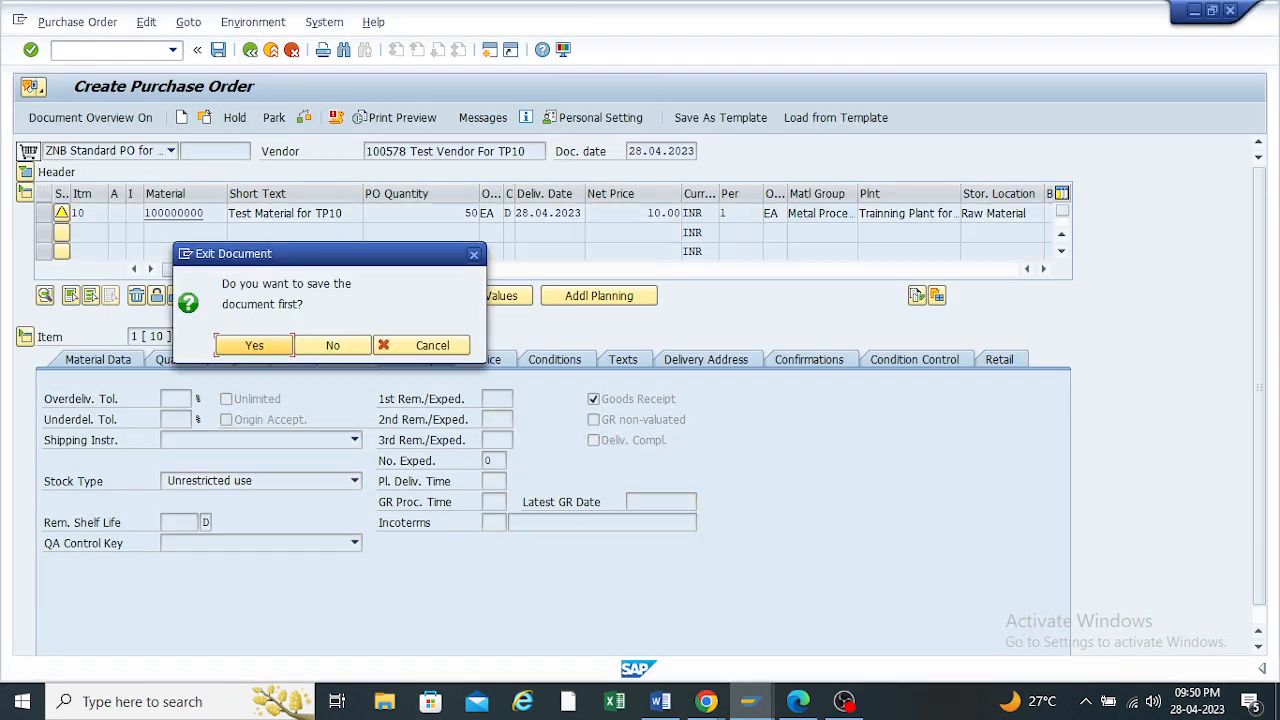
pyautogui.click(332, 345)
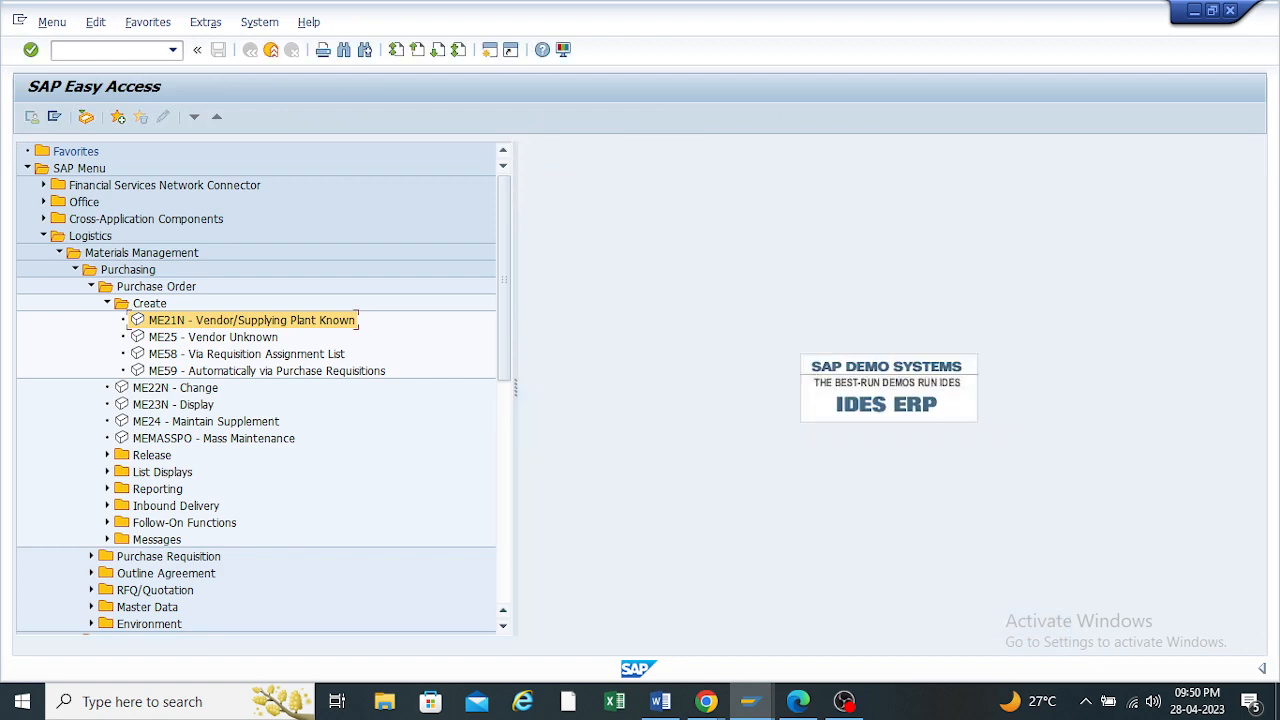
# Start a new purchase order with ME21N, using document type ZNB Standard PO for TP10 and the TP10 test vendor
pyautogui.doubleClick(251, 320)
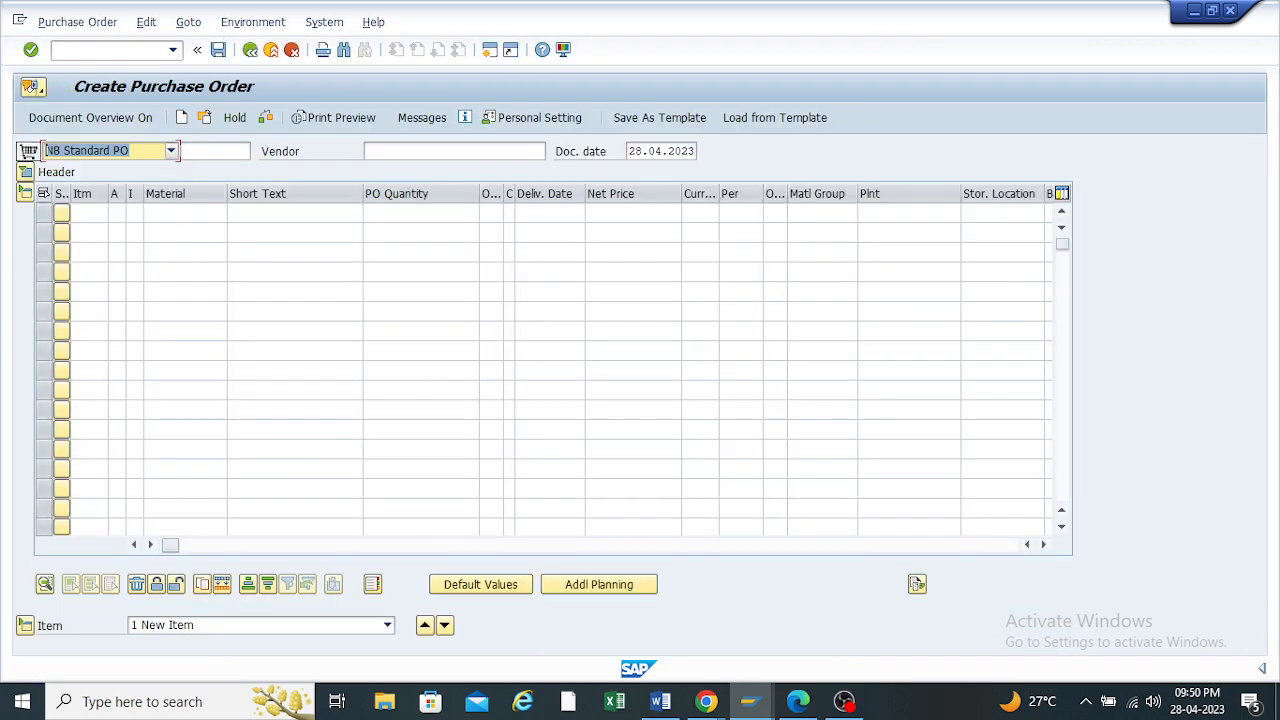
pyautogui.click(171, 151)
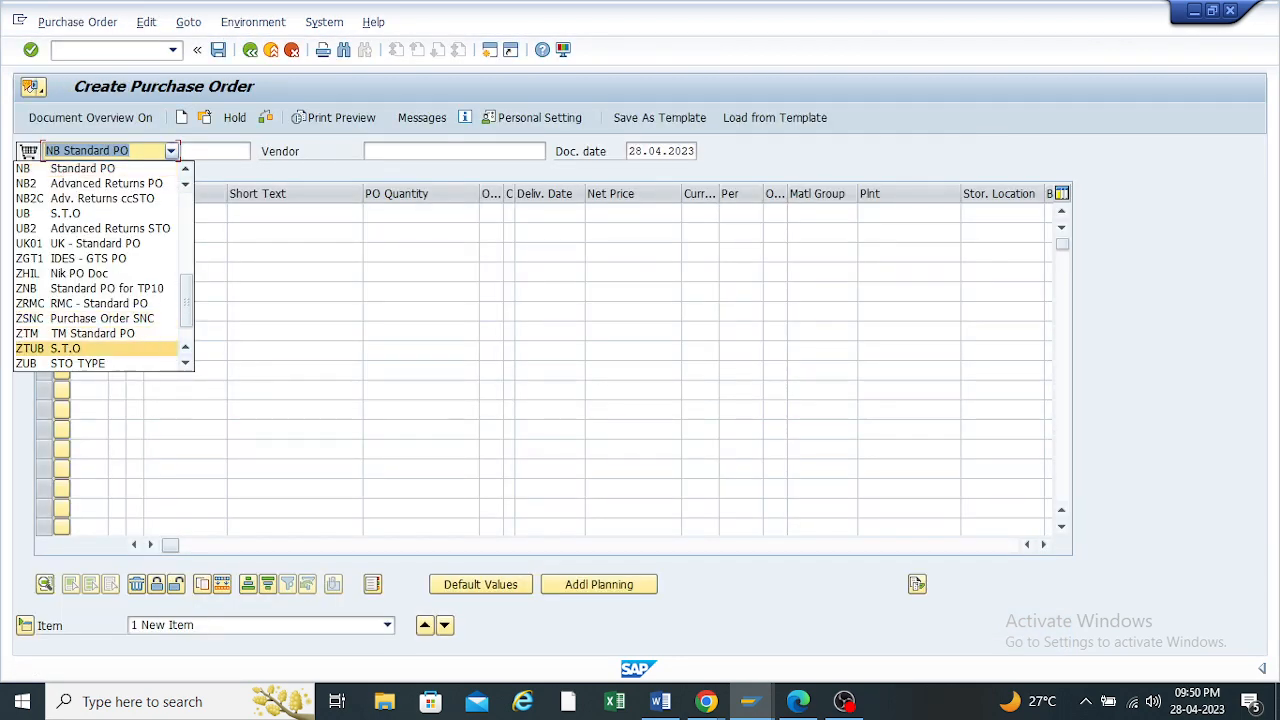
pyautogui.click(90, 288)
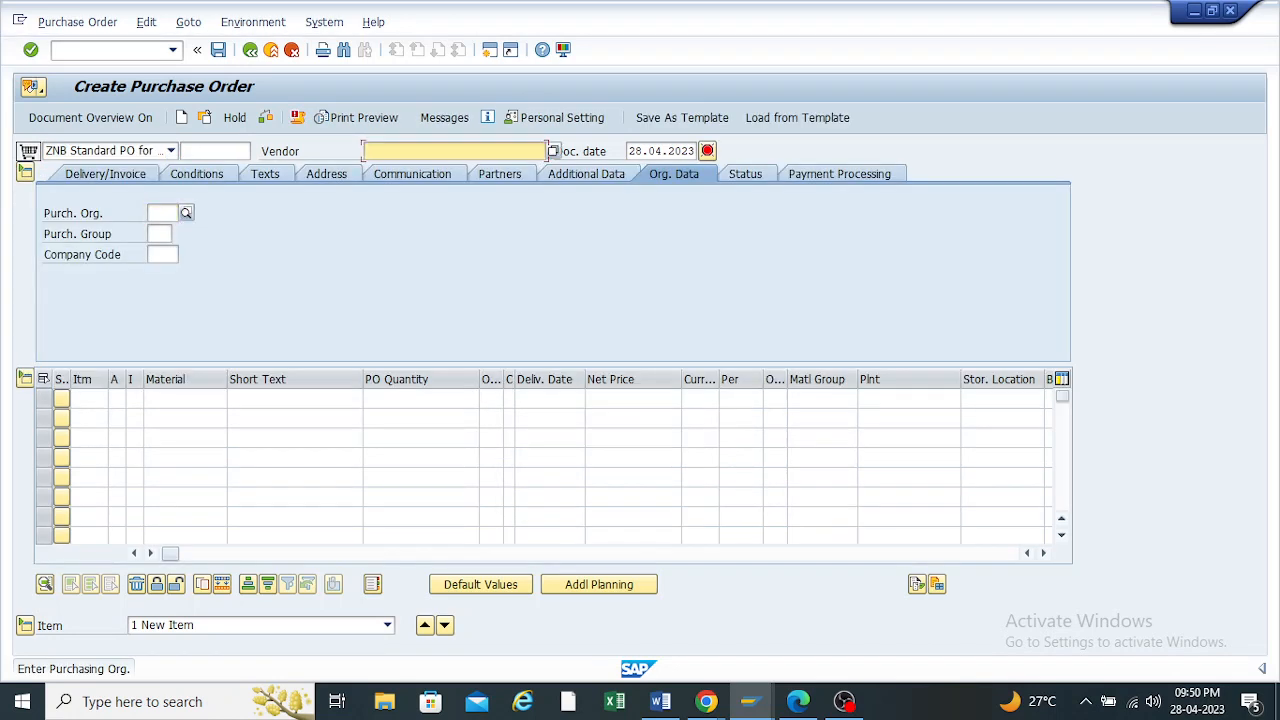
pyautogui.click(368, 151)
pyautogui.click(399, 168)
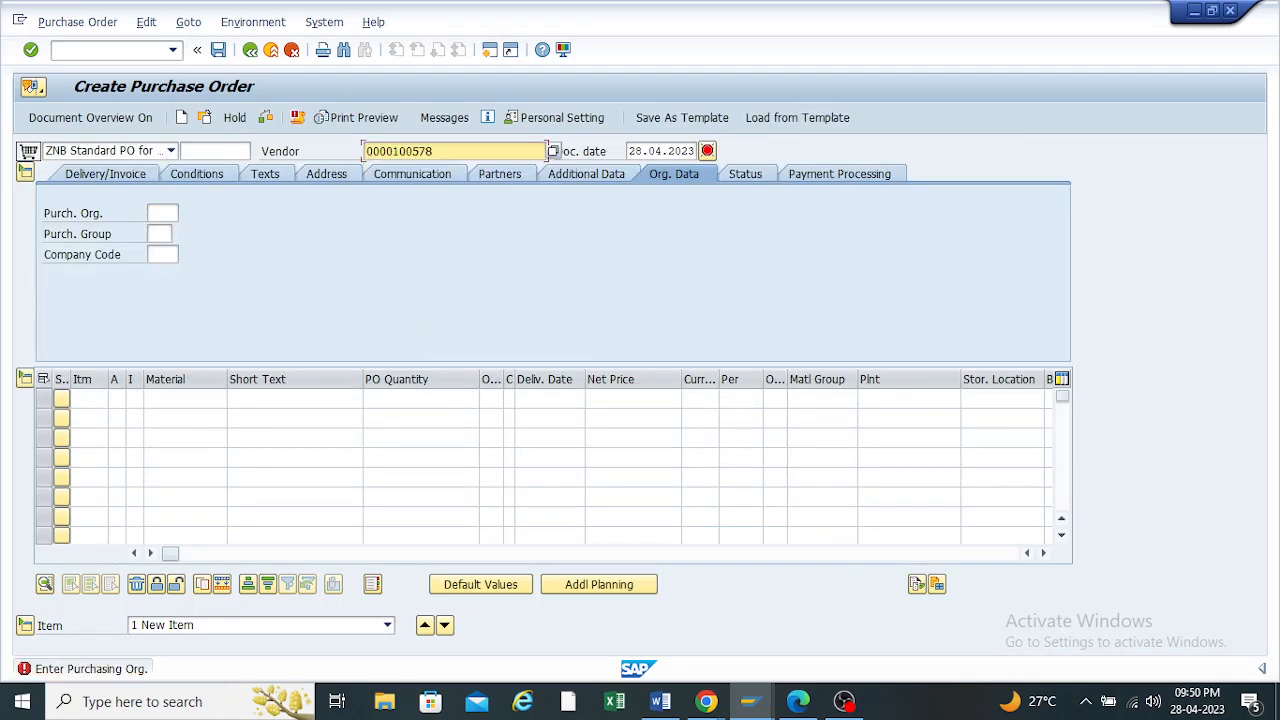
# Fill the purchase order's organizational data with purchasing organization TP10, purchasing group TP1 and company code H100
pyautogui.click(162, 213)
pyautogui.click(162, 230)
pyautogui.click(158, 234)
pyautogui.click(158, 252)
pyautogui.click(158, 254)
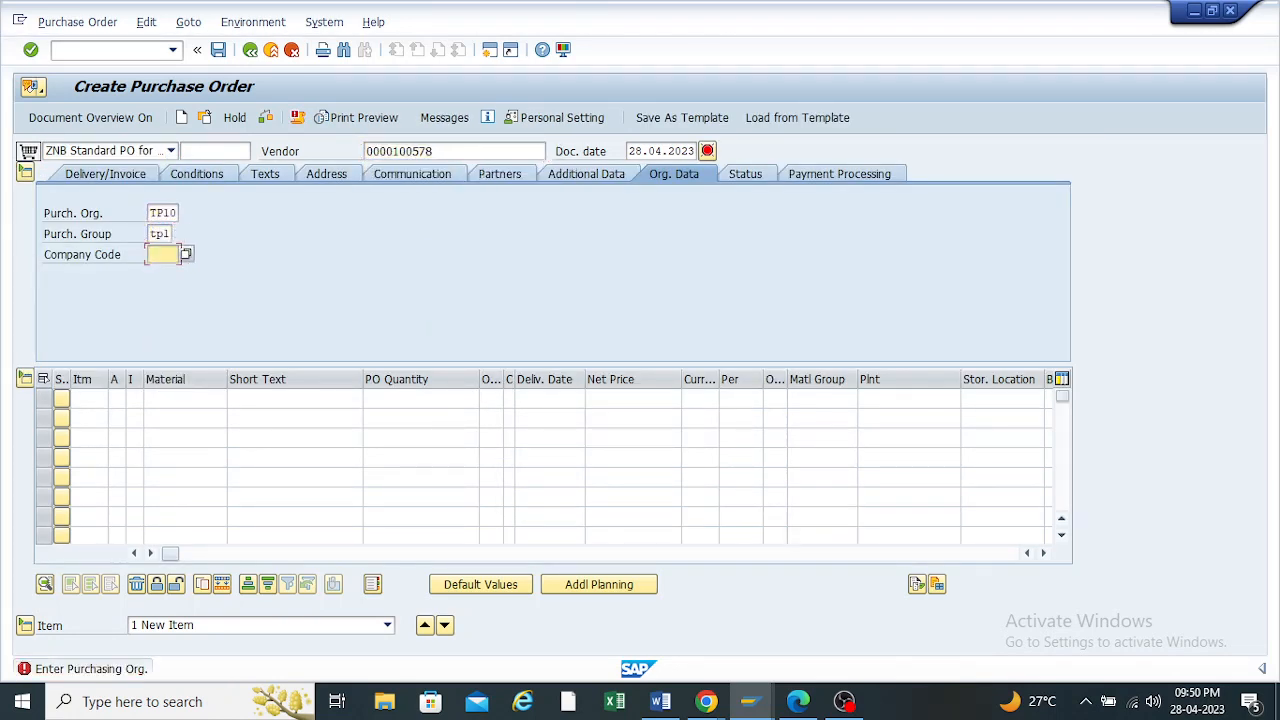
pyautogui.click(160, 272)
# Add material 100000000 as the first item, with a PO quantity of 50 and a net price of 20
pyautogui.click(185, 398)
pyautogui.press('space')
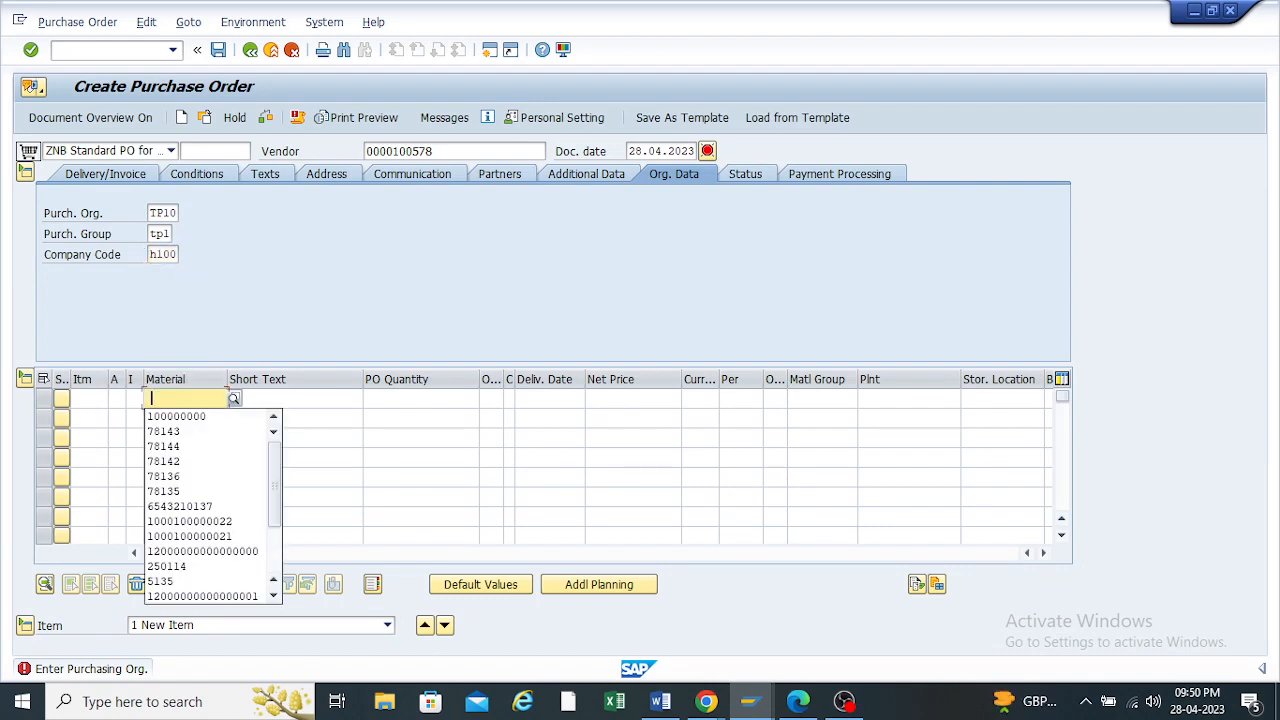
pyautogui.click(180, 416)
pyautogui.click(420, 398)
pyautogui.press('space')
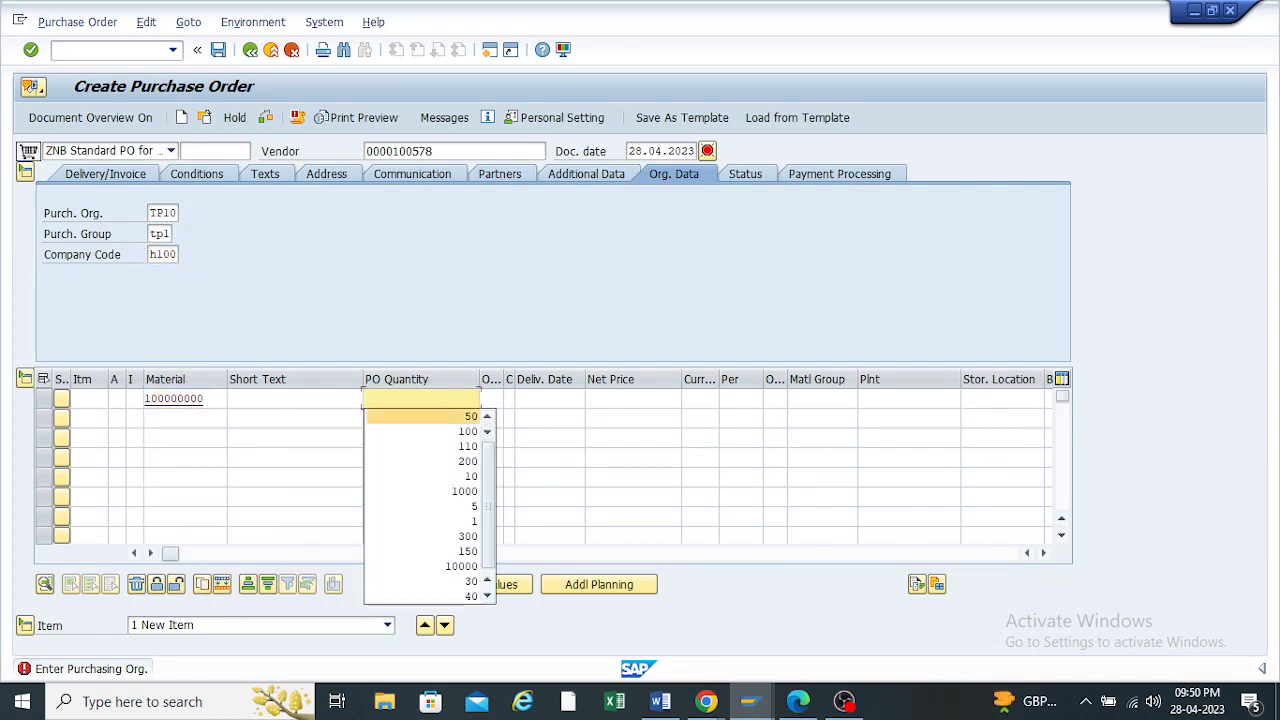
pyautogui.click(440, 416)
pyautogui.click(635, 398)
pyautogui.press('space')
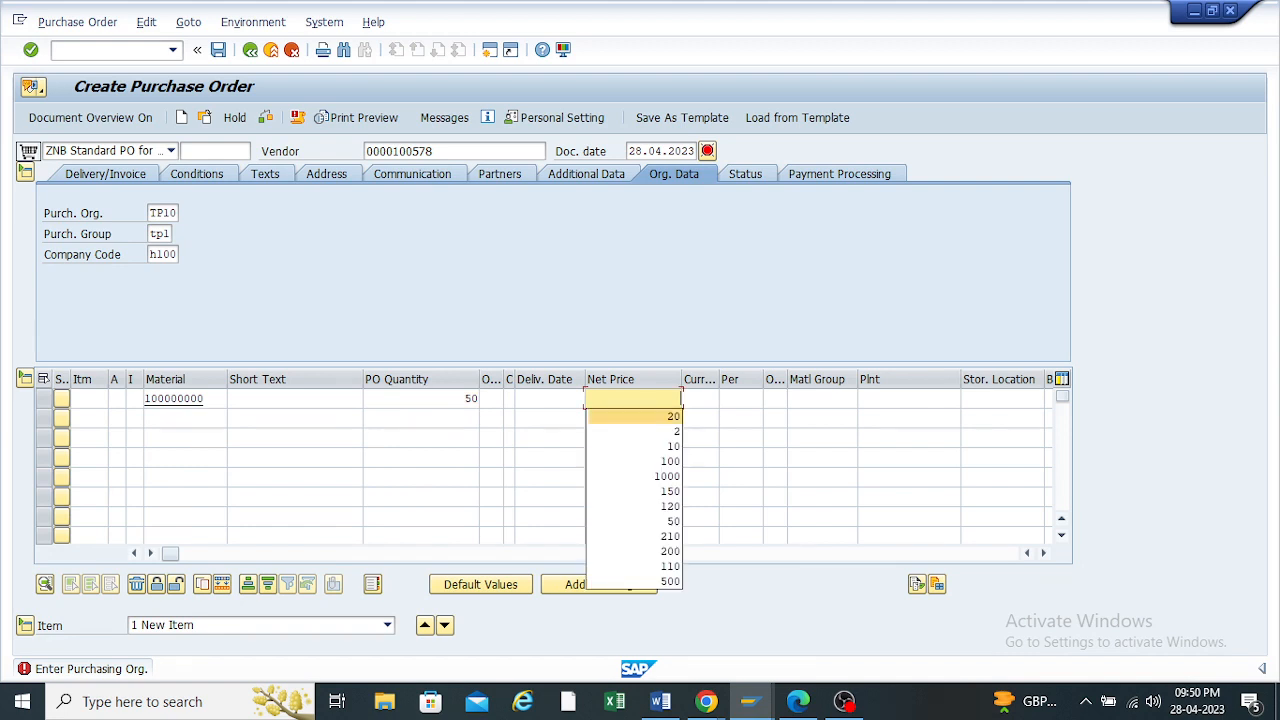
pyautogui.click(640, 416)
# Complete the item with plant TP10, storage location RM00 and currency INR, and confirm the entries
pyautogui.click(822, 398)
pyautogui.press('Tab')
pyautogui.write('tp10')
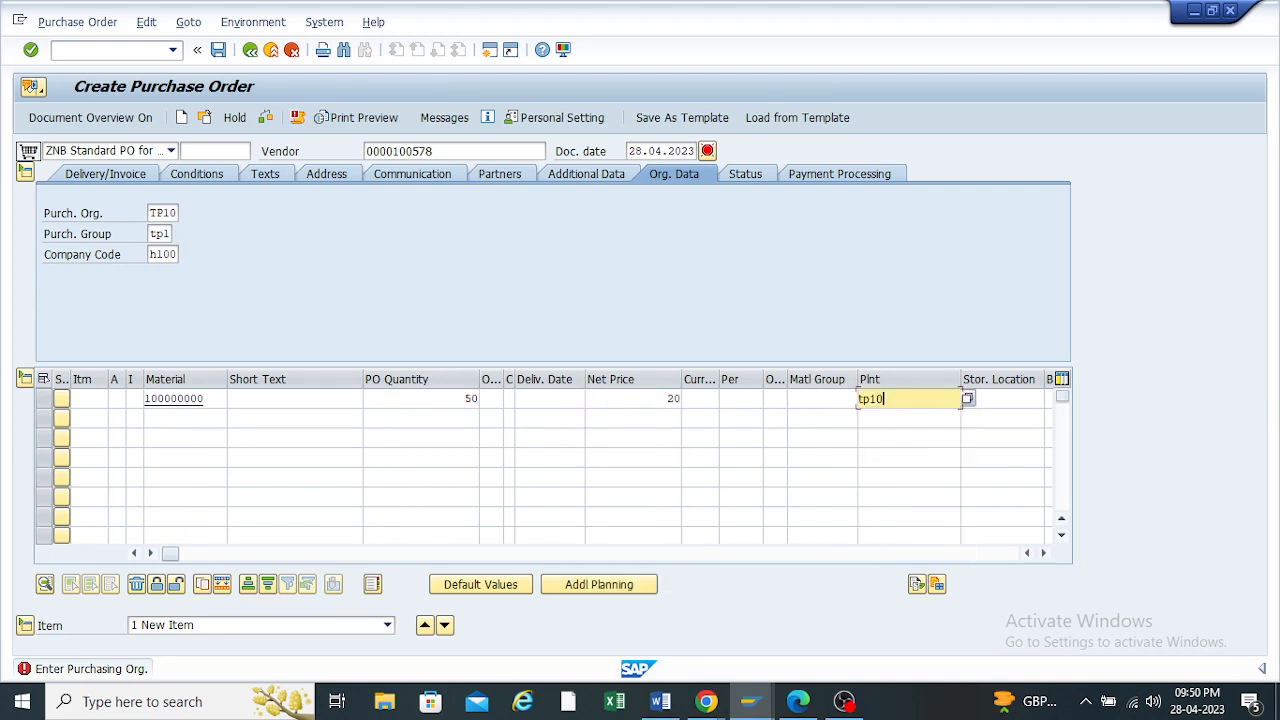
pyautogui.press('Tab')
pyautogui.write('rm00')
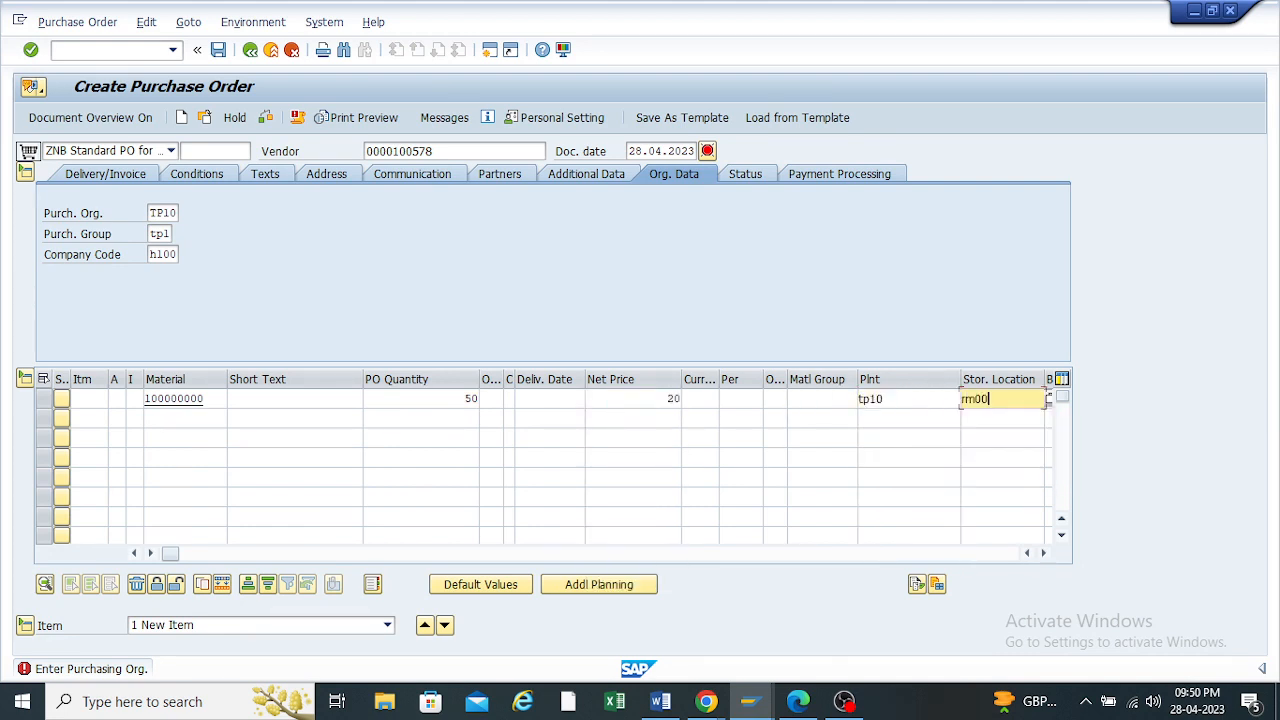
pyautogui.press('Return')
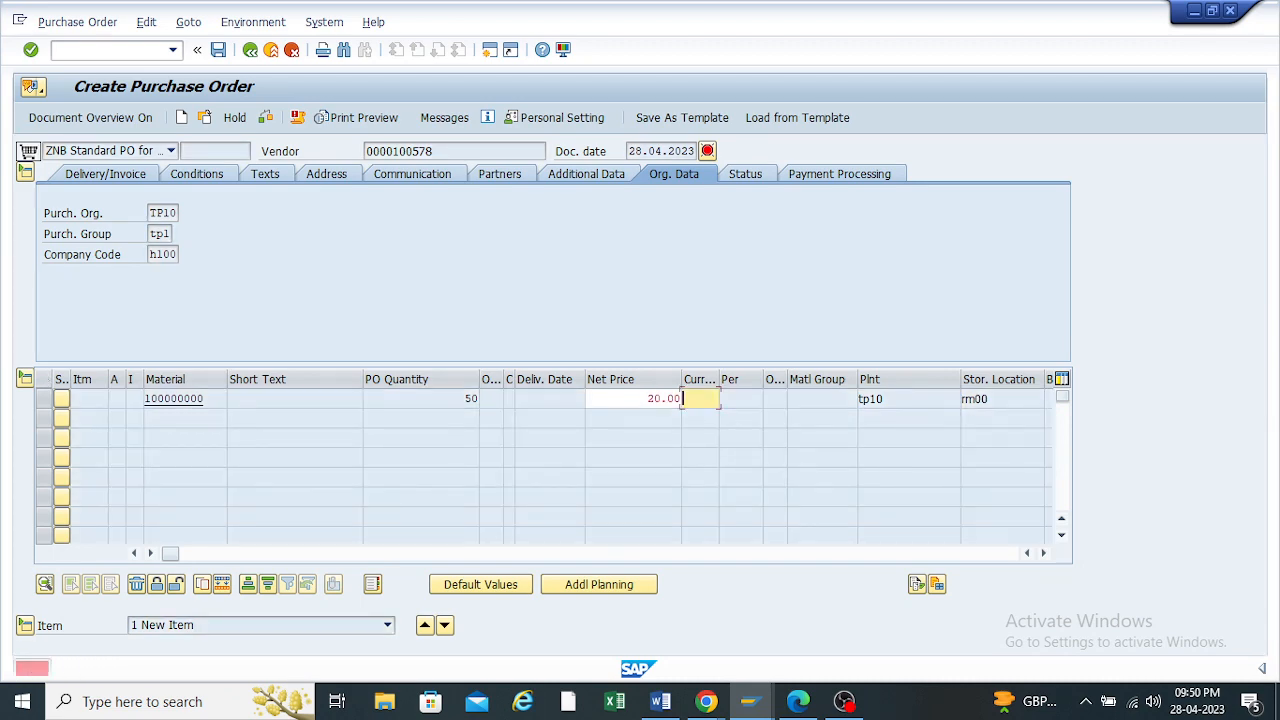
pyautogui.press('Tab')
pyautogui.write('inr')
pyautogui.press('Return')
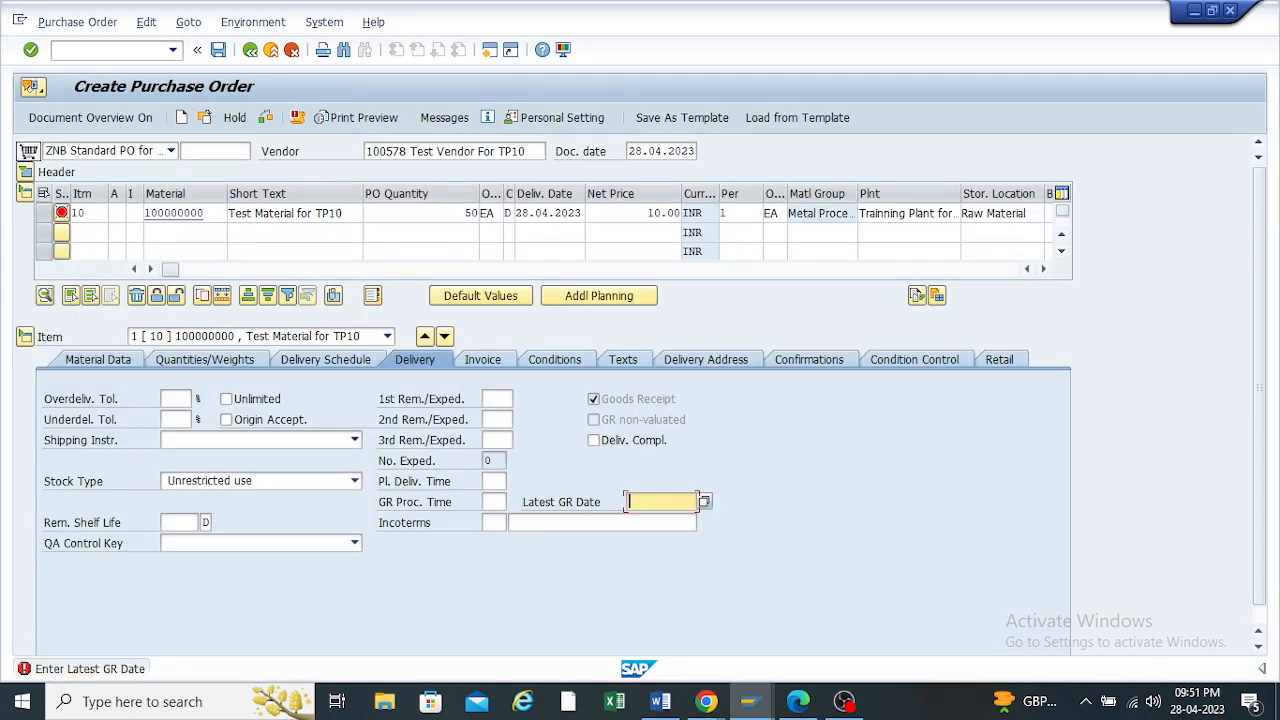
# Check the purchase order for errors, close the message list, and set the item's Latest GR Date to 28.05.2023
pyautogui.click(266, 118)
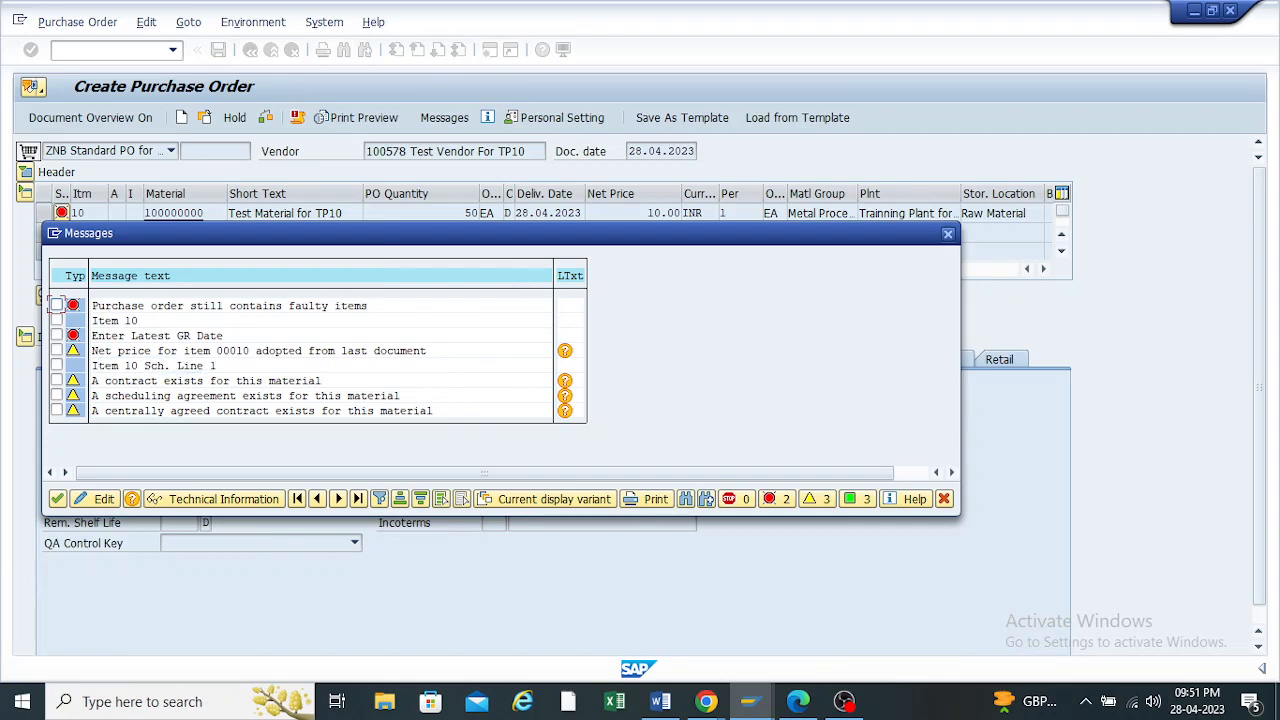
pyautogui.click(947, 233)
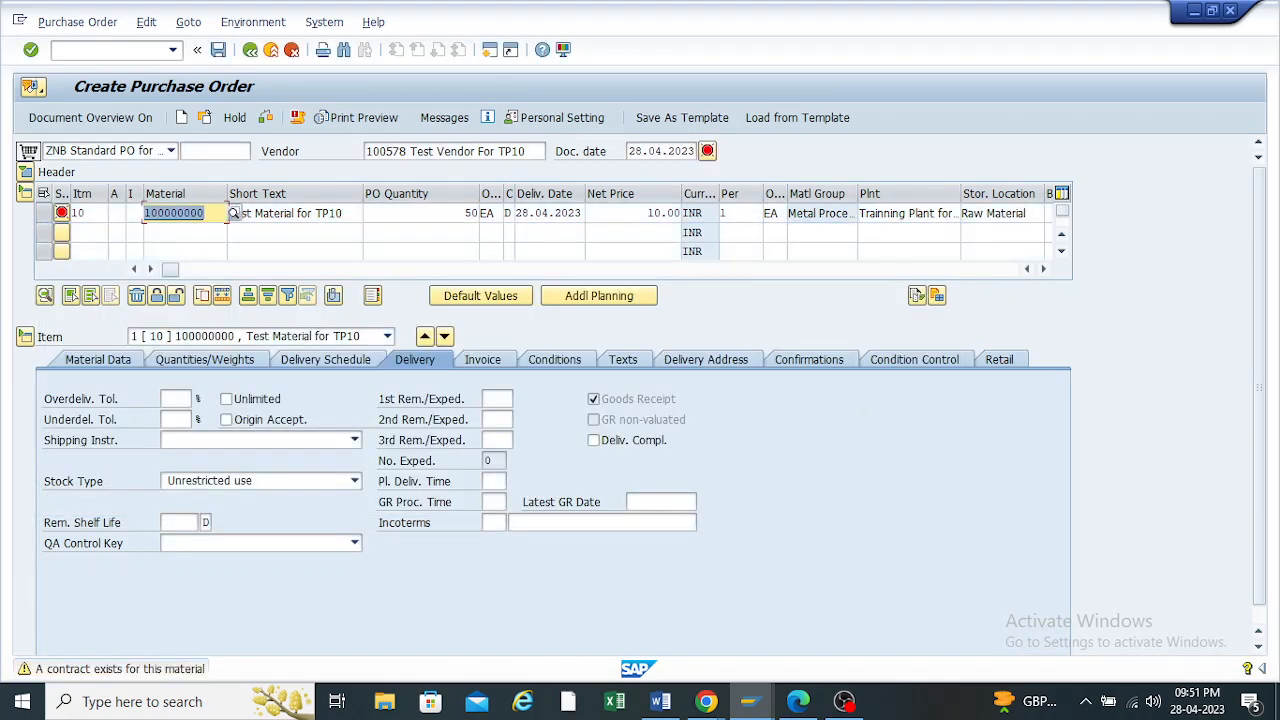
pyautogui.click(630, 502)
pyautogui.write('2')
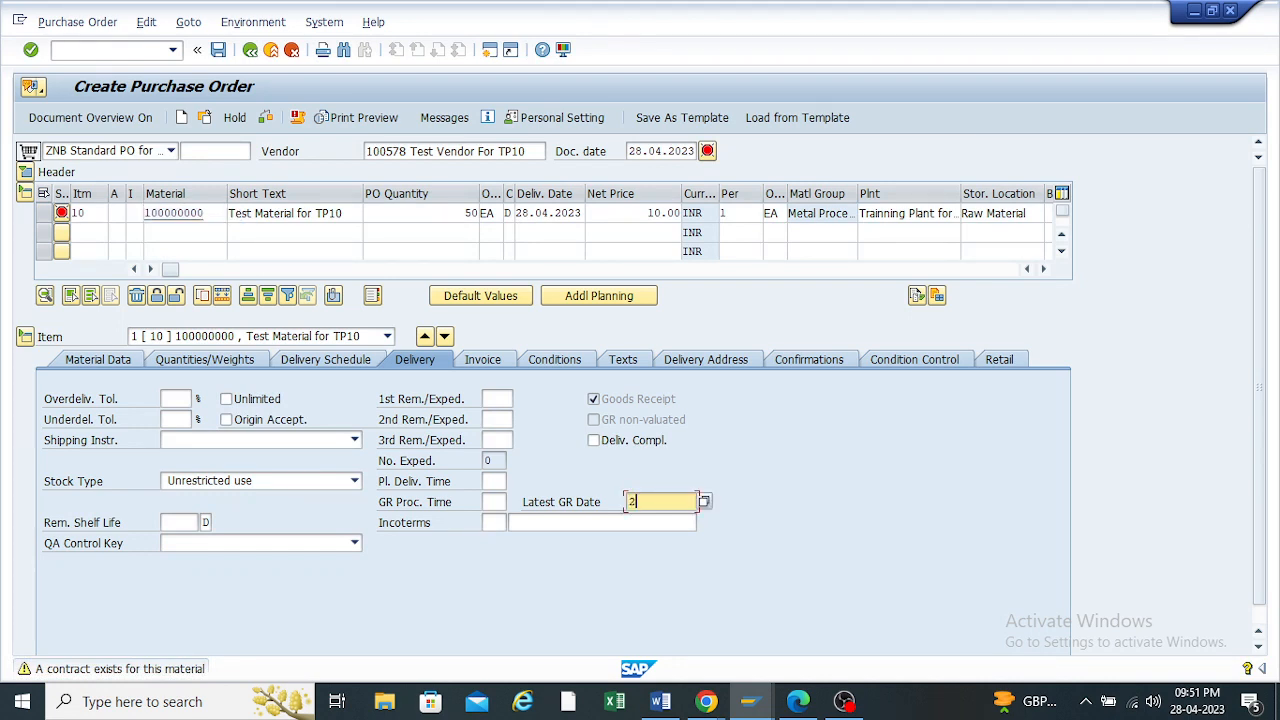
pyautogui.write('8.05.2023')
pyautogui.press('Return')
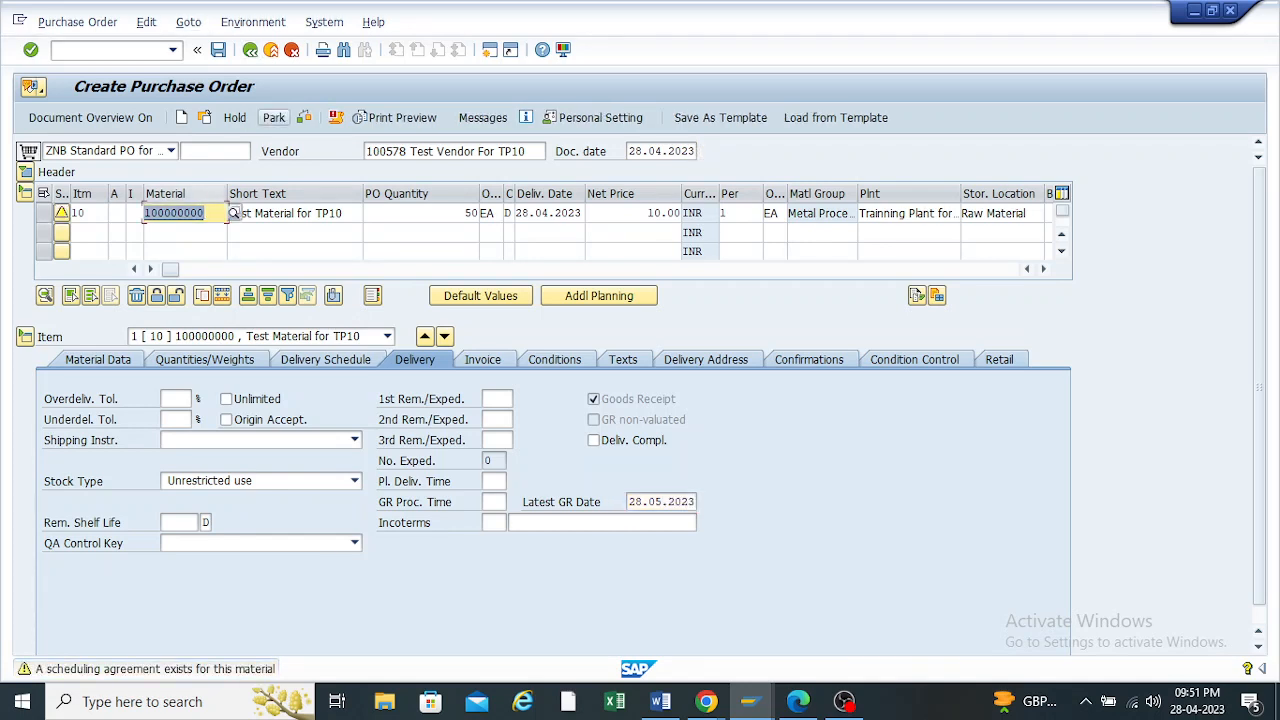
# Check the purchase order again, review its remaining messages, and save it
pyautogui.click(304, 117)
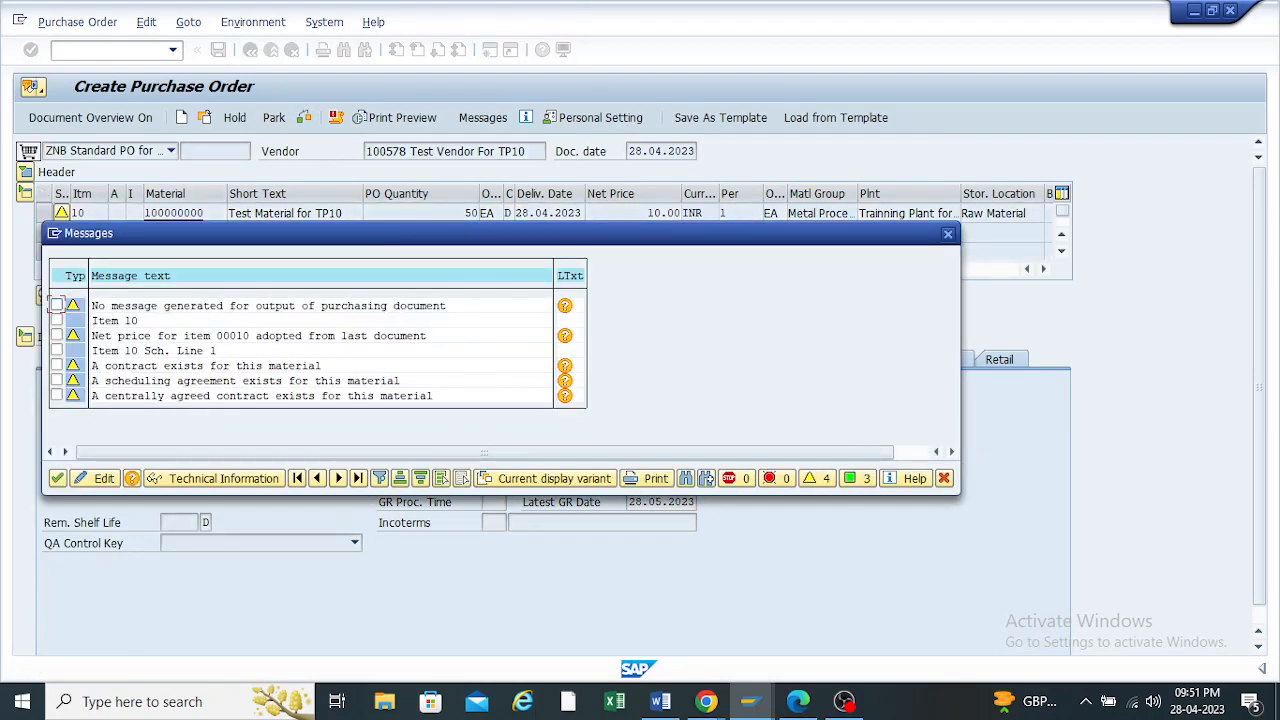
pyautogui.click(948, 233)
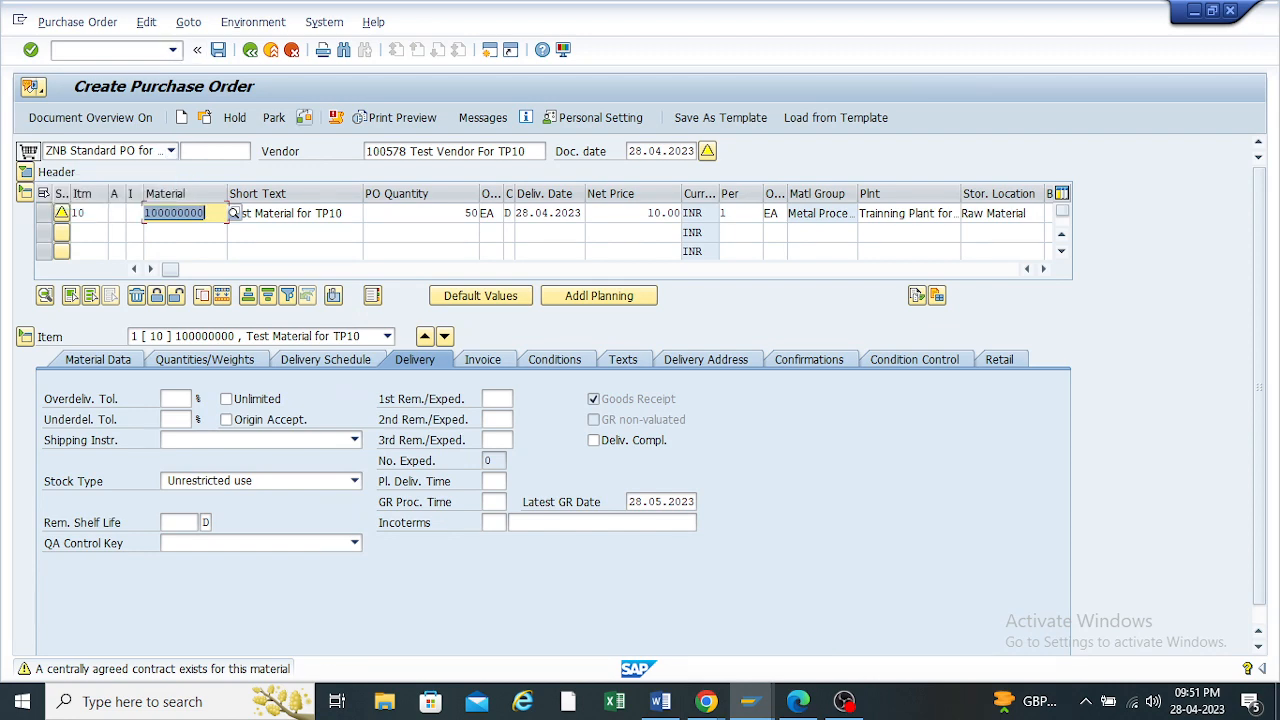
pyautogui.click(336, 118)
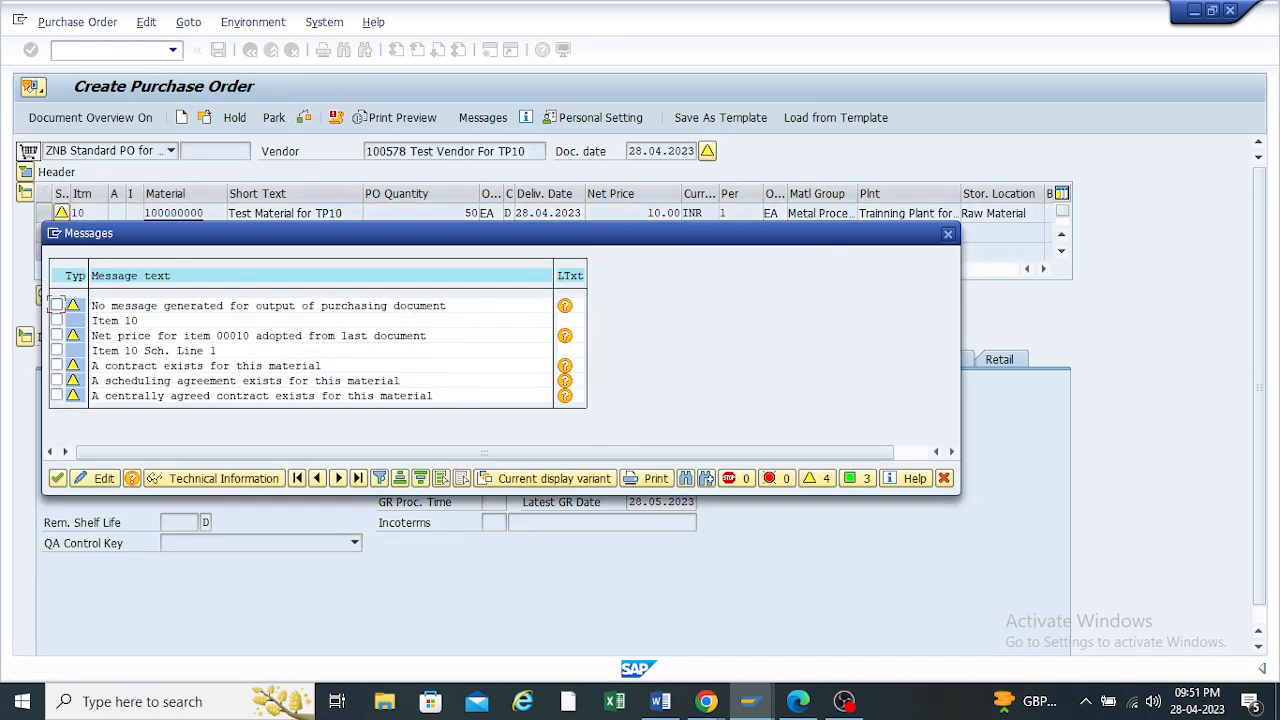
pyautogui.click(948, 234)
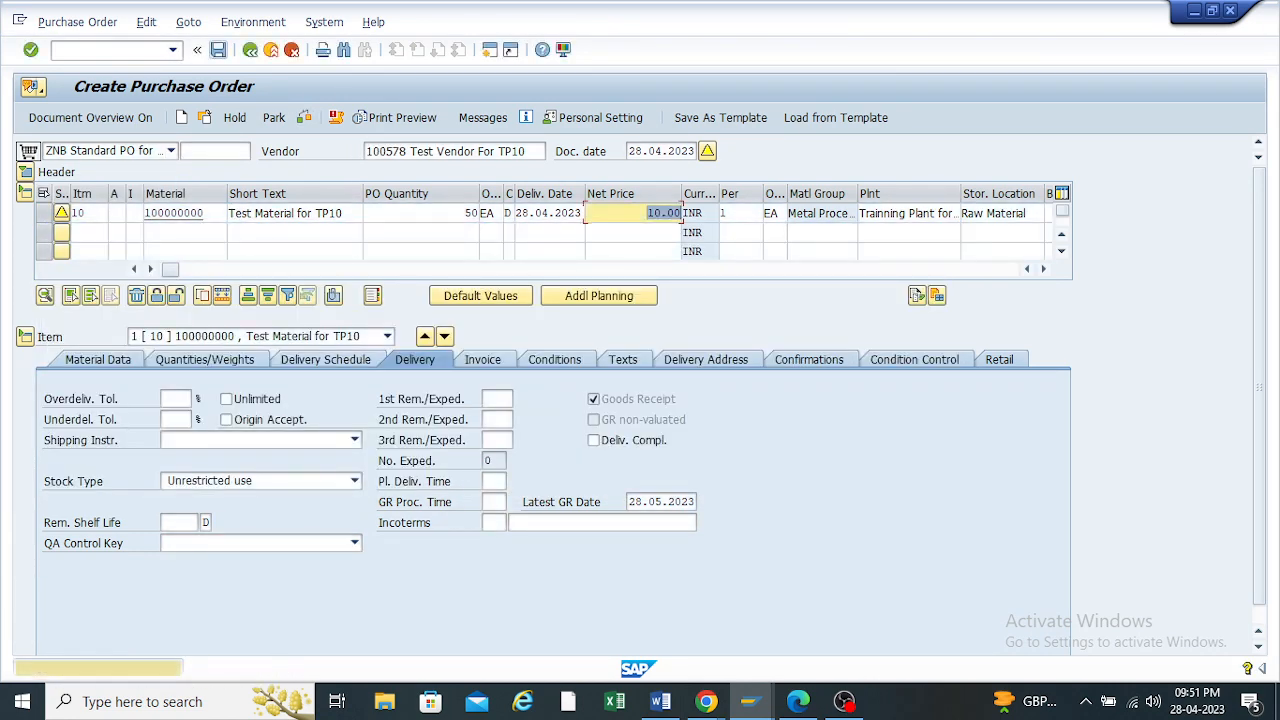
pyautogui.click(217, 50)
pyautogui.click(246, 366)
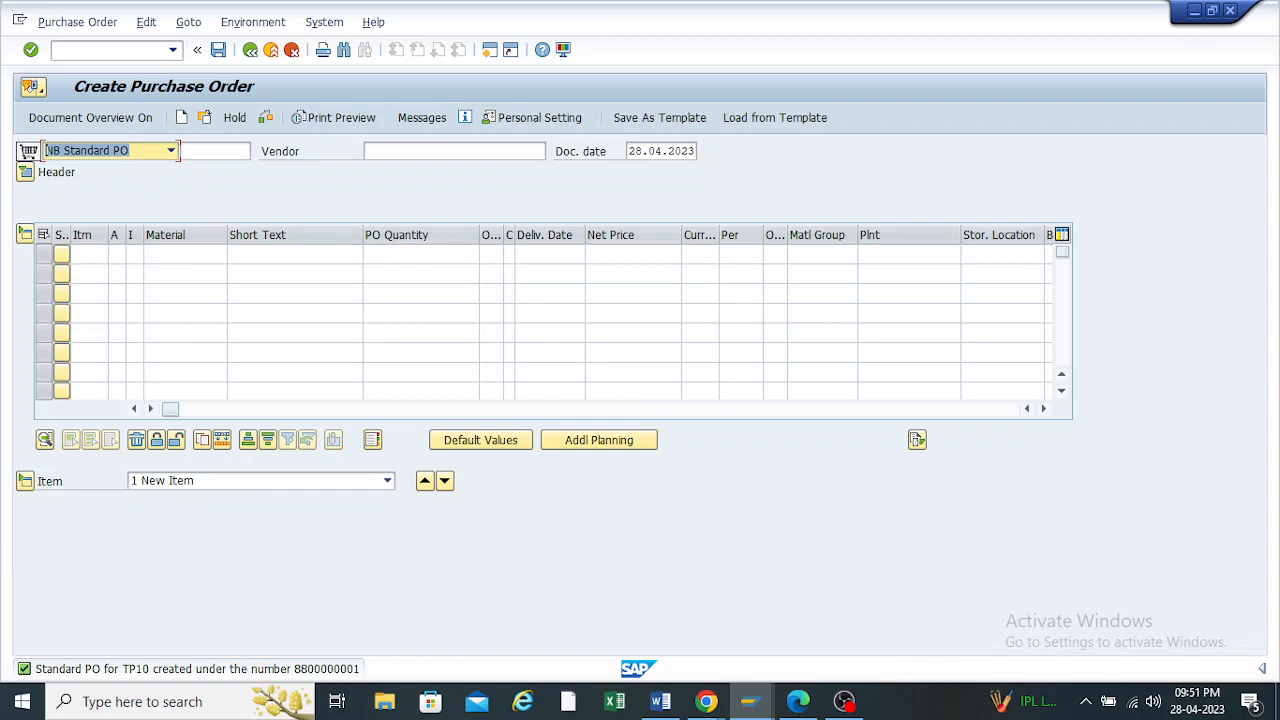
# Switch back to the screen layout session and return to the customizing structure for purchase orders
pyautogui.click(750, 702)
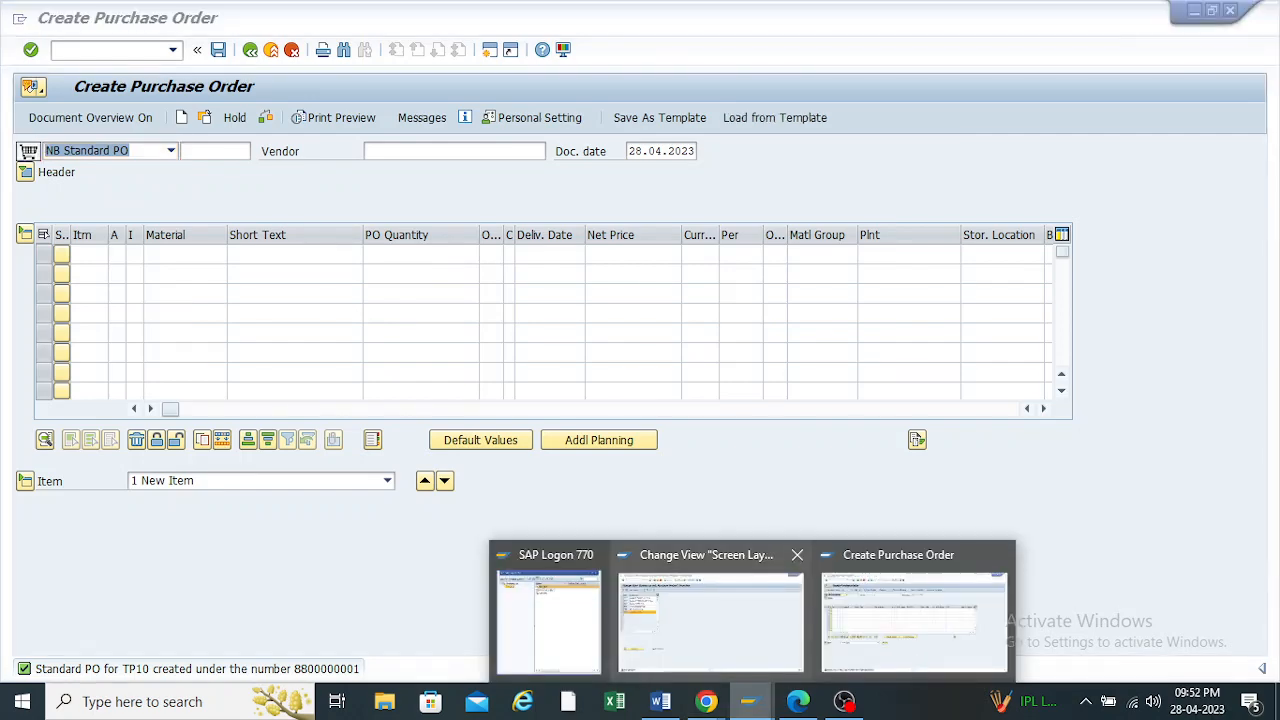
pyautogui.click(711, 620)
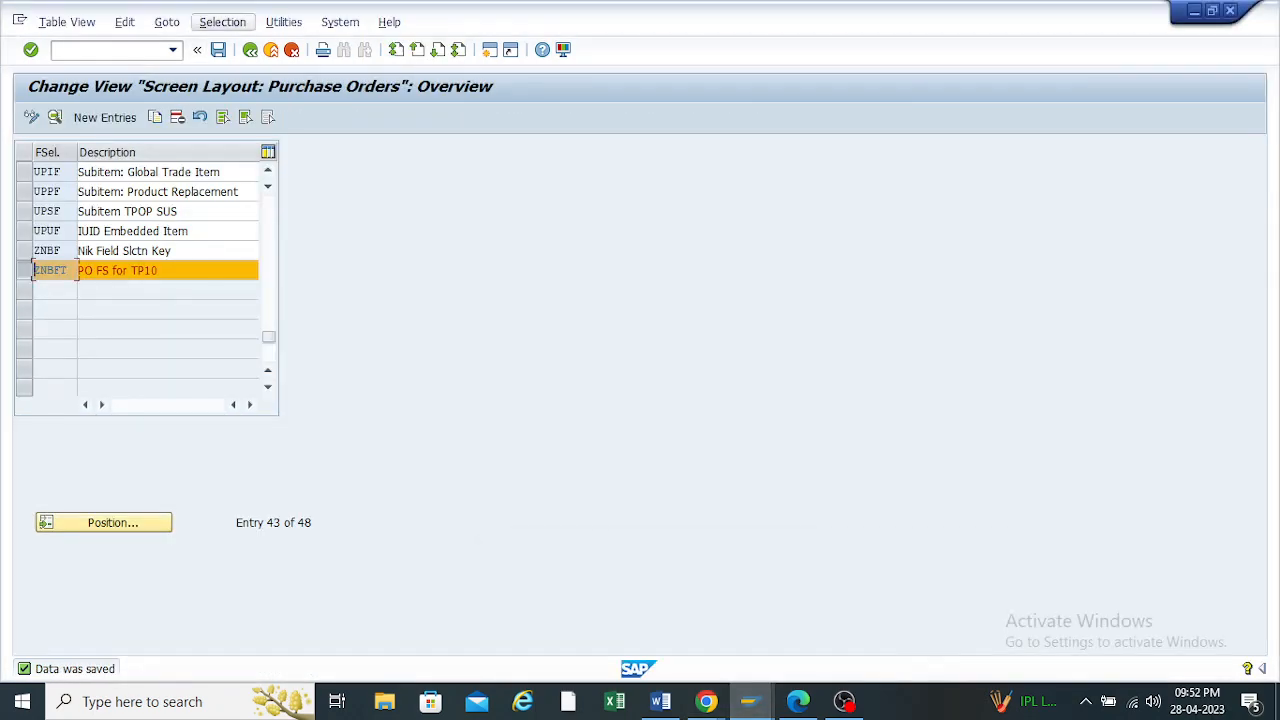
pyautogui.click(250, 49)
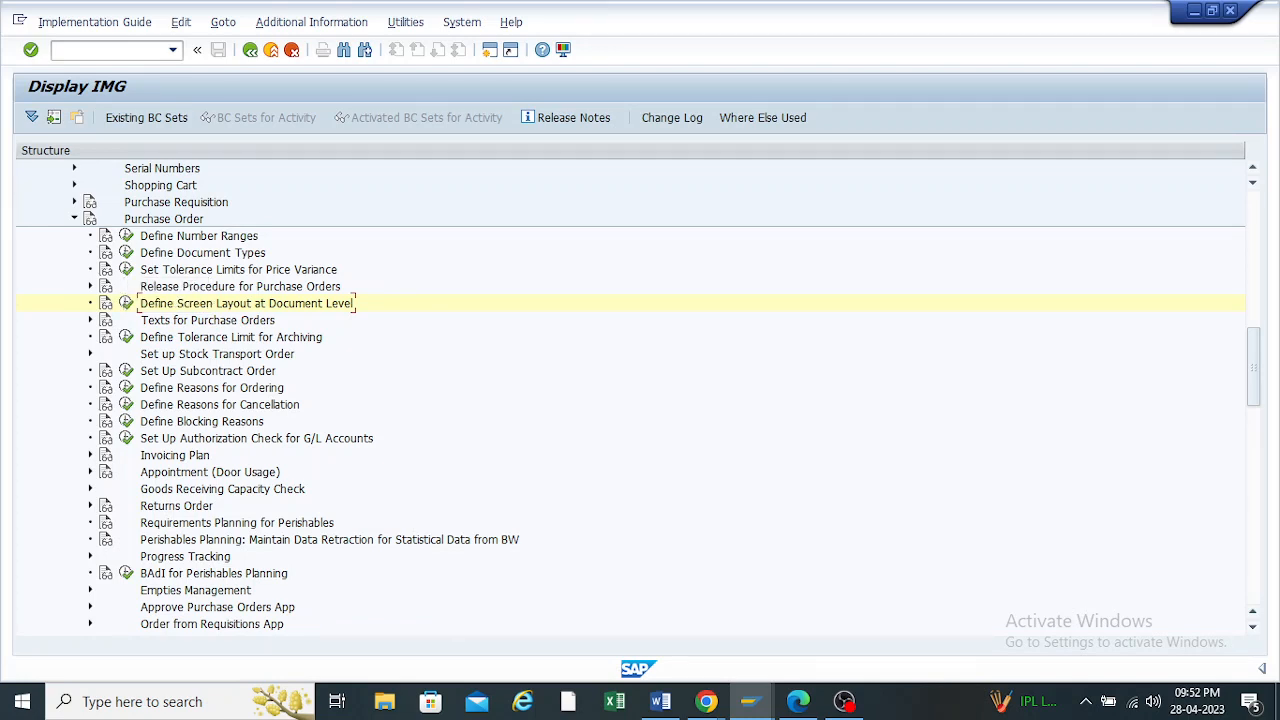
# View the number range intervals for purchasing documents under Define Number Ranges, and return to the customizing structure
pyautogui.click(126, 235)
pyautogui.click(215, 192)
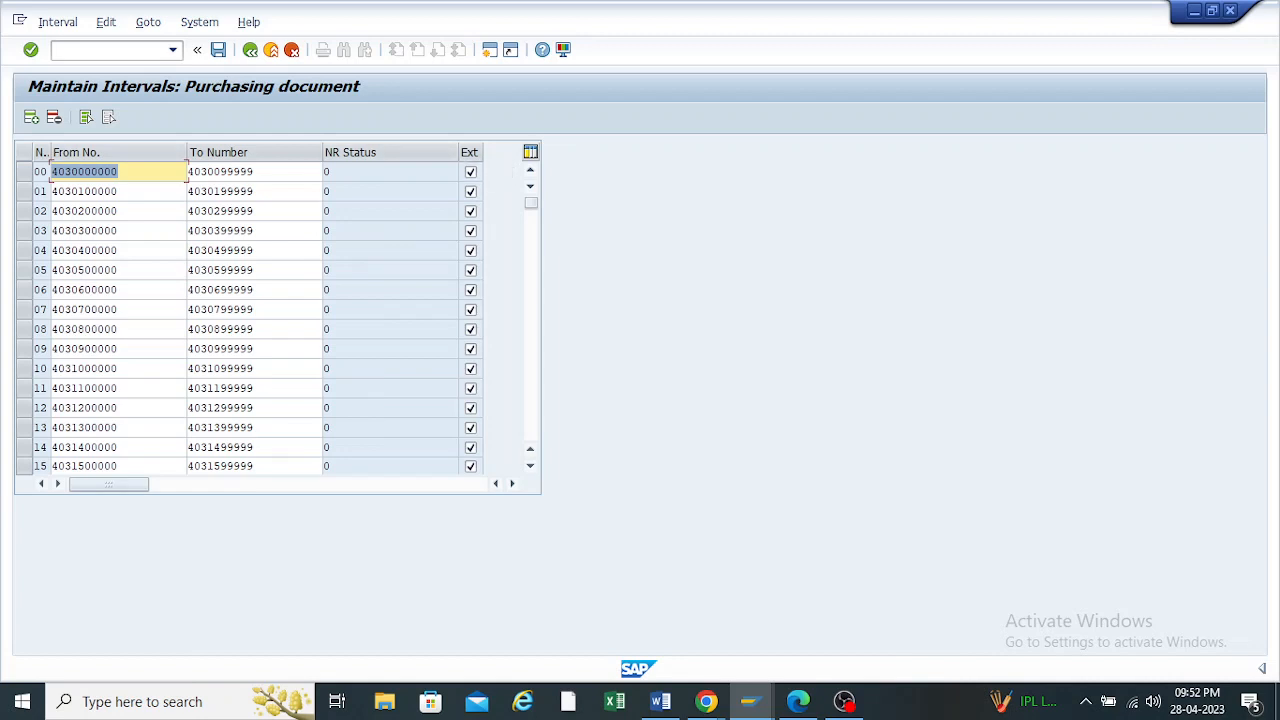
pyautogui.click(250, 50)
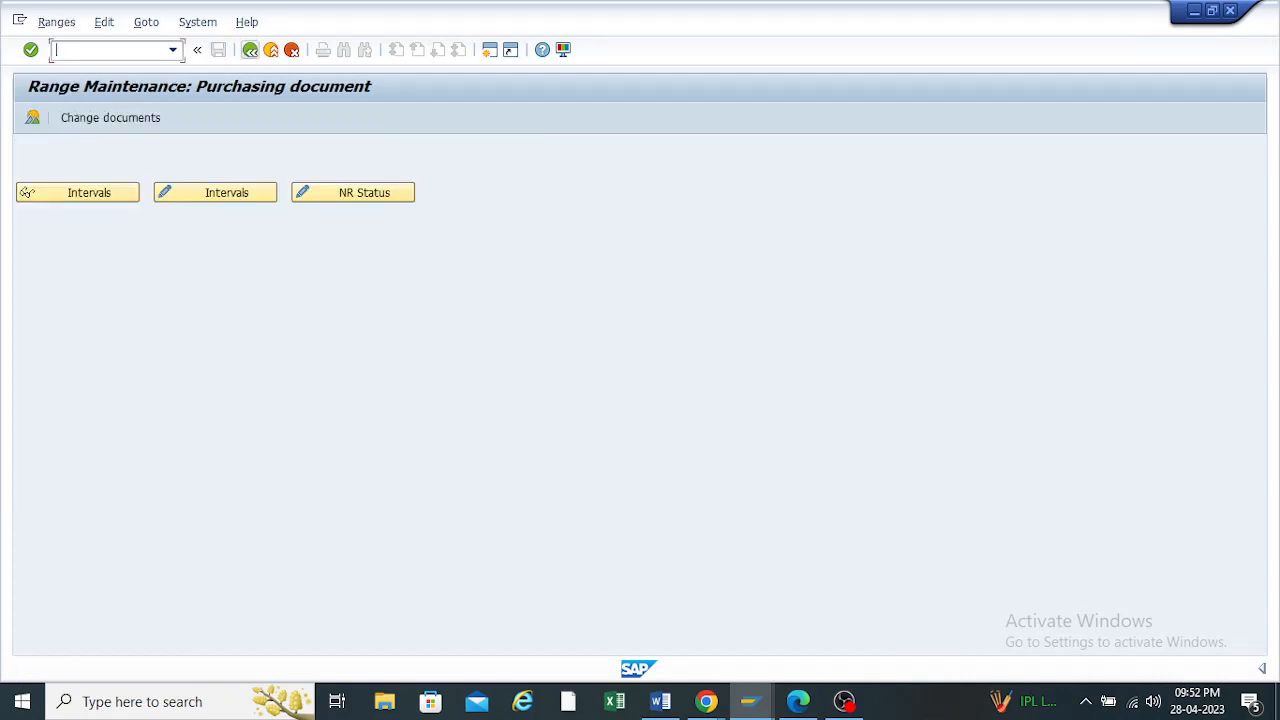
pyautogui.click(250, 50)
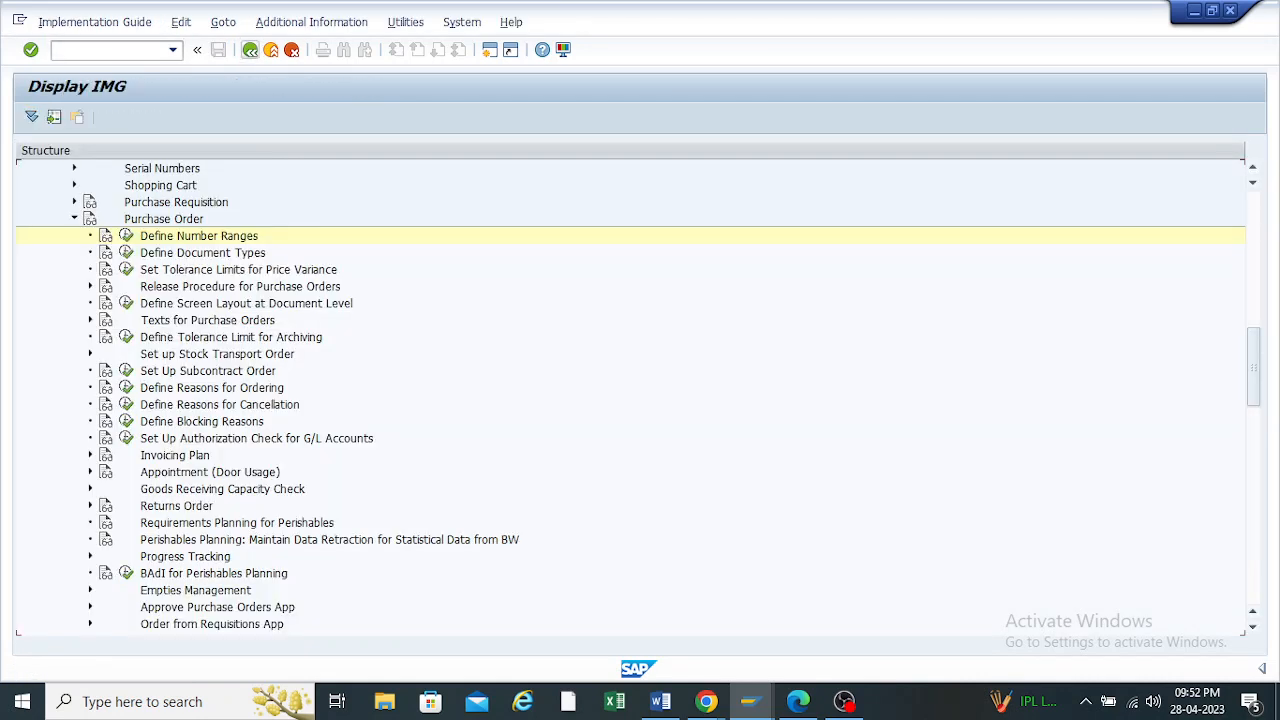
# Open the purchase order document types under Define Document Types, and examine type NB's number ranges and field selection key
pyautogui.click(126, 252)
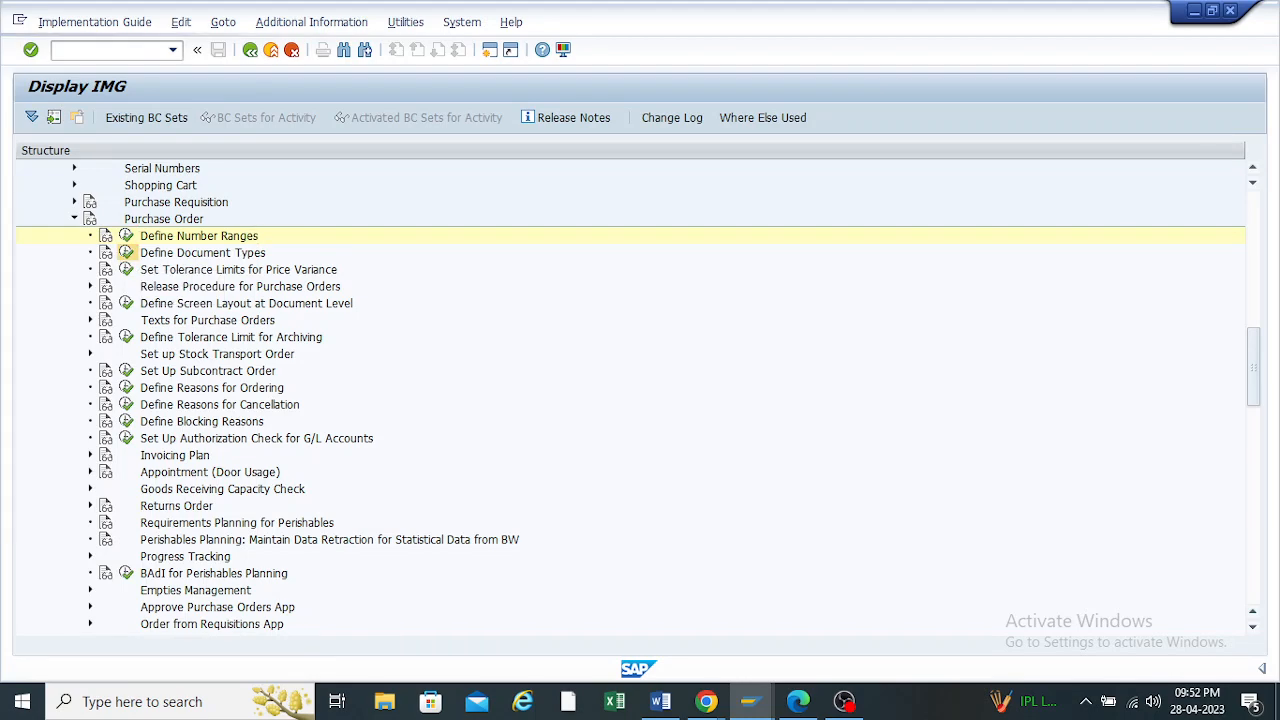
pyautogui.scroll(-1, 460, 300)
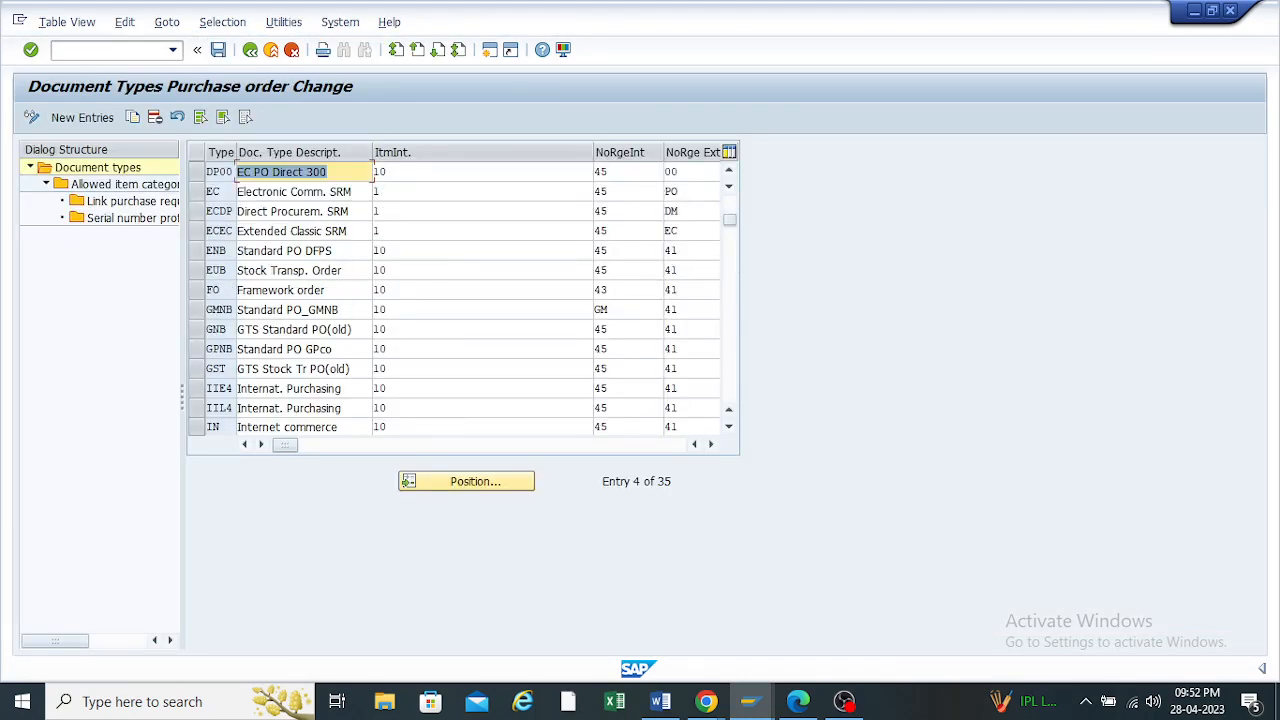
pyautogui.scroll(-2, 460, 300)
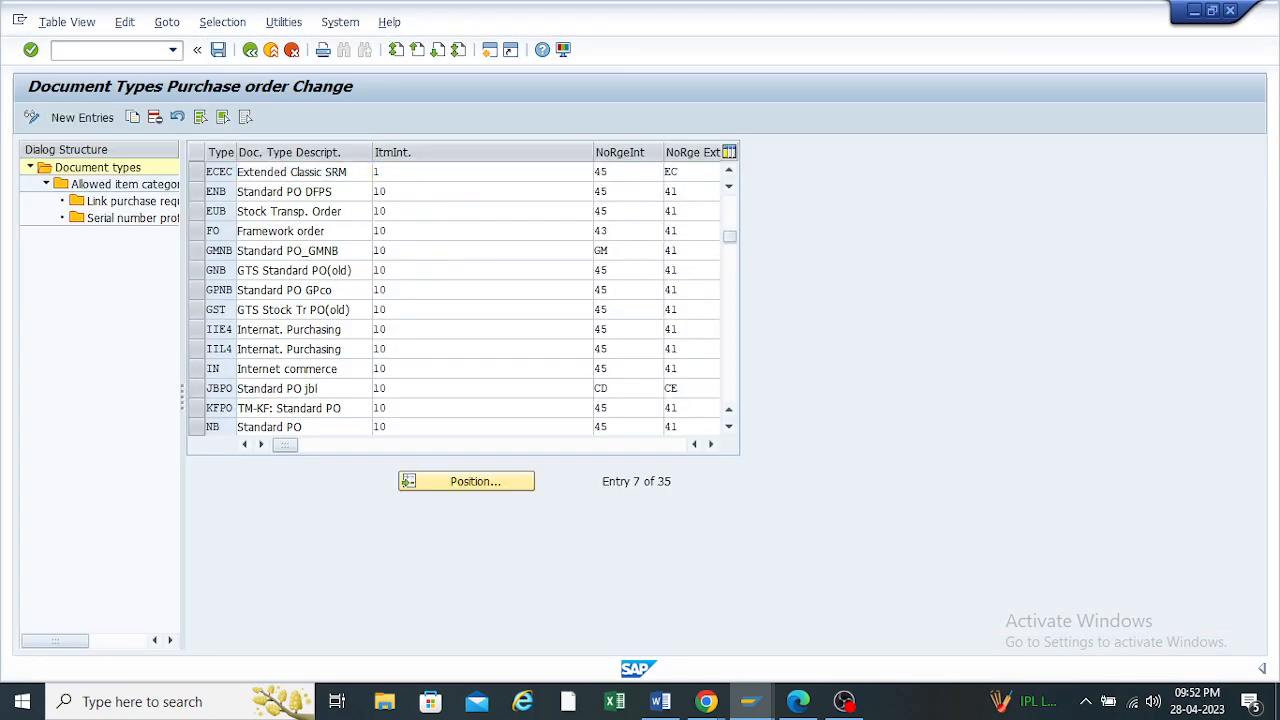
pyautogui.click(200, 368)
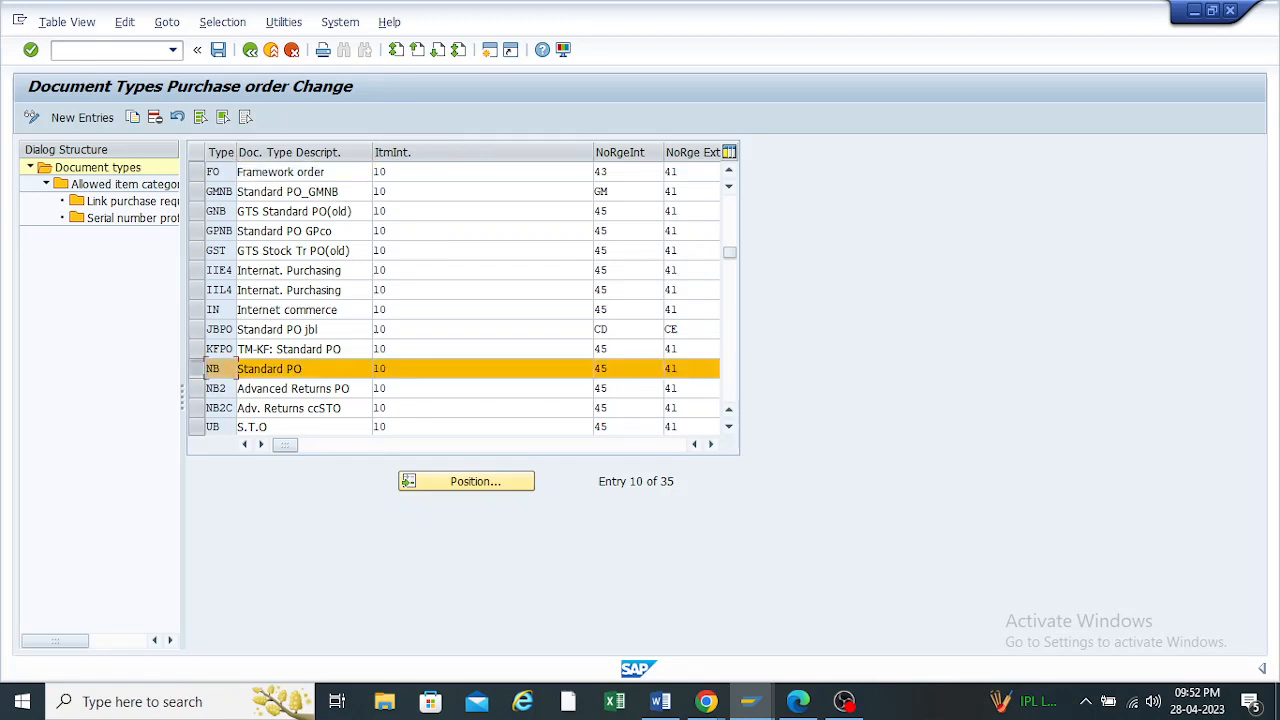
pyautogui.click(668, 368)
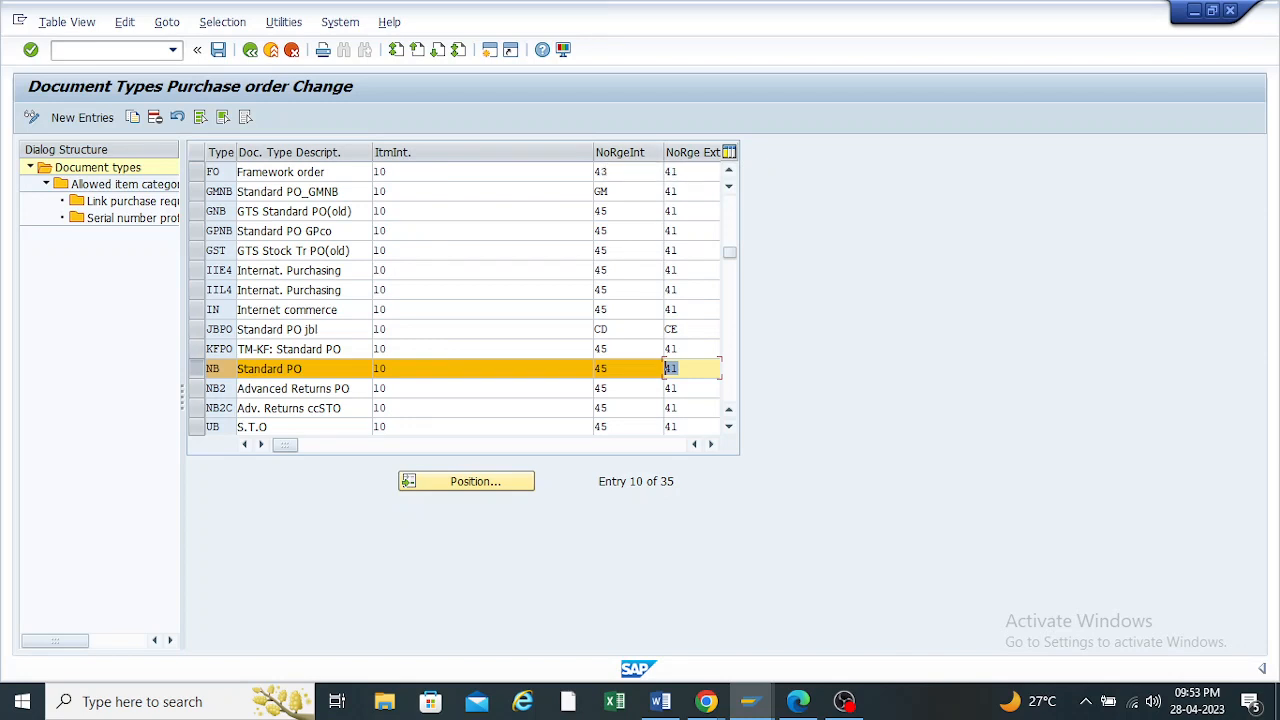
pyautogui.click(711, 445)
pyautogui.click(711, 445)
pyautogui.click(711, 445)
pyautogui.click(711, 445)
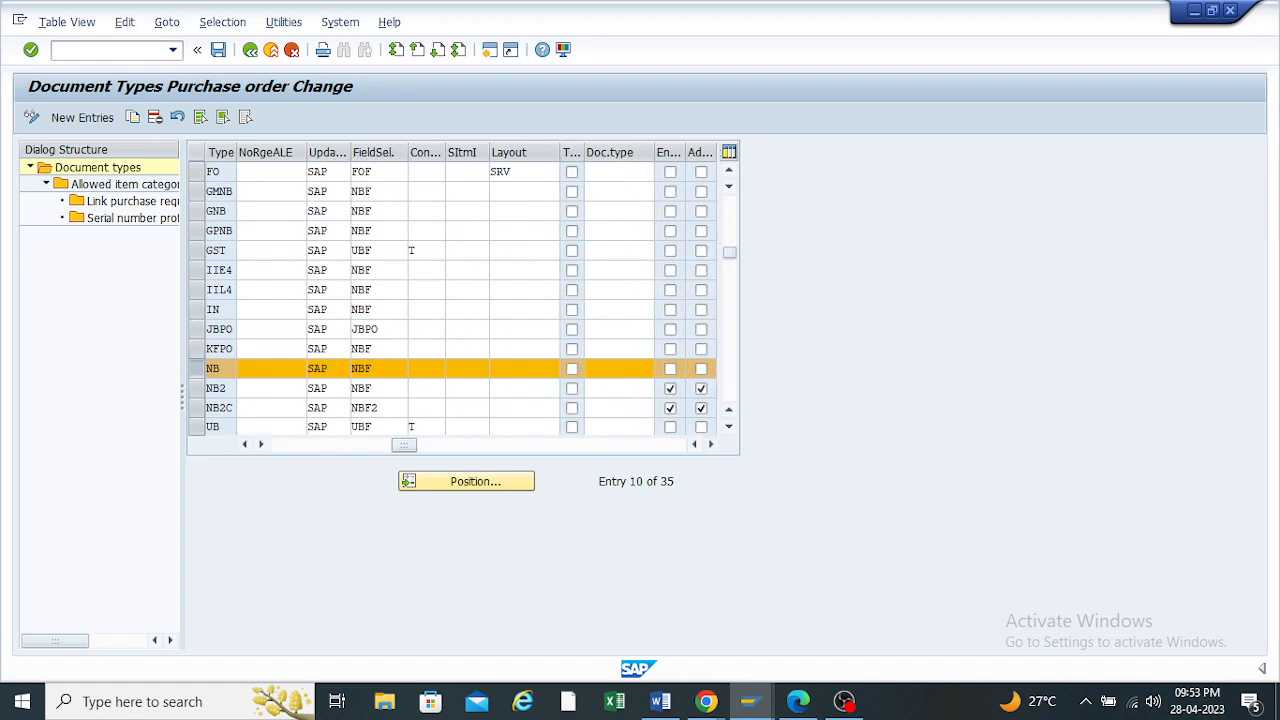
pyautogui.moveTo(404, 445); pyautogui.dragTo(285, 445)
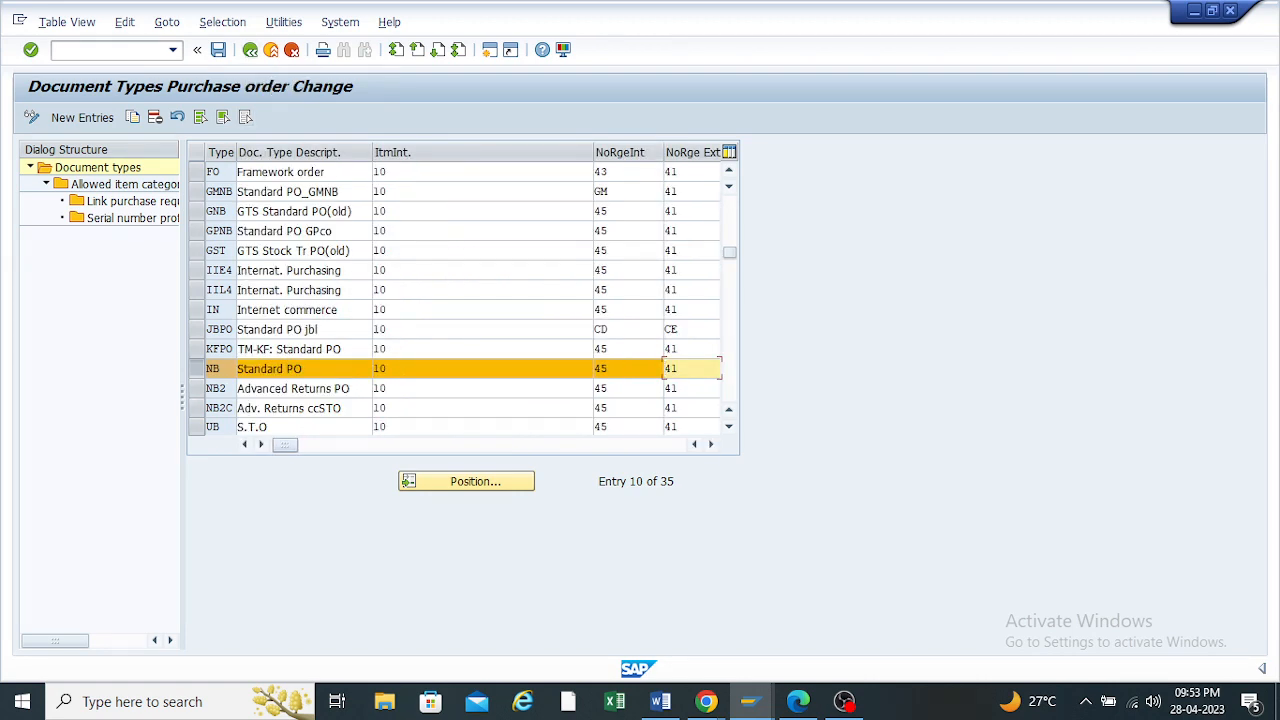
# Go to the customer-defined Z document types at the end of the list, and switch to the Google Meet call
pyautogui.moveTo(729, 252); pyautogui.dragTo(729, 394)
pyautogui.scroll(2, 463, 300)
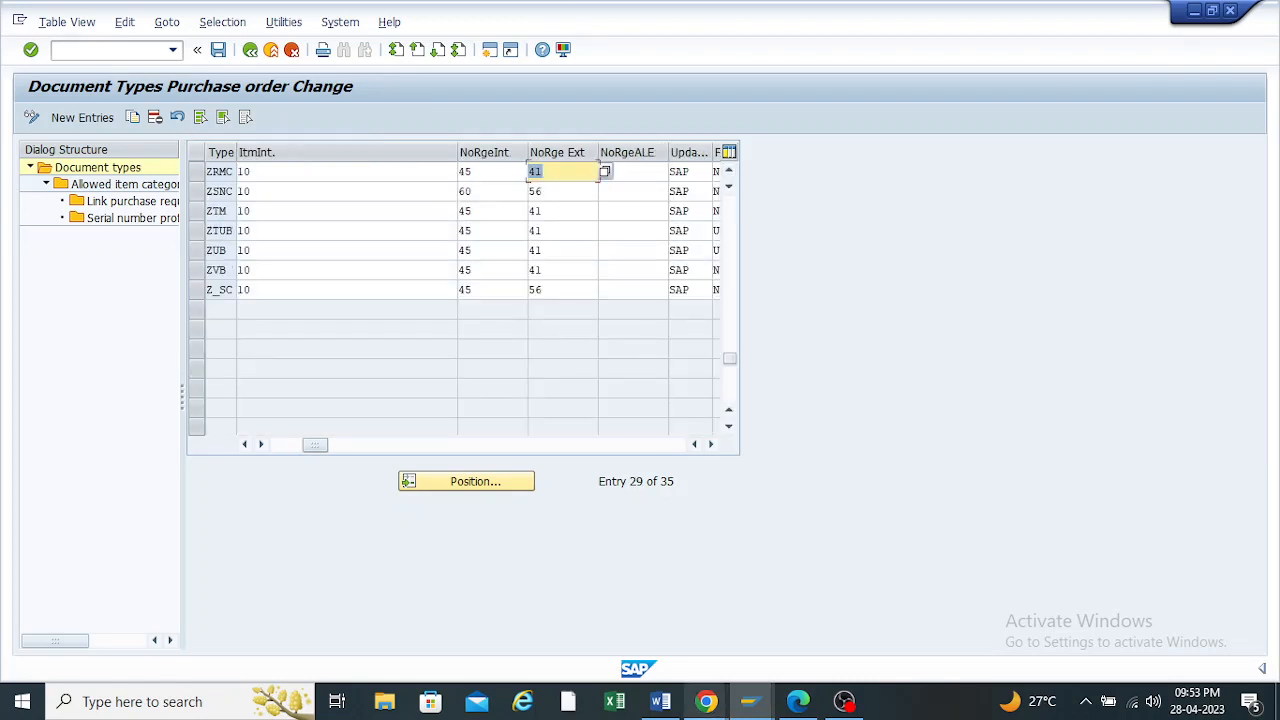
pyautogui.click(749, 701)
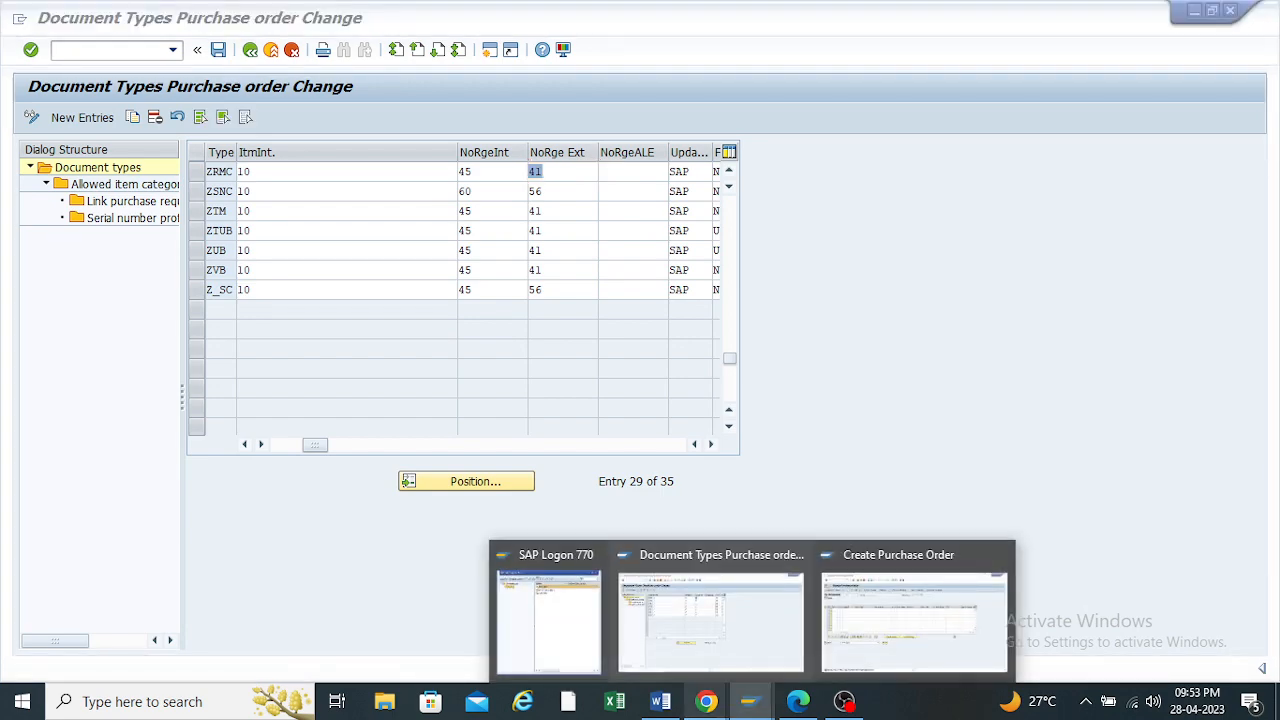
pyautogui.moveTo(706, 701)
pyautogui.click(600, 620)
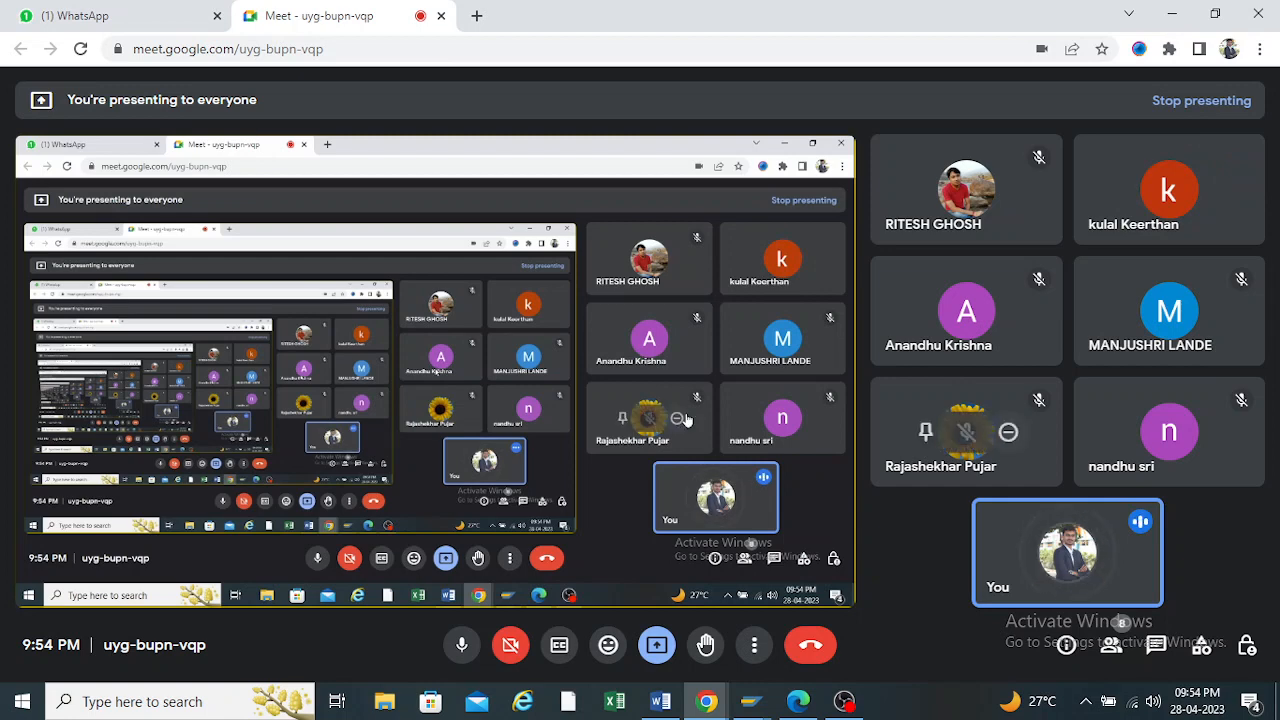
# Switch to the Purchasing Document Configuration PDF in Edge and find the section Mapping of Purchasing Document
pyautogui.moveTo(706, 701)
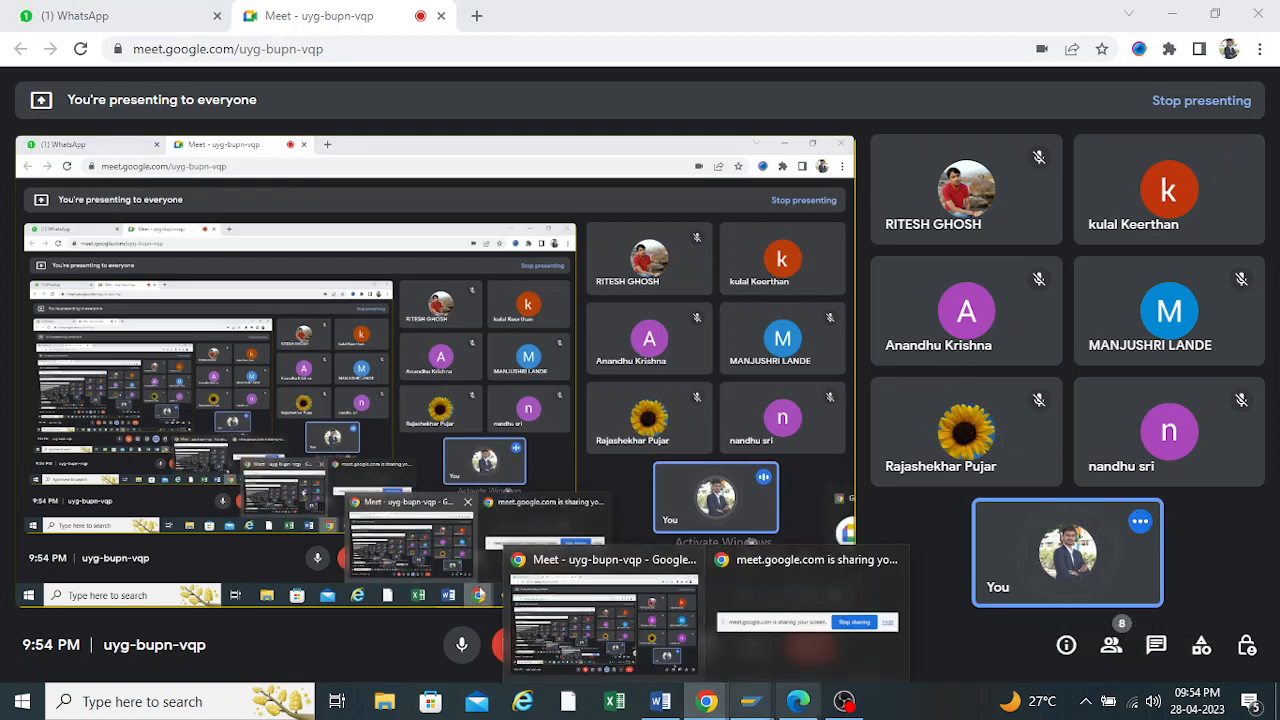
pyautogui.click(798, 701)
pyautogui.scroll(-6, 632, 394)
pyautogui.scroll(-20, 632, 394)
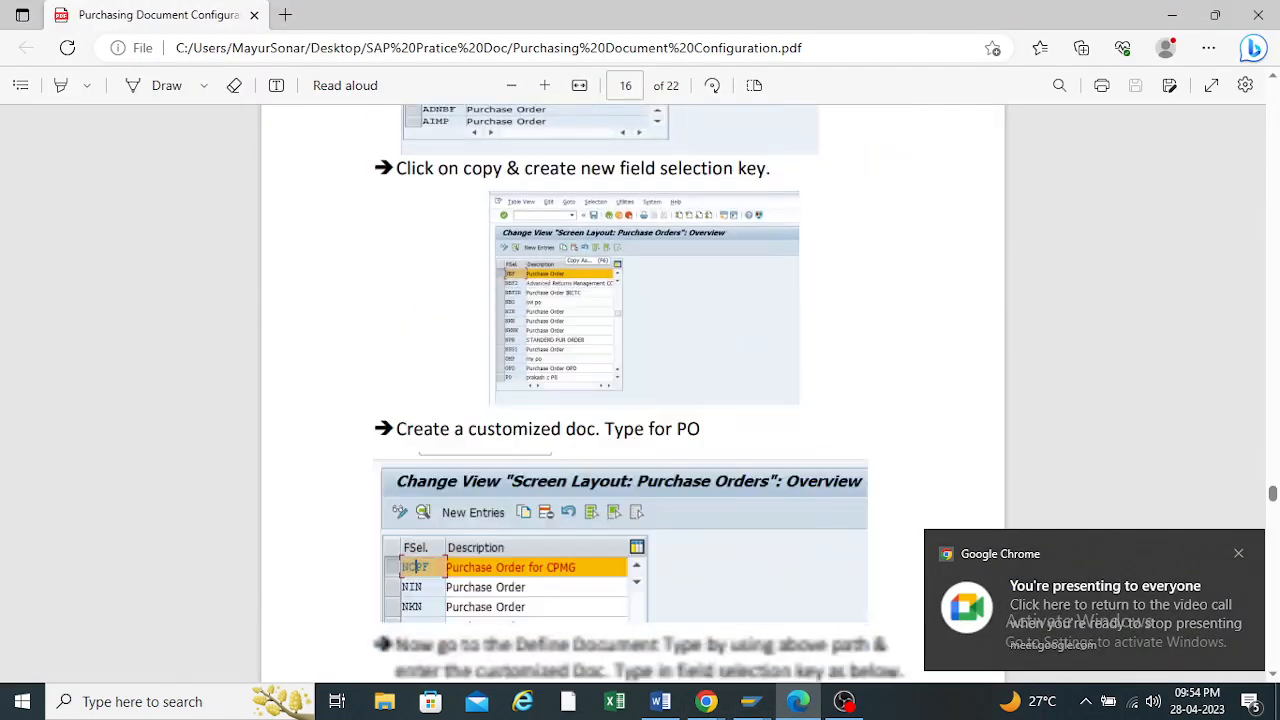
pyautogui.scroll(-20, 632, 394)
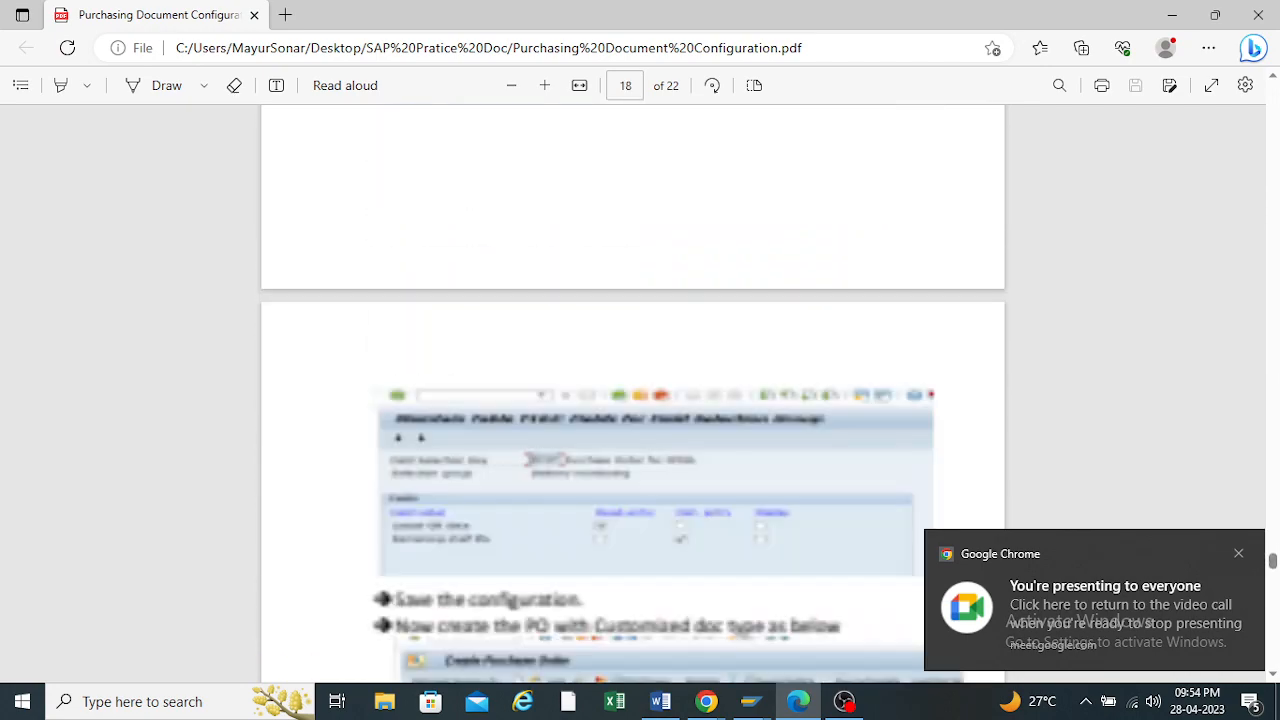
pyautogui.scroll(-5, 632, 394)
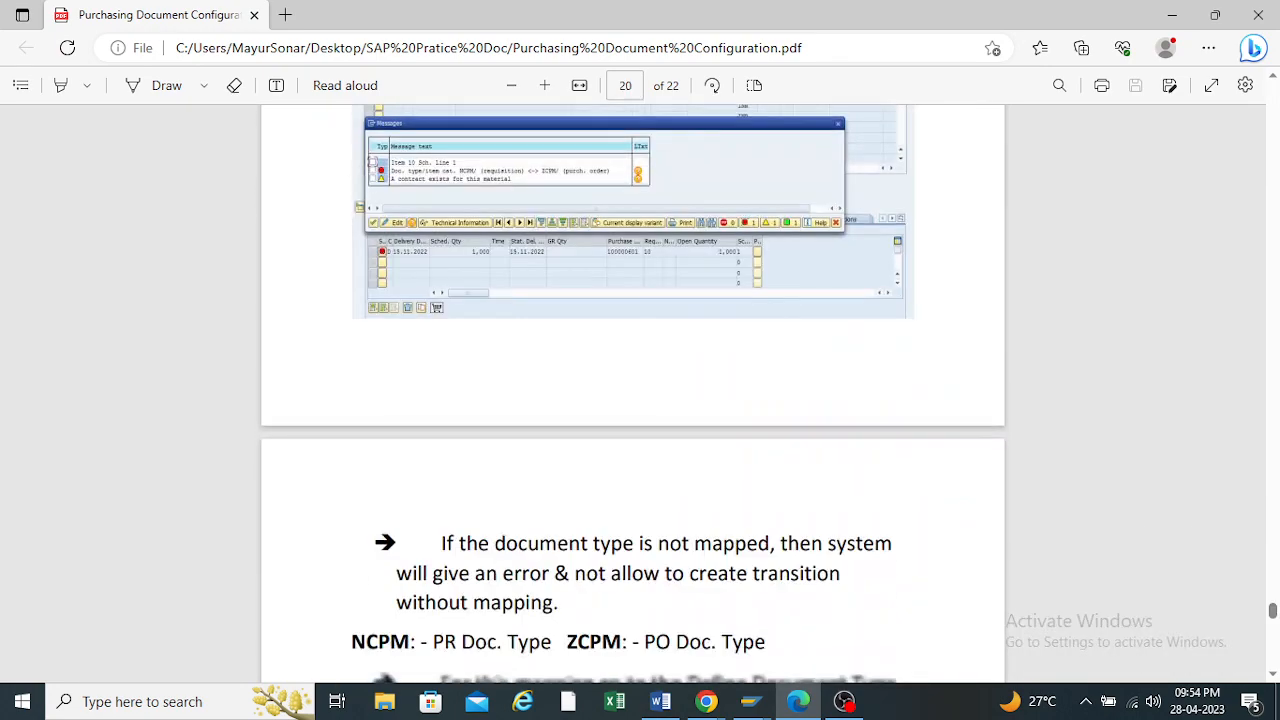
pyautogui.scroll(7, 632, 394)
pyautogui.scroll(-3, 632, 394)
pyautogui.scroll(-1, 632, 394)
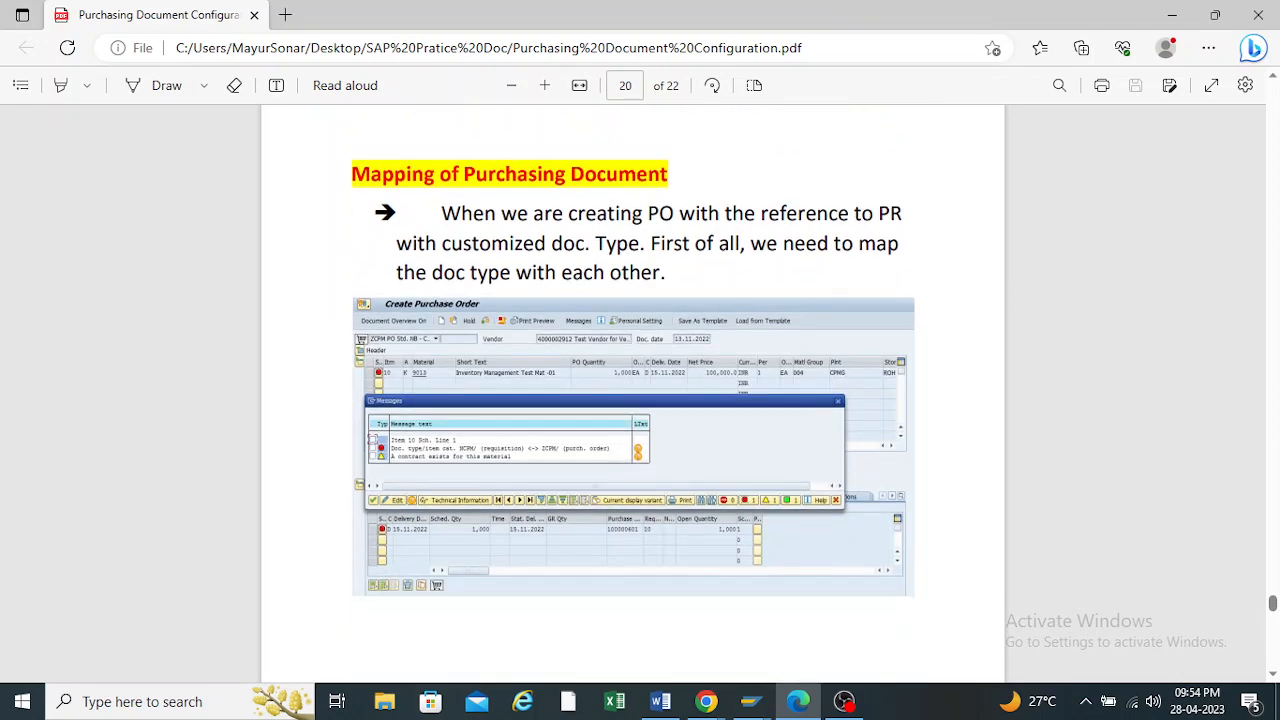
# Return to the Google Meet call and switch back to the SAP session with the purchase order document types
pyautogui.click(706, 701)
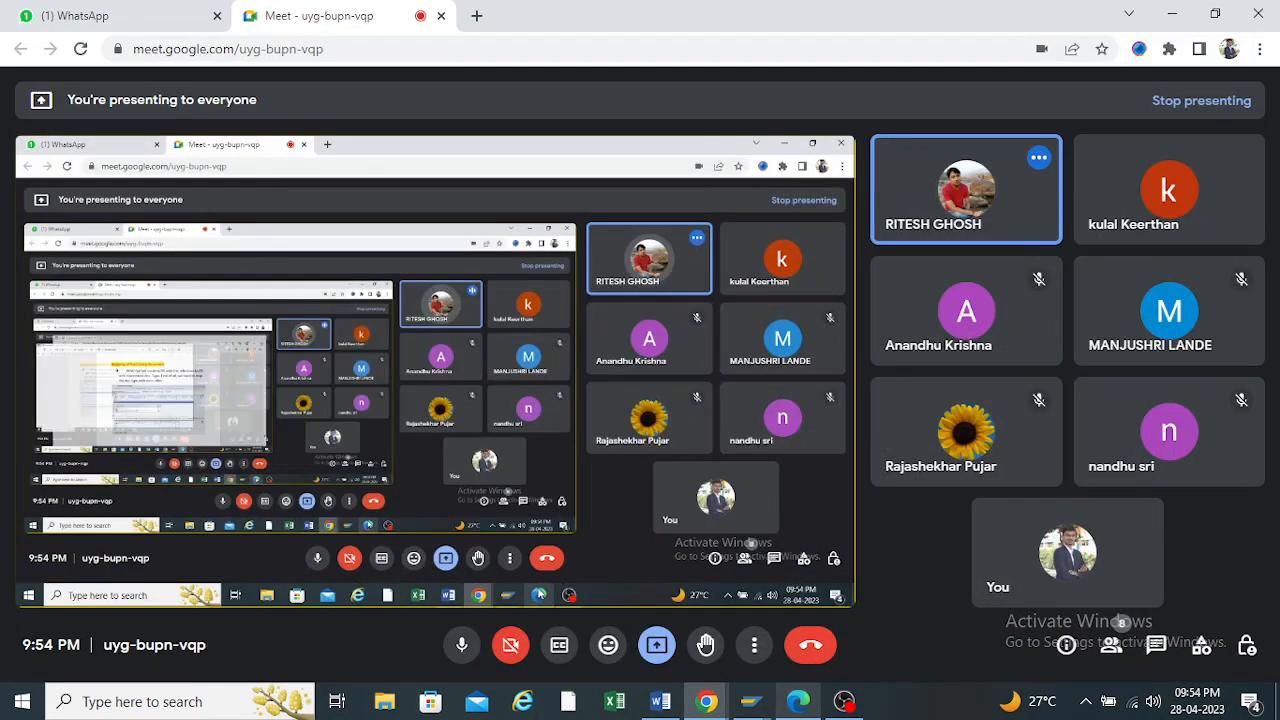
pyautogui.moveTo(708, 701)
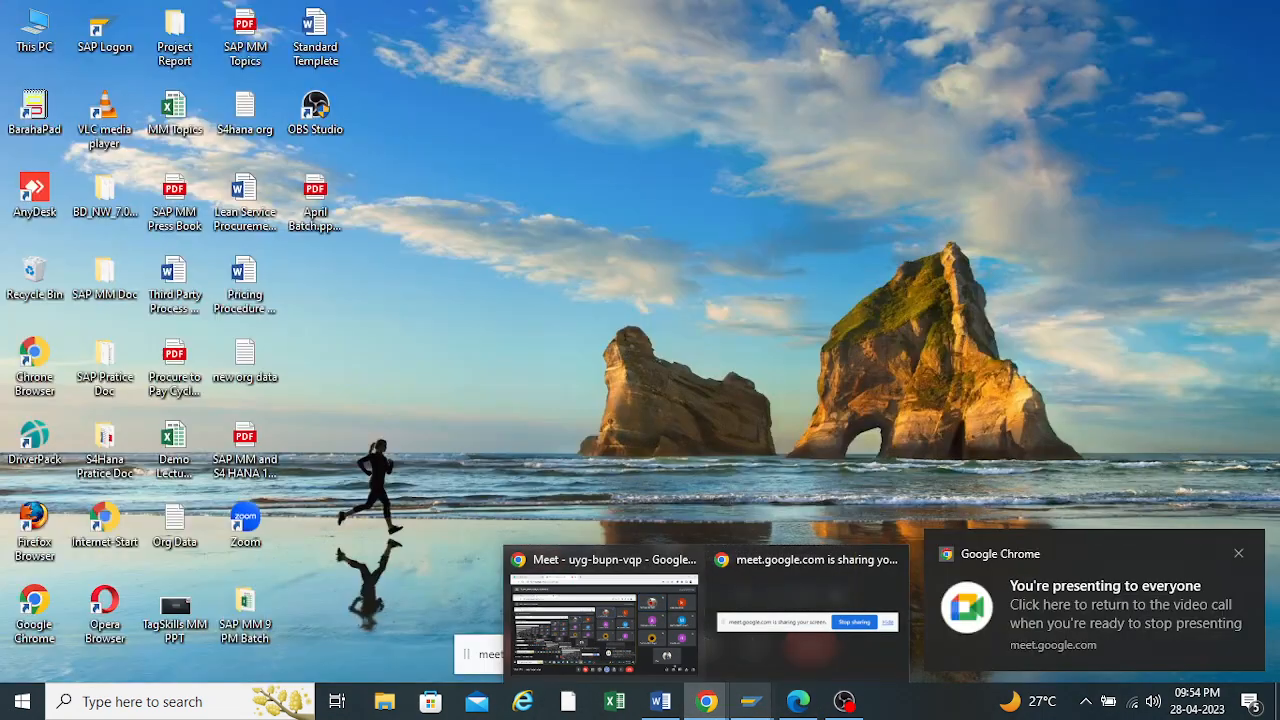
pyautogui.moveTo(750, 701)
pyautogui.click(655, 625)
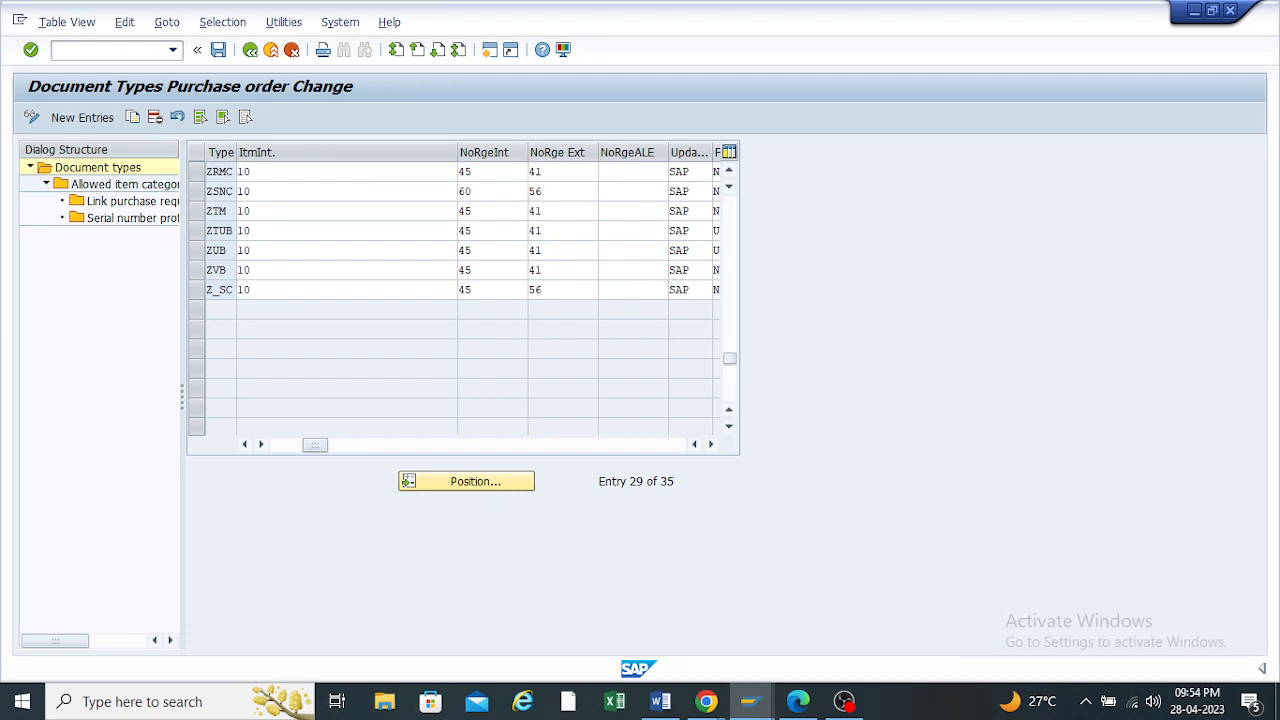
# Clear the external number range of document type ZNB and save the change to the proposed customizing request
pyautogui.scroll(1, 462, 260)
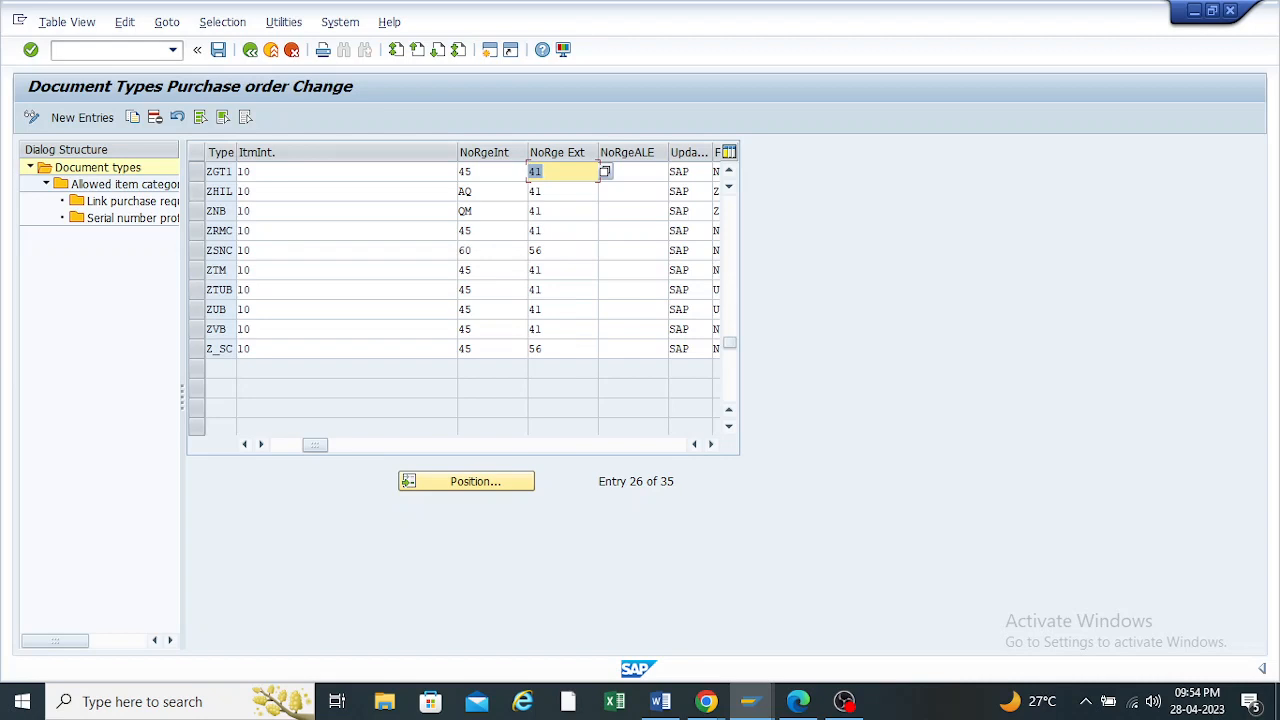
pyautogui.click(230, 209)
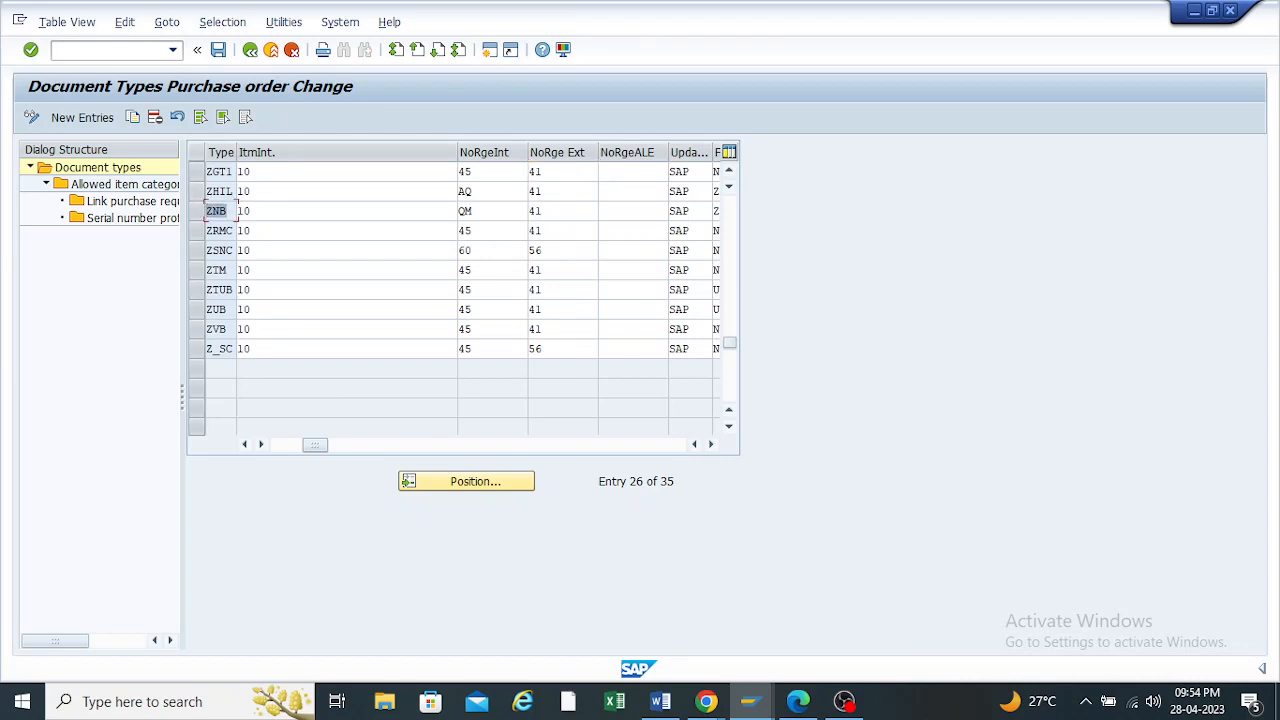
pyautogui.click(550, 211)
pyautogui.press('BackSpace')
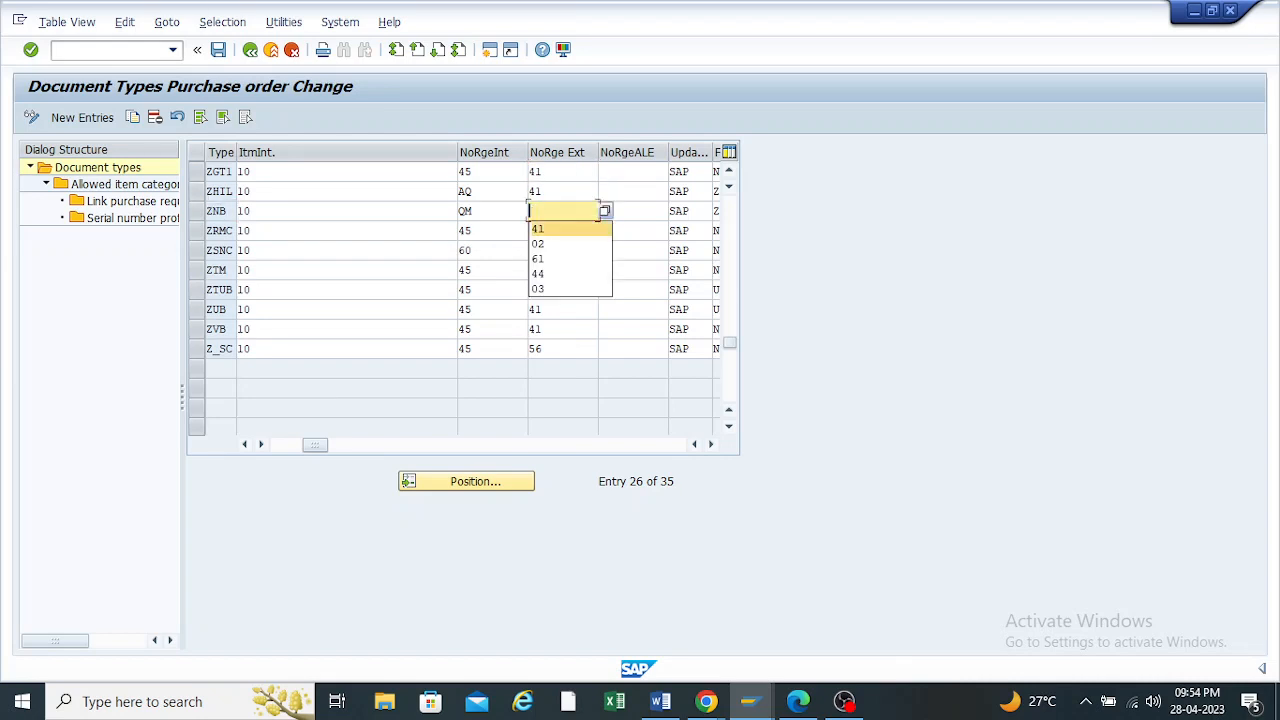
pyautogui.press('Return')
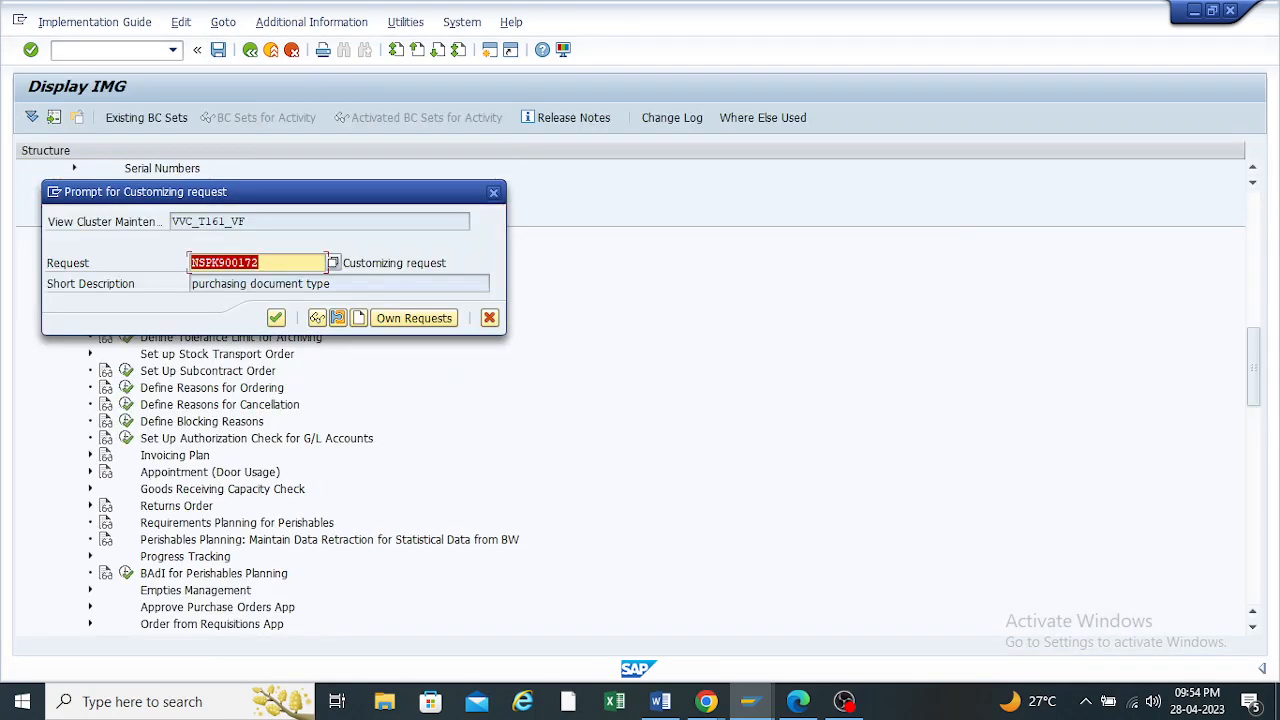
pyautogui.press('Return')
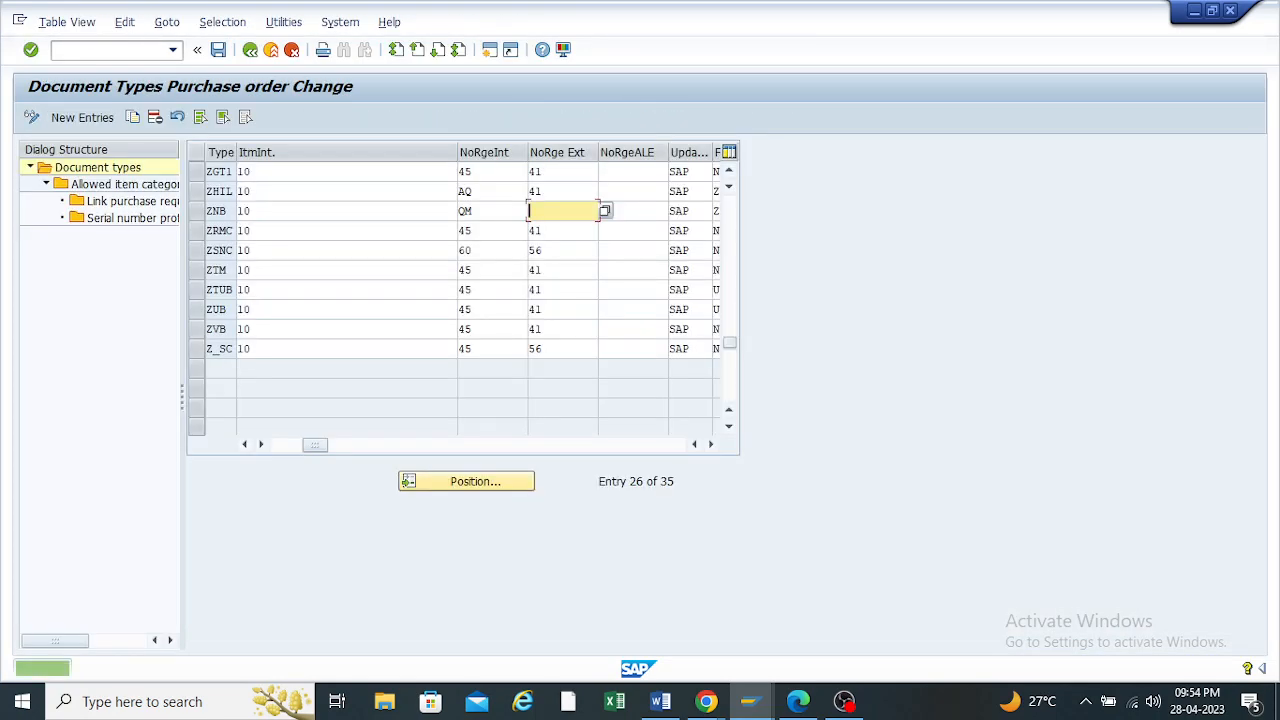
pyautogui.click(552, 250)
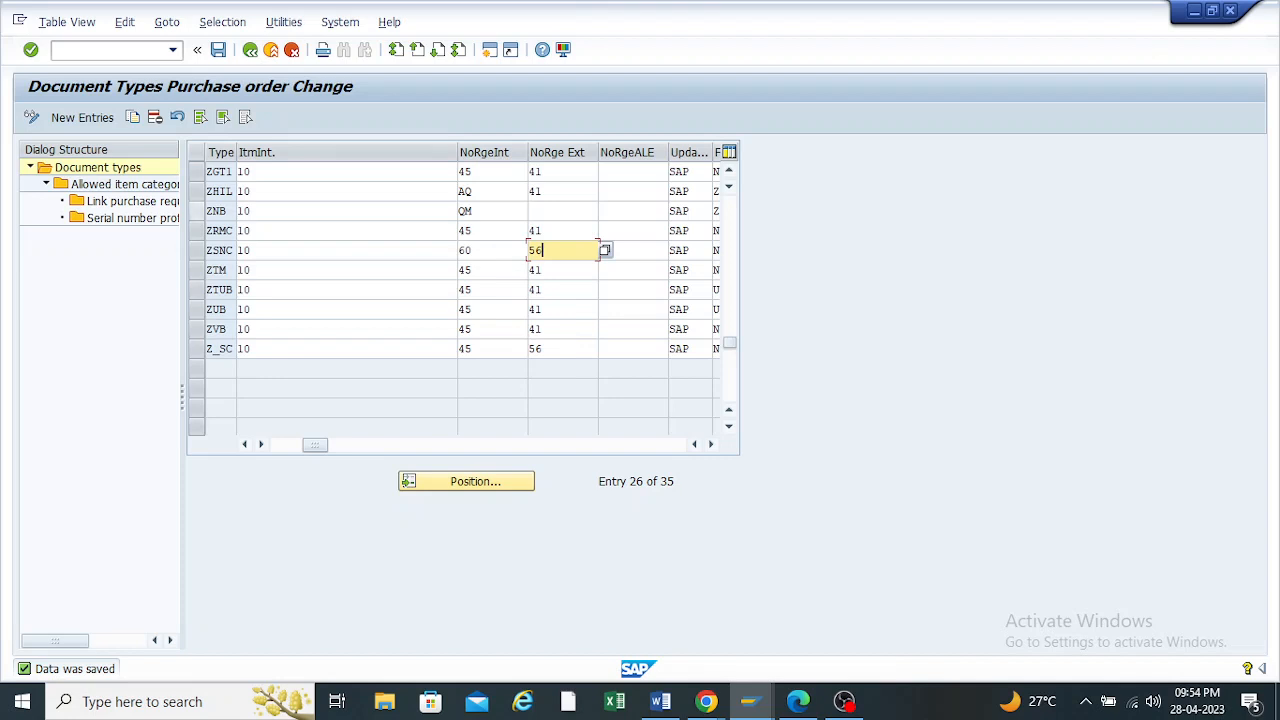
# Select document type ZNB, widen the dialog structure, and open its Link purchase requisition - document type view
pyautogui.moveTo(473, 211); pyautogui.dragTo(459, 211)
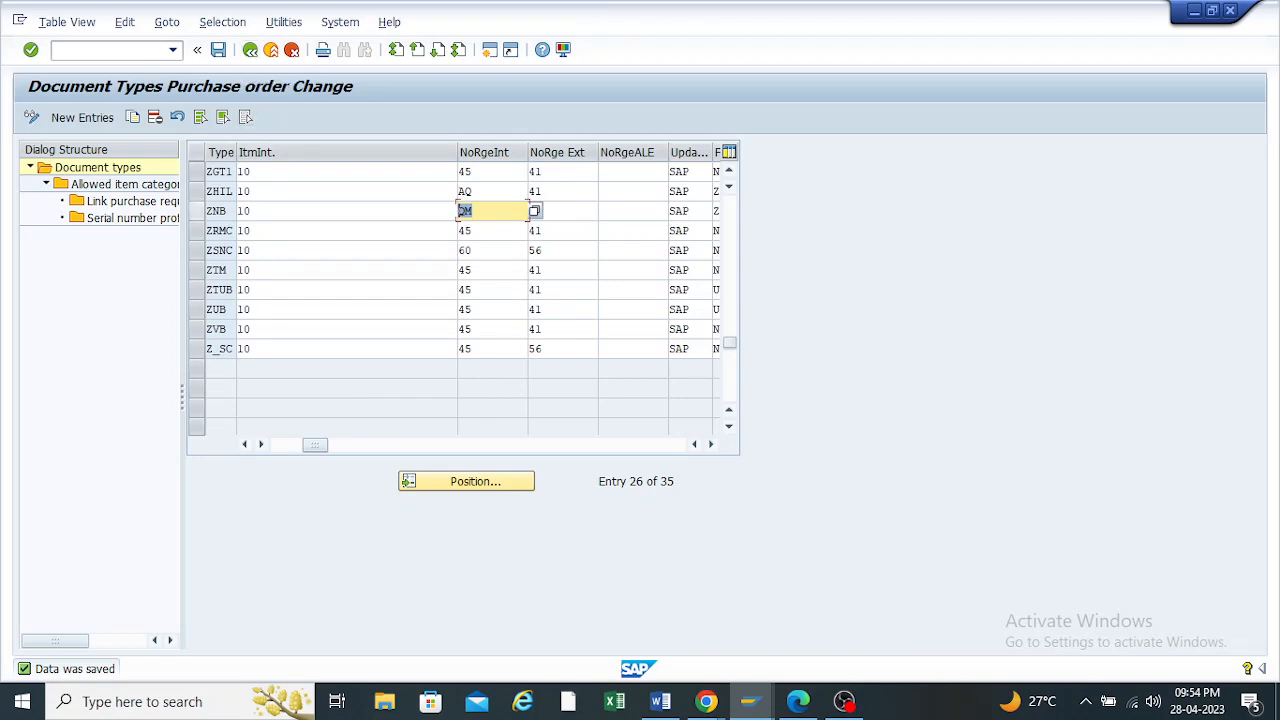
pyautogui.click(197, 211)
pyautogui.click(244, 445)
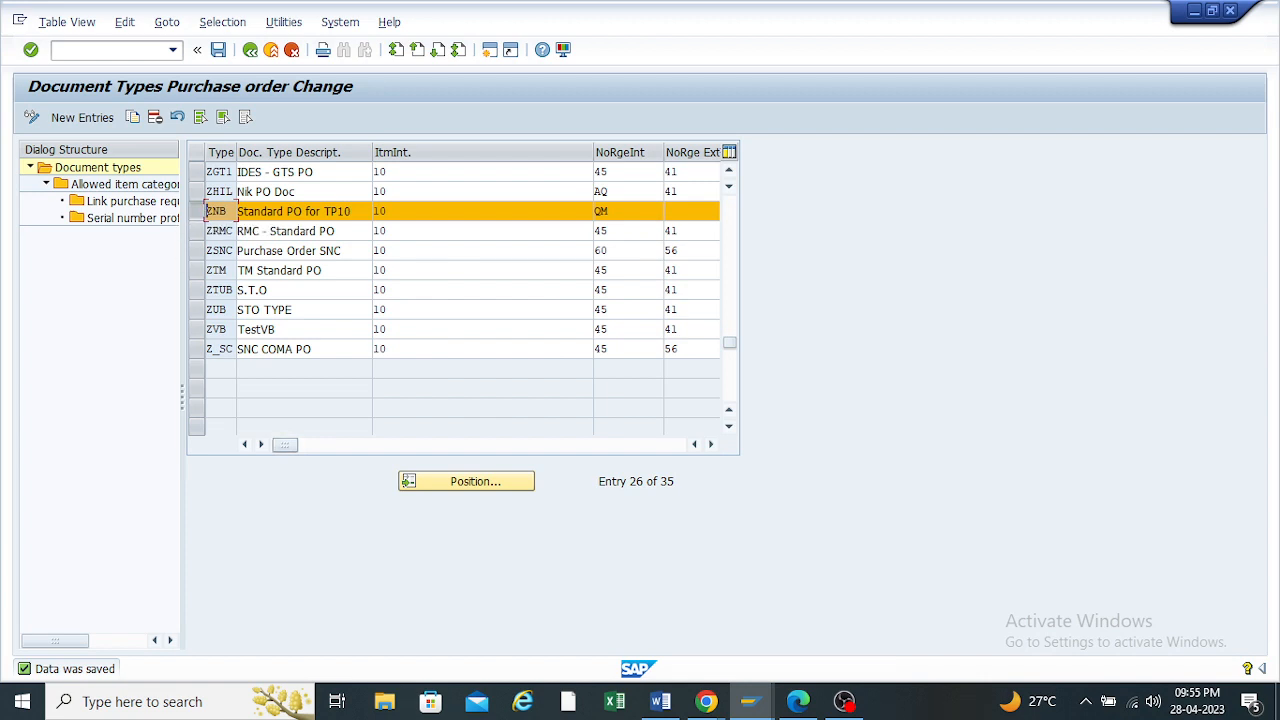
pyautogui.moveTo(182, 395); pyautogui.dragTo(377, 395)
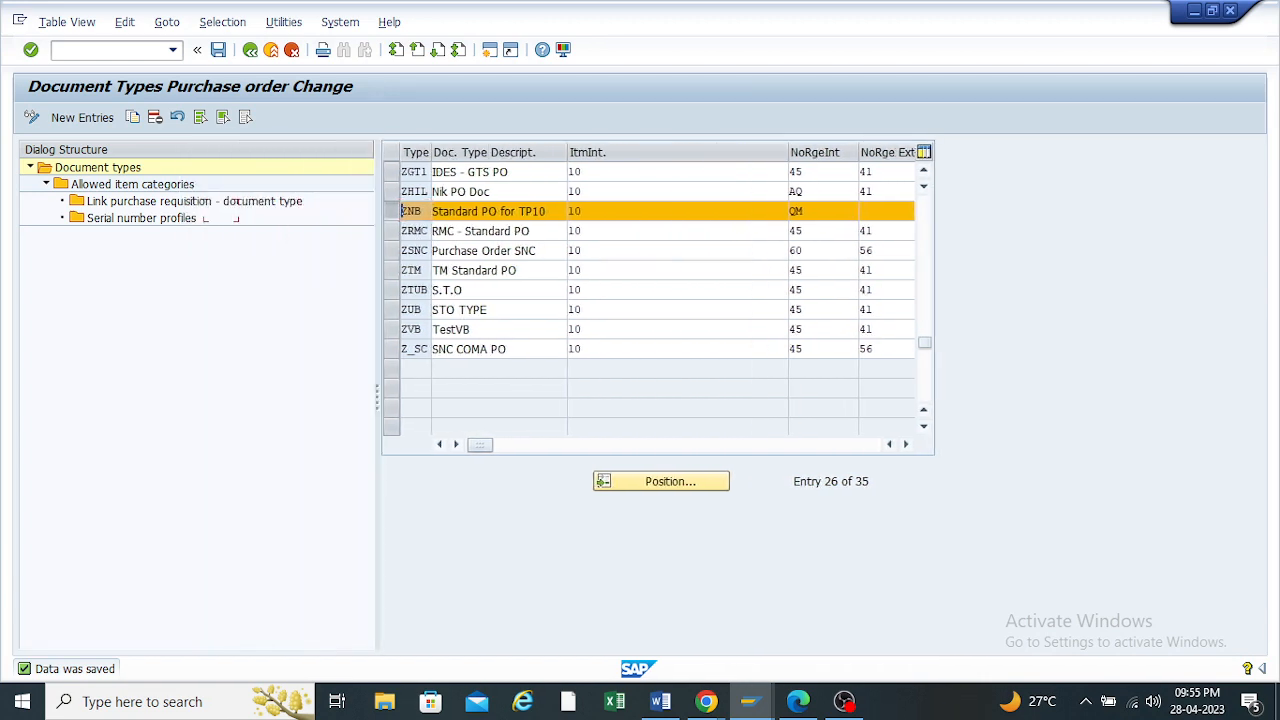
pyautogui.click(300, 201)
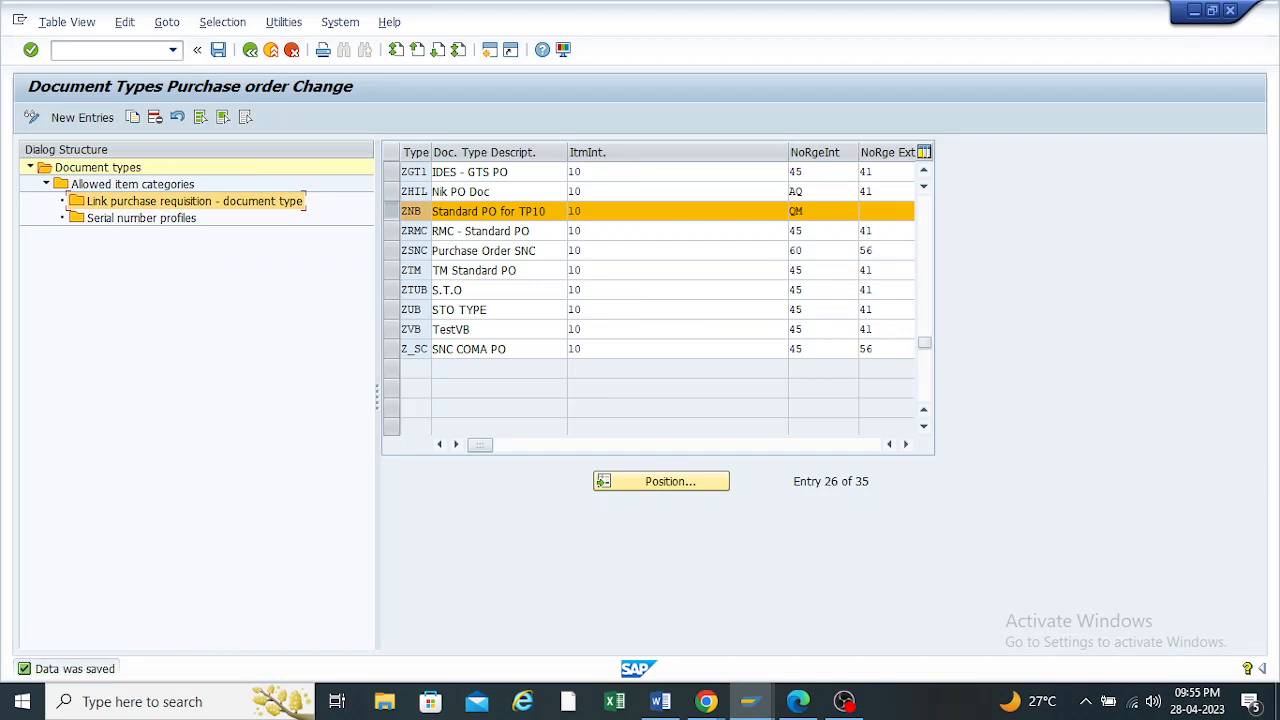
pyautogui.doubleClick(300, 201)
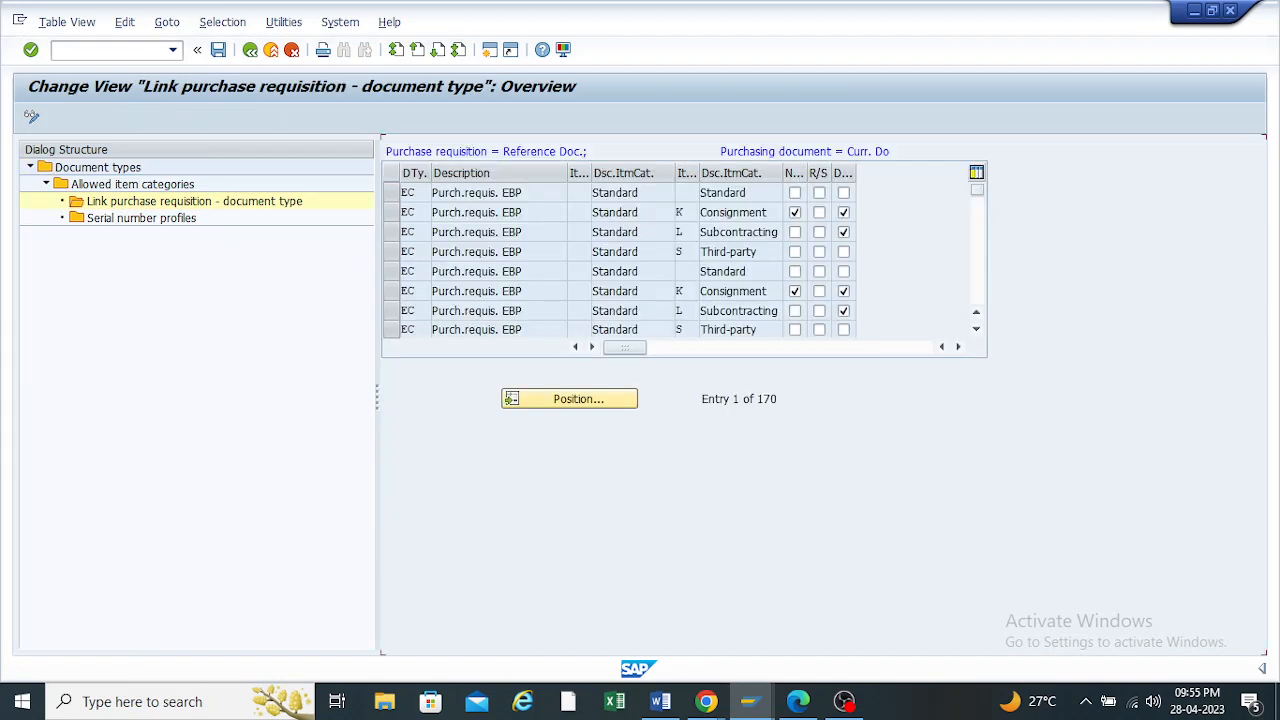
# Delete all purchase requisition link entries of purchase order document type ZNB
pyautogui.scroll(-5, 680, 260)
pyautogui.scroll(-7, 680, 260)
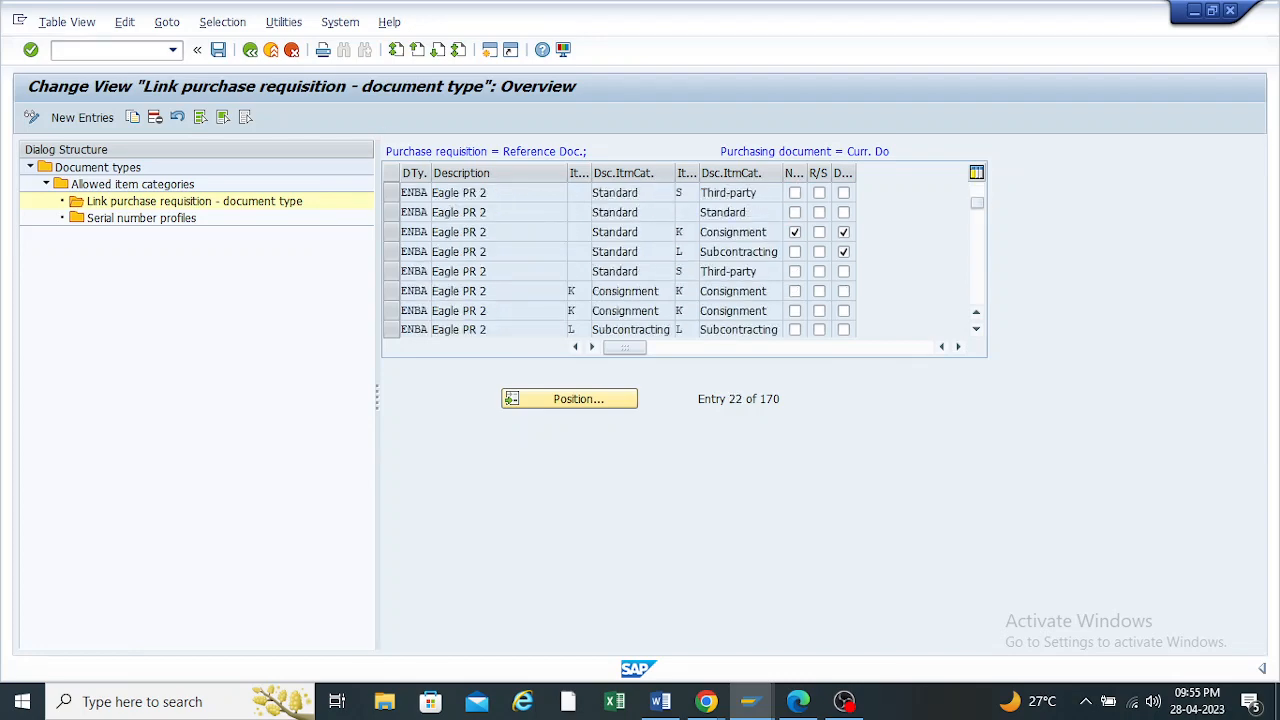
pyautogui.scroll(-12, 680, 260)
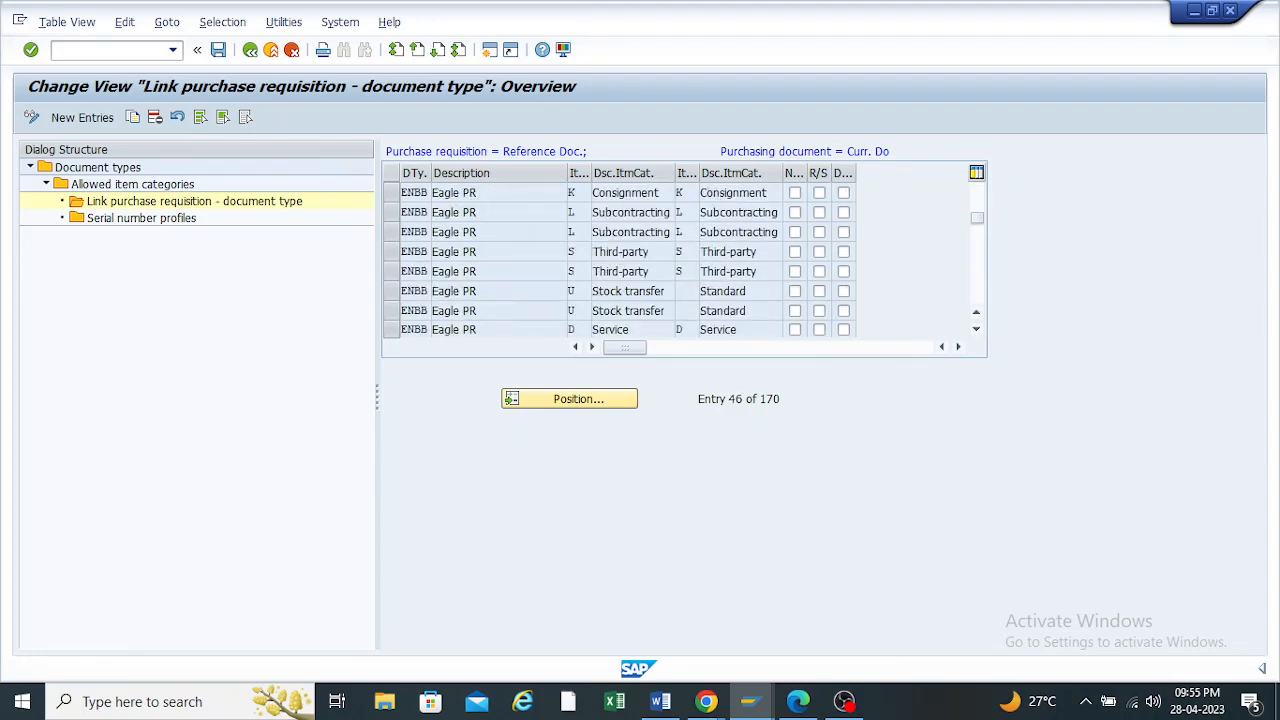
pyautogui.scroll(-8, 680, 260)
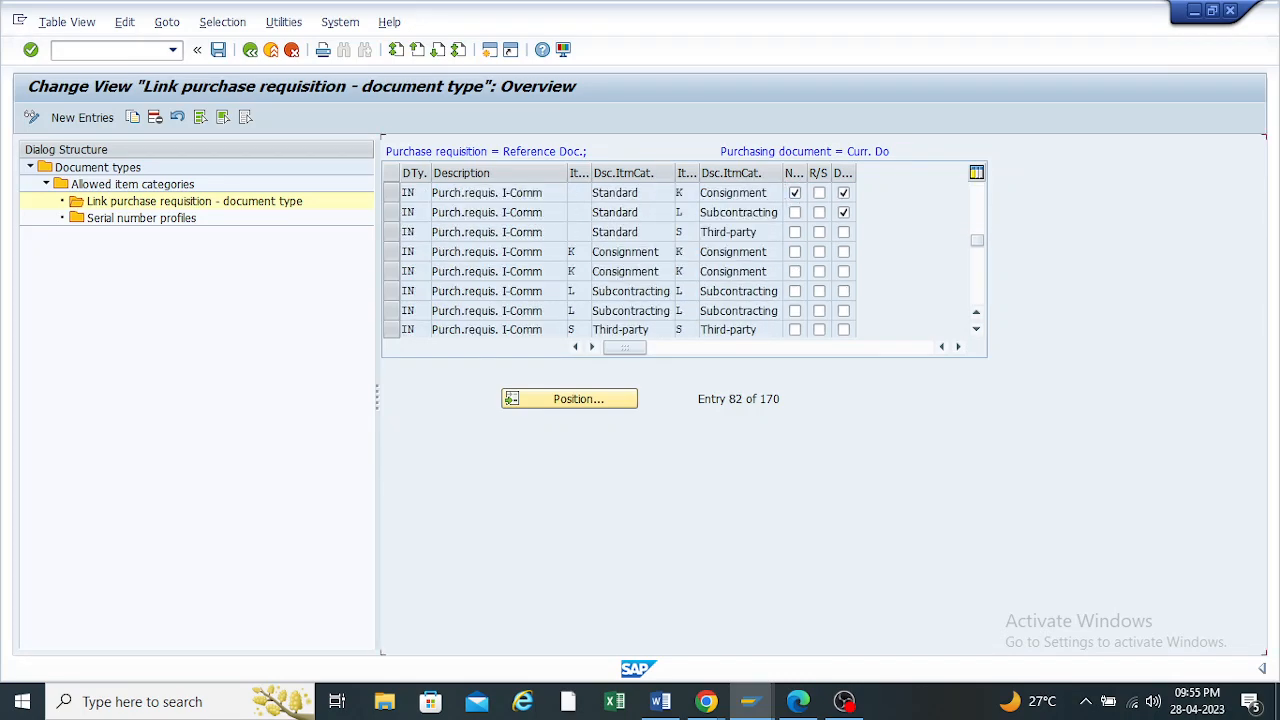
pyautogui.scroll(-1, 680, 260)
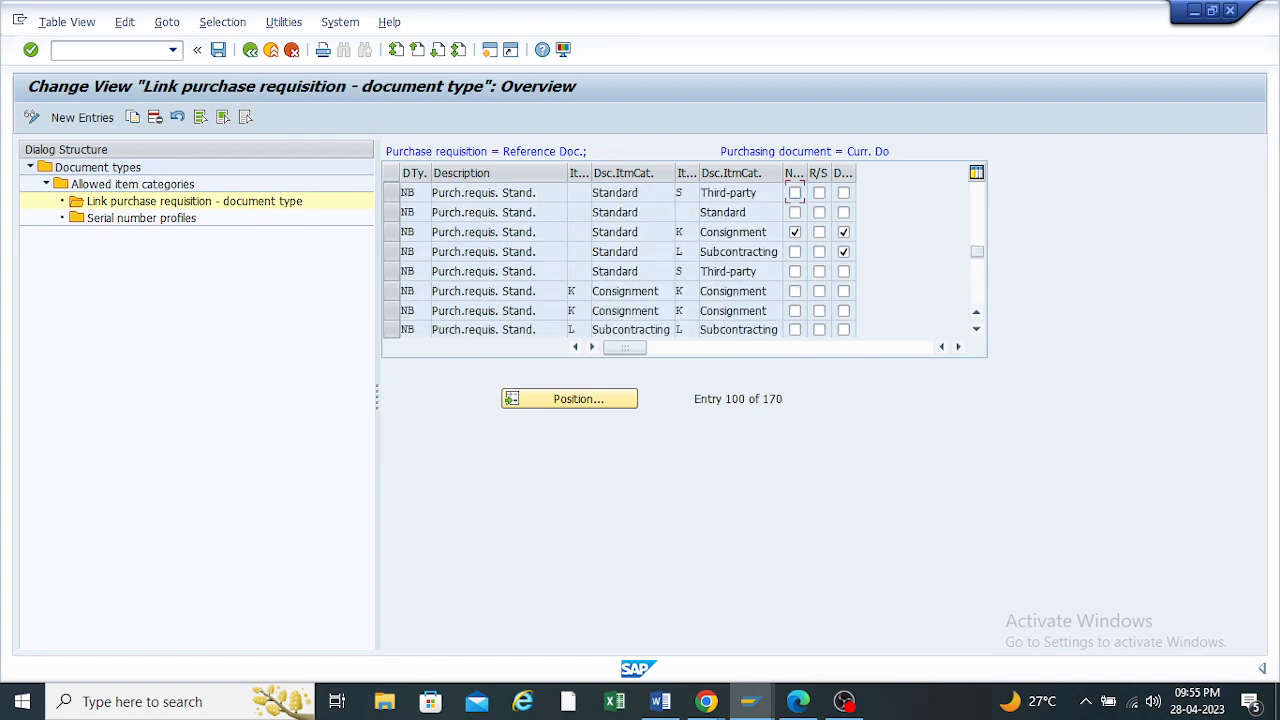
pyautogui.press('F7')
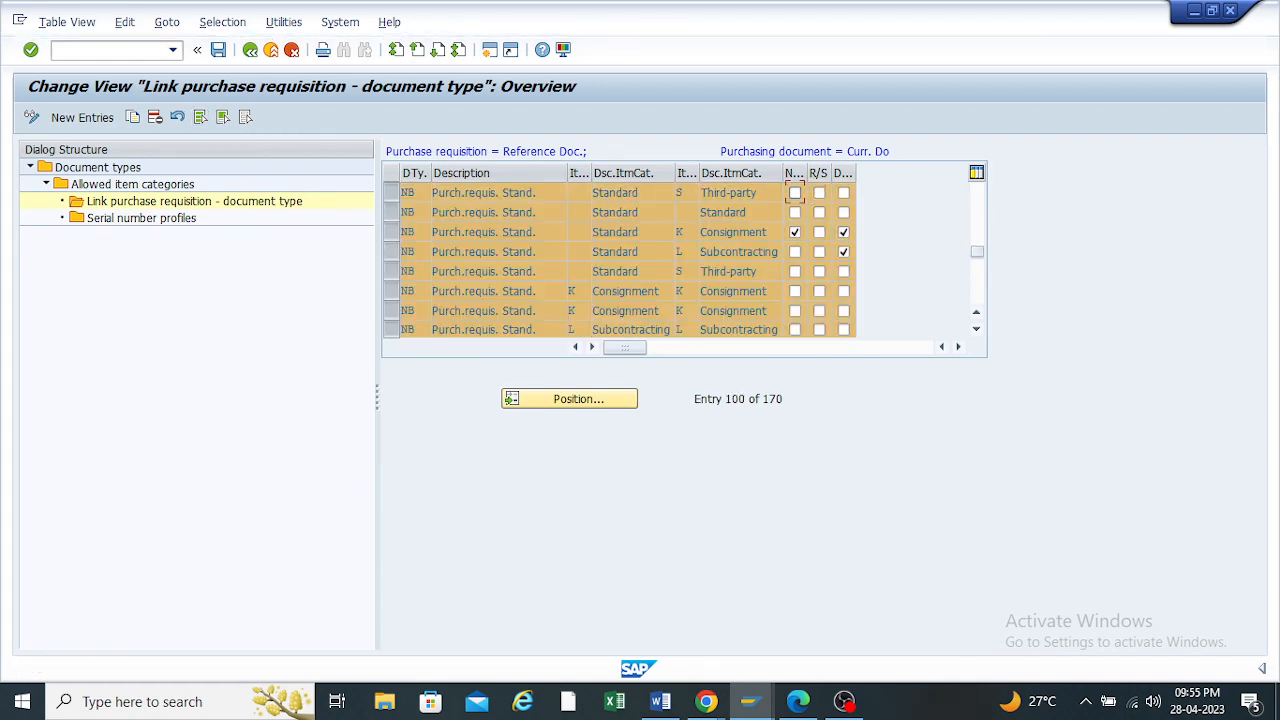
pyautogui.hotkey('shift', 'F2')
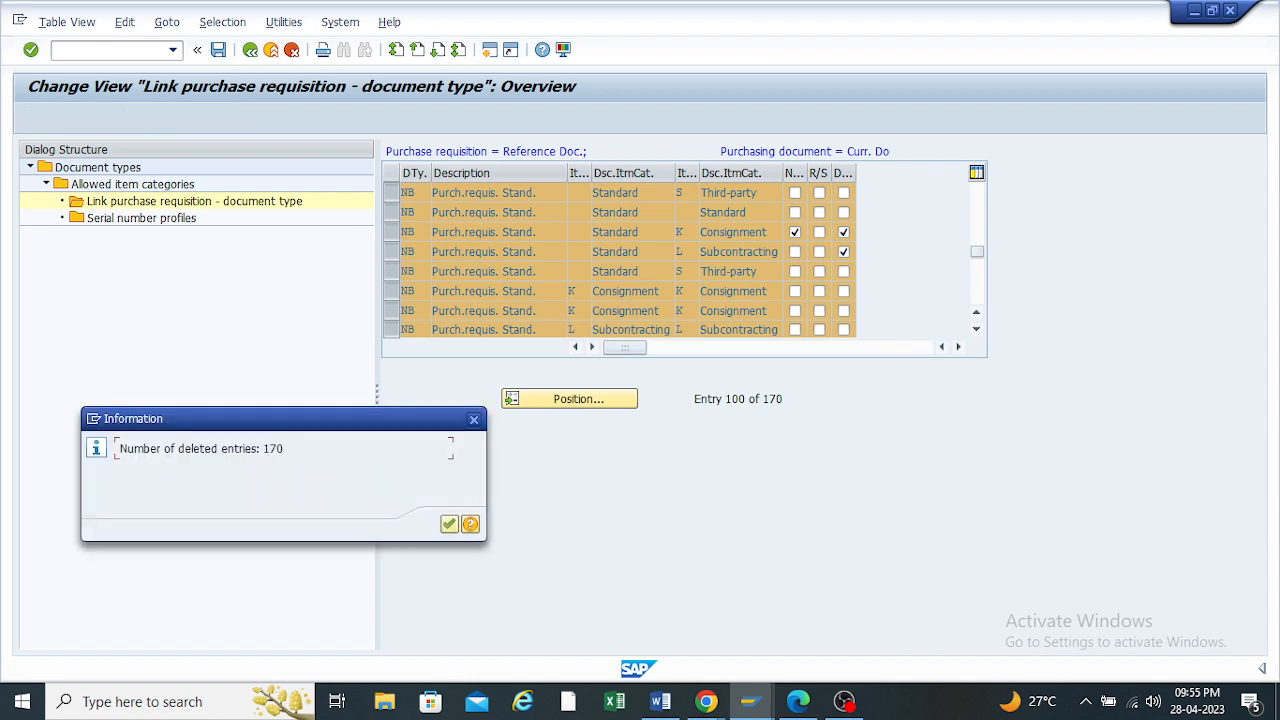
pyautogui.press('Return')
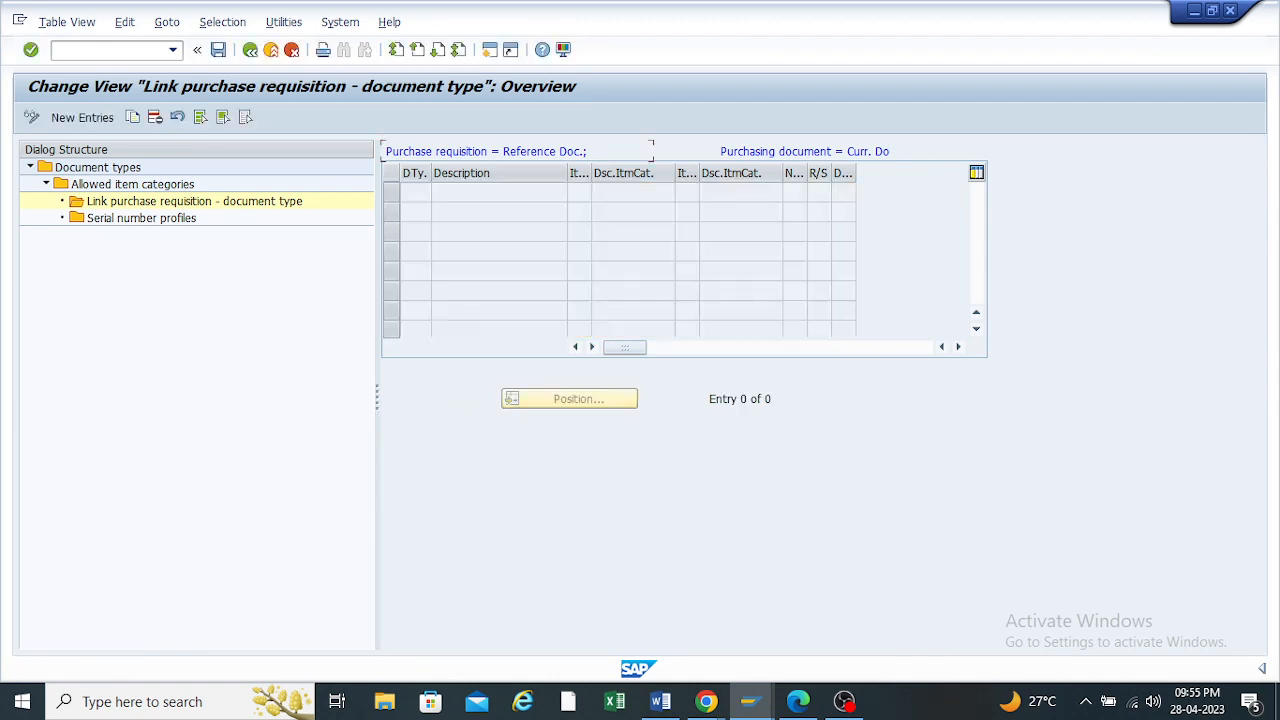
# Save the changed document type link view and go back to the Display IMG structure
pyautogui.click(218, 49)
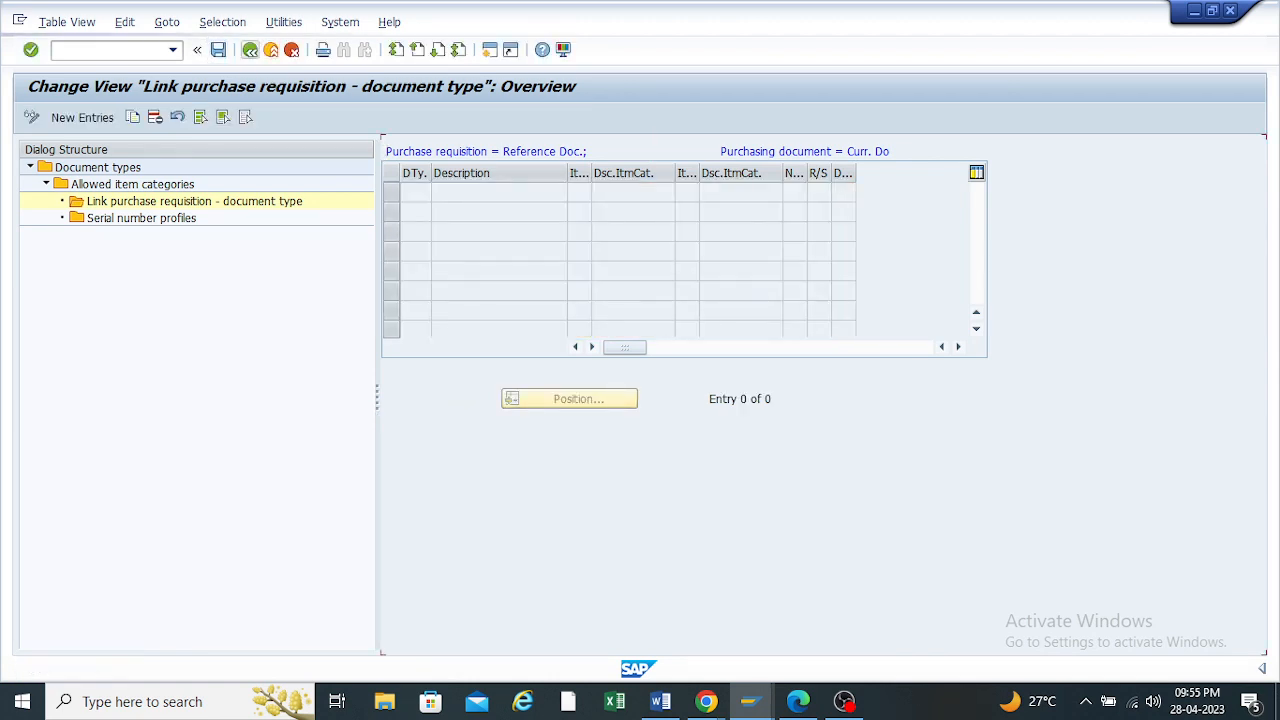
pyautogui.click(250, 49)
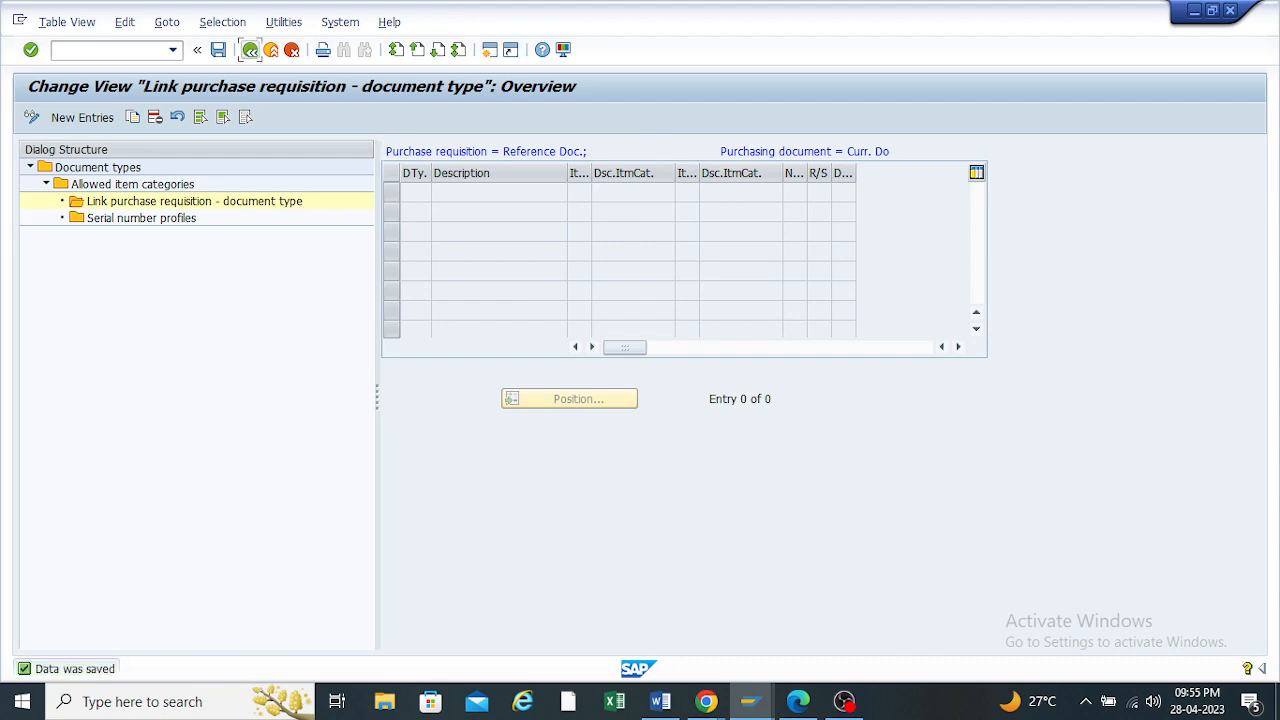
pyautogui.click(250, 49)
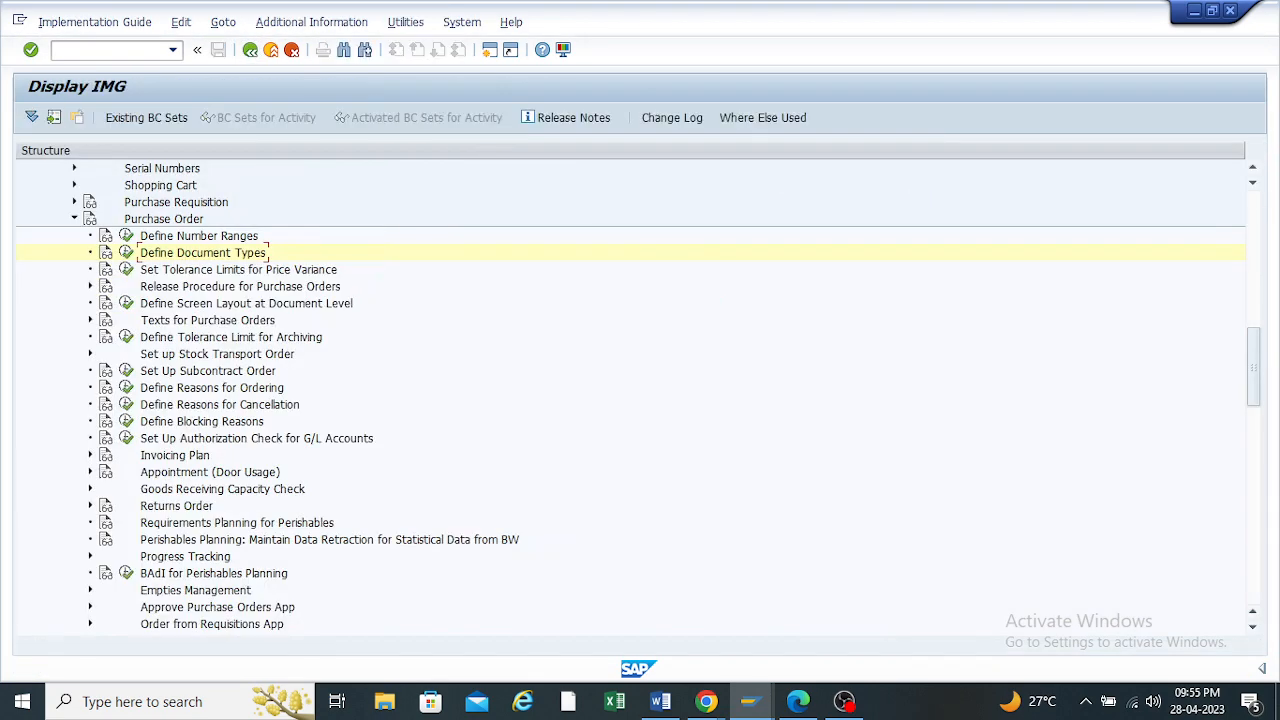
# Switch to the Create Purchase Order session and open an additional SAP session from it
pyautogui.moveTo(748, 701)
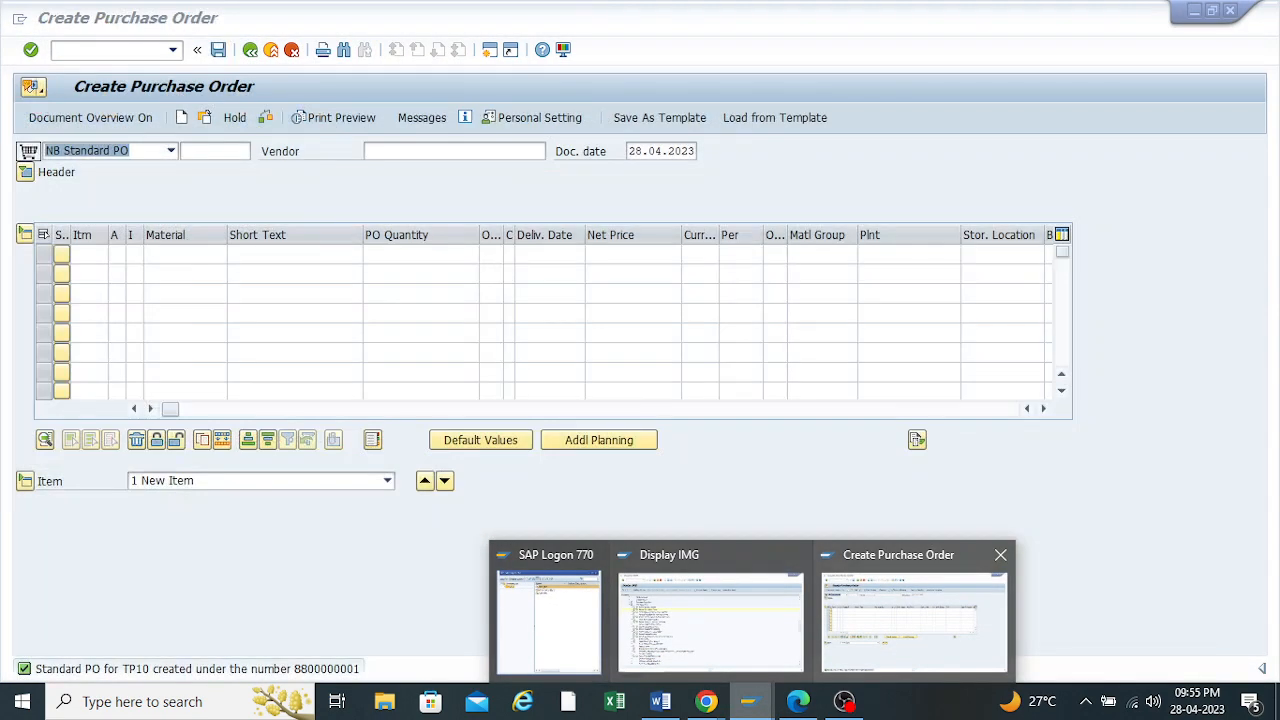
pyautogui.click(903, 614)
pyautogui.click(489, 50)
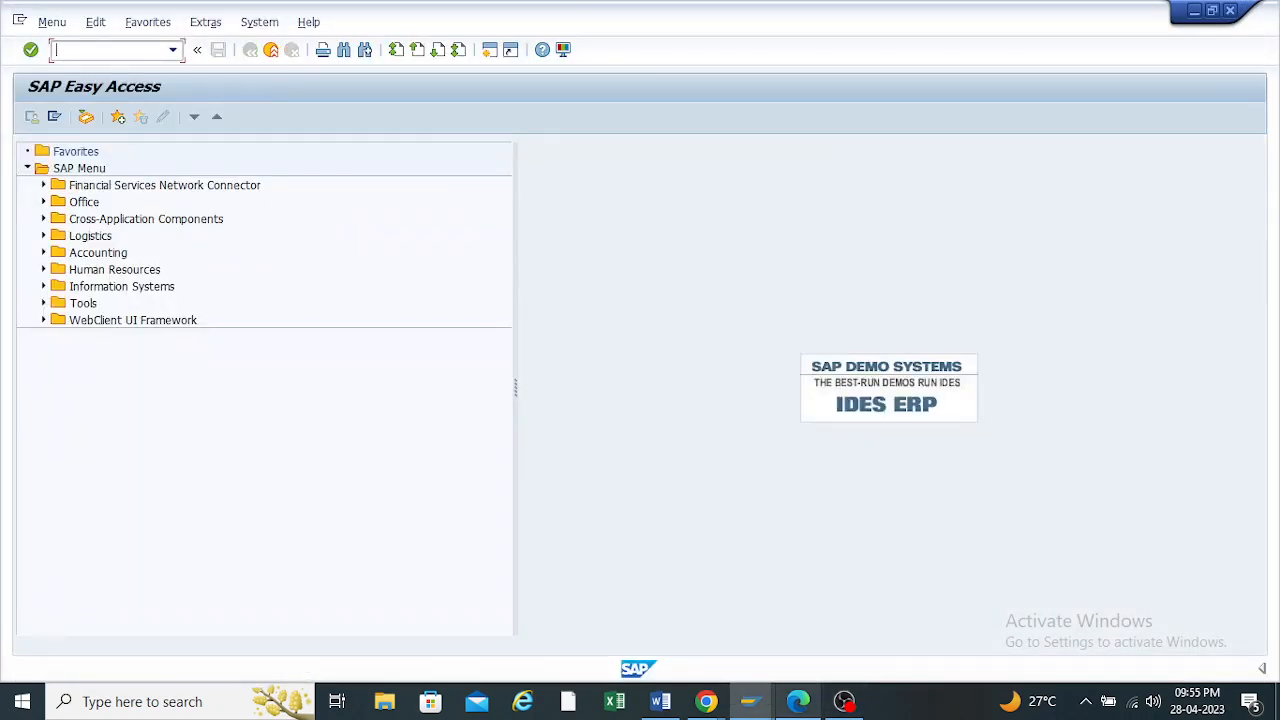
# Switch to the Purchasing Document Configuration PDF in Edge and review the document type mapping instructions on pages 20 to 22
pyautogui.click(798, 701)
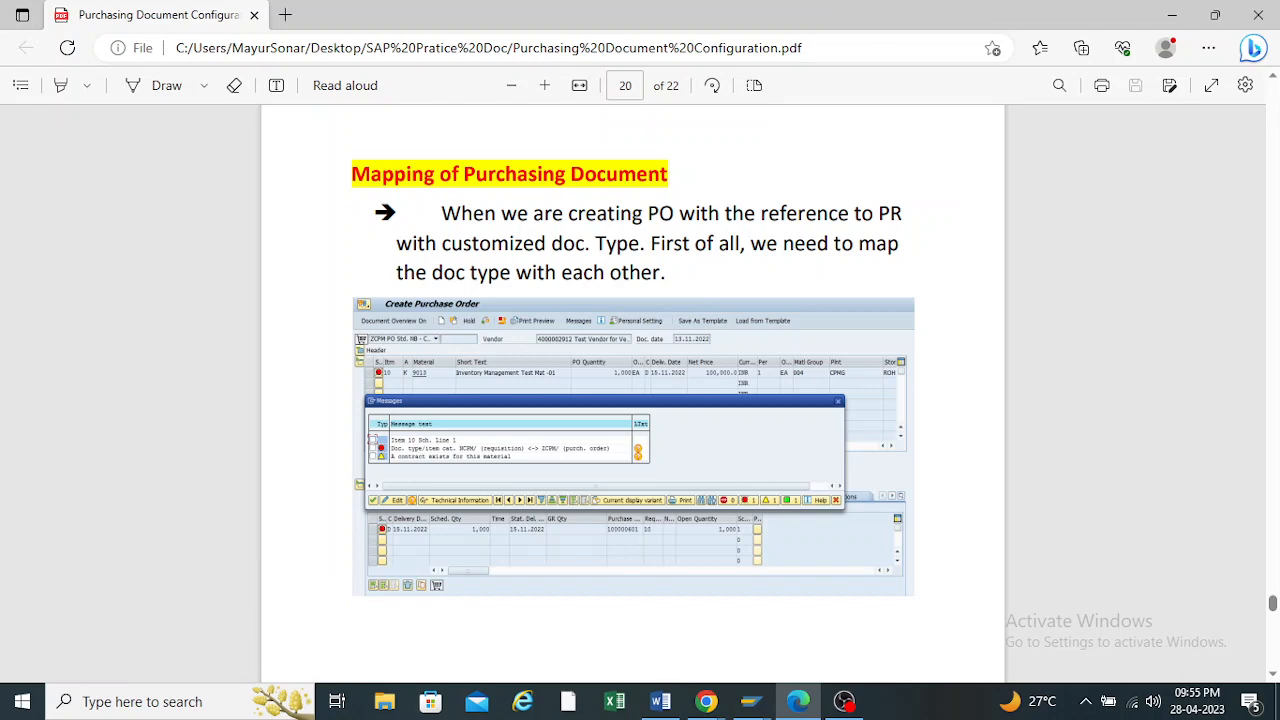
pyautogui.scroll(-5, 633, 390)
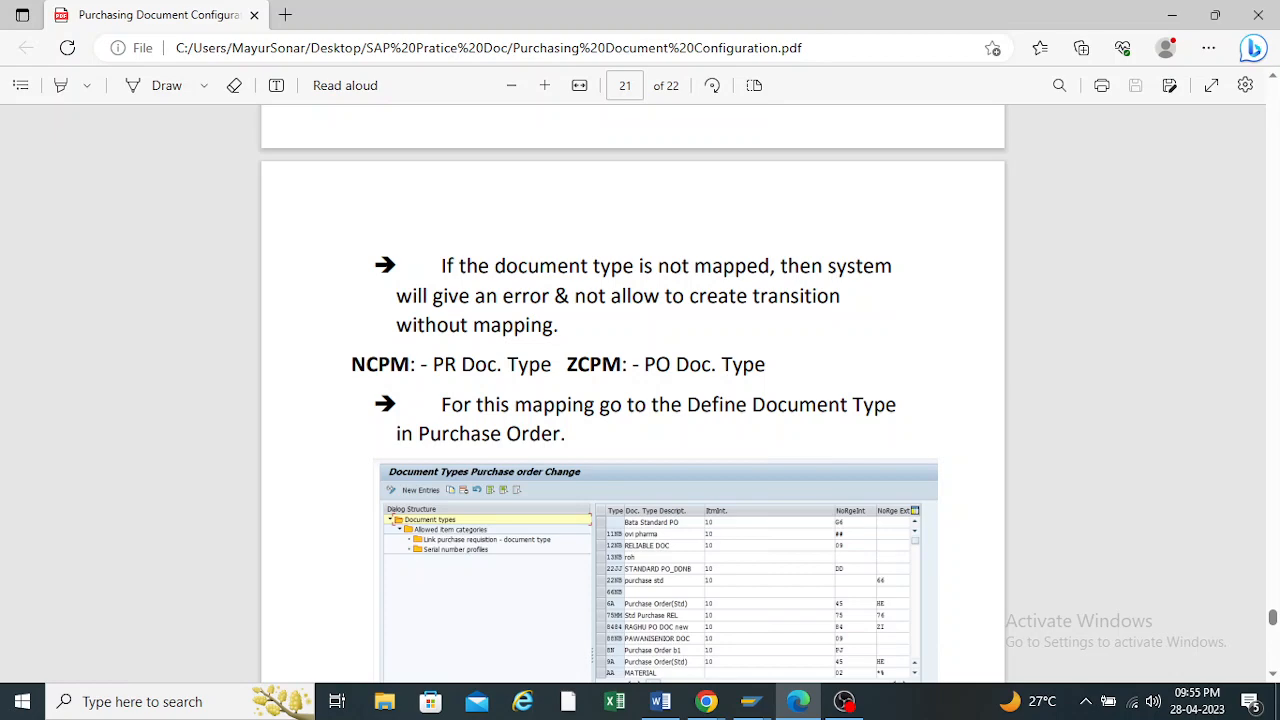
pyautogui.scroll(-2, 633, 400)
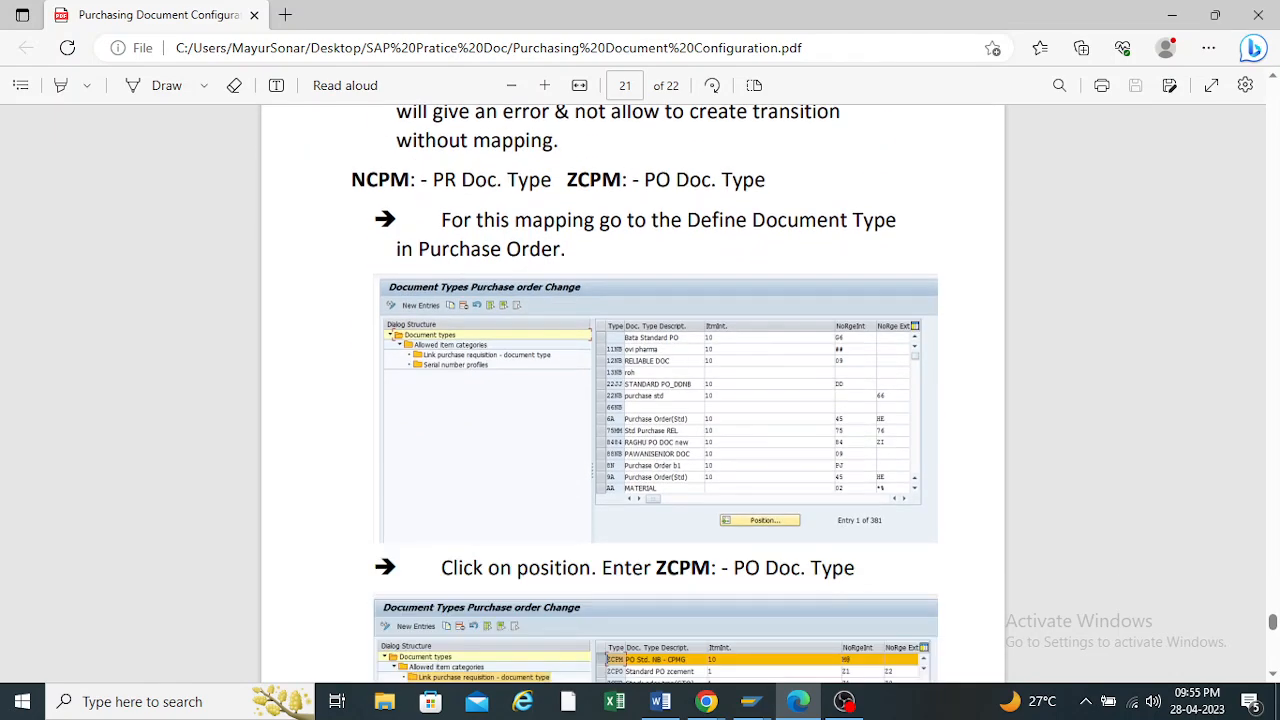
pyautogui.scroll(-10, 633, 400)
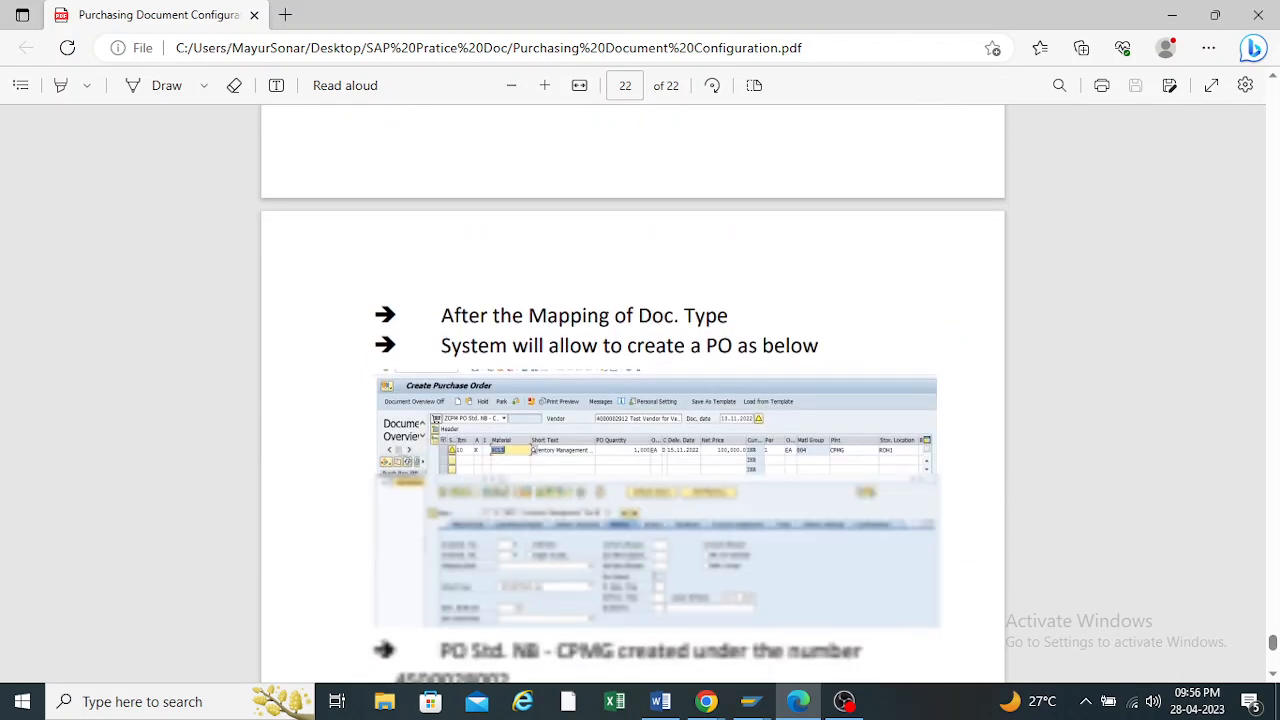
pyautogui.scroll(-4, 633, 400)
pyautogui.scroll(12, 633, 400)
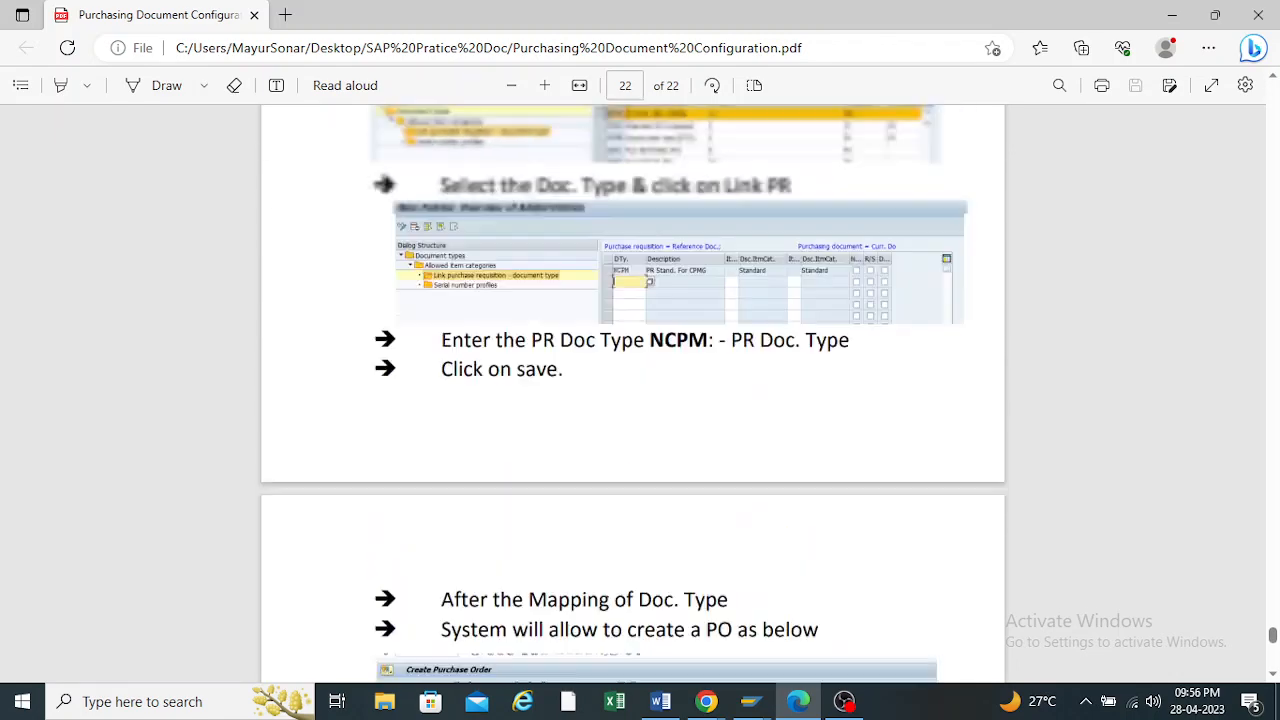
# Return to the SAP Easy Access session and start transaction me51n to create a purchase requisition
pyautogui.click(751, 702)
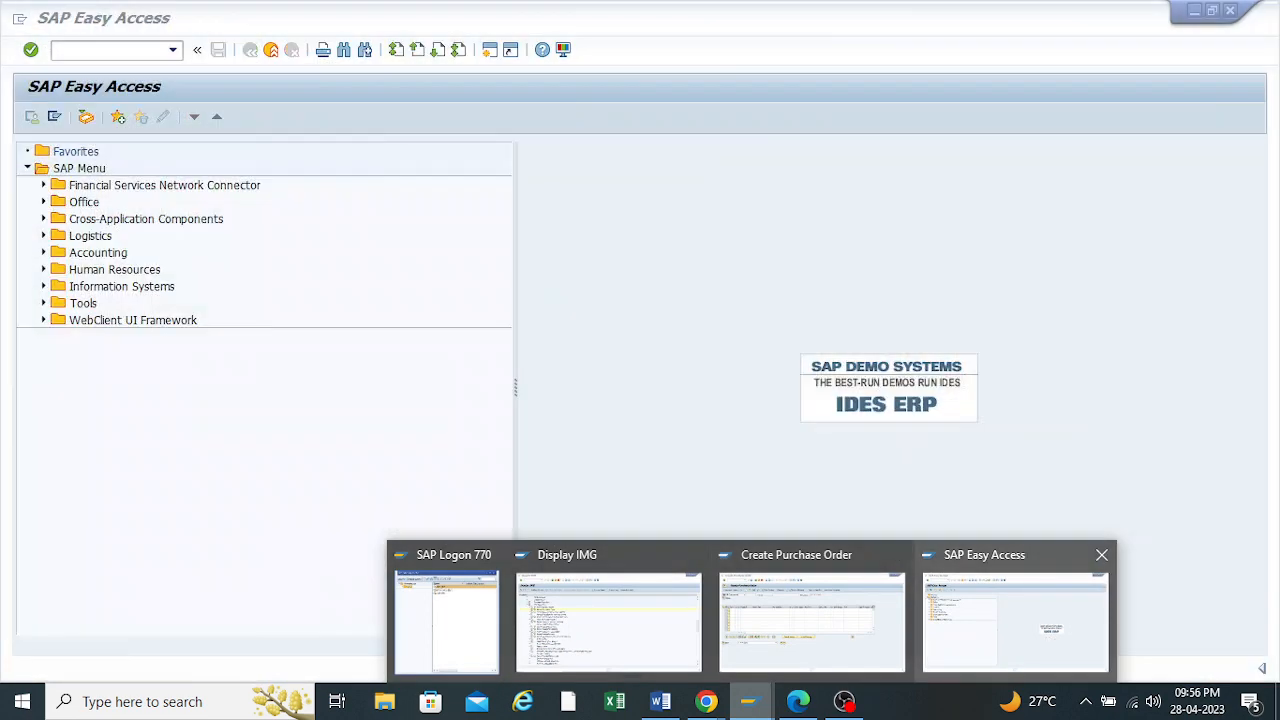
pyautogui.click(1015, 620)
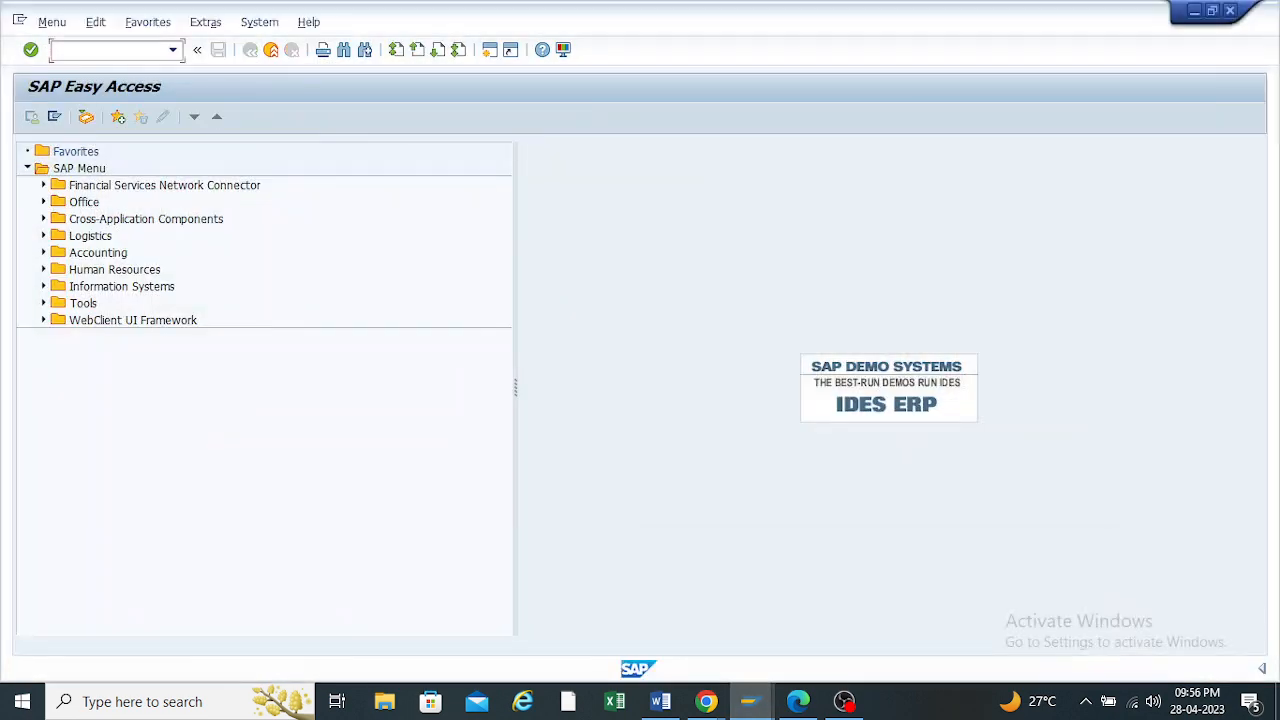
pyautogui.click(172, 49)
pyautogui.press('Down')
pyautogui.press('Down')
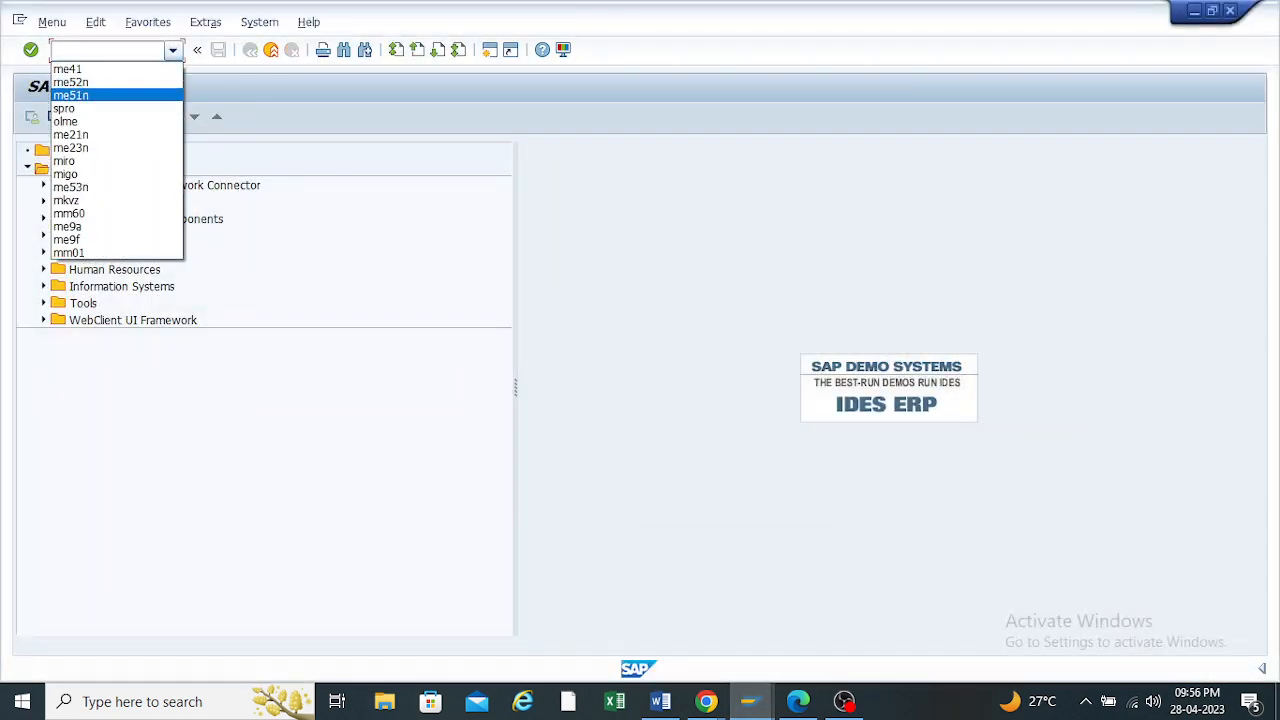
pyautogui.press('Return')
pyautogui.press('Return')
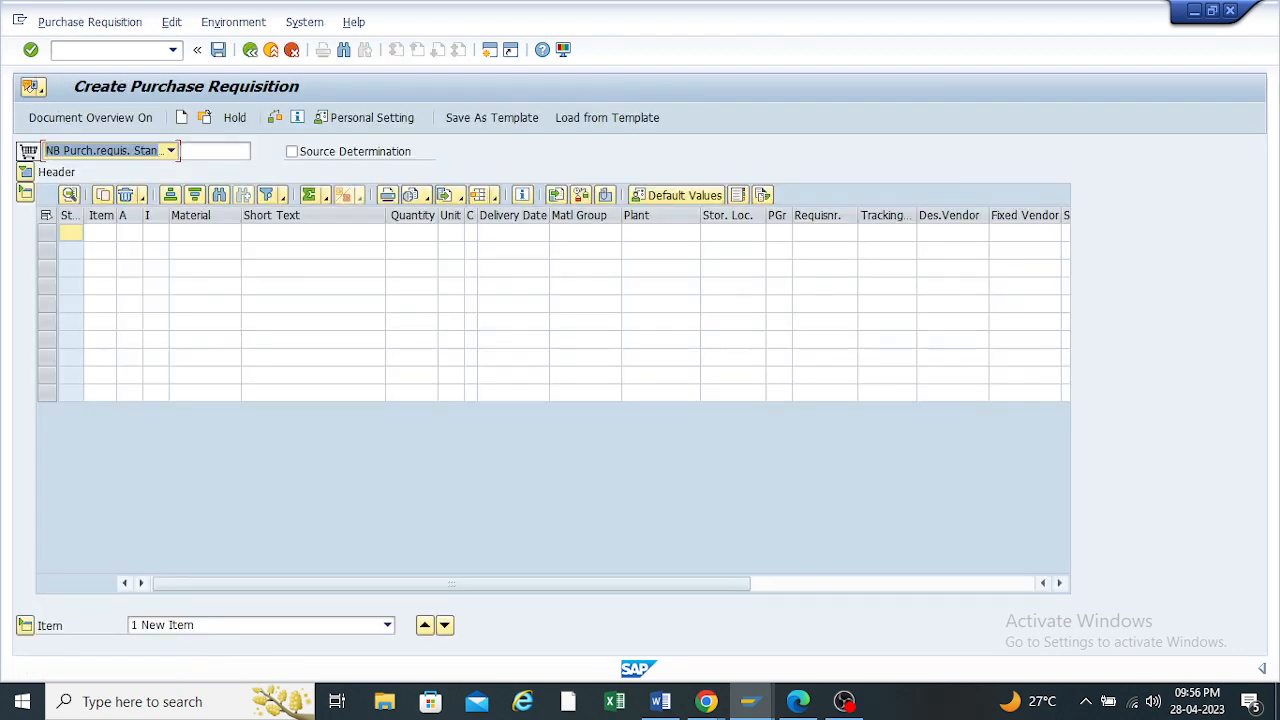
# Choose requisition document type ZNBT and enter material 100000105 with a quantity of 500 in the first item line
pyautogui.click(171, 151)
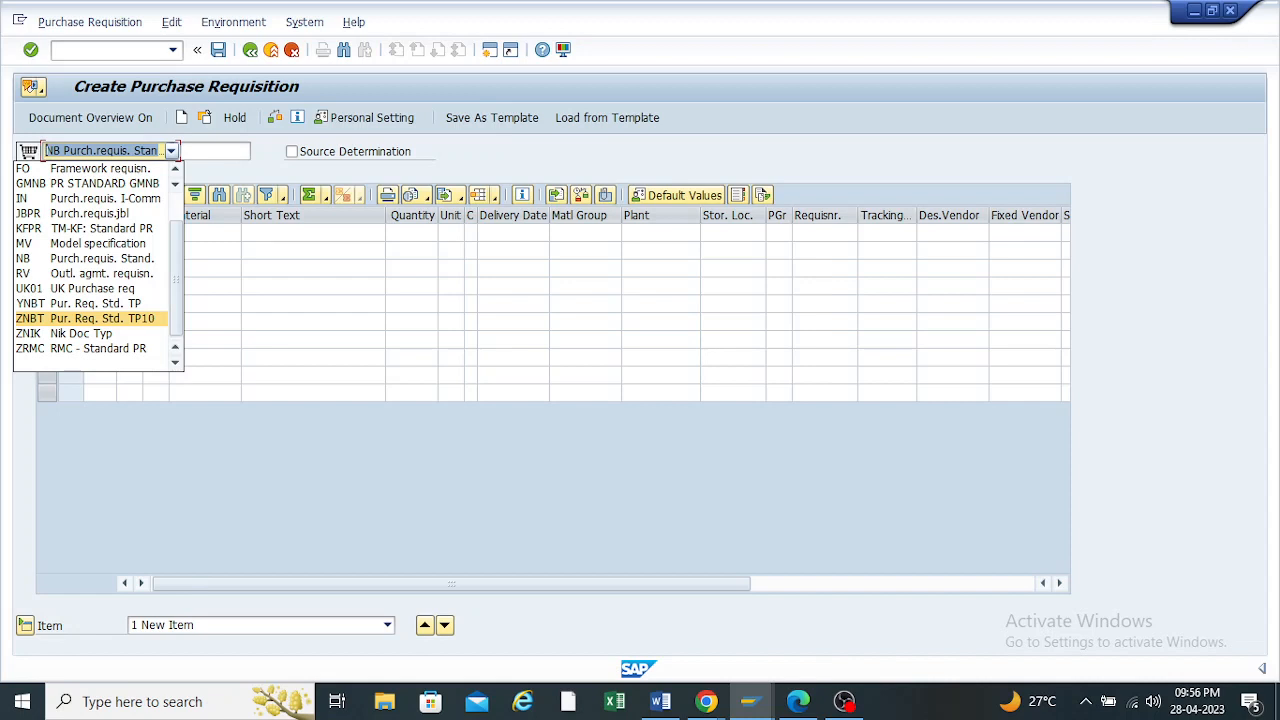
pyautogui.press('Return')
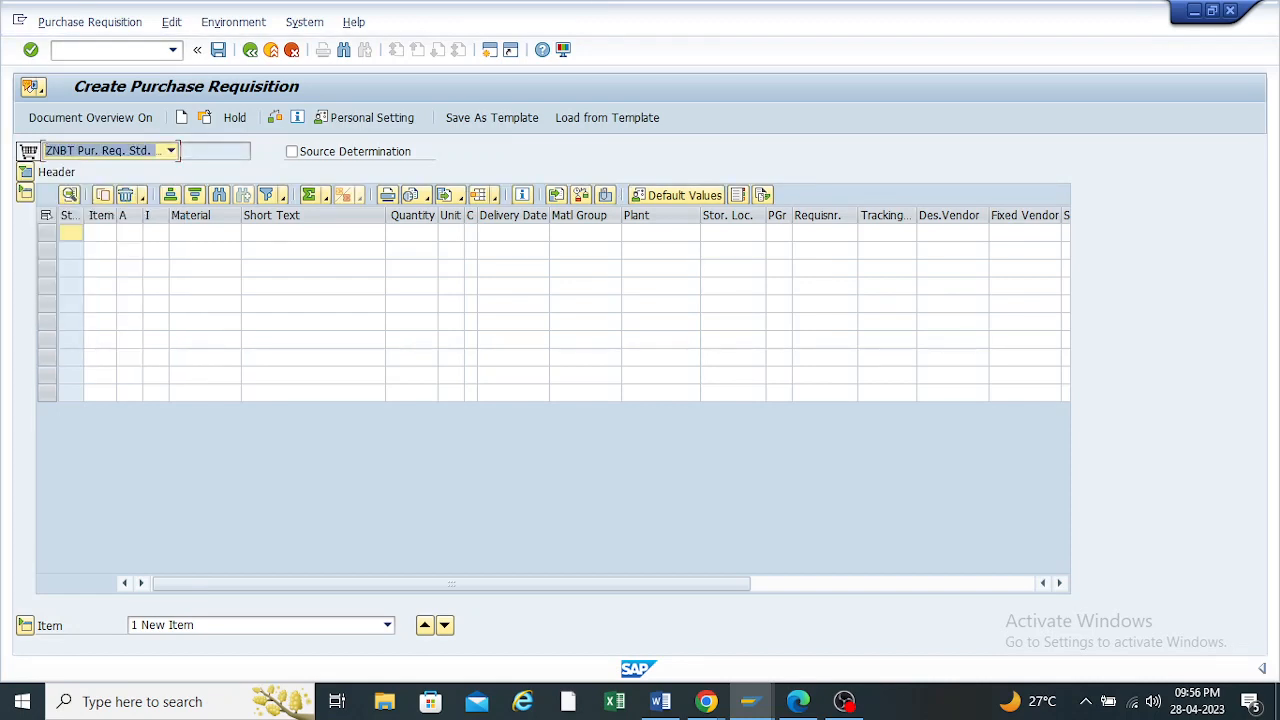
pyautogui.click(204, 232)
pyautogui.write('1')
pyautogui.click(204, 249)
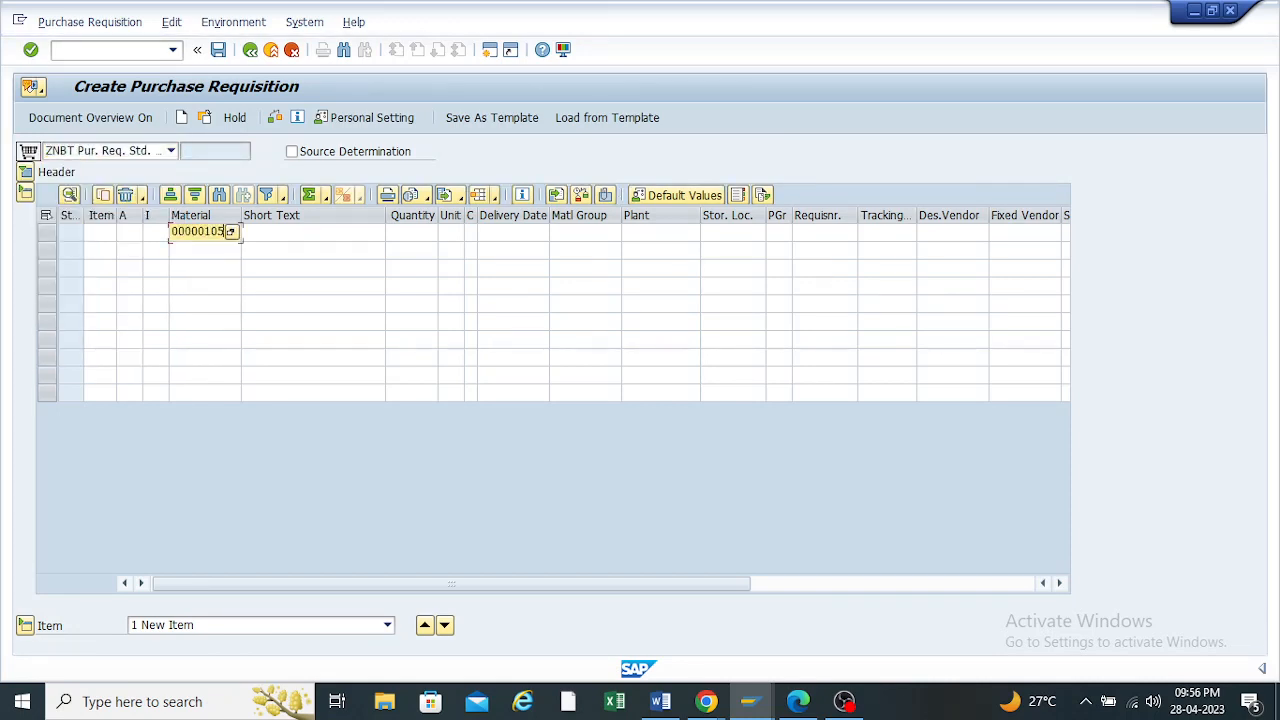
pyautogui.click(412, 232)
pyautogui.click(412, 249)
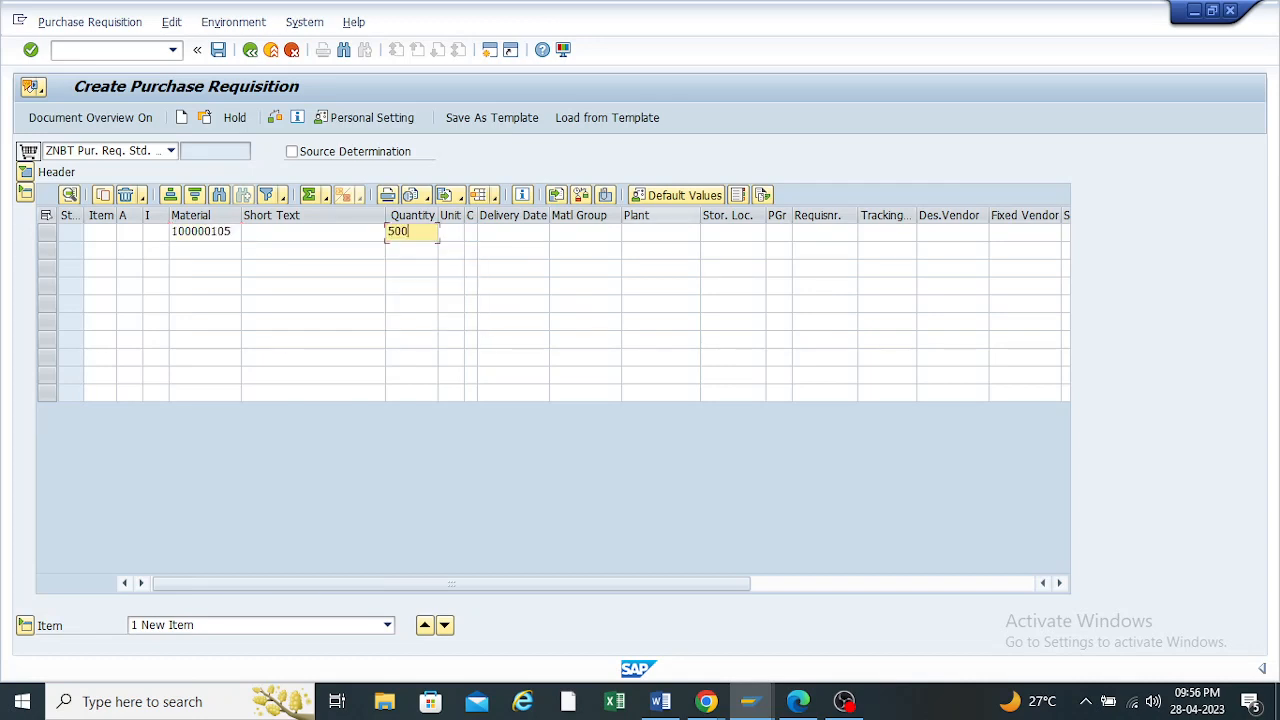
# Complete the item with plant tp10, storage location rm00, the requisitioner's name and tracking number 1234
pyautogui.click(660, 232)
pyautogui.click(660, 249)
pyautogui.click(732, 232)
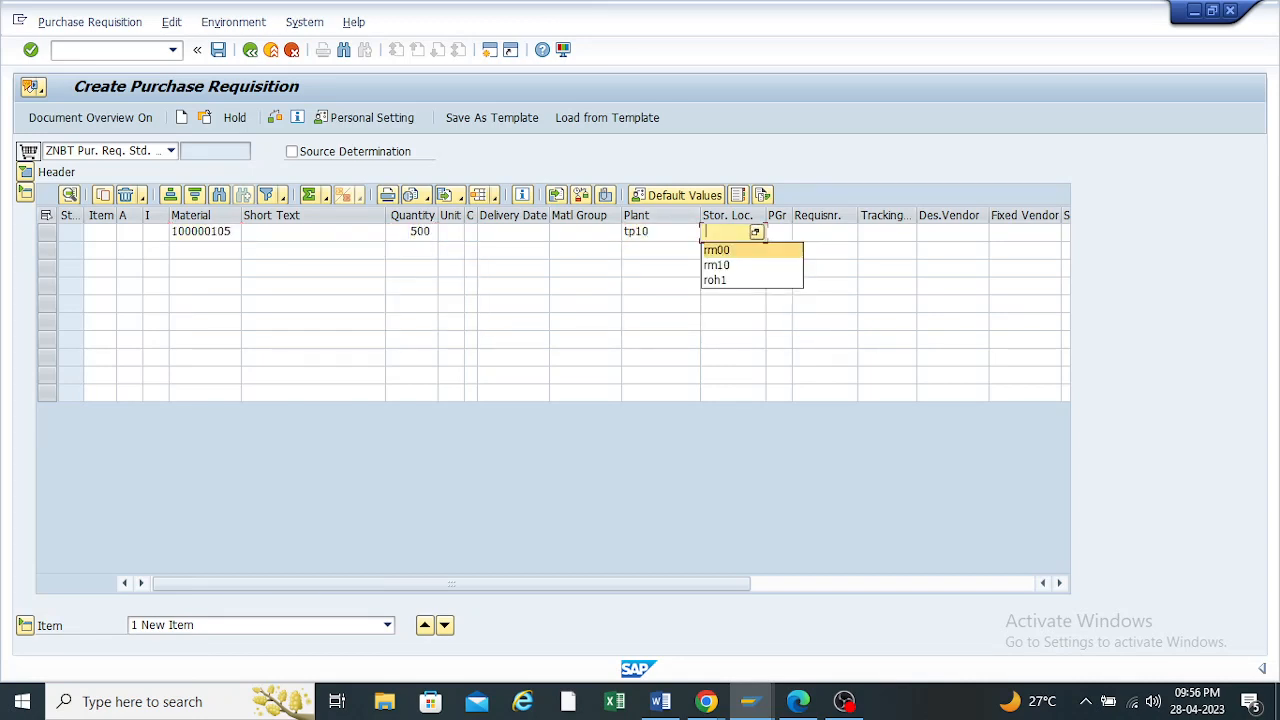
pyautogui.click(732, 249)
pyautogui.click(824, 215)
pyautogui.click(824, 232)
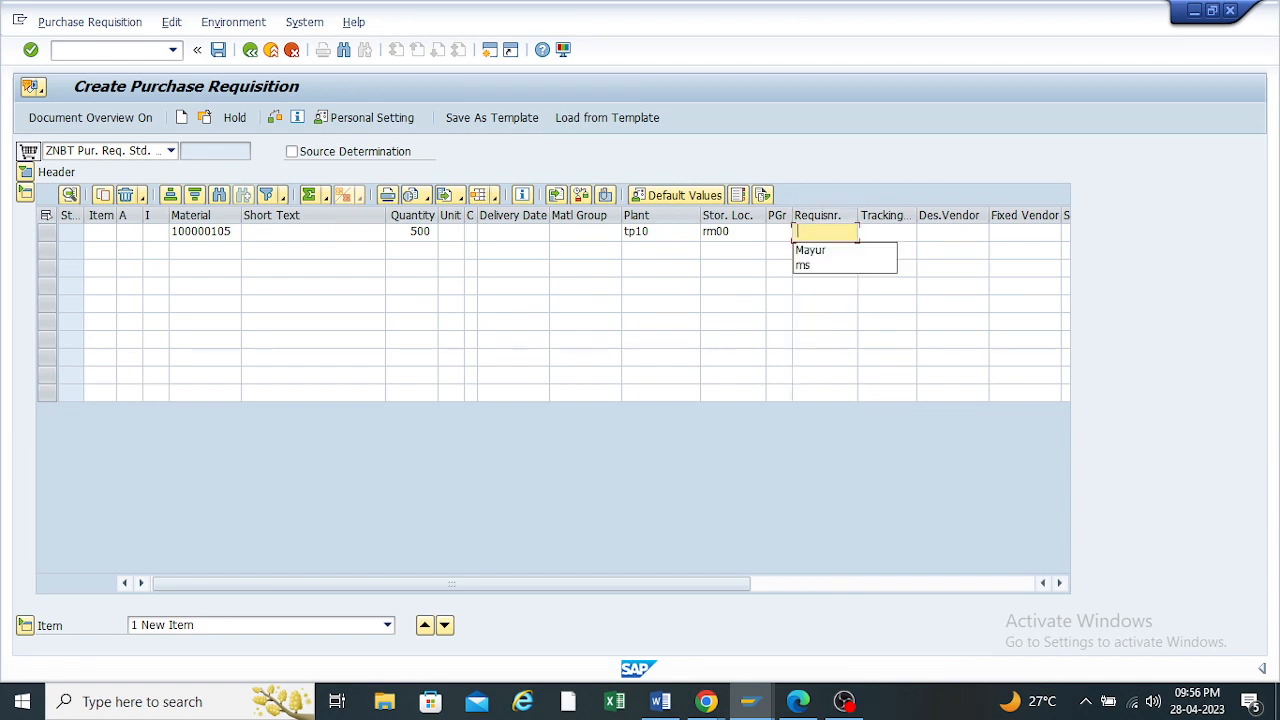
pyautogui.click(812, 249)
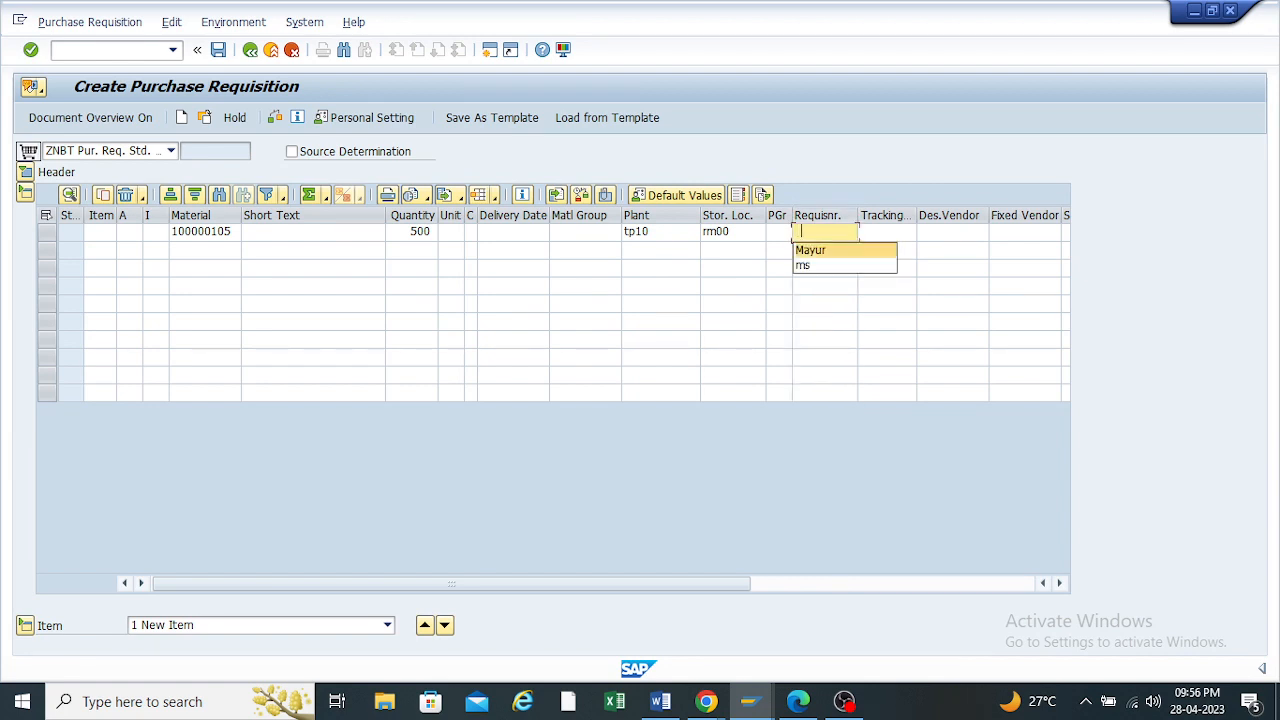
pyautogui.click(812, 249)
pyautogui.click(886, 232)
pyautogui.click(878, 249)
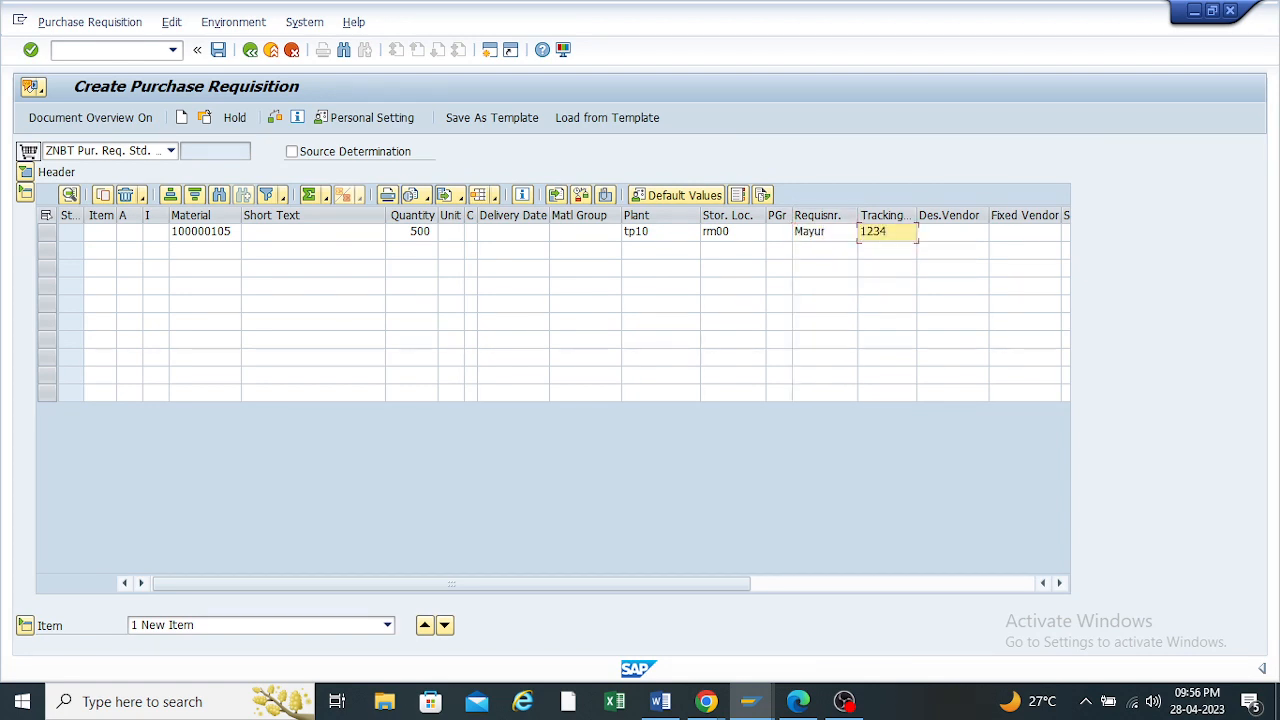
# Confirm the item entries, then check and save the purchase requisition
pyautogui.press('Return')
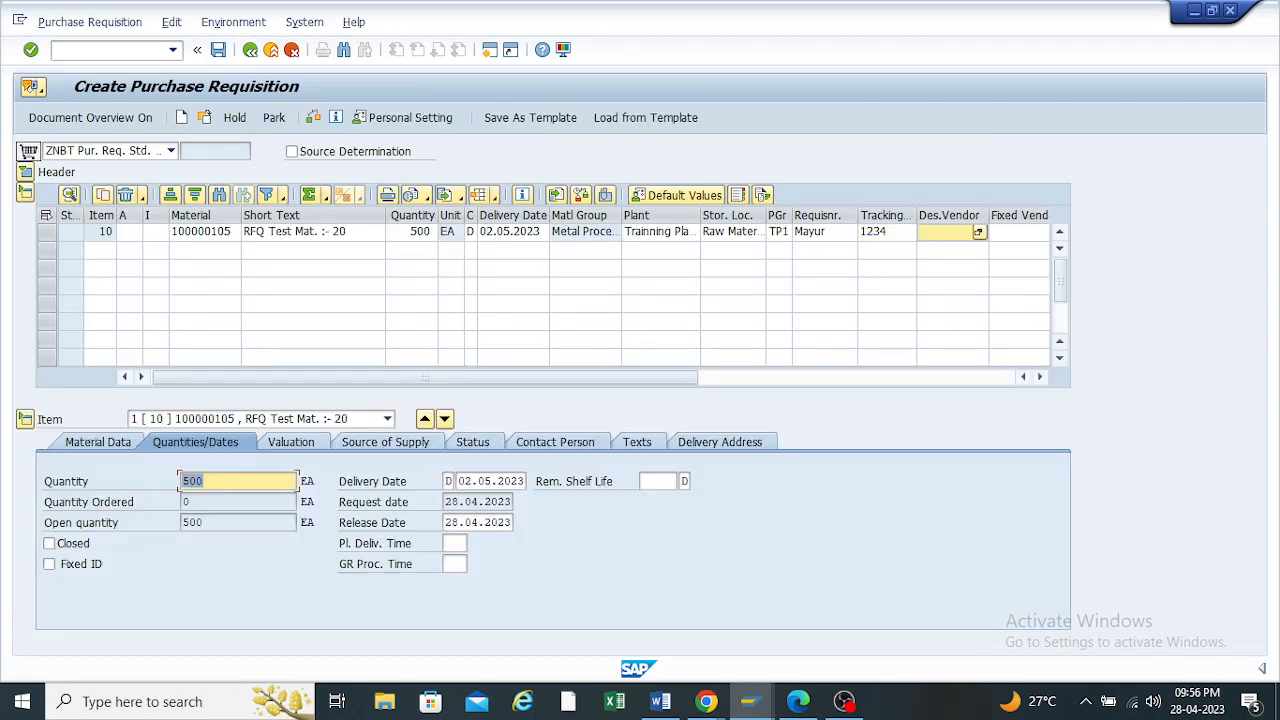
pyautogui.click(313, 118)
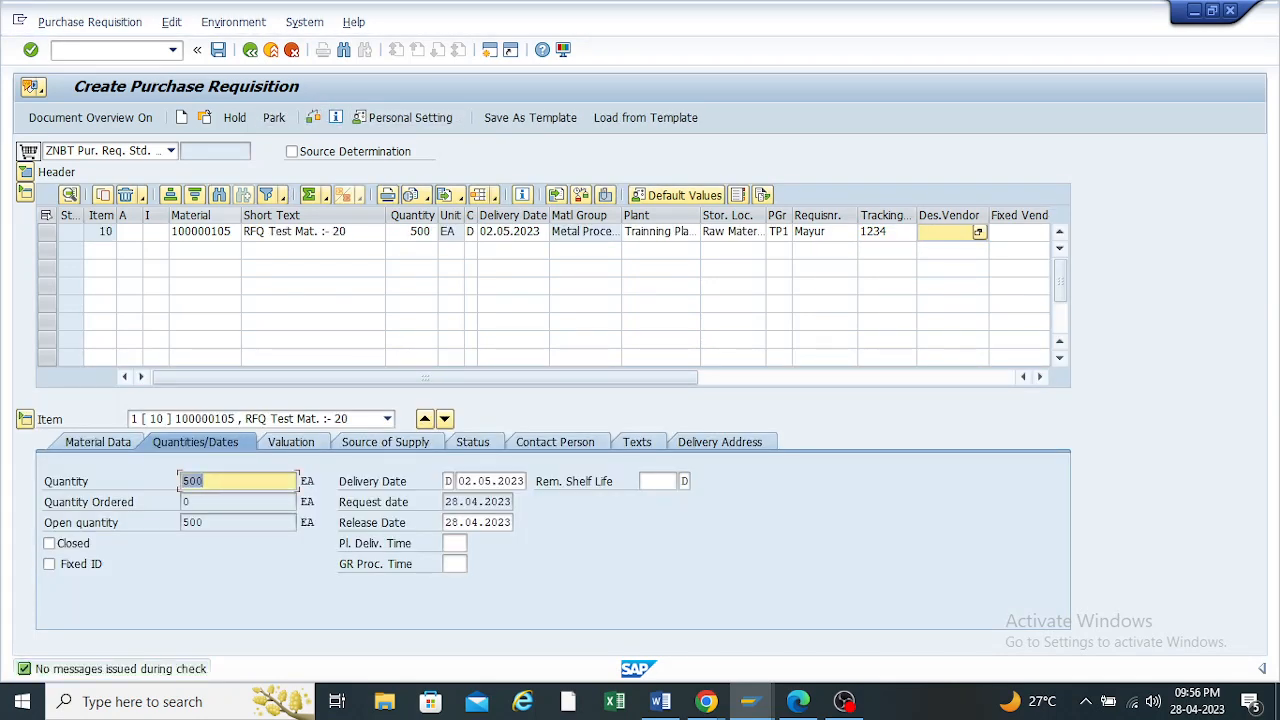
pyautogui.click(218, 49)
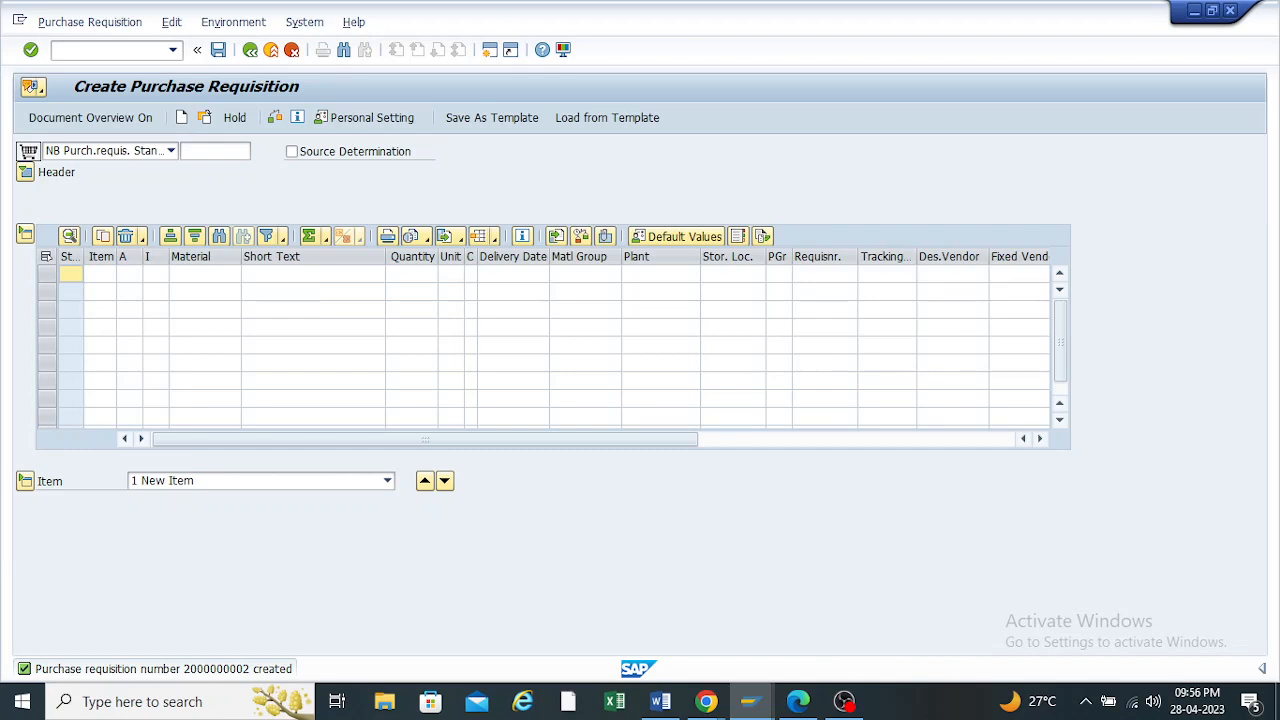
# Copy the new purchase requisition number from the message details and return to SAP Easy Access
pyautogui.doubleClick(163, 669)
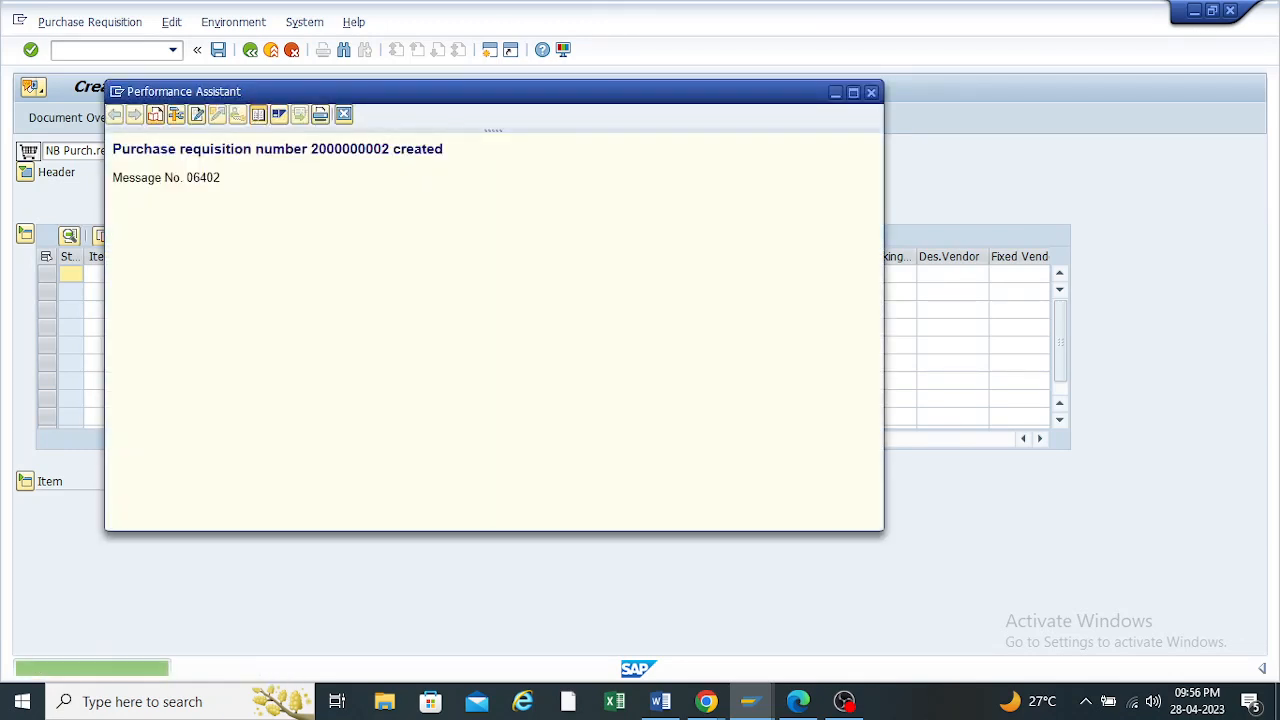
pyautogui.moveTo(390, 148); pyautogui.dragTo(310, 148)
pyautogui.hotkey('ctrl', 'c')
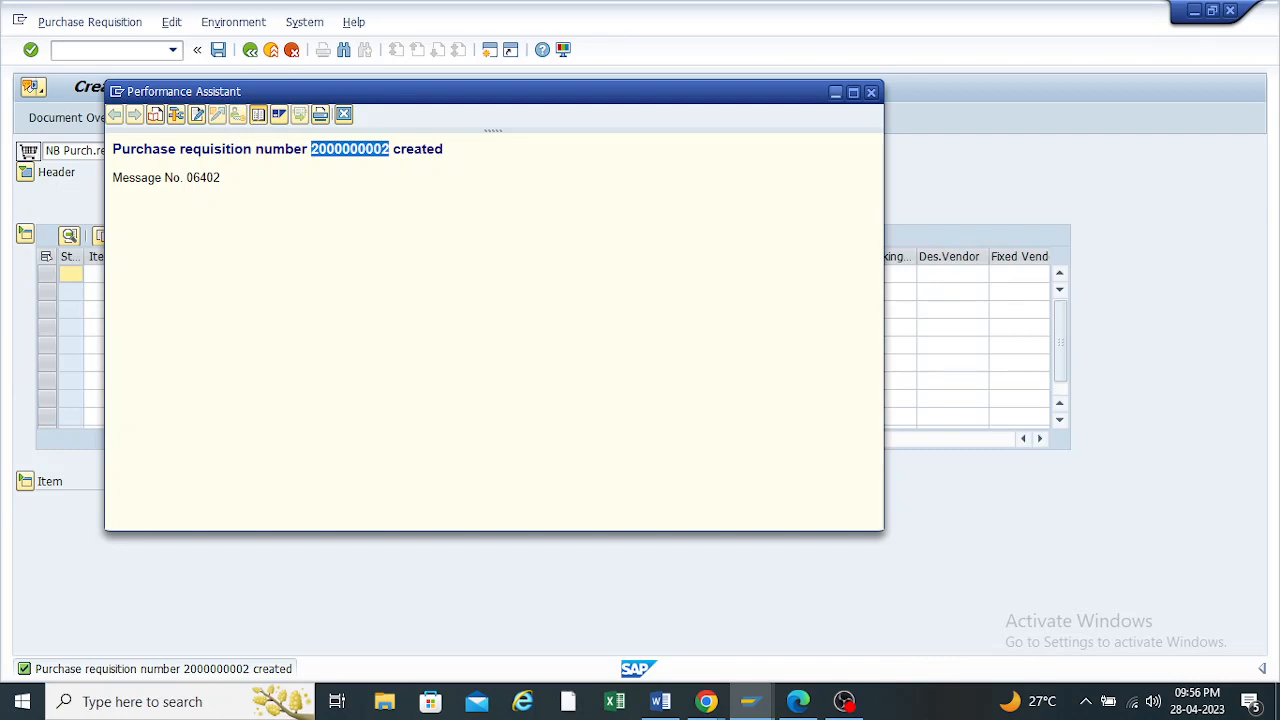
pyautogui.click(871, 92)
pyautogui.click(250, 50)
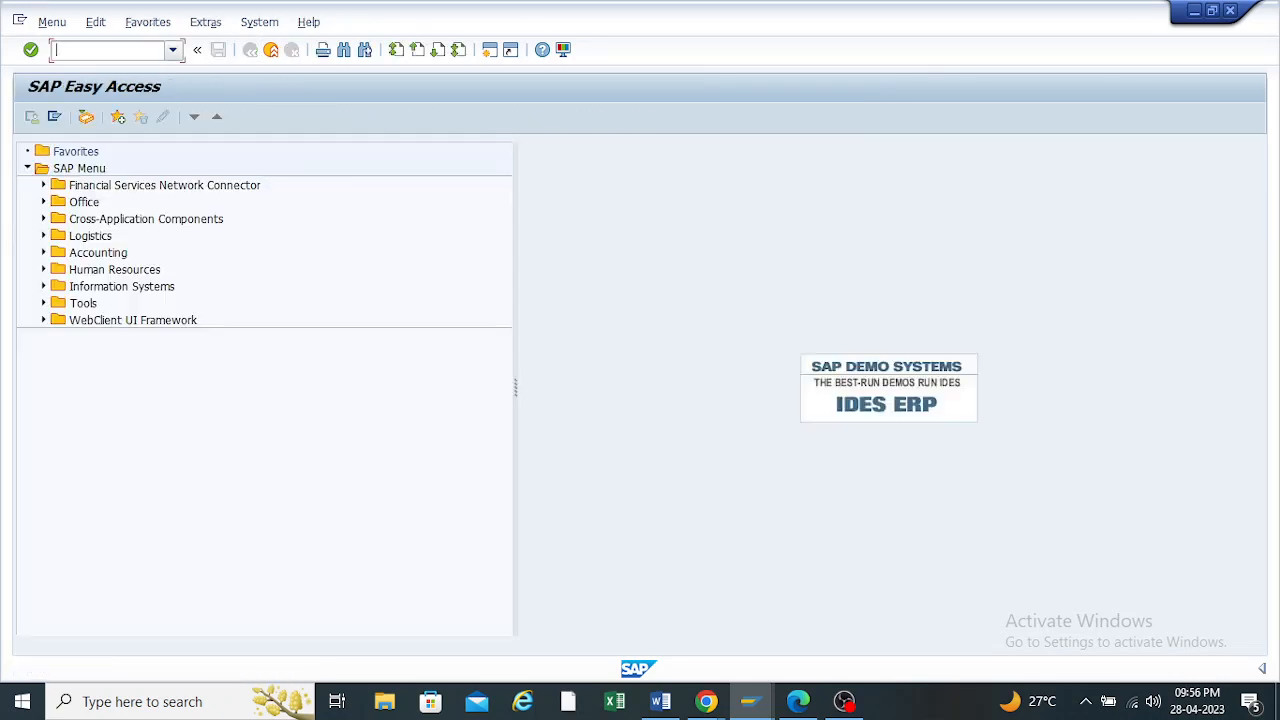
# Start the purchase order creation transaction me21n
pyautogui.click(173, 50)
pyautogui.press('Down')
pyautogui.press('Down')
pyautogui.press('Down')
pyautogui.press('Down')
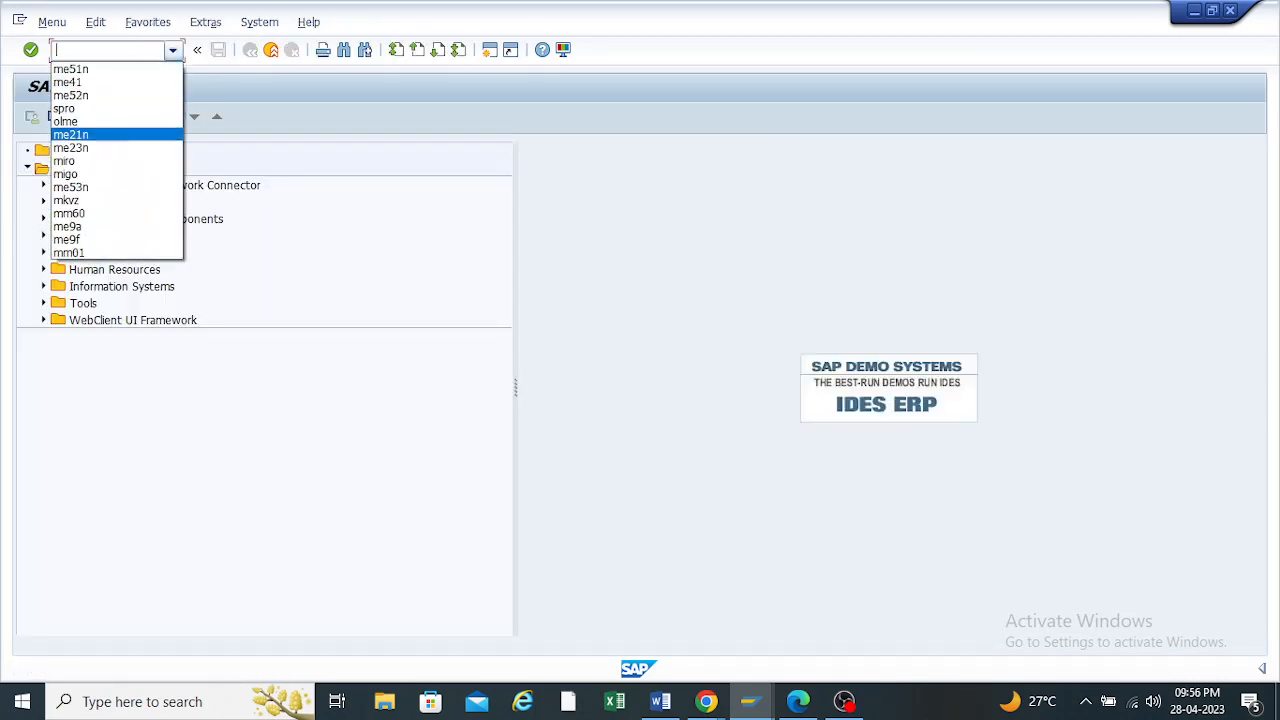
pyautogui.press('Return')
pyautogui.press('Return')
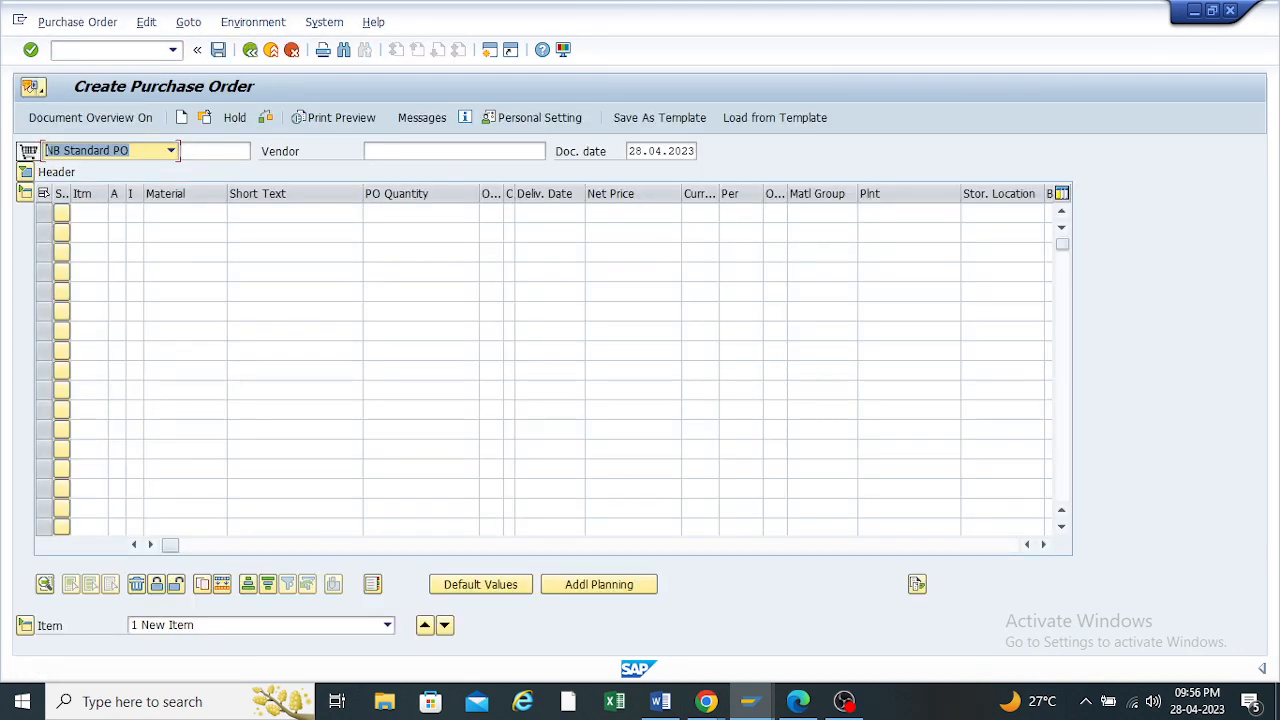
# Set the purchase order's document type to ZNB Standard PO for TP10
pyautogui.press('F4')
pyautogui.press('Down')
pyautogui.press('Down')
pyautogui.press('Down')
pyautogui.press('Down')
pyautogui.press('Down')
pyautogui.press('Down')
pyautogui.press('Down')
pyautogui.press('Down')
pyautogui.press('Down')
pyautogui.press('Down')
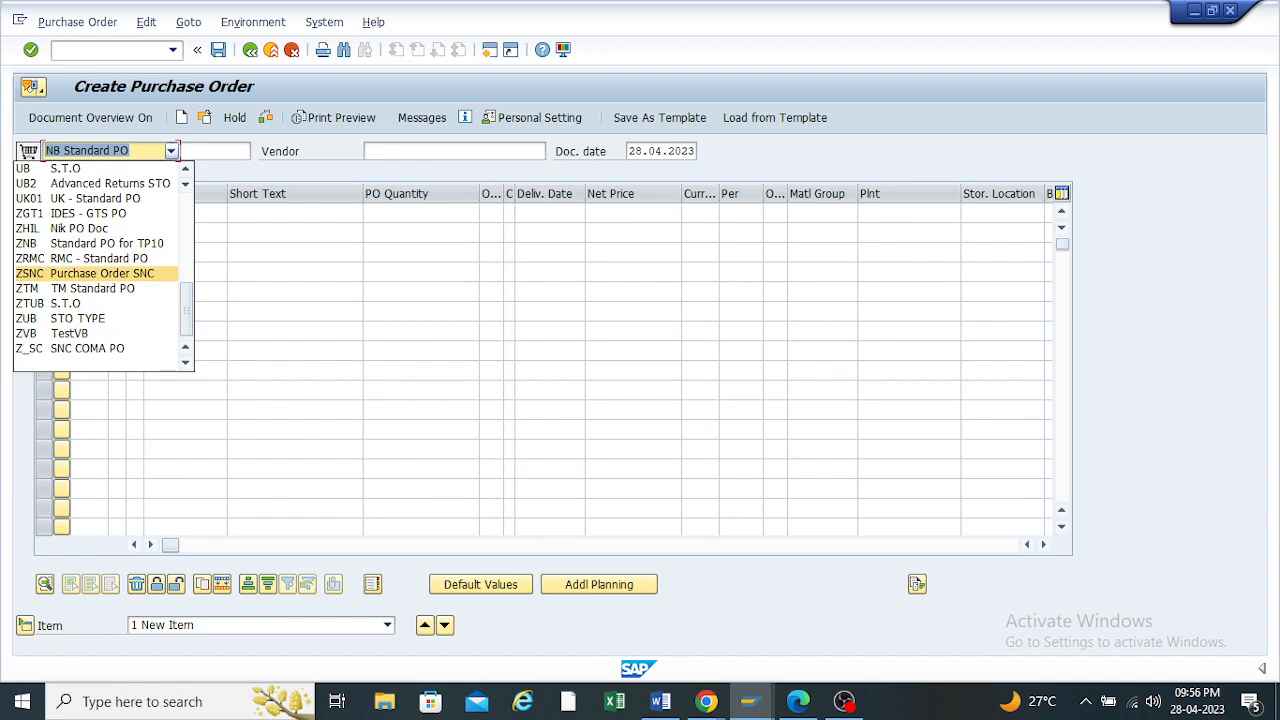
pyautogui.press('Up')
pyautogui.press('Up')
pyautogui.press('Return')
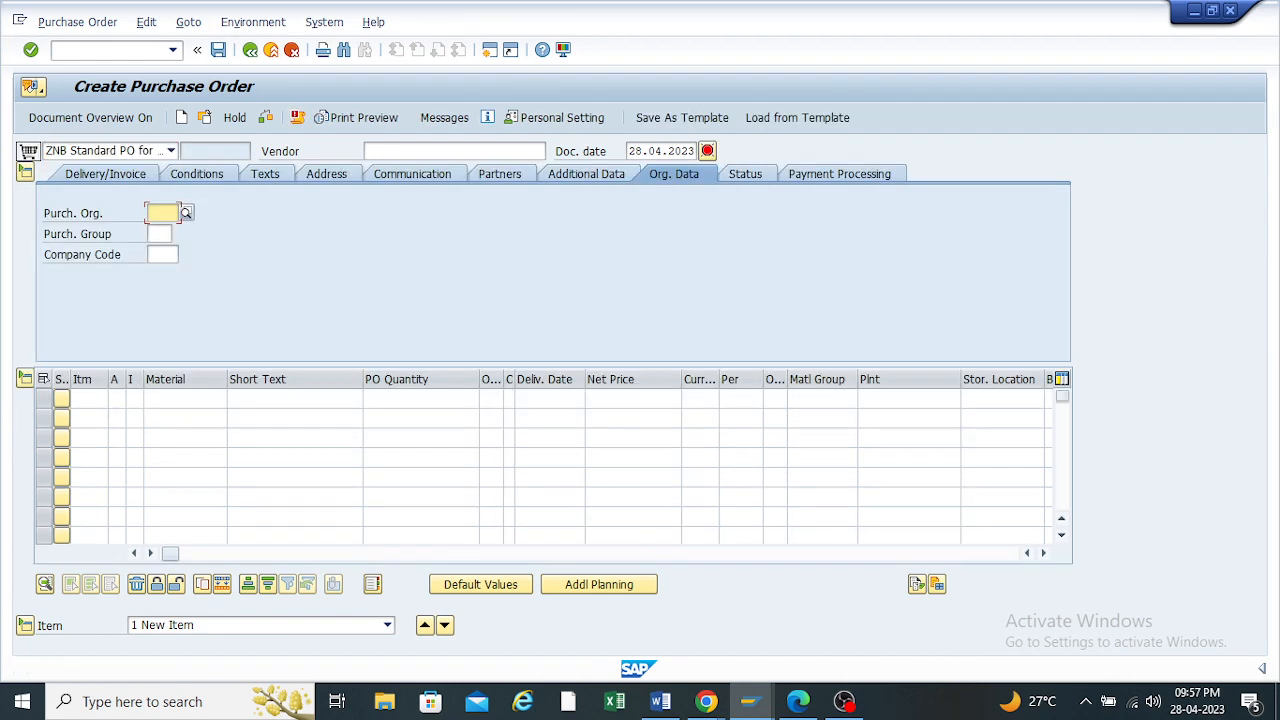
# Enter the TP10 test vendor, with purchasing organization TP10, purchasing group tp1 and company code h100 in the organizational data
pyautogui.click(454, 151)
pyautogui.click(400, 167)
pyautogui.click(162, 213)
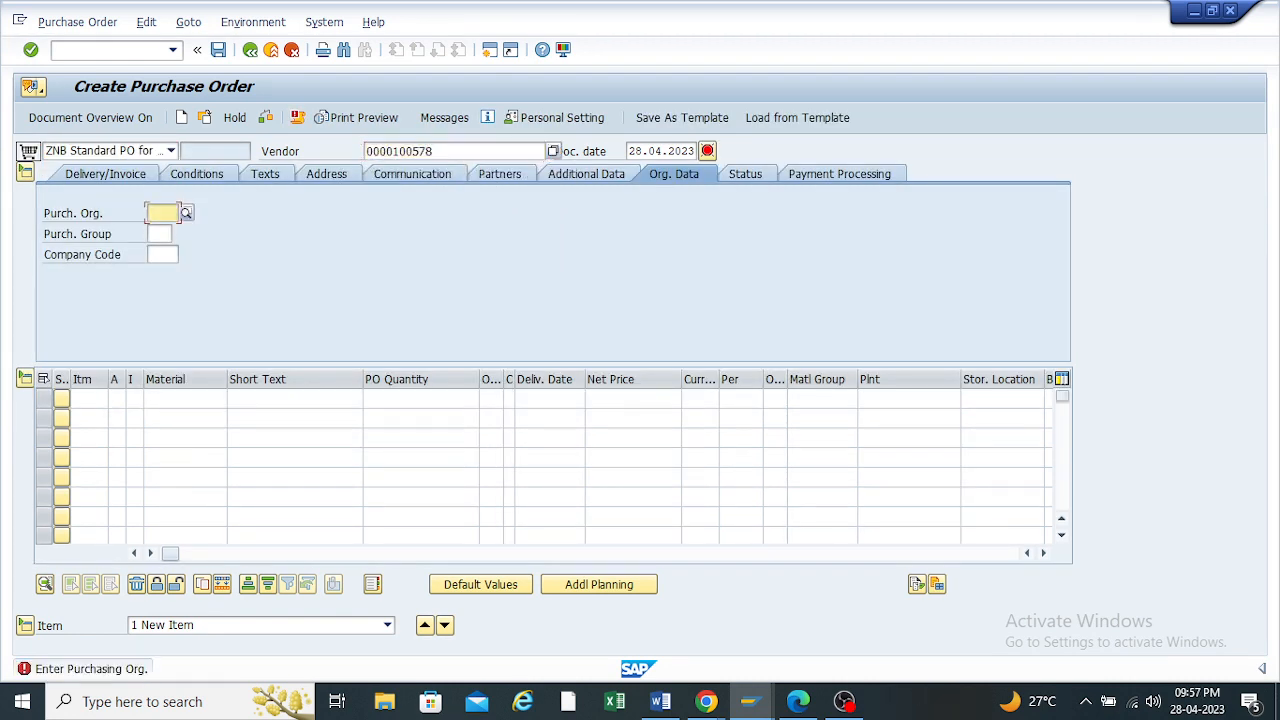
pyautogui.write('TP10')
pyautogui.write('tp1')
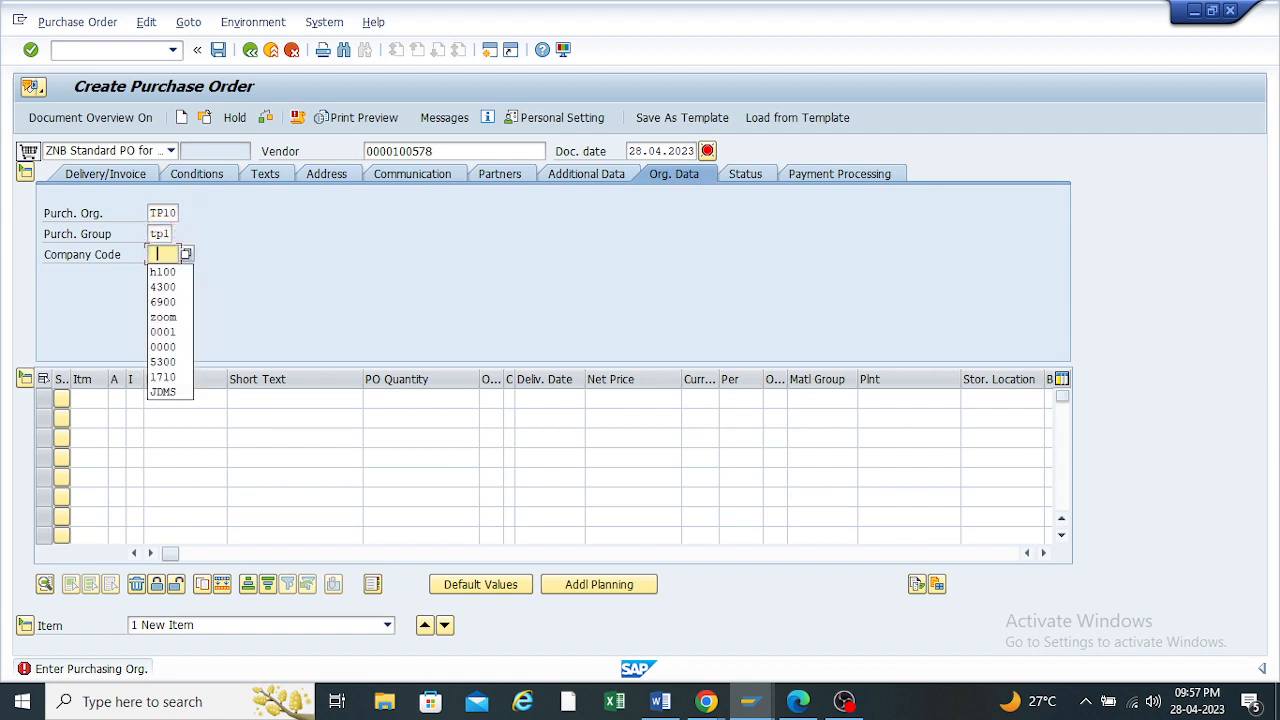
pyautogui.press('Down')
pyautogui.press('Return')
# Reference the copied purchase requisition number in the first item line and adopt its data
pyautogui.click(1043, 553)
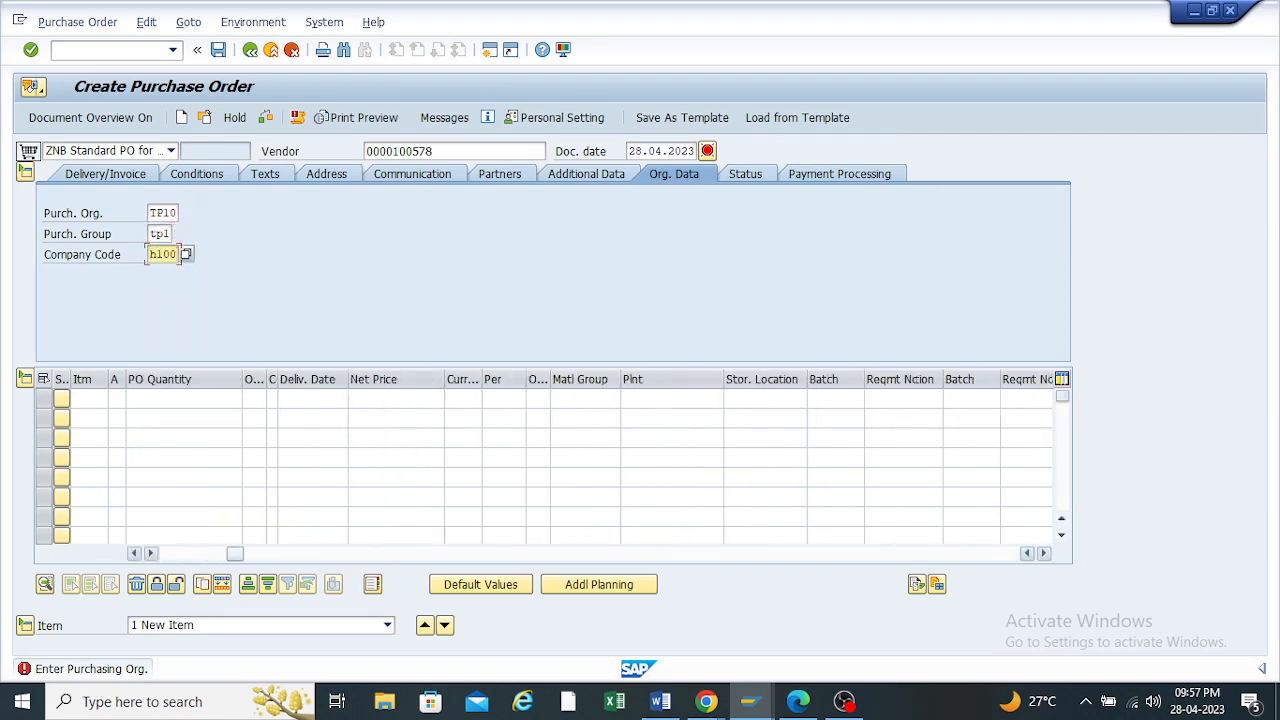
pyautogui.click(1043, 553)
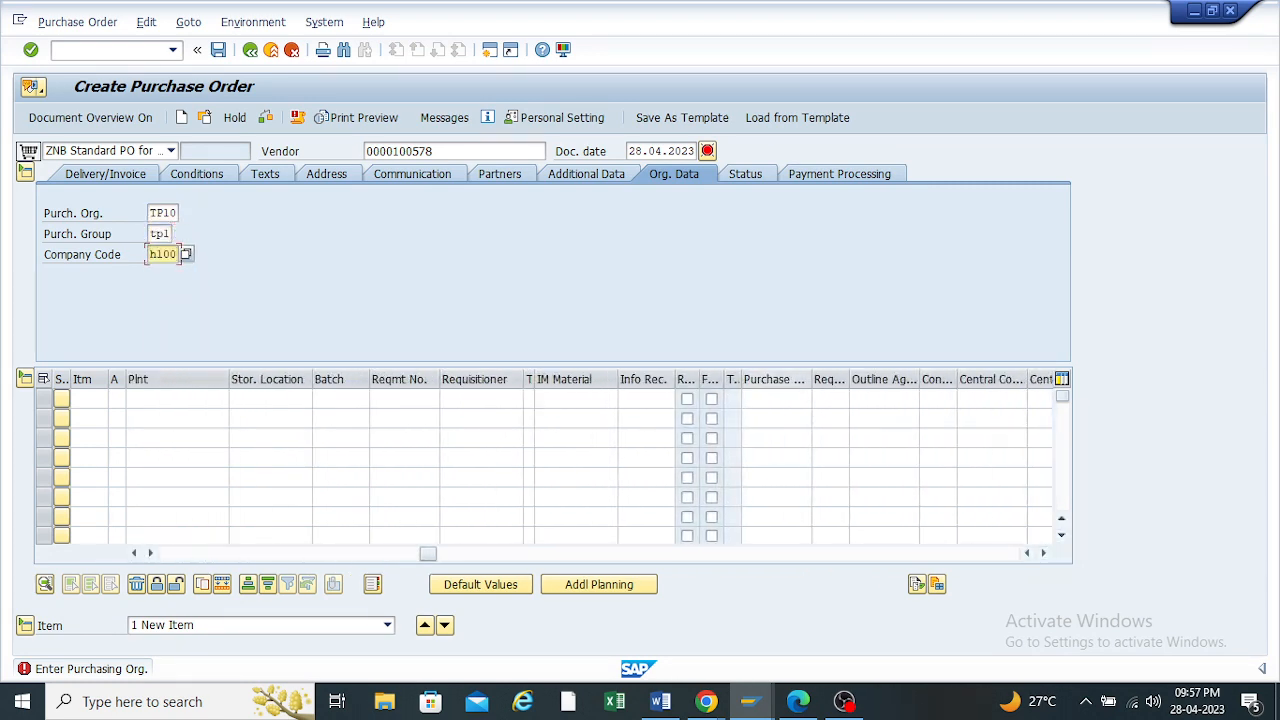
pyautogui.click(776, 399)
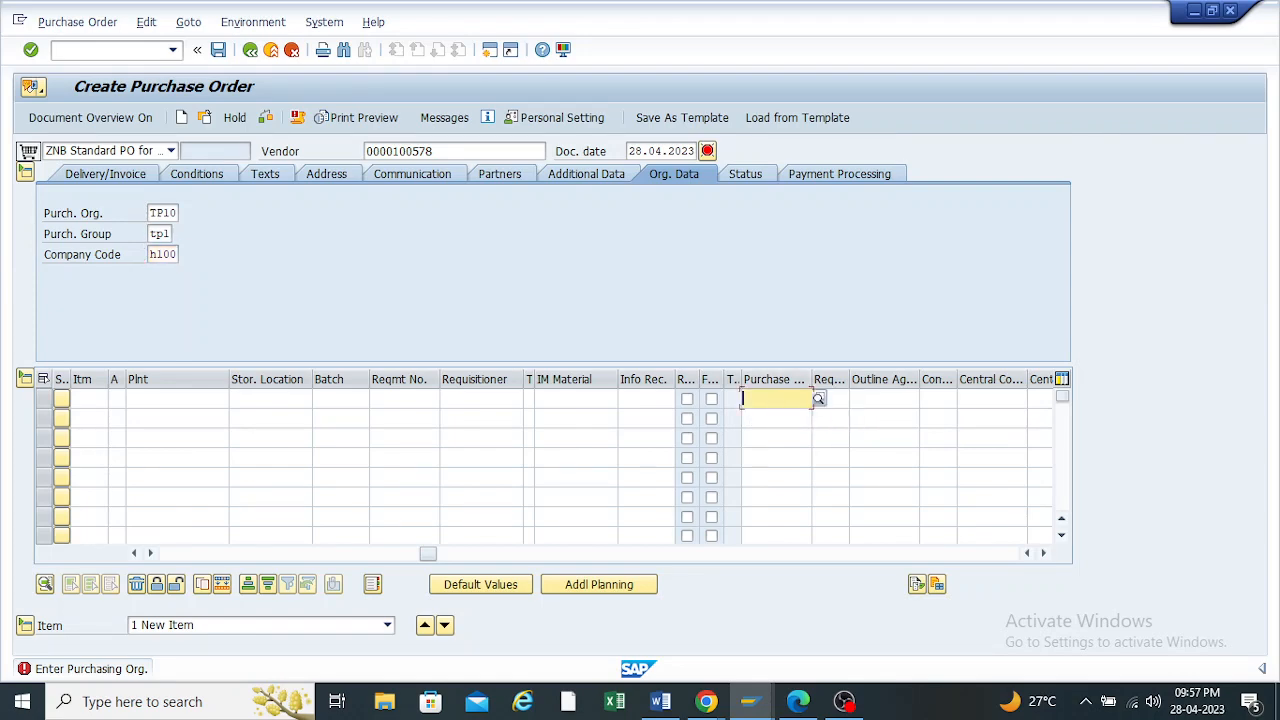
pyautogui.hotkey('ctrl', 'v')
pyautogui.press('Return')
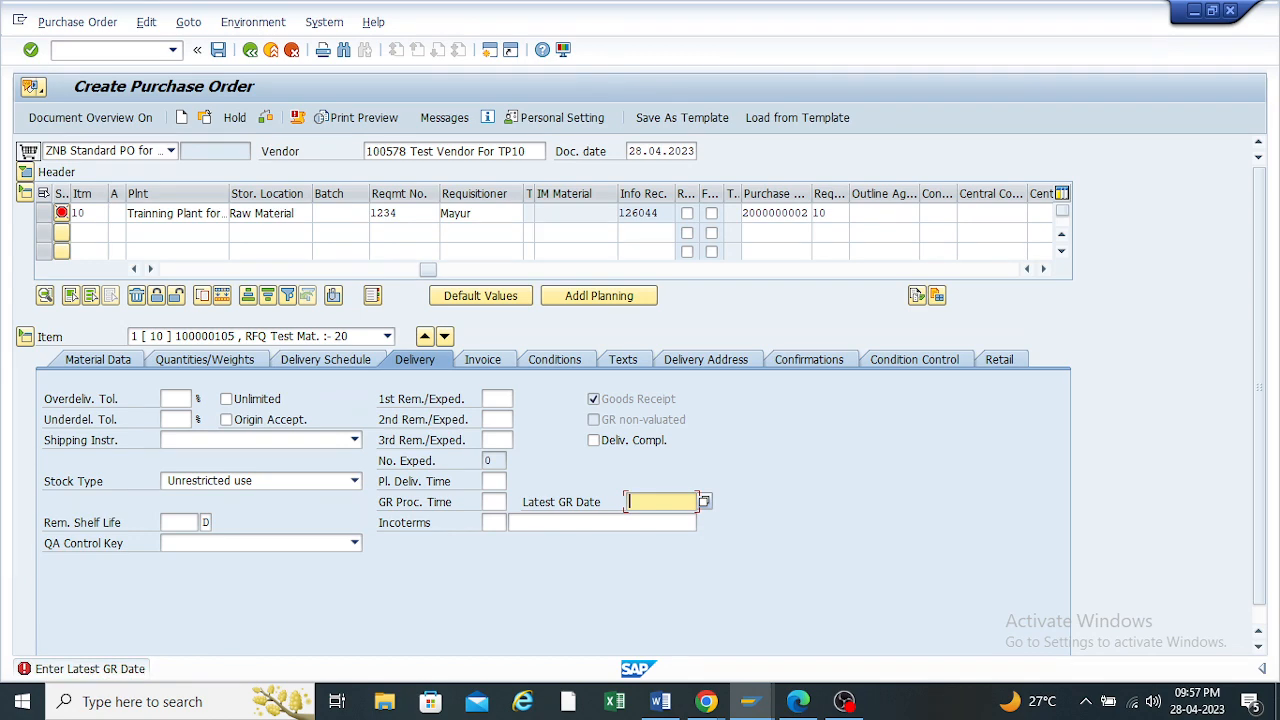
# Fill in the item's latest GR date, check the purchase order, and close the message log after reviewing it
pyautogui.press('Down')
pyautogui.press('Return')
pyautogui.press('Return')
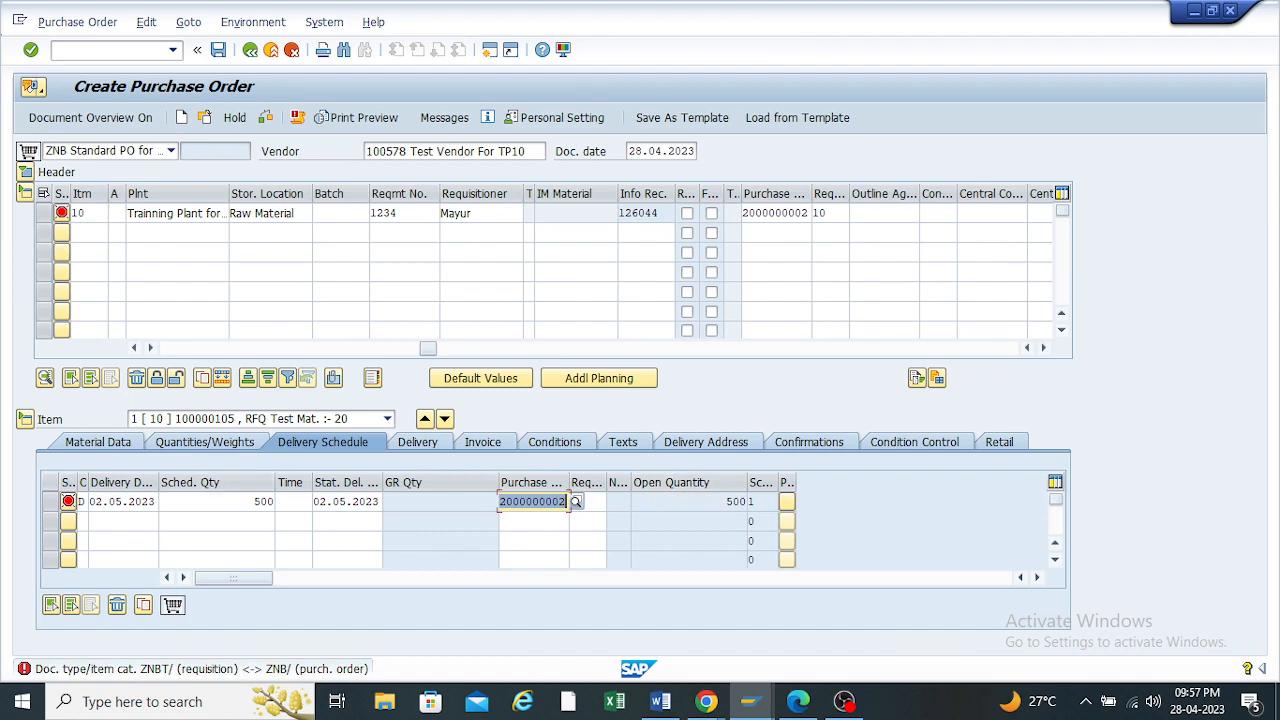
pyautogui.press('Return')
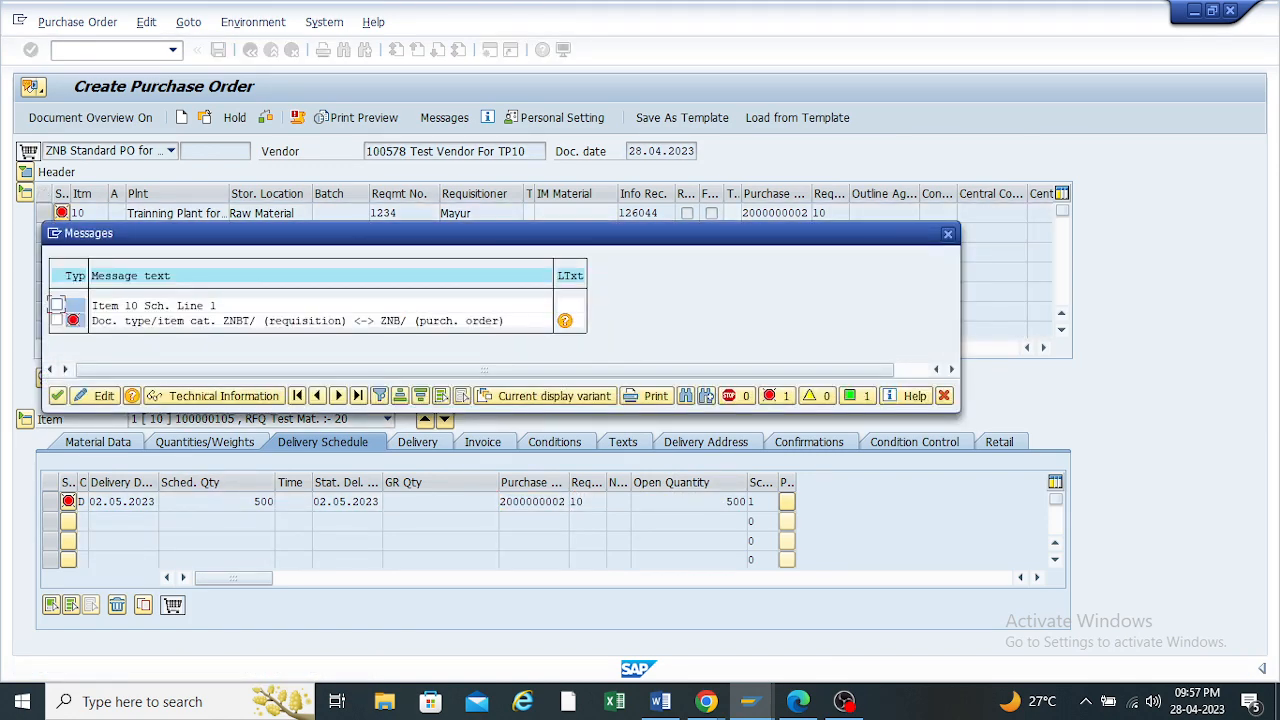
pyautogui.moveTo(249, 232); pyautogui.dragTo(271, 218)
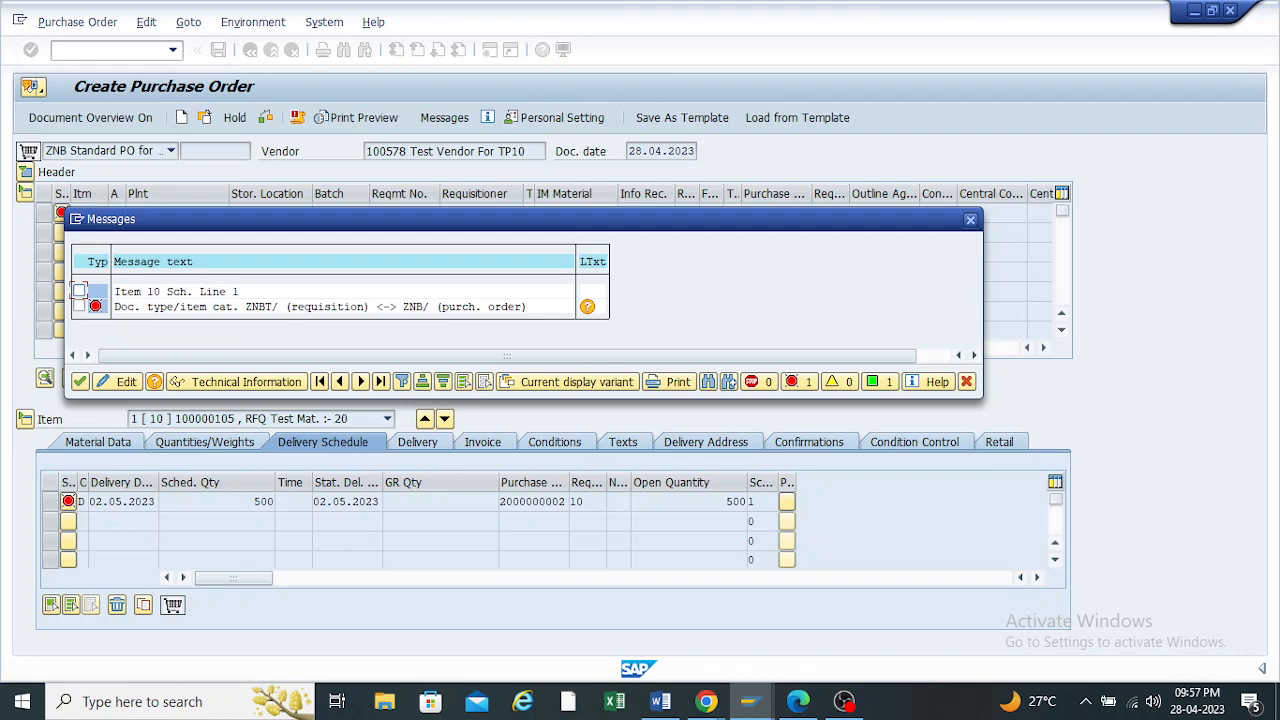
pyautogui.click(970, 219)
# Switch to the Display IMG session and open Define Document Types for purchase orders
pyautogui.moveTo(748, 701)
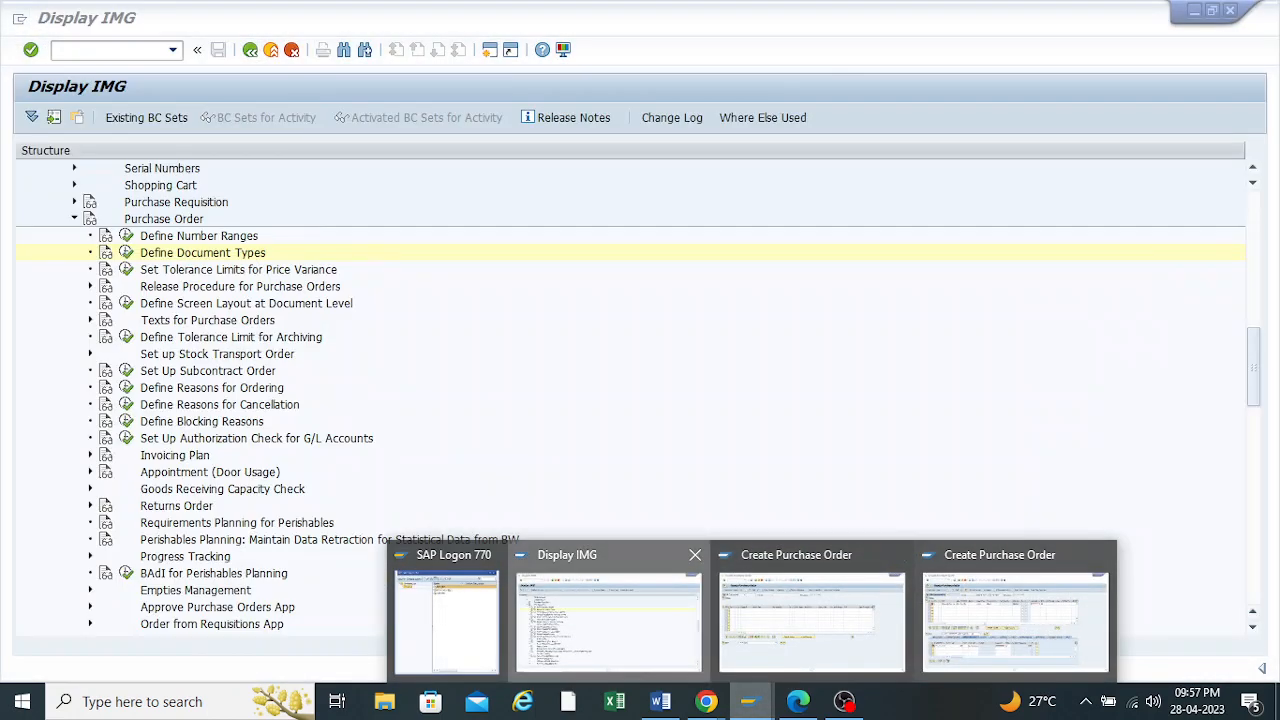
pyautogui.click(608, 620)
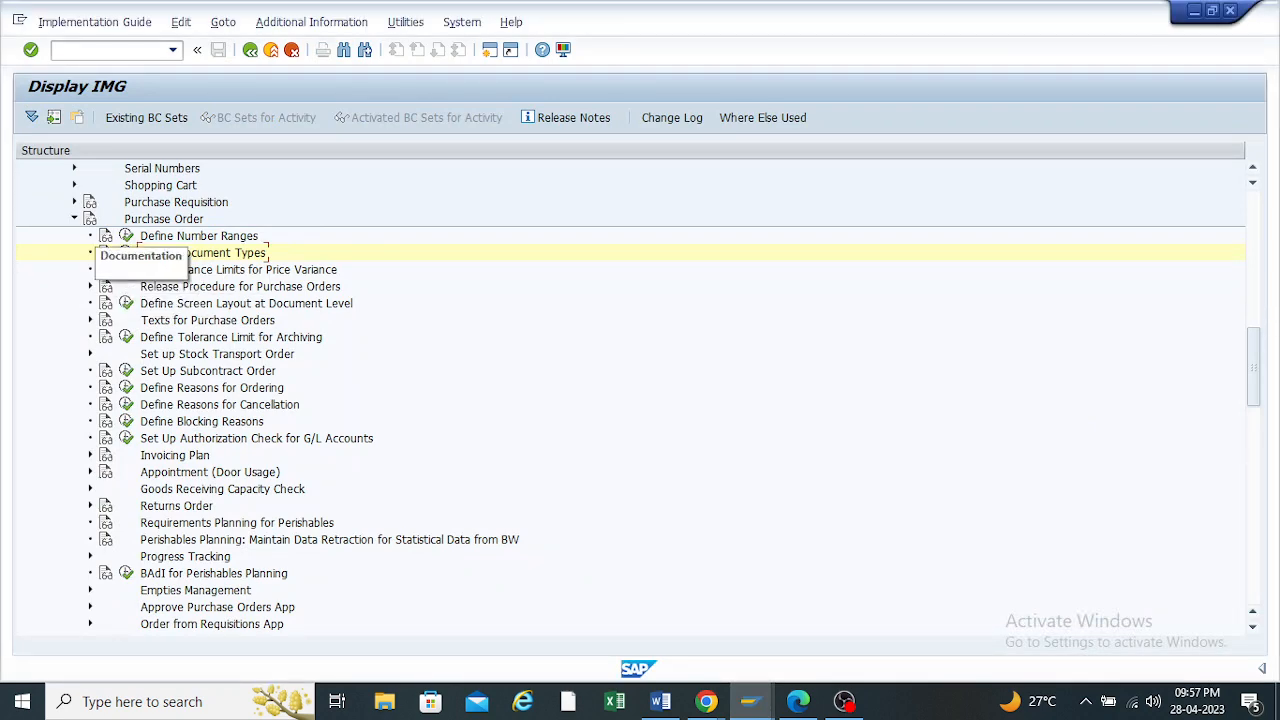
pyautogui.click(74, 218)
pyautogui.click(74, 218)
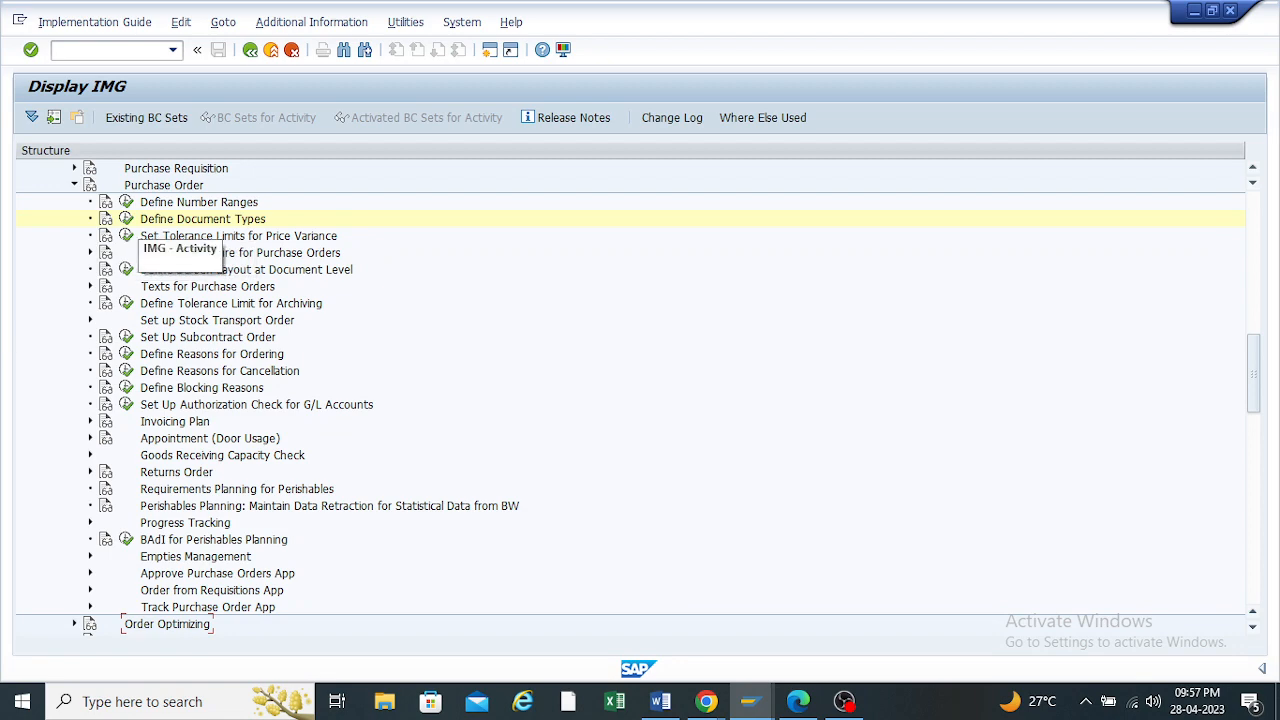
pyautogui.click(126, 218)
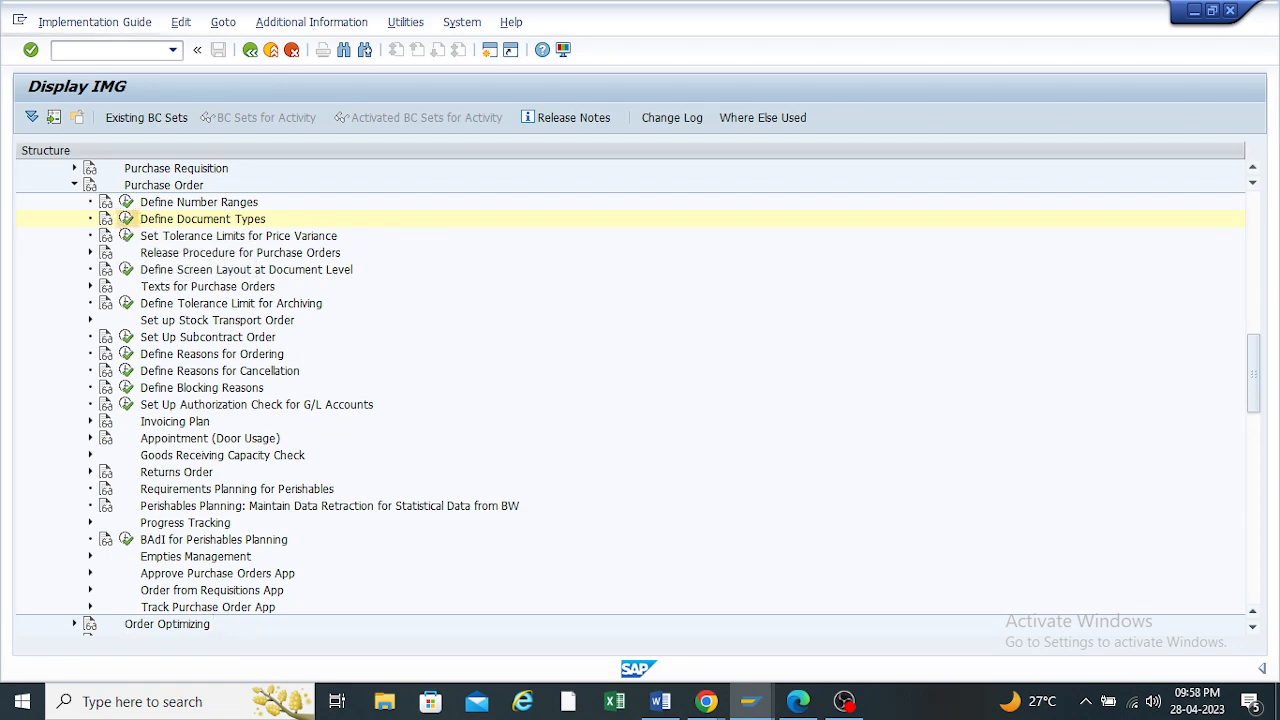
# Select document type ZNB, open its purchase requisition link settings, and begin a new entry
pyautogui.scroll(-7, 460, 300)
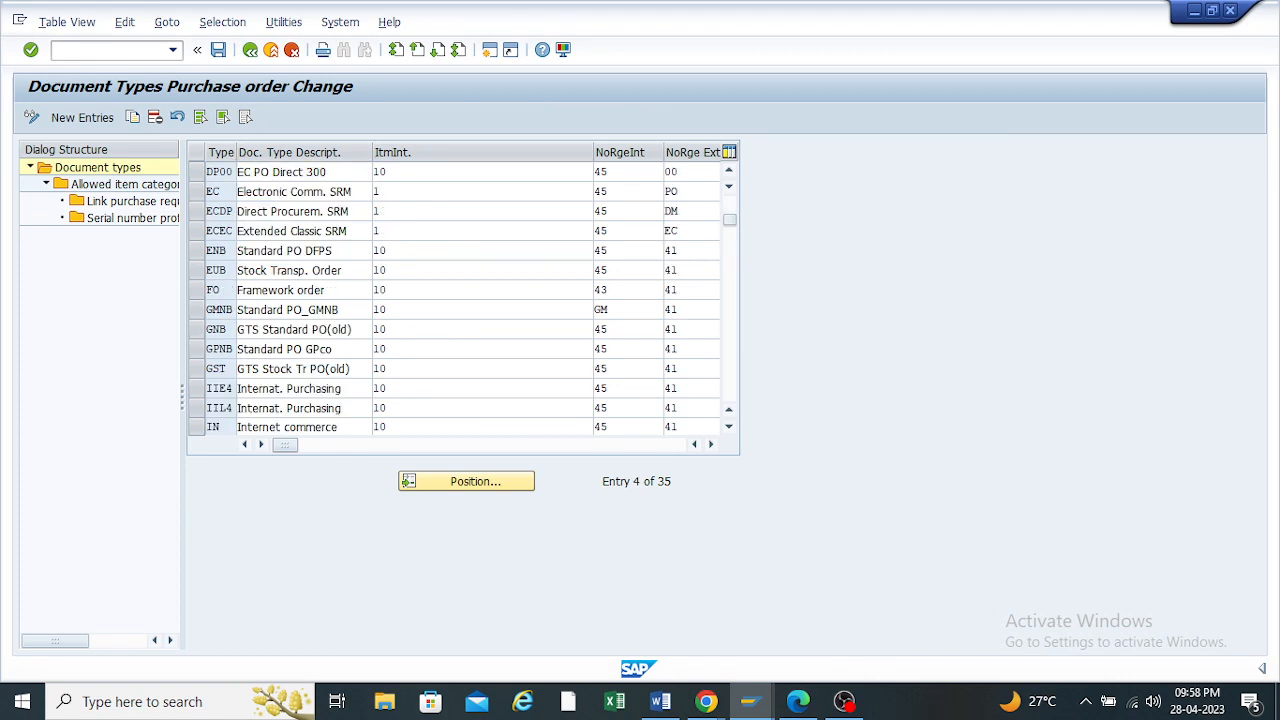
pyautogui.scroll(-1, 196, 290)
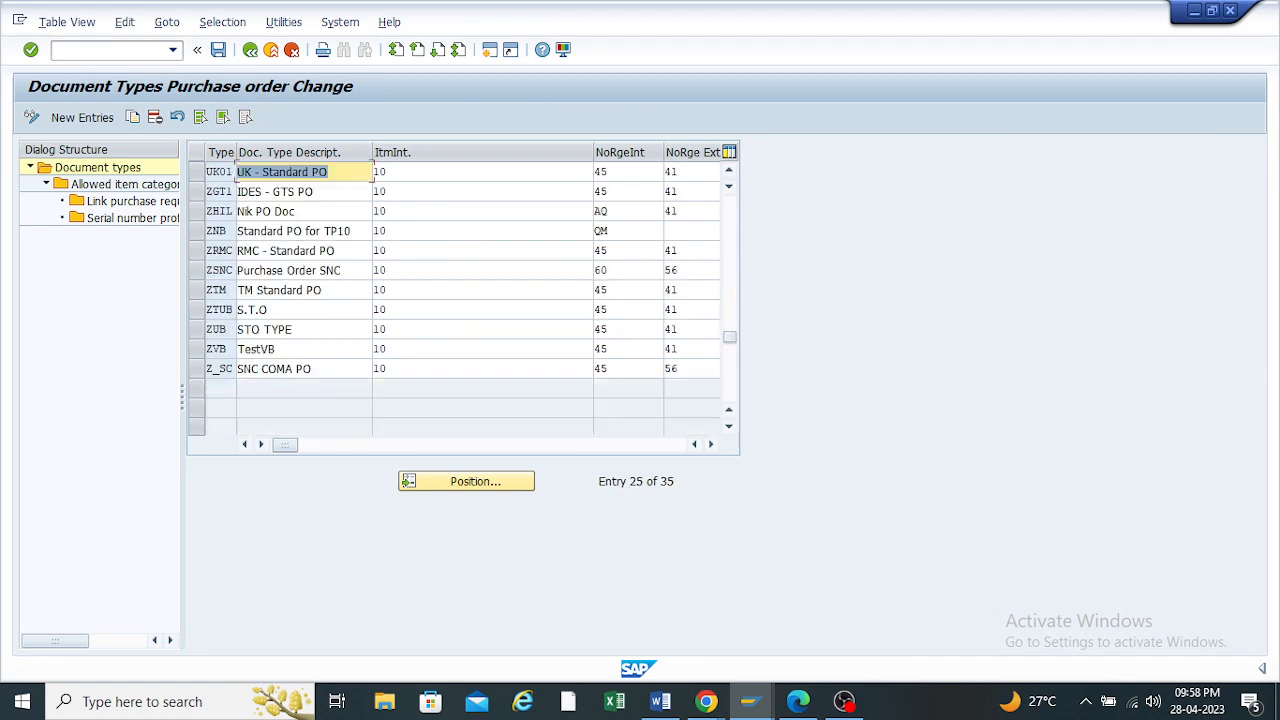
pyautogui.click(196, 231)
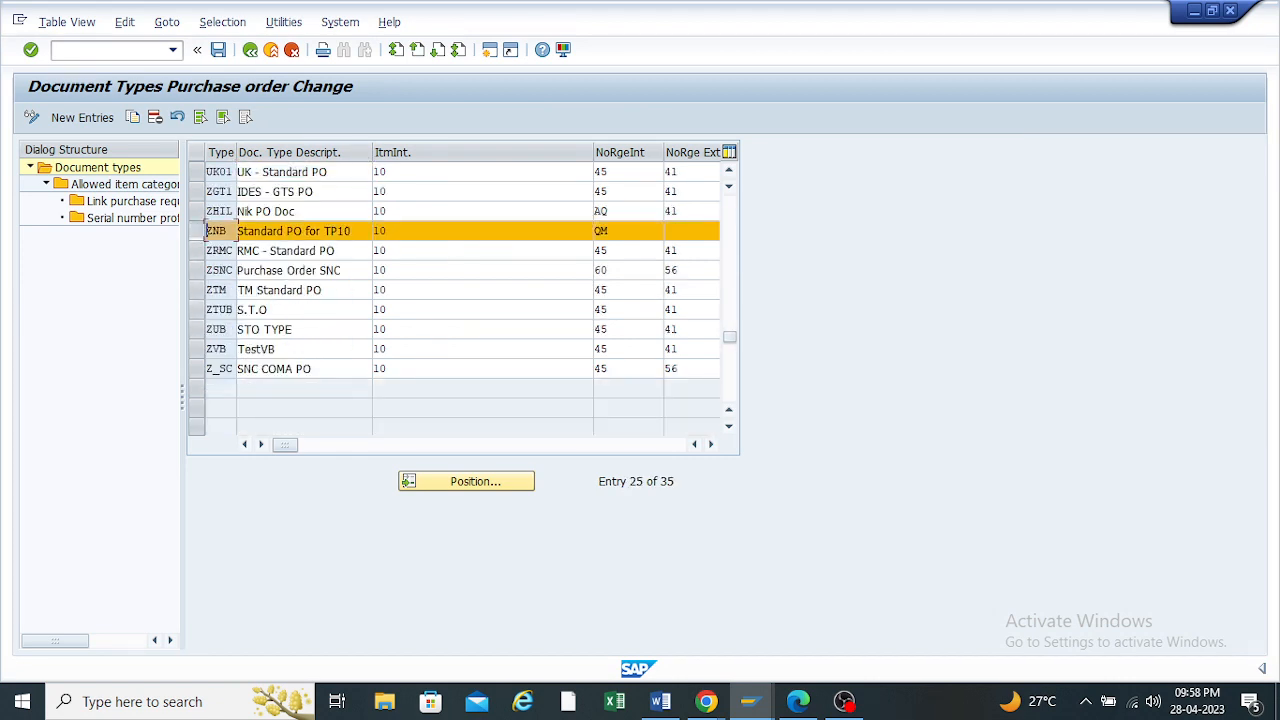
pyautogui.moveTo(182, 300); pyautogui.dragTo(325, 300)
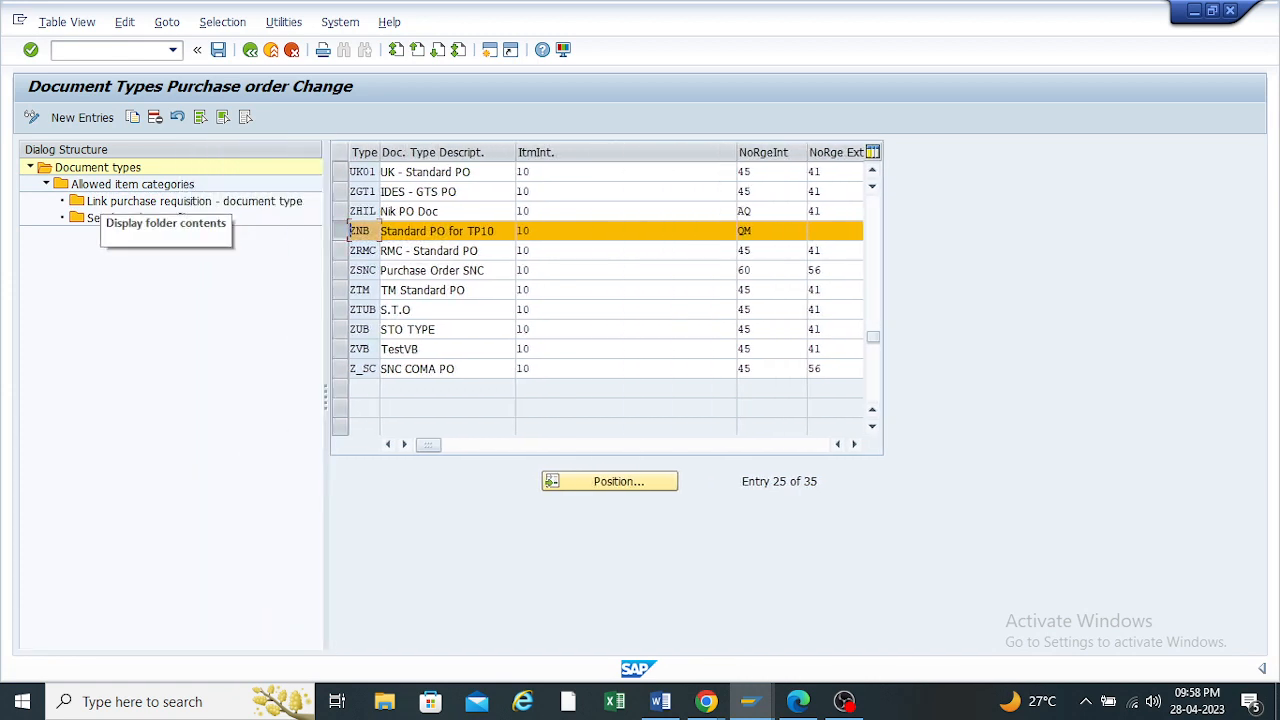
pyautogui.click(102, 201)
pyautogui.doubleClick(102, 201)
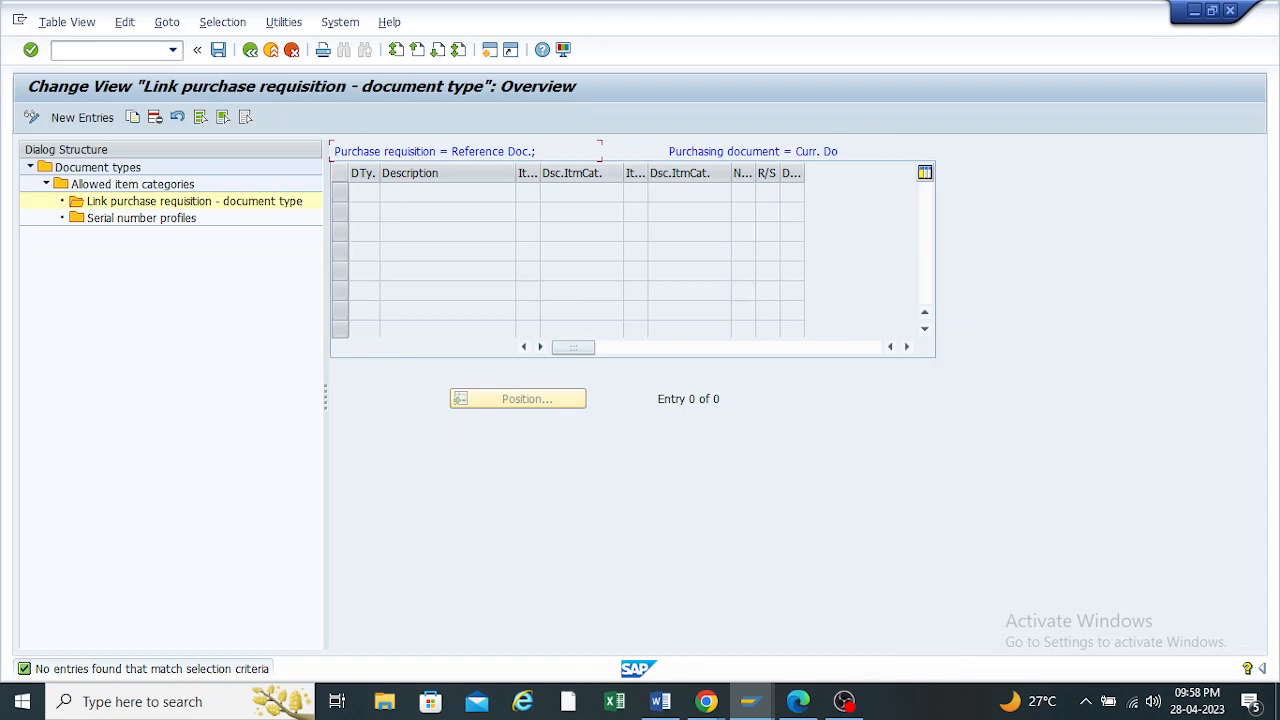
pyautogui.click(83, 118)
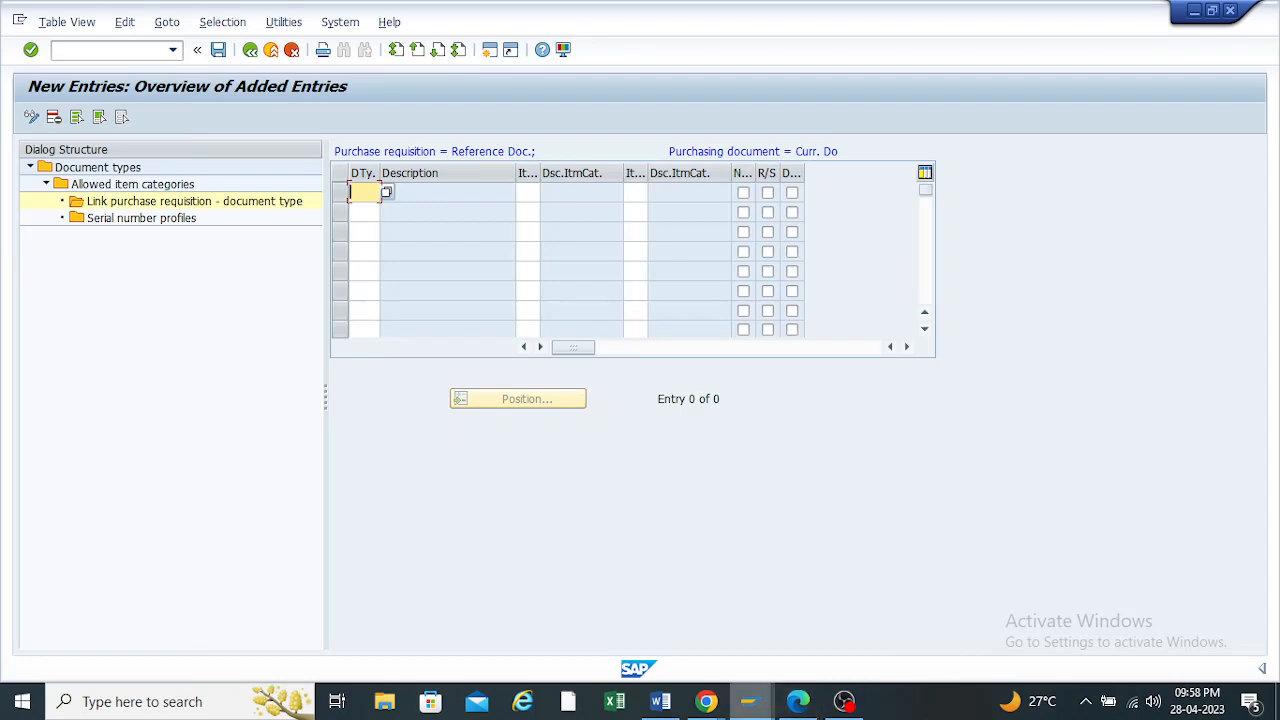
# Return to the purchase order in progress and review its document type mismatch message again
pyautogui.click(751, 702)
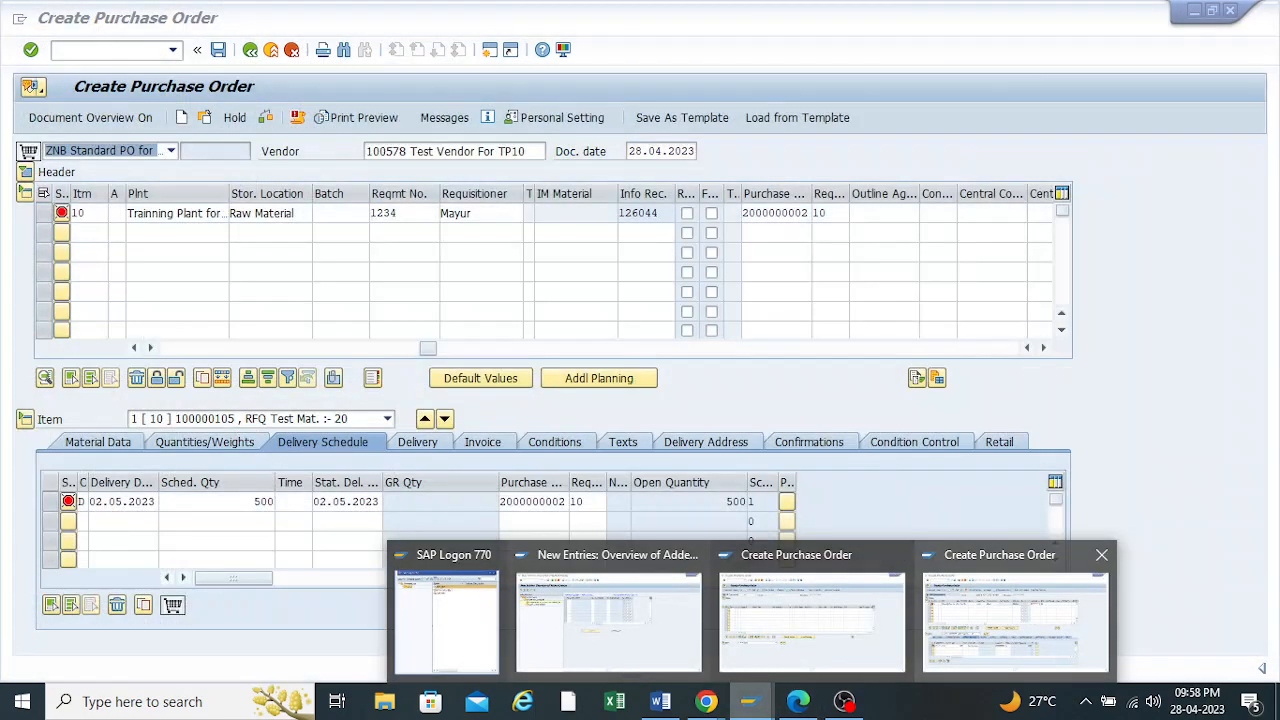
pyautogui.click(812, 620)
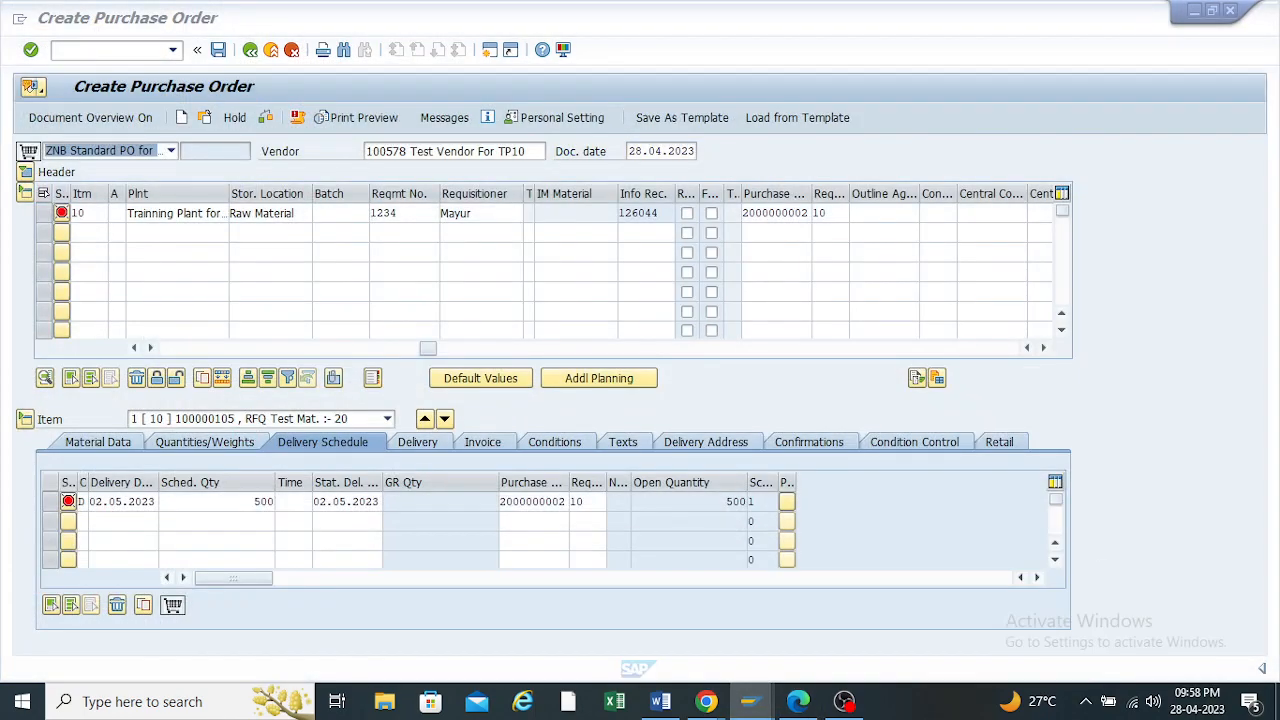
pyautogui.press('Return')
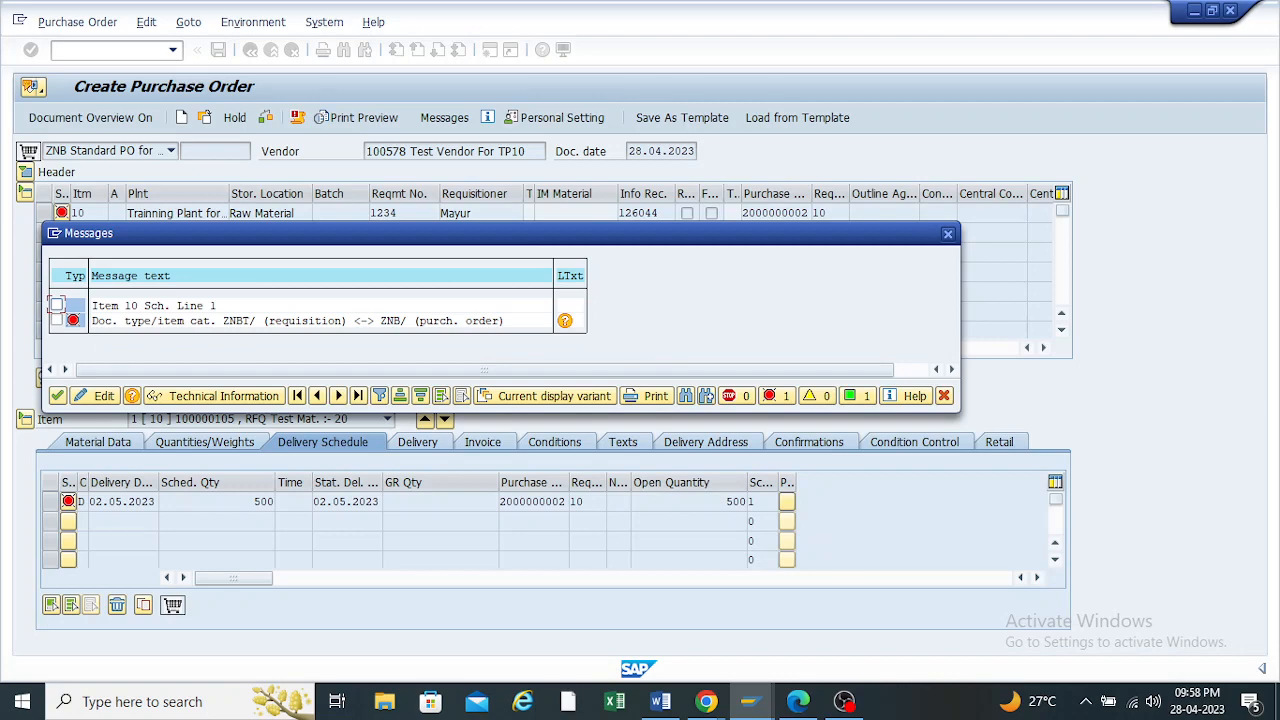
# Back in the new link entries for ZNB, add requisition document type ZNBT and save the link
pyautogui.moveTo(749, 701)
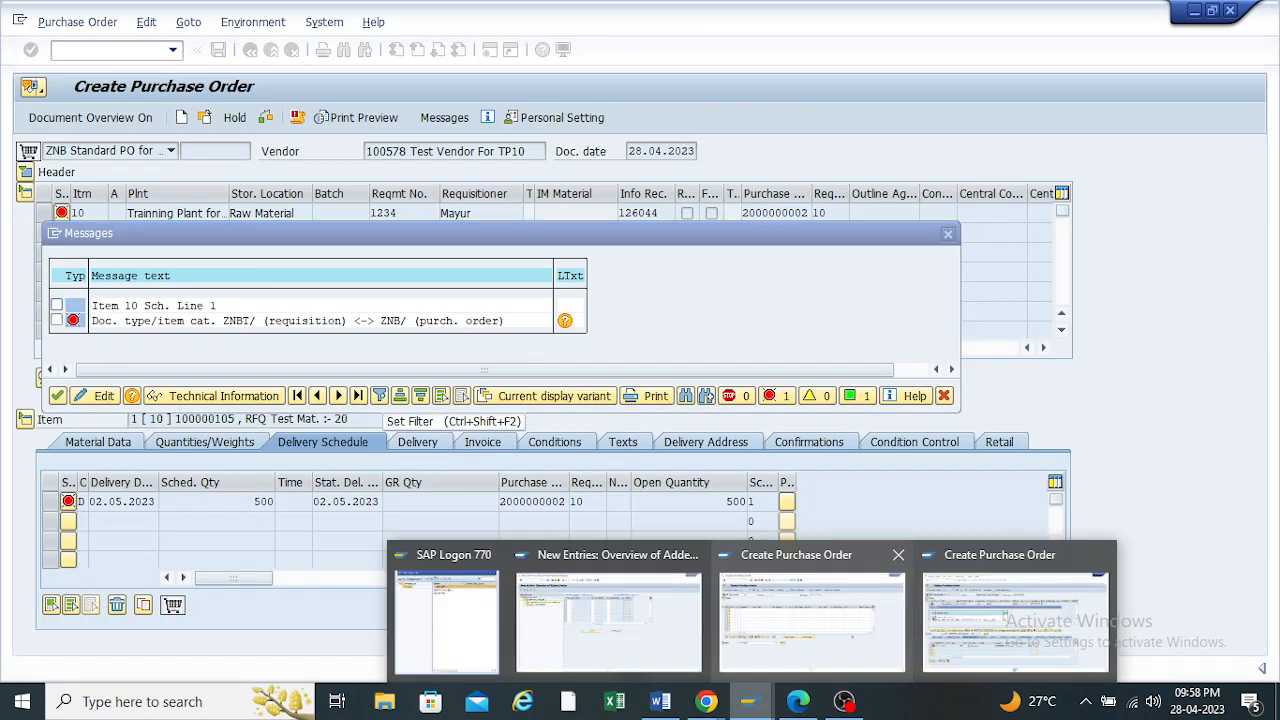
pyautogui.click(820, 620)
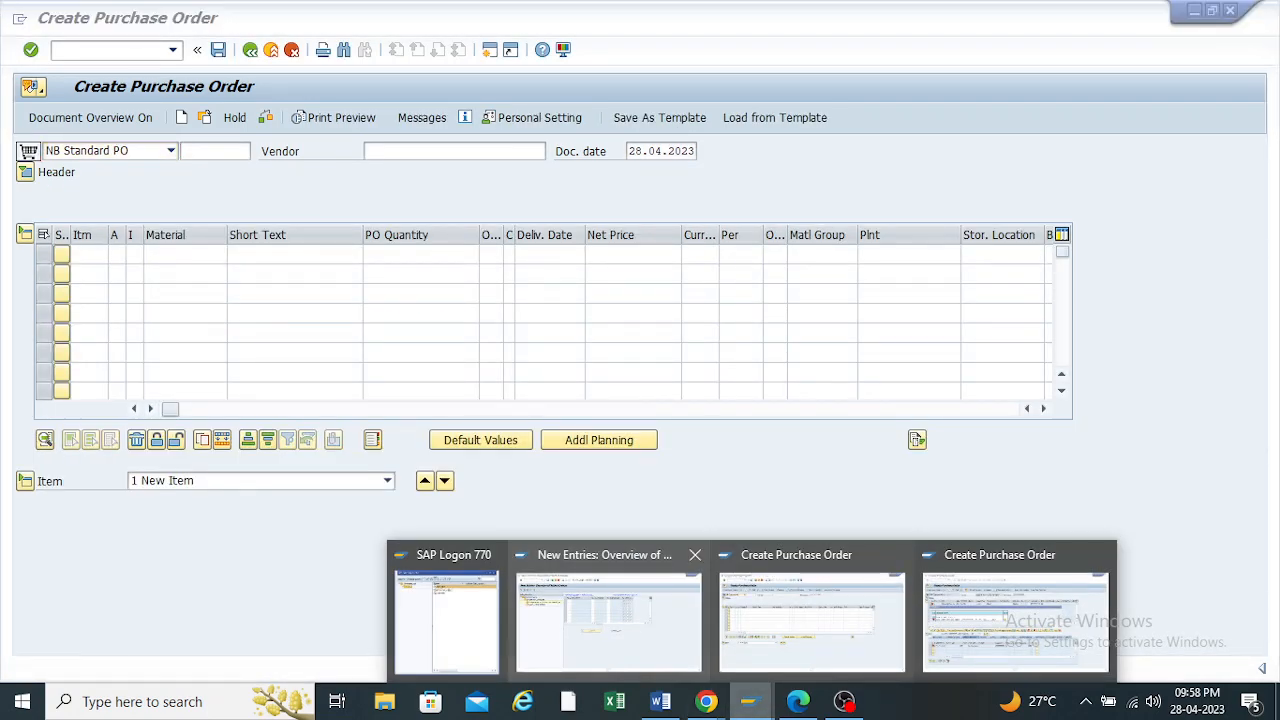
pyautogui.click(614, 606)
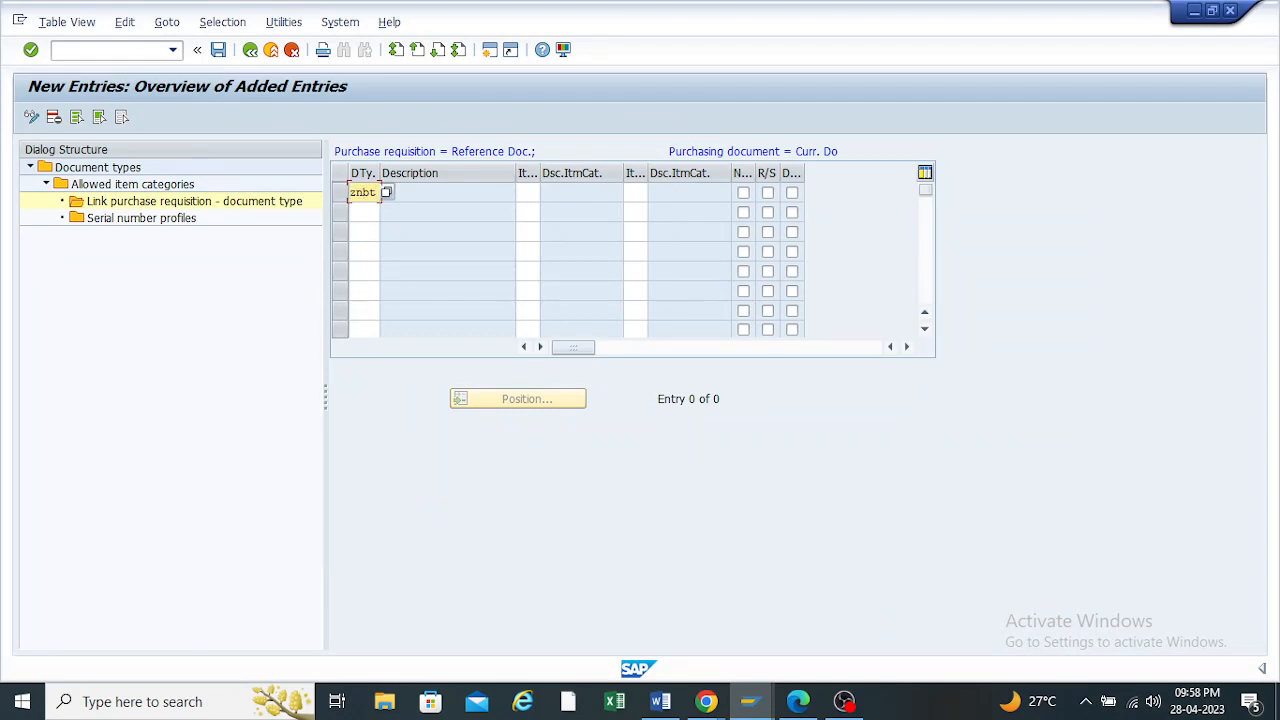
pyautogui.write('znbt')
pyautogui.press('Return')
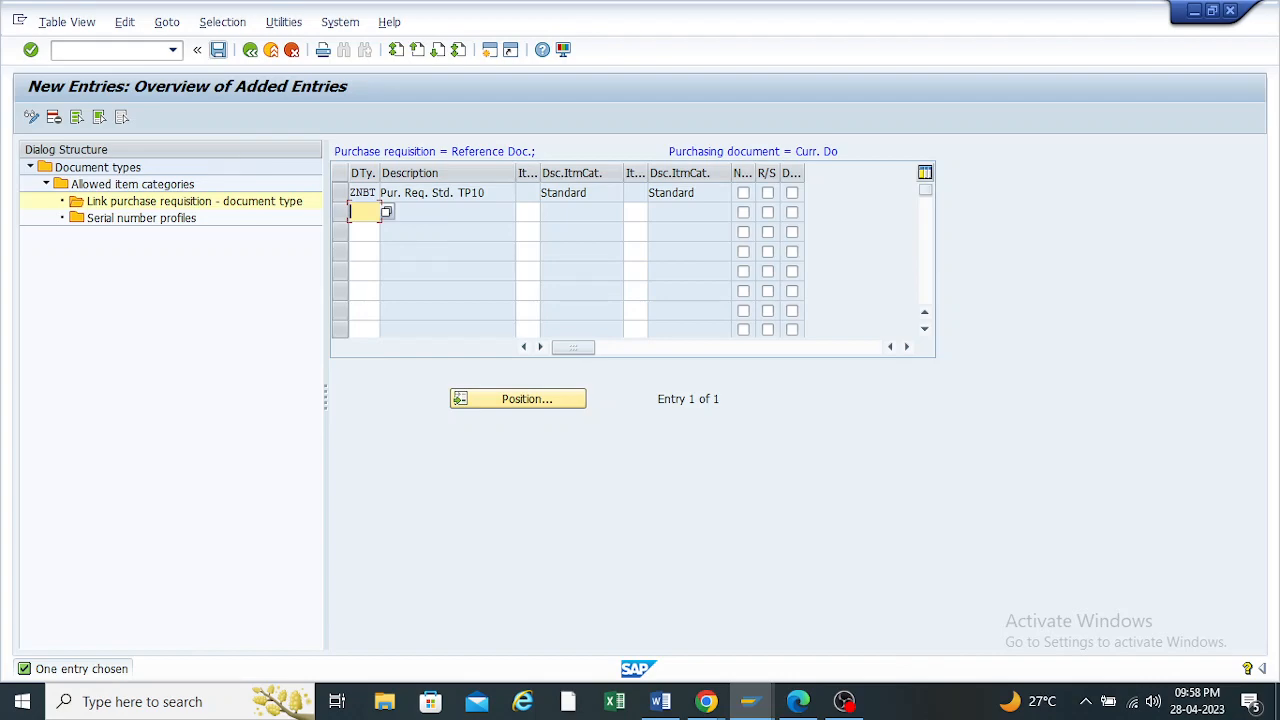
pyautogui.click(218, 50)
pyautogui.click(276, 318)
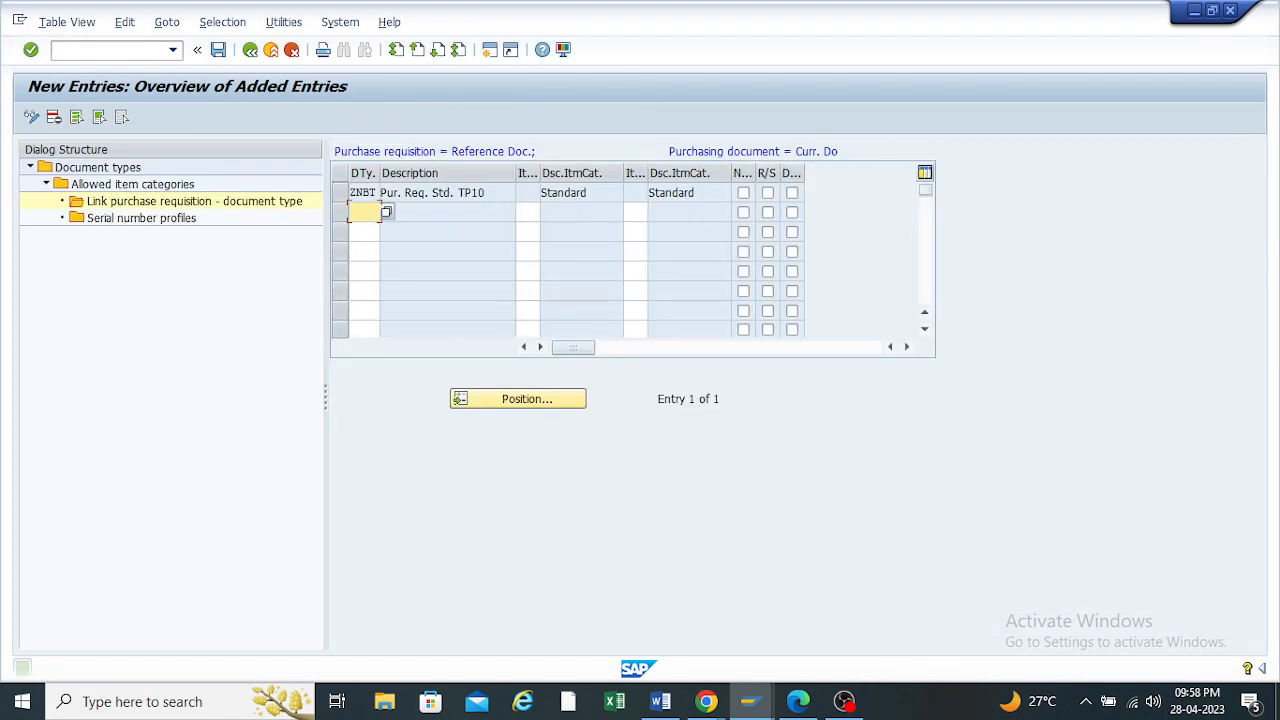
# Switch to the blank Create Purchase Order session and set the document type to ZNB Standard PO for TP10
pyautogui.moveTo(749, 701)
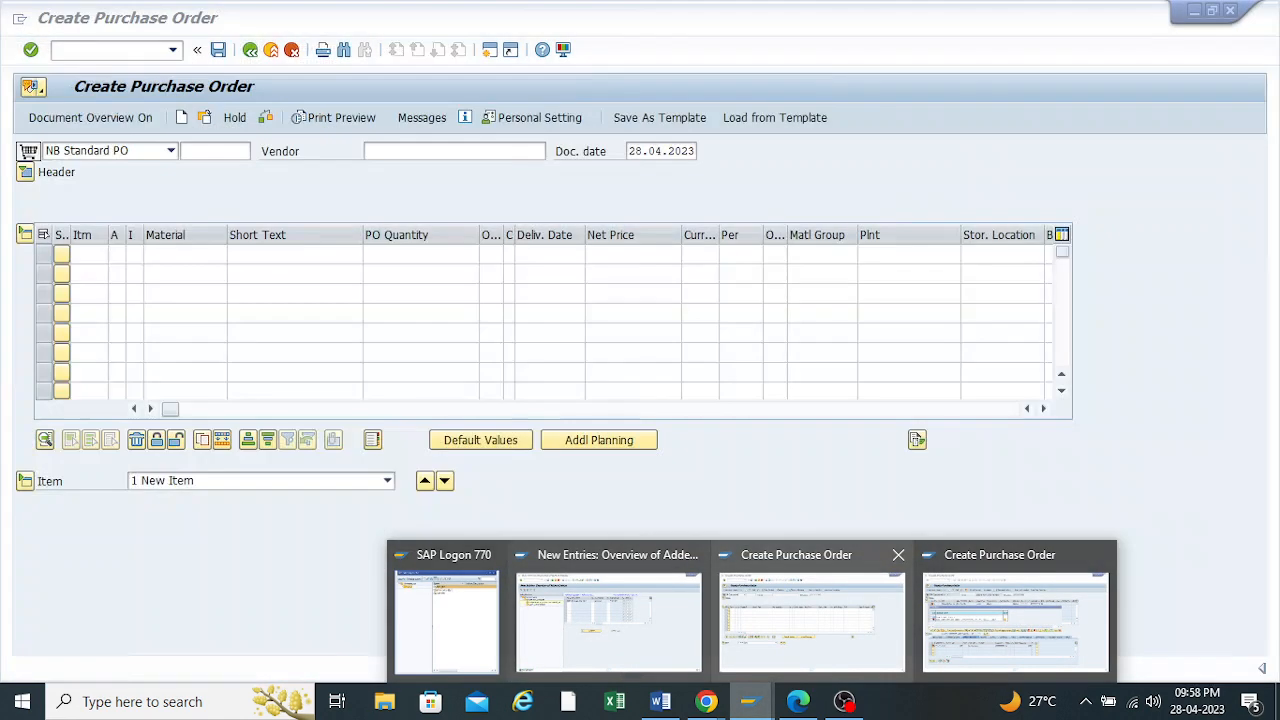
pyautogui.click(812, 620)
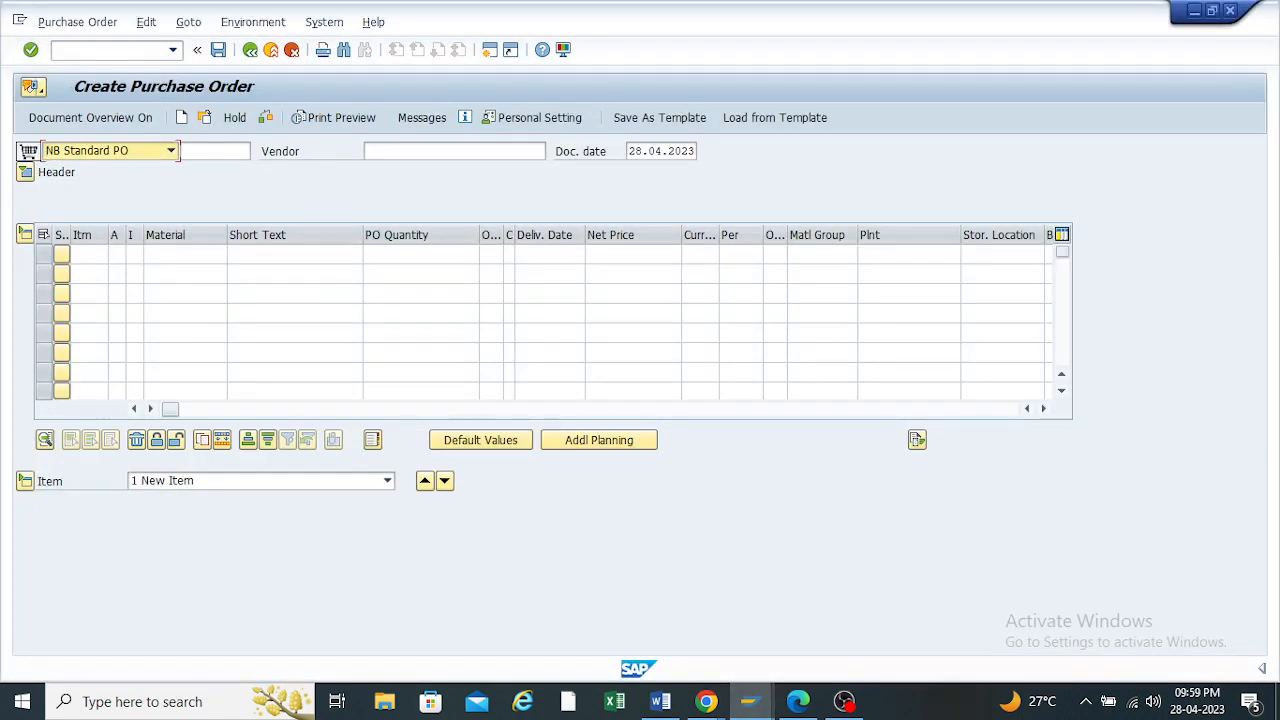
pyautogui.click(171, 151)
pyautogui.scroll(-1, 100, 273)
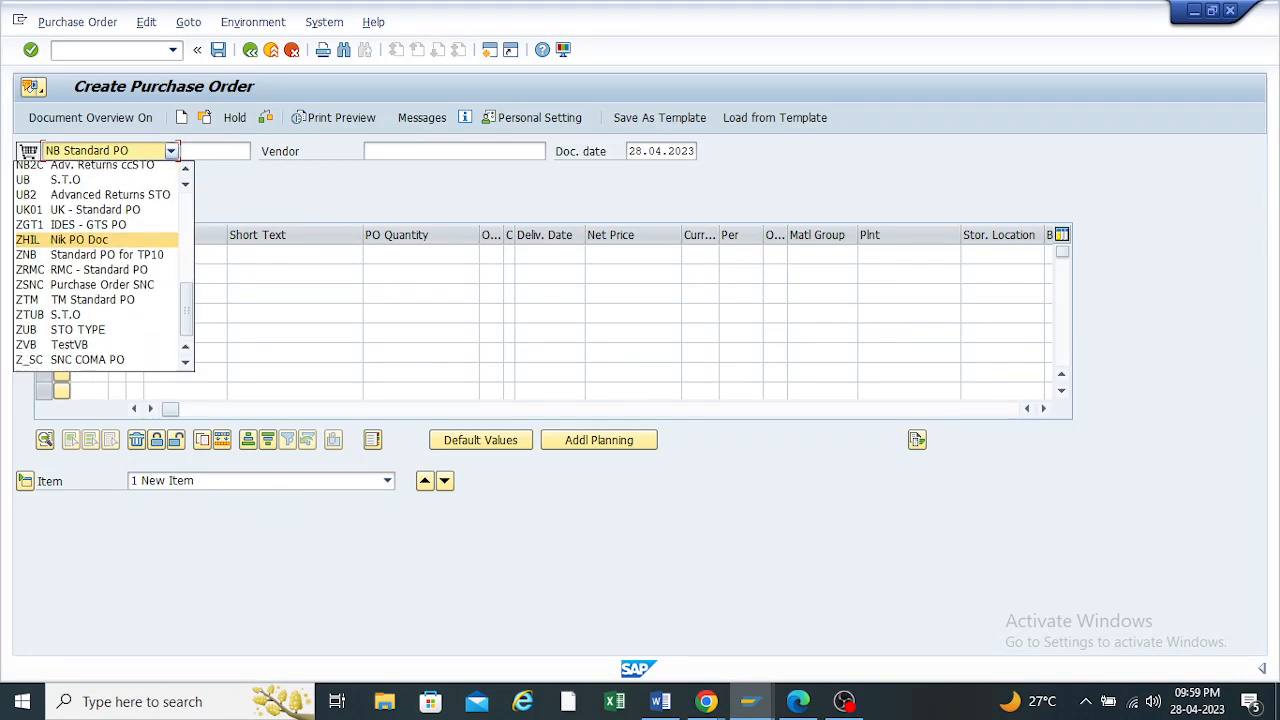
pyautogui.click(95, 243)
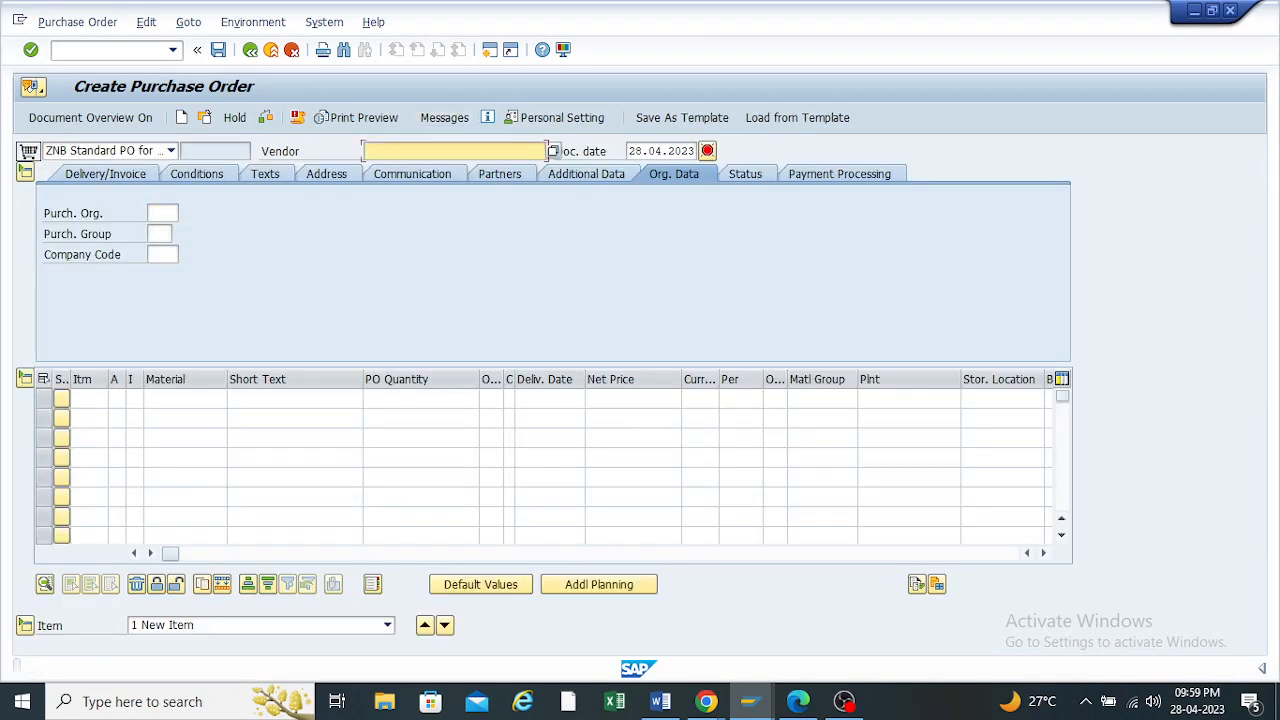
# Enter Test Vendor For TP10 as the vendor and set purchasing organization TP10, purchasing group tp1 and company code h100
pyautogui.click(440, 151)
pyautogui.click(430, 167)
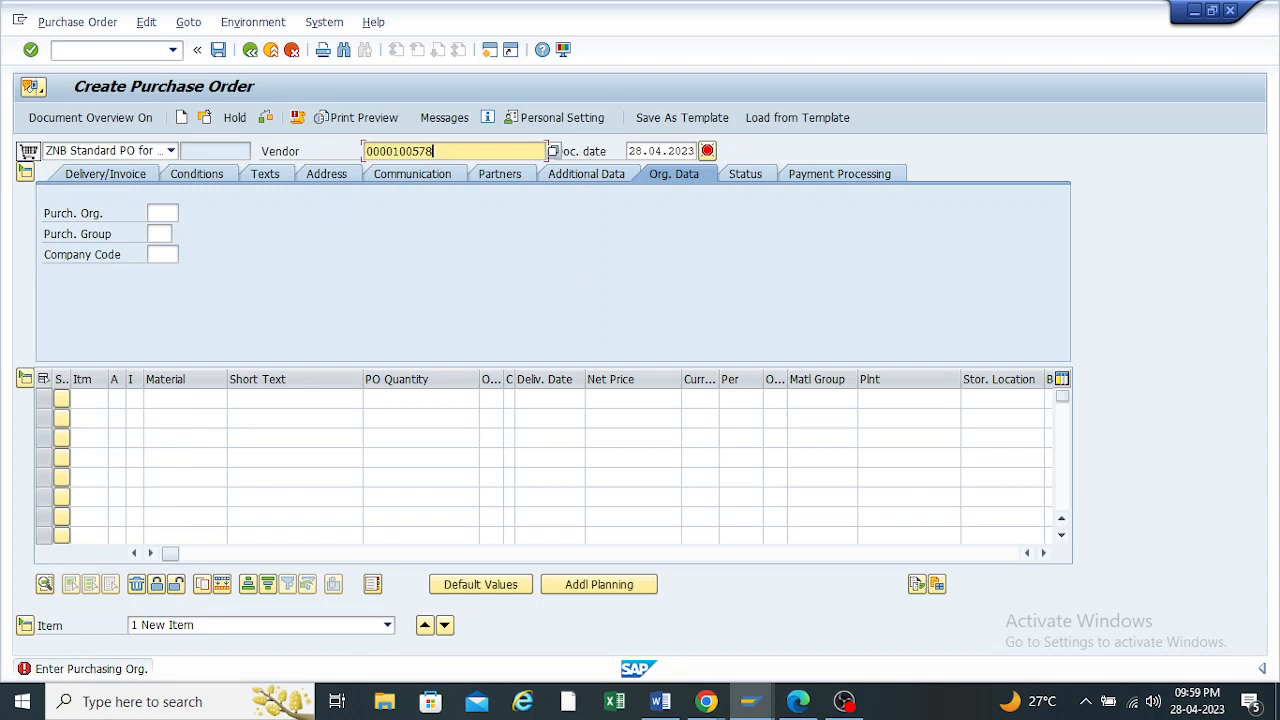
pyautogui.click(158, 213)
pyautogui.click(161, 229)
pyautogui.click(158, 234)
pyautogui.click(160, 251)
pyautogui.click(158, 254)
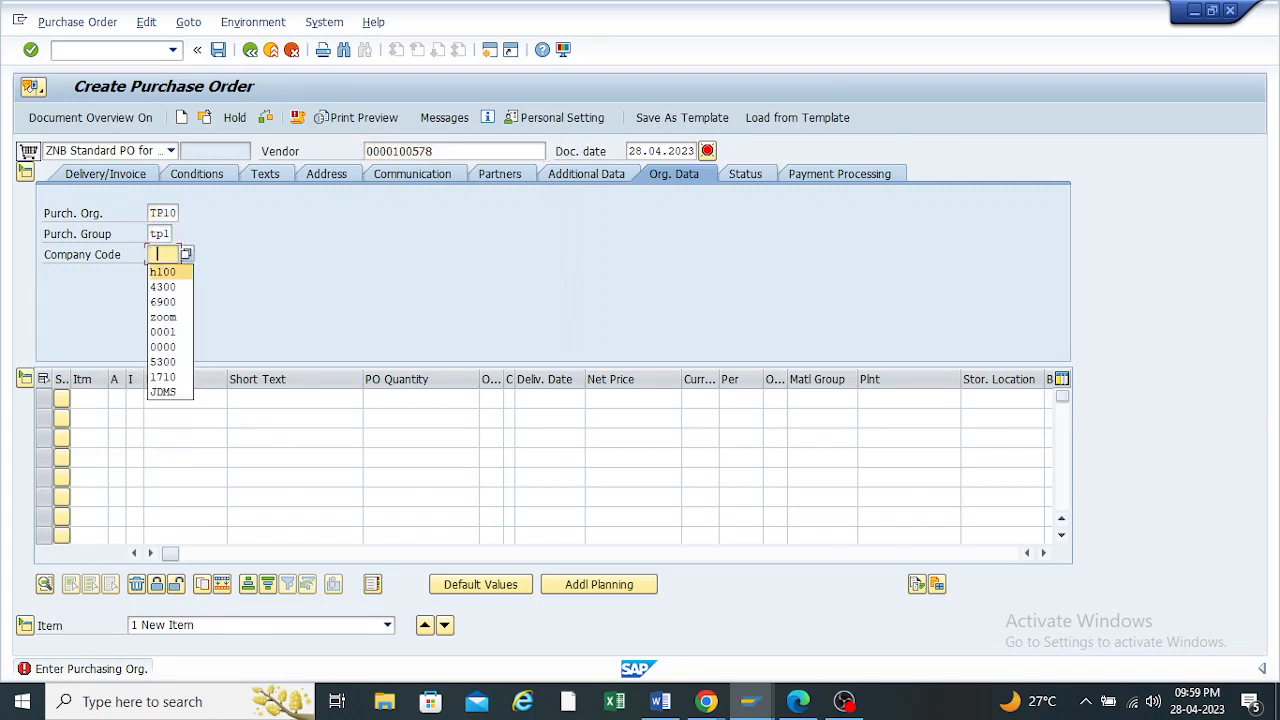
pyautogui.click(162, 271)
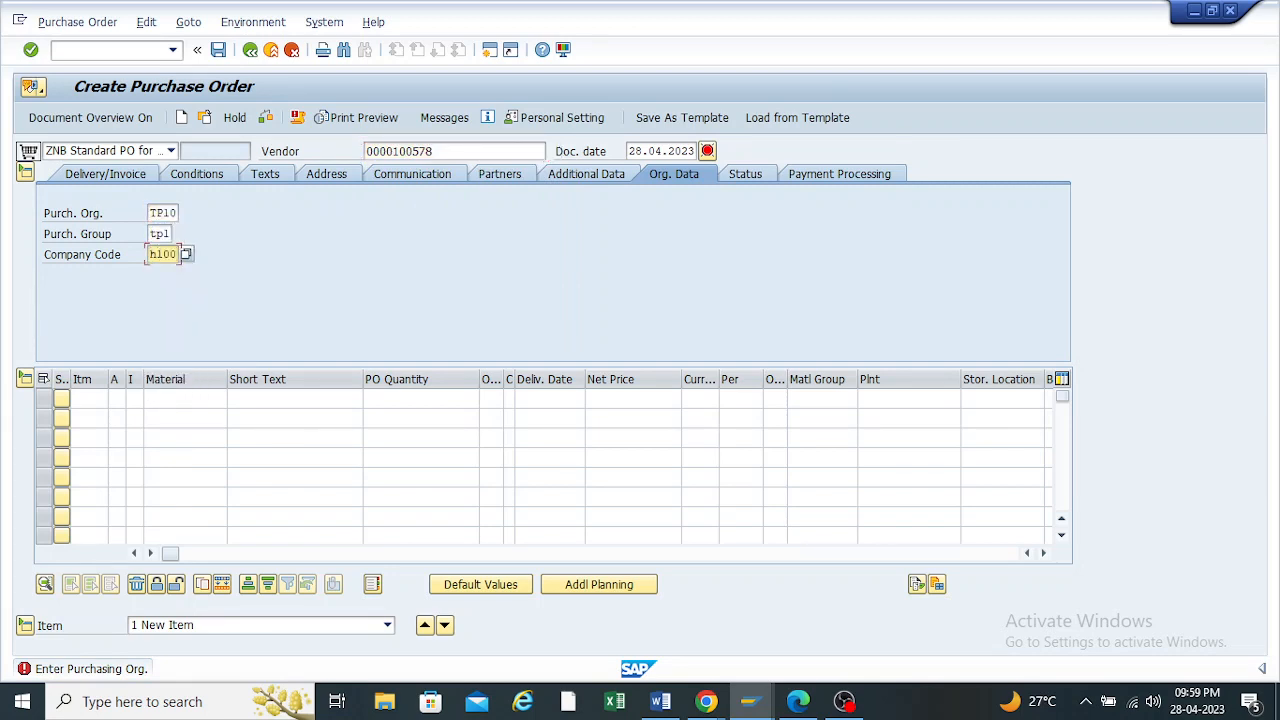
# Reference the ZNBT purchase requisition in the first item line of the ZNB purchase order and adopt its data
pyautogui.click(1044, 553)
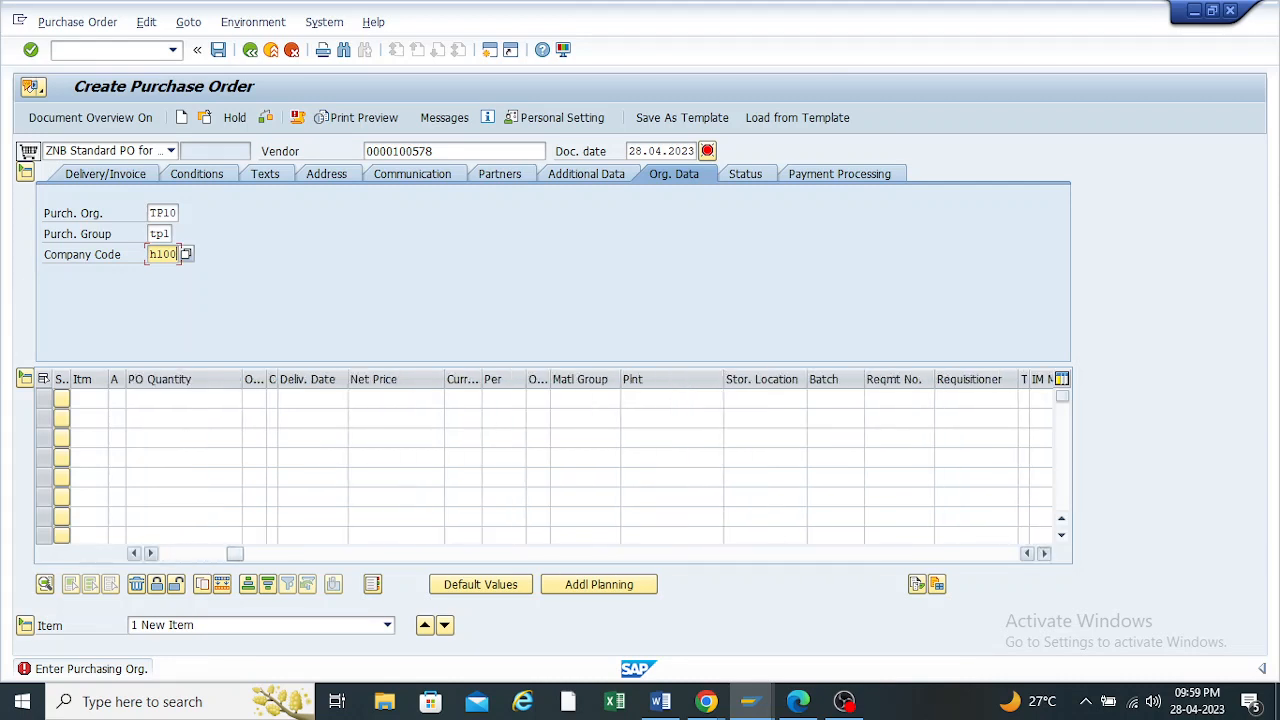
pyautogui.click(1044, 553)
pyautogui.click(1044, 553)
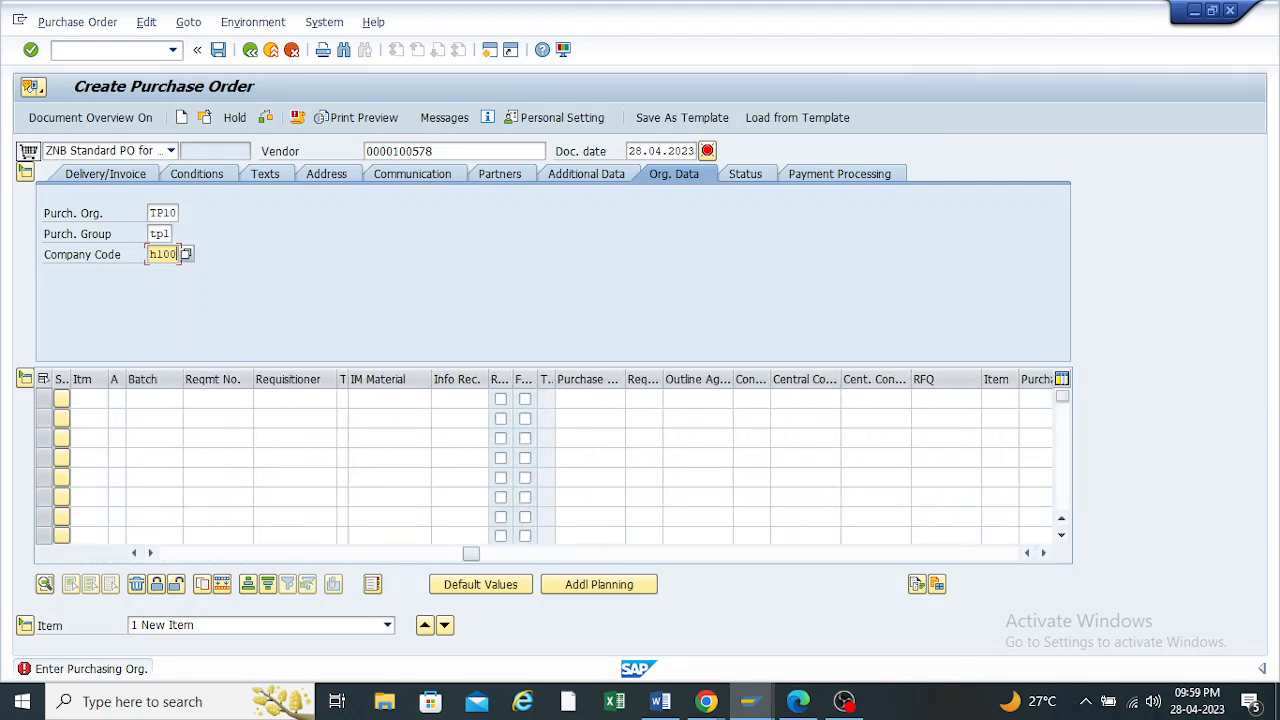
pyautogui.click(590, 399)
pyautogui.click(590, 417)
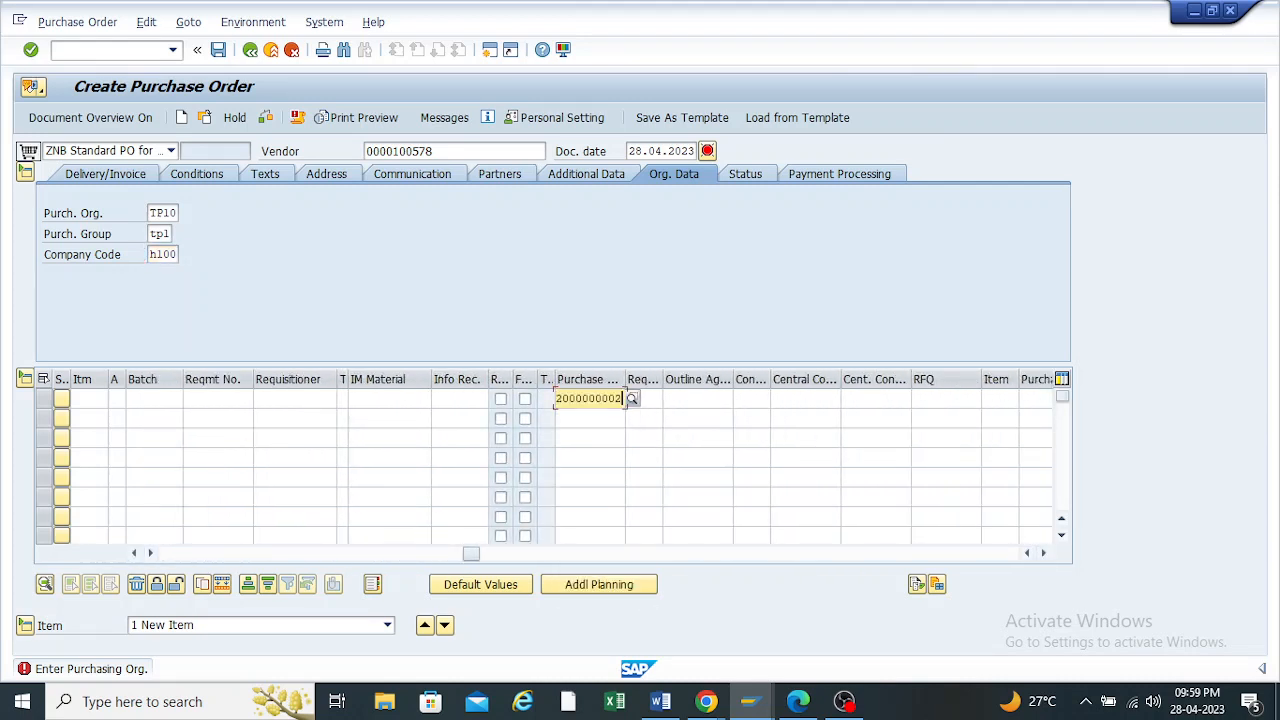
pyautogui.press('Return')
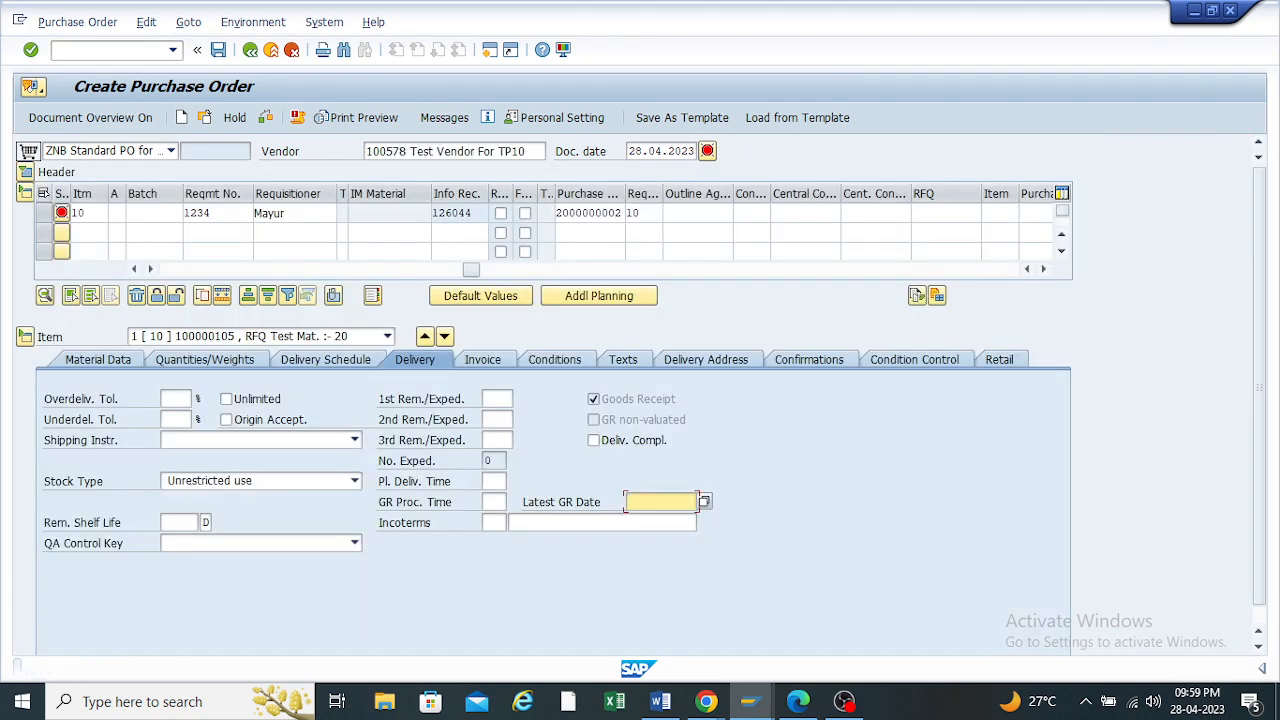
# Set the item's latest GR date to 28.05.2023, check the purchase order and review the resulting messages
pyautogui.press('Return')
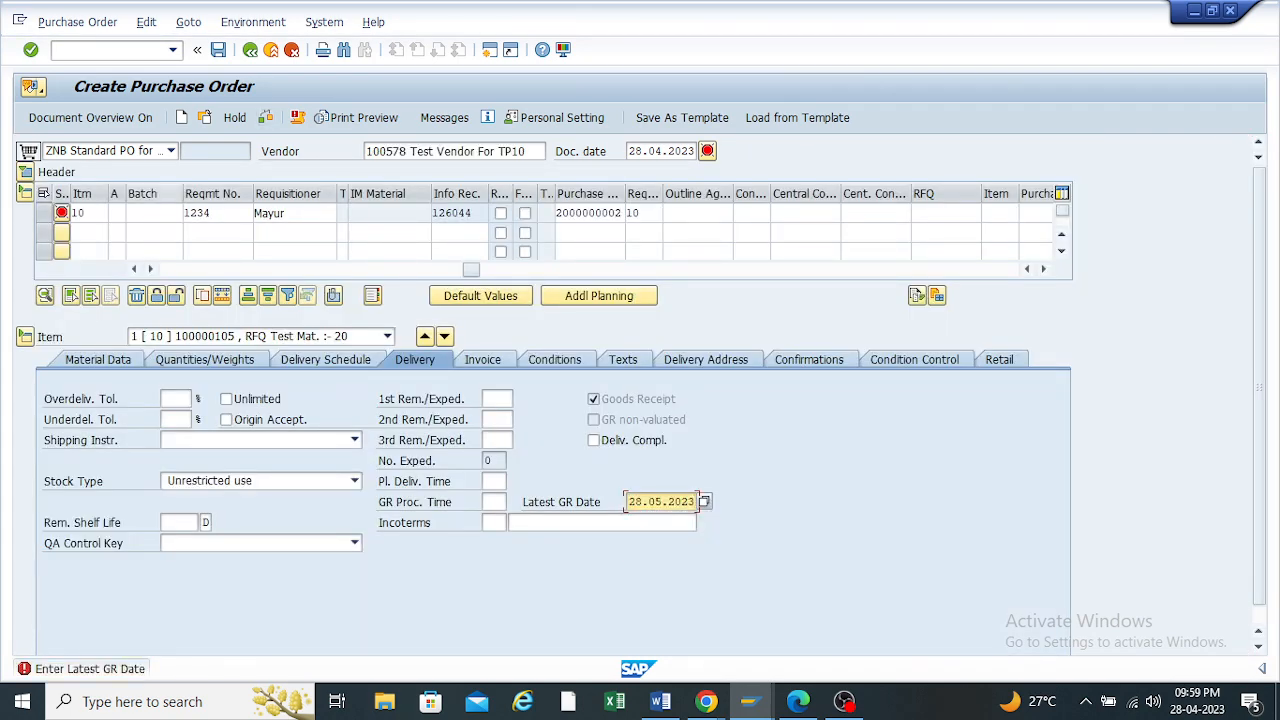
pyautogui.click(265, 117)
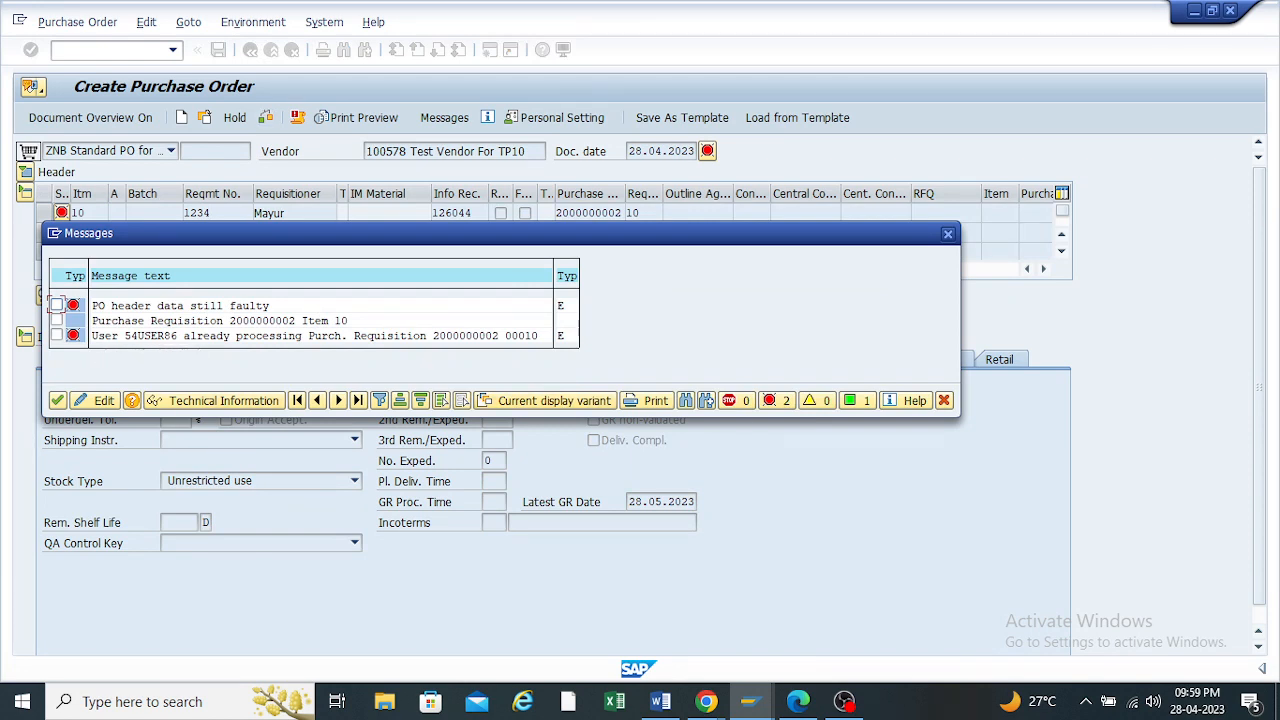
pyautogui.click(947, 233)
# Close this purchase order session, then exit the other purchase order in progress without saving it
pyautogui.moveTo(749, 701)
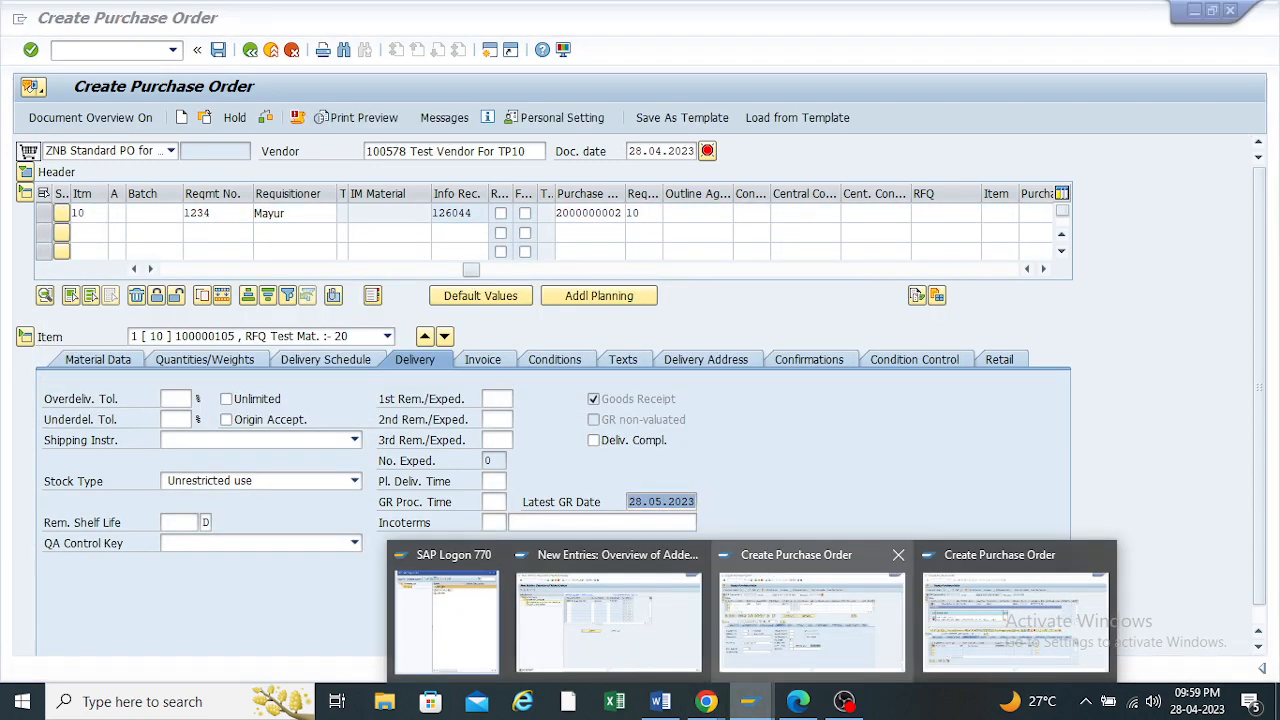
pyautogui.moveTo(1015, 615)
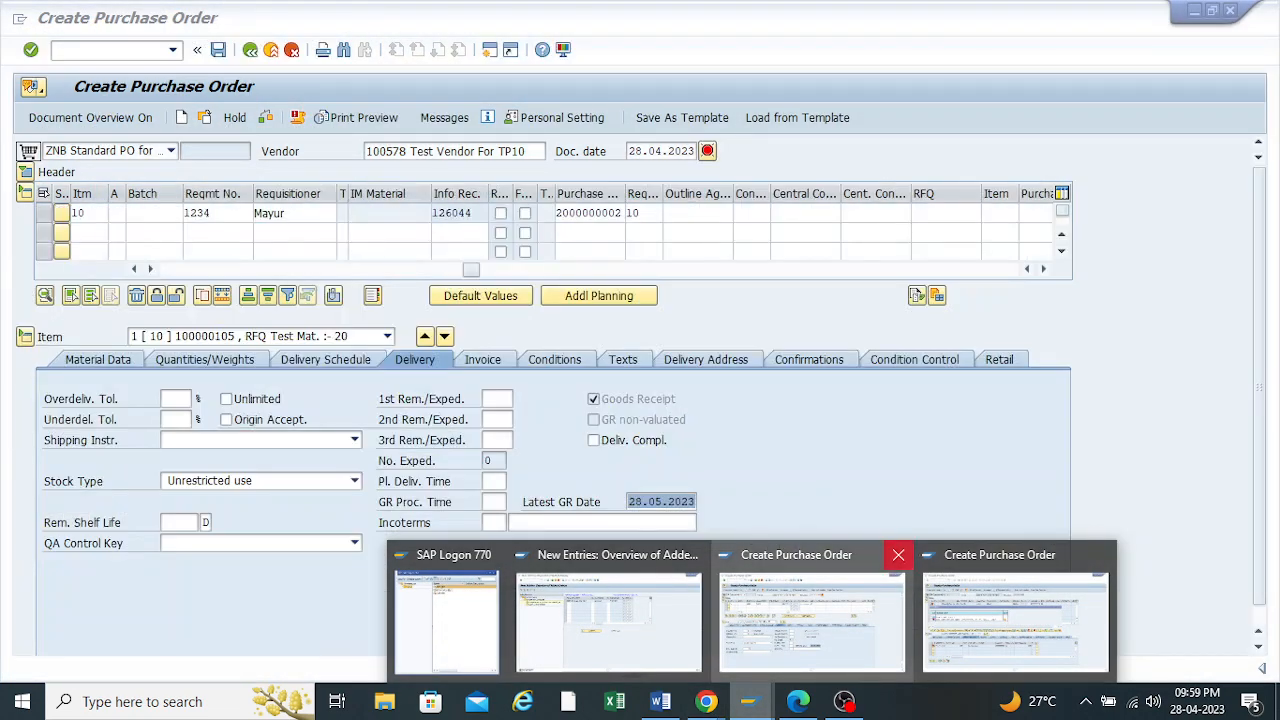
pyautogui.click(897, 554)
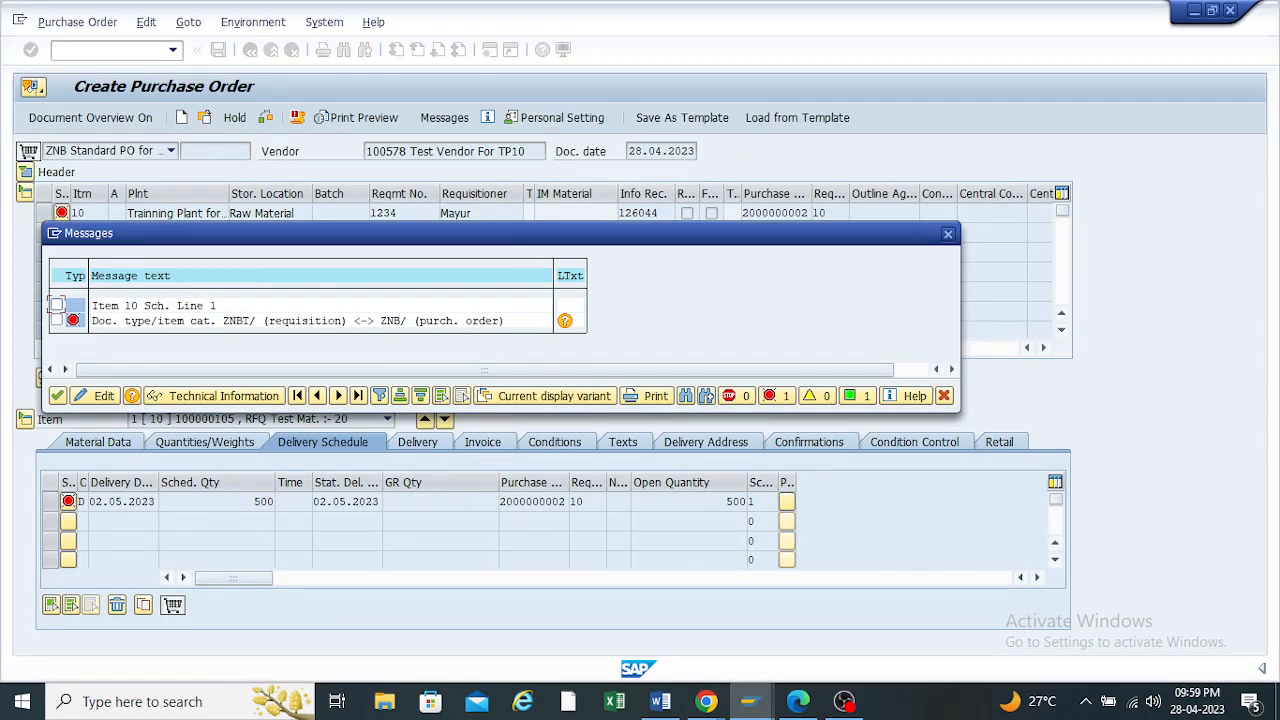
pyautogui.click(947, 233)
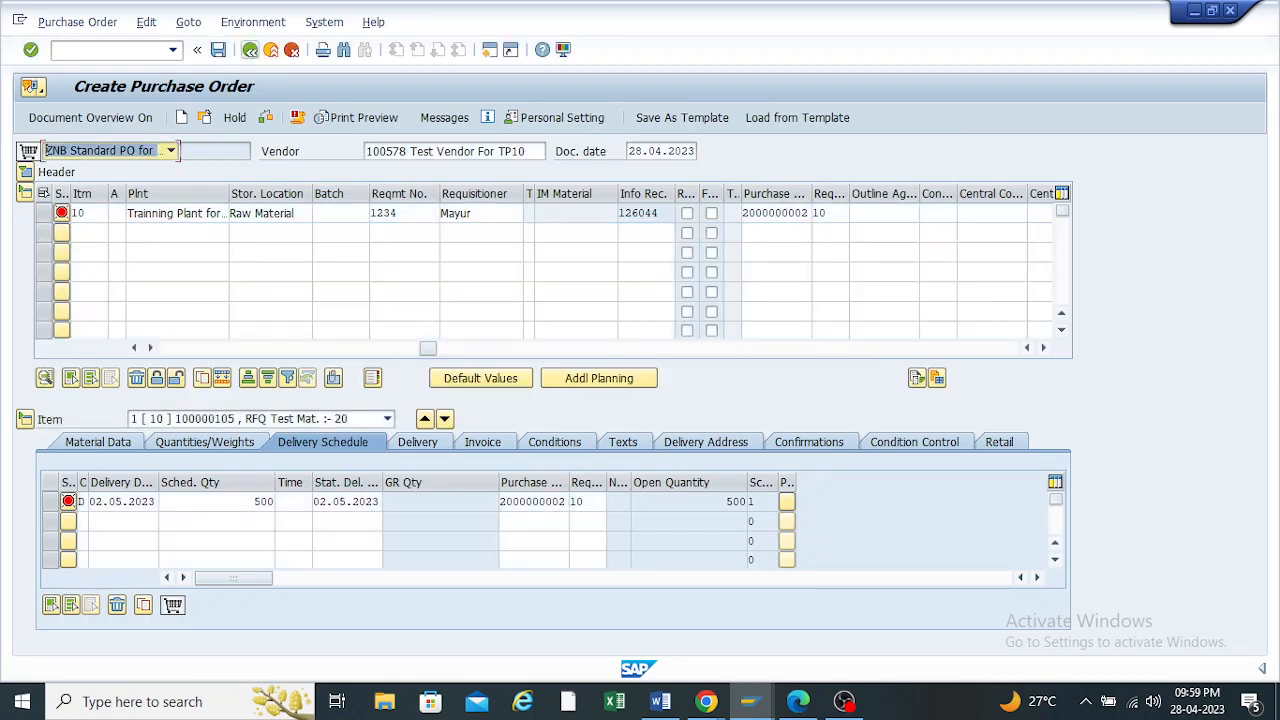
pyautogui.click(250, 49)
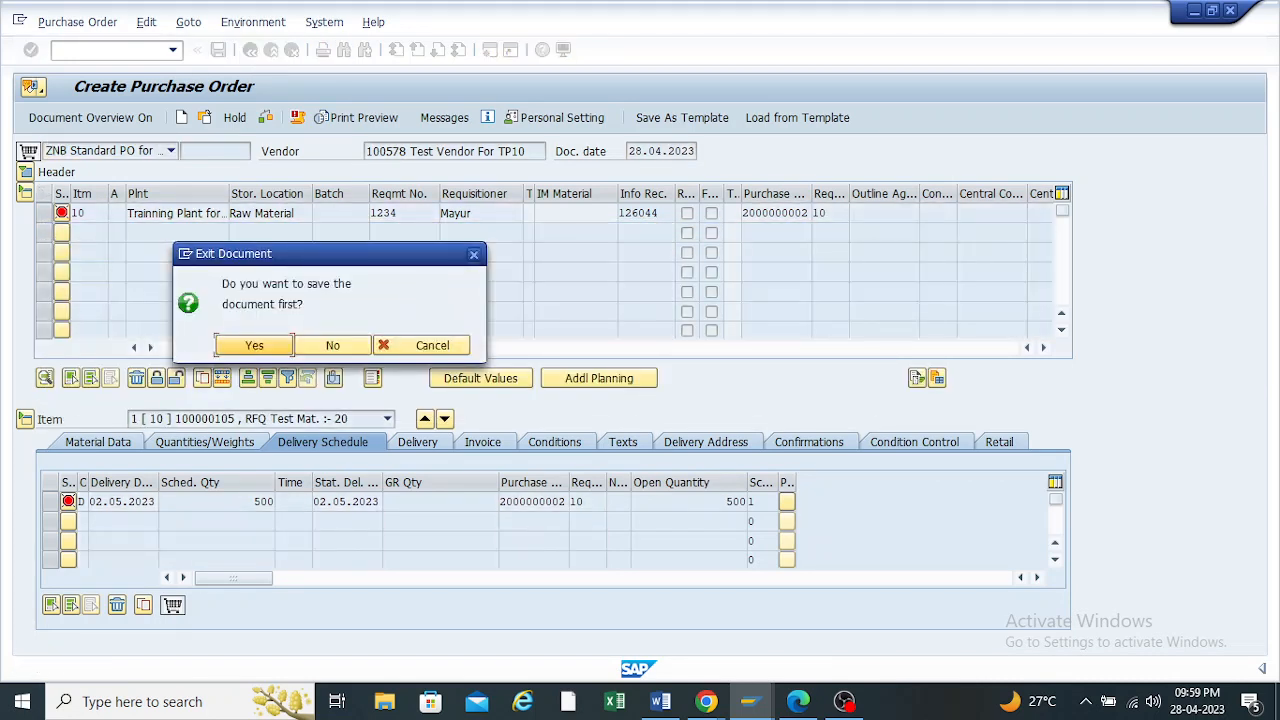
pyautogui.press('Return')
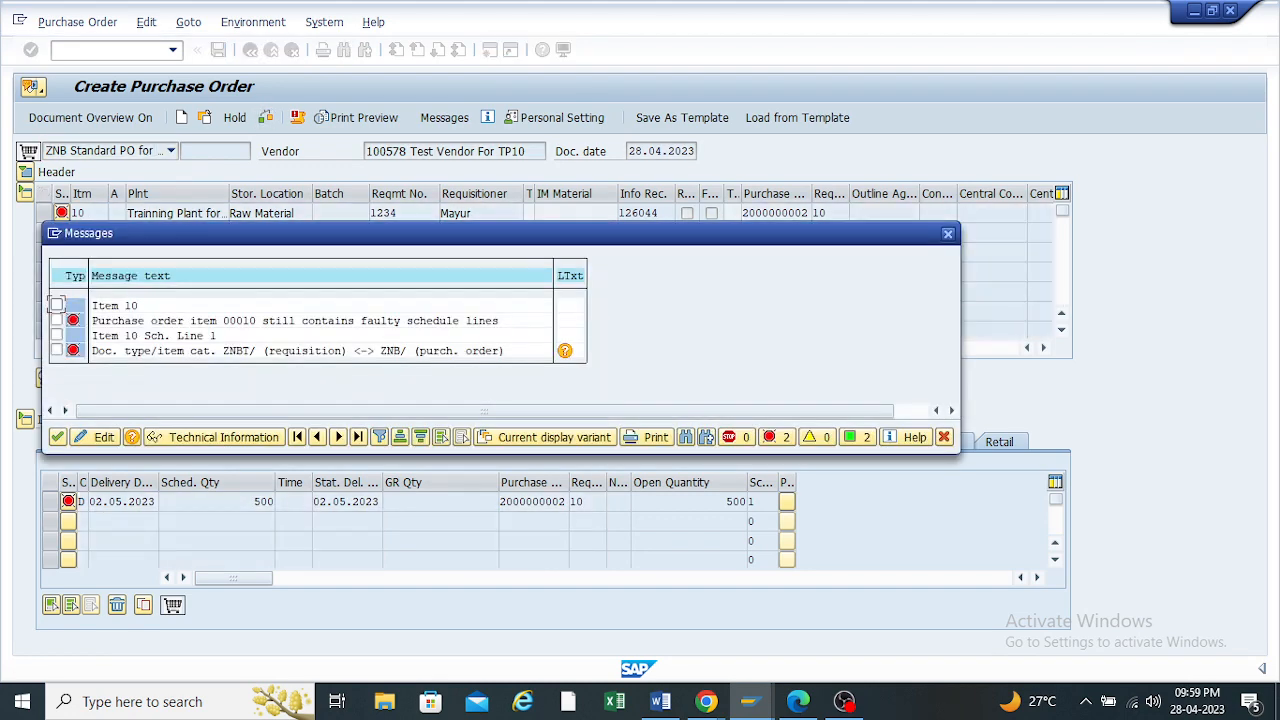
pyautogui.click(947, 233)
pyautogui.click(250, 49)
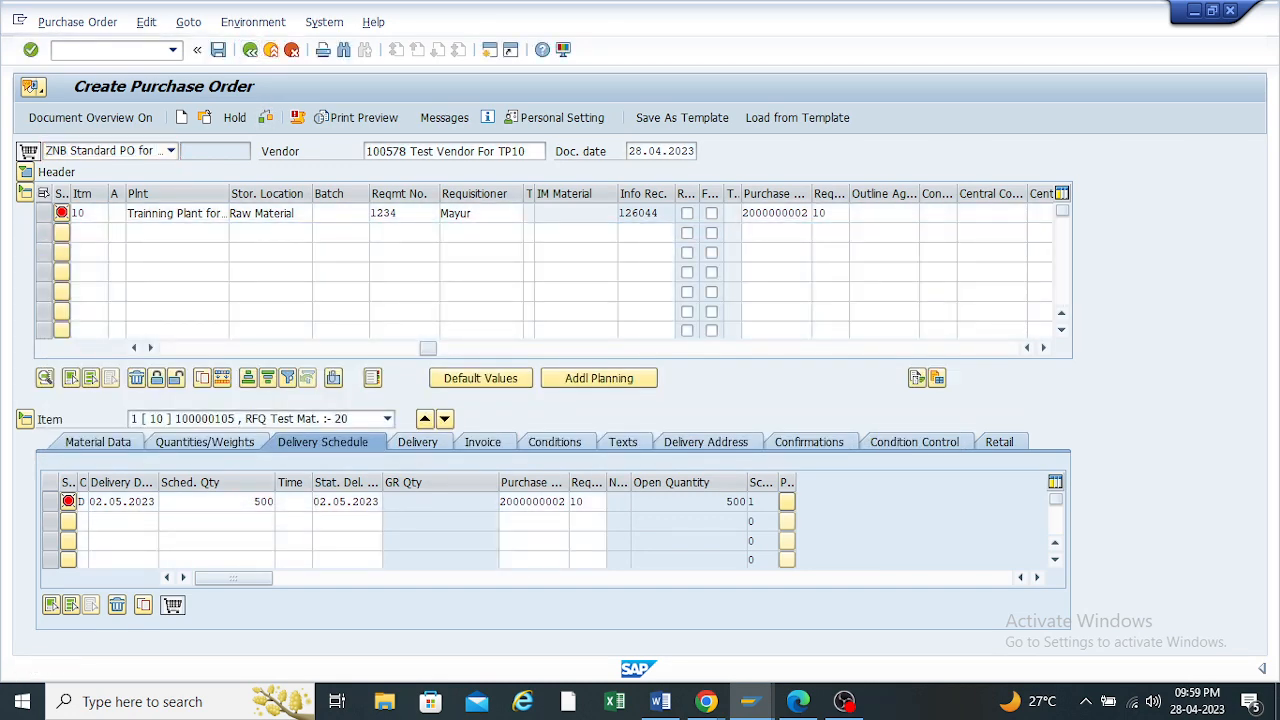
pyautogui.click(333, 345)
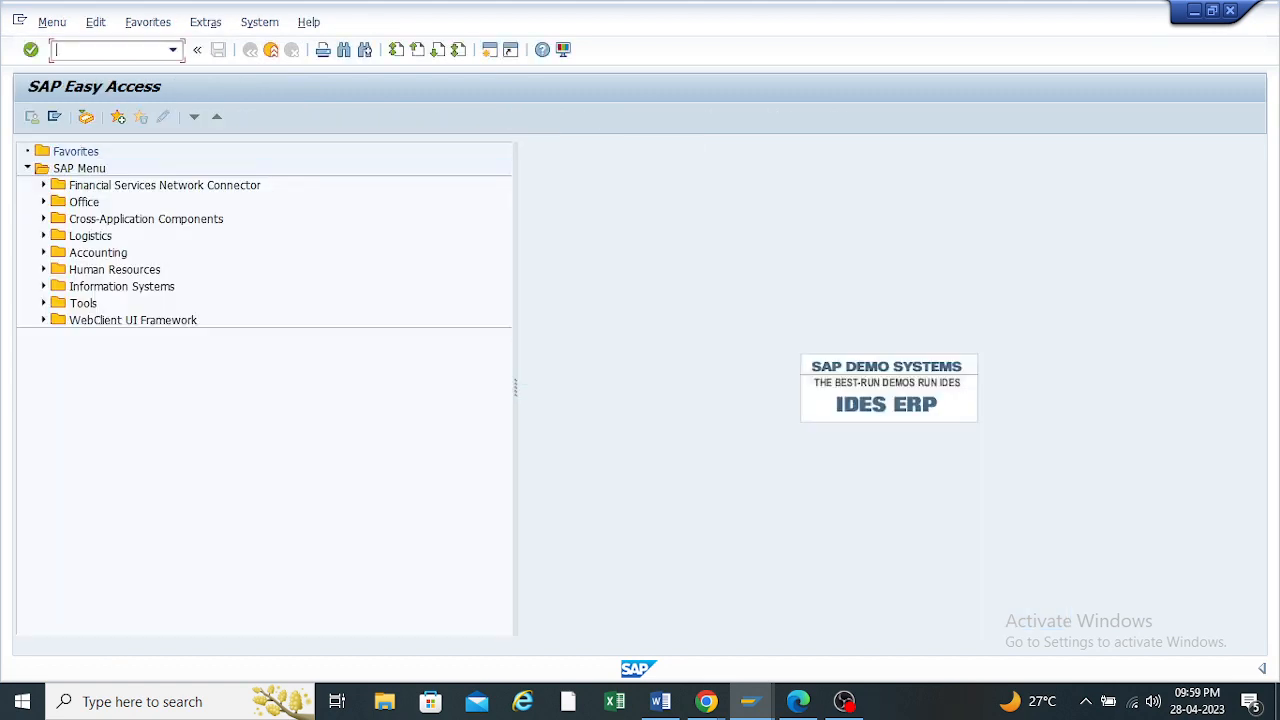
# Switch to the requisition link entries session, save, and leave the document type settings for the IMG structure
pyautogui.moveTo(750, 701)
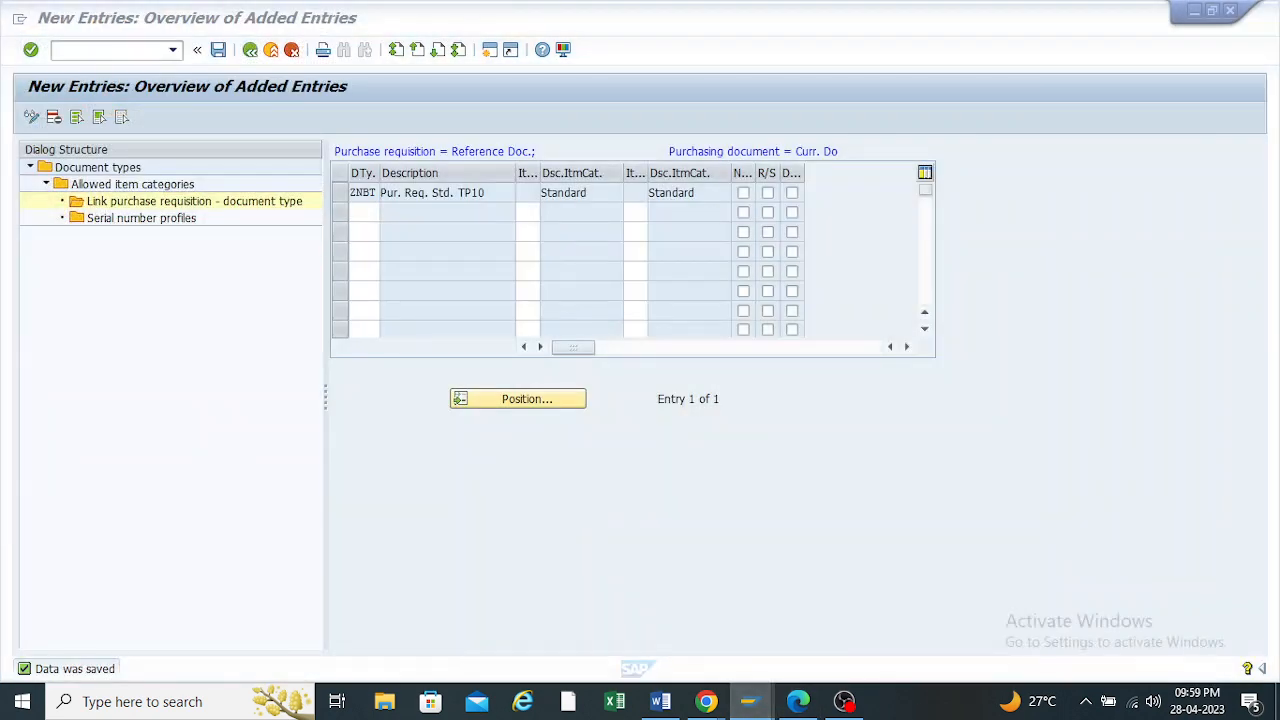
pyautogui.click(710, 620)
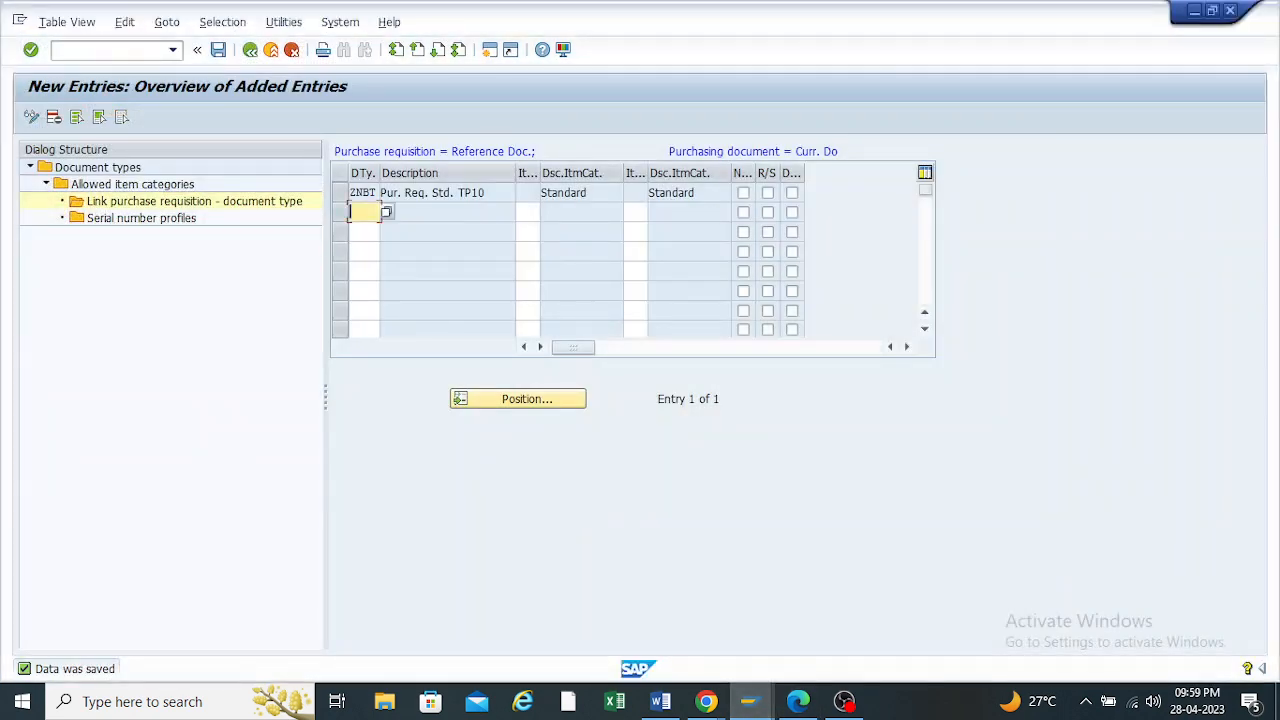
pyautogui.click(218, 49)
pyautogui.click(250, 49)
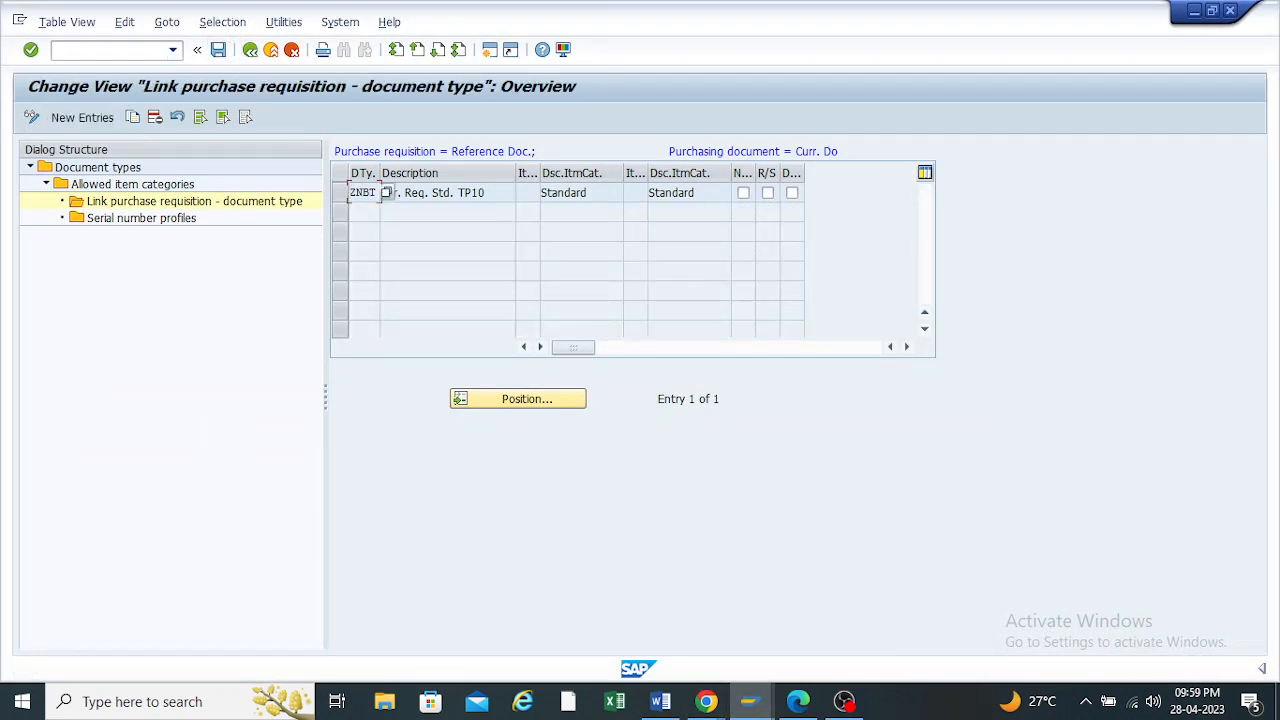
pyautogui.click(250, 49)
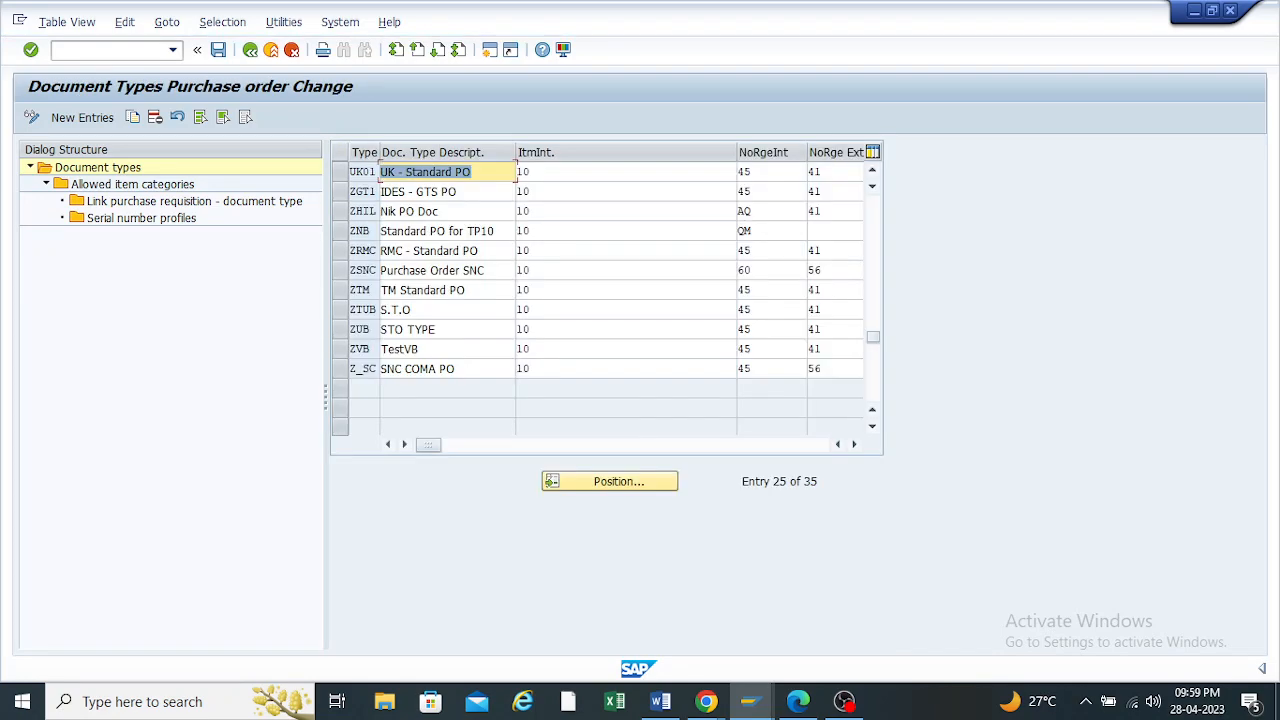
pyautogui.click(250, 49)
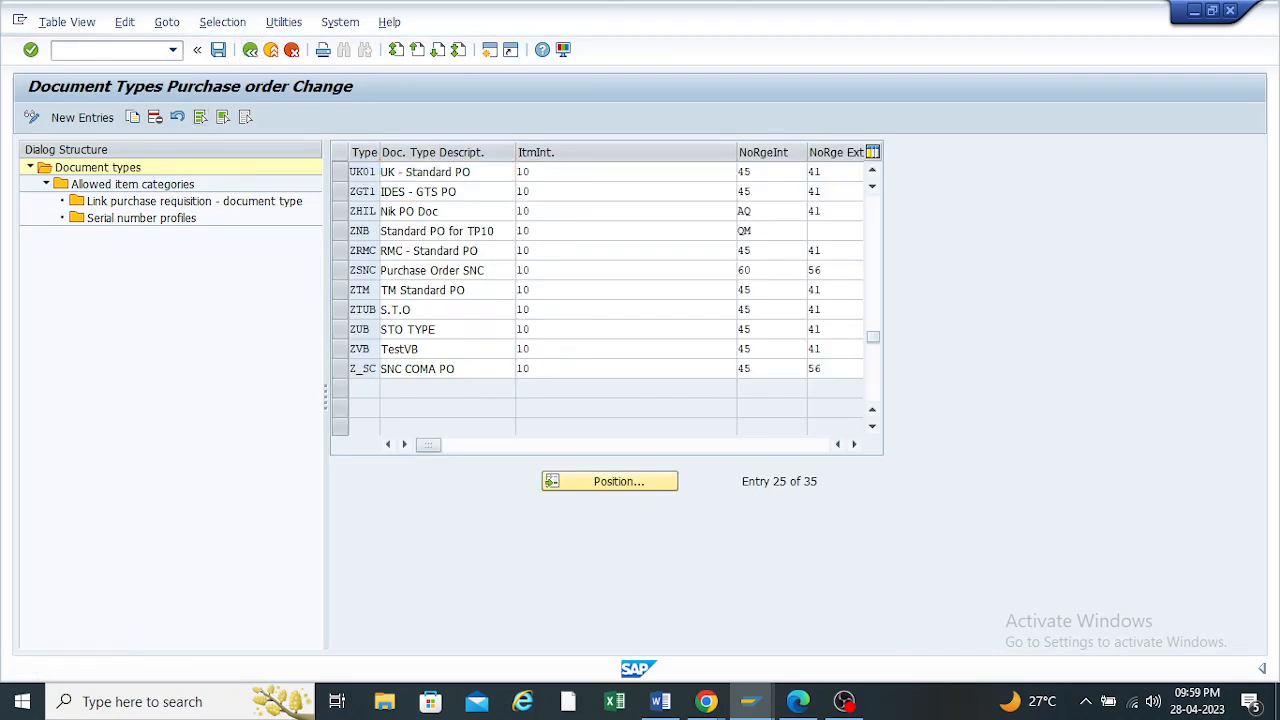
# Switch to the SAP Easy Access session, start transaction me21n and enter Test Vendor For TP10 as the vendor
pyautogui.moveTo(749, 701)
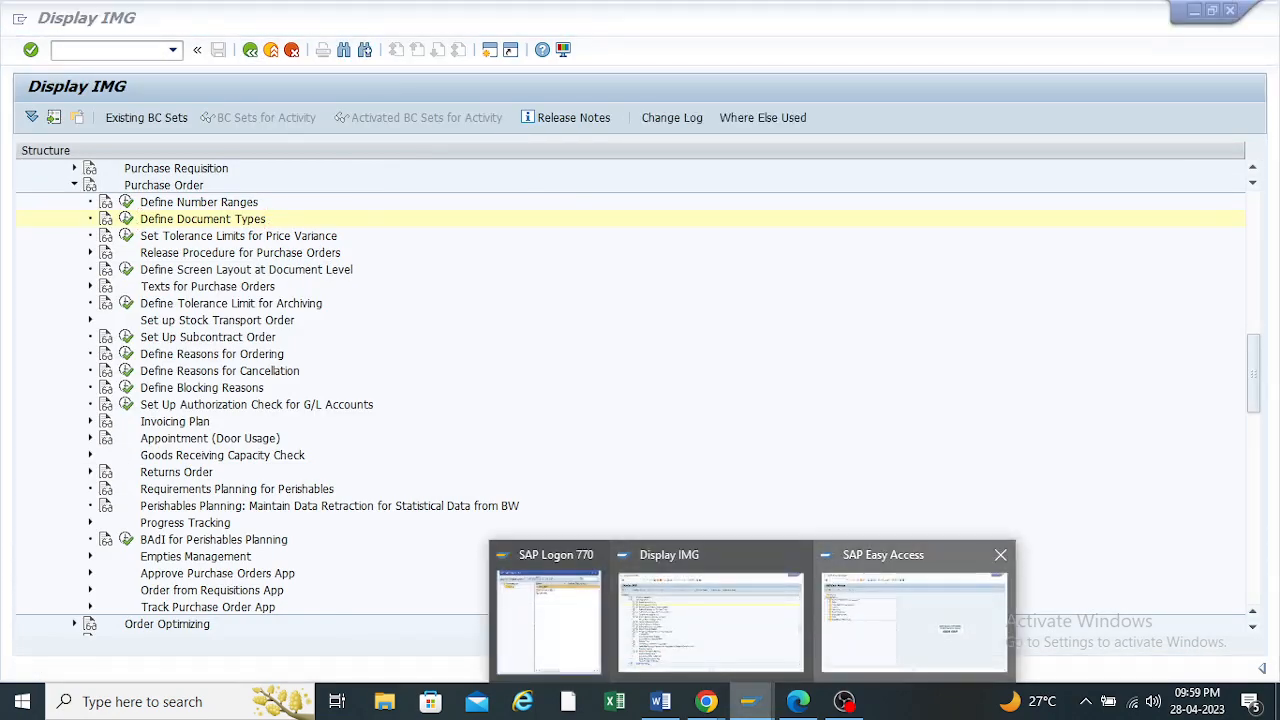
pyautogui.click(917, 623)
pyautogui.click(172, 49)
pyautogui.click(72, 69)
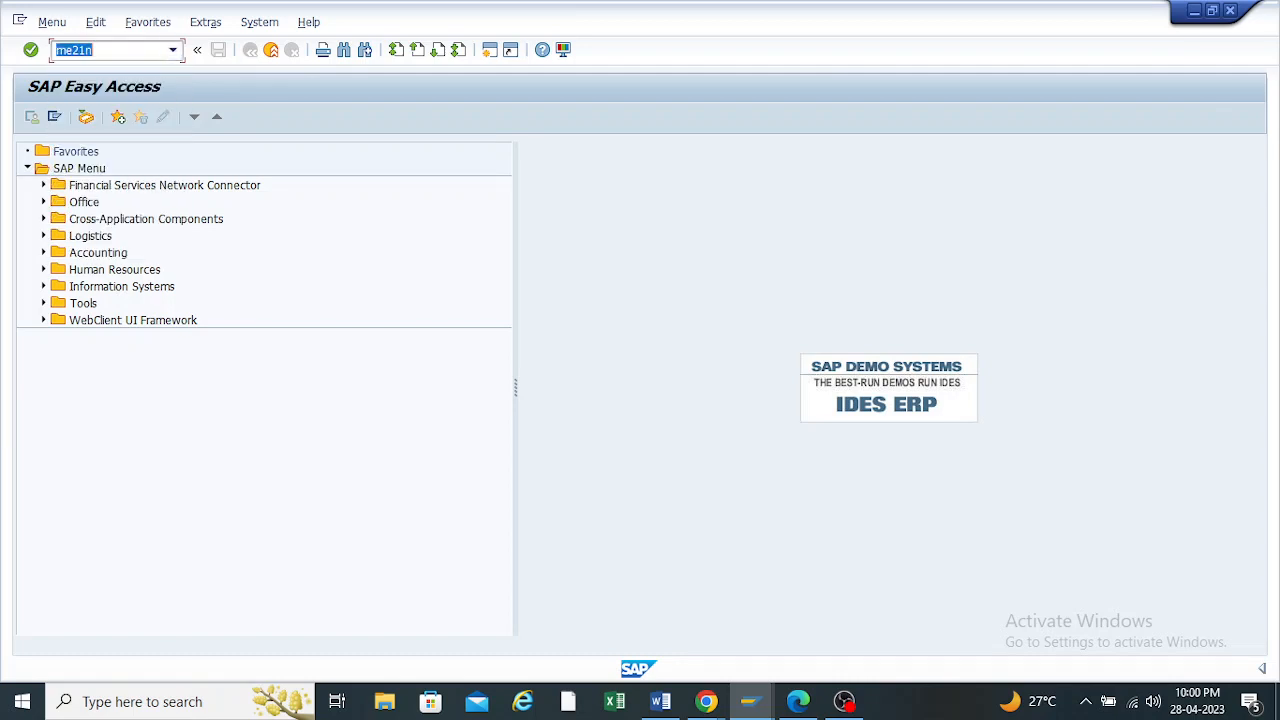
pyautogui.press('Return')
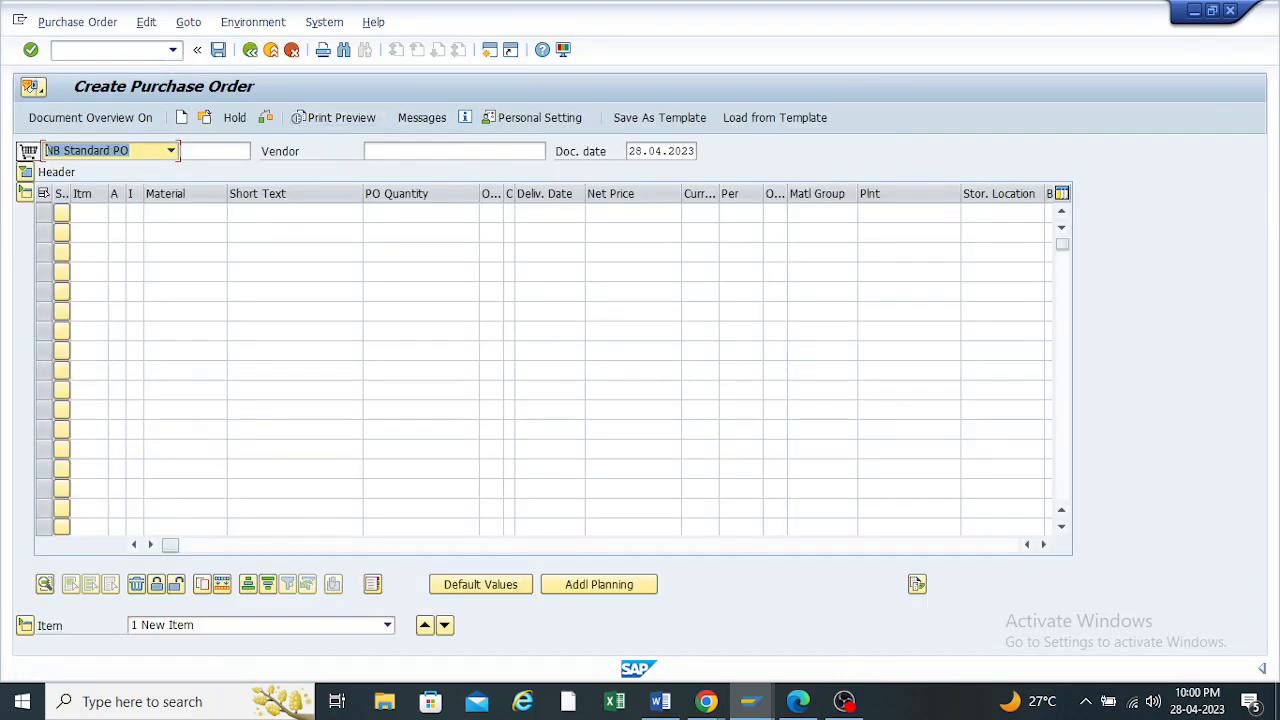
pyautogui.press('space')
pyautogui.press('Down')
pyautogui.press('Return')
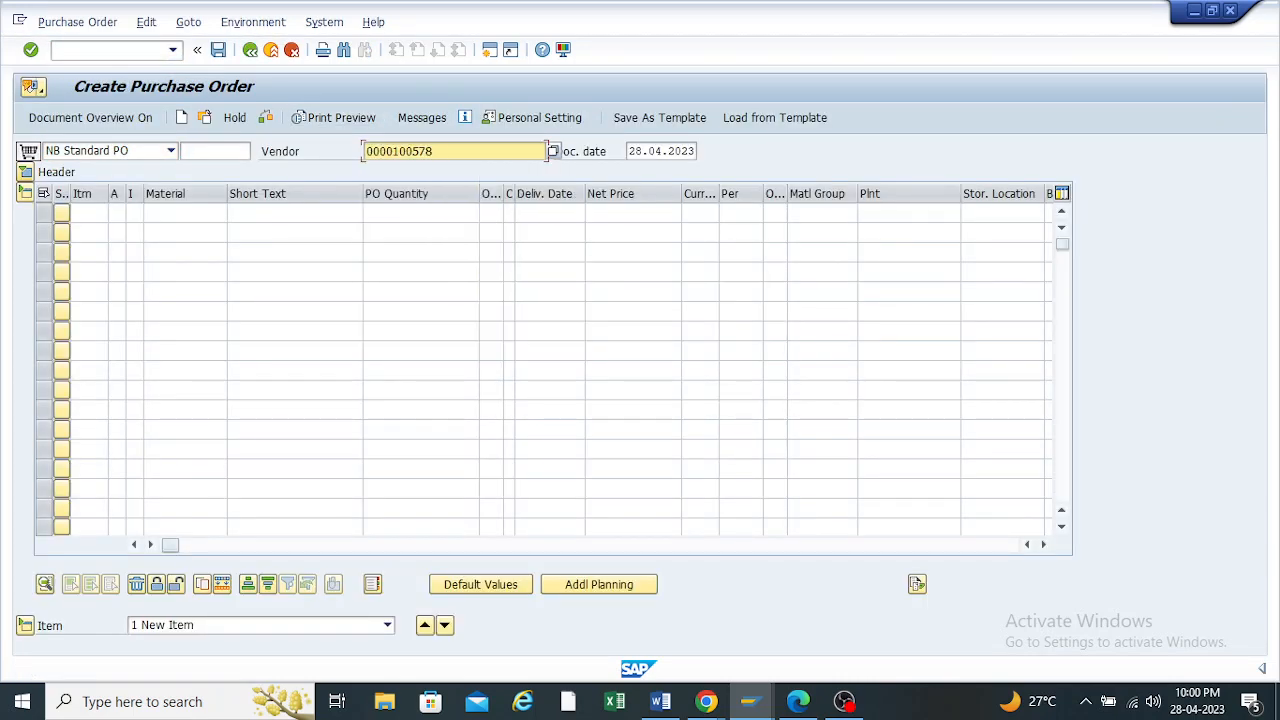
pyautogui.press('Return')
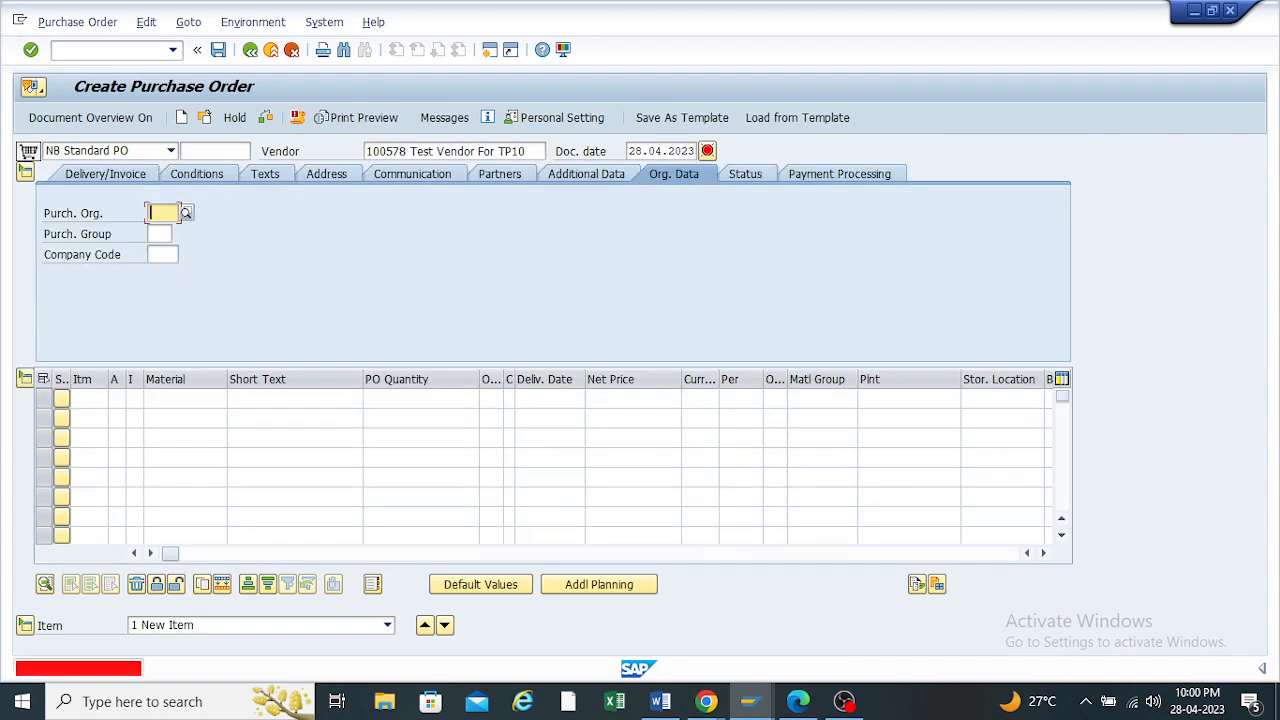
# Fill in the organizational data with purchasing organization TP10, purchasing group tp1 and company code h100
pyautogui.press('space')
pyautogui.press('Down')
pyautogui.press('Tab')
pyautogui.press('space')
pyautogui.press('Down')
pyautogui.press('Tab')
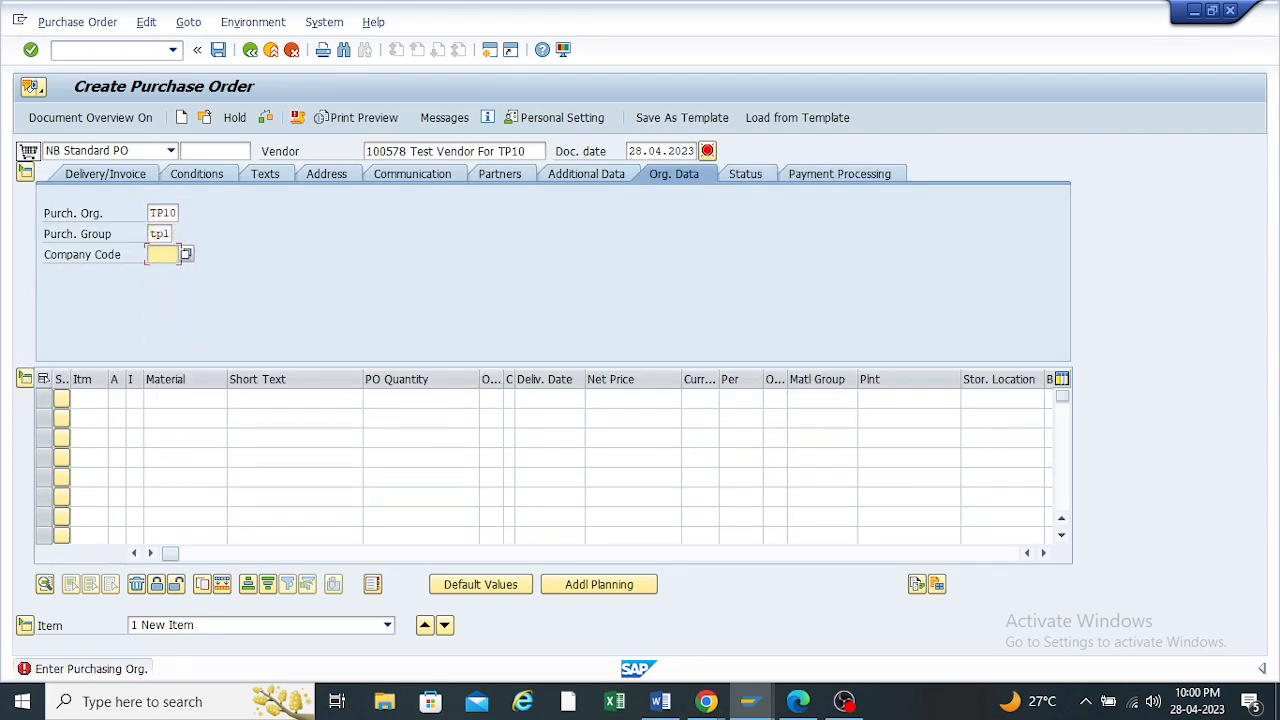
pyautogui.press('space')
pyautogui.press('Down')
pyautogui.press('Return')
# Reference the ZNBT purchase requisition in the first item line of the NB Standard PO and adopt its data
pyautogui.press('Tab')
pyautogui.press('space')
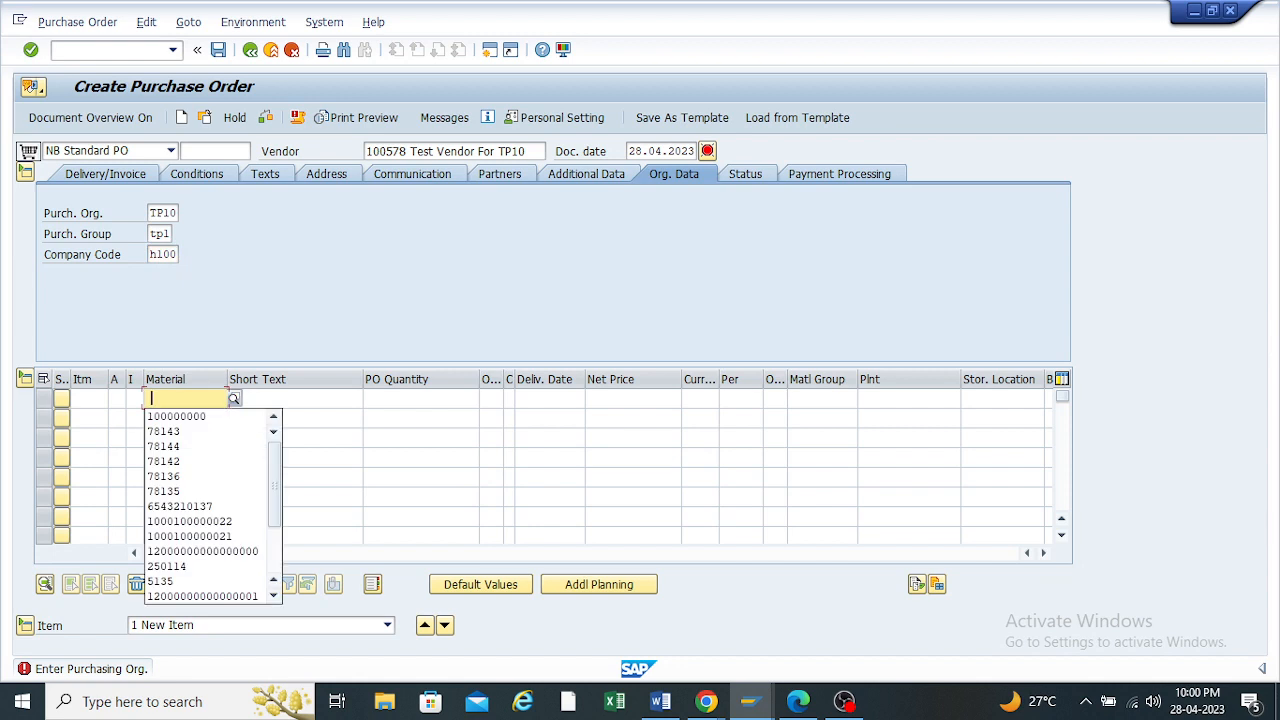
pyautogui.press('Down')
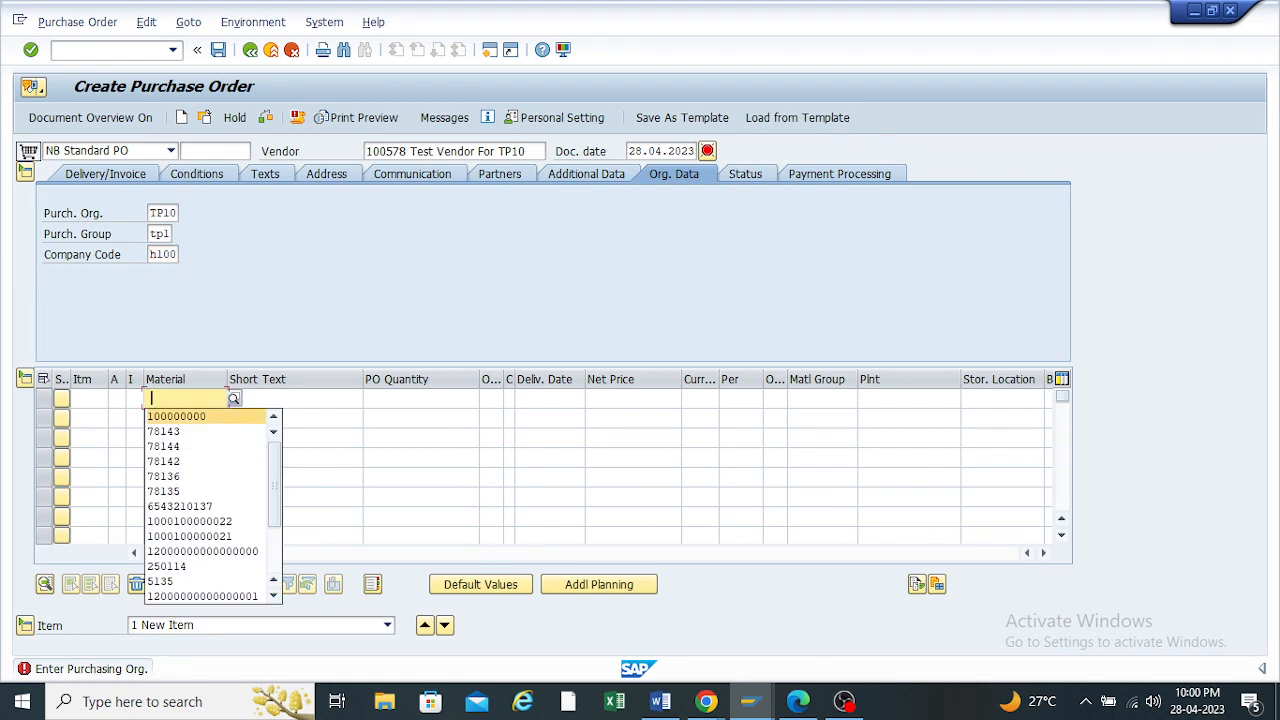
pyautogui.click(1044, 553)
pyautogui.click(1044, 553)
pyautogui.click(1044, 553)
pyautogui.click(1044, 553)
pyautogui.click(1044, 553)
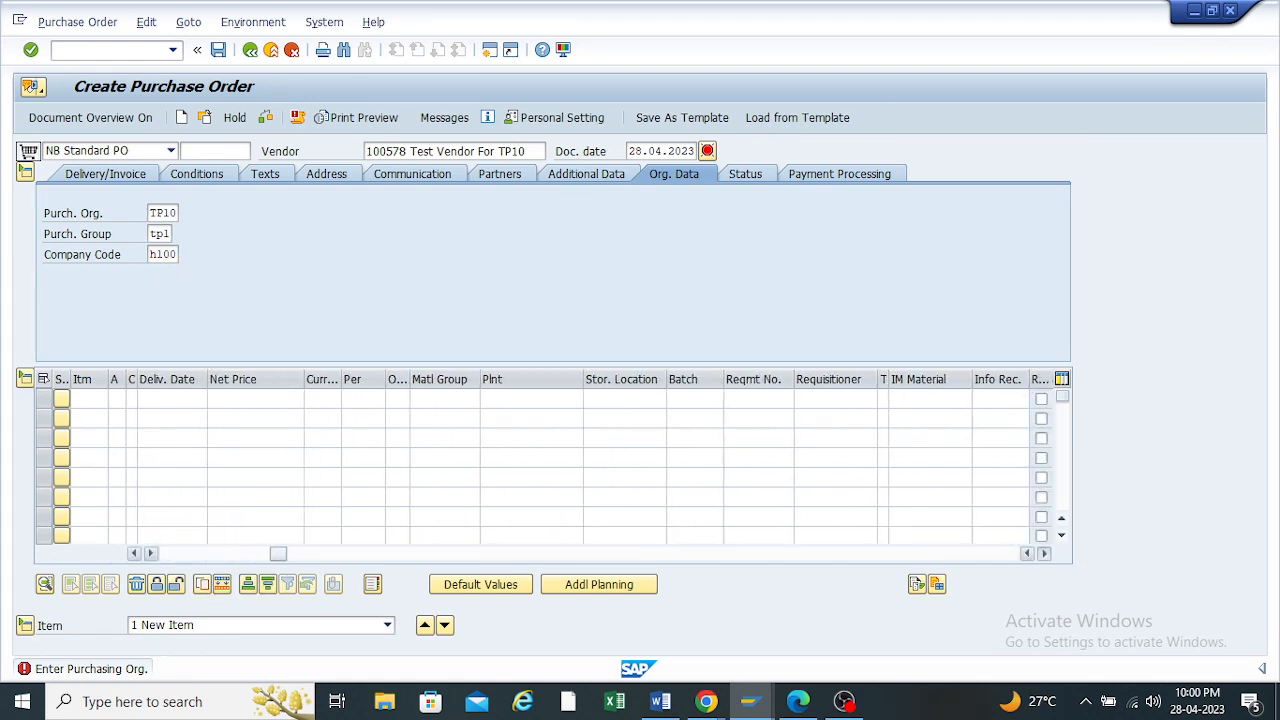
pyautogui.click(1044, 553)
pyautogui.click(1044, 553)
pyautogui.click(1044, 553)
pyautogui.click(1044, 553)
pyautogui.click(1044, 553)
pyautogui.click(1044, 553)
pyautogui.click(1044, 553)
pyautogui.click(776, 399)
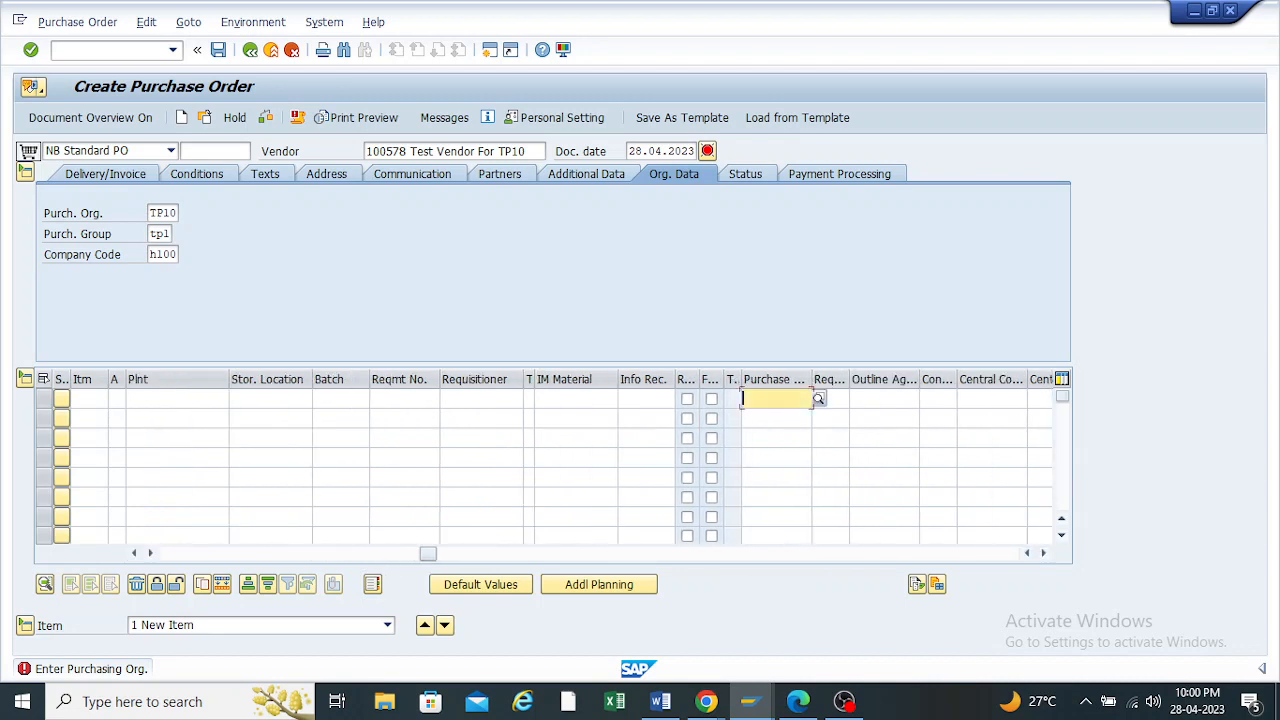
pyautogui.hotkey('ctrl', 'v')
pyautogui.press('Return')
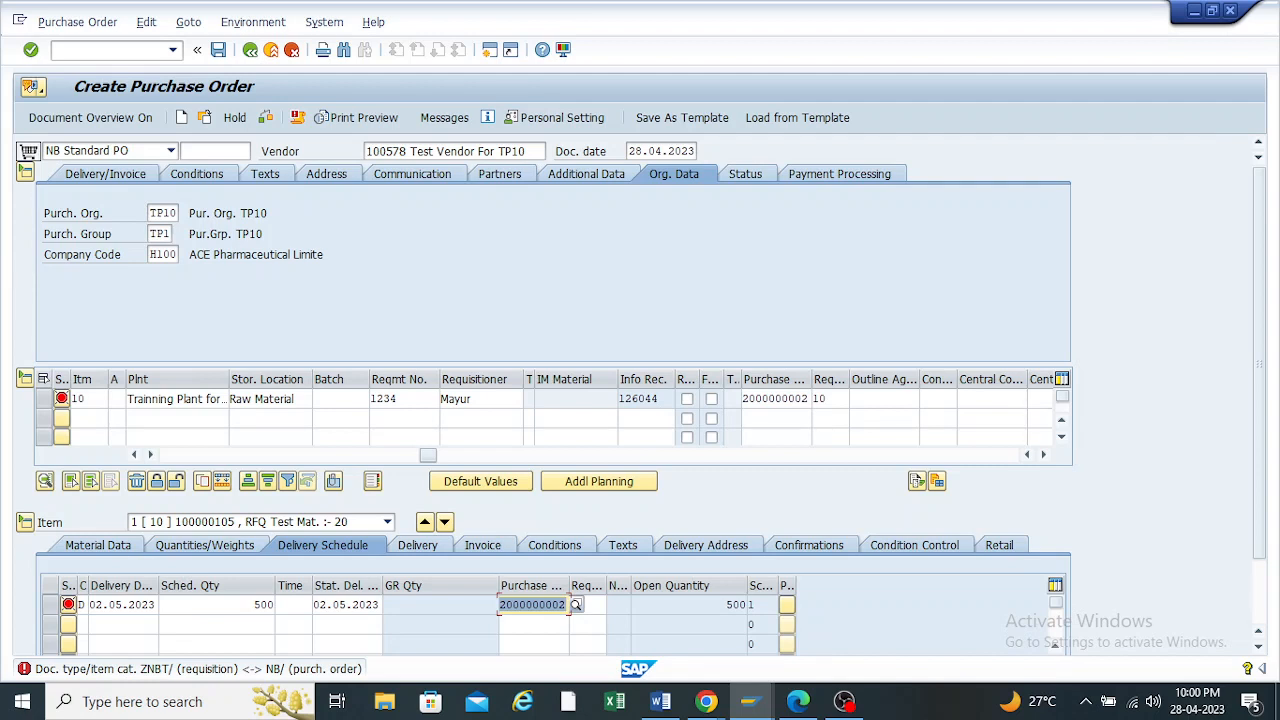
# Switch to the IMG session and open the purchase requisition links of purchase order document type ZNB under Define Document Types
pyautogui.moveTo(749, 701)
pyautogui.click(714, 614)
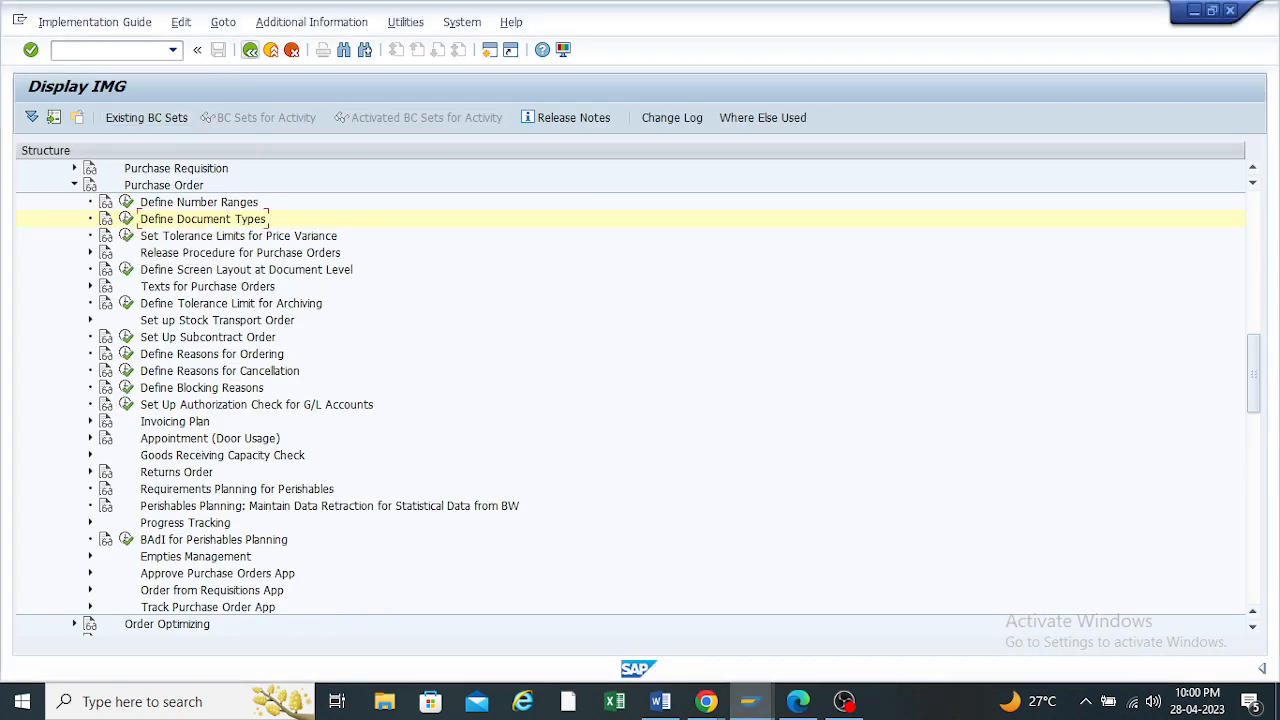
pyautogui.click(126, 219)
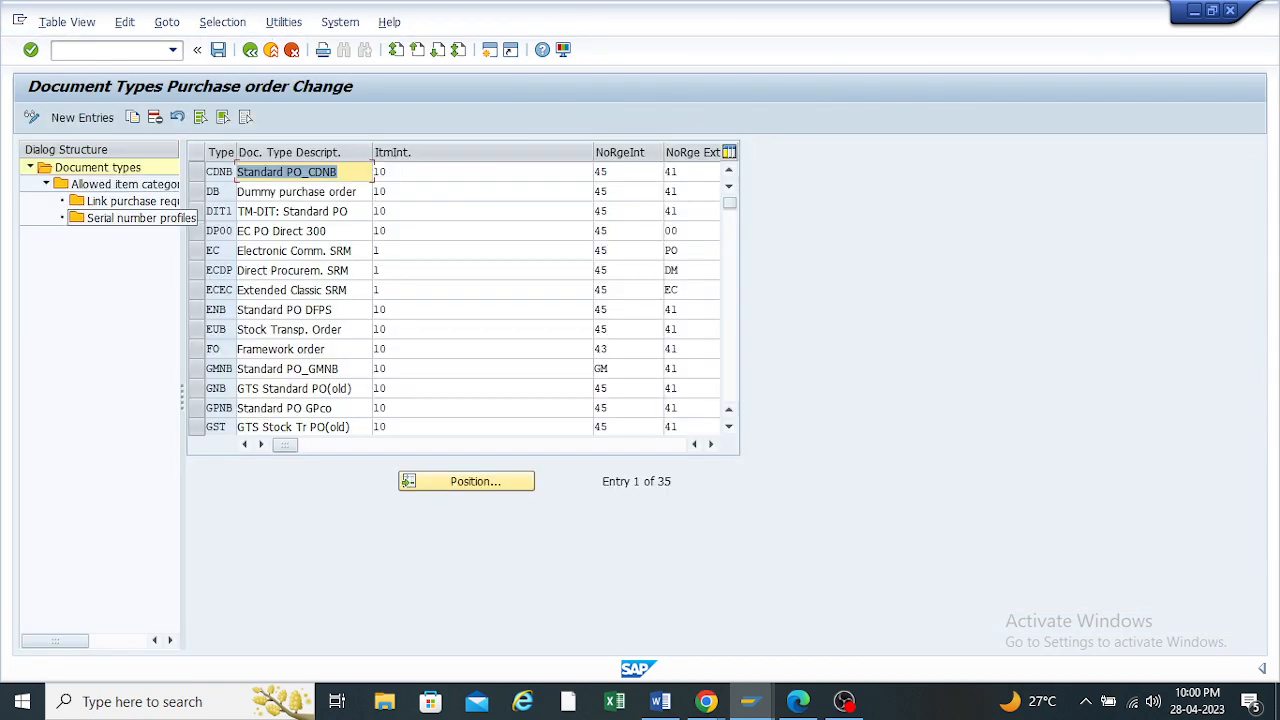
pyautogui.scroll(-4, 460, 300)
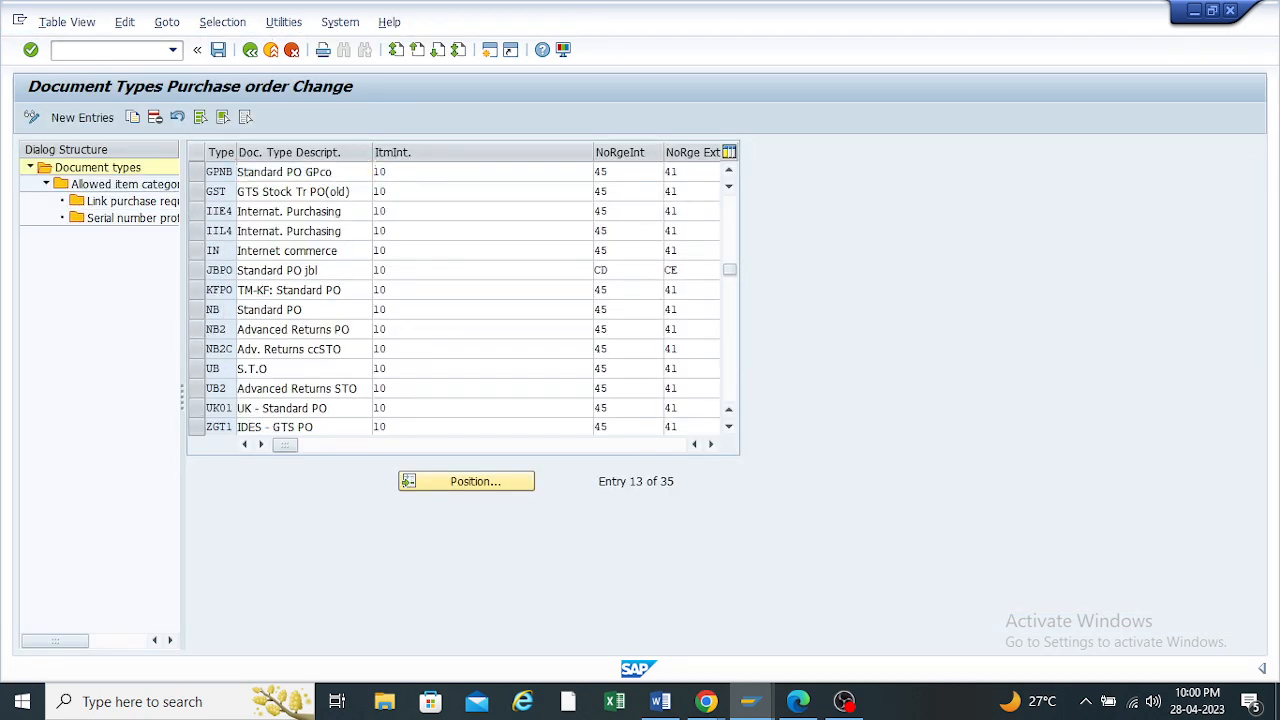
pyautogui.scroll(-2, 196, 330)
pyautogui.scroll(-1, 460, 300)
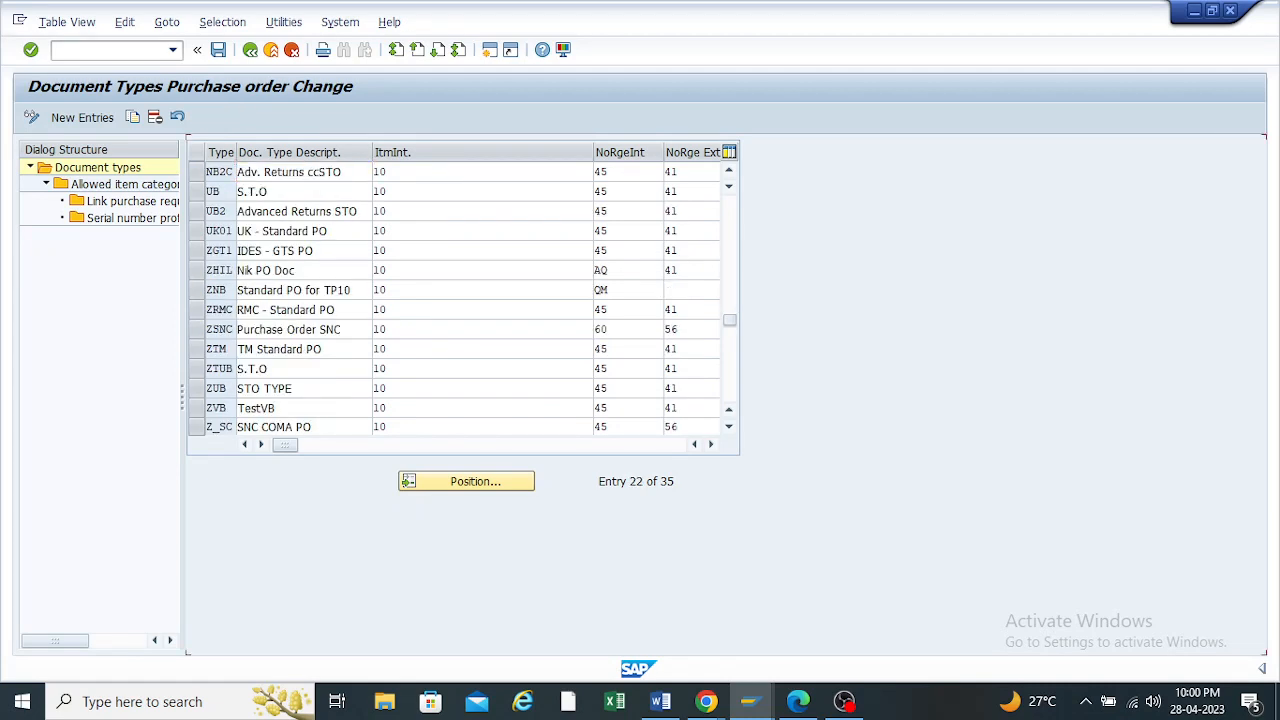
pyautogui.scroll(-1, 460, 300)
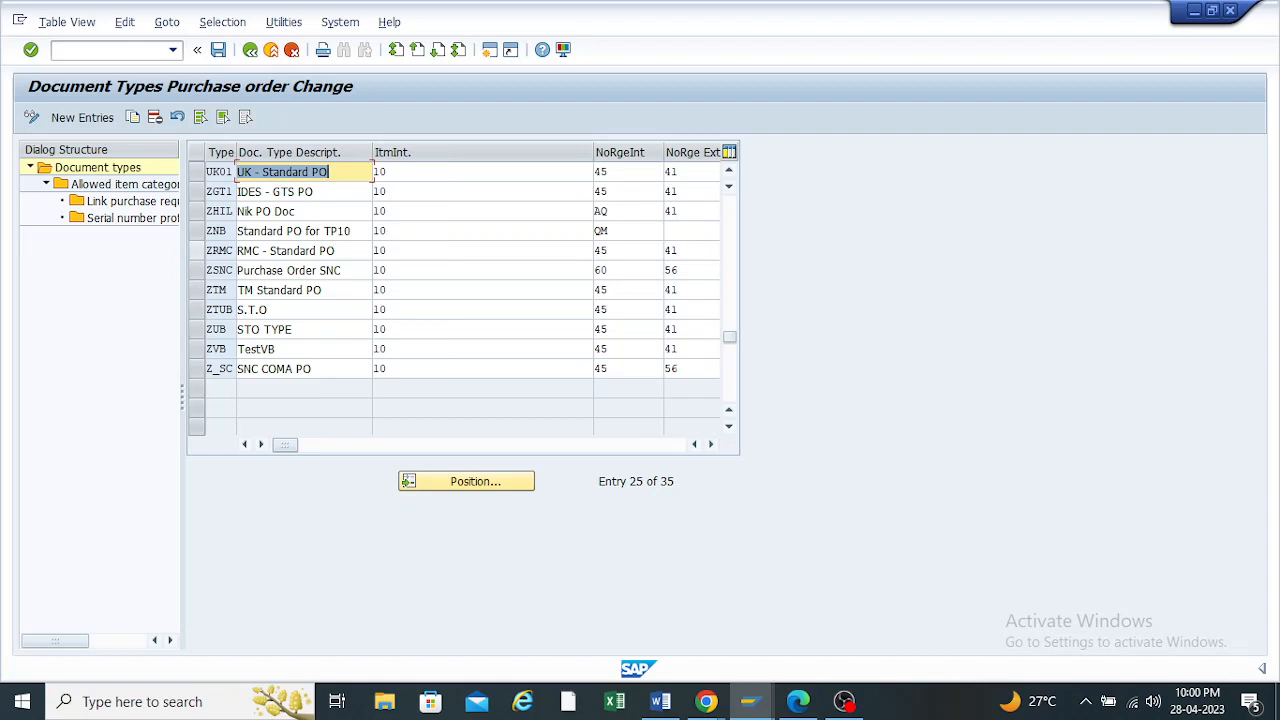
pyautogui.click(196, 231)
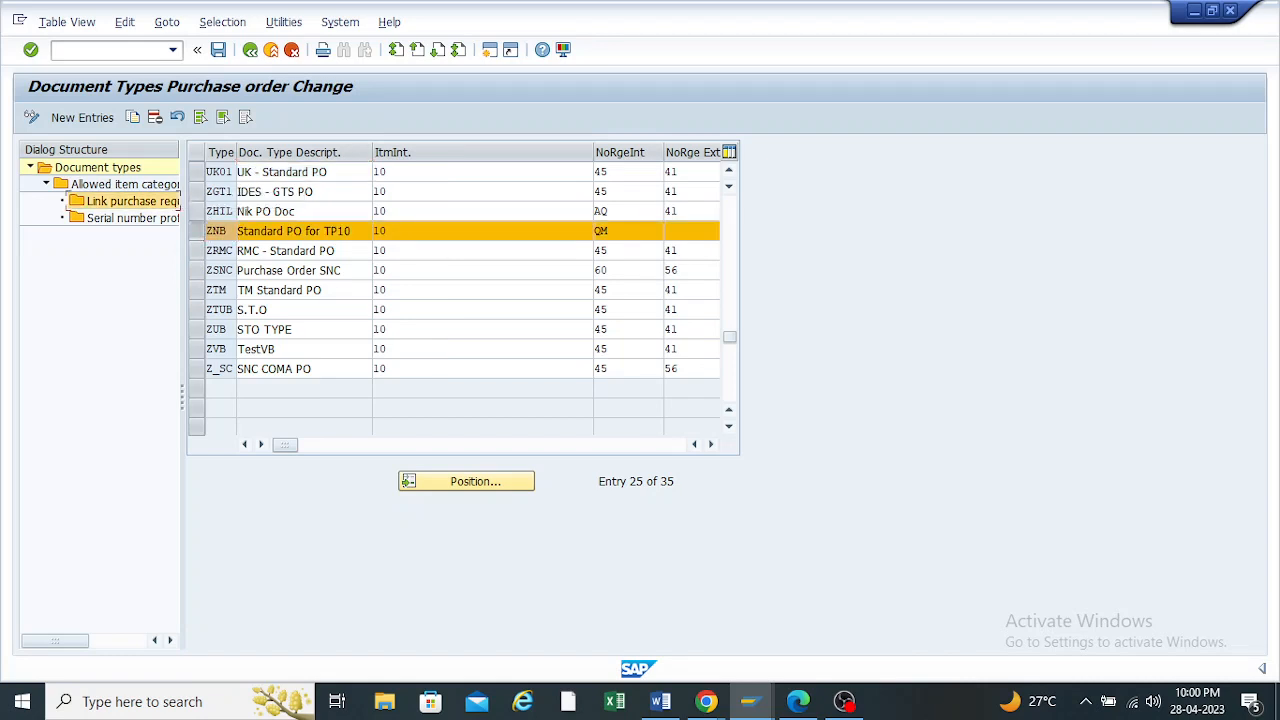
pyautogui.doubleClick(130, 201)
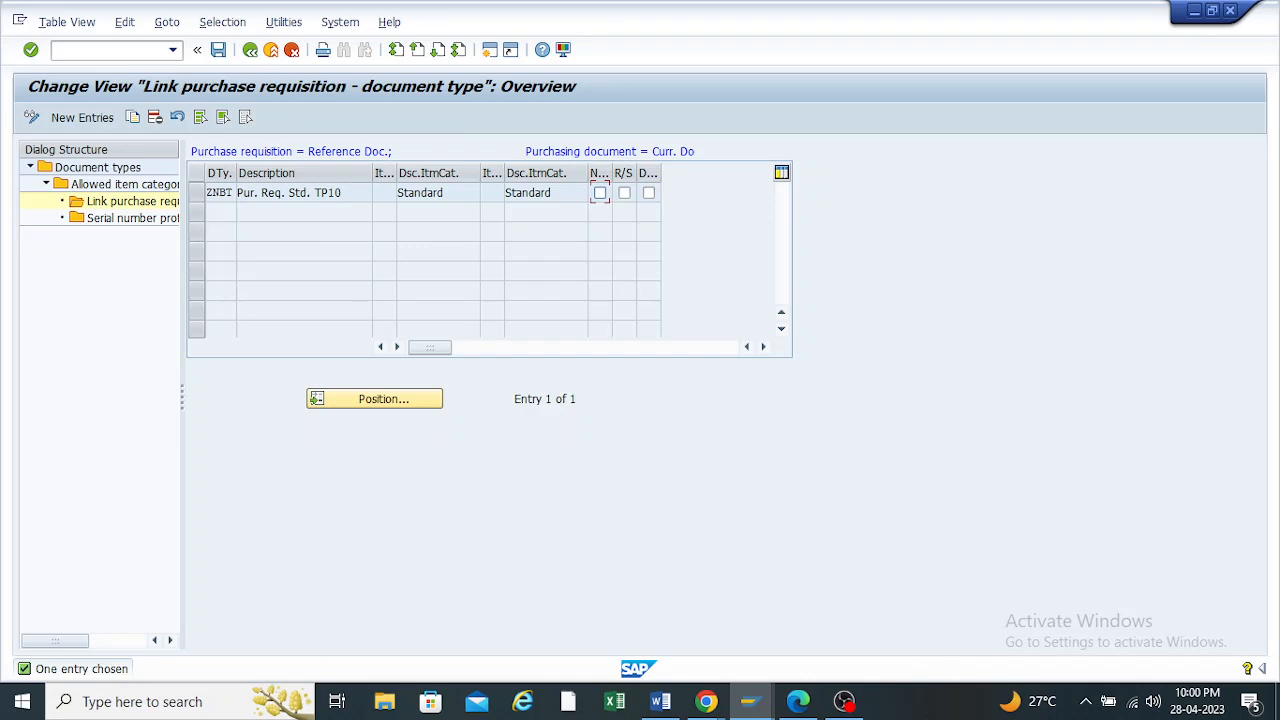
# Save the requisition link entries and leave the customizing settings for SAP Easy Access
pyautogui.hotkey('ctrl', 's')
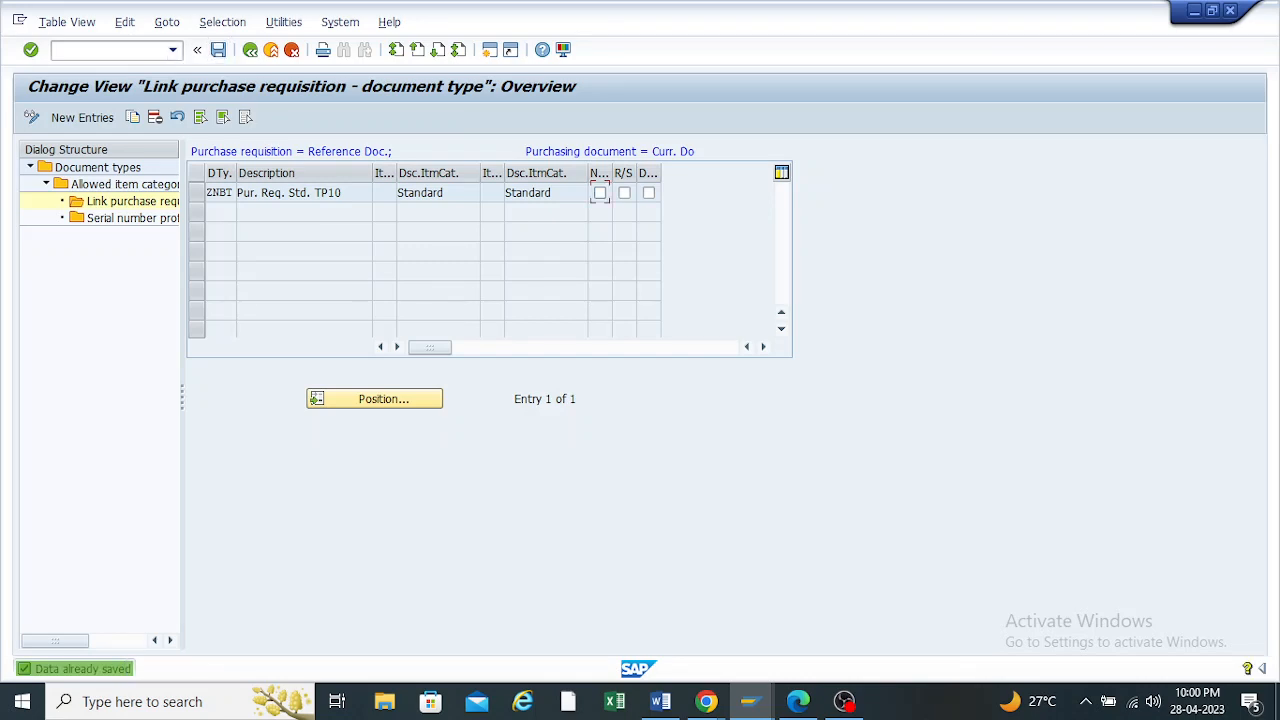
pyautogui.click(250, 50)
pyautogui.click(250, 50)
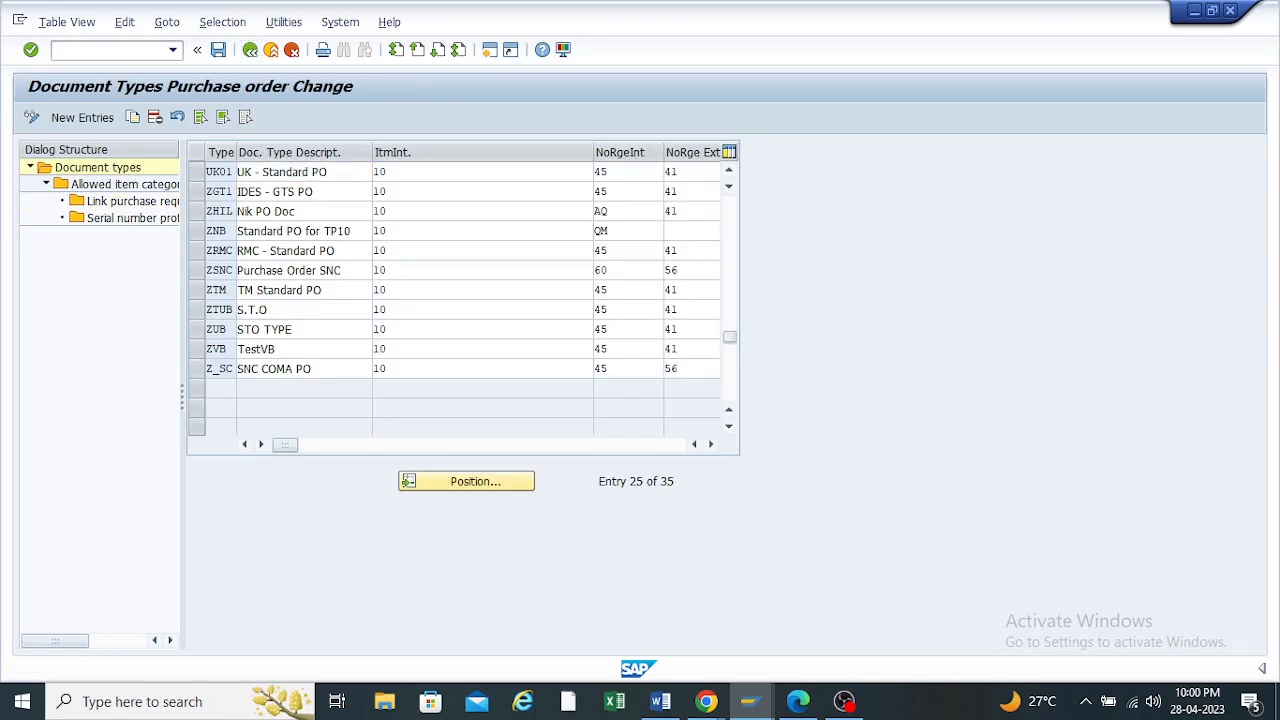
pyautogui.click(250, 50)
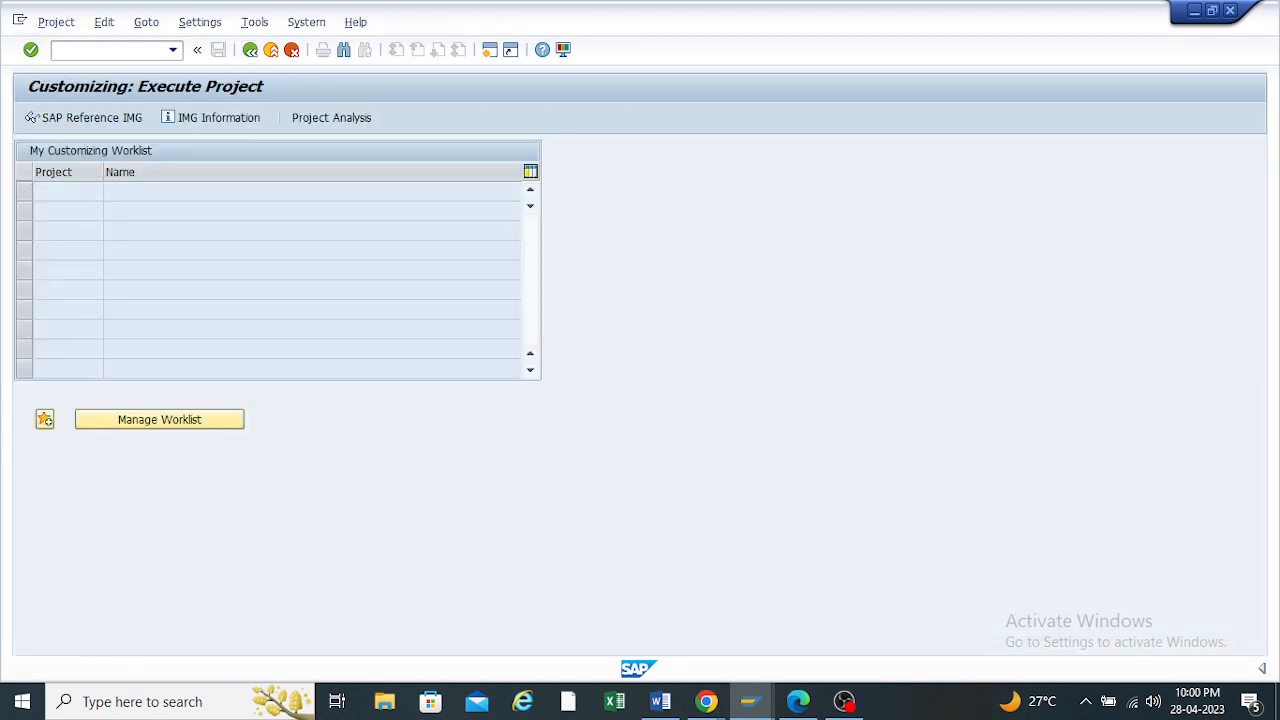
pyautogui.click(250, 50)
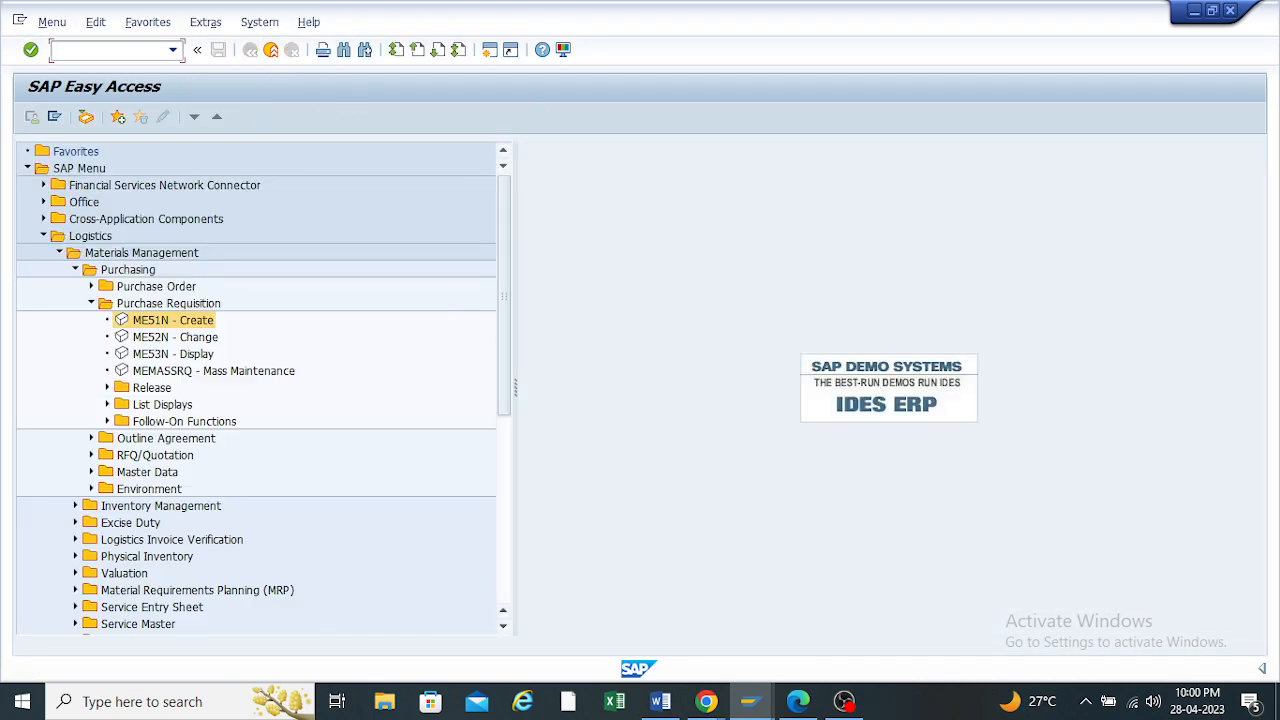
# Switch to the Create Purchase Order session, check the NB Standard PO and exit it without saving
pyautogui.click(749, 701)
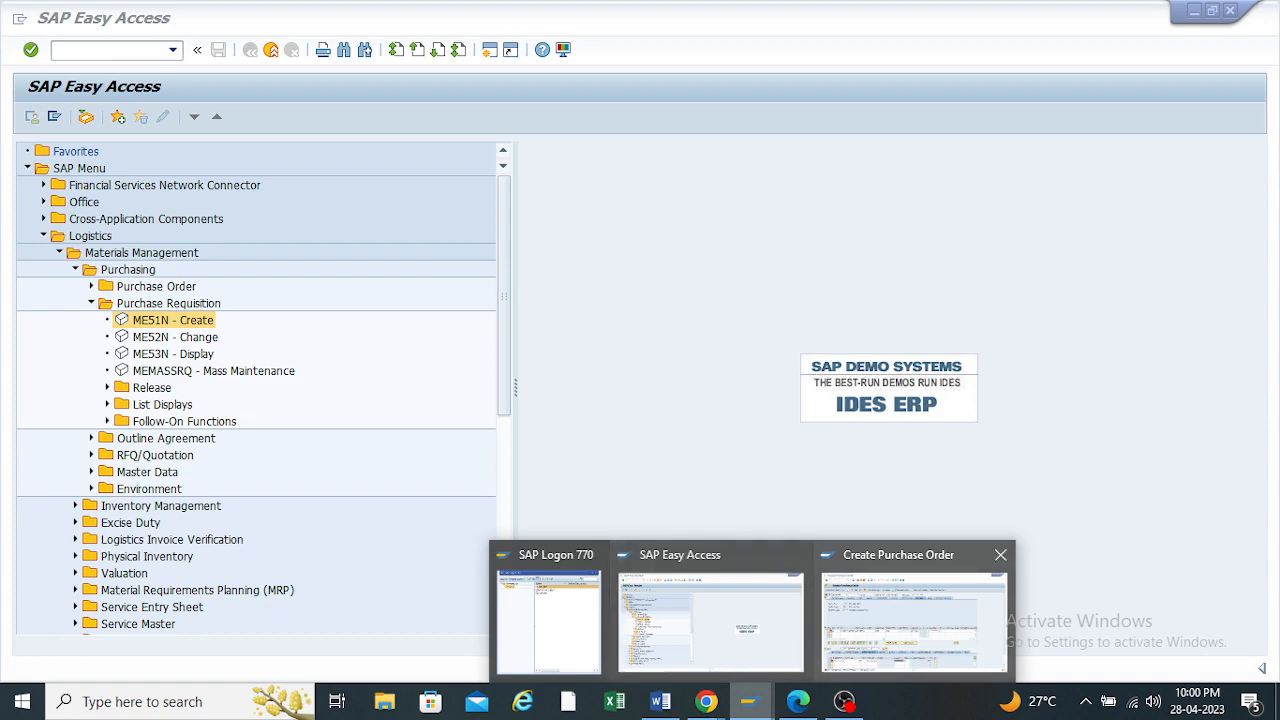
pyautogui.click(913, 620)
pyautogui.click(266, 118)
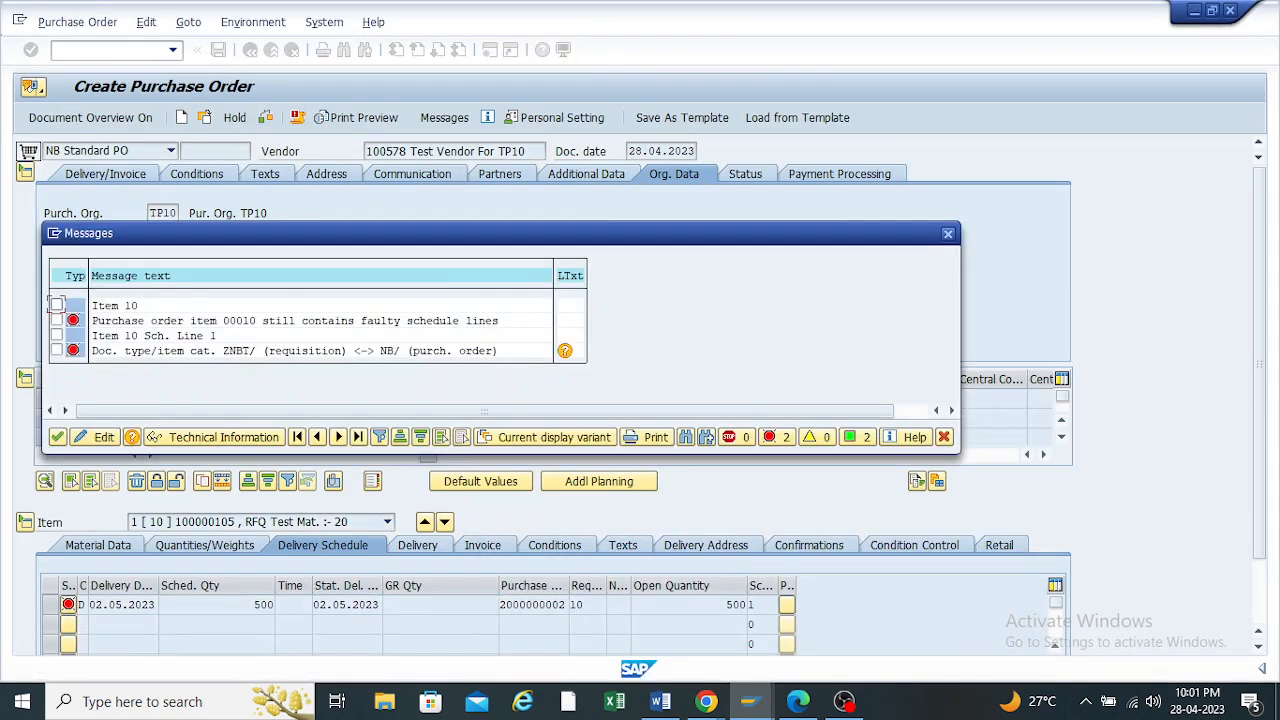
pyautogui.press('Escape')
pyautogui.press('Escape')
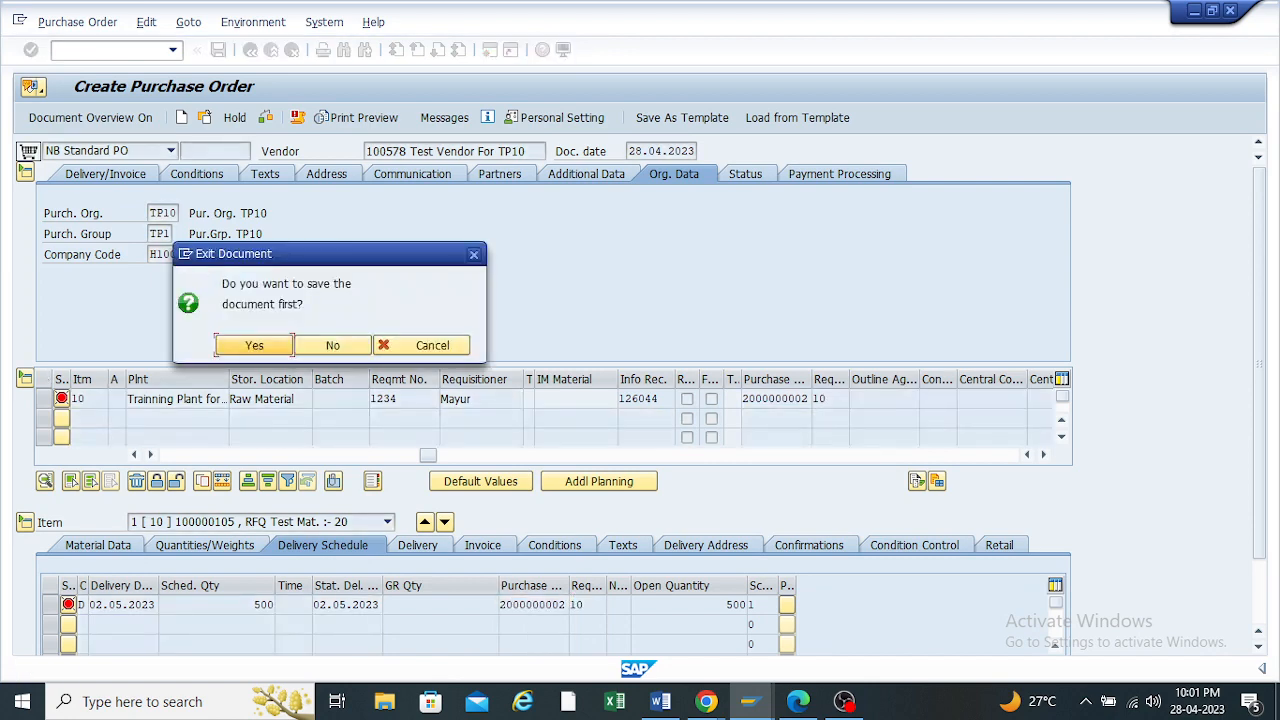
pyautogui.click(333, 345)
# Start transaction me21n, choose document type ZNB Standard PO for TP10 and enter Test Vendor For TP10 as the vendor
pyautogui.click(173, 50)
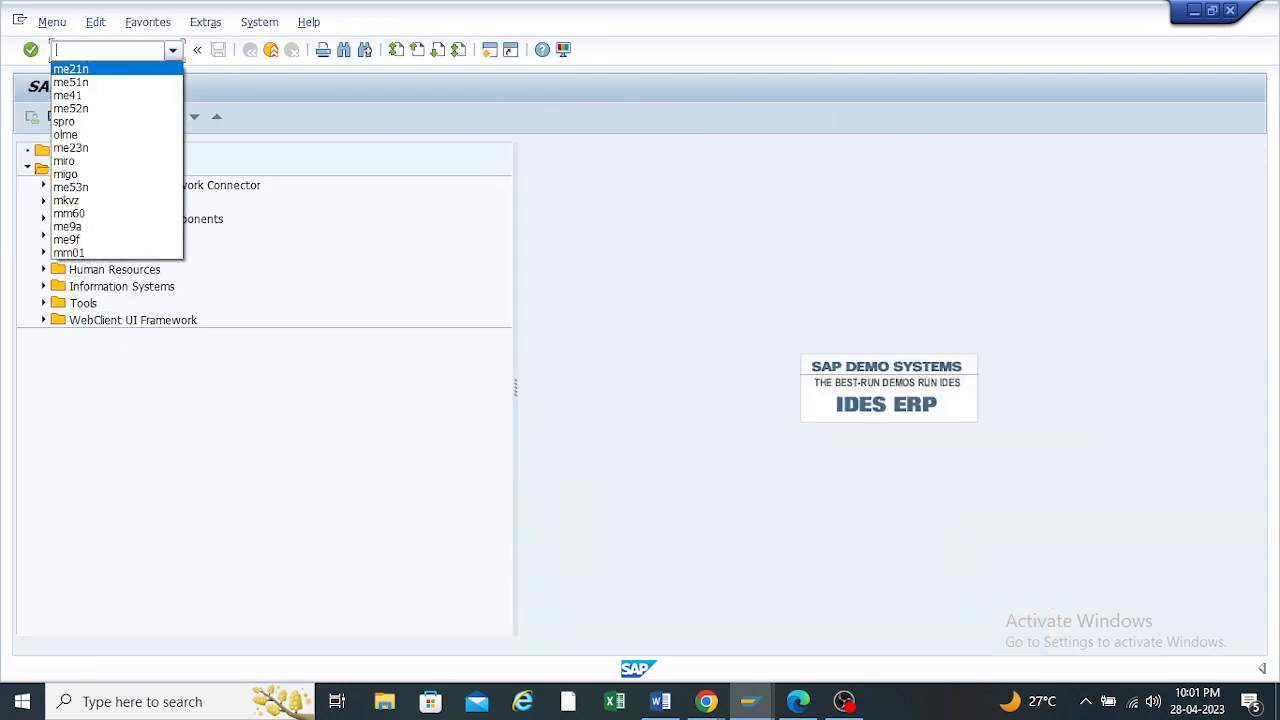
pyautogui.click(72, 69)
pyautogui.press('Return')
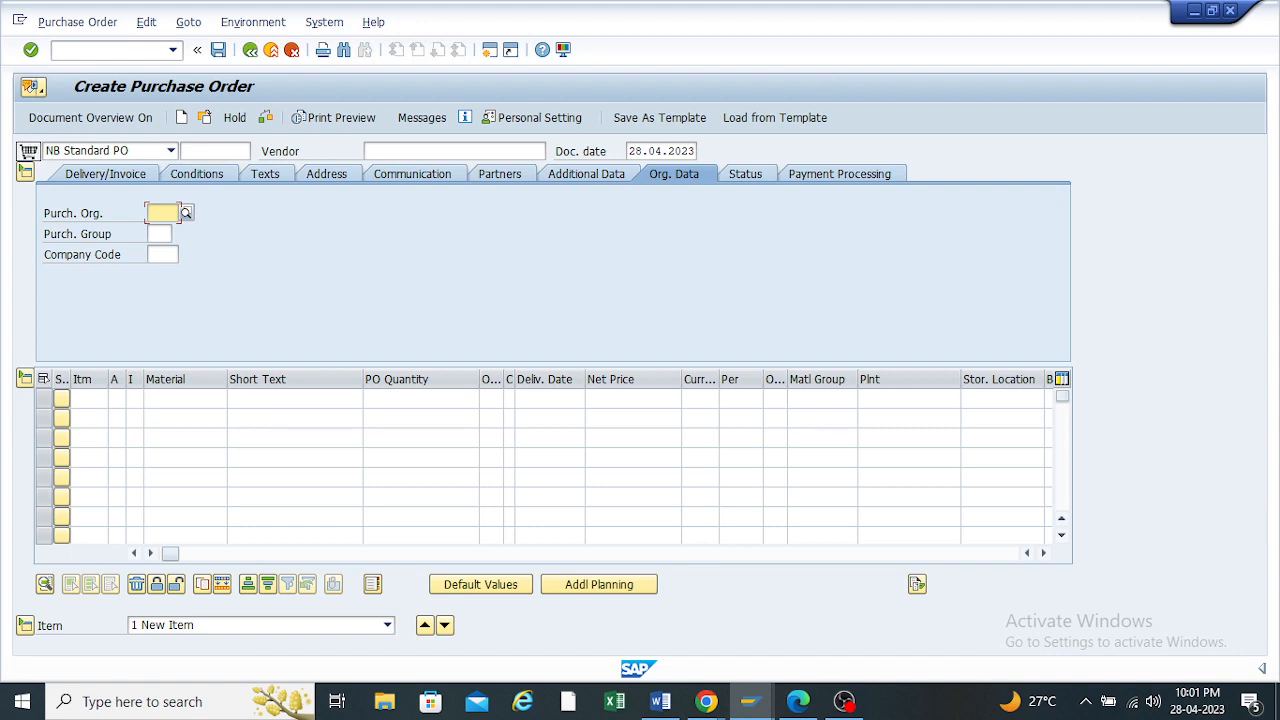
pyautogui.click(171, 150)
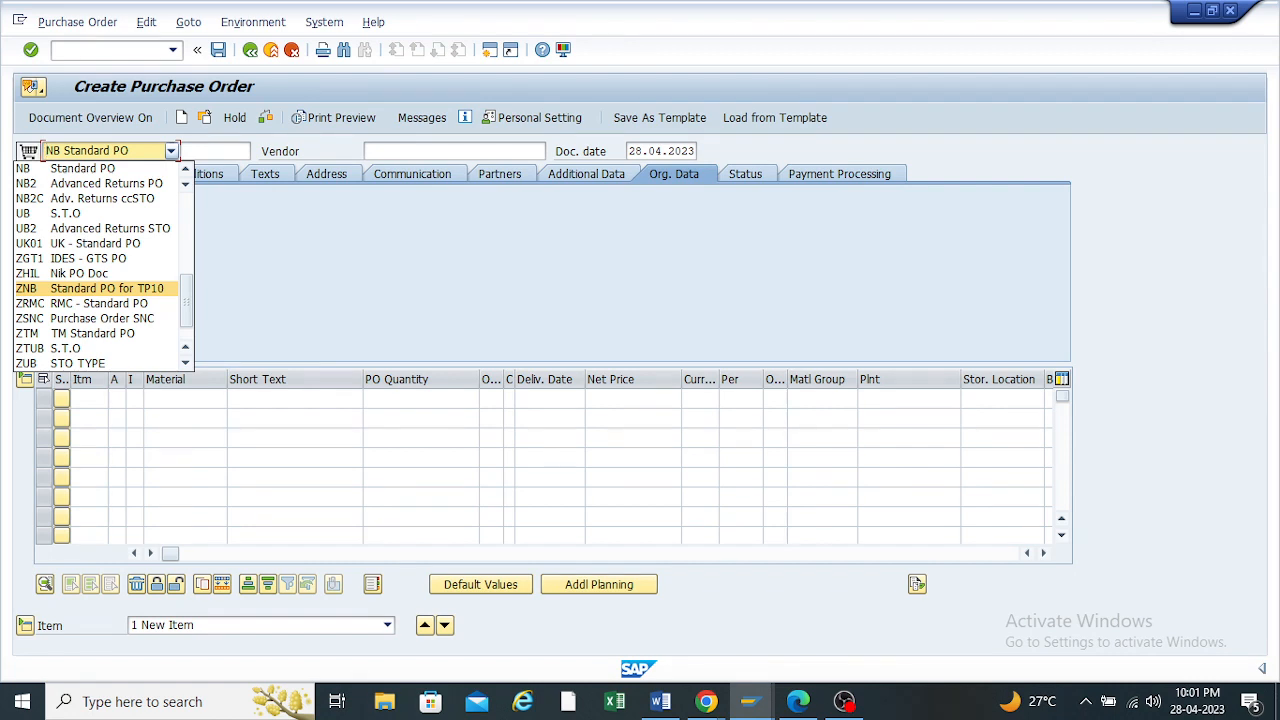
pyautogui.click(107, 288)
pyautogui.click(454, 151)
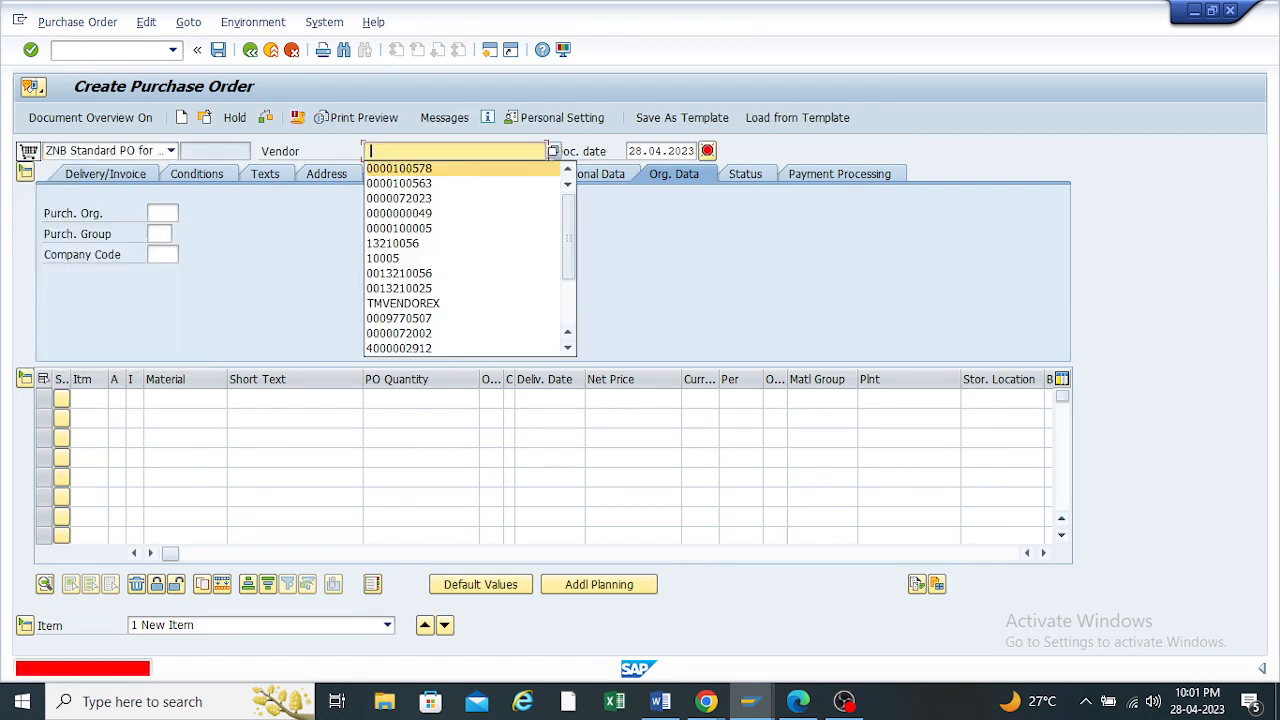
pyautogui.click(399, 168)
# Fill in the ZNB order's organizational data with purchasing organization TP10, purchasing group tp1 and company code h100
pyautogui.click(161, 213)
pyautogui.press('space')
pyautogui.click(161, 230)
pyautogui.click(159, 233)
pyautogui.press('space')
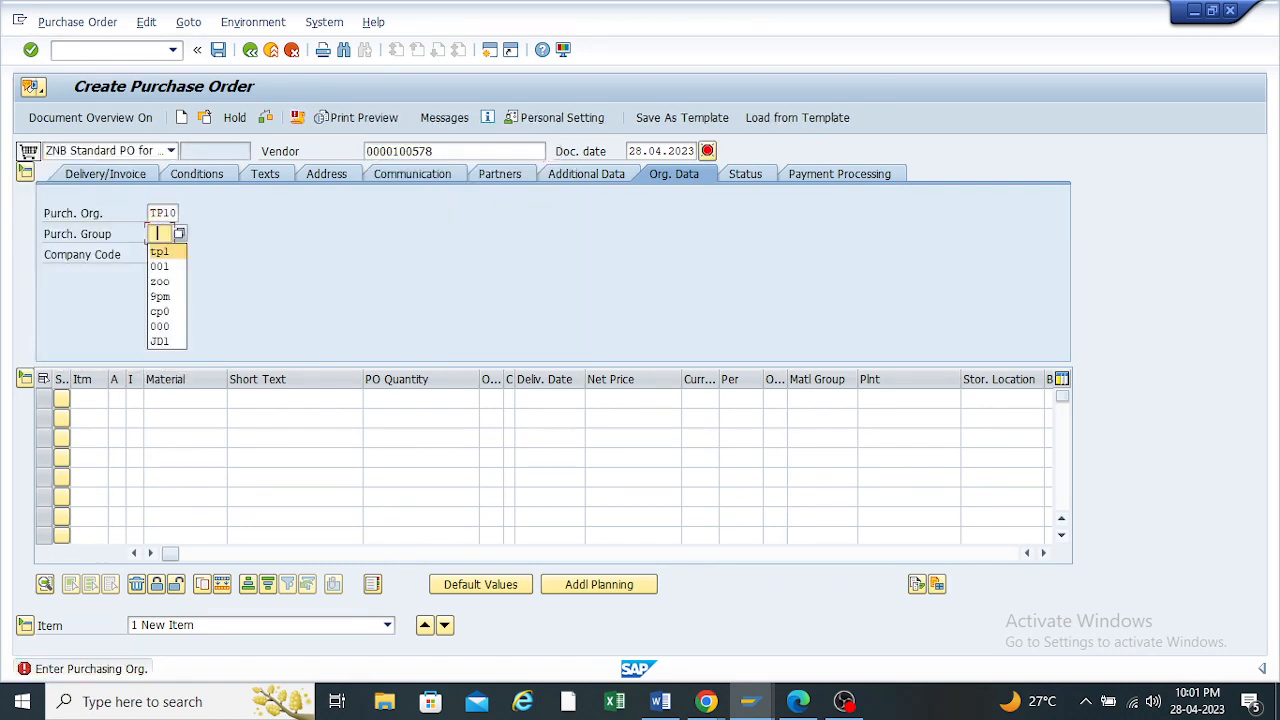
pyautogui.click(160, 252)
pyautogui.click(161, 254)
pyautogui.press('space')
pyautogui.click(162, 272)
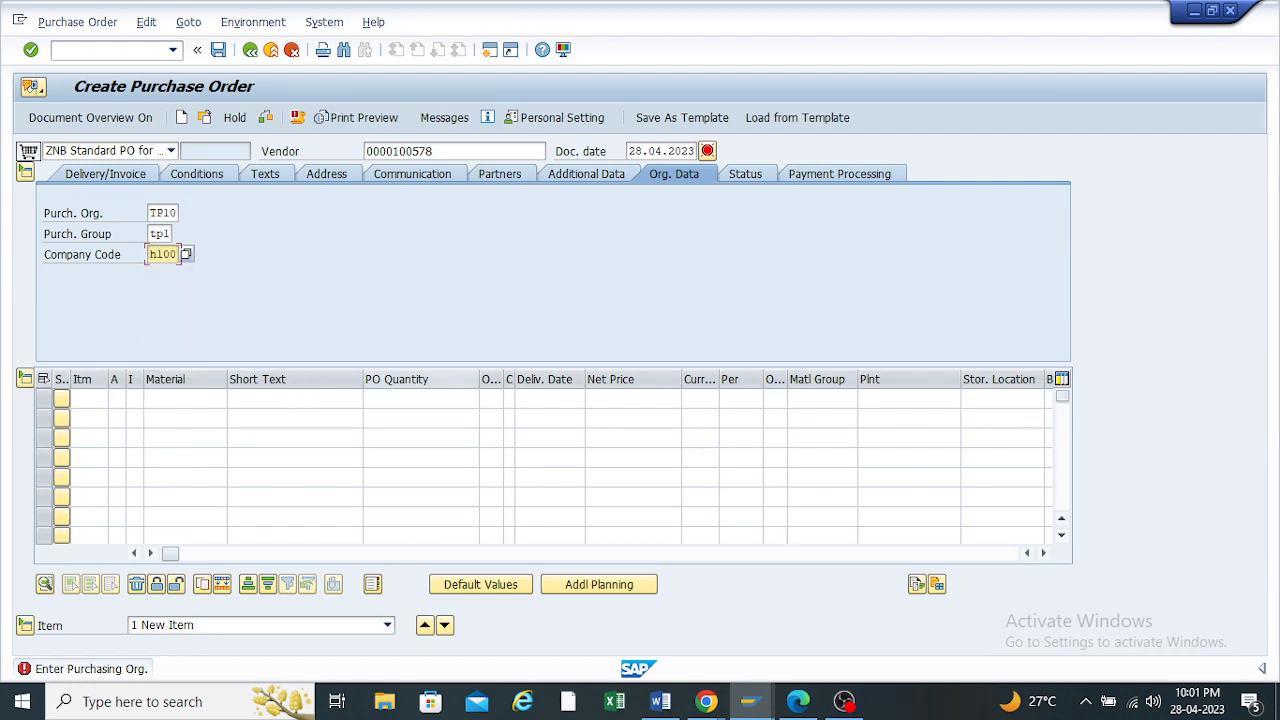
pyautogui.press('Return')
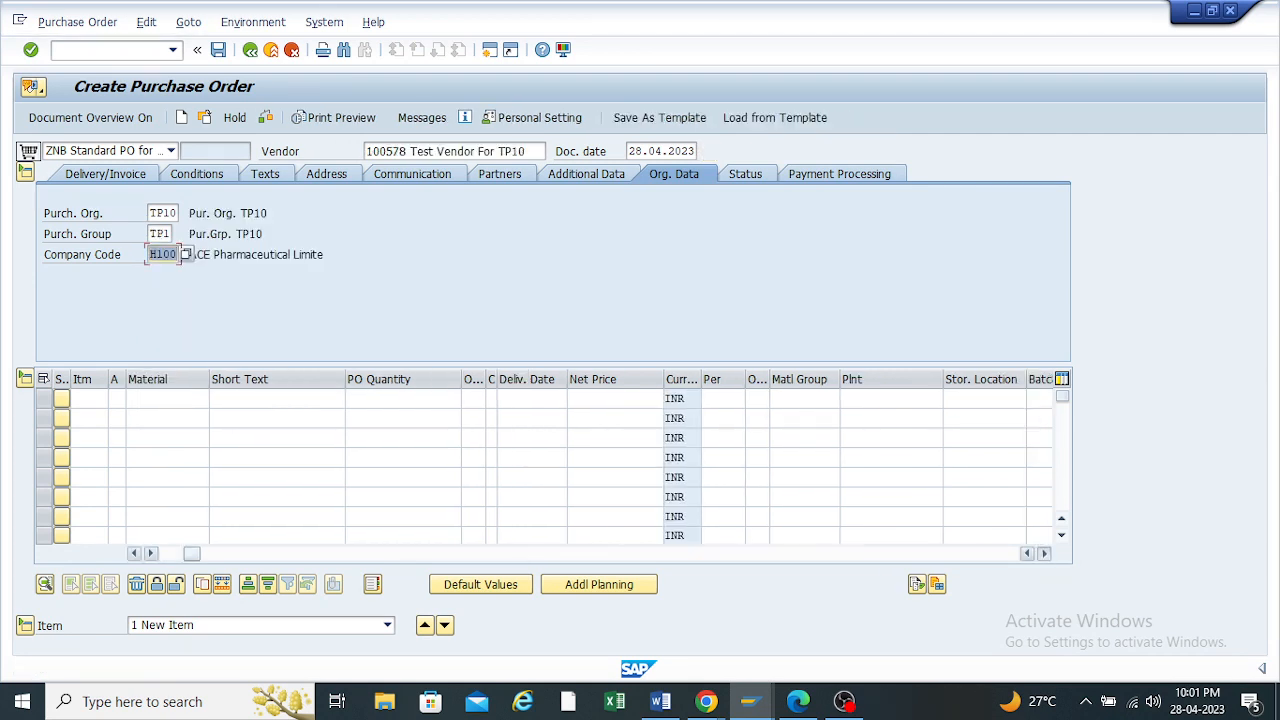
# Reference the ZNBT purchase requisition in the first item line of the ZNB order and adopt its data
pyautogui.moveTo(278, 553); pyautogui.dragTo(406, 553)
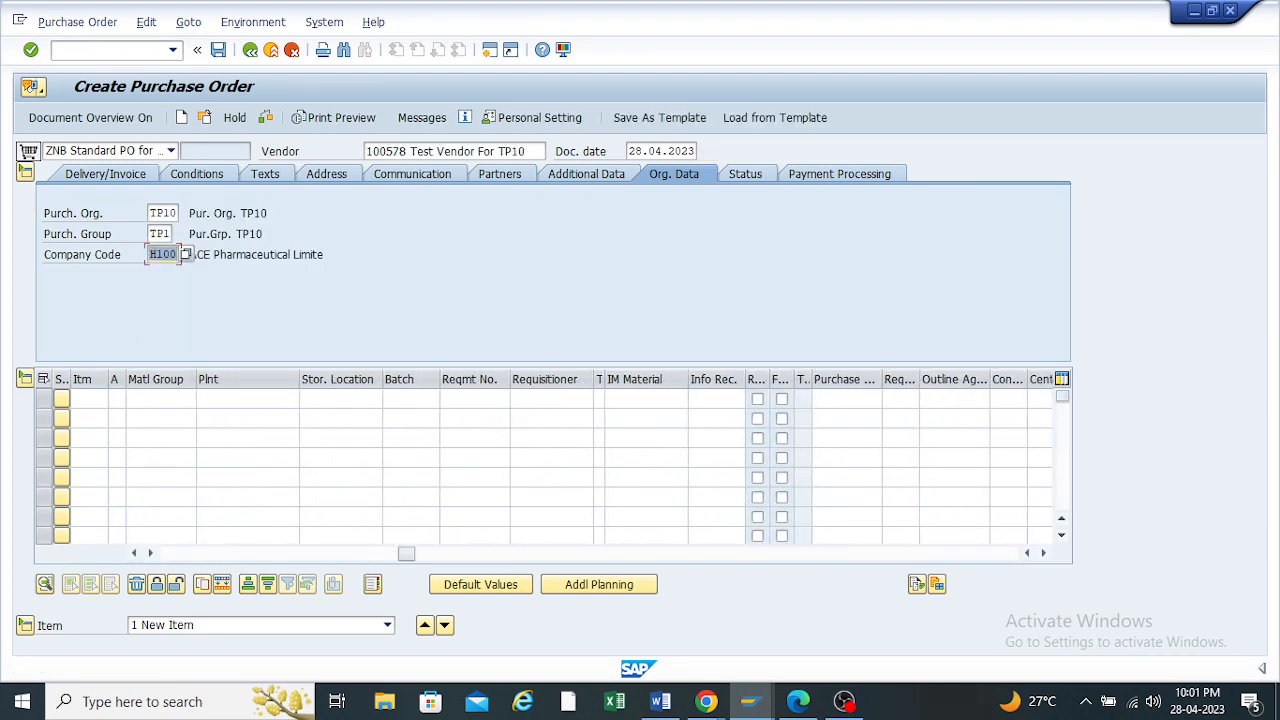
pyautogui.click(846, 398)
pyautogui.press('Return')
pyautogui.press('Return')
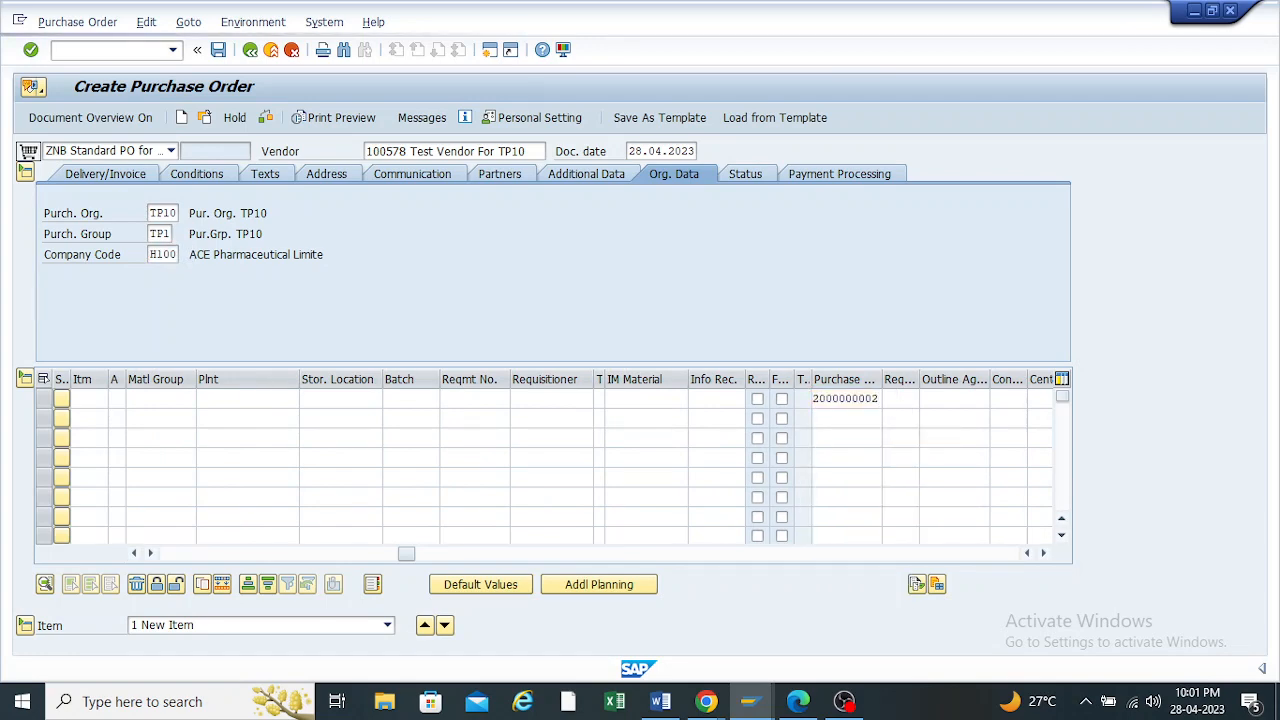
pyautogui.press('Return')
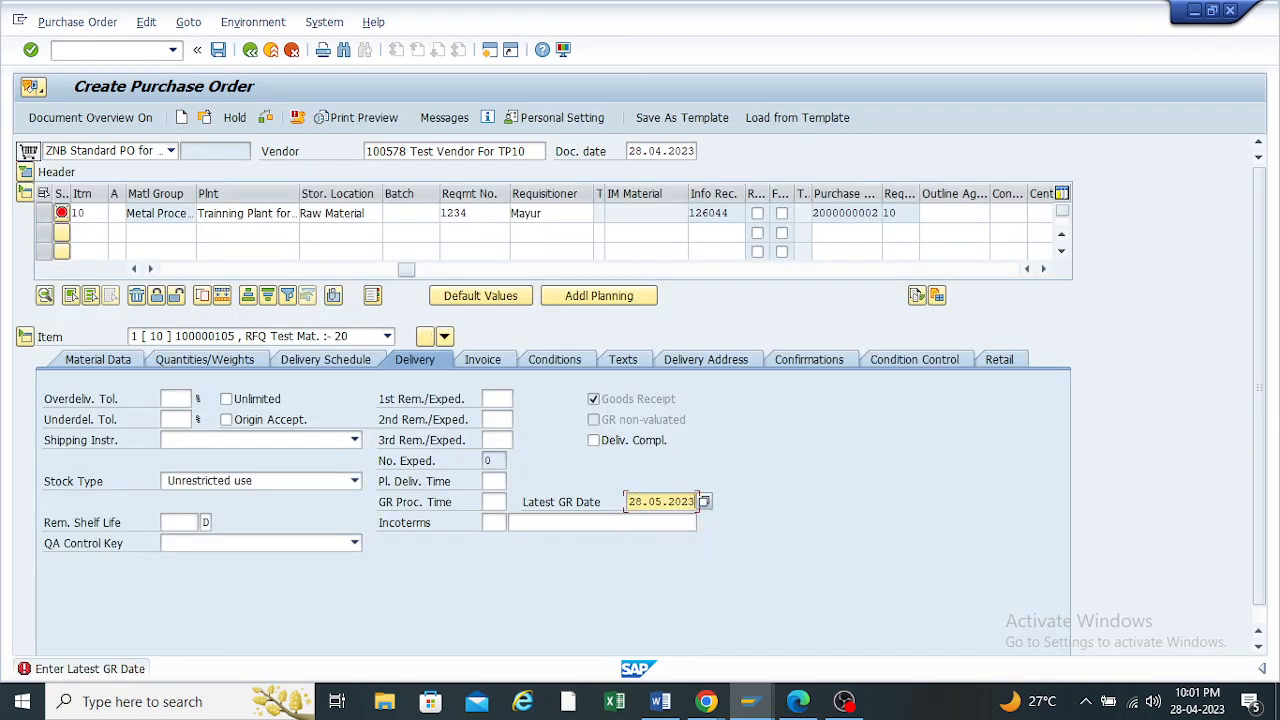
# Set item 10's latest GR date to 28.05.2023 and check the purchase order
pyautogui.press('Return')
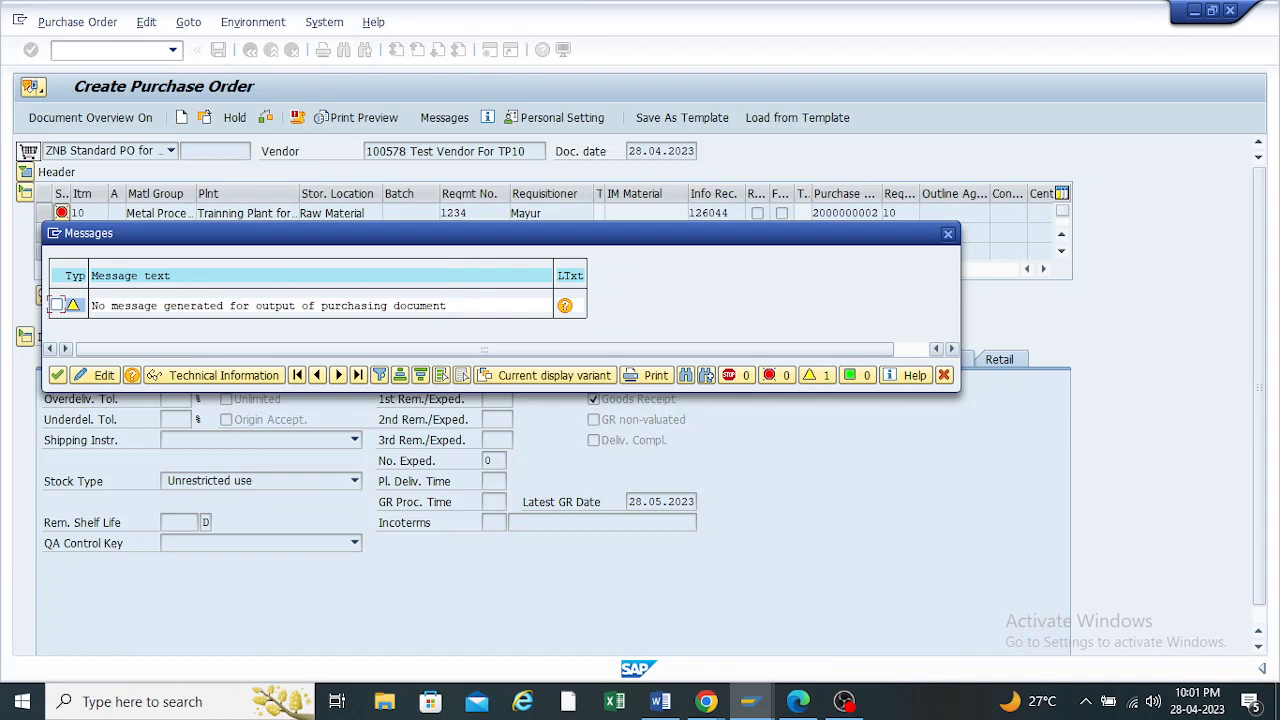
pyautogui.click(57, 375)
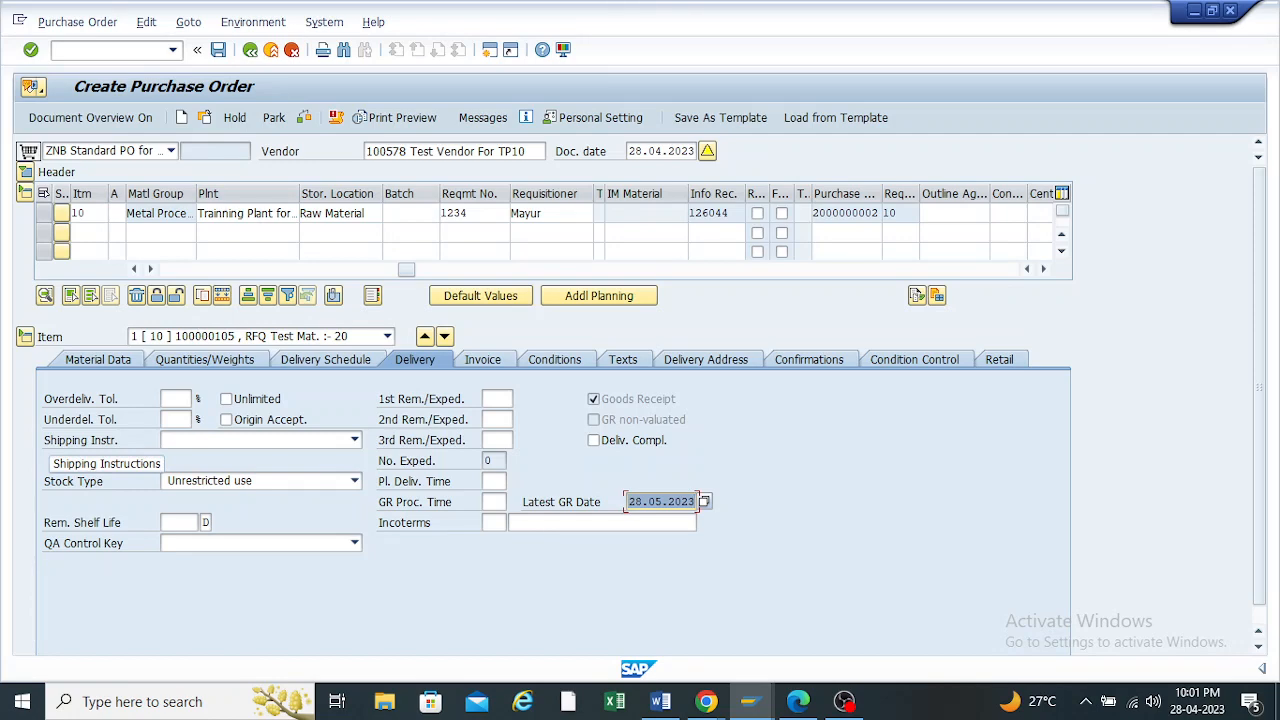
pyautogui.moveTo(749, 701)
pyautogui.moveTo(710, 620)
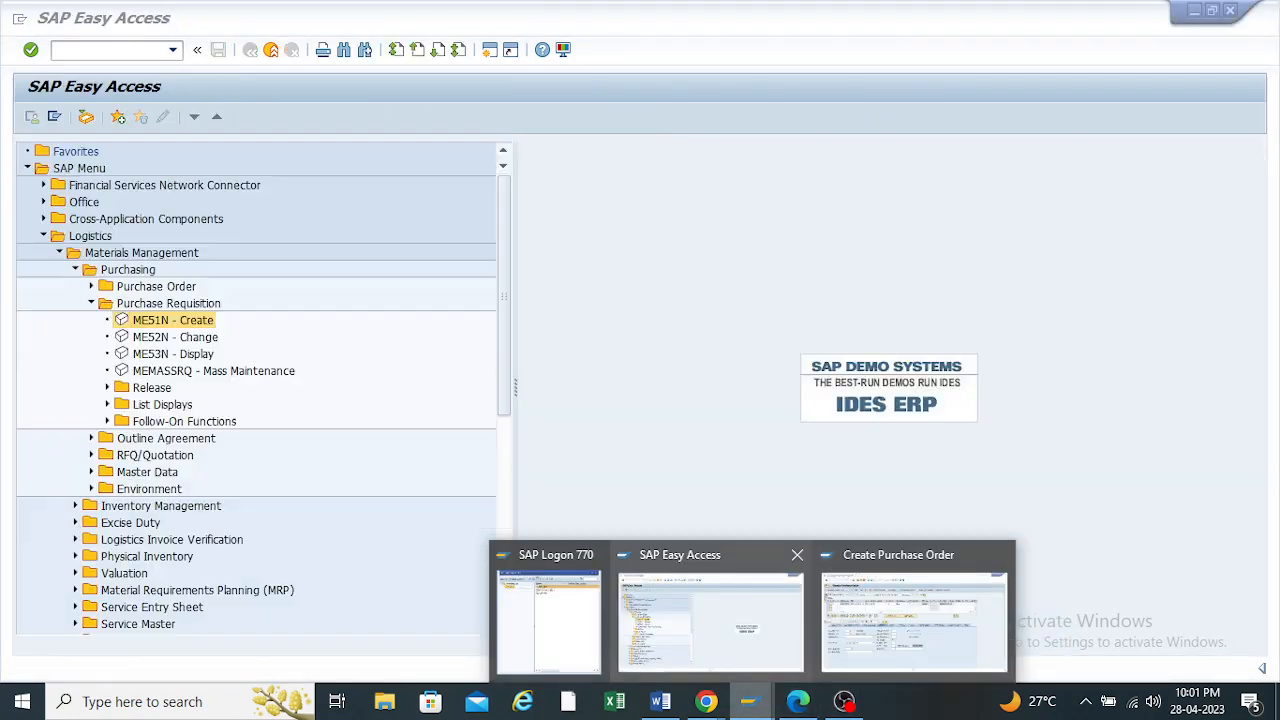
pyautogui.moveTo(913, 620)
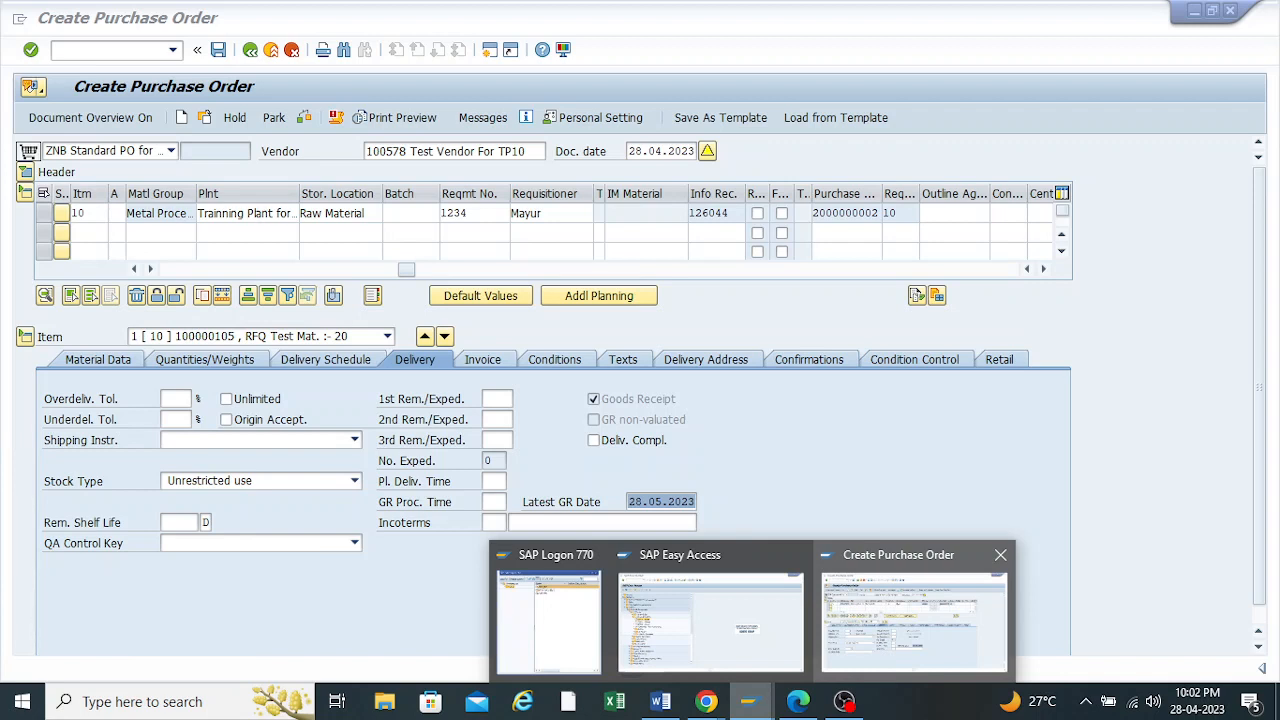
pyautogui.click(913, 622)
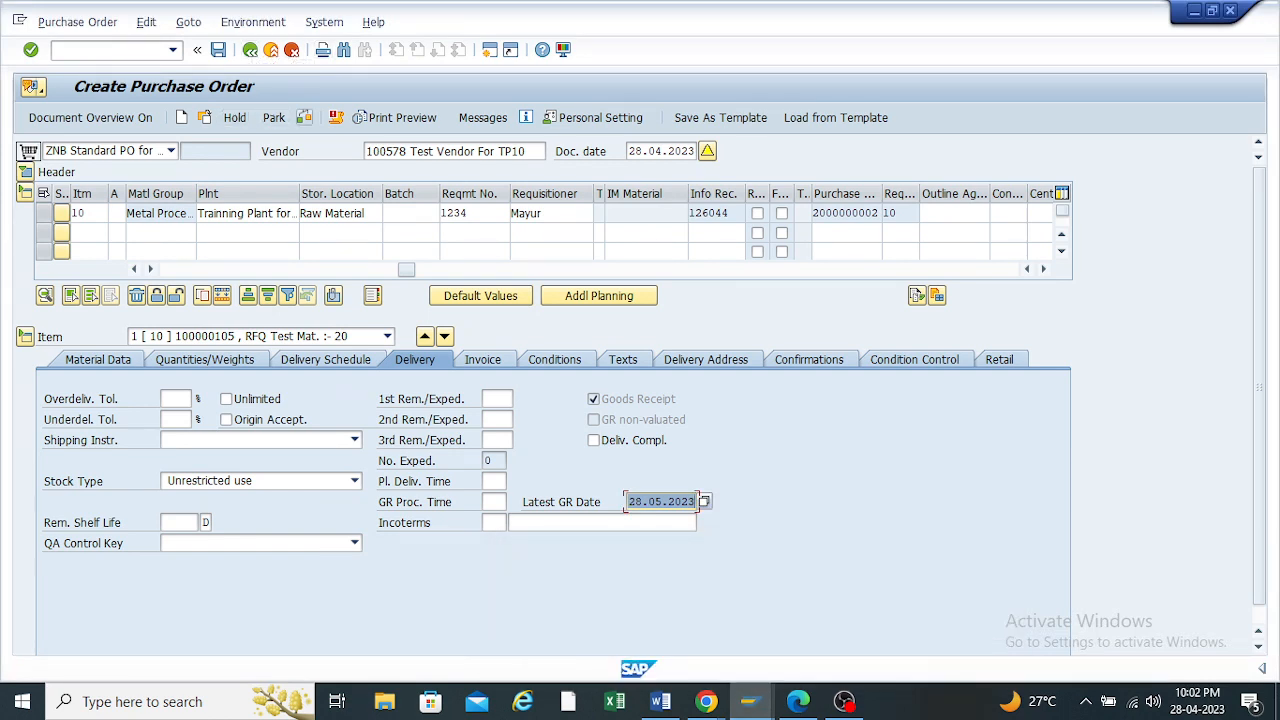
# Check the ZNB purchase order once more and save it despite the system messages
pyautogui.click(304, 118)
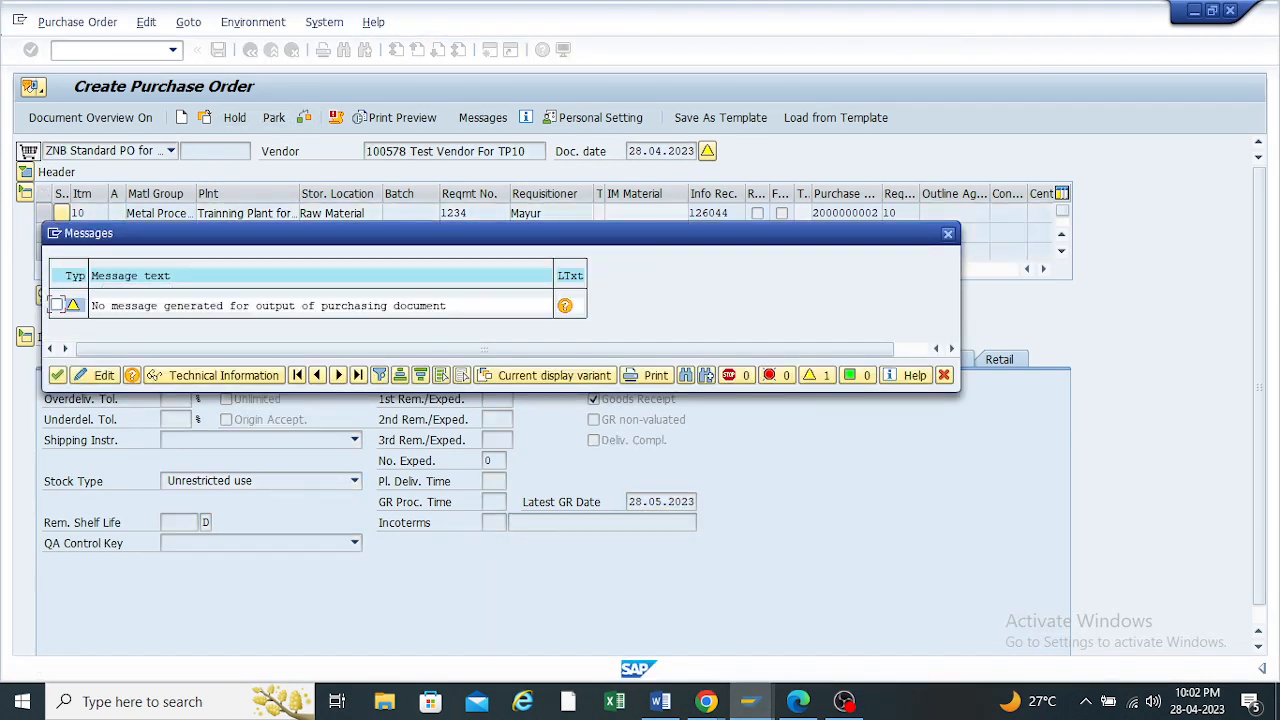
pyautogui.click(948, 233)
pyautogui.click(218, 49)
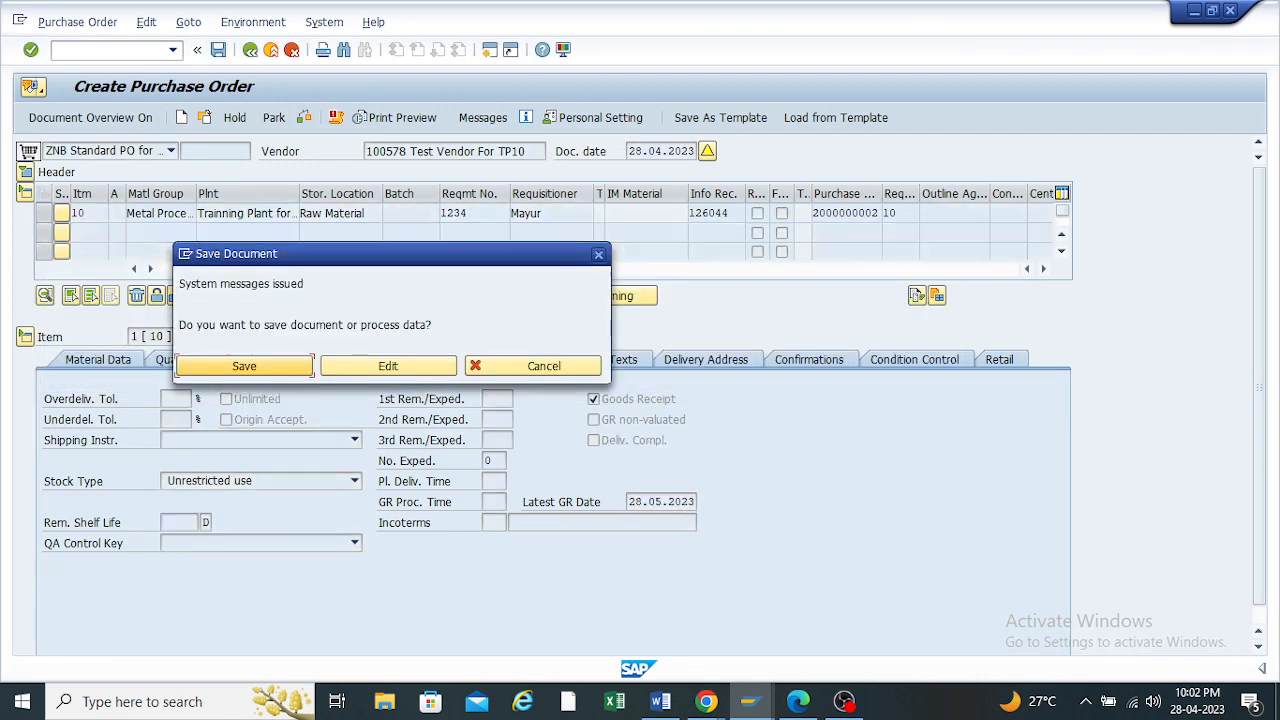
pyautogui.press('Return')
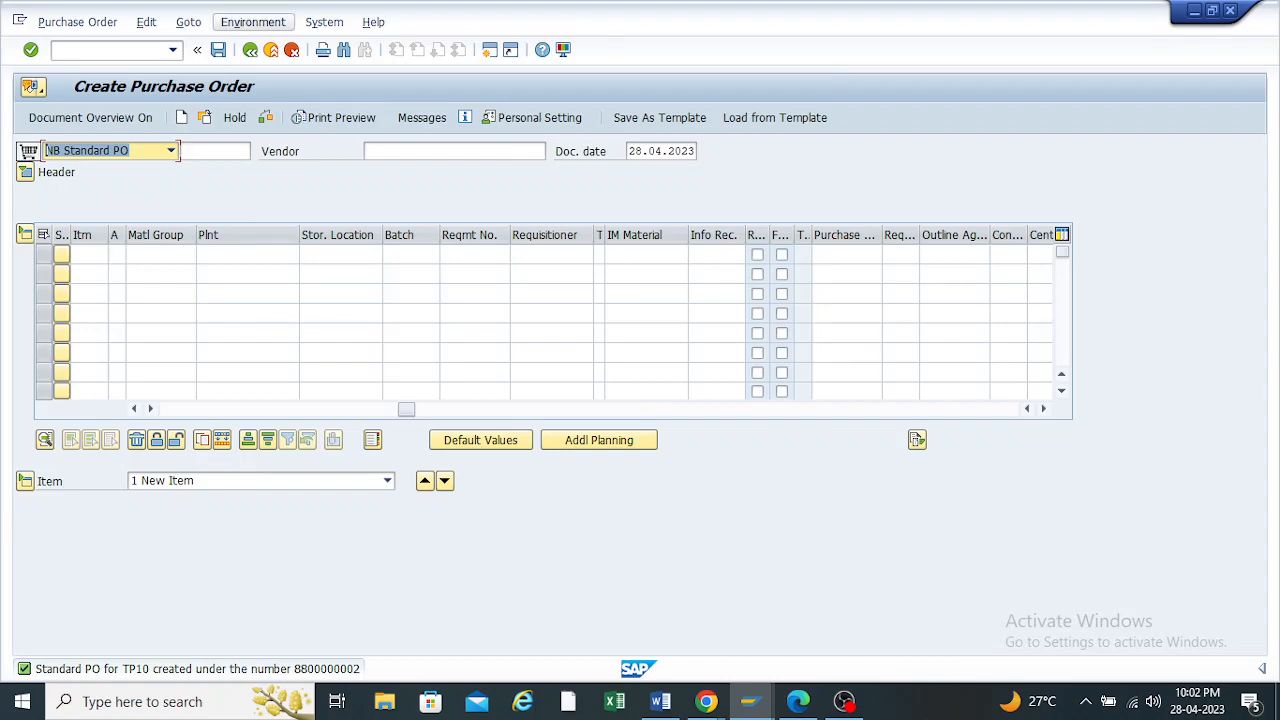
# Leave purchase order creation, close that session and request closing the remaining SAP Easy Access session
pyautogui.click(250, 49)
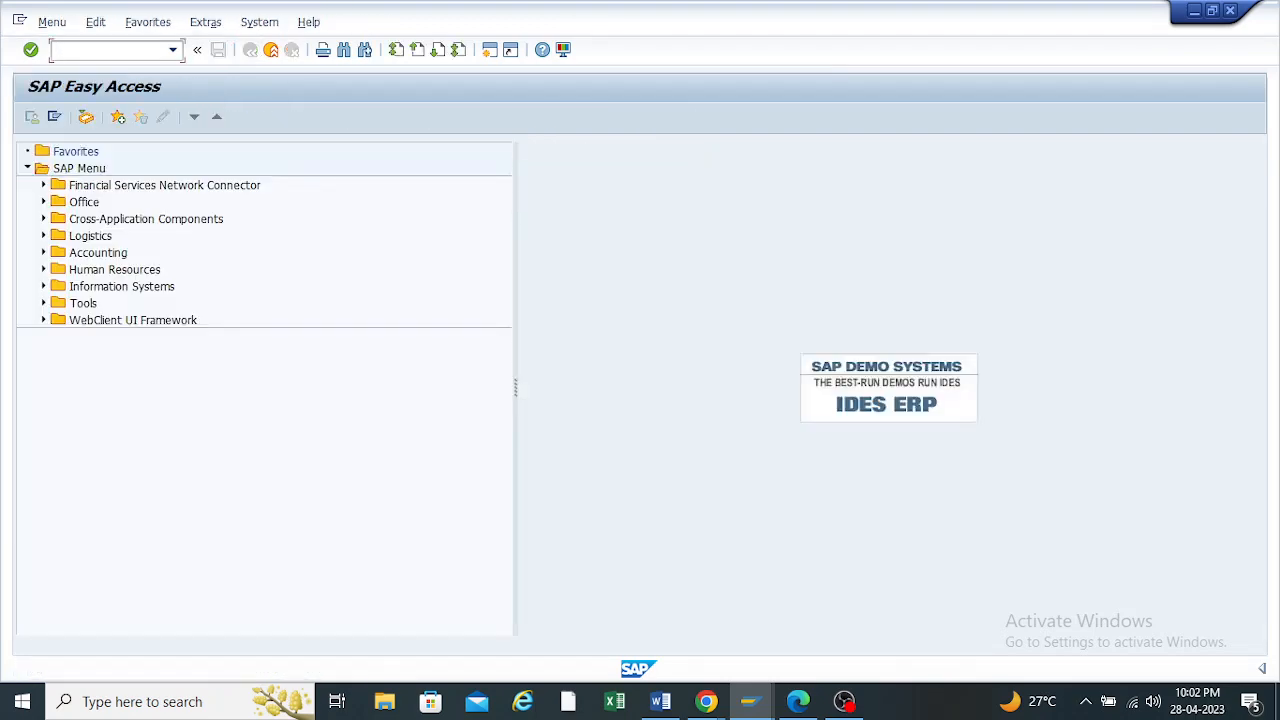
pyautogui.click(1230, 10)
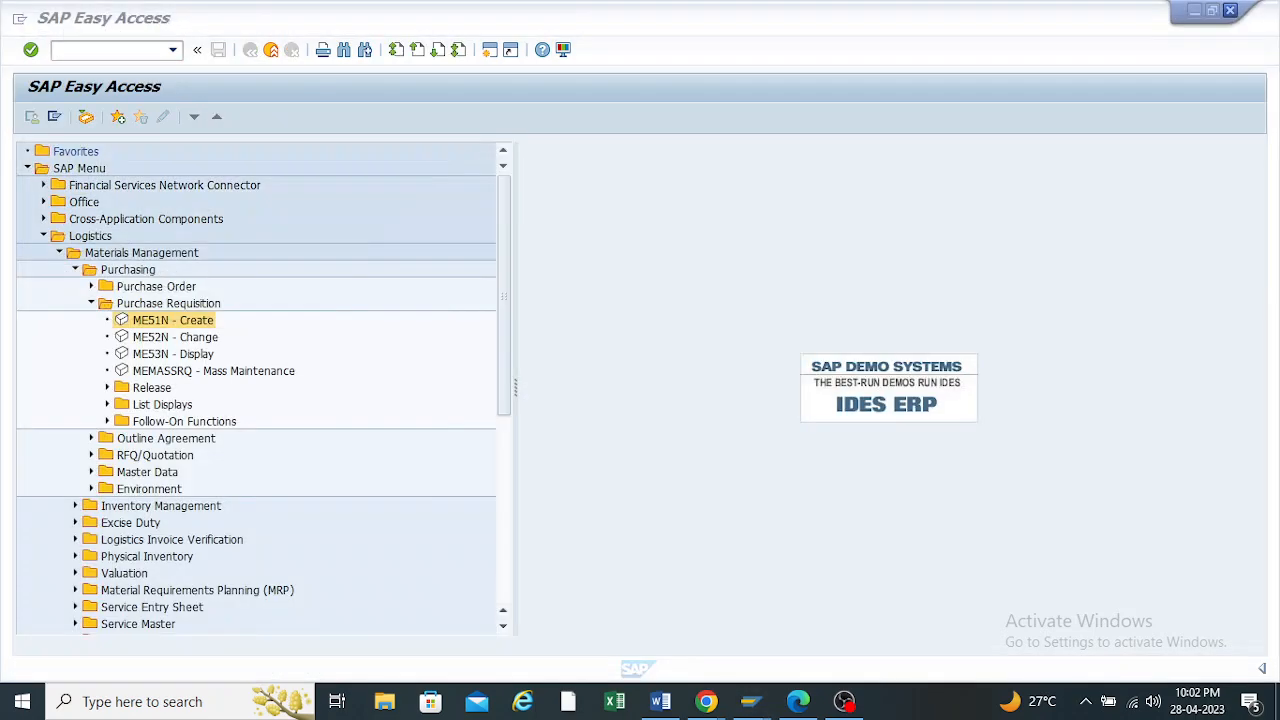
pyautogui.click(748, 701)
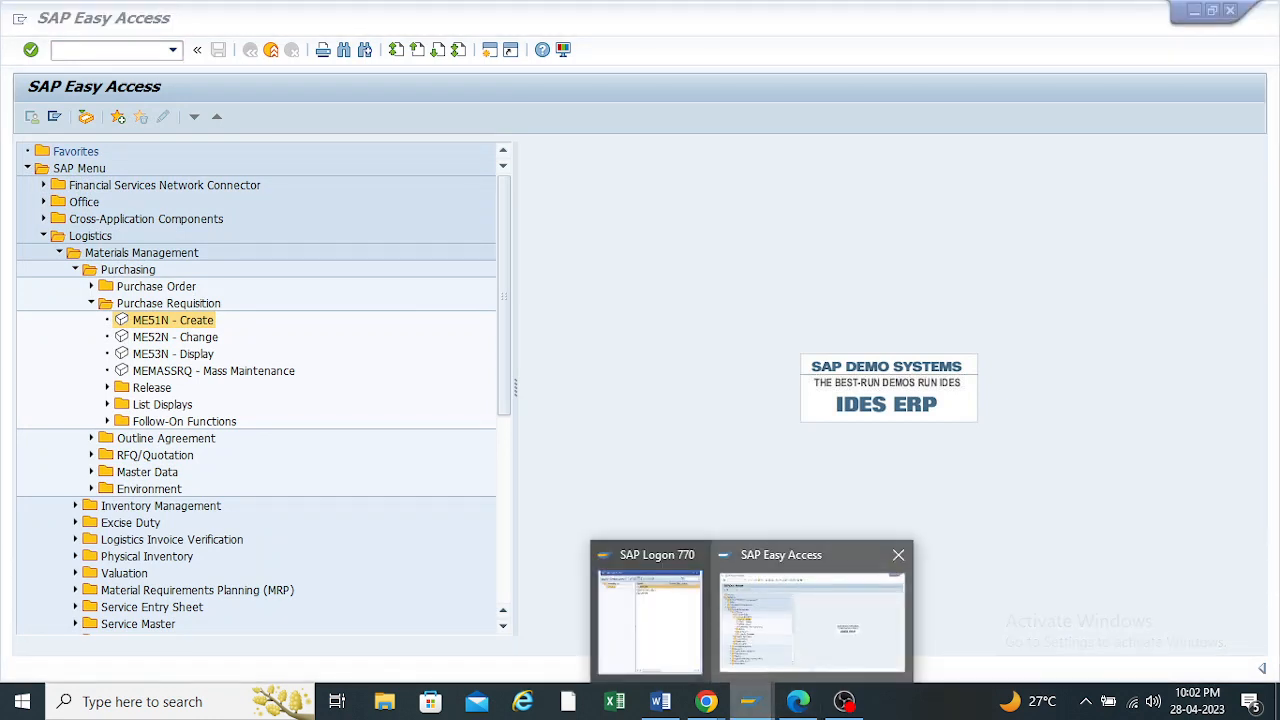
pyautogui.click(898, 554)
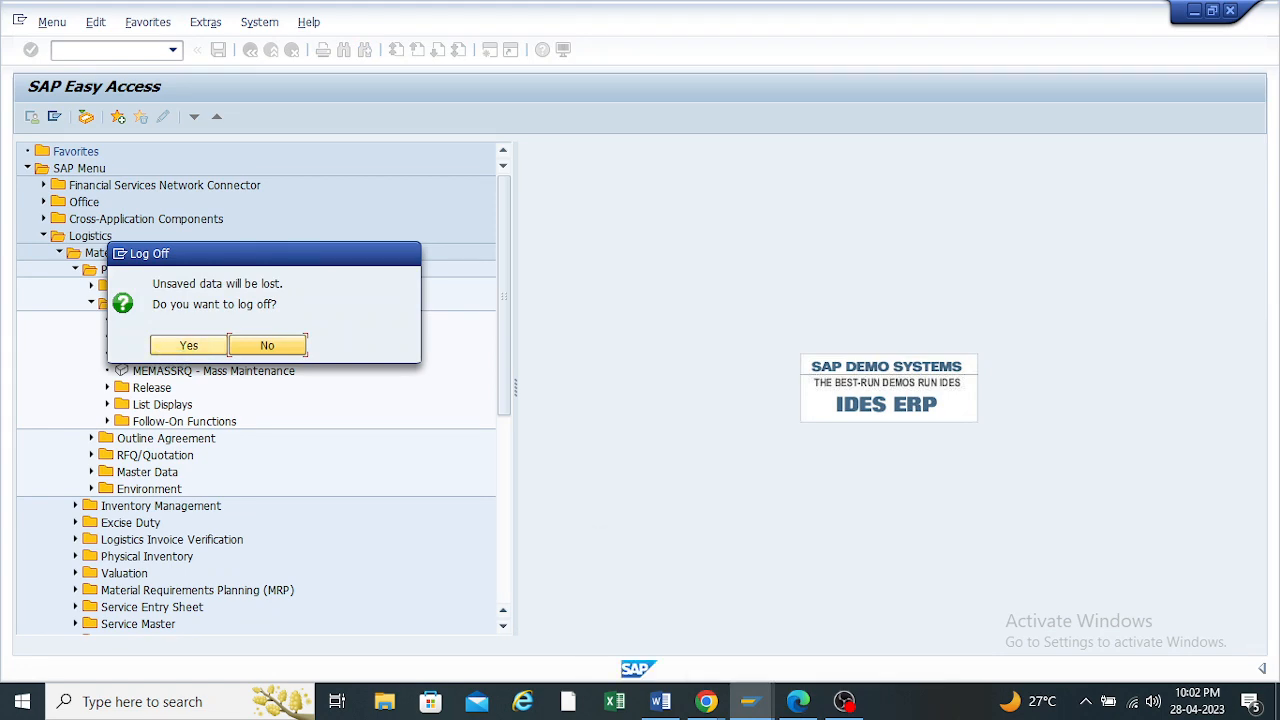
# Switch to the Google Meet call in Chrome and stop presenting the screen
pyautogui.click(706, 701)
pyautogui.click(600, 615)
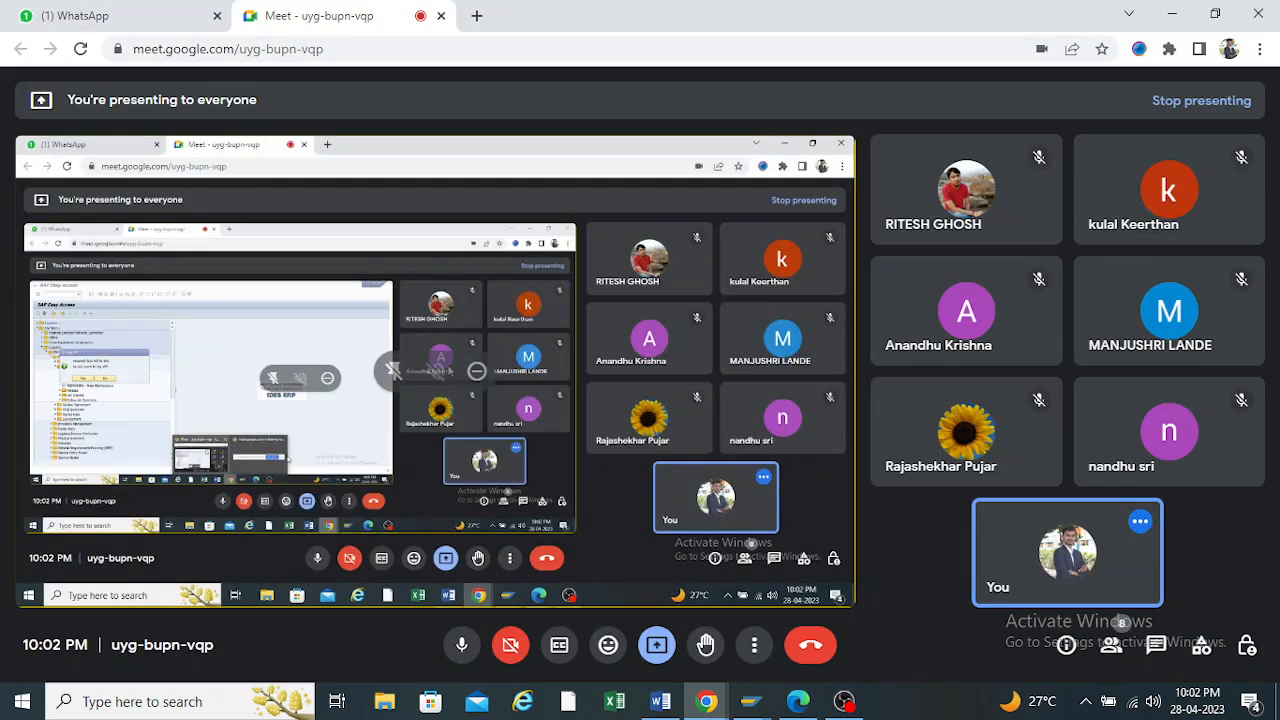
pyautogui.click(657, 645)
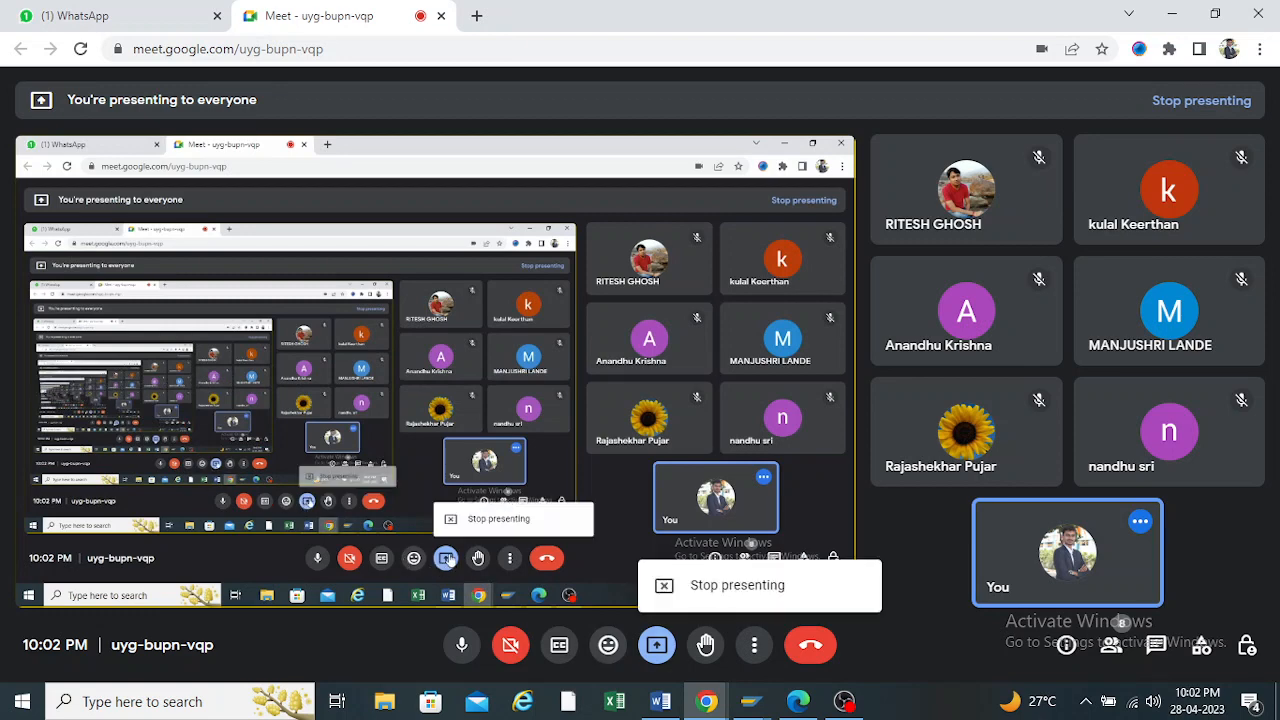
pyautogui.click(735, 584)
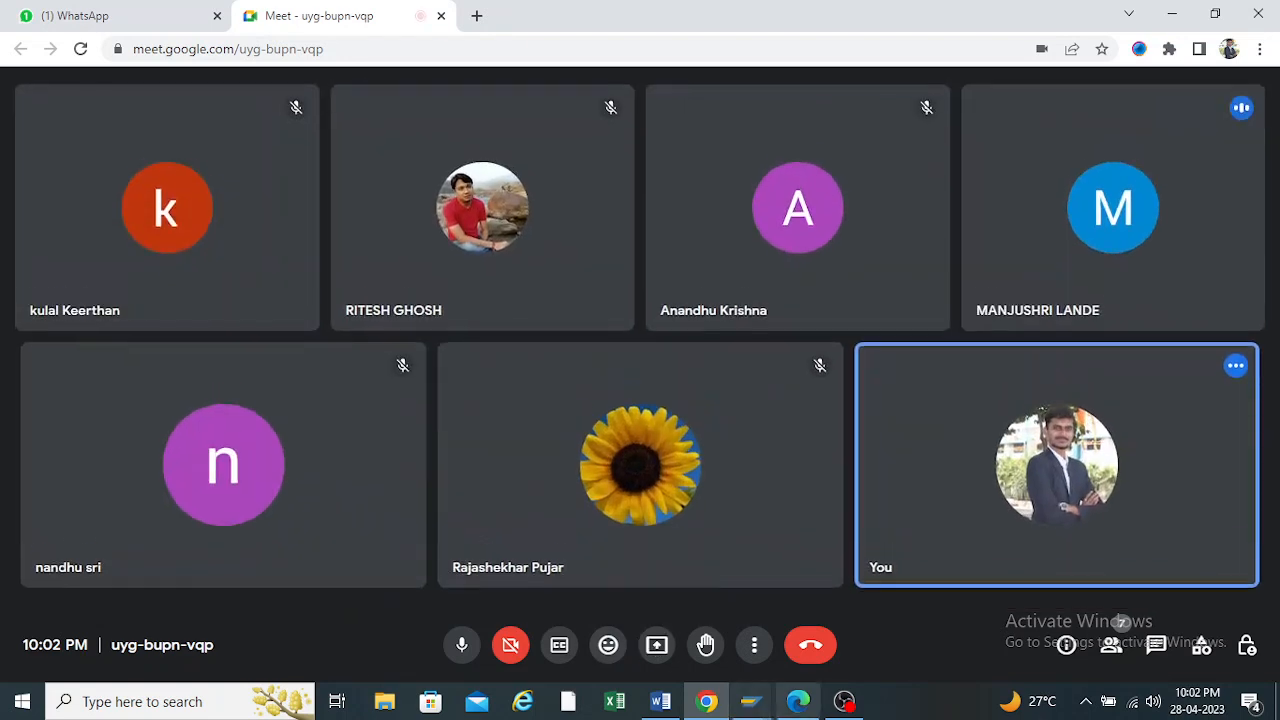
pyautogui.moveTo(844, 701)
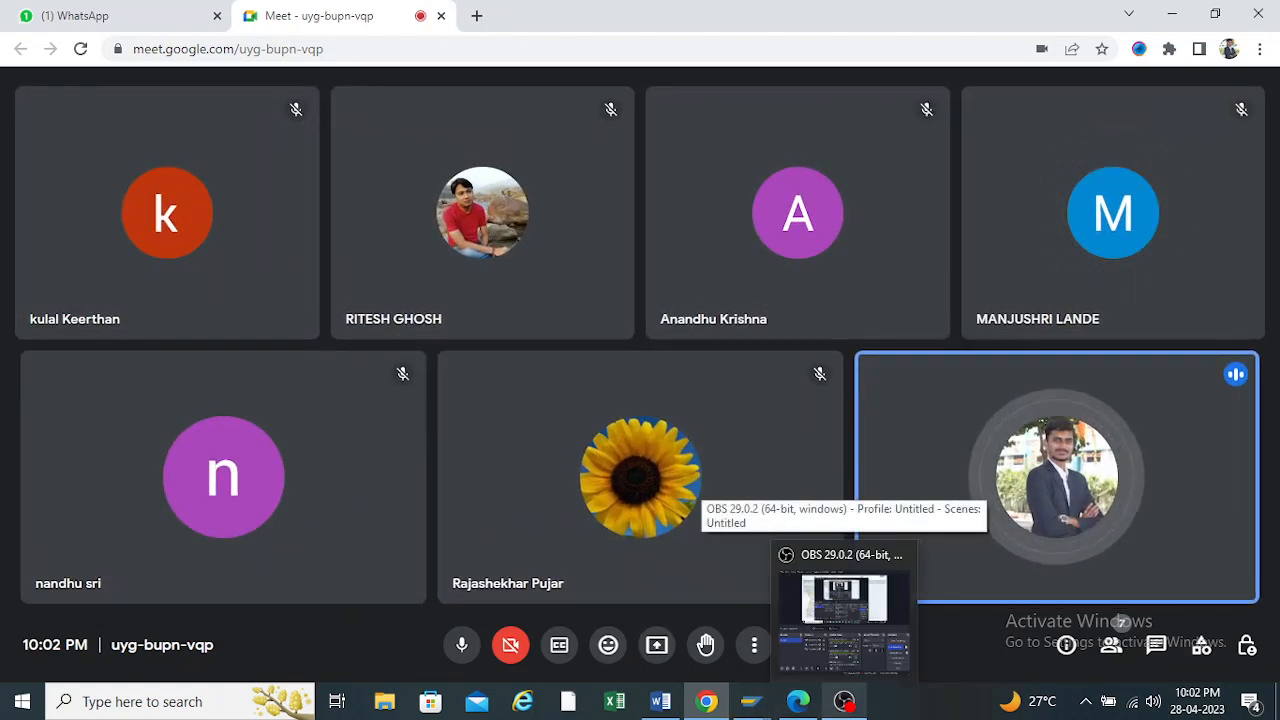